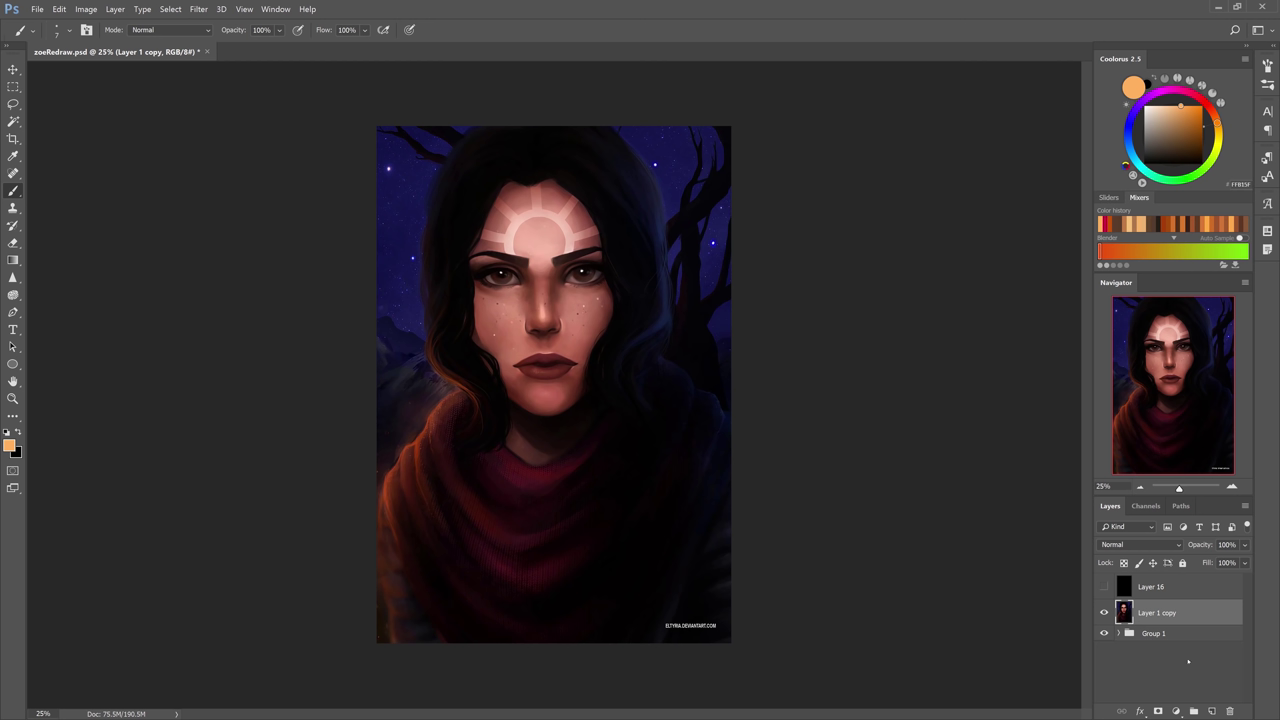
Enlarge the brush to 300 px and duplicate Layer 1 copy.
key("bracketright")
key("bracketright")
key("bracketright")
key("bracketright")
key("bracketright")
key("bracketright")
key("bracketright")
key("bracketright")
key("bracketright")
key("bracketright")
key("bracketright")
key("bracketright")
key("bracketright")
key("bracketright")
key("bracketright")
key("bracketright")
key("ctrl+j")
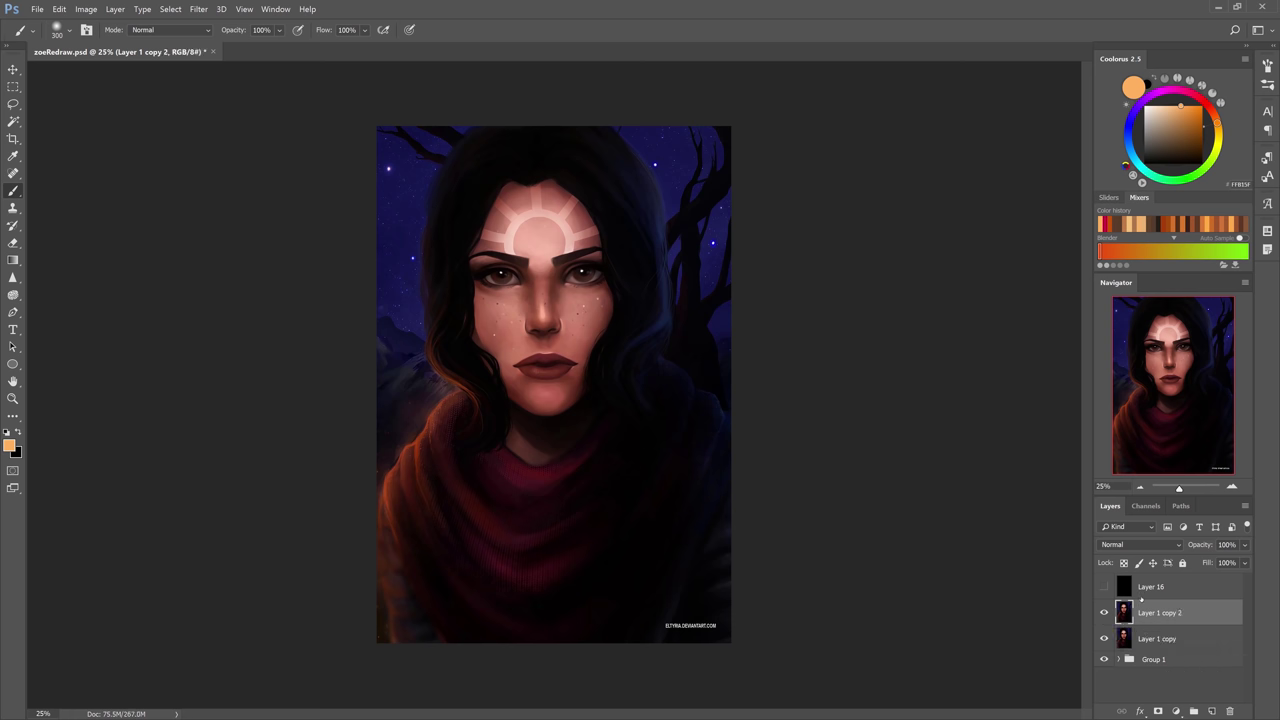
Show Layer 16 to check the portrait's values in greyscale, and hide it again.
left_click(1142, 596)
left_click(1151, 610)
left_click(1104, 586)
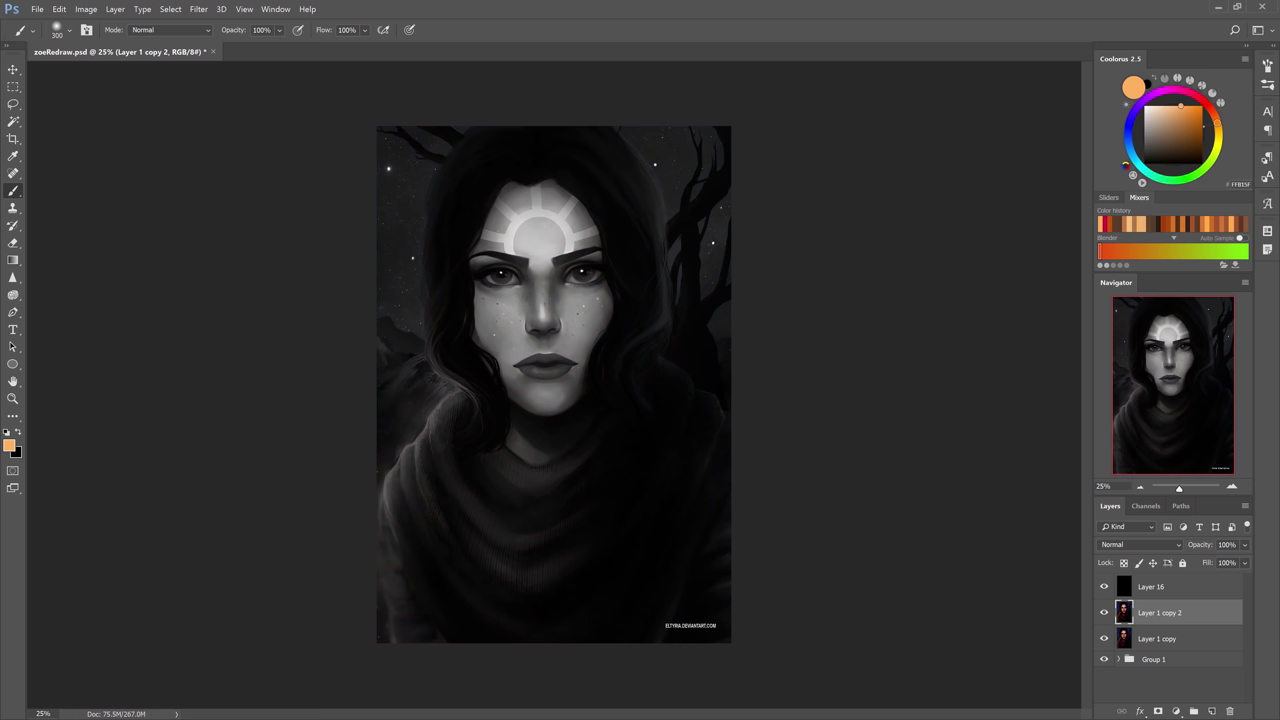
left_click(1180, 586)
left_click(1104, 586)
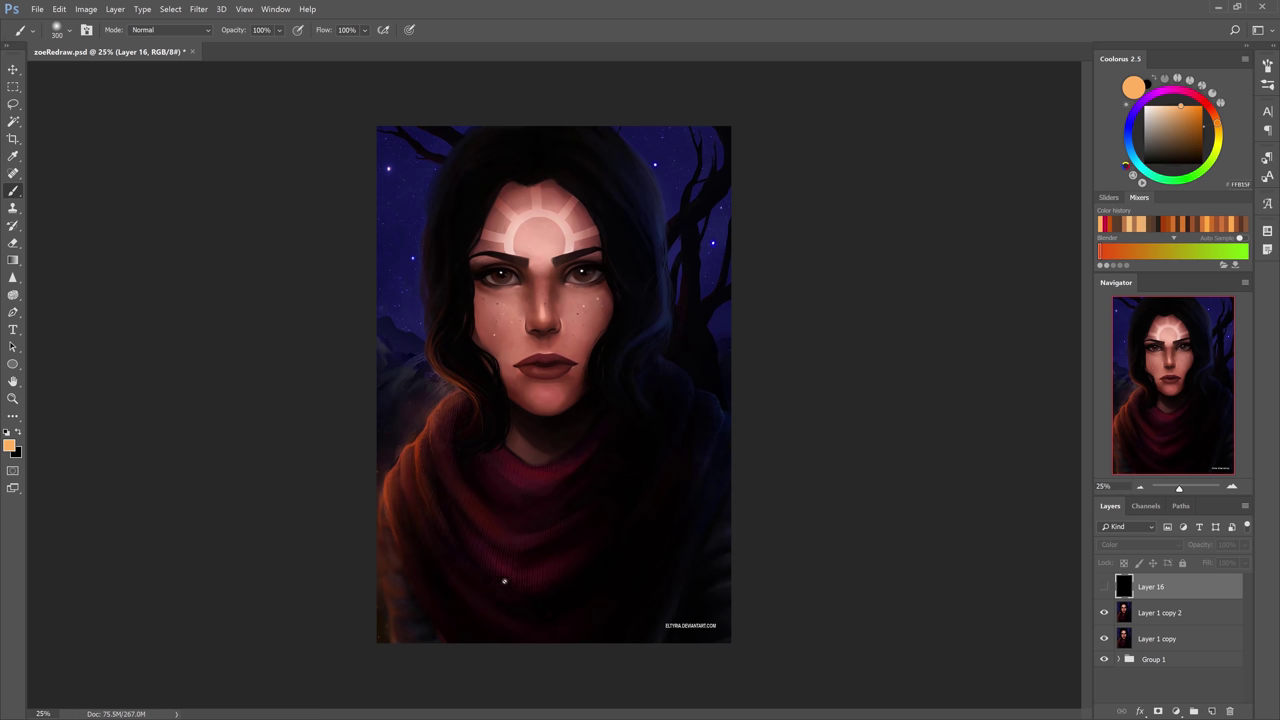
Examine the portrait's face, hair, scarf and background up close and as a whole.
key("z")
left_click_drag(494, 555, 504, 556)
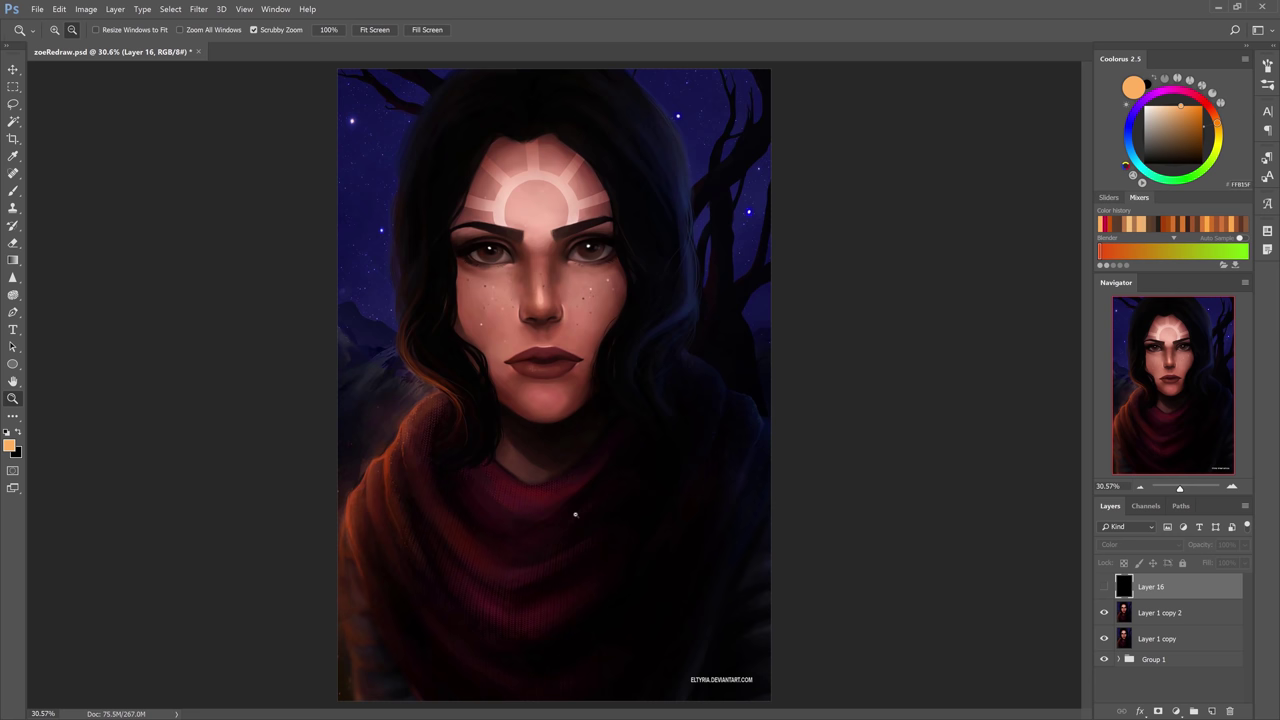
left_click_drag(571, 514, 512, 425)
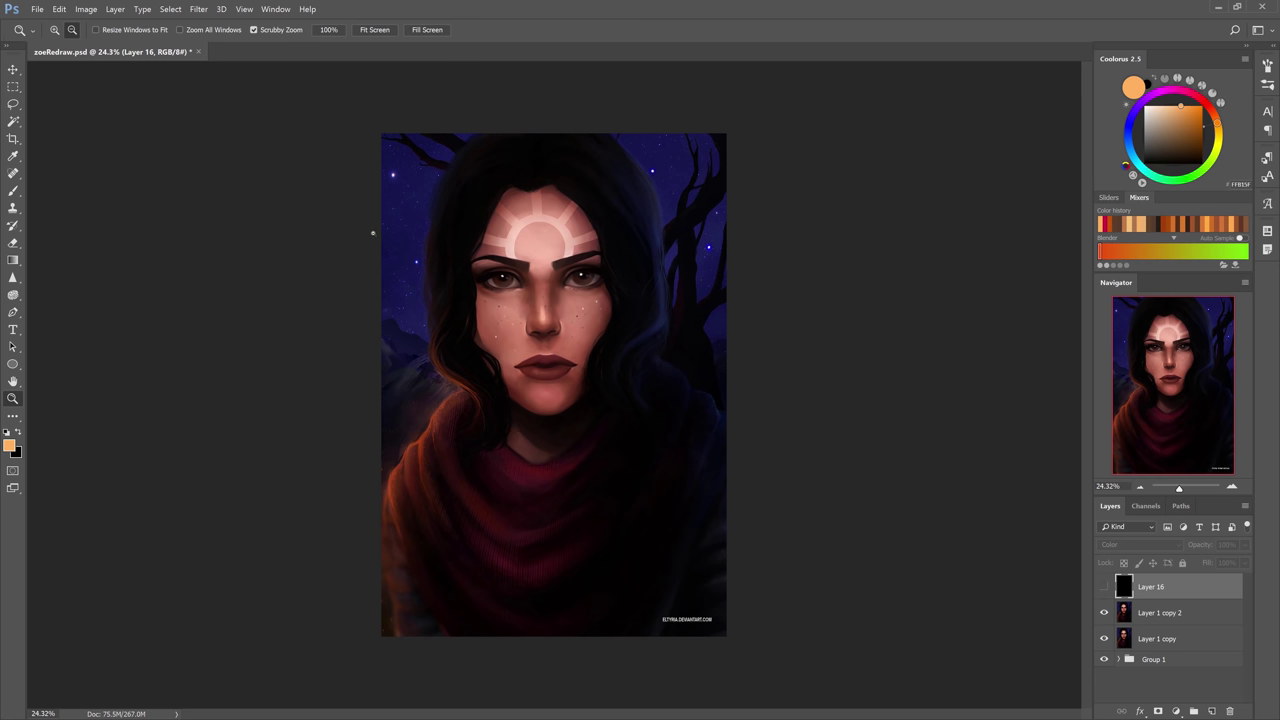
left_click_drag(371, 233, 418, 317)
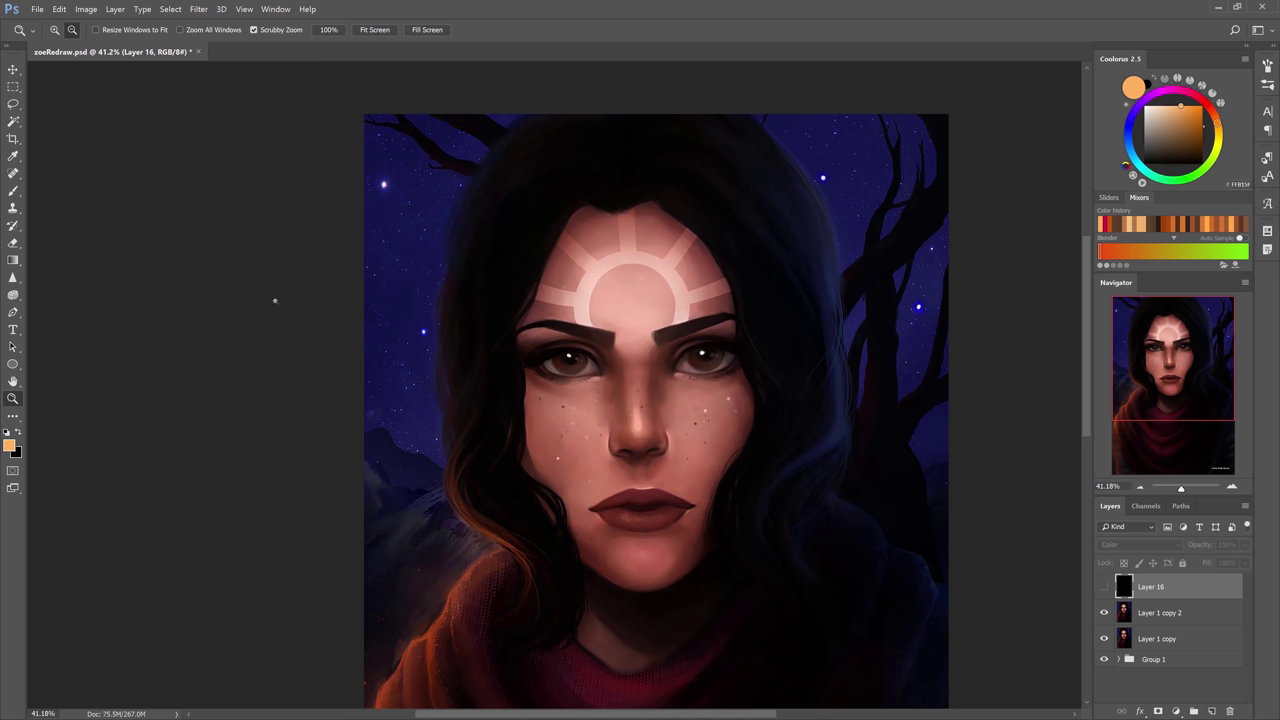
left_click_drag(511, 335, 385, 335)
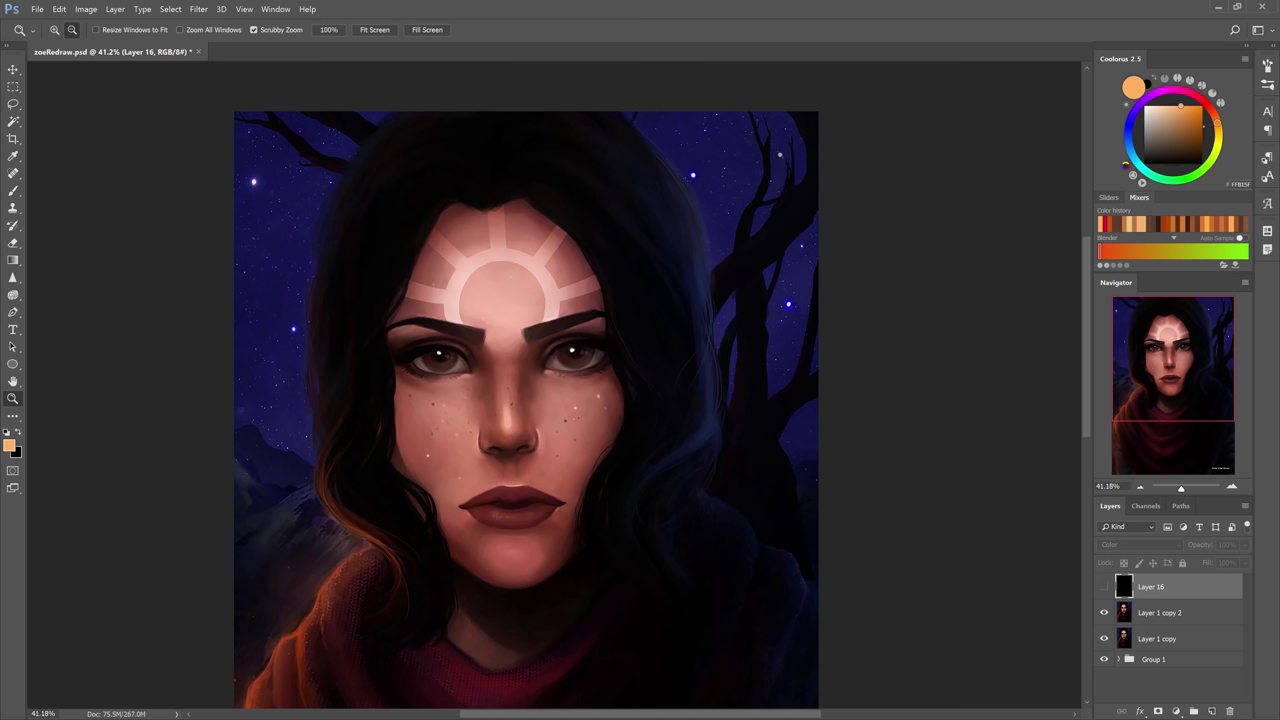
left_click_drag(715, 549, 831, 490)
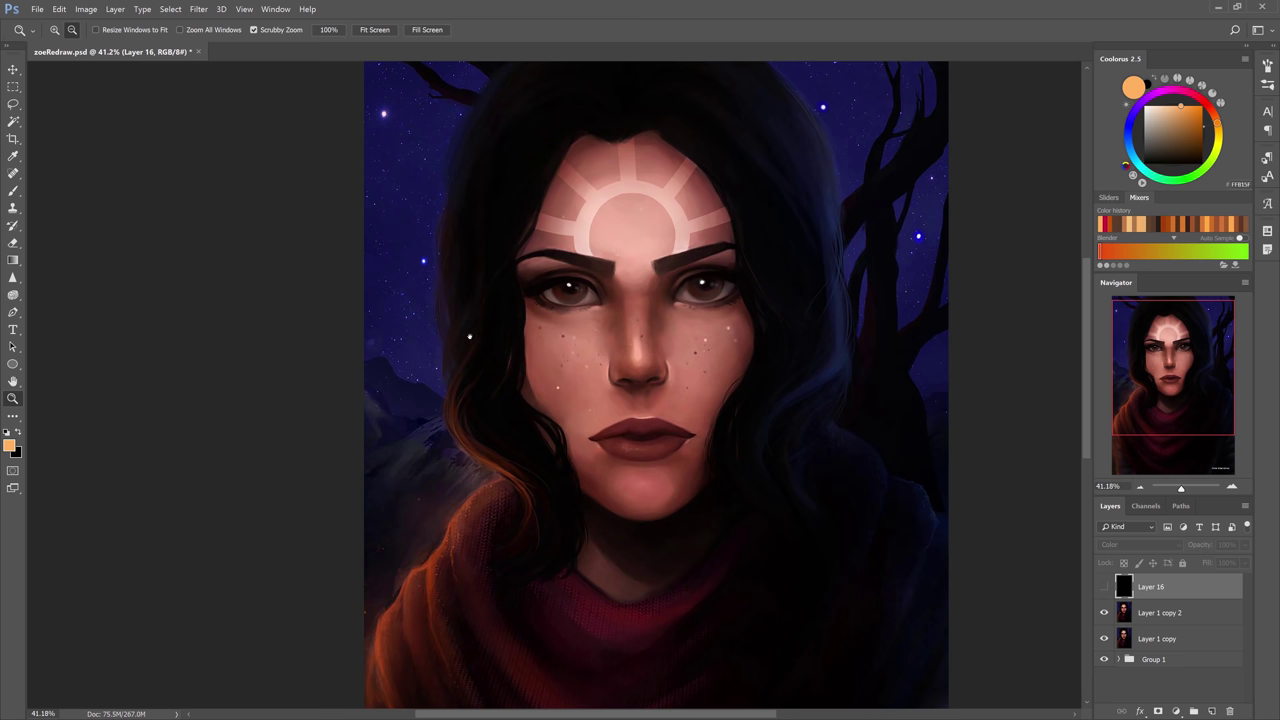
left_click_drag(470, 337, 425, 398)
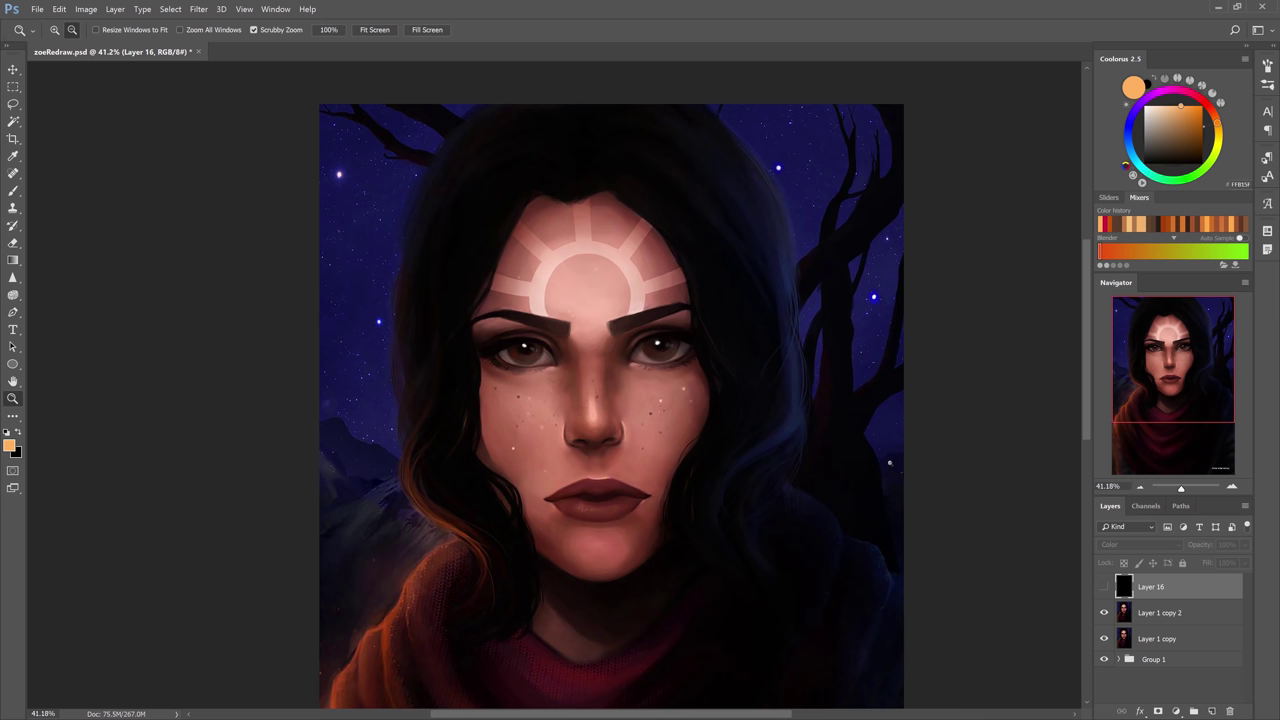
left_click_drag(793, 591, 722, 336)
scroll(721, 337, "down", 2)
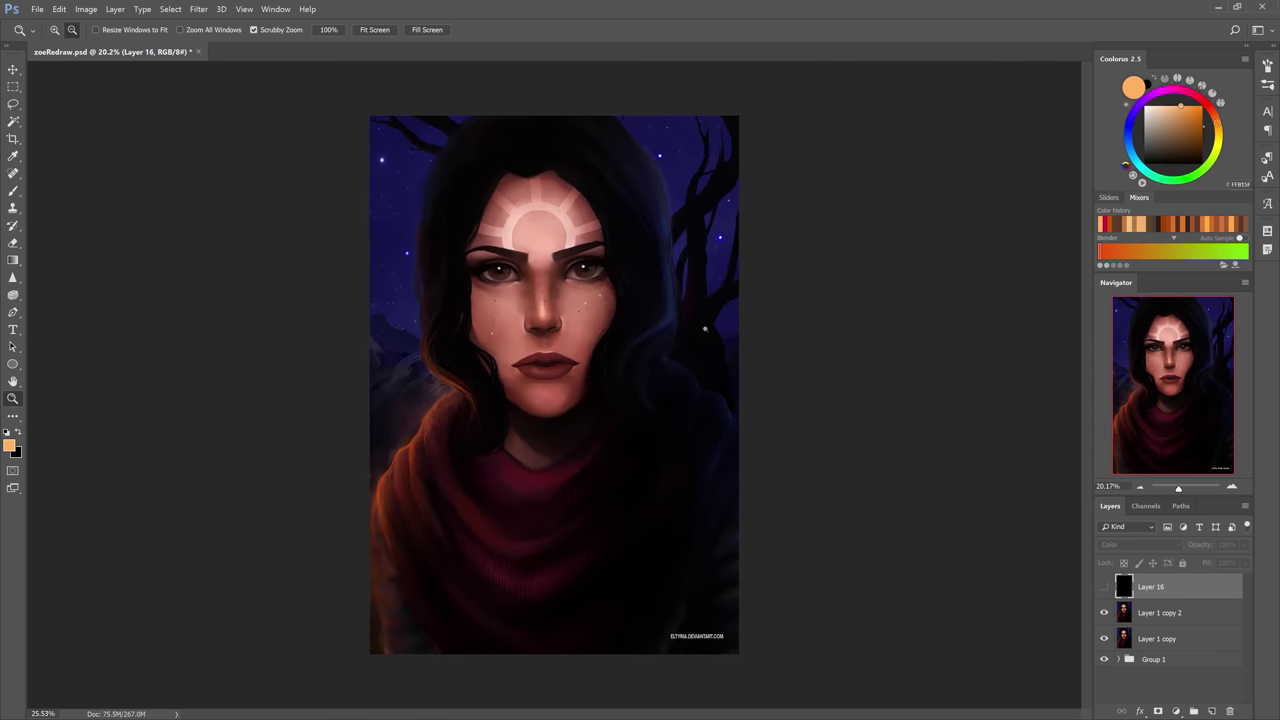
scroll(765, 362, "down", 2)
Make Layer 1 copy 2 the active layer and switch to the Brush tool.
key("alt+[")
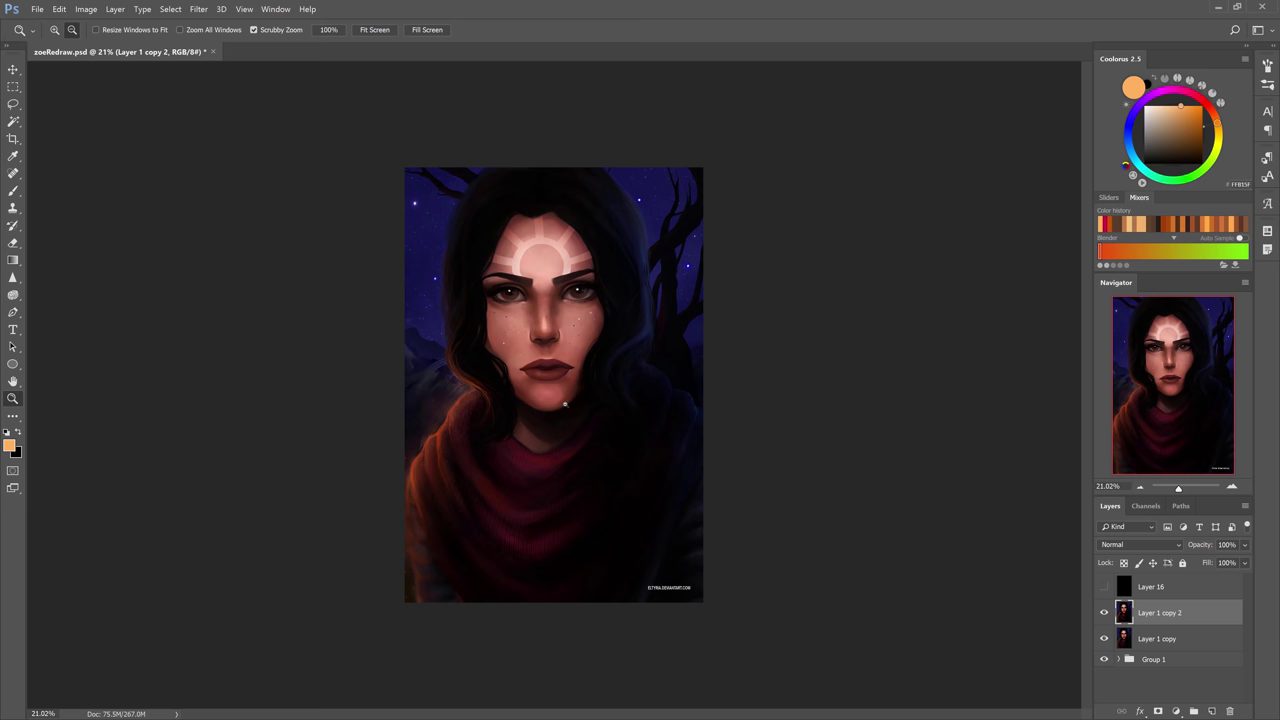
scroll(548, 383, "up", 1)
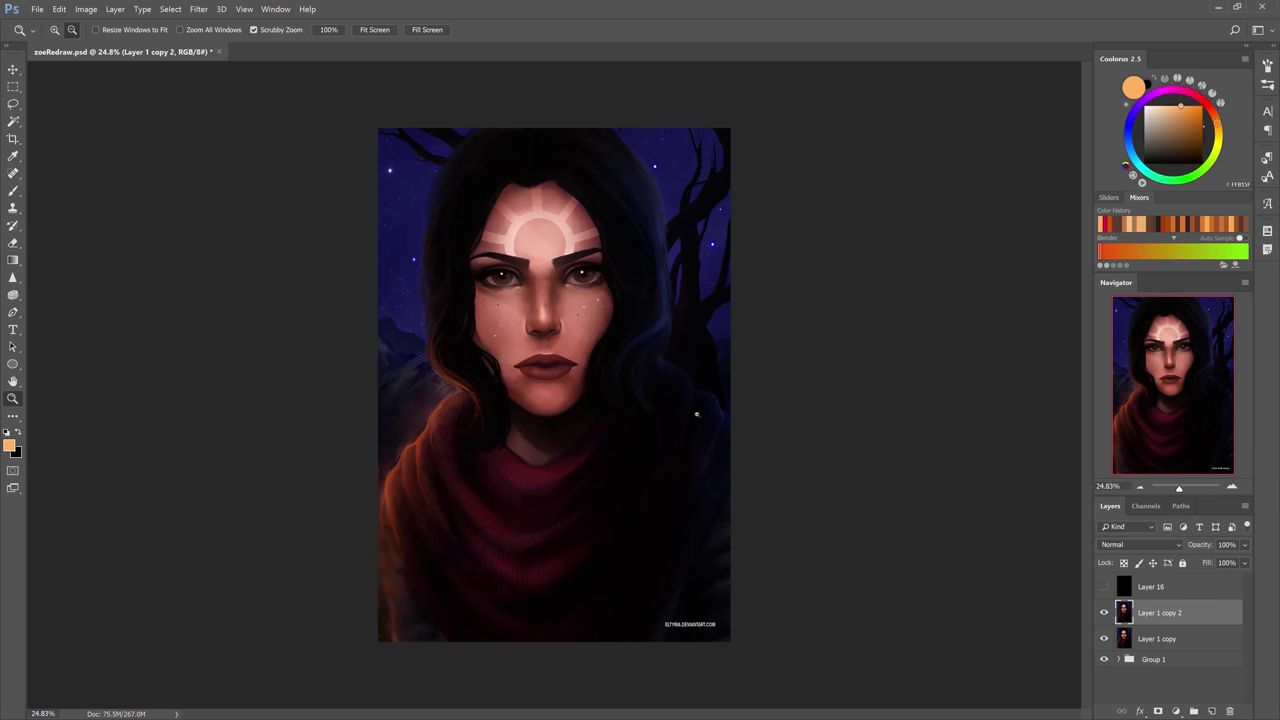
key("b")
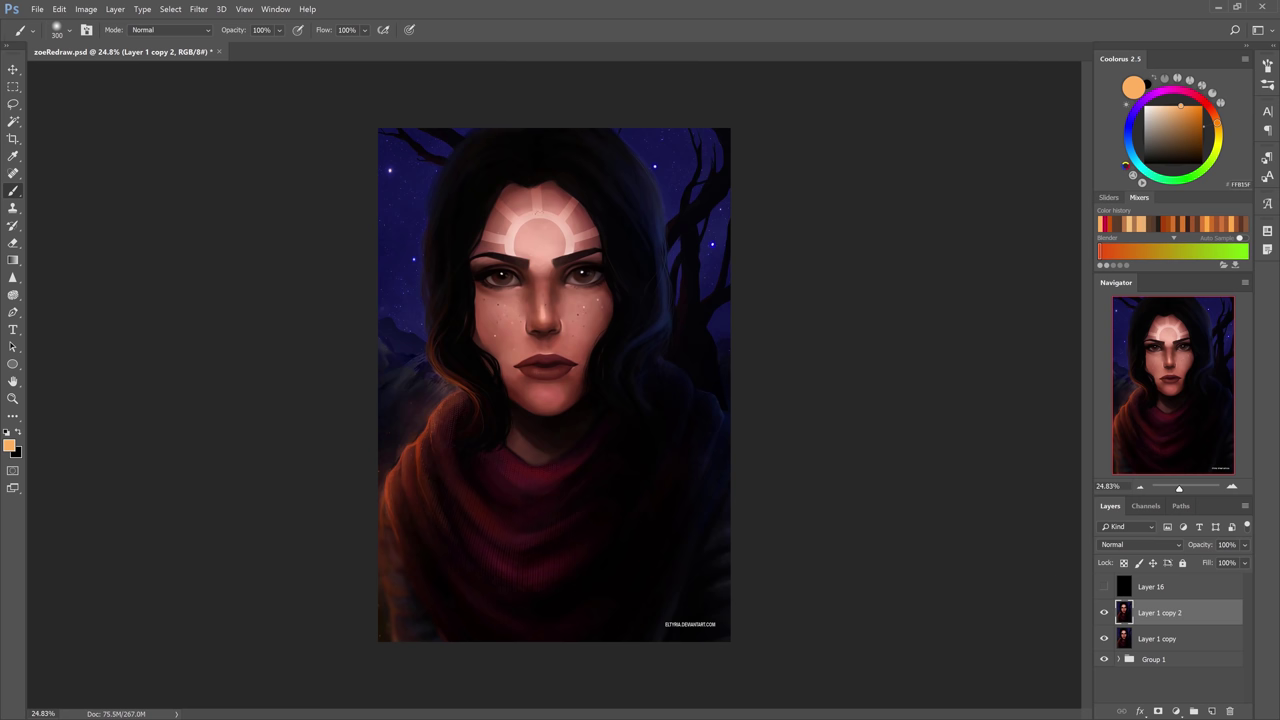
Sample the skin tone from the woman's cheek and reduce the brush to 100 px.
left_click(570, 308, "alt")
key("bracketleft")
key("bracketleft")
key("bracketleft")
key("bracketleft")
key("bracketleft")
key("bracketleft")
key("bracketleft")
key("bracketleft")
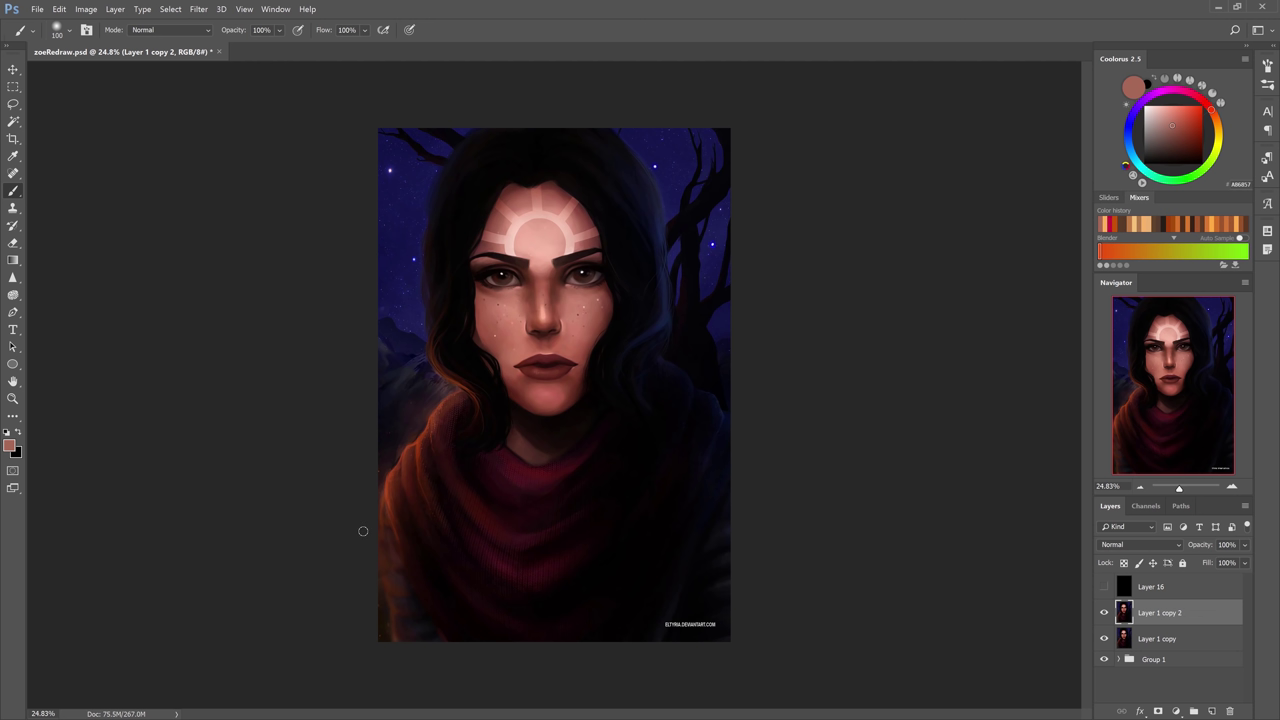
Glaze the face and neck with the sampled night-sky blue using a 1300 px brush in Hard Light mode.
key("bracketright")
key("bracketright")
key("bracketright")
key("bracketright")
key("bracketright")
key("bracketright")
key("bracketright")
key("bracketright")
key("bracketright")
key("bracketright")
key("bracketright")
key("bracketright")
key("bracketright")
key("bracketright")
key("bracketright")
key("bracketright")
key("bracketright")
key("bracketright")
key("bracketright")
key("bracketright")
key("alt+shift+f")
key("Down")
left_click(412, 232, "alt")
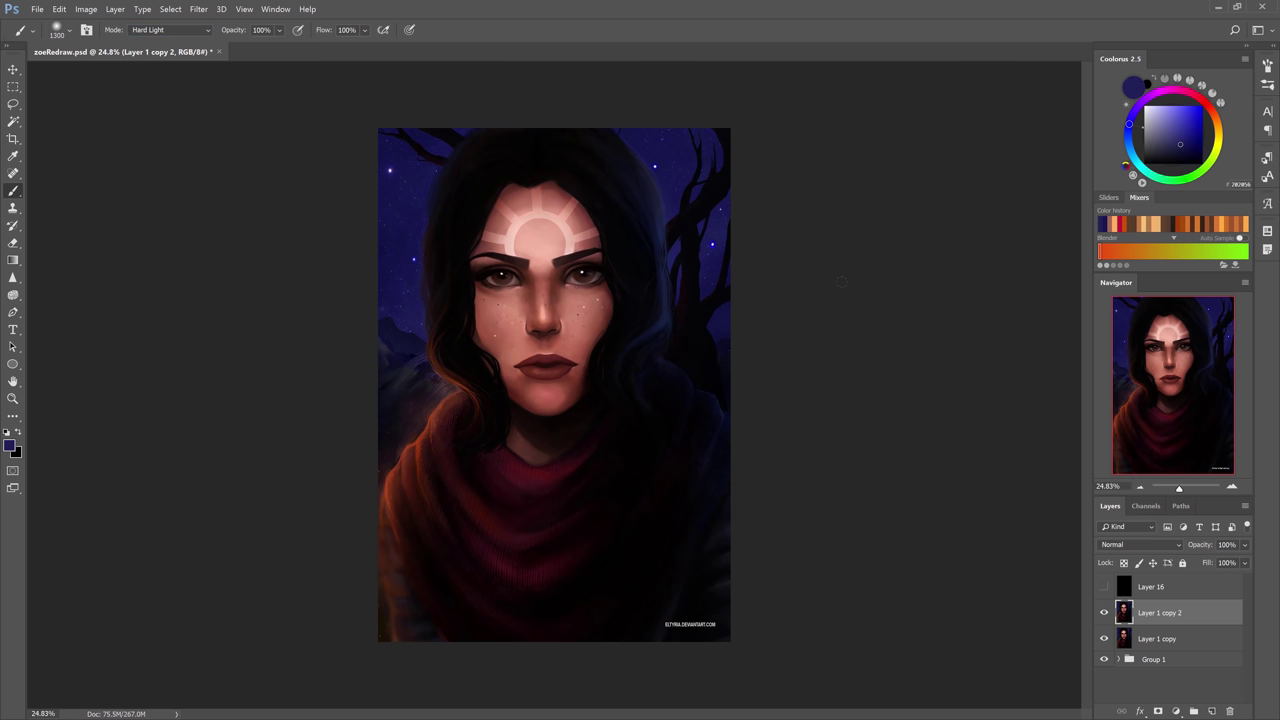
left_click_drag(527, 222, 570, 400)
key("z")
mouse_move(676, 421)
left_mouse_down()
mouse_move(575, 421)
mouse_move(668, 421)
left_mouse_up()
key("b")
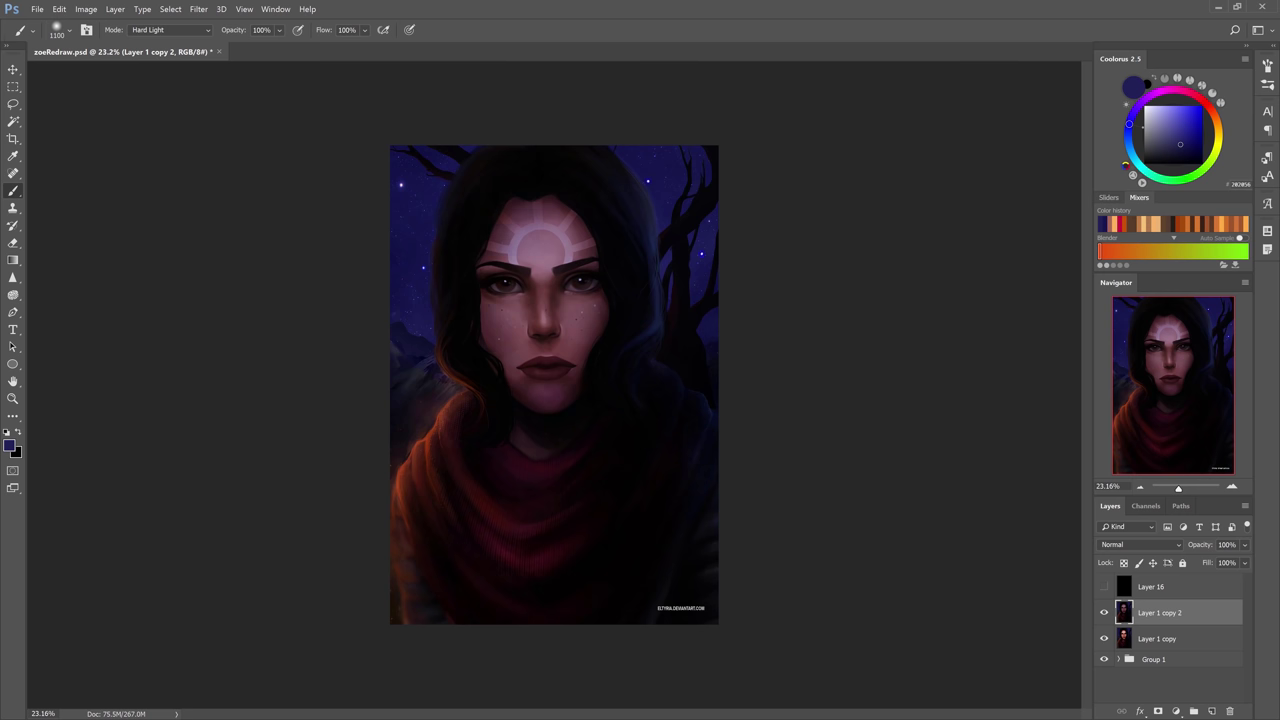
Tint the forehead and the scarf with the same blue, enlarging the brush to 2000 px for the scarf.
left_click(540, 253)
key("z")
mouse_move(620, 257)
left_mouse_down()
mouse_move(566, 257)
mouse_move(606, 257)
left_mouse_up()
key("bracketright")
key("bracketright")
key("bracketright")
key("bracketright")
key("bracketright")
key("bracketright")
key("bracketright")
key("bracketright")
key("bracketright")
key("bracketright")
left_click_drag(414, 478, 448, 418)
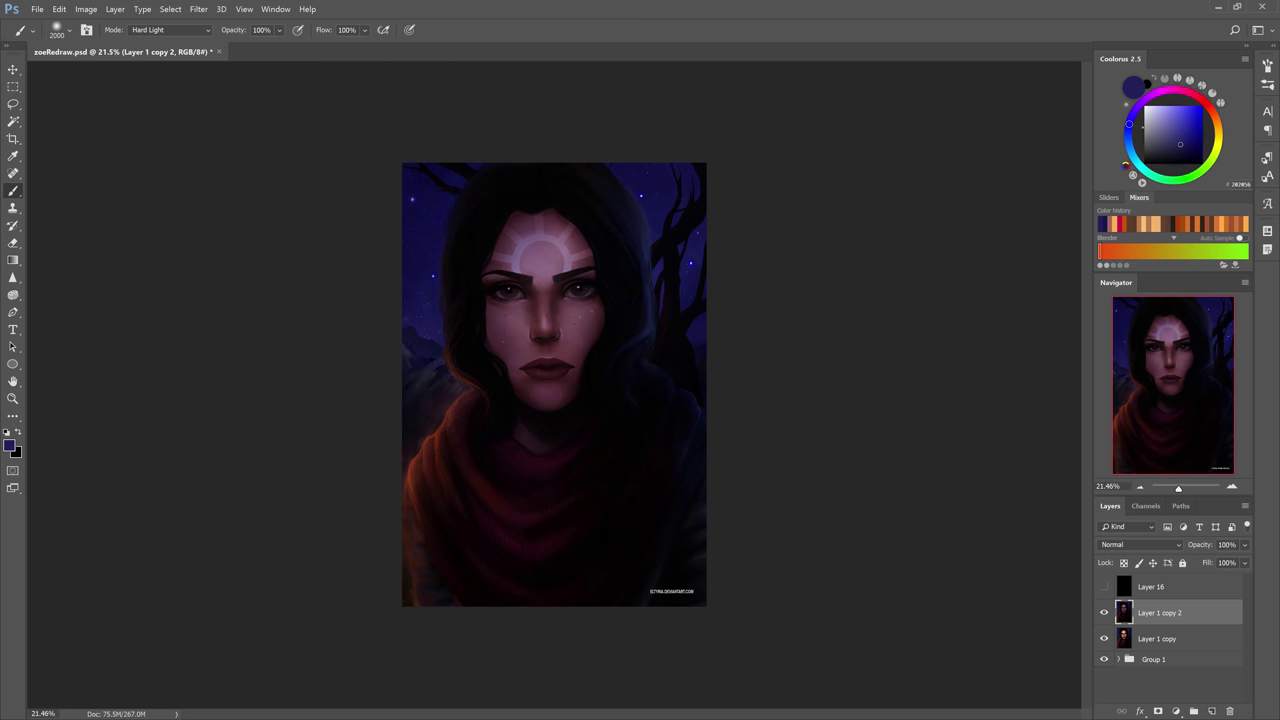
Reduce the brush size to 600 px.
scroll(554, 384, "up", 1)
key("bracketleft")
key("bracketleft")
key("bracketleft")
key("bracketleft")
key("bracketleft")
key("bracketleft")
key("bracketleft")
key("bracketleft")
key("bracketleft")
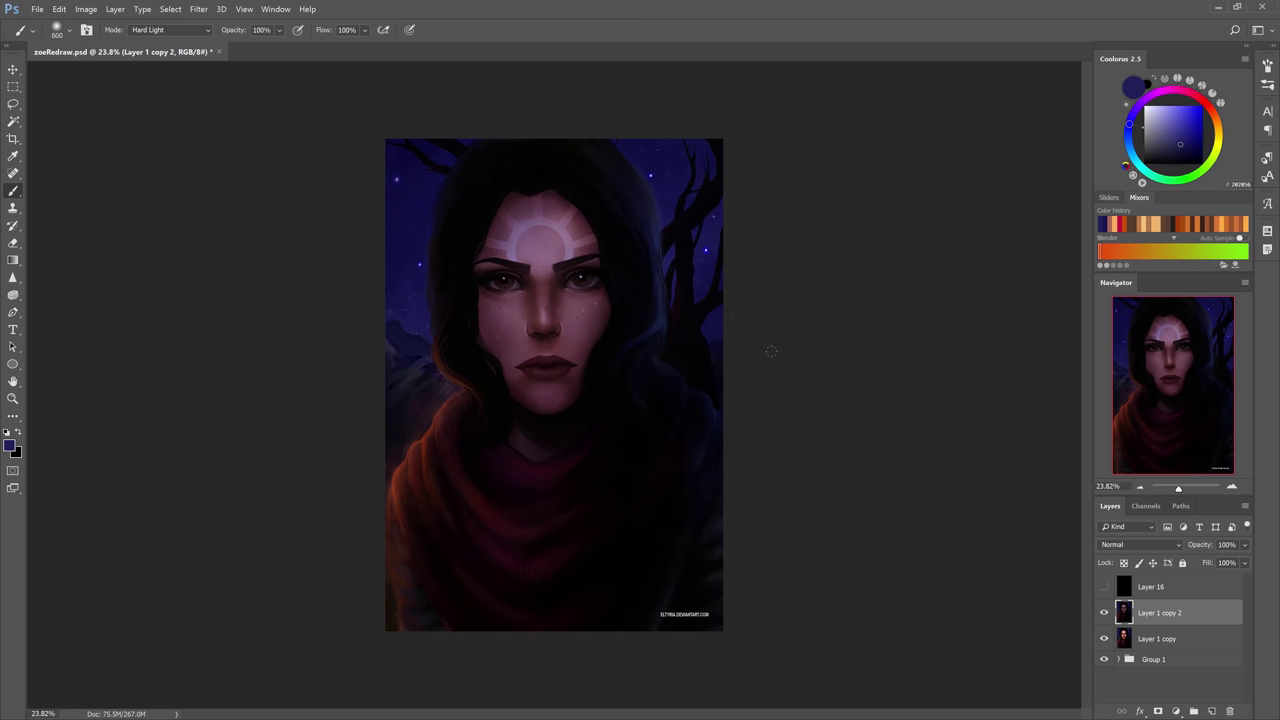
Extend the canvas with the Crop tool, adding a narrow empty border on all four sides of the portrait.
key("z")
left_click_drag(815, 360, 798, 363)
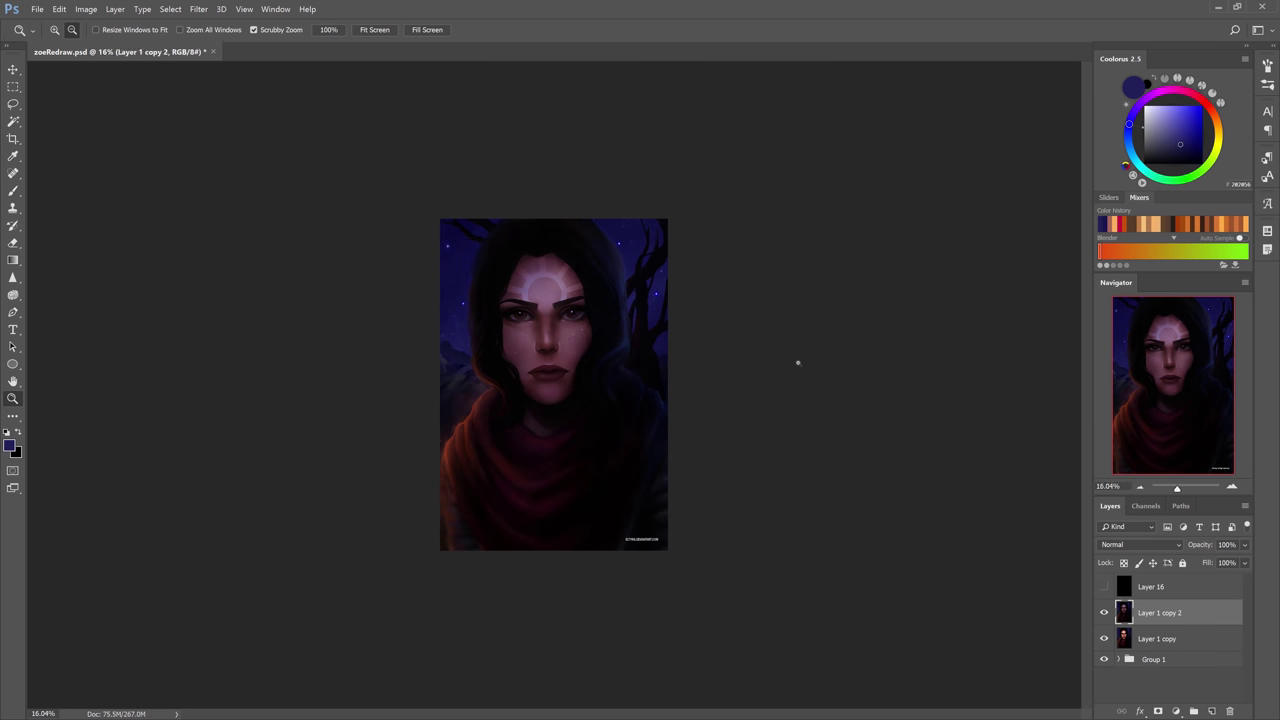
key("c")
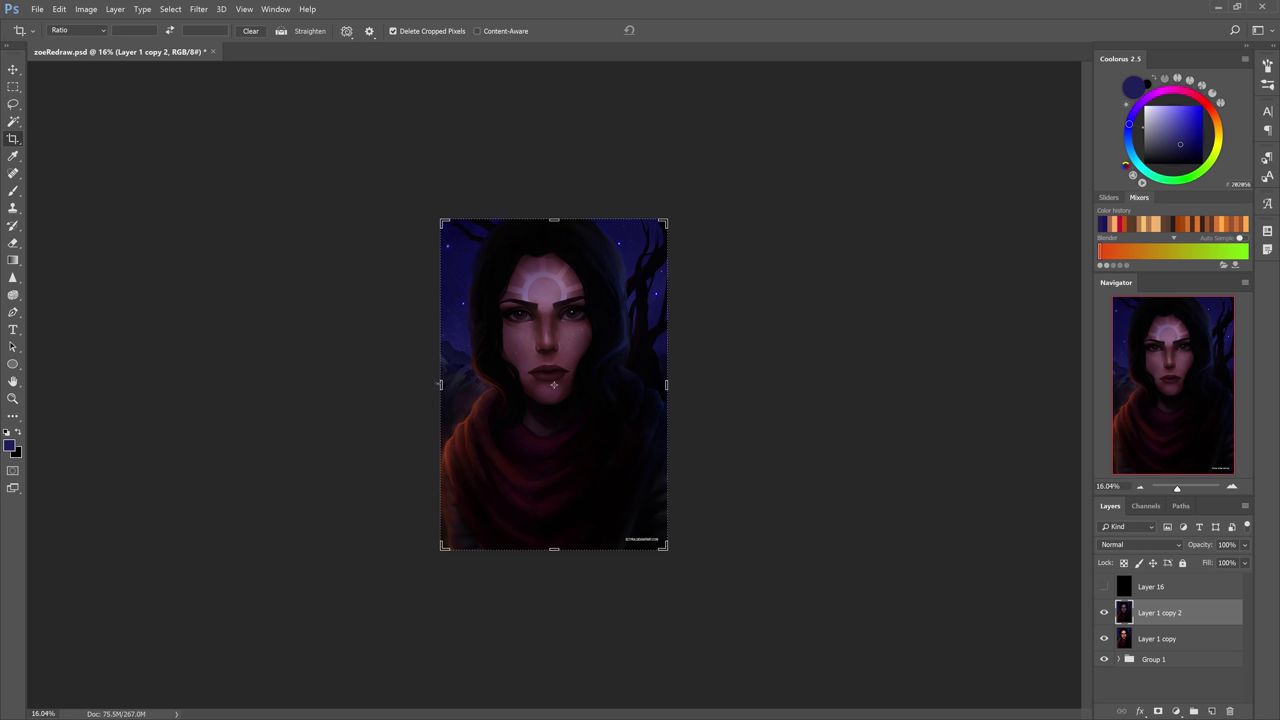
left_click_drag(438, 384, 432, 384)
left_click_drag(672, 382, 692, 378)
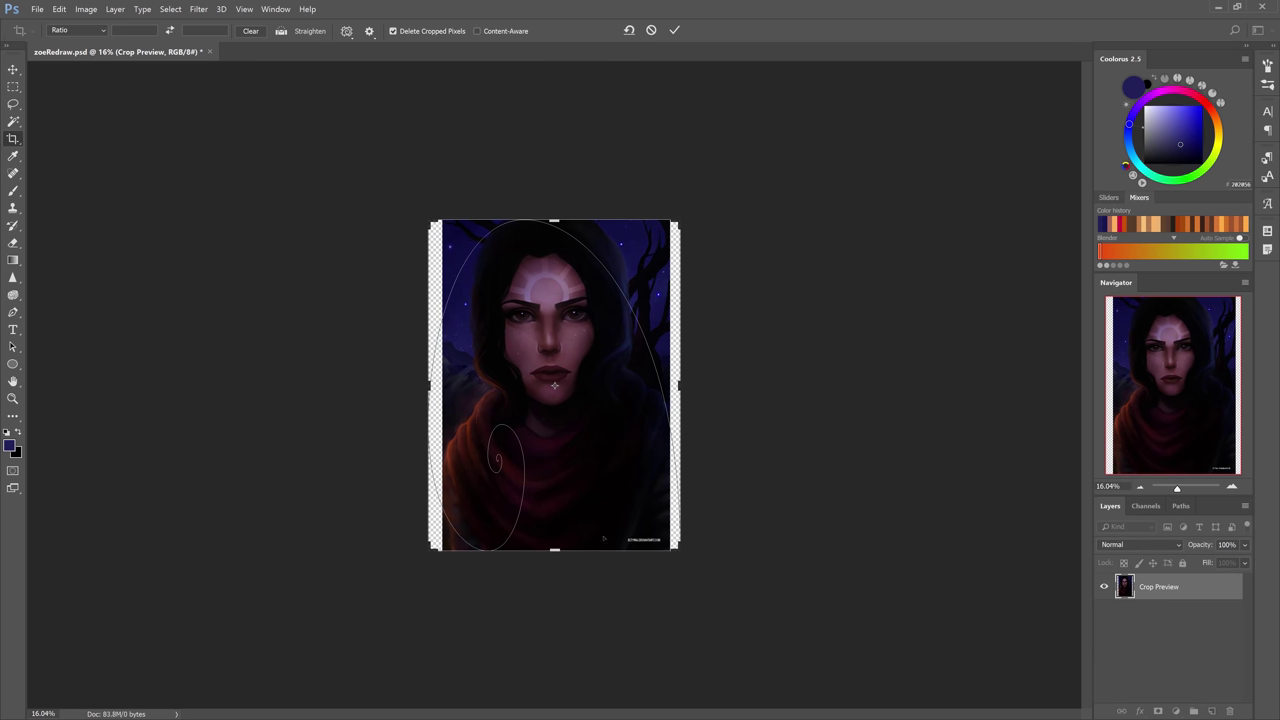
left_click_drag(554, 548, 554, 556)
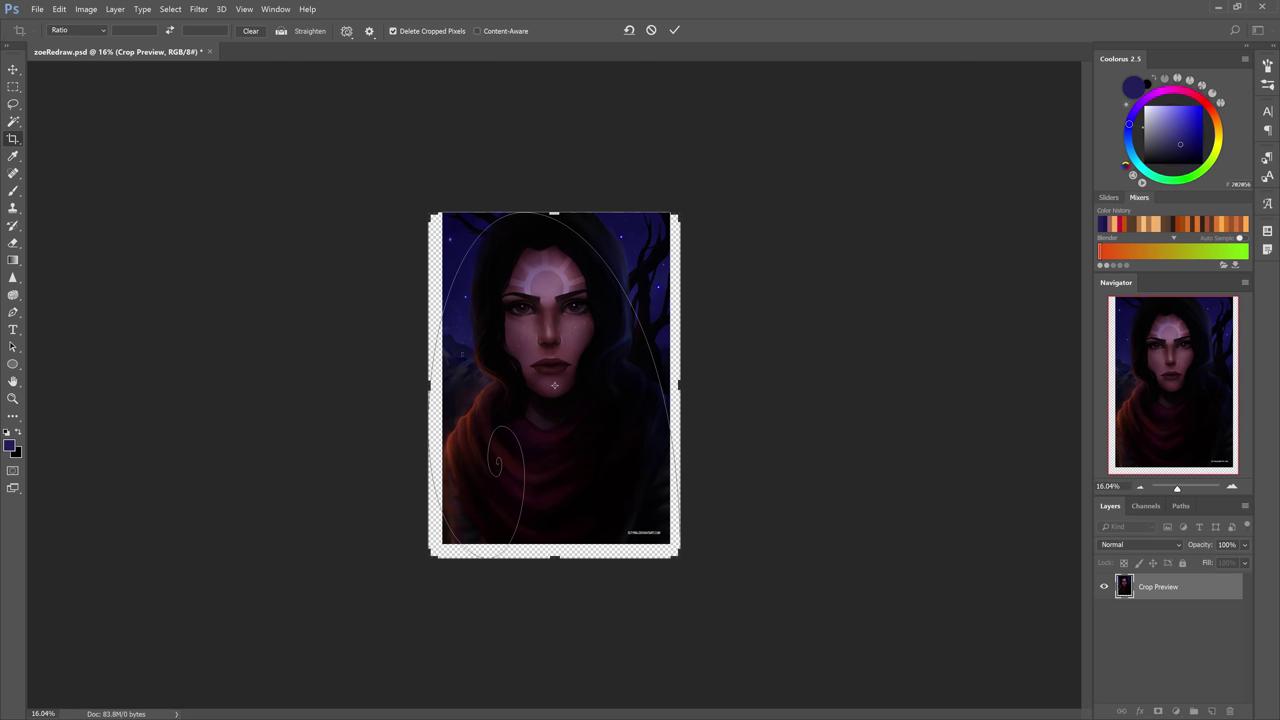
left_click_drag(554, 211, 554, 203)
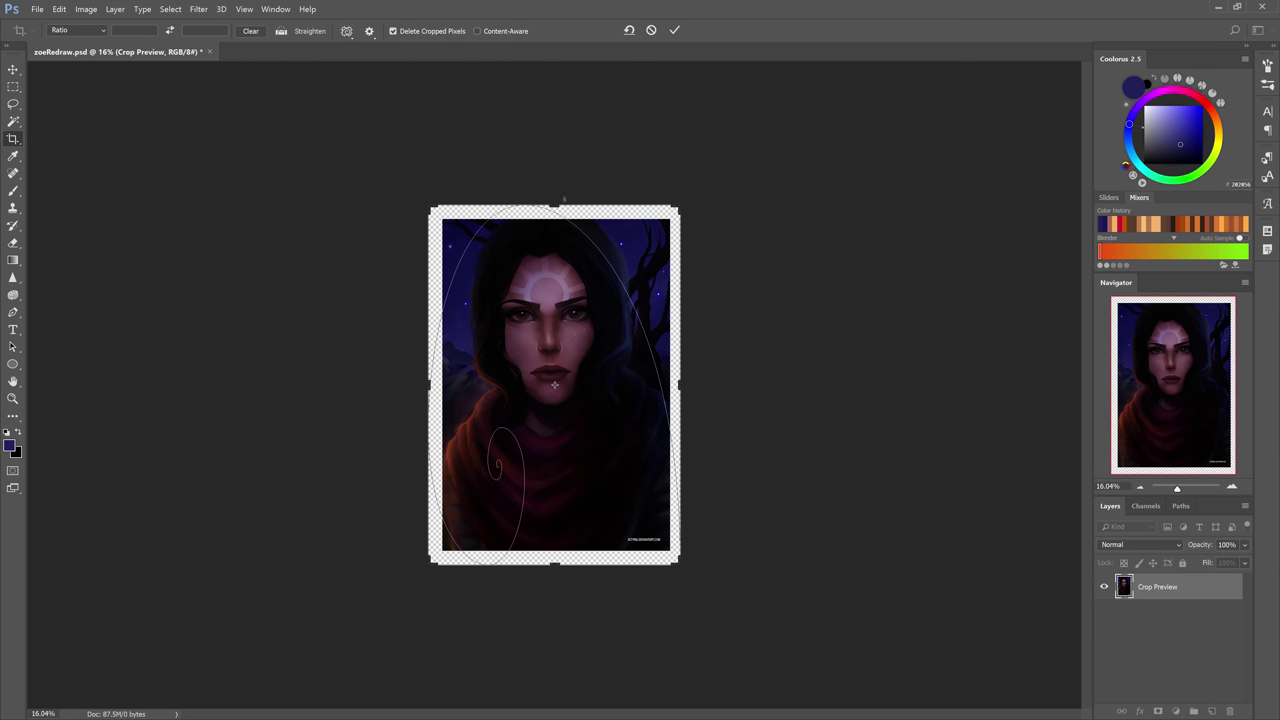
left_click(674, 30)
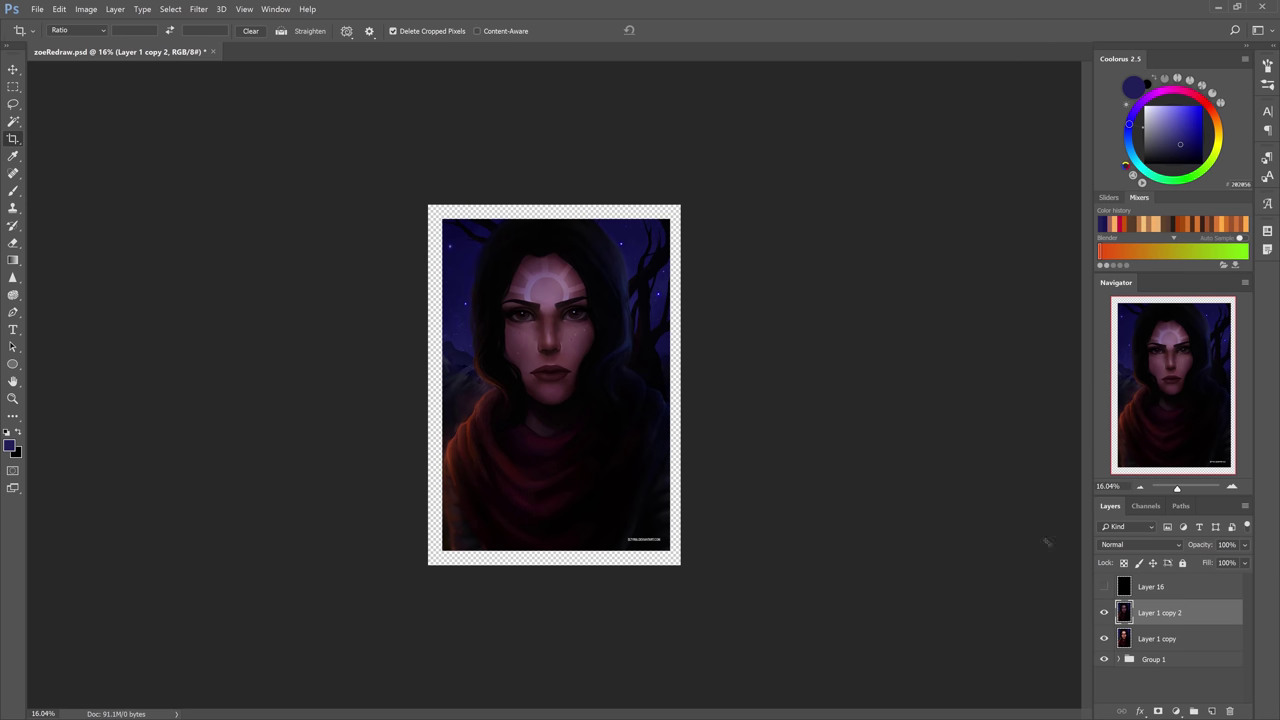
Fill the empty border around the portrait with the dark sky blue and return to the Brush tool.
key("g")
left_click(435, 350)
key("b")
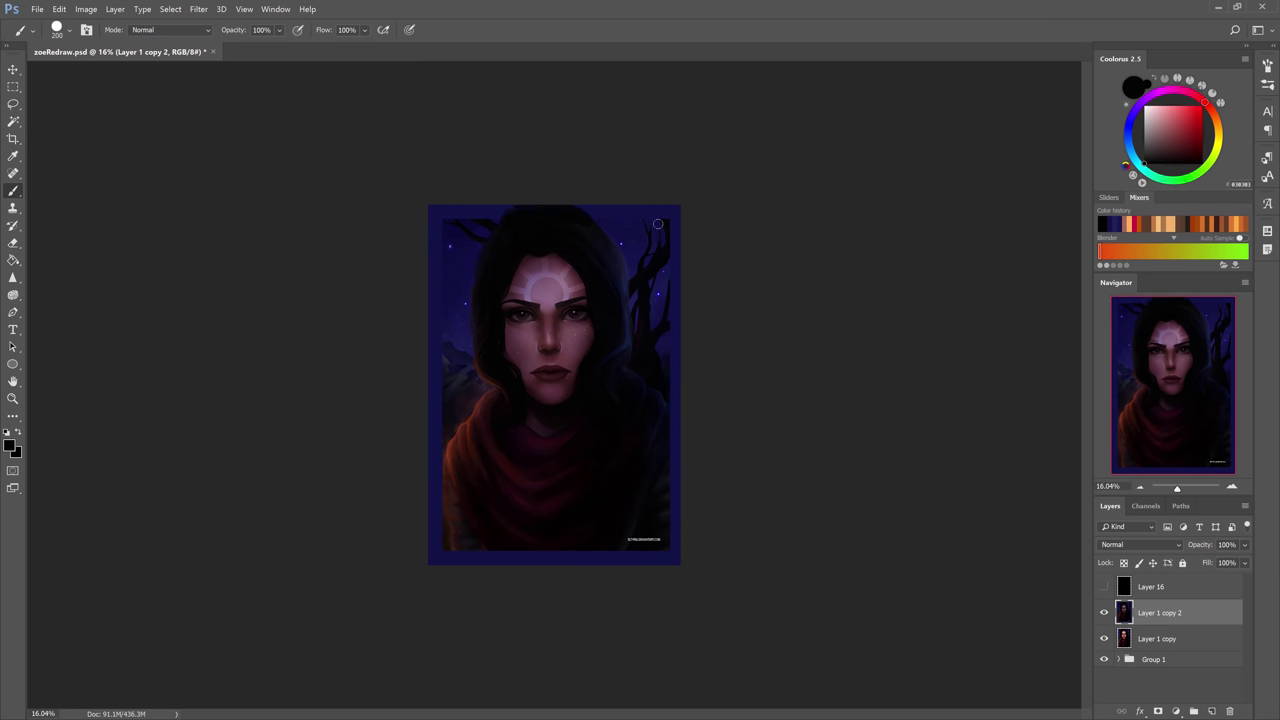
Extend the tree branches, the hills and the night sky into the border using colours sampled from the painting.
left_click(660, 225, "alt")
left_click_drag(666, 208, 640, 212)
left_click(446, 400, "alt")
left_click_drag(434, 395, 434, 445)
left_click(447, 320, "alt")
left_click_drag(436, 308, 436, 340)
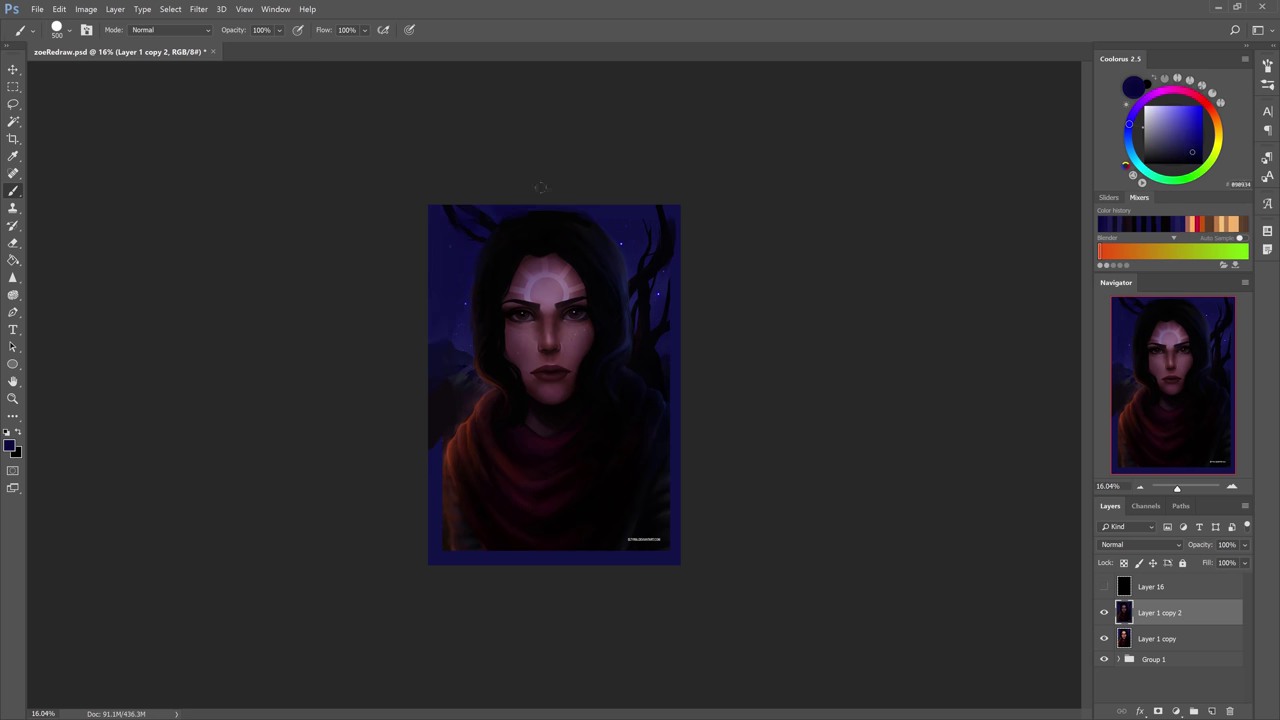
Paint the border beside and below the clothing with sampled dark tones to continue the figure to the canvas edges.
left_click(662, 370, "alt")
left_click_drag(672, 345, 672, 556)
left_click(640, 520, "alt")
left_click_drag(660, 545, 432, 550)
left_click_drag(436, 450, 440, 540)
left_click(458, 500, "alt")
left_click_drag(456, 550, 476, 560)
mouse_move(448, 480)
left_mouse_down()
mouse_move(474, 554)
mouse_move(444, 458)
left_mouse_up()
Cover the border beside the bluish shoulder with sampled dark tones and enlarge the brush for the remaining dark areas.
left_click(666, 430, "alt")
mouse_move(668, 450)
left_mouse_down()
mouse_move(634, 528)
mouse_move(672, 500)
mouse_move(672, 480)
left_mouse_up()
left_click(634, 528, "alt")
left_click(672, 470, "alt")
key("bracketright")
key("bracketright")
key("bracketright")
key("bracketright")
key("bracketright")
key("bracketright")
key("bracketright")
key("bracketright")
key("bracketright")
key("bracketright")
key("bracketright")
key("bracketright")
key("bracketright")
left_click(640, 520, "alt")
left_click(1103, 612)
Try cropping the canvas tighter on both vertical sides, and undo the crop.
key("z")
left_click_drag(606, 411, 623, 411)
key("c")
left_click_drag(412, 400, 439, 400)
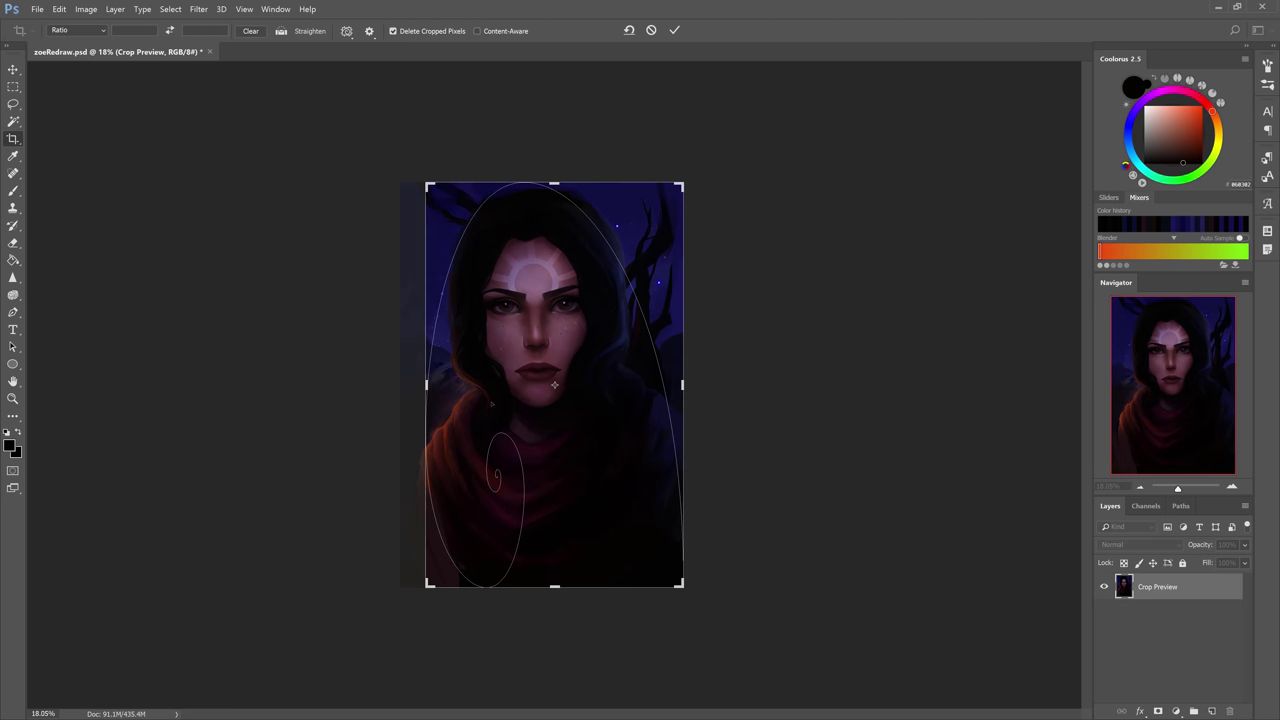
left_click_drag(683, 408, 672, 408)
key("Return")
key("ctrl+z")
Rotate Layer 1 copy 2 by 1.46 degrees with Free Transform.
key("ctrl+t")
left_click_drag(760, 368, 761, 373)
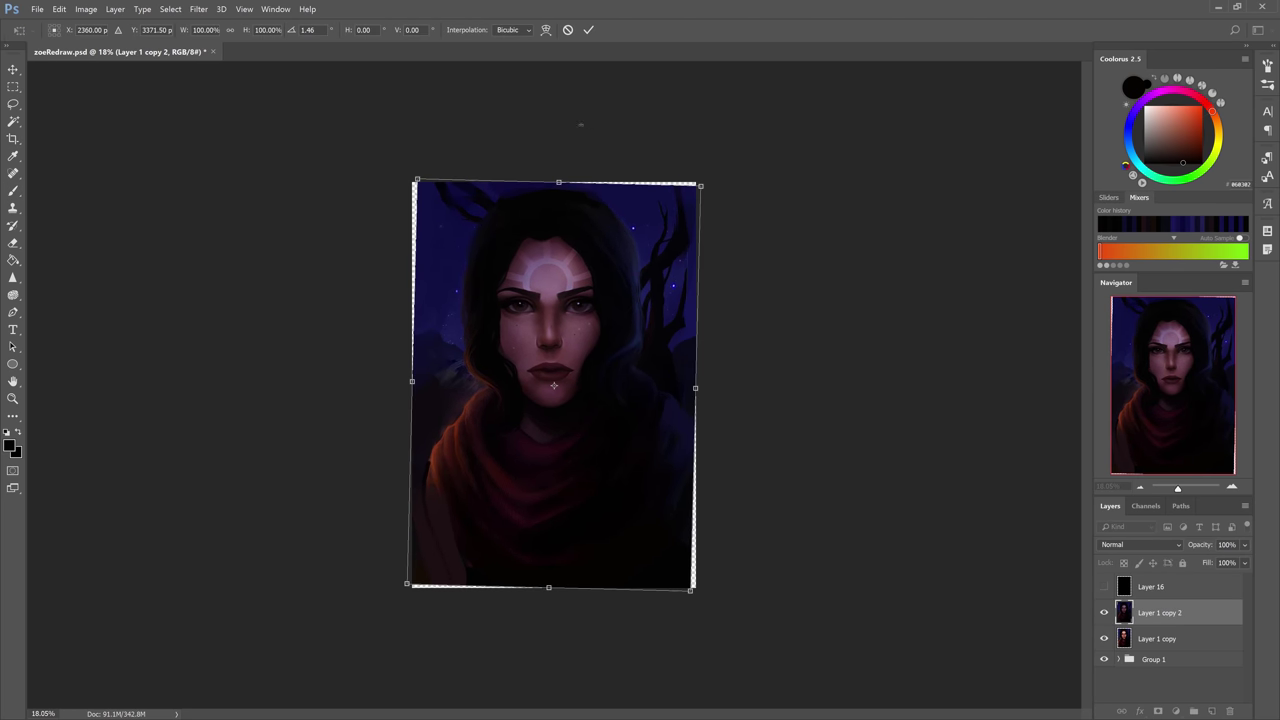
left_click(587, 29)
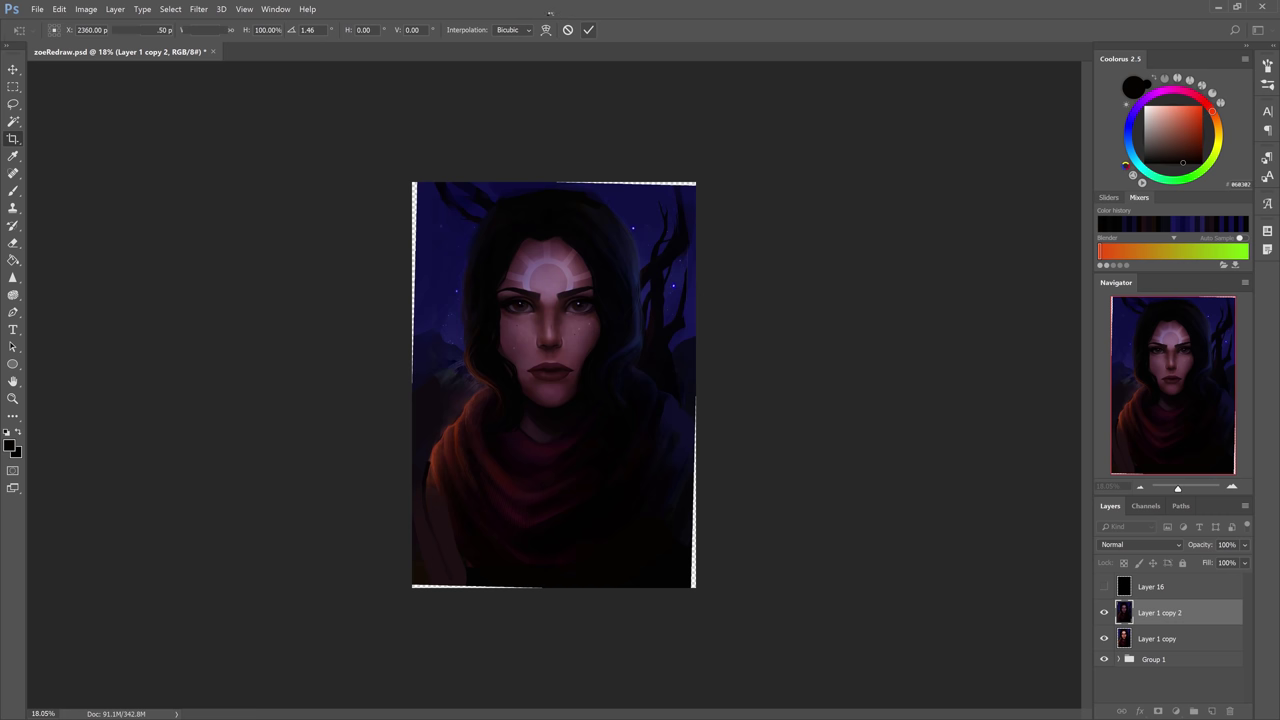
Paint sampled sky blue over the transparent gaps along the upper and left edges of the rotated layer.
key("b")
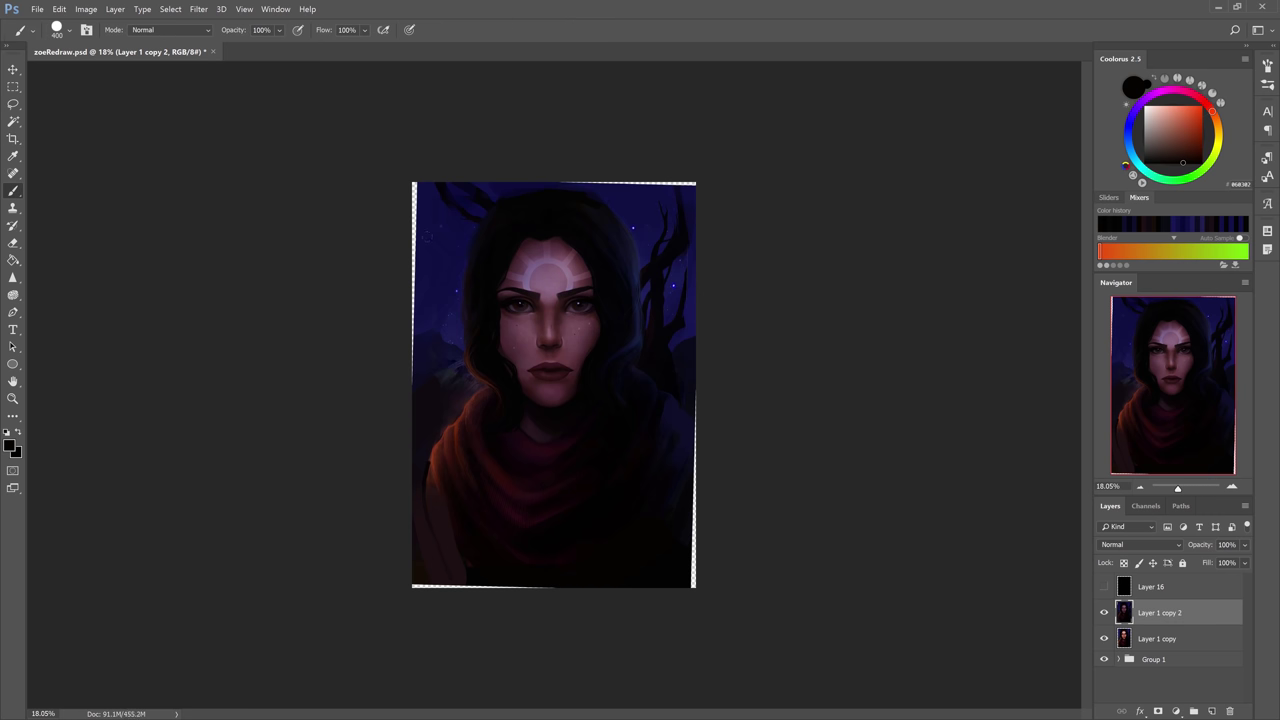
left_click(426, 243, "alt")
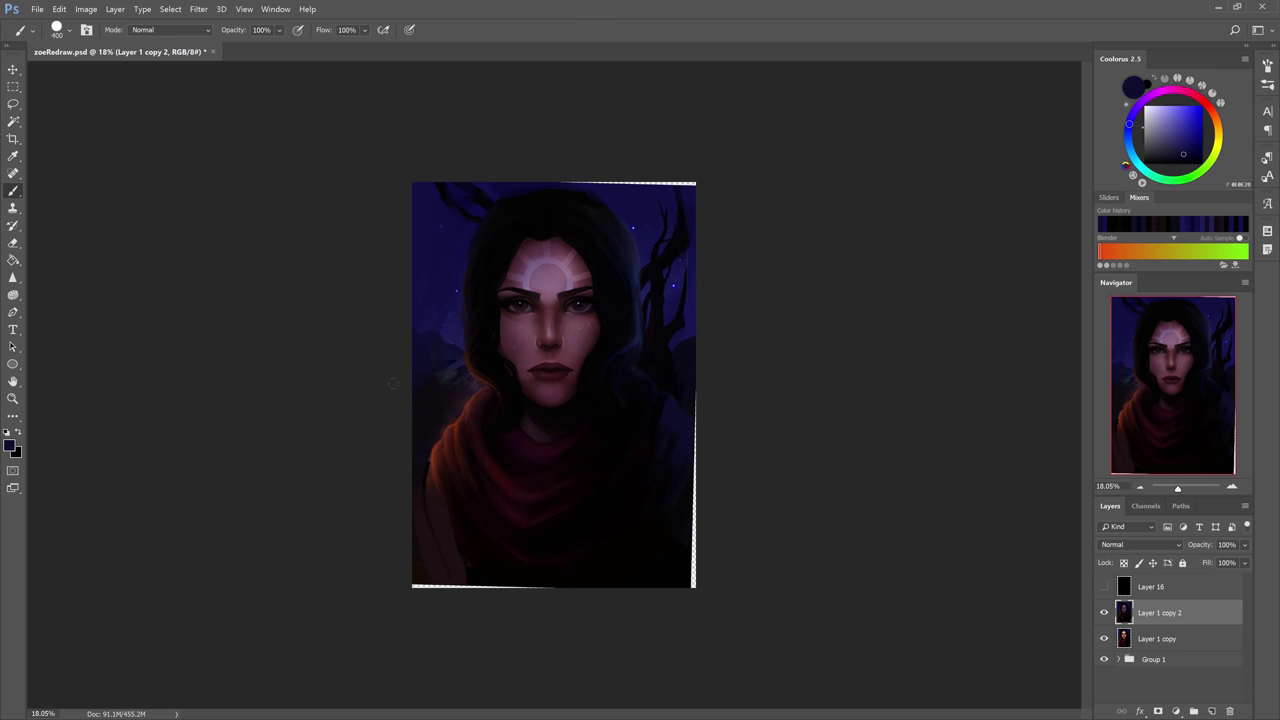
mouse_move(583, 172)
left_mouse_down()
mouse_move(635, 164)
mouse_move(547, 163)
mouse_move(700, 178)
left_mouse_up()
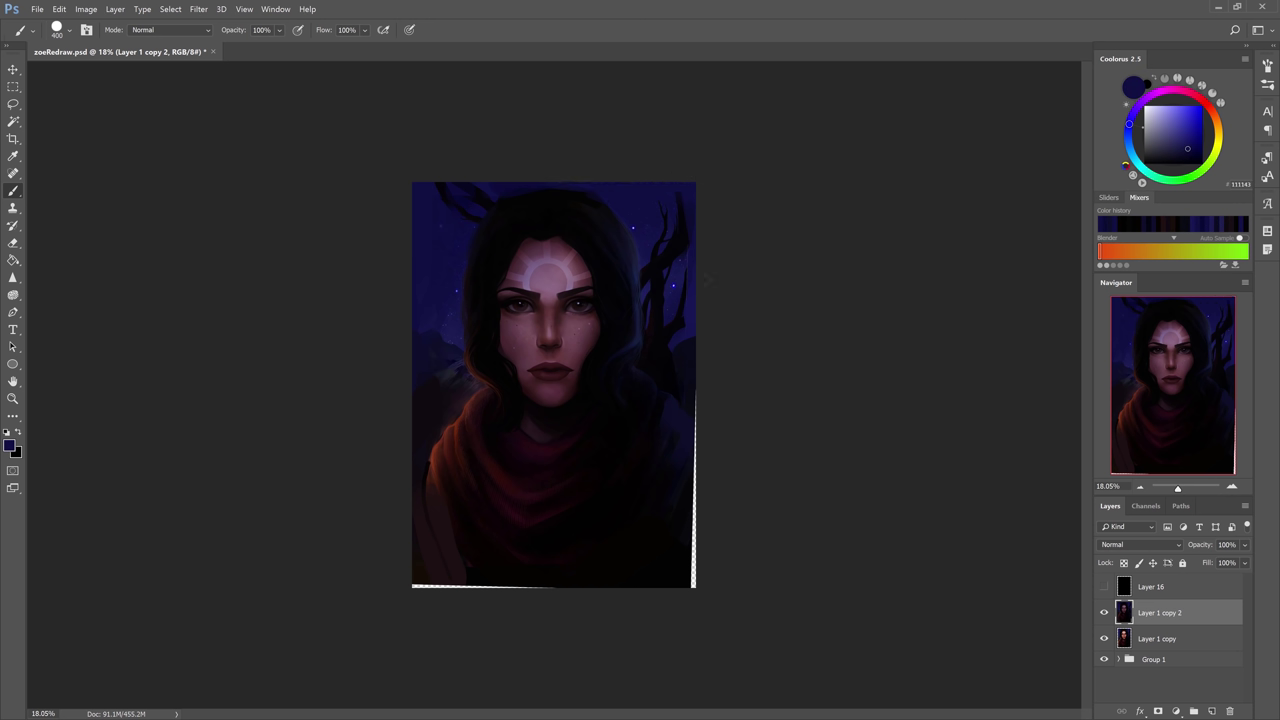
Paint over the transparent gaps along the lower and right edges with dark tones sampled from the neighbouring areas.
left_click(451, 557, "alt")
mouse_move(450, 585)
left_mouse_down()
mouse_move(487, 582)
mouse_move(555, 589)
left_mouse_up()
left_click(414, 553, "alt")
left_click_drag(414, 585, 440, 587)
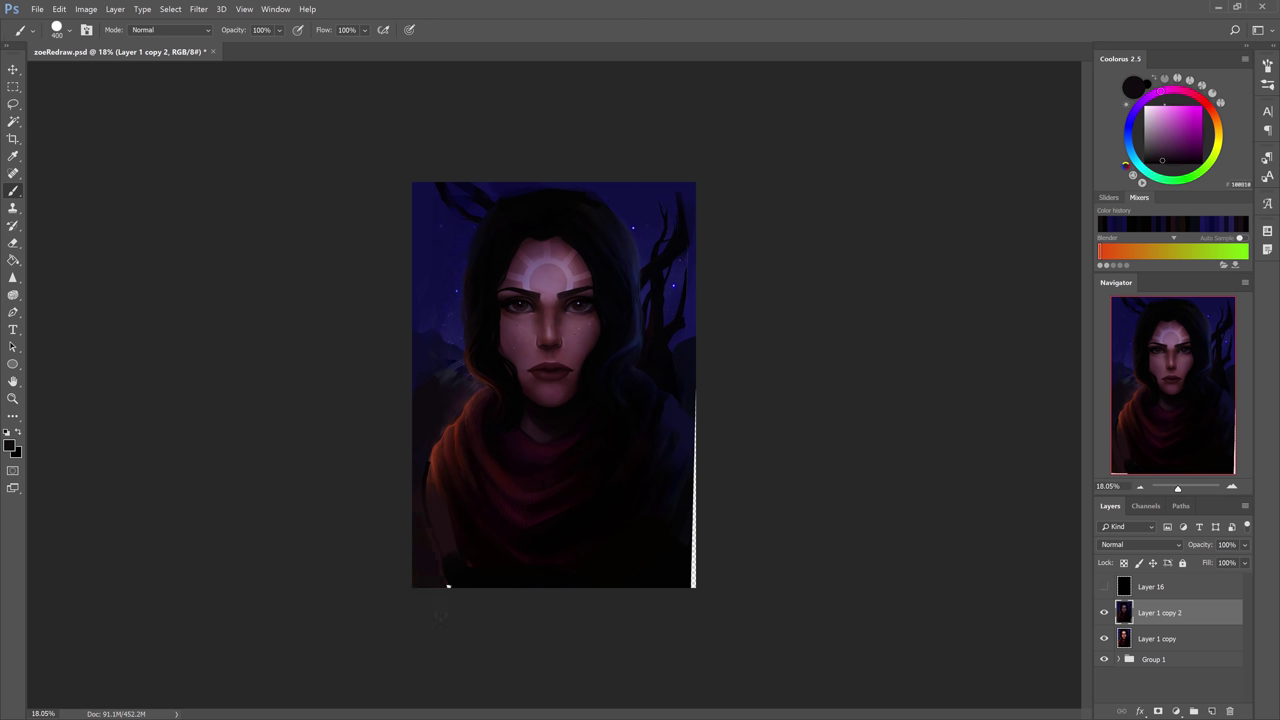
left_click(687, 486, "alt")
mouse_move(700, 486)
left_mouse_down()
mouse_move(700, 580)
mouse_move(700, 440)
mouse_move(700, 475)
left_mouse_up()
left_click(687, 381, "alt")
left_click_drag(698, 415, 698, 450)
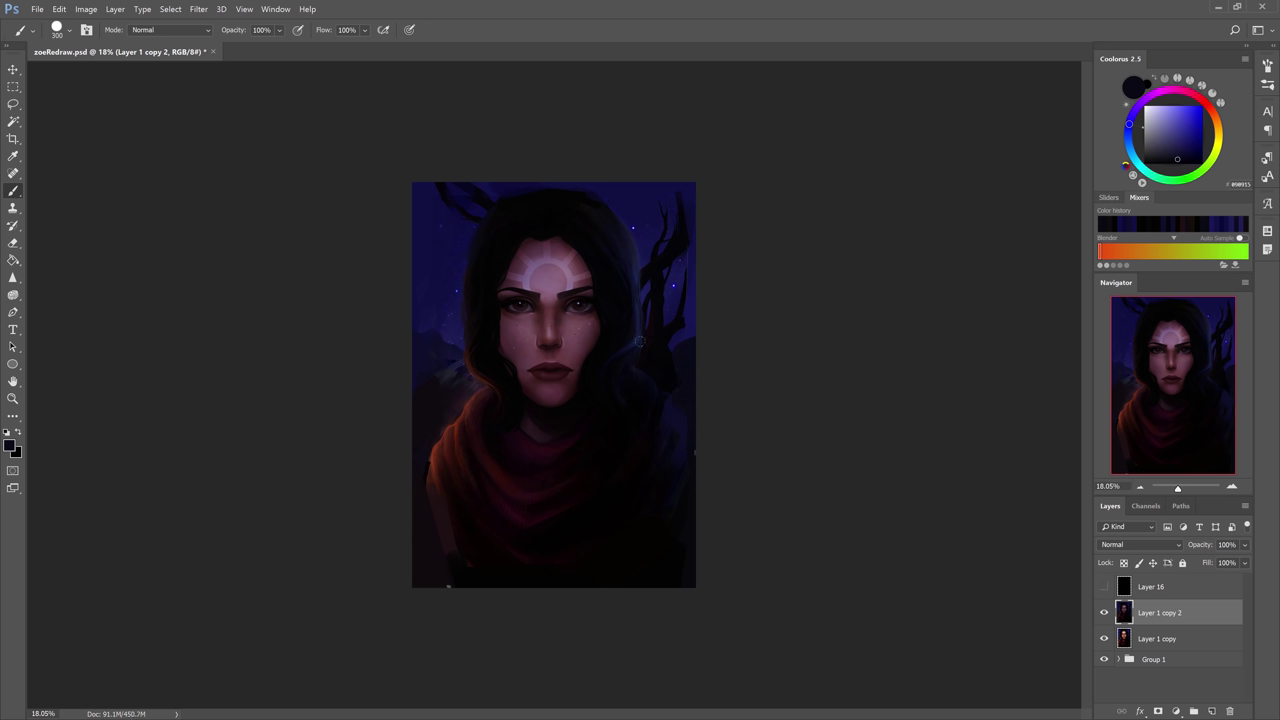
Paint sampled dark blue tones over the hair ends and upper shoulder on the portrait's right side.
left_click(659, 378, "alt")
left_click(645, 405, "alt")
left_click(668, 406, "alt")
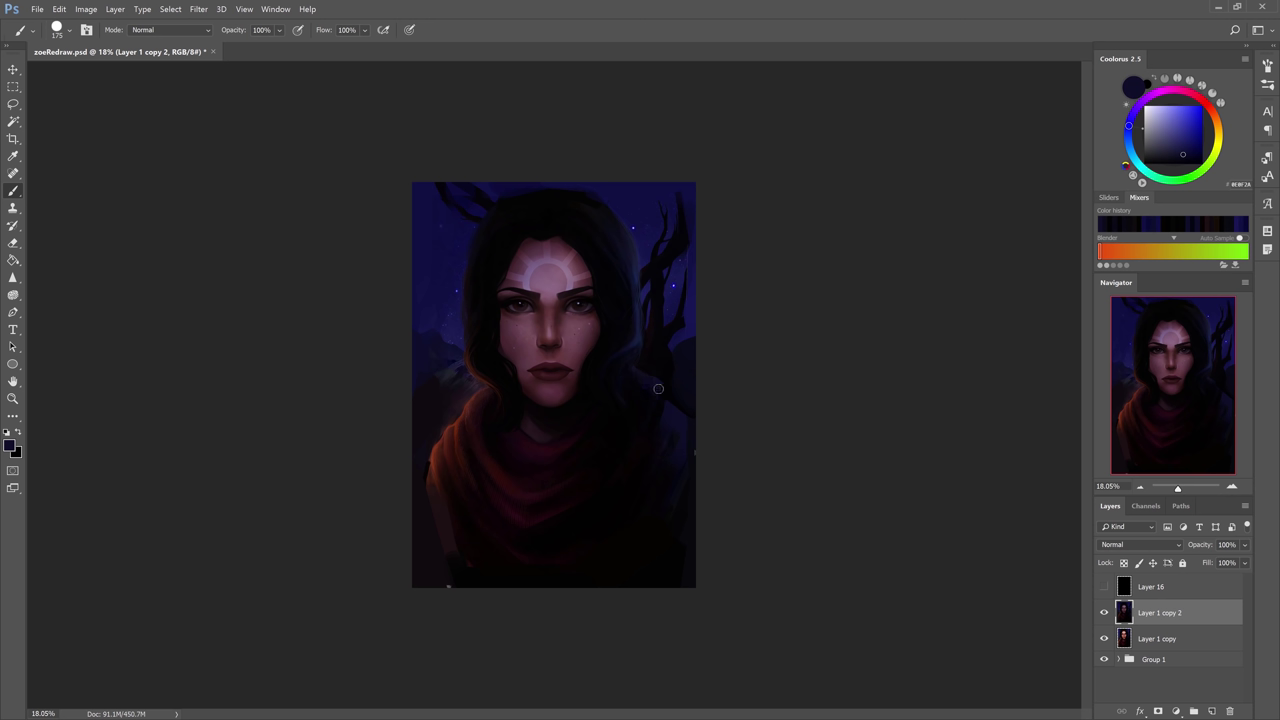
left_click_drag(655, 386, 662, 414)
Extend the orange rim light at the scarf's left edge and undo the last dark stroke on the arm.
mouse_move(437, 450)
left_mouse_down()
mouse_move(427, 490)
mouse_move(442, 436)
mouse_move(423, 483)
mouse_move(422, 558)
mouse_move(522, 552)
mouse_move(453, 512)
mouse_move(426, 478)
mouse_move(448, 586)
left_mouse_up()
left_click(435, 458, "alt")
left_click(462, 512, "alt")
left_click(443, 520, "alt")
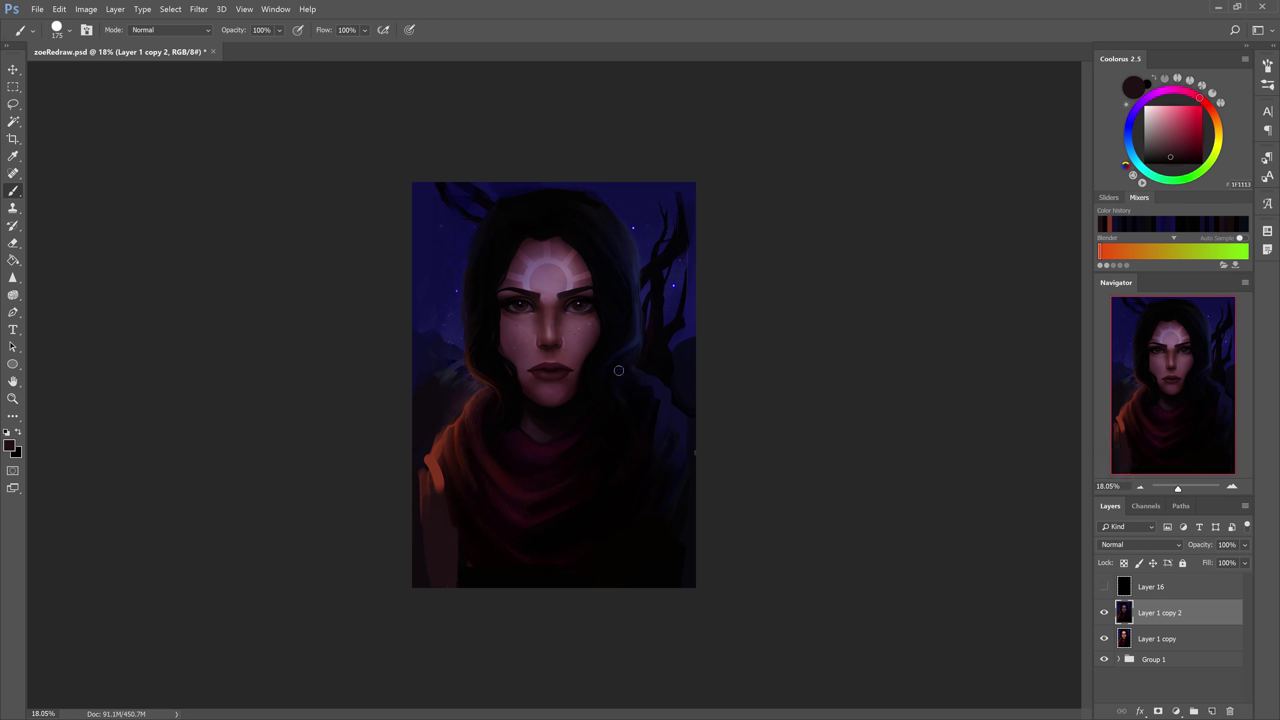
key("ctrl+z")
Darken the arm and lower left scarf folds with near-black tones sampled from the clothing.
left_click(453, 539, "alt")
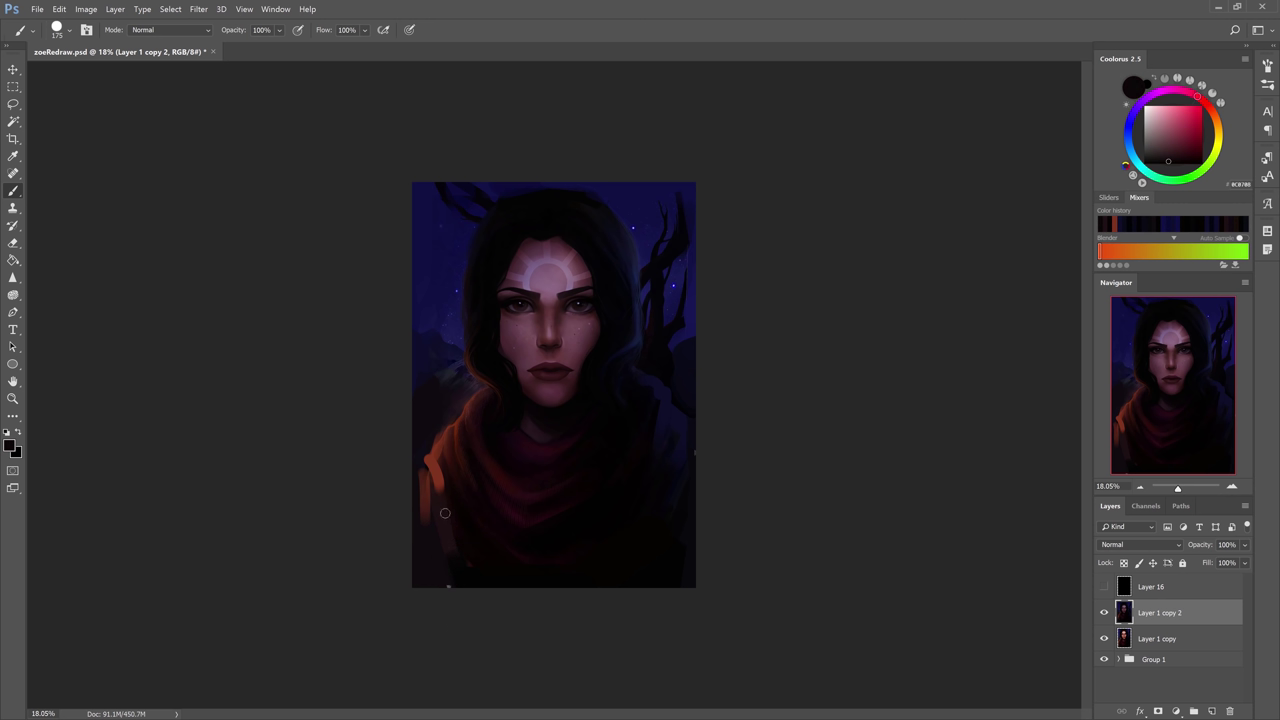
mouse_move(446, 514)
left_mouse_down()
mouse_move(434, 498)
mouse_move(434, 563)
left_mouse_up()
left_click(472, 548, "alt")
left_click_drag(442, 476, 466, 579)
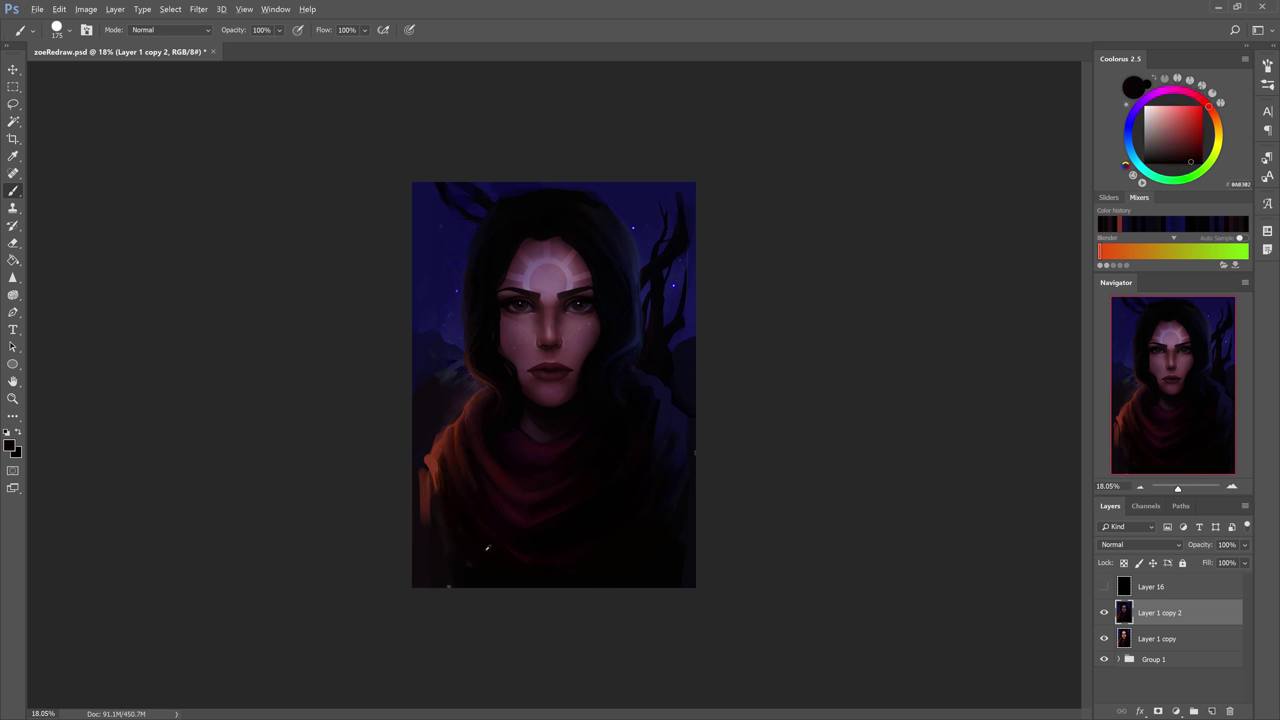
Repaint the cloak at the lower right in sampled dark blue, comparing with the original by toggling Layer 1 copy 2's visibility.
left_click(687, 529, "alt")
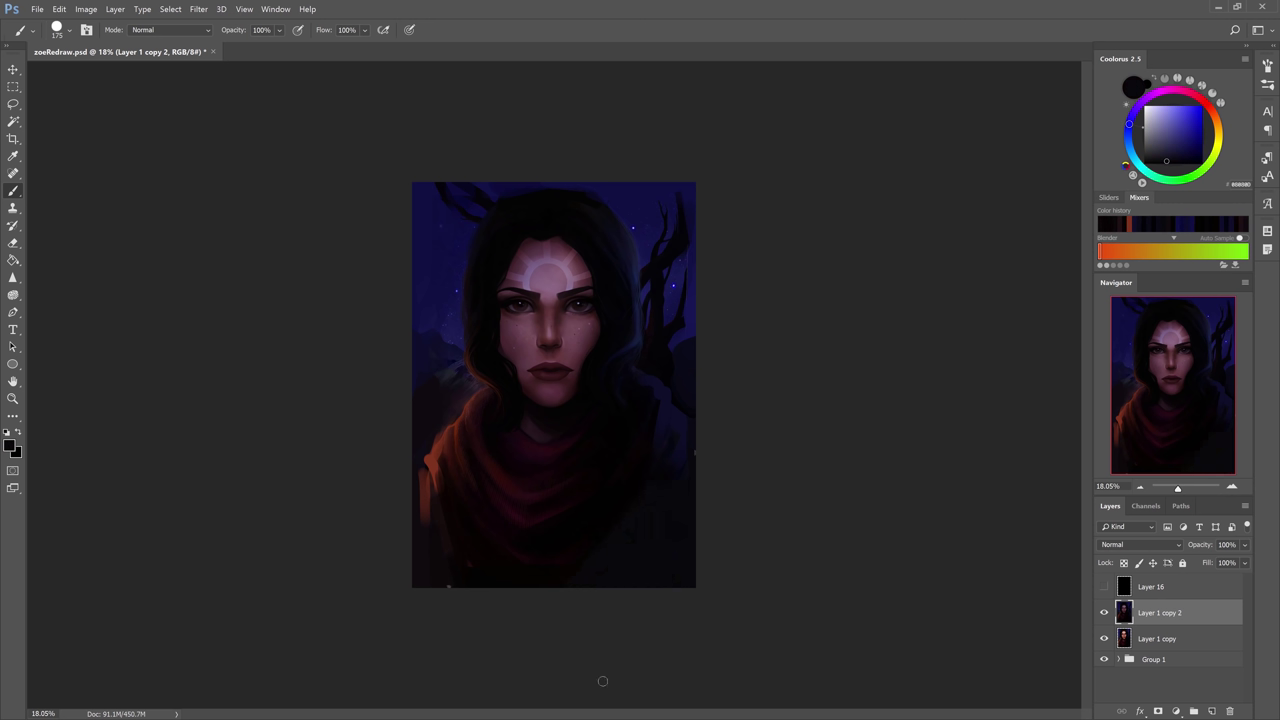
left_click(693, 432, "alt")
left_click(702, 428, "alt")
left_click(1104, 612)
left_click(1104, 612)
left_click(1104, 612)
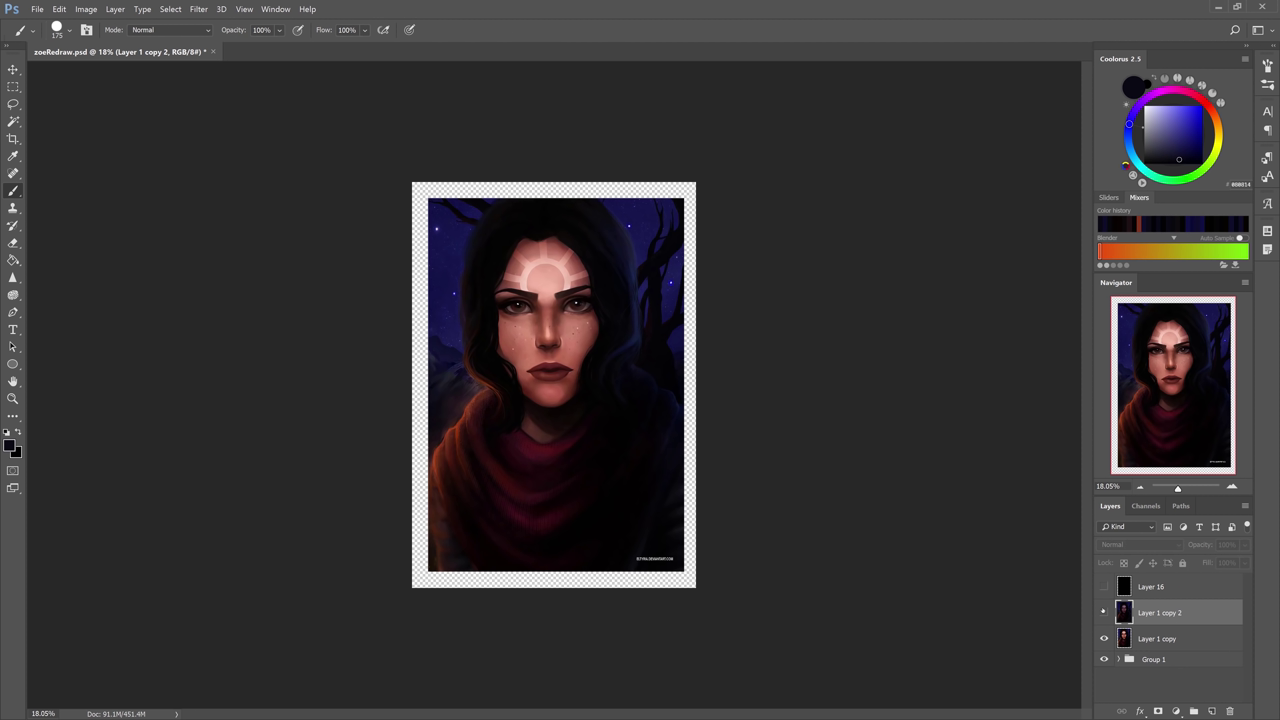
left_click(1104, 612)
left_click(685, 418, "alt")
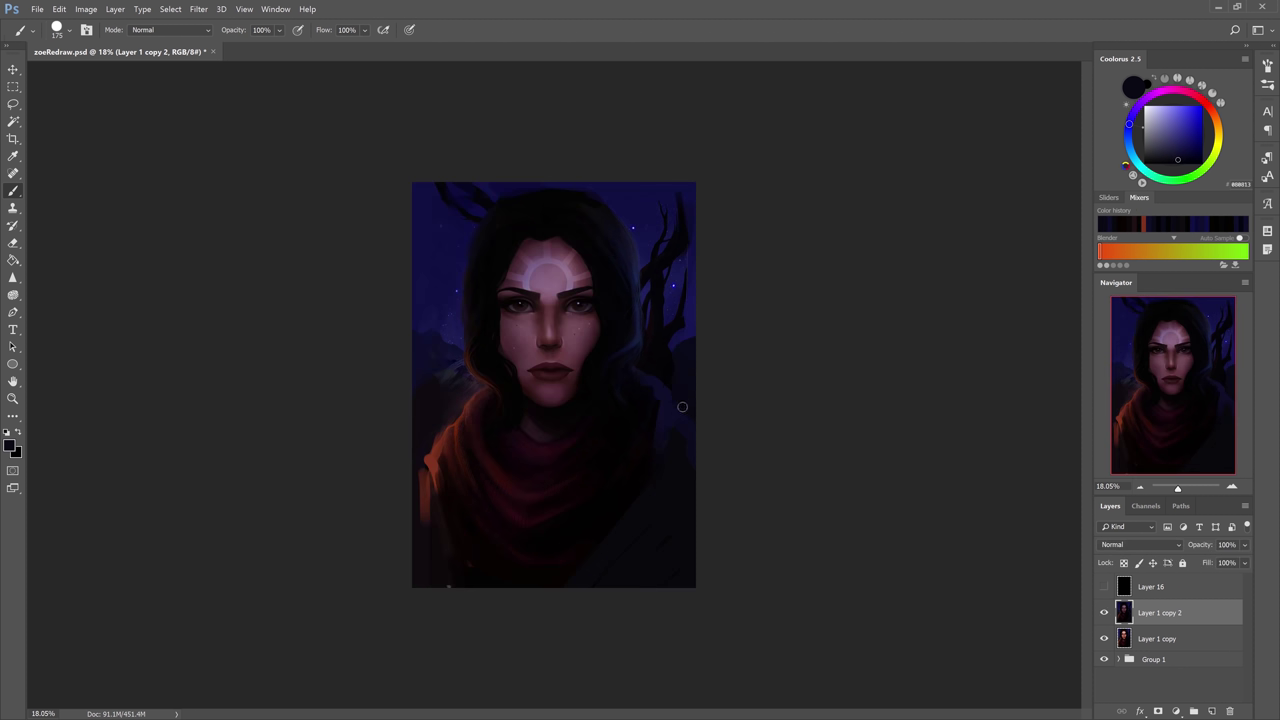
Paint sampled skin tones over the hair strands along the face's left cheek with a 125 px brush.
key("[")
scroll(762, 310, "up", 2)
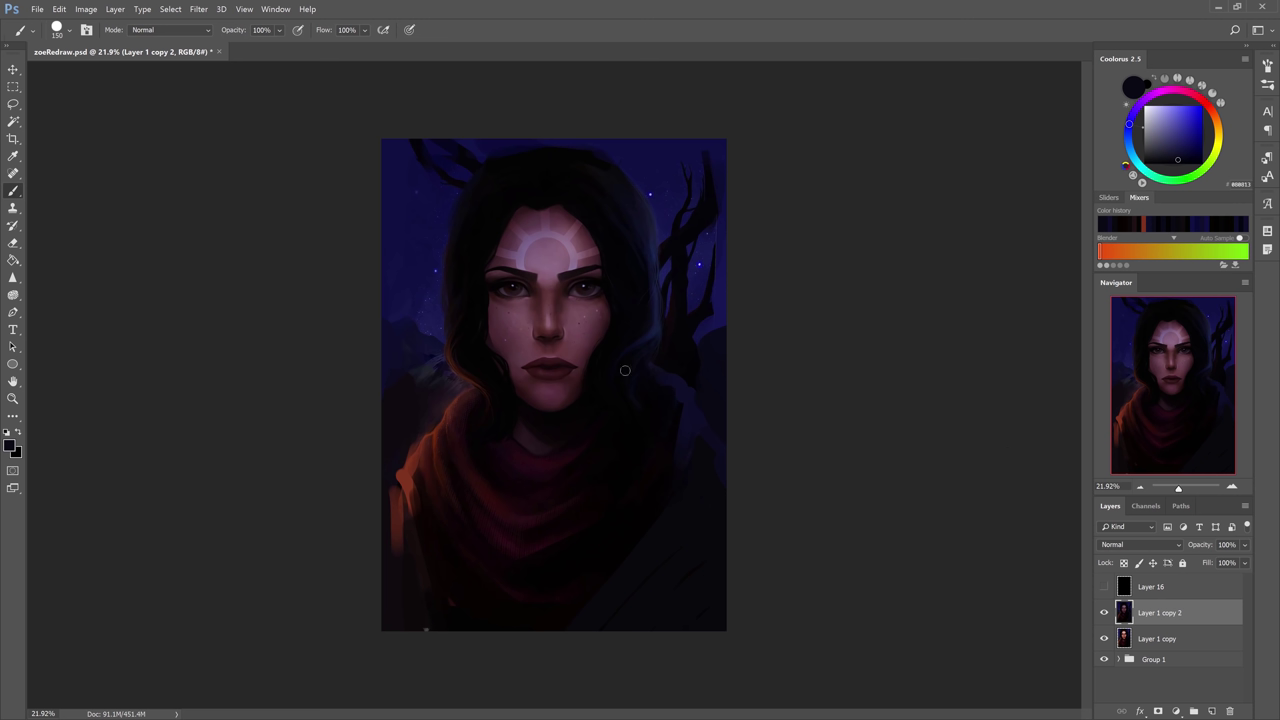
left_click(494, 324, "alt")
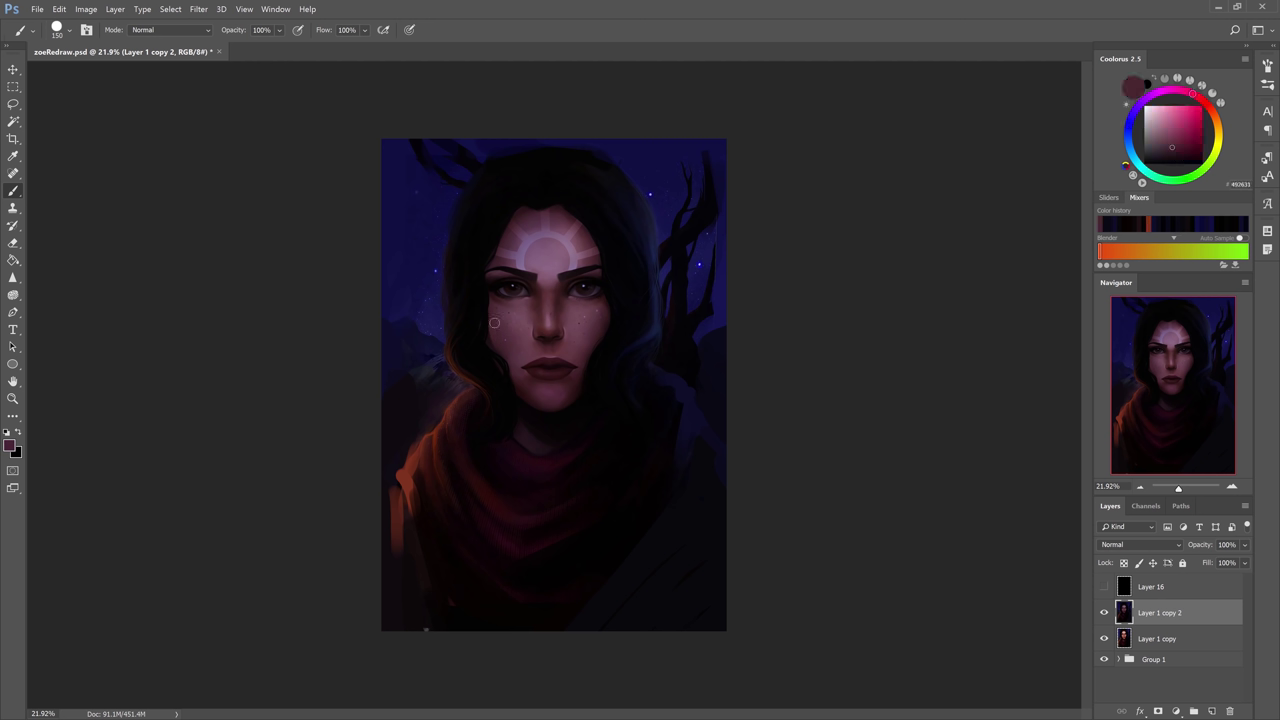
key("[")
mouse_move(490, 298)
left_mouse_down()
mouse_move(486, 328)
mouse_move(517, 386)
left_mouse_up()
left_click(486, 309, "alt")
left_click(504, 345, "alt")
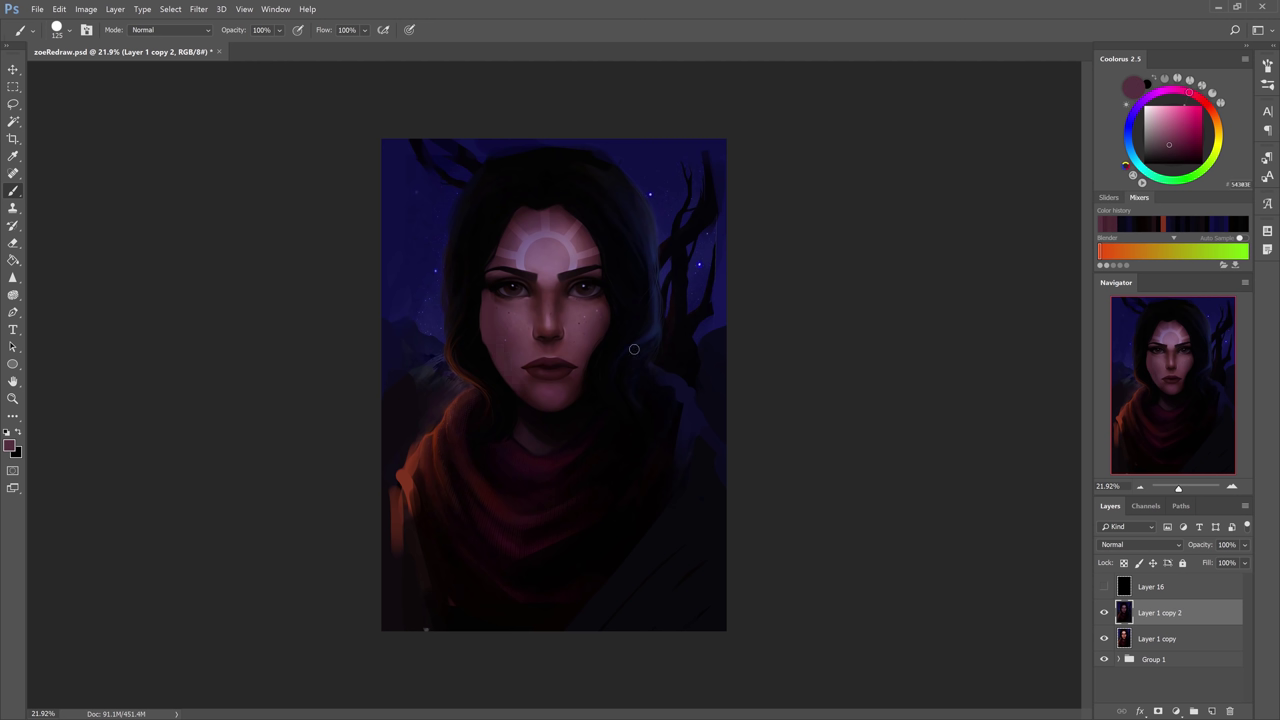
Widen the right cheek and jaw by painting sampled shadowed skin tones over the adjoining hair.
left_click(577, 375, "alt")
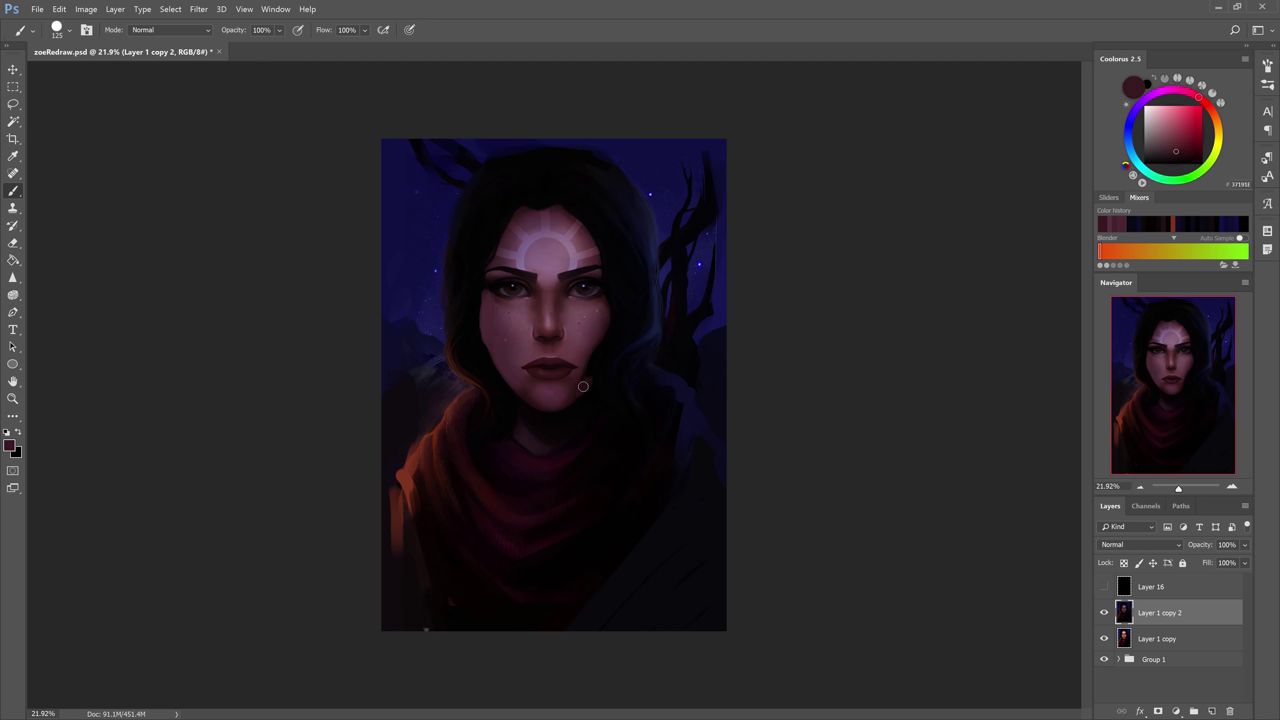
left_click_drag(580, 392, 600, 346)
left_click(602, 327, "alt")
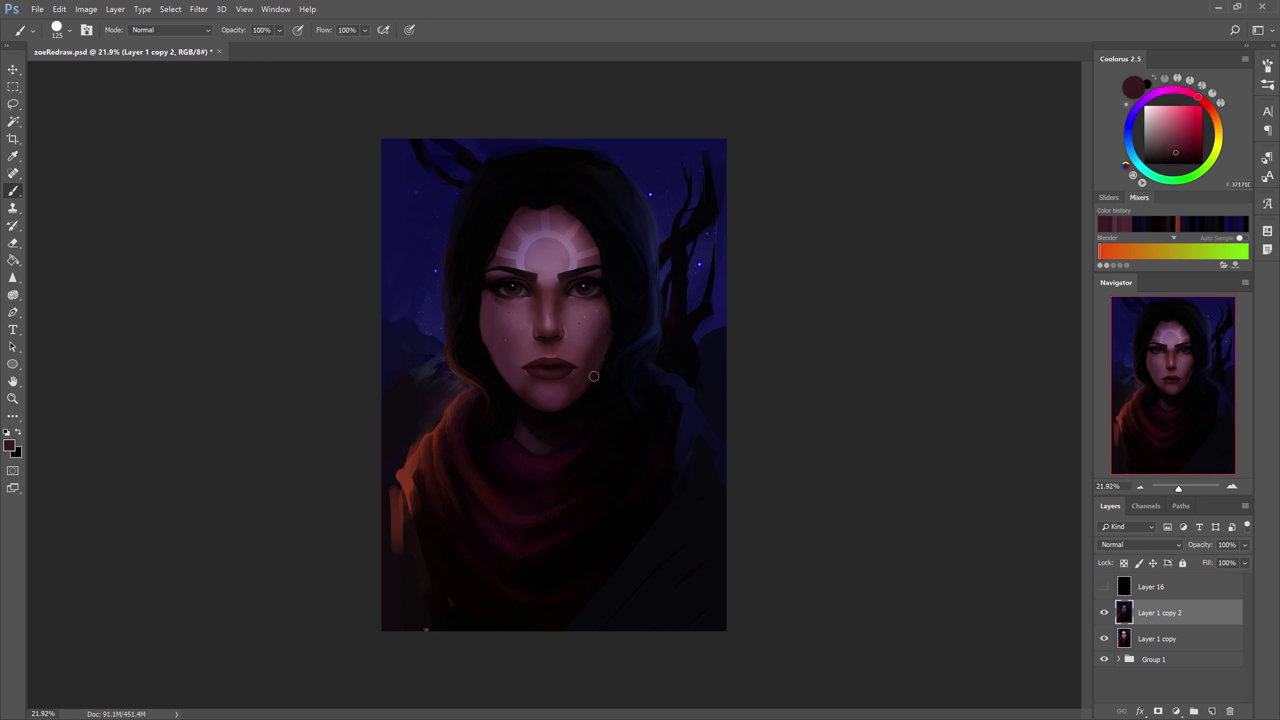
left_click(588, 348, "alt")
left_click(582, 386, "alt")
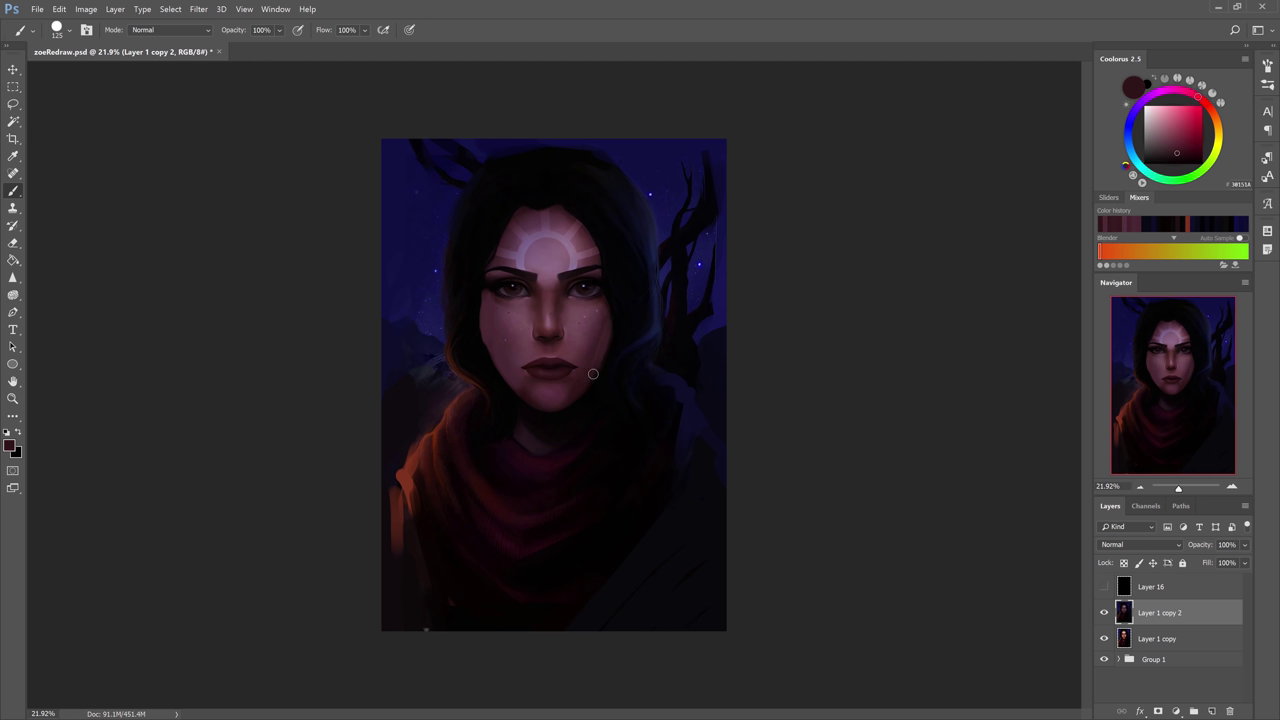
Extend the left cheek, left temple and forehead edges over the hair with sampled skin tones.
left_click(498, 359, "alt")
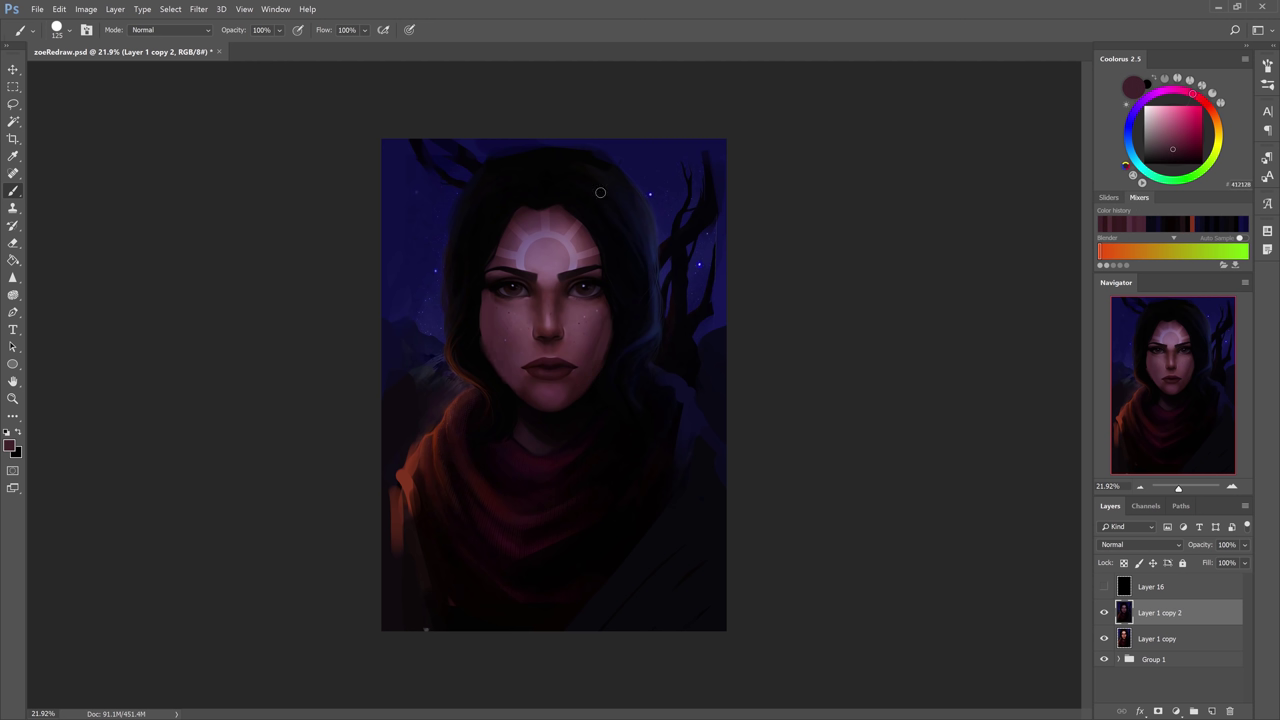
left_click(485, 267, "alt")
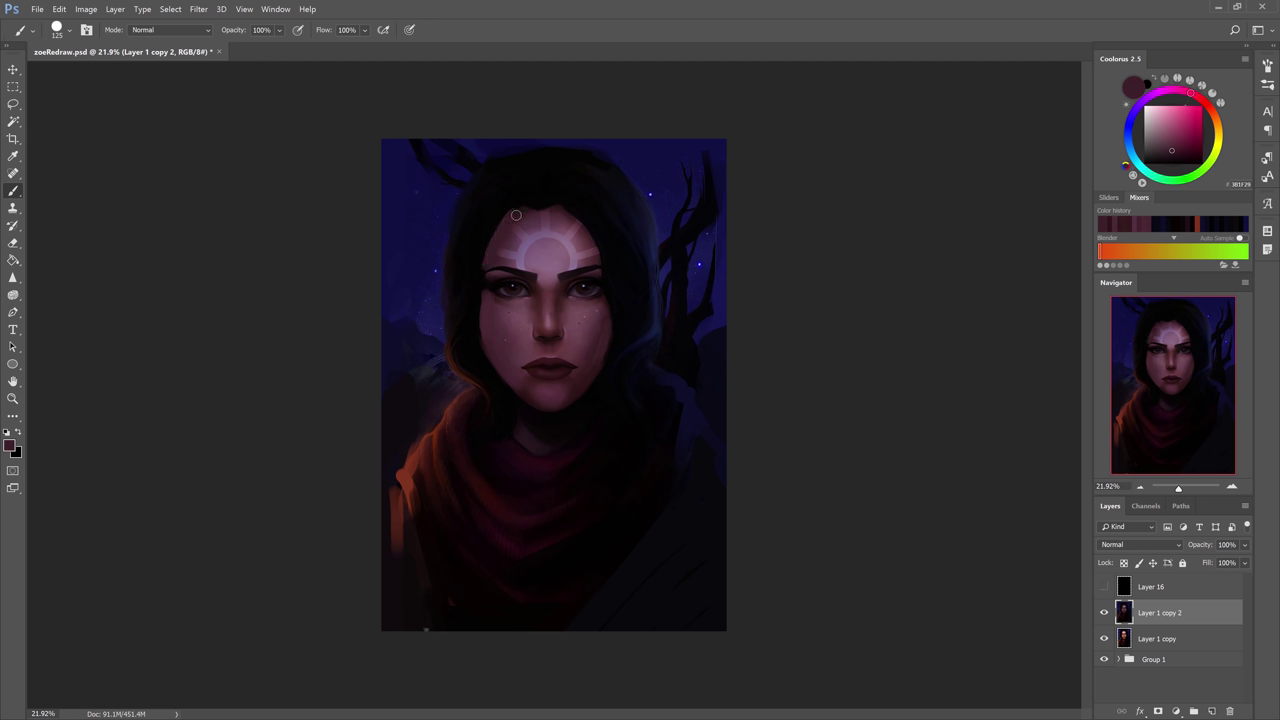
left_click(562, 208, "alt")
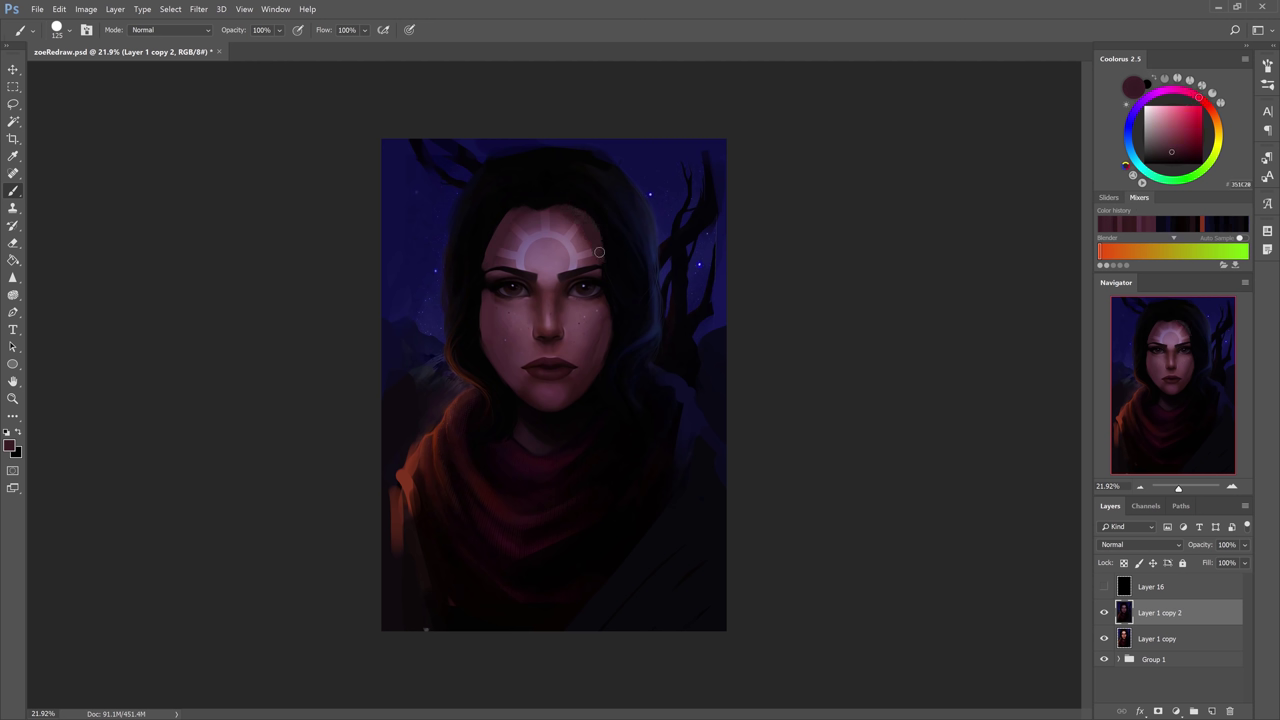
left_click(583, 242, "alt")
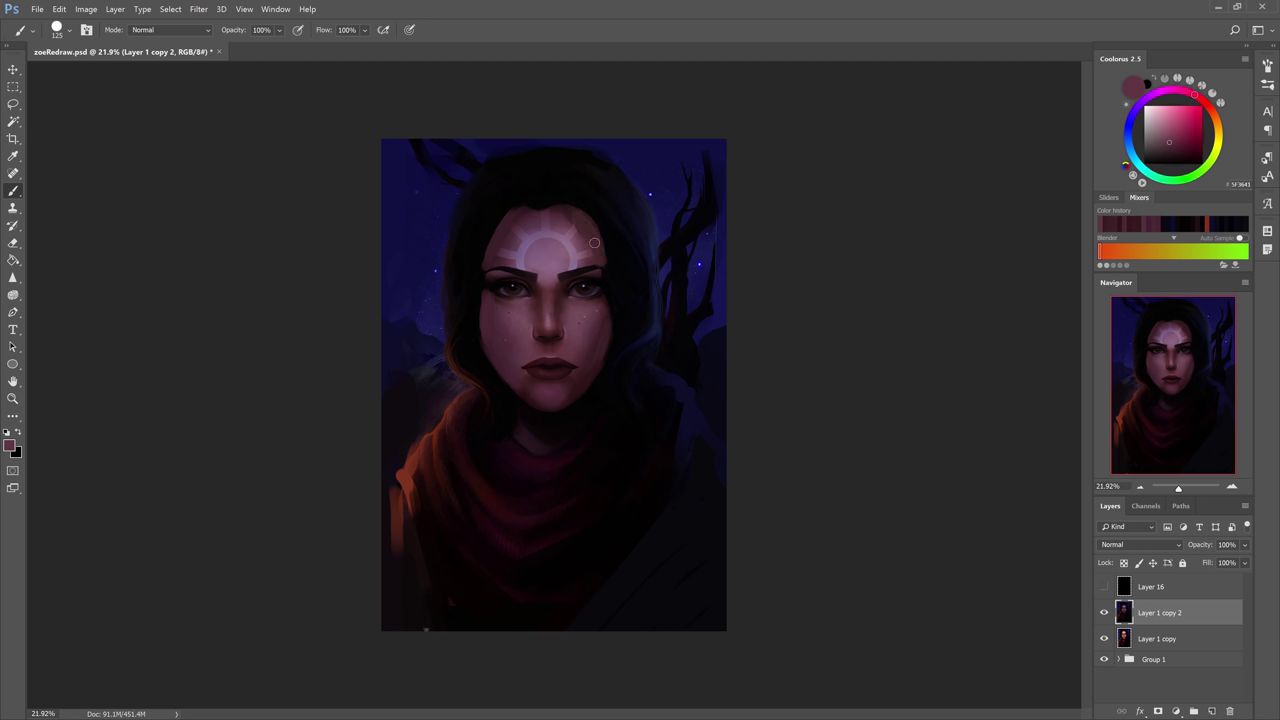
Fill in the face's outer edges beside both eyes with sampled dark skin tones.
left_click(615, 313, "alt")
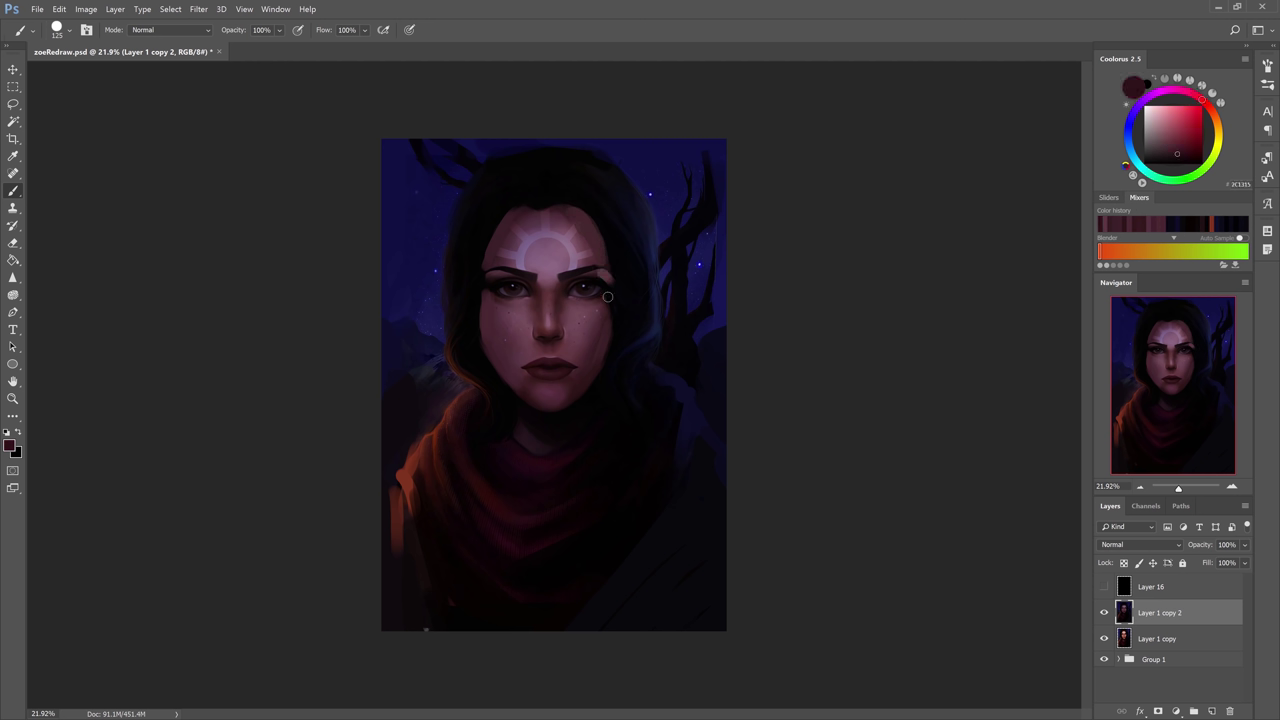
left_click(490, 306, "alt")
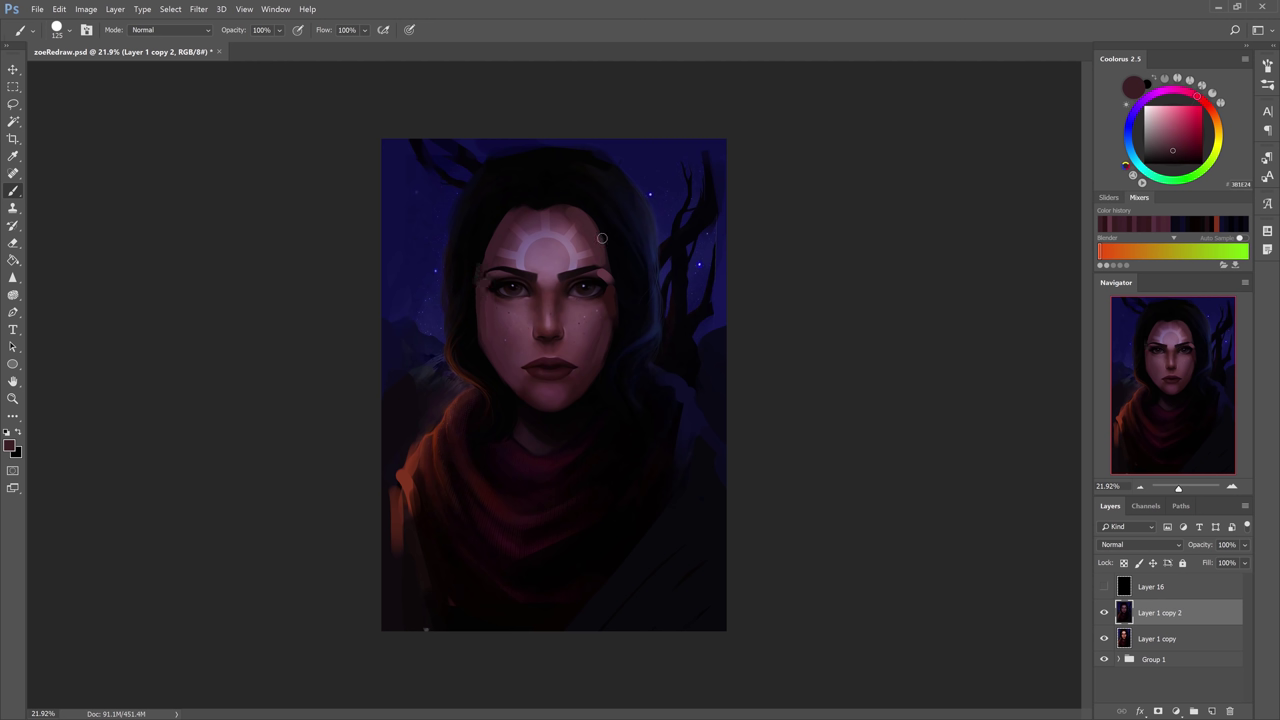
left_click(612, 298, "alt")
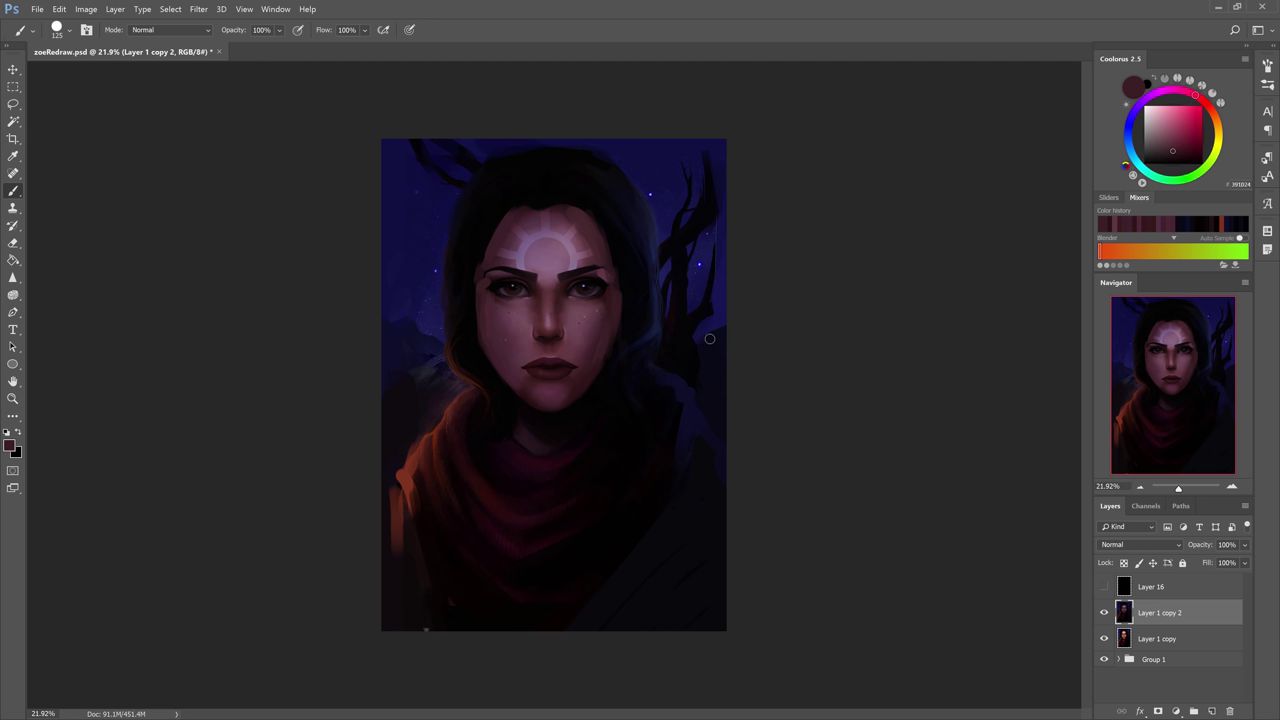
Reshape the forehead hairline and soften the sun emblem's rays with sampled skin tones, enlarging the brush to 200 px.
left_click(496, 238, "alt")
key("bracketright")
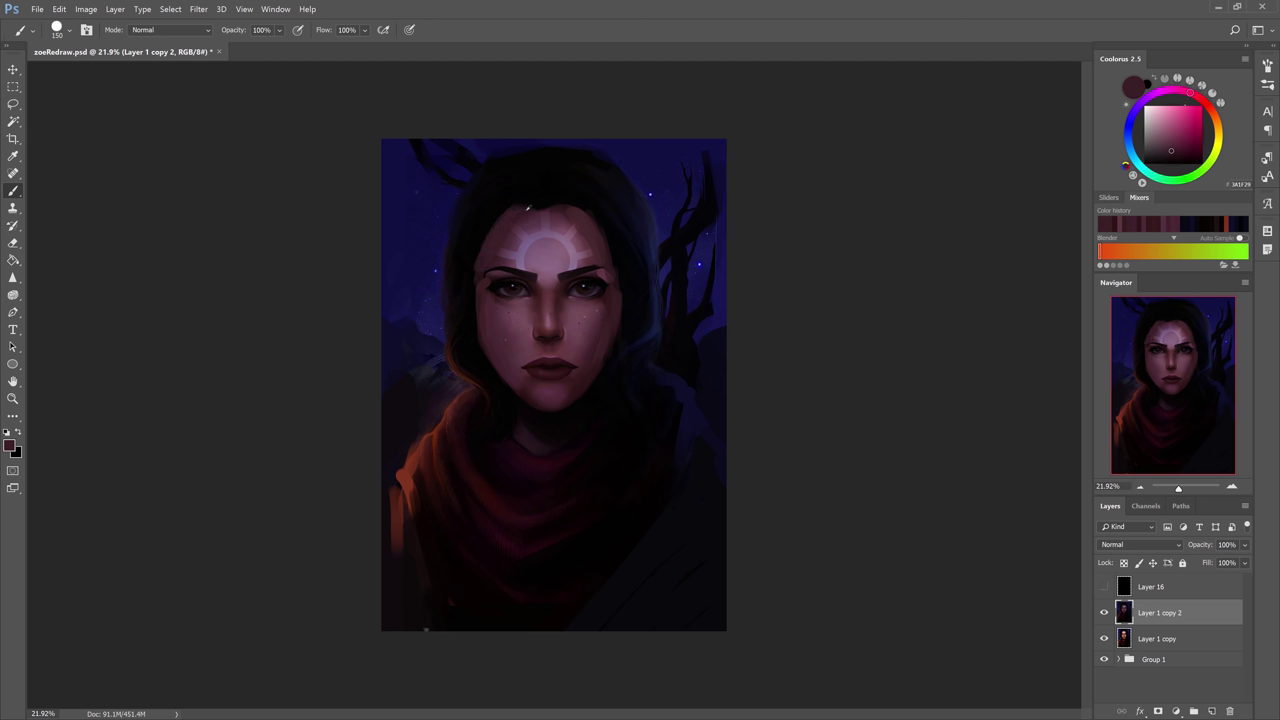
left_click(545, 208, "alt")
left_click(519, 222, "alt")
key("bracketright")
key("bracketright")
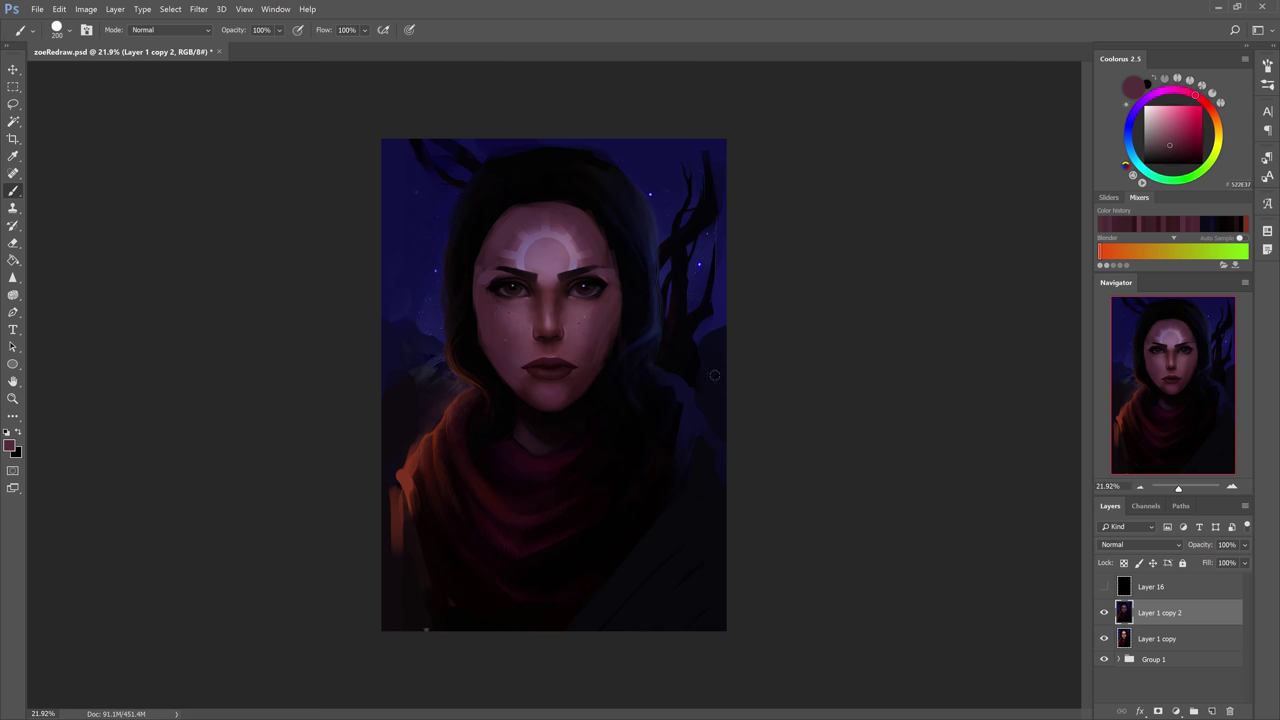
Smooth the left cheek and refine the chin's lower edge with sampled skin tones and a 90 px brush.
key("bracketleft")
key("bracketleft")
key("bracketleft")
key("bracketleft")
key("bracketleft")
left_click_drag(484, 308, 498, 334)
left_click(540, 417, "alt")
left_click(532, 404, "alt")
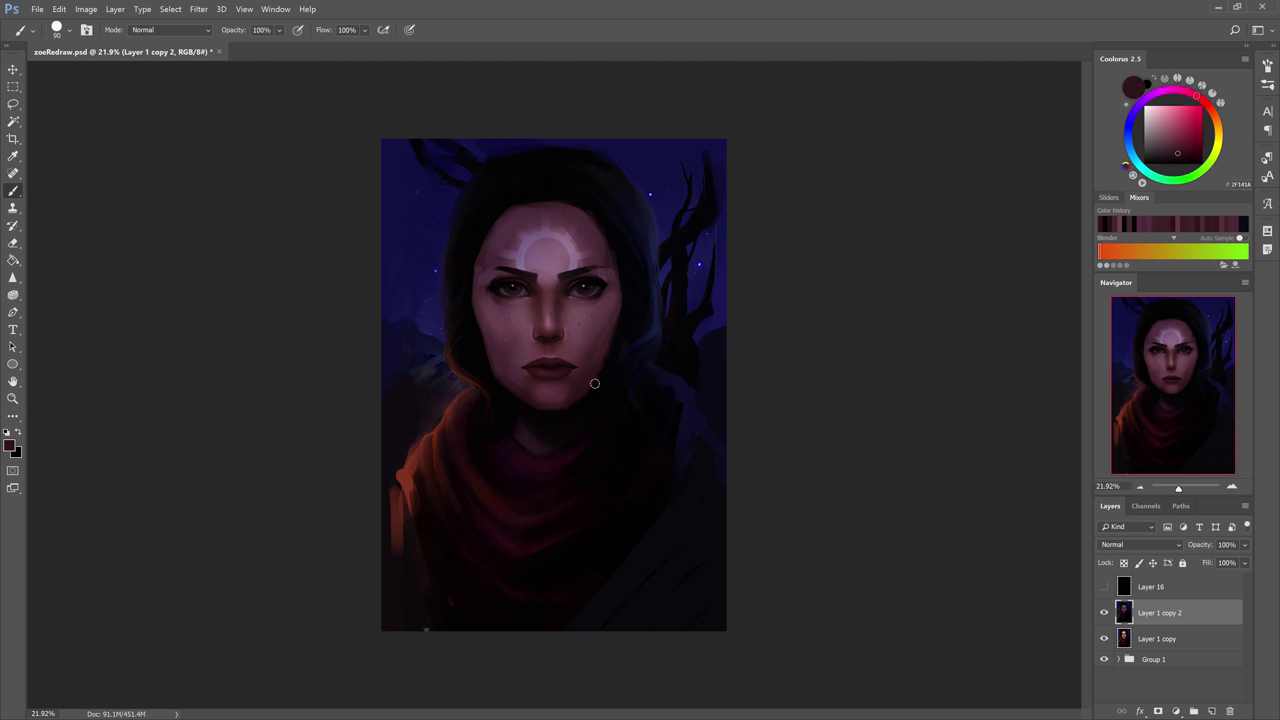
Blend the lower cheeks and jaw with sampled skin tones, enlarging the brush to 200 px.
left_click(476, 357, "alt")
left_click(520, 385, "alt")
left_click(568, 392, "alt")
key("bracketright")
key("bracketright")
key("bracketright")
key("bracketright")
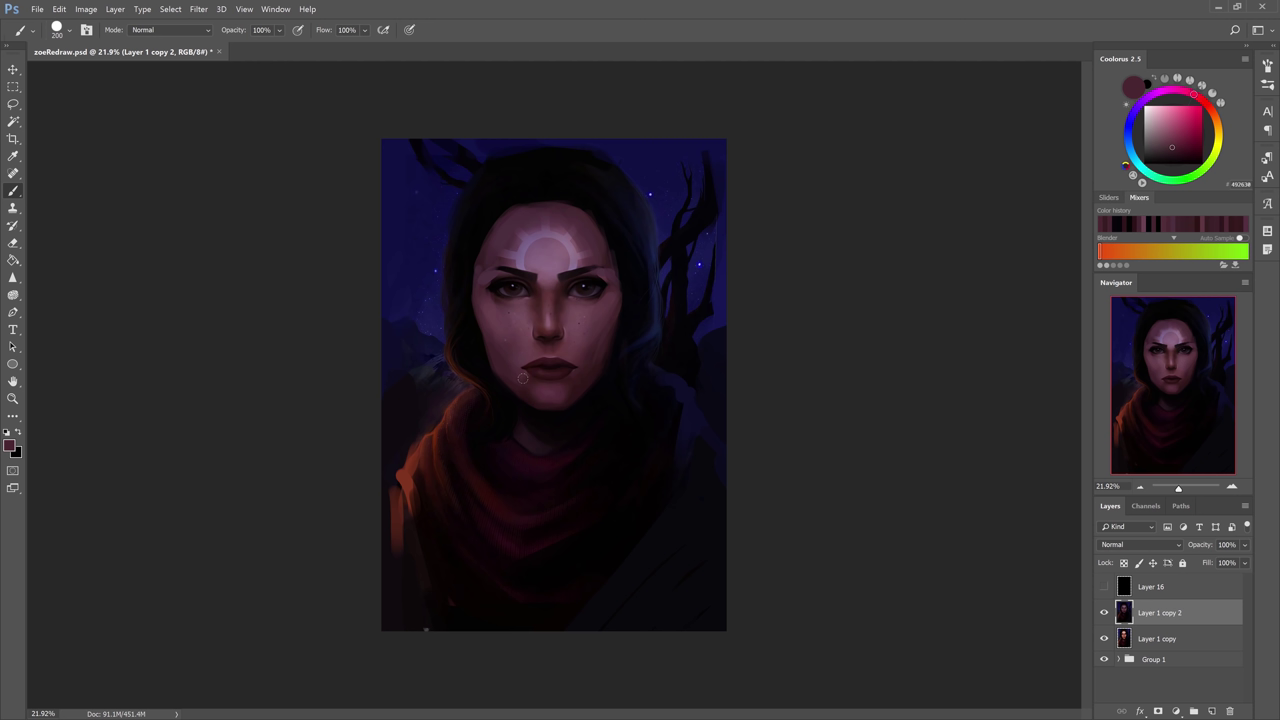
Try painting dark contour strokes around the chin with a 45 px brush, and undo them.
key("bracketleft")
key("bracketleft")
key("bracketleft")
key("bracketleft")
left_click(571, 379, "alt")
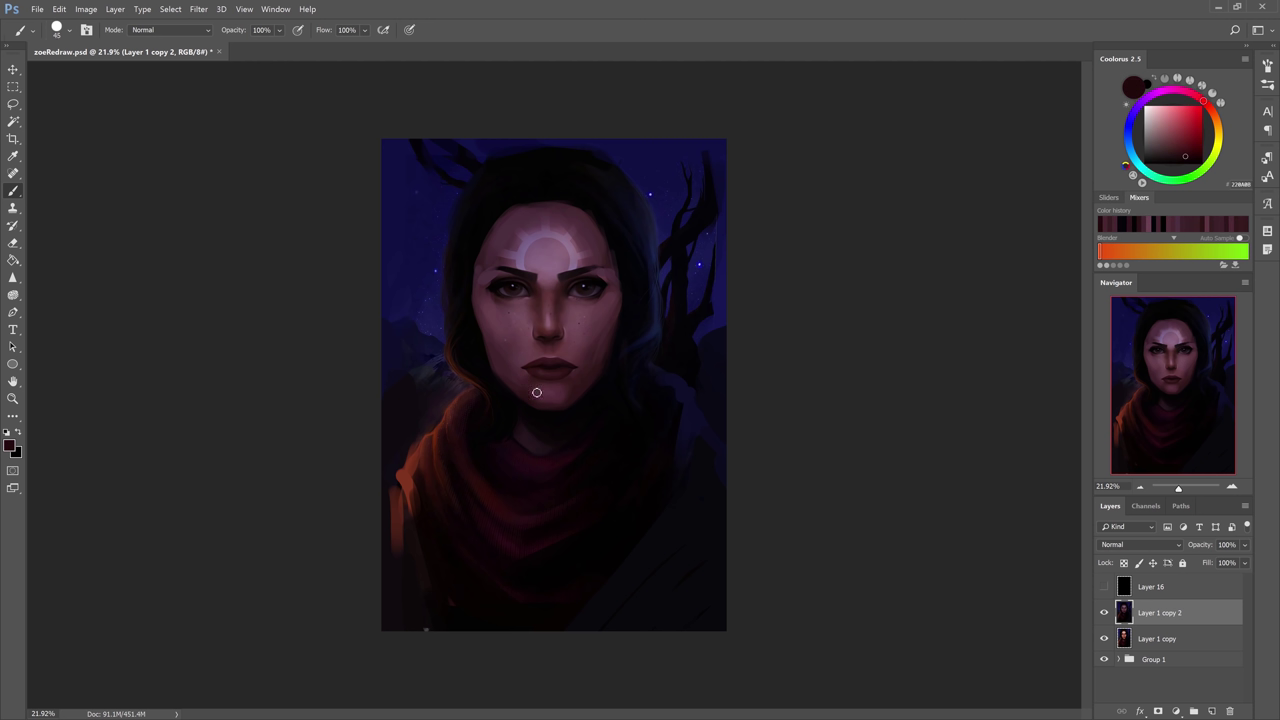
mouse_move(528, 396)
left_mouse_down()
mouse_move(574, 391)
mouse_move(514, 374)
mouse_move(586, 374)
left_mouse_up()
key("ctrl+z")
key("bracketright")
key("bracketright")
key("ctrl+z")
Smooth the chin and jaw with a skin tone sampled below the lips and a 150 px brush.
left_click(537, 389, "alt")
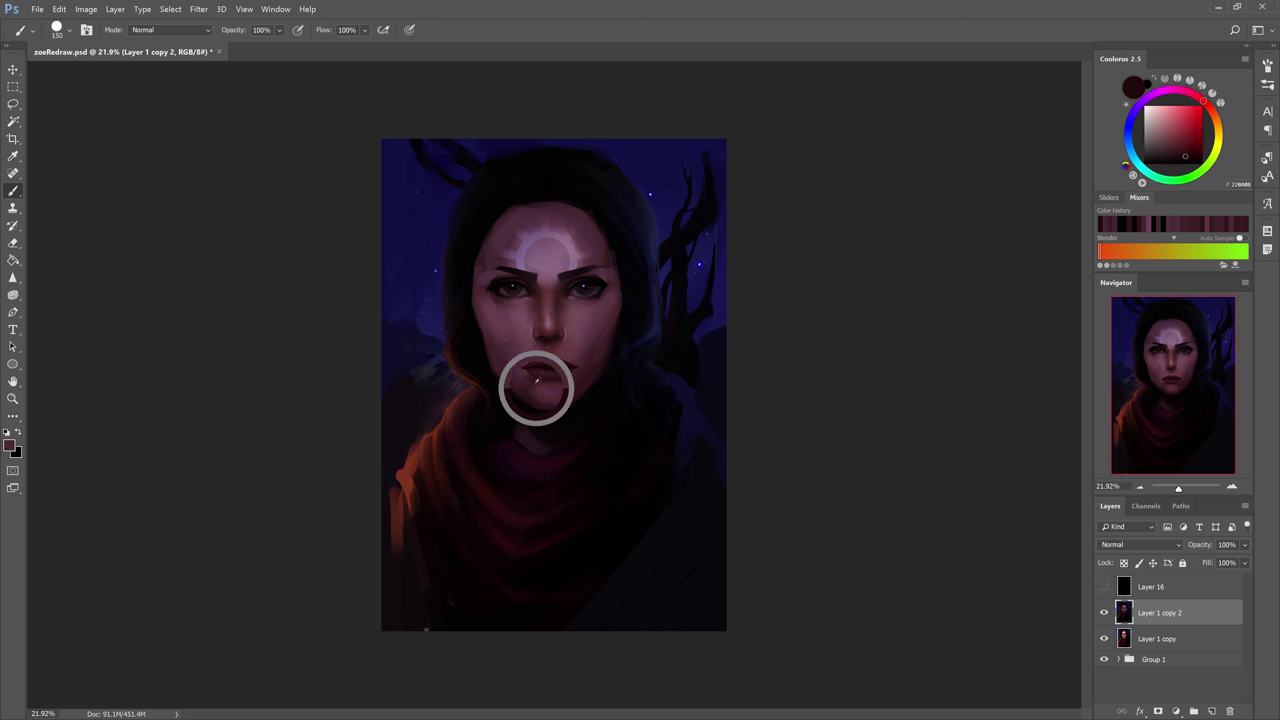
key("bracketright")
key("bracketright")
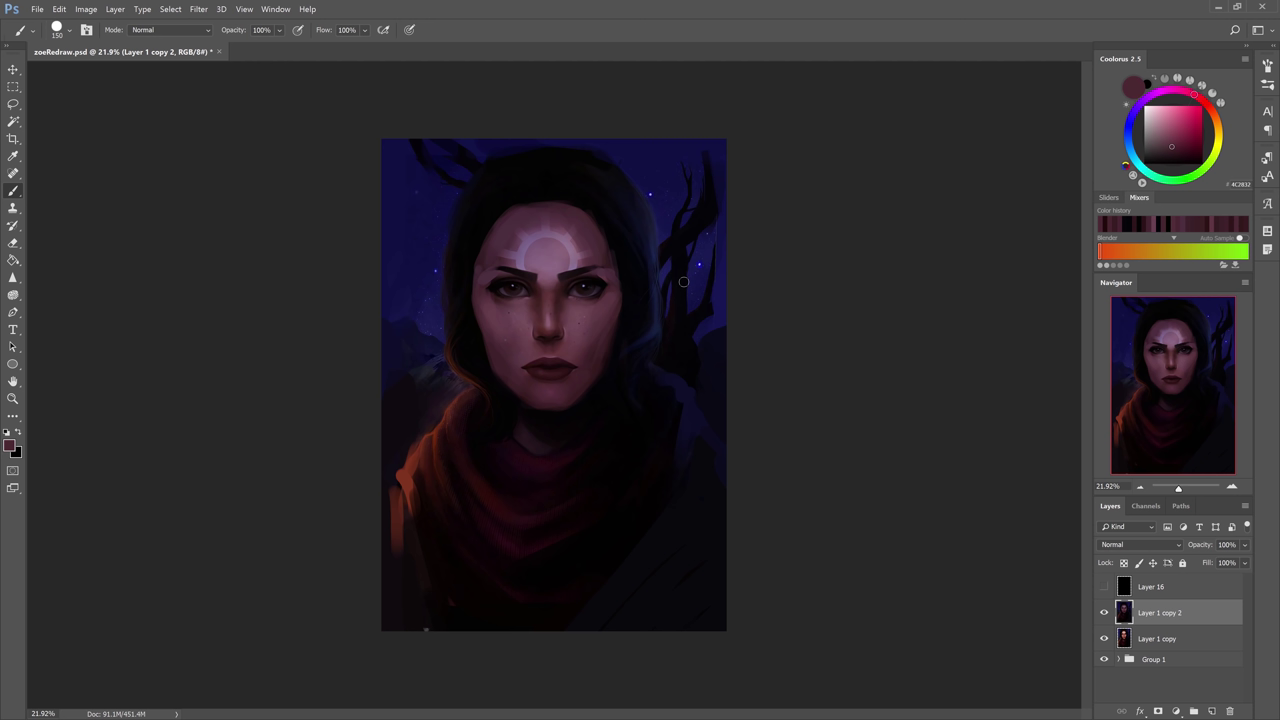
Hide Layer 1 copy 2 and select Layer 1 copy to examine the original face.
key("z")
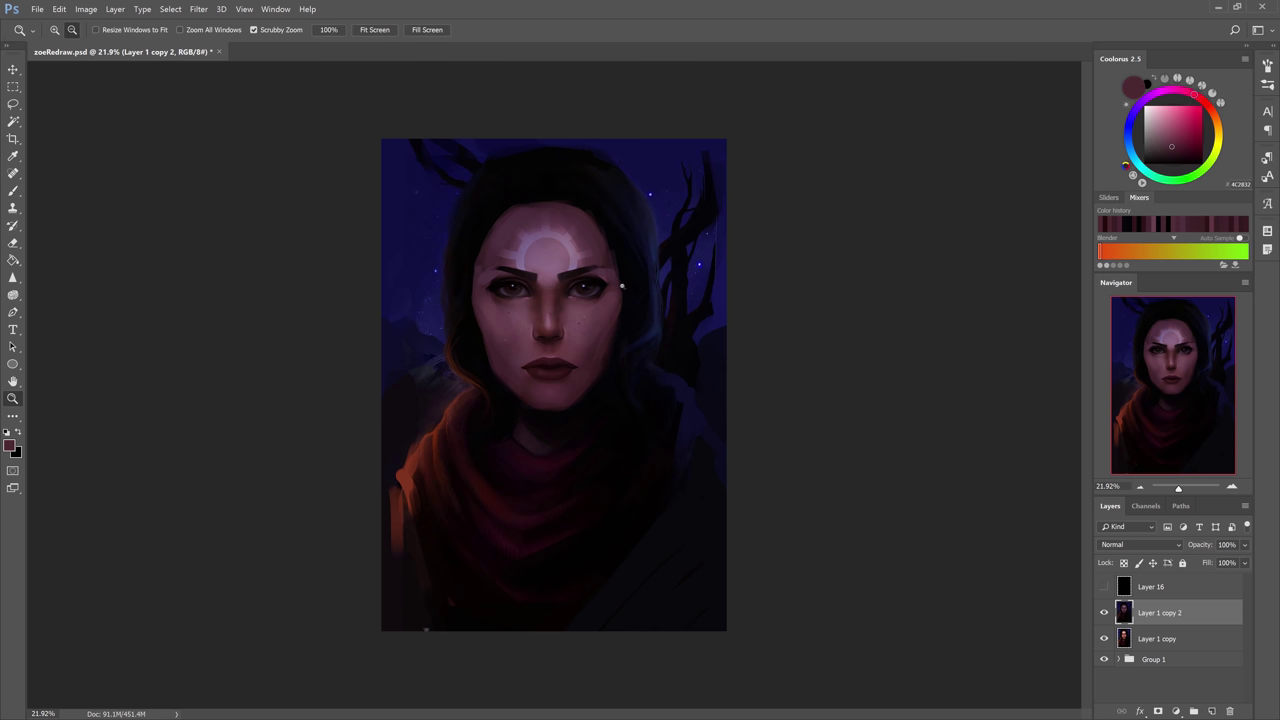
left_click_drag(620, 286, 632, 284)
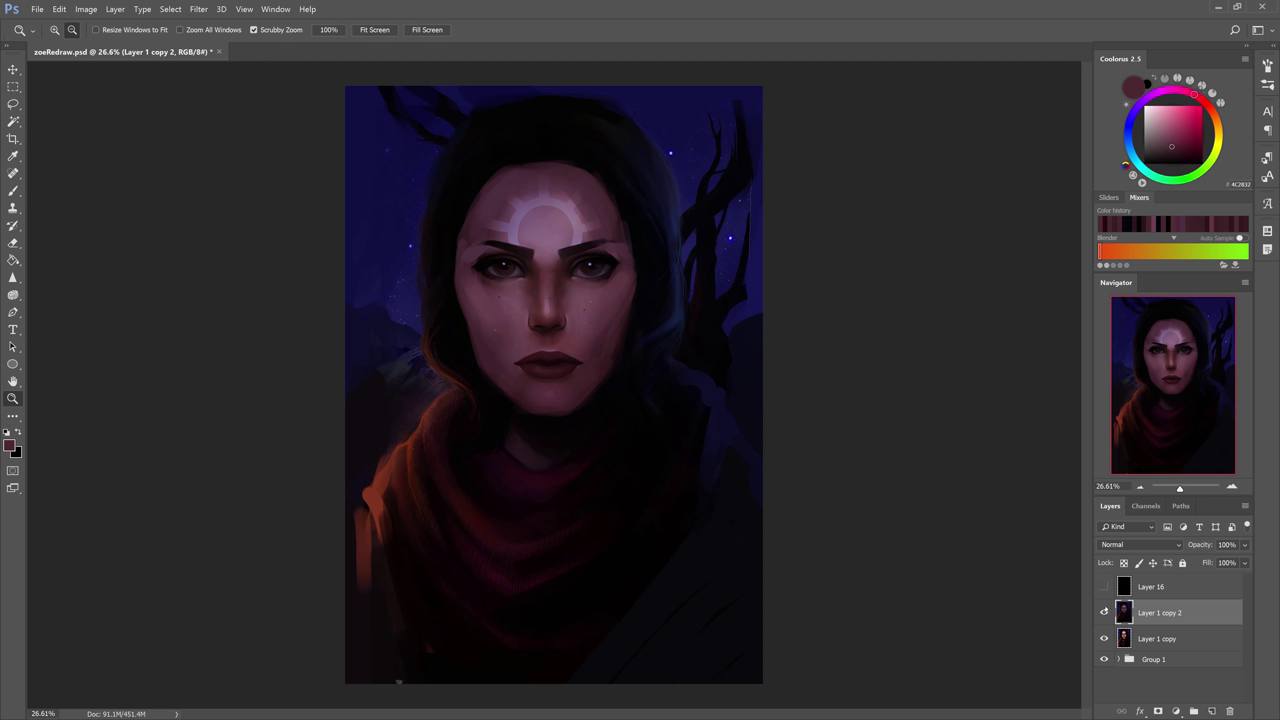
left_click(1105, 611)
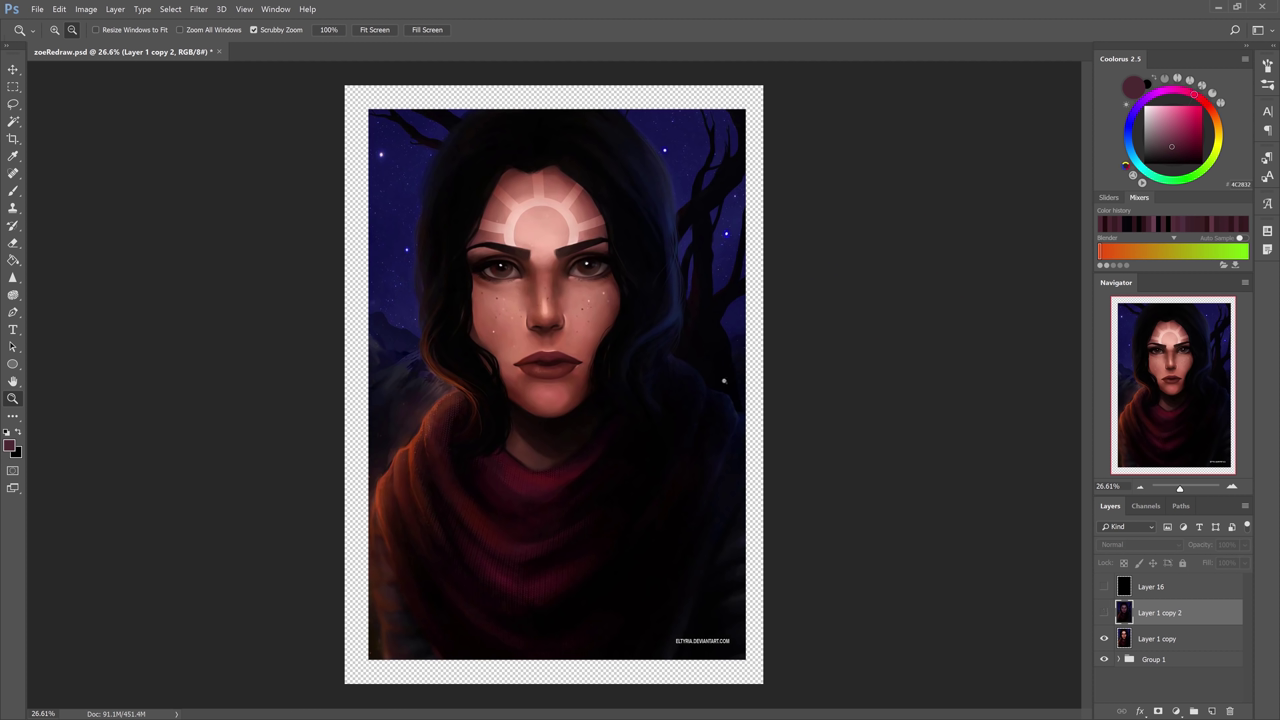
key("b")
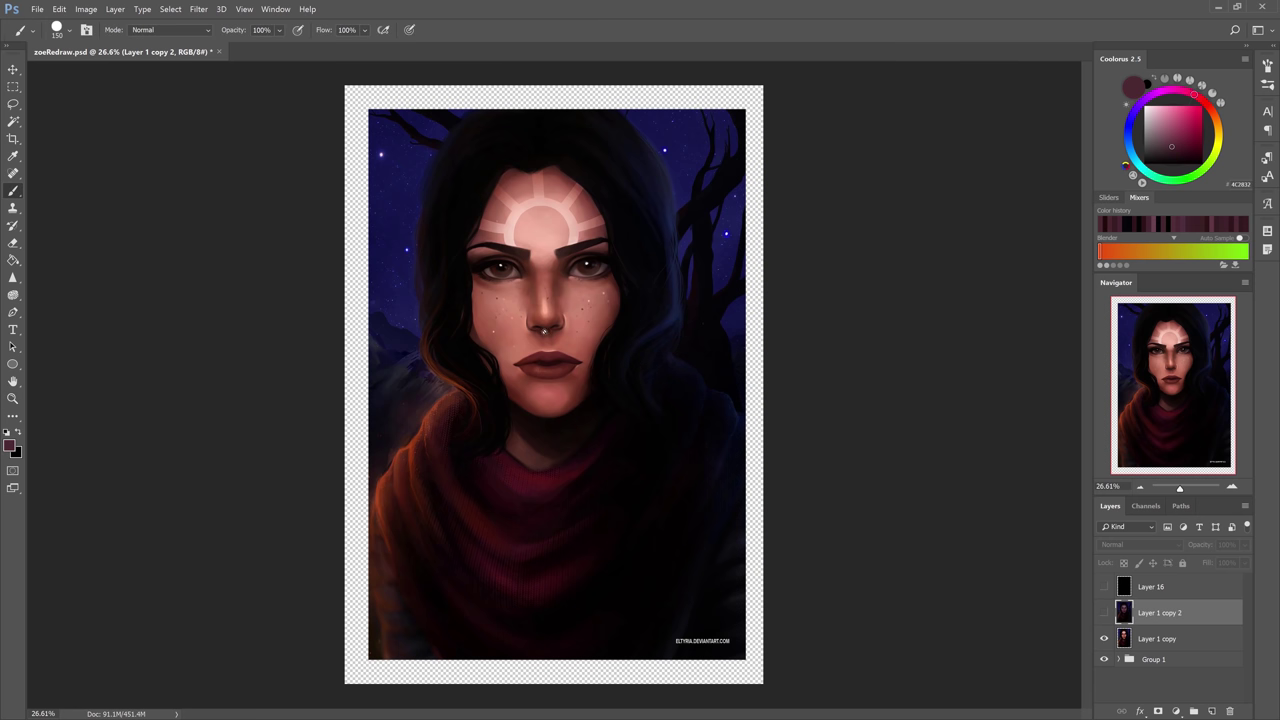
key("alt+bracketleft")
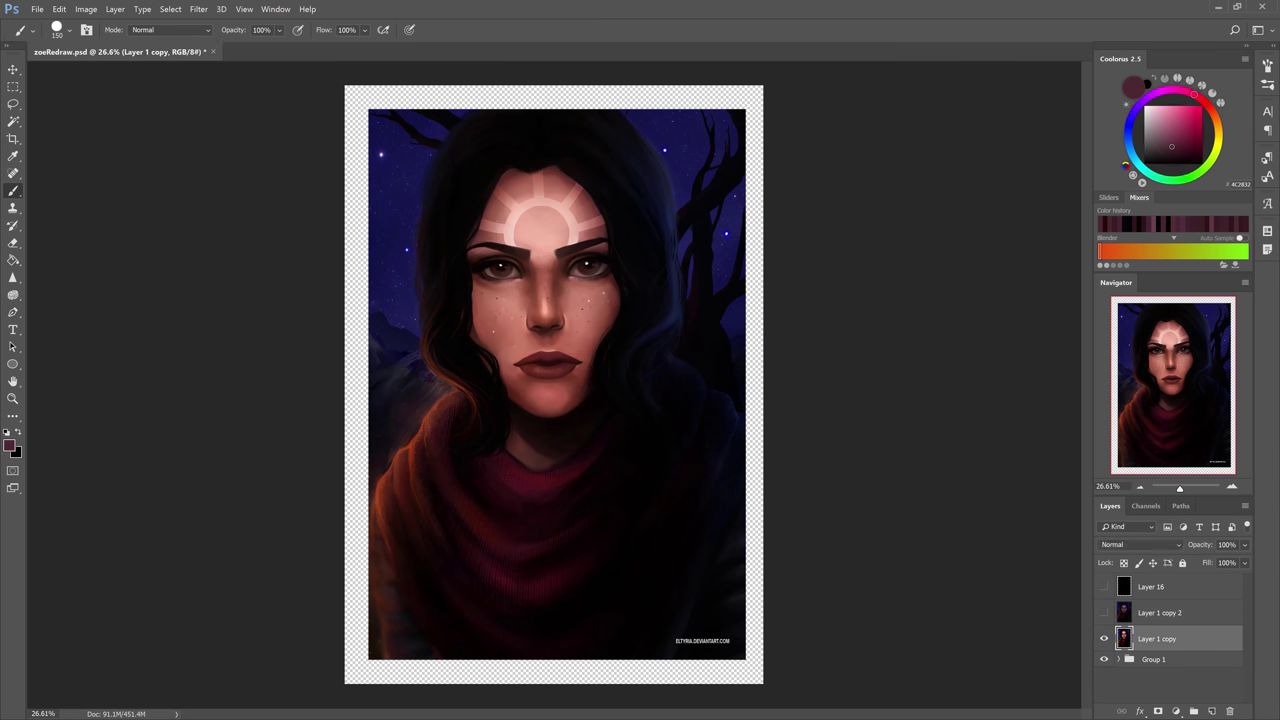
Try painting sampled skin tones on the original's left cheek, undo the strokes, and show Layer 1 copy 2 again.
left_click(480, 329, "alt")
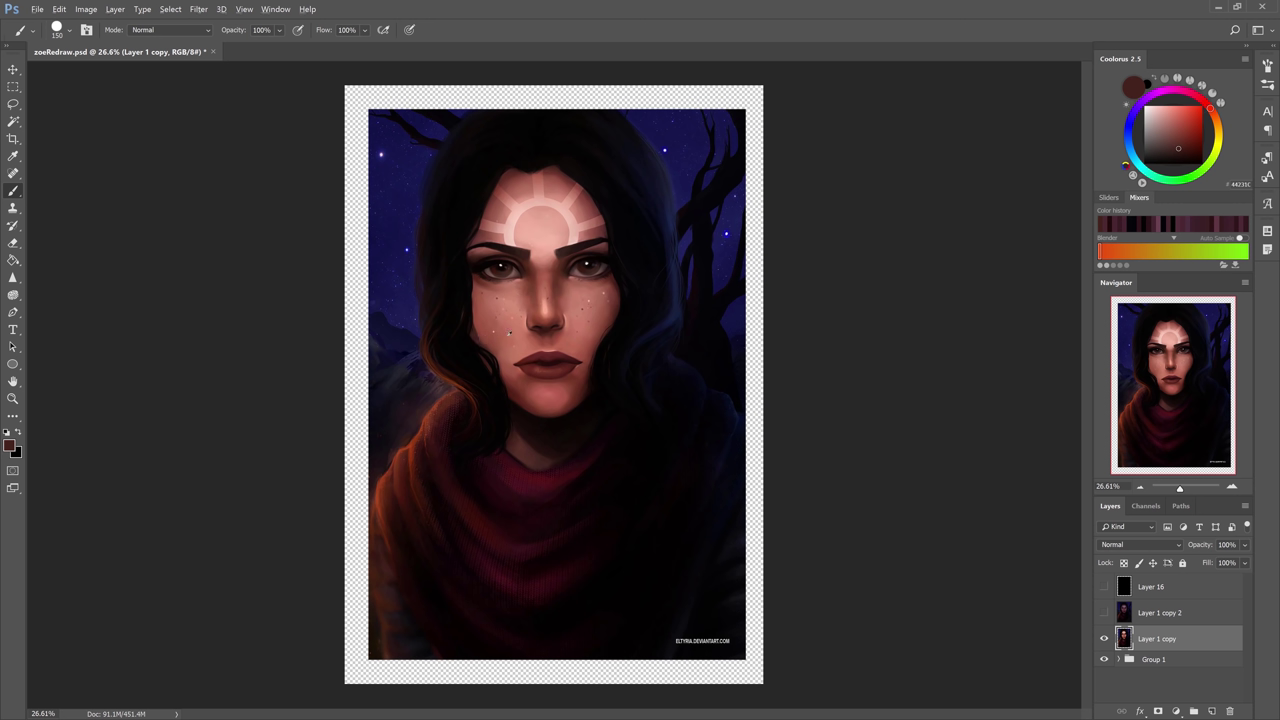
left_click(530, 283, "alt")
mouse_move(522, 332)
left_mouse_down()
mouse_move(512, 354)
mouse_move(508, 328)
mouse_move(462, 320)
mouse_move(508, 386)
mouse_move(512, 323)
left_mouse_up()
left_click(508, 386, "alt")
key("ctrl+alt+z")
key("ctrl+alt+z")
key("ctrl+alt+z")
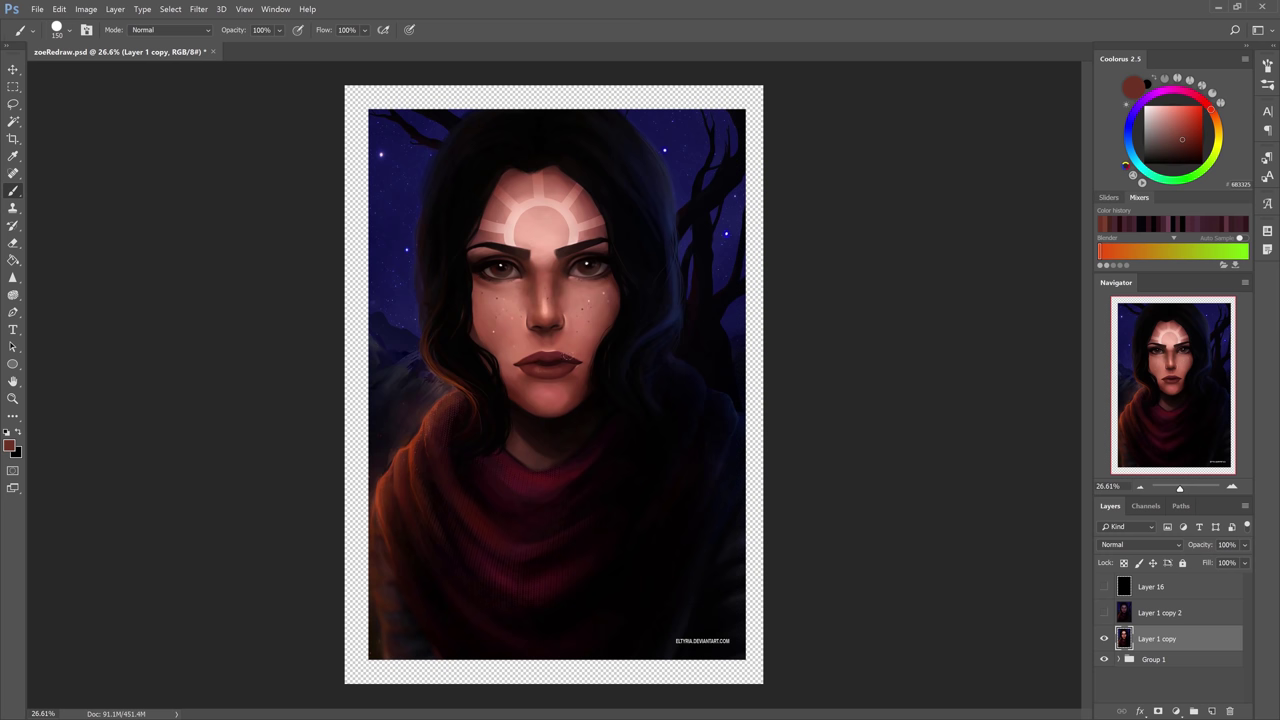
left_click(1104, 612)
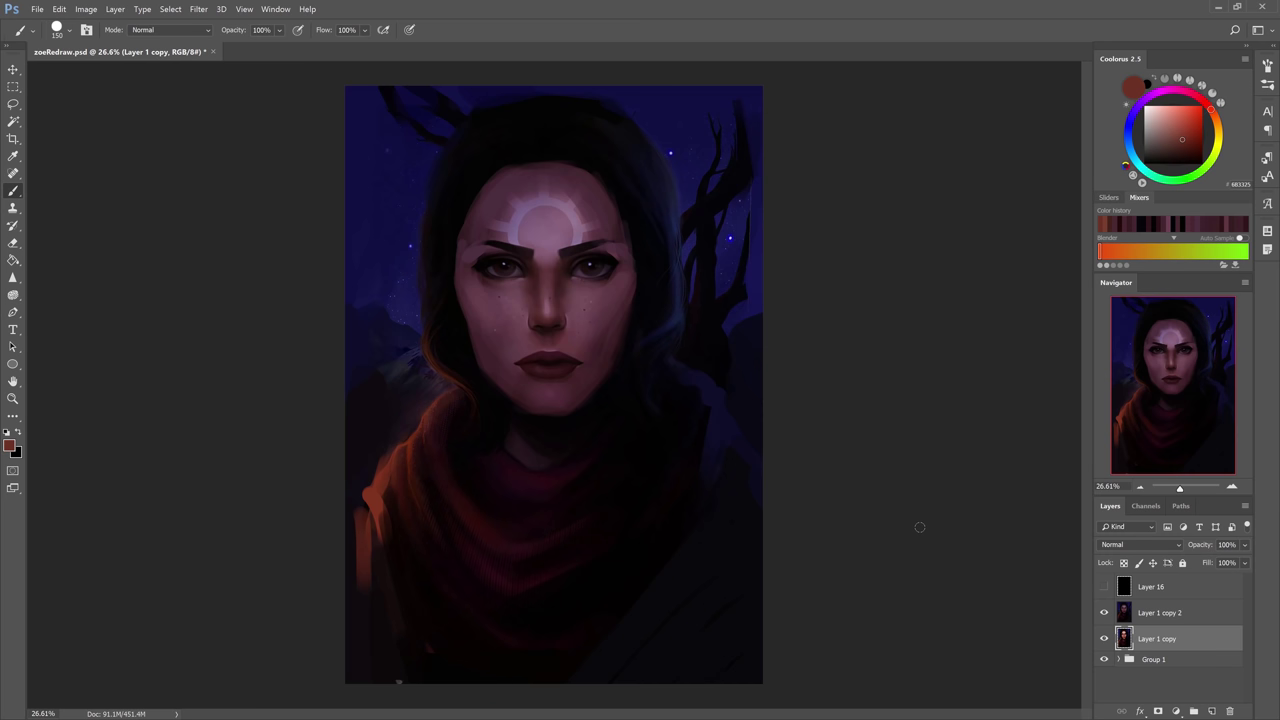
Hide and show Layer 1 copy 2 to compare the repainted face with the original, and make Layer 1 copy 2 the active layer.
left_click(530, 350, "alt")
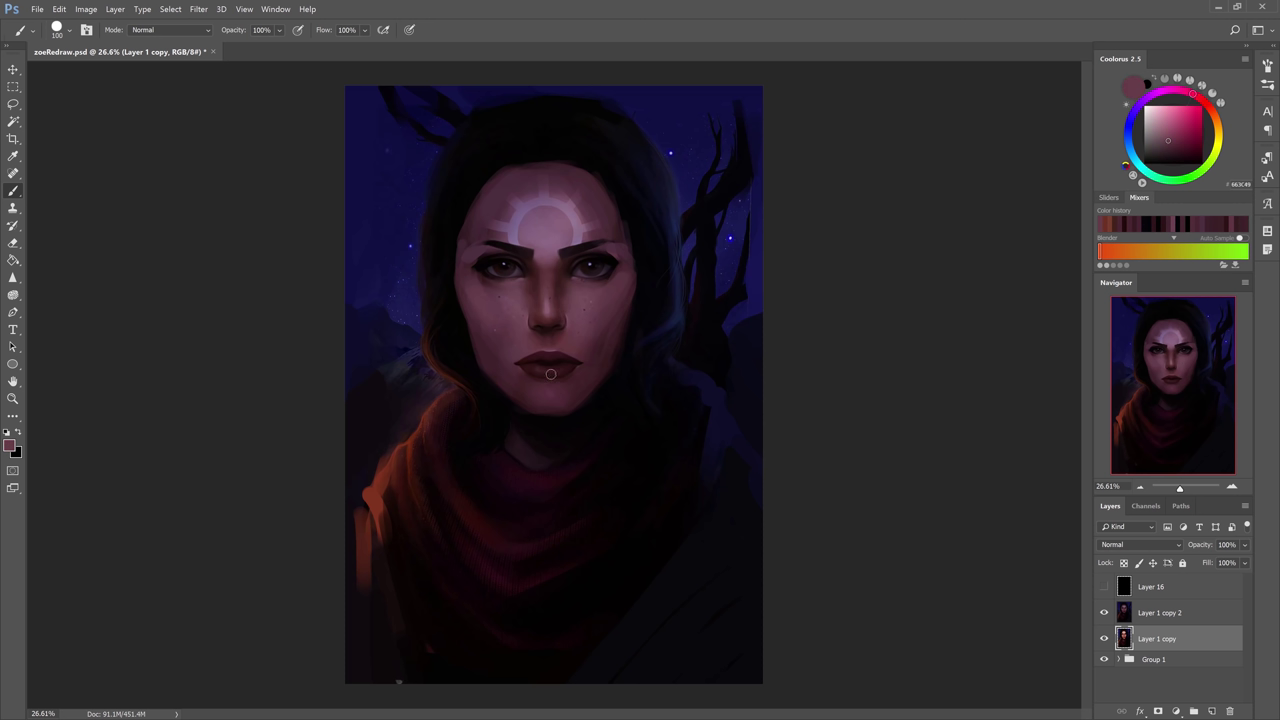
key("[")
key("[")
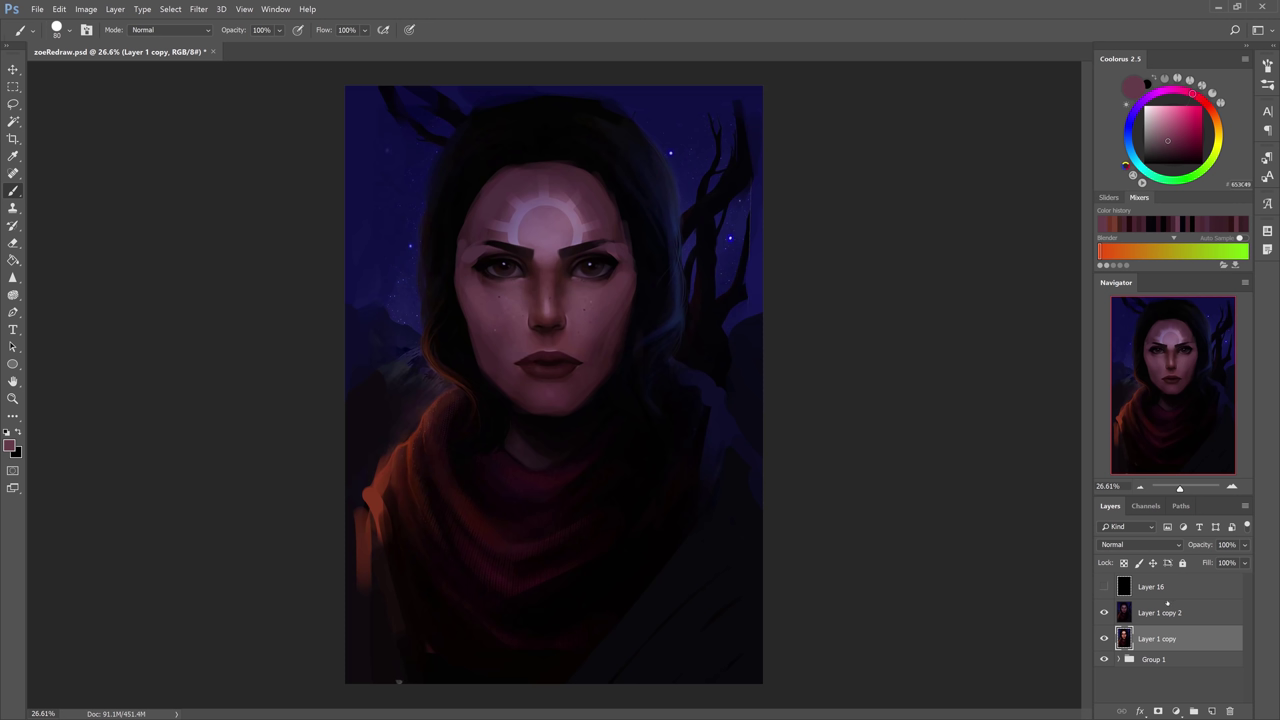
left_click(1104, 612)
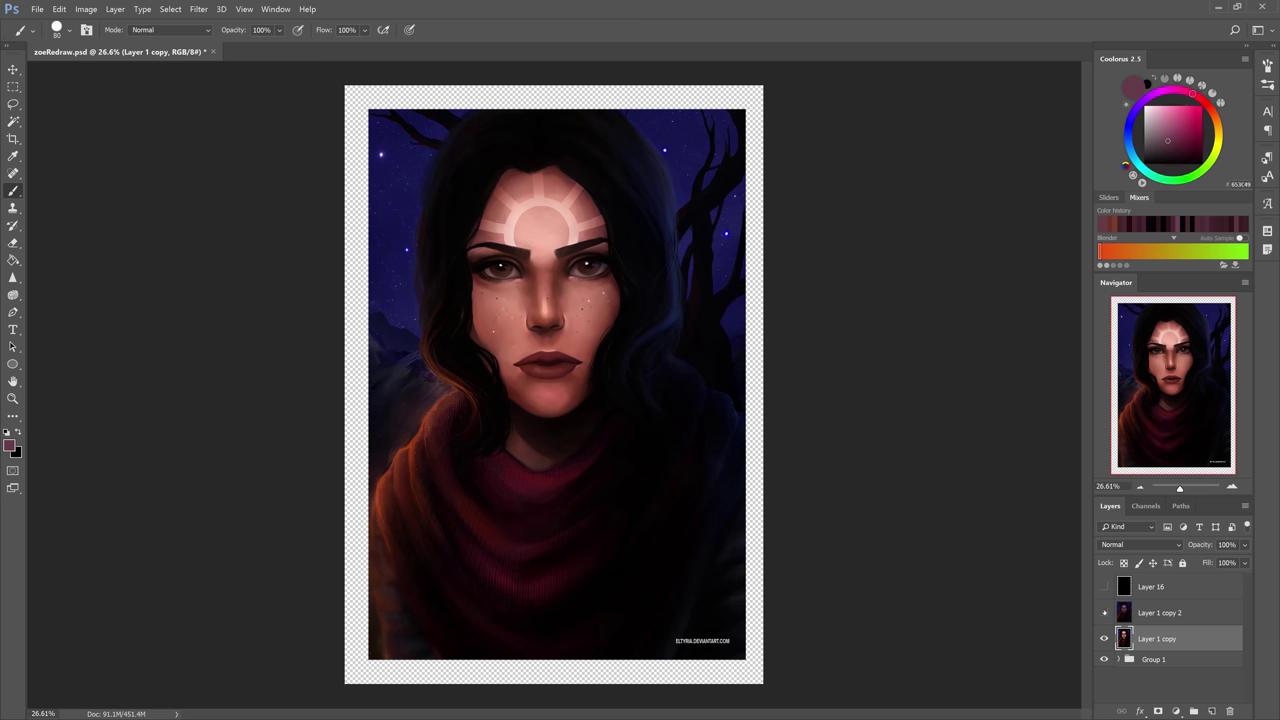
left_click(1104, 612)
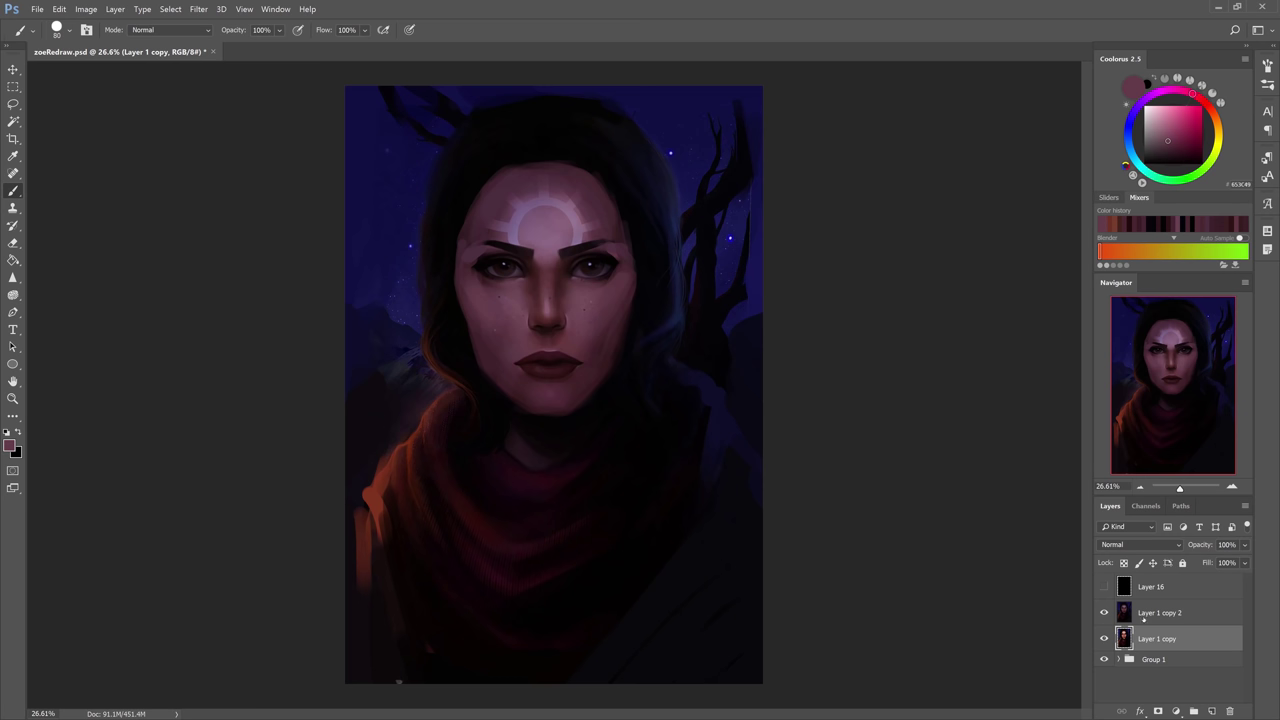
left_click(1142, 614)
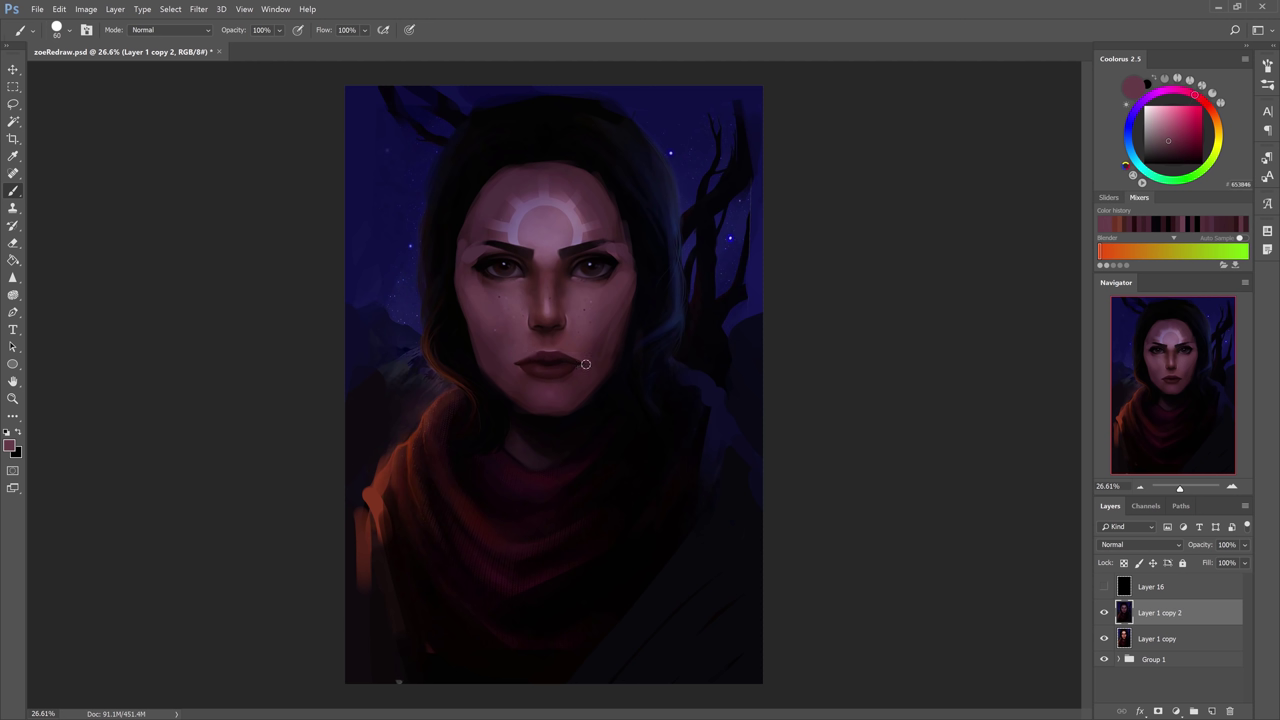
Repaint the upper lip with tones sampled from the lips and the skin above them, using a 60 px brush.
left_click(561, 356, "alt")
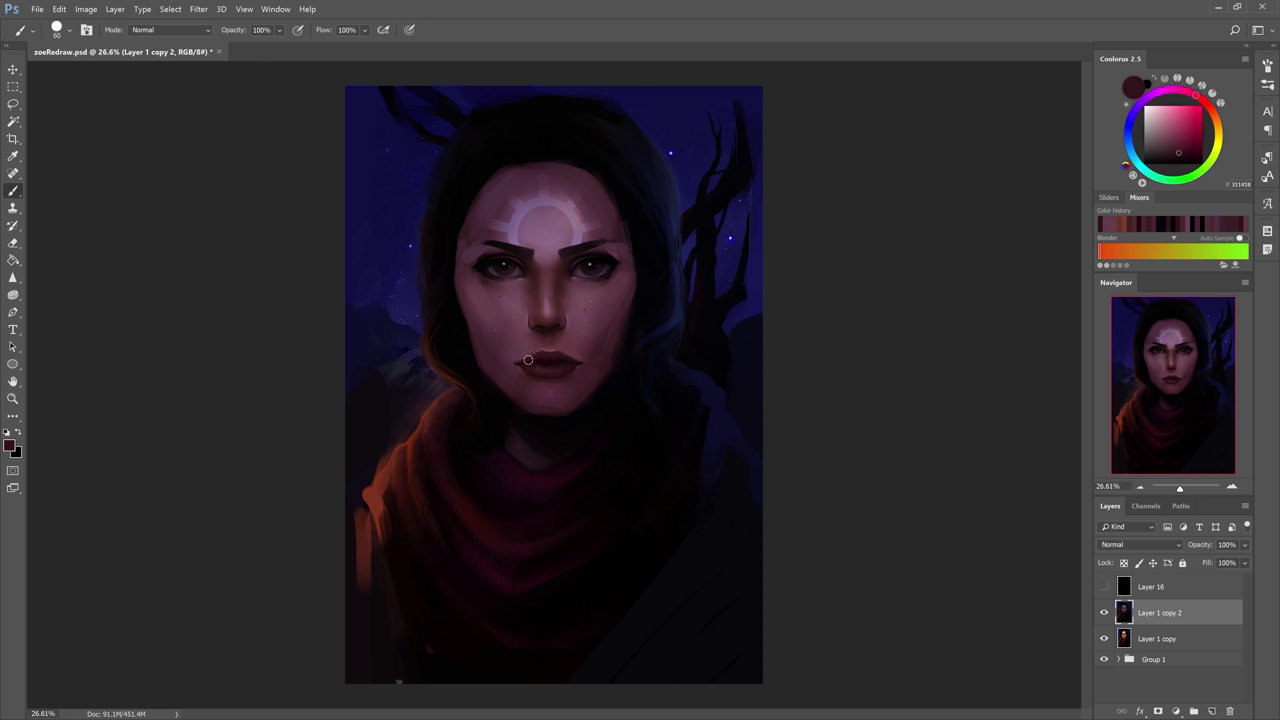
left_click(549, 352, "alt")
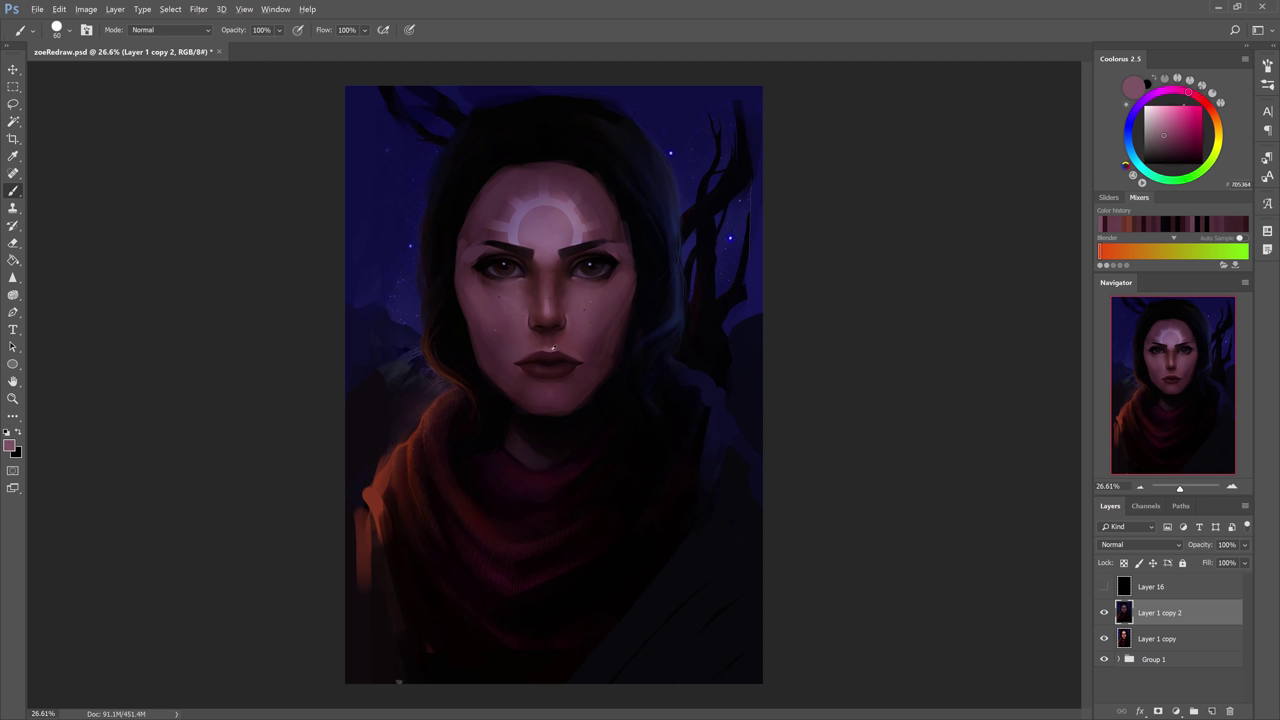
left_click(560, 342, "alt")
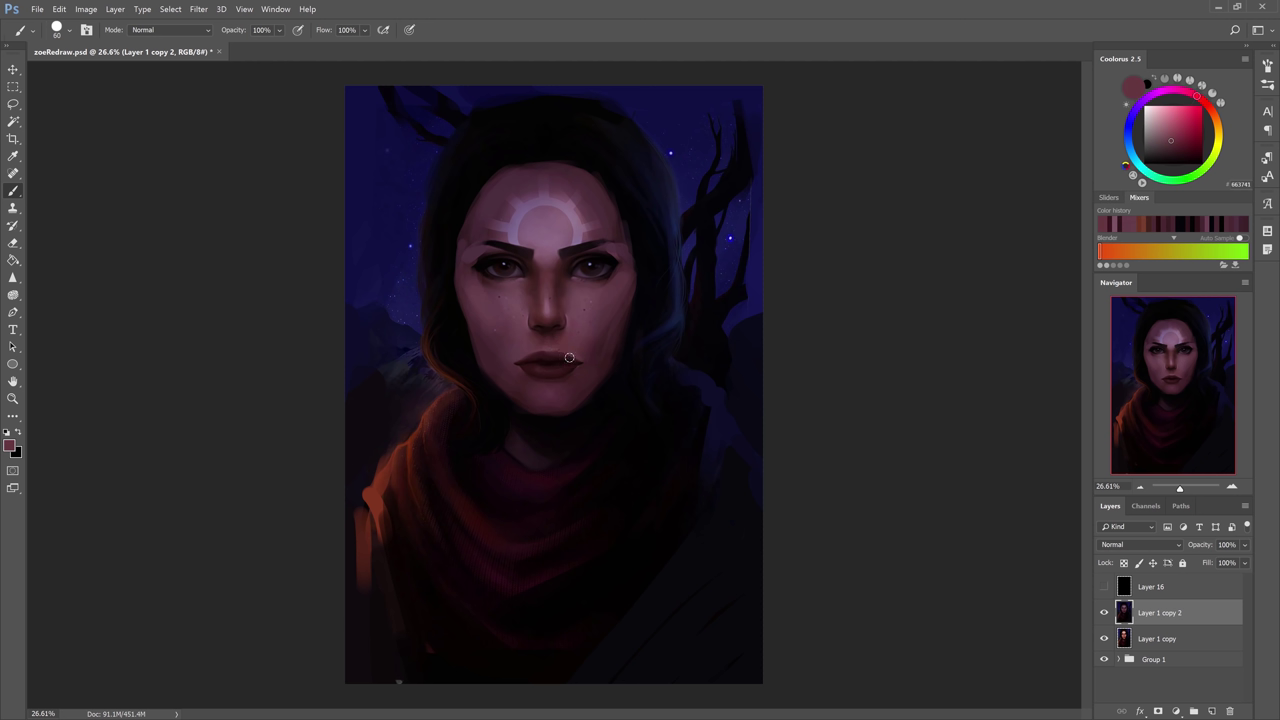
left_click(545, 356, "alt")
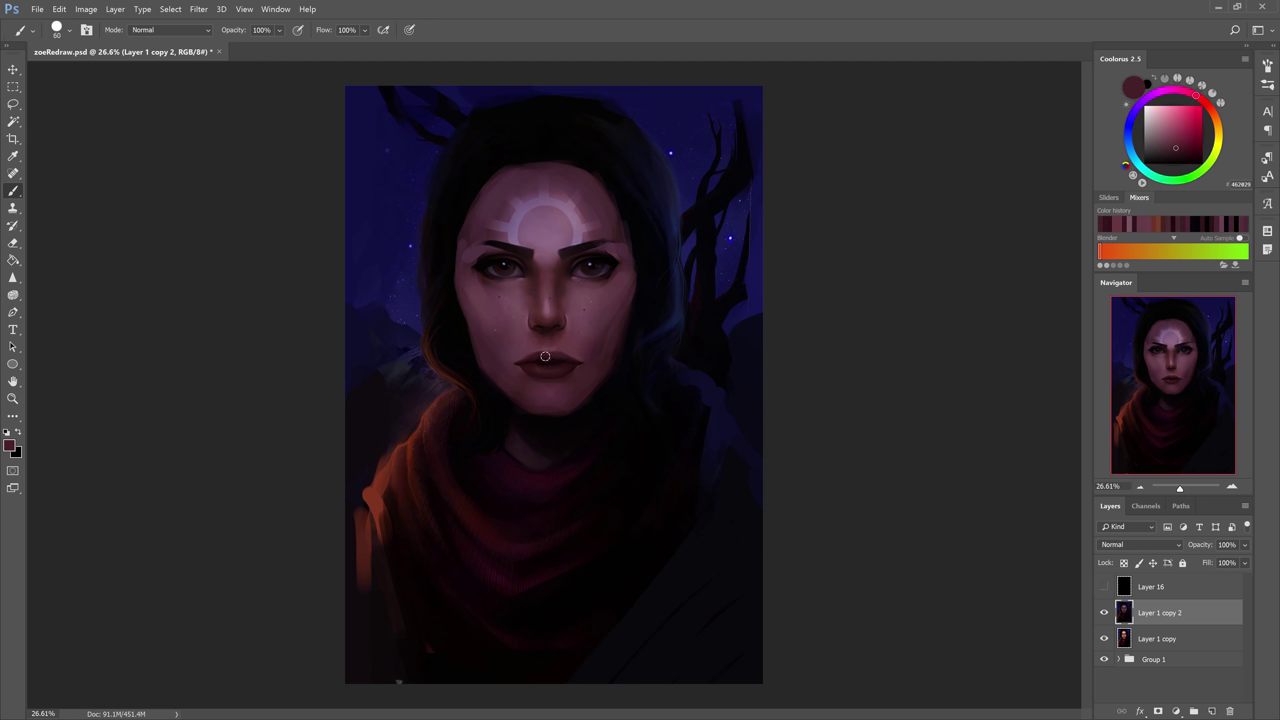
left_click(554, 359, "alt")
left_click(560, 356, "alt")
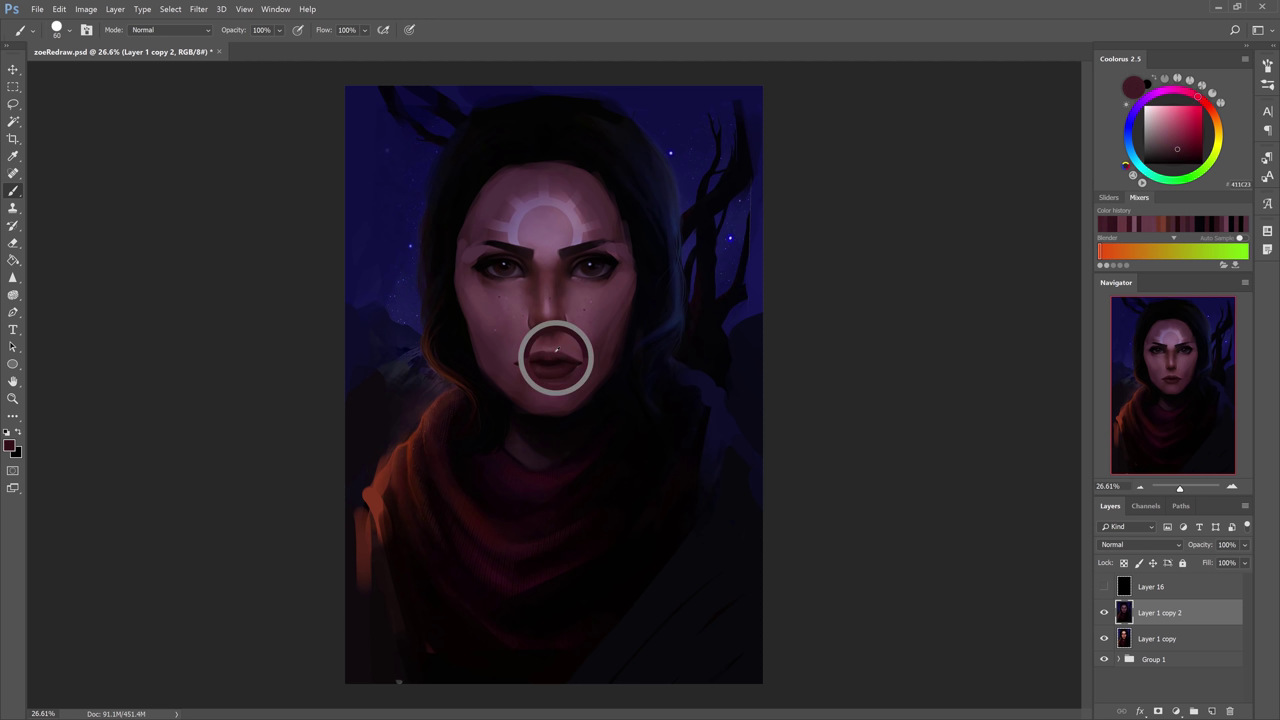
Refine the line between the lips and the surrounding lip colour with sampled dark reds, reducing the brush to 45 px.
left_click(543, 363, "alt")
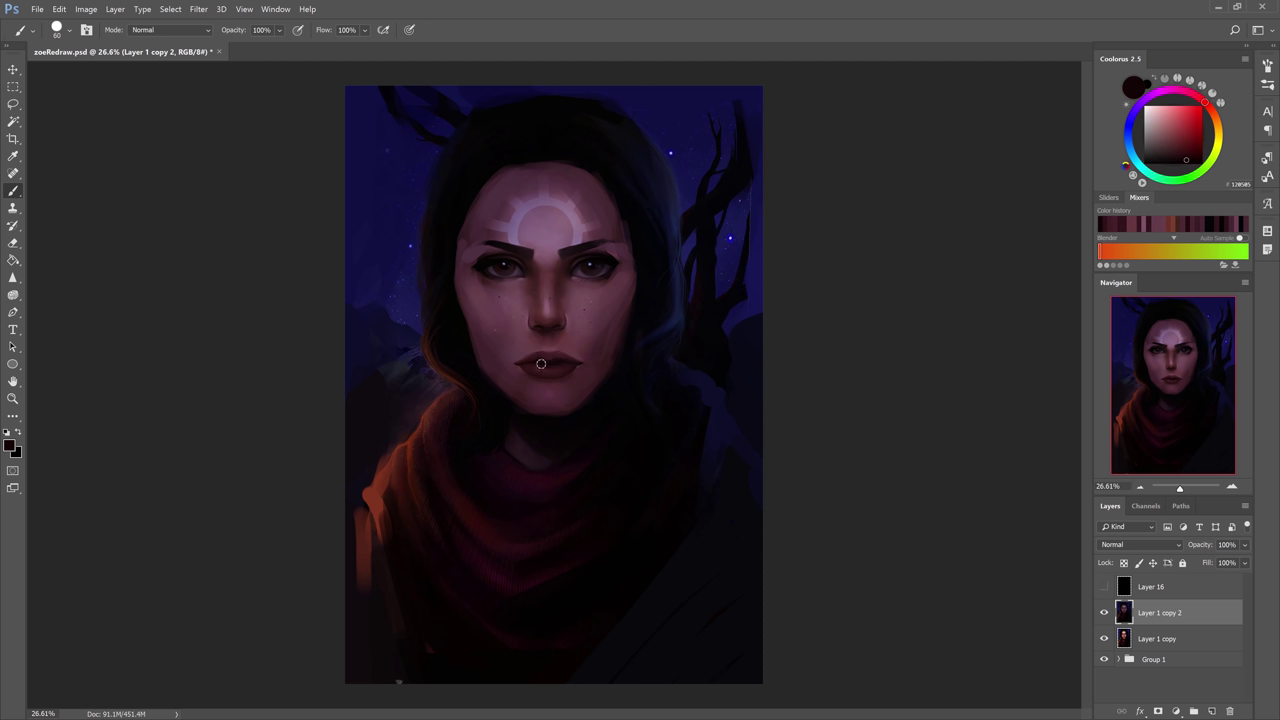
left_click(566, 361, "alt")
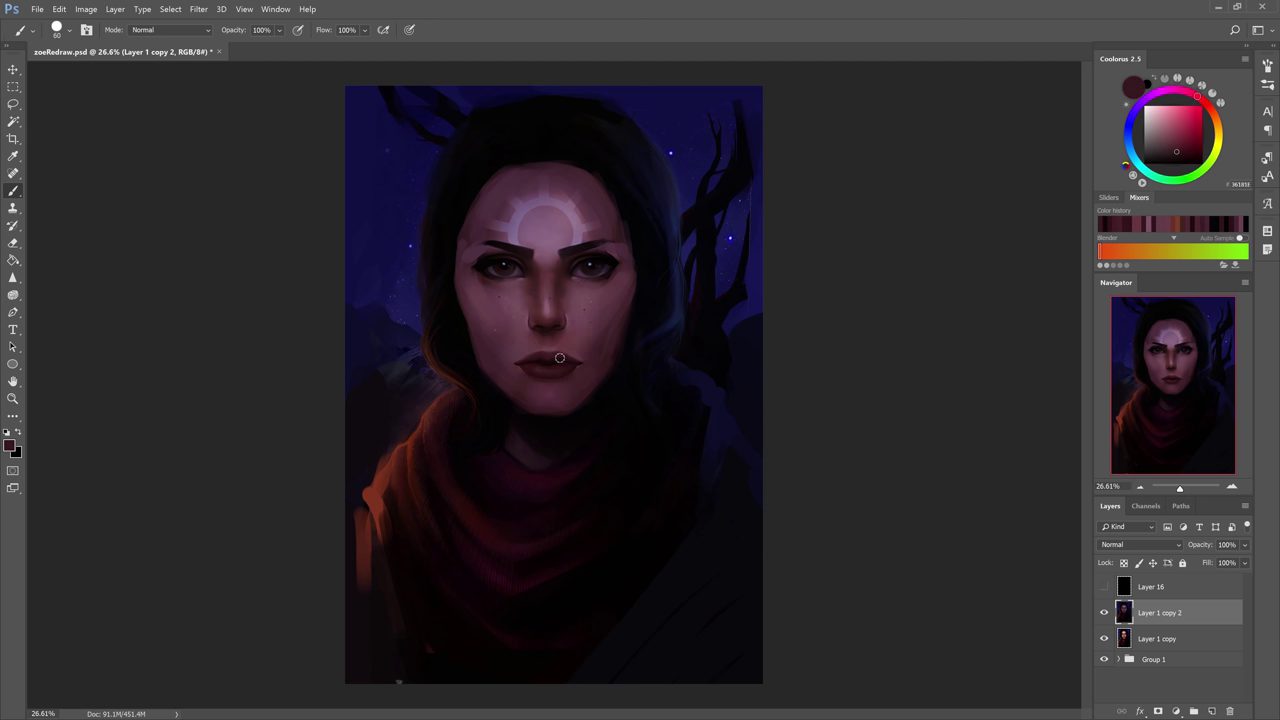
left_click(555, 364, "alt")
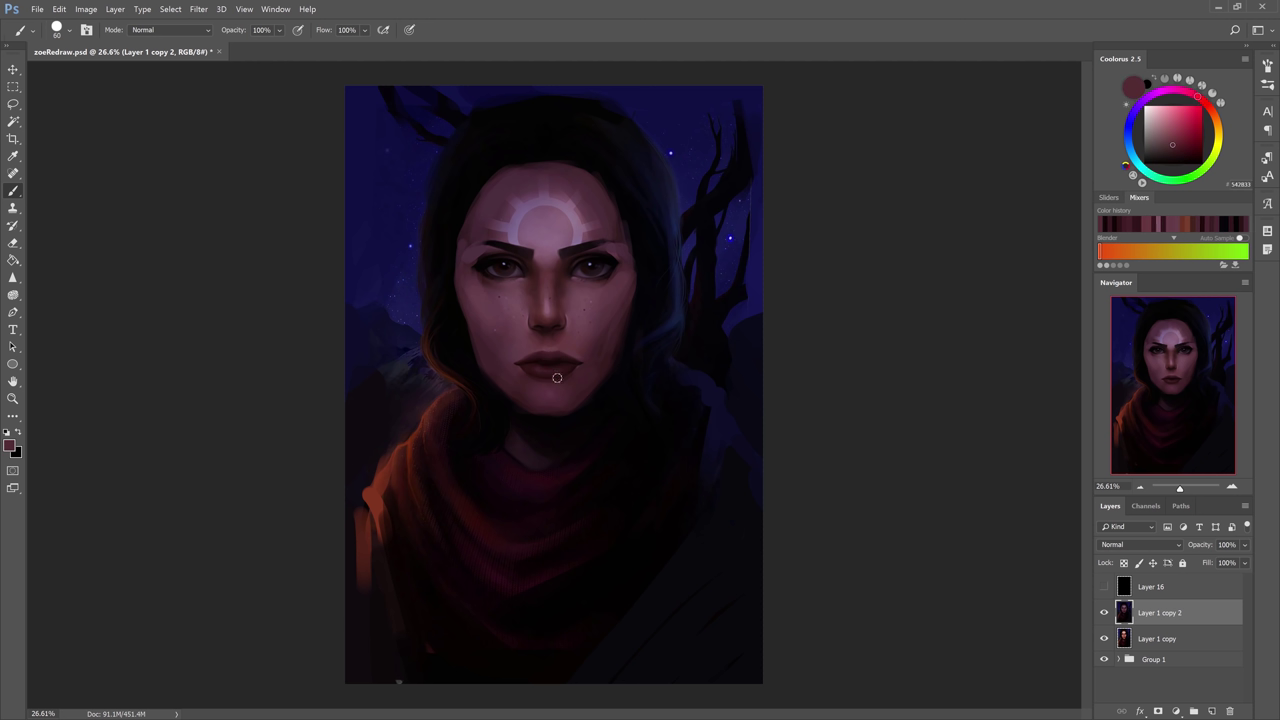
key("[")
key("[")
left_click(598, 345, "alt")
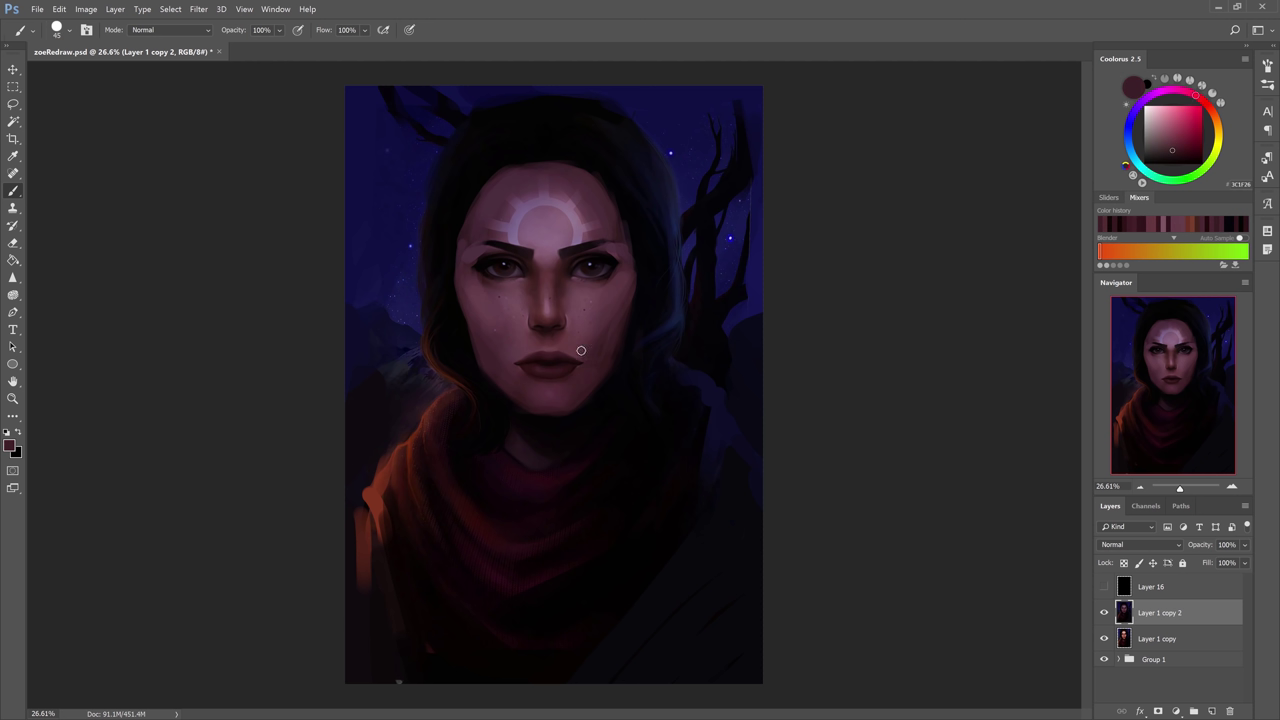
Try painting near-black strokes down the cheek beside the nose and mouth with a 35 px brush, and undo them.
key("bracketleft")
left_click(707, 354, "alt")
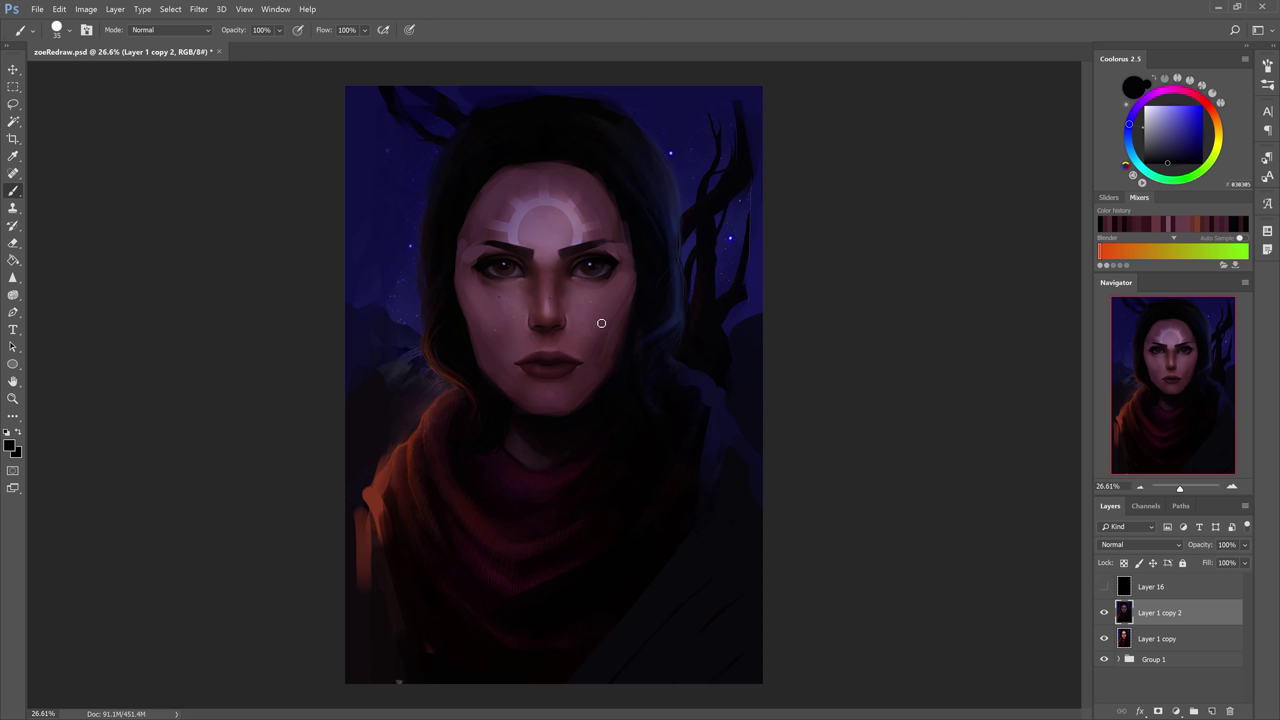
left_click_drag(603, 309, 603, 323)
key("ctrl+z")
key("ctrl+z")
left_click_drag(597, 347, 592, 372)
key("ctrl+z")
Reshape the lower lip into a thinner form with skin and lip tones sampled around the mouth and a 90 px brush.
left_click(530, 370, "alt")
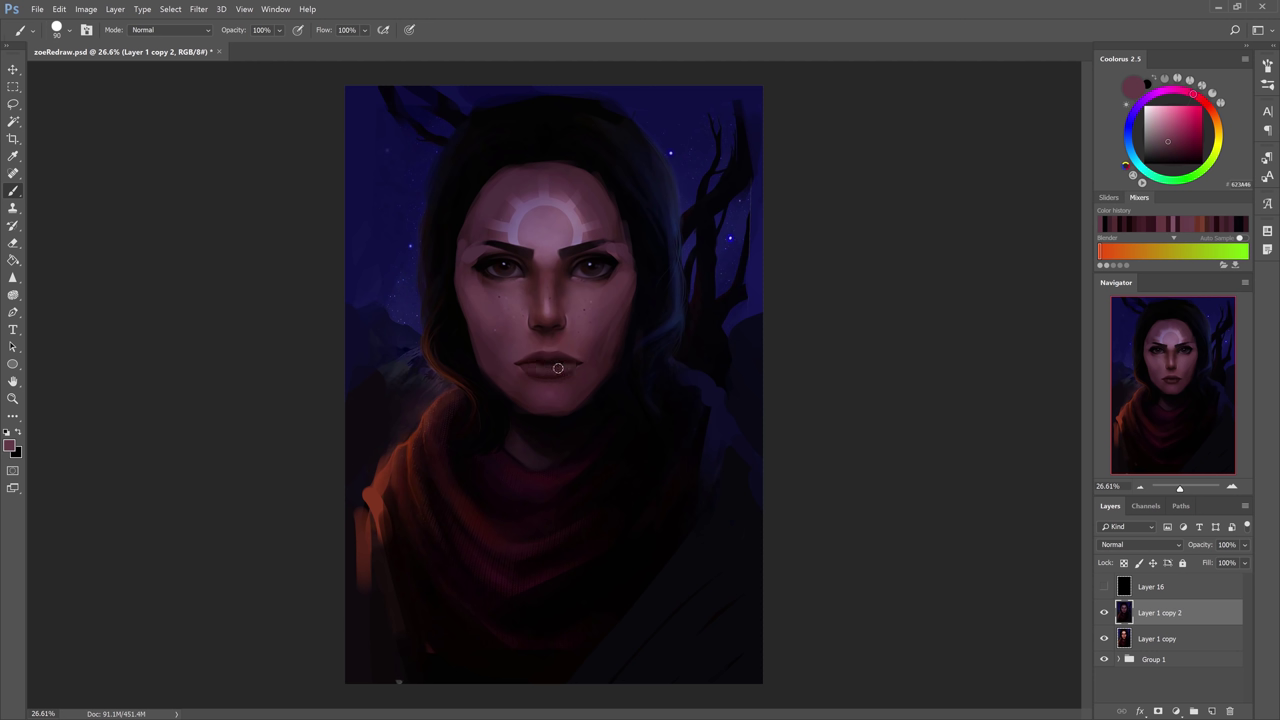
left_click(525, 369, "alt")
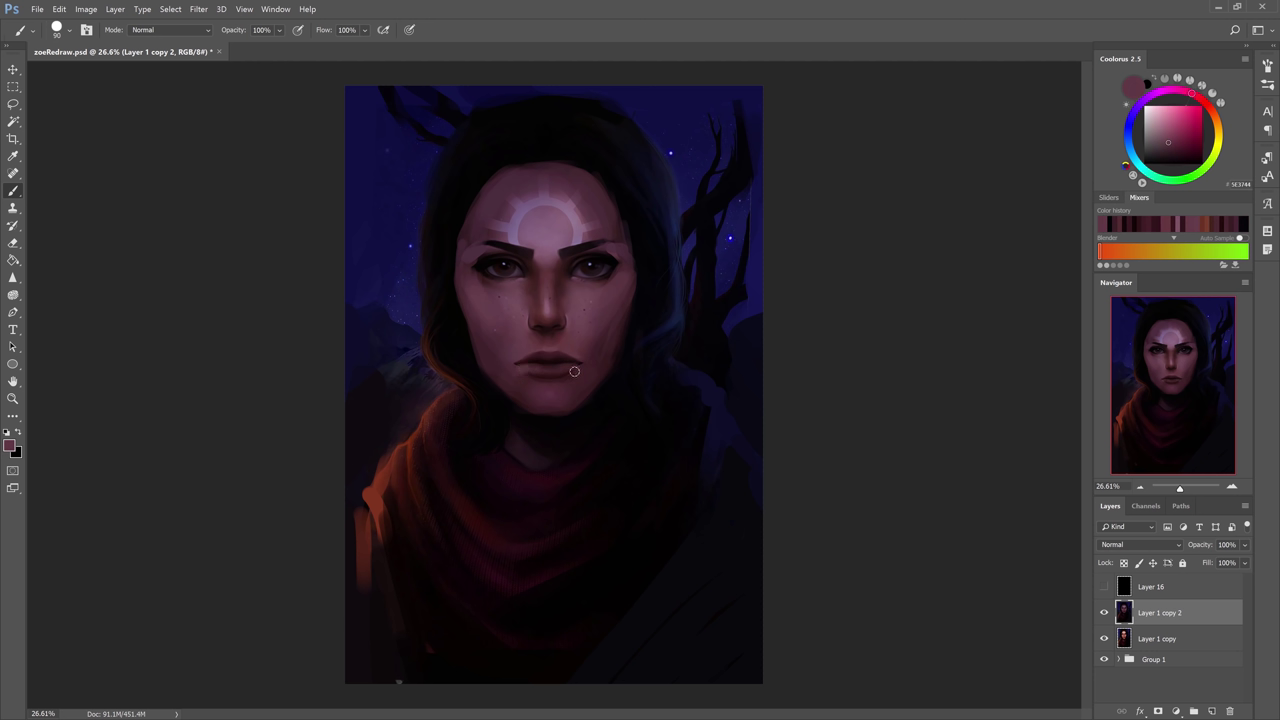
left_click(550, 377, "alt")
left_click(541, 374, "alt")
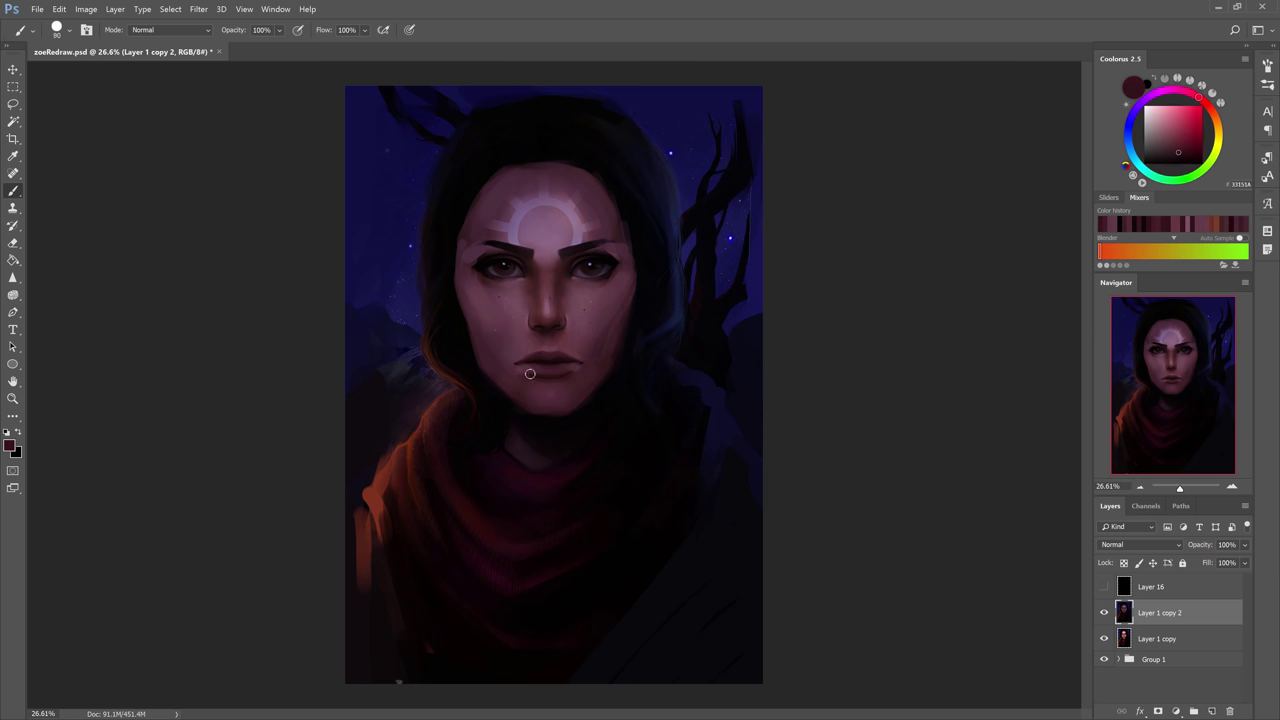
left_click(529, 373, "alt")
left_click(533, 371, "alt")
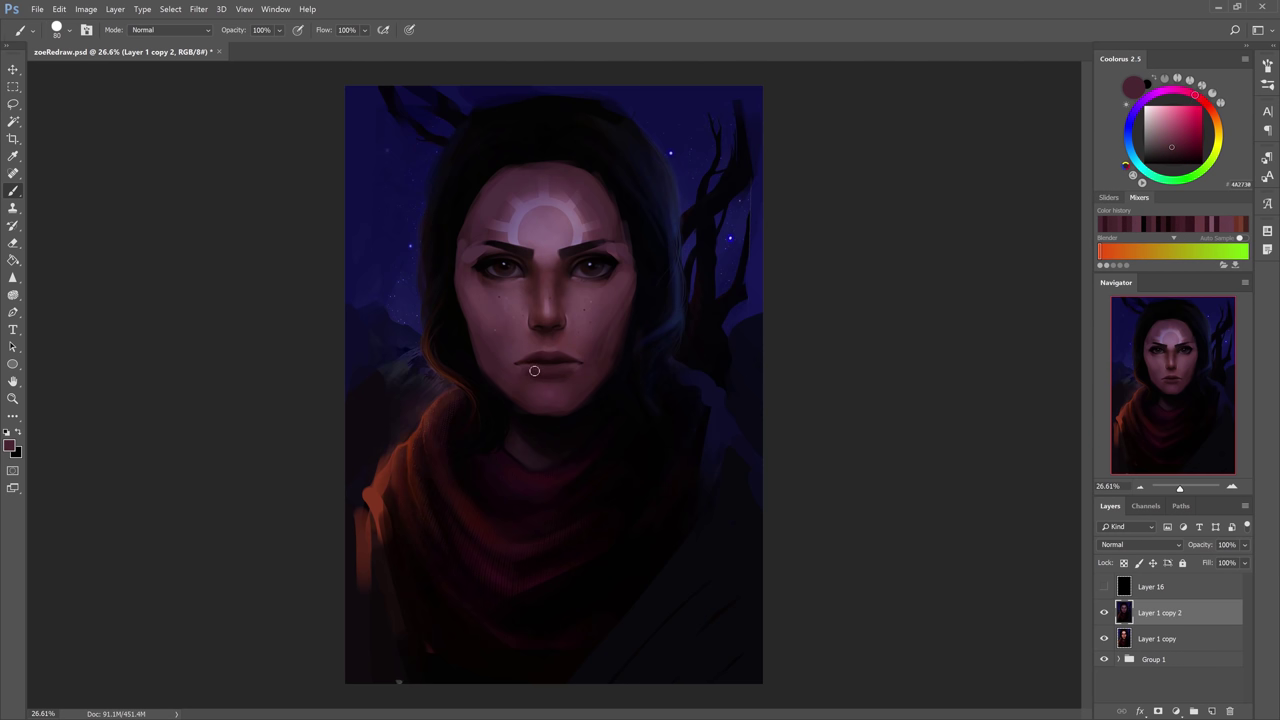
Repaint both corners of the mouth with skin tones sampled beside them and a 60 px brush.
left_click(582, 368, "alt")
left_click(583, 367, "alt")
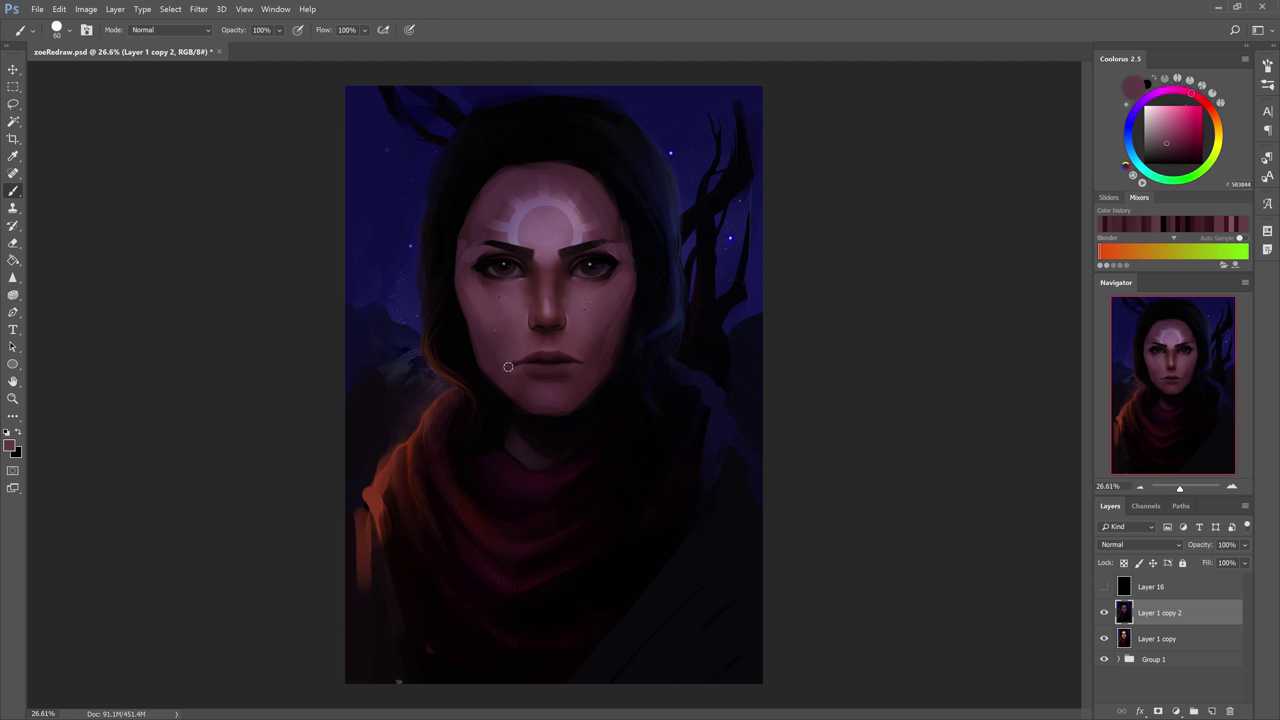
left_click(508, 366, "alt")
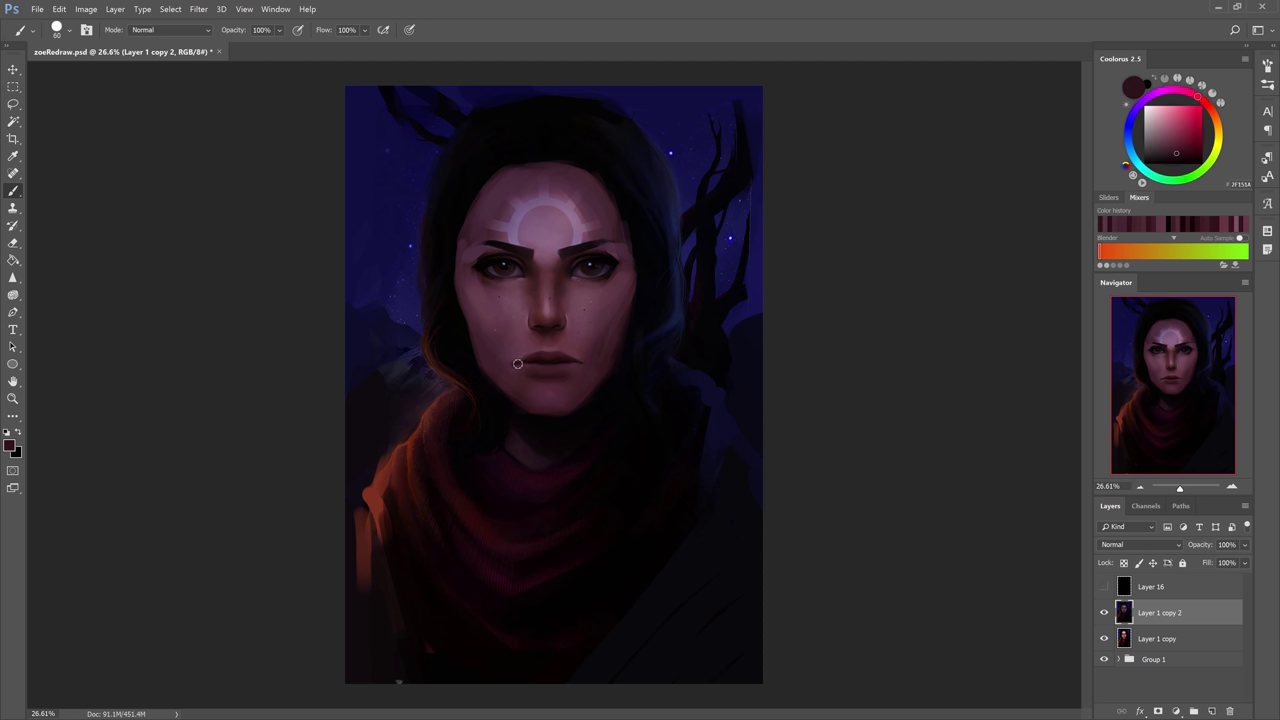
left_click(584, 366, "alt")
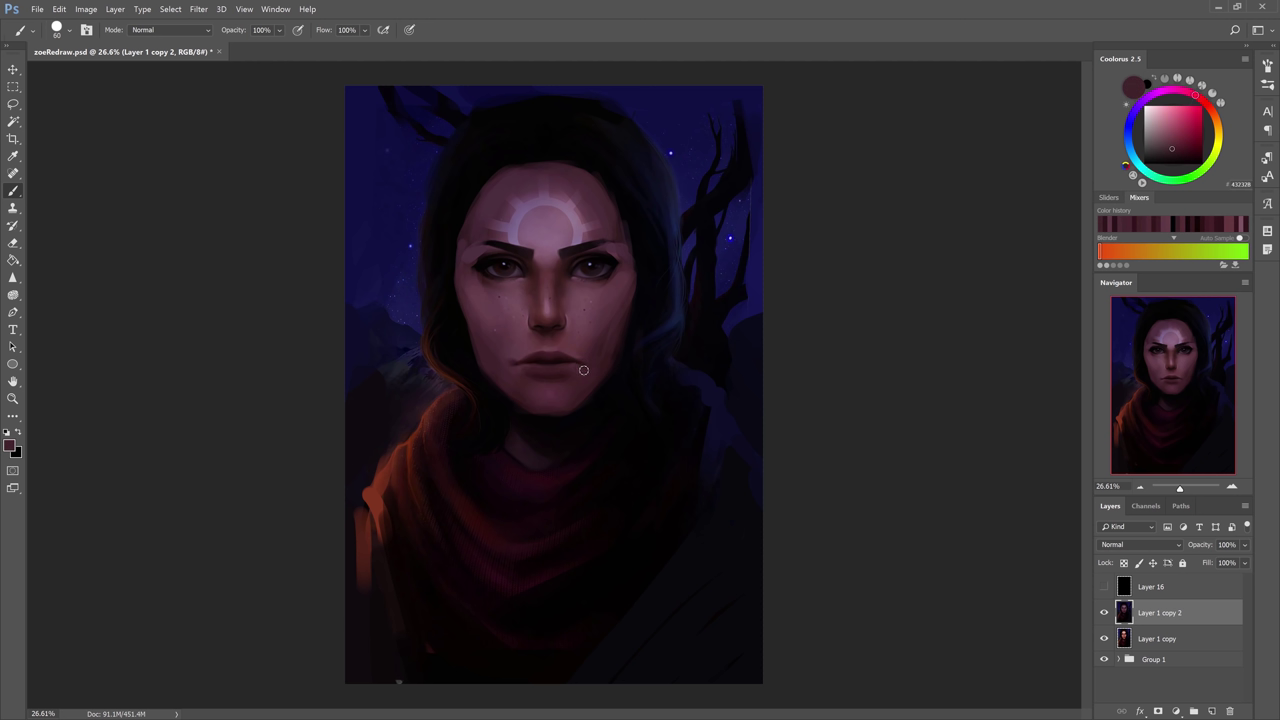
left_click(584, 366, "alt")
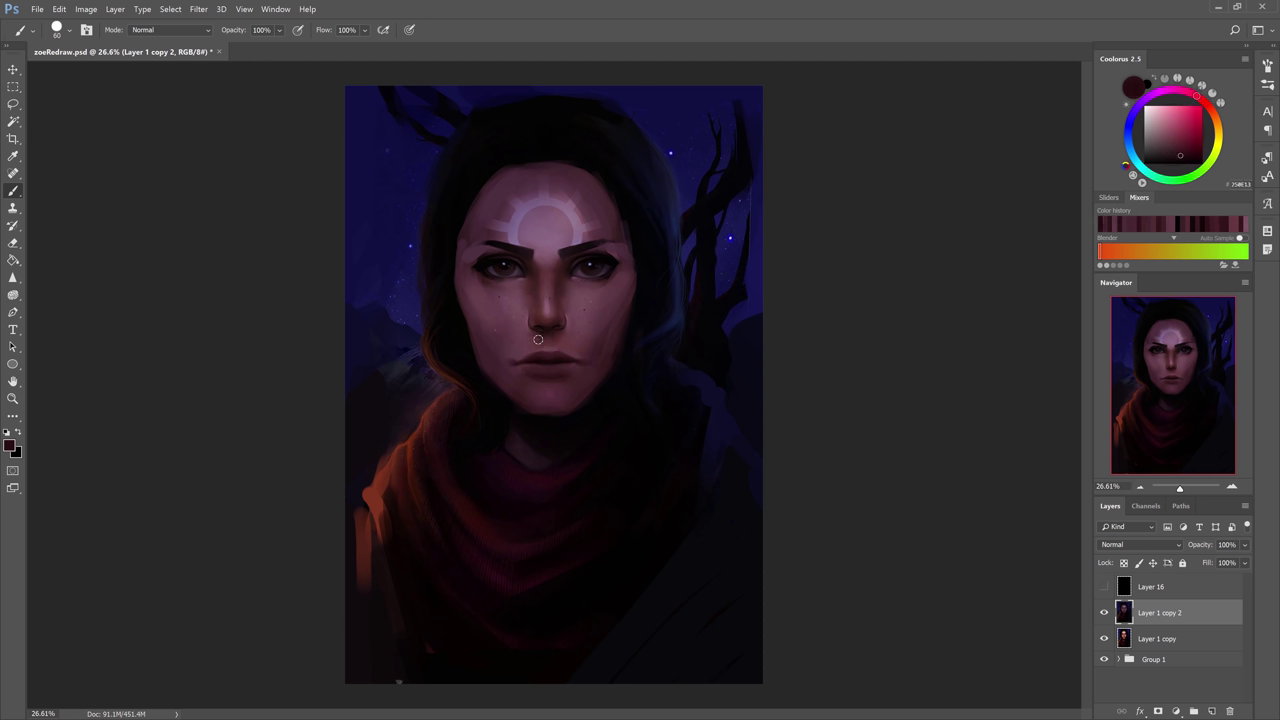
Soften the skin around the mouth corners and above the upper lip with sampled tones and a 100 px brush.
key("bracketright")
left_click(585, 362, "alt")
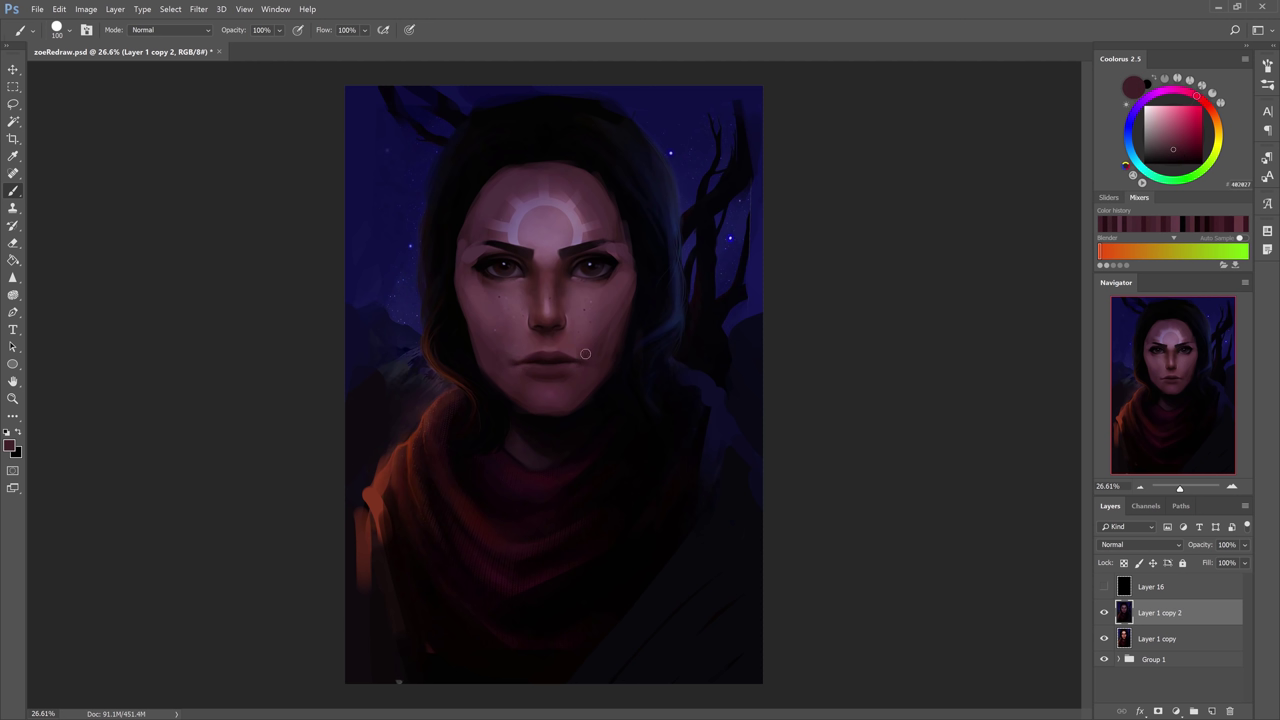
left_click(584, 349, "alt")
left_click(581, 360, "alt")
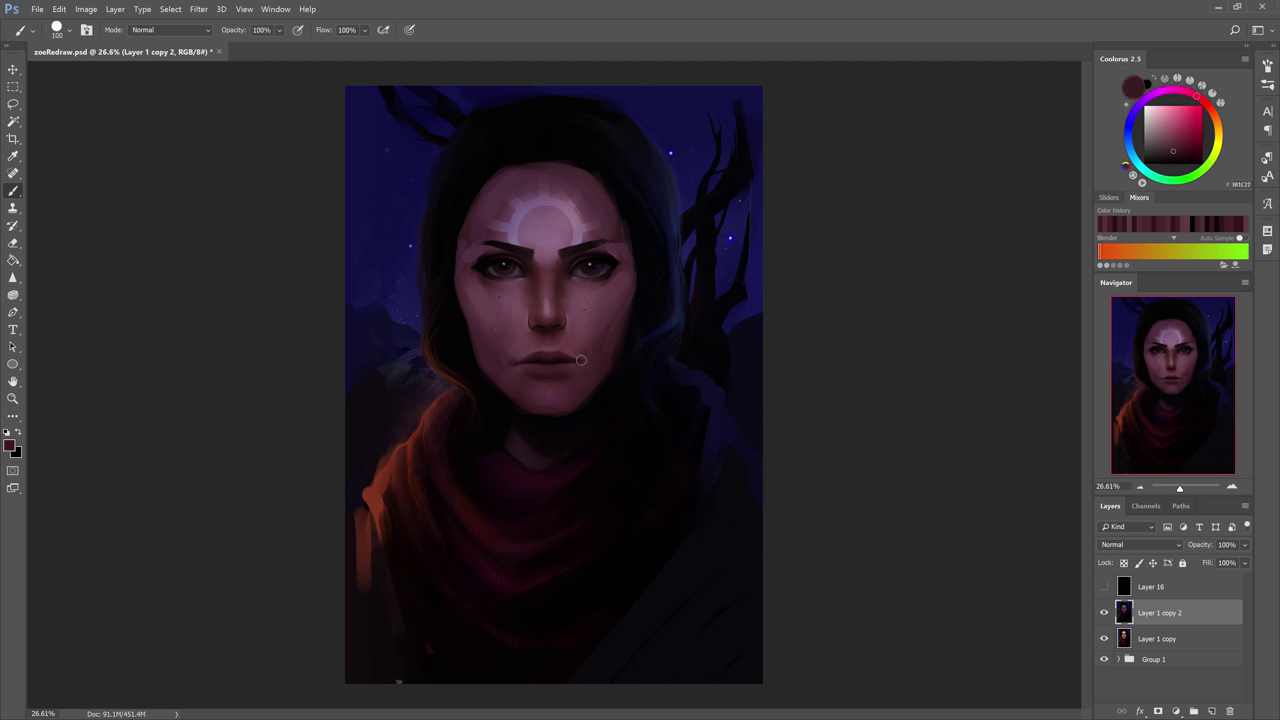
left_click(584, 364, "alt")
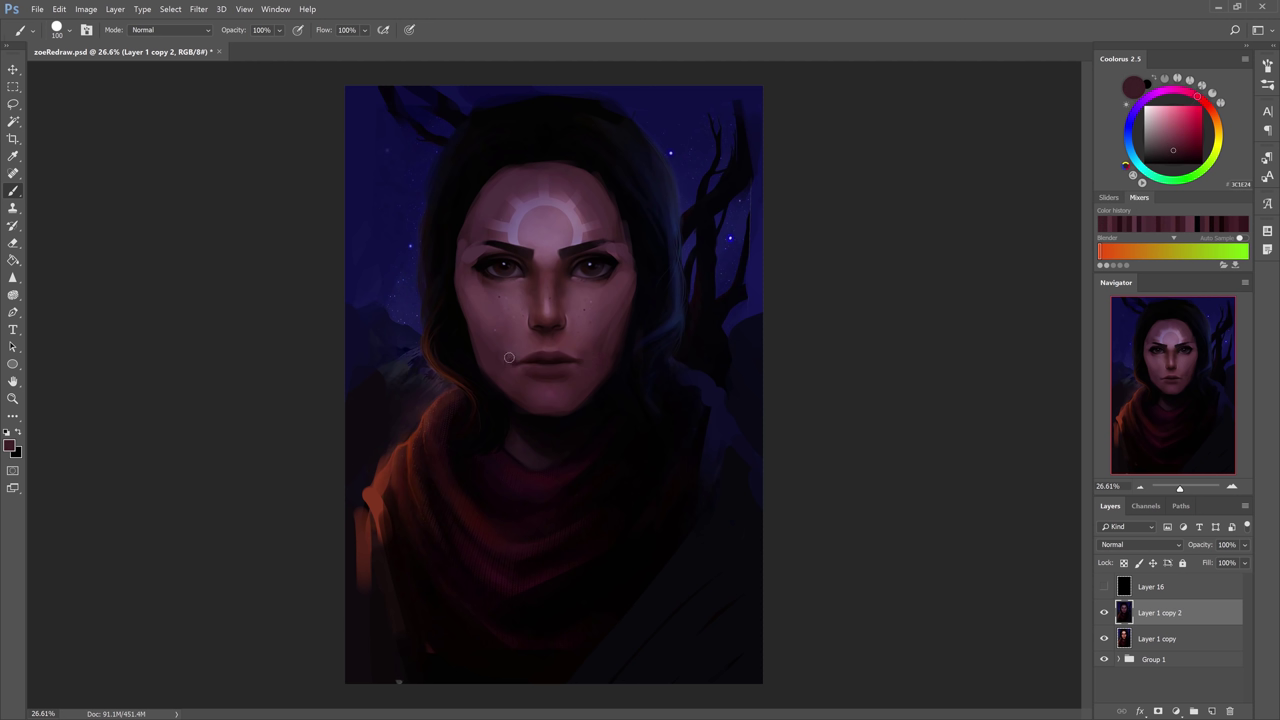
left_click(579, 352, "alt")
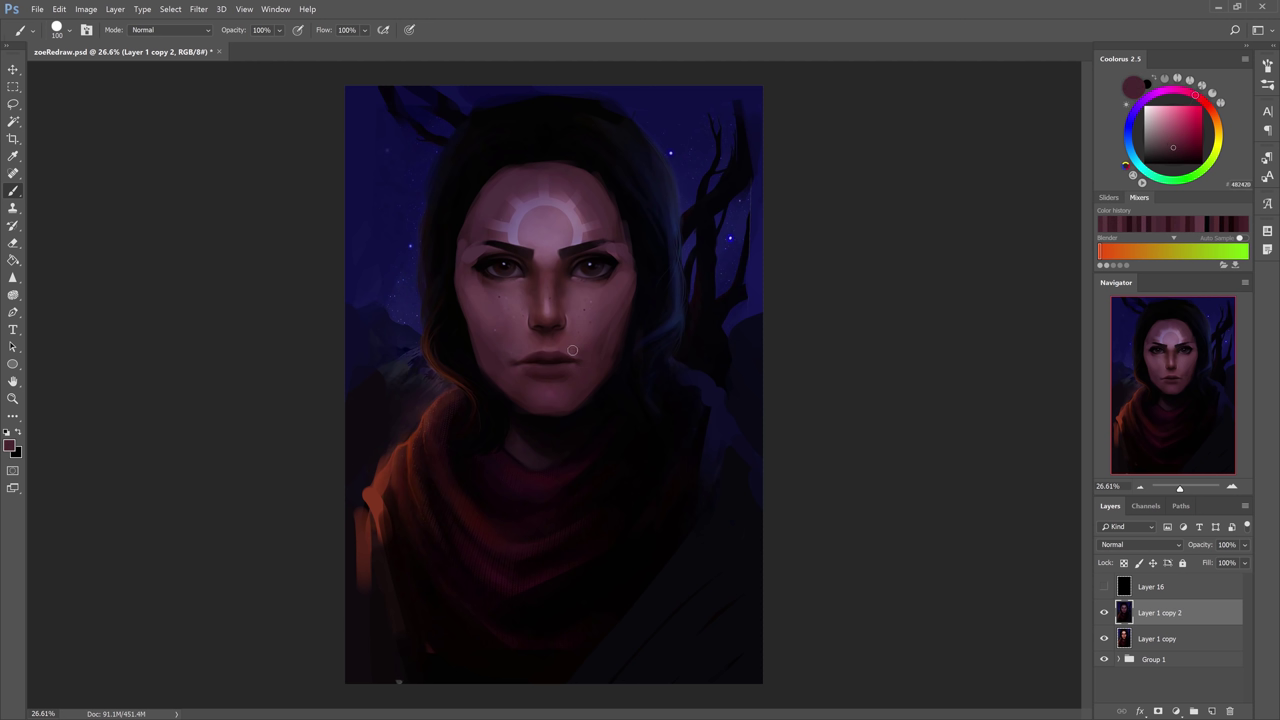
left_click(572, 349, "alt")
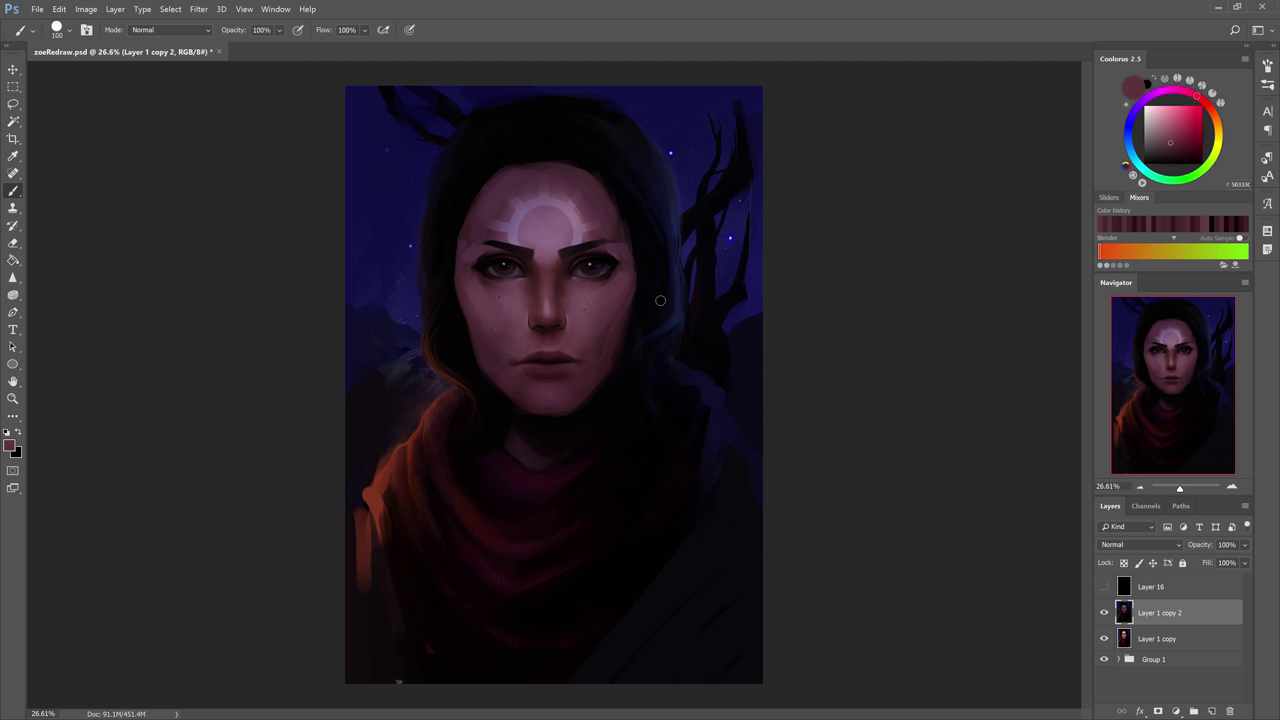
Clean up the mouth corner on the shadowed side with nearby sampled skin tones and a smaller brush.
key("bracketleft")
key("bracketleft")
key("bracketleft")
key("bracketleft")
key("bracketleft")
key("bracketleft")
key("bracketleft")
left_click(564, 350, "alt")
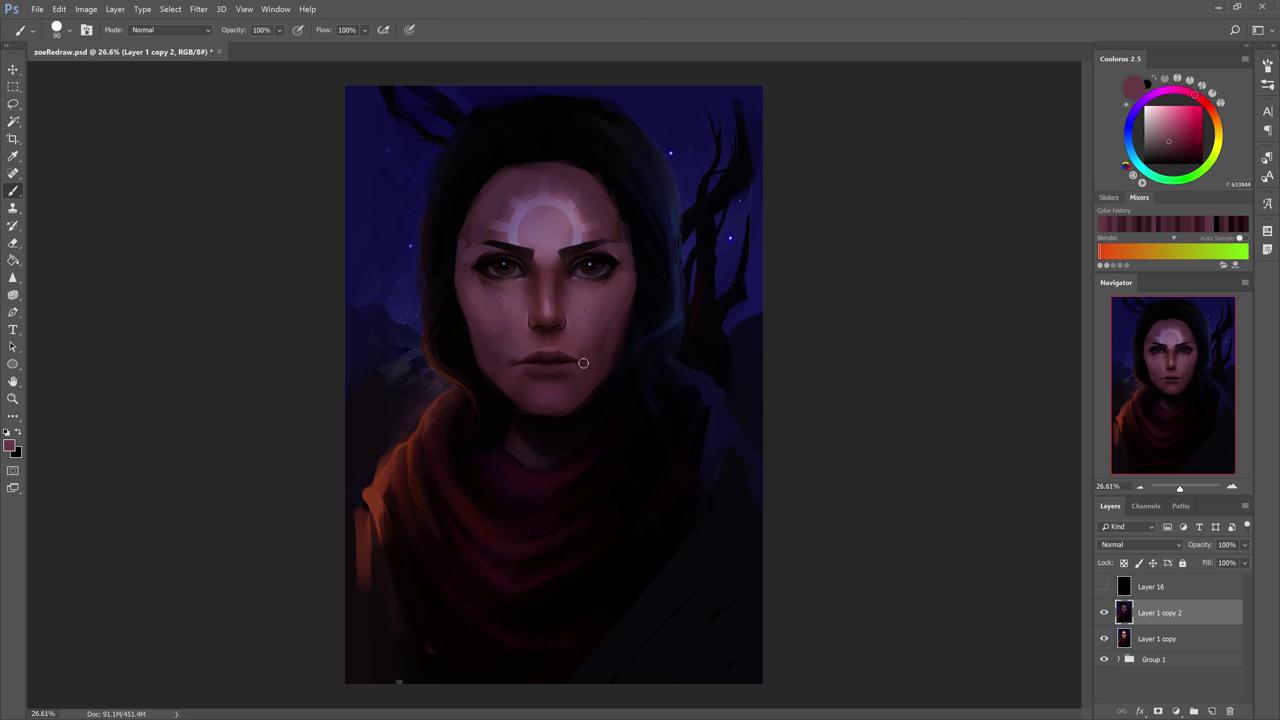
left_click(590, 364, "alt")
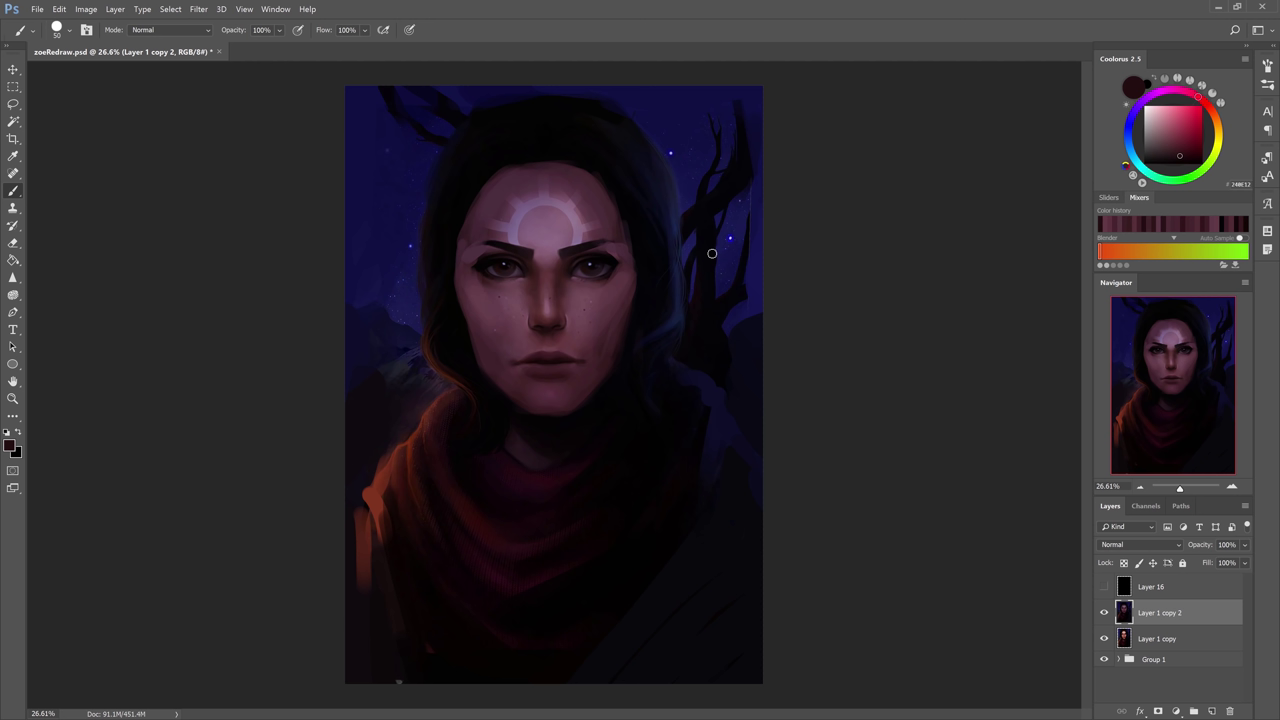
Darken the corners of the mouth with a dark tone sampled from the lips and a 40 px brush.
key("[")
key("[")
left_click(532, 367, "alt")
left_click_drag(523, 370, 516, 365)
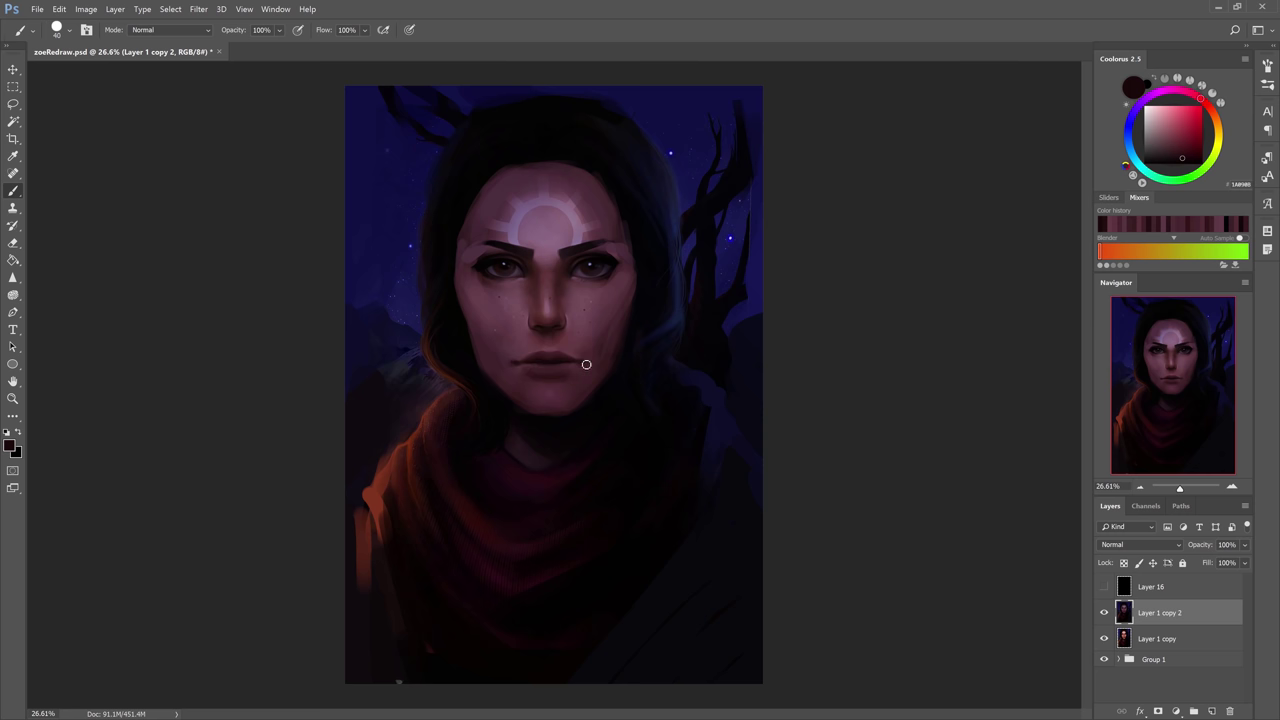
Blend skin tone sampled below the eye over the cheeks, enlarging the brush from 90 to 150 px.
left_click(573, 293, "alt")
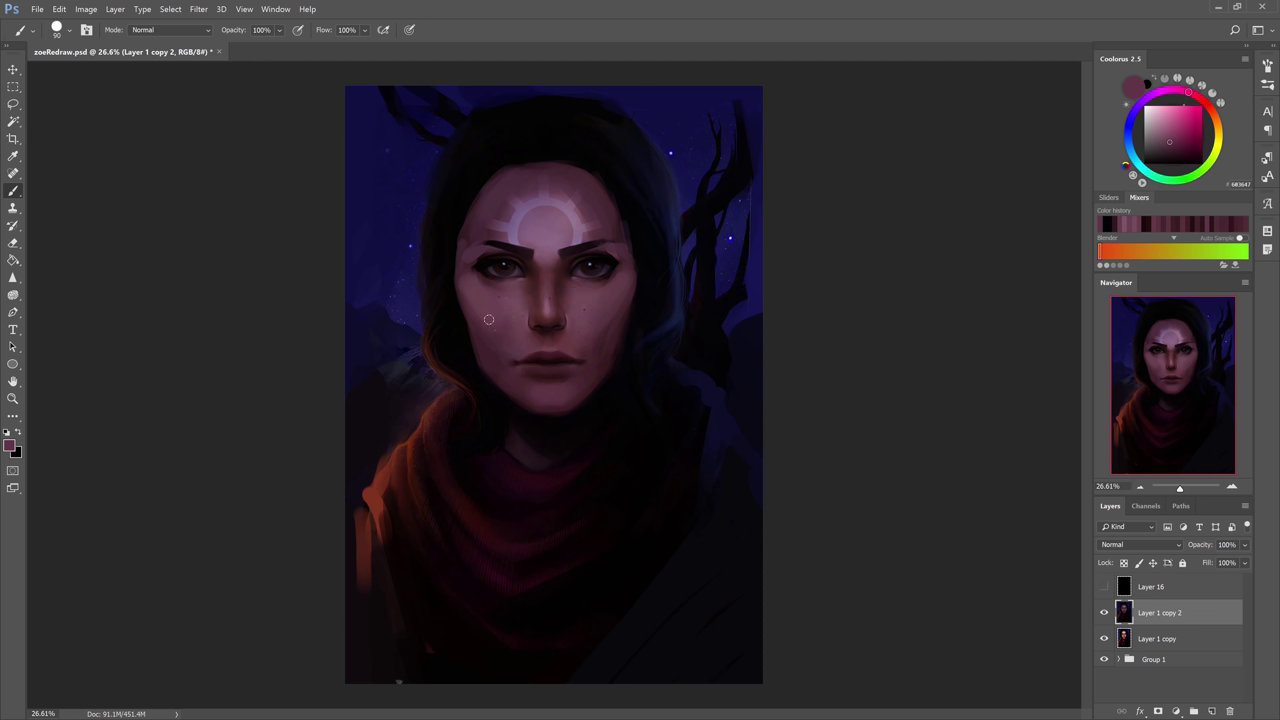
key("bracketright")
key("bracketright")
key("bracketright")
Shade the area below the lower lip and the chin with tones sampled from the jaw and chin, using 125 to 150 px brushes.
left_click(586, 383, "alt")
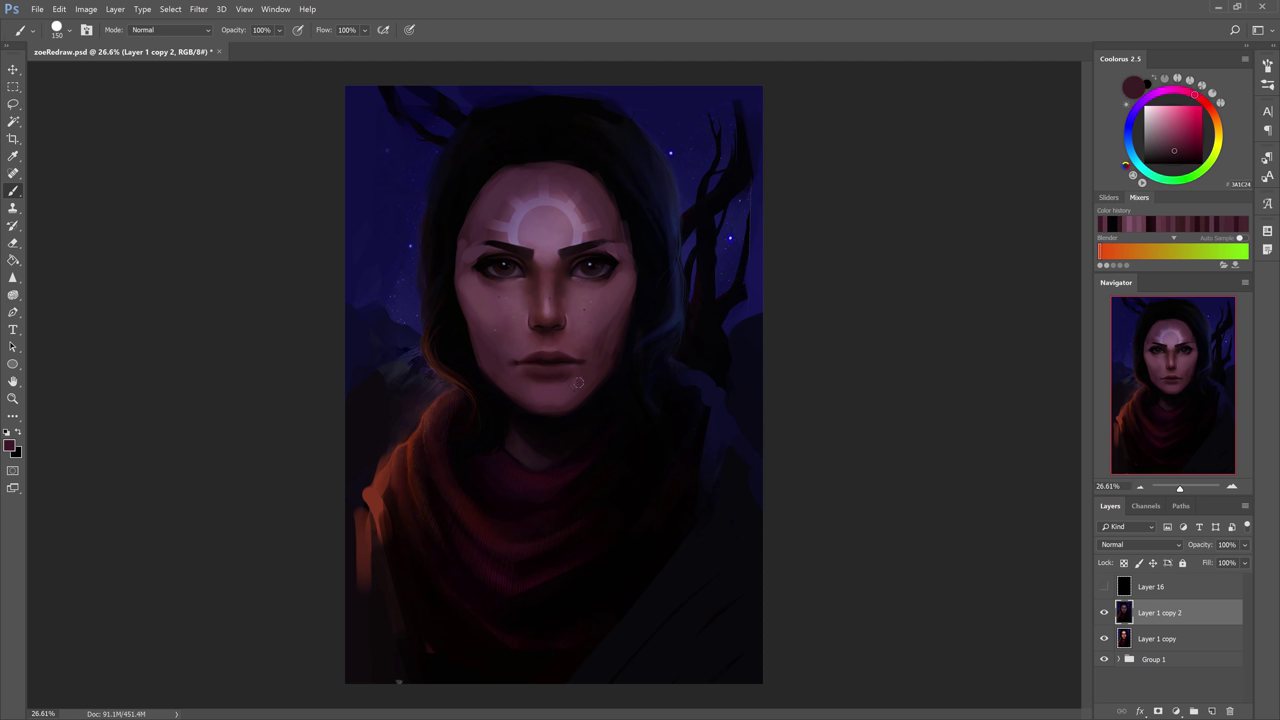
left_click(610, 366, "alt")
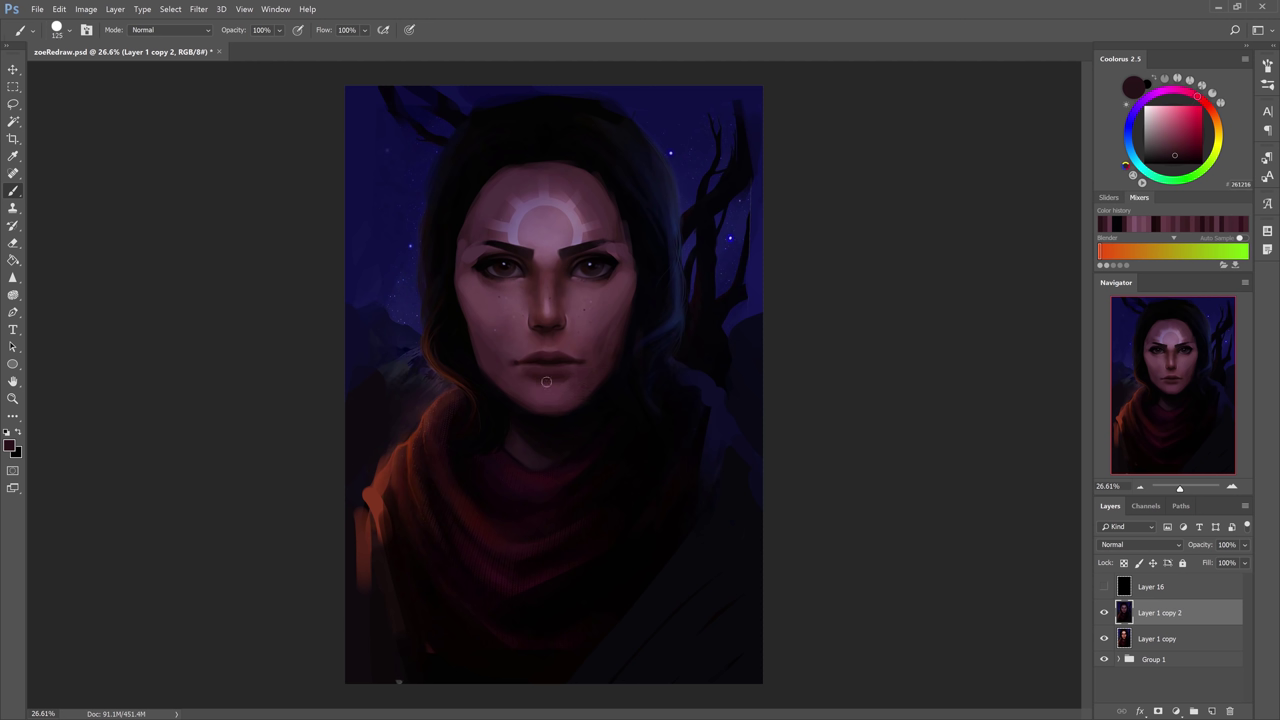
key("bracketleft")
left_click(548, 396, "alt")
key("bracketright")
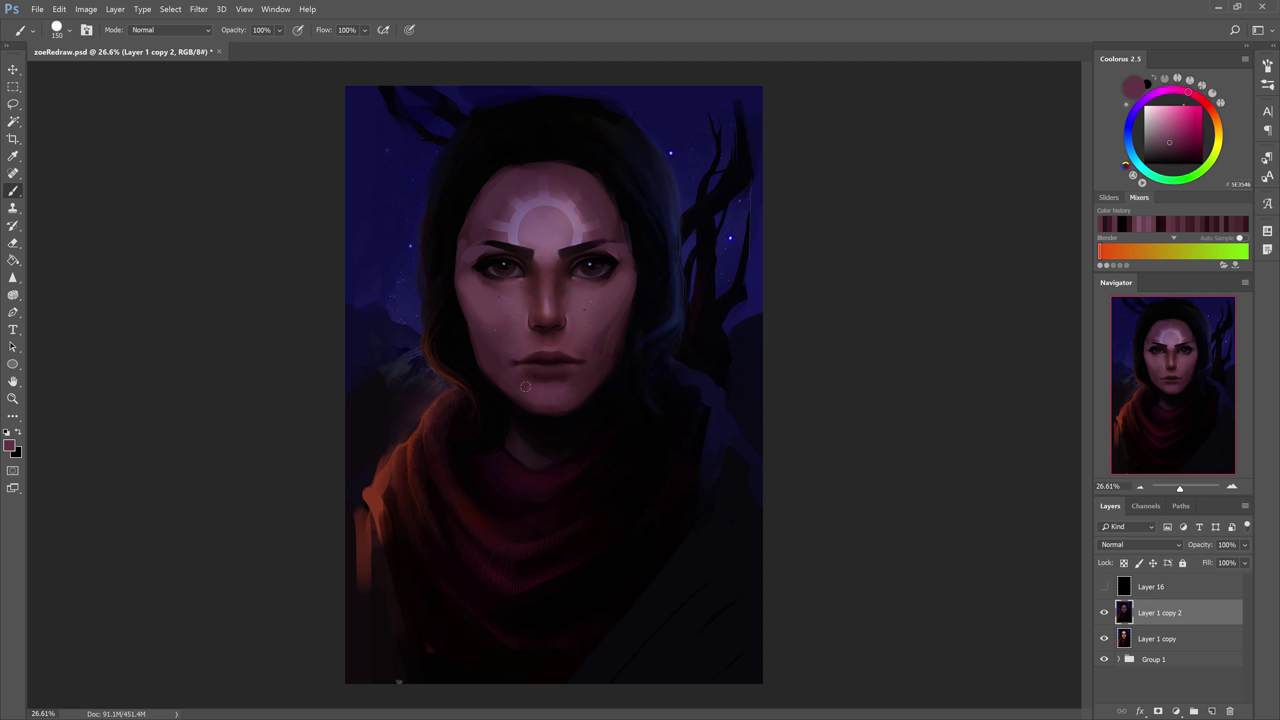
Refine the shadows below the lower lip and blend the chin with tones sampled nearby, using brushes from 125 to 200 px.
left_click(559, 392, "alt")
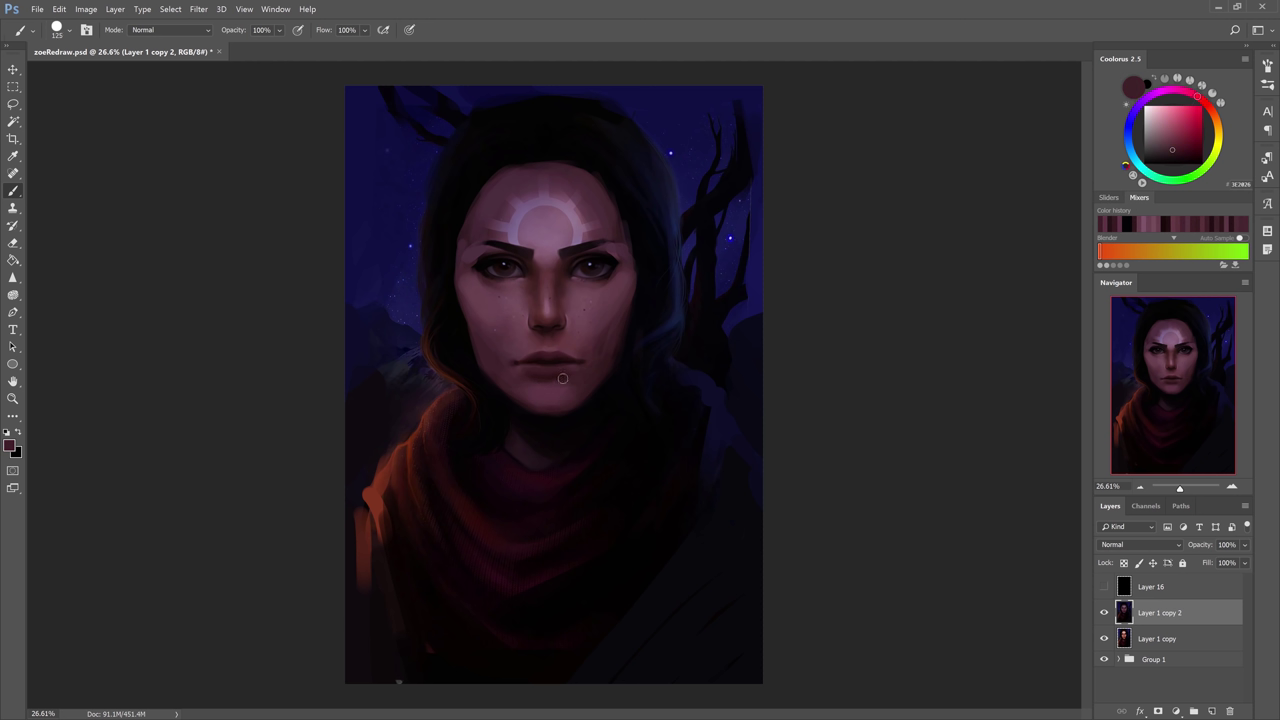
key("bracketleft")
key("bracketleft")
key("bracketleft")
key("bracketleft")
key("bracketright")
key("bracketright")
key("bracketright")
key("bracketright")
key("bracketright")
key("bracketright")
key("bracketright")
left_click(492, 366, "alt")
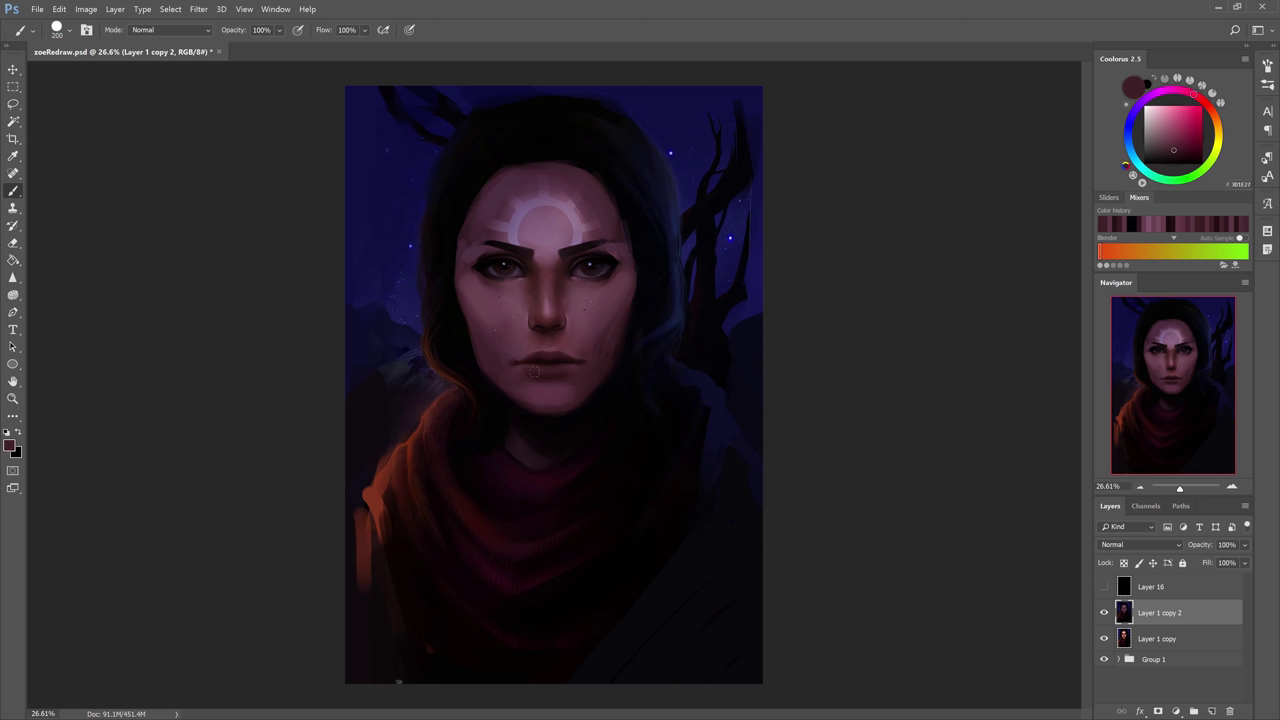
left_click(541, 395, "alt")
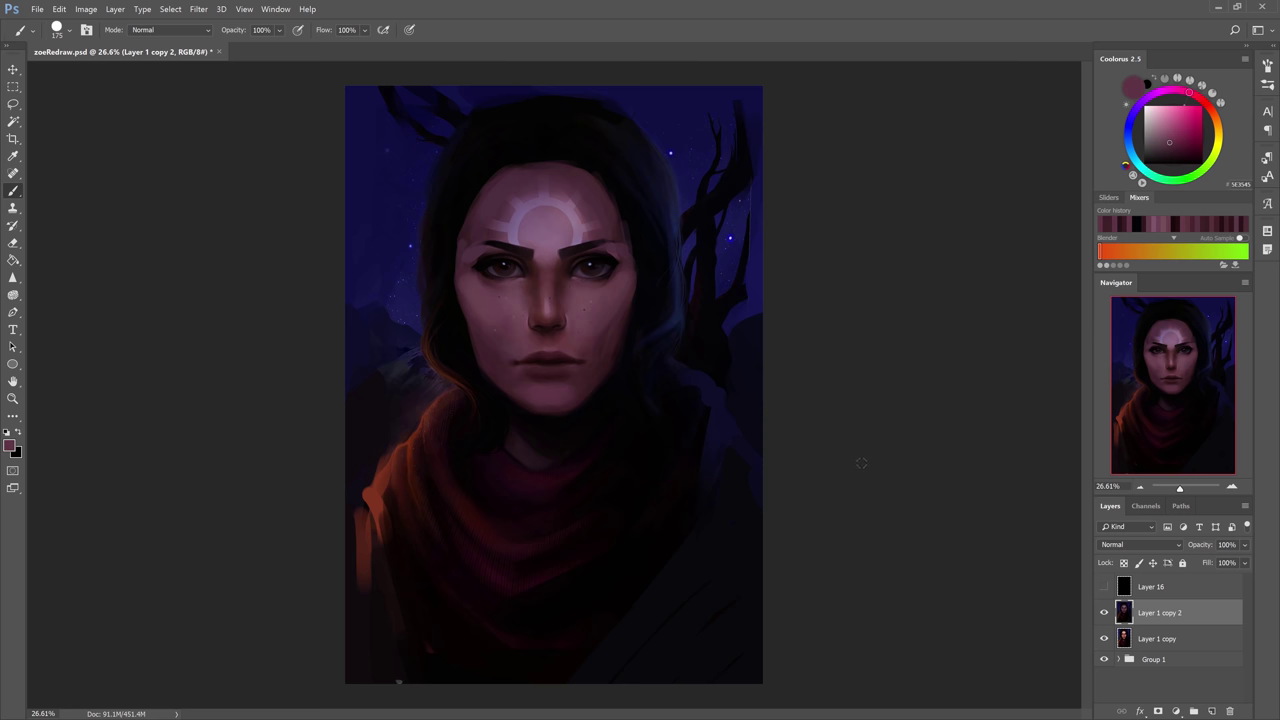
Check the painting's values in greyscale with Layer 16, and lighten the nose bridge with a skin tone sampled from it.
left_click(1104, 586)
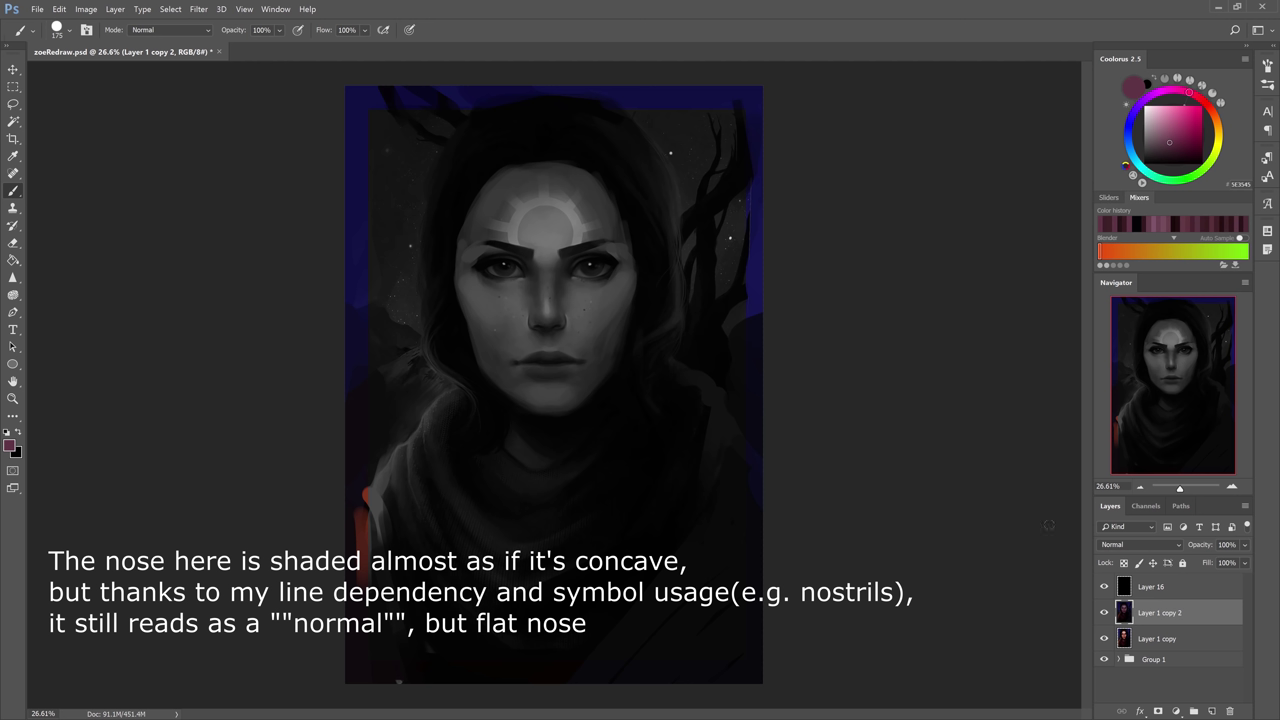
left_click(1103, 586)
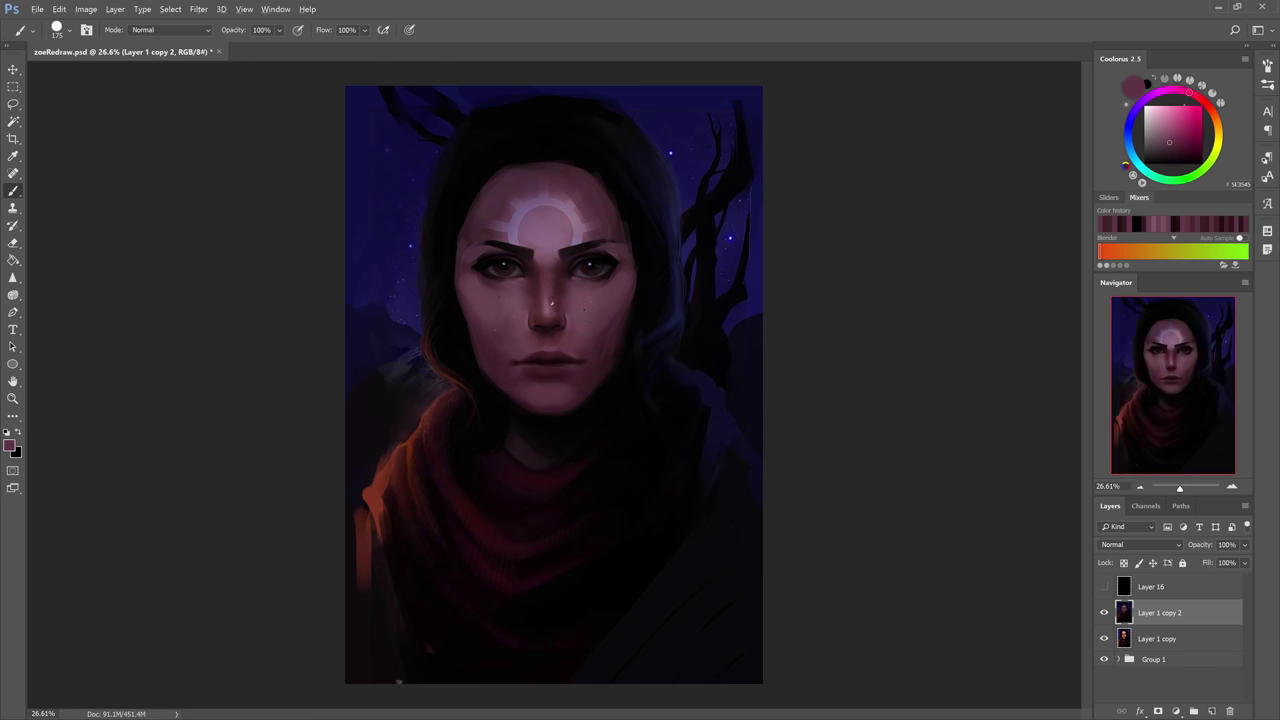
left_click(551, 303, "alt")
key("bracketleft")
key("bracketleft")
key("bracketleft")
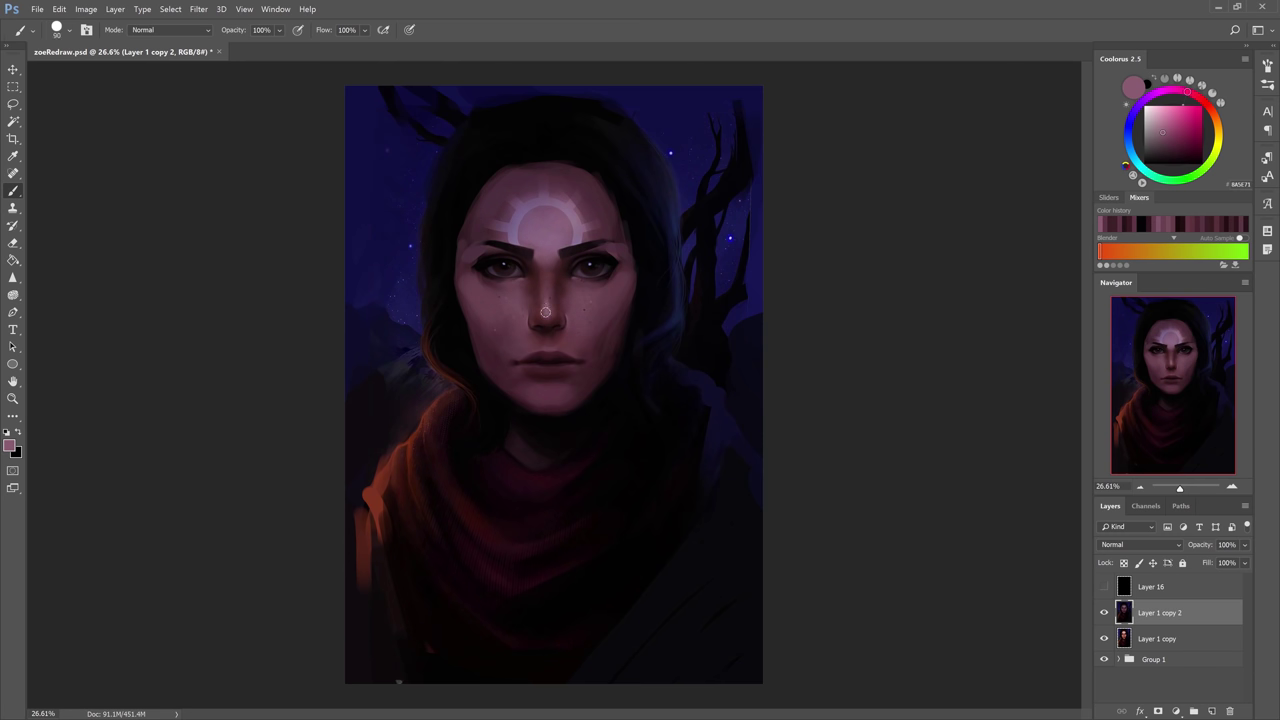
key("bracketright")
key("bracketright")
key("bracketright")
Shade the root of the nose beside the inner eye corner with tones sampled there and a 150 px brush.
left_click(540, 258, "alt")
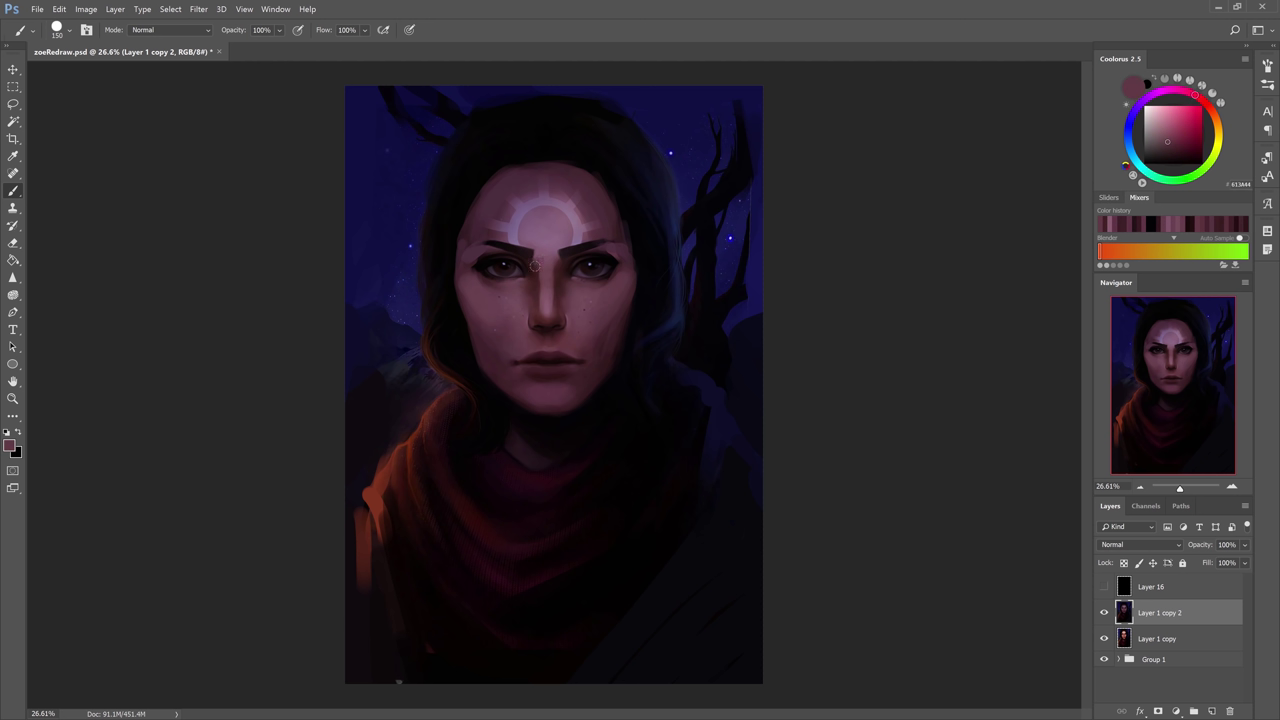
left_click(541, 269, "alt")
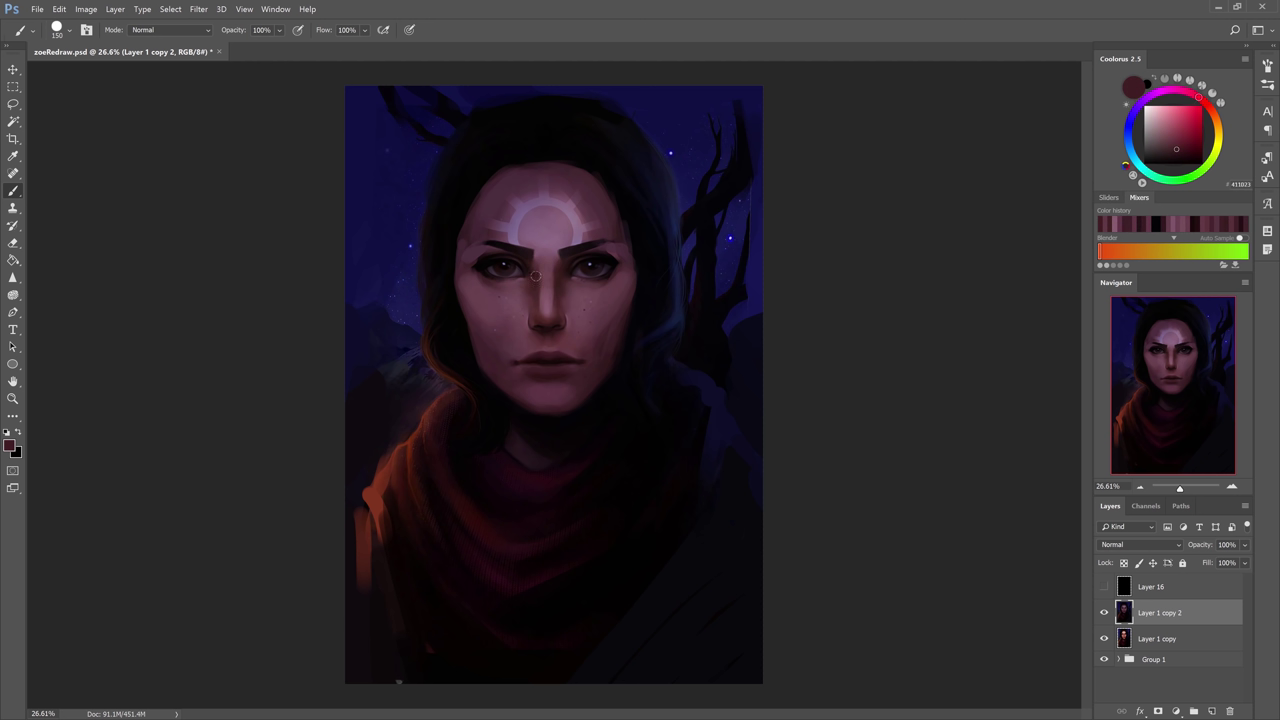
left_click(539, 275, "alt")
left_click(547, 285, "alt")
key("[")
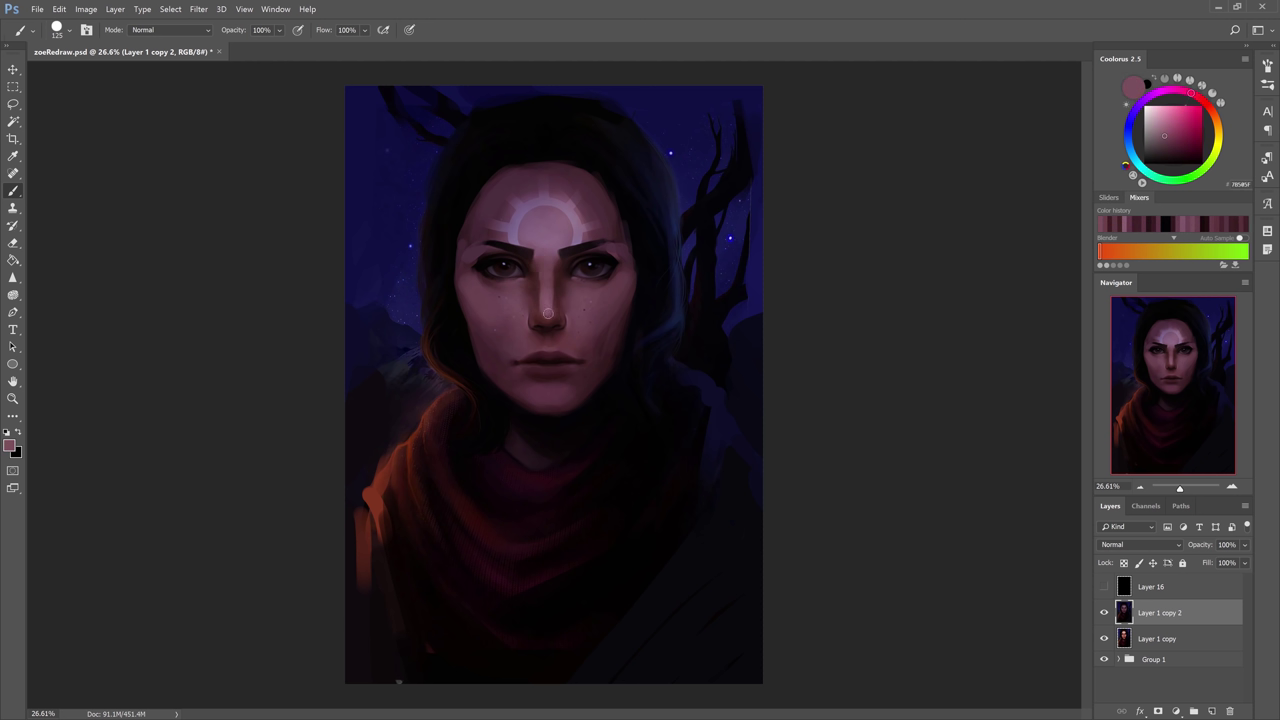
Soften the sides of the nose bridge with the sampled skin tone and a brush enlarged to 200 px.
key("bracketright")
left_click(535, 298)
left_click(556, 296)
left_click_drag(557, 291, 555, 274)
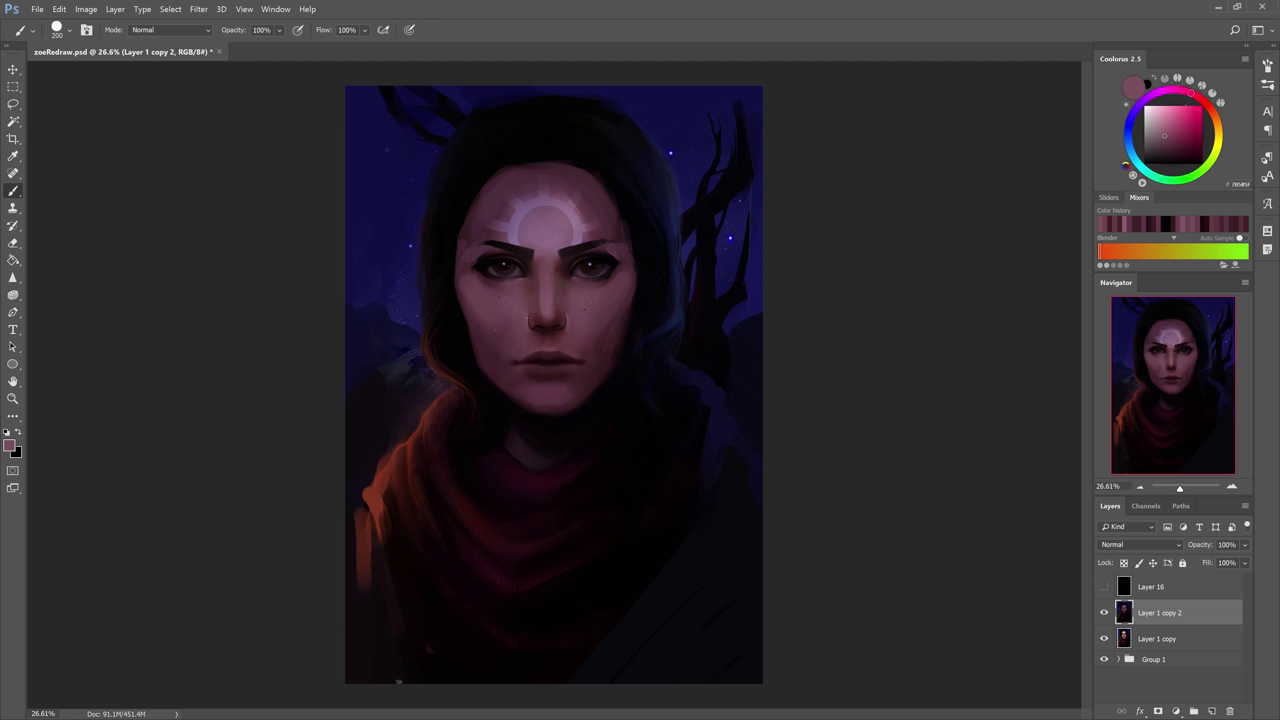
left_click(543, 318, "alt")
key("[")
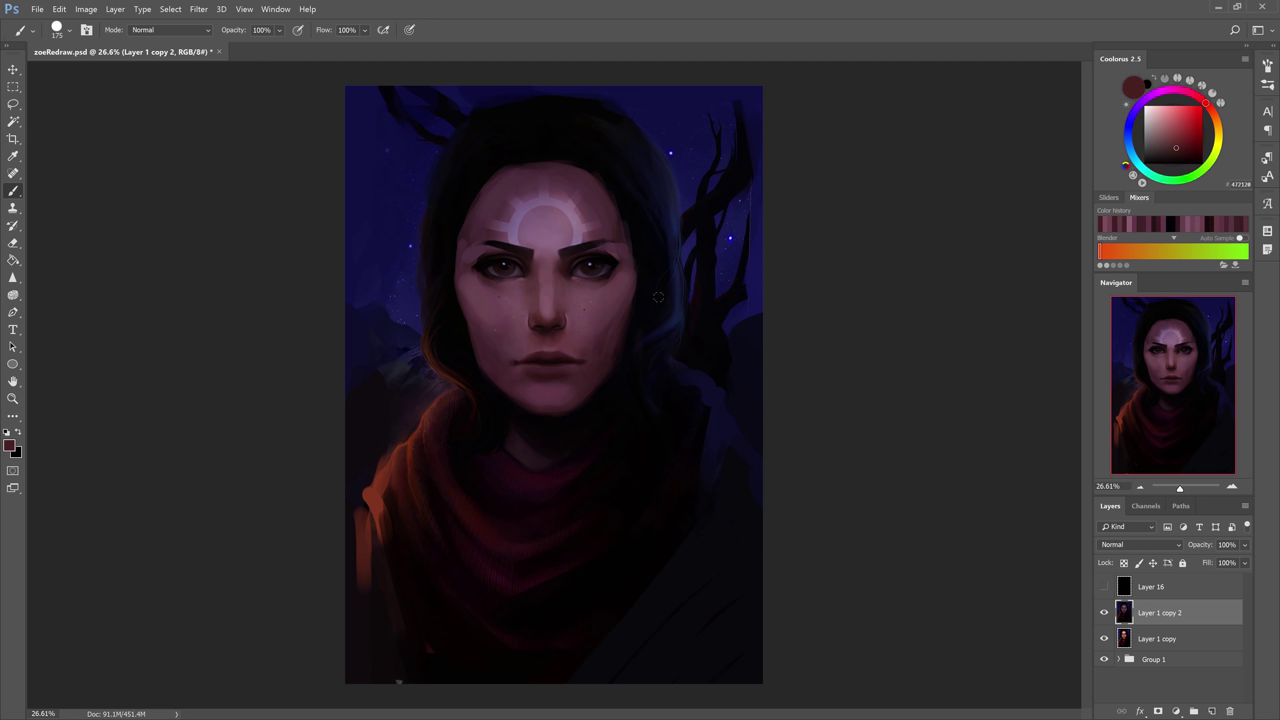
Copy the lassoed nose onto its own layer and scale it up to about 107%.
key("l")
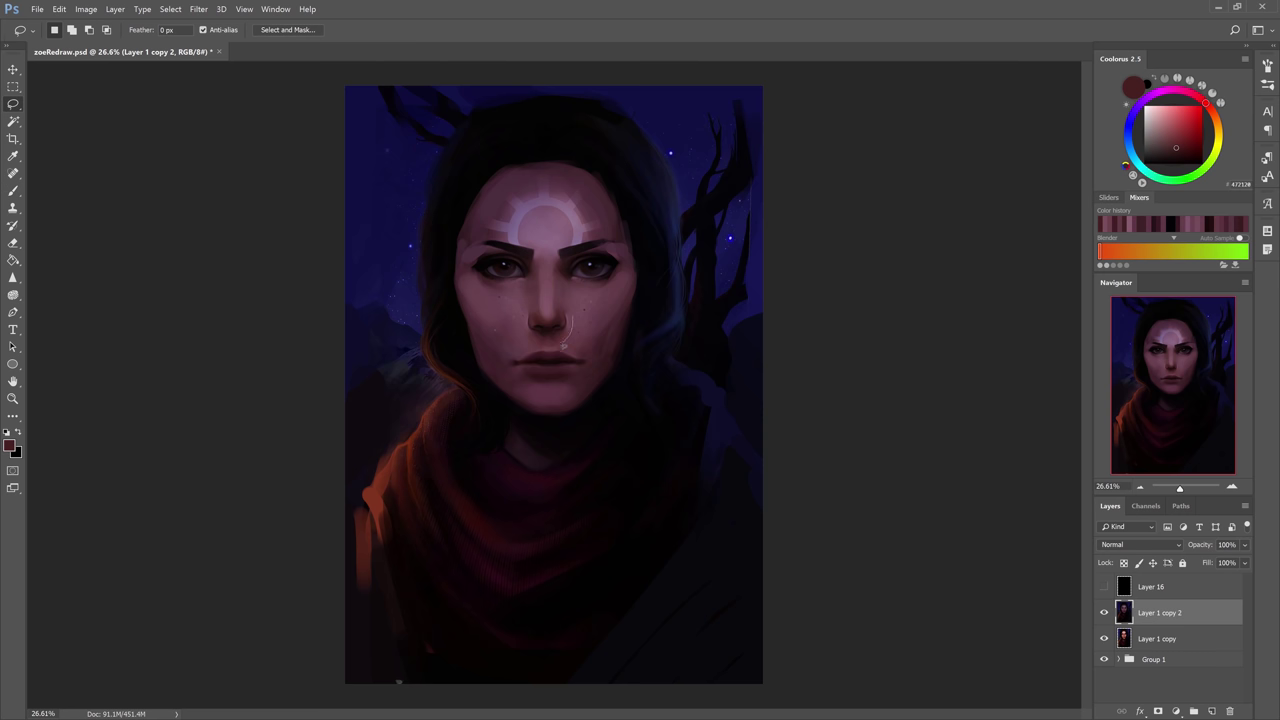
mouse_move(565, 342)
left_mouse_down()
mouse_move(530, 345)
mouse_move(522, 310)
mouse_move(540, 292)
mouse_move(572, 302)
left_mouse_up()
key("ctrl+j")
key("ctrl+t")
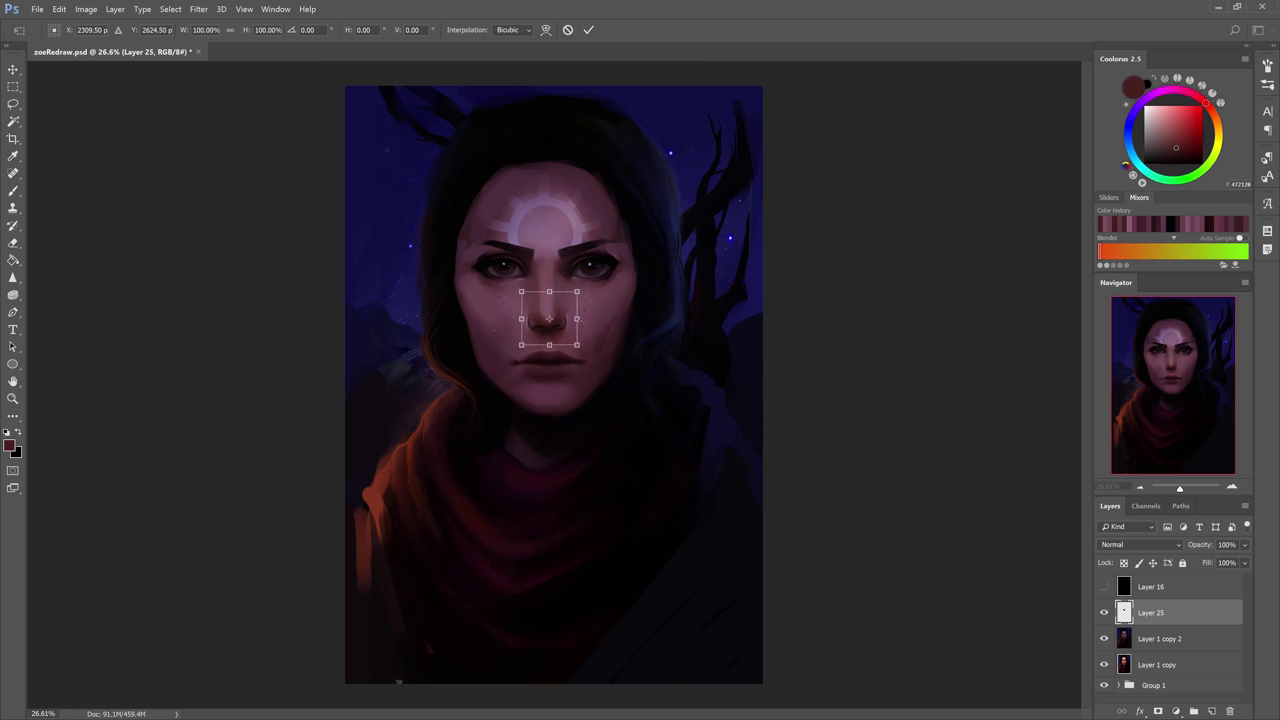
left_click_drag(520, 345, 549, 320)
key("l")
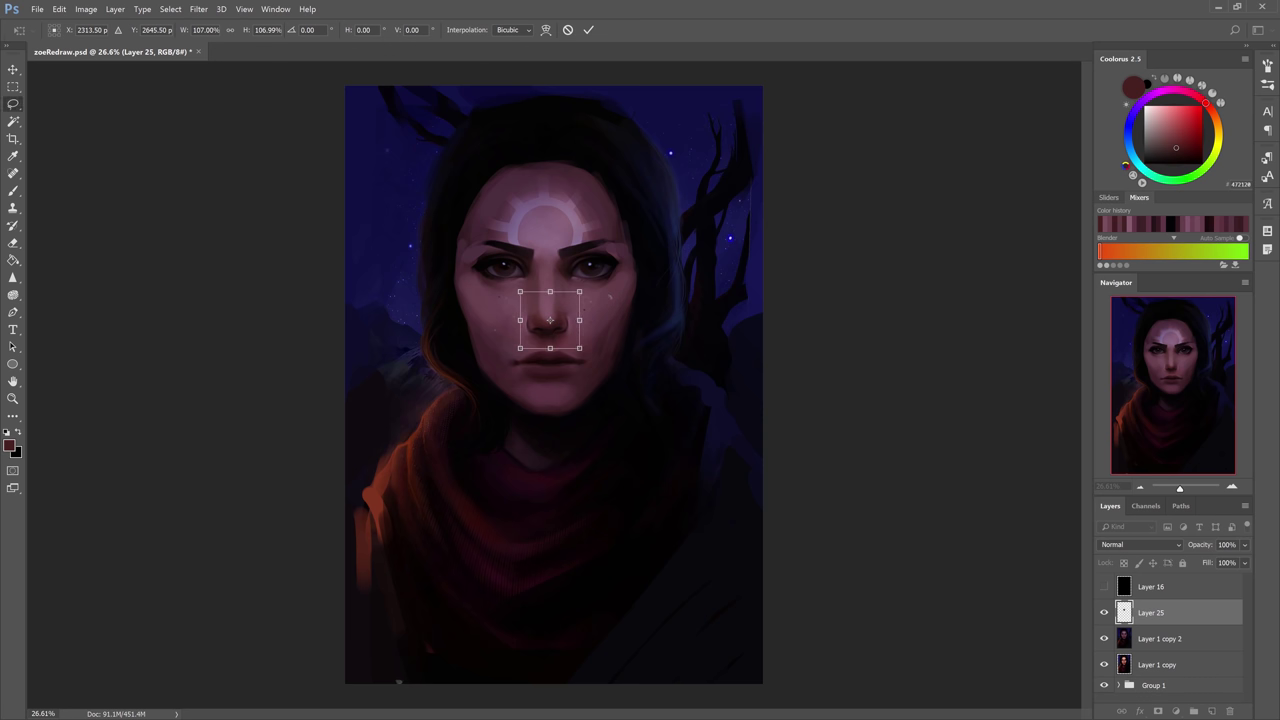
key("b")
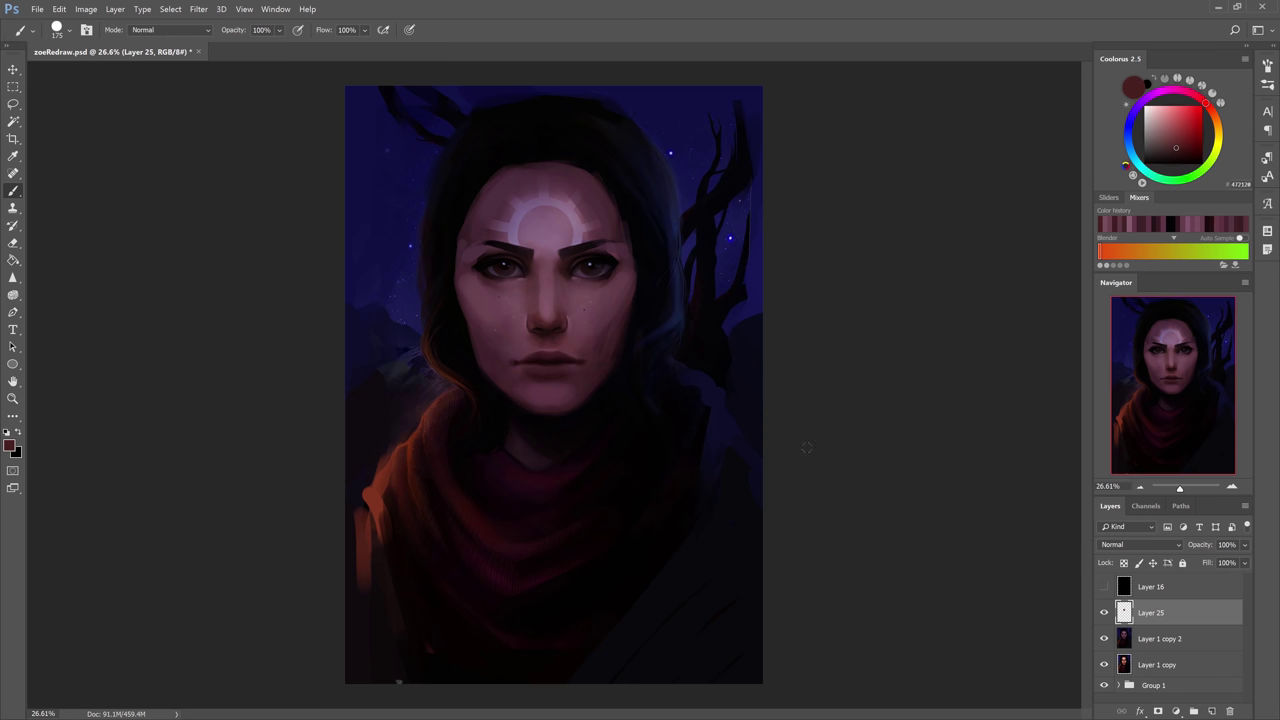
Blend the enlarged nose into the cheek with a sampled cheek tone and a 70 px brush.
key("[")
key("[")
key("[")
key("[")
key("[")
key("[")
left_click(589, 304, "alt")
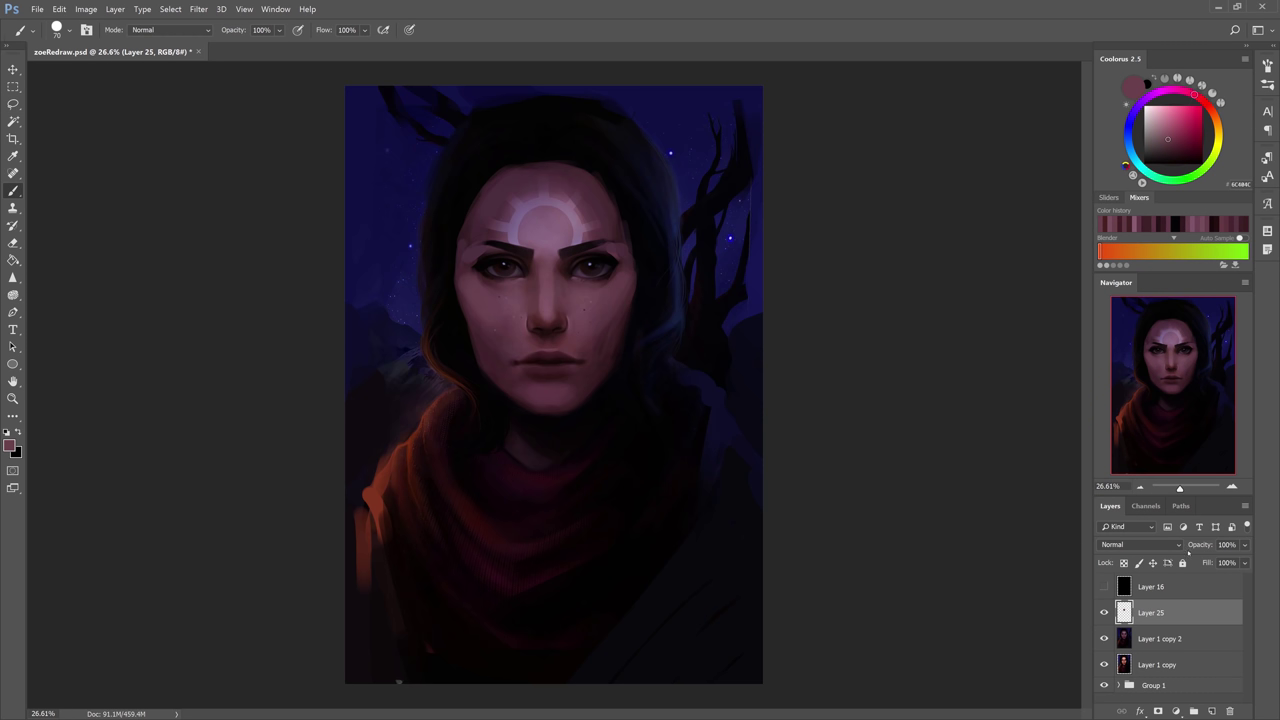
Compare the face with and without the enlarged nose layer, and merge it into Layer 1 copy 2.
left_click(1105, 612)
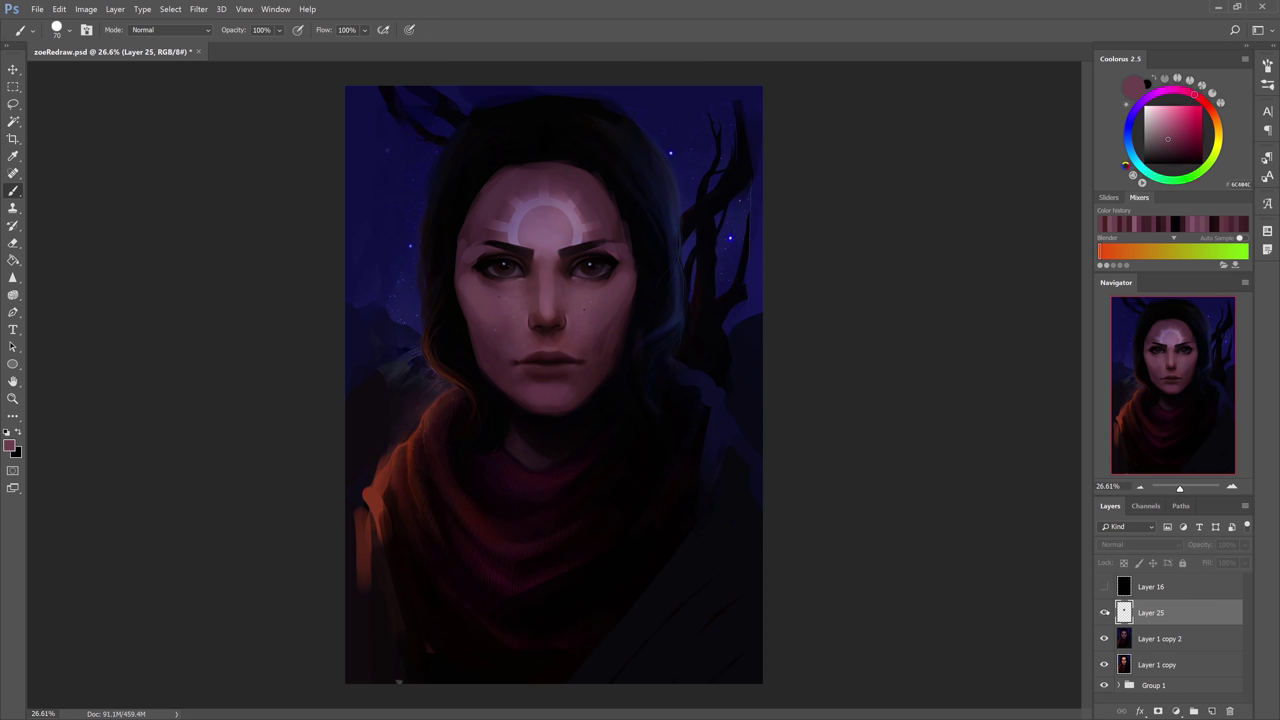
left_click(1105, 612)
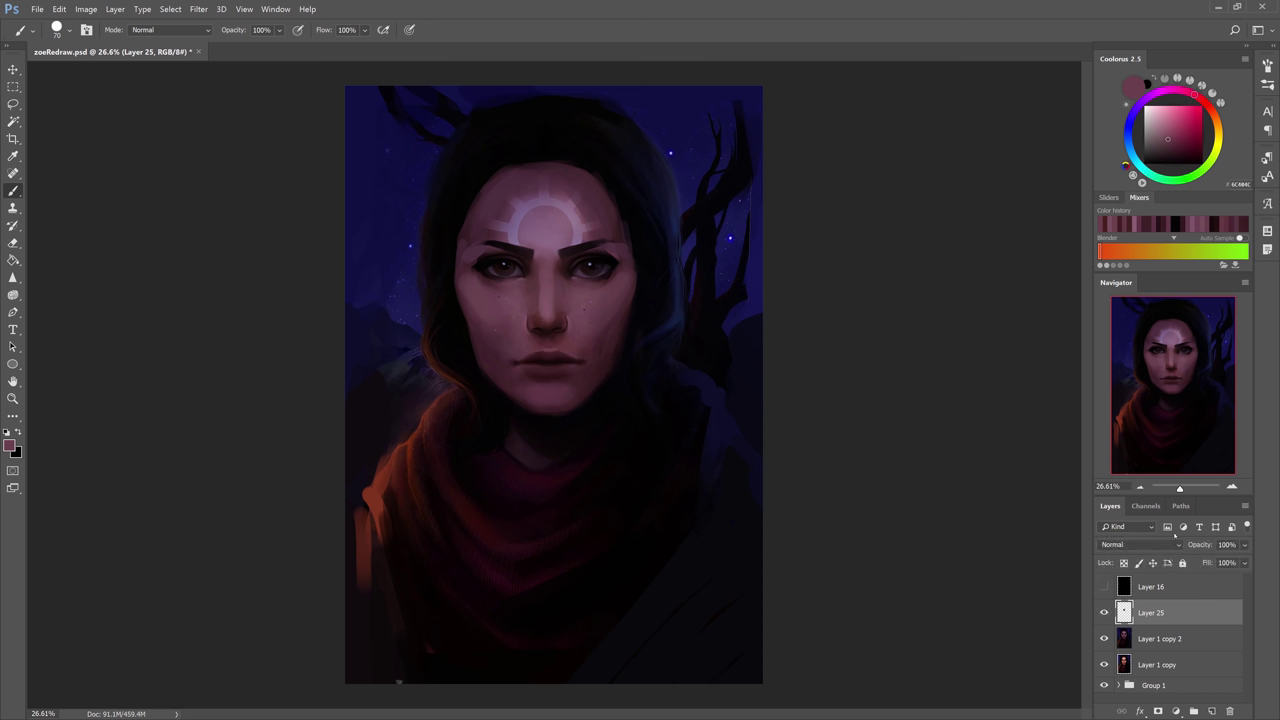
key("Delete")
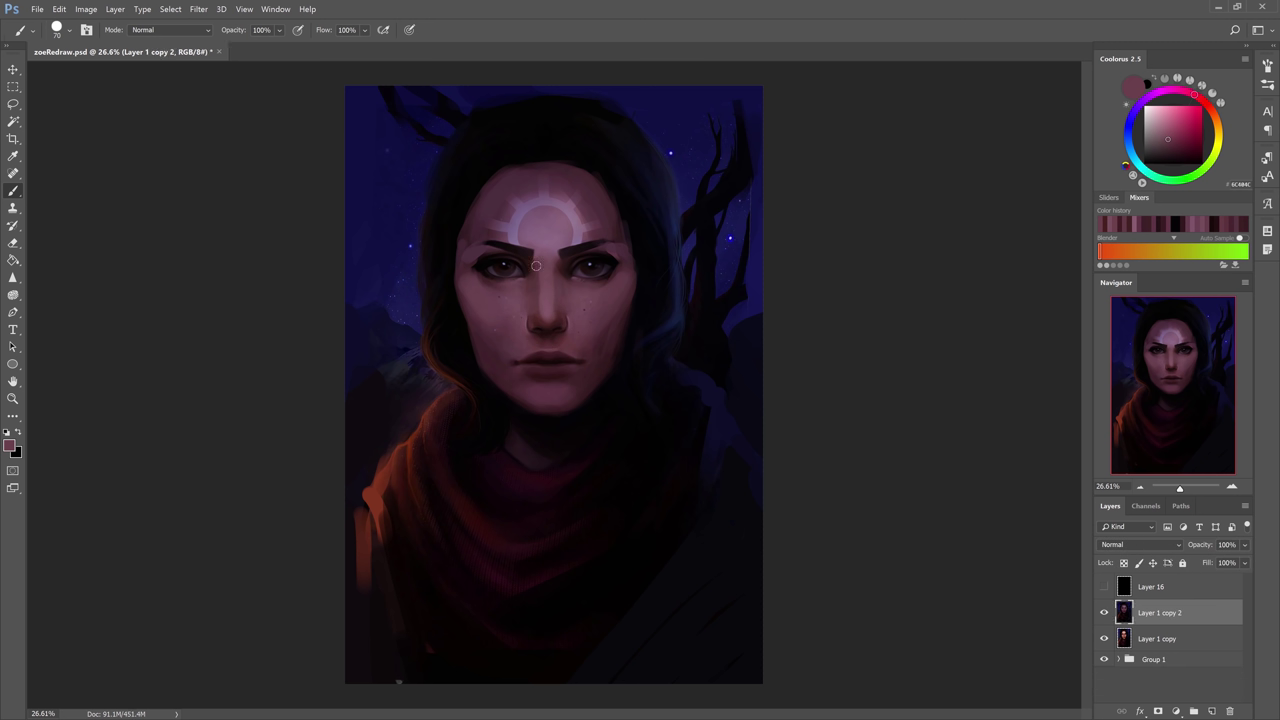
Soften the outlines of the nostril wings with tones sampled around the nose, using 60 and 45 px brushes.
left_click(530, 328, "alt")
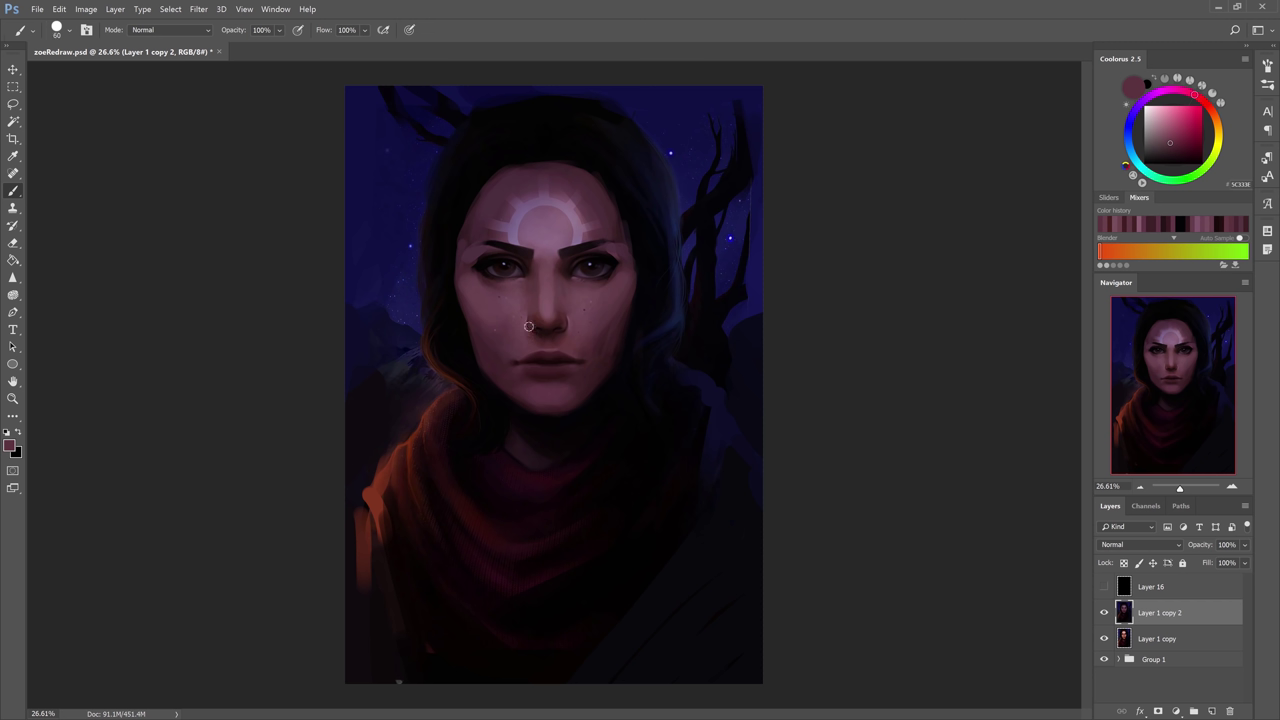
left_click(528, 332, "alt")
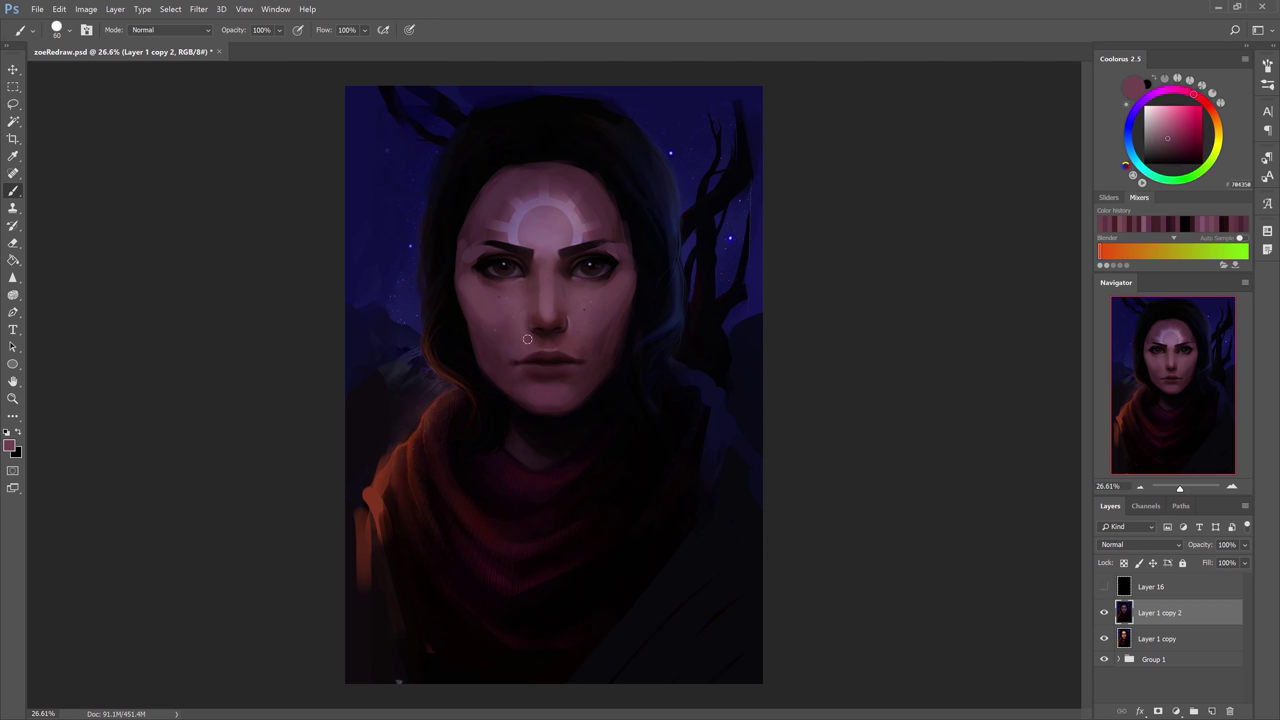
left_click(531, 320, "alt")
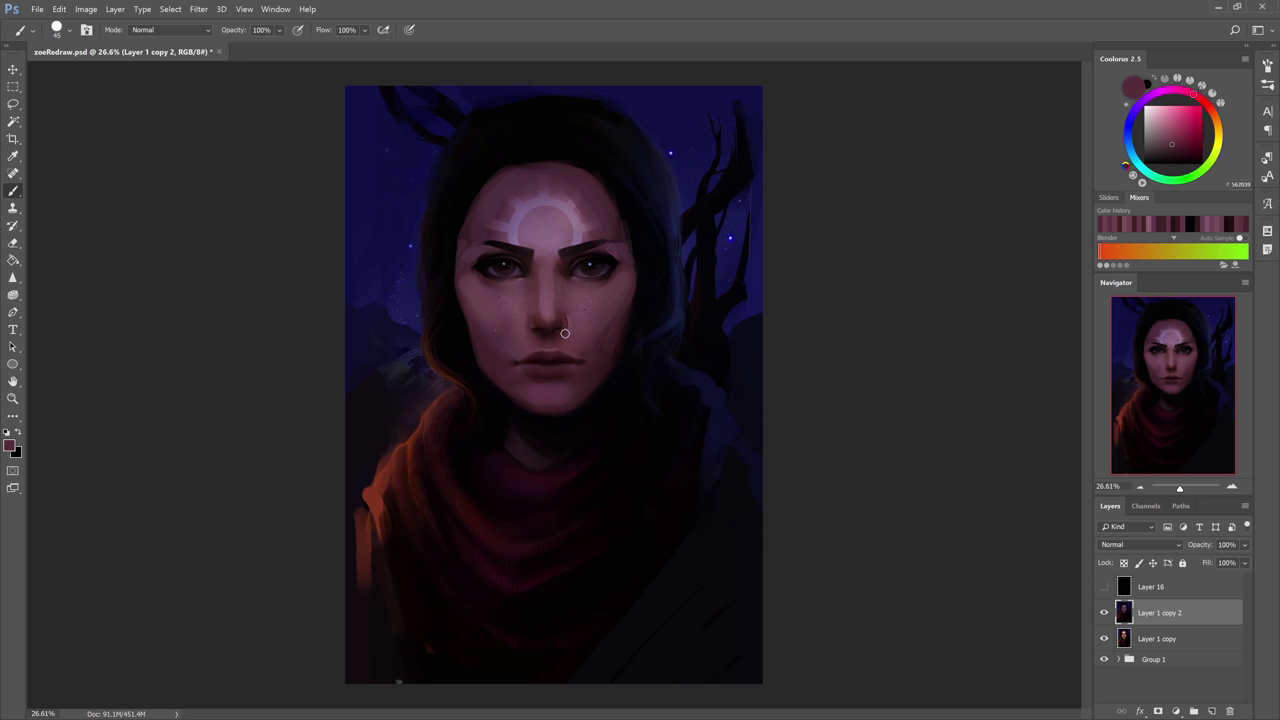
Darken the nostrils and nose wings with dark tones sampled from under the nose, reducing the brush to 20 px.
left_click(540, 325, "alt")
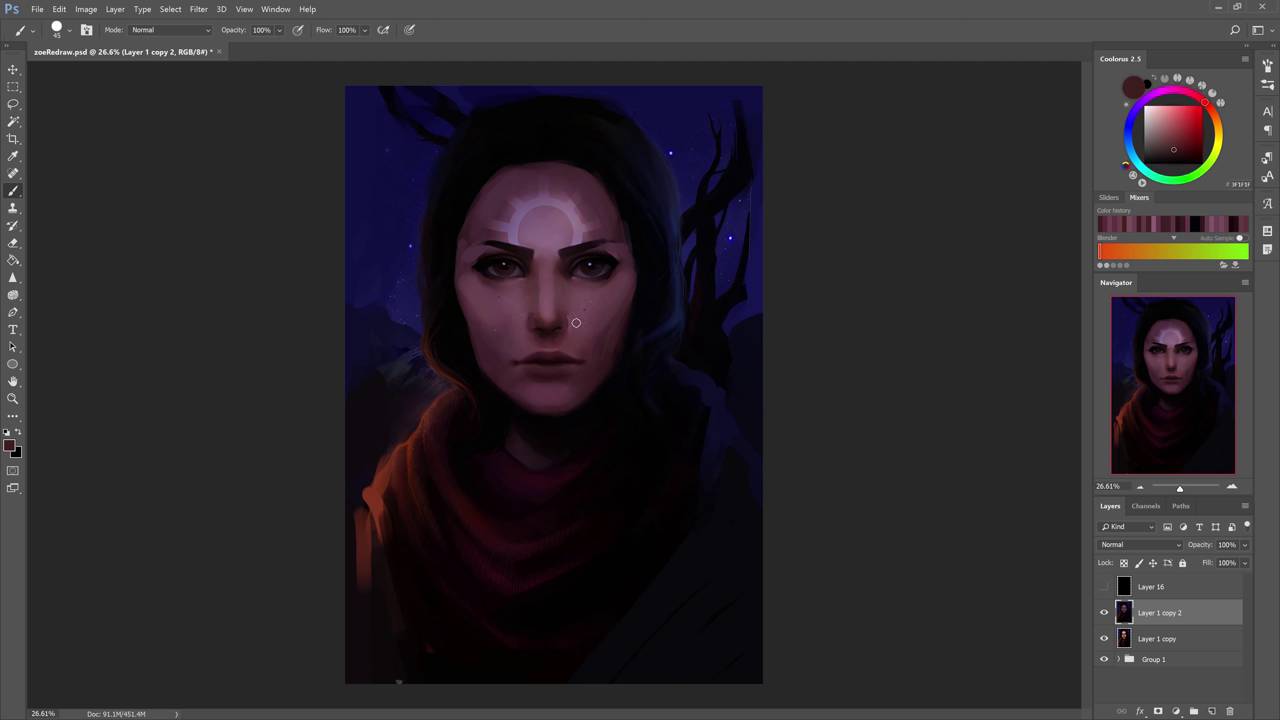
key("bracketleft")
left_click(548, 335, "alt")
key("bracketleft")
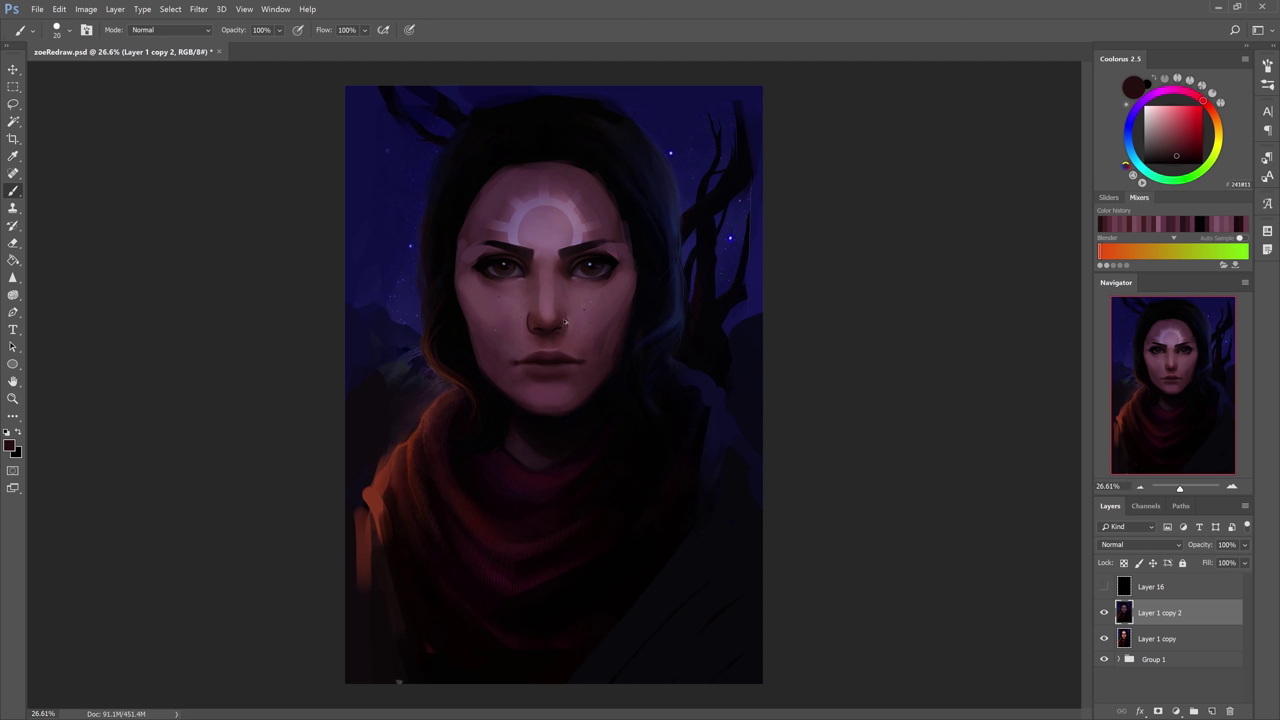
Clean up the outer edges of the nose wings with sampled cheek and nose tones and a 30 px brush.
key("bracketright")
left_click(572, 321, "alt")
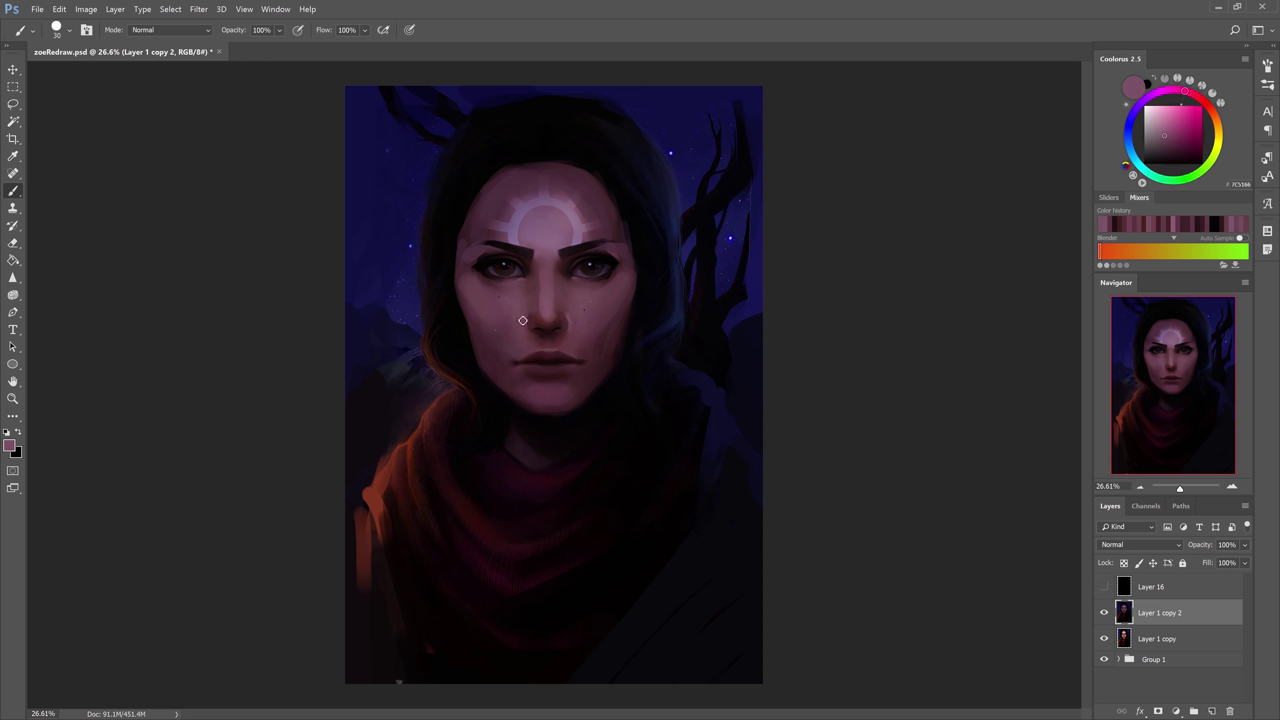
left_click(535, 318, "alt")
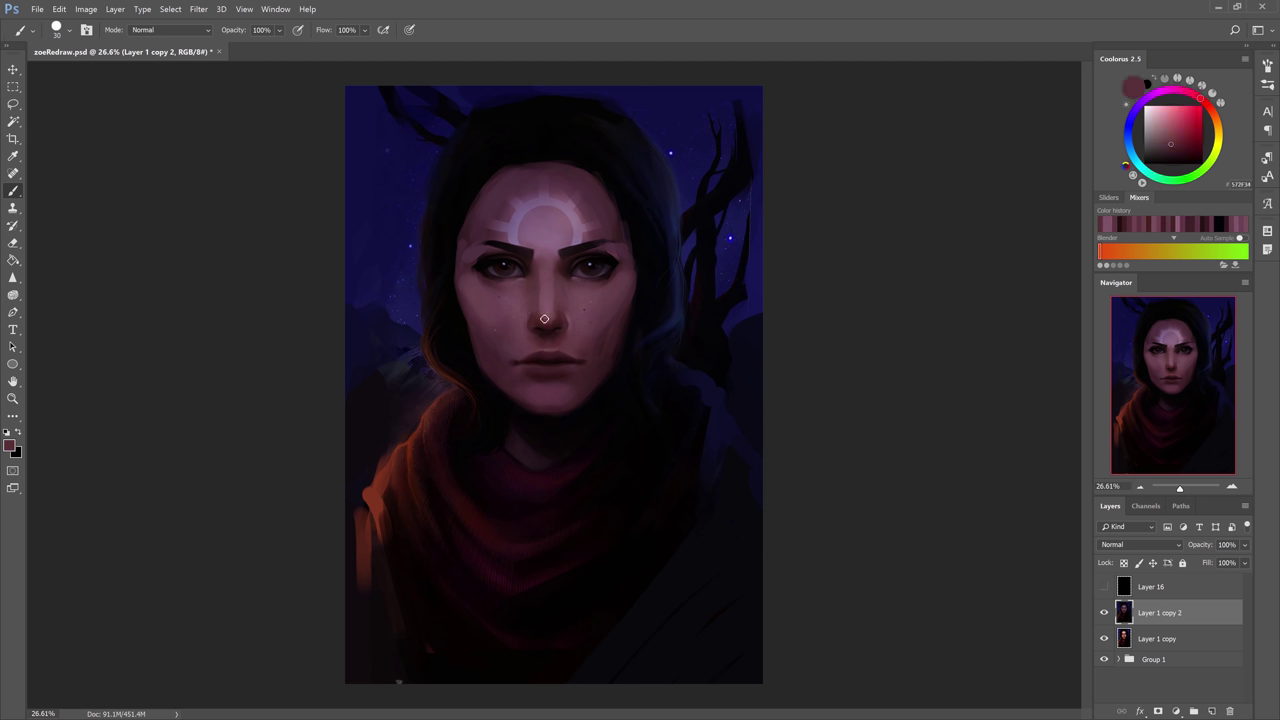
Blend the skin above the upper lip and along the nose bridge with sampled tones and a 90 px brush.
left_click(530, 343, "alt")
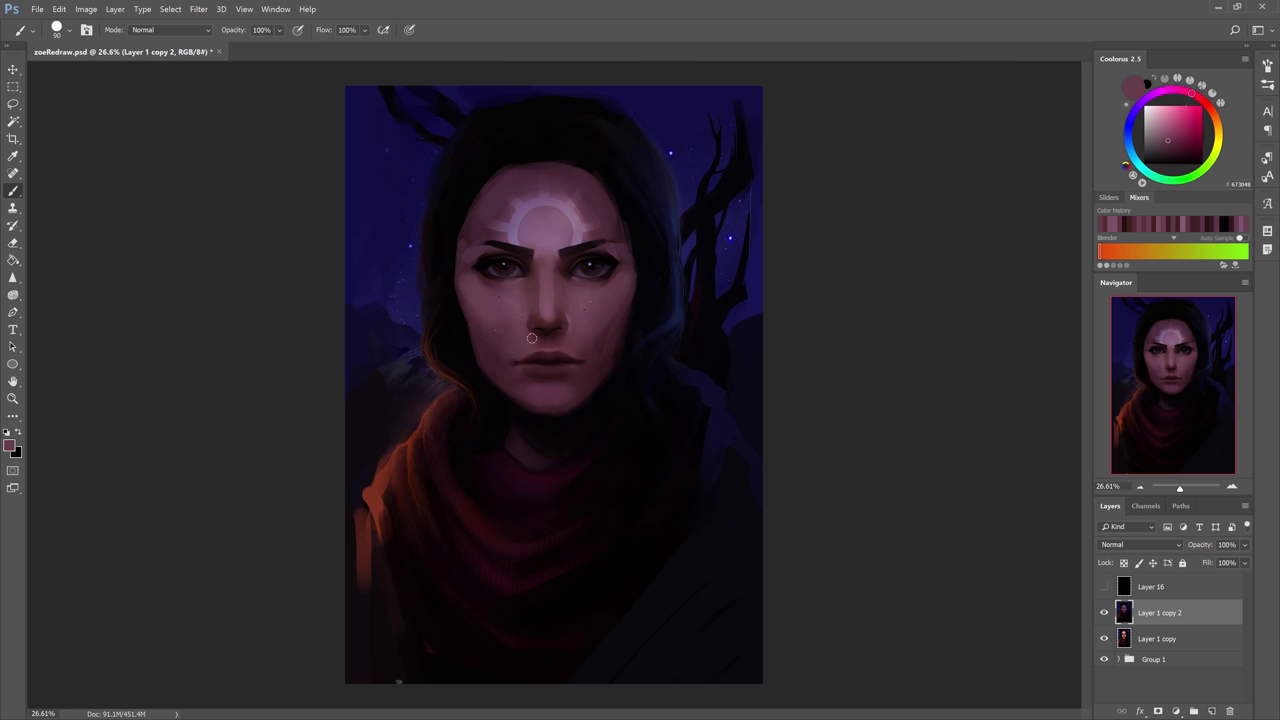
left_click(558, 349, "alt")
left_click(570, 280, "alt")
left_click(540, 297, "alt")
mouse_move(542, 276)
left_mouse_down()
mouse_move(534, 288)
mouse_move(556, 322)
left_mouse_up()
Model the nose tip and the shadow-side nostril wing with tones sampled around them, reducing the brush to 60 px.
left_click(566, 318, "alt")
left_click(560, 310, "alt")
left_click(560, 322, "alt")
left_click(578, 321, "alt")
key("[")
key("[")
key("[")
left_click(543, 320, "alt")
left_click(545, 307, "alt")
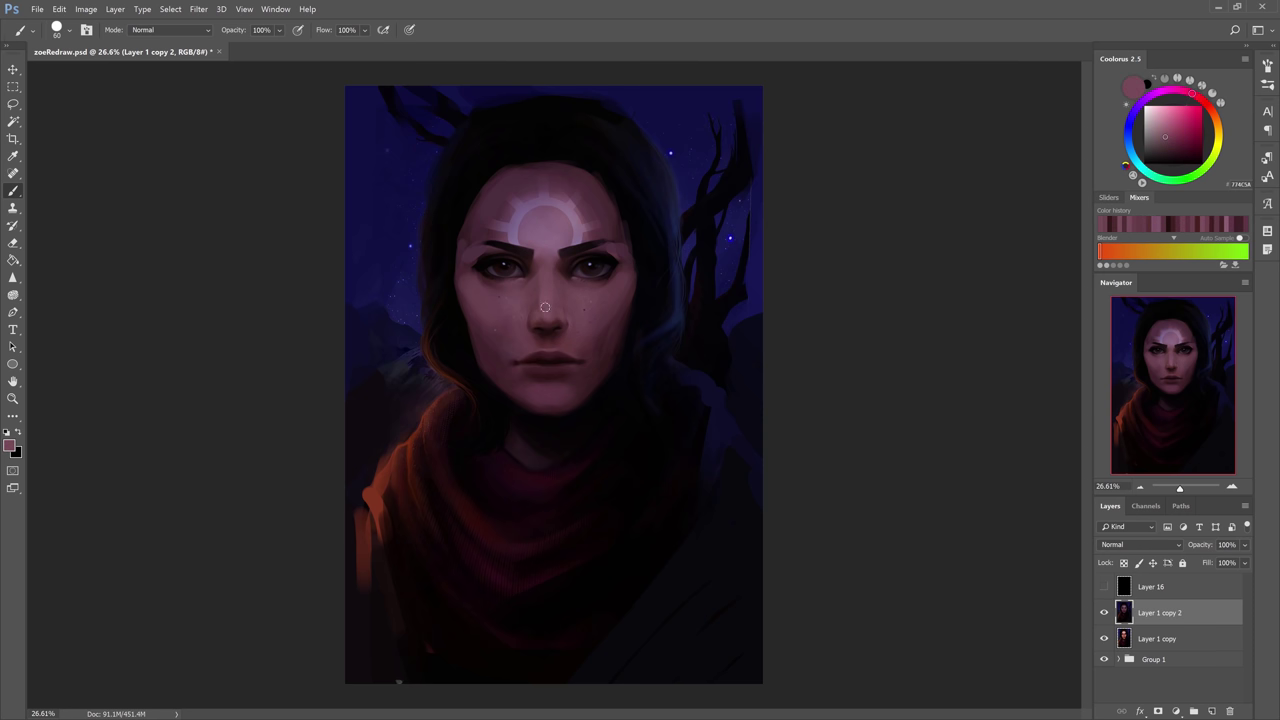
Smooth the transitions between nose tip, nostril wing and cheek with sampled tones and an 80 px brush.
left_click(545, 310, "alt")
left_click(542, 320, "alt")
key("]")
key("]")
left_click(557, 329, "alt")
left_click(566, 322, "alt")
left_click(554, 320, "alt")
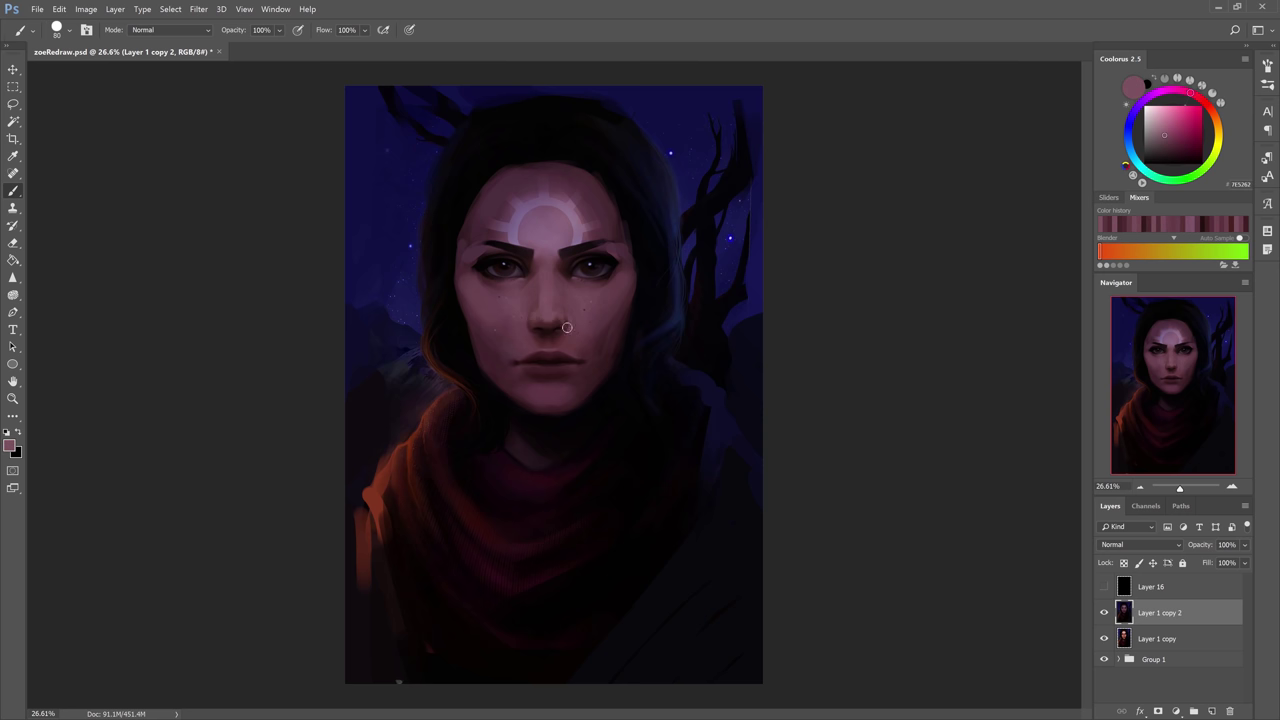
Sketch the planes of the nose in bright pink on a new layer with a 30 px brush.
key("ctrl+shift+alt+n")
left_click(1186, 114)
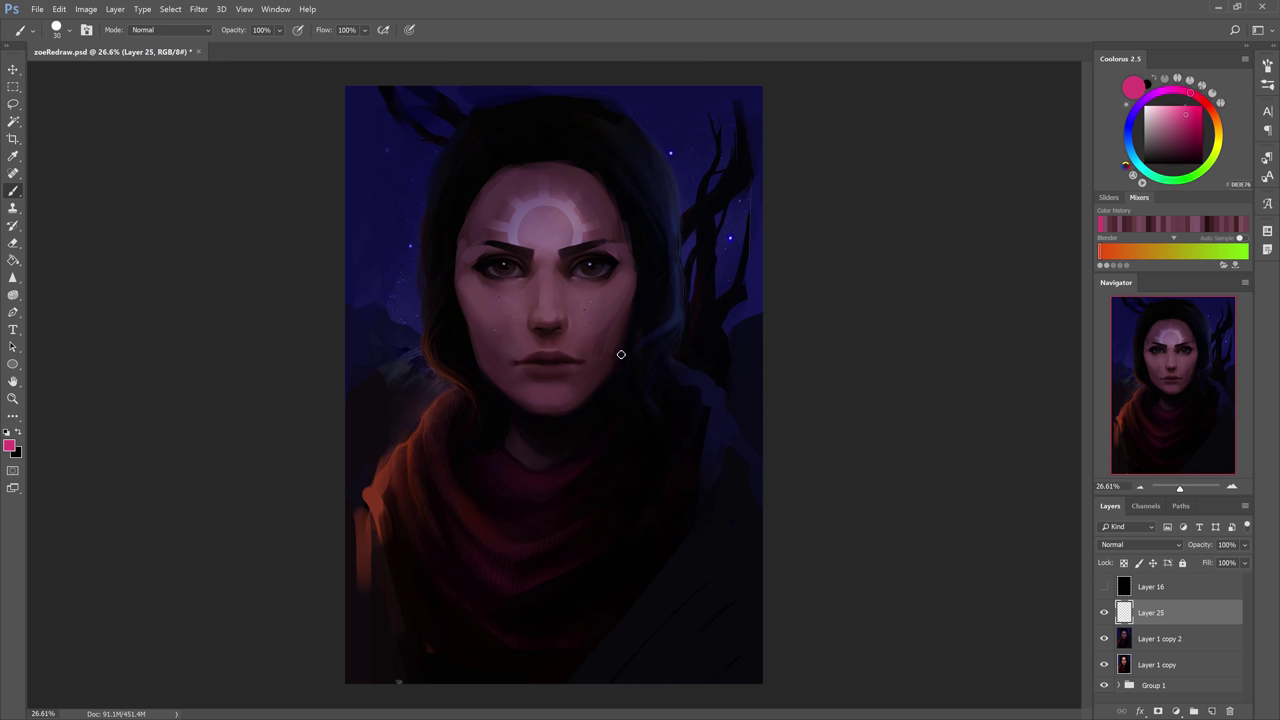
left_click_drag(528, 258, 537, 271)
left_click_drag(532, 260, 571, 267)
mouse_move(541, 271)
left_mouse_down()
mouse_move(542, 312)
mouse_move(557, 323)
left_mouse_up()
left_click_drag(559, 273, 557, 312)
left_click_drag(529, 325, 534, 311)
left_click_drag(537, 327, 543, 337)
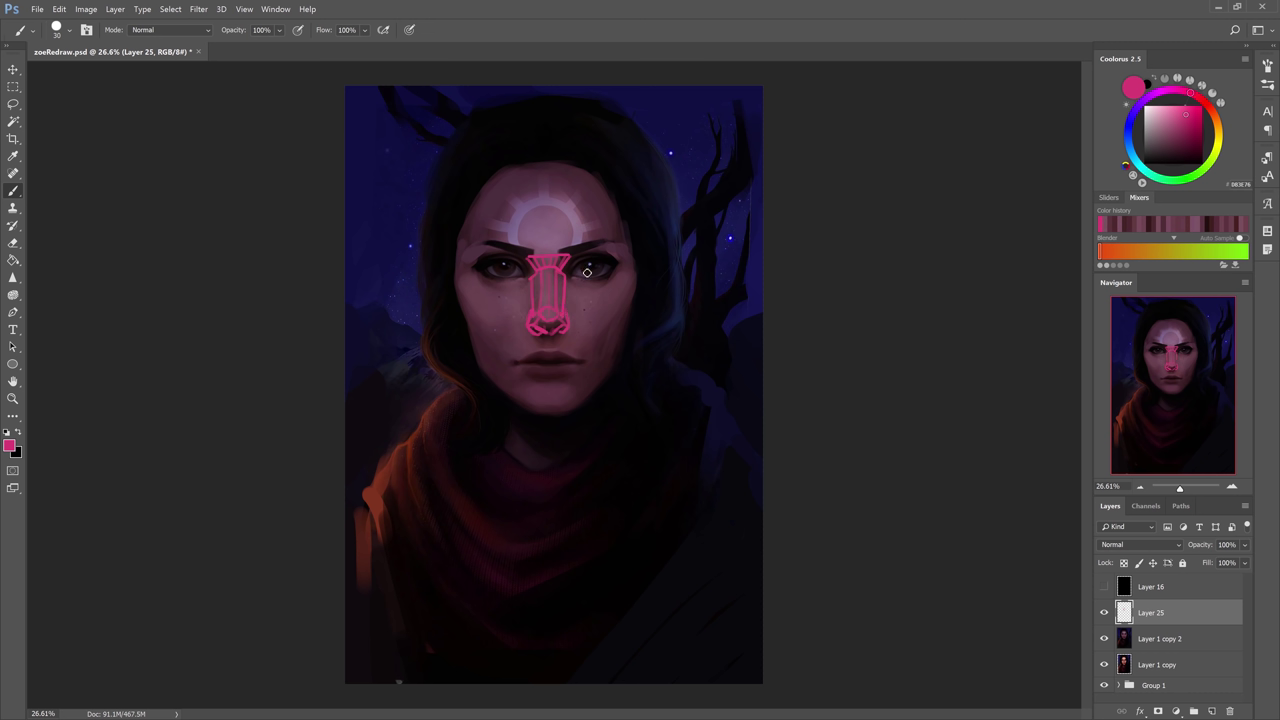
Undo the last strokes of the nose diagram and erase lines along the nose bridge with a 45 px eraser.
key("ctrl+z")
key("ctrl+z")
key("e")
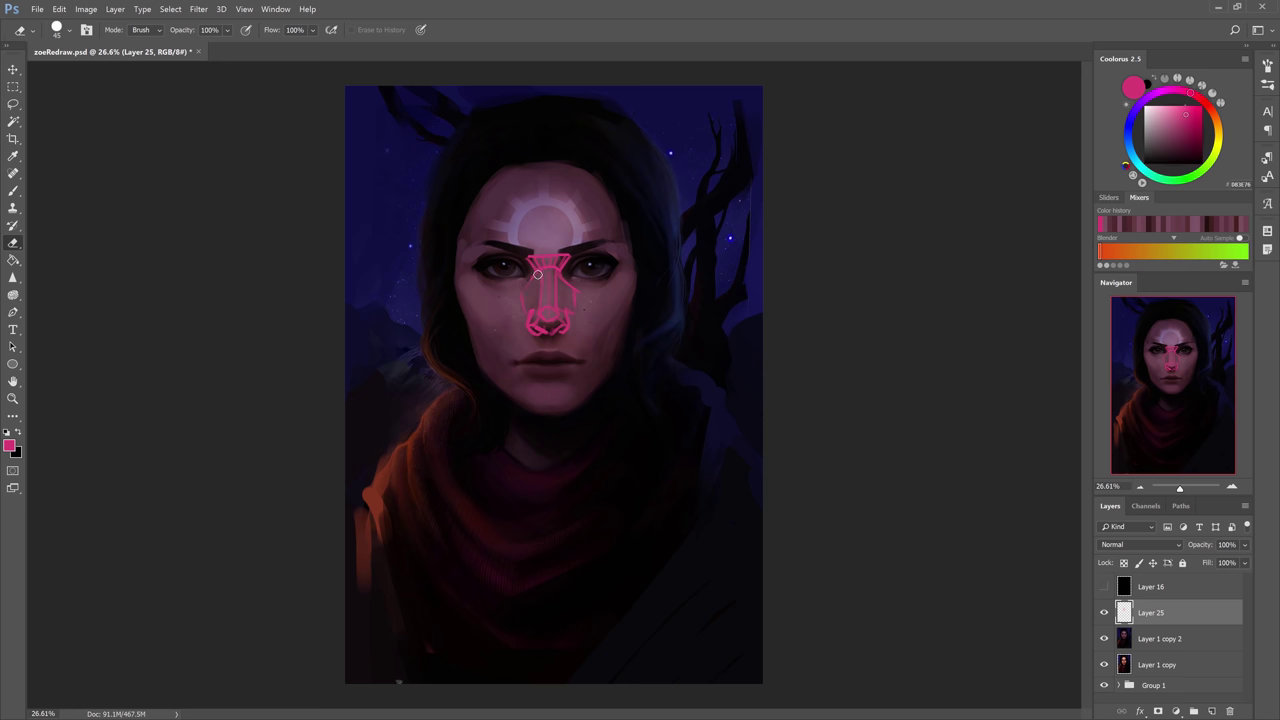
key("b")
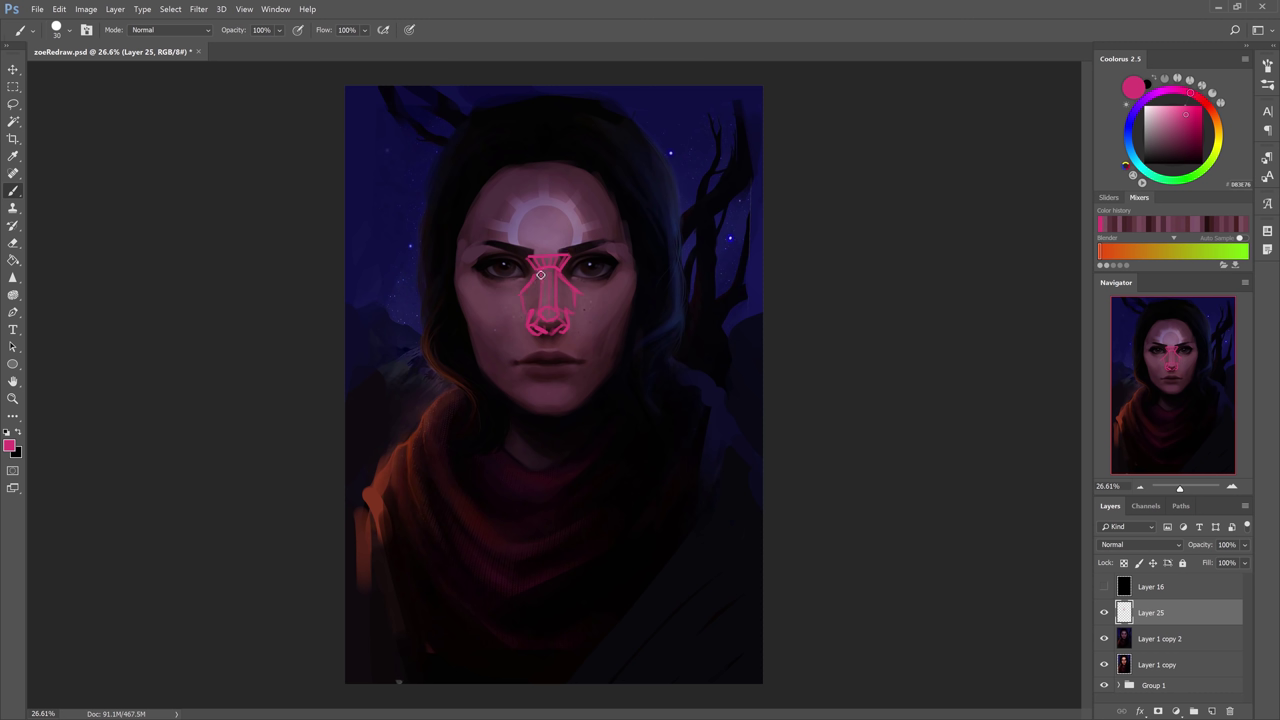
Outline the planes of both eye sockets in pink, from the nose bridge around to the outer eyebrows.
mouse_move(540, 278)
left_mouse_down()
mouse_move(502, 299)
mouse_move(464, 267)
left_mouse_up()
mouse_move(570, 292)
left_mouse_down()
mouse_move(623, 282)
mouse_move(606, 244)
left_mouse_up()
left_click_drag(468, 267, 489, 243)
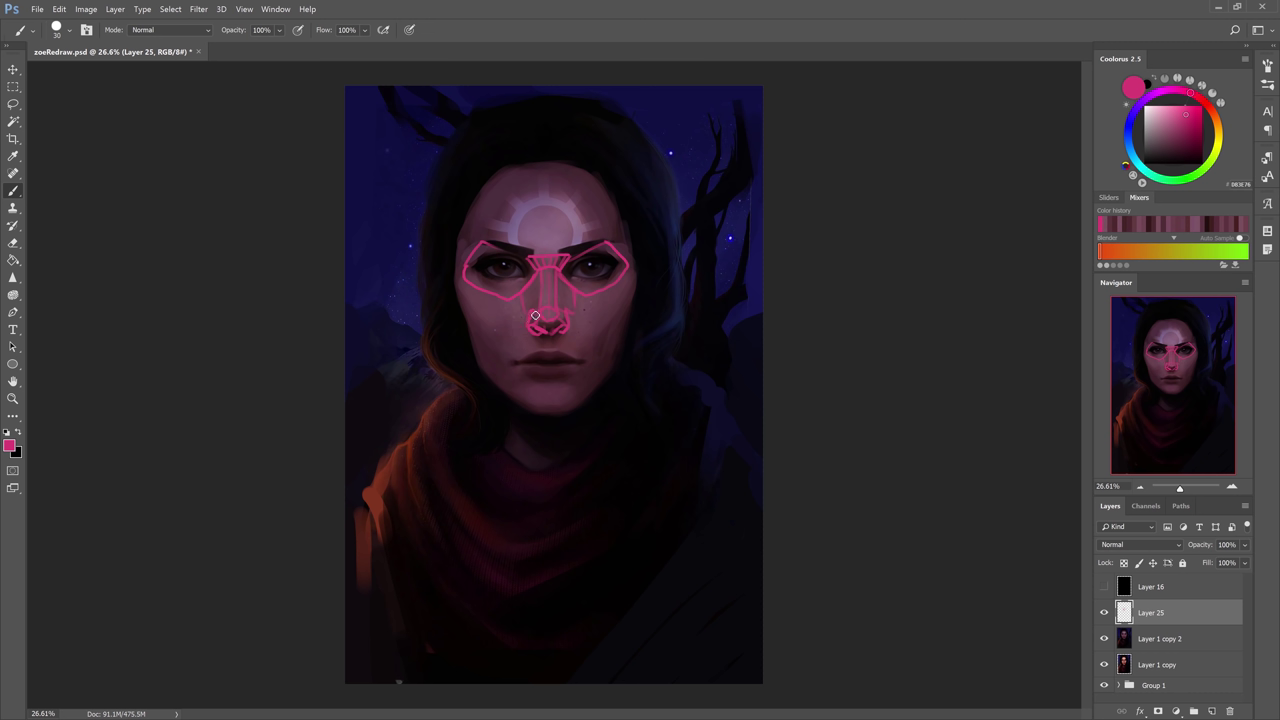
Draw the lower face planes in pink, from the nostril wings past the mouth and along both cheeks to the chin.
left_click_drag(535, 315, 498, 350)
left_click_drag(579, 322, 605, 352)
key("ctrl+z")
left_click_drag(530, 318, 508, 362)
left_click_drag(574, 321, 595, 363)
left_click_drag(457, 290, 529, 408)
mouse_move(635, 290)
left_mouse_down()
mouse_move(574, 414)
mouse_move(528, 378)
mouse_move(589, 376)
left_mouse_up()
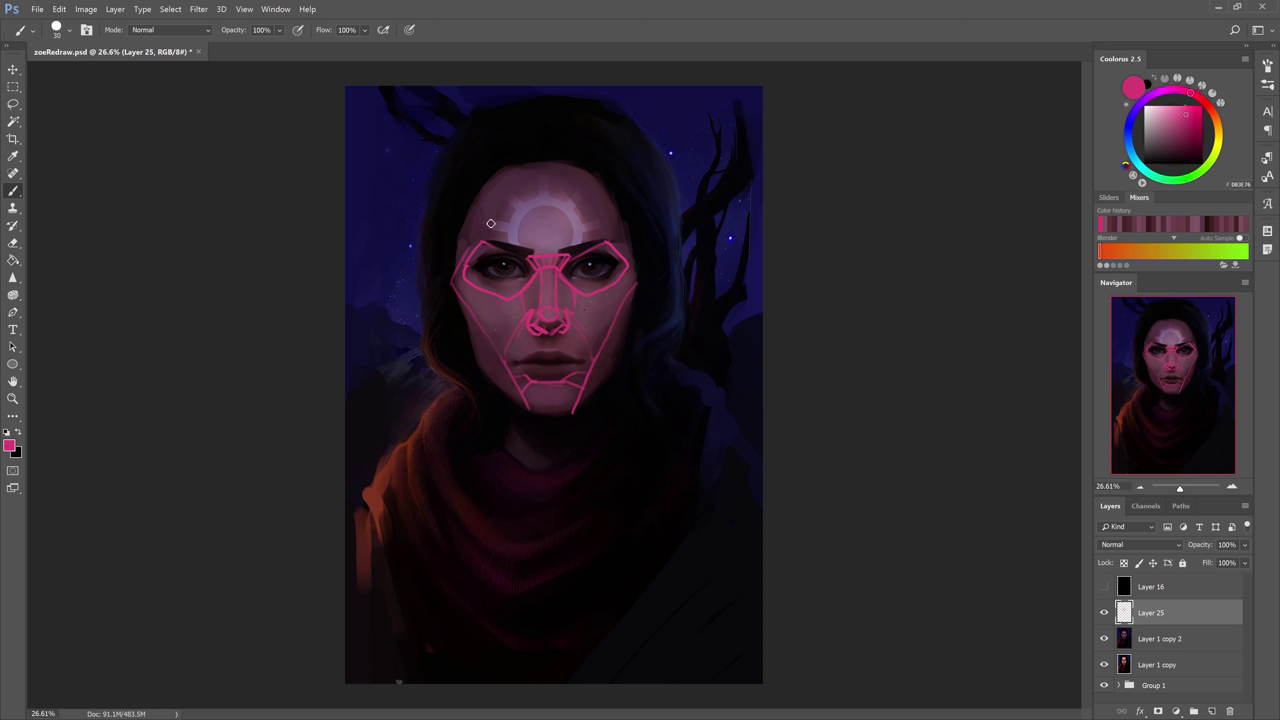
Outline the forehead sides in bright pink from the outer eyebrows up to the hairline, and mark the temple beside the eye.
left_click_drag(472, 242, 486, 184)
mouse_move(606, 246)
left_mouse_down()
mouse_move(611, 211)
mouse_move(596, 178)
left_mouse_up()
mouse_move(607, 240)
left_mouse_down()
mouse_move(634, 253)
mouse_move(640, 282)
left_mouse_up()
Fill the front plane of the forehead with light pink on a new layer using a 250 px brush.
left_click(1159, 107)
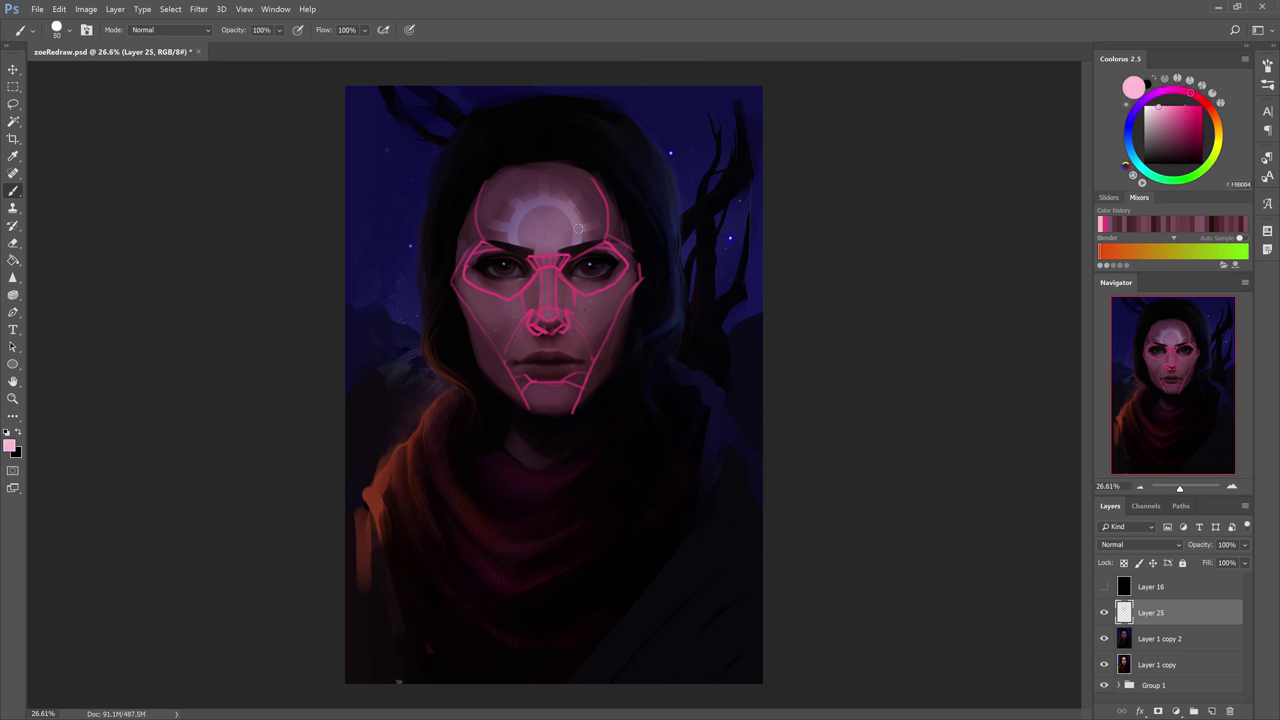
left_click(1211, 709)
key("bracketright")
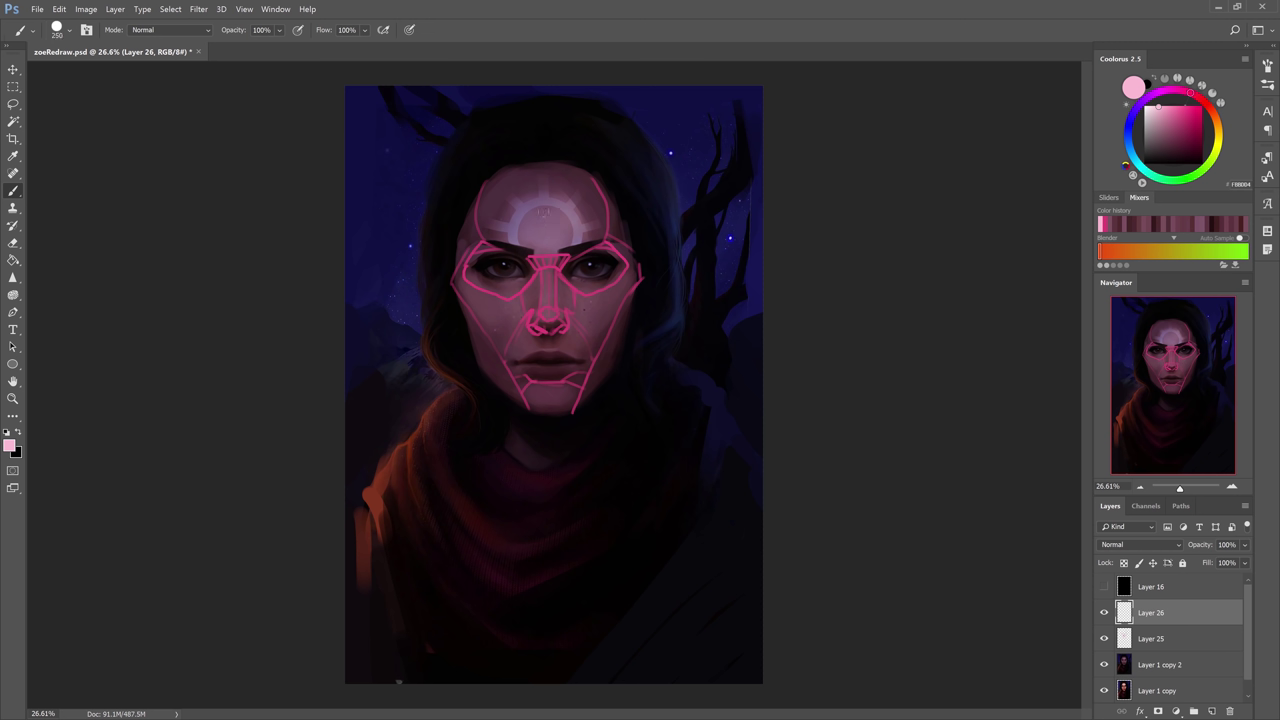
mouse_move(543, 215)
left_mouse_down()
mouse_move(545, 200)
mouse_move(510, 215)
mouse_move(592, 222)
mouse_move(494, 220)
left_mouse_up()
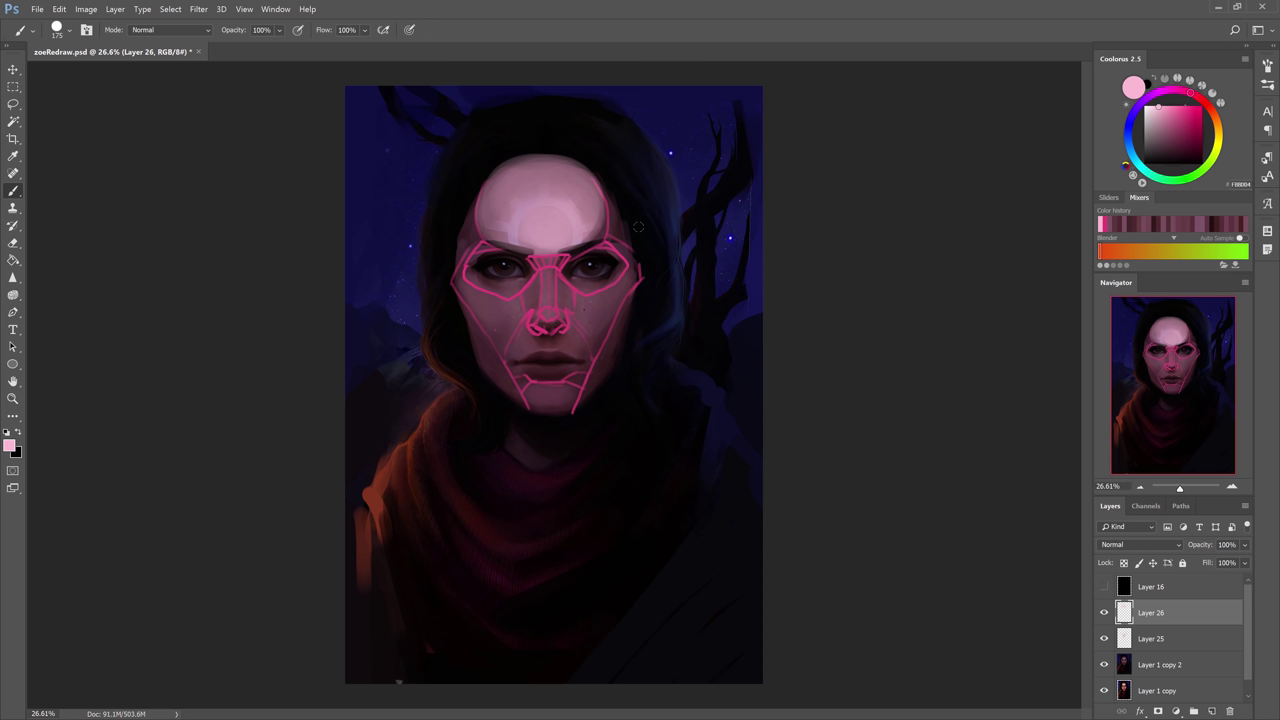
Mark slanted light pink lines along both sides of the forehead with a 50 px brush, and brighten its centre with a 500 px brush.
key("bracketleft")
key("bracketleft")
key("bracketleft")
key("bracketleft")
key("bracketleft")
key("bracketleft")
key("bracketleft")
mouse_move(522, 248)
left_mouse_down()
mouse_move(503, 182)
mouse_move(480, 179)
left_mouse_up()
left_click_drag(572, 250, 590, 182)
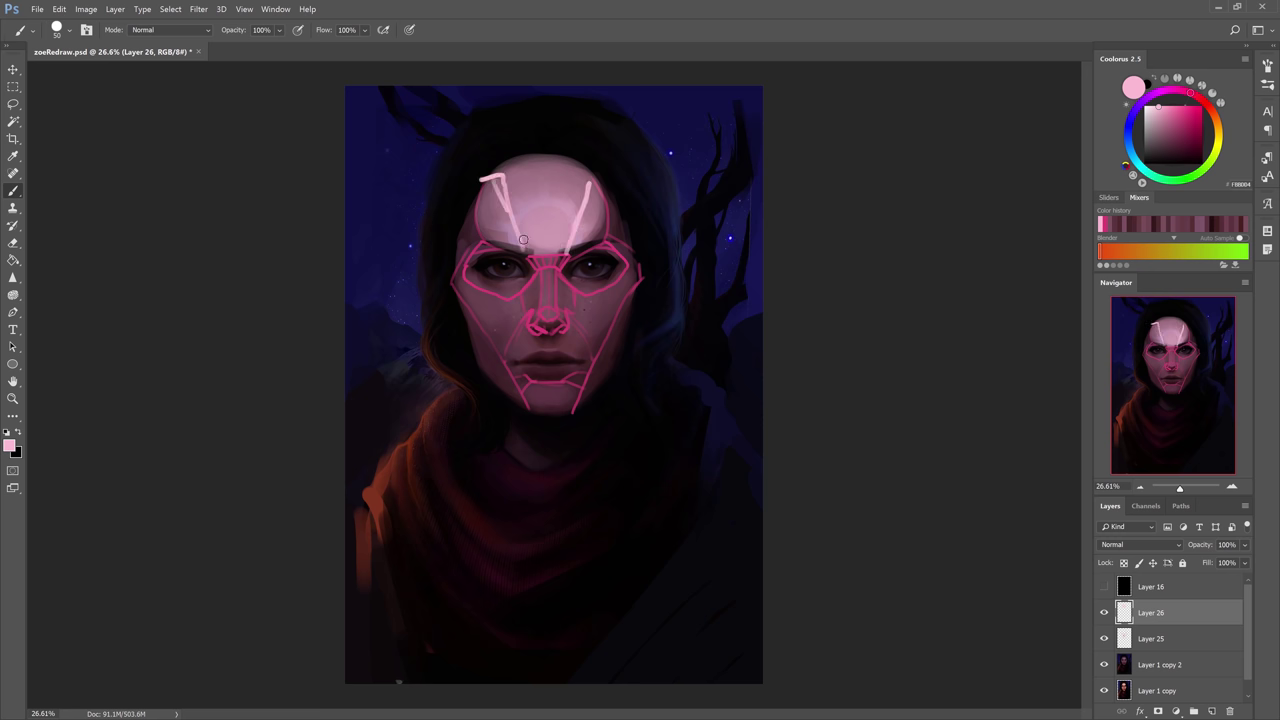
left_click_drag(542, 182, 542, 175)
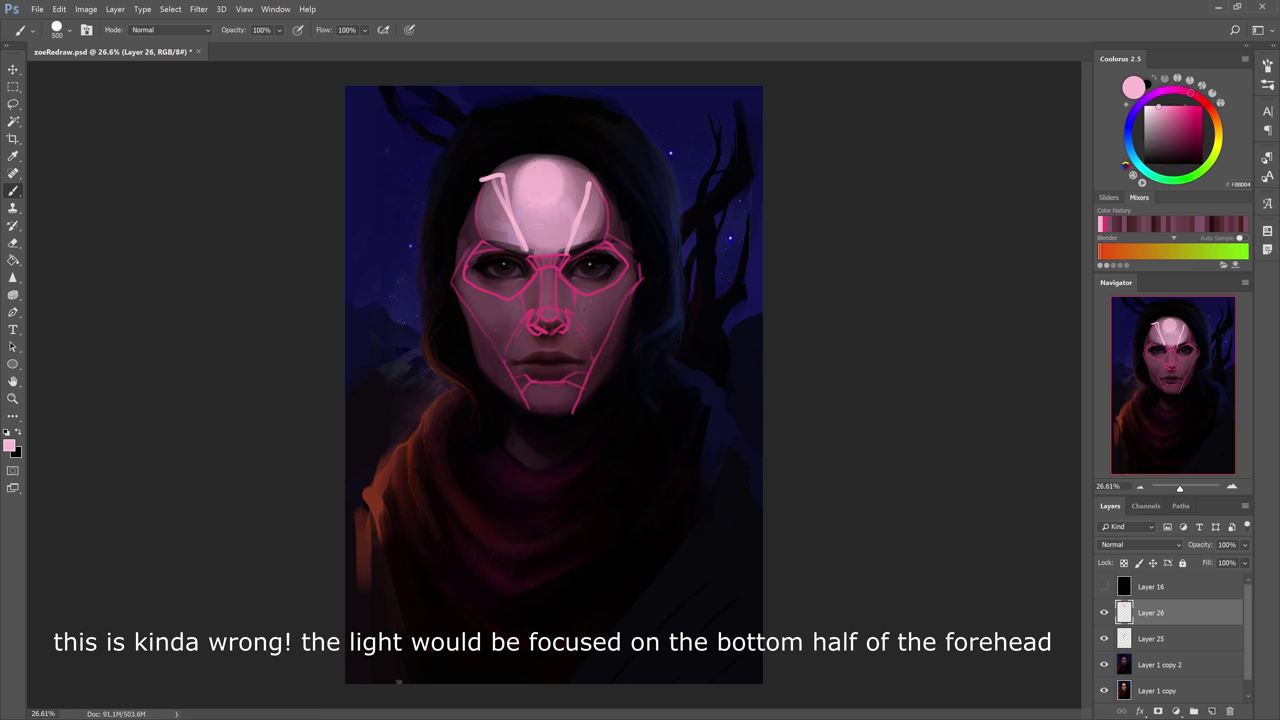
Shade both sides of the forehead above the brows with a sampled dark mauve and a 200 px brush.
left_click(597, 234, "alt")
key("bracketleft")
key("bracketleft")
key("bracketleft")
key("bracketleft")
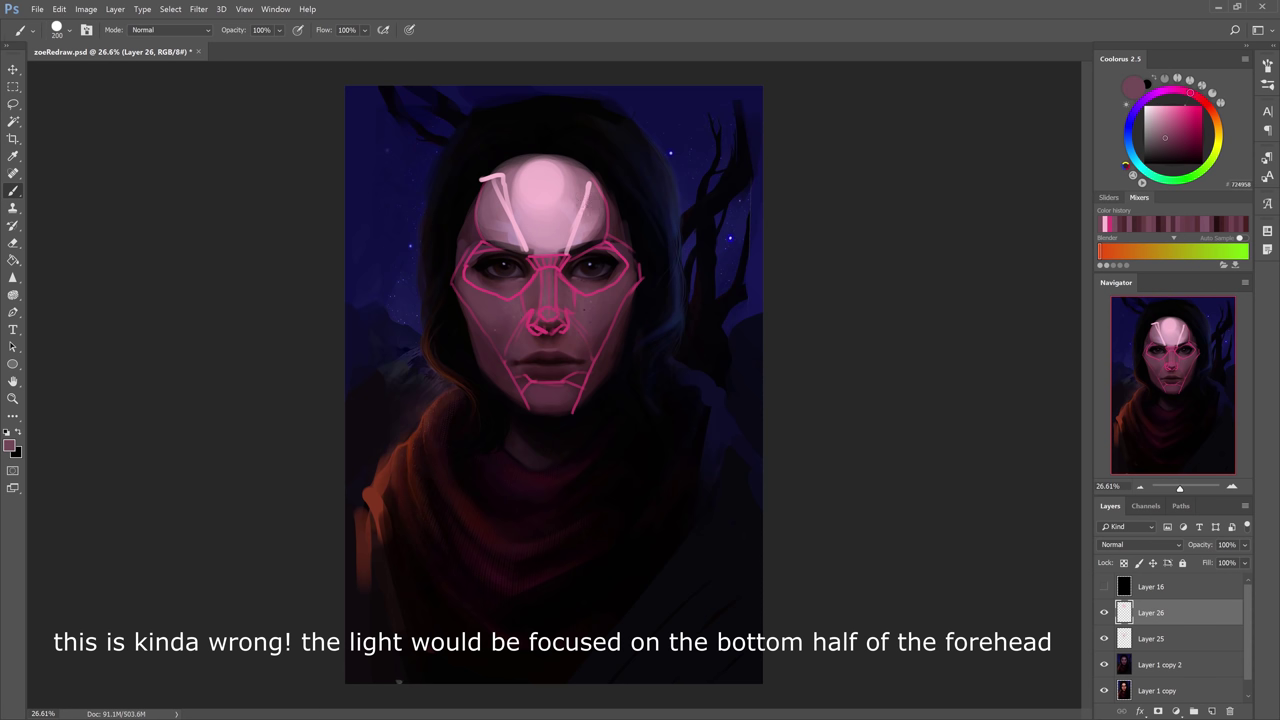
left_click_drag(590, 208, 582, 242)
left_click_drag(498, 202, 514, 240)
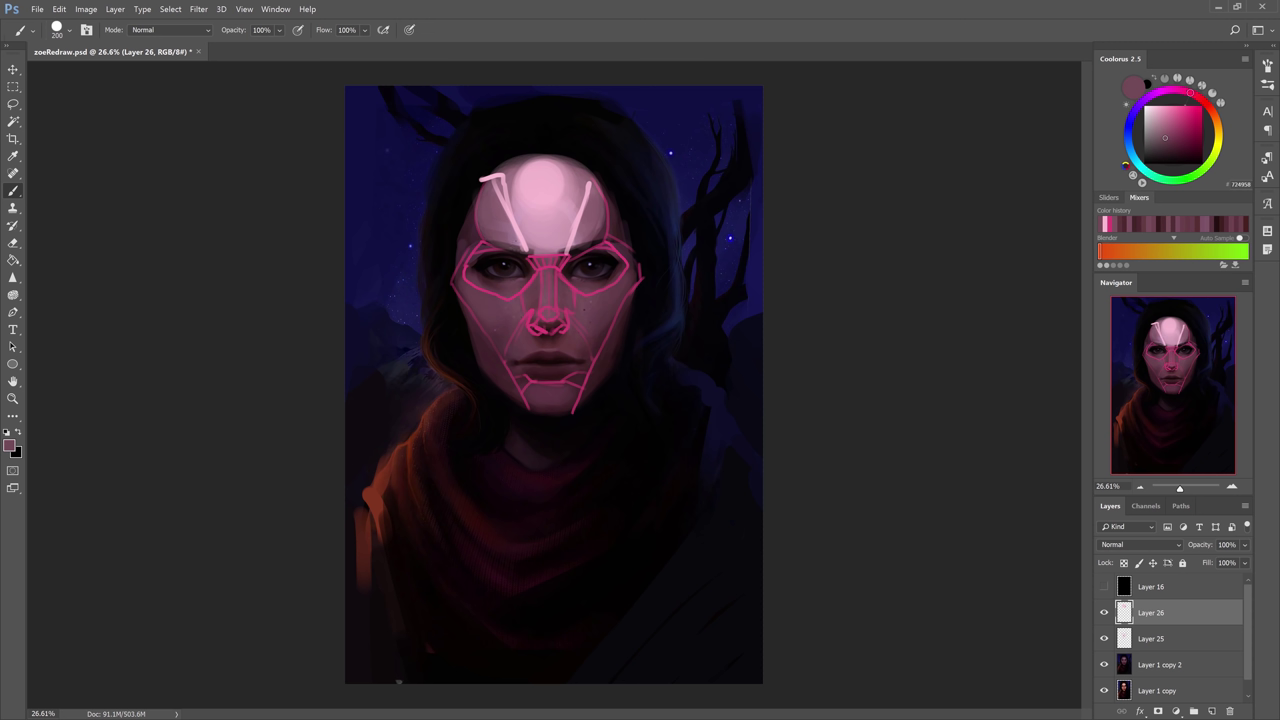
Lighten the cheek plane on the scarf's orange-lit side with sampled forehead pink, and undo the bright stroke beside the nose.
left_click(549, 177, "alt")
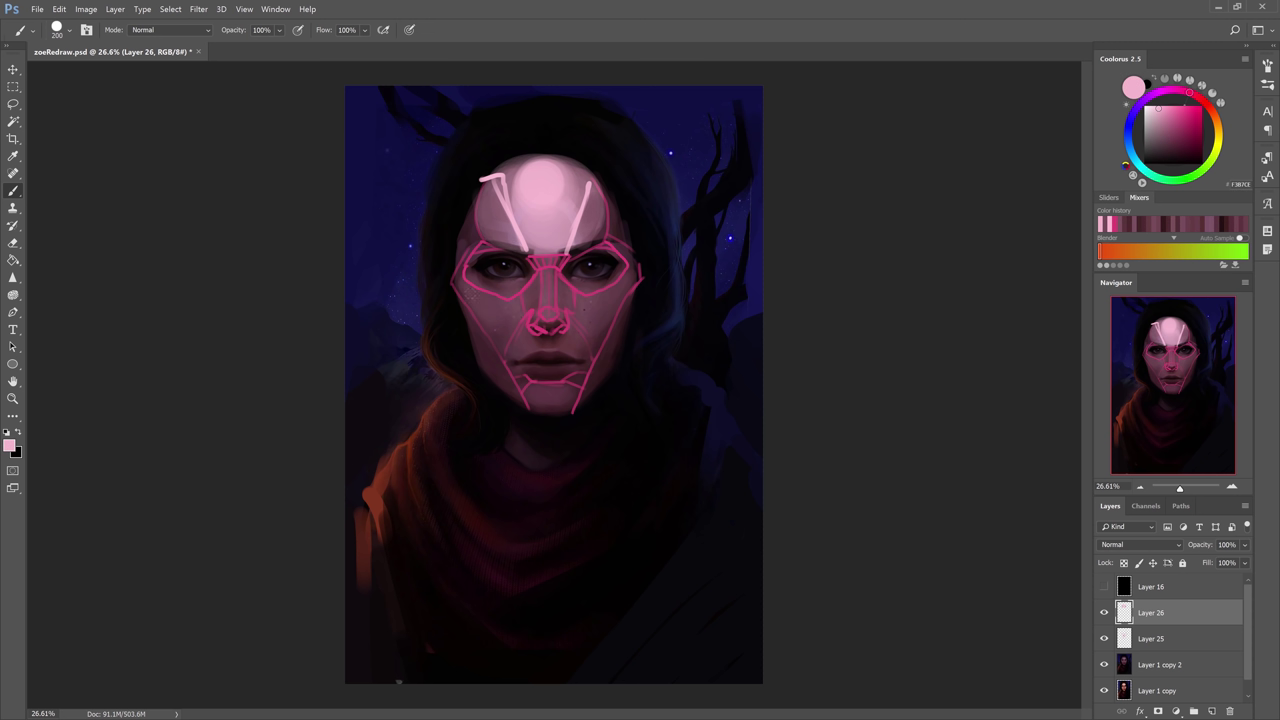
mouse_move(466, 285)
left_mouse_down()
mouse_move(492, 308)
mouse_move(490, 330)
mouse_move(500, 305)
mouse_move(508, 340)
mouse_move(488, 330)
mouse_move(502, 345)
mouse_move(509, 316)
mouse_move(500, 342)
left_mouse_up()
key("[")
key("[")
key("[")
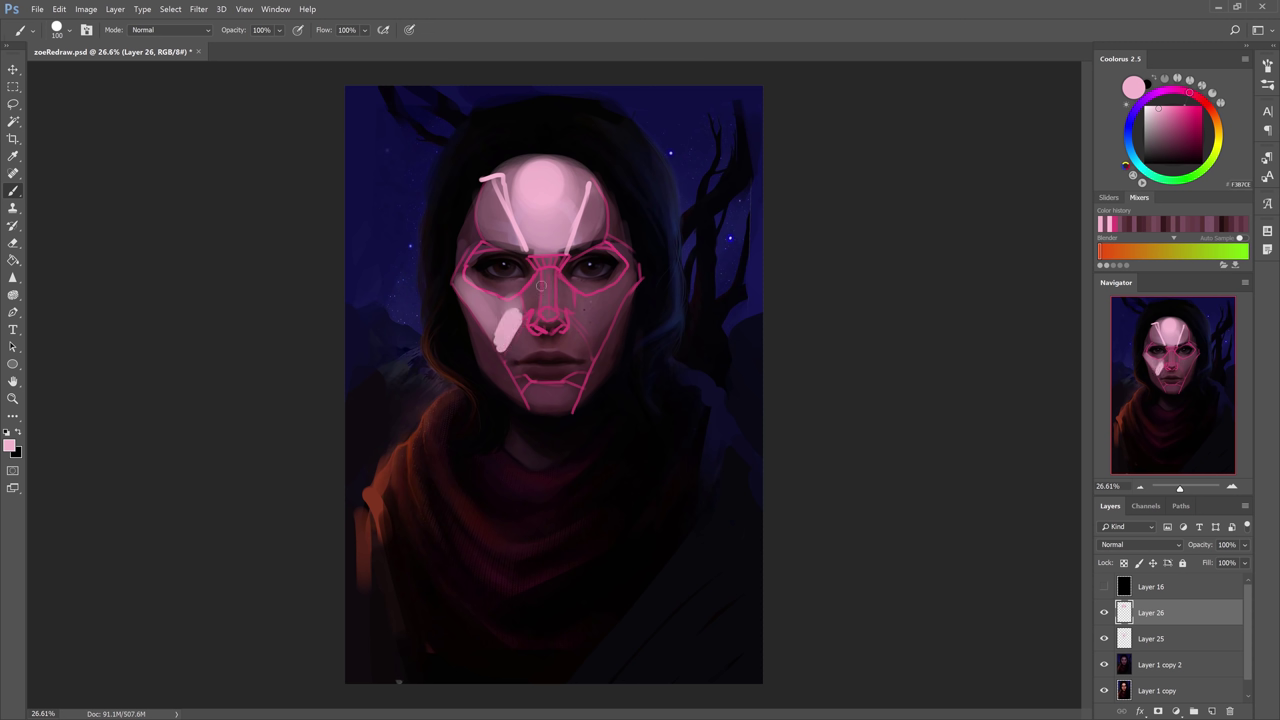
key("ctrl+z")
left_click(507, 341, "alt")
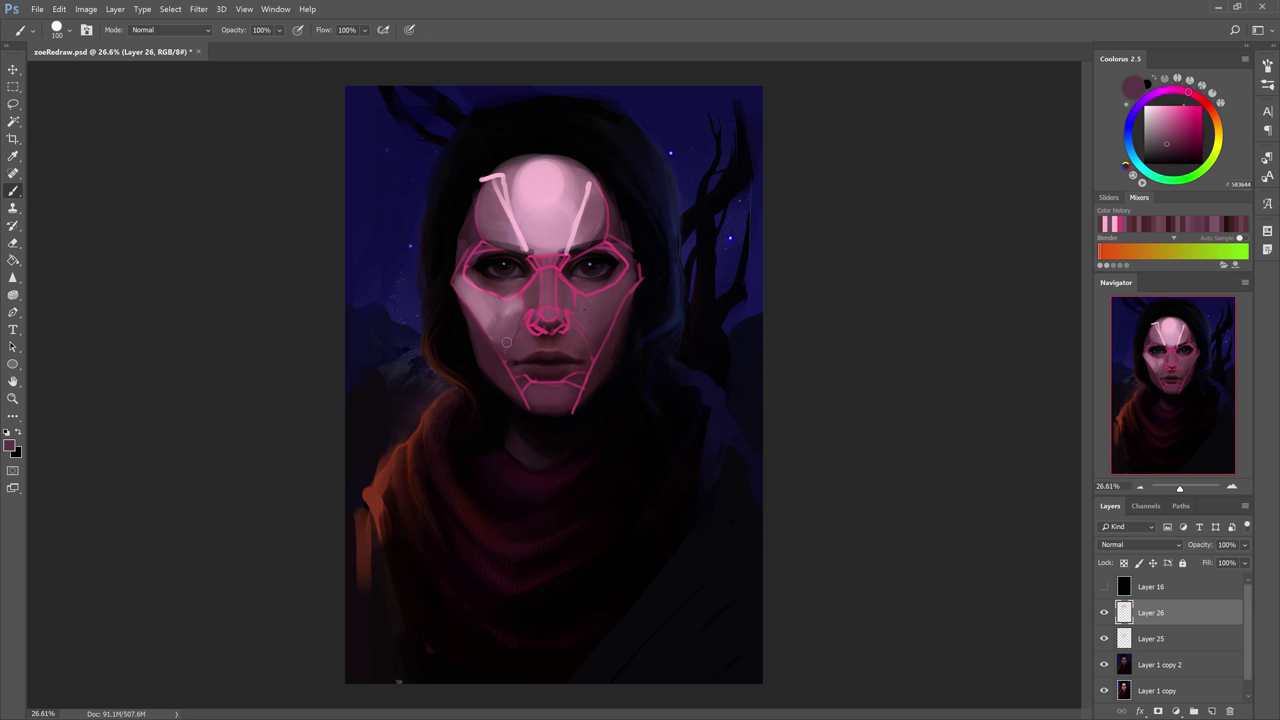
Paint light pink planes on the opposite cheek, nose bridge, chin and upper lip area with a 150 px brush.
left_click(505, 314, "alt")
key("]")
key("]")
mouse_move(627, 280)
left_mouse_down()
mouse_move(594, 318)
mouse_move(547, 280)
mouse_move(548, 300)
left_mouse_up()
left_click(550, 176, "alt")
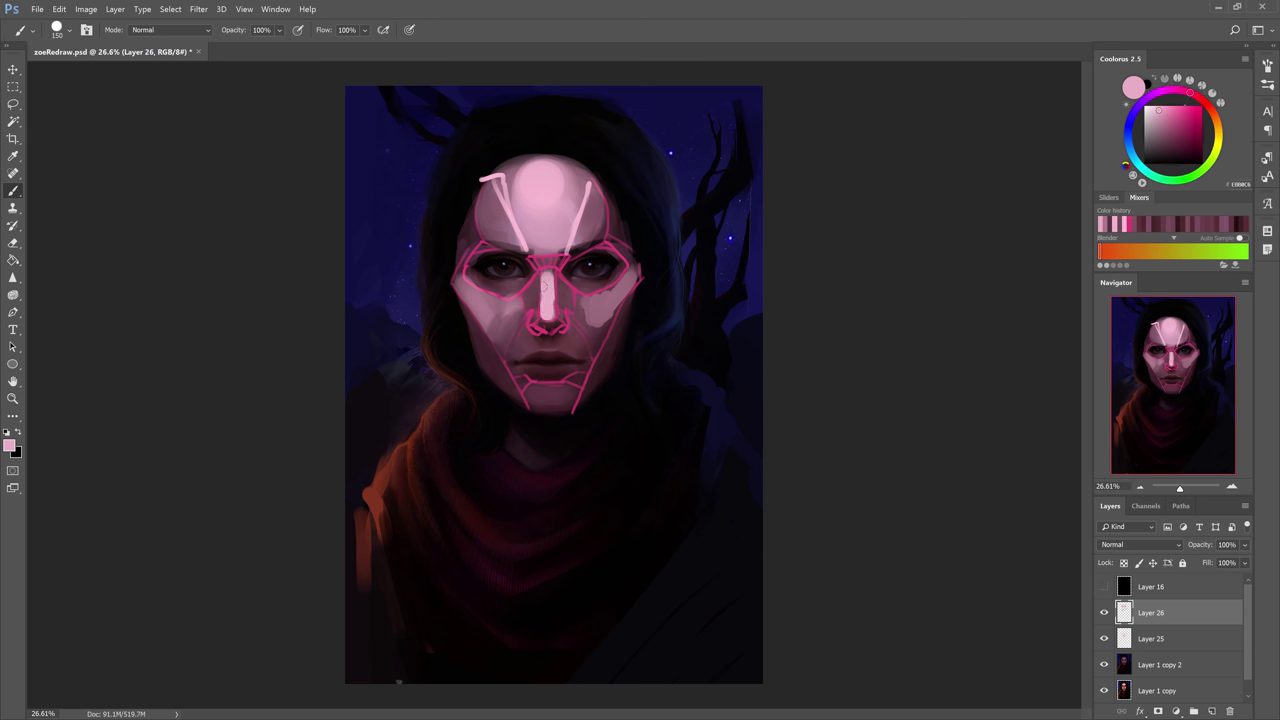
mouse_move(536, 392)
left_mouse_down()
mouse_move(562, 390)
mouse_move(540, 398)
mouse_move(564, 404)
left_mouse_up()
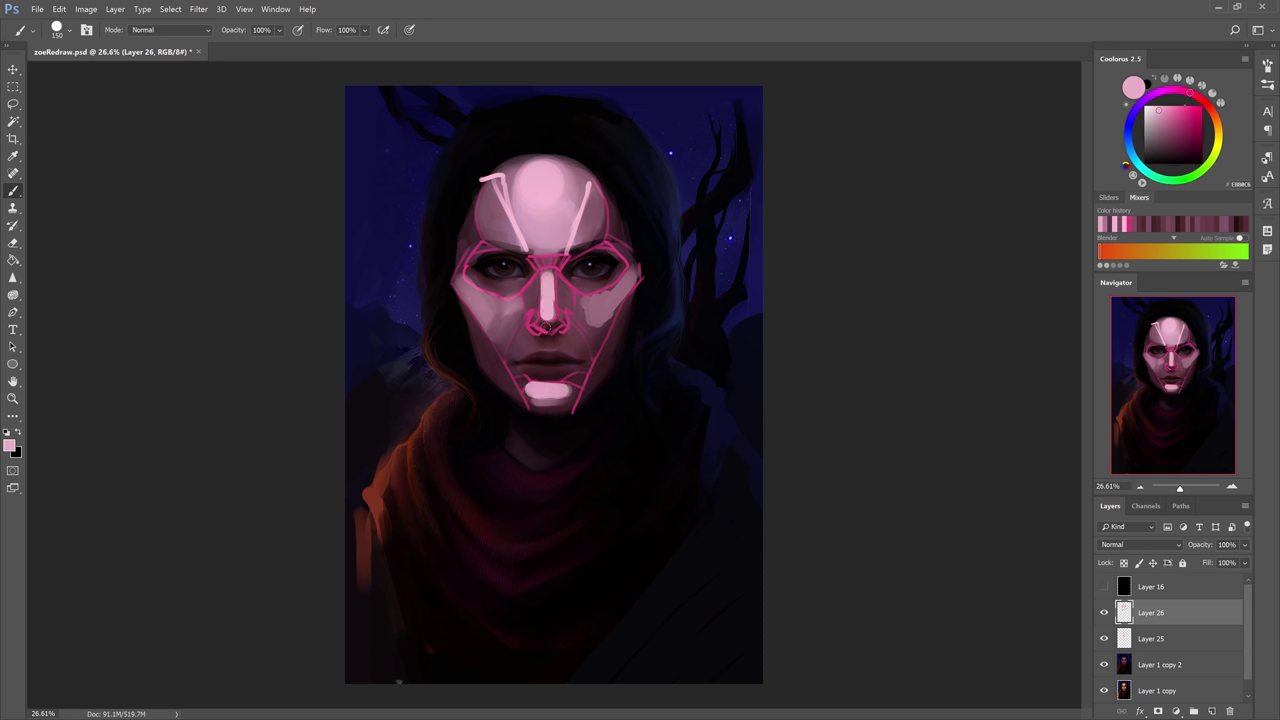
left_click_drag(531, 344, 570, 342)
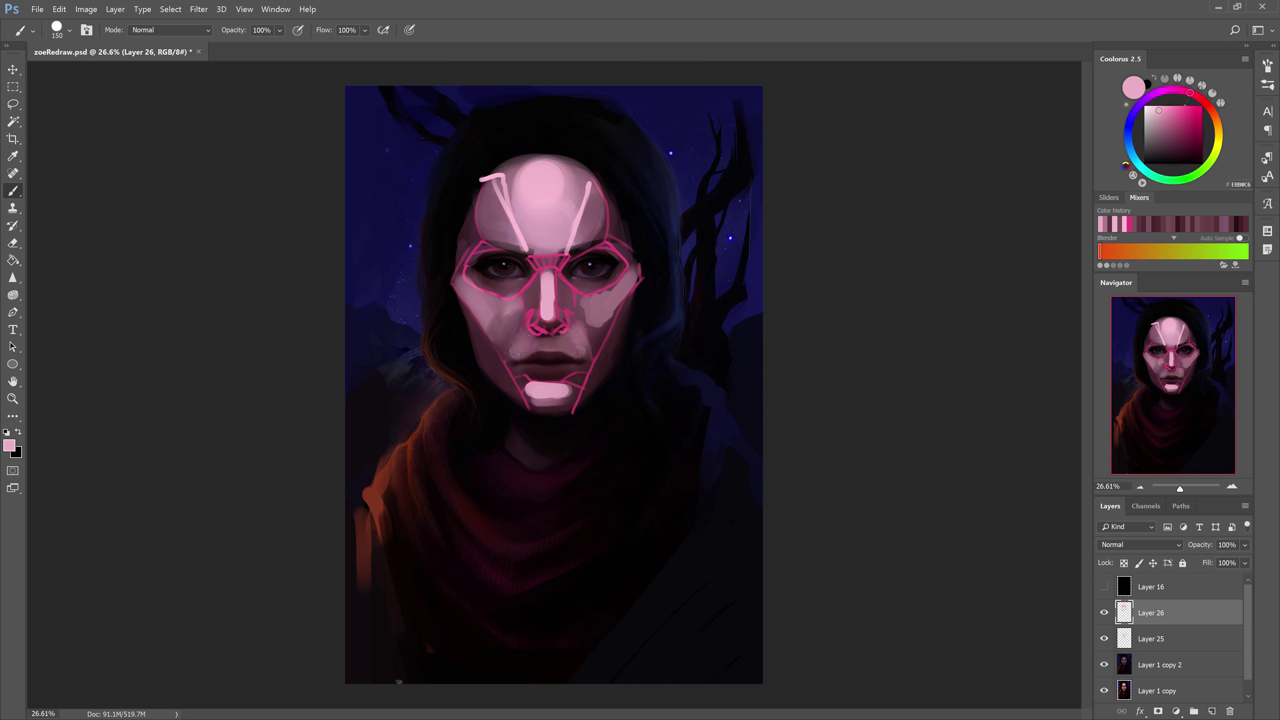
Even out the cheek plane on the tree side with a mauve sampled beside the upper lip and a 125 px brush.
left_click(525, 345, "alt")
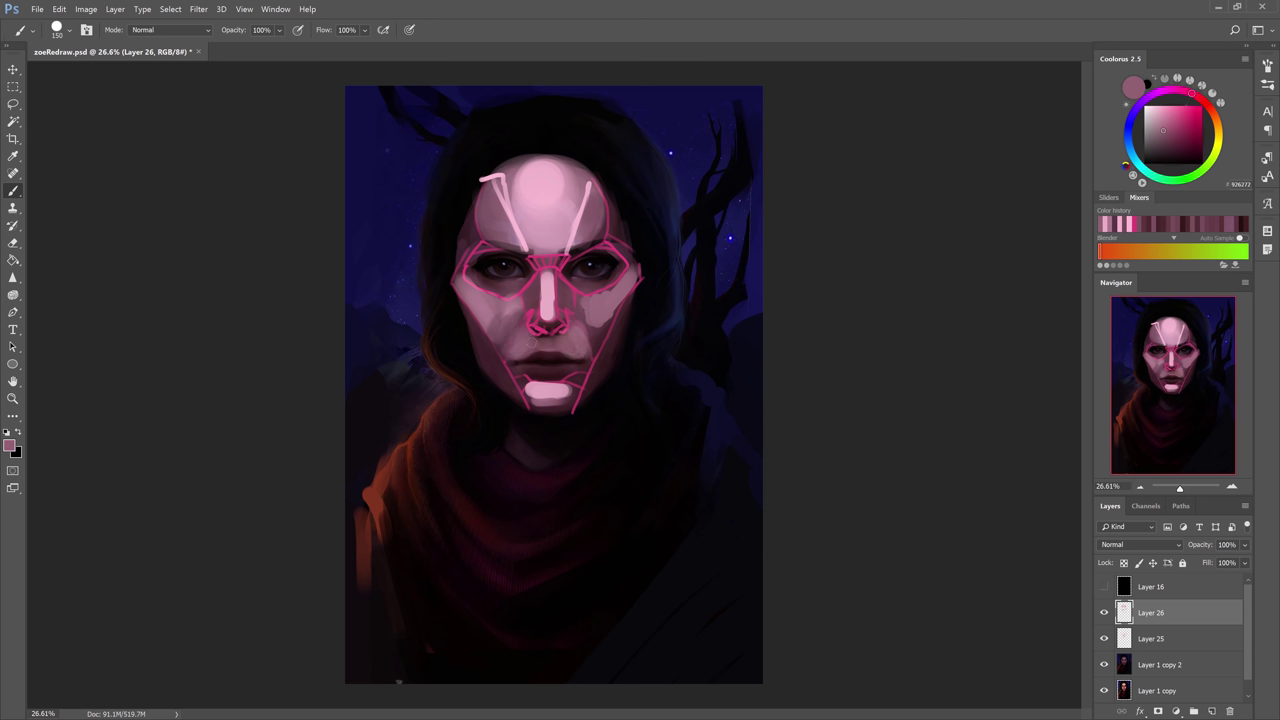
key("bracketleft")
key("bracketright")
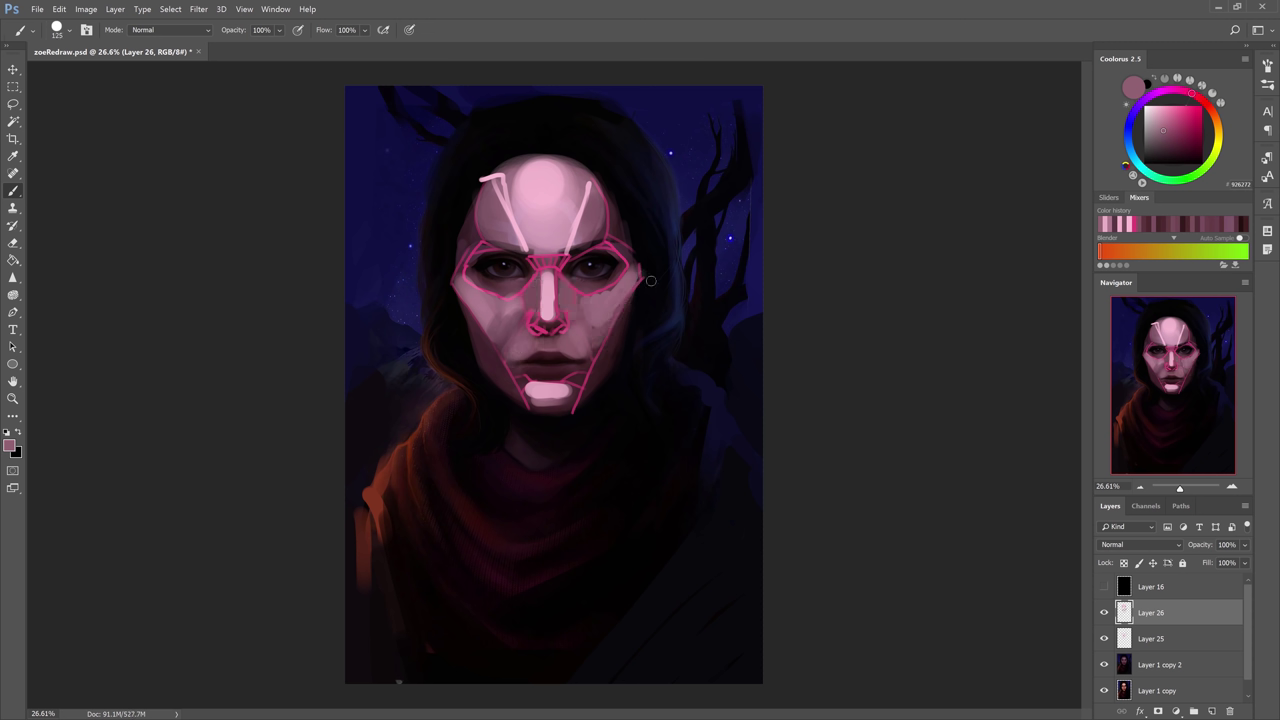
Block in the shadows of both eye sockets with near-black using a large brush.
left_click(607, 264, "alt")
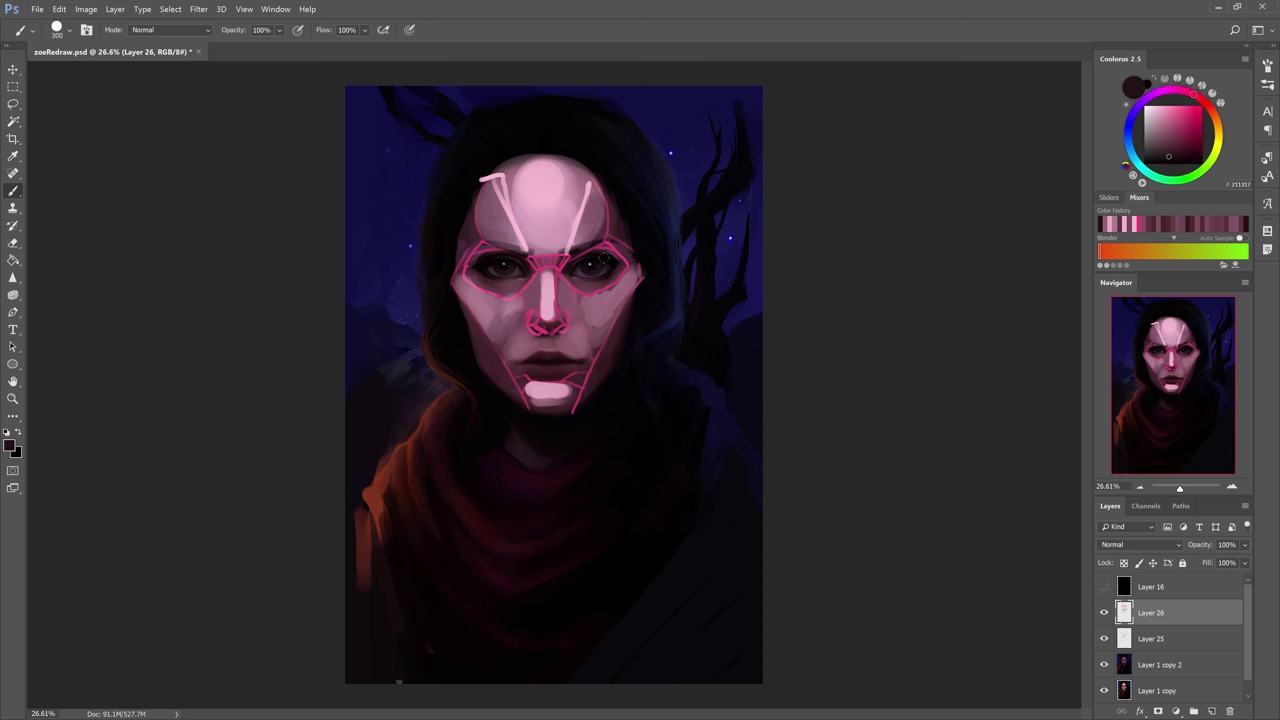
left_click(612, 265, "alt")
key("bracketleft")
mouse_move(575, 256)
left_mouse_down()
mouse_move(605, 280)
mouse_move(618, 262)
left_mouse_up()
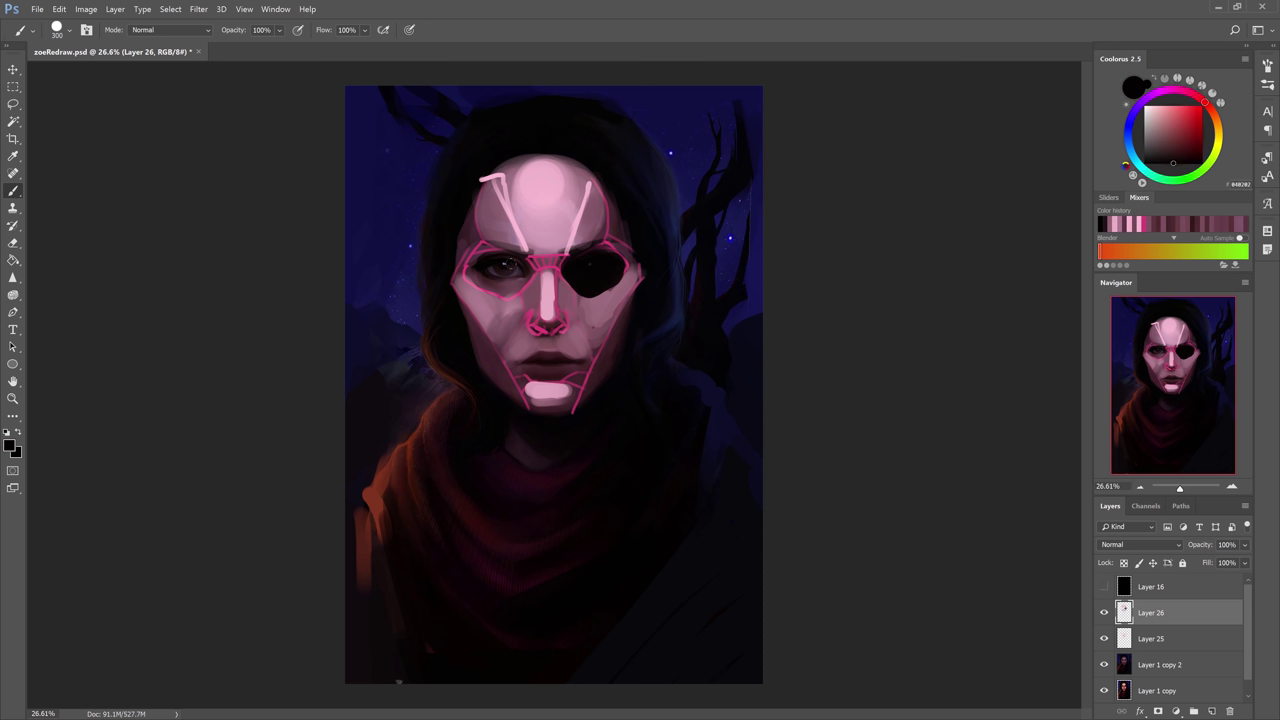
mouse_move(508, 262)
left_mouse_down()
mouse_move(488, 290)
mouse_move(460, 256)
left_mouse_up()
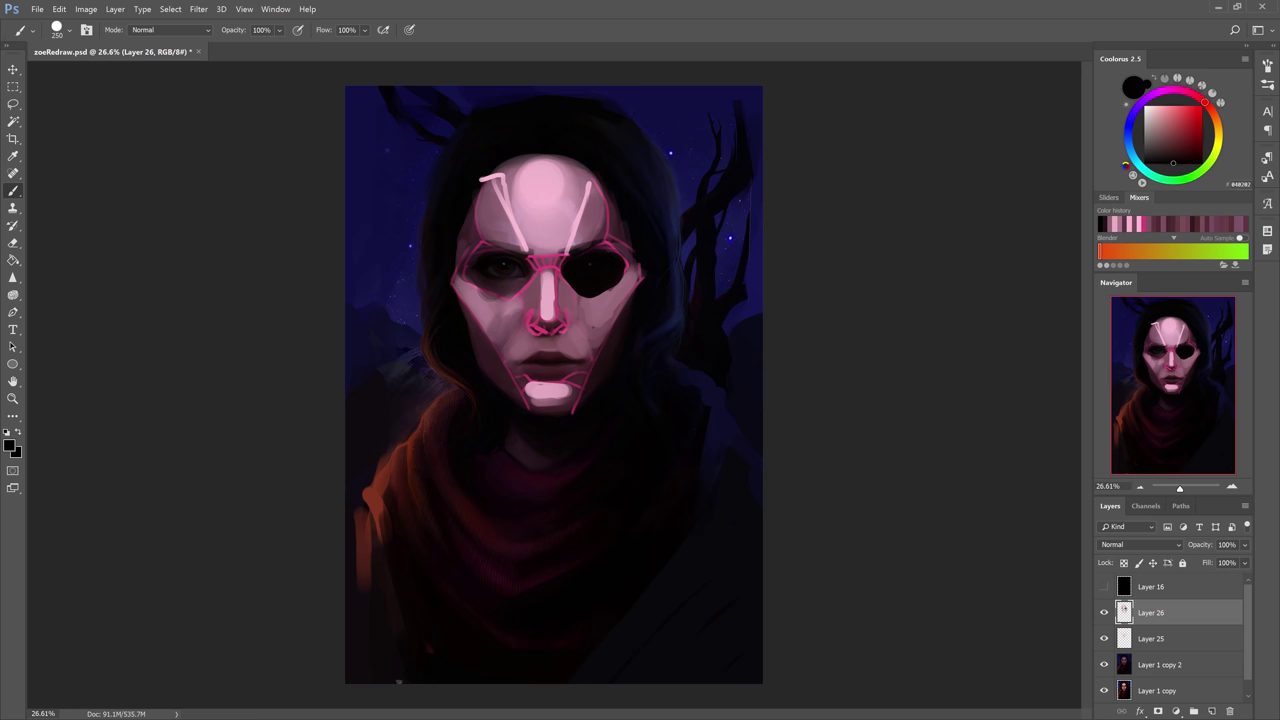
Shade the underside of the nose, the lips and the hollow above the chin in near-black with a 100 px brush.
key("bracketleft")
key("bracketleft")
key("bracketleft")
key("bracketleft")
key("bracketleft")
key("bracketleft")
mouse_move(524, 362)
left_mouse_down()
mouse_move(576, 358)
mouse_move(558, 330)
mouse_move(549, 342)
left_mouse_up()
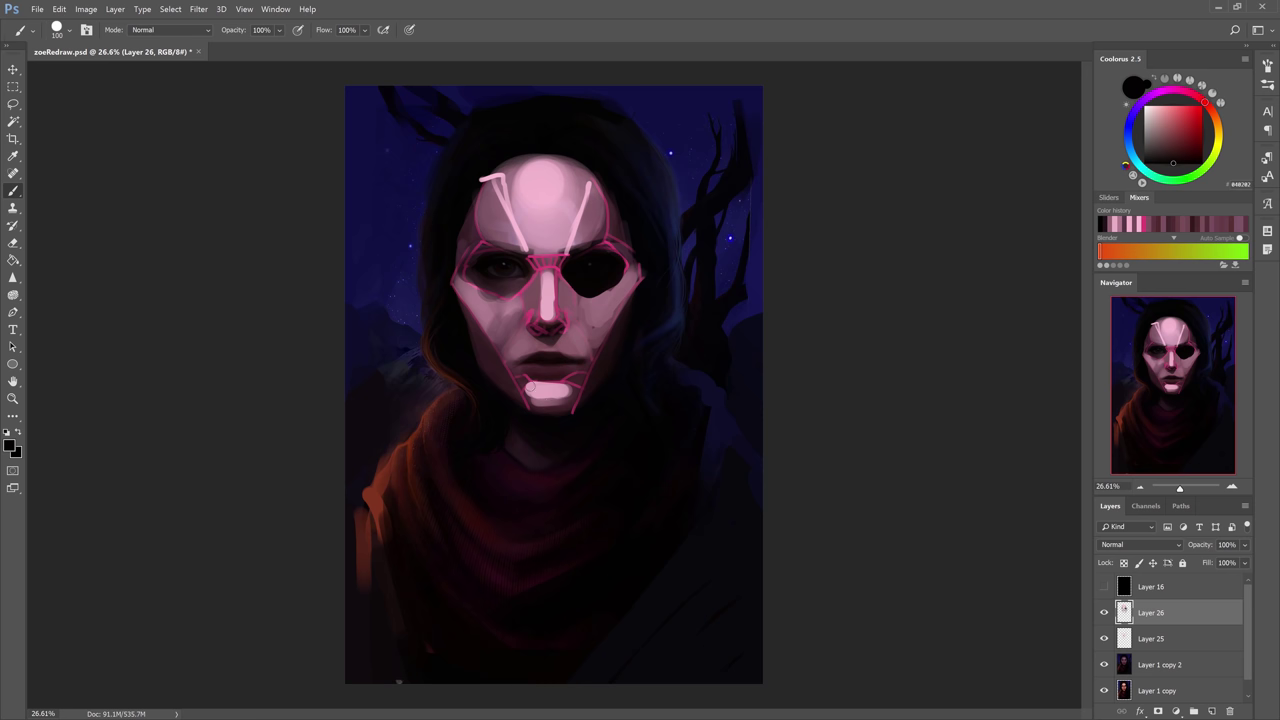
mouse_move(530, 386)
left_mouse_down()
mouse_move(568, 383)
mouse_move(562, 409)
left_mouse_up()
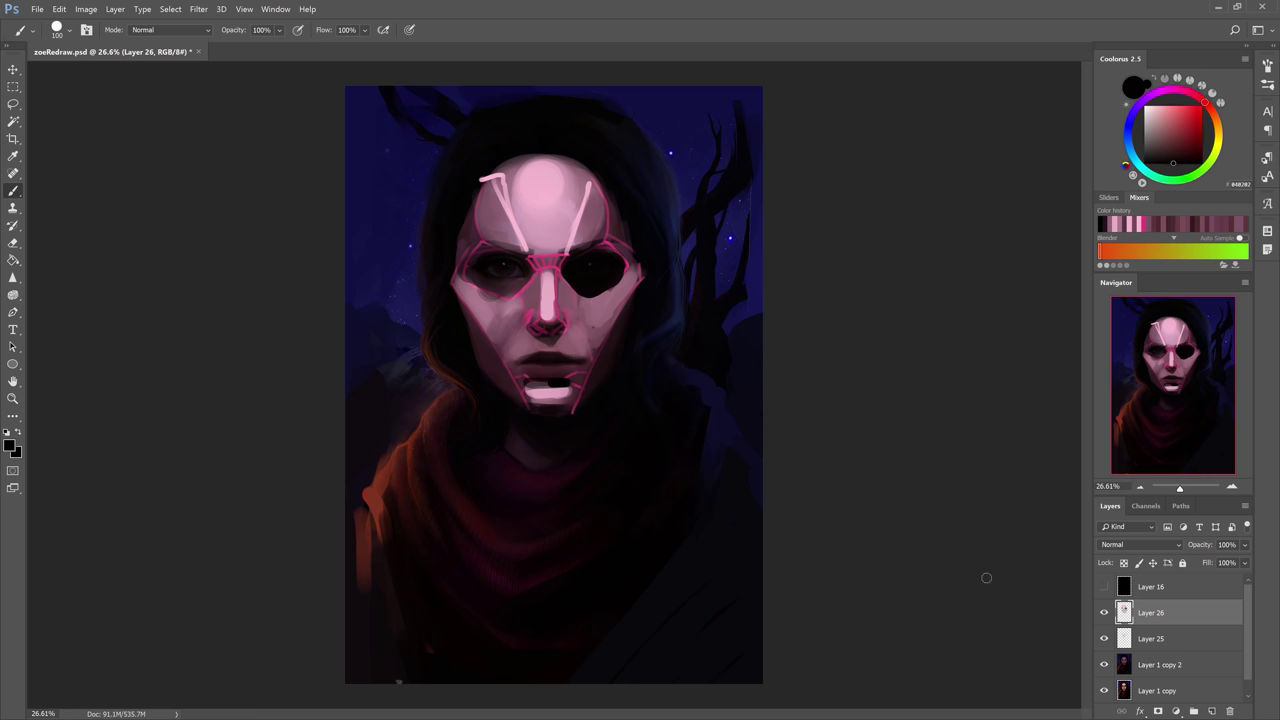
Hide the face plane layers Layer 26 and Layer 25, and make Layer 1 copy 2 the active layer.
left_click(1104, 612)
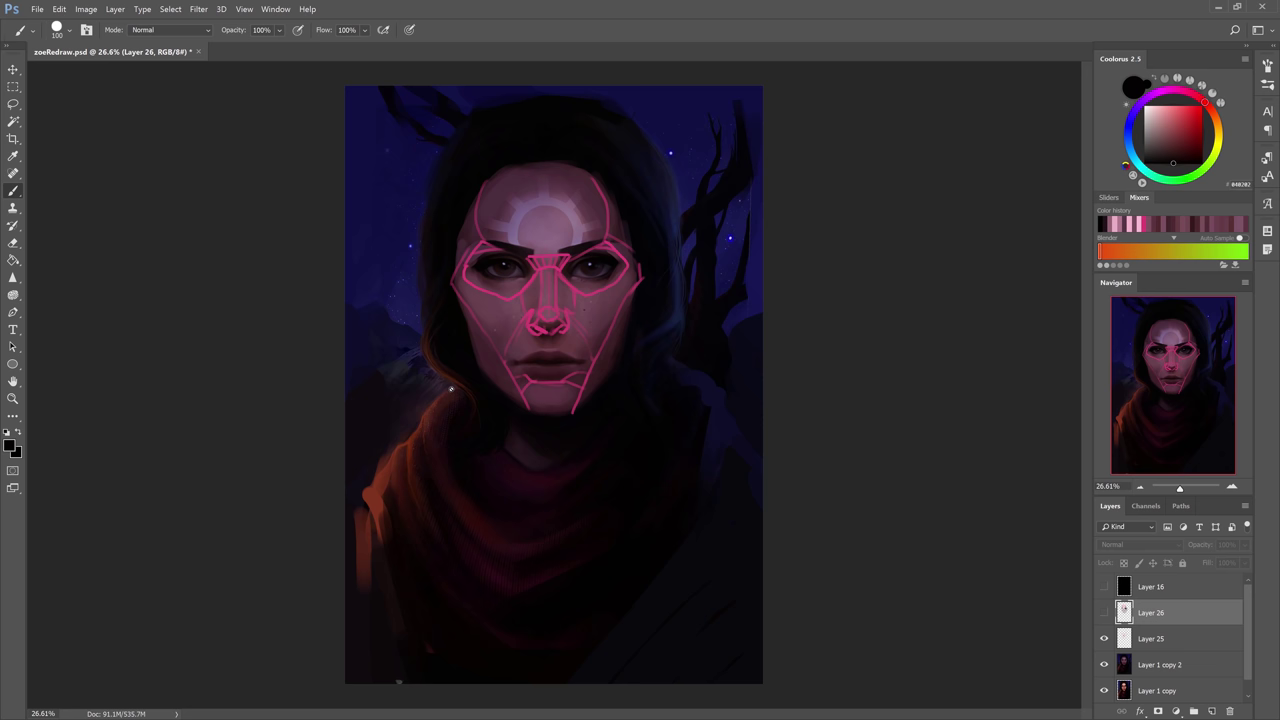
left_click(1104, 638)
left_click(1130, 662)
left_click(1104, 638)
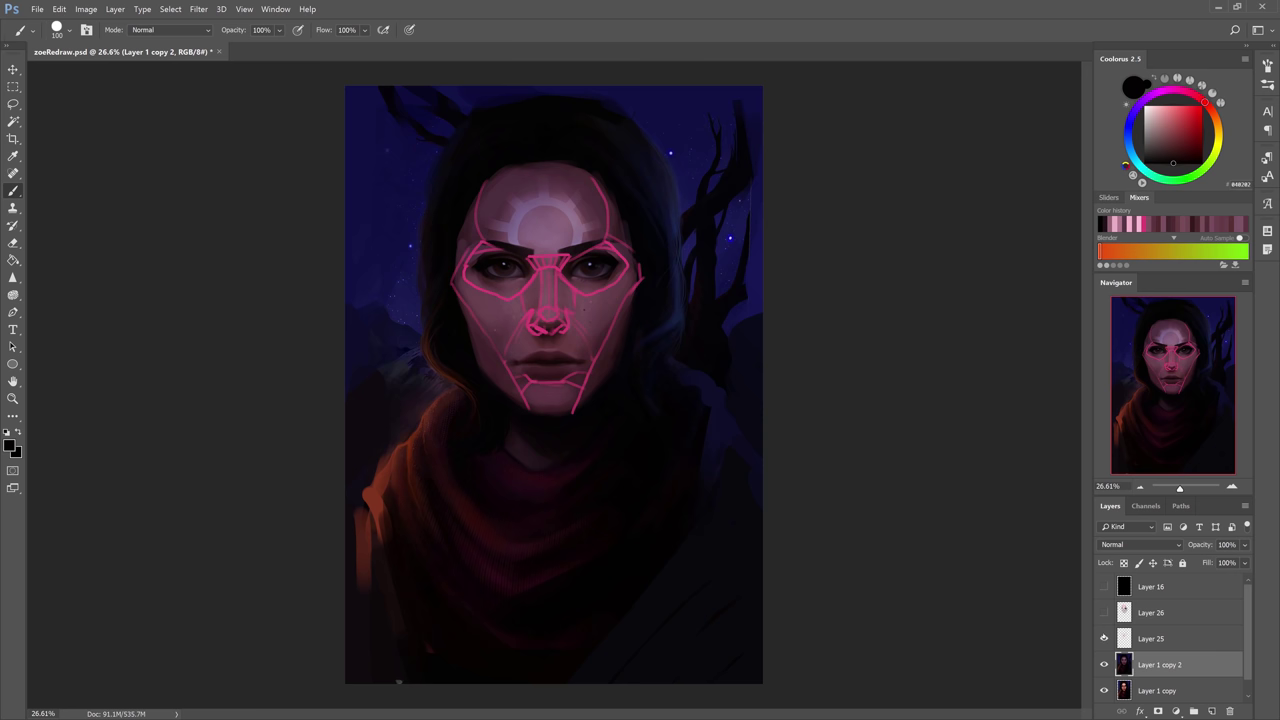
left_click(1104, 638)
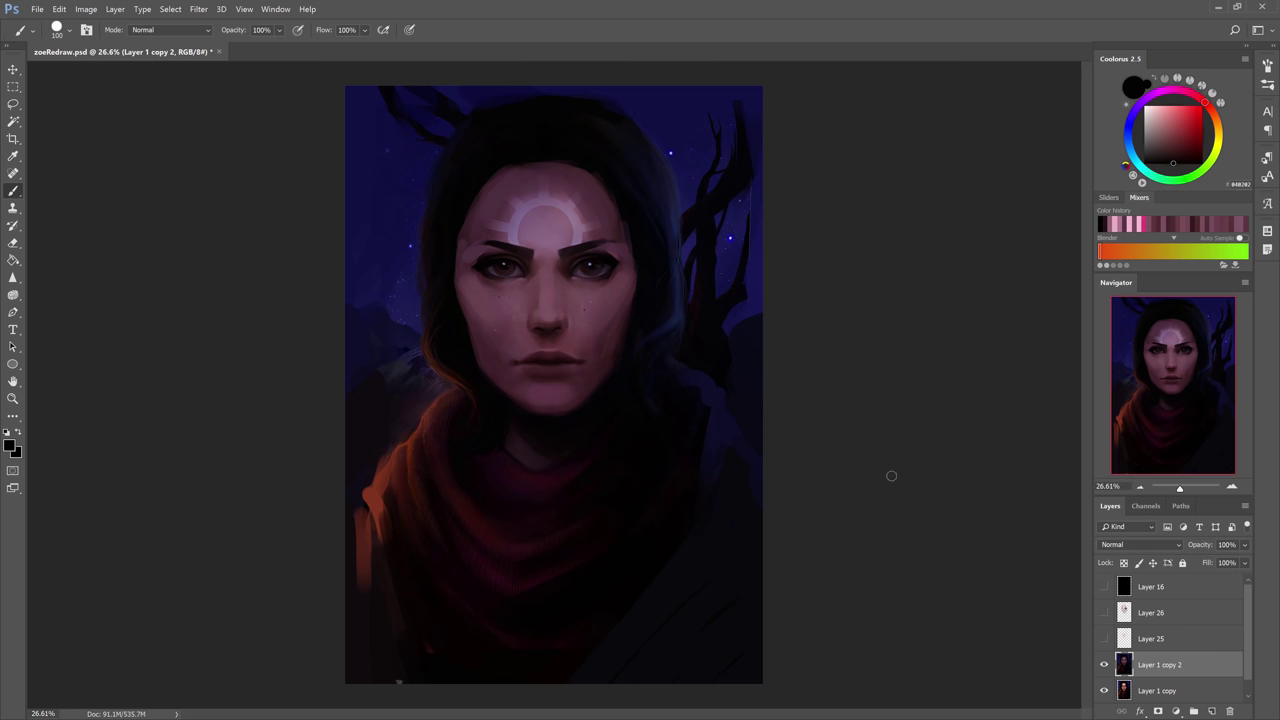
Repaint the tip of the nose with slightly lighter pinks and sampled skin tones using a 40 to 50 px brush.
left_click(545, 322, "alt")
left_click(546, 321, "alt")
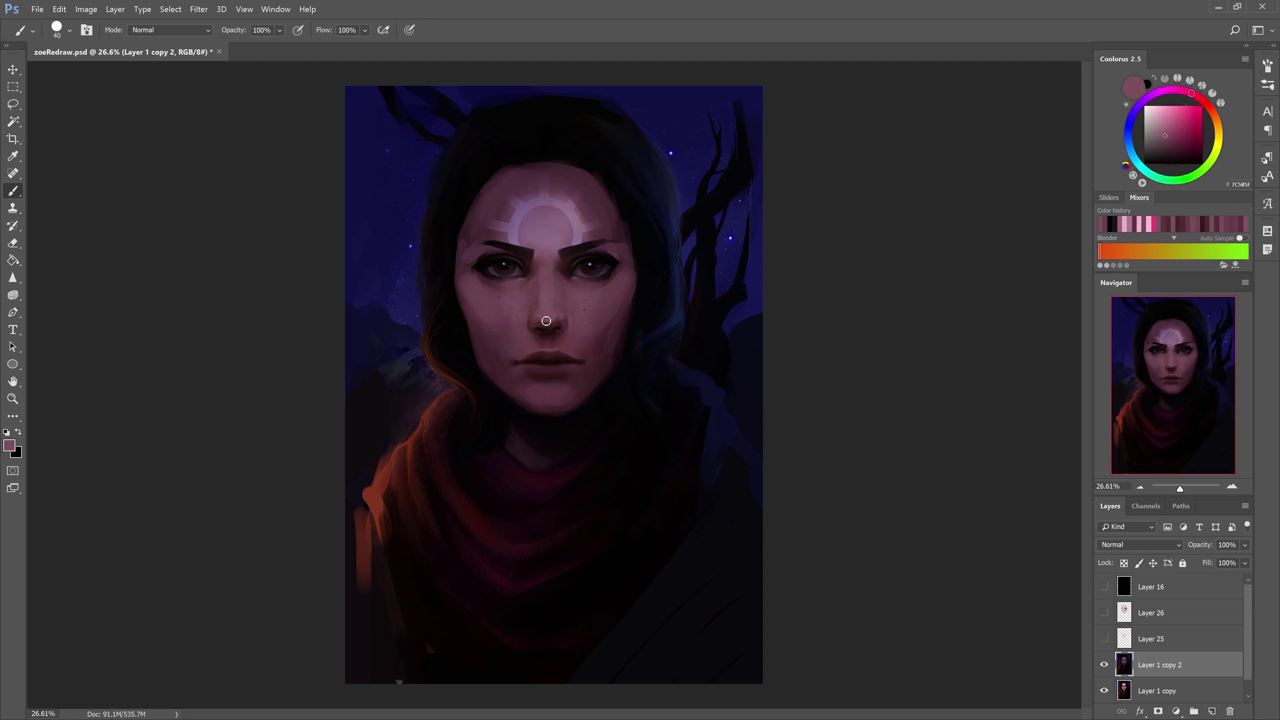
left_click(1165, 133)
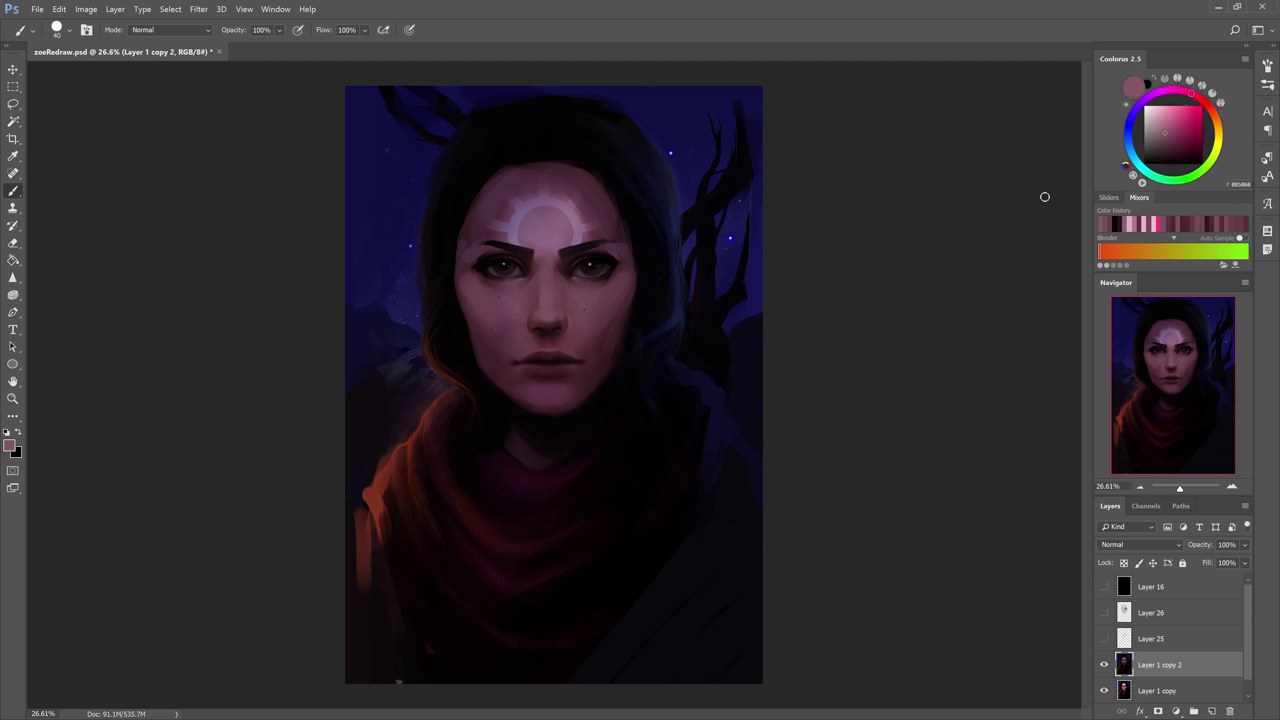
left_click(1163, 130)
key("bracketright")
key("bracketright")
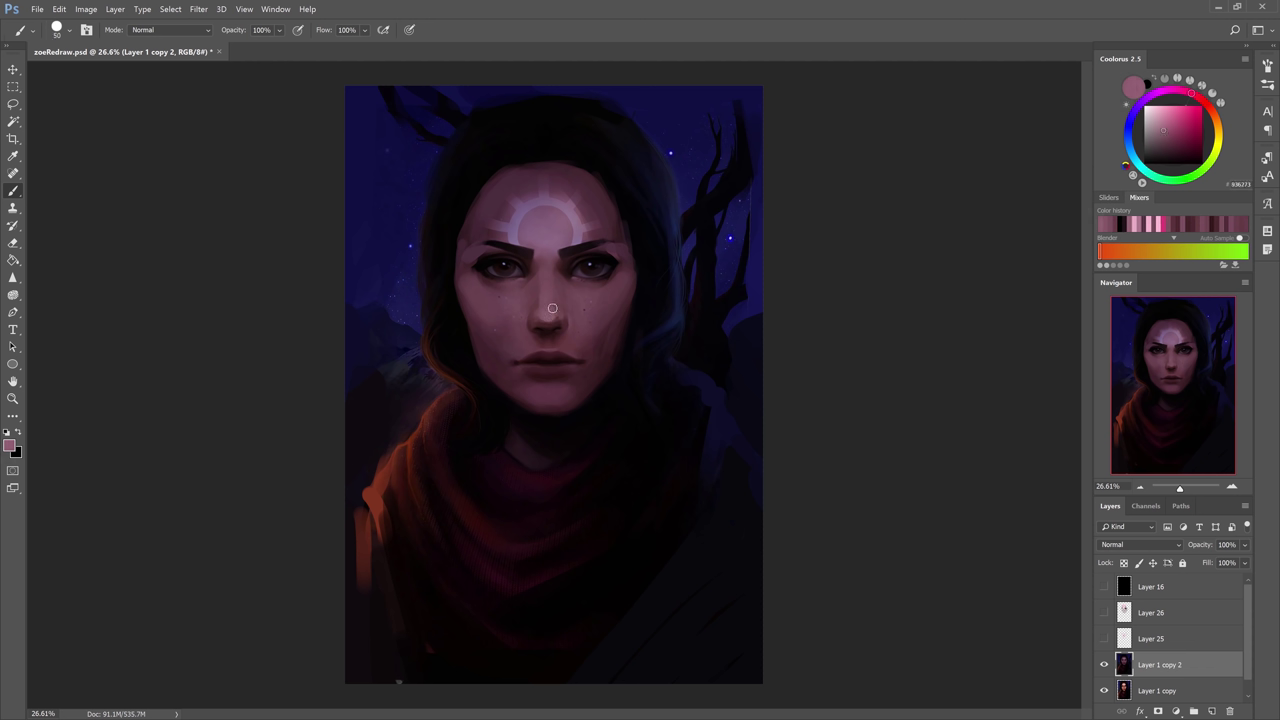
left_click(554, 320, "alt")
left_click(549, 326)
left_click(551, 325, "alt")
left_click(547, 320, "alt")
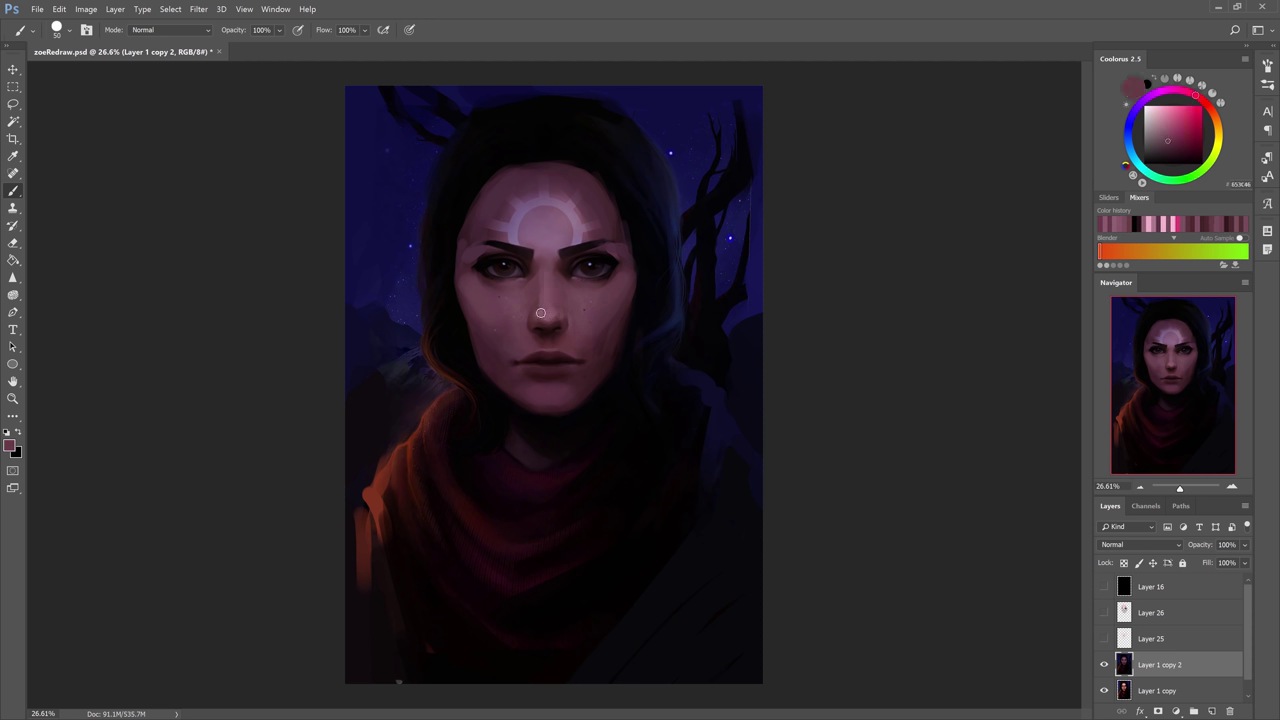
left_click(544, 316, "alt")
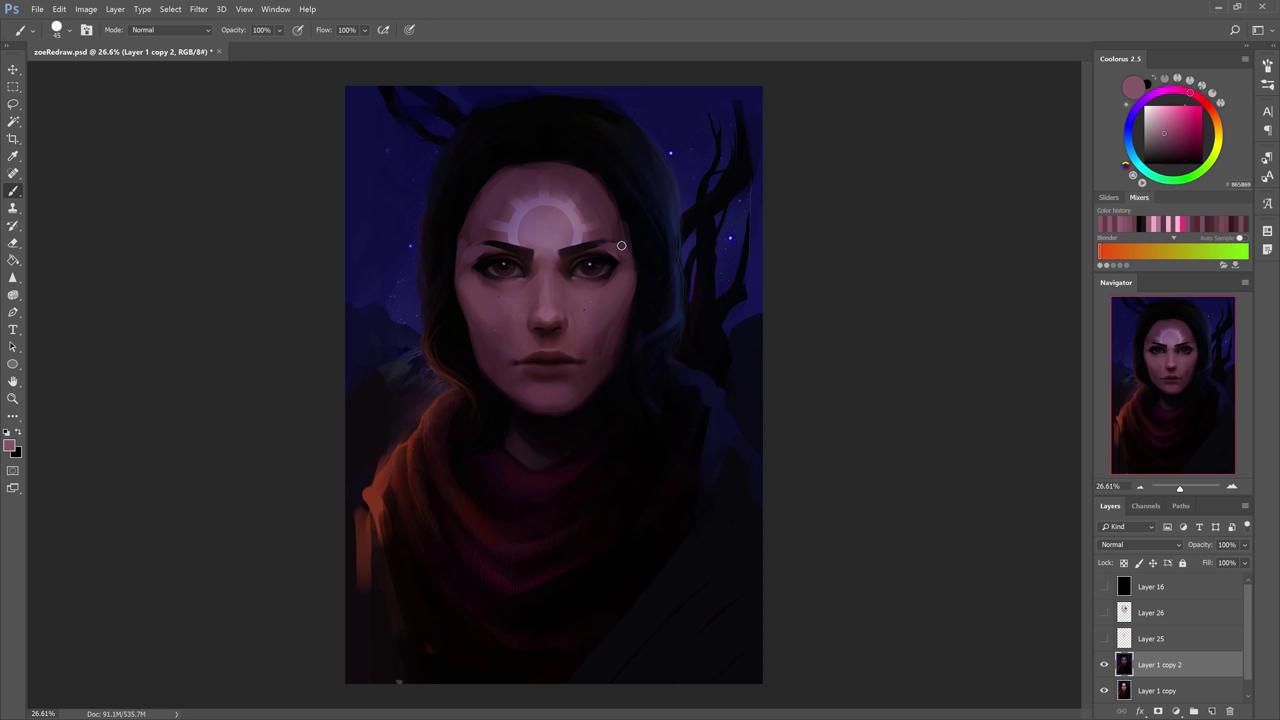
Retouch the forehead around the glowing symbol with a sampled purple-pink tone and a 100 px brush.
key("]")
key("]")
key("]")
key("]")
key("]")
key("]")
left_click(530, 225, "alt")
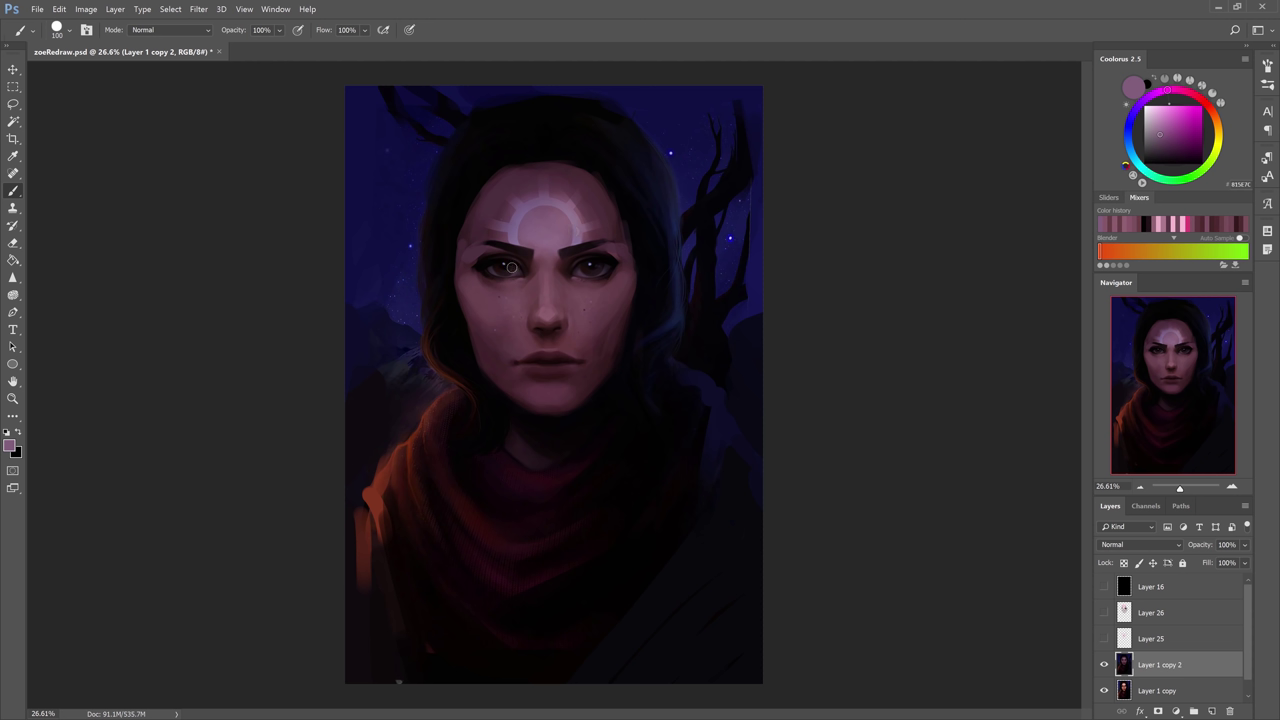
Refine the eyebrow ends and inner eye corners with skin and shadow tones sampled around the brows and nose bridge.
left_click(486, 244, "alt")
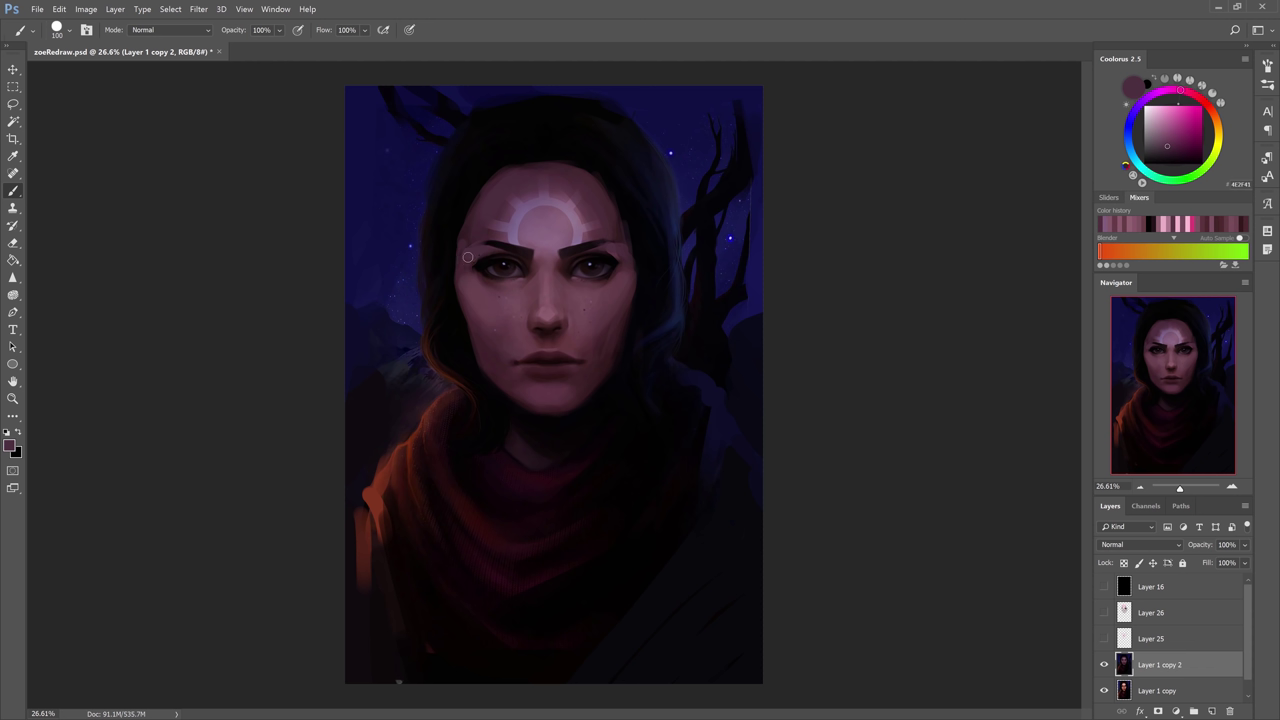
key("bracketleft")
left_click(546, 255, "alt")
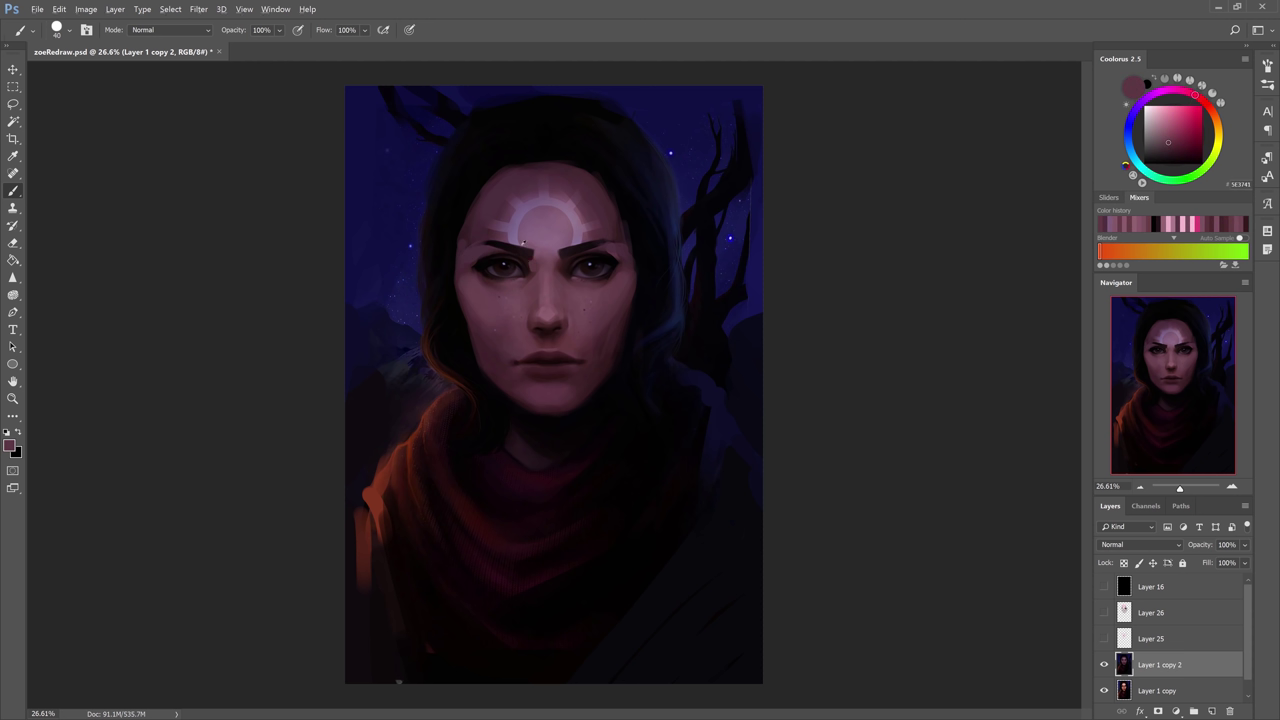
left_click(521, 257, "alt")
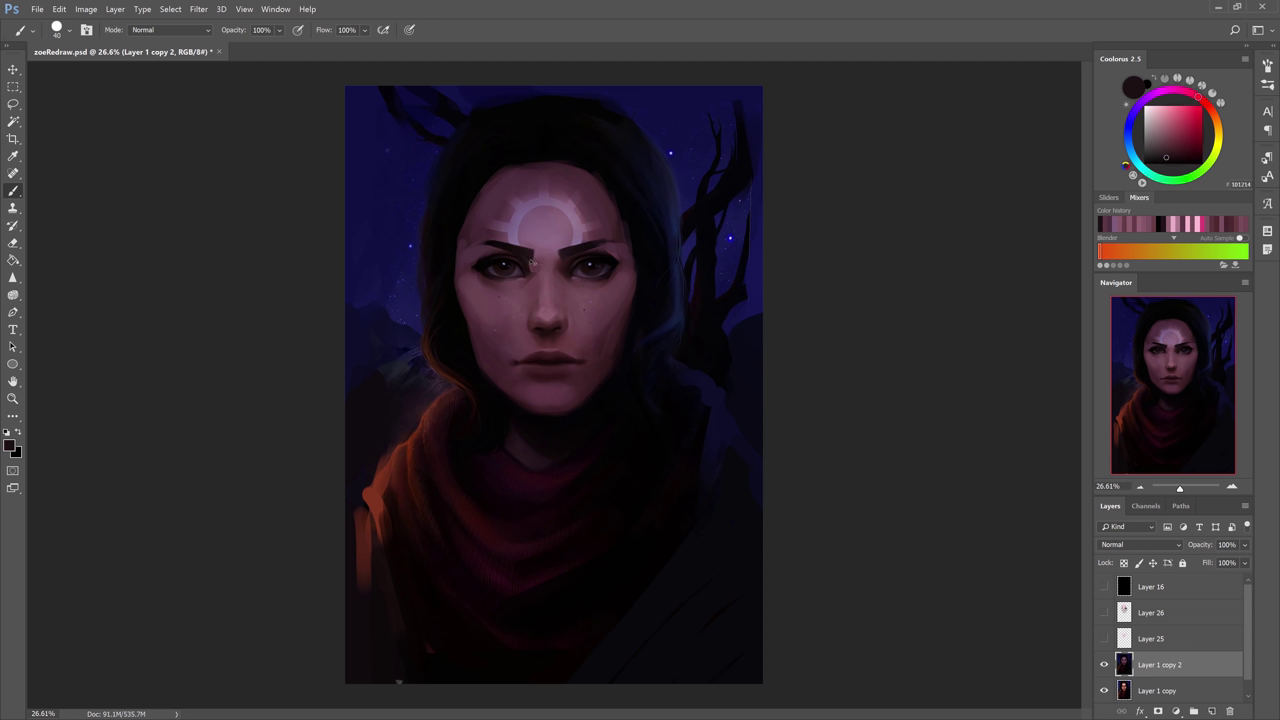
left_click(534, 266, "alt")
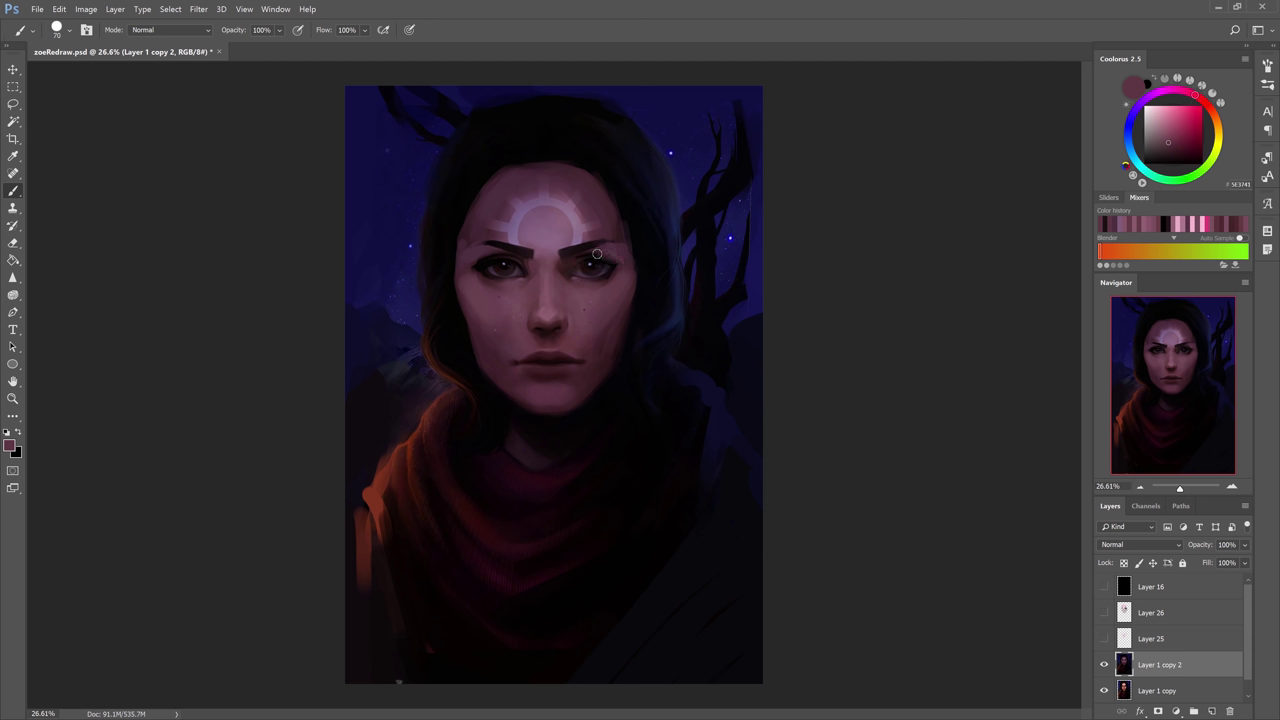
Try to darken the upper lid of the eye on the orange-lit side with sampled black and a 30 px brush.
key("[")
key("[")
key("[")
key("[")
key("[")
left_click(491, 266, "alt")
mouse_move(475, 264)
left_mouse_down()
mouse_move(498, 281)
mouse_move(510, 261)
left_mouse_up()
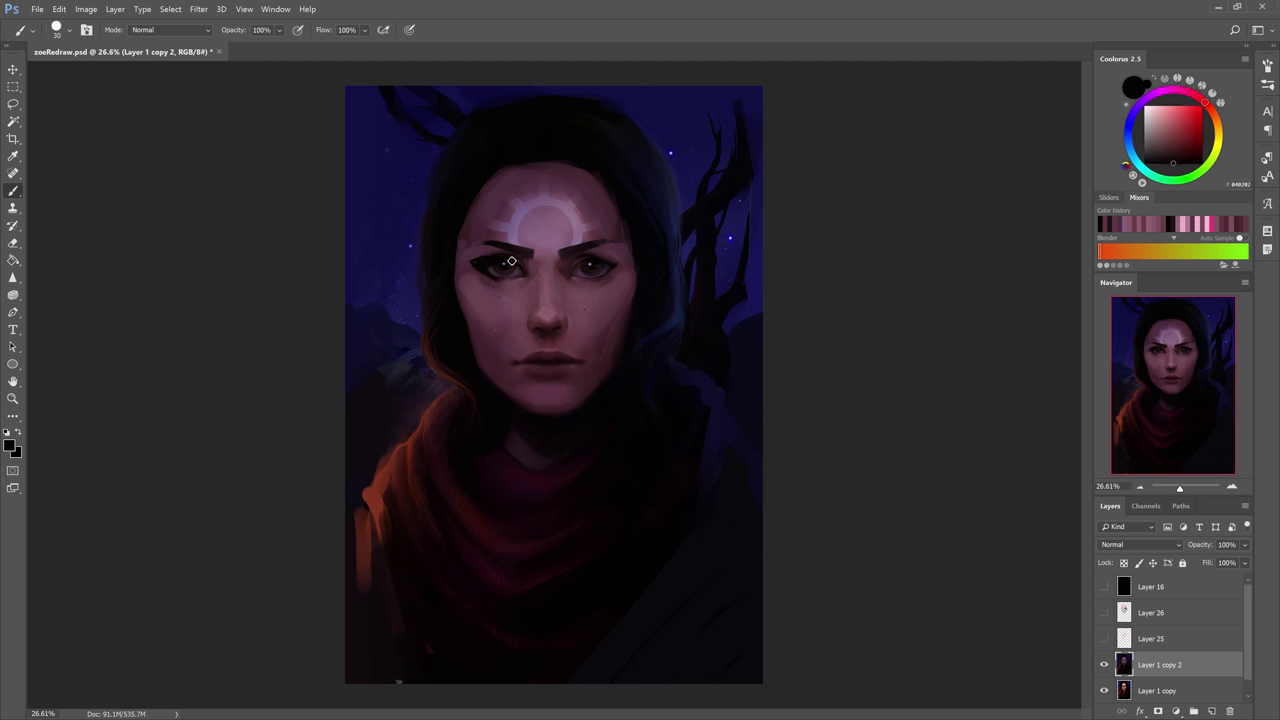
key("ctrl+z")
Try outlining the eye on the orange-lit side in bright red, and undo the strokes.
left_click(1185, 108)
mouse_move(524, 276)
left_mouse_down()
mouse_move(475, 266)
mouse_move(491, 279)
left_mouse_up()
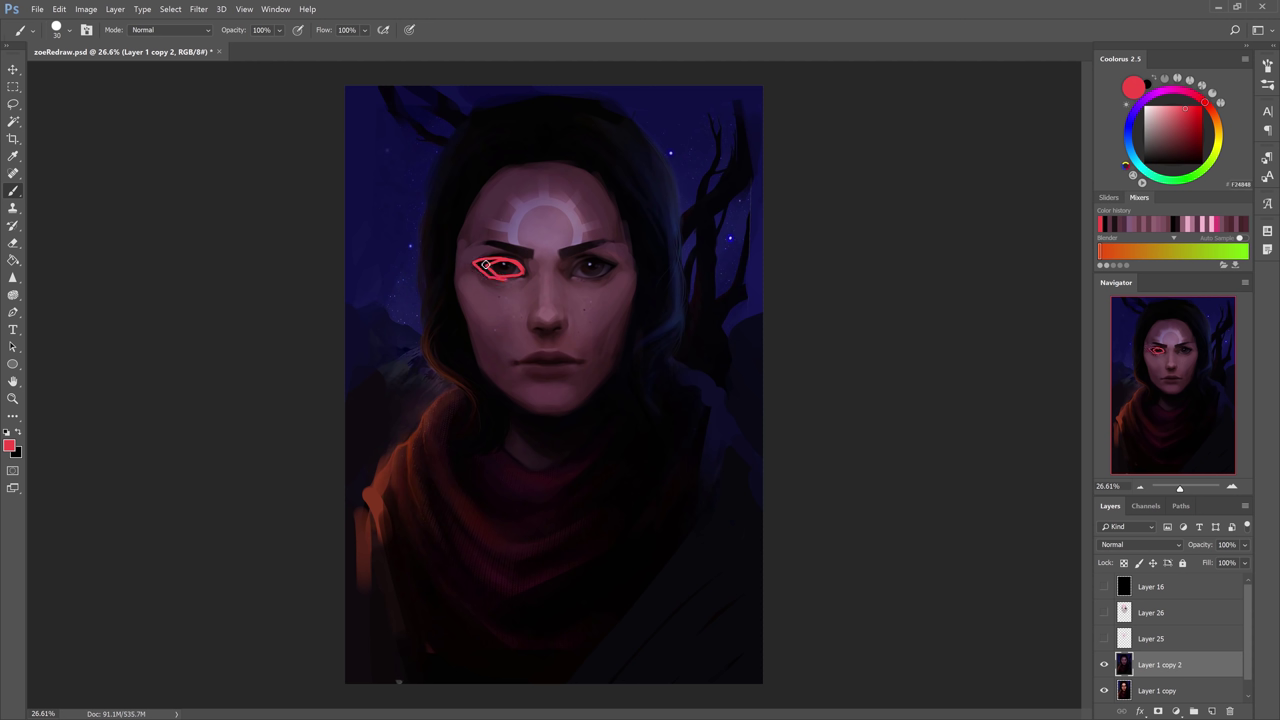
key("ctrl+alt+z")
key("ctrl+alt+z")
key("ctrl+alt+z")
Repaint the corners and lids of the eye on the orange-lit side with sampled dark and skin tones using a 45 px brush.
key("bracketright")
key("bracketright")
key("bracketright")
left_click(491, 269, "alt")
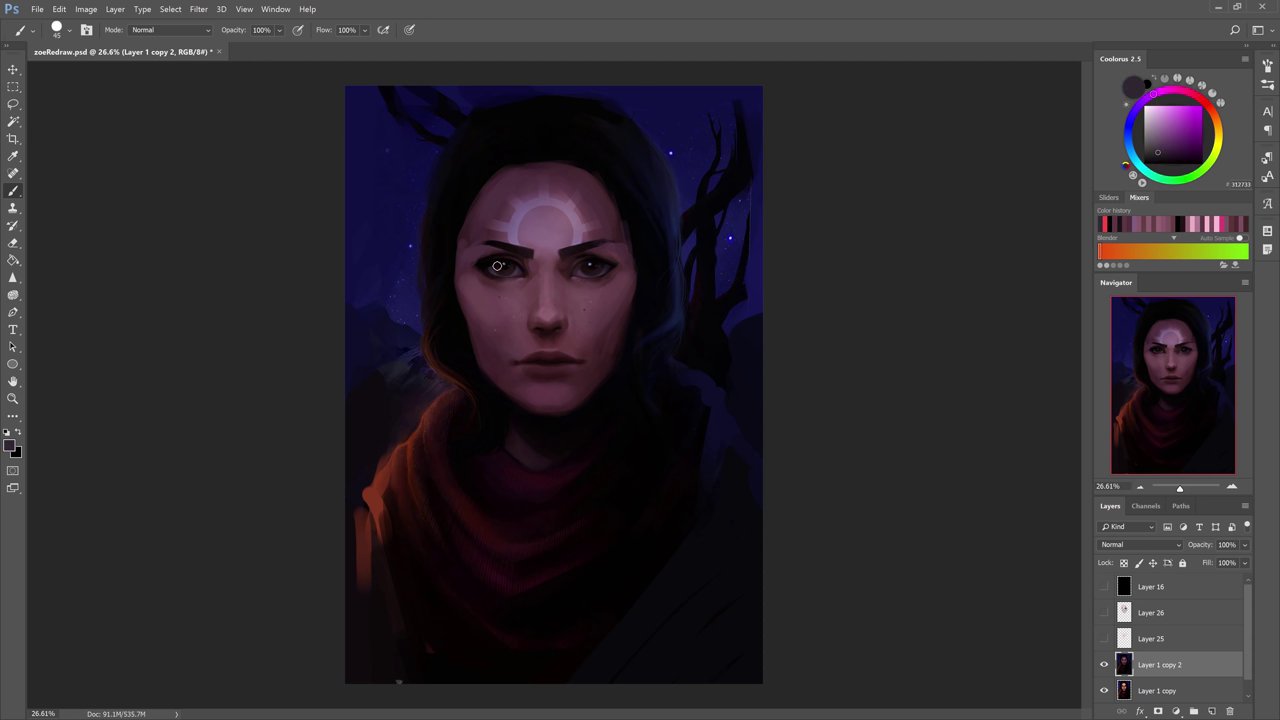
left_click(480, 271, "alt")
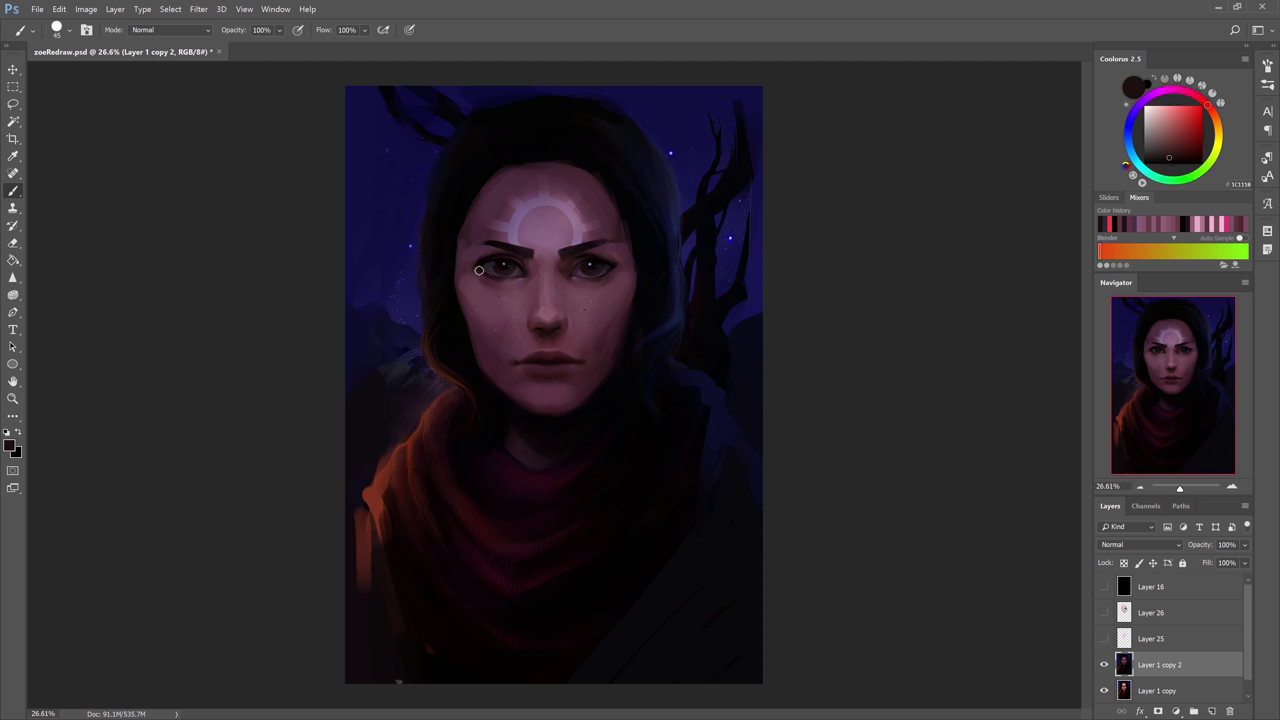
left_click(487, 276, "alt")
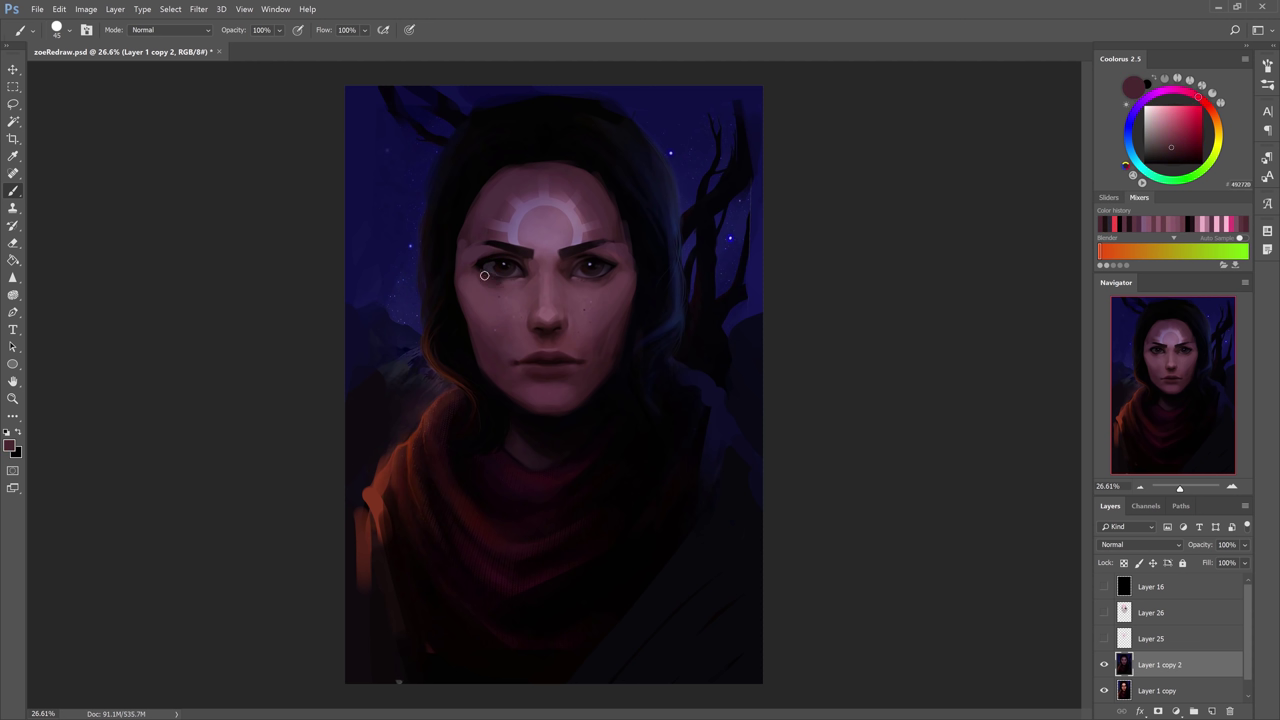
left_click(485, 263, "alt")
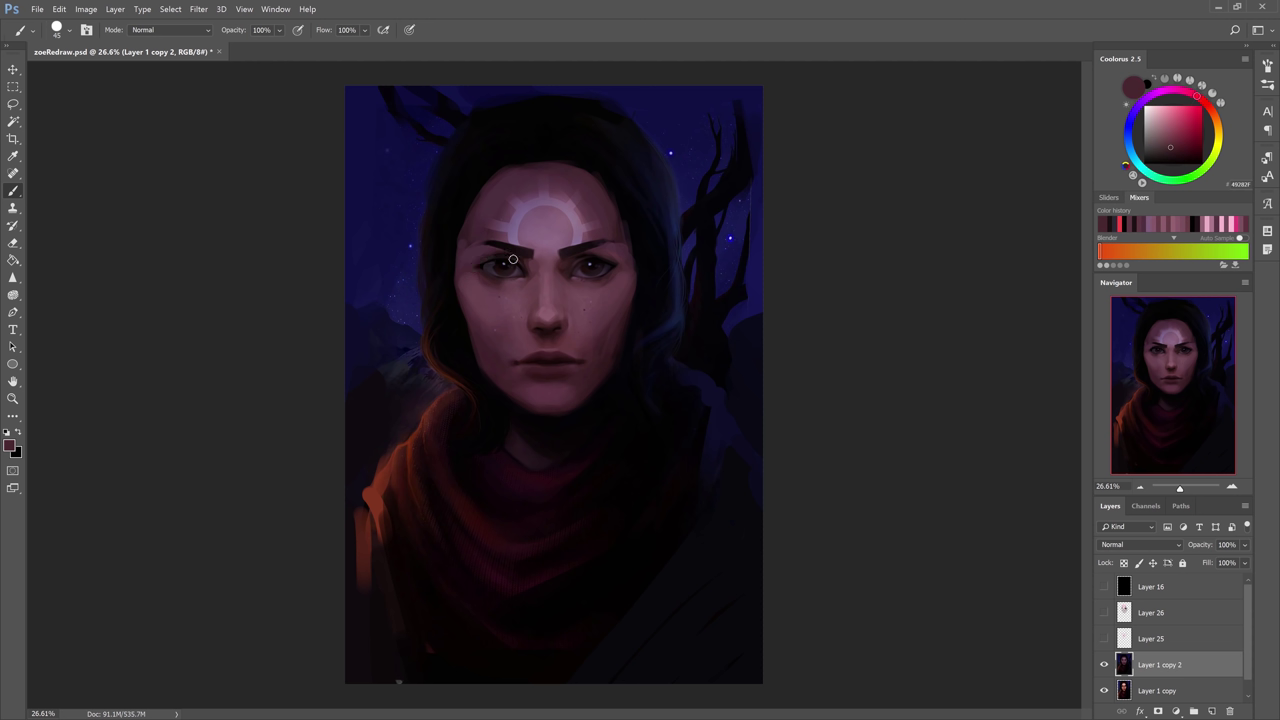
left_click(524, 265, "alt")
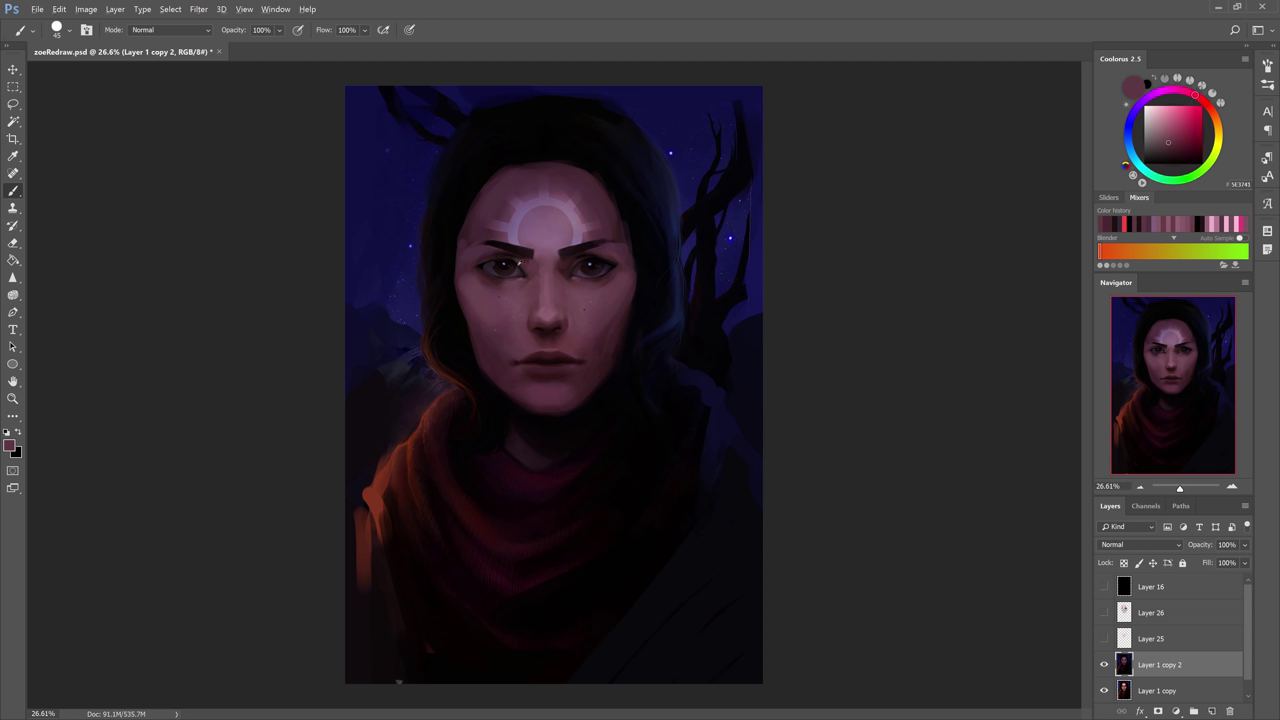
Refine the inner corners of both eyes with muted purple and reddish-brown tones sampled around the nose bridge.
left_click(576, 273, "alt")
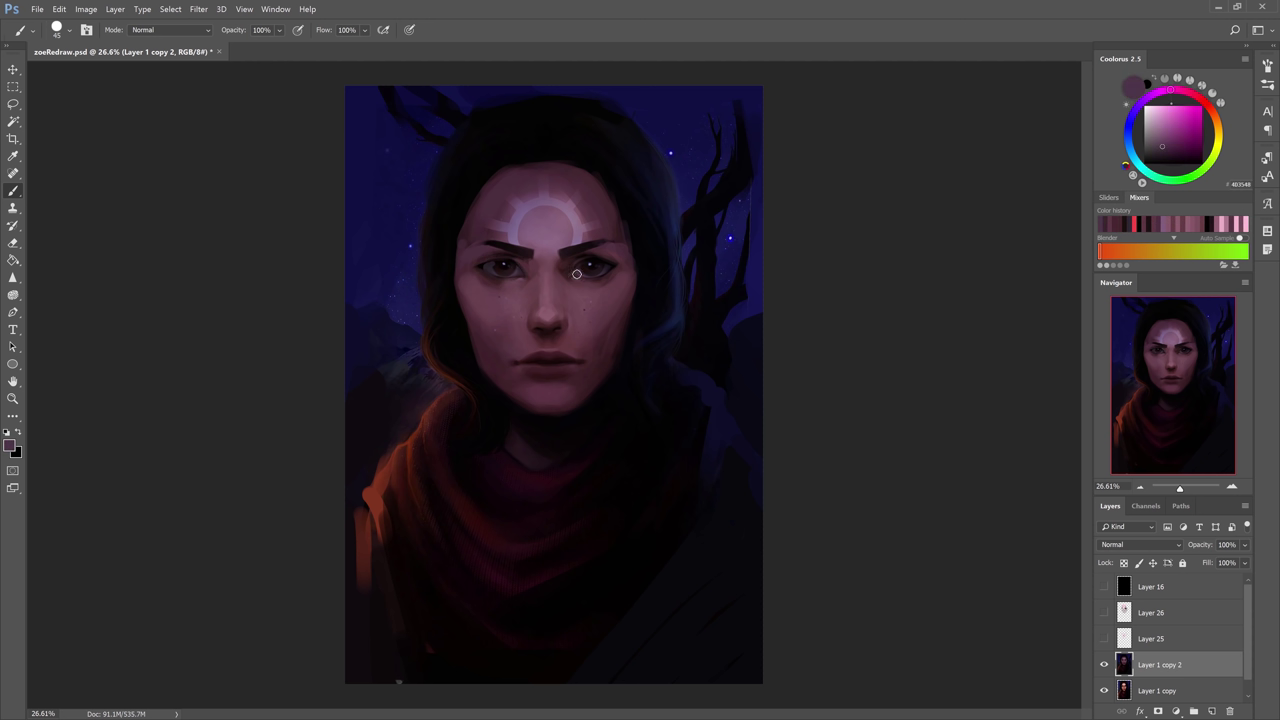
left_click(578, 274, "alt")
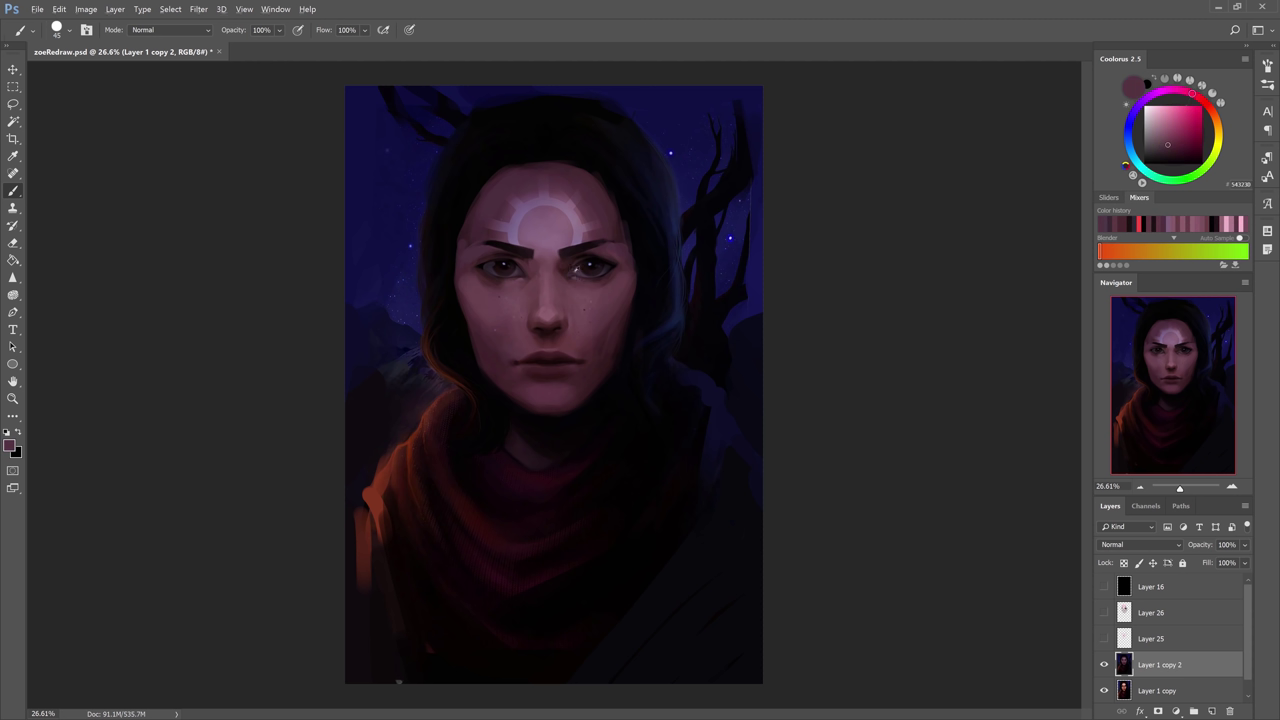
left_click(577, 272, "alt")
left_click(566, 268, "alt")
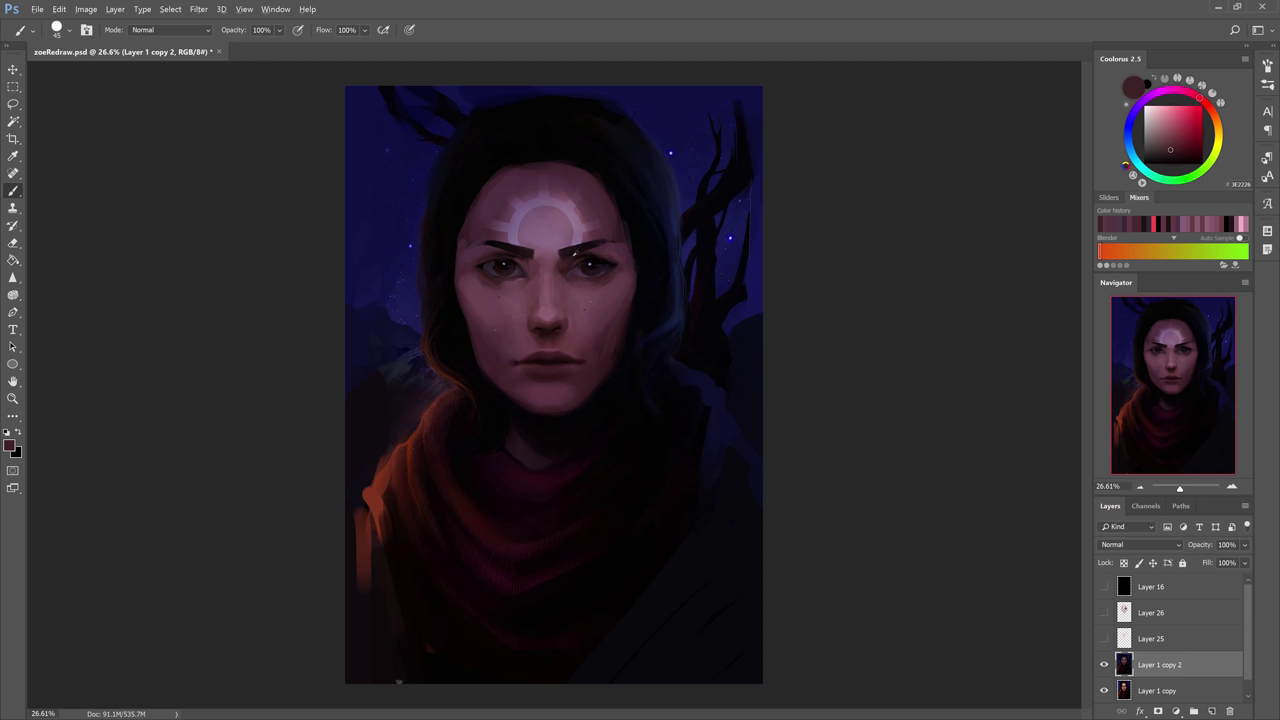
left_click(564, 275, "alt")
left_click(564, 270, "alt")
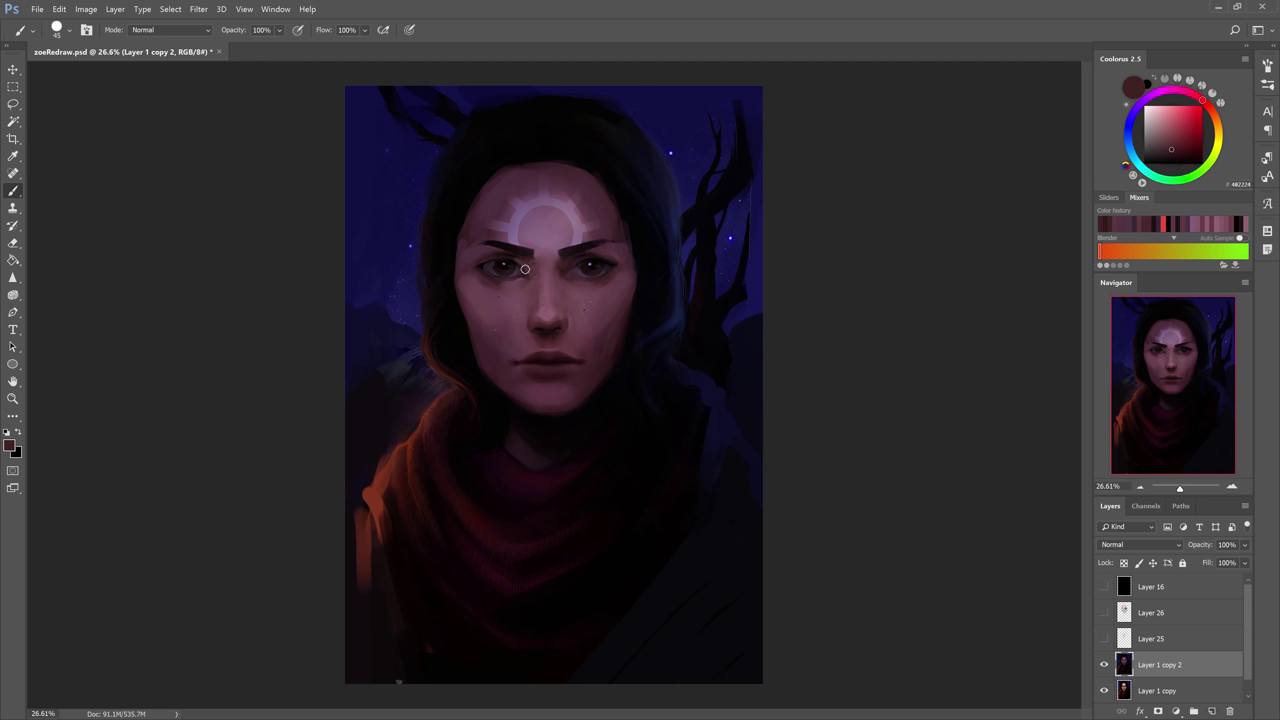
left_click(524, 268, "alt")
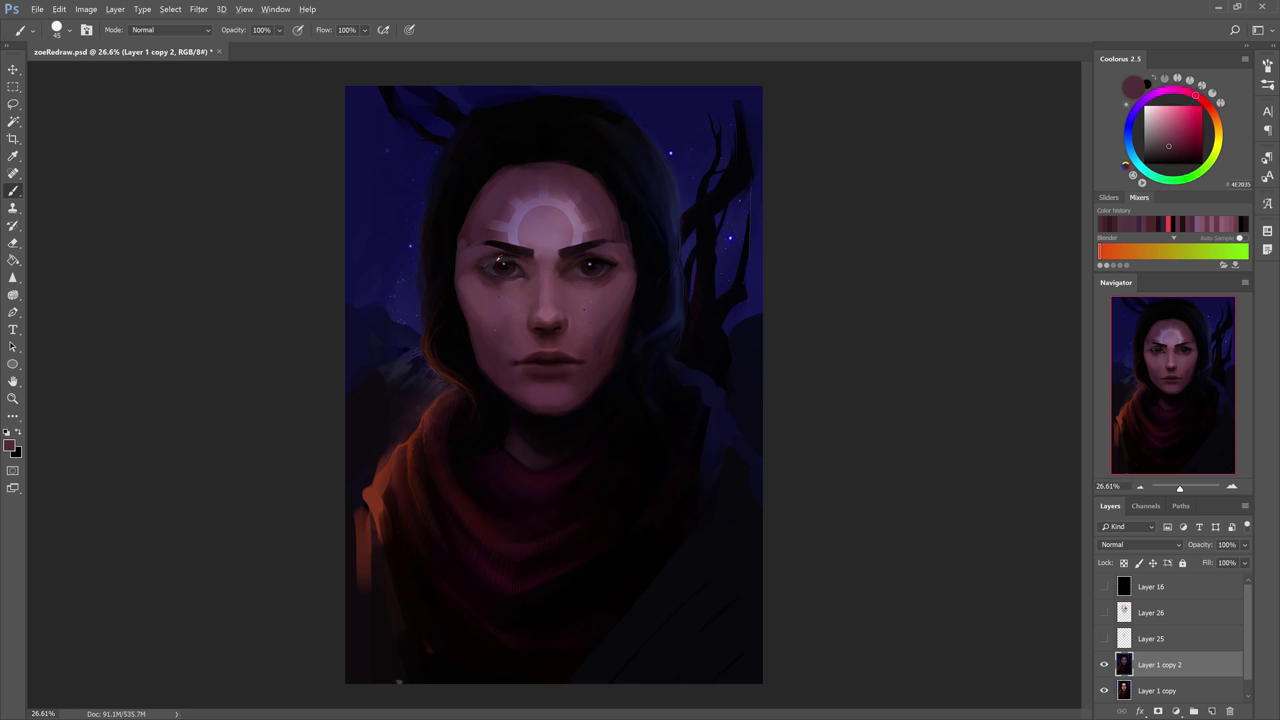
Rework the upper lids and lid creases of both eyes with sampled shadow tones and a 40 px brush.
left_click(499, 260, "alt")
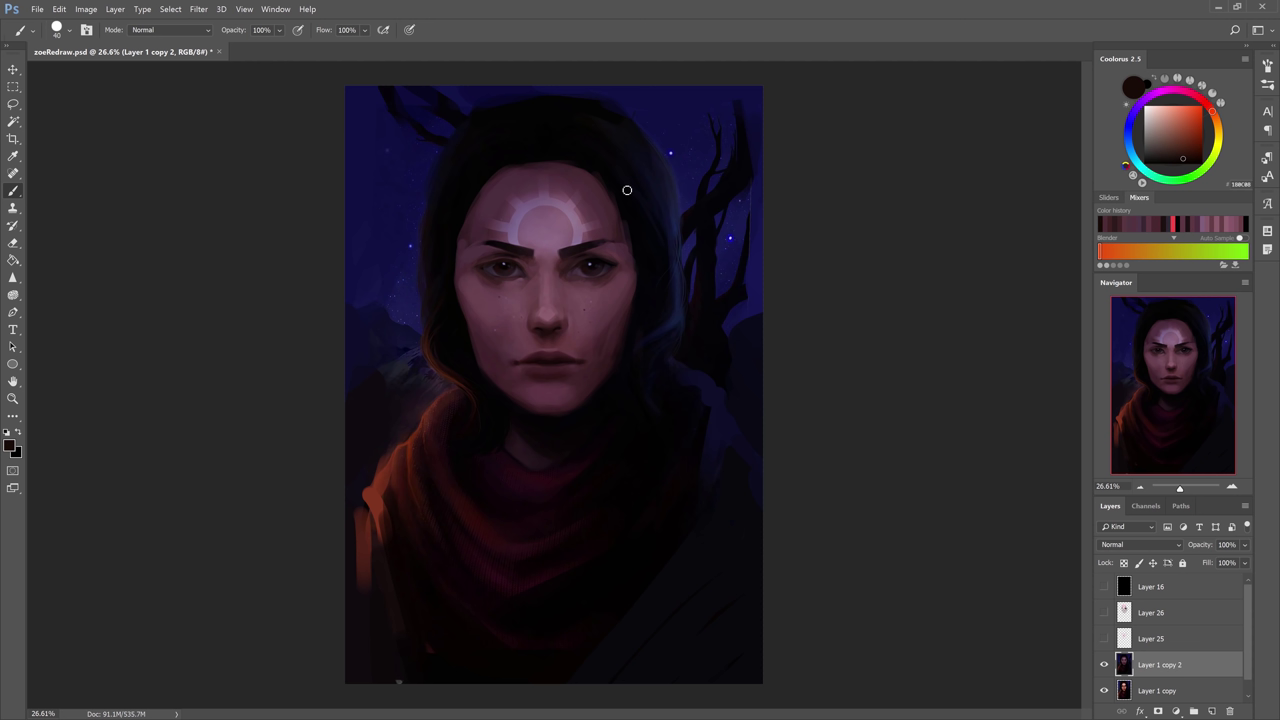
left_click(605, 255, "alt")
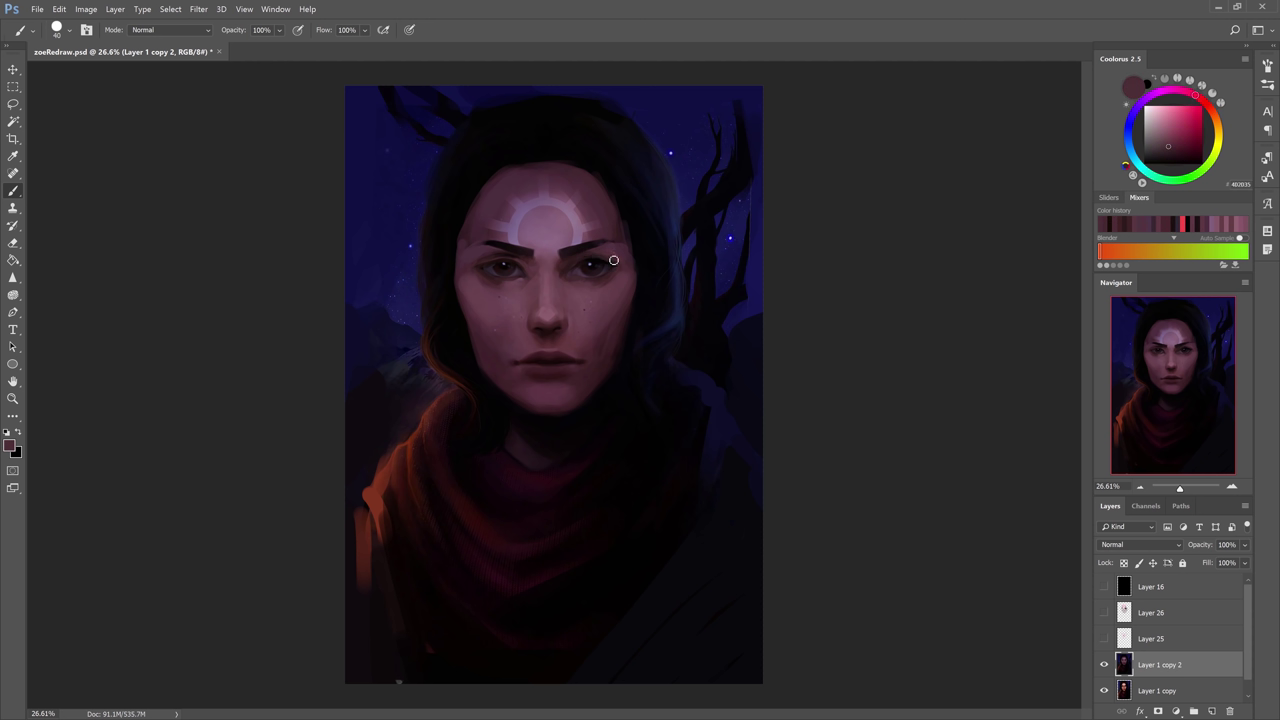
left_click(571, 266, "alt")
left_click(572, 274, "alt")
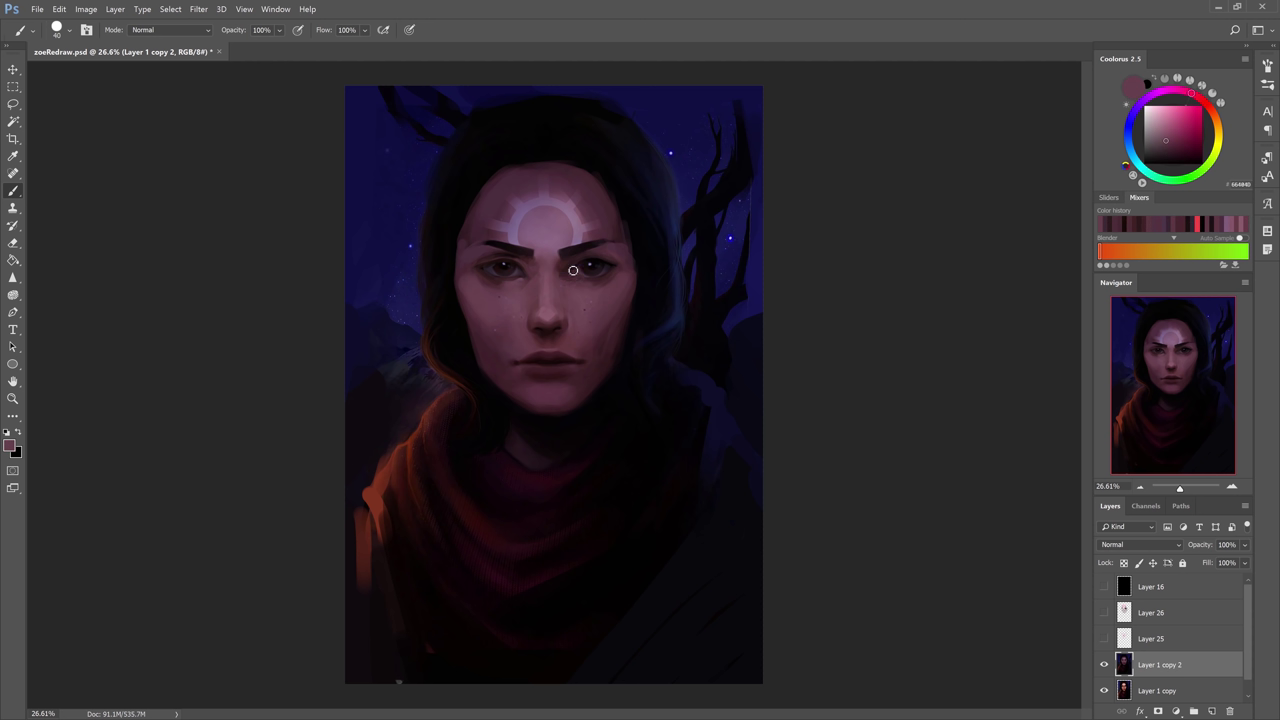
left_click(517, 291, "alt")
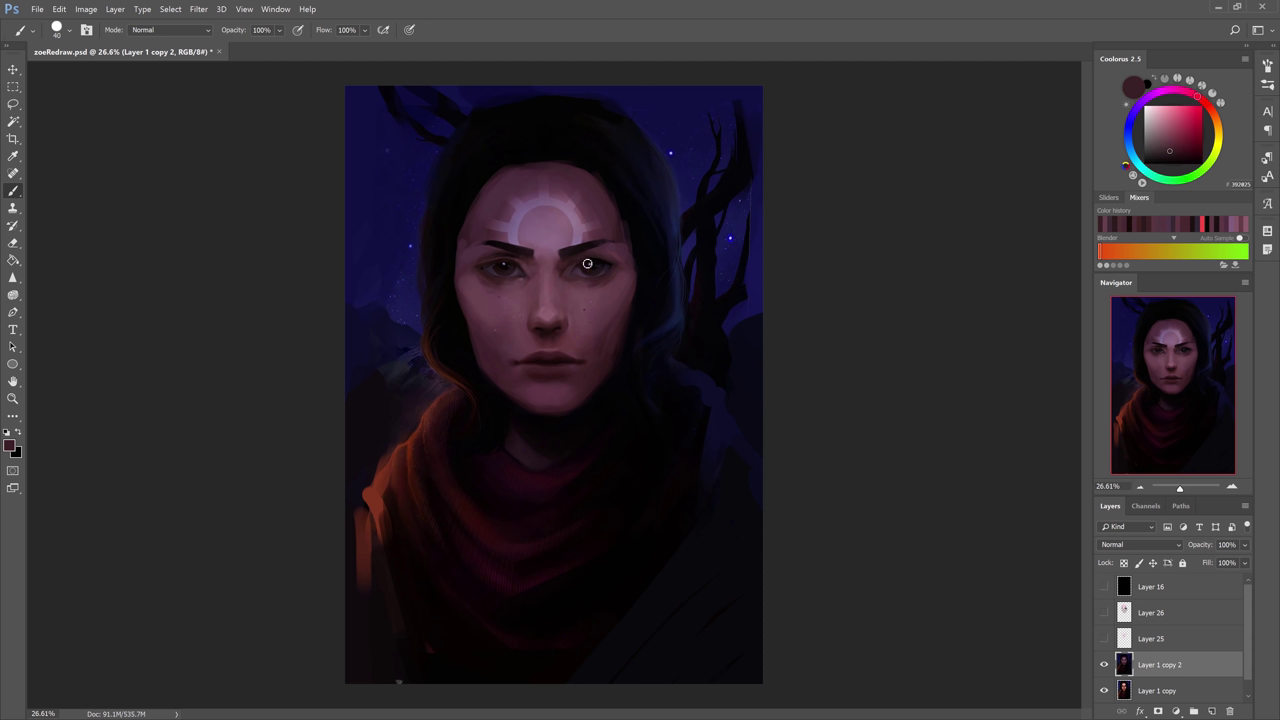
left_click(503, 250, "alt")
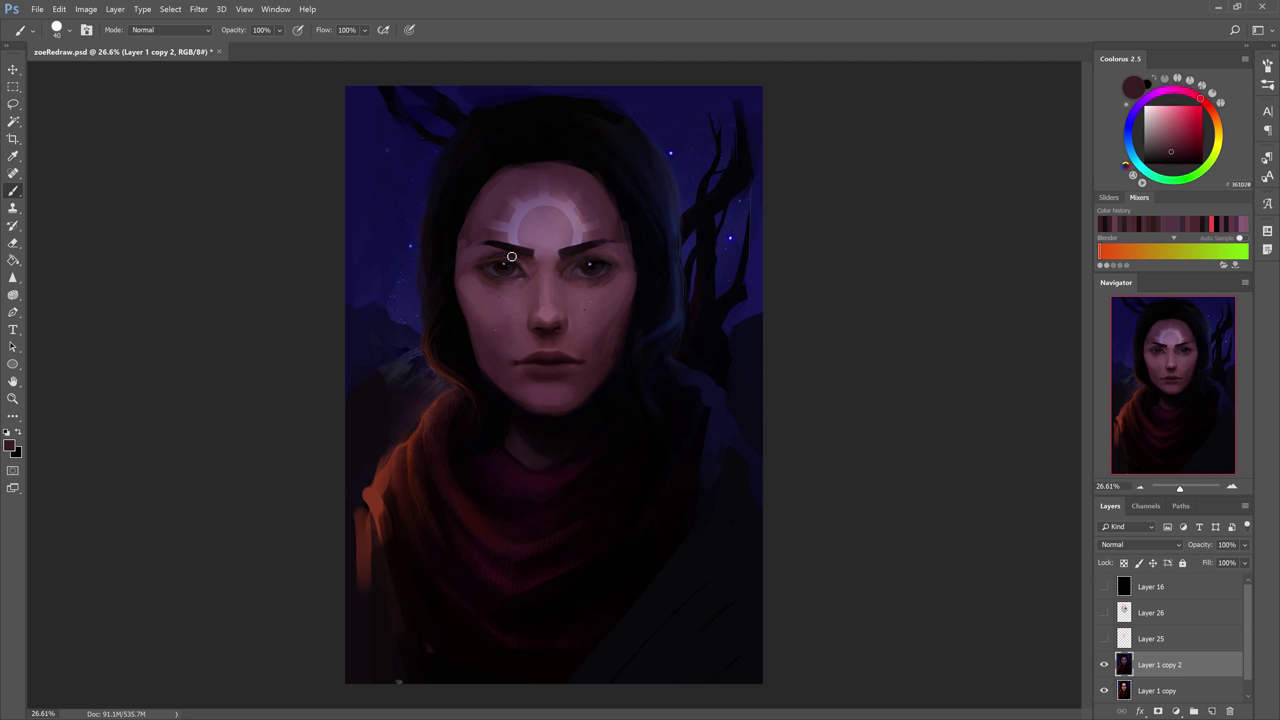
left_click(505, 259, "alt")
left_click(515, 266, "alt")
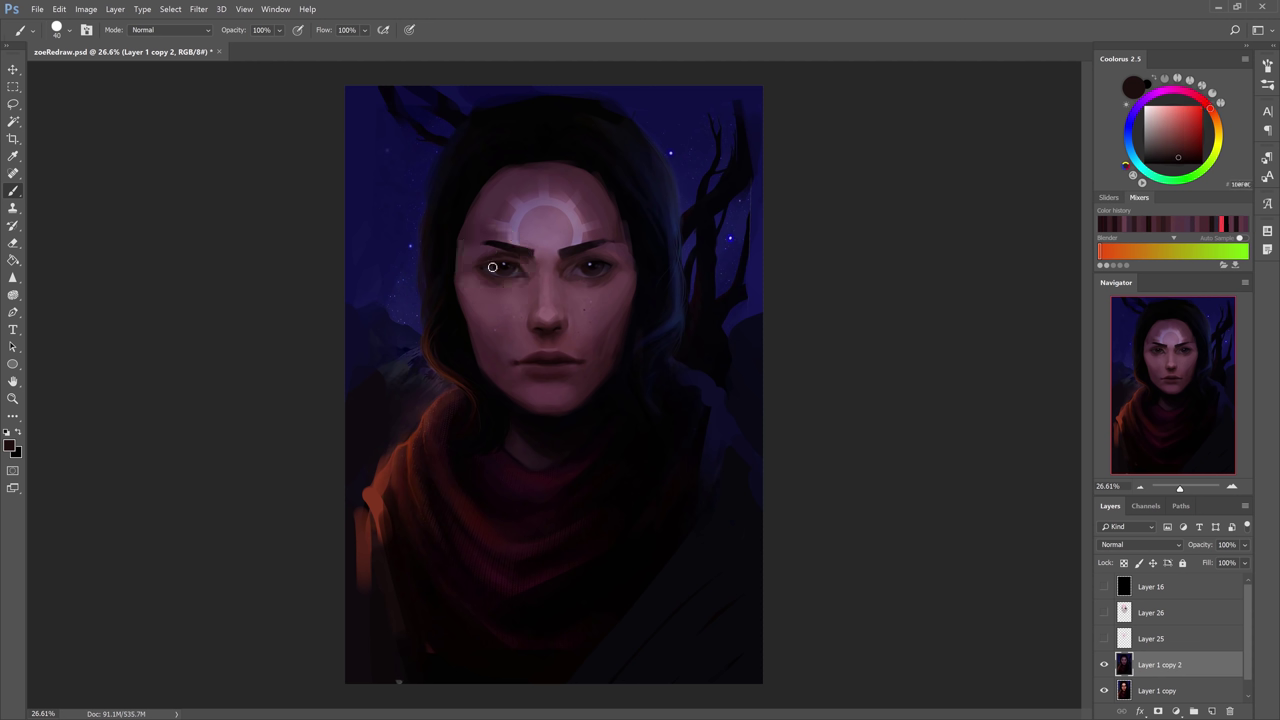
Refine the irises and pupils of both eyes with sampled blacks and dark purples using the 40 px brush.
left_click(590, 265, "alt")
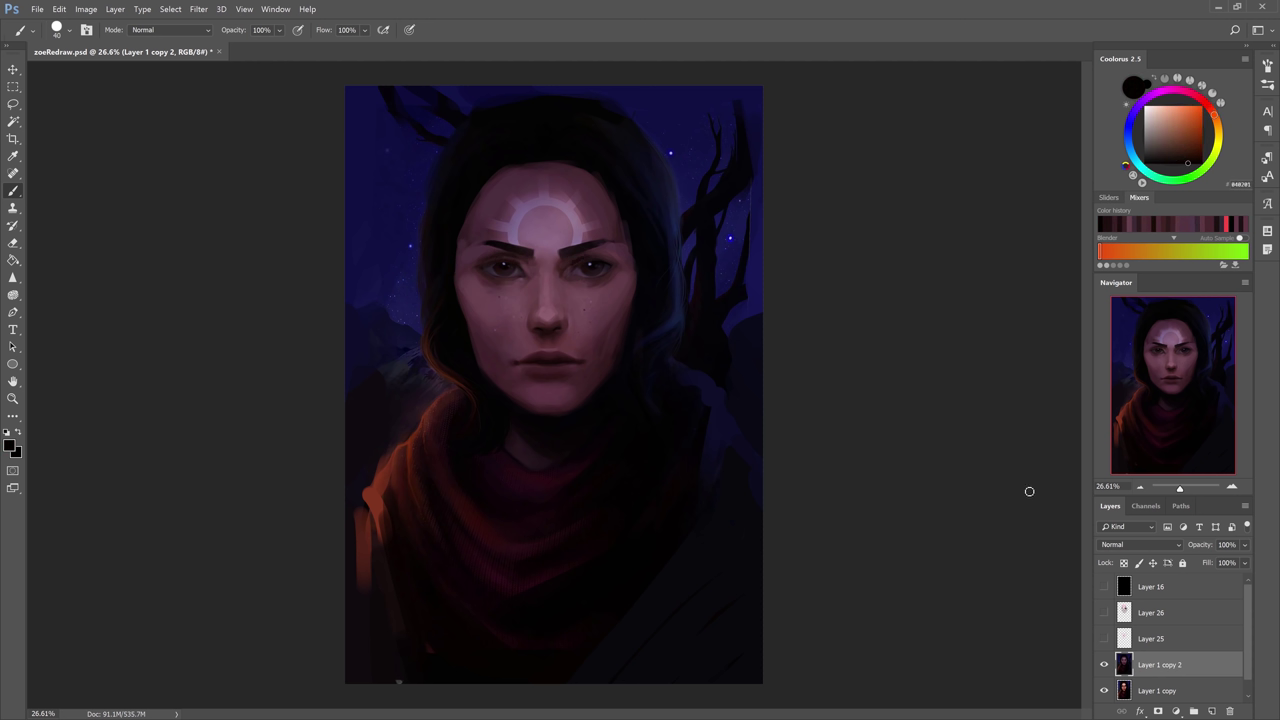
left_click(591, 275, "alt")
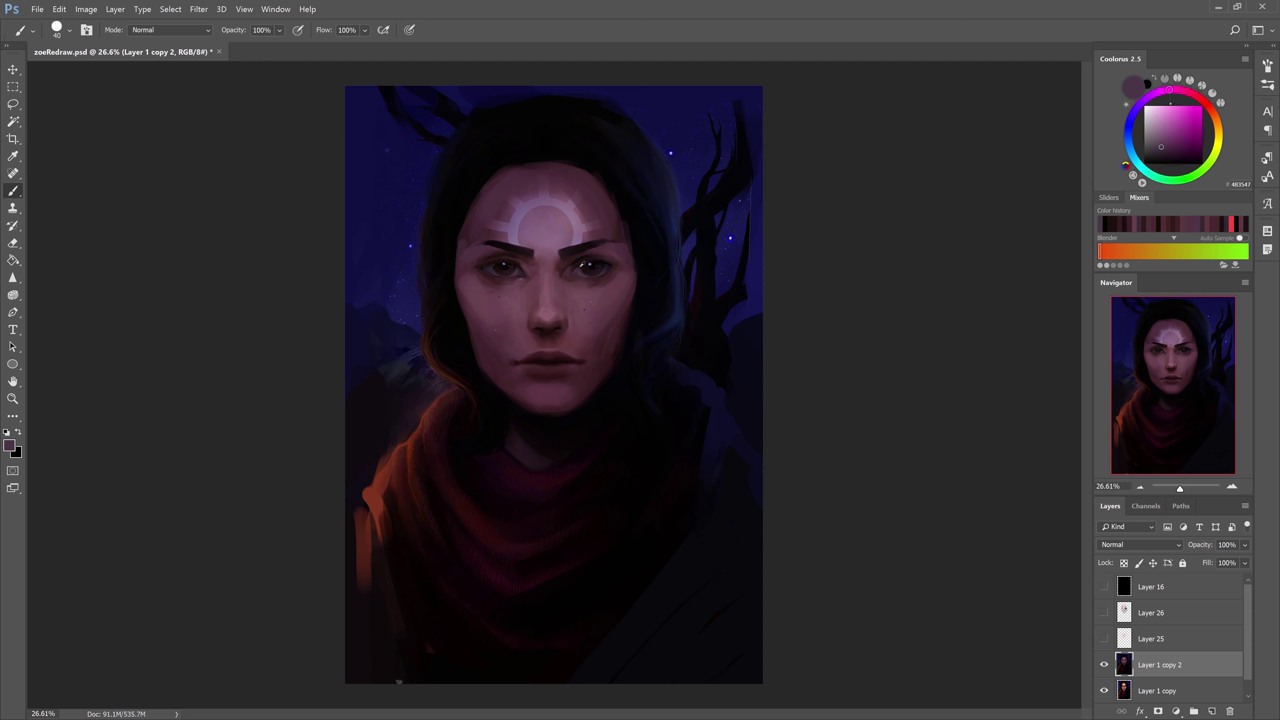
left_click(592, 271, "alt")
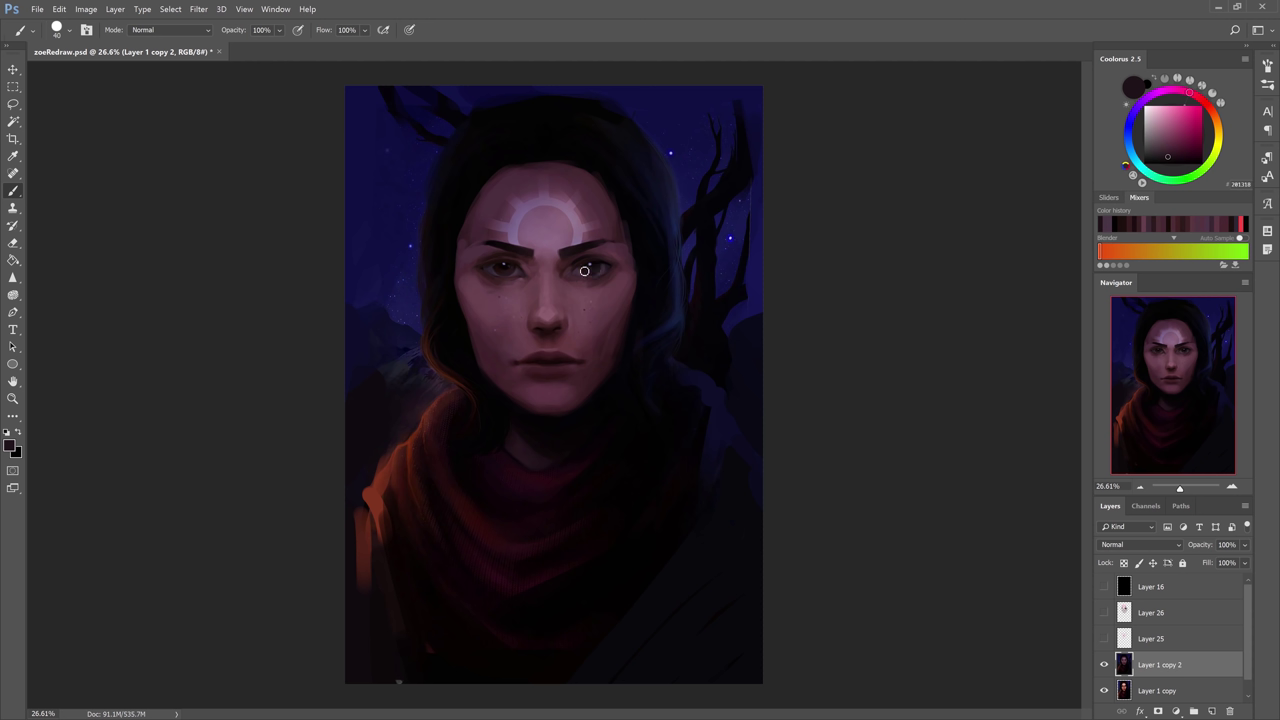
left_click(585, 272, "alt")
left_click(591, 270, "alt")
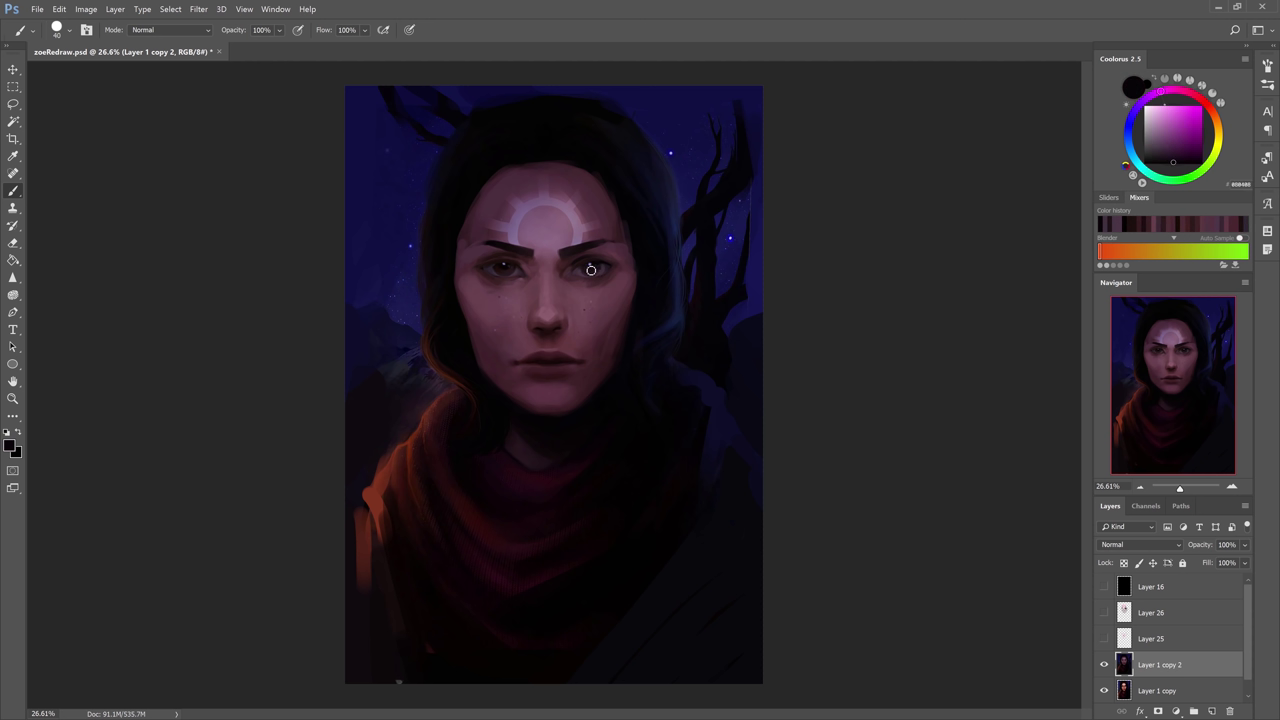
left_click(506, 272, "alt")
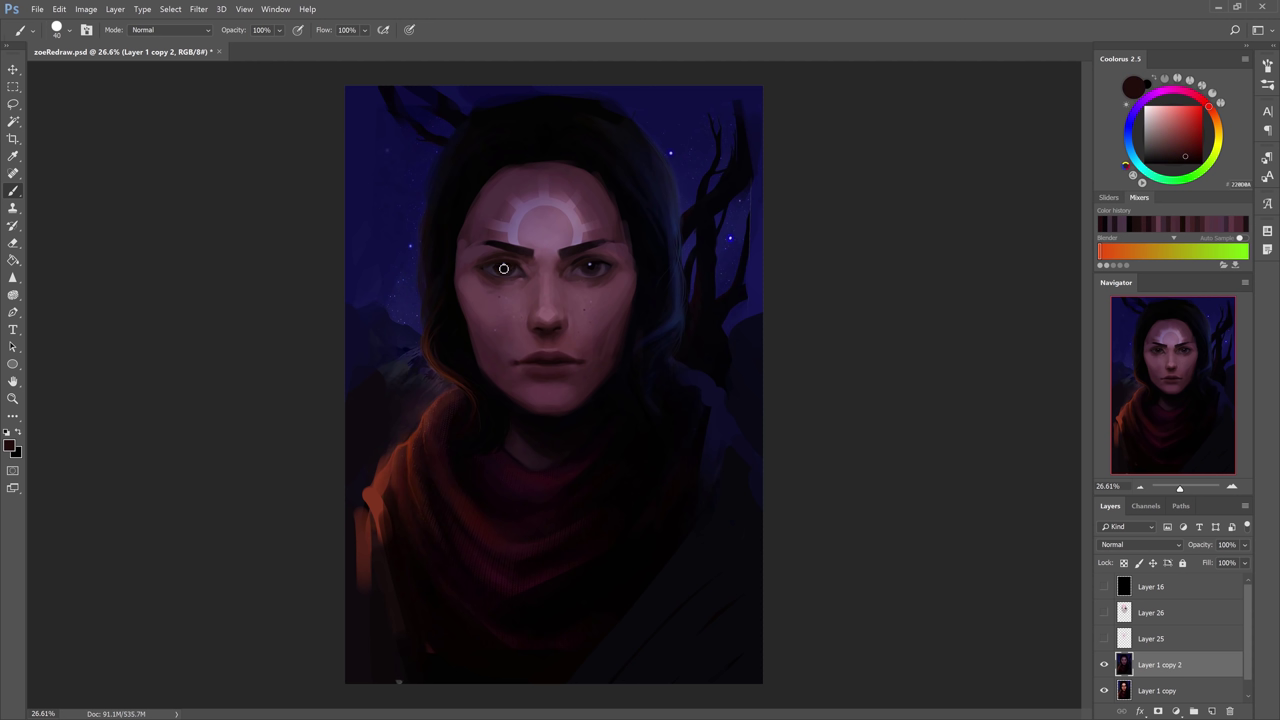
left_click(505, 270, "alt")
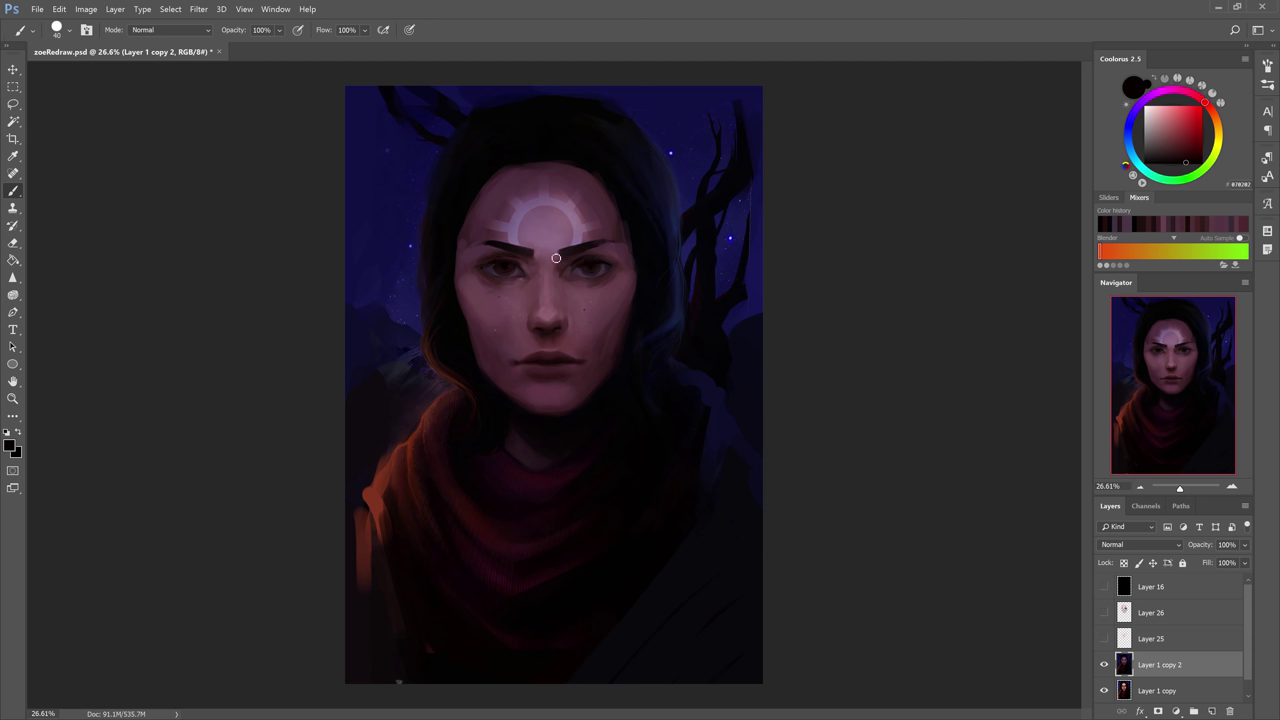
Shade beneath the eye on the orange-lit side with a 100 to 125 px brush and check it against the Layer 25 face-plane lines.
left_click(496, 280, "alt")
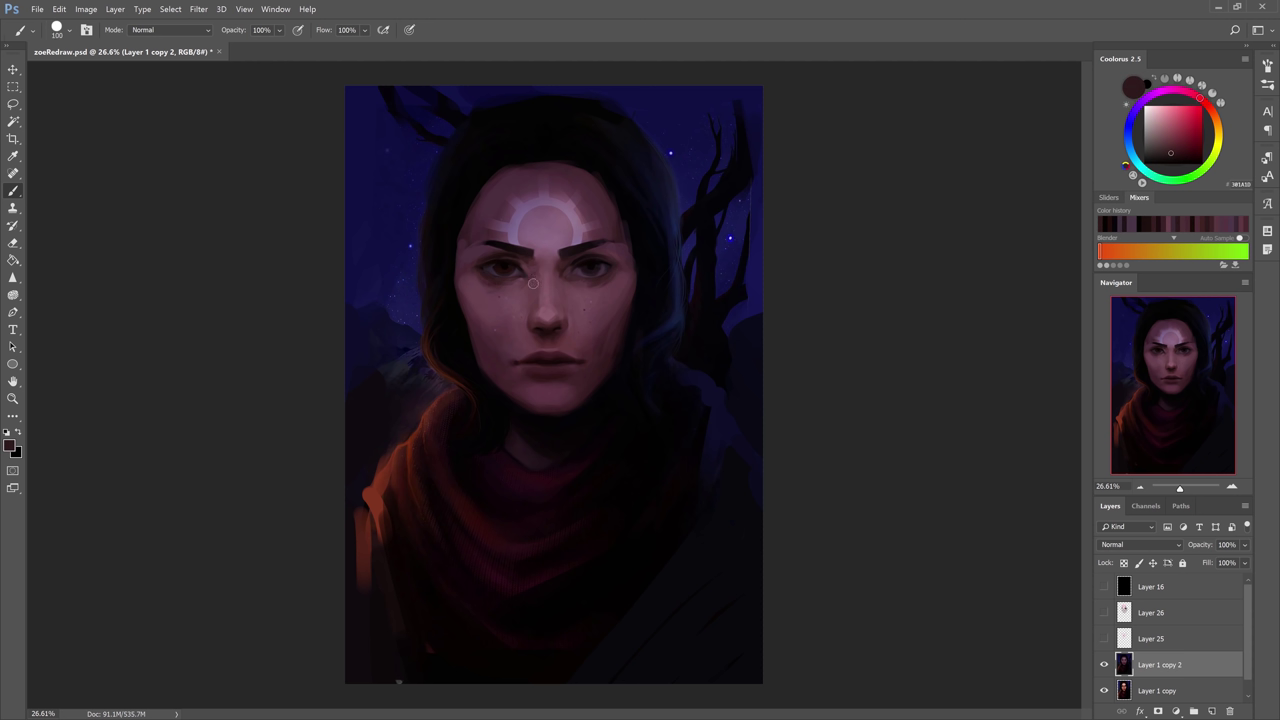
left_click(470, 290, "alt")
left_click(480, 280, "alt")
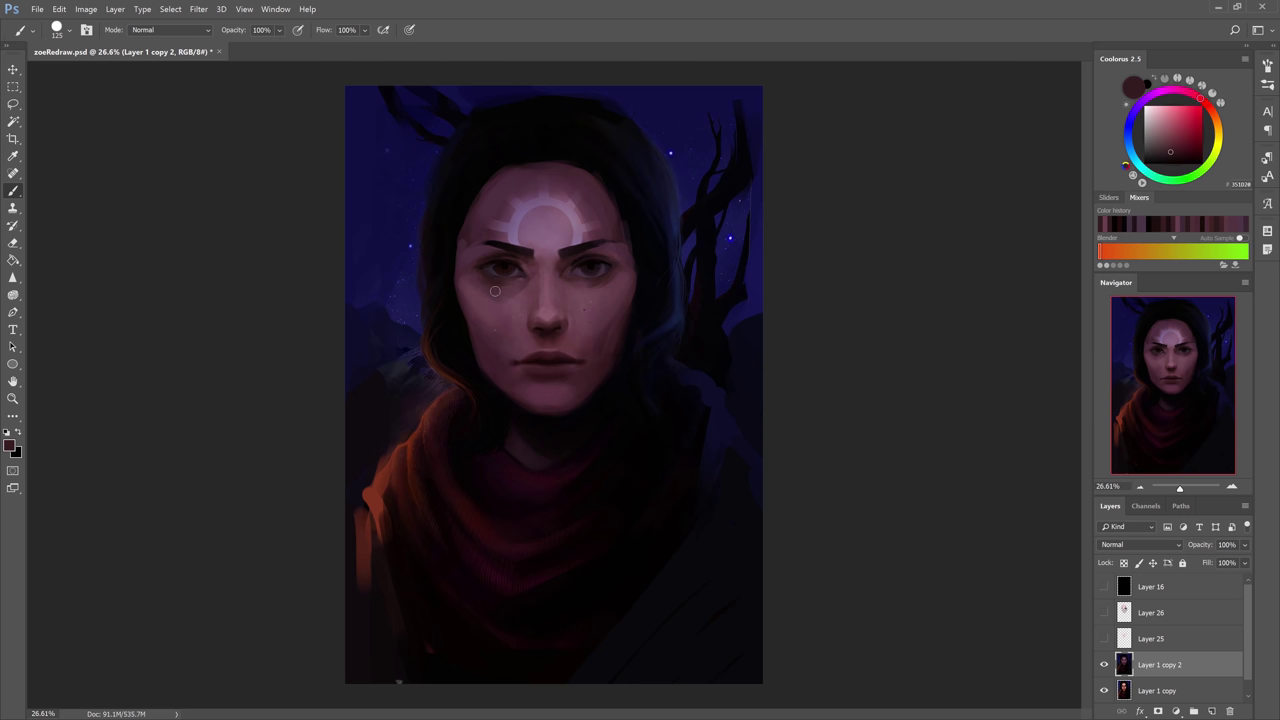
left_click(1104, 638)
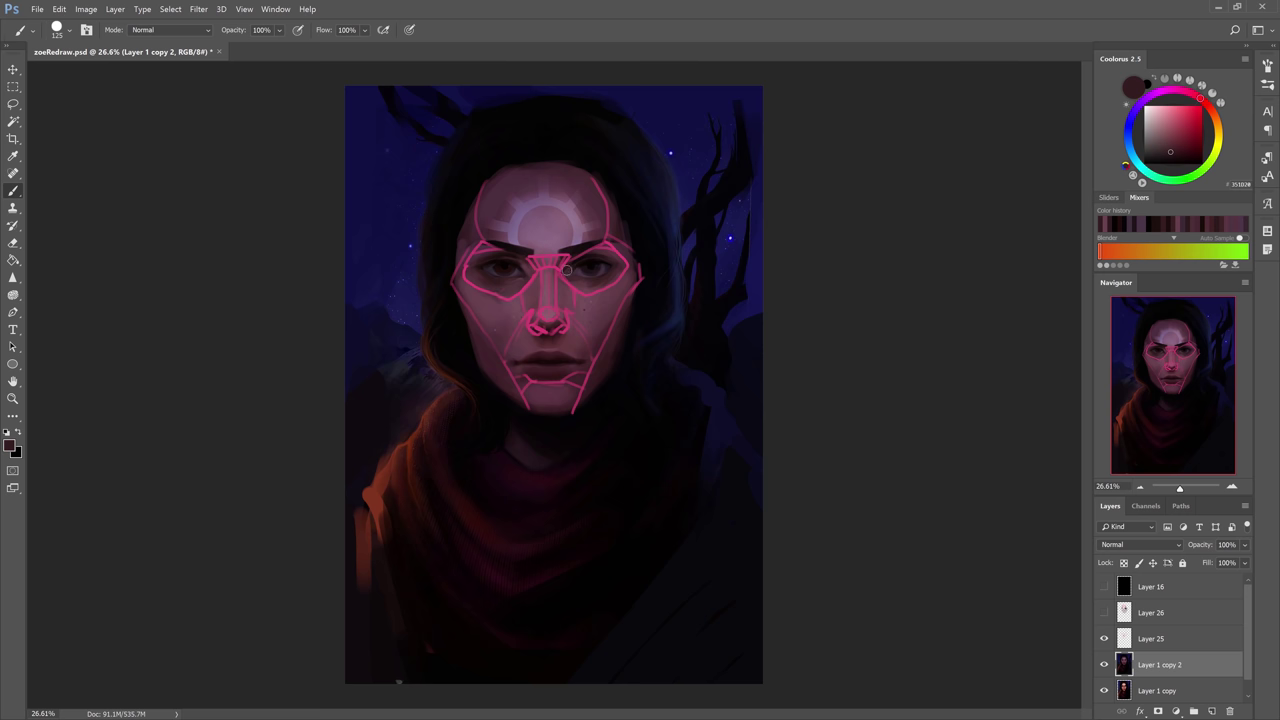
left_click(1104, 638)
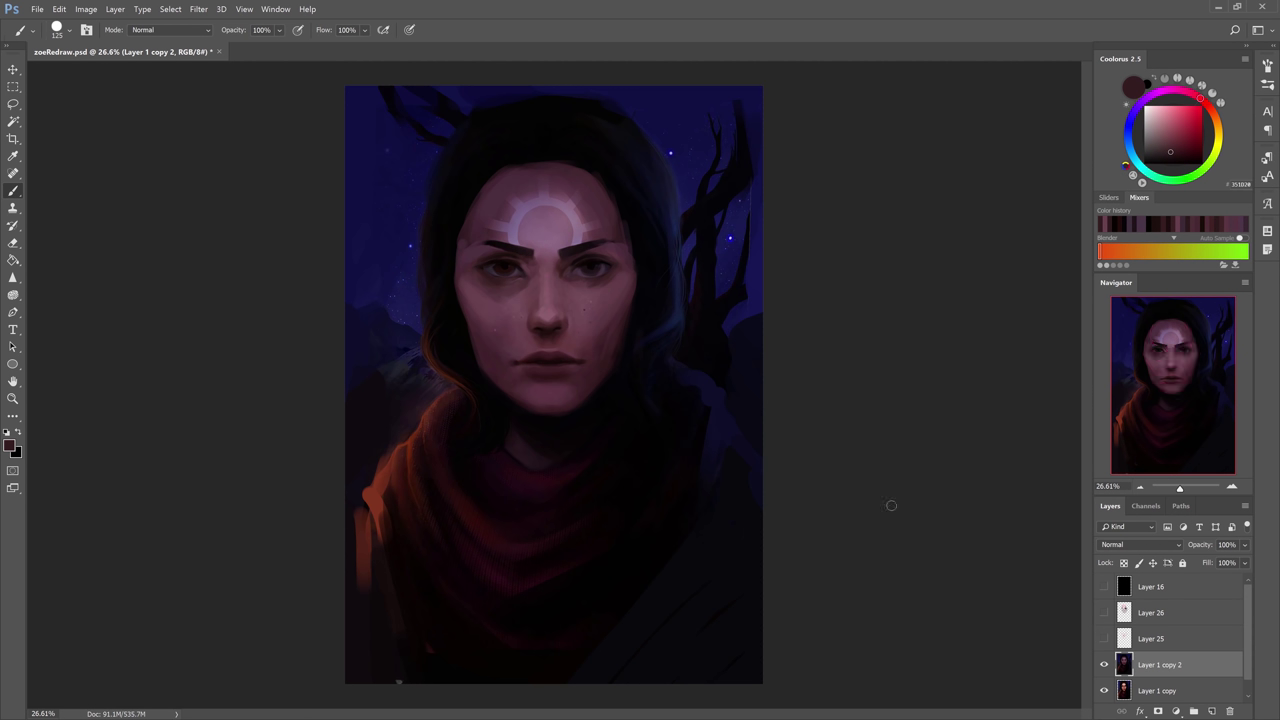
Soften the shading around the blue-lit eye and the outer corner of the orange-lit eye, reducing the brush from 100 to 70 px.
left_click(580, 274, "alt")
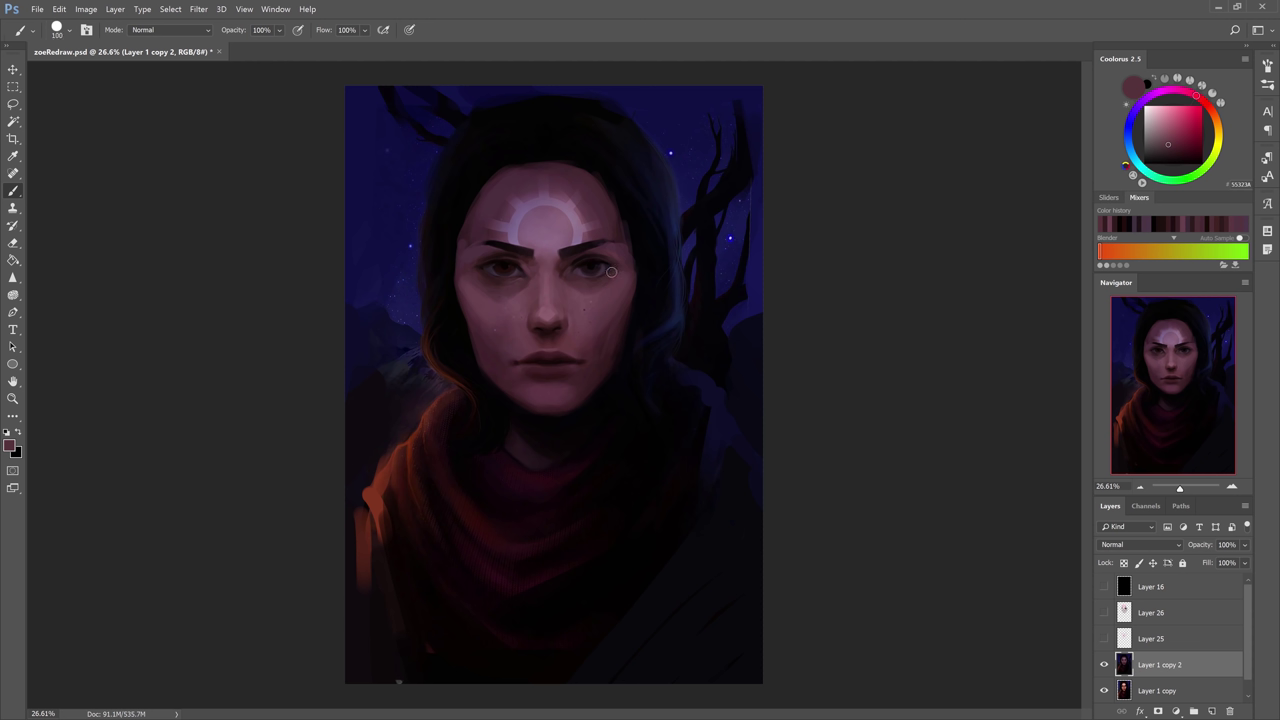
left_click(611, 270, "alt")
key("bracketleft")
key("bracketleft")
left_click(601, 260, "alt")
key("bracketleft")
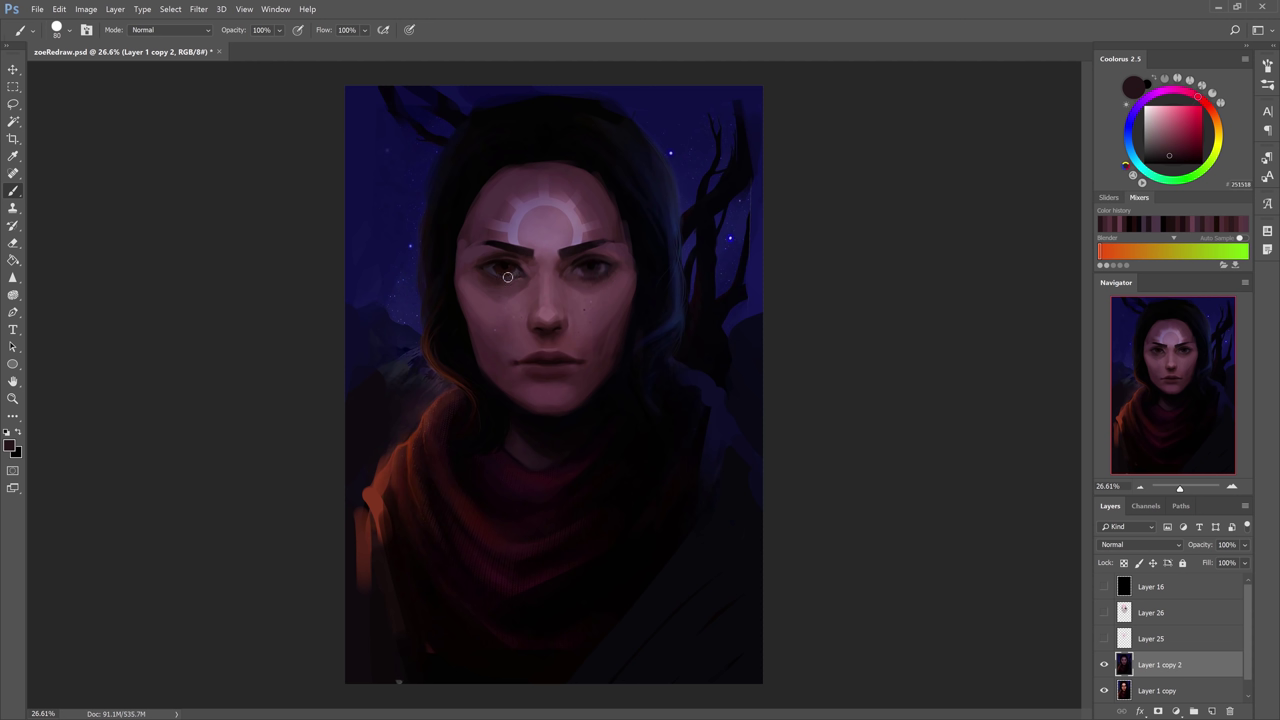
left_click(477, 267, "alt")
key("bracketleft")
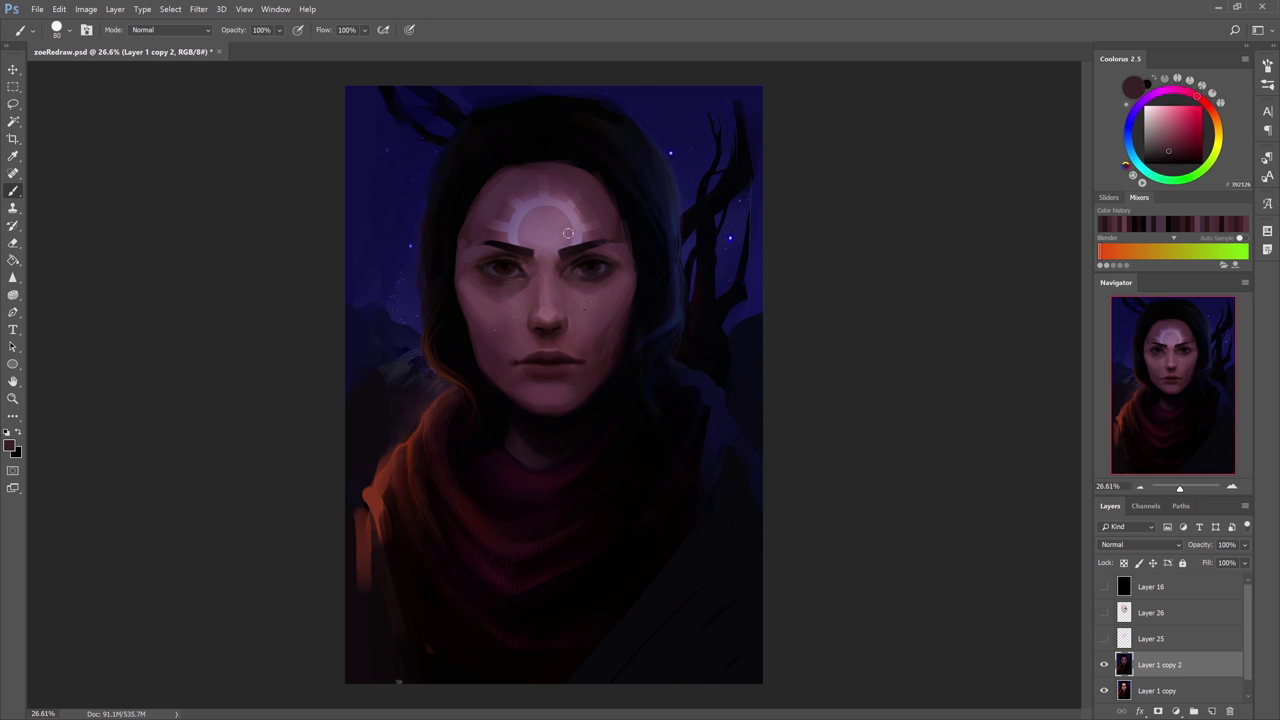
Repaint the eyebrow on the blue-lit side softer and thinner with sampled dark browns and an 80 to 90 px brush.
left_click(583, 266, "alt")
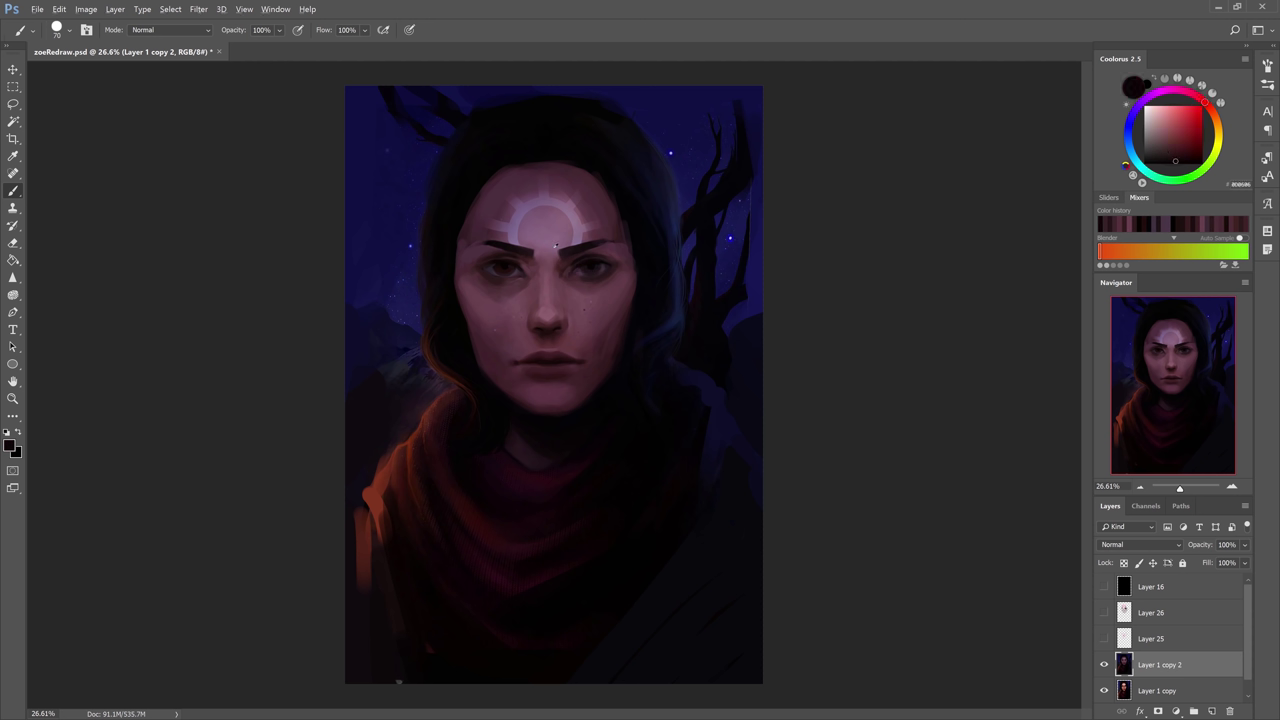
left_click(562, 250, "alt")
left_click(566, 254, "alt")
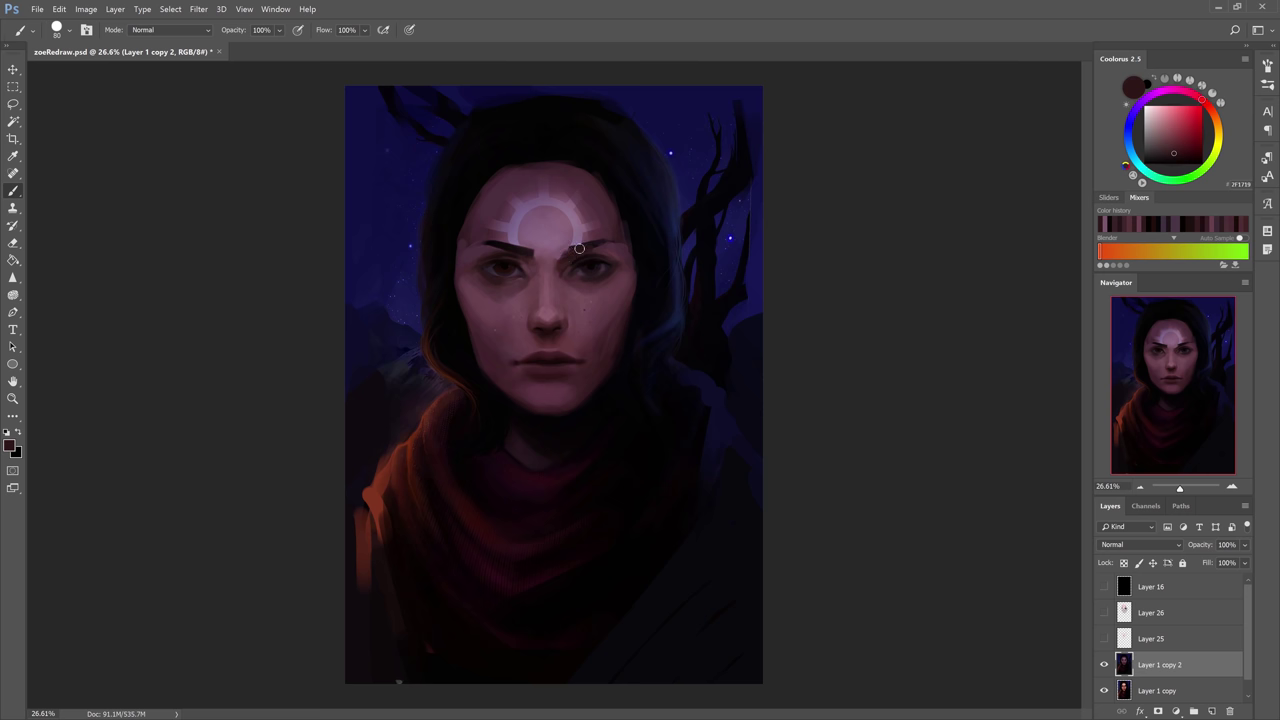
left_click(588, 256, "alt")
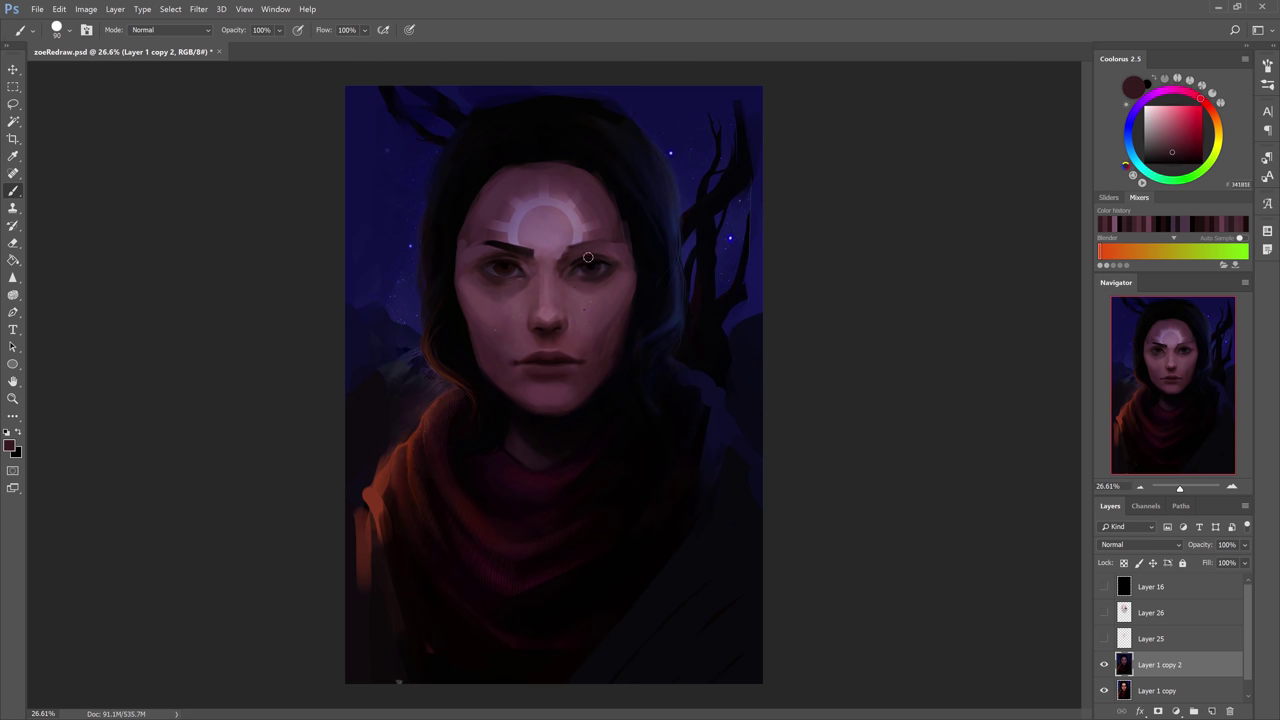
left_click(588, 254, "alt")
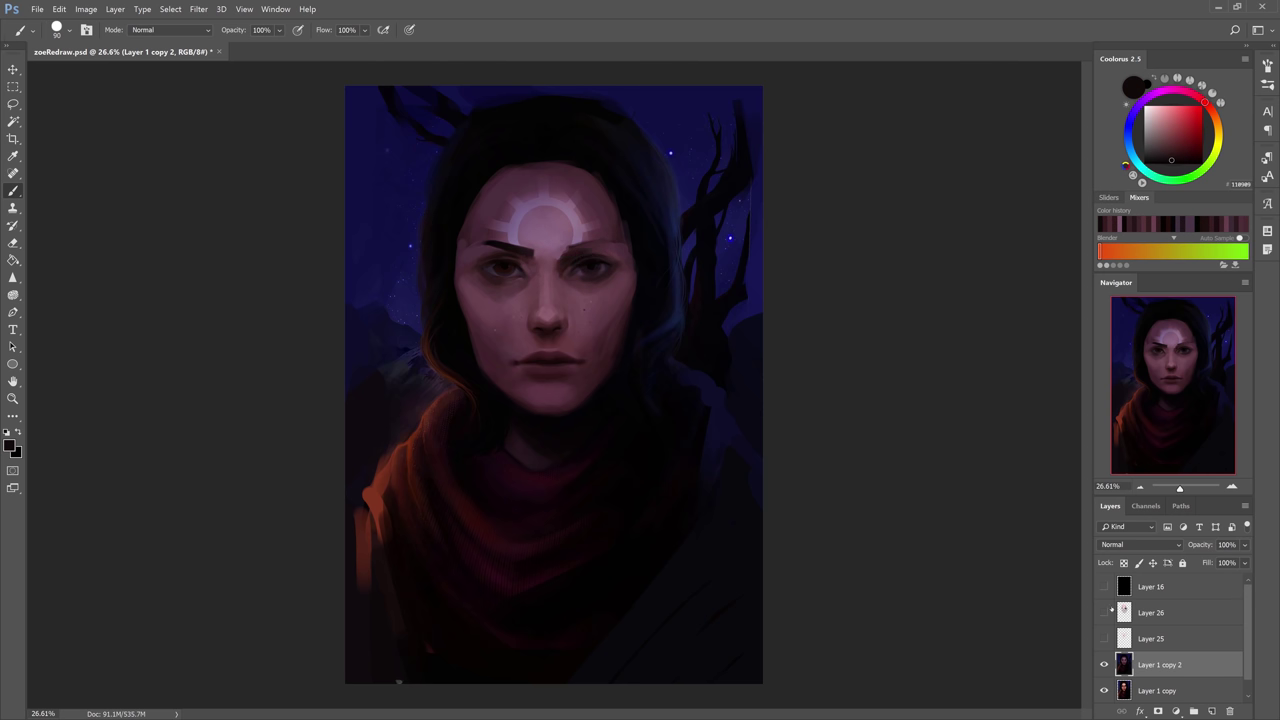
Compare the painted face with the overlays on Layer 26 and Layer 25, leaving the Layer 25 plane lines shown.
left_click(1104, 612)
left_click(1104, 612)
left_click(1104, 638)
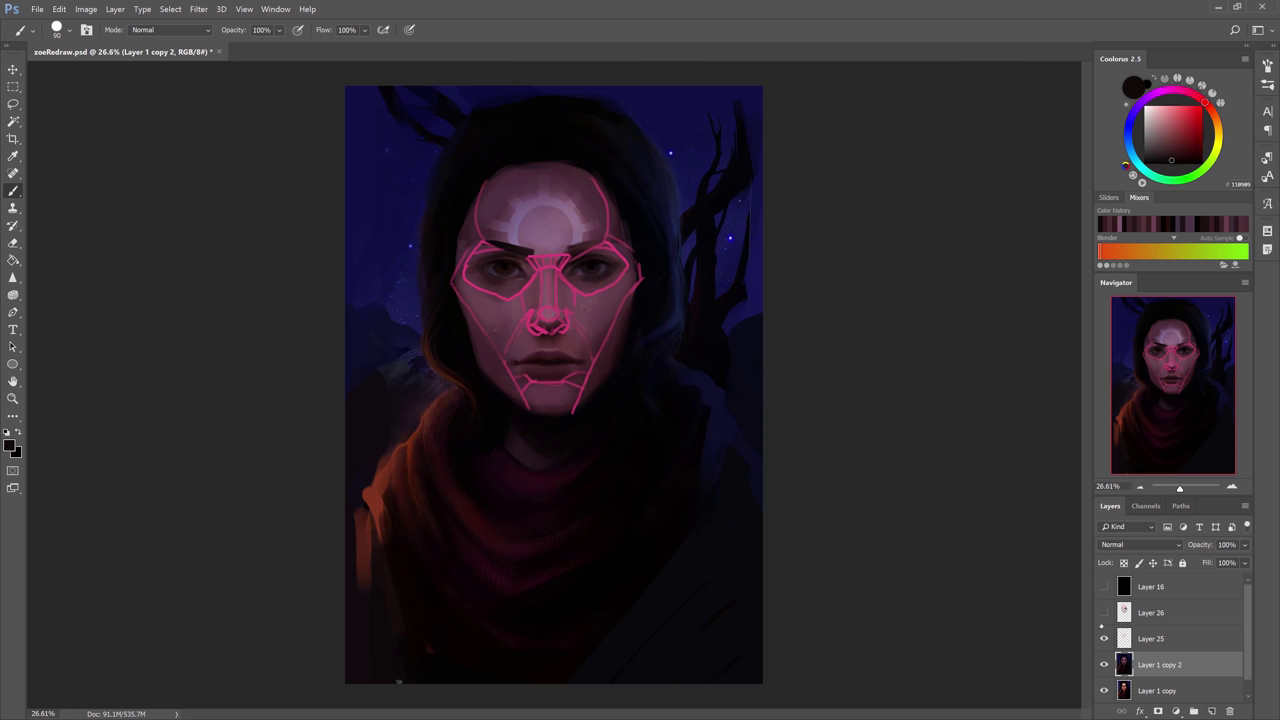
Try sketching the eye-socket plane in sampled pink and an arched eyebrow in black on Layer 25 with a 50 px brush.
left_click(577, 262, "alt")
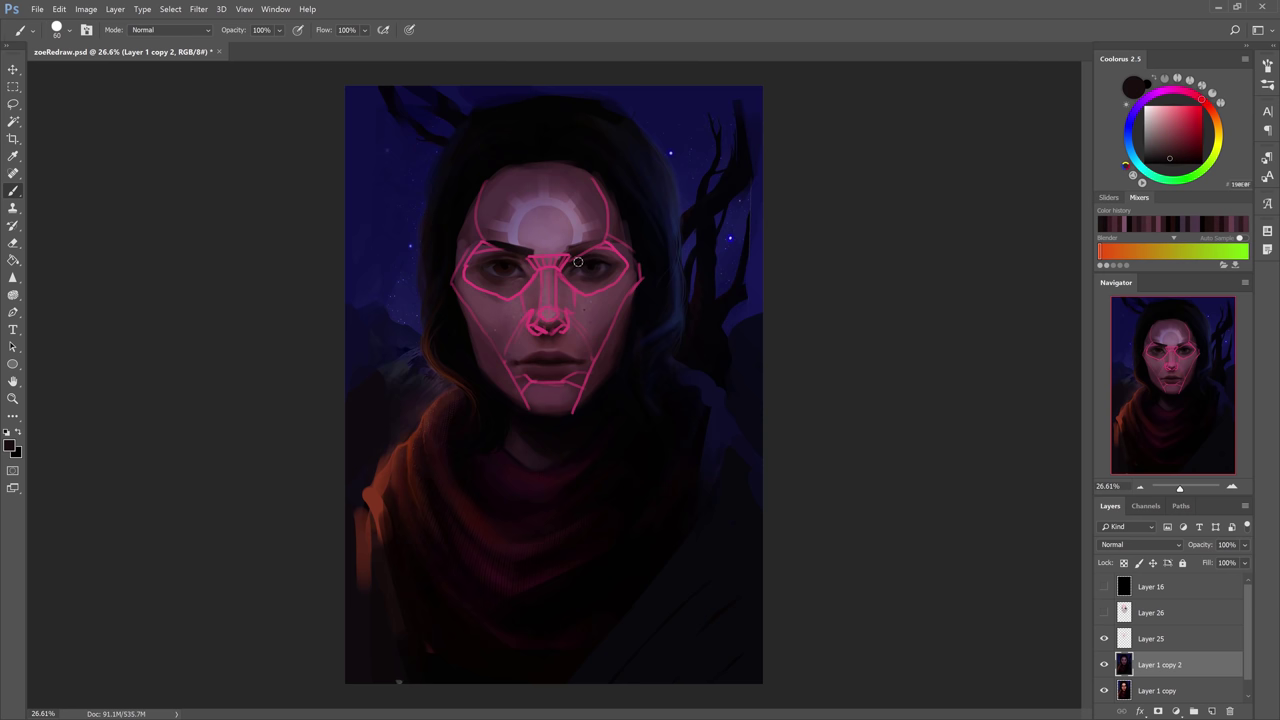
left_click(637, 282, "alt")
left_click(1165, 642)
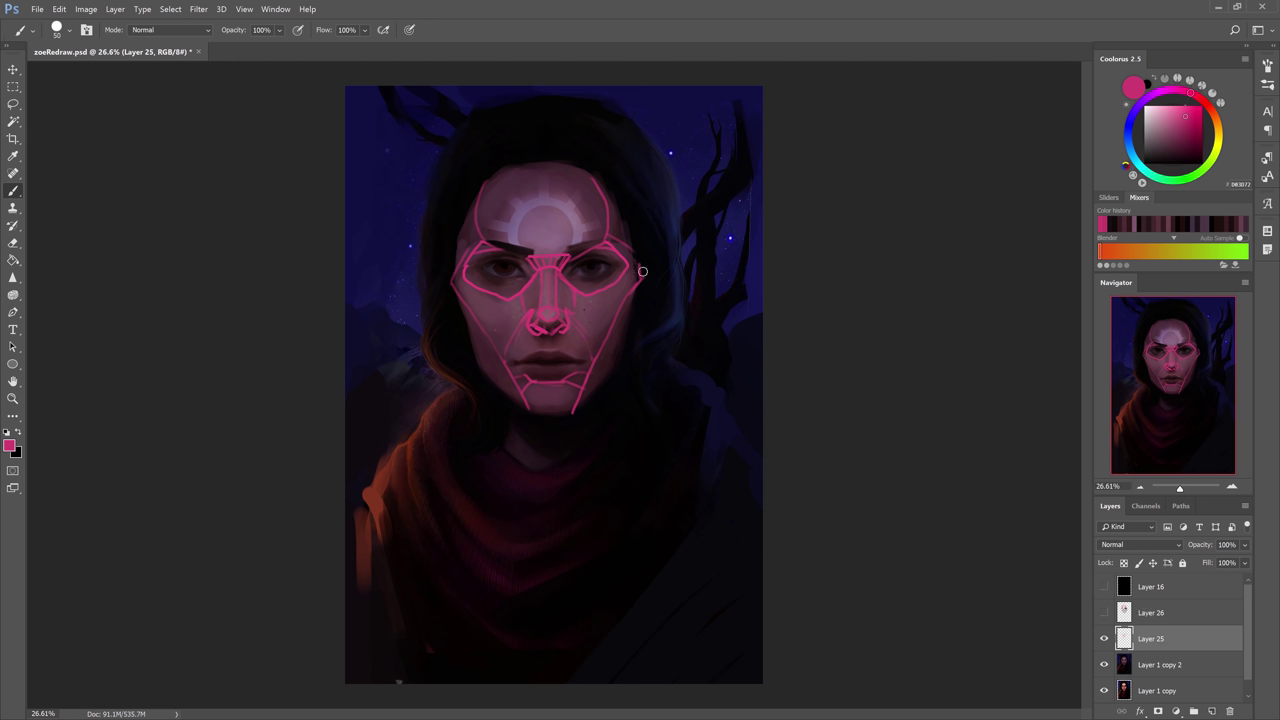
mouse_move(570, 260)
left_mouse_down()
mouse_move(638, 265)
mouse_move(592, 237)
mouse_move(625, 271)
mouse_move(568, 273)
mouse_move(627, 269)
mouse_move(592, 239)
mouse_move(577, 259)
mouse_move(586, 240)
mouse_move(565, 244)
mouse_move(600, 236)
mouse_move(580, 240)
mouse_move(628, 245)
mouse_move(570, 246)
mouse_move(628, 250)
left_mouse_up()
key("ctrl+z")
left_click(589, 266, "alt")
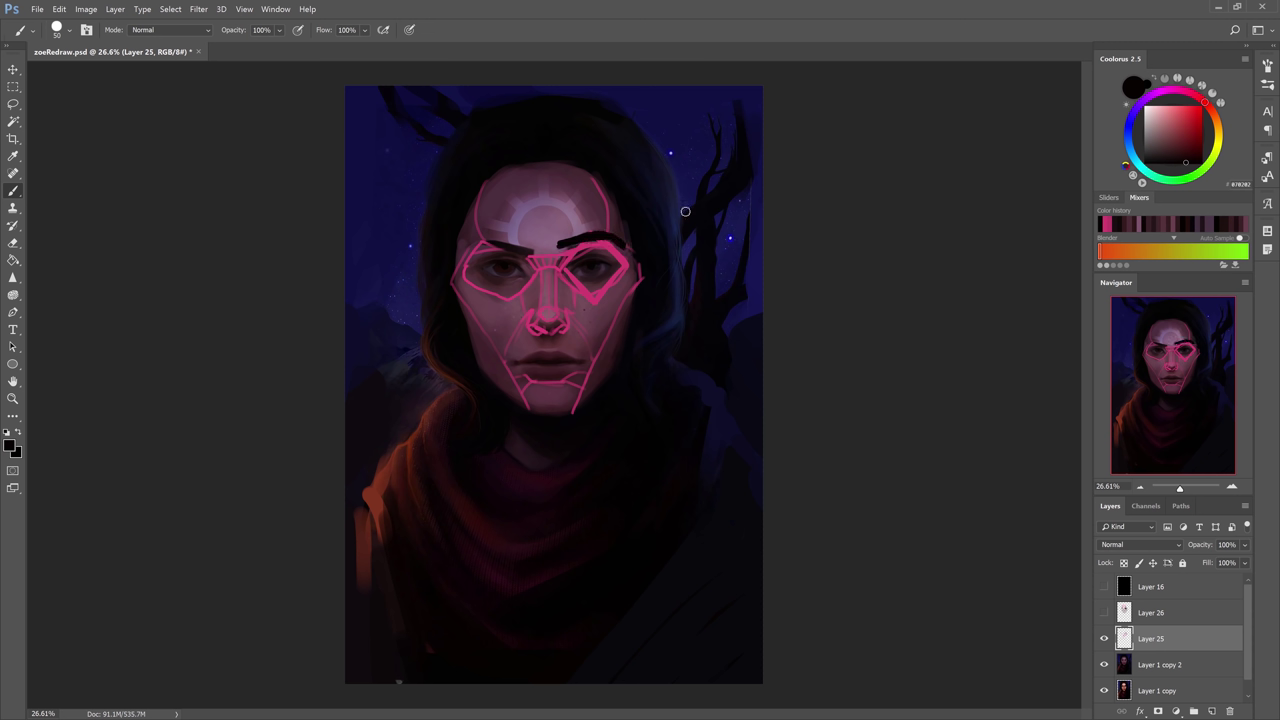
key("ctrl+z")
mouse_move(516, 263)
left_mouse_down()
mouse_move(470, 247)
mouse_move(502, 242)
left_mouse_up()
key("ctrl+z")
Hide Layer 25 and darken the outer end of the blue-lit eyebrow on Layer 1 copy 2 with a 50 px brush.
left_click(1104, 638)
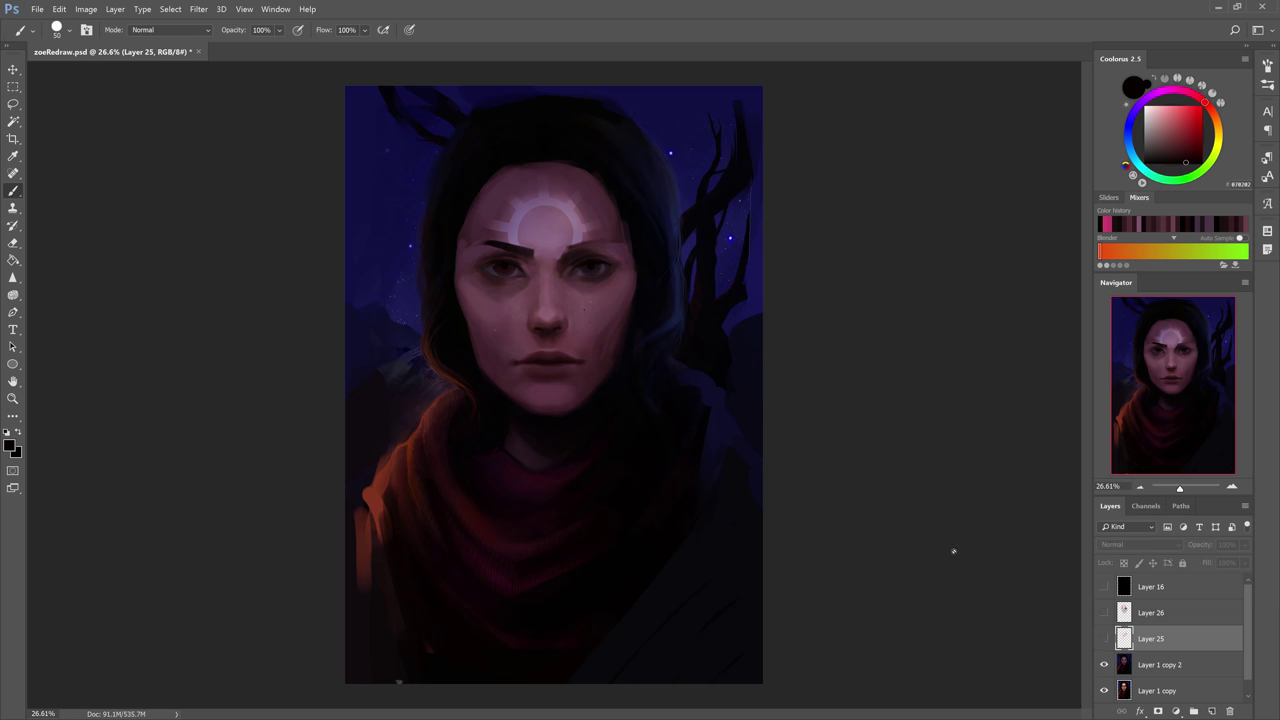
left_click(1175, 664)
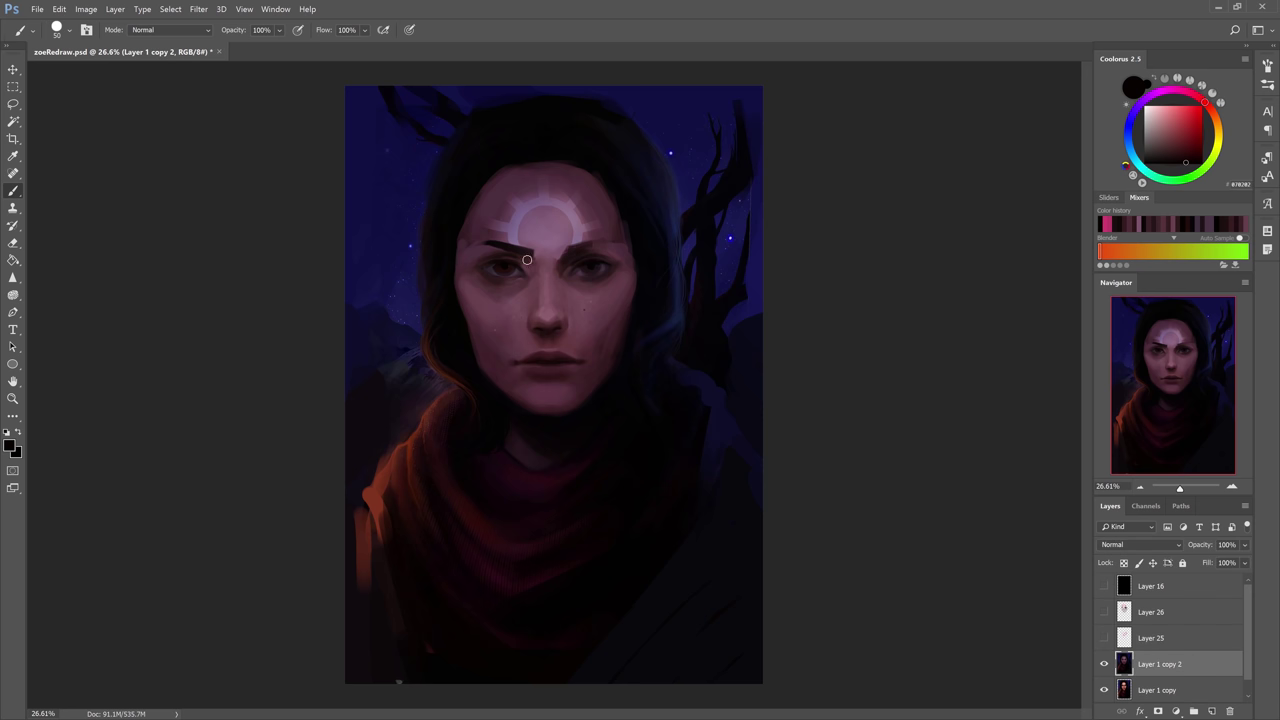
left_click(610, 253, "alt")
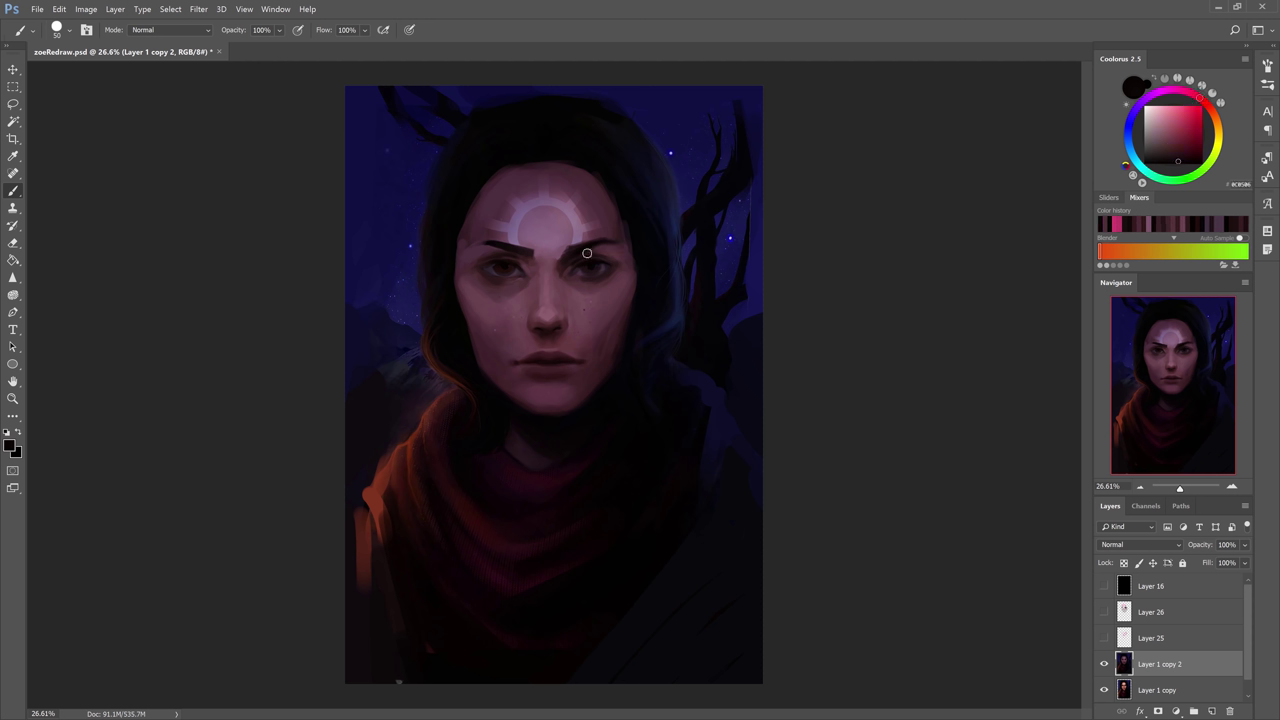
left_click(614, 236, "alt")
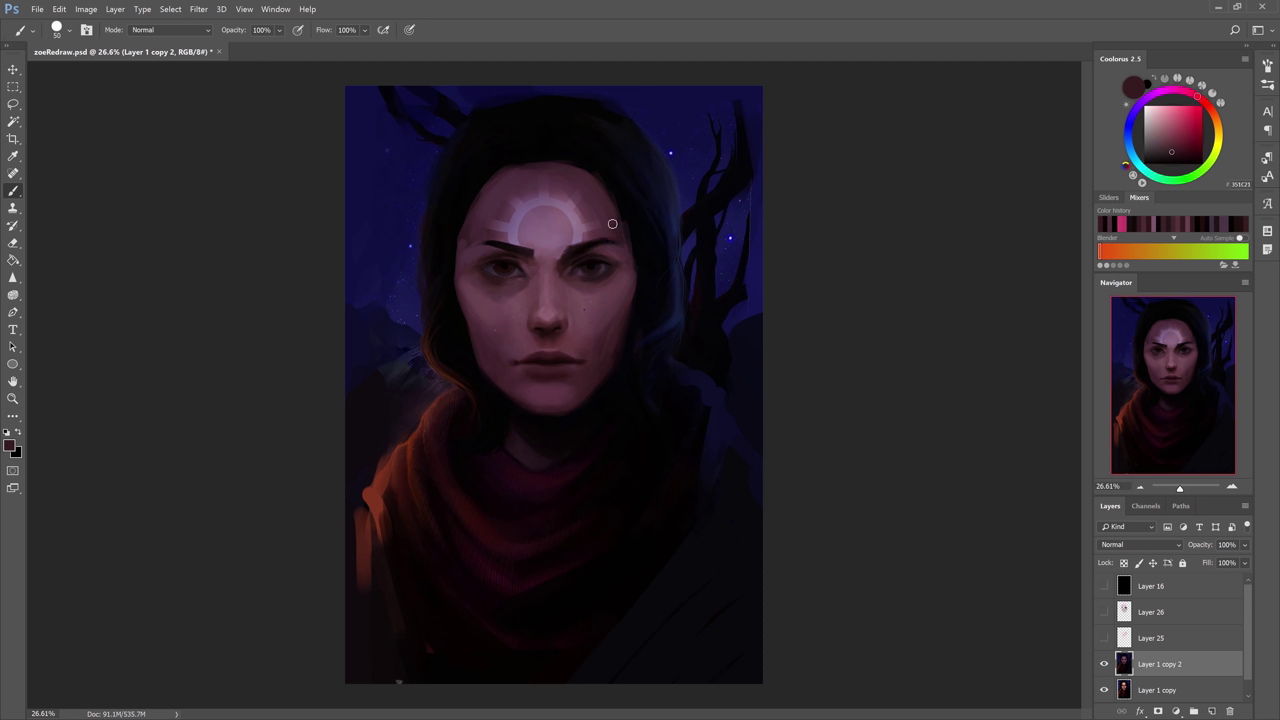
left_click(604, 255, "alt")
left_click(567, 246, "alt")
left_click(566, 248, "alt")
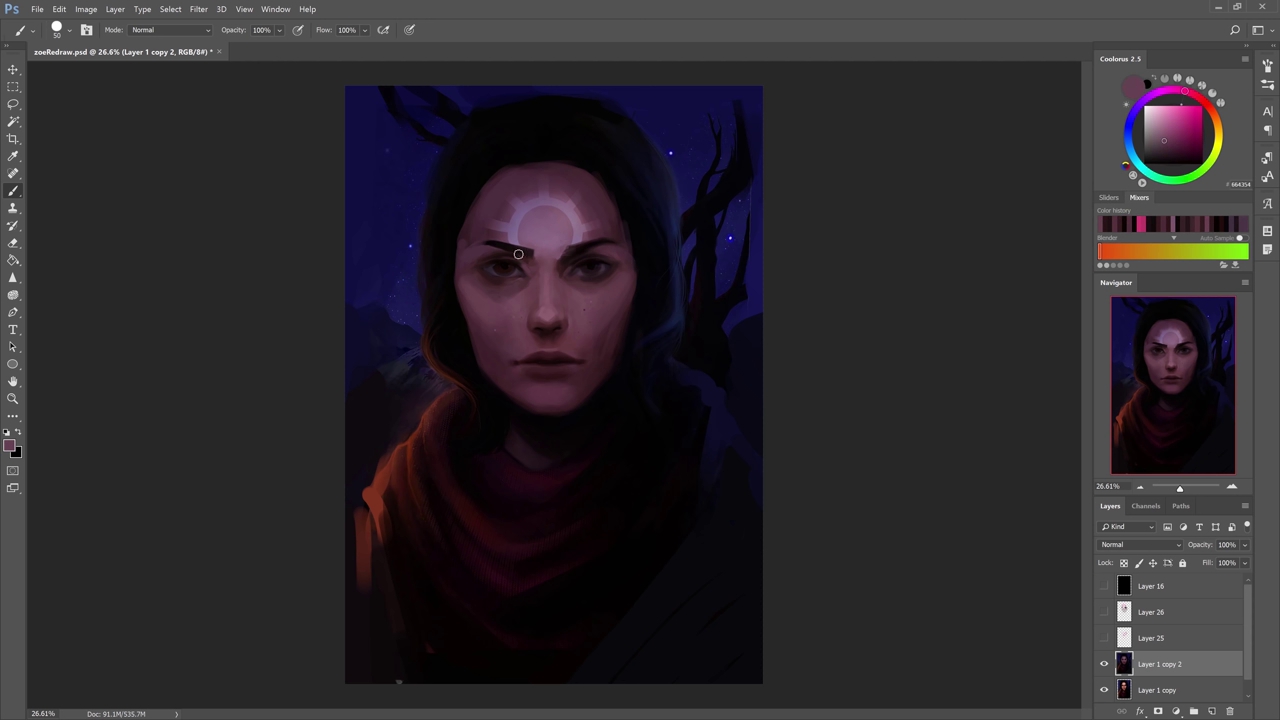
Soften the inner end of the orange-lit eyebrow with sampled skin tones, using an 80 to 125 px brush.
left_click(542, 248, "alt")
key("]")
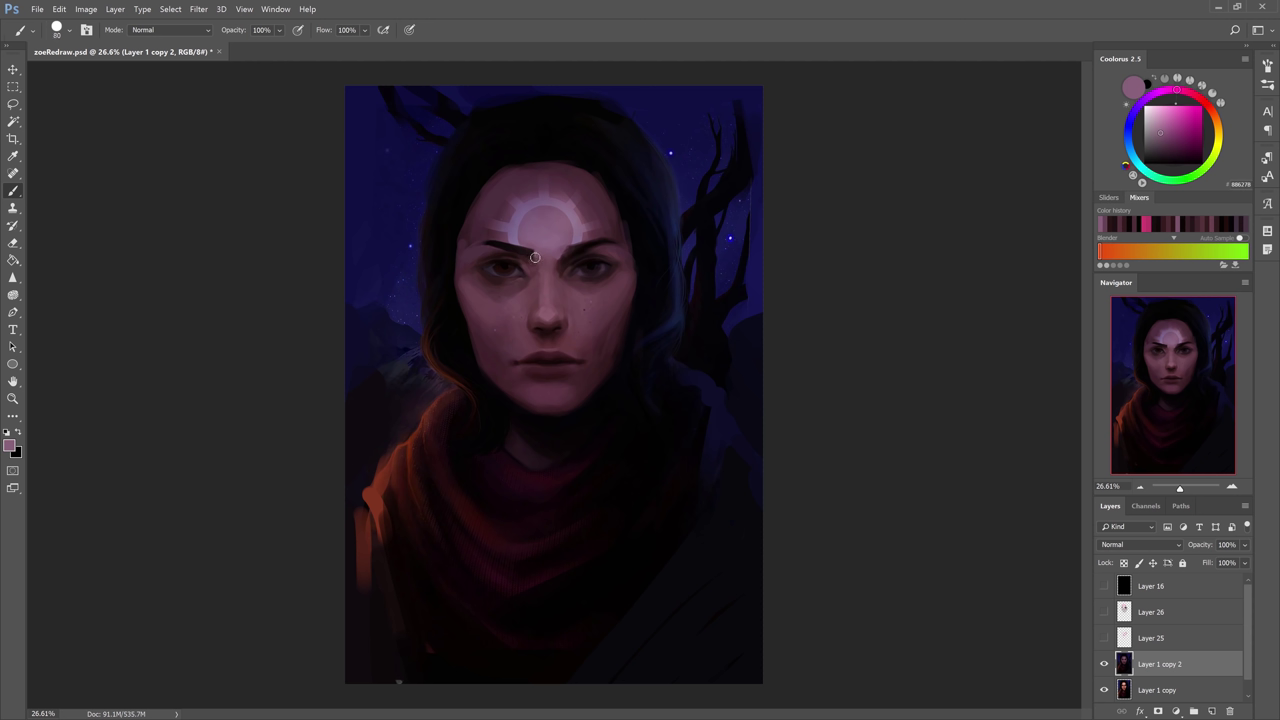
key("]")
key("]")
key("]")
left_click(500, 246, "alt")
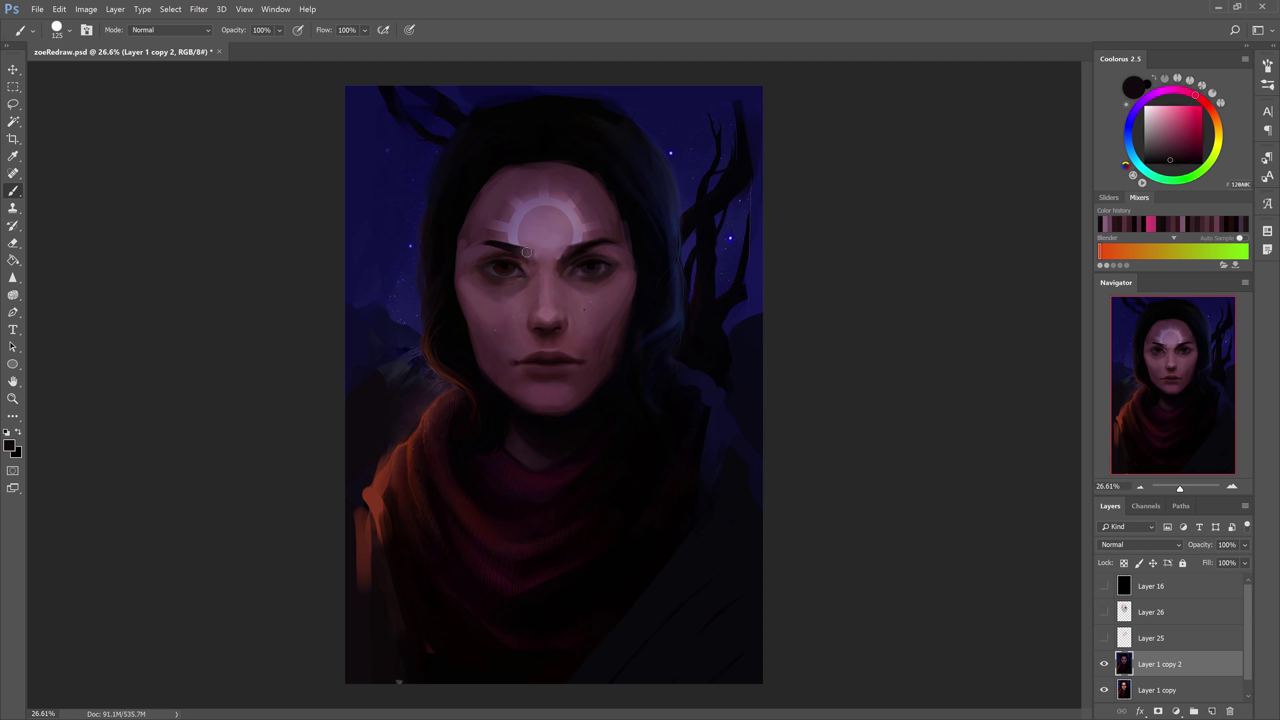
key("bracketleft")
Refine the tail and lower edge of the blue-lit eyebrow with sampled mauve and dark brown tones and a 60 px brush.
left_click(596, 234, "alt")
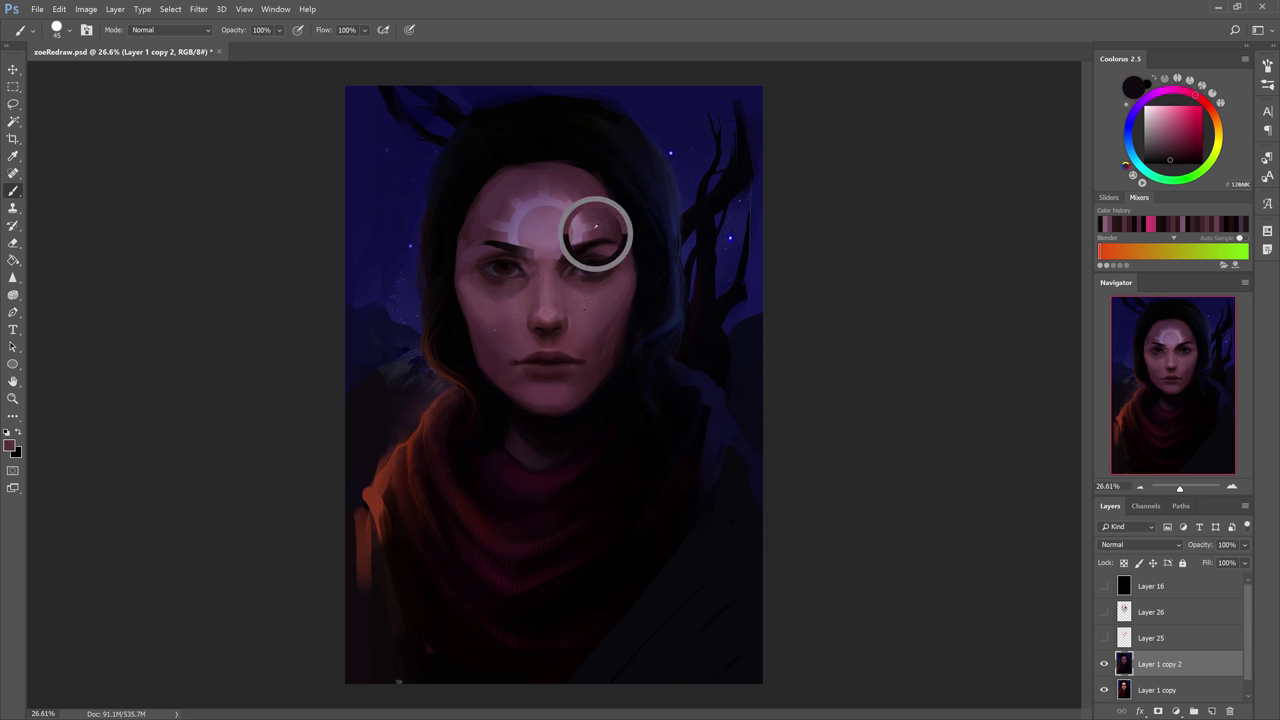
left_click(608, 268, "alt")
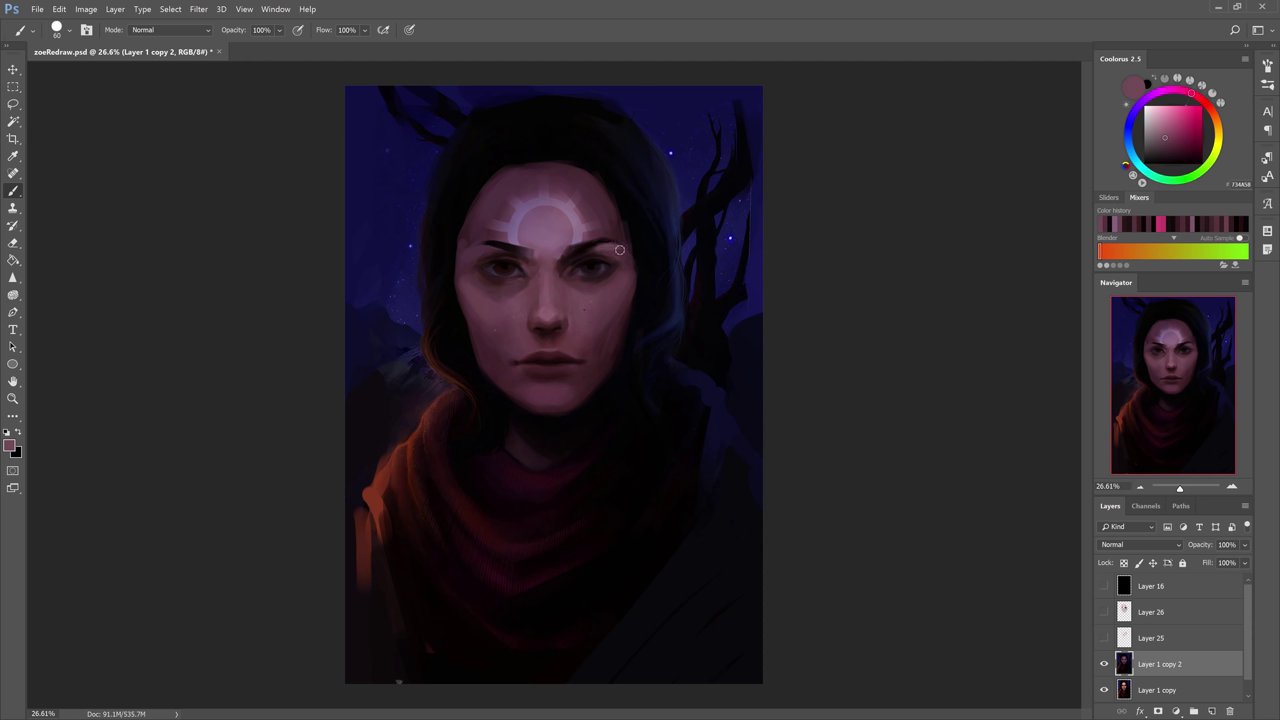
left_click(594, 246, "alt")
left_click(620, 253, "alt")
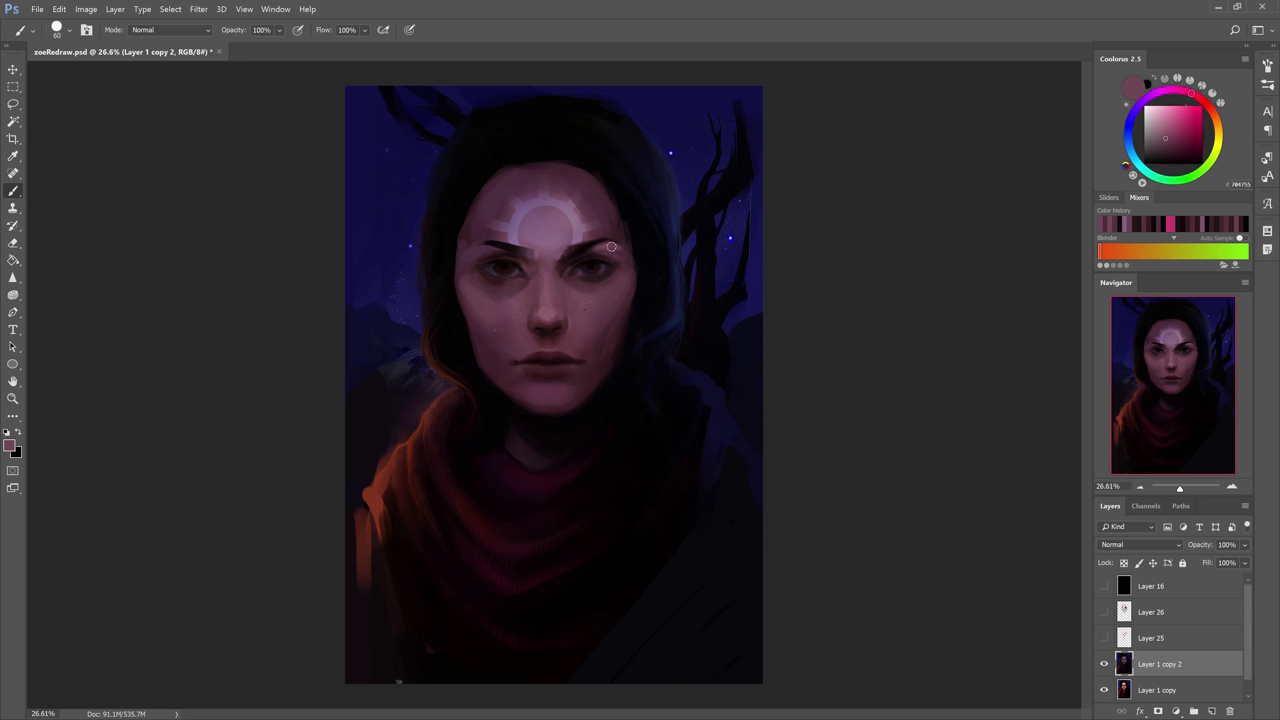
left_click(614, 246, "alt")
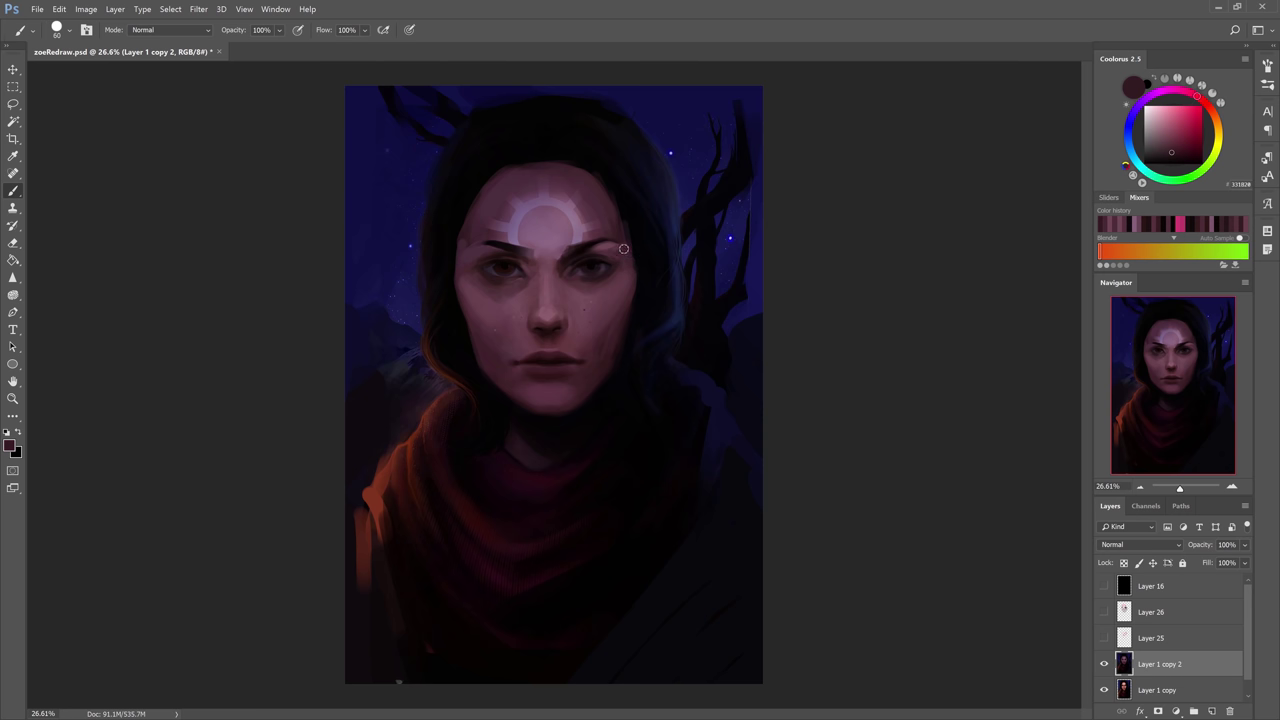
left_click(619, 251, "alt")
left_click(575, 258, "alt")
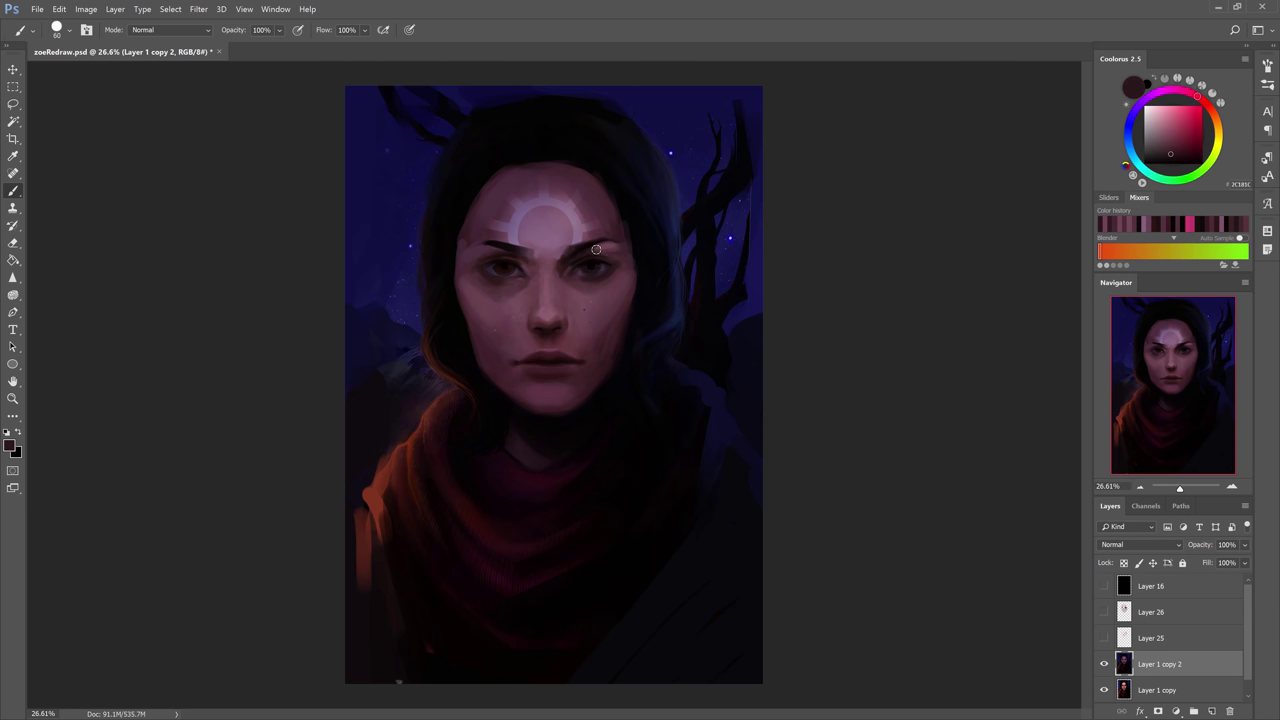
left_click(610, 244, "alt")
left_click(585, 248, "alt")
Touch up both eyebrows and reshape the orange-lit one with dark tones sampled along its length.
mouse_move(604, 241)
left_mouse_down()
mouse_move(468, 250)
mouse_move(560, 261)
mouse_move(521, 249)
mouse_move(599, 243)
mouse_move(503, 245)
left_mouse_up()
left_click(572, 255, "alt")
left_click(498, 244, "alt")
left_click(505, 247, "alt")
left_click(512, 250, "alt")
left_click(519, 253, "alt")
key("bracketright")
key("bracketright")
key("bracketright")
key("bracketright")
key("bracketright")
key("bracketright")
Darken the orange-lit eyebrow with a 40 px brush and blend its lower edge and inner end with an 80 px brush.
left_click(599, 243, "alt")
key("bracketleft")
key("bracketleft")
key("bracketleft")
key("bracketleft")
key("bracketleft")
key("bracketleft")
key("bracketleft")
key("bracketleft")
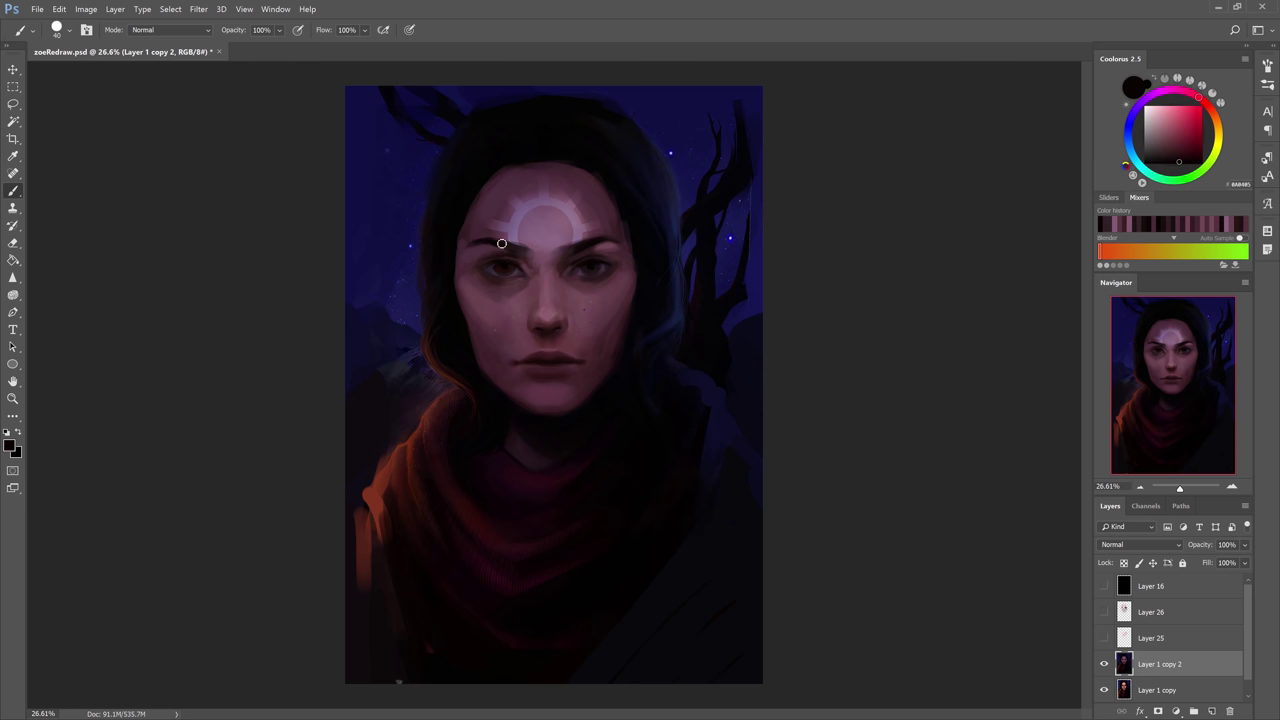
left_click(495, 258, "alt")
left_click(508, 254, "alt")
left_click(524, 251, "alt")
scroll(679, 186, "down", 1)
key("bracketright")
key("bracketright")
key("bracketright")
key("bracketright")
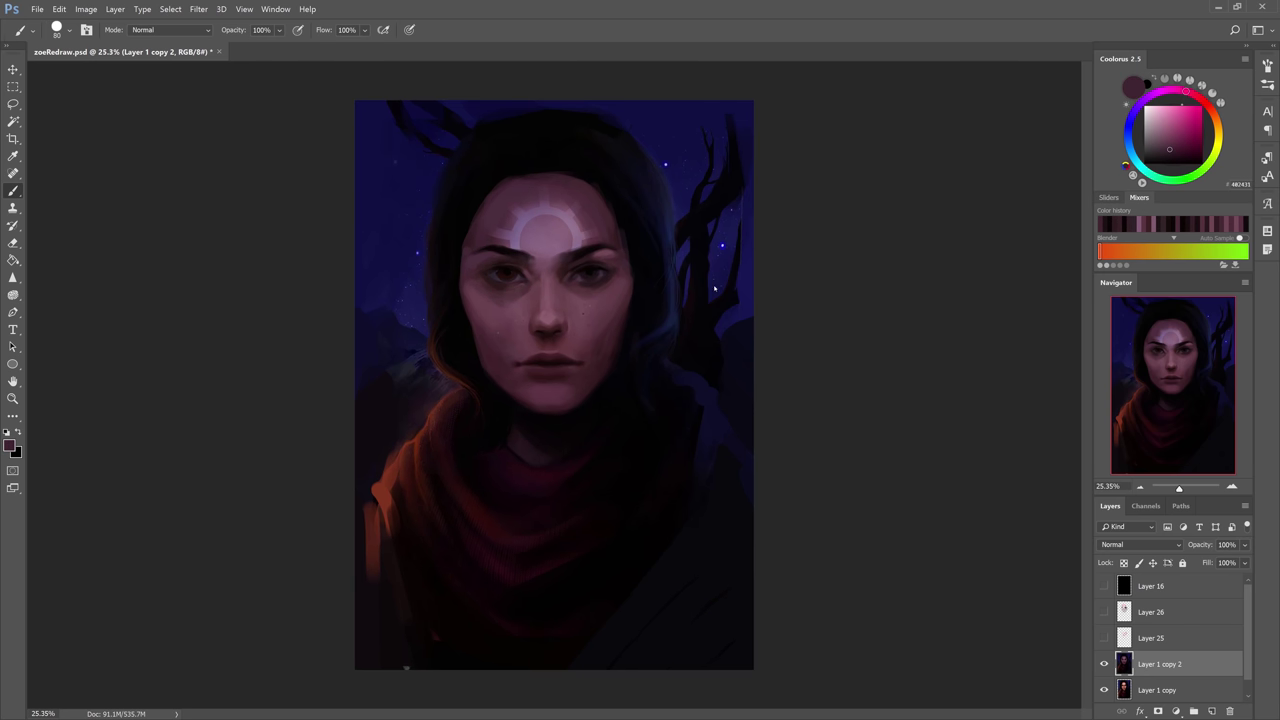
Smooth the shading on both cheeks with a soft 300 px brush and sampled skin tones.
key("period")
left_click(598, 328, "alt")
left_click(600, 343, "alt")
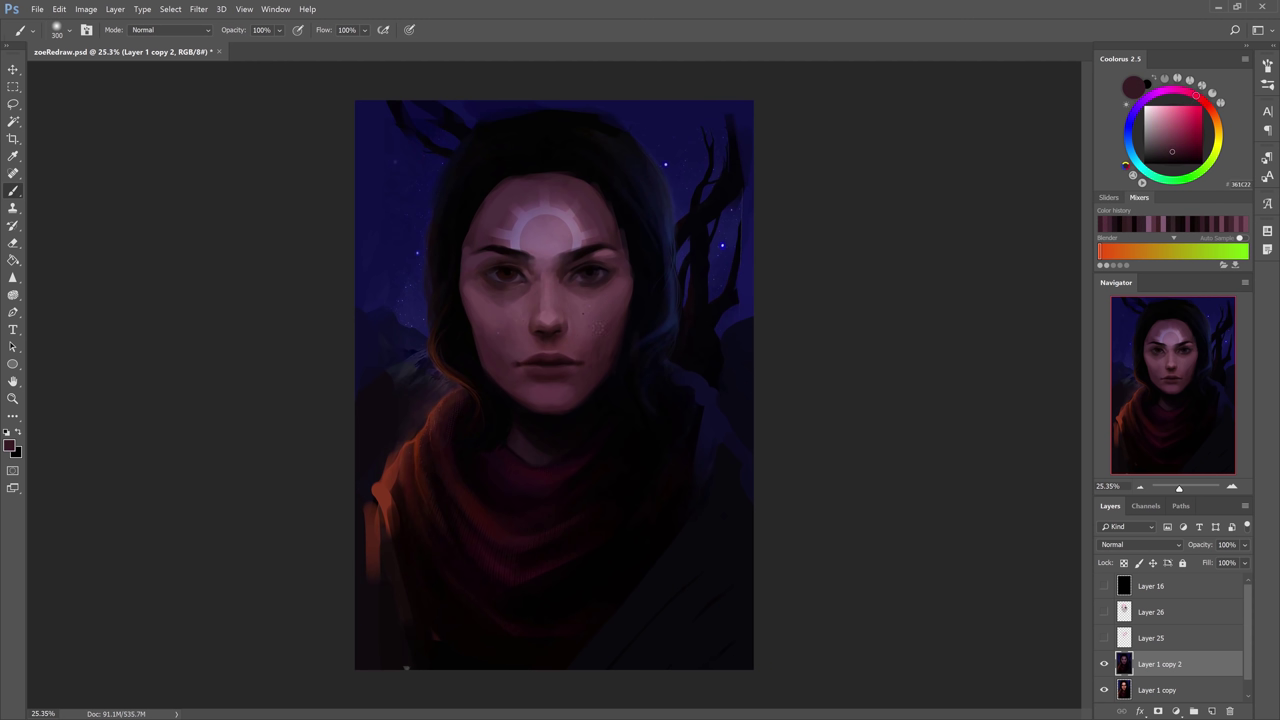
left_click(594, 327, "alt")
left_click(487, 336, "alt")
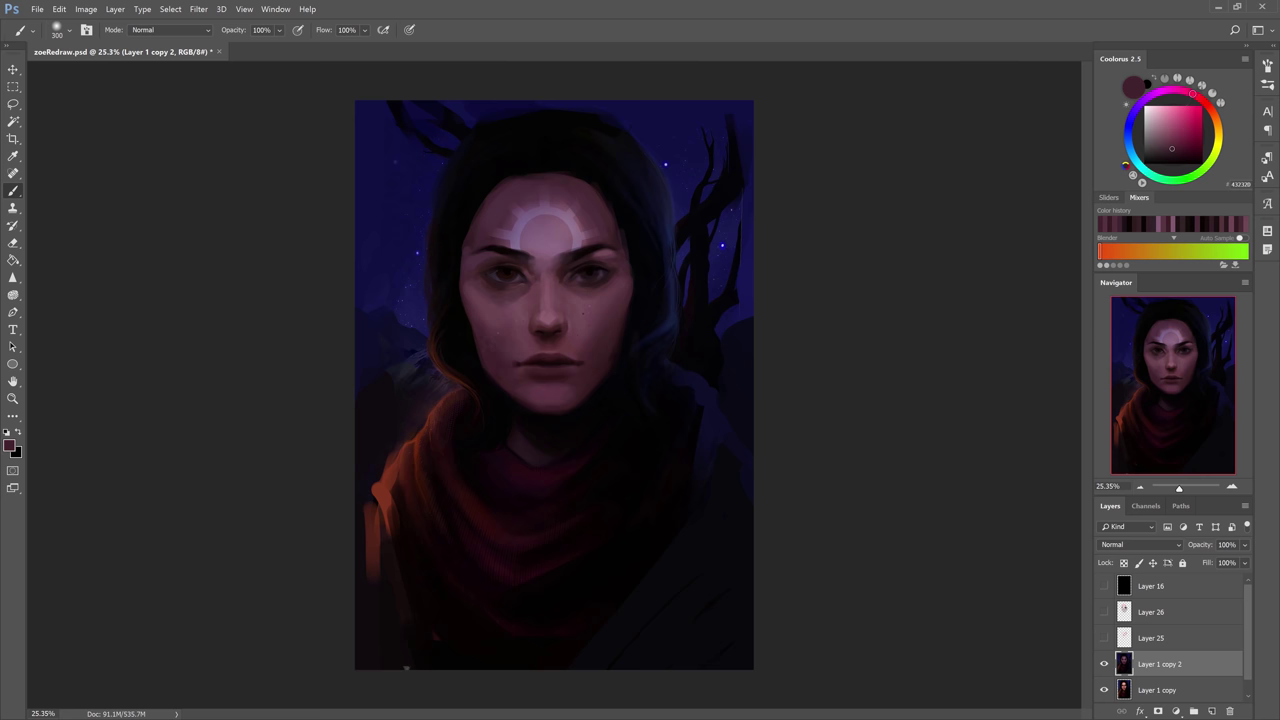
Fade the sun emblem into the forehead with a soft brush of 300 to 600 px and sampled mauve tones.
left_click(470, 240, "alt")
key("bracketleft")
key("bracketleft")
left_click_drag(505, 222, 575, 198)
left_click(590, 255, "alt")
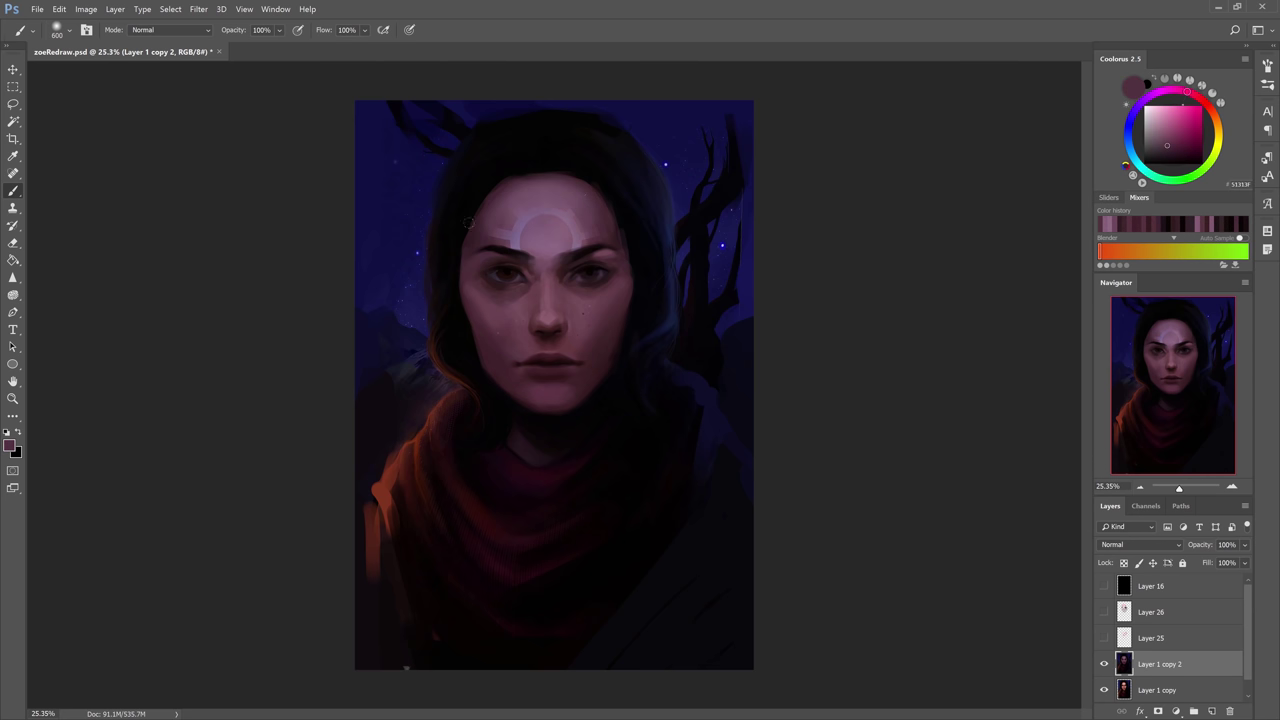
left_click(482, 259, "alt")
left_click(634, 264, "alt")
left_click(535, 225, "alt")
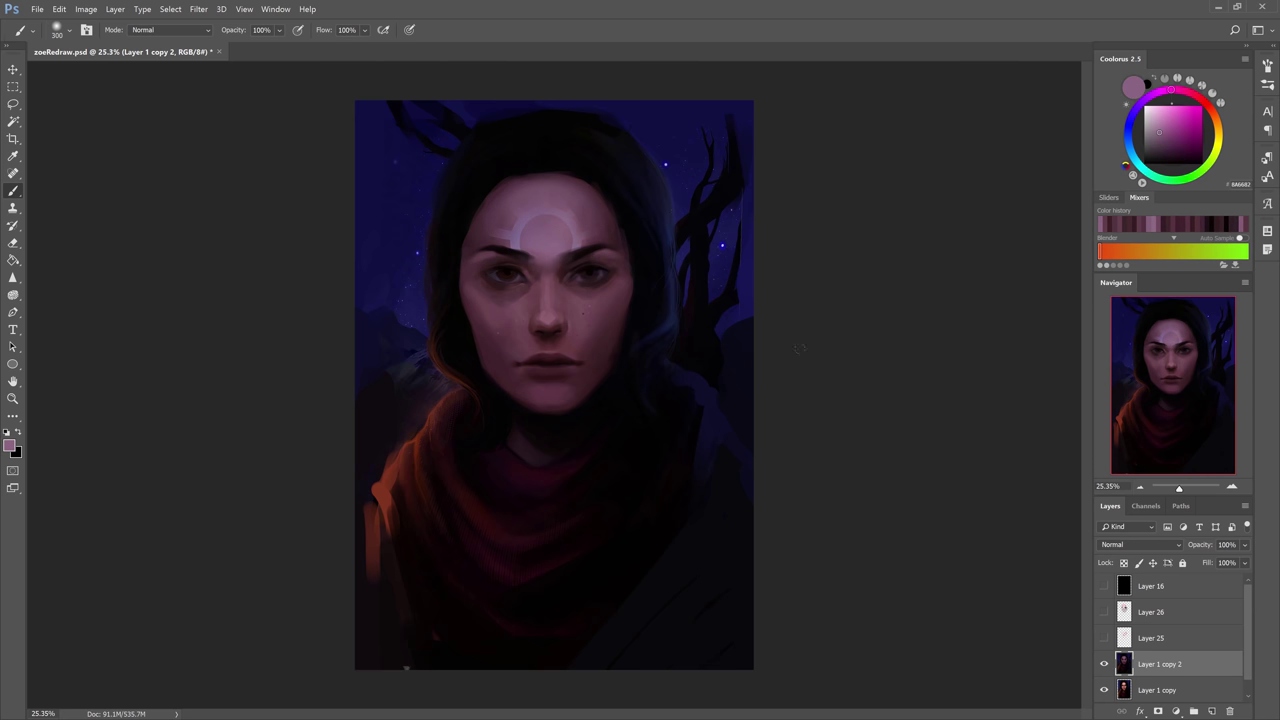
Blend the broad shading of the cheeks and forehead with a soft 400 px brush and sampled skin tones.
key("z")
left_click_drag(610, 286, 533, 286)
key("b")
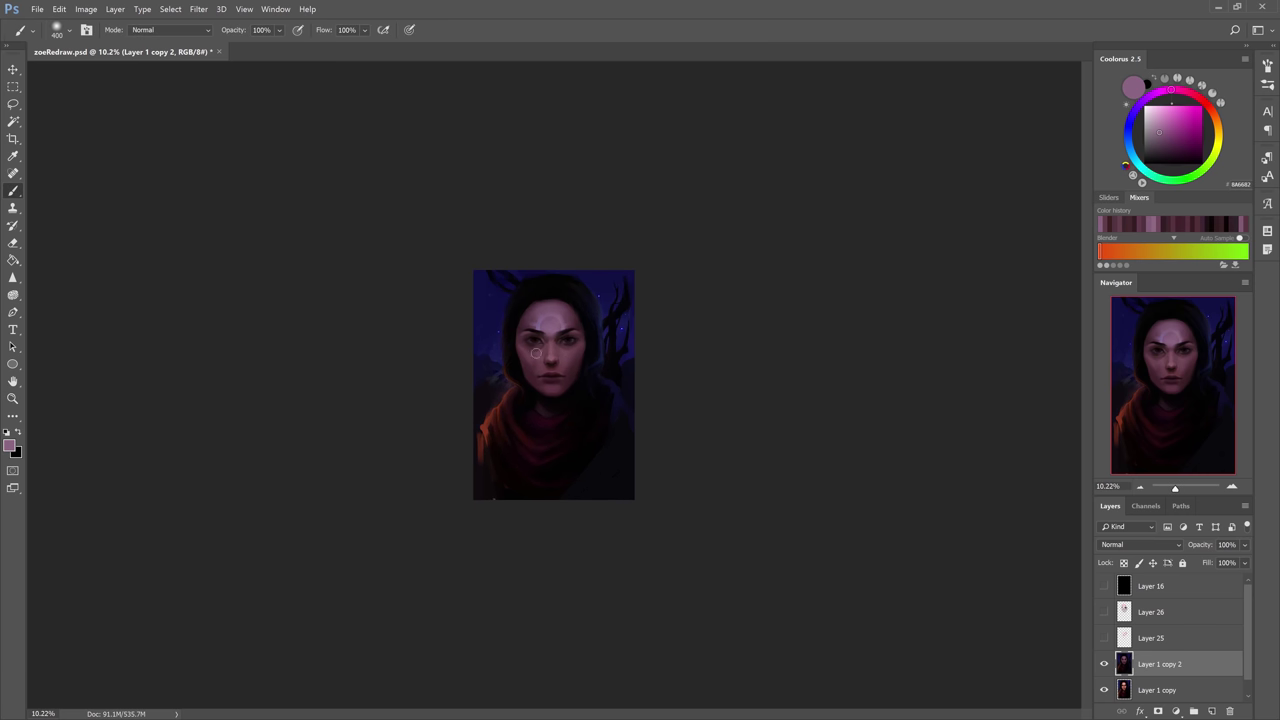
left_click(541, 360, "alt")
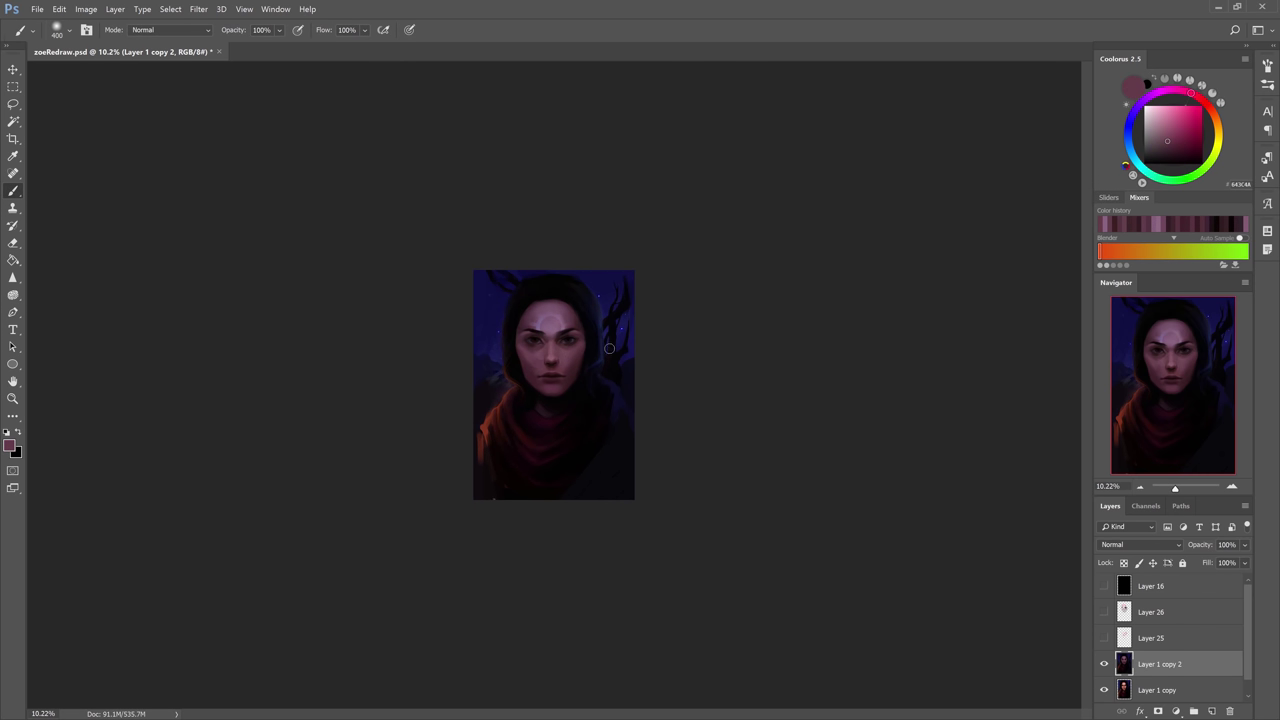
left_click(546, 322, "alt")
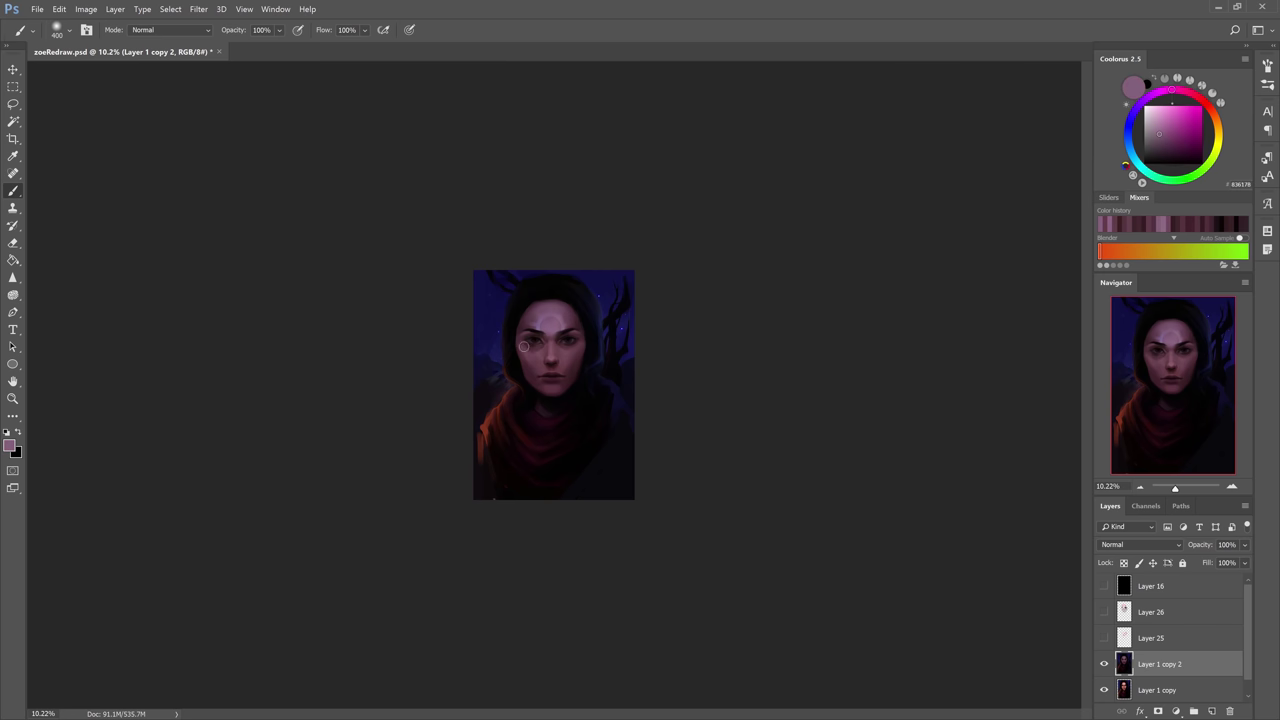
left_click(523, 349, "alt")
left_click(562, 368, "alt")
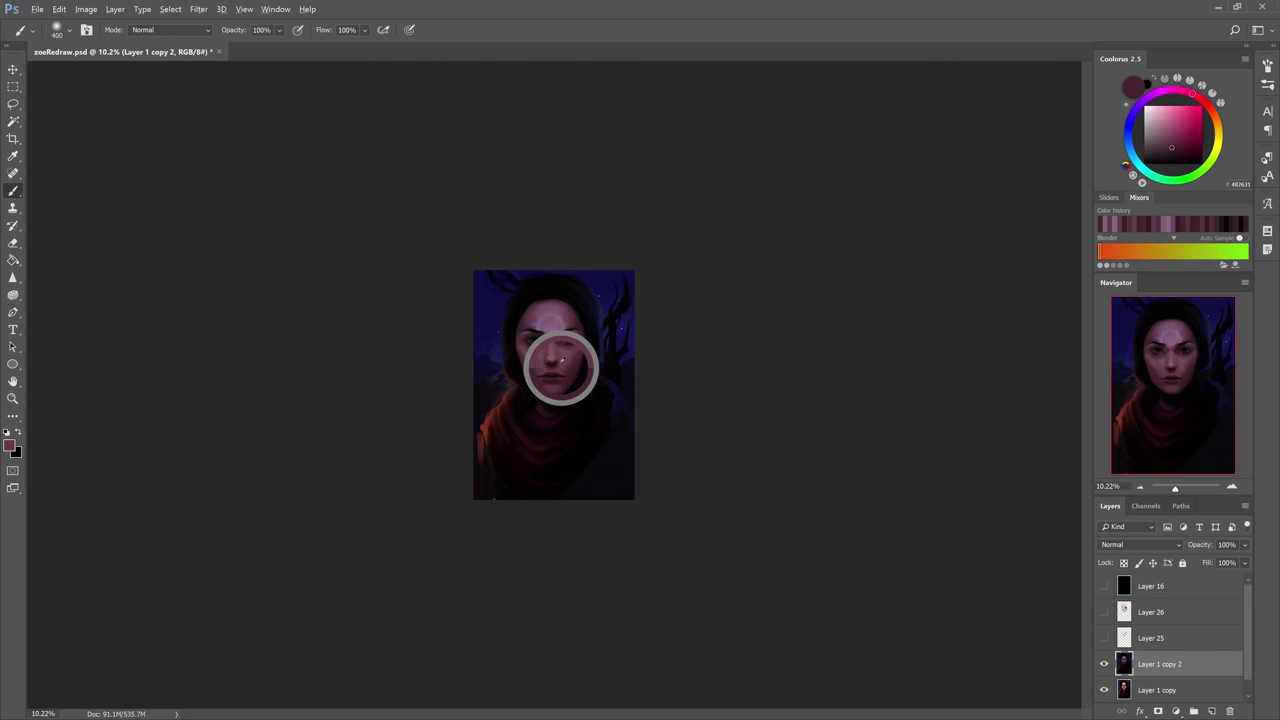
key("z")
left_click_drag(590, 344, 579, 342)
key("b")
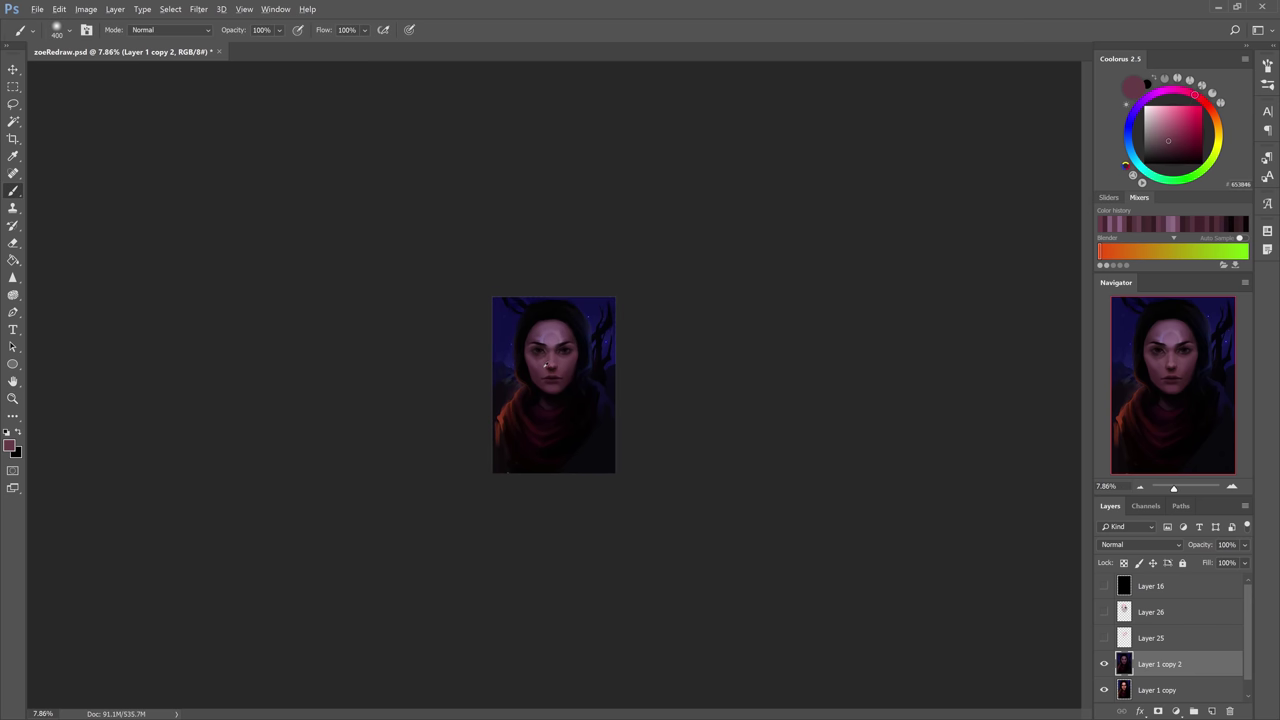
left_click(558, 368, "alt")
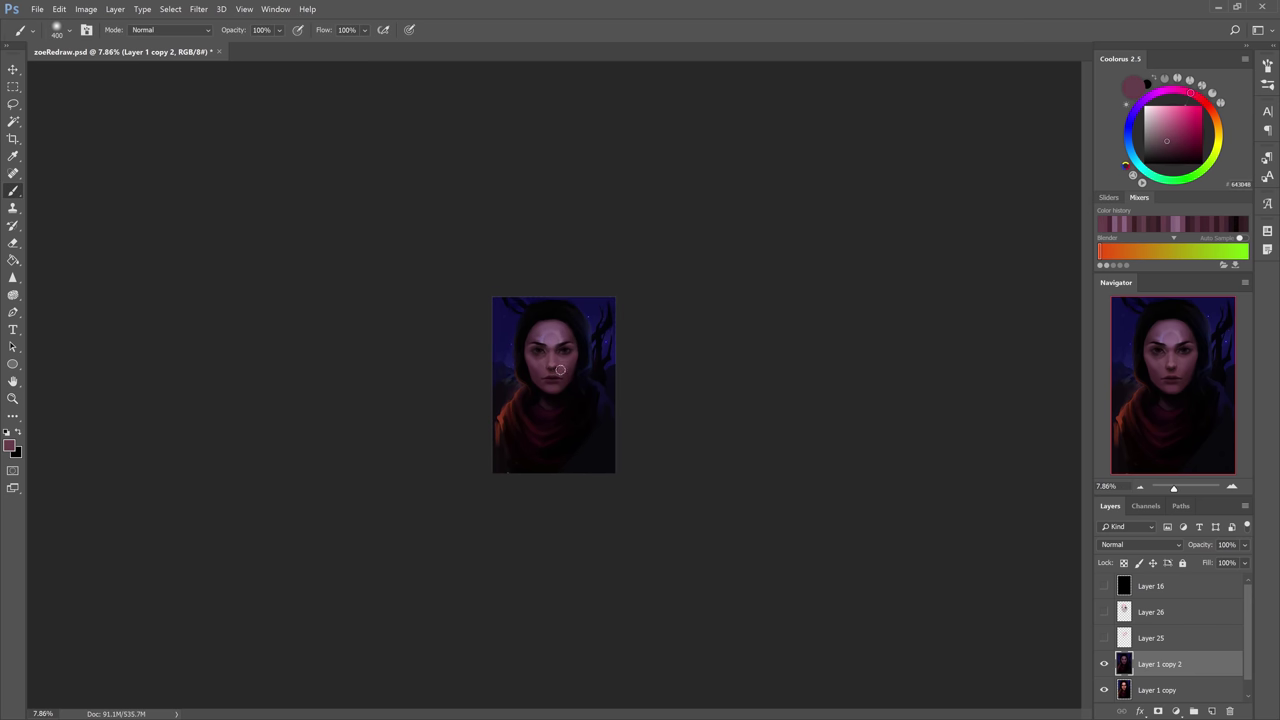
Refine the shading along the blue-lit lower cheek and jaw with a sampled dark mauve and a soft 90 px brush.
key("bracketleft")
key("bracketleft")
key("bracketleft")
key("bracketleft")
key("bracketleft")
key("bracketleft")
key("bracketleft")
key("bracketleft")
key("bracketleft")
left_click(568, 371, "alt")
key("bracketright")
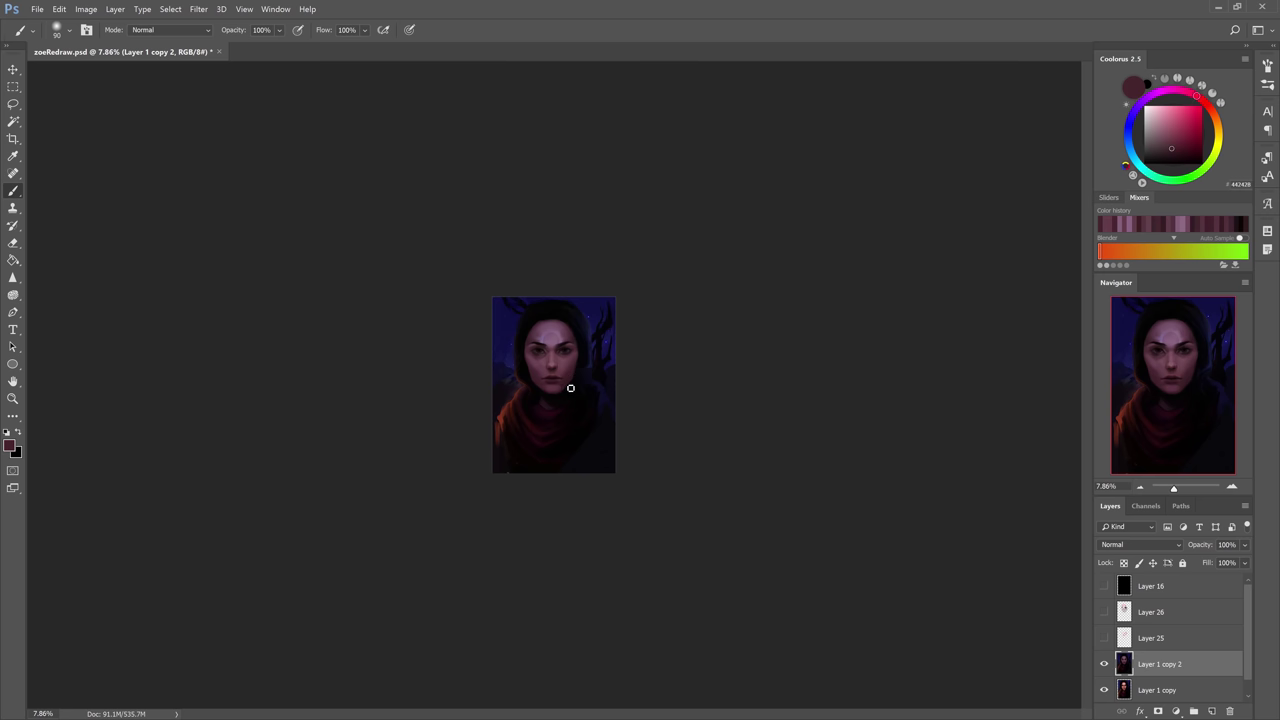
Compare the repainted portrait on Layer 1 copy 2 with the original on Layer 1 copy, leaving the repaint shown.
key("z")
left_click_drag(582, 325, 606, 323)
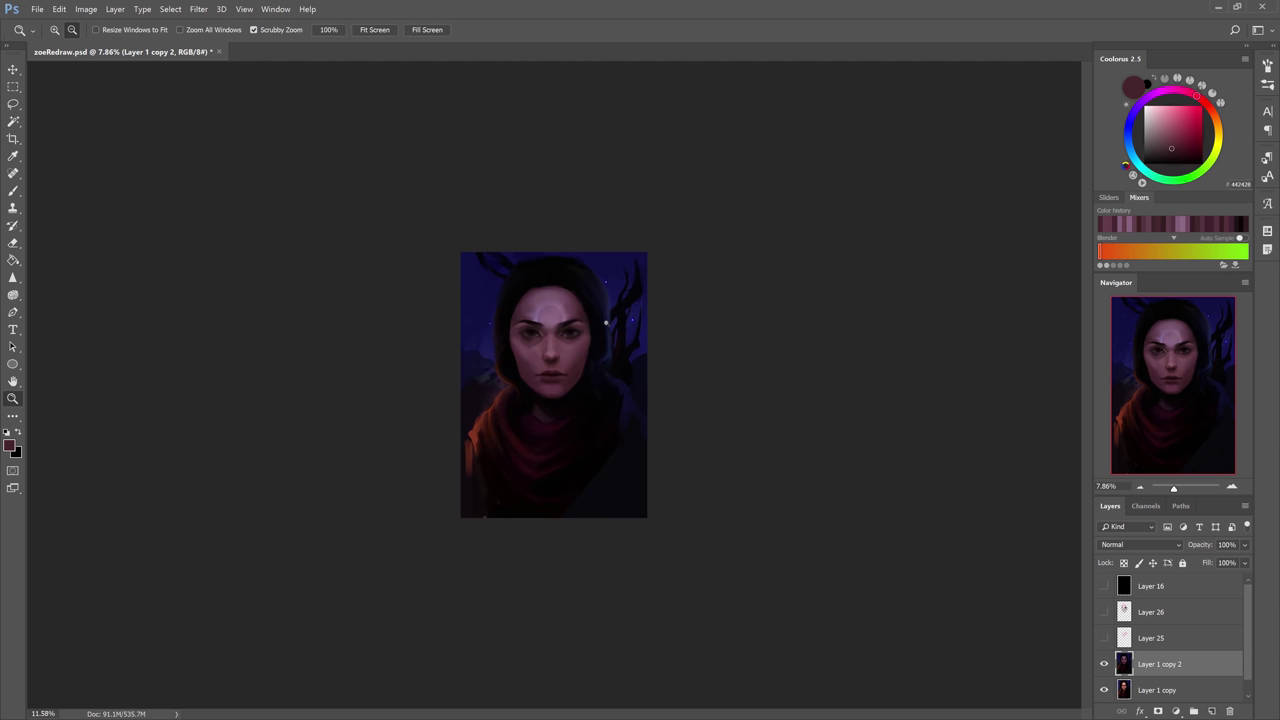
left_click(605, 322)
key("b")
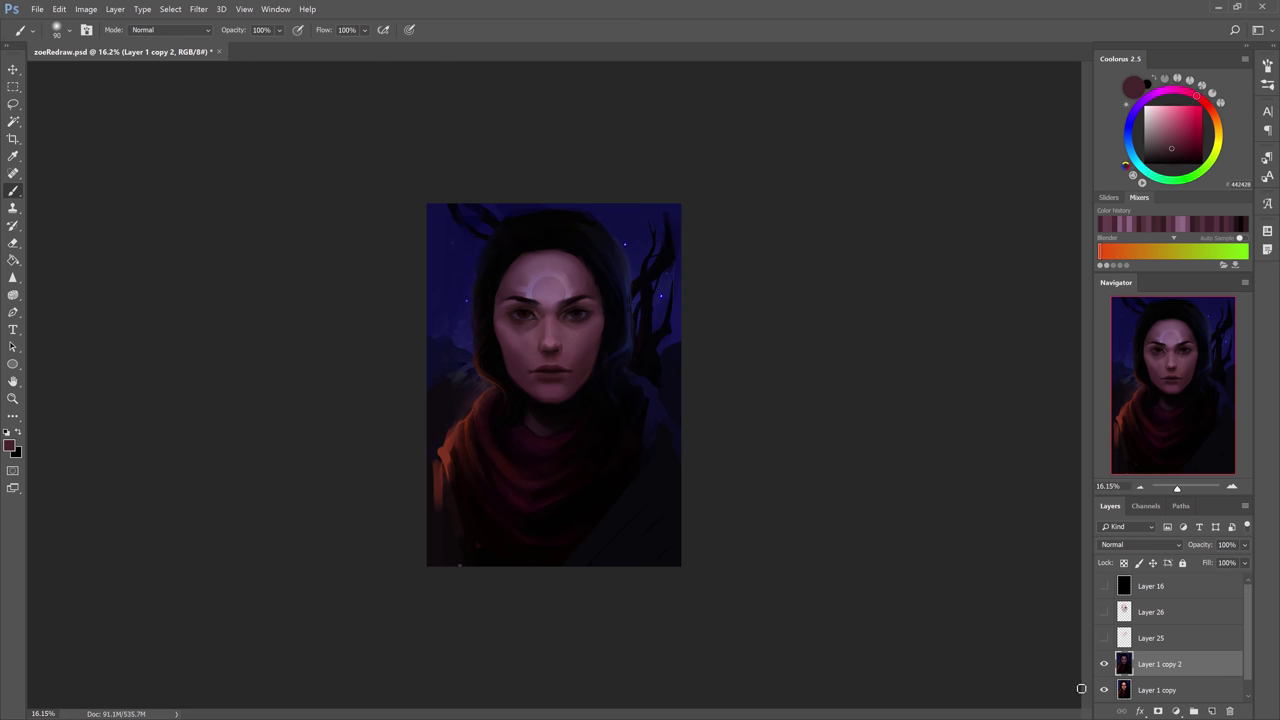
left_click(1104, 664)
left_click(1104, 664)
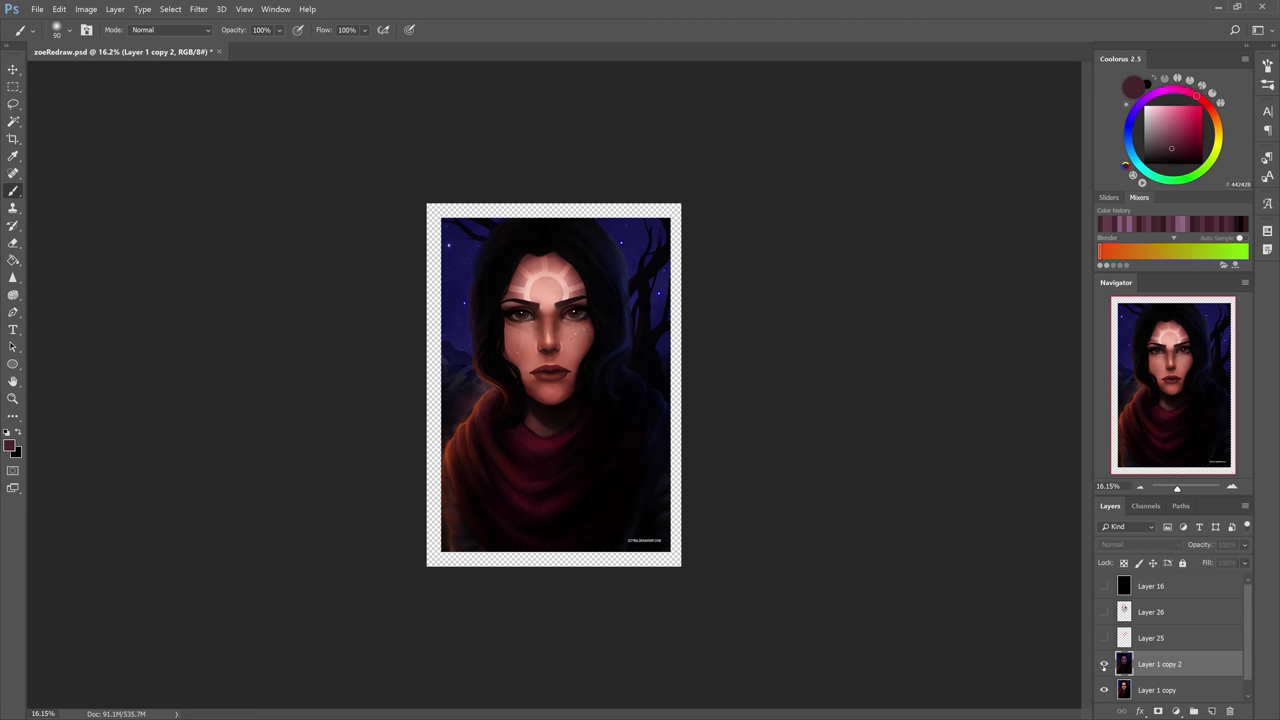
left_click(1104, 664)
left_click(1104, 664)
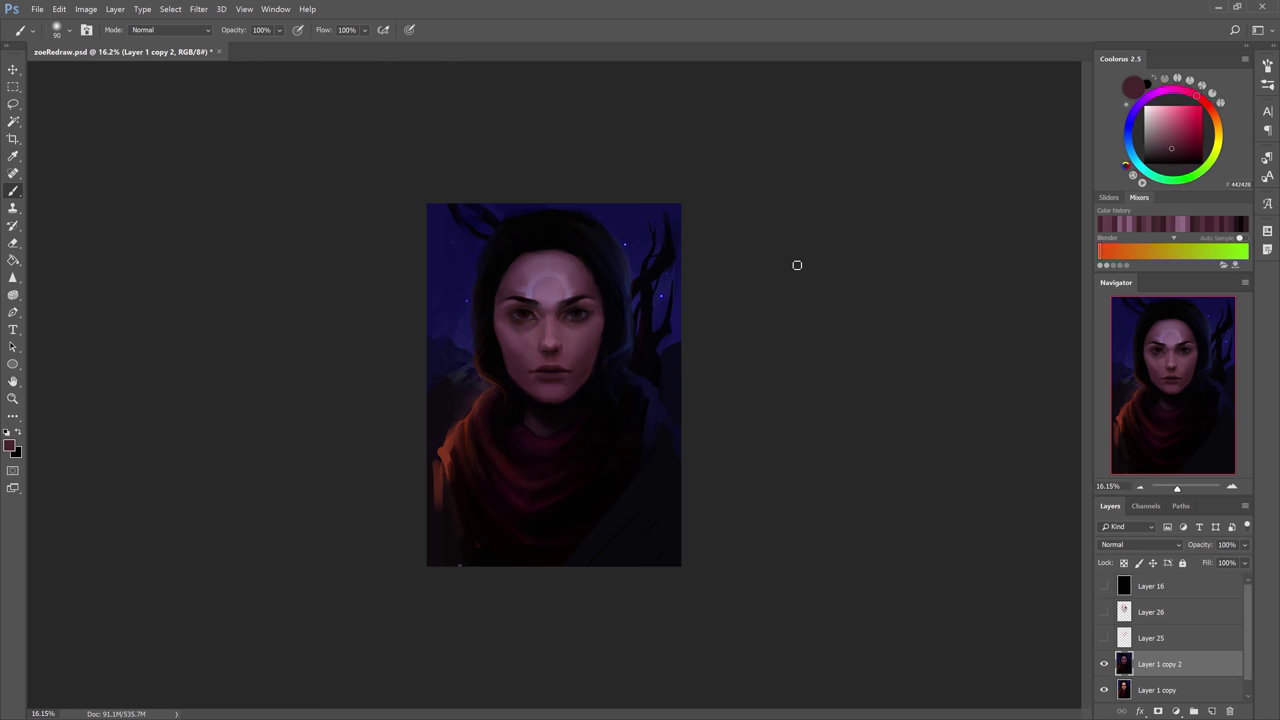
left_click(1104, 663)
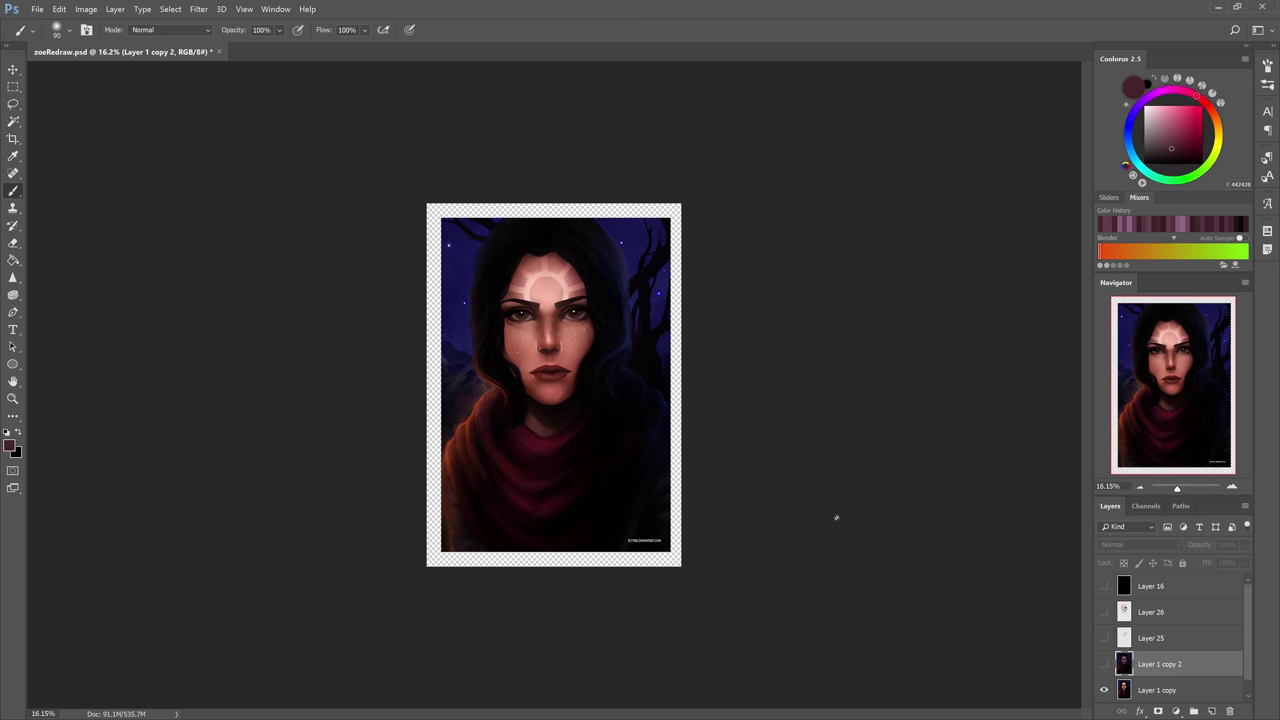
left_click(1104, 663)
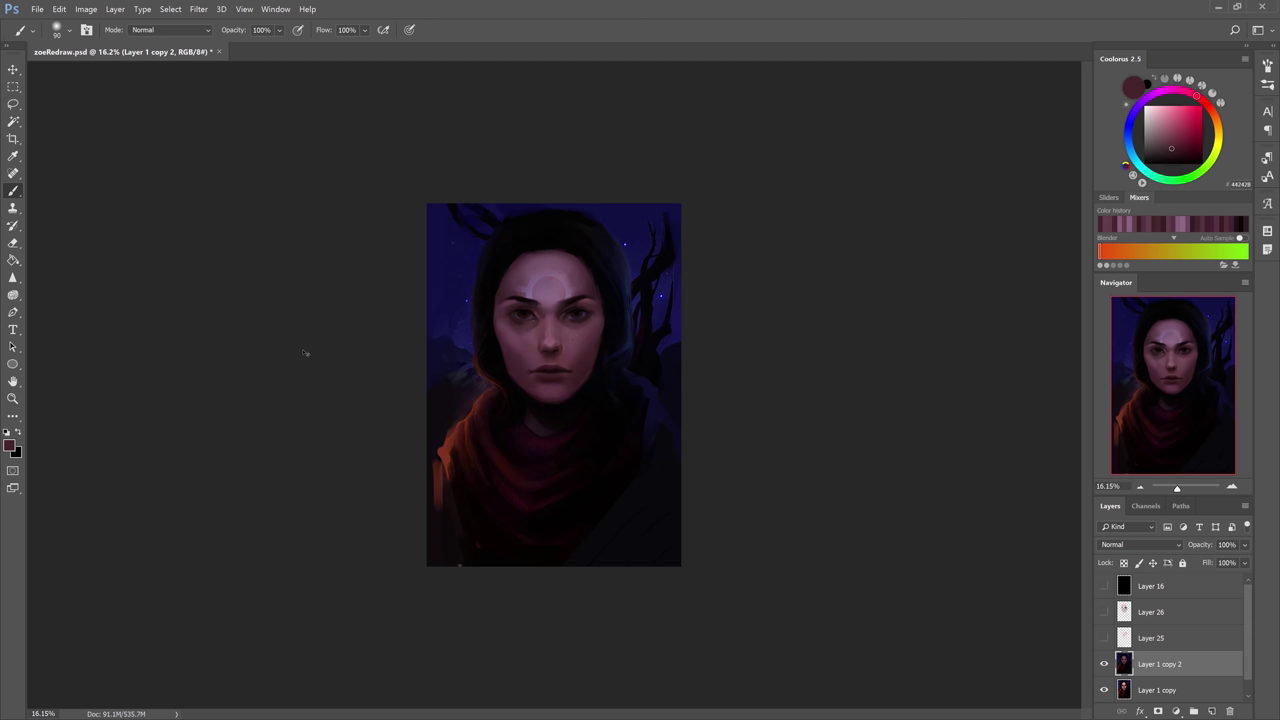
Flip the canvas horizontally to view the portrait mirrored.
key("ctrl+shift+h")
key("z")
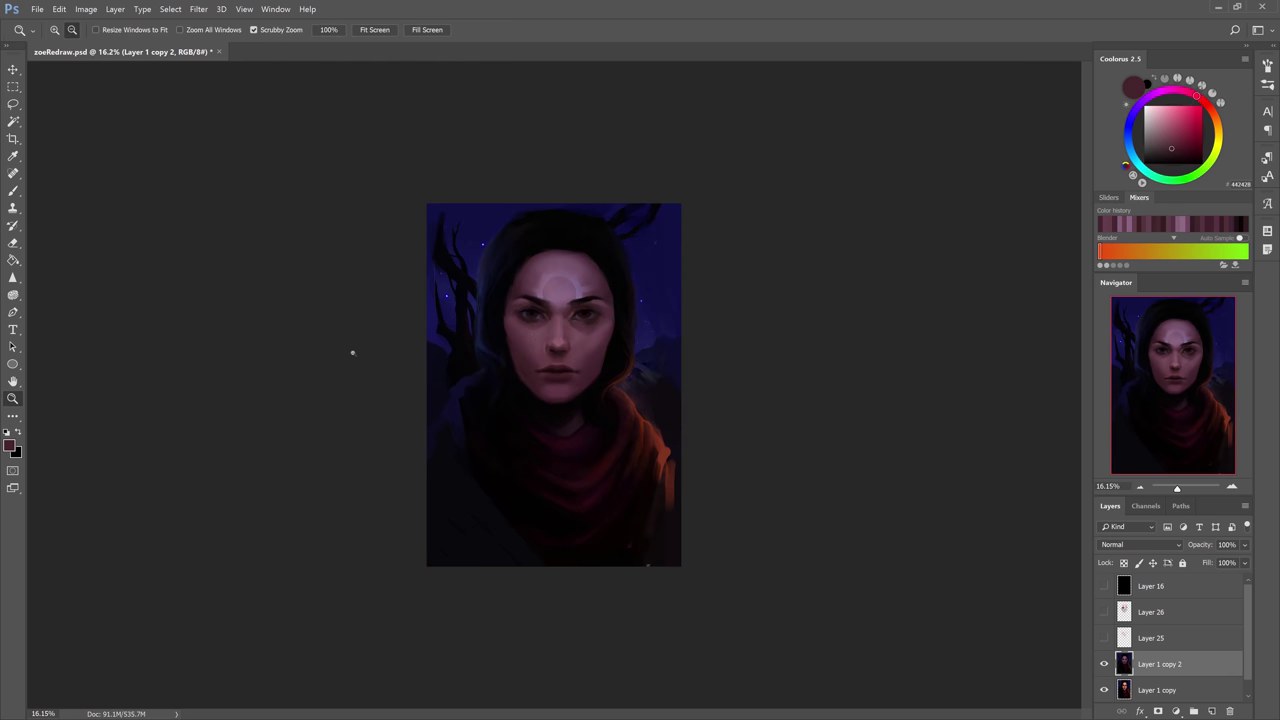
Refine the lips, chin and jaw edge with sampled skin and shadow tones using a soft 70 to 90 px brush.
left_click_drag(352, 352, 391, 354)
key("b")
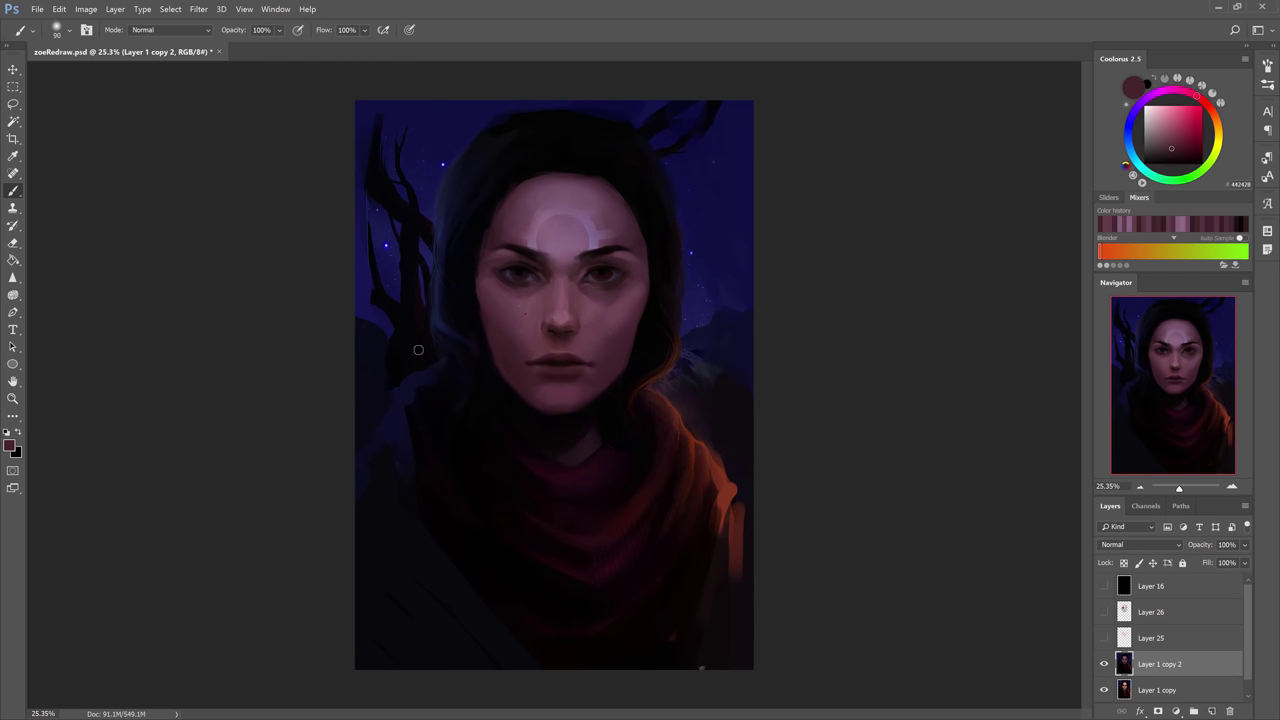
left_click(550, 360, "alt")
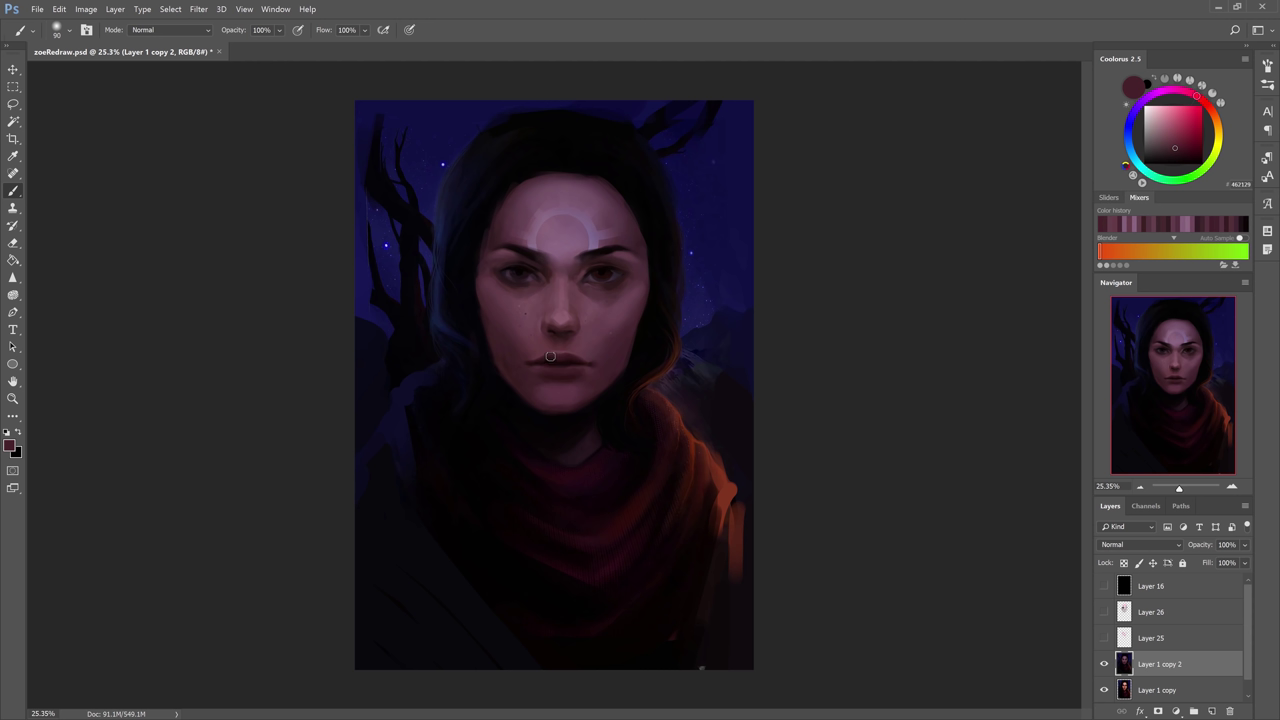
left_click(550, 361, "alt")
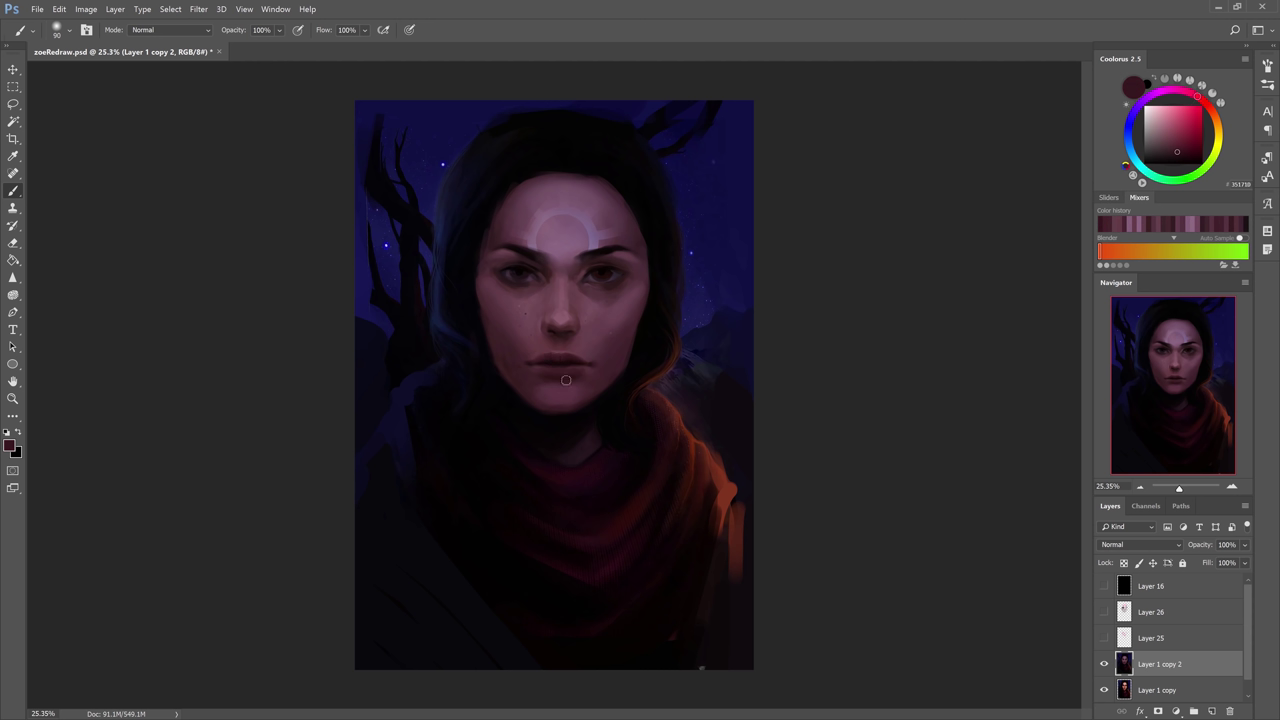
left_click(526, 398, "alt")
key("bracketleft")
key("bracketleft")
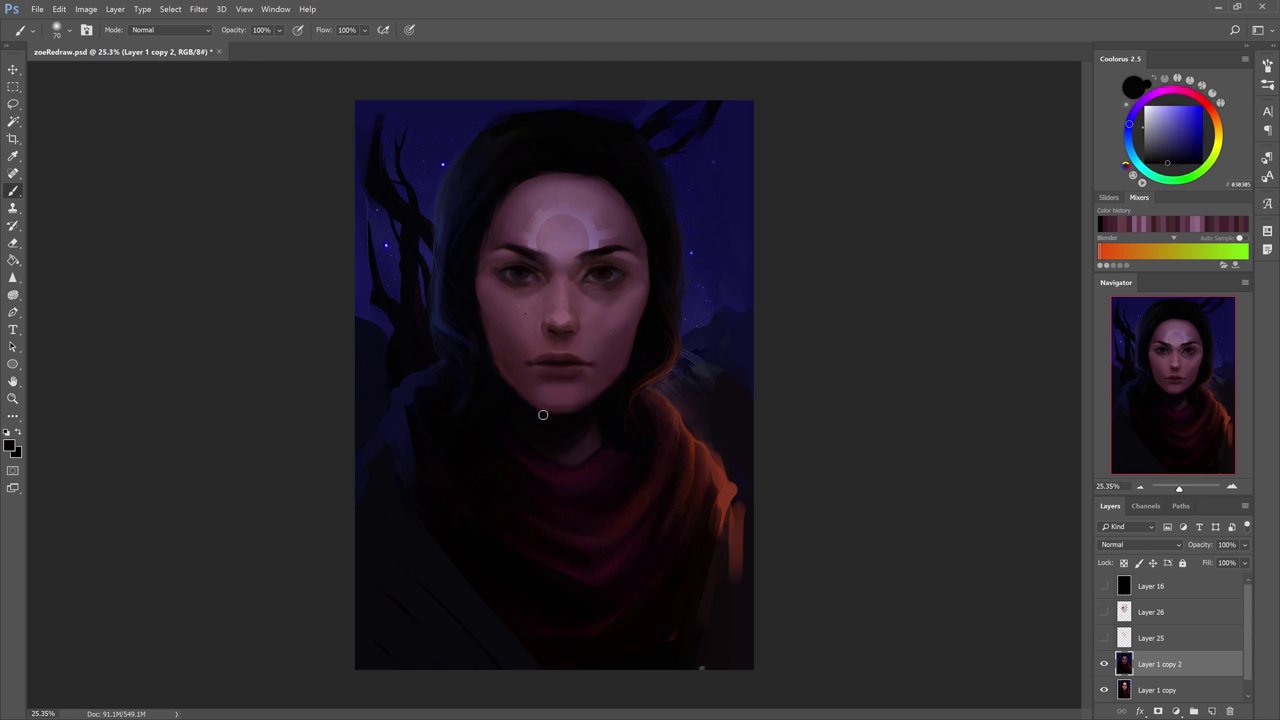
left_click(576, 405, "alt")
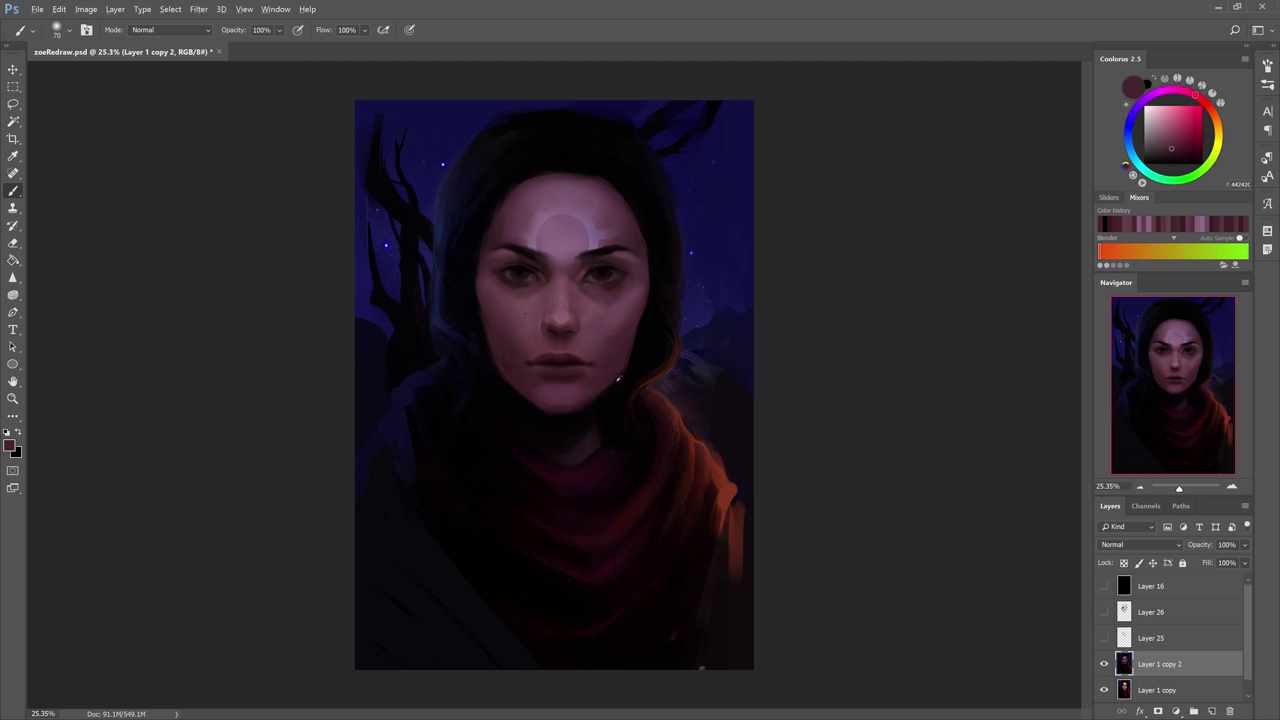
left_click(628, 374, "alt")
left_click(571, 397, "alt")
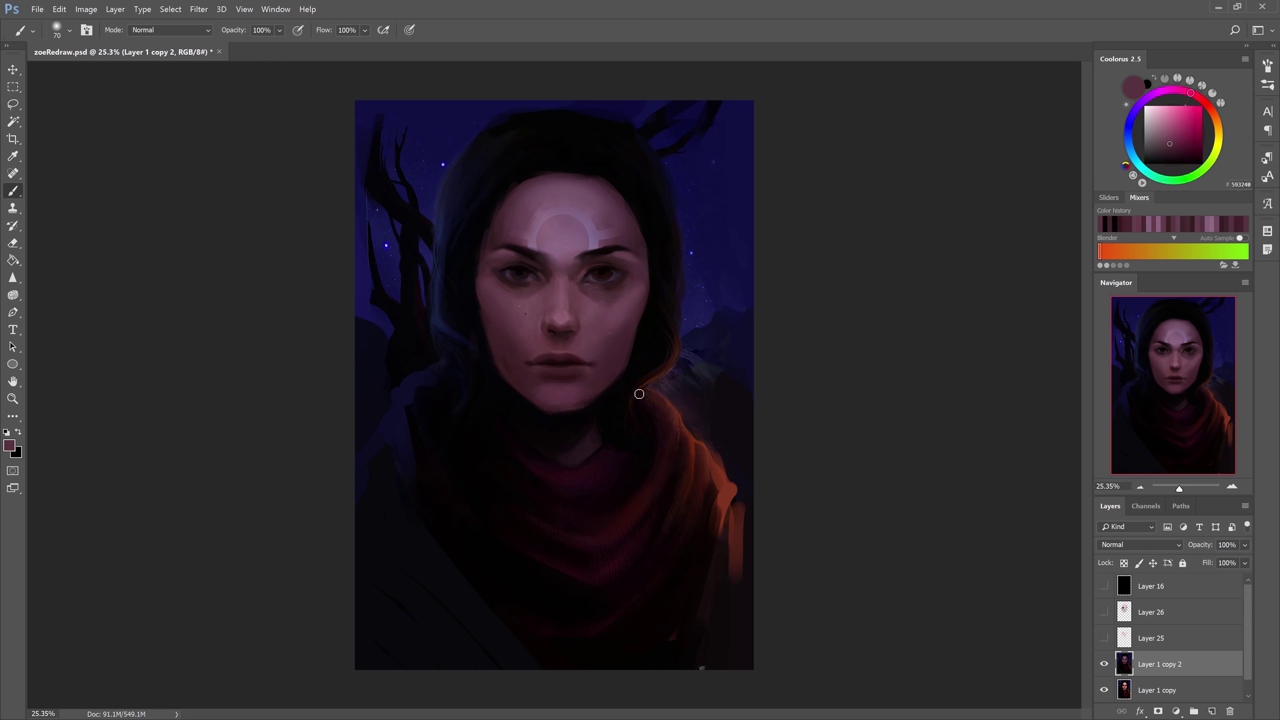
Refine the shadow around the orange-lit side's eye and the adjoining hood edge with sampled darks and a soft brush up to 125 px.
key("bracketright")
key("bracketright")
left_click(598, 263, "alt")
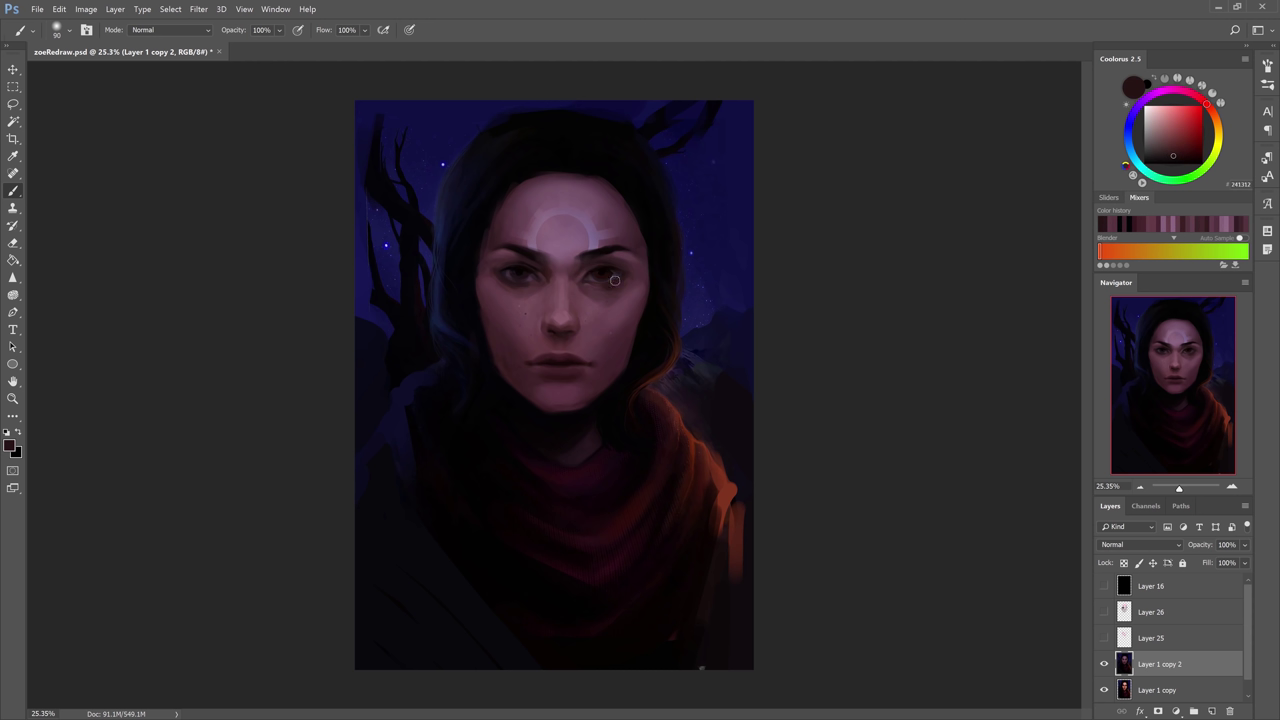
key("bracketright")
left_click(657, 300, "alt")
key("bracketright")
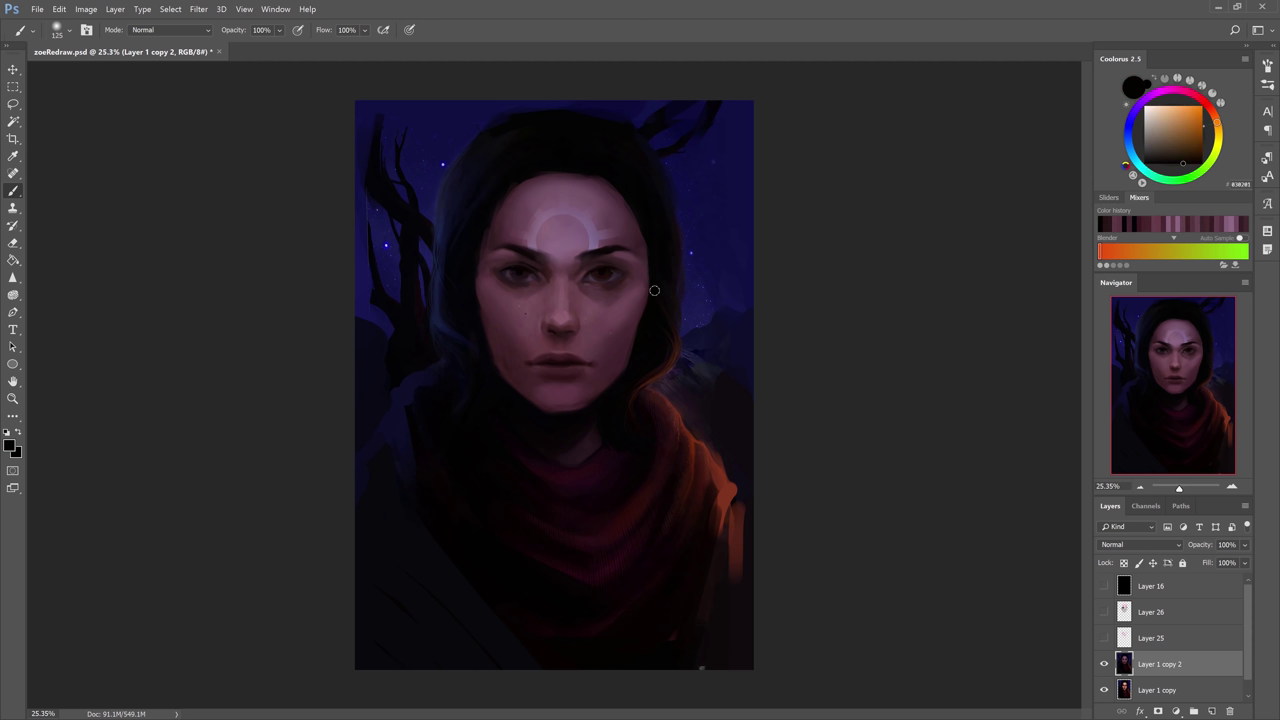
Select the head and hood with the Rectangular Marquee and slightly narrow the face outline.
left_click(13, 86)
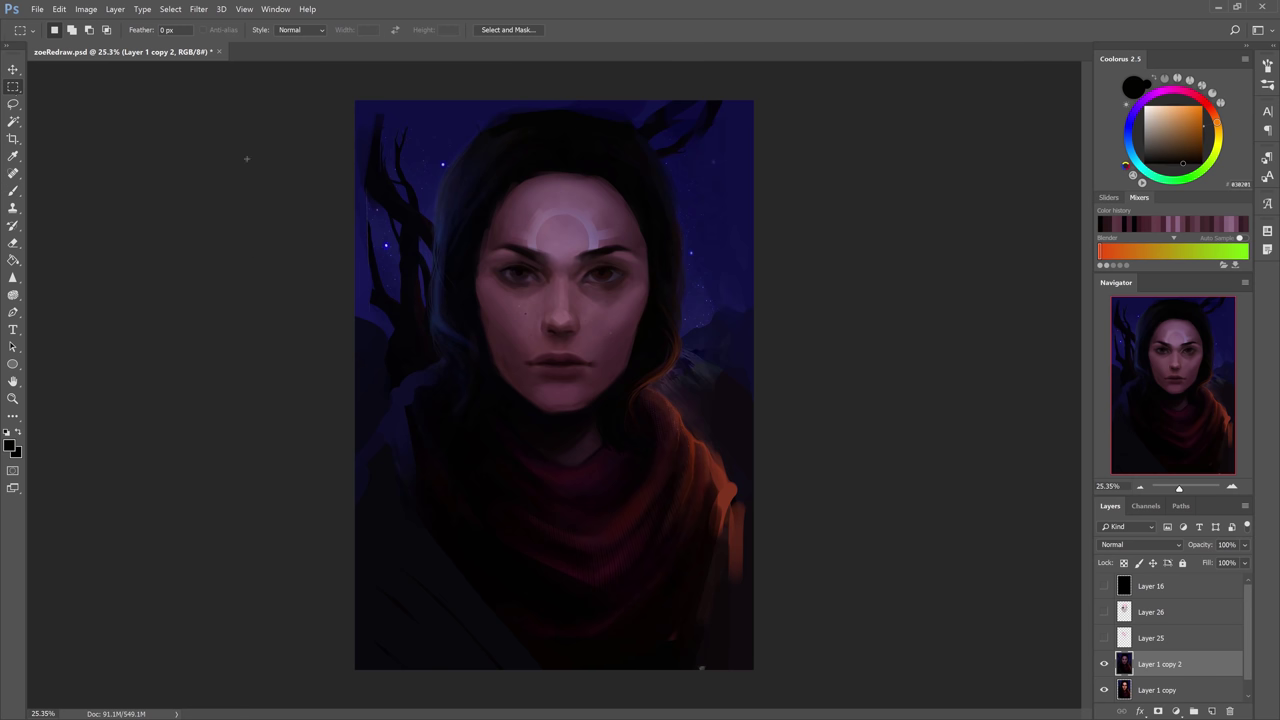
left_click_drag(398, 104, 718, 545)
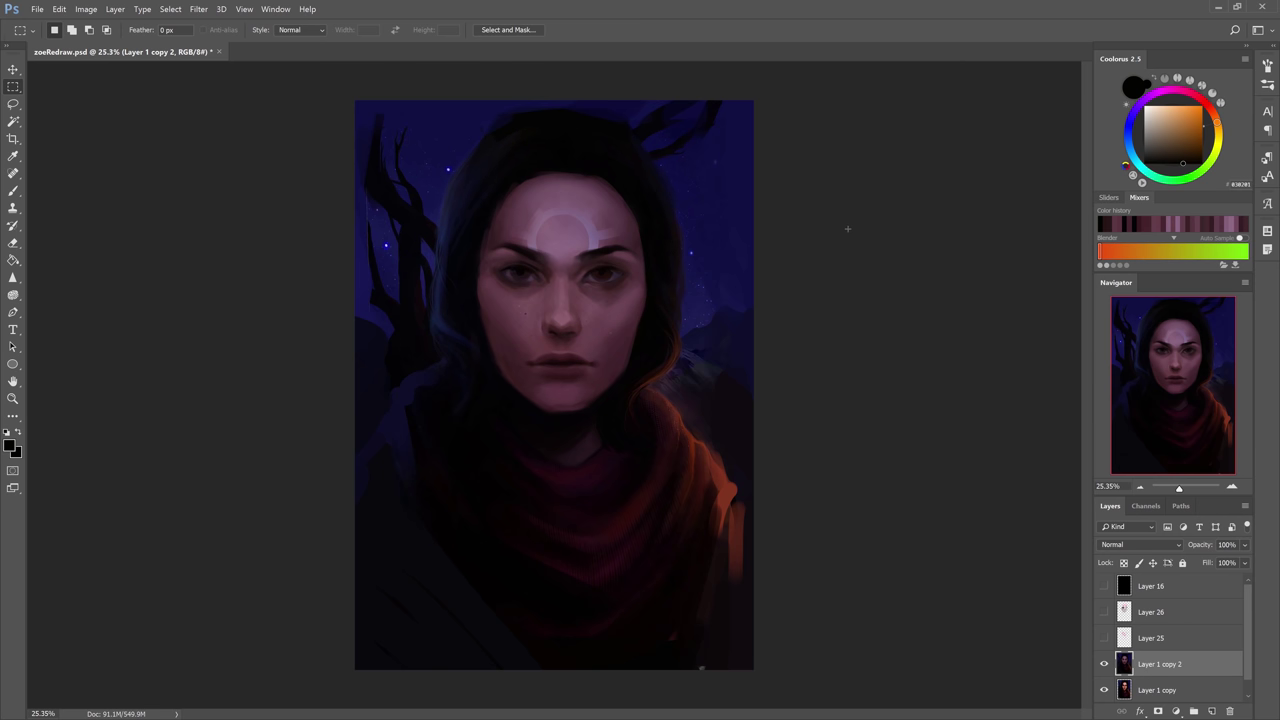
Repaint the sky around the top of the hood with sampled dark blues, lowering the hood's peak with a 175 to 250 px brush.
key("b")
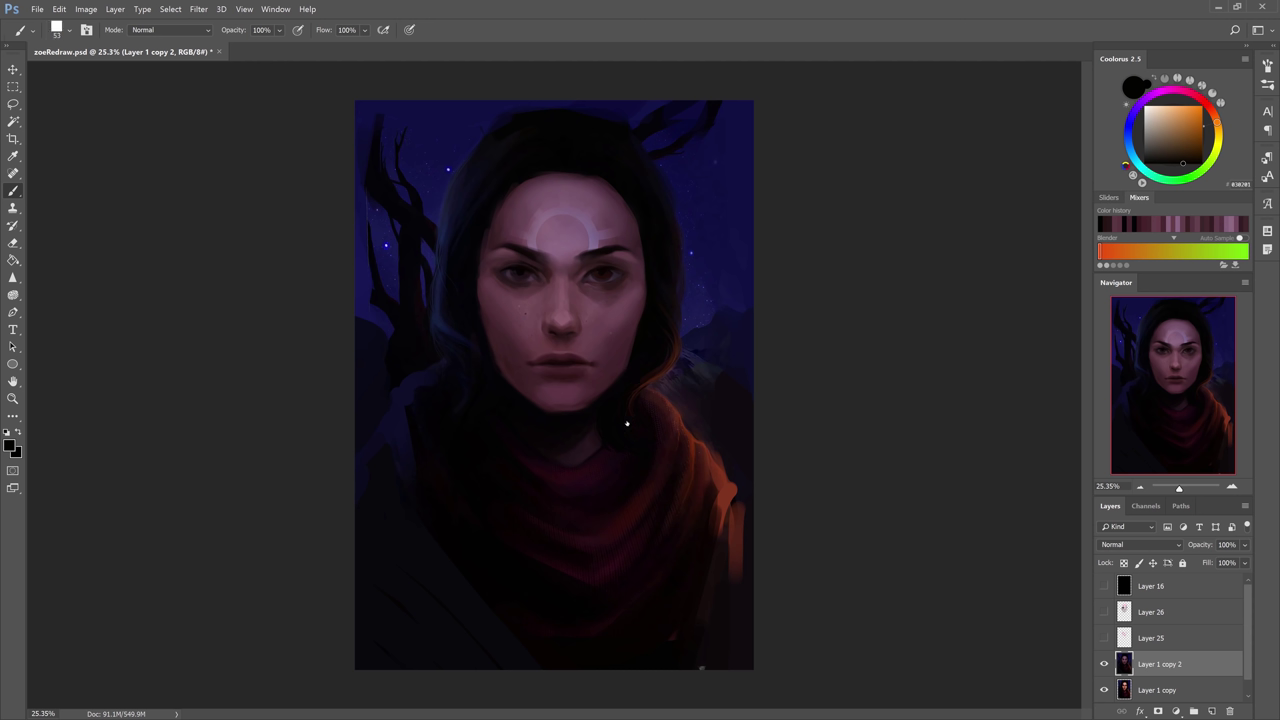
key(".")
left_click(474, 139, "alt")
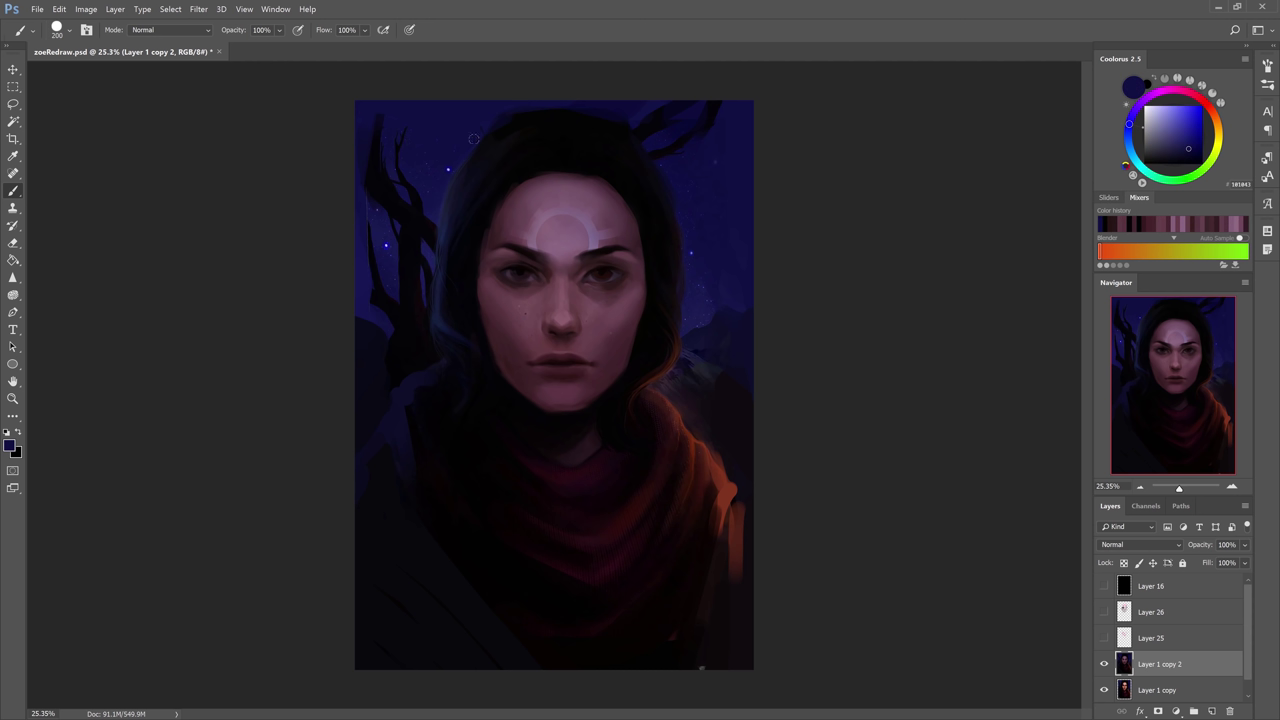
key("bracketleft")
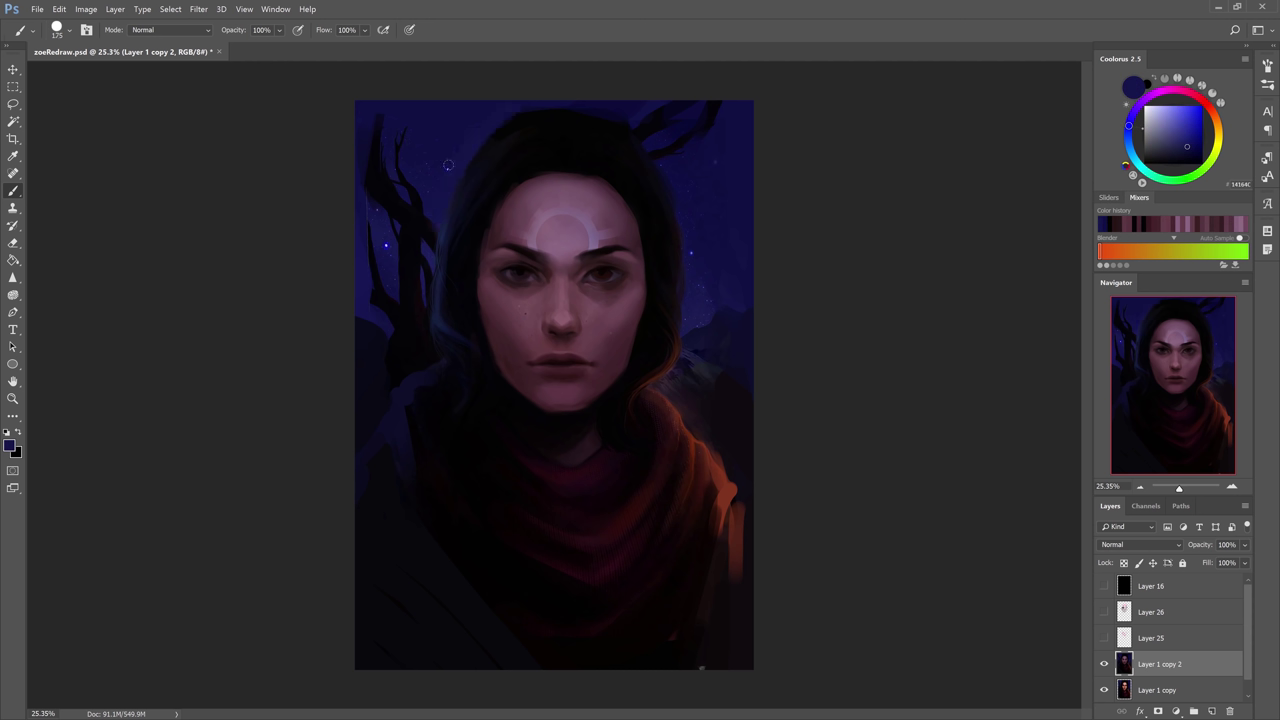
left_click(527, 101, "alt")
left_click(466, 108, "alt")
mouse_move(496, 116)
left_mouse_down()
mouse_move(600, 112)
mouse_move(632, 128)
left_mouse_up()
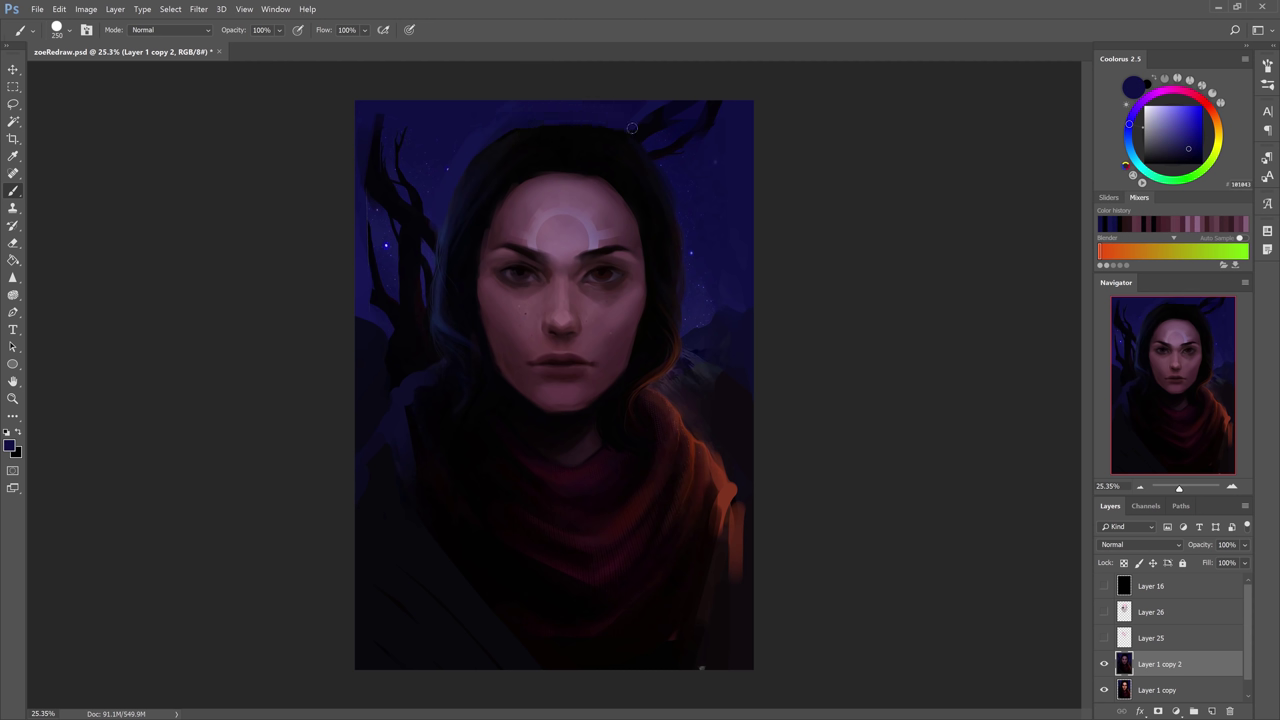
left_click(690, 200, "alt")
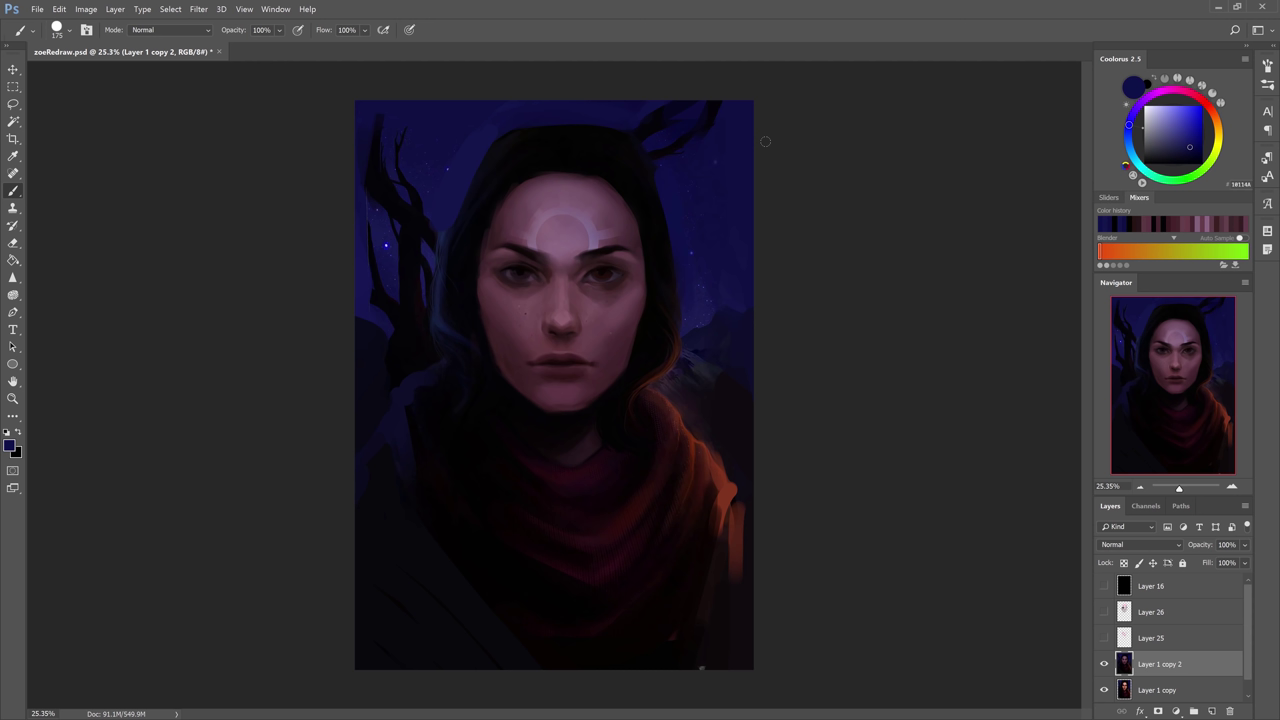
key("bracketleft")
mouse_move(566, 130)
left_mouse_down()
mouse_move(567, 168)
mouse_move(573, 148)
left_mouse_up()
key("ctrl+z")
left_click(566, 178, "alt")
key("bracketleft")
key("bracketleft")
key("ctrl+z")
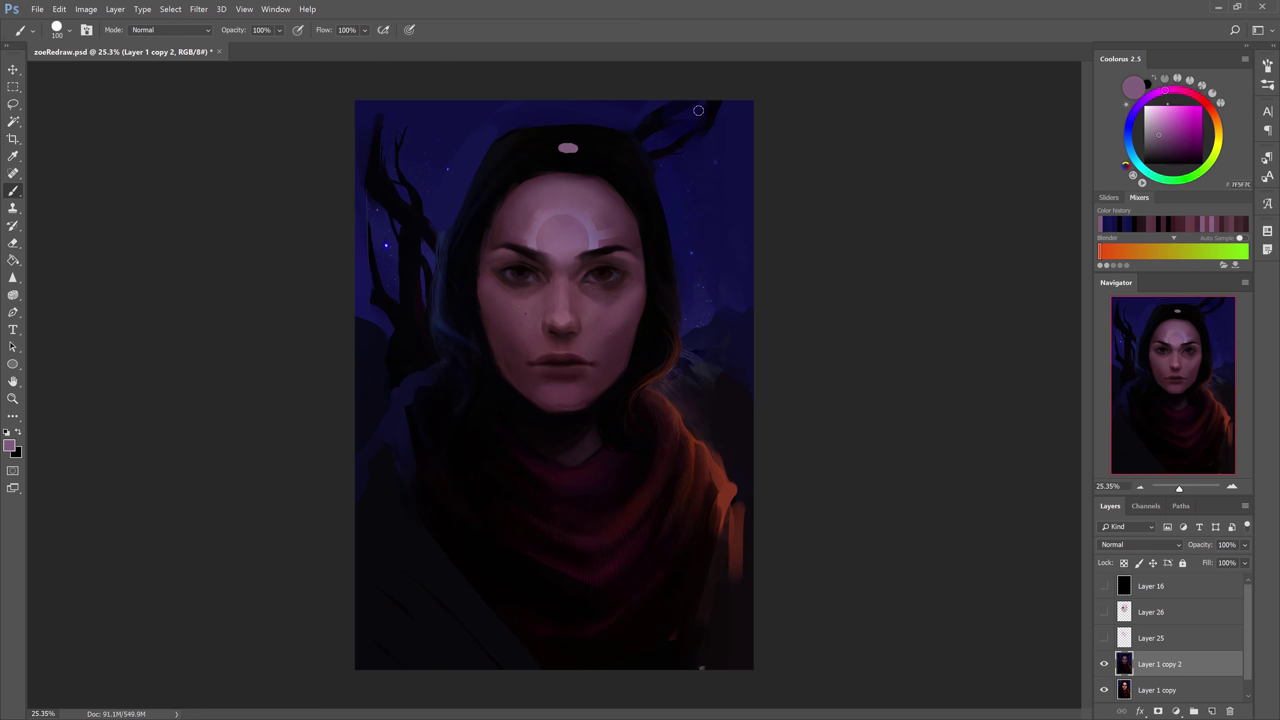
key("ctrl+z")
Trim the hood's outline closer to the face with sampled dark blue at 175 px, and flip the canvas horizontally.
left_click(476, 282, "alt")
left_click_drag(477, 277, 478, 300)
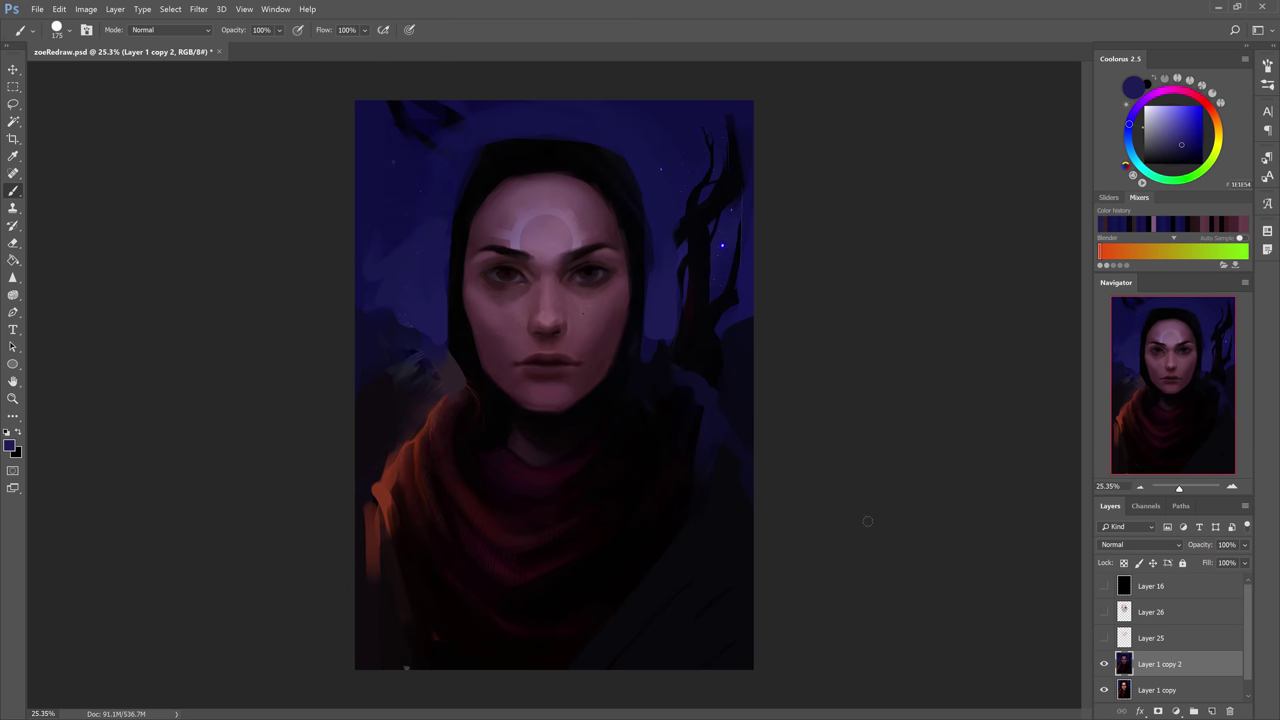
key("z")
left_click_drag(877, 506, 861, 496)
key("b")
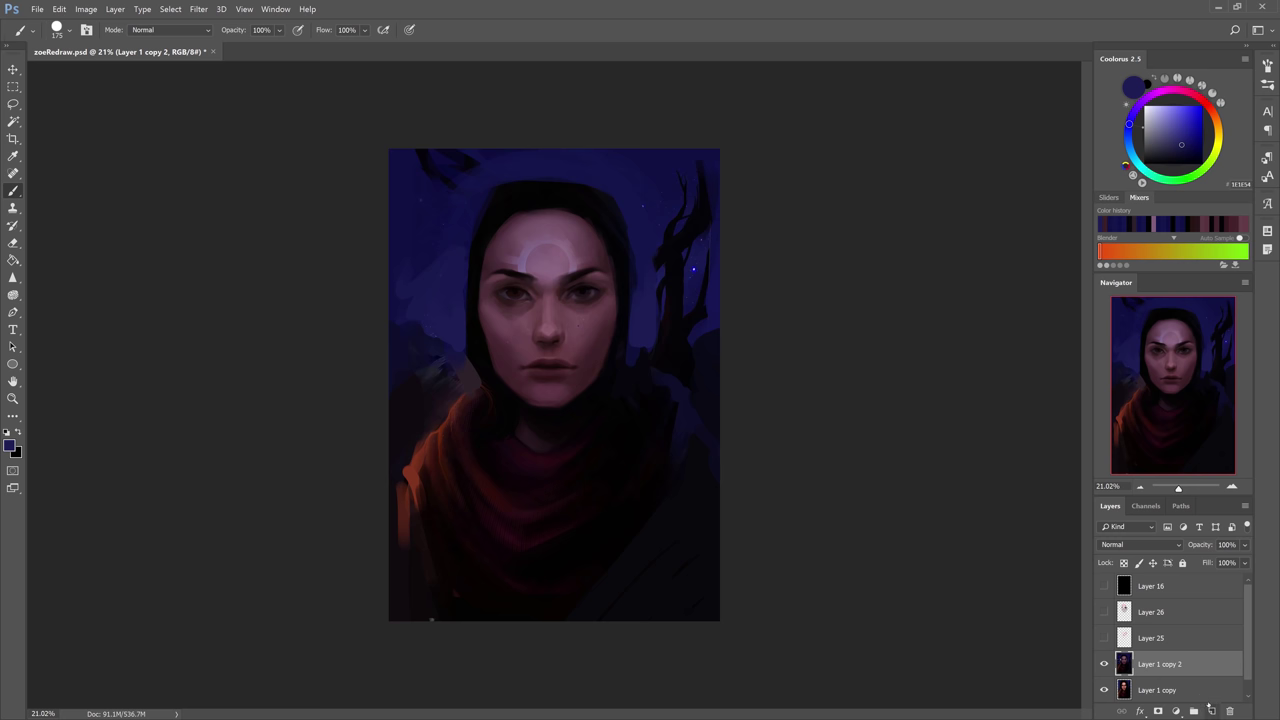
Add an Overlay layer above Layer 1 copy 2 and paint a light blue glow over the forehead emblem with a soft 700 px brush.
left_click(1211, 711)
scroll(1170, 637, "down", 1)
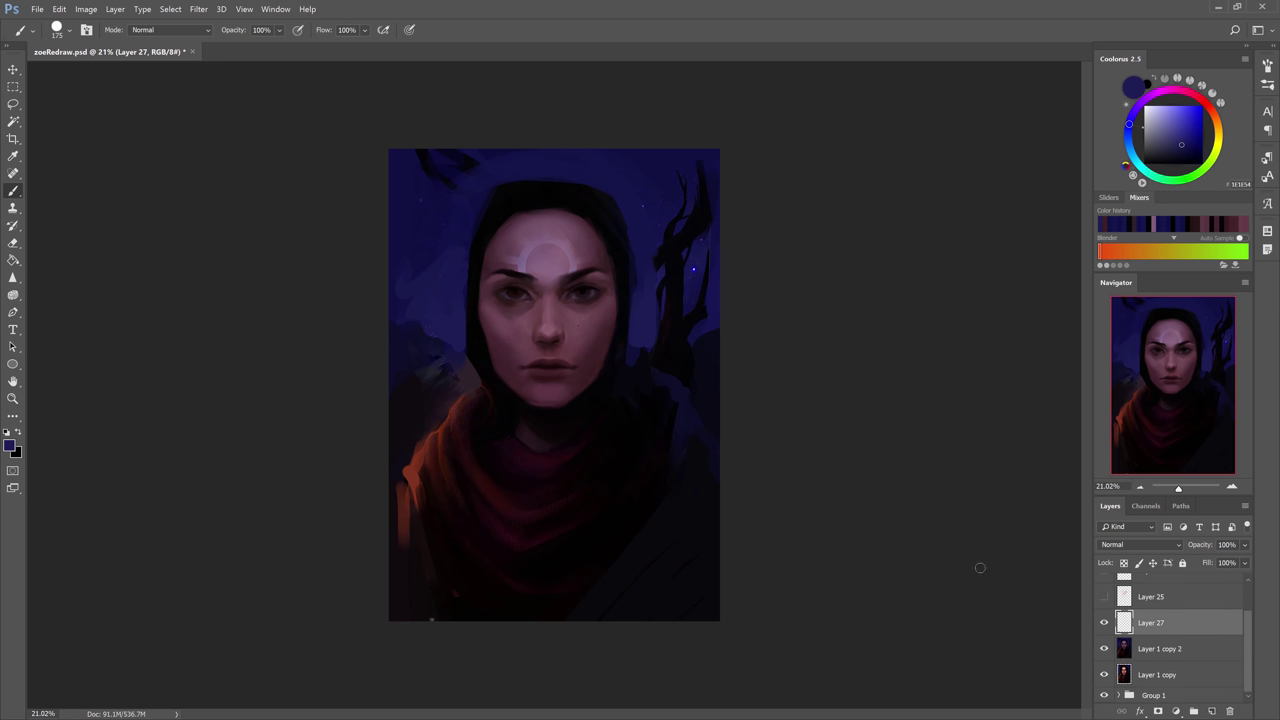
key("]")
key("]")
key("]")
key("bracketleft")
key("bracketleft")
key("bracketleft")
key("bracketleft")
key("bracketleft")
key("bracketleft")
key("bracketleft")
key("bracketleft")
key("bracketleft")
key("bracketleft")
key("bracketleft")
key("bracketleft")
key("bracketleft")
key("bracketleft")
key("bracketleft")
key("bracketleft")
key("bracketright")
key("bracketright")
key("bracketright")
key("bracketright")
key("bracketright")
key("bracketright")
key("bracketright")
key("bracketright")
key("bracketright")
key("bracketright")
key("bracketright")
key("bracketright")
key("bracketright")
key("bracketright")
mouse_move(1181, 135)
left_mouse_down()
mouse_move(1176, 111)
mouse_move(1130, 154)
left_mouse_up()
left_click(1169, 110)
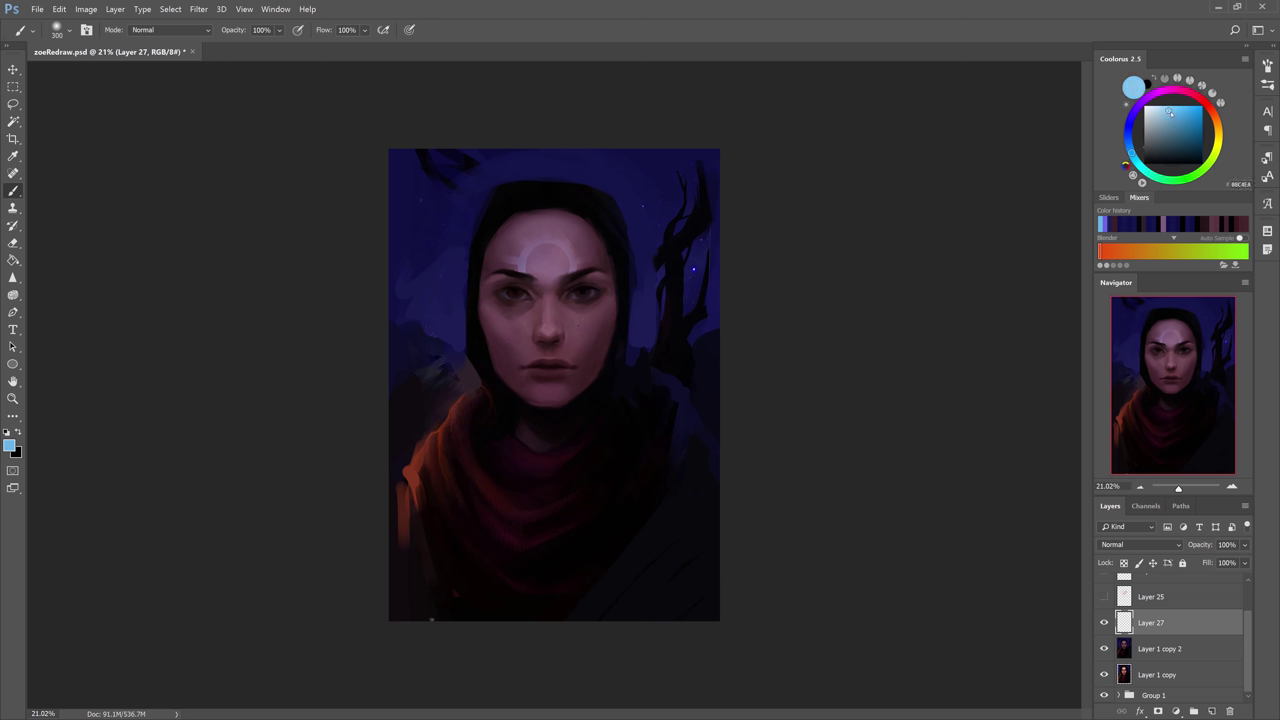
key("bracketright")
key("bracketright")
key("bracketright")
key("bracketright")
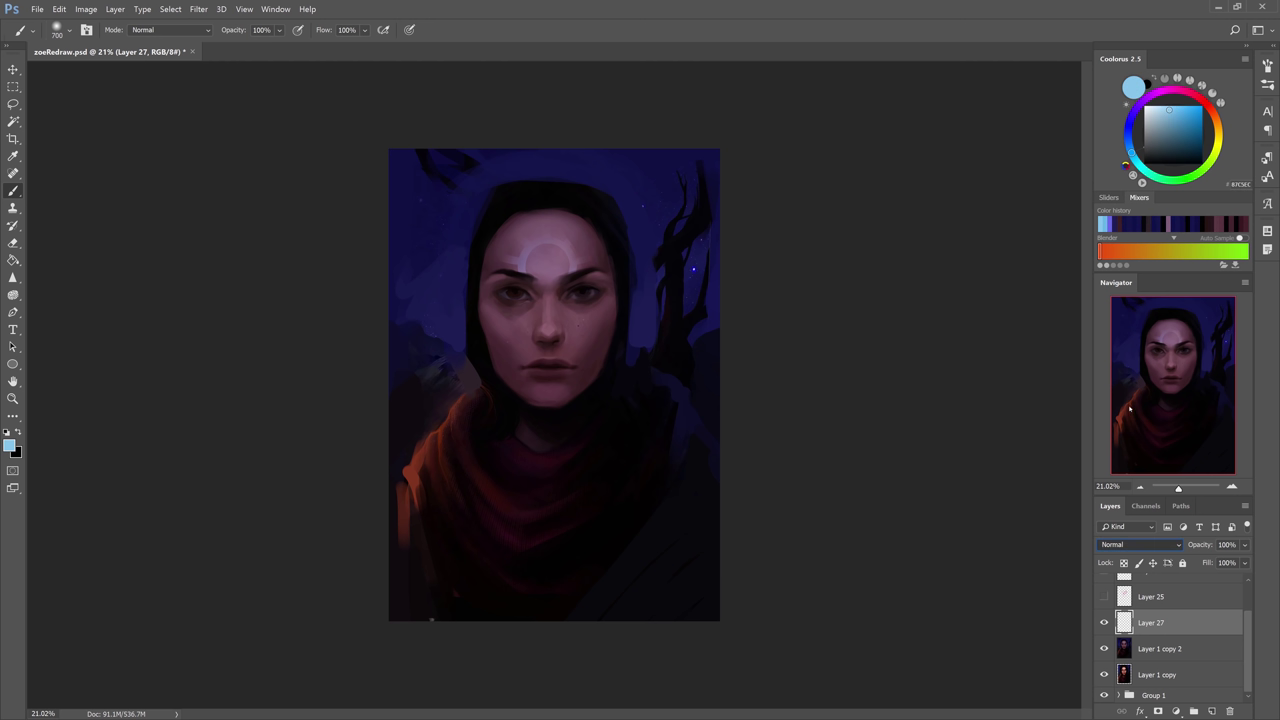
left_click(1130, 408)
mouse_move(546, 260)
left_mouse_down()
mouse_move(503, 228)
mouse_move(527, 211)
mouse_move(550, 255)
left_mouse_up()
key("bracketleft")
key("bracketleft")
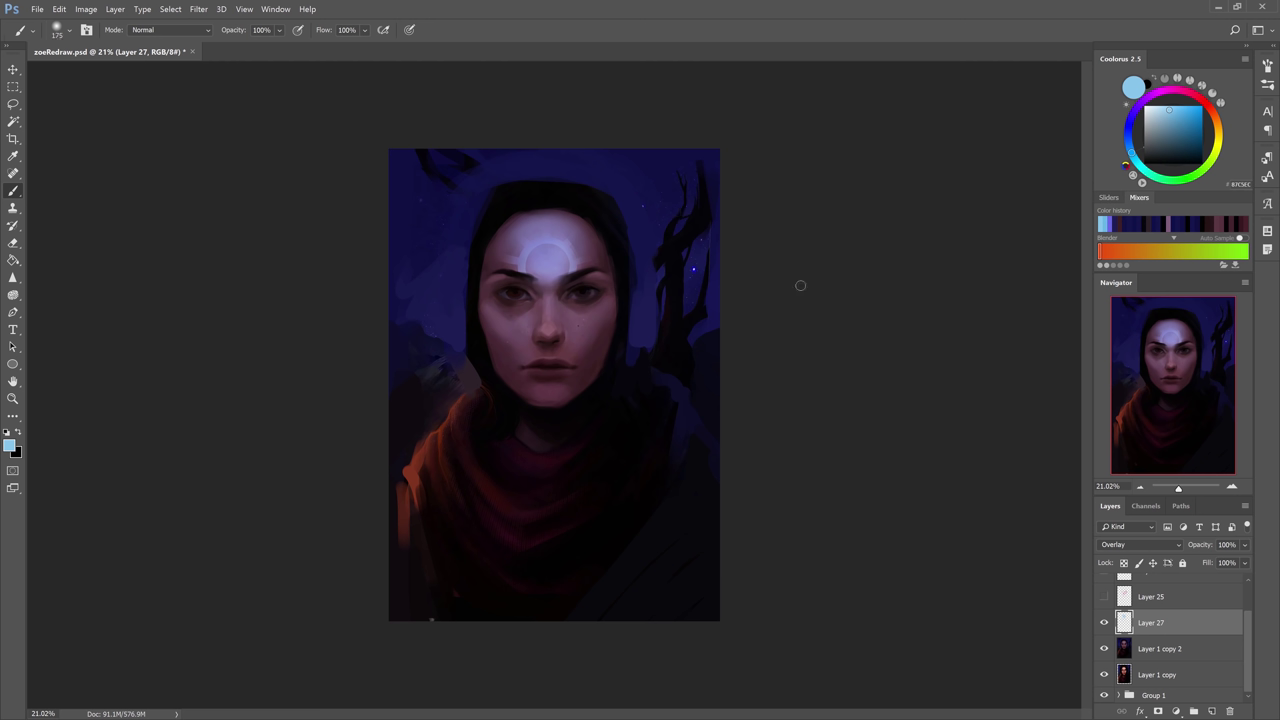
Sketch a light source as a circle with a downward arrow above the forehead on another new layer, using a 25 px light blue brush.
key("ctrl+shift+alt+n")
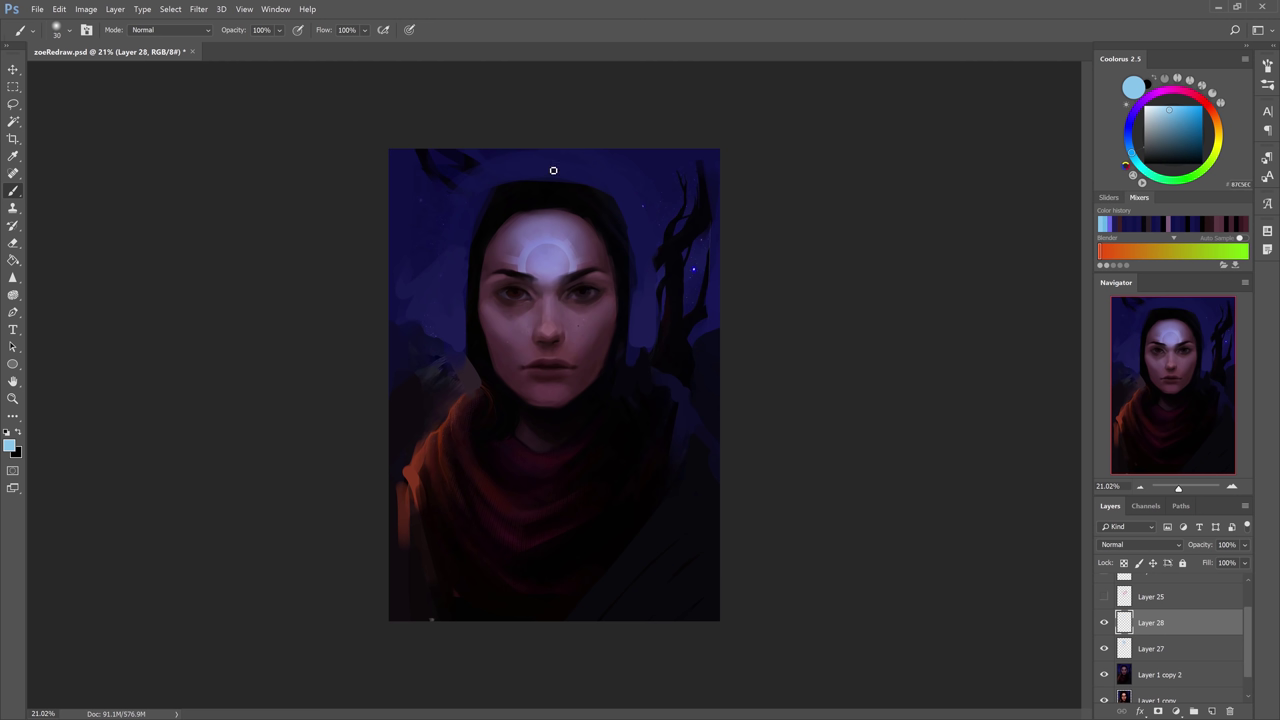
key("bracketleft")
mouse_move(580, 161)
left_mouse_down()
mouse_move(546, 180)
mouse_move(545, 166)
mouse_move(551, 186)
mouse_move(543, 169)
mouse_move(569, 184)
mouse_move(587, 171)
mouse_move(555, 190)
mouse_move(562, 203)
mouse_move(582, 196)
mouse_move(548, 195)
mouse_move(577, 200)
mouse_move(545, 199)
mouse_move(577, 207)
left_mouse_up()
key("ctrl+z")
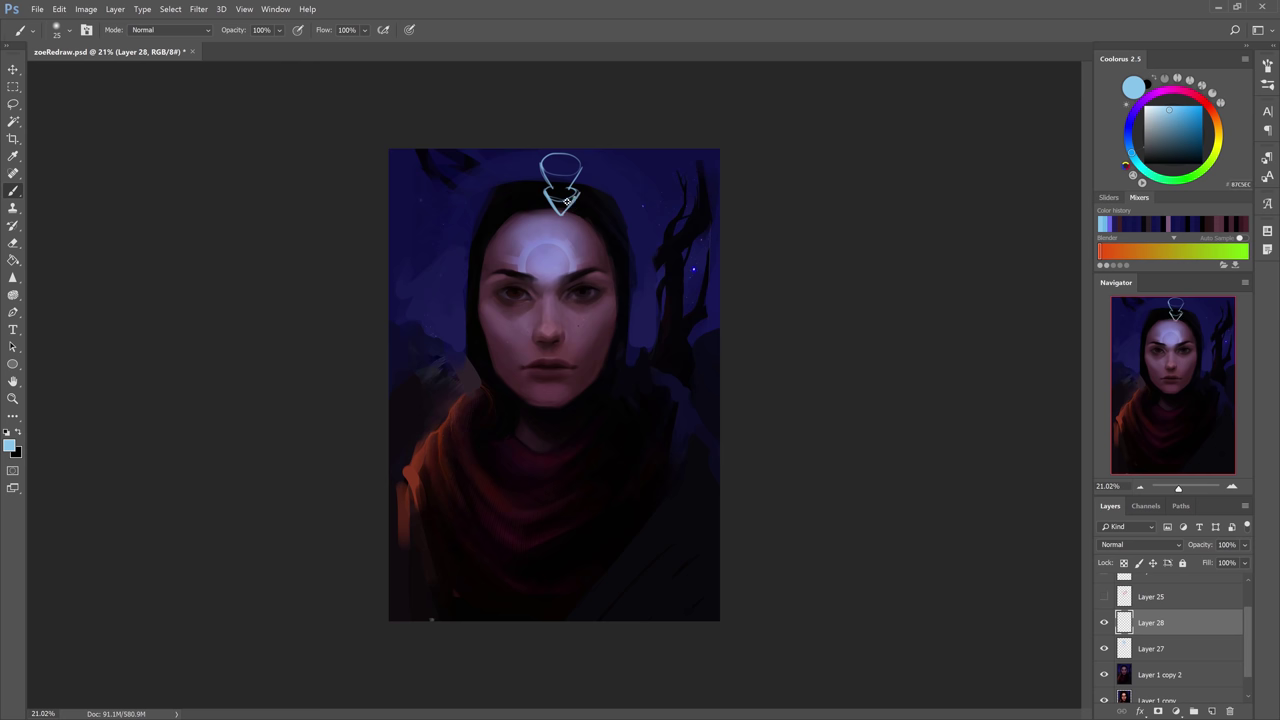
Rotate the light source sketch clockwise and move it toward the tree side of the hood.
key("ctrl+t")
left_click_drag(660, 153, 665, 176)
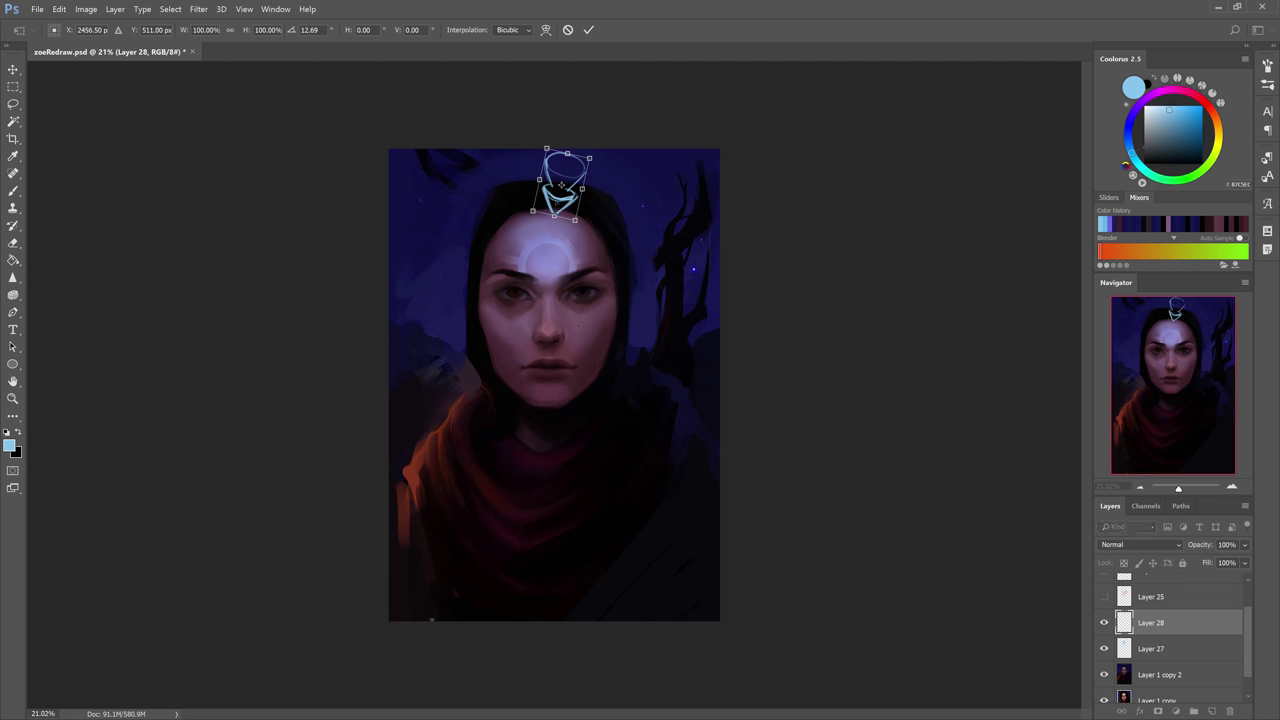
mouse_move(575, 186)
left_mouse_down()
mouse_move(624, 182)
mouse_move(599, 182)
mouse_move(583, 203)
left_mouse_up()
left_click_drag(648, 186, 648, 191)
key("Return")
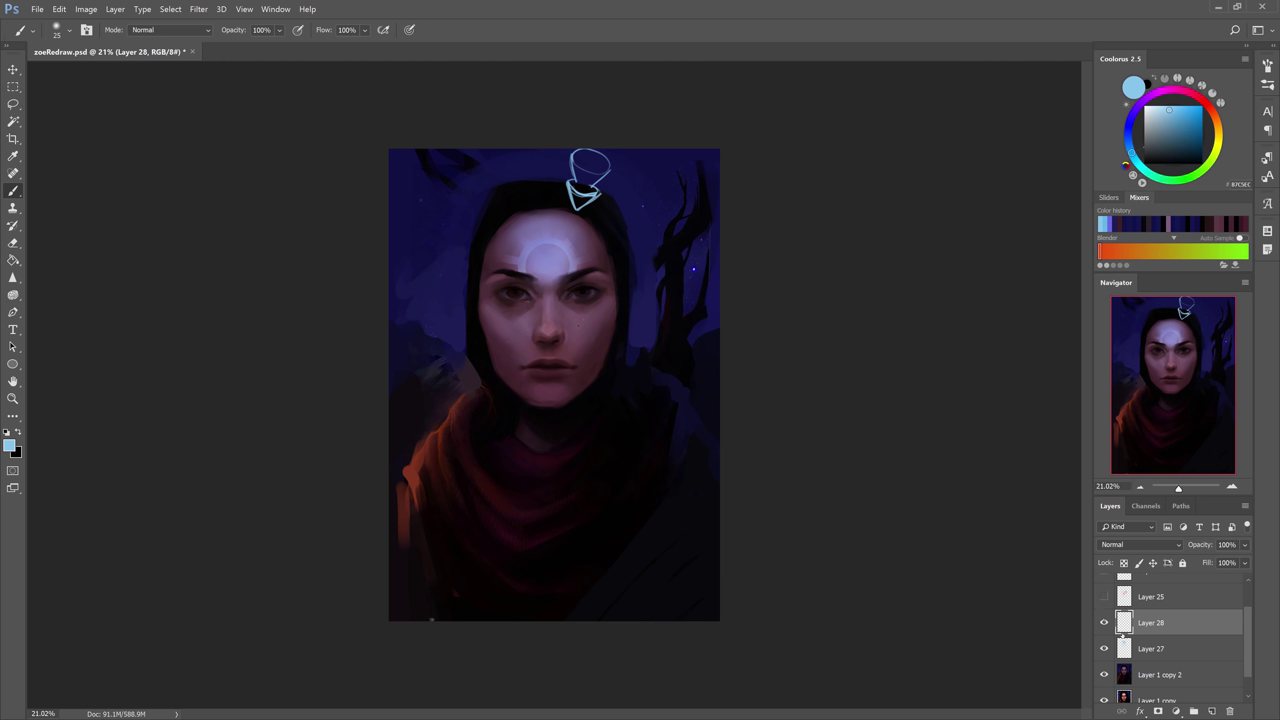
Extend the light blue glow over the nose and cheeks on Layer 27 with a soft 400 px brush, erasing it around the eyes.
key("alt+bracketleft")
key("bracketright")
key("bracketright")
key("bracketright")
key("bracketright")
key("bracketright")
key("bracketright")
key("bracketright")
key("bracketright")
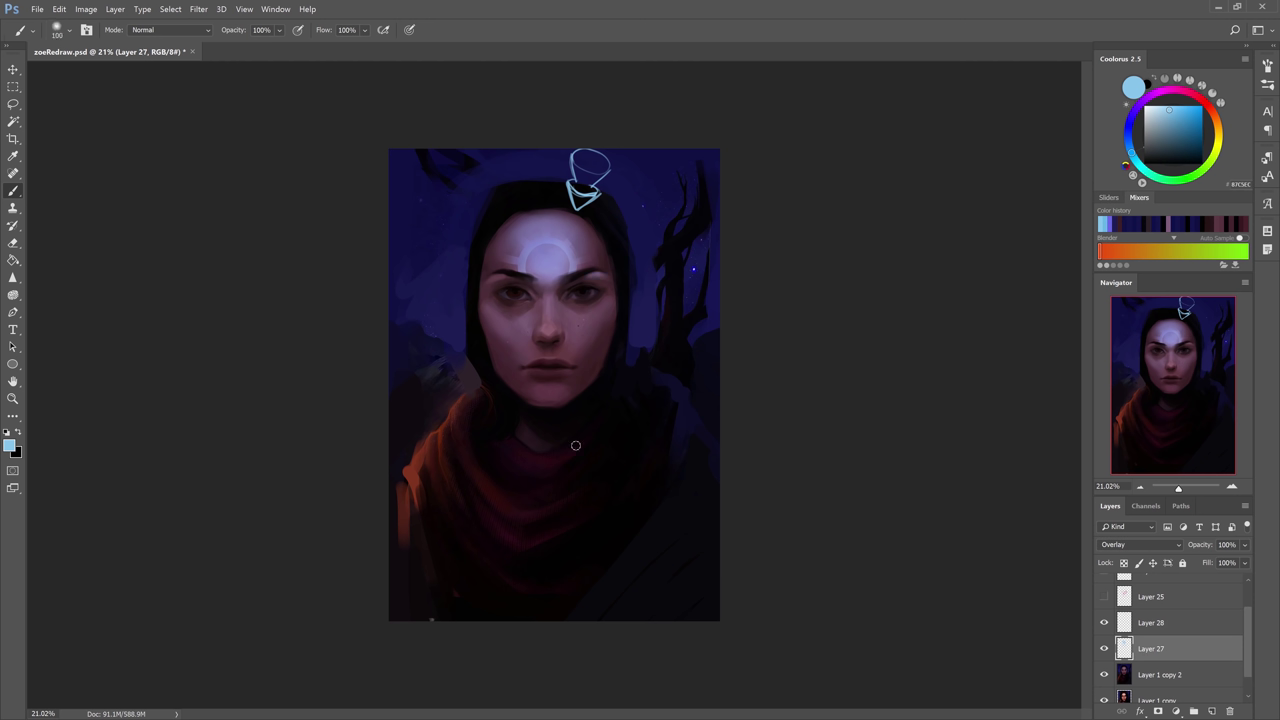
key("bracketright")
key("bracketright")
key("bracketright")
key("bracketright")
key("bracketright")
key("bracketright")
key("bracketright")
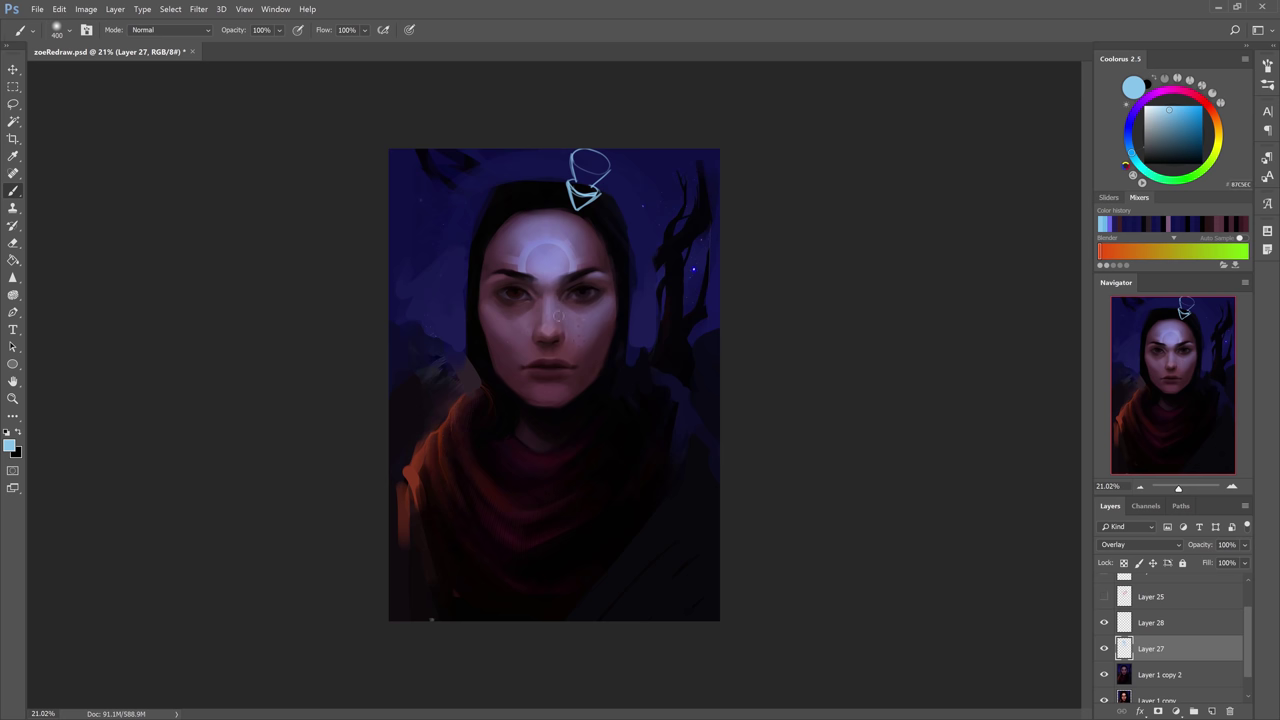
key("bracketleft")
key("bracketleft")
key("bracketleft")
key("e")
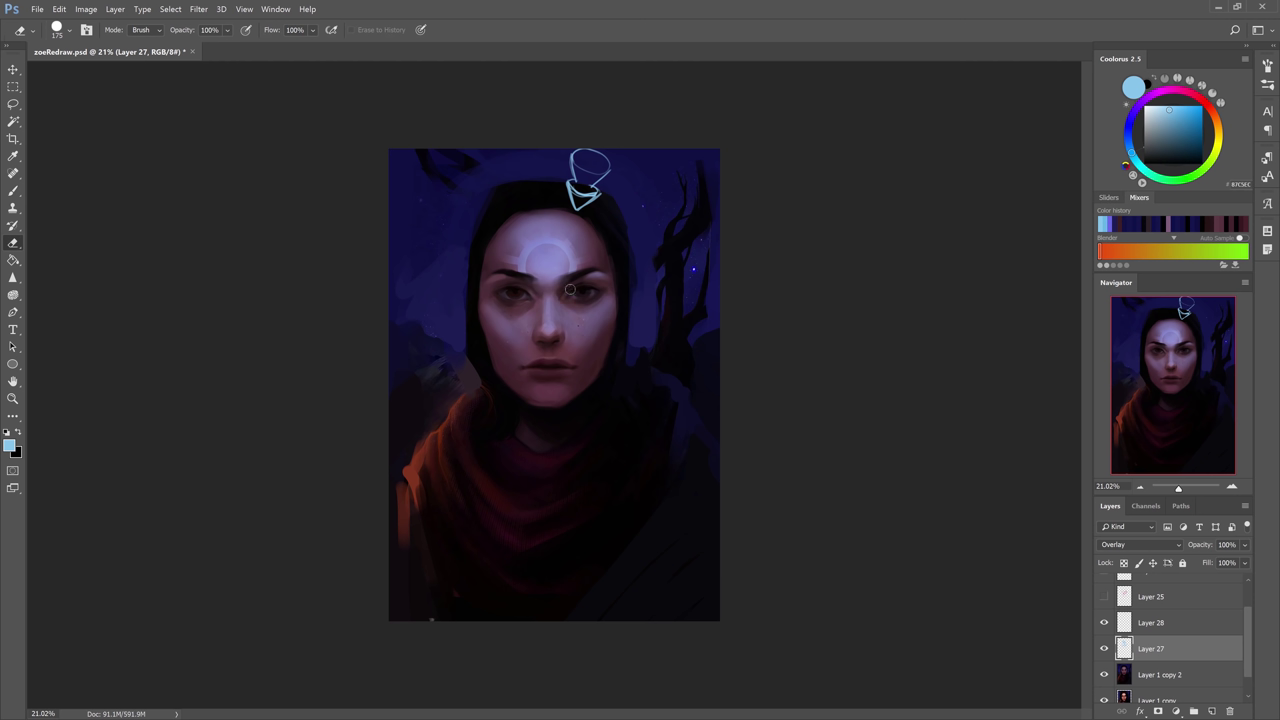
key("b")
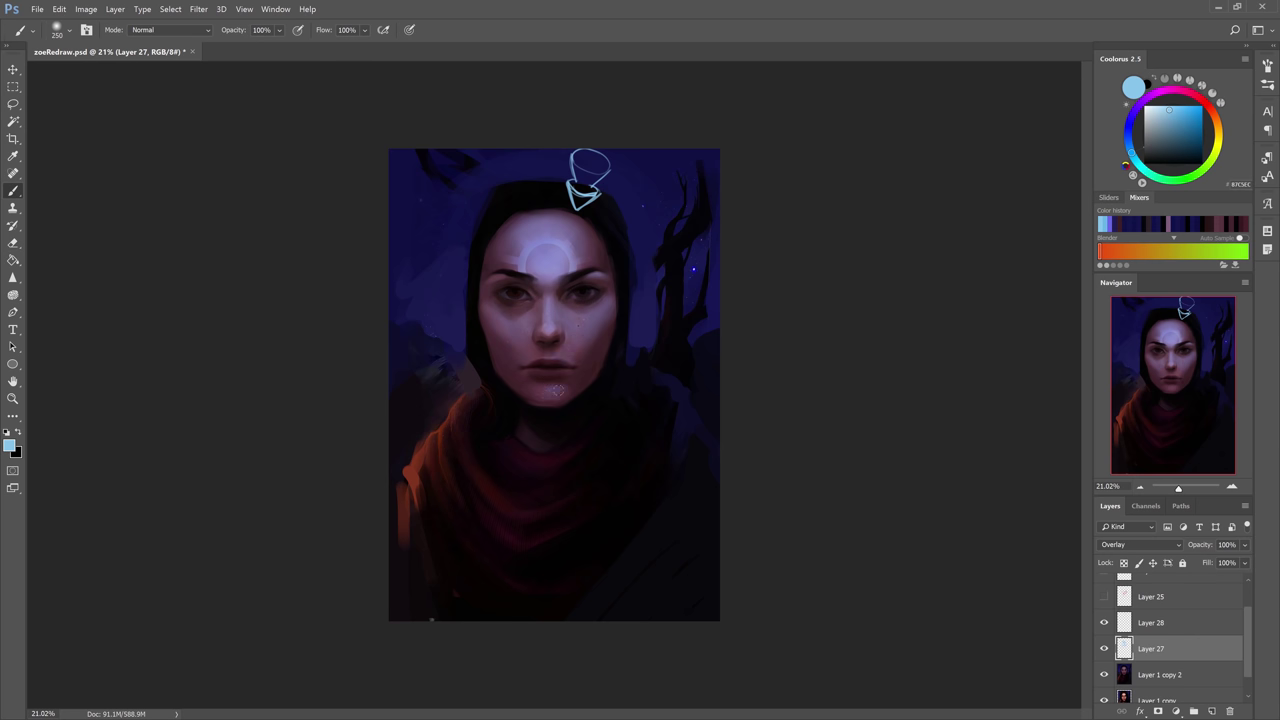
Refine the face glow with a smaller brush and soften the light over the forehead emblem with a soft-edged eraser.
key("bracketleft")
key("bracketleft")
key("bracketleft")
key("bracketleft")
key("bracketleft")
key("bracketleft")
key("e")
key("shift+bracketleft")
key("shift+bracketleft")
key("shift+bracketleft")
key("shift+bracketleft")
left_click(540, 272)
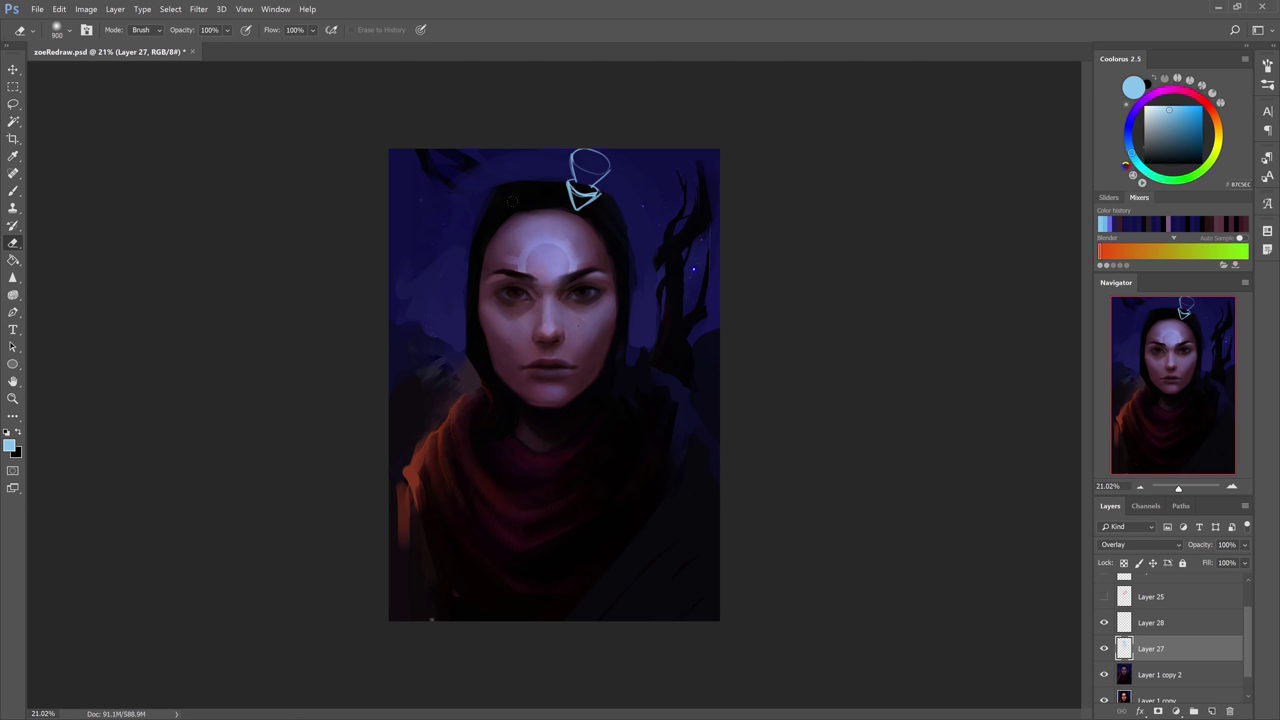
Fade the forehead glow with a soft eraser enlarged to 1300 px, and compare the face with Layer 27 hidden and shown.
key("b")
left_click(576, 234)
key("e")
key("bracketright")
key("bracketright")
key("bracketright")
key("bracketright")
key("bracketright")
key("bracketright")
key("bracketright")
key("bracketright")
key("bracketright")
key("bracketright")
key("bracketright")
key("bracketright")
key("bracketright")
key("bracketright")
key("bracketright")
key("bracketright")
left_click(1104, 648)
left_click(1104, 648)
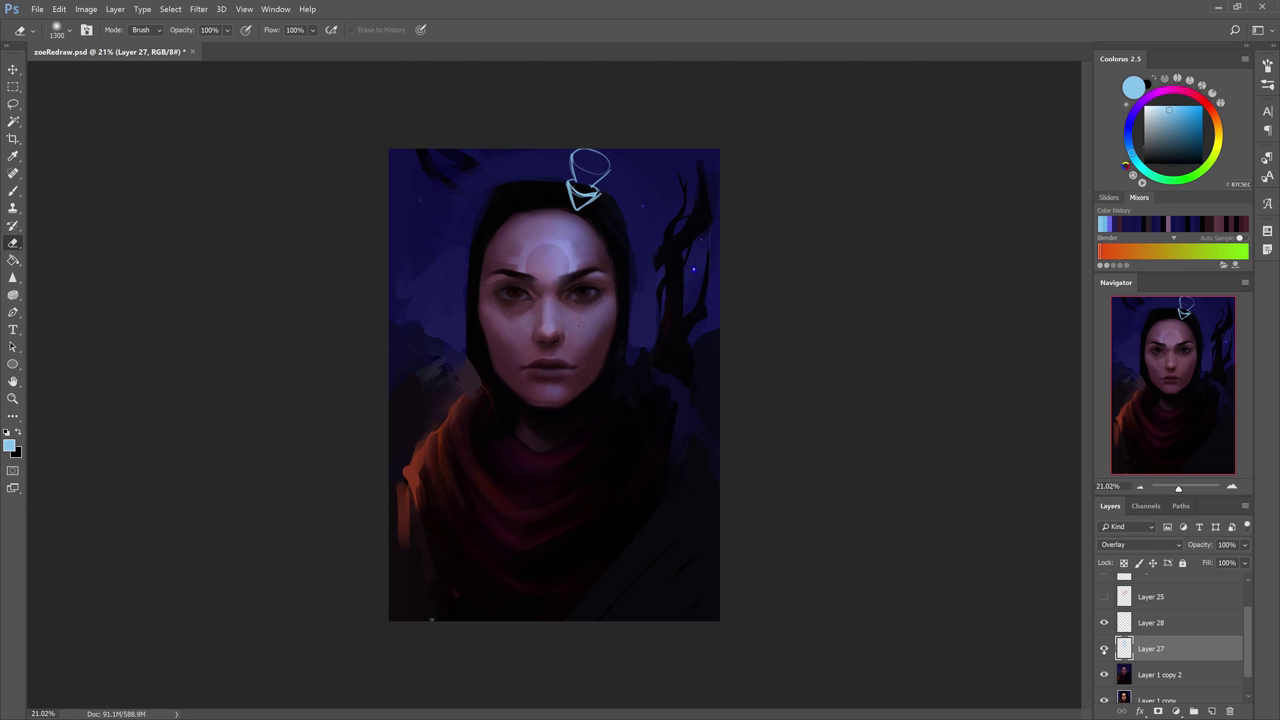
Show the black Color-mode Layer 16 and scale it to 111.04% so it covers the whole canvas.
scroll(1110, 630, "up", 2)
left_click(1104, 586)
left_click(1156, 586)
key("ctrl+t")
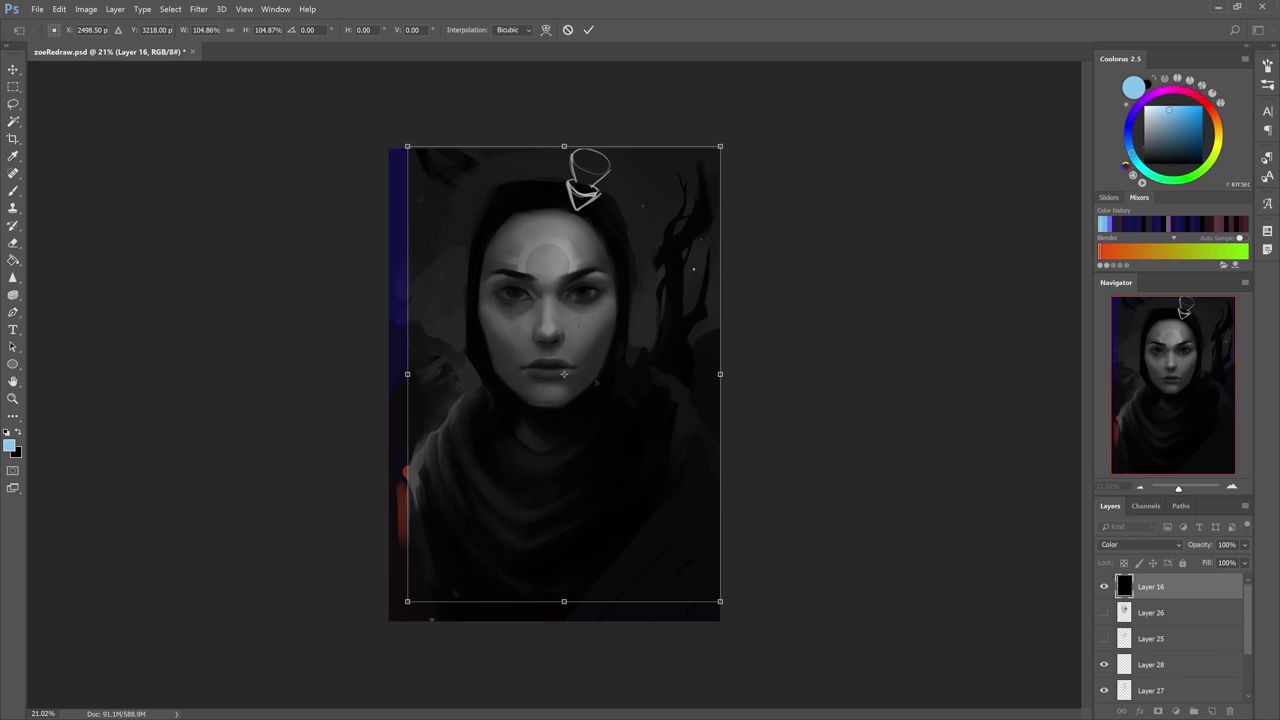
left_click_drag(407, 601, 388, 628)
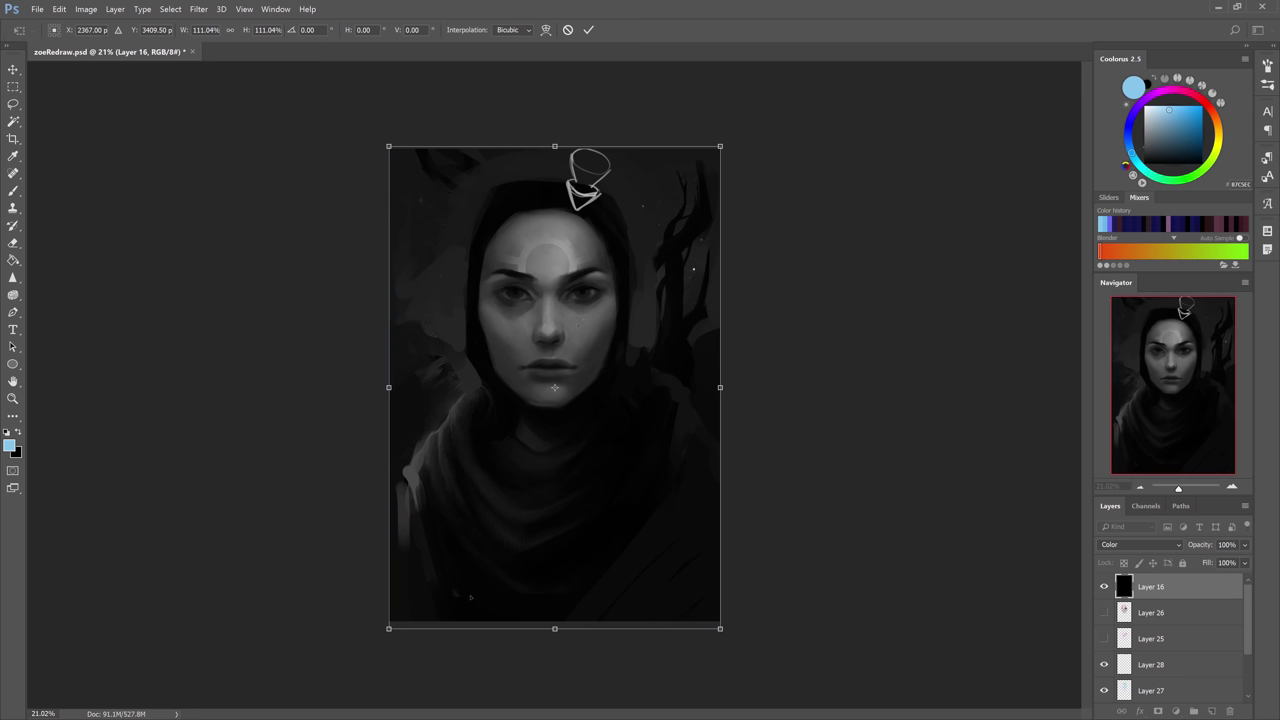
key("Return")
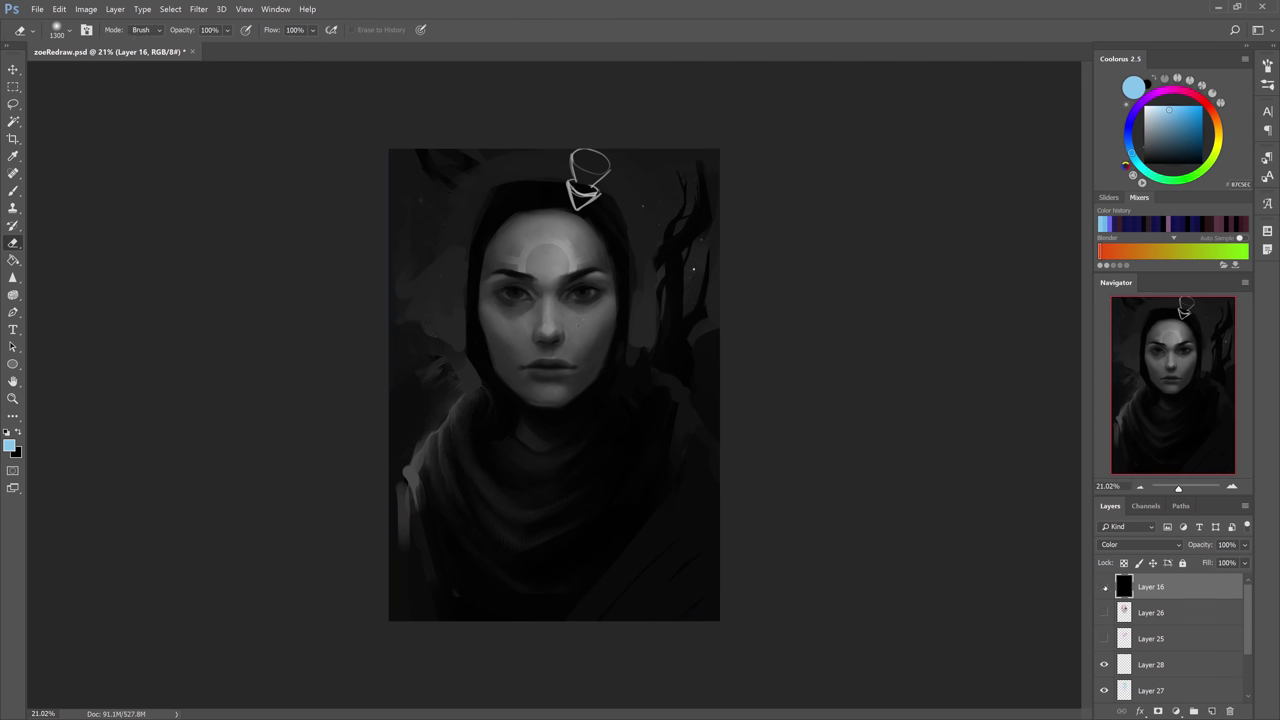
Compare the painting in greyscale and colour at smaller zoom levels by toggling the visibility of the black Color-mode Layer 16.
left_click(1105, 588)
left_click(1105, 588)
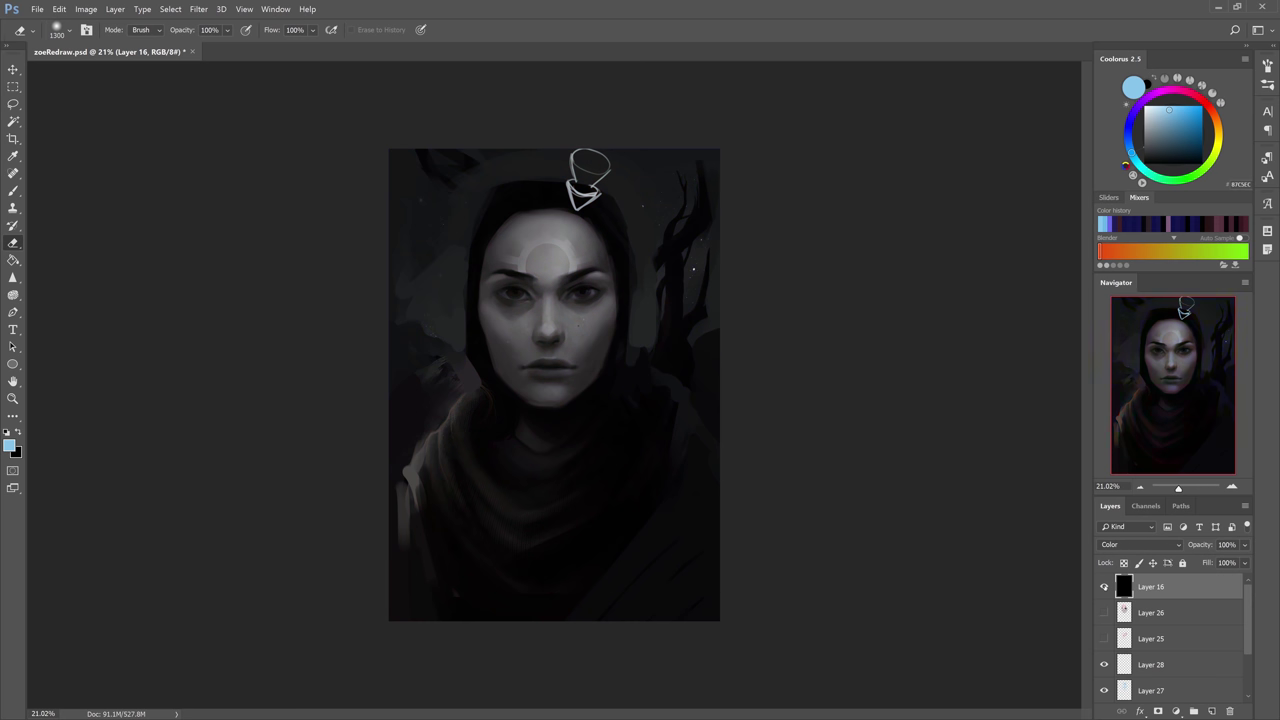
left_click(1105, 588)
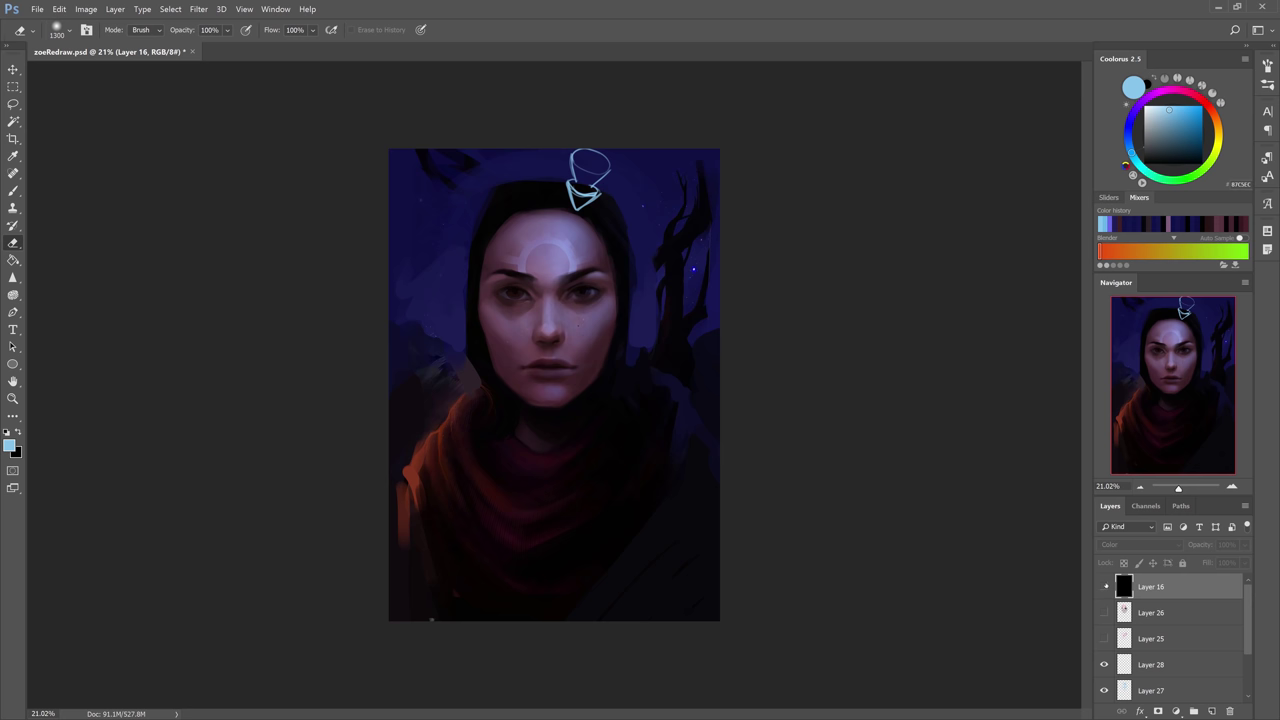
key("z")
left_click_drag(966, 550, 946, 549)
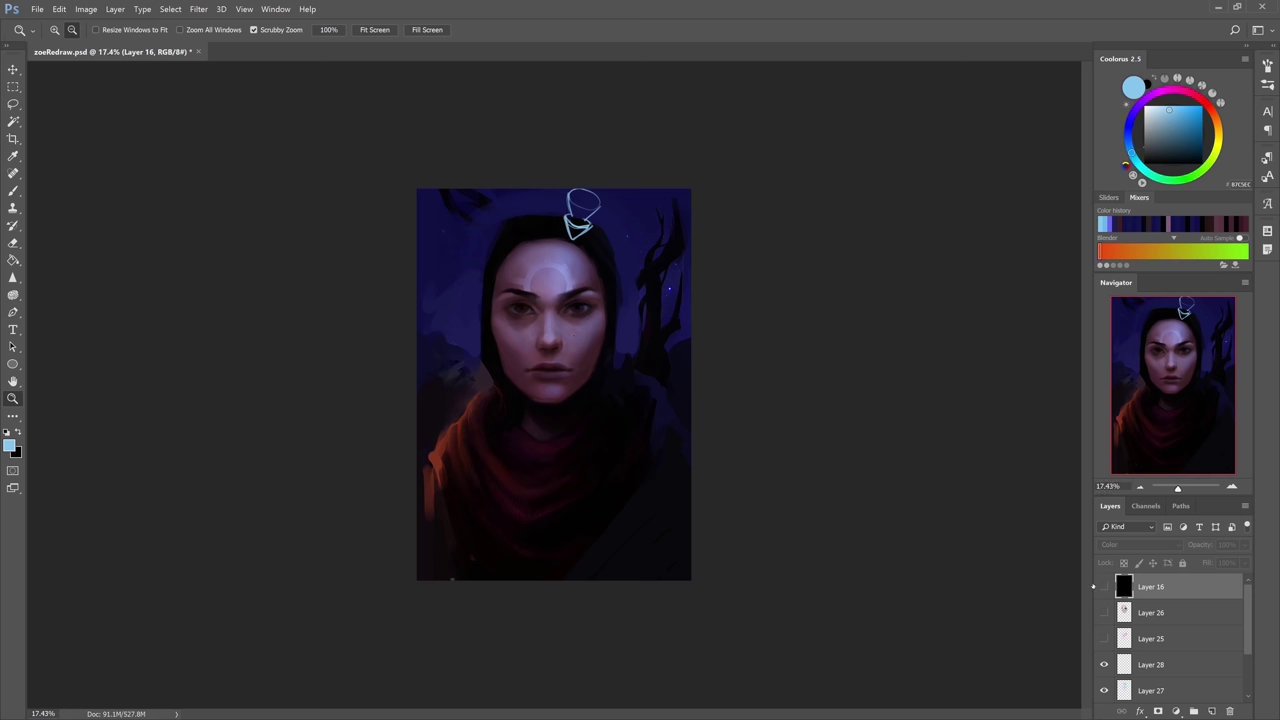
left_click(1103, 586)
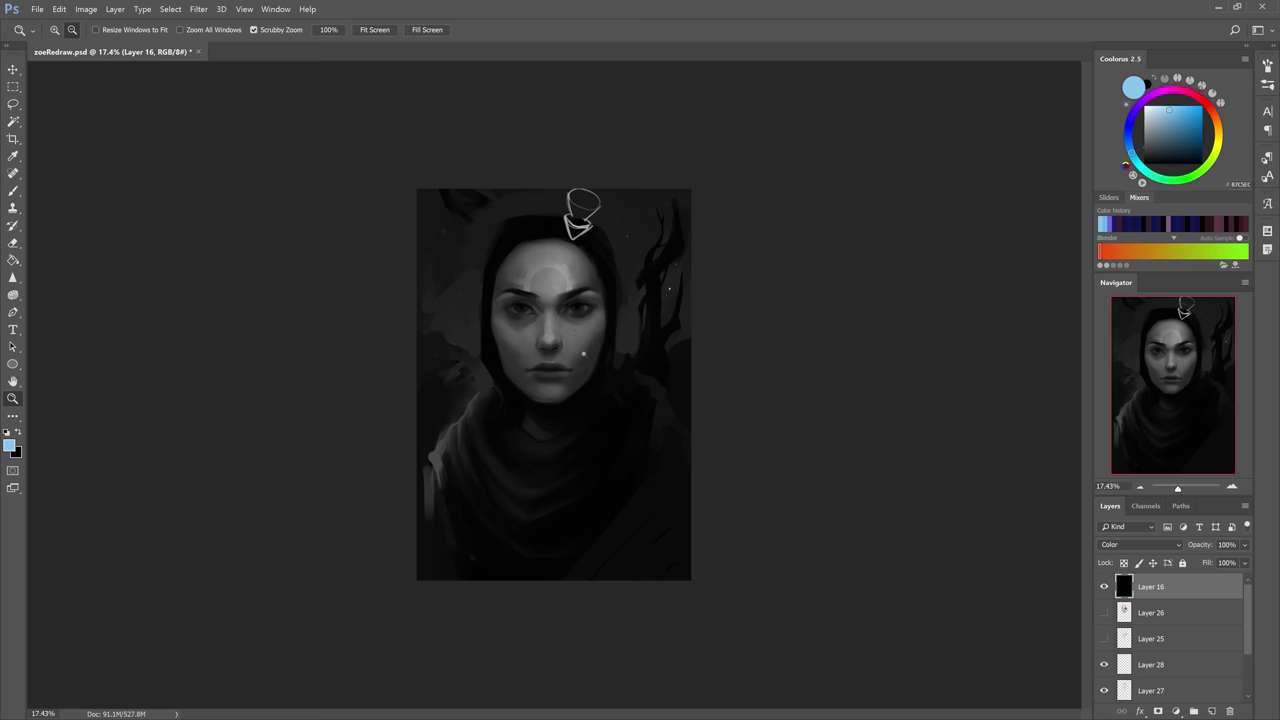
left_click_drag(667, 513, 625, 453)
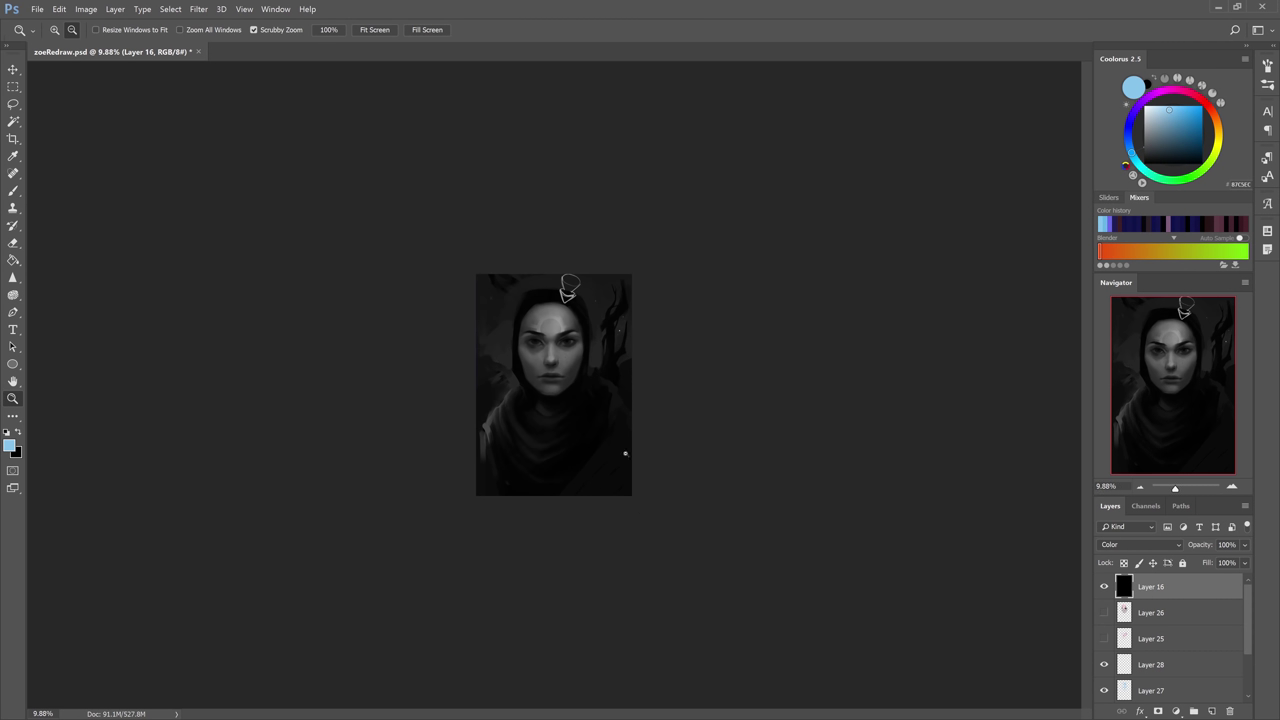
left_click_drag(550, 397, 574, 403)
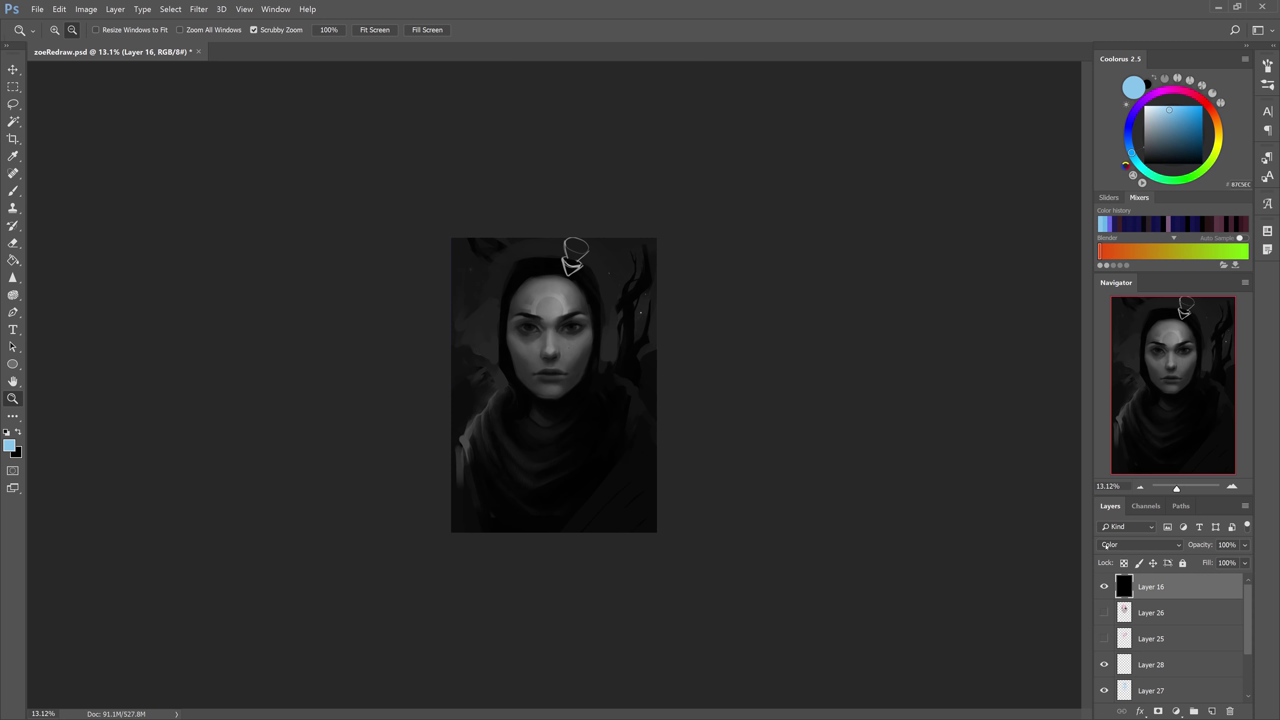
left_click(1104, 587)
left_click(1104, 587)
left_click(1104, 587)
left_click(1104, 587)
left_click(1104, 587)
Review the layer stack and Layer 1 copy 2 with the greyscale Layer 16 shown, and hide Layer 16 again.
scroll(1147, 596, "down", 2)
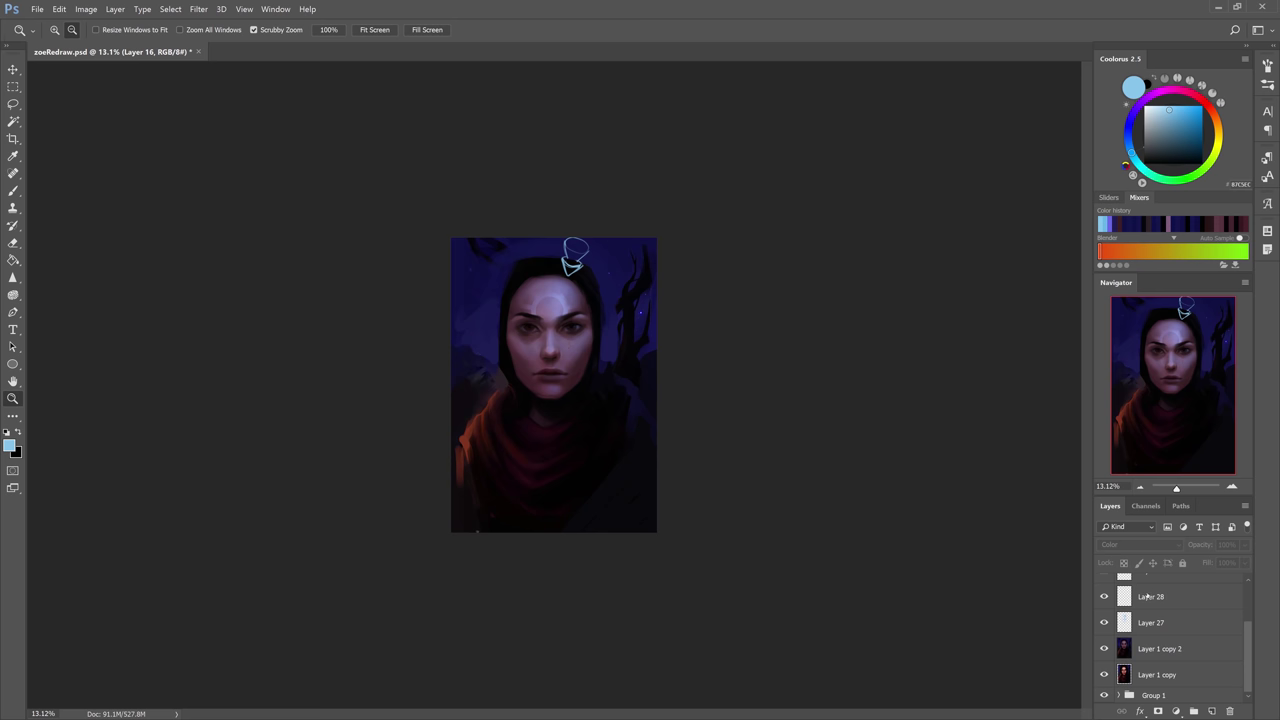
left_click(1148, 648)
scroll(1155, 646, "up", 3)
left_click(1104, 587)
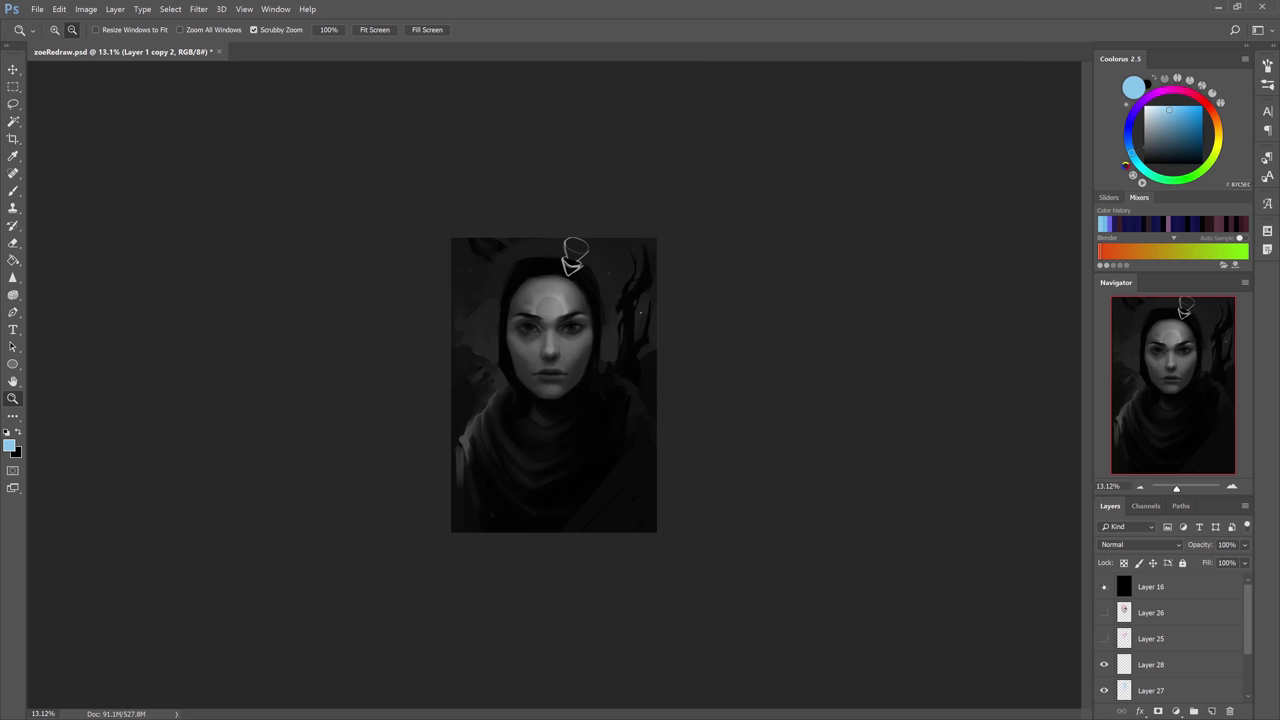
left_click(1142, 589)
scroll(1145, 620, "down", 3)
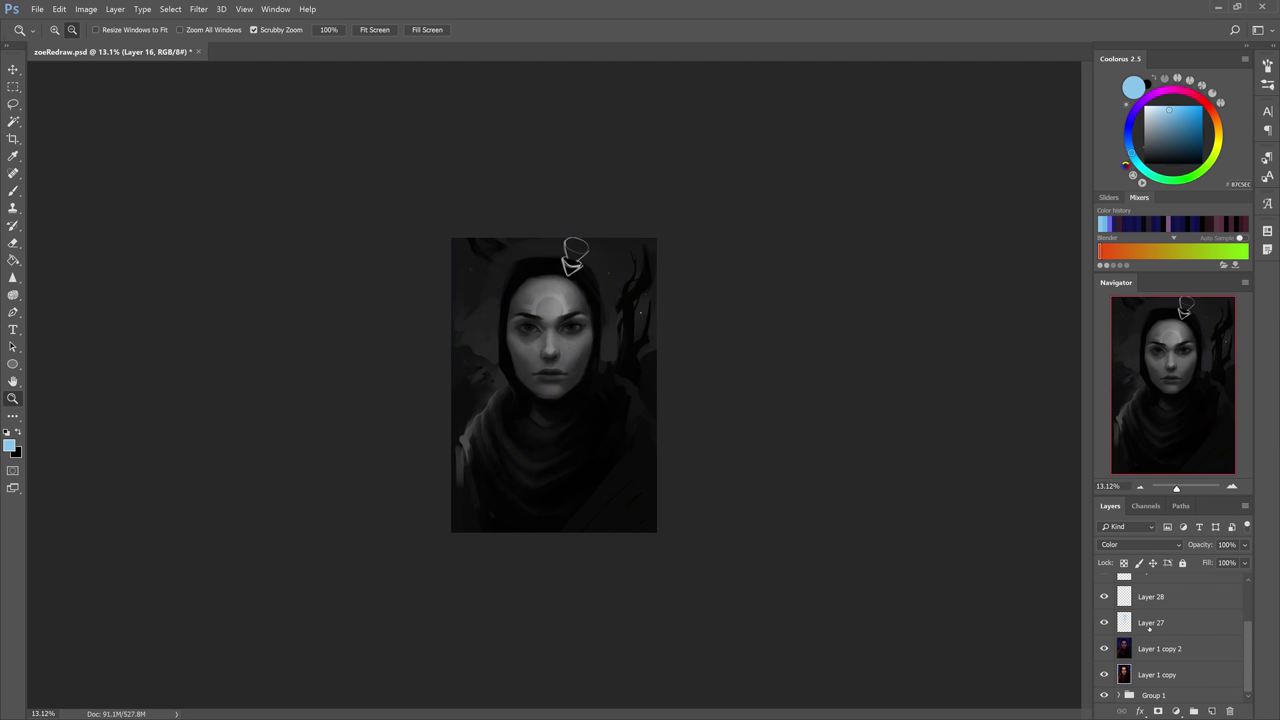
scroll(1140, 615, "up", 3)
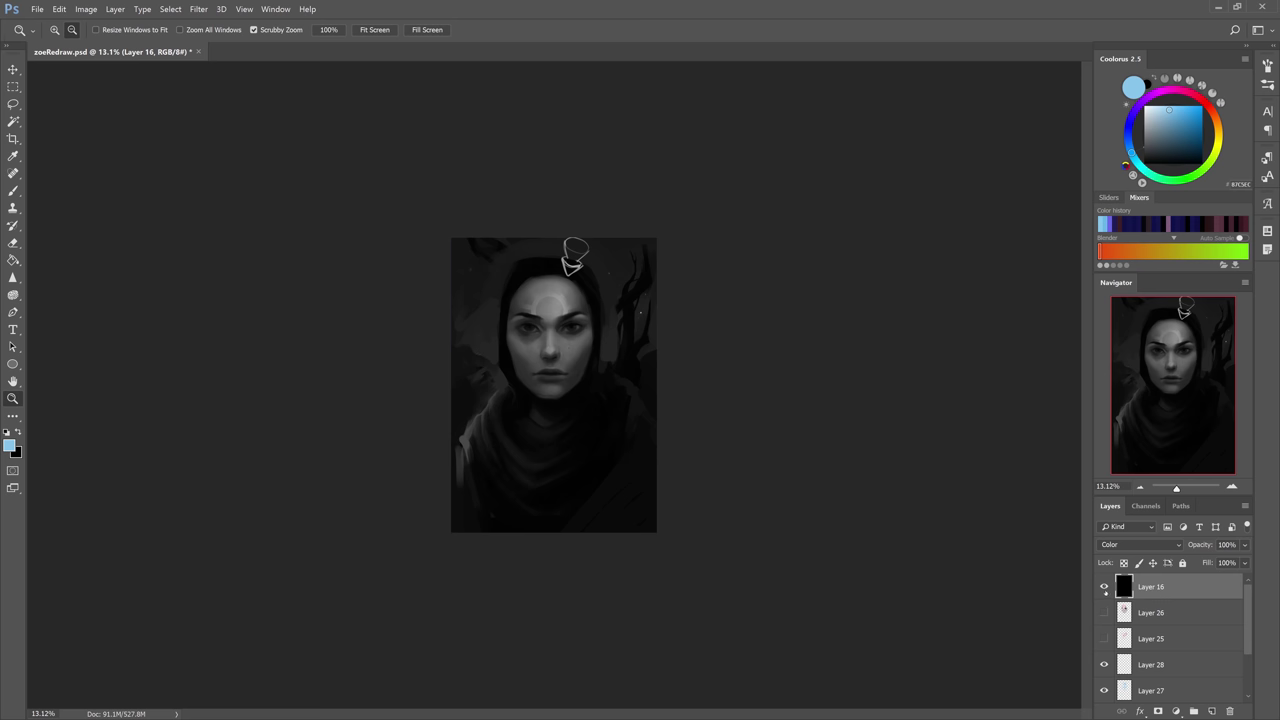
left_click(1104, 588)
Reduce the opacity of the Overlay glow on Layer 27 to 76%.
scroll(1140, 615, "down", 3)
left_click(1147, 623)
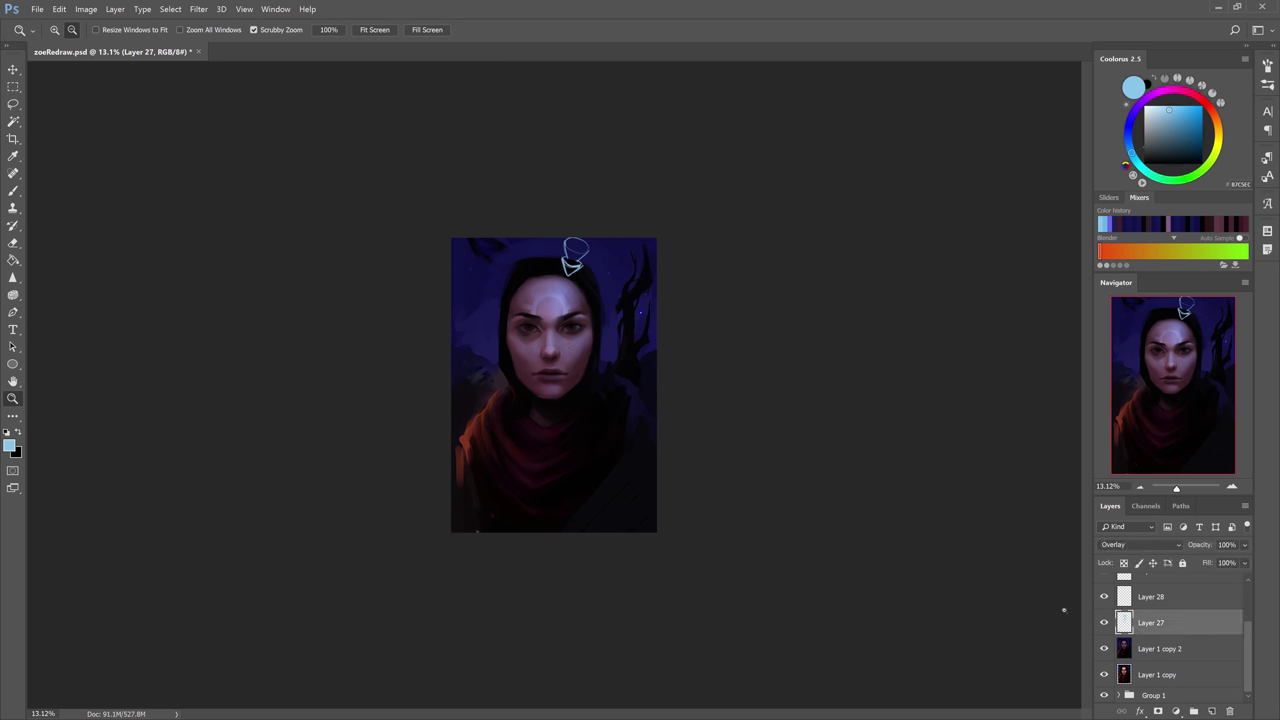
left_click_drag(607, 255, 631, 240)
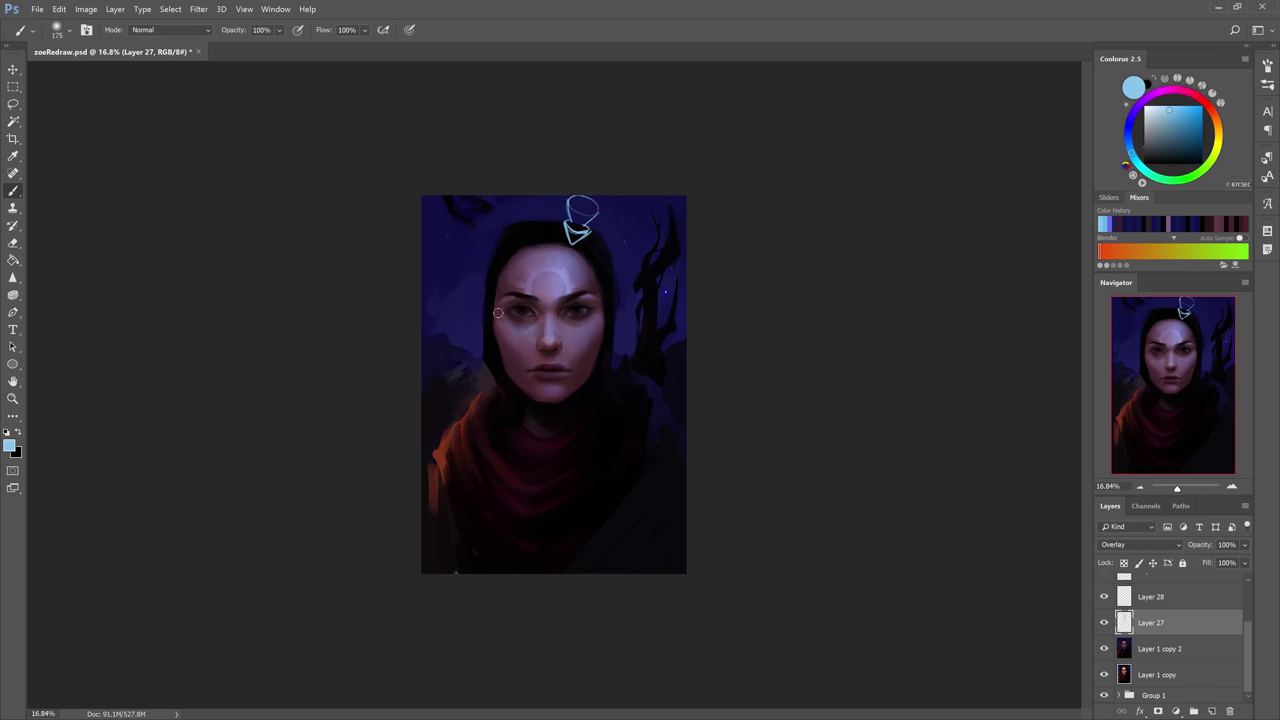
key("e")
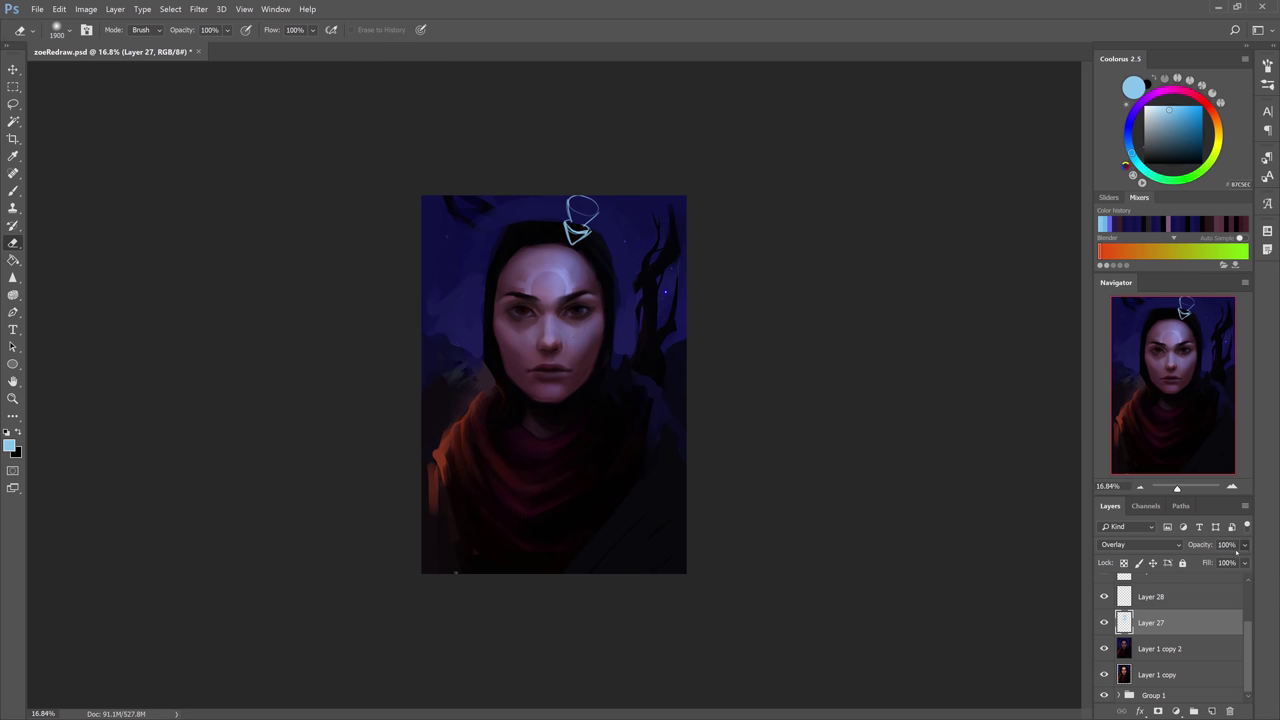
left_click_drag(1200, 544, 1176, 544)
Paint light blue over the shaded side of the scarf and shoulder on Layer 27 with a soft brush enlarged to 1400 px.
key("b")
key("bracketright")
key("bracketright")
key("bracketright")
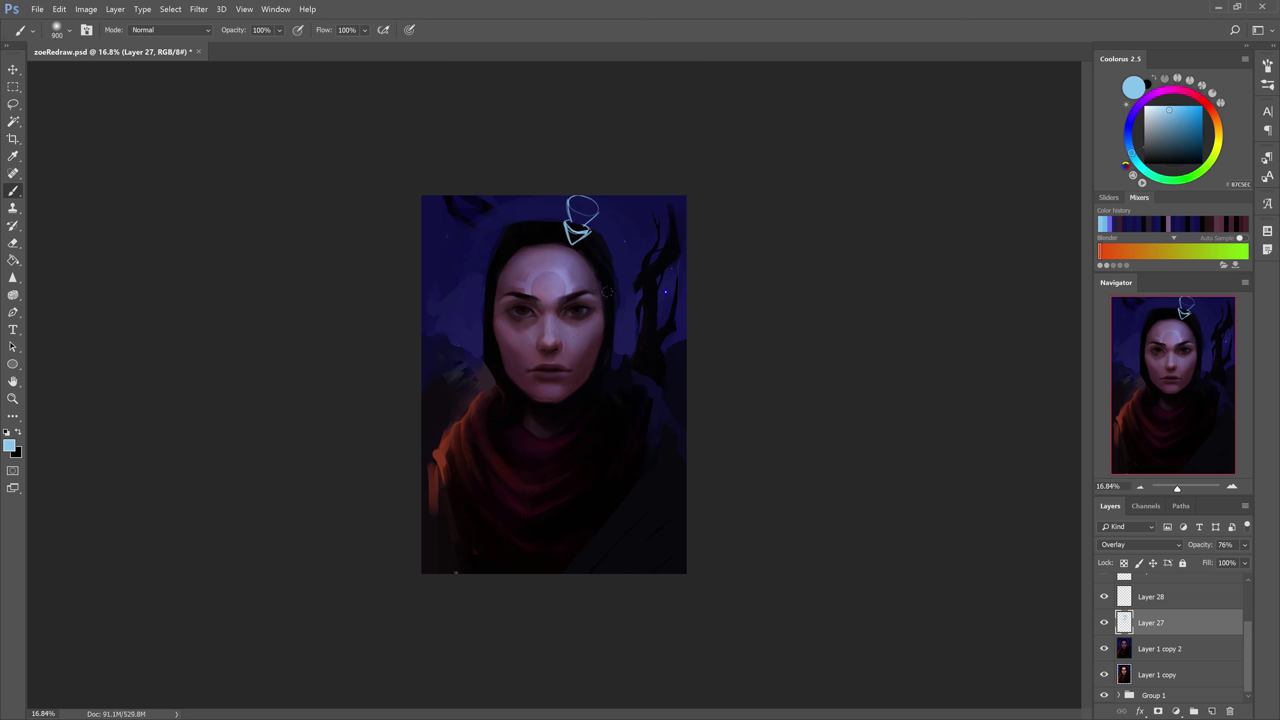
key("bracketright")
key("bracketright")
key("bracketright")
key("bracketright")
Group the layers from Layer 1 copy 2 up to Layer 26, and compare the repaint with the original by toggling the group.
scroll(1150, 640, "up", 2)
scroll(1150, 640, "down", 2)
left_click(1156, 648)
scroll(1156, 657, "up", 2)
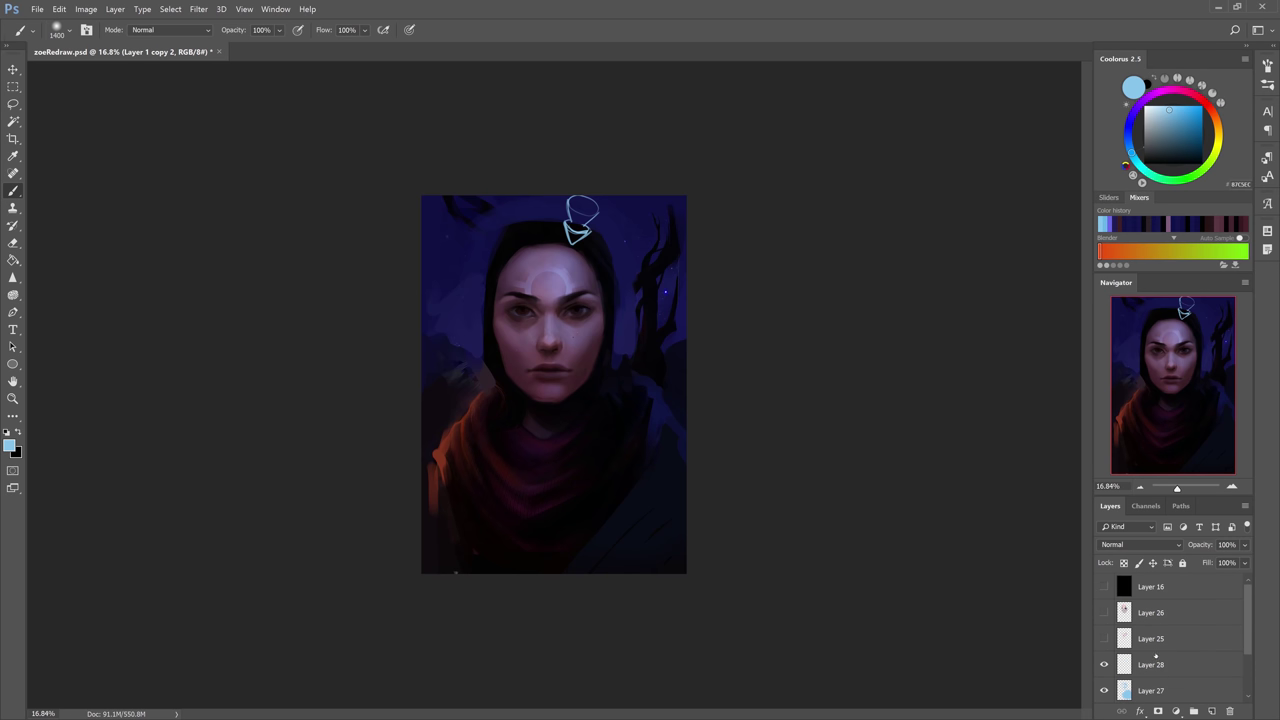
left_click(1160, 621, "shift")
left_click(1194, 711)
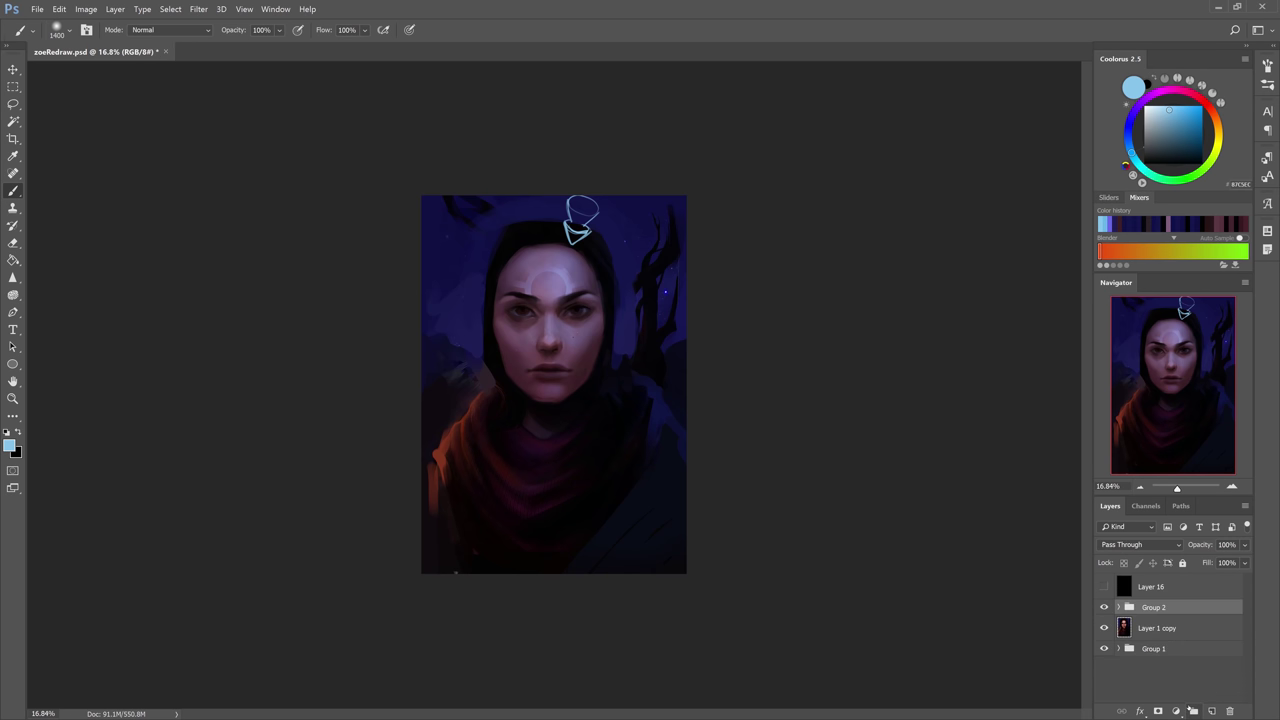
left_click(1104, 607)
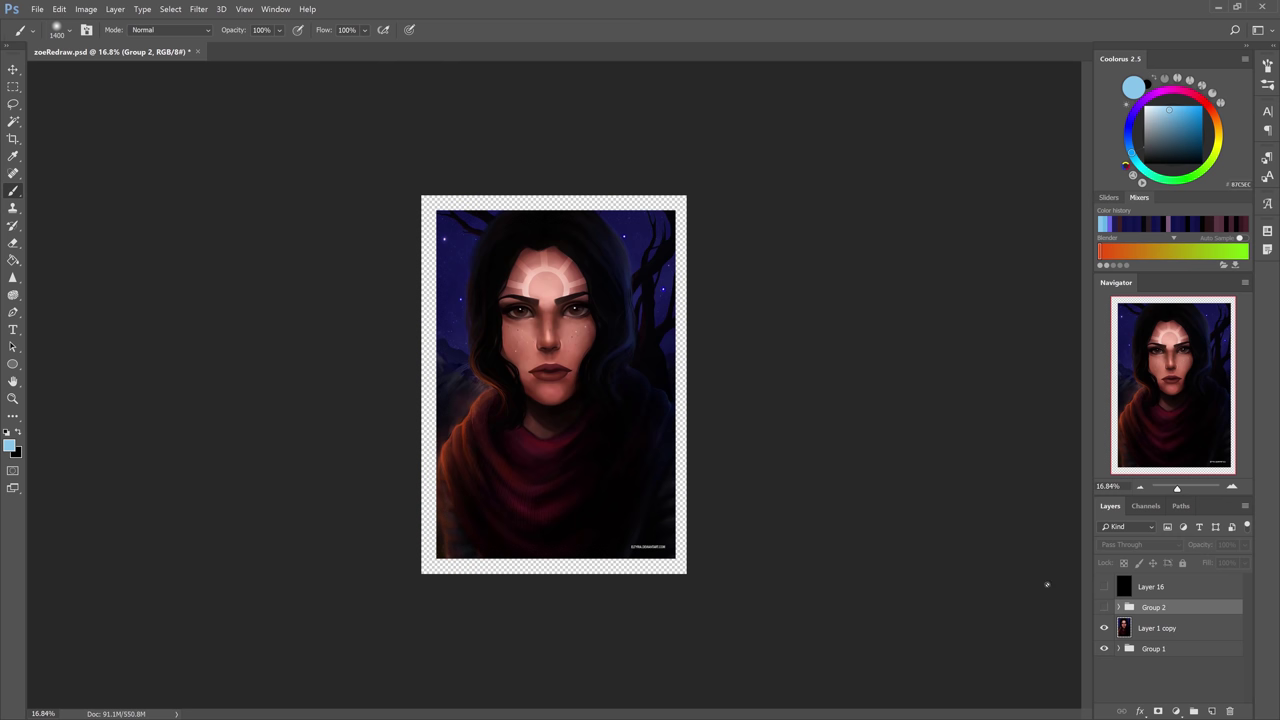
left_click(1104, 607)
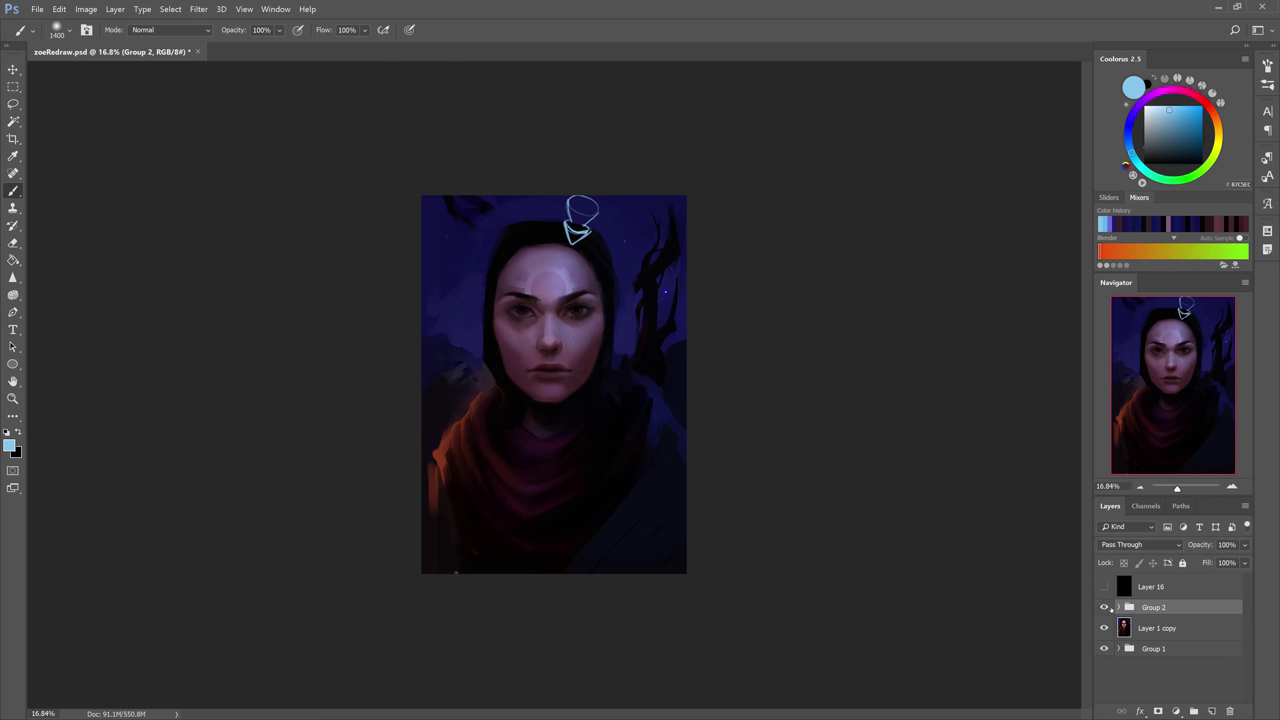
Add a new layer directly above Layer 27 inside Group 2 and set its blend mode to Hard Light.
left_click(1119, 607)
left_click(1158, 654)
scroll(1158, 640, "down", 3)
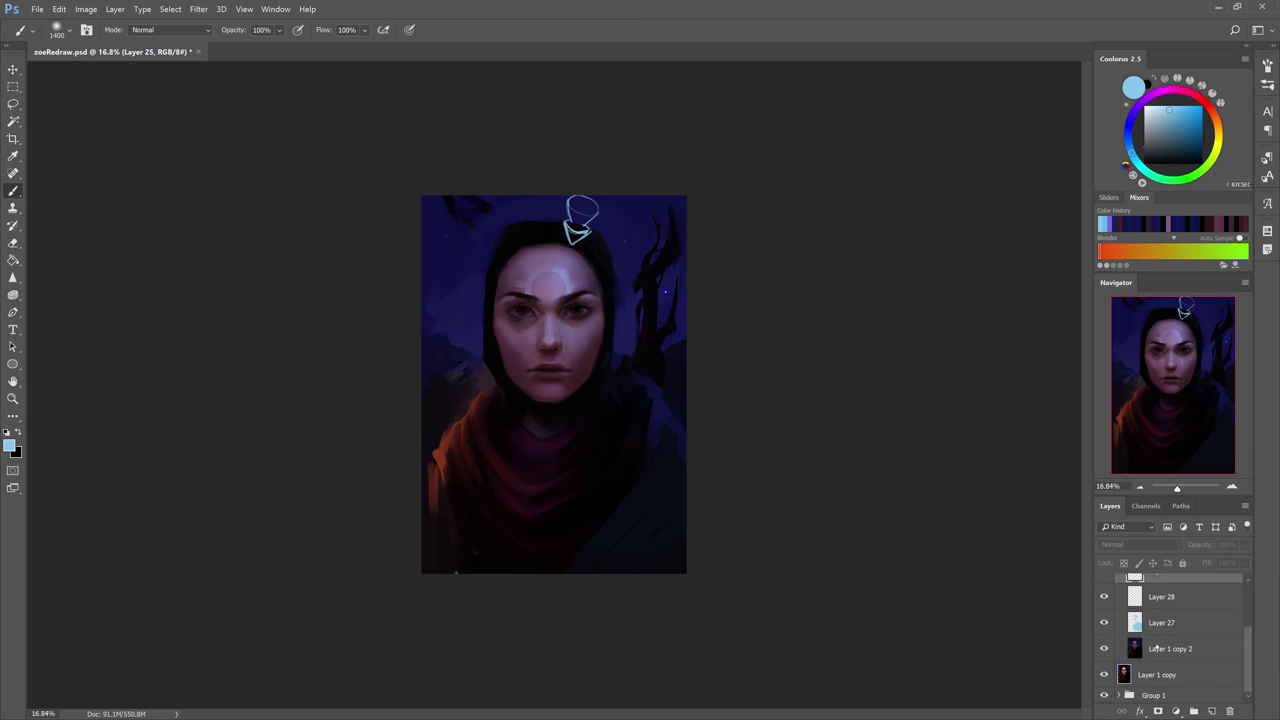
left_click(1158, 628)
key("bracketleft")
key("bracketleft")
key("bracketleft")
key("bracketleft")
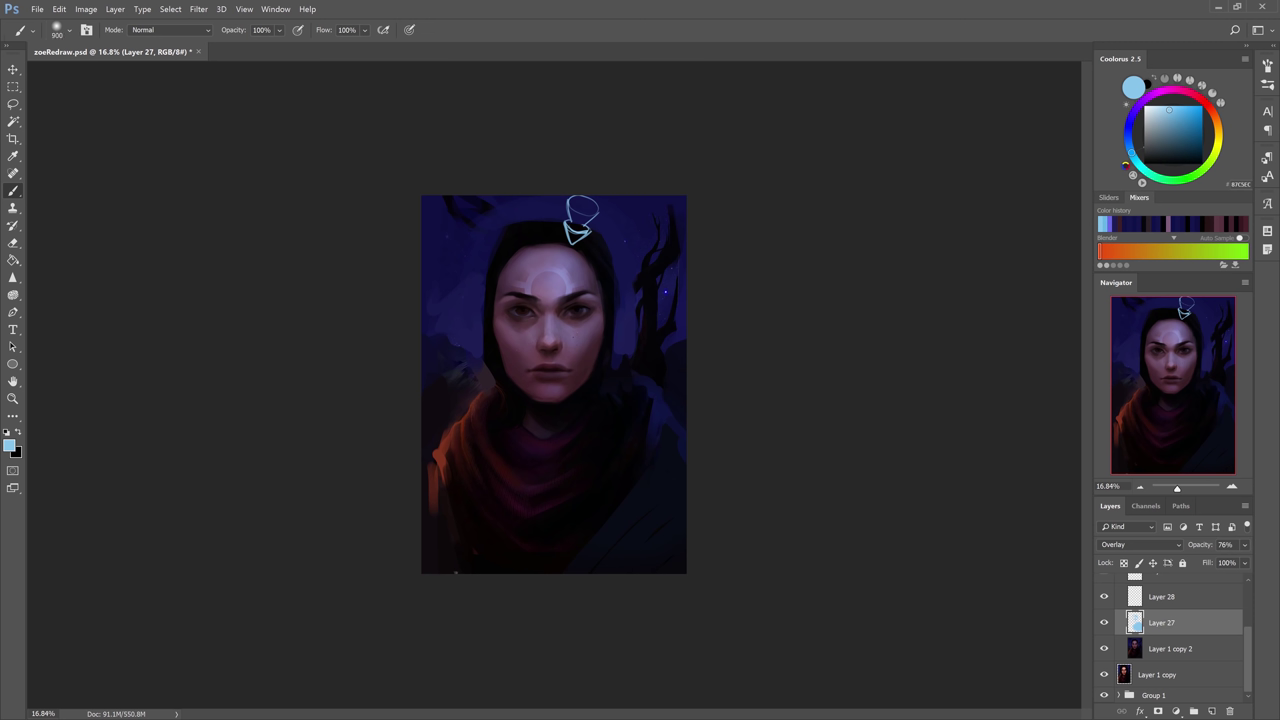
key("bracketright")
left_click(1212, 711)
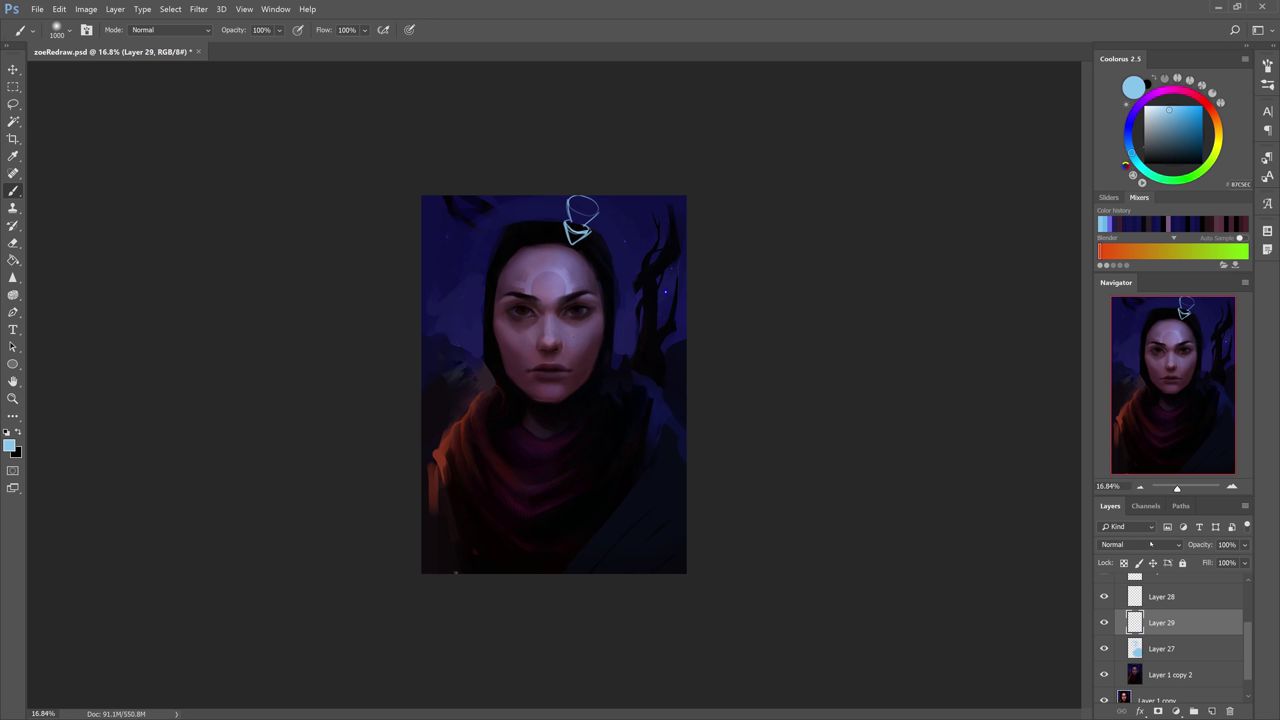
key("shift+alt+h")
Paint a light blue glow across the shaded side of the scarf and cloak on Layer 29 with a soft 1100 px brush.
mouse_move(604, 420)
left_mouse_down()
mouse_move(533, 452)
mouse_move(604, 427)
mouse_move(596, 390)
mouse_move(553, 419)
mouse_move(562, 436)
mouse_move(533, 487)
mouse_move(660, 440)
mouse_move(665, 521)
mouse_move(558, 462)
left_mouse_up()
key("ctrl+z")
key("bracketleft")
key("bracketleft")
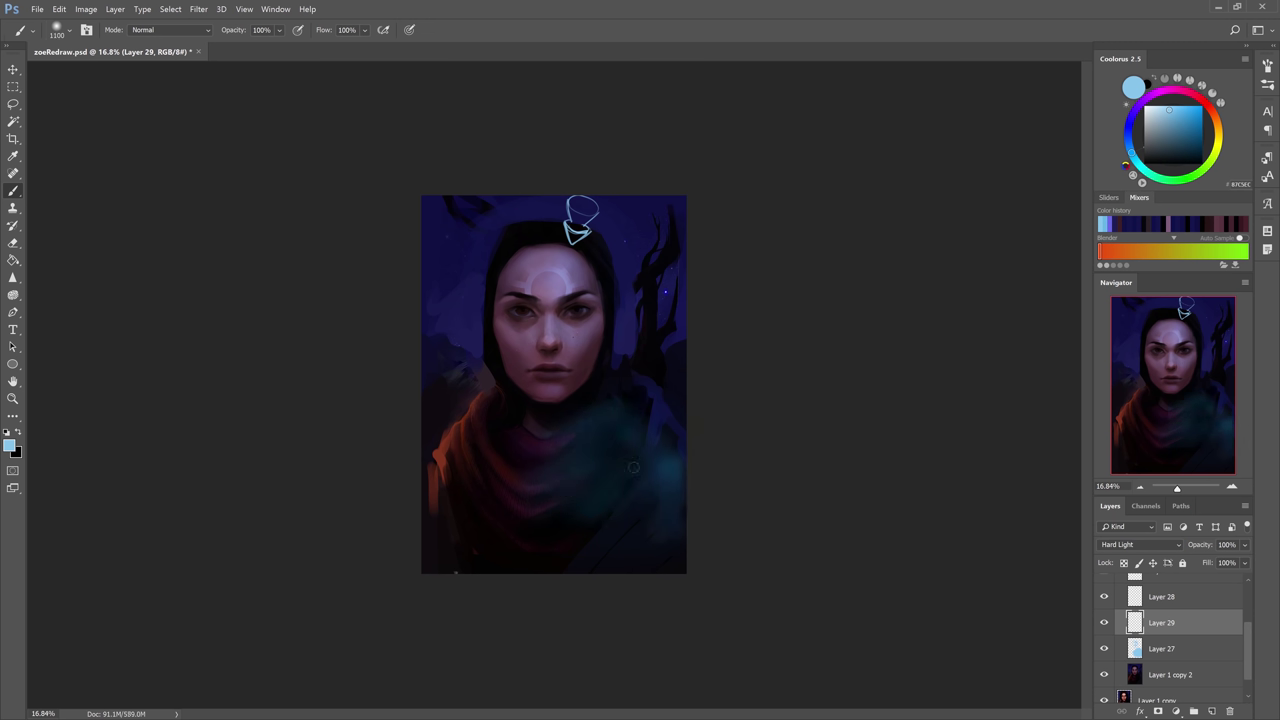
key("i")
key("b")
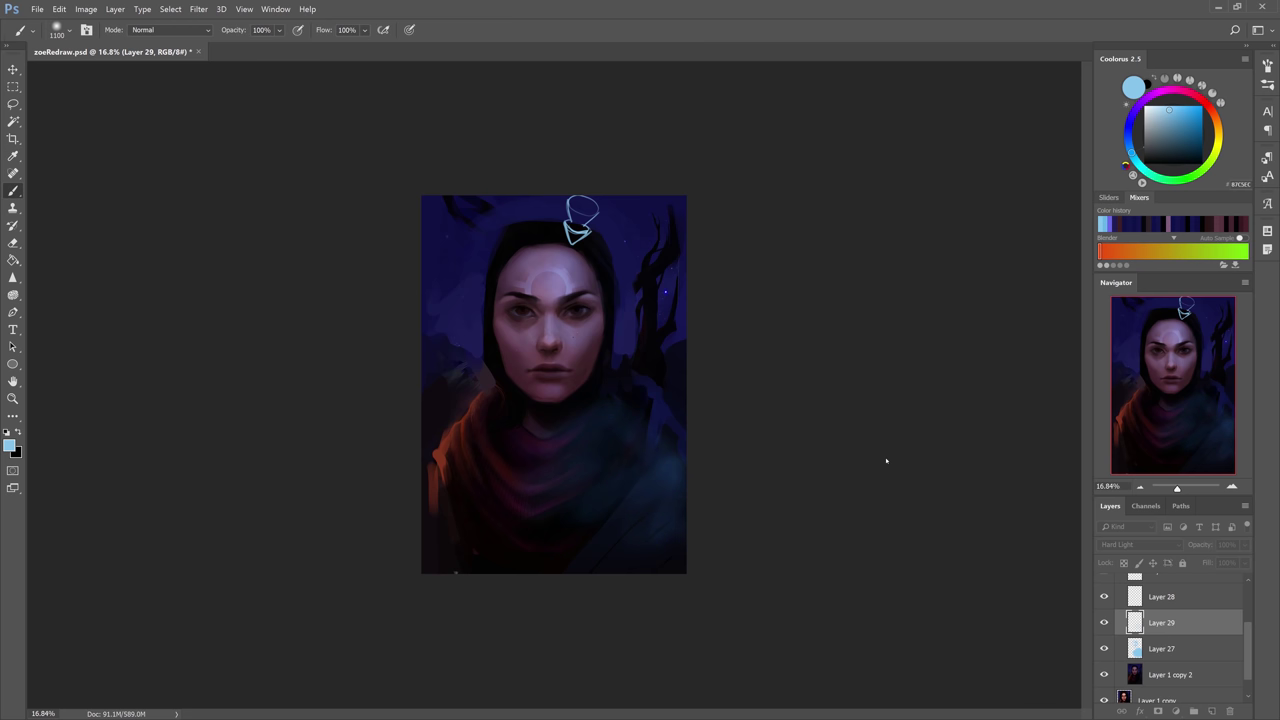
Compare the lighting on the face and cloak with Layer 27 hidden and shown.
left_click(1164, 645)
left_click(1104, 648)
left_click(1104, 648)
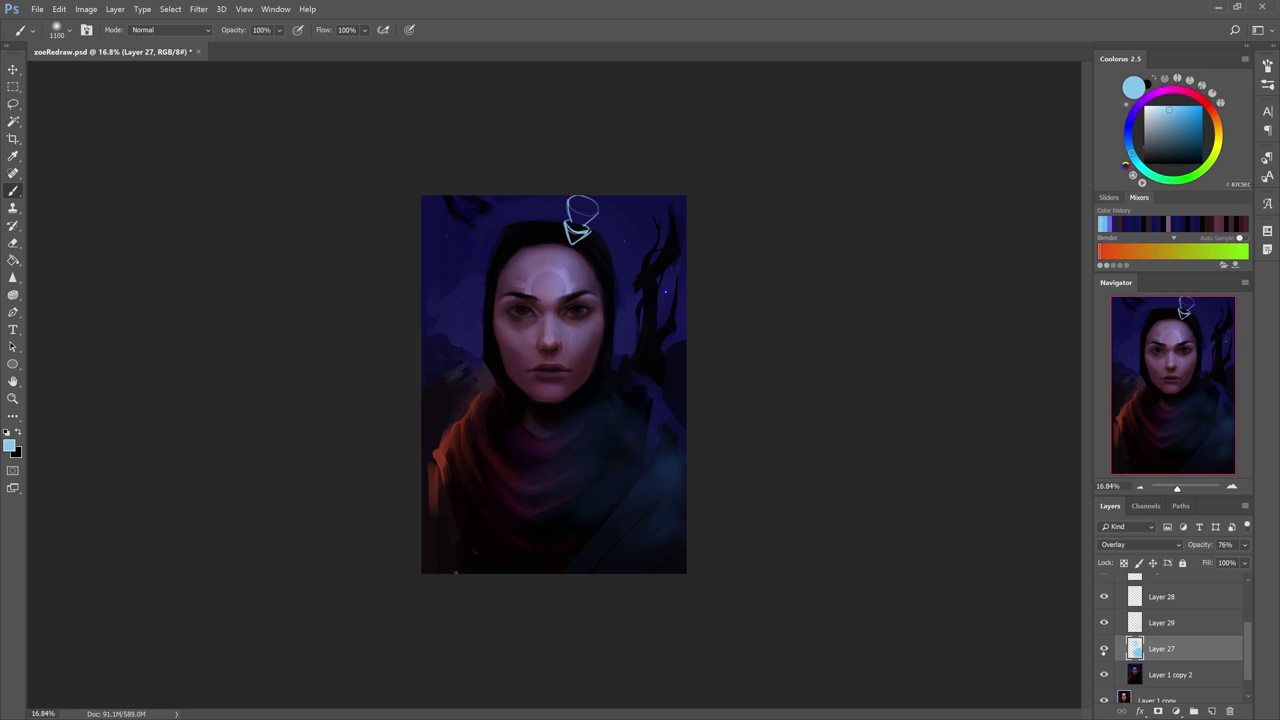
left_click(1104, 648)
left_click(1104, 648)
Hide the light blue emblem sketch above the hood on Layer 28.
key("z")
left_click(807, 511)
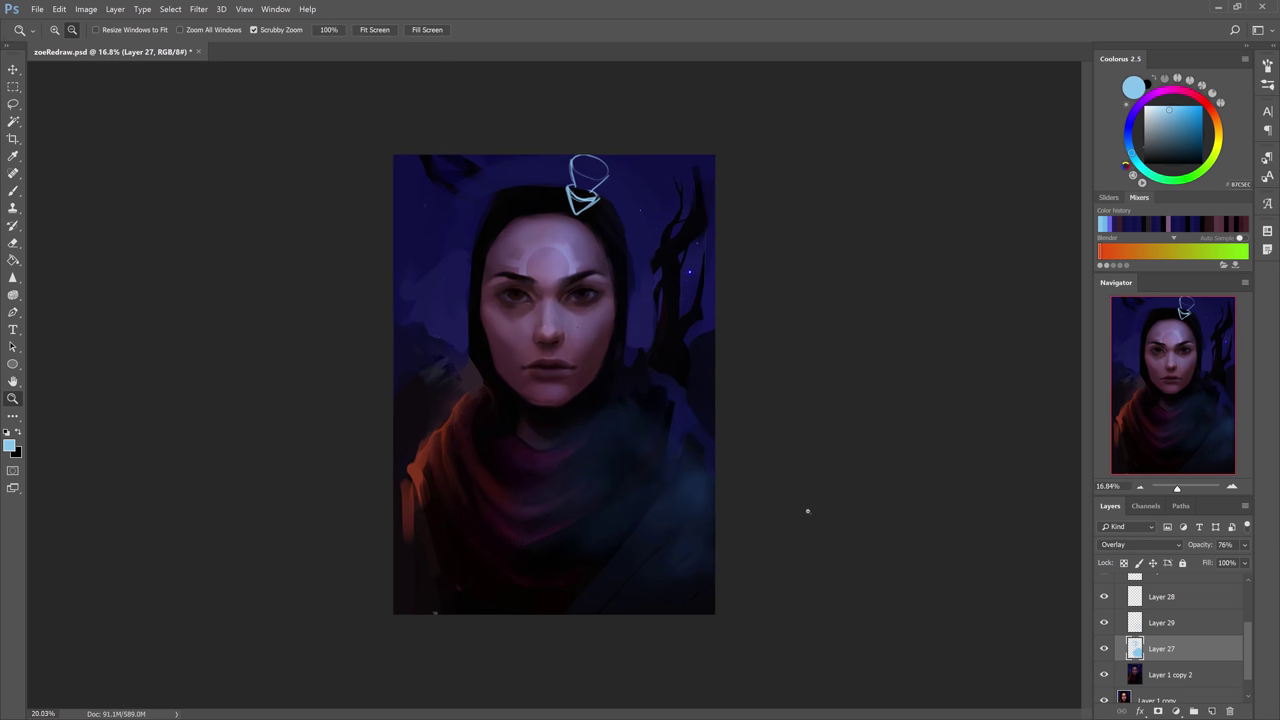
key("b")
key("alt+bracketright")
key("alt+bracketright")
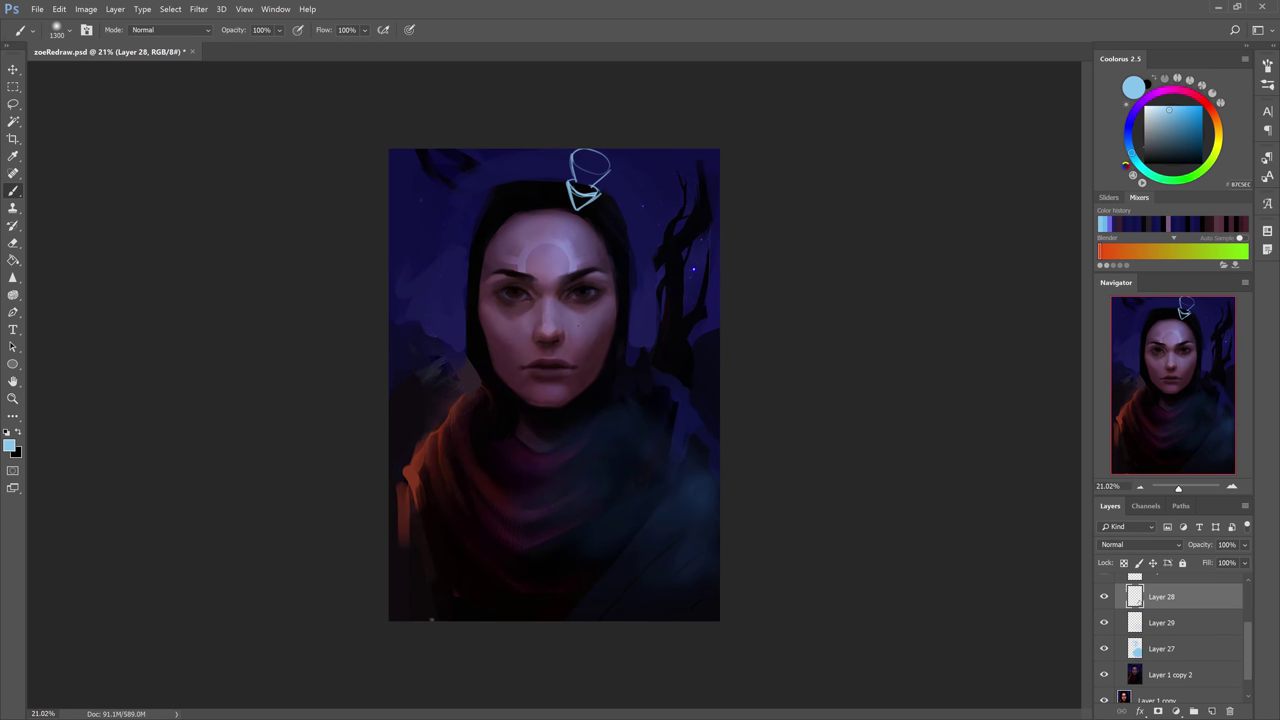
left_click(1104, 597)
left_click(1104, 597)
left_click(1104, 597)
Add a new layer above Layer 29 and open its blend mode choices.
key("alt+bracketleft")
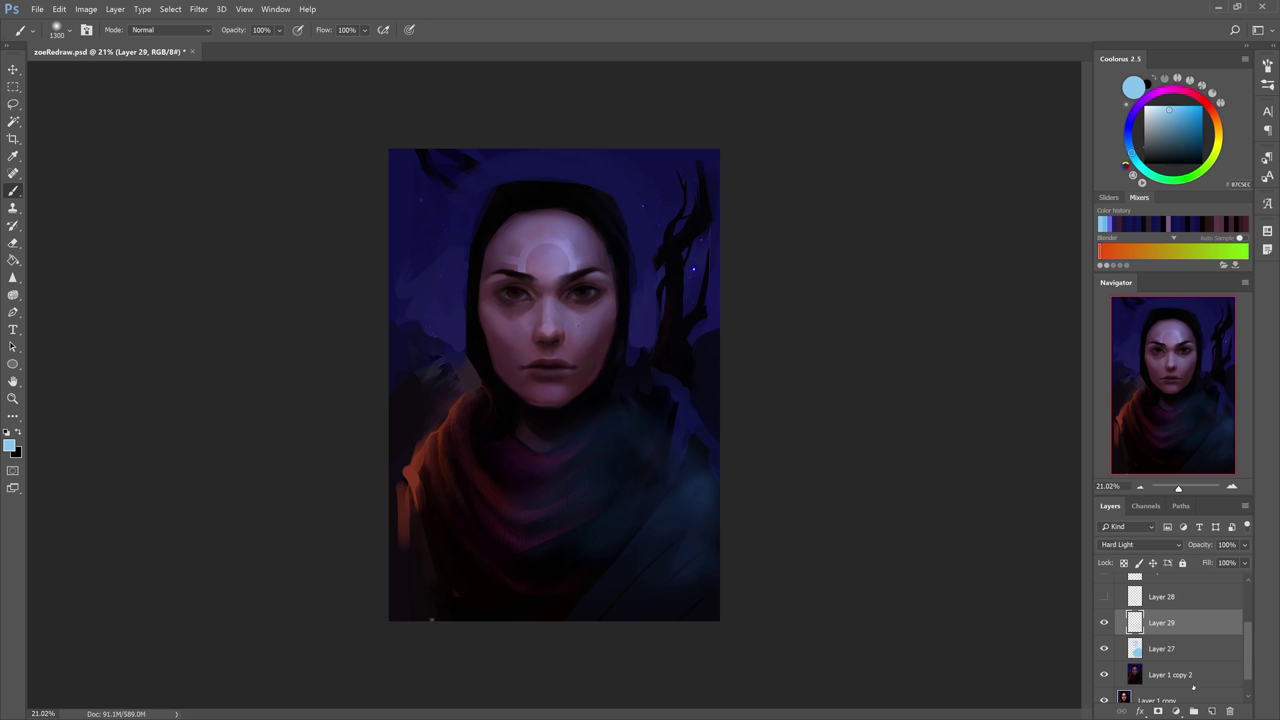
key("ctrl+shift+alt+n")
left_click(1149, 546)
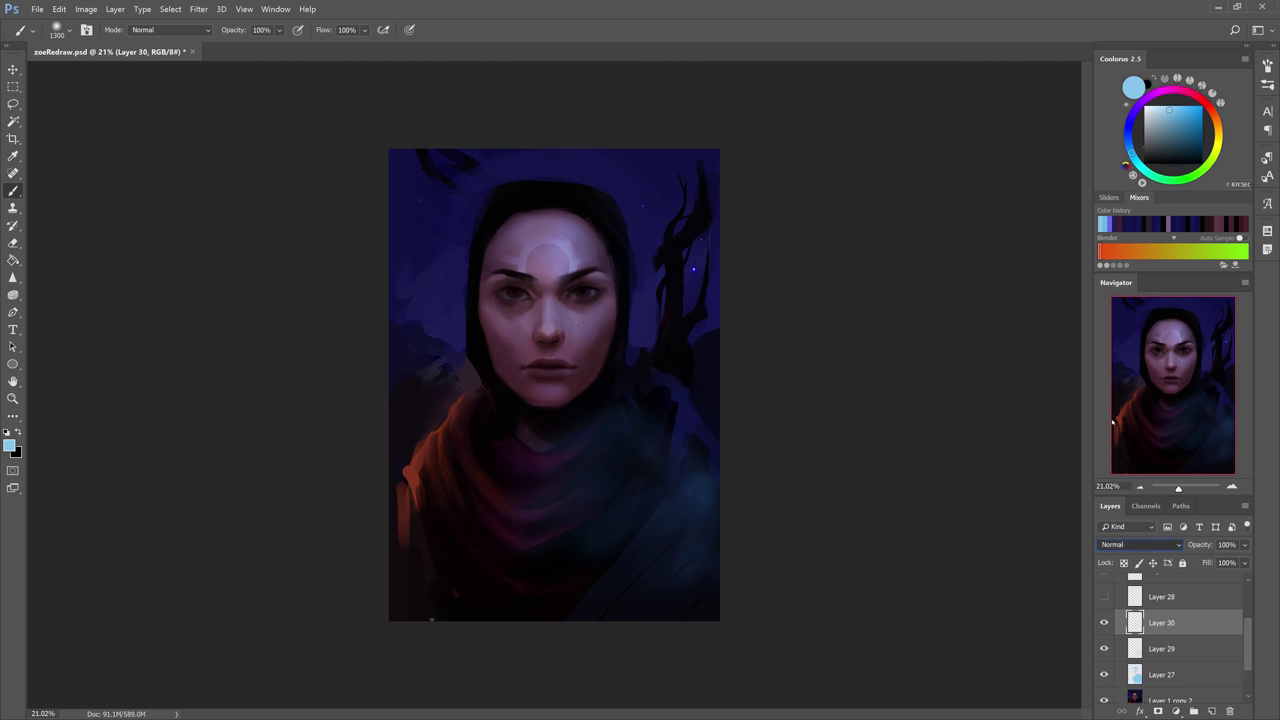
Set Layer 30 to Hard Light blending, then try and undo a near-black blue stroke over the background beside the figure.
key("shift+alt+h")
left_click(712, 370, "alt")
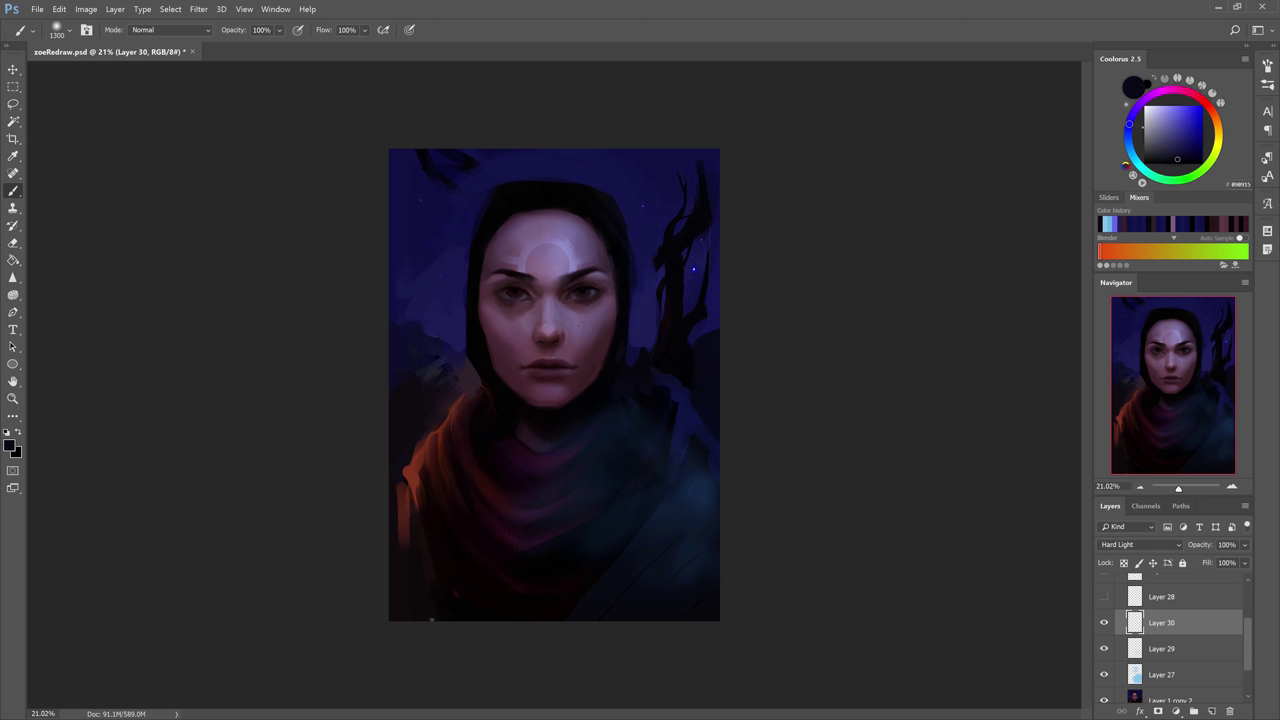
left_click_drag(440, 300, 455, 365)
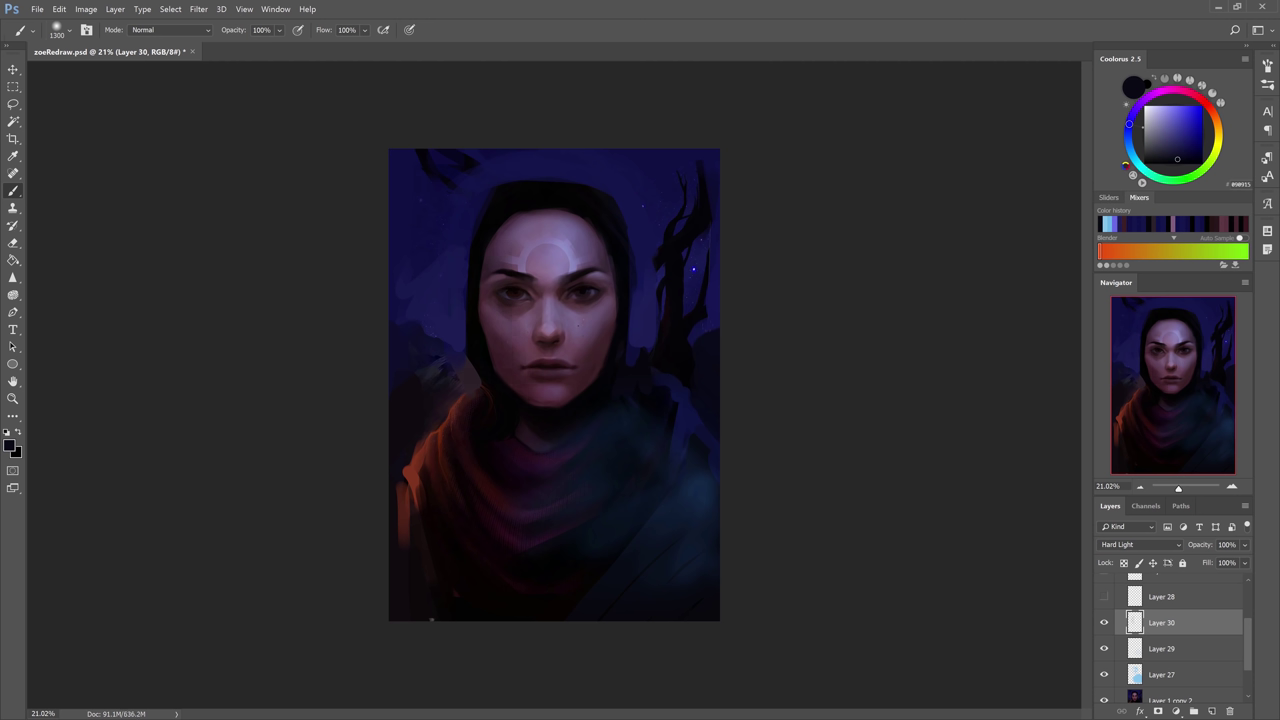
key("ctrl+z")
Choose a dark blue and softly shade the lower face and cheeks on Layer 30 with a 900 px brush.
left_click(1185, 147)
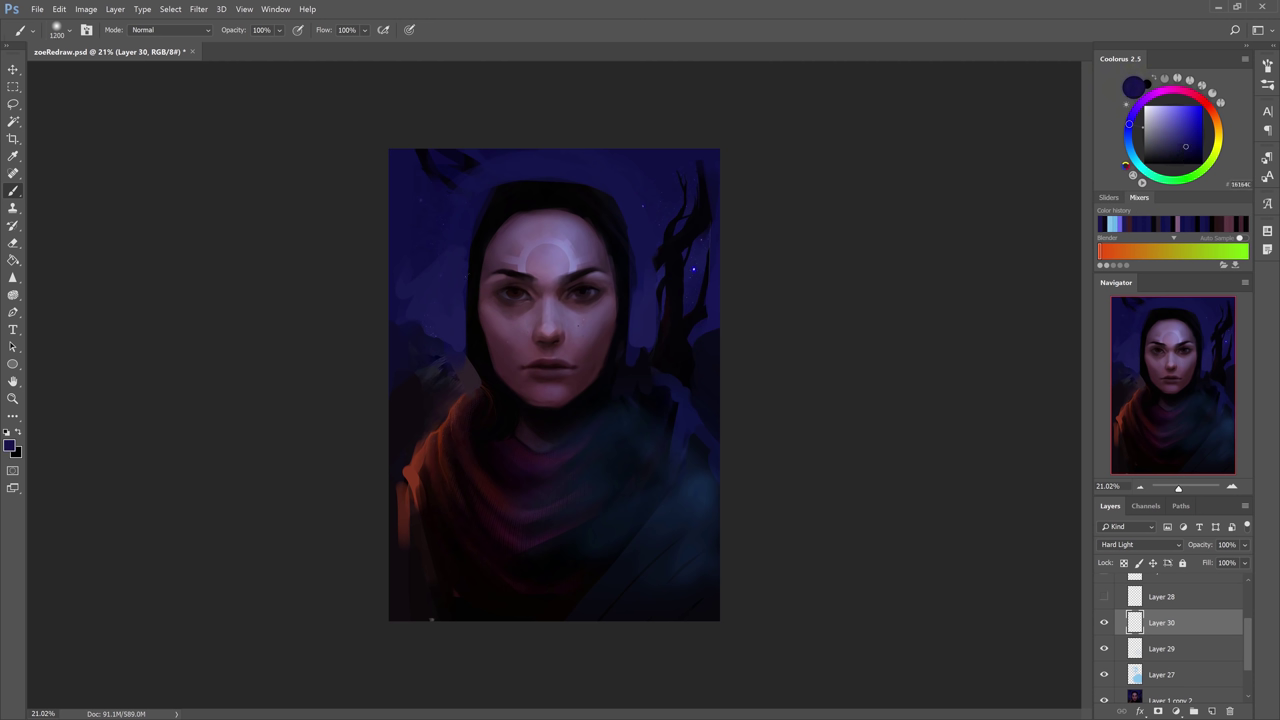
key("bracketleft")
key("bracketleft")
key("bracketleft")
key("bracketleft")
key("bracketleft")
key("bracketleft")
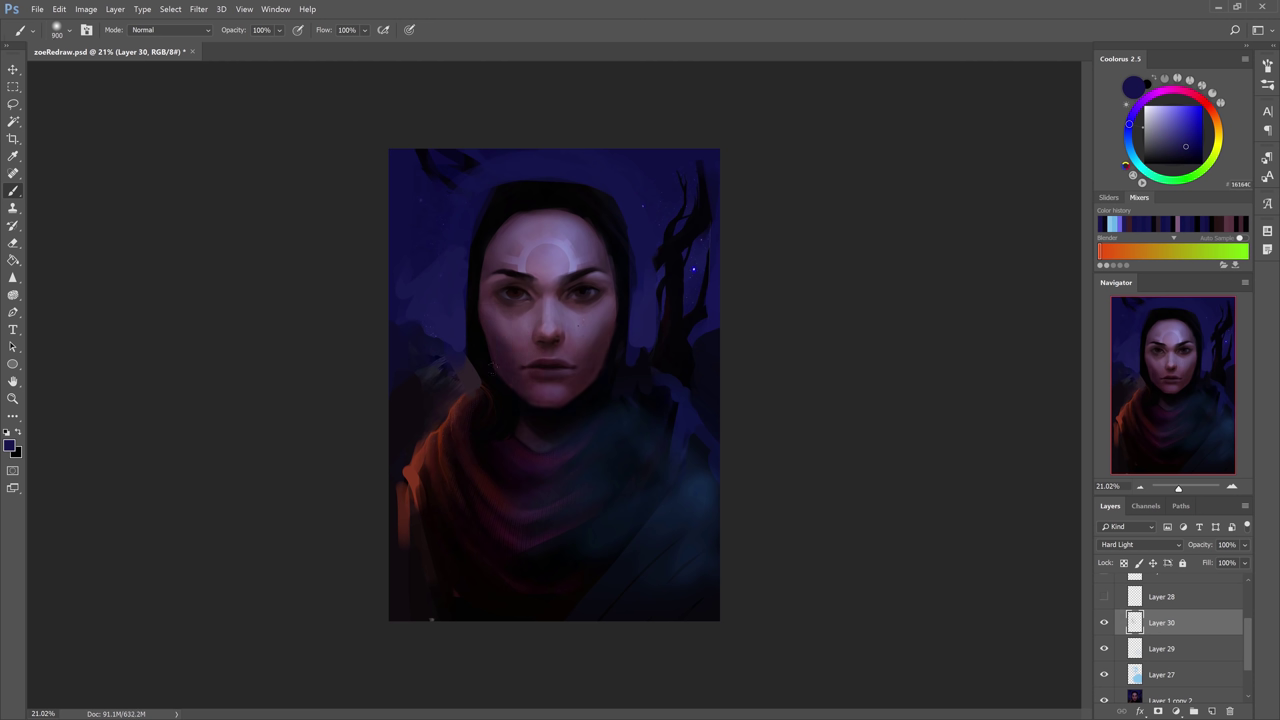
left_click(545, 395)
left_click(561, 304)
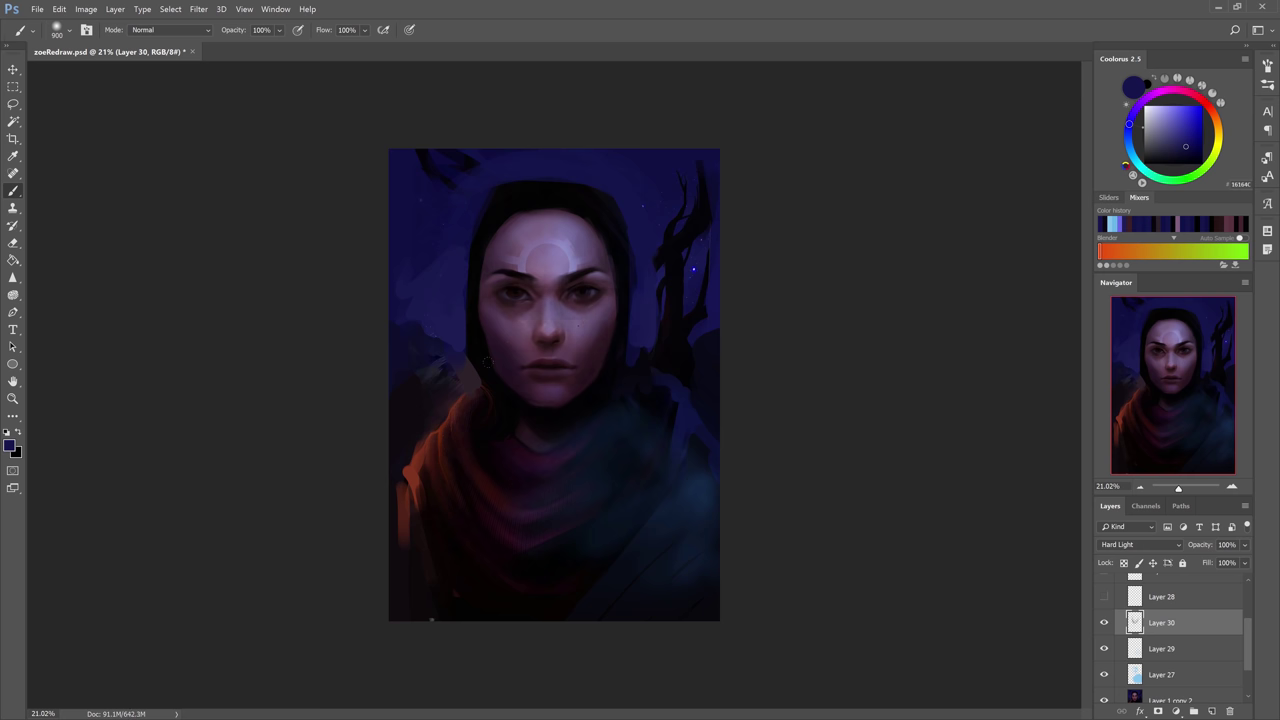
Deepen the soft dark blue shading across the cheeks, eyes and forehead with a 1000 px brush.
key("bracketright")
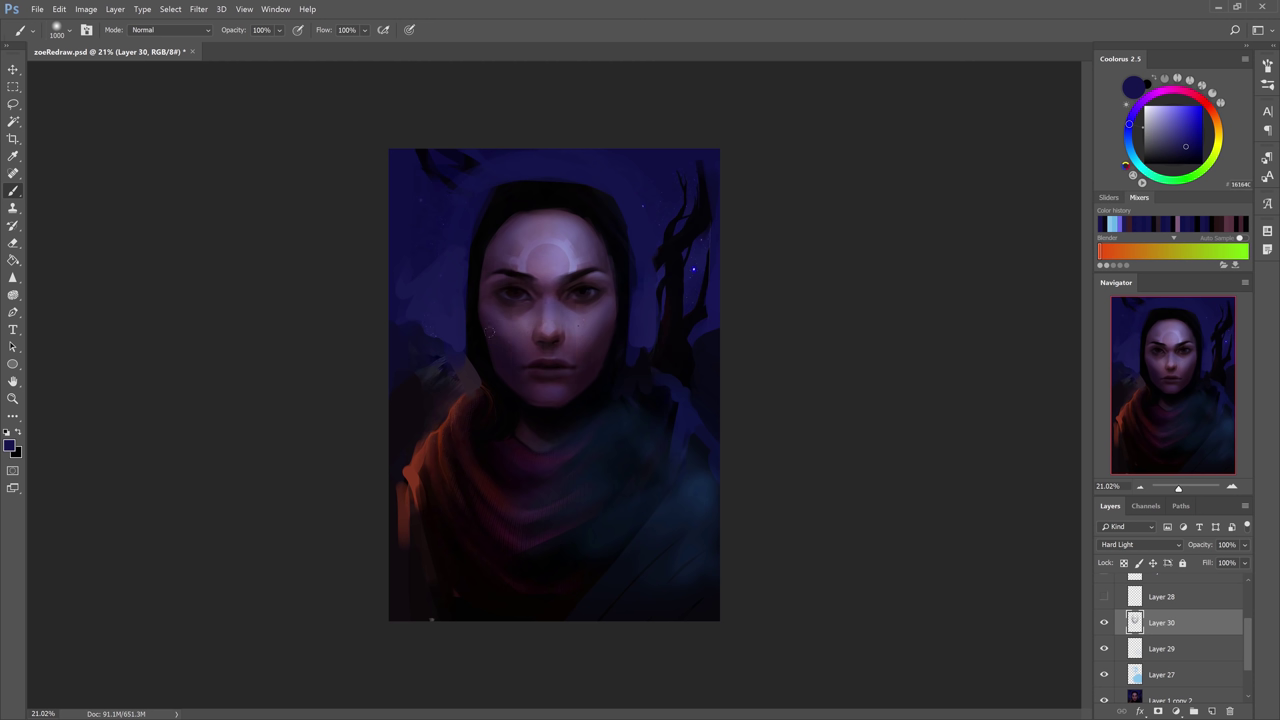
left_click(555, 331)
left_click(530, 314)
left_click(505, 236)
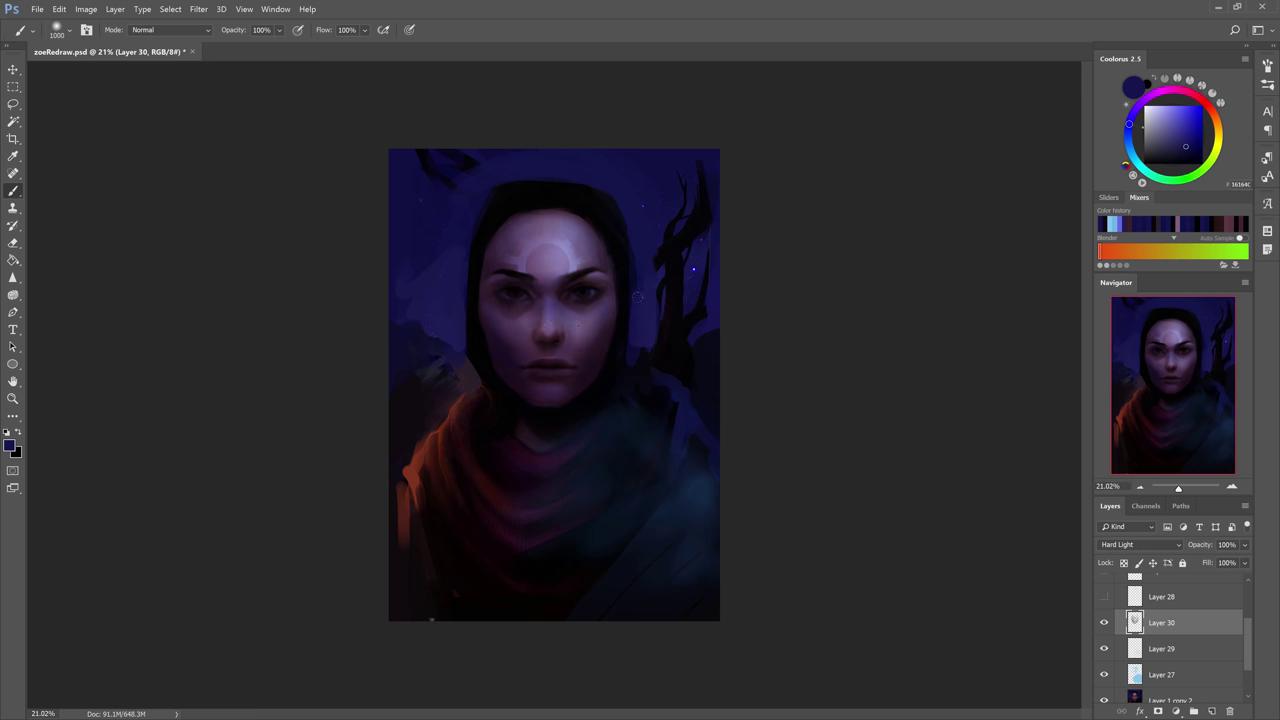
key("e")
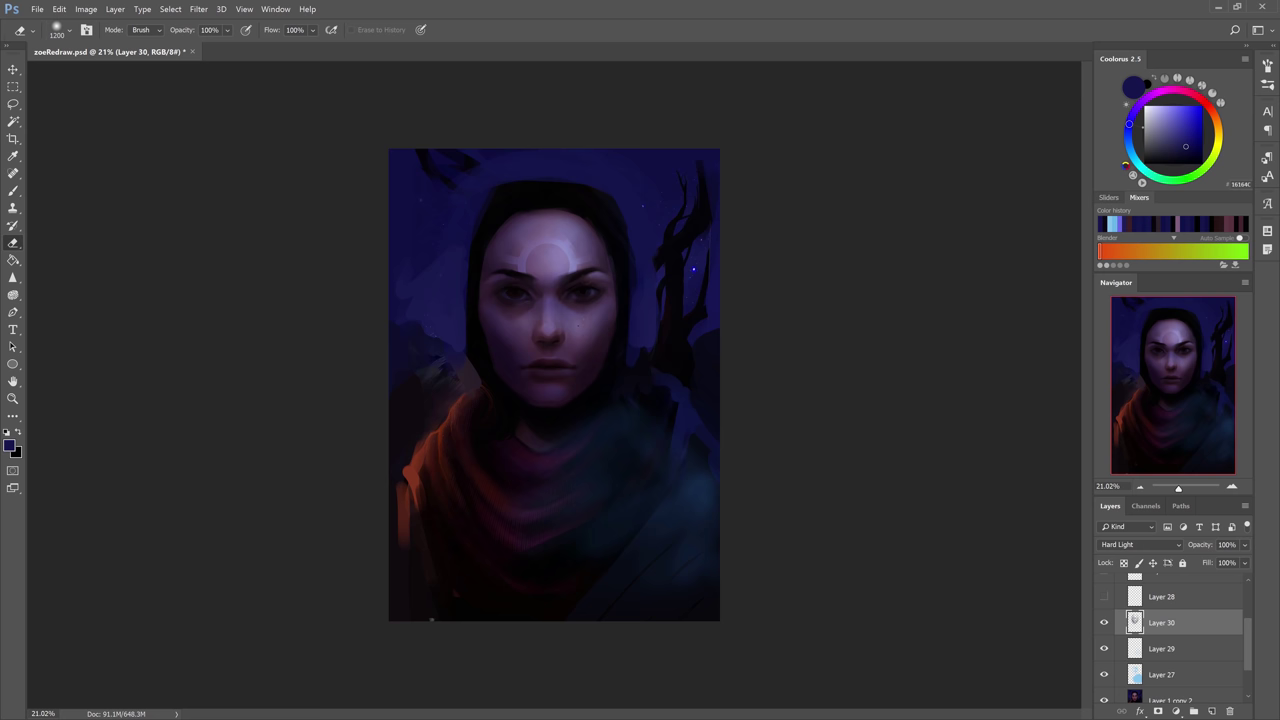
key("b")
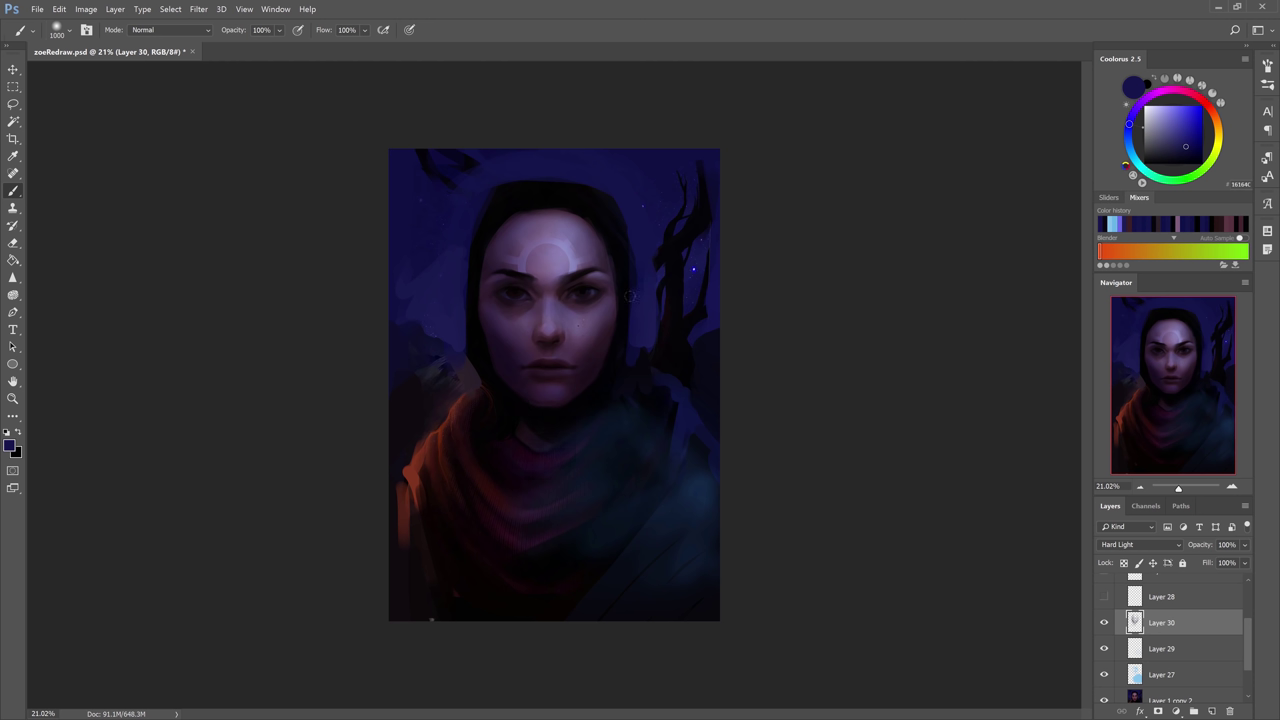
Darken the scarf folds with soft dark blue strokes, using a brush enlarged to 1400 px.
key("bracketleft")
key("bracketright")
key("bracketright")
key("bracketright")
key("bracketright")
key("bracketright")
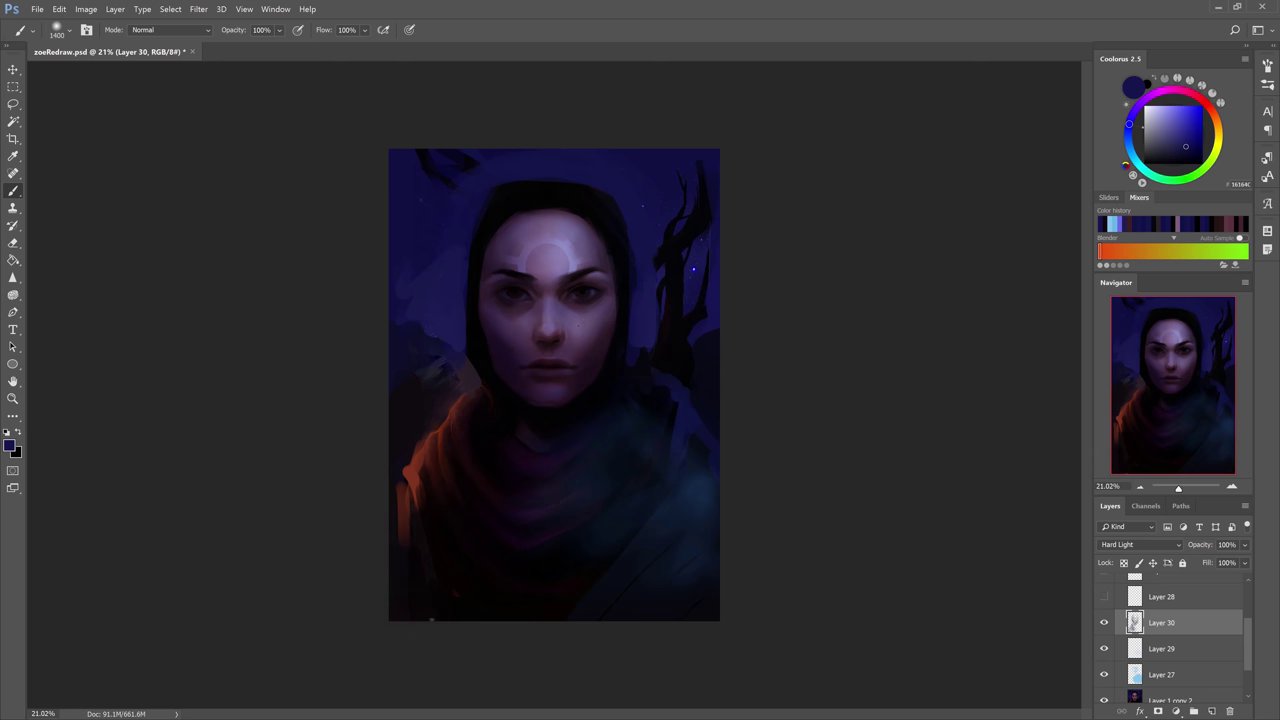
Subdue the orange light on the scarf and shoulder with an 1100 px dark blue brush.
key("[")
key("[")
key("[")
left_click(420, 470)
Compare the painting with Layer 30 off and on, and lower that layer's opacity to 23%.
left_click(1103, 622)
left_click(1103, 622)
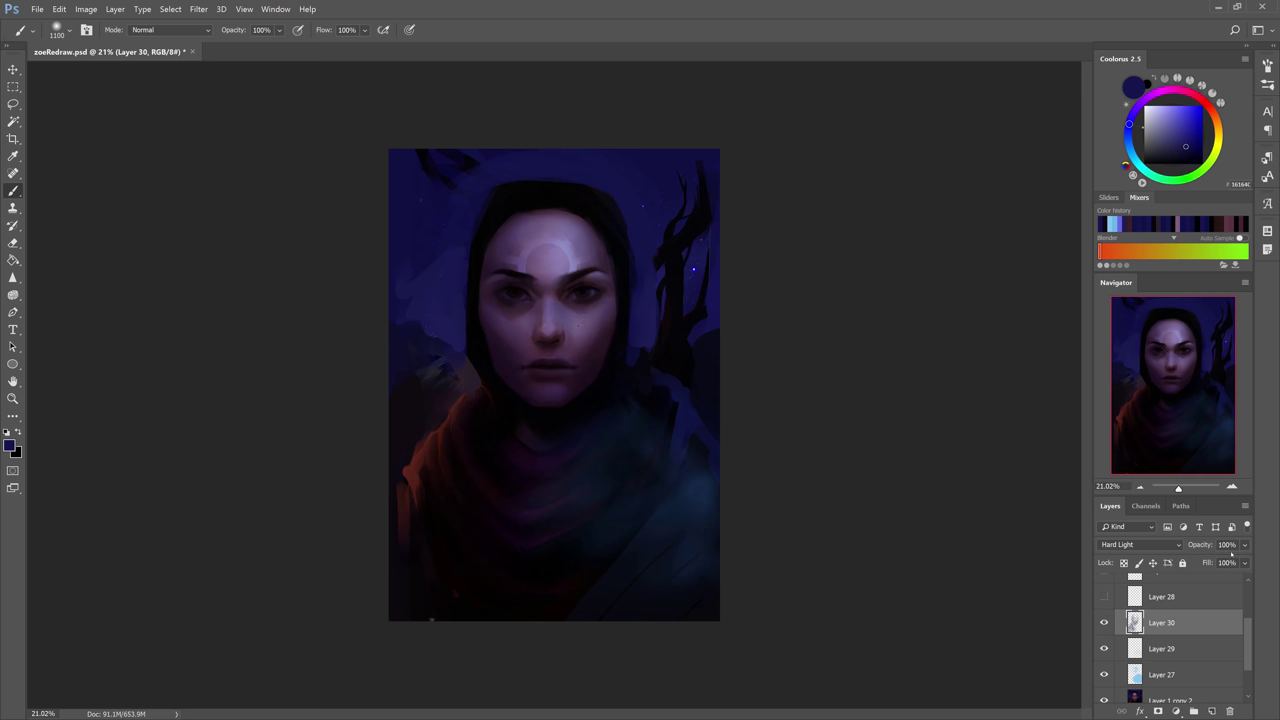
left_click(1243, 545)
left_click_drag(1226, 560, 1204, 561)
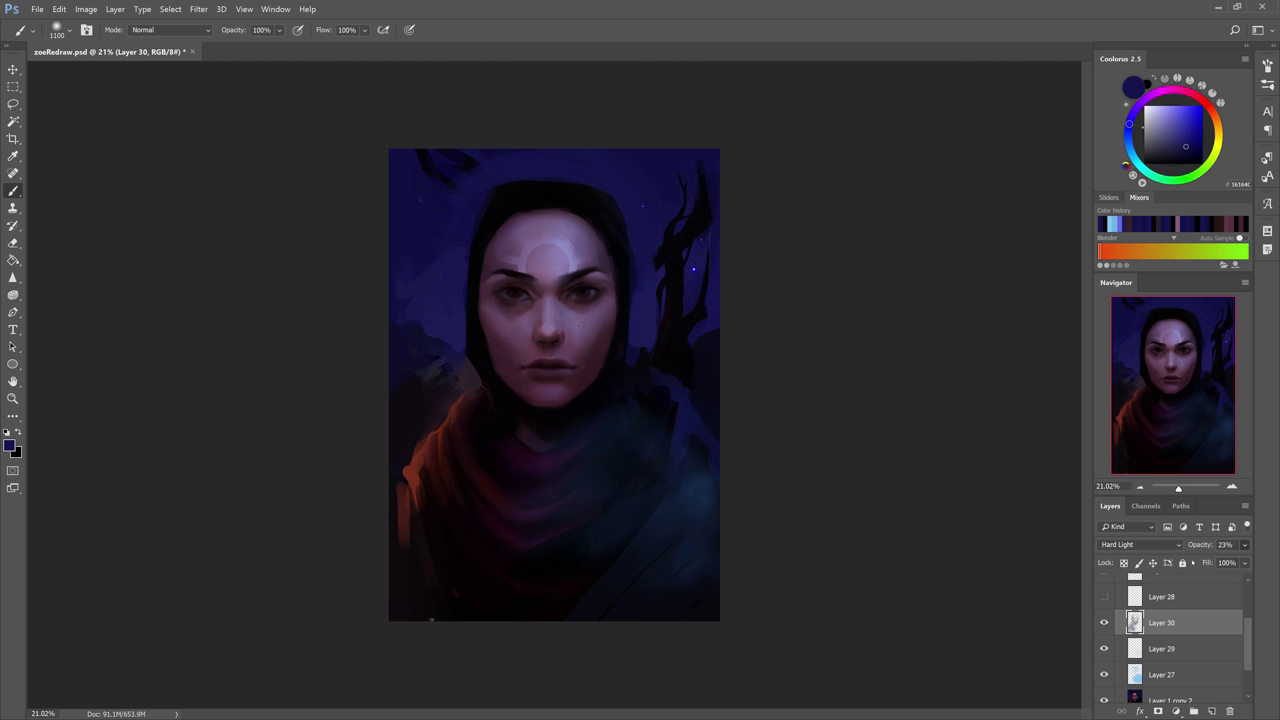
left_click(1211, 711)
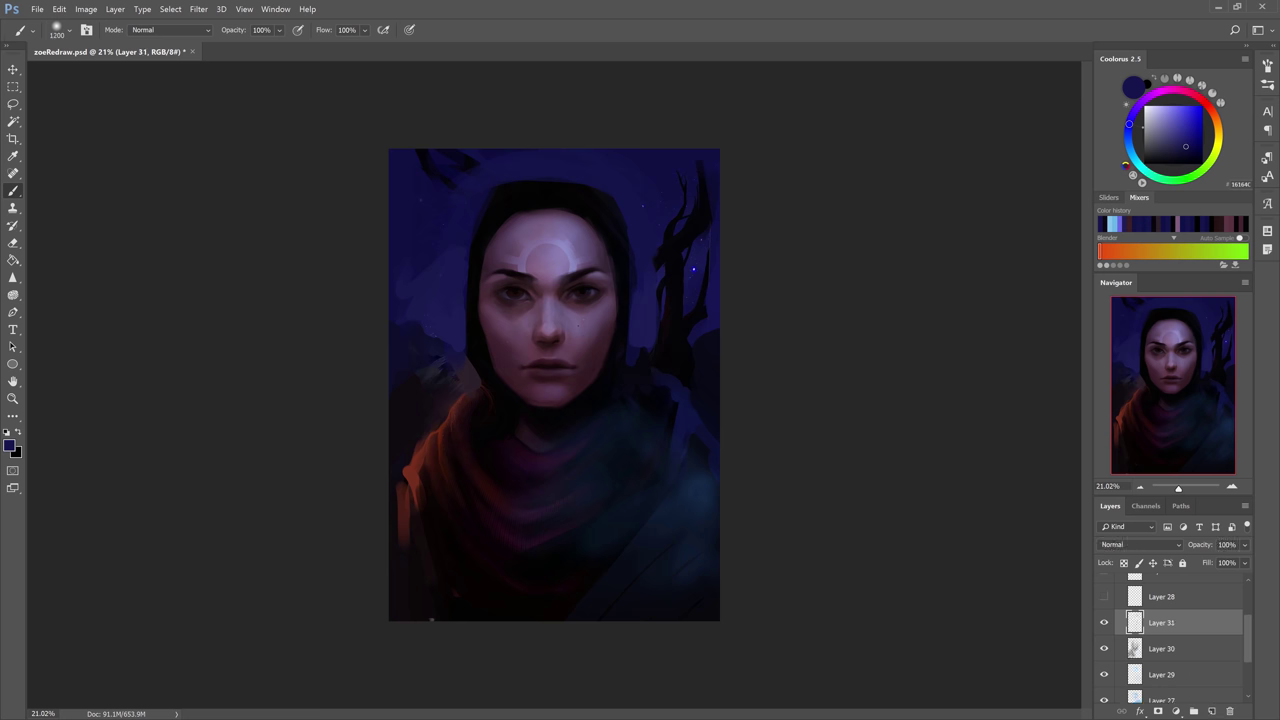
mouse_move(545, 255)
left_mouse_down()
mouse_move(540, 295)
mouse_move(598, 385)
left_mouse_up()
left_click(596, 204, "alt")
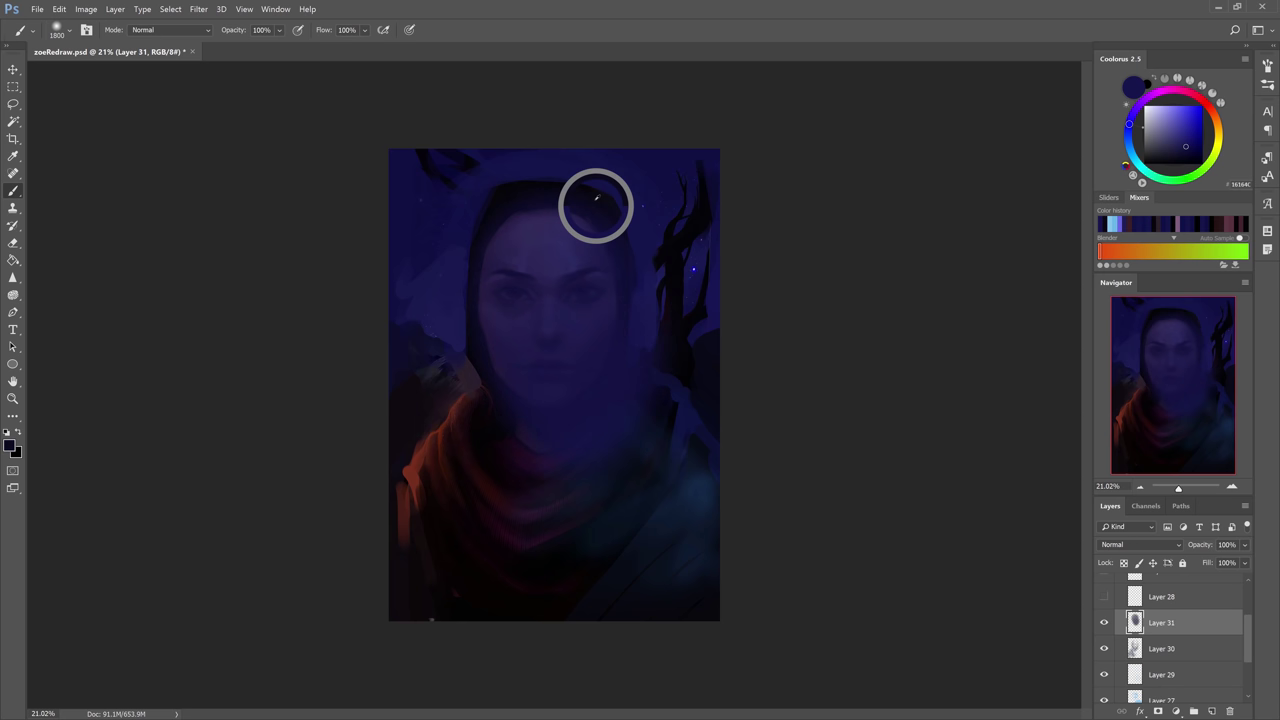
key("]")
mouse_move(546, 242)
left_mouse_down()
mouse_move(556, 396)
mouse_move(425, 476)
mouse_move(688, 491)
left_mouse_up()
mouse_move(699, 300)
left_mouse_down()
mouse_move(600, 180)
mouse_move(426, 307)
left_mouse_up()
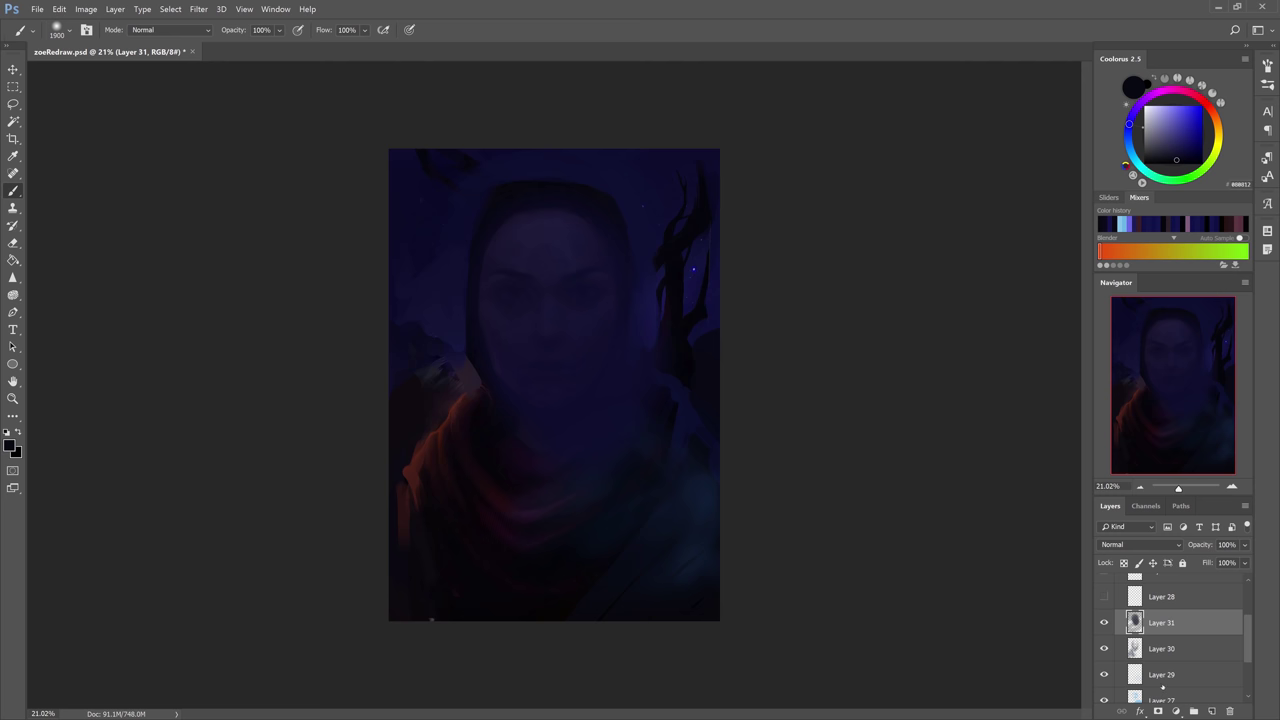
left_click_drag(1163, 687, 1230, 711)
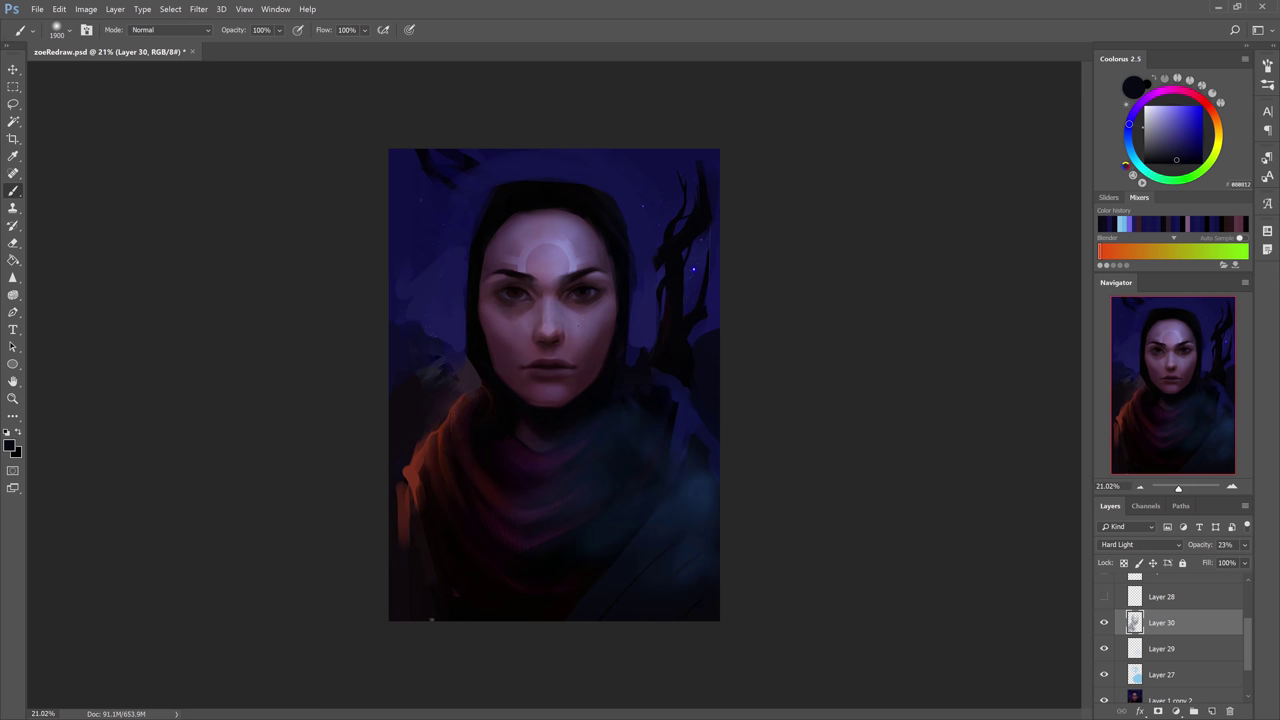
Toggle the visibility of Layers 30 and 28 to compare their effect on the painting.
left_click(1161, 649)
left_click(1149, 627)
left_click(1096, 622)
left_click(1122, 596)
left_click(1104, 596)
left_click(1104, 596)
left_click(1151, 625)
Add a layer above Layer 30 and cover the orange light on the upper scarf with sampled dark purple, using a 100 px brush.
left_click(1212, 711)
key("bracketleft")
key("bracketleft")
key("bracketleft")
key("bracketleft")
key("bracketleft")
key("bracketleft")
key("bracketleft")
key("bracketleft")
key("bracketleft")
key("bracketleft")
key("bracketleft")
key("bracketleft")
key("bracketleft")
key("bracketleft")
key("bracketleft")
key("bracketleft")
left_click(496, 461, "alt")
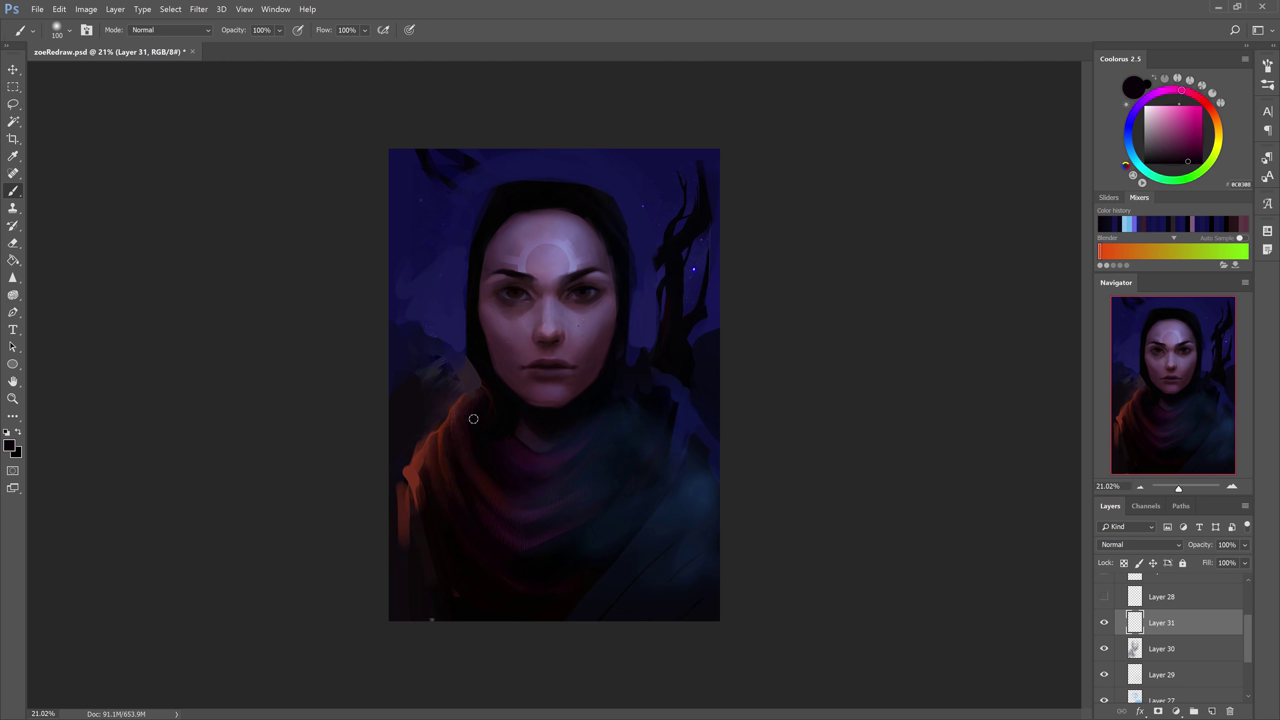
mouse_move(466, 432)
left_mouse_down()
mouse_move(468, 397)
mouse_move(453, 434)
left_mouse_up()
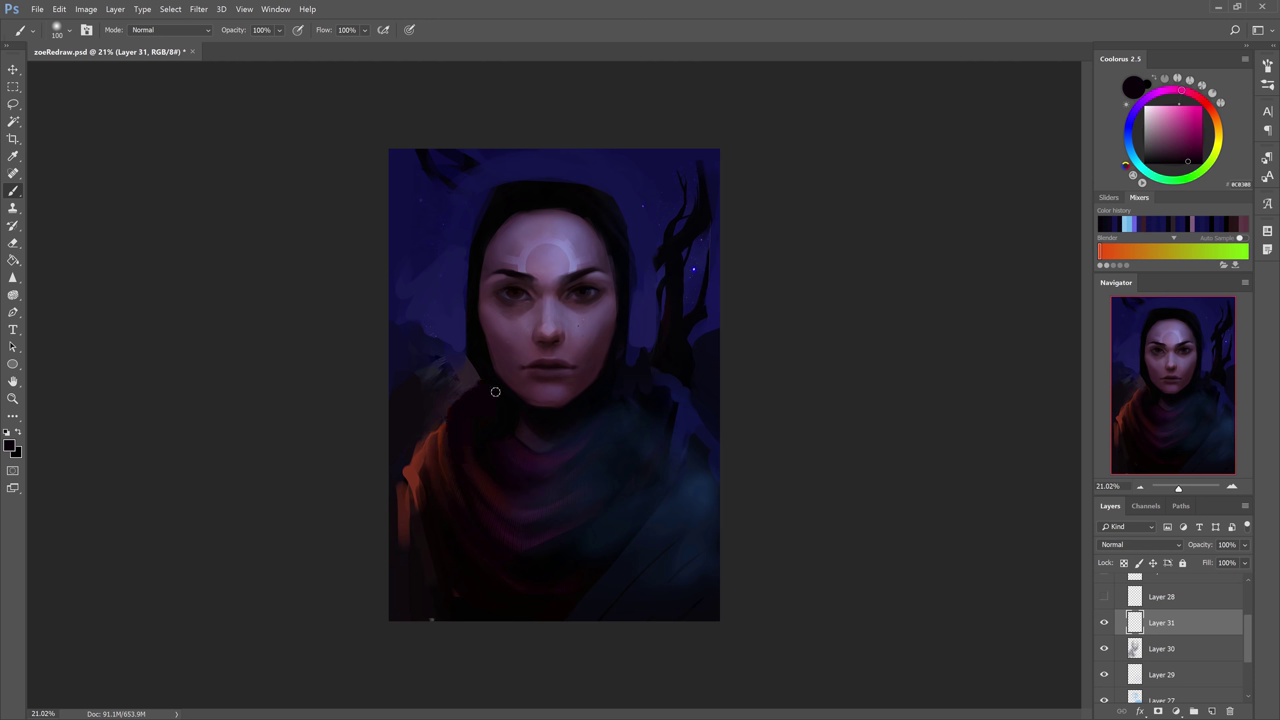
Sample the dark red from the scarf's lit edge and enlarge the brush to 200 px.
key("bracketleft")
key("bracketleft")
left_click(443, 429, "alt")
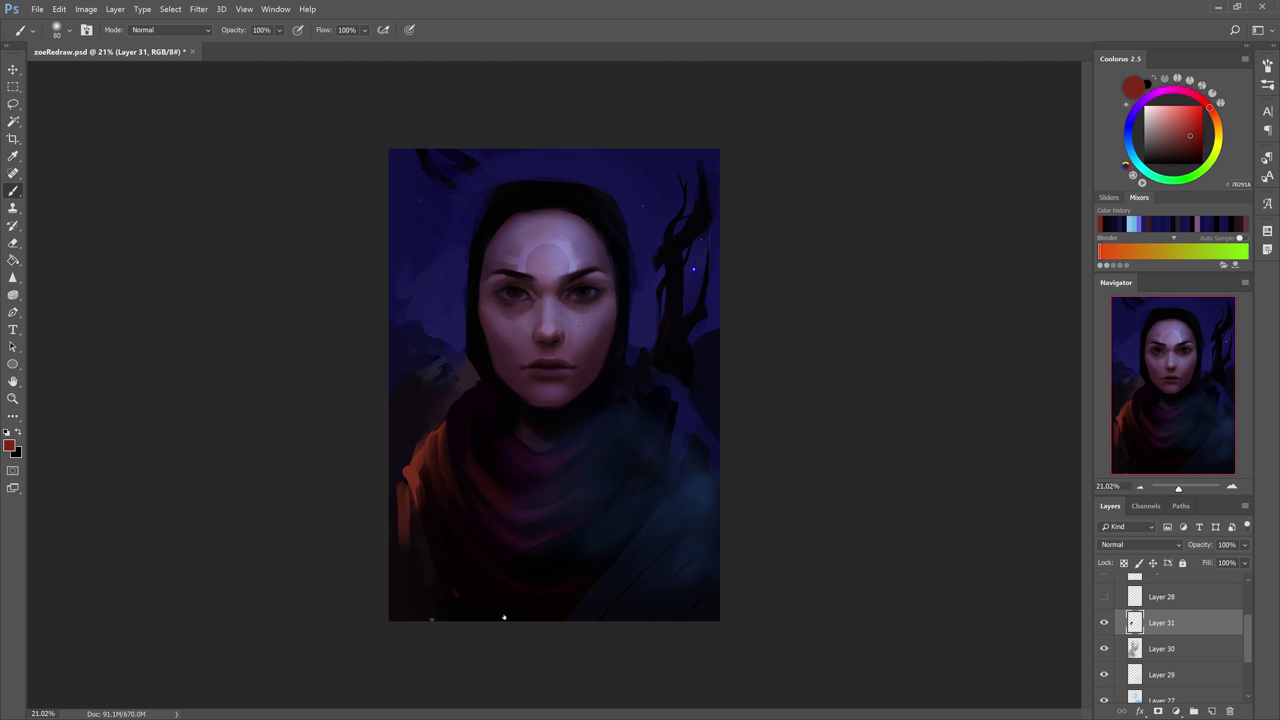
key("bracketright")
key("bracketright")
key("bracketright")
key("bracketright")
key("bracketright")
key("bracketright")
Hide Group 2 to reveal the original portrait and add a new layer above Layer 1 copy.
scroll(1147, 605, "up", 2)
left_click(1119, 607)
left_click(1104, 607)
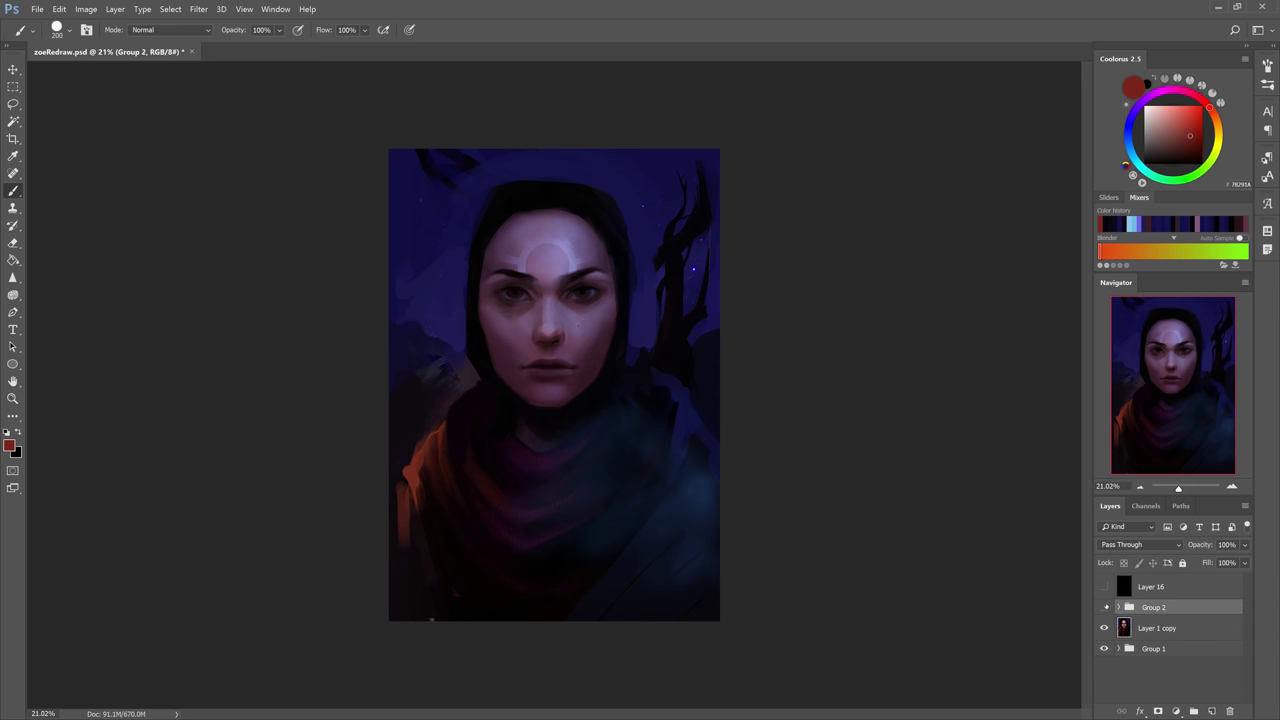
left_click(1150, 628)
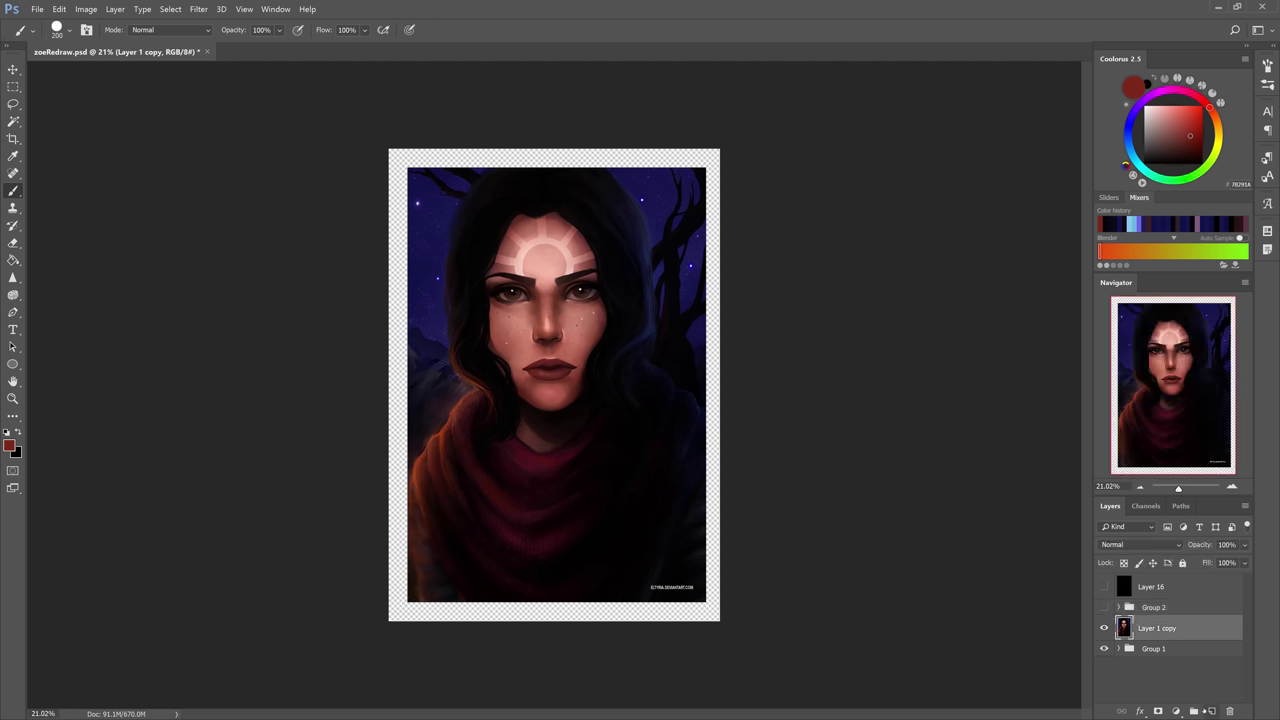
left_click(1212, 711)
Draw thin bright orange rim-light lines along the hair and the warm-lit scarf folds with a 30 px brush.
key("bracketleft")
key("bracketleft")
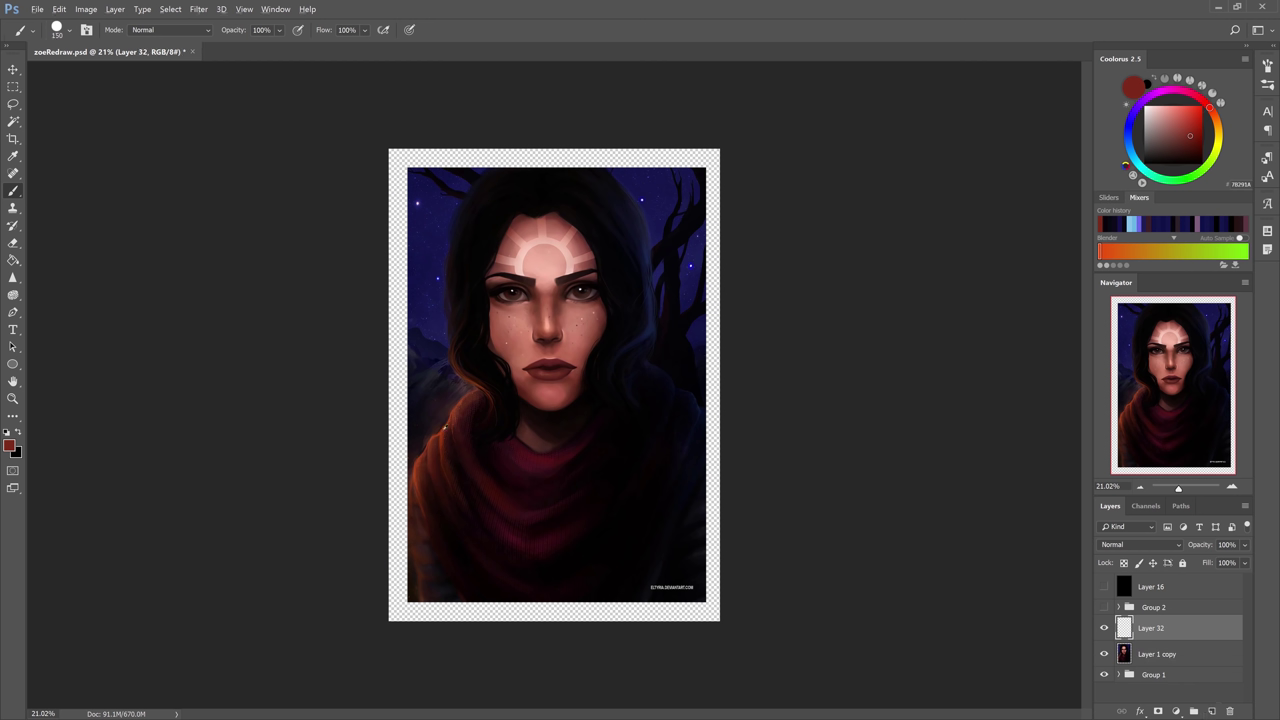
left_click(441, 434, "alt")
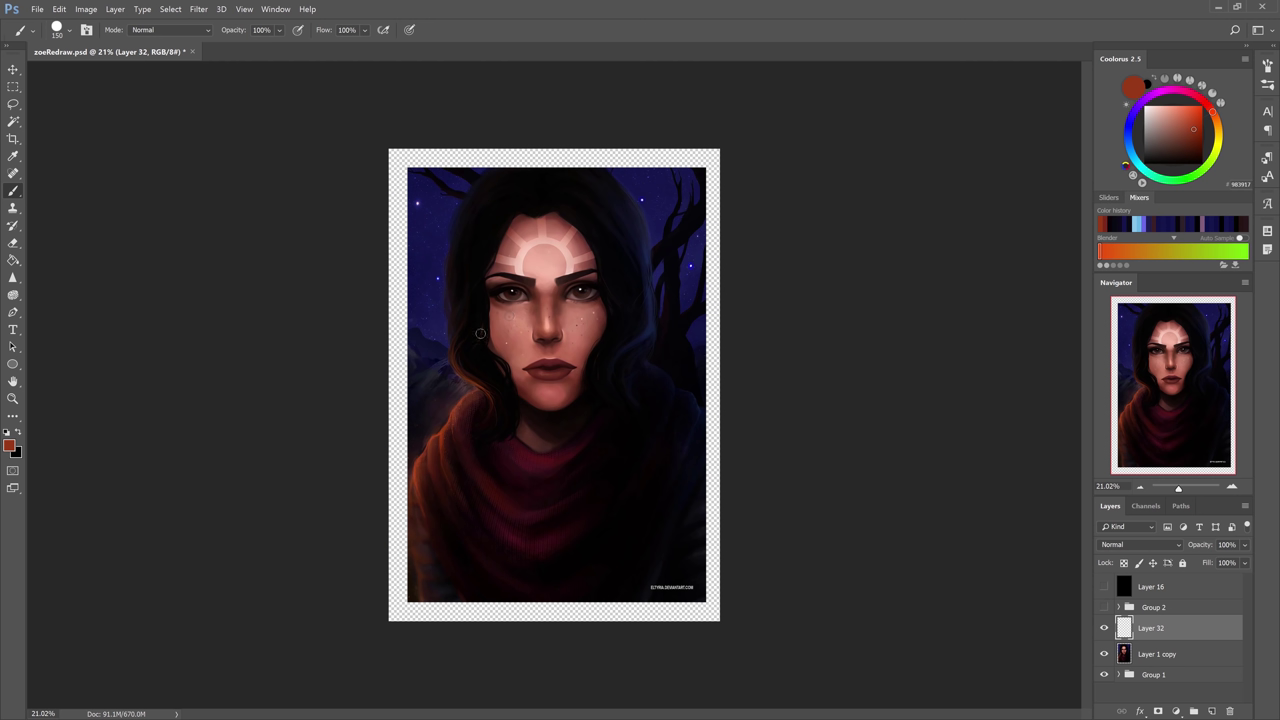
key("[")
key("[")
key("[")
key("[")
key("[")
key("[")
key("[")
key("[")
key("[")
left_click(1198, 116)
left_click(1217, 123)
mouse_move(454, 353)
left_mouse_down()
mouse_move(483, 392)
mouse_move(419, 470)
mouse_move(416, 516)
left_mouse_up()
mouse_move(444, 436)
left_mouse_down()
mouse_move(442, 480)
mouse_move(430, 477)
left_mouse_up()
left_click_drag(456, 414, 459, 446)
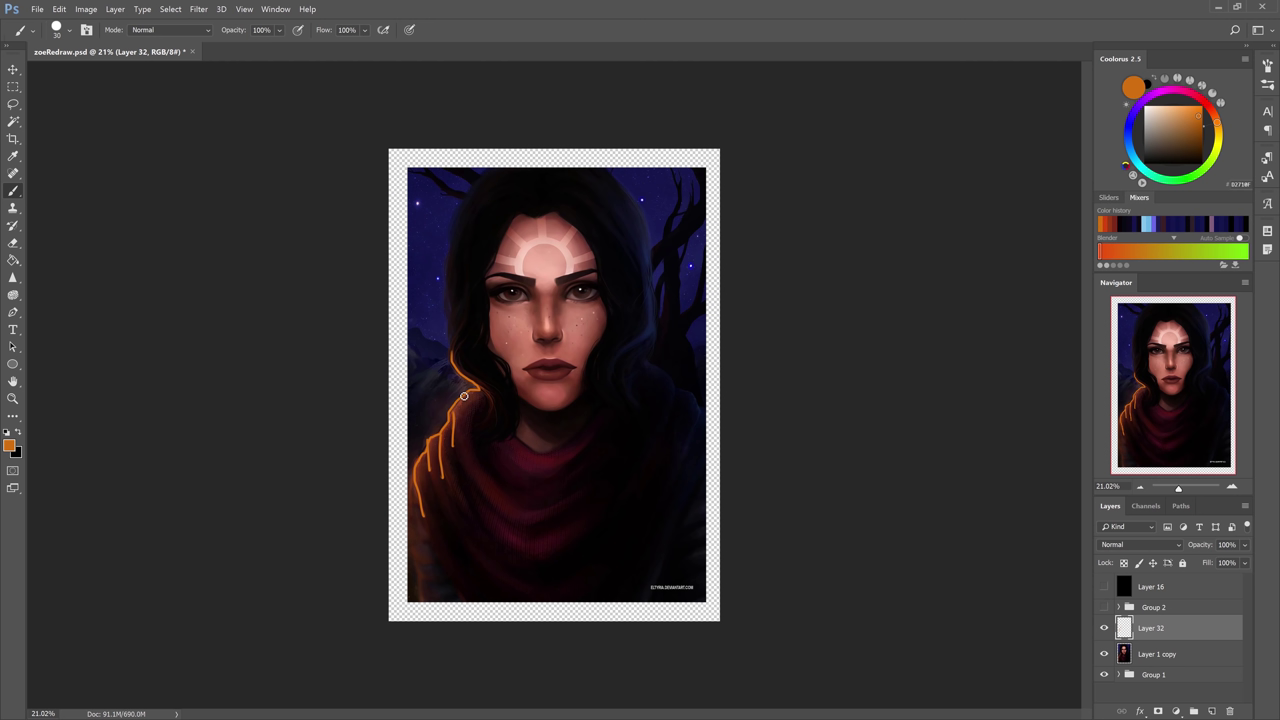
Try thin teal rim-light lines along the hair and the shoulder facing the tree, and erase them.
left_click(1180, 116)
left_click(1138, 164)
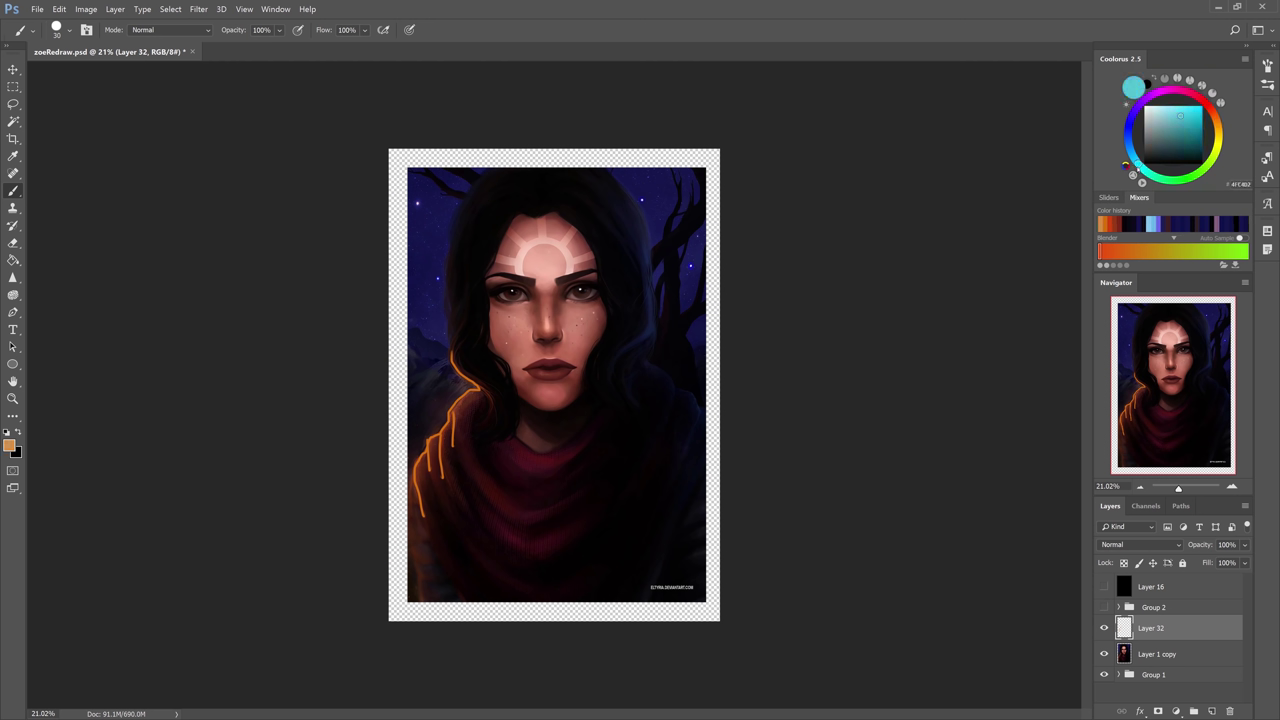
mouse_move(652, 285)
left_mouse_down()
mouse_move(655, 352)
mouse_move(622, 374)
mouse_move(647, 374)
mouse_move(638, 409)
left_mouse_up()
mouse_move(650, 365)
left_mouse_down()
mouse_move(677, 384)
mouse_move(668, 424)
mouse_move(699, 397)
mouse_move(706, 418)
mouse_move(686, 450)
left_mouse_up()
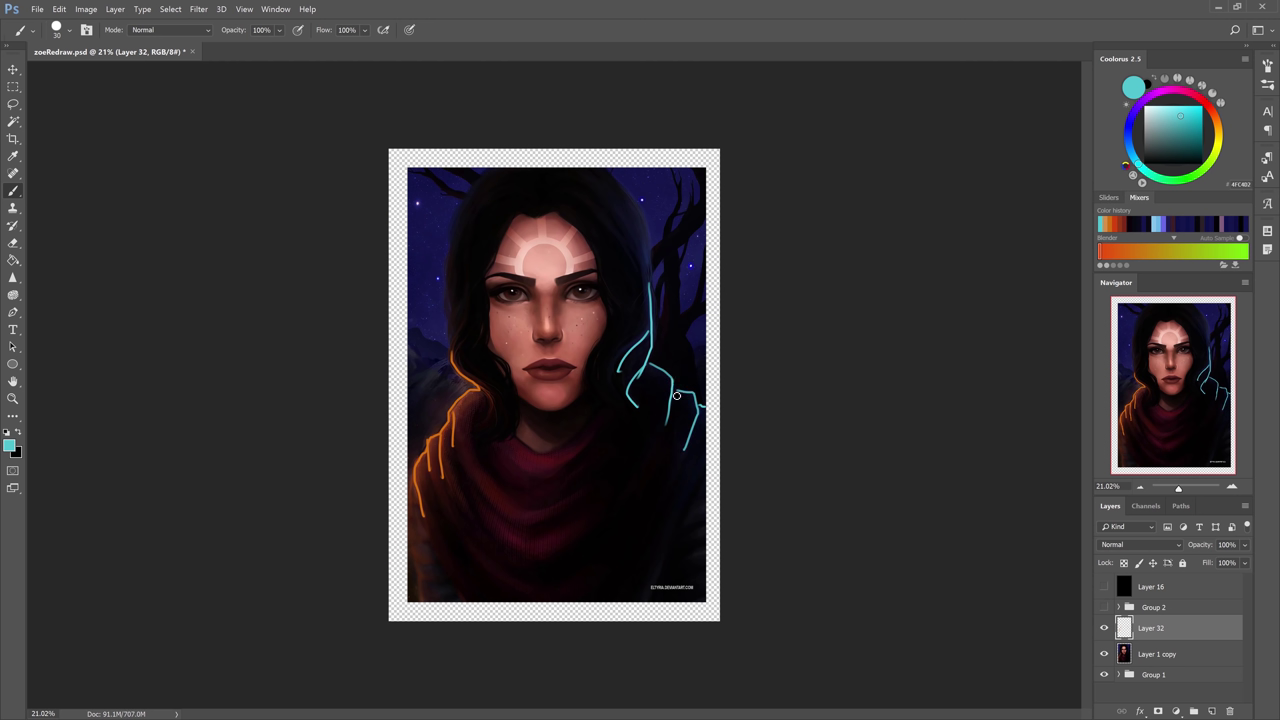
left_click_drag(698, 418, 681, 460)
left_click_drag(649, 229, 650, 290)
key("e")
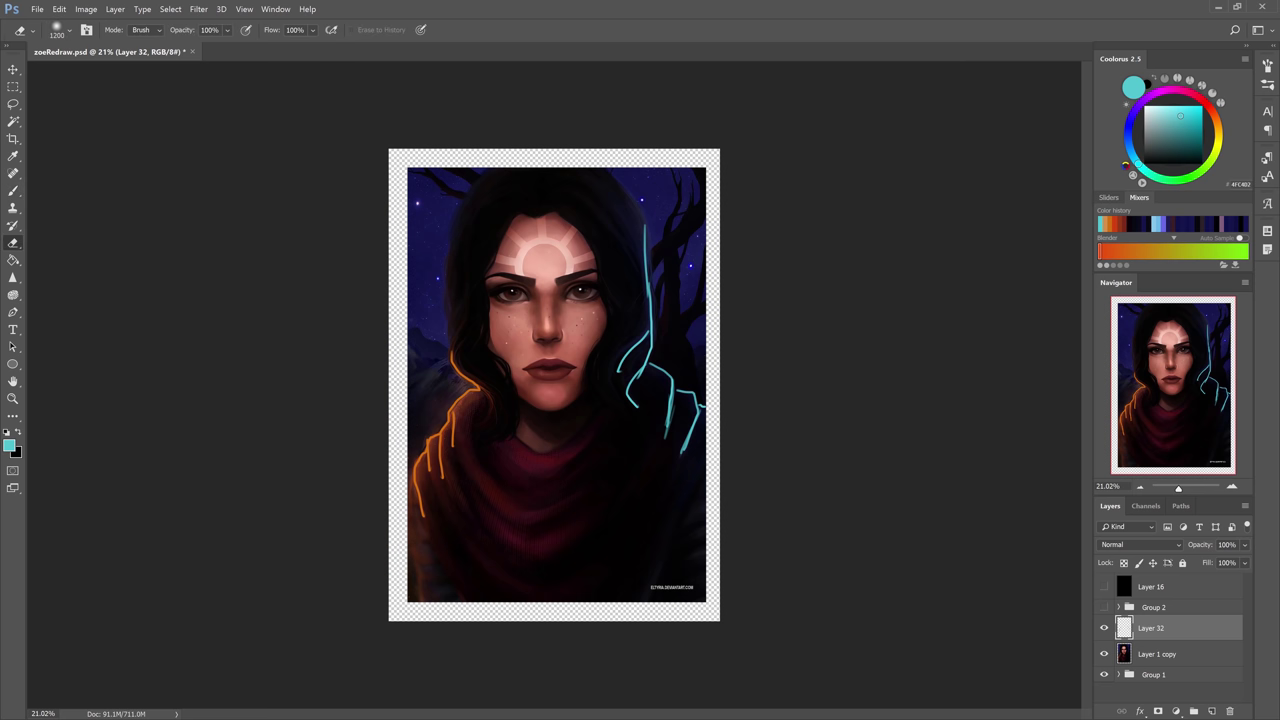
left_click(660, 340)
Sketch a small teal diamond-like shape among the tree branches beside the head.
key("b")
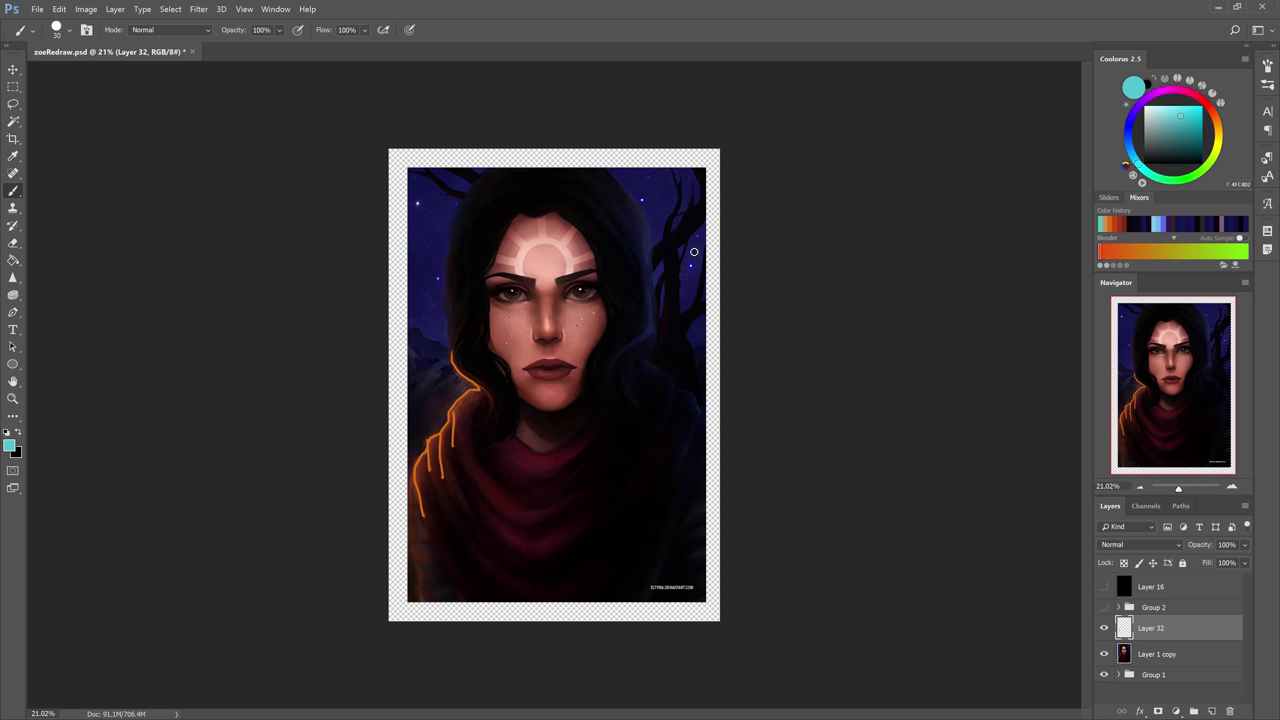
mouse_move(692, 243)
left_mouse_down()
mouse_move(697, 229)
mouse_move(688, 240)
mouse_move(703, 244)
mouse_move(690, 240)
mouse_move(695, 252)
mouse_move(690, 226)
mouse_move(703, 238)
left_mouse_up()
key("ctrl+z")
Paint broad teal light patches along the hair edge and the shoulder beneath the tree with a 100 px brush.
key("]")
key("]")
key("]")
key("]")
key("]")
key("]")
key("]")
mouse_move(638, 206)
left_mouse_down()
mouse_move(670, 383)
mouse_move(650, 374)
mouse_move(704, 436)
left_mouse_up()
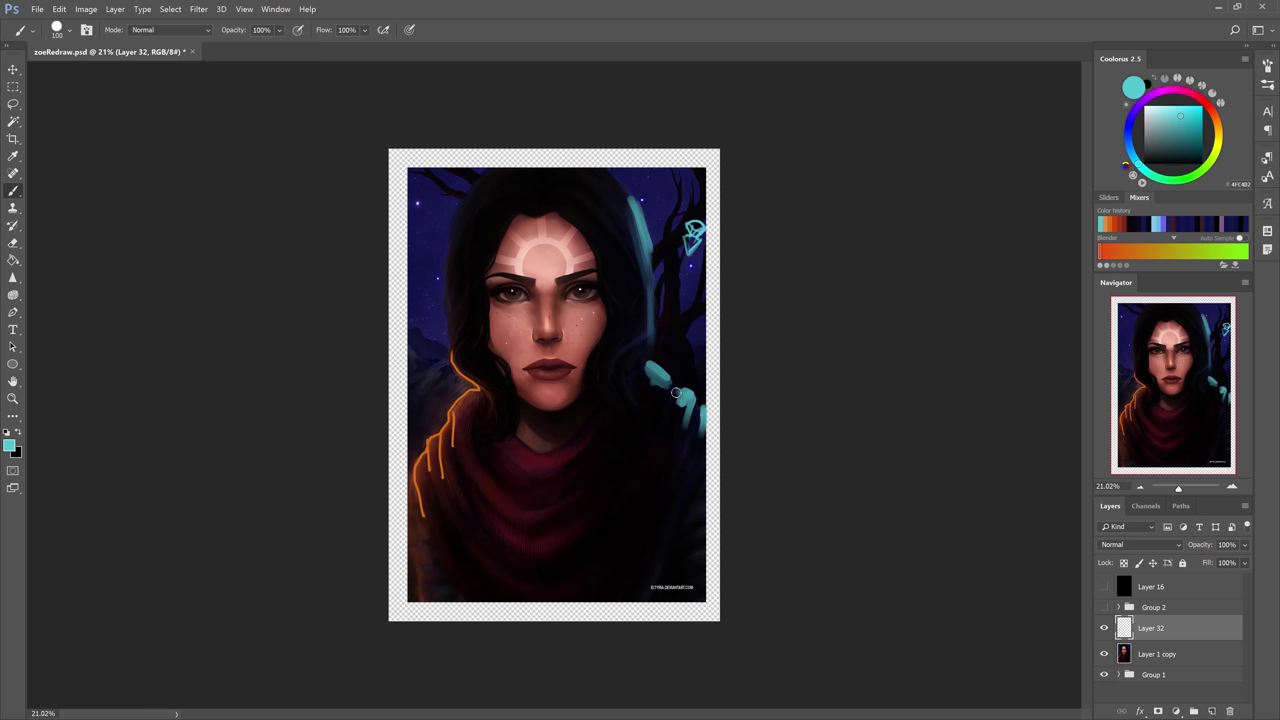
left_click_drag(676, 380, 652, 404)
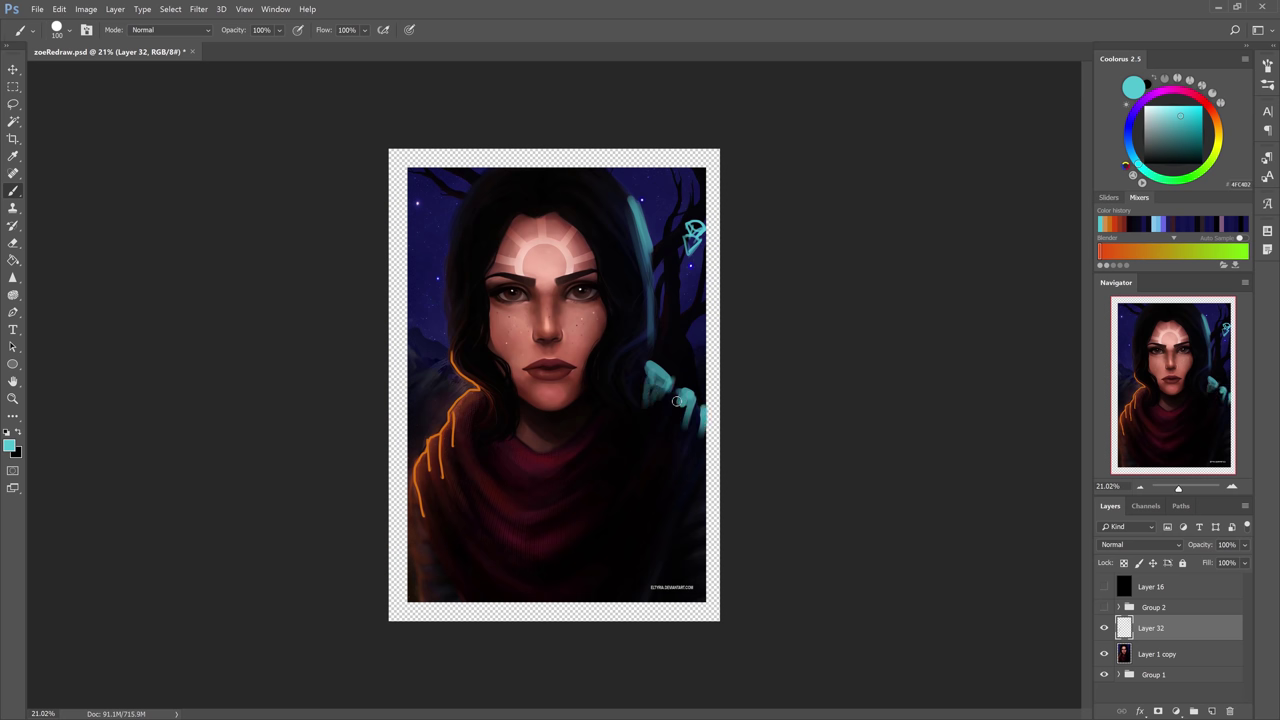
Rework the teal patches on the shoulder and soften their lower edges with the Eraser.
key("e")
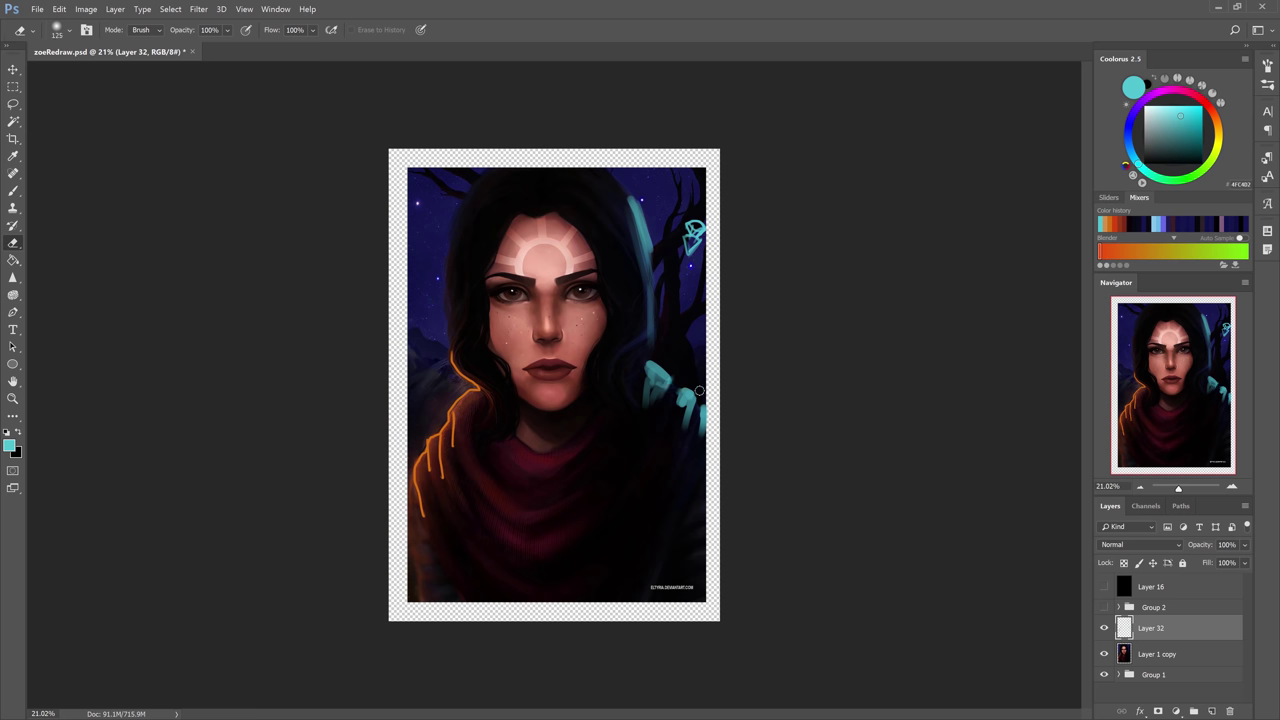
key("b")
mouse_move(700, 400)
left_mouse_down()
mouse_move(705, 483)
mouse_move(667, 388)
mouse_move(678, 386)
mouse_move(674, 418)
mouse_move(686, 347)
mouse_move(654, 394)
mouse_move(658, 419)
mouse_move(623, 382)
mouse_move(633, 415)
mouse_move(703, 430)
left_mouse_up()
key("e")
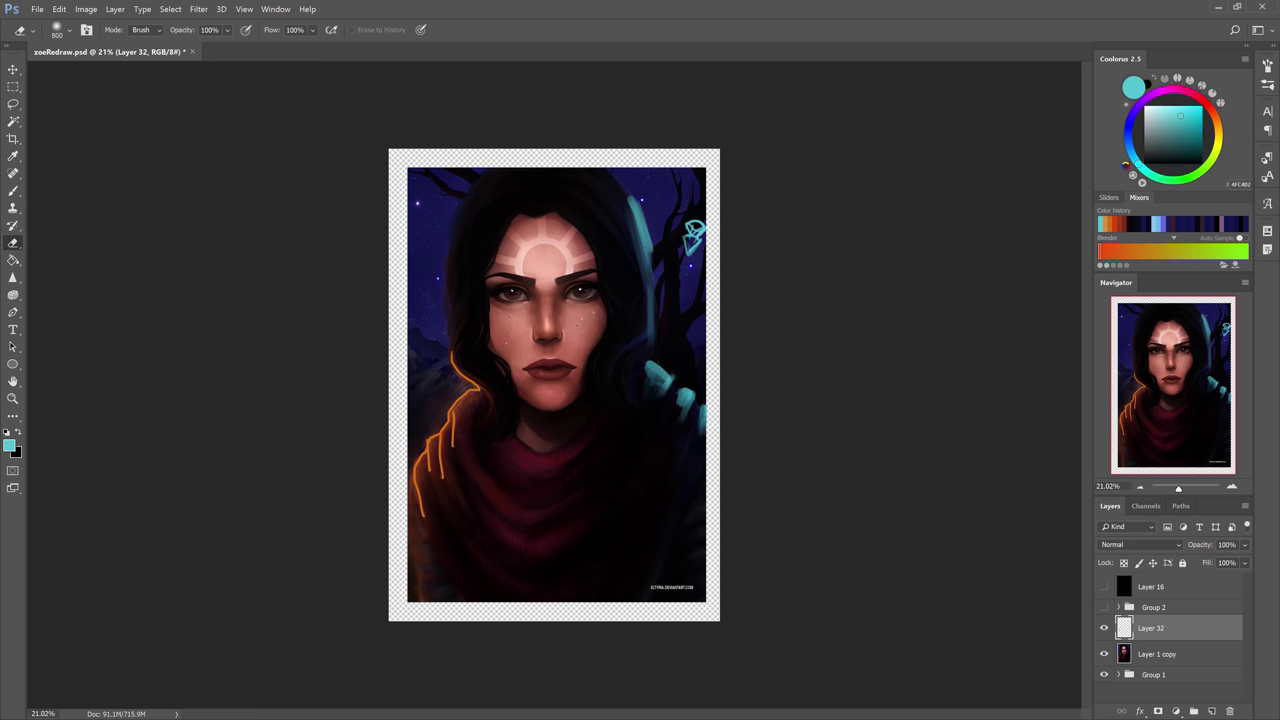
left_click_drag(664, 380, 684, 394)
key("b")
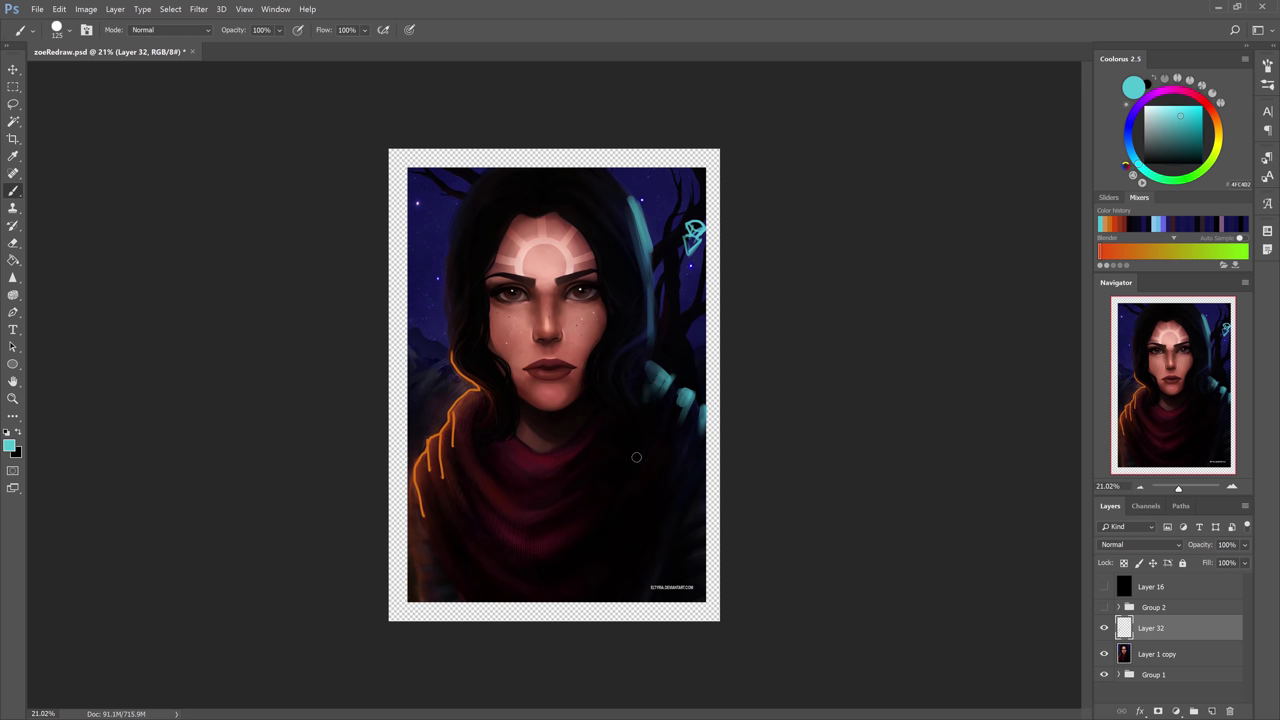
Sample the orange from the rim-light lines, erase those lines from the hair and scarf, and return to the Brush.
left_click(447, 412, "alt")
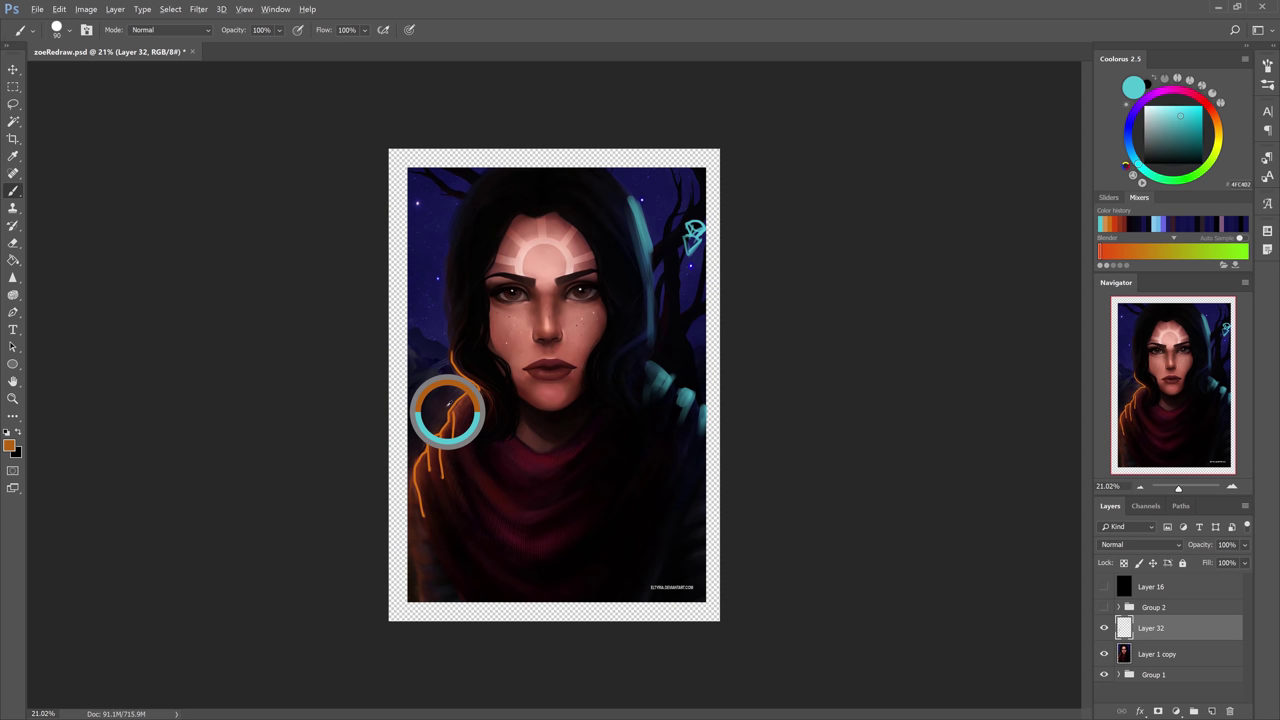
key("e")
left_click_drag(470, 360, 420, 505)
key("b")
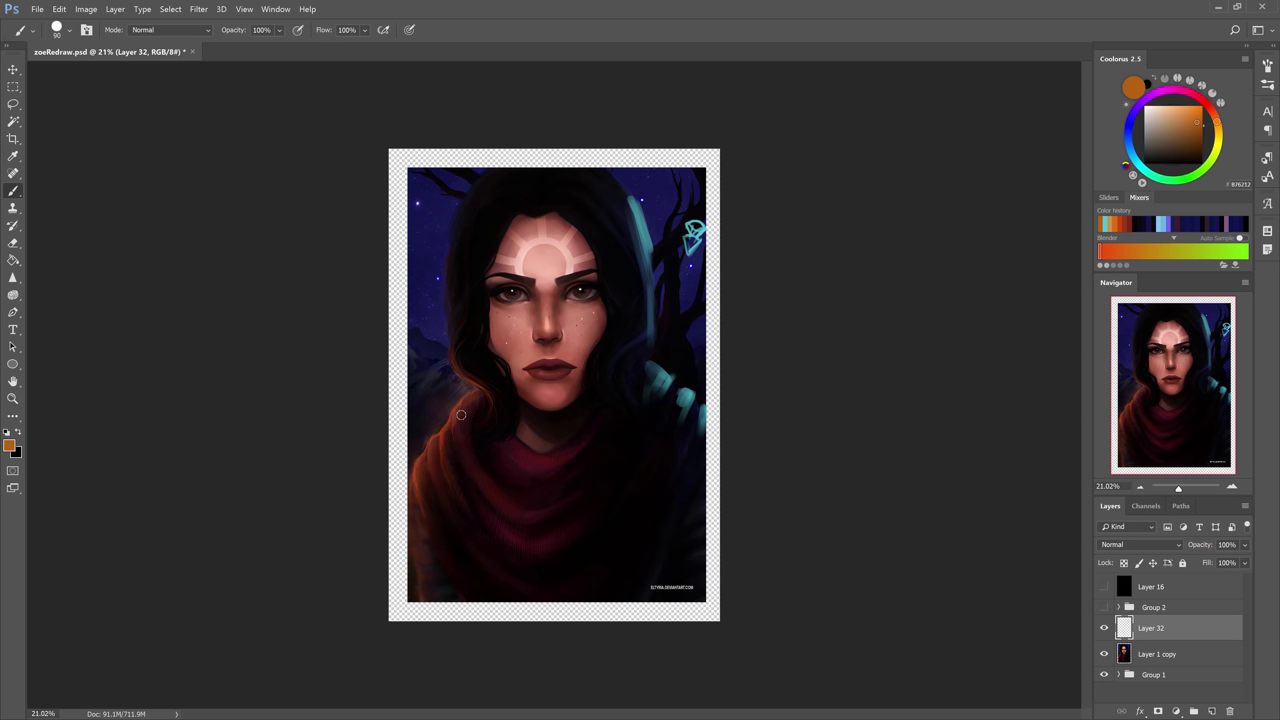
Paint broad orange rim-light patches along the hair and the scarf's outer edge, and remove them with the Eraser.
mouse_move(458, 412)
left_mouse_down()
mouse_move(442, 476)
mouse_move(428, 462)
mouse_move(418, 472)
mouse_move(422, 500)
mouse_move(470, 392)
mouse_move(452, 322)
mouse_move(478, 408)
left_mouse_up()
left_click_drag(416, 482, 418, 618)
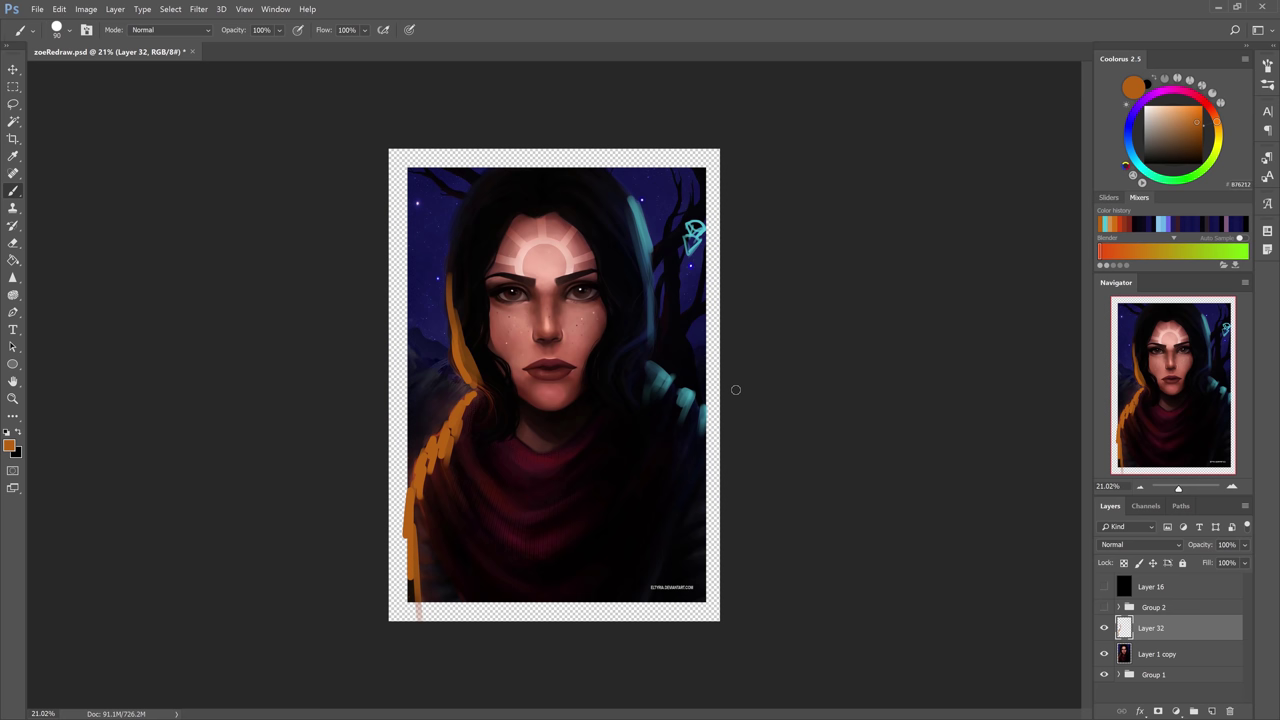
key("e")
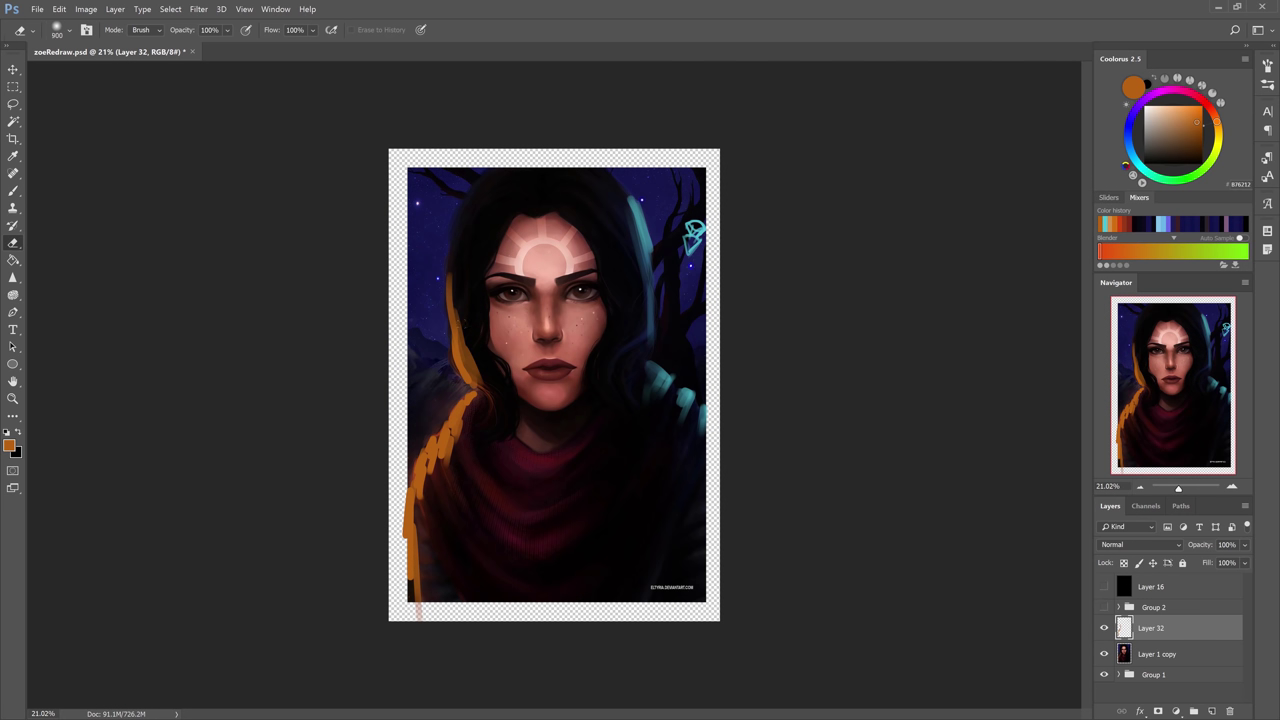
left_click_drag(440, 300, 410, 610)
Try a thin red-orange rim-light outline along the hood, scarf and shoulder with a 60 px brush, and undo it.
key("b")
left_click(1195, 113)
left_click_drag(1217, 121, 1219, 131)
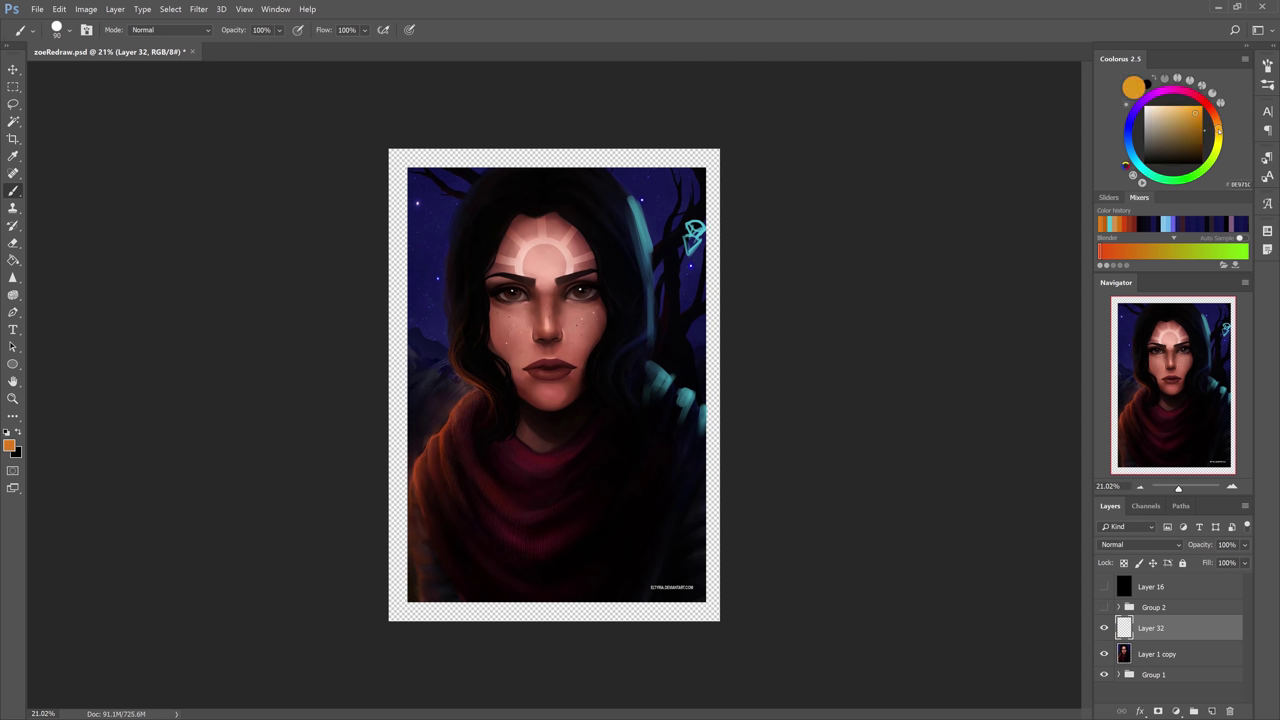
mouse_move(487, 172)
left_mouse_down()
mouse_move(458, 215)
mouse_move(453, 277)
mouse_move(453, 354)
mouse_move(474, 396)
mouse_move(397, 527)
left_mouse_up()
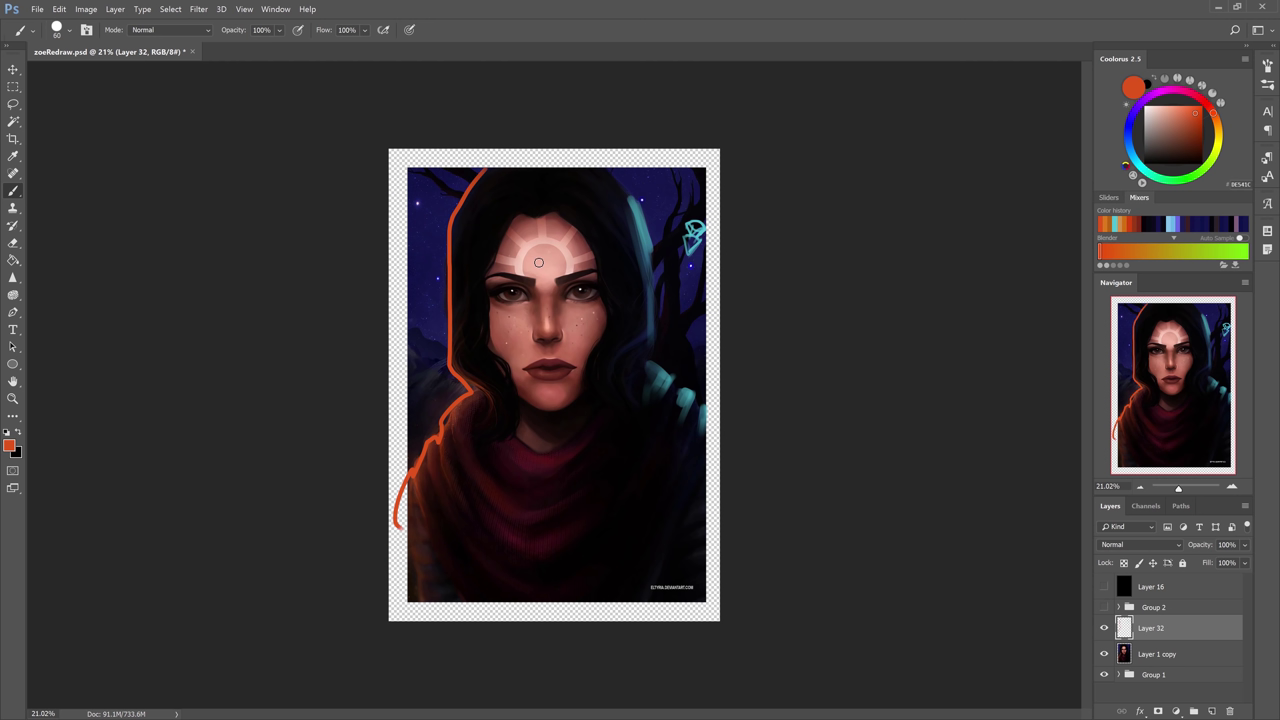
key("ctrl+z")
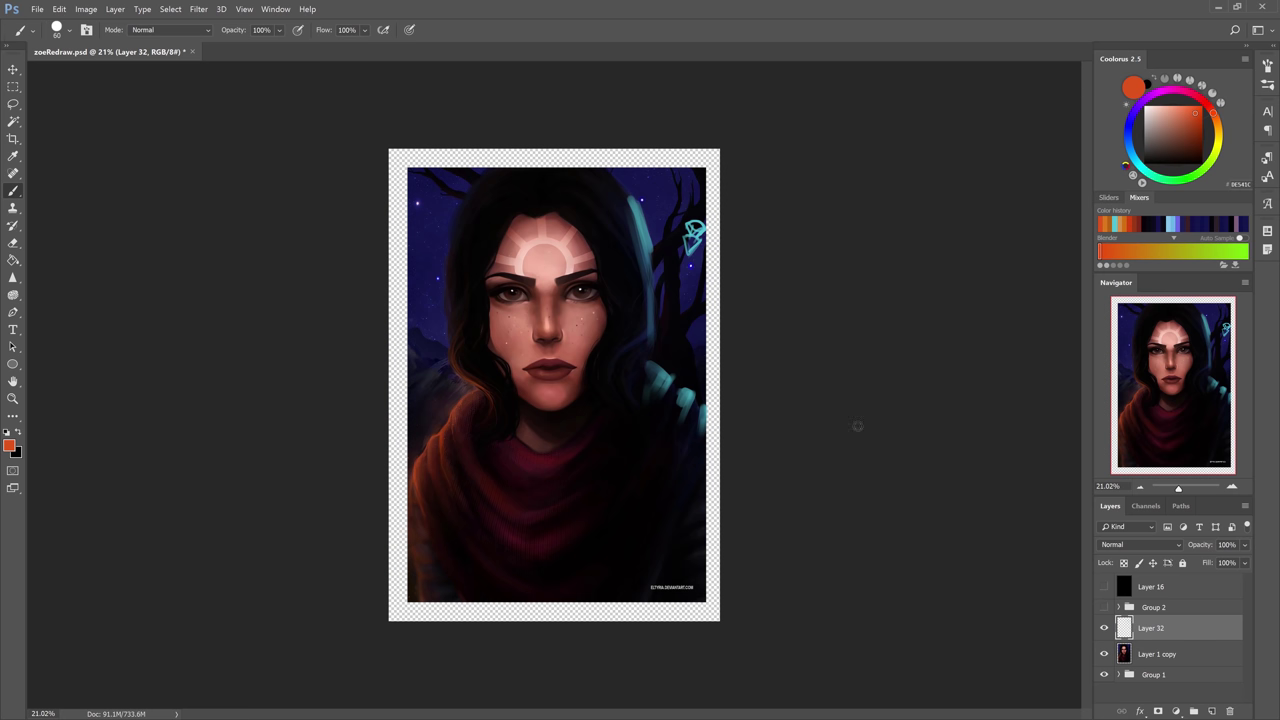
Hide Layer 32, show and expand Group 2, and select Layer 31 inside it.
left_click(1104, 628)
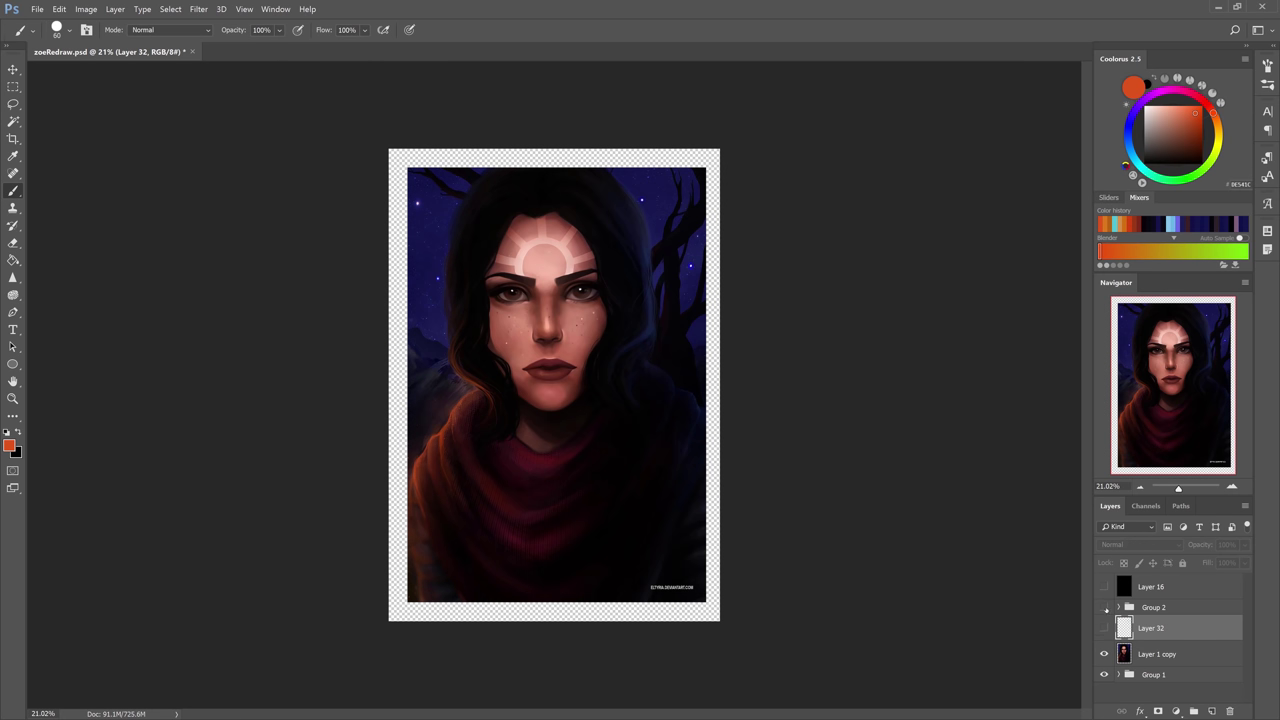
left_click(1104, 607)
left_click(1118, 607)
left_click(1160, 630)
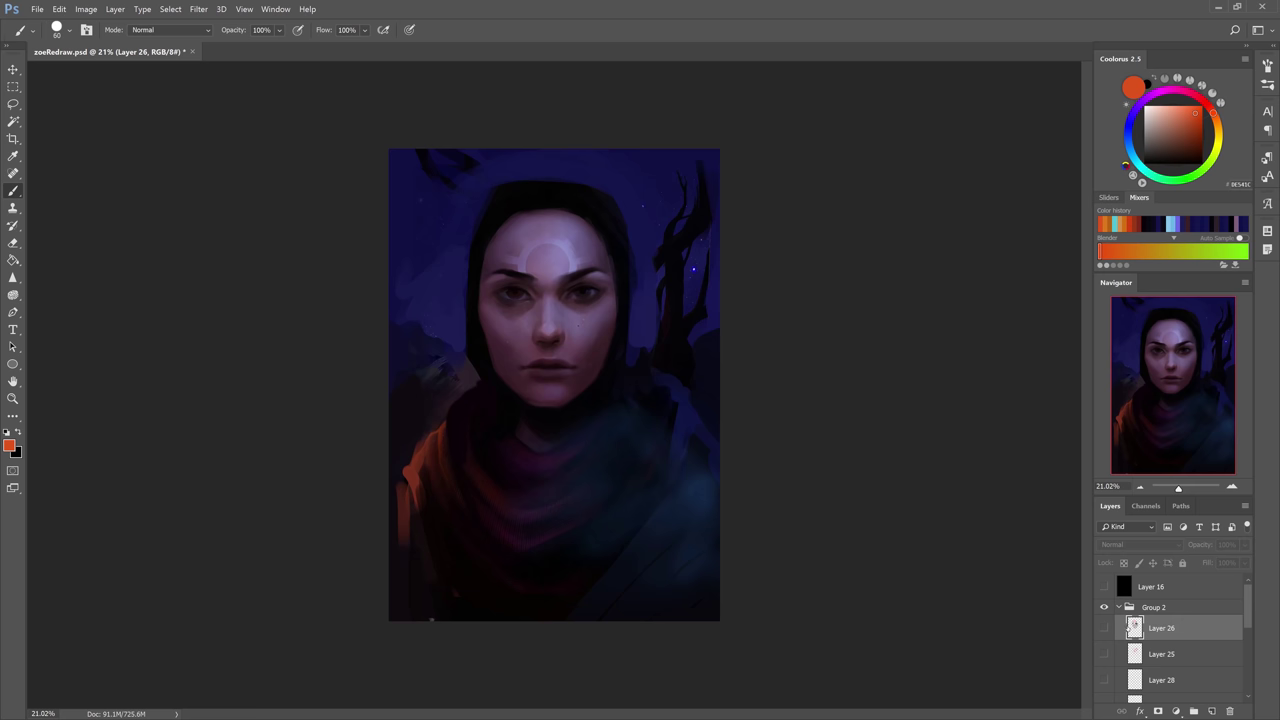
scroll(1156, 650, "down", 1)
left_click(1156, 652)
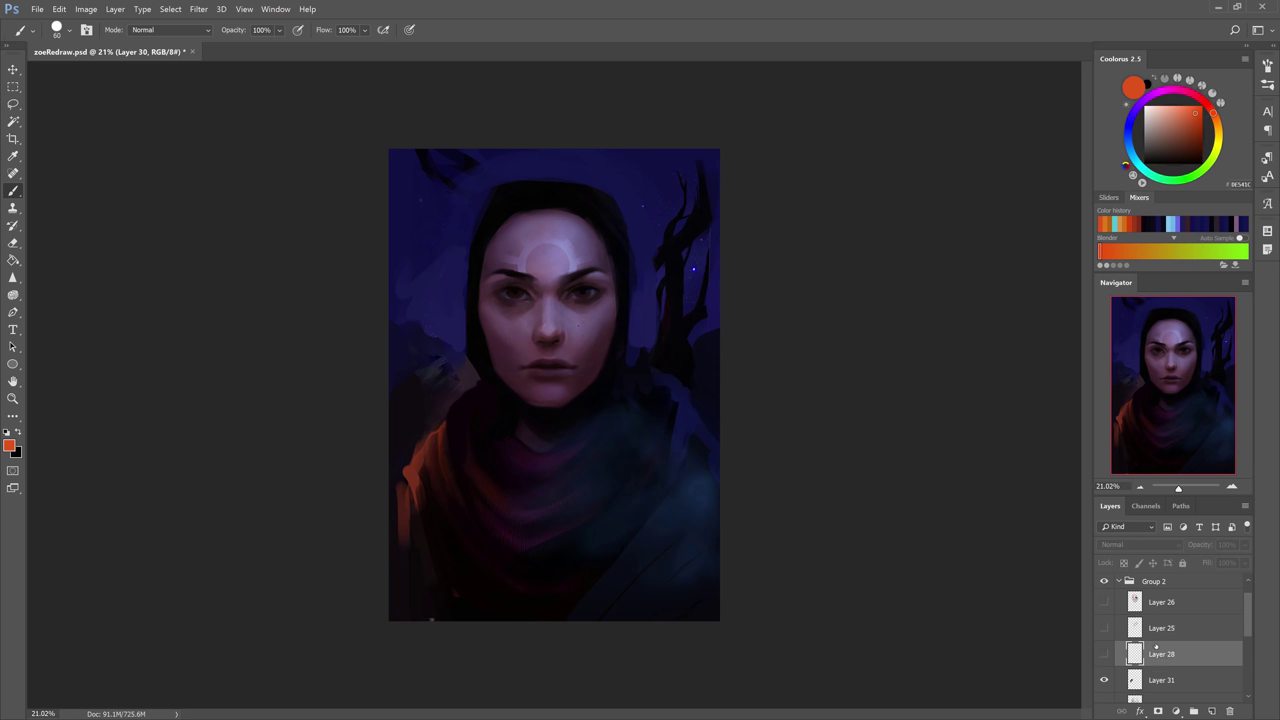
left_click(1160, 680)
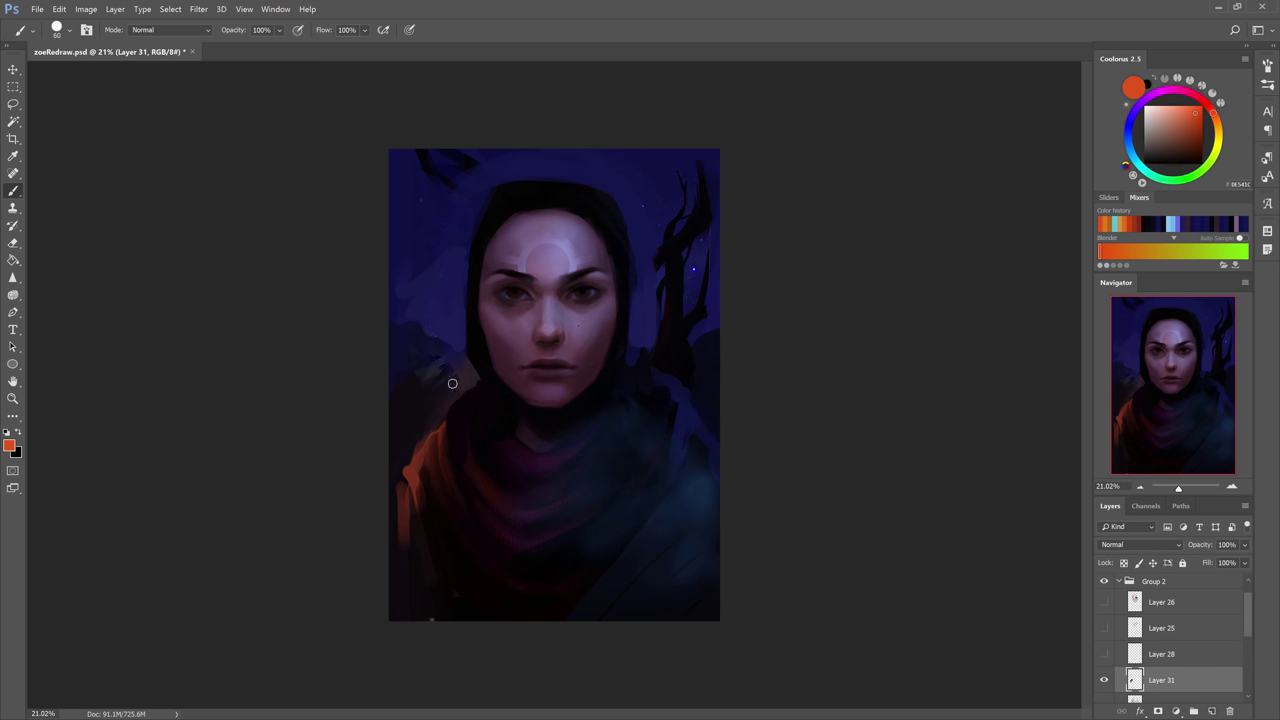
Cover the orange light on the scarf and shoulder with the dark colour sampled from the scarf, and add a new layer.
left_click(453, 447, "alt")
key("bracketright")
left_click_drag(446, 452, 451, 483)
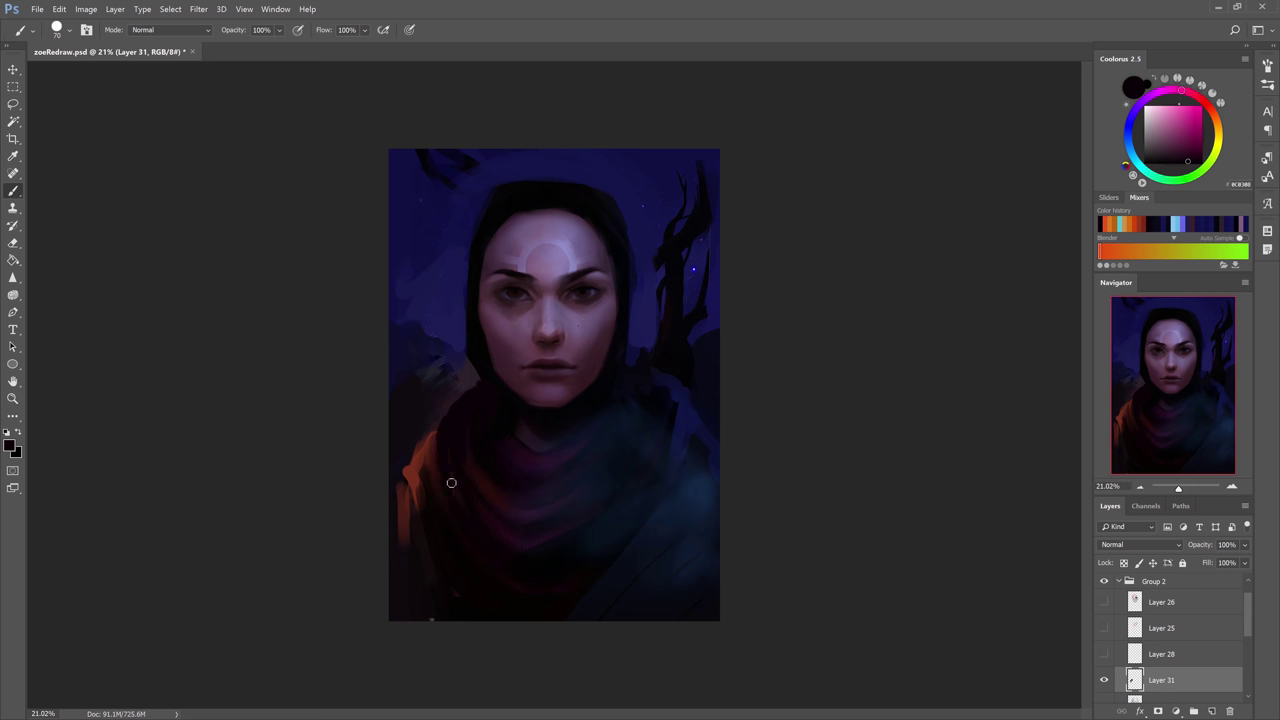
key("bracketright")
mouse_move(437, 437)
left_mouse_down()
mouse_move(434, 492)
mouse_move(410, 490)
mouse_move(423, 477)
mouse_move(412, 492)
left_mouse_up()
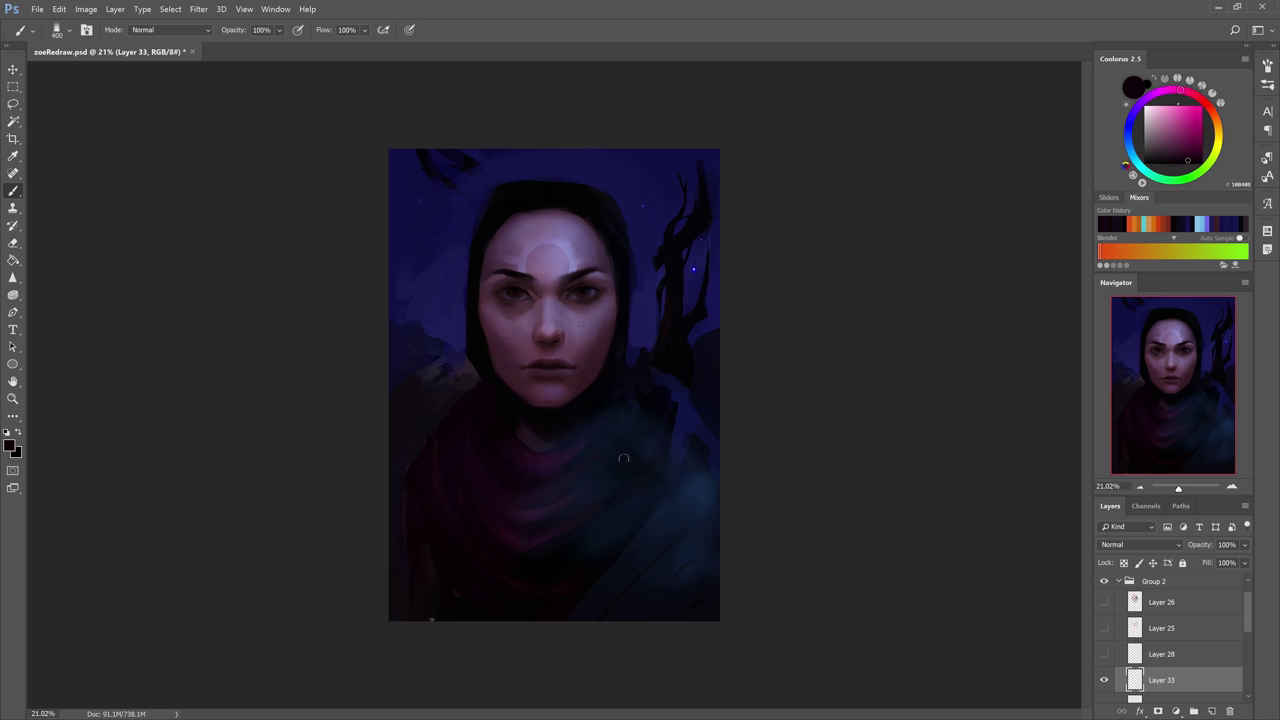
Paint warm light in orange to dark red on the shadowed cheek and jaw and under the nose.
left_click(1193, 114)
left_click_drag(1217, 129, 1213, 113)
left_click(1194, 113)
left_click(1216, 119)
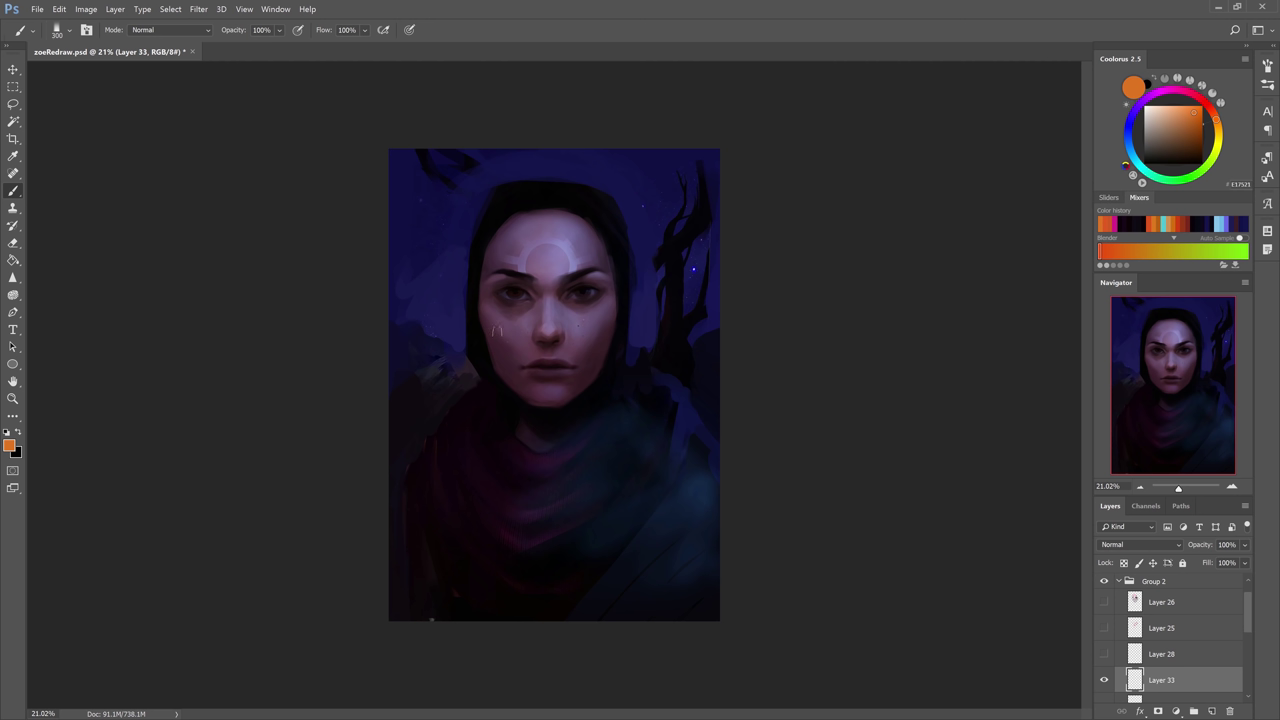
key("[")
key("[")
left_click_drag(488, 324, 501, 368)
left_click_drag(1216, 120, 1199, 126)
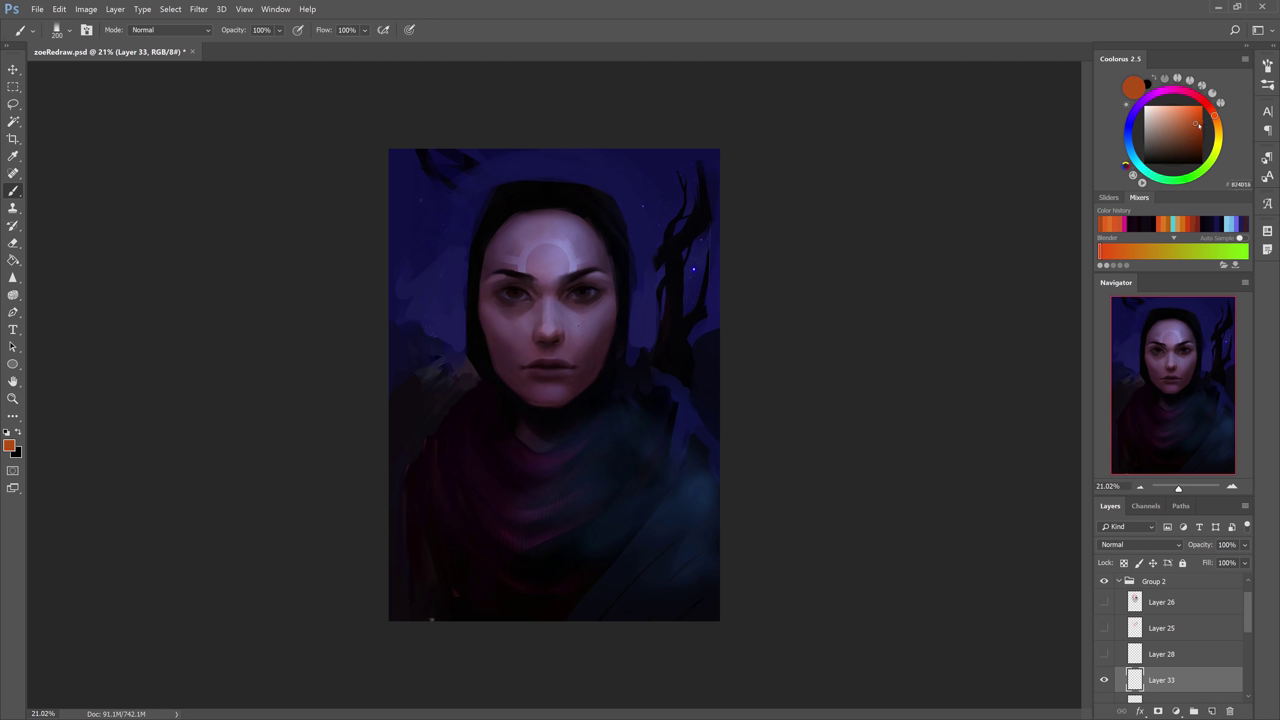
left_click_drag(494, 346, 500, 366)
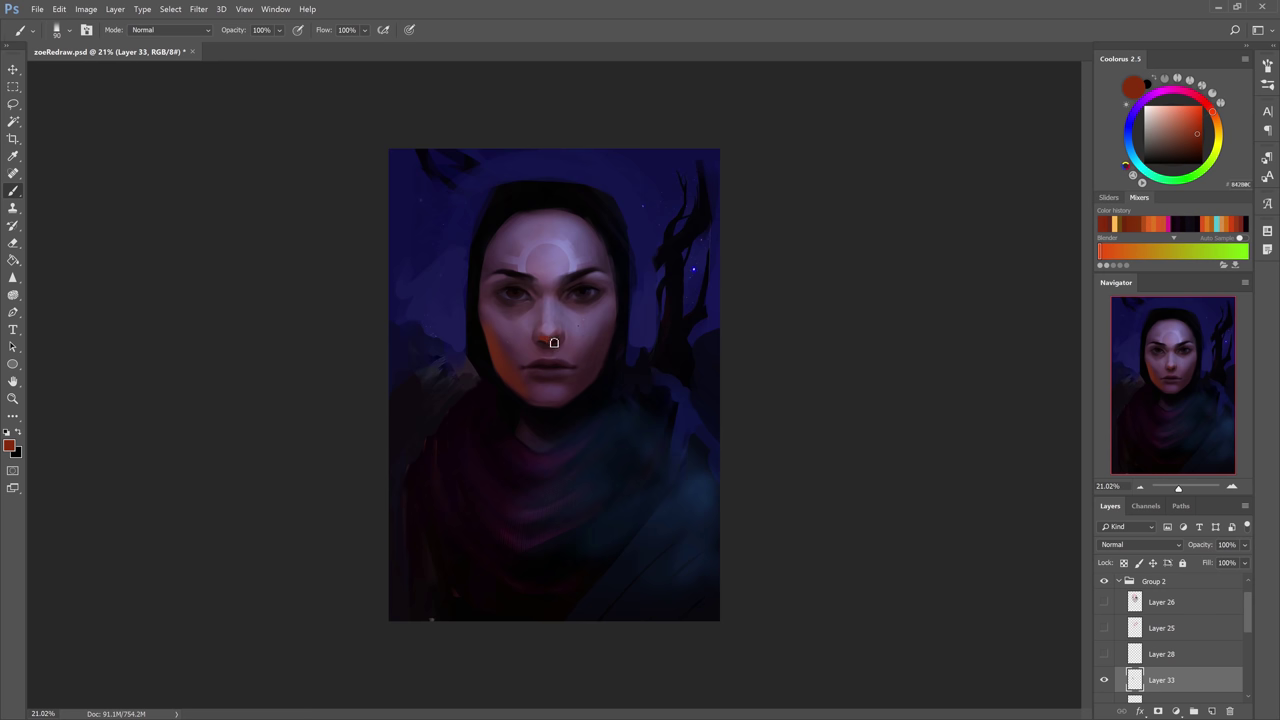
left_click_drag(553, 342, 565, 334)
Show the facial plane guide on Layer 25, draw a red-brown light-direction arrow toward the jaw, undo it and hide the guide.
left_click(1104, 628)
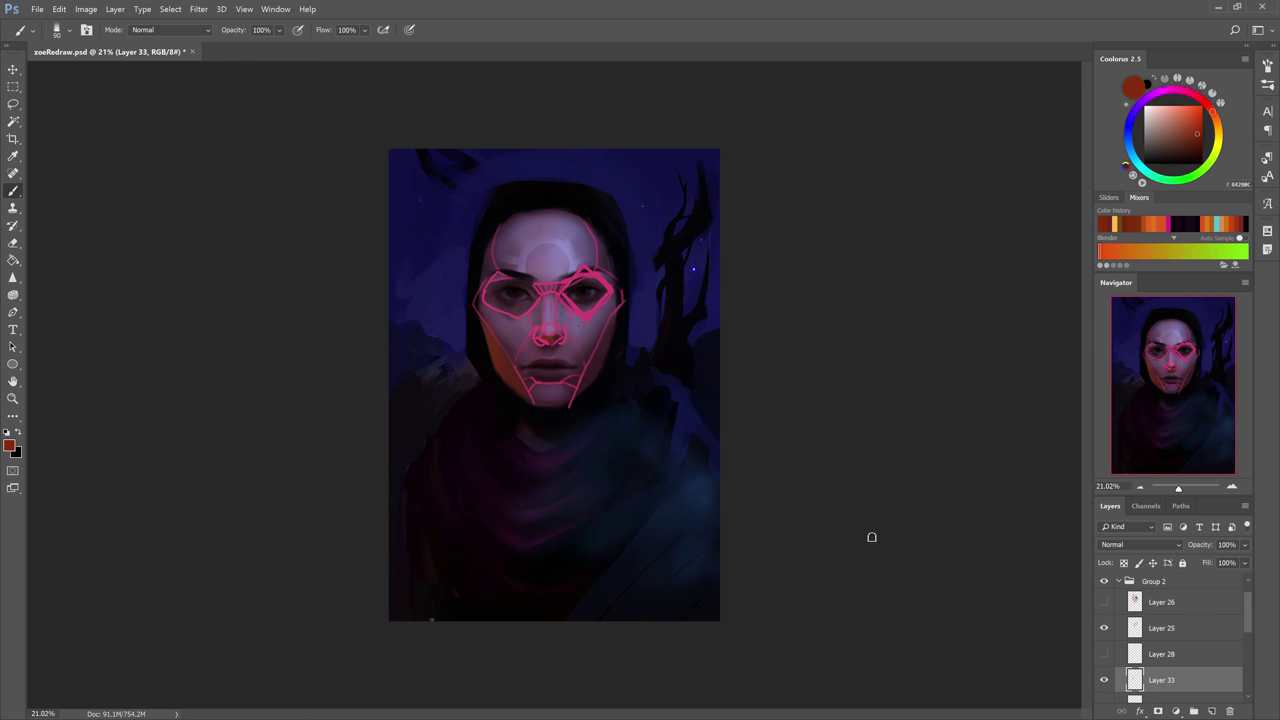
mouse_move(393, 518)
left_mouse_down()
mouse_move(511, 365)
mouse_move(406, 484)
mouse_move(459, 400)
mouse_move(485, 424)
mouse_move(469, 383)
mouse_move(494, 417)
mouse_move(458, 378)
left_mouse_up()
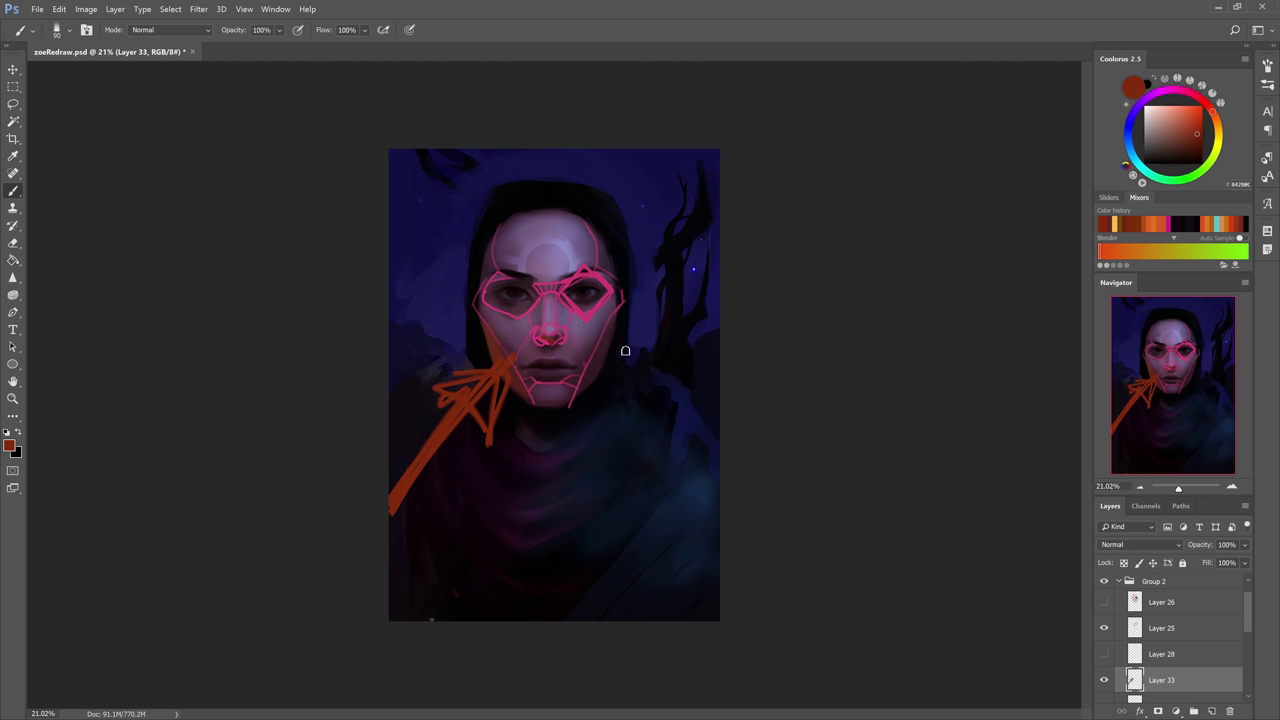
key("ctrl+z")
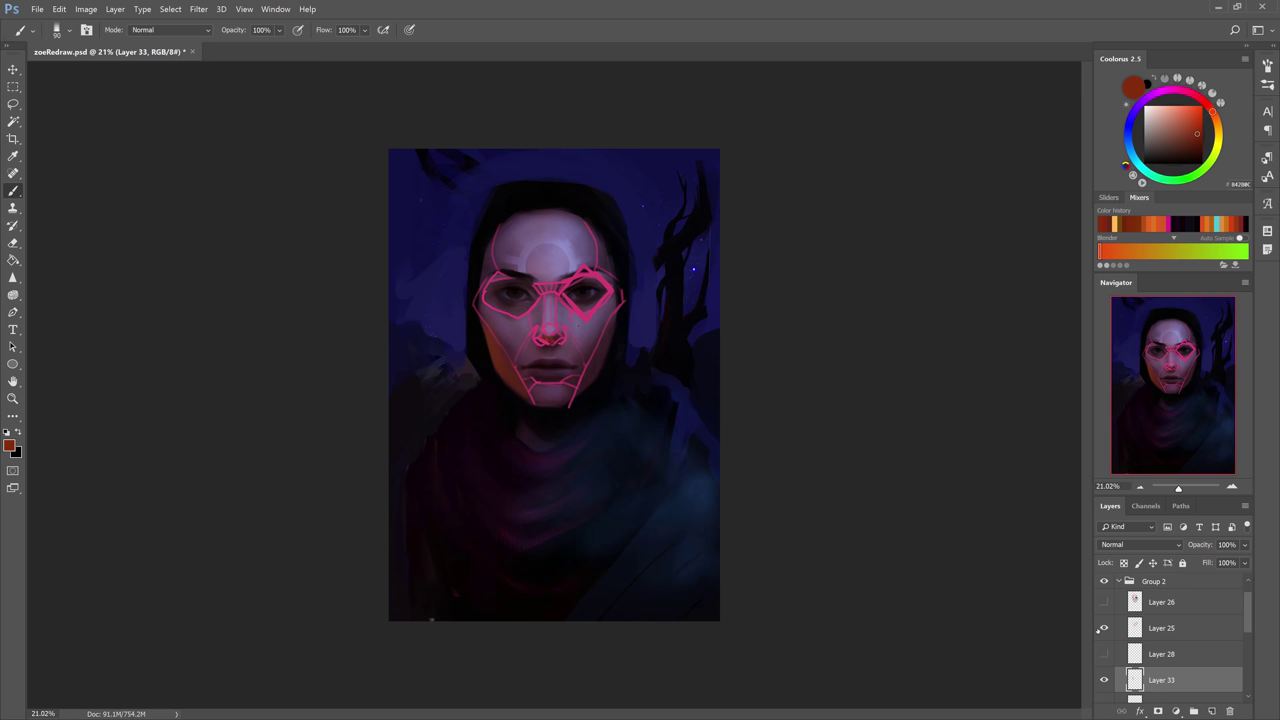
left_click(1104, 628)
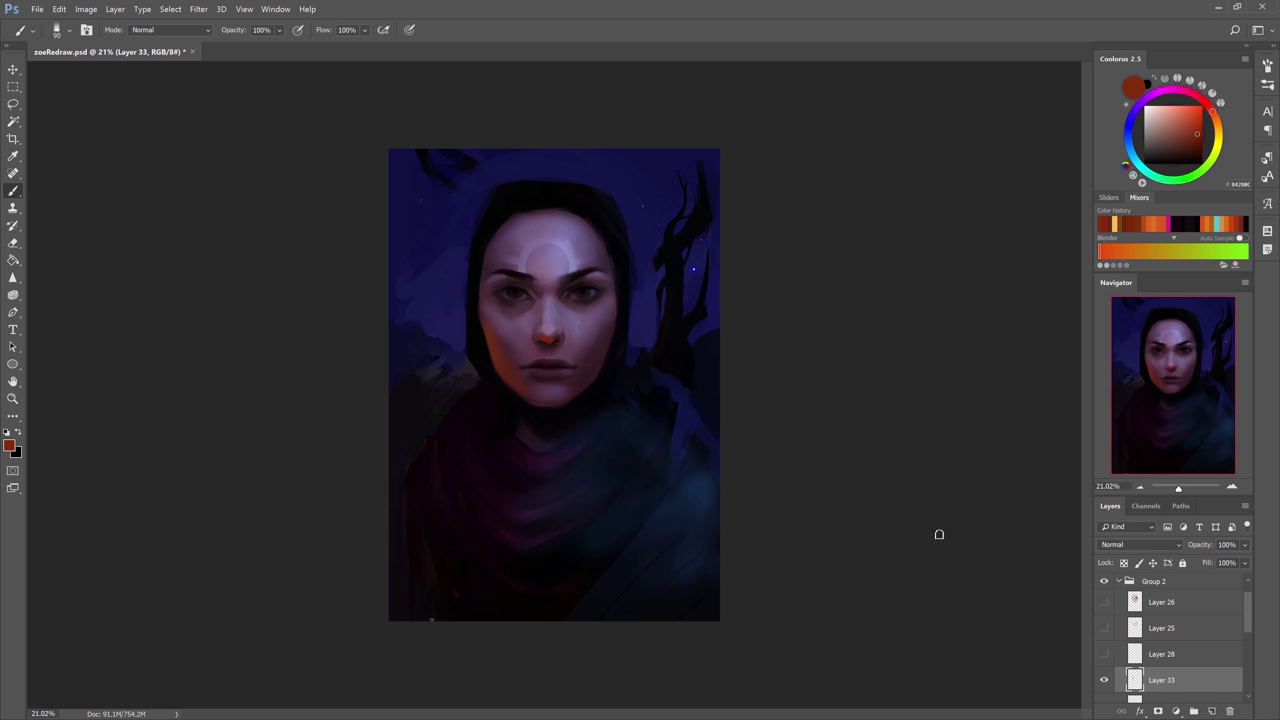
Add dark red light on the nose bridge and, with a 250 px brush, on the upper scarf folds.
mouse_move(527, 285)
left_mouse_down()
mouse_move(543, 294)
mouse_move(546, 346)
left_mouse_up()
left_click(535, 292)
key("]")
key("]")
key("]")
key("]")
key("bracketright")
key("bracketright")
key("bracketright")
left_click_drag(466, 448, 500, 508)
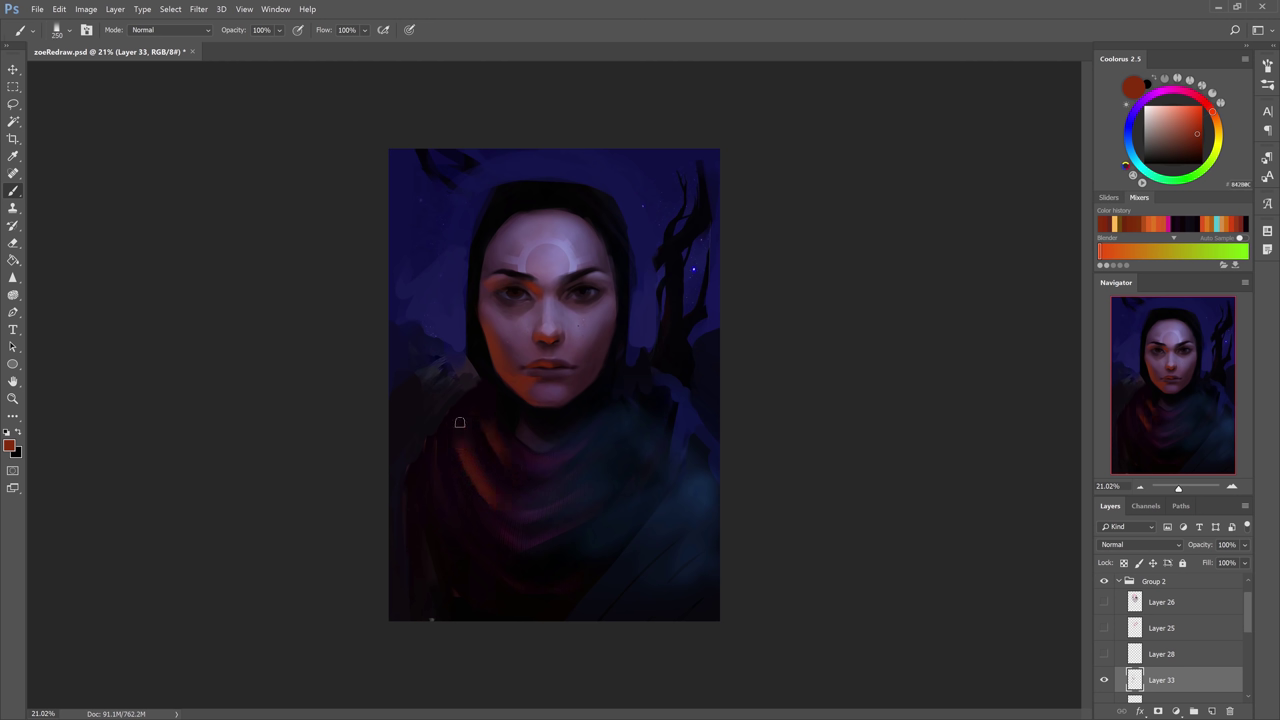
Extend the dark red light down along the lower scarf folds with a 200 px brush.
left_click_drag(460, 422, 506, 512)
key("bracketleft")
mouse_move(444, 501)
left_mouse_down()
mouse_move(502, 575)
mouse_move(441, 509)
mouse_move(458, 526)
mouse_move(438, 486)
mouse_move(453, 534)
mouse_move(440, 497)
mouse_move(488, 565)
mouse_move(436, 531)
mouse_move(496, 562)
mouse_move(481, 547)
mouse_move(494, 559)
mouse_move(492, 534)
mouse_move(532, 543)
mouse_move(509, 513)
left_mouse_up()
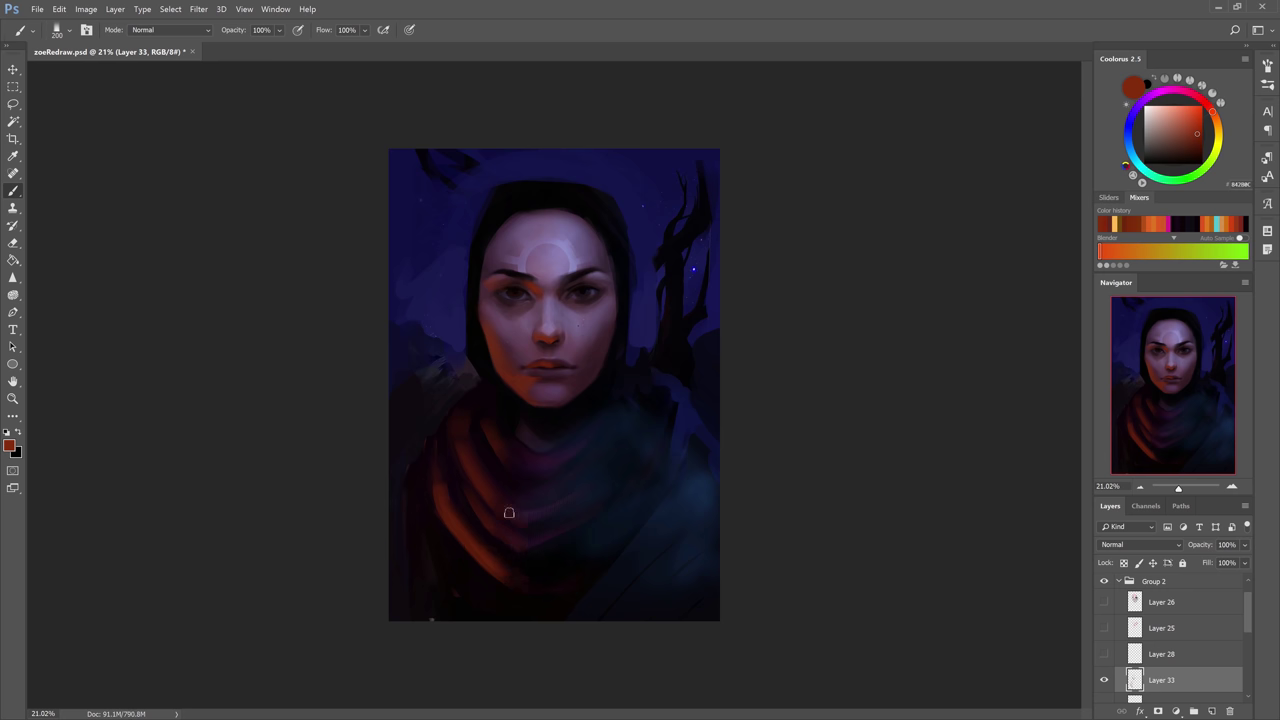
key("e")
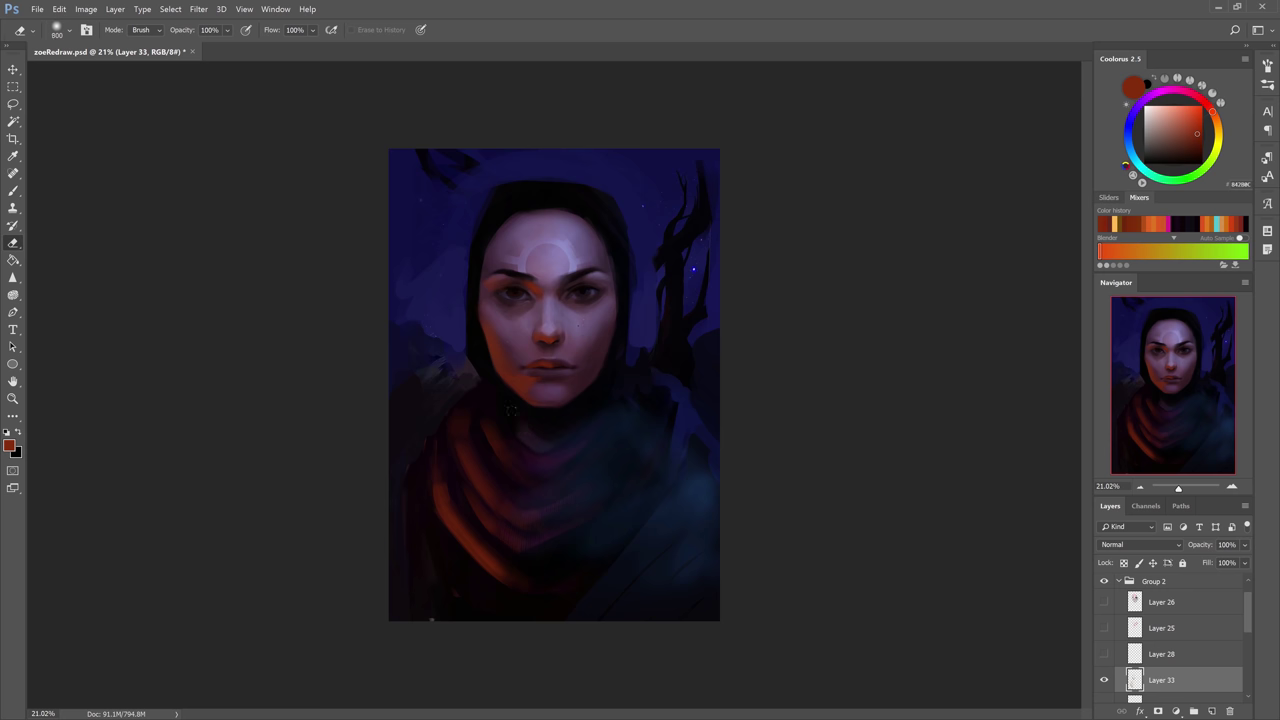
key("bracketleft")
key("bracketleft")
key("bracketleft")
key("bracketleft")
key("bracketleft")
key("b")
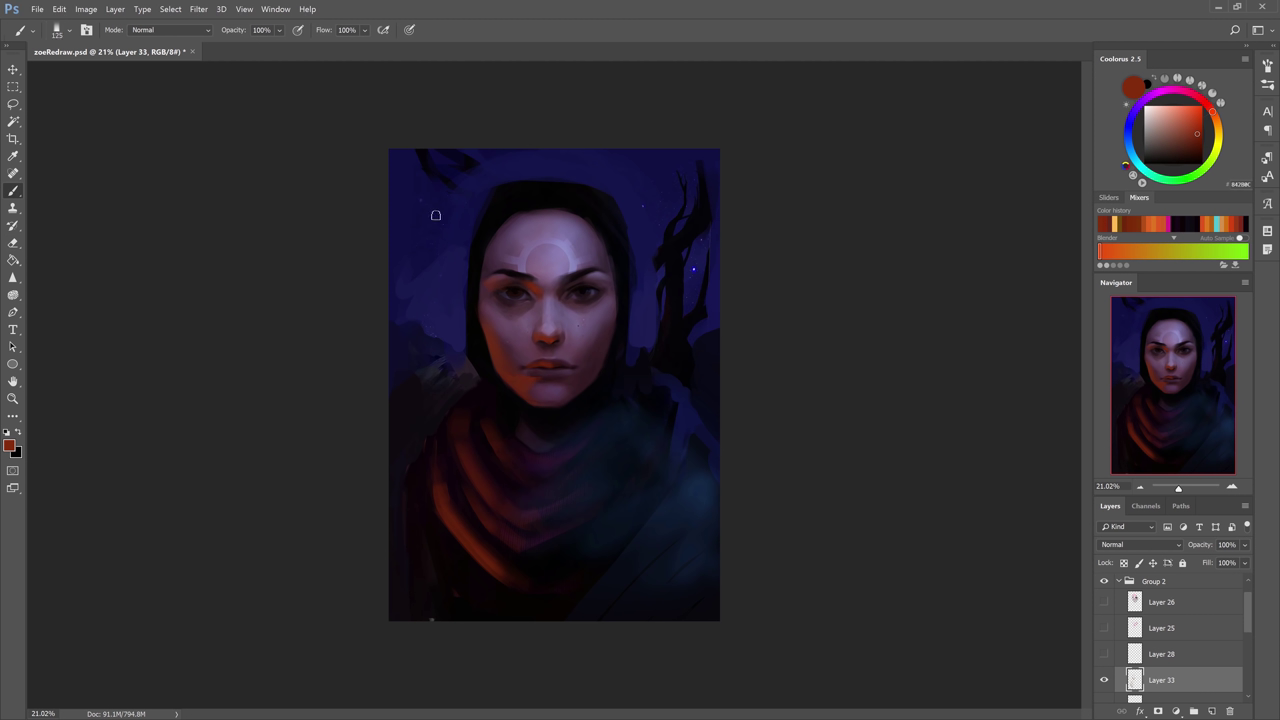
Sketch a zigzag cross-section of the scarf folds in the sky beside the head, in salmon with a 45 px brush.
key("bracketleft")
key("bracketleft")
key("bracketleft")
key("bracketleft")
key("bracketleft")
left_click(1182, 114)
mouse_move(428, 200)
left_mouse_down()
mouse_move(410, 231)
mouse_move(397, 266)
mouse_move(414, 252)
mouse_move(440, 232)
left_mouse_up()
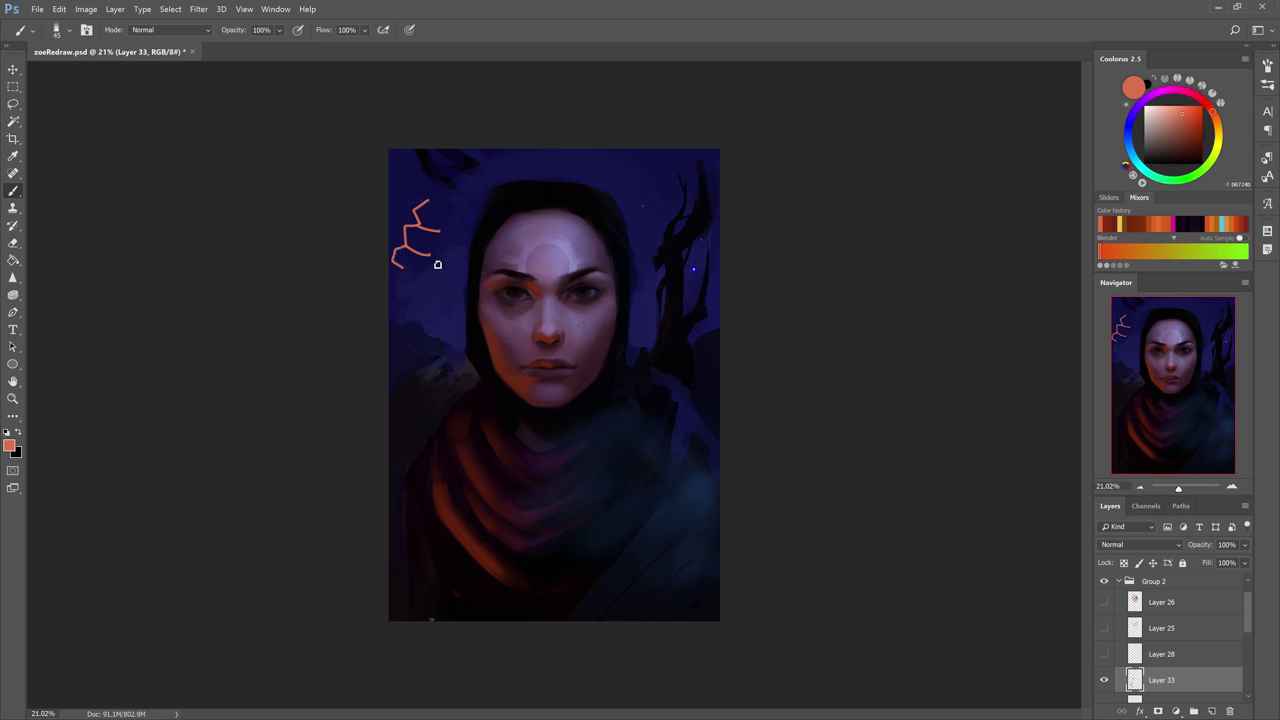
Select the zigzag sketch with the Lasso, move it closer to the head and deselect it.
key("l")
mouse_move(439, 262)
left_mouse_down()
mouse_move(404, 182)
mouse_move(457, 235)
left_mouse_up()
key("ctrl+t")
key("Return")
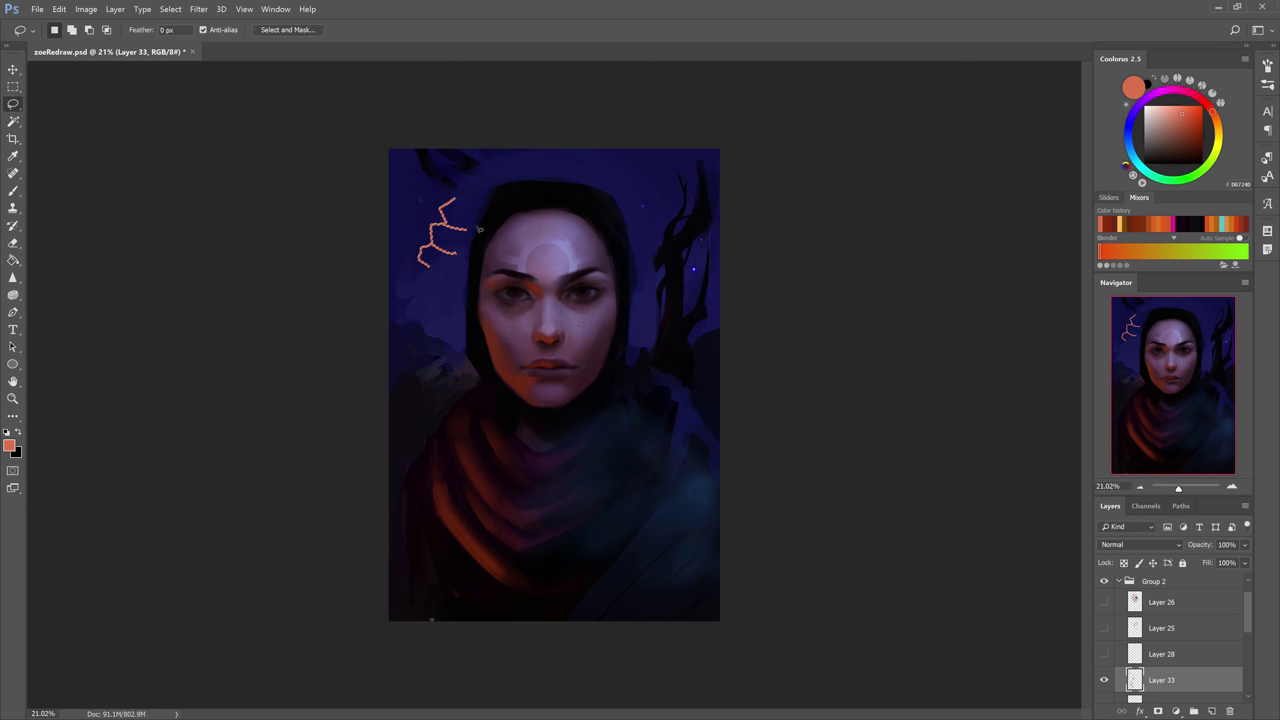
key("ctrl+d")
Draw a light-direction arrow toward the zigzag sketch and fill its recesses with black shadow patches.
key("b")
mouse_move(394, 273)
left_mouse_down()
mouse_move(414, 233)
mouse_move(409, 251)
mouse_move(456, 224)
mouse_move(432, 246)
mouse_move(449, 226)
mouse_move(437, 227)
left_mouse_up()
key("]")
left_click(494, 220, "alt")
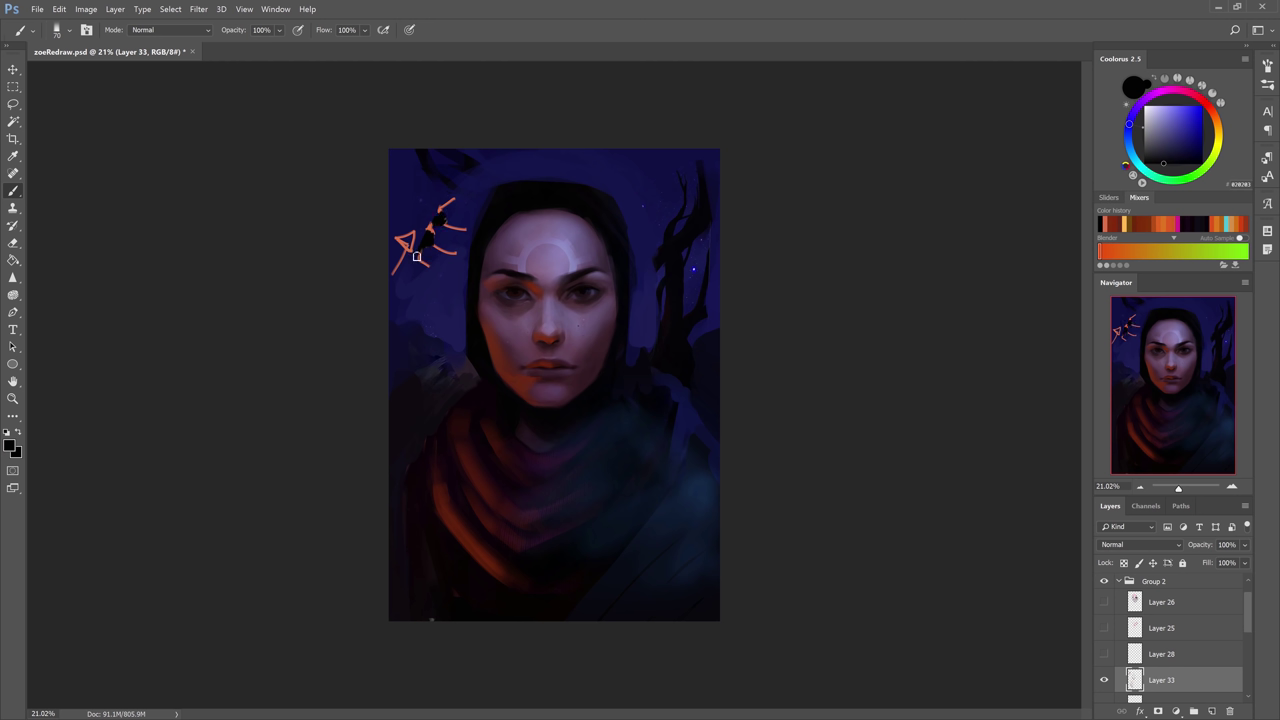
Try broad flat strokes over the scarf folds in the sampled dark red with a 300 px brush, and undo them.
left_click(472, 540, "alt")
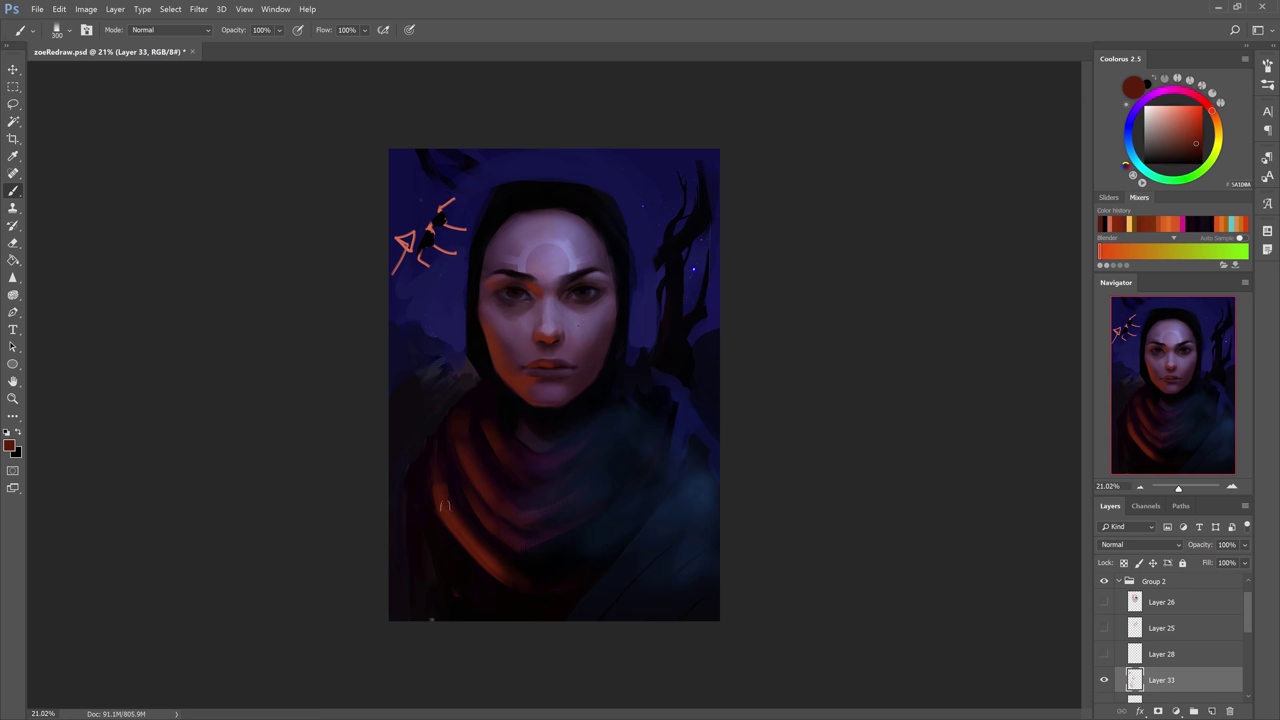
left_click_drag(452, 534, 520, 586)
left_click_drag(446, 462, 528, 558)
left_click_drag(460, 438, 536, 538)
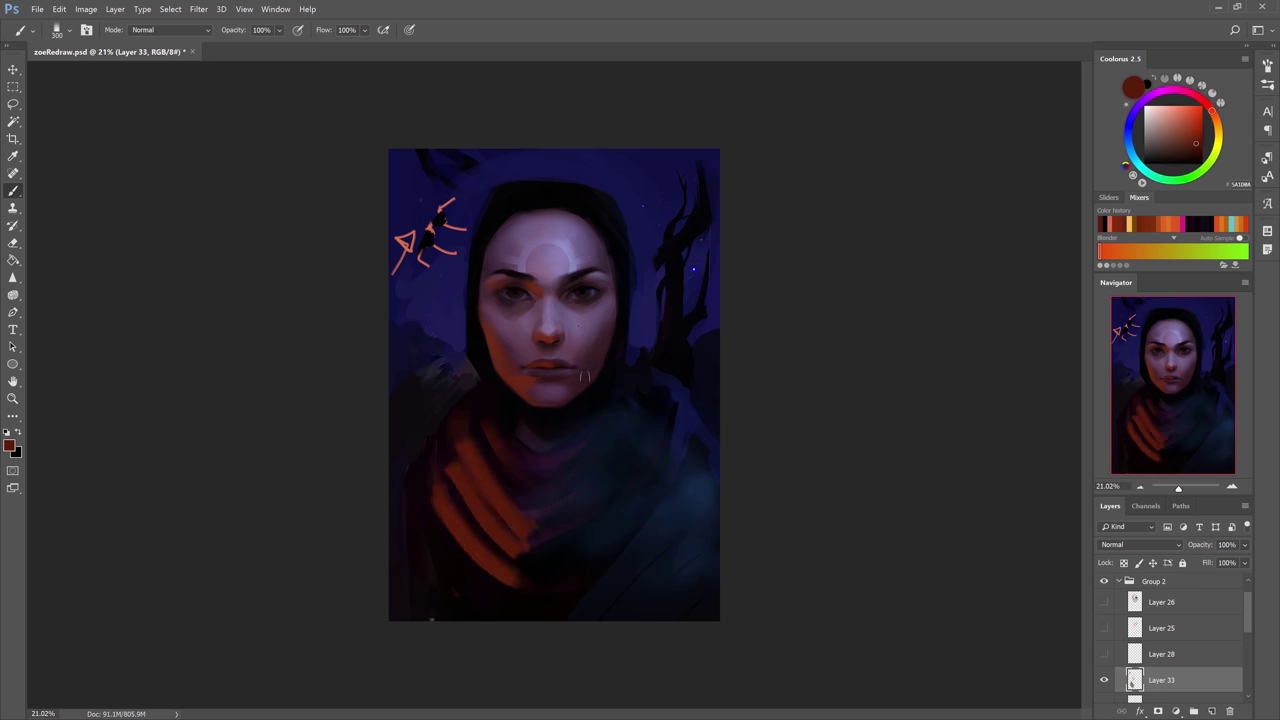
key("ctrl+alt+z")
key("ctrl+alt+z")
key("ctrl+alt+z")
Erase the fold diagram and arrow from the sky with an enlarged Eraser, and return to the Brush.
key("e")
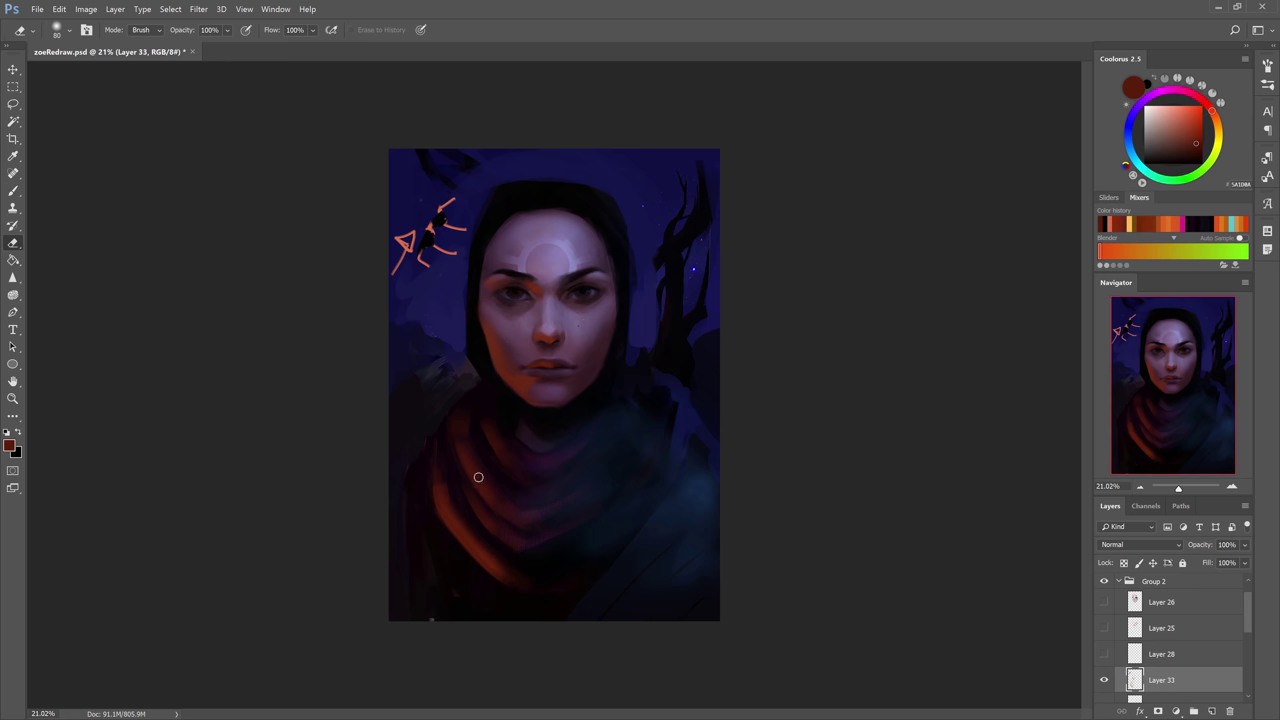
key("bracketright")
key("bracketright")
key("bracketright")
key("bracketright")
key("bracketright")
left_click_drag(440, 256, 399, 238)
key("b")
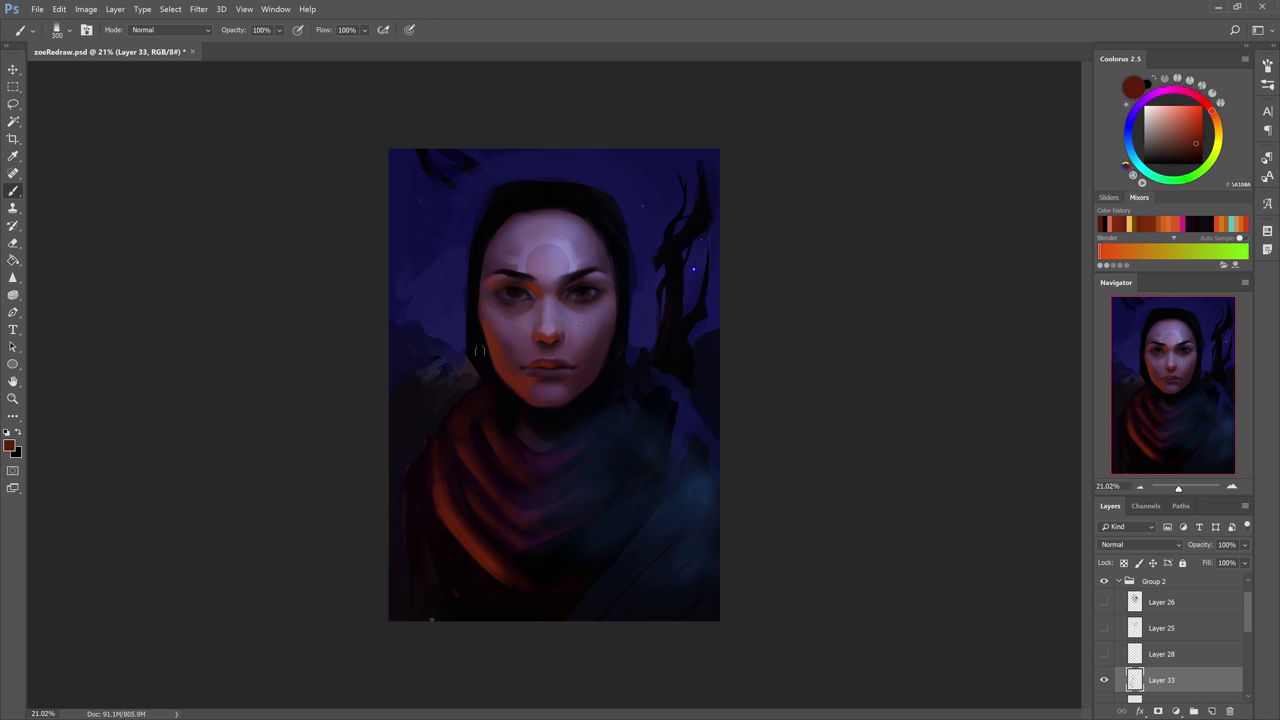
Paint a dark red glow along the hood's edge beside the jaw with a 250 px brush, and reduce the brush to 125 px.
key("bracketleft")
left_click_drag(473, 342, 508, 414)
left_click_drag(470, 347, 498, 395)
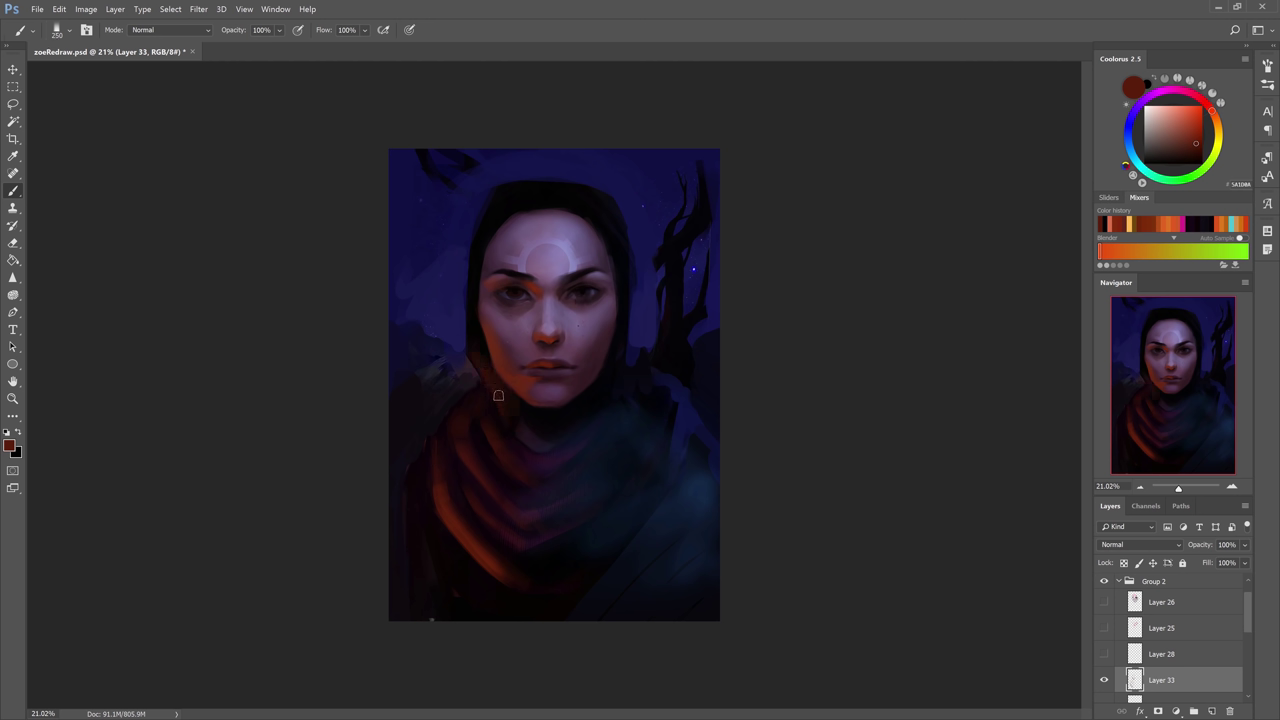
key("bracketleft")
key("bracketleft")
key("bracketleft")
key("bracketleft")
Compare the painting with and without Layer 33, and show Layer 16 for a grayscale view.
left_click(1104, 679)
left_click(1104, 679)
scroll(1168, 655, "up", 1)
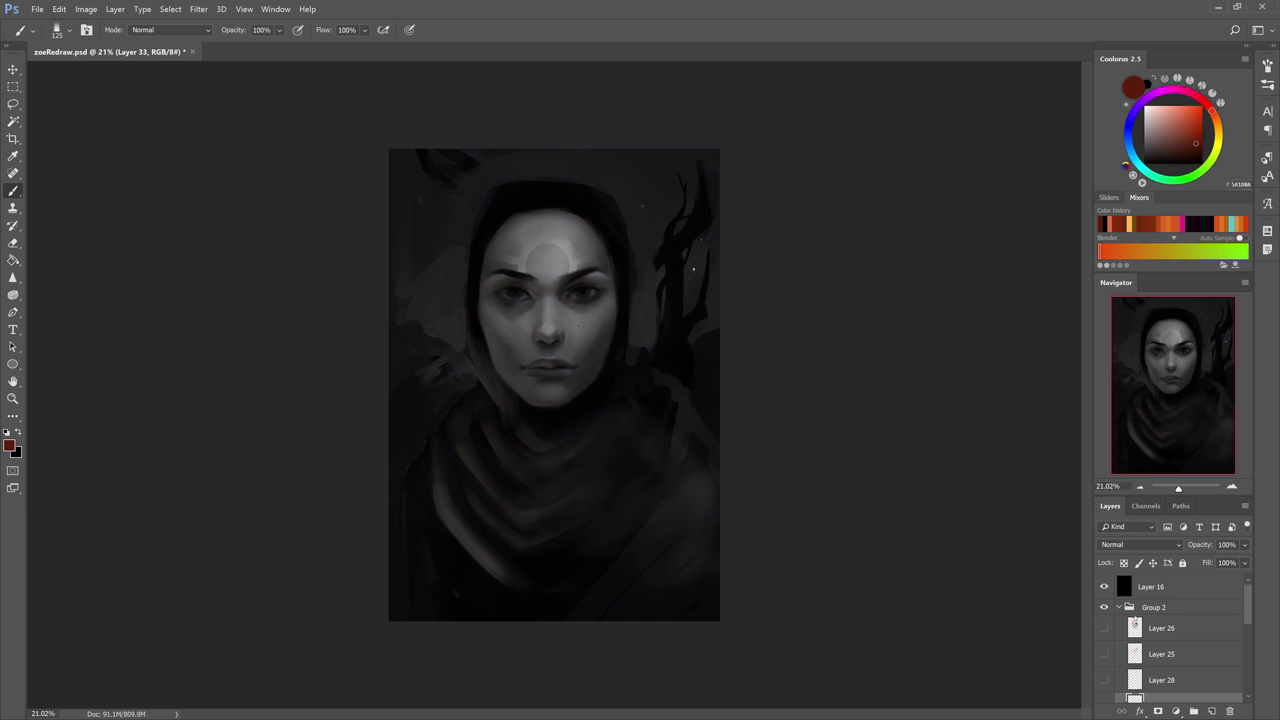
scroll(1147, 632, "down", 3)
scroll(1116, 658, "down", 2)
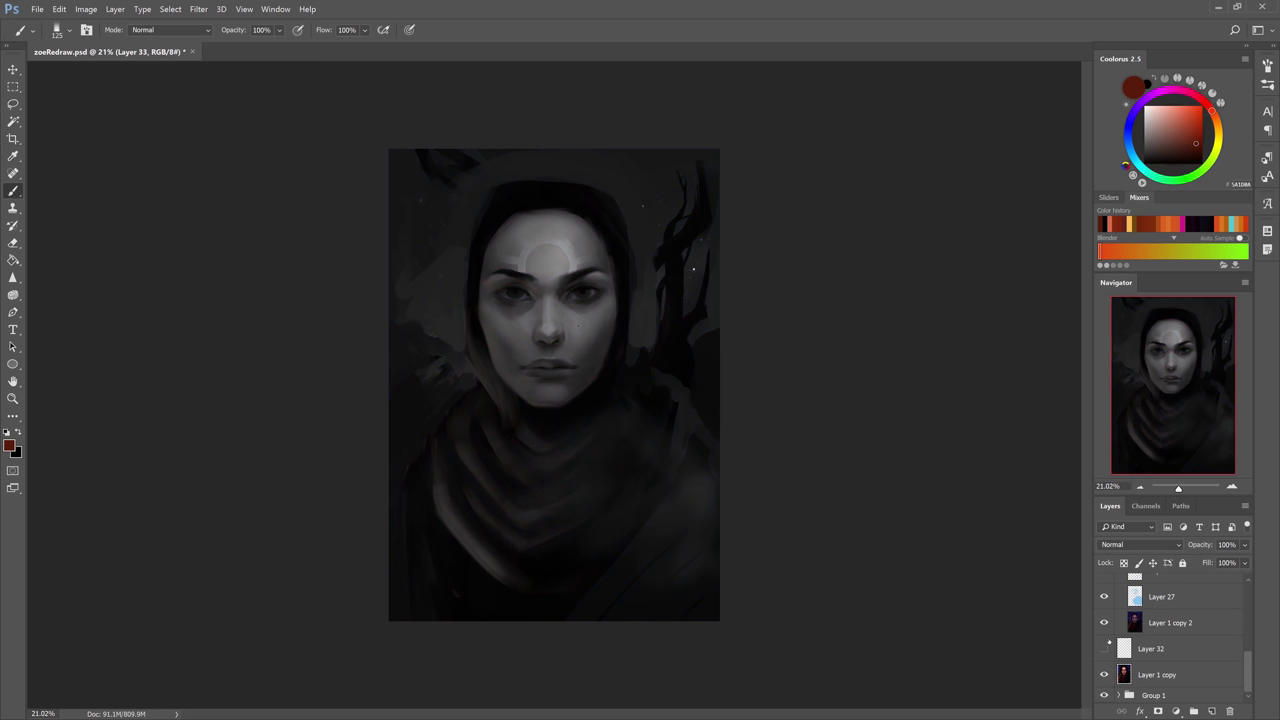
Toggle Layer 33 repeatedly to compare the grayscale values with and without the painted warm light.
scroll(1168, 640, "up", 4)
left_click(1104, 597)
left_click(1104, 597)
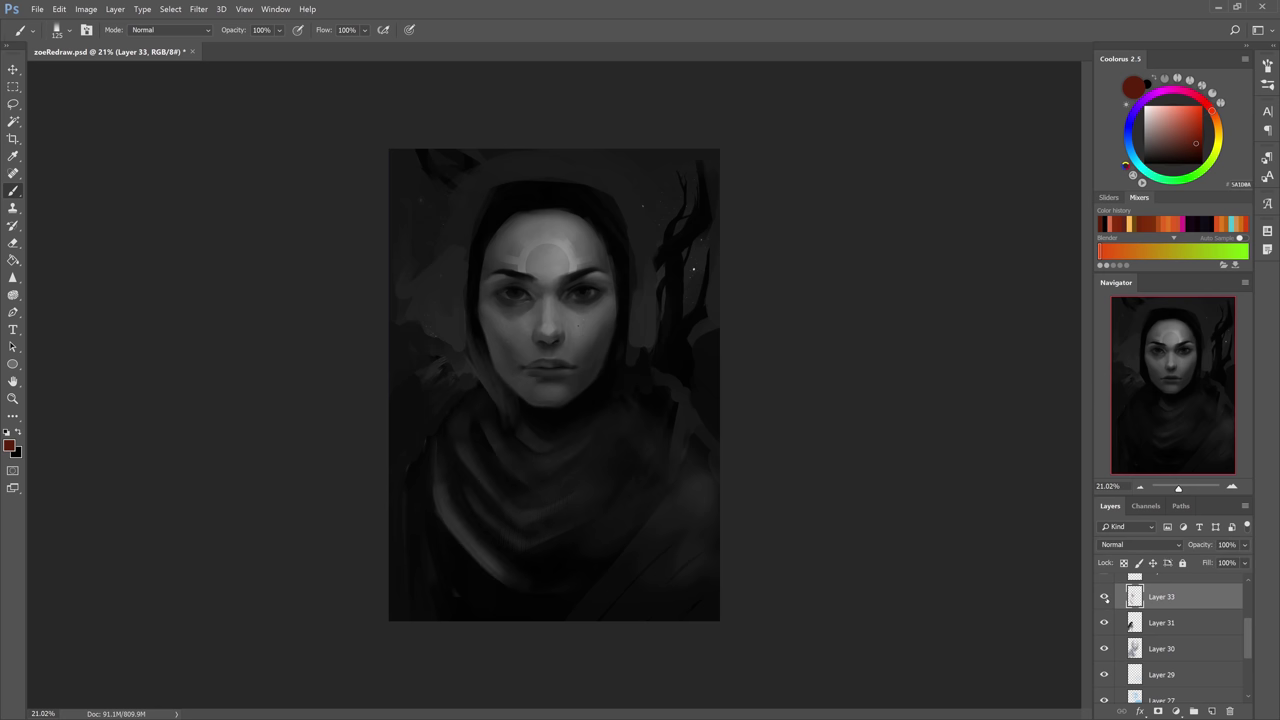
left_click(1104, 597)
left_click(1104, 597)
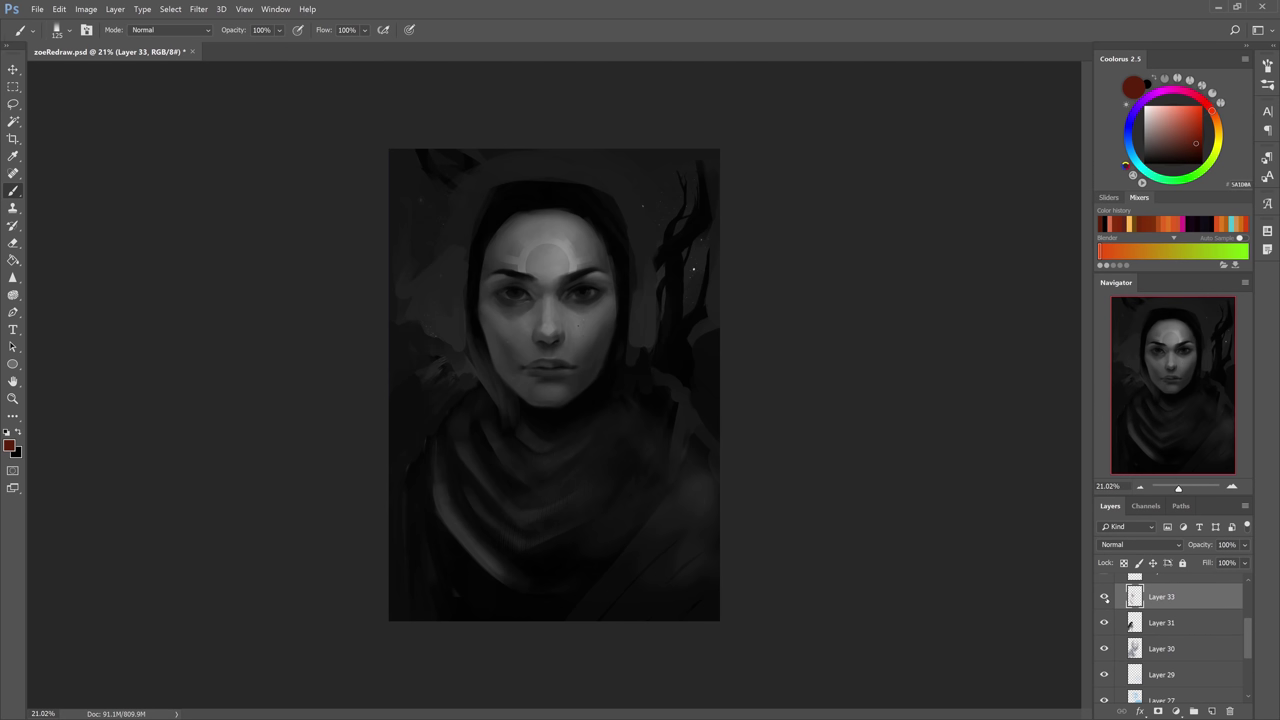
left_click(1104, 597)
left_click(1104, 597)
left_click(1104, 597)
left_click(1104, 597)
left_click(1104, 597)
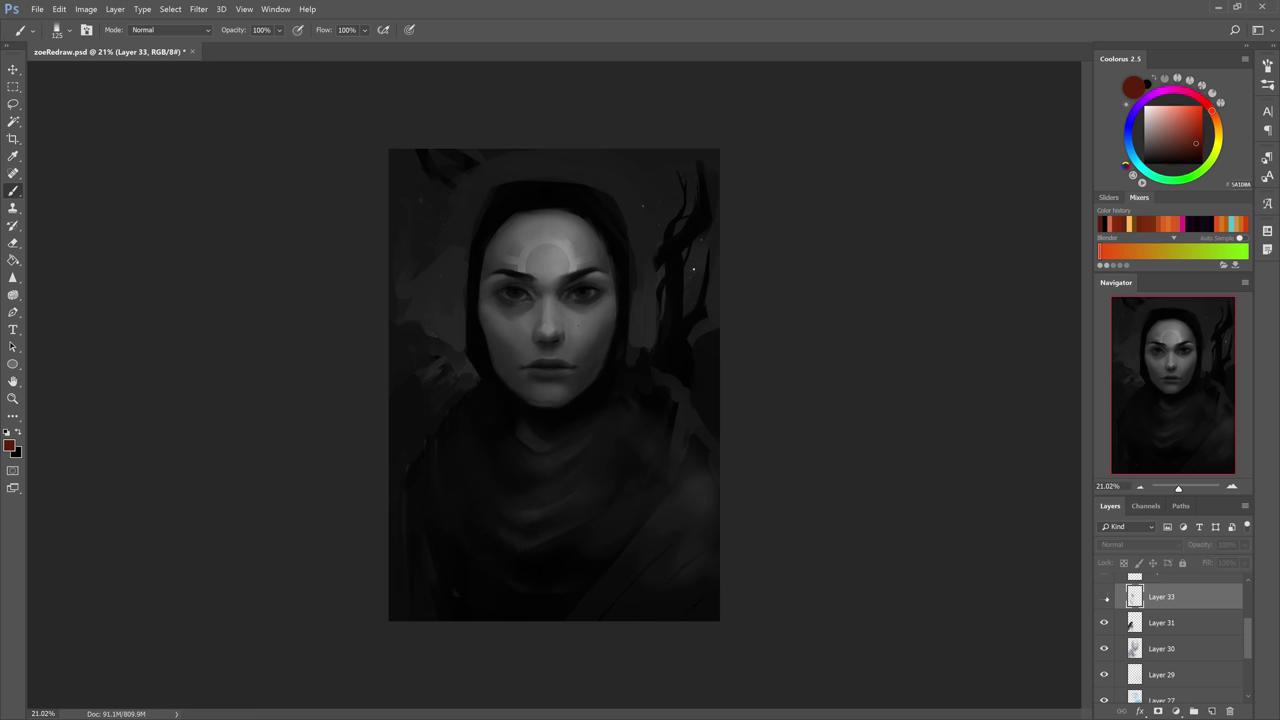
Hide the grayscale Layer 16 and compare the colour painting with and without Layer 33, leaving Layer 33 shown.
left_click(1104, 597)
scroll(1115, 600, "up", 3)
scroll(1117, 612, "down", 2)
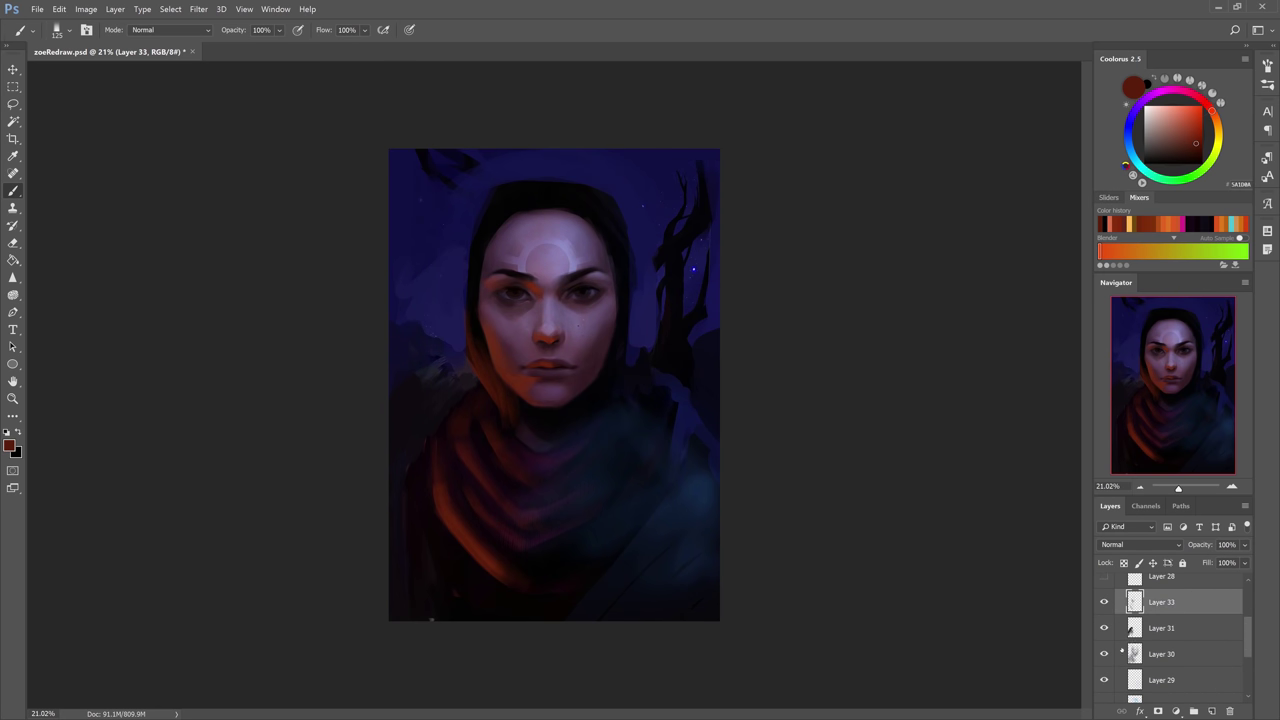
left_click(1104, 653)
left_click(1104, 653)
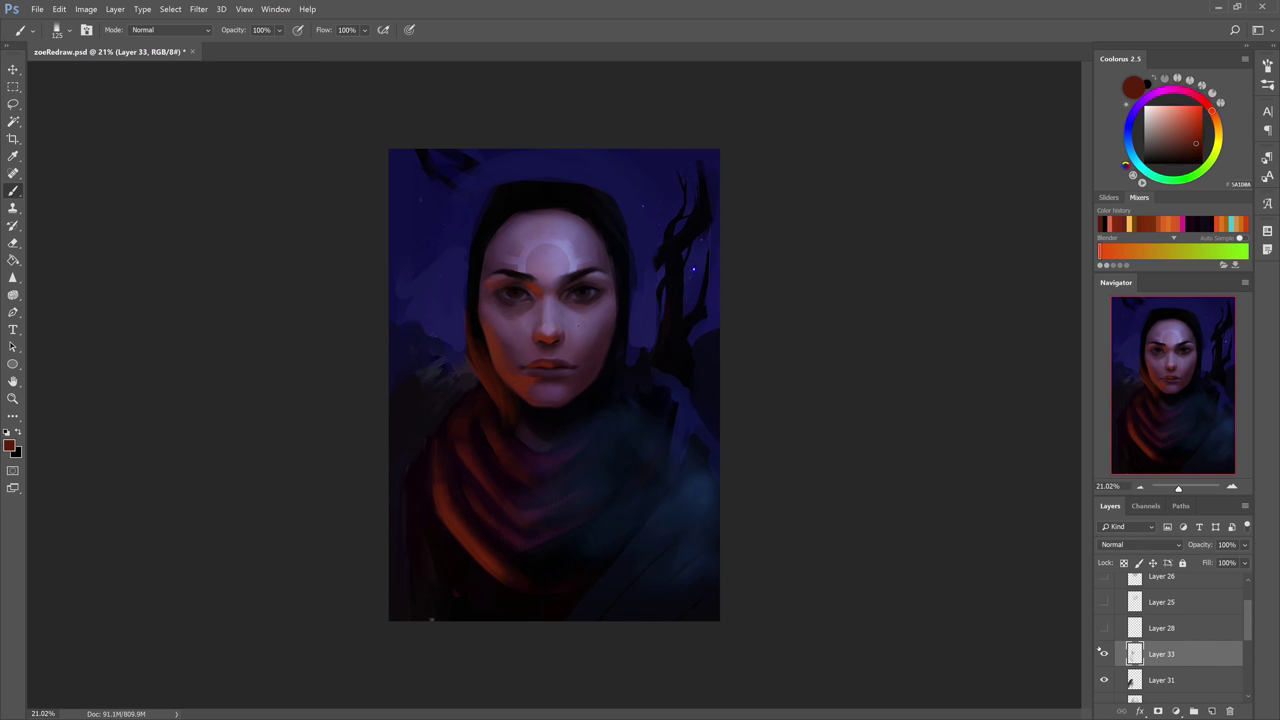
scroll(1104, 653, "down", 1)
Brighten the warm glow on the scarf's outer folds with orange strokes from an enlarged Brush, and sample a dark red.
key("e")
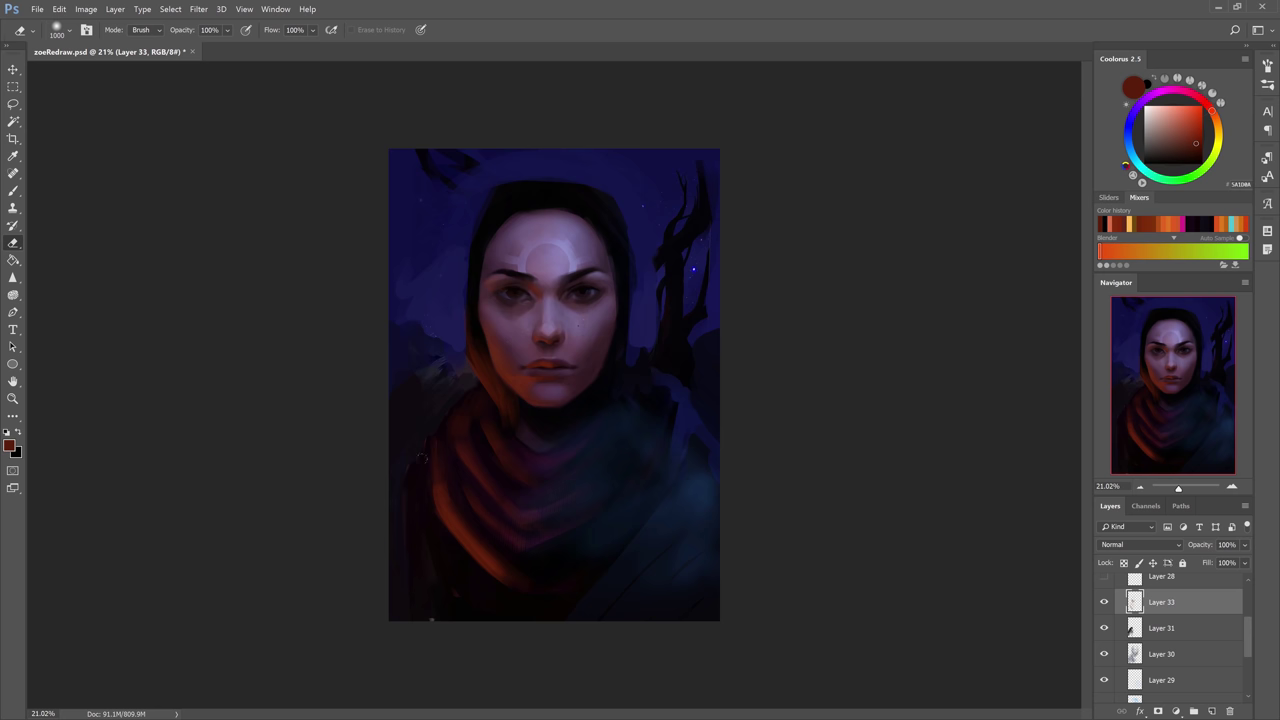
key("b")
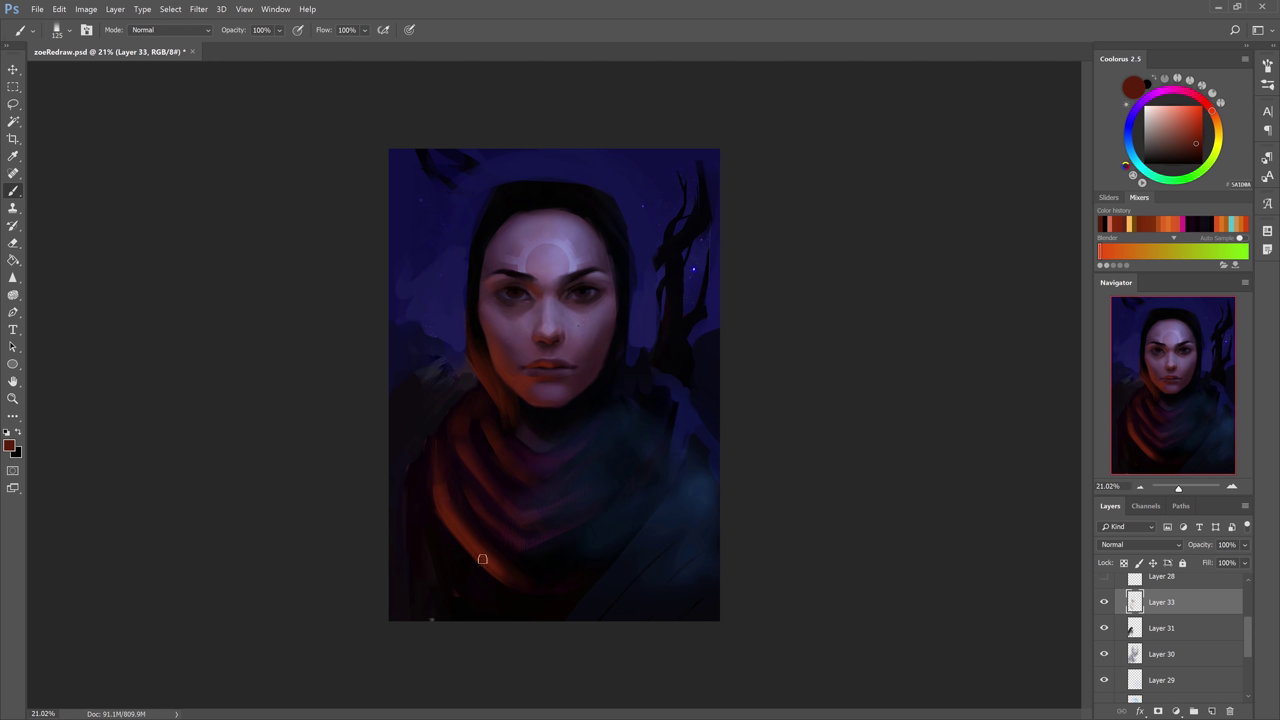
key("bracketright")
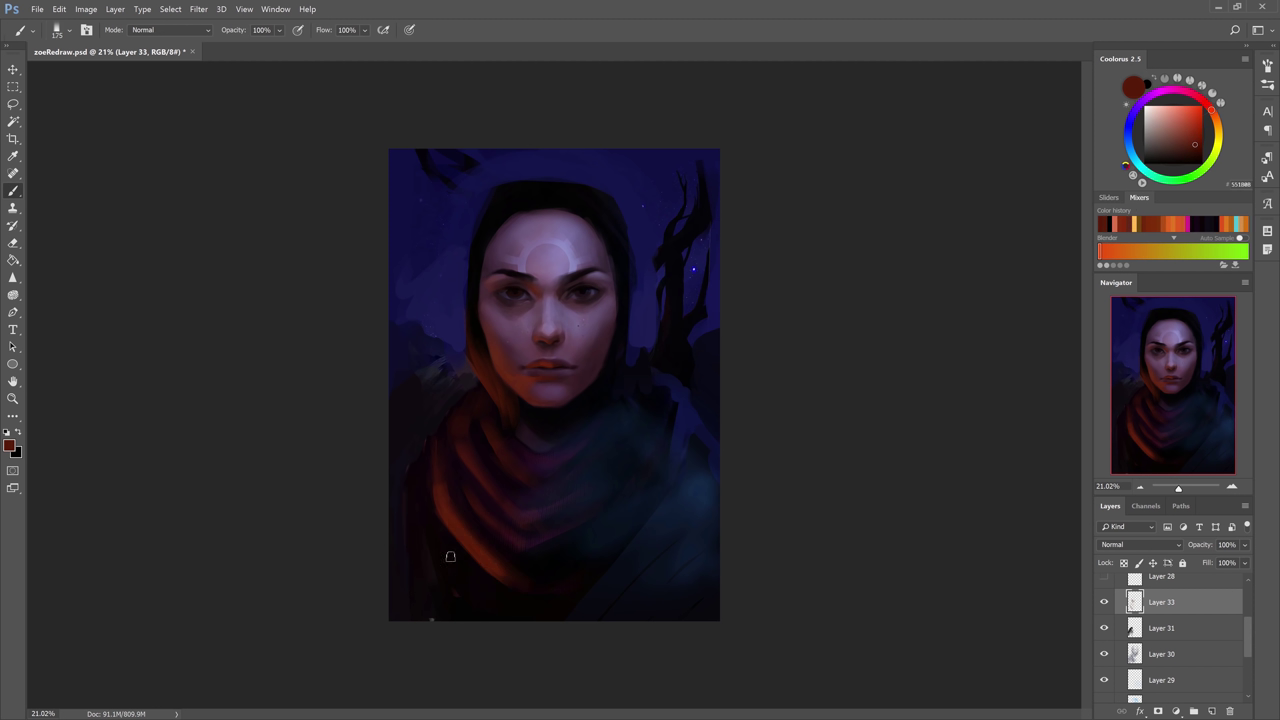
left_click(1200, 134)
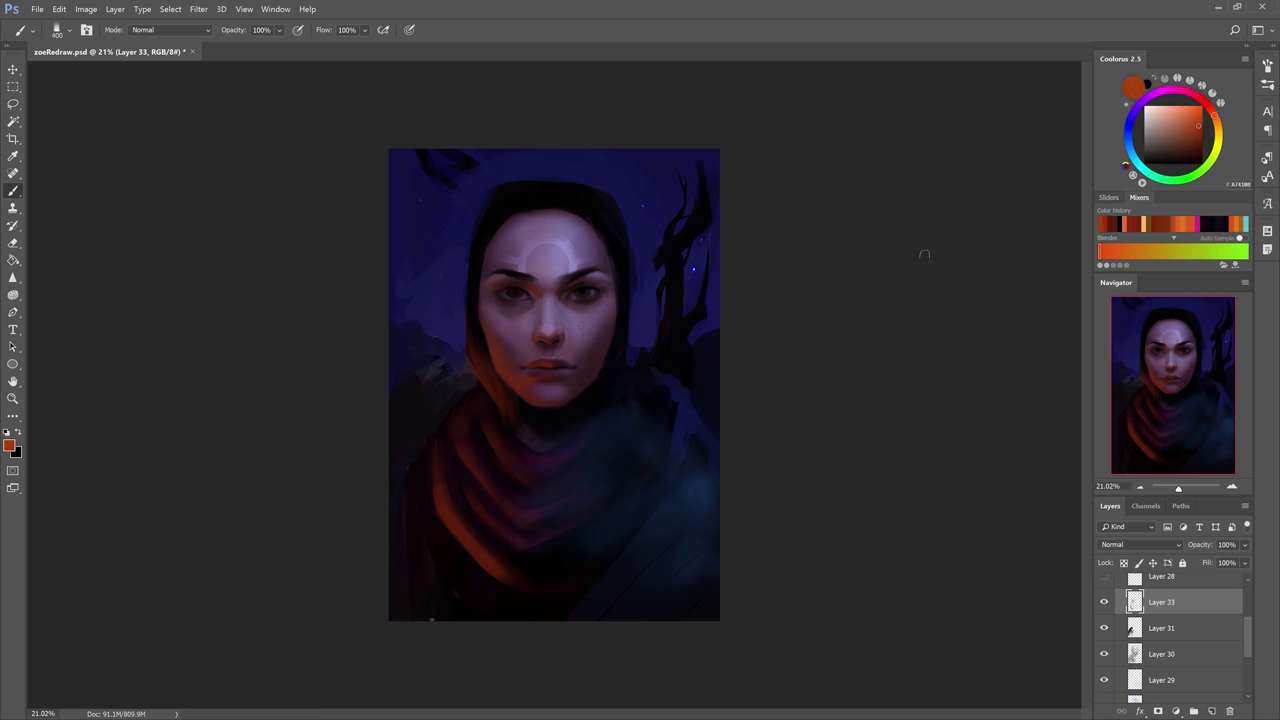
key("bracketright")
key("bracketright")
key("bracketright")
left_click_drag(471, 546, 498, 570)
left_click(500, 574, "alt")
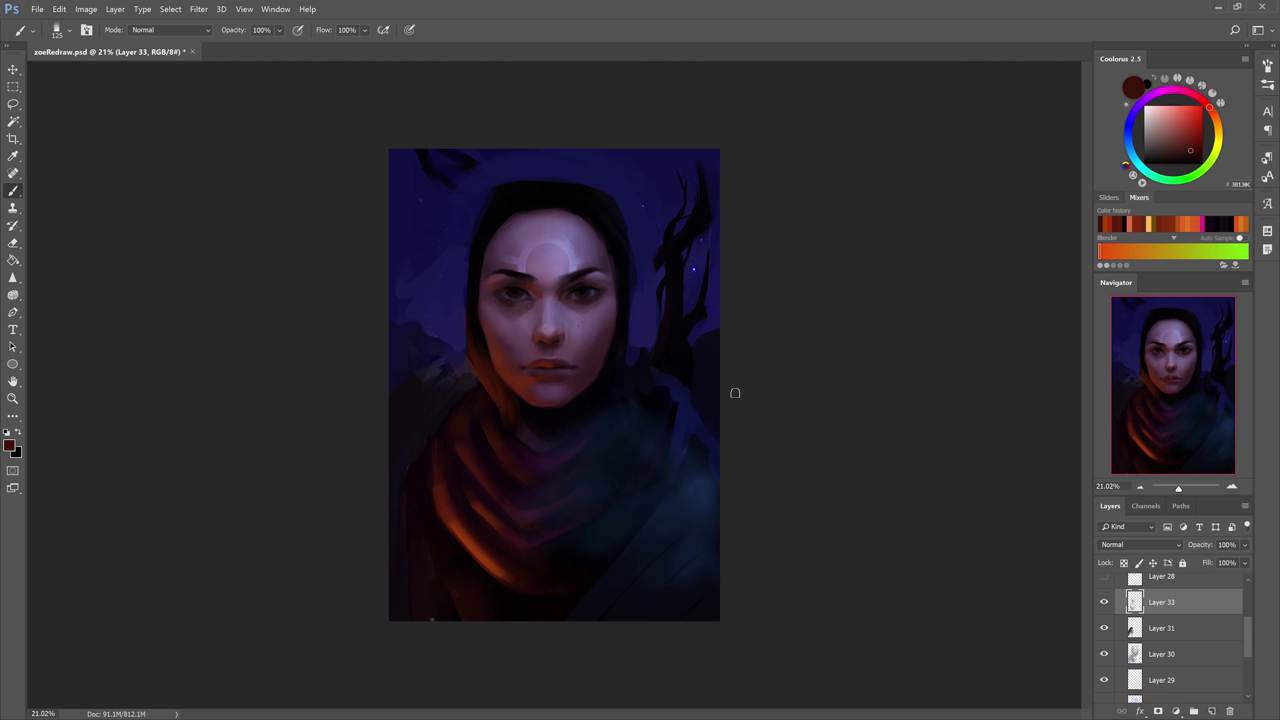
Hide Layer 33 and set up an empty layer above it with a brownish orange paint colour.
left_click(1104, 602)
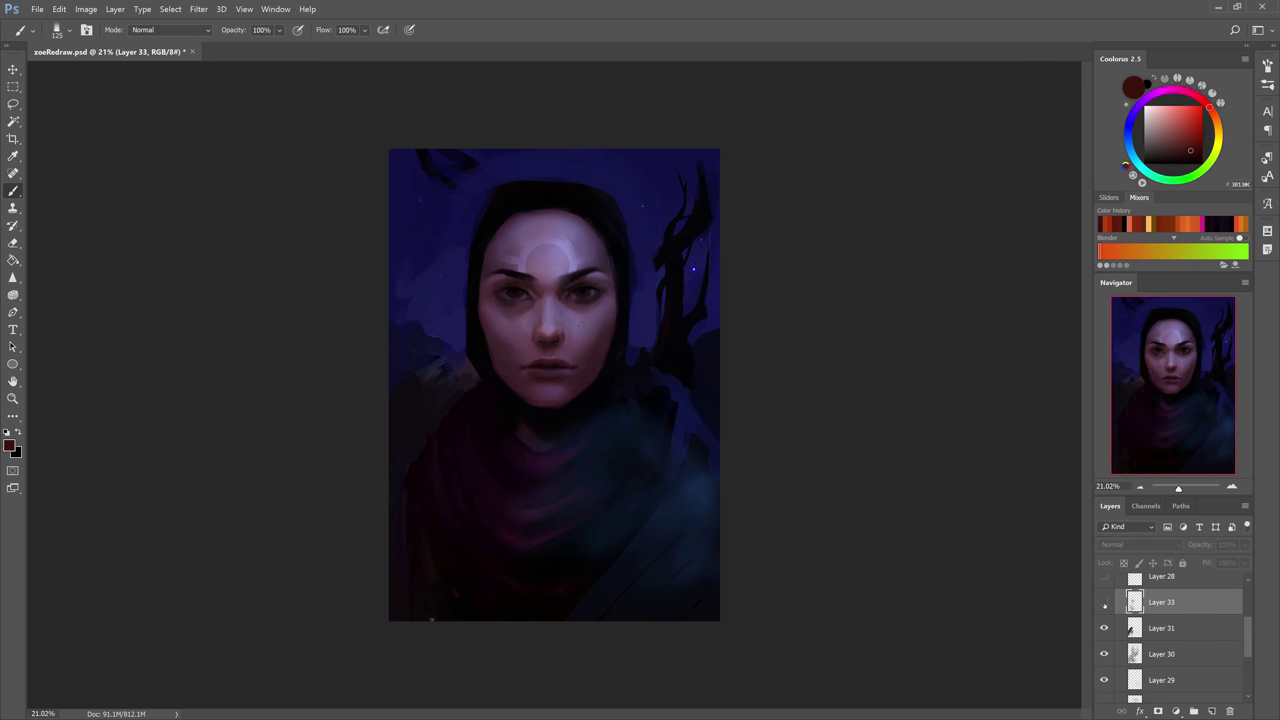
left_click(1211, 711)
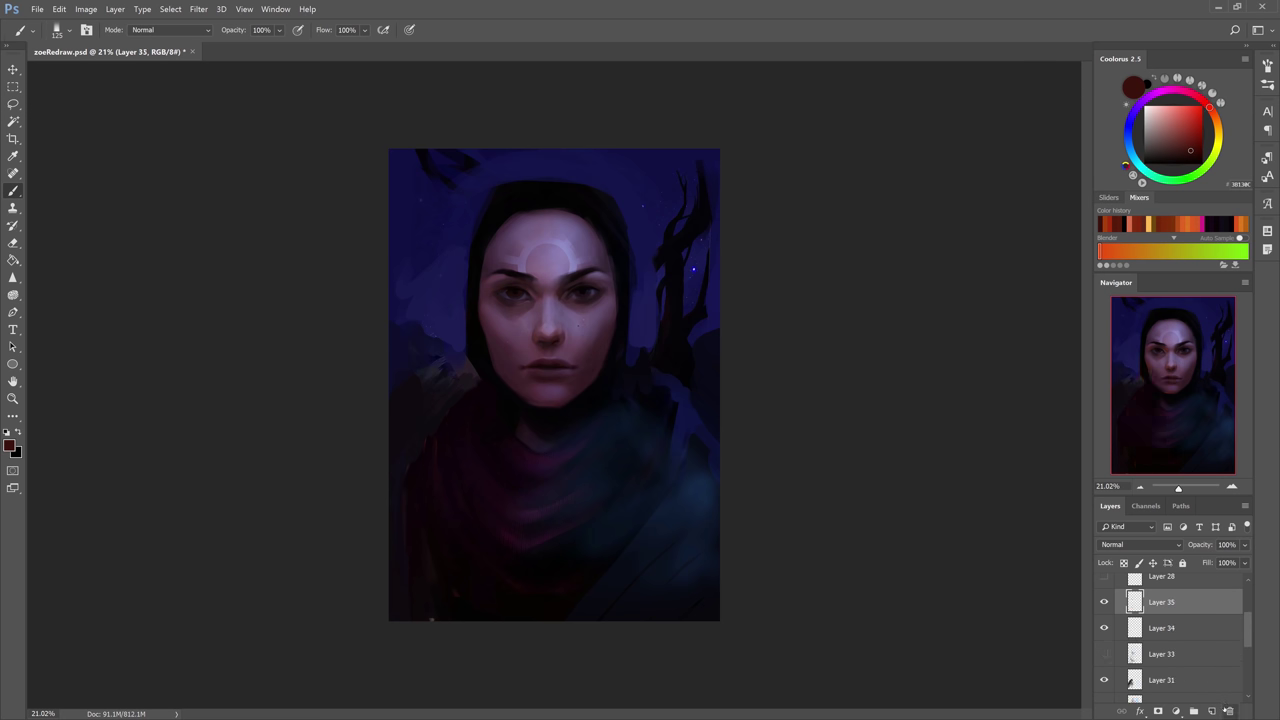
left_click_drag(1197, 123, 1197, 131)
Paint orange underlighting along the jaw and chin and beneath the nose on Layer 34, finishing with a 125 px brush.
key("bracketright")
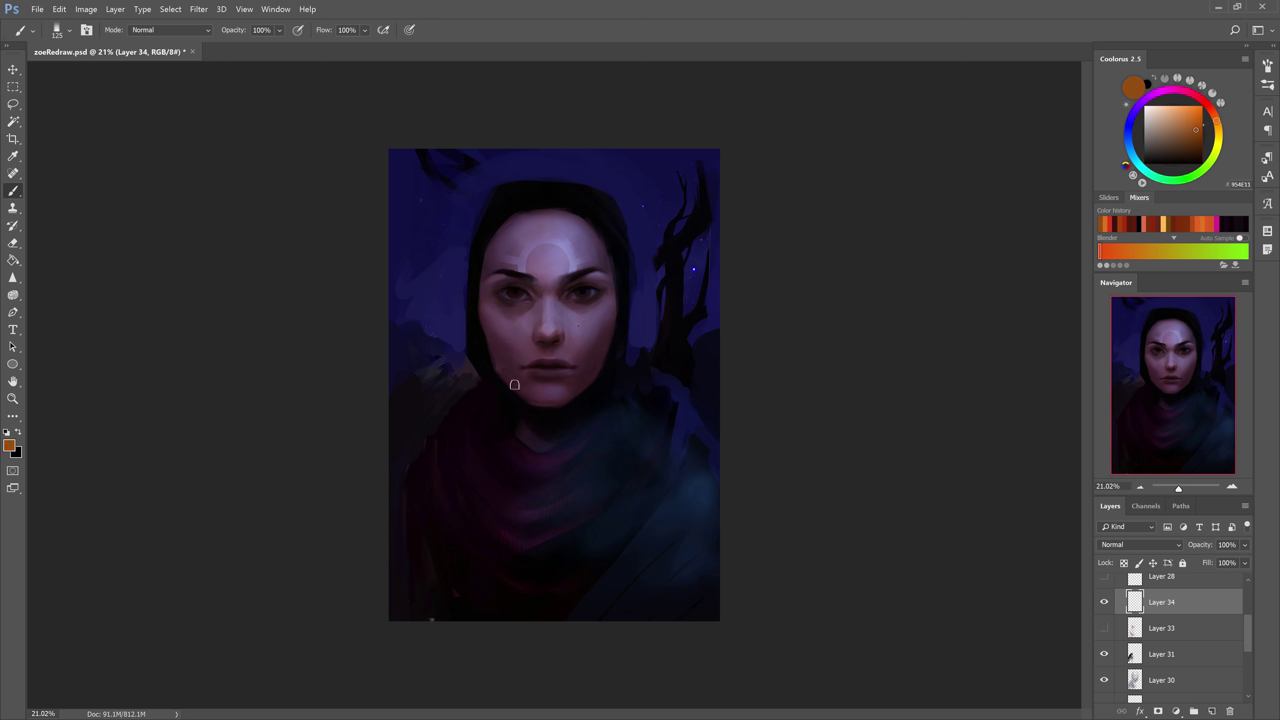
left_click_drag(517, 377, 515, 378)
key("bracketright")
key("bracketright")
key("bracketright")
mouse_move(492, 336)
left_mouse_down()
mouse_move(516, 380)
mouse_move(563, 399)
mouse_move(601, 340)
mouse_move(576, 413)
mouse_move(565, 402)
mouse_move(616, 364)
mouse_move(526, 391)
mouse_move(562, 338)
left_mouse_up()
key("bracketleft")
key("bracketleft")
key("bracketleft")
key("bracketleft")
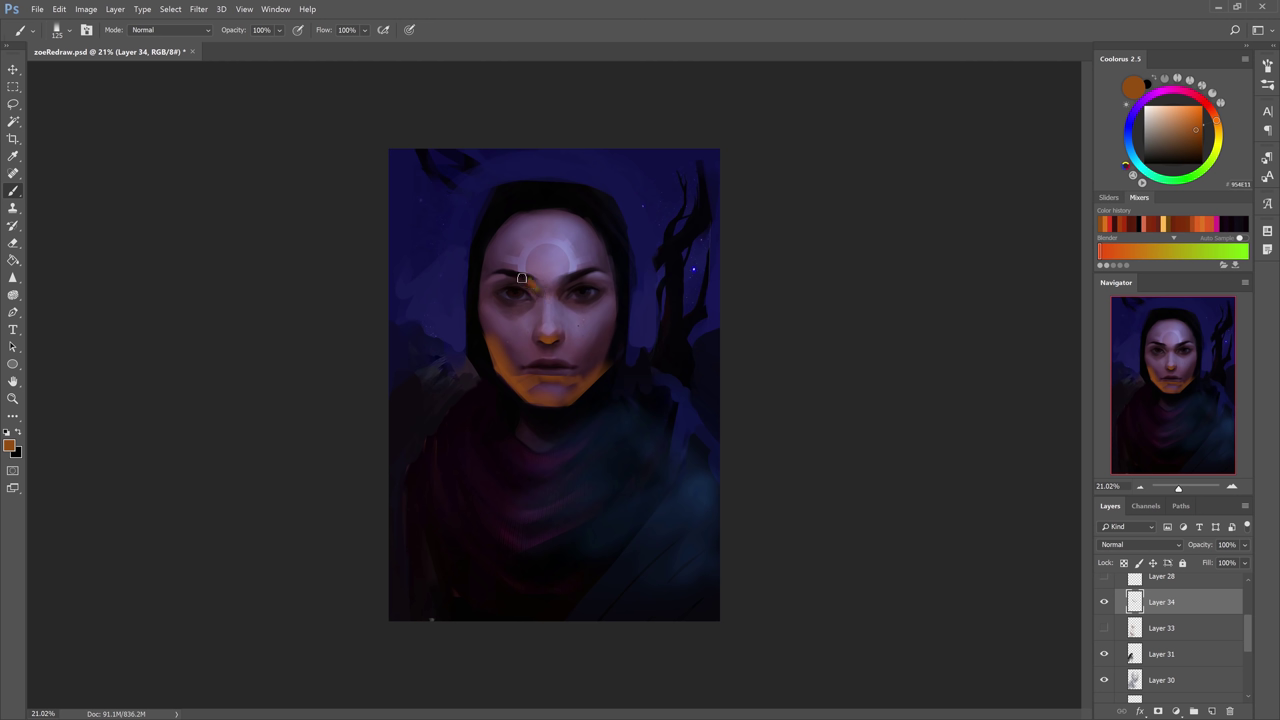
Add orange light around both eyes and across the lower cheeks on Layer 34, ending with a 175 px brush.
mouse_move(543, 291)
left_mouse_down()
mouse_move(524, 285)
mouse_move(556, 288)
mouse_move(505, 301)
left_mouse_up()
key("bracketleft")
key("bracketright")
key("bracketright")
left_click_drag(572, 342, 600, 368)
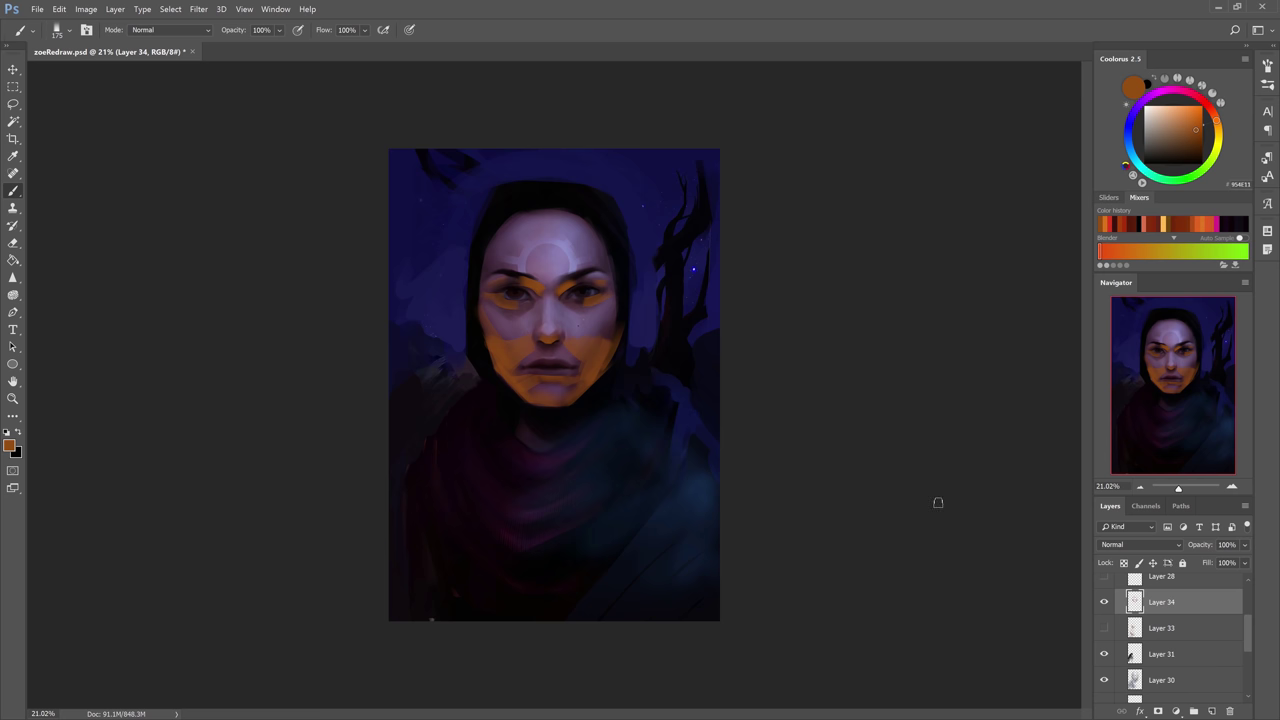
Switch to the Eraser and reduce its size to 100 px.
key("e")
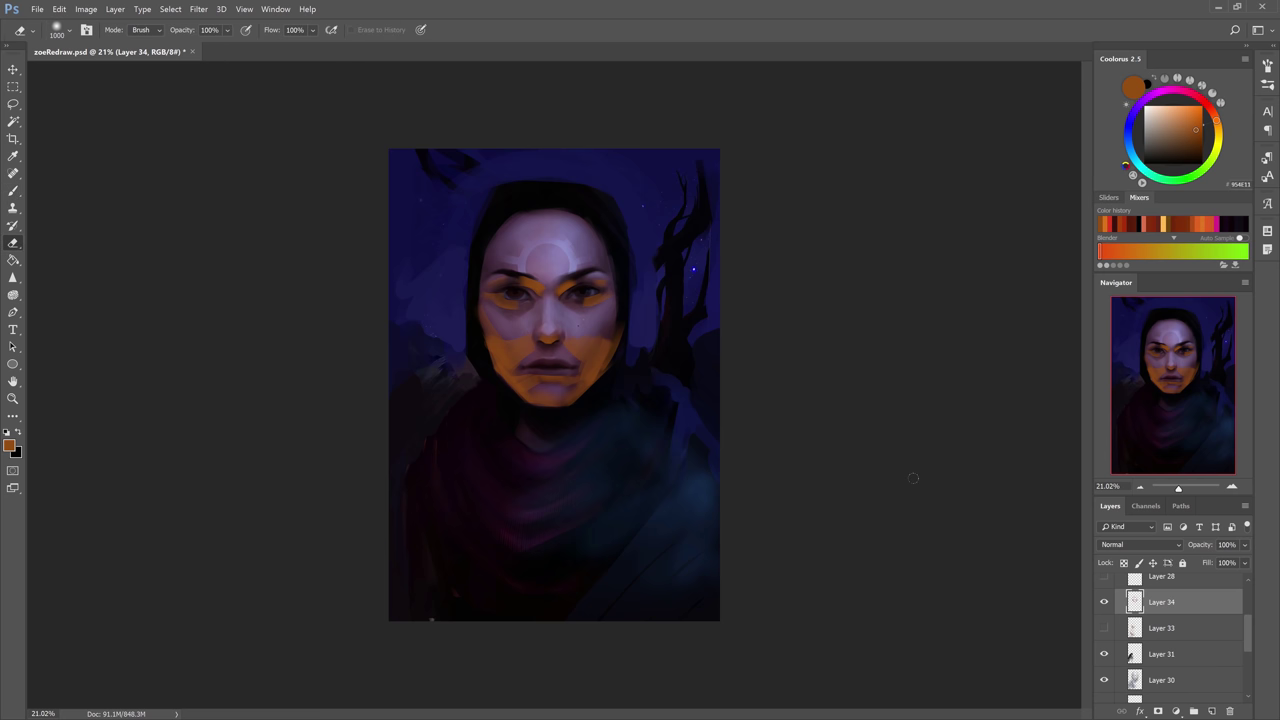
key("[")
key("[")
key("[")
key("[")
key("[")
key("[")
key("[")
key("[")
key("[")
key("[")
Compare the side lighting of Layer 33 with the underlighting of Layer 34 by showing one at a time.
left_click(1104, 602)
left_click(1104, 627)
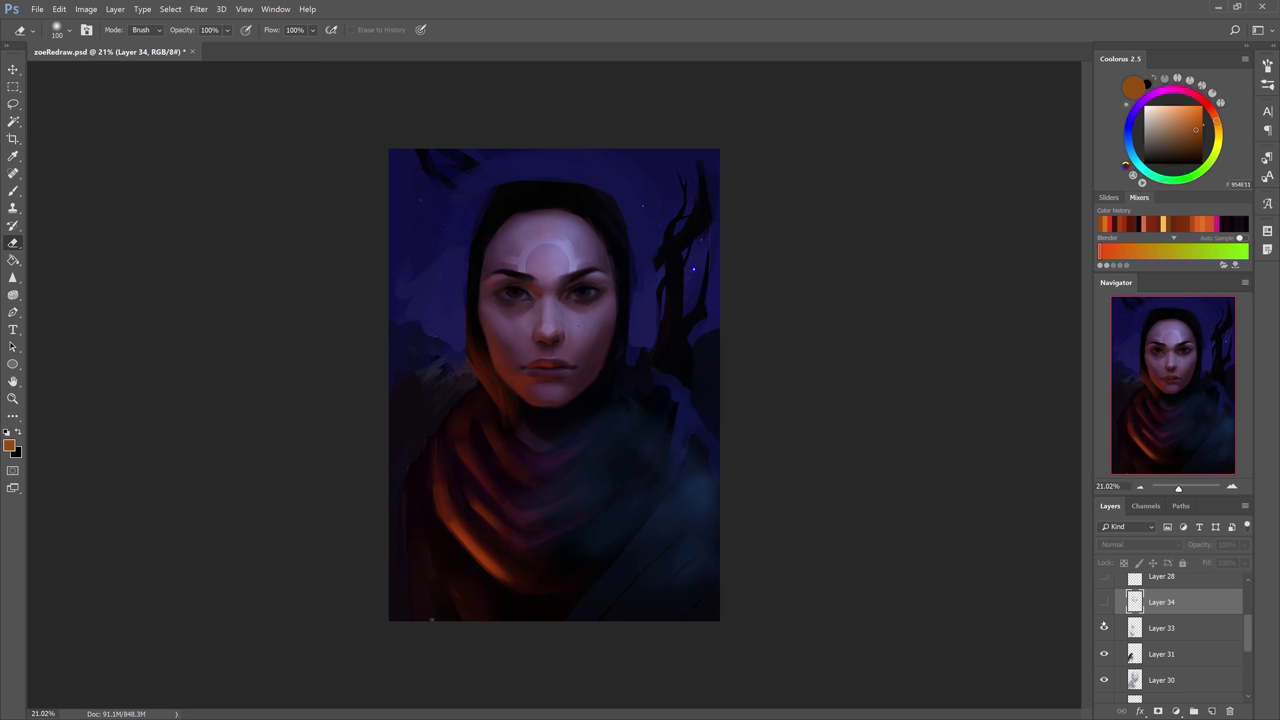
left_click(1104, 627)
left_click(1104, 602)
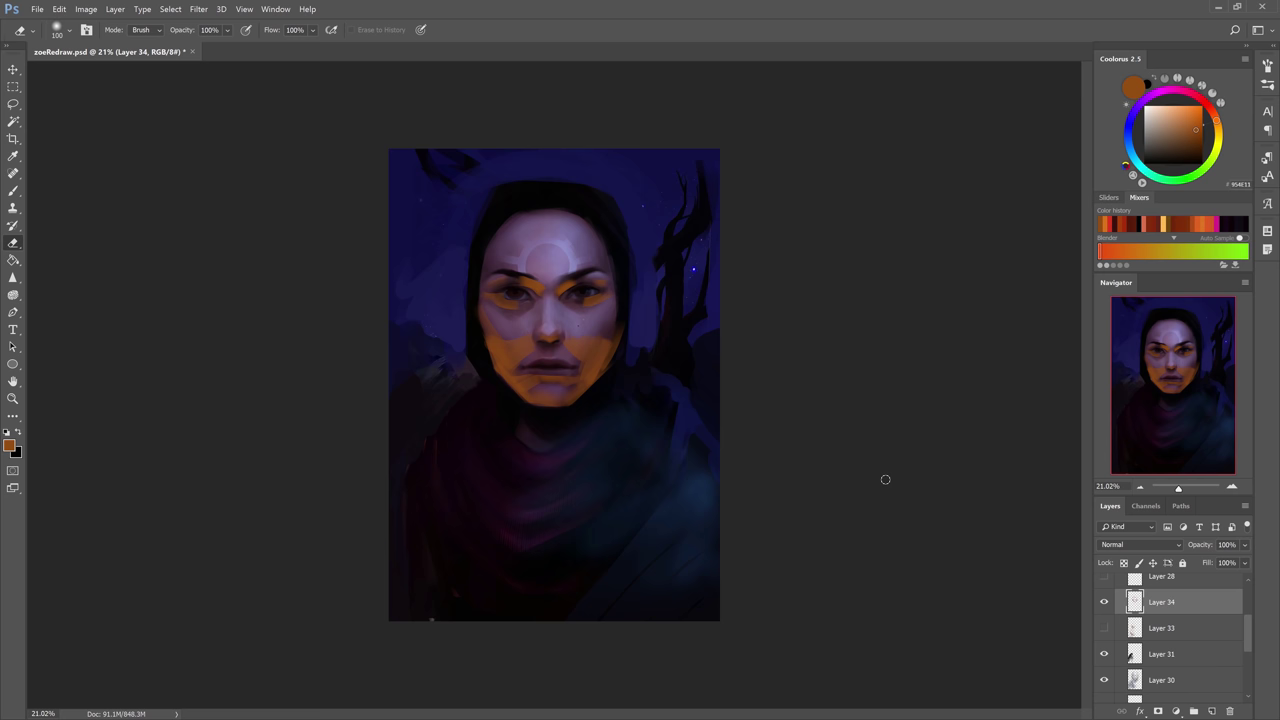
Check the underlit face at a small size and hide Layer 34.
key("z")
left_click_drag(883, 471, 829, 463)
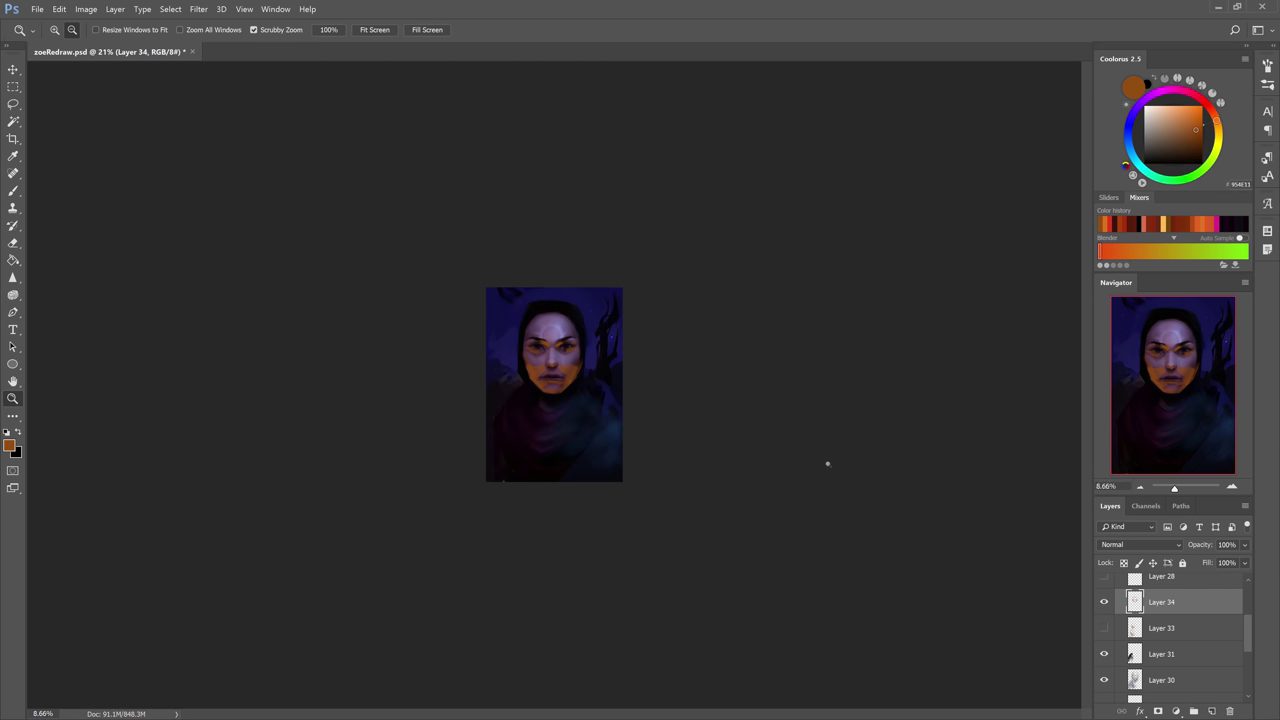
left_click(1104, 605)
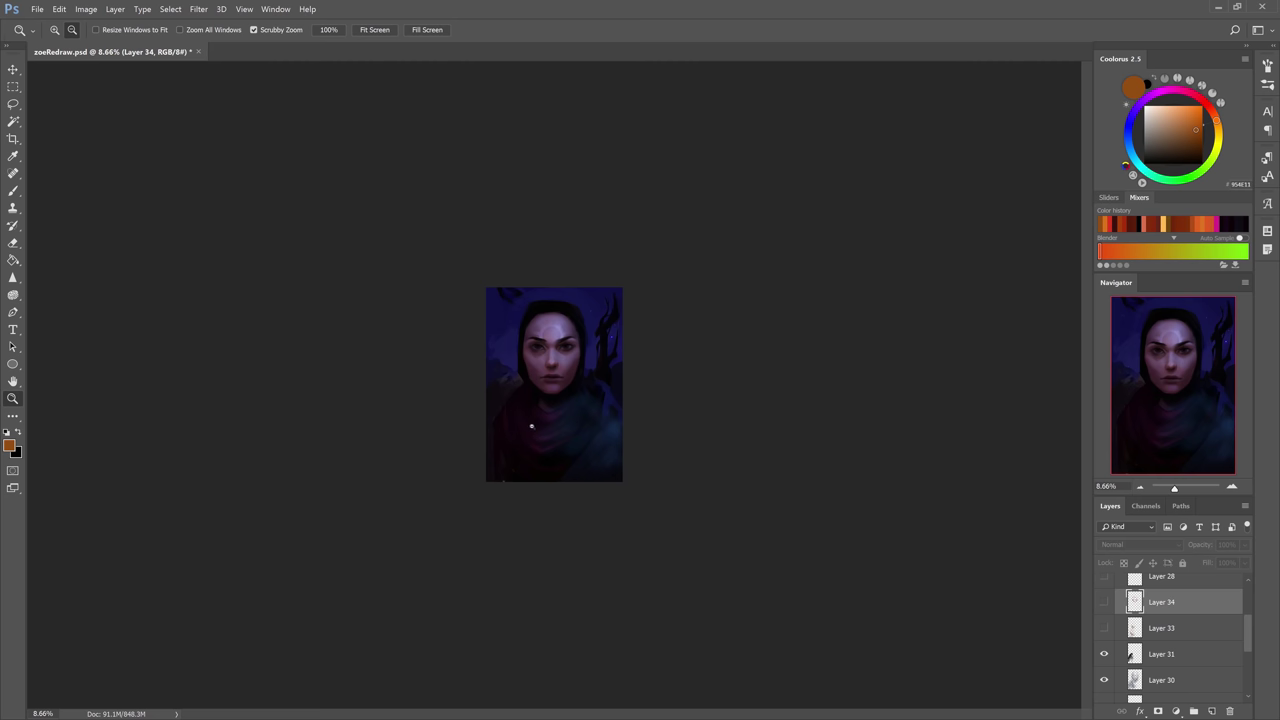
left_click_drag(523, 400, 560, 409)
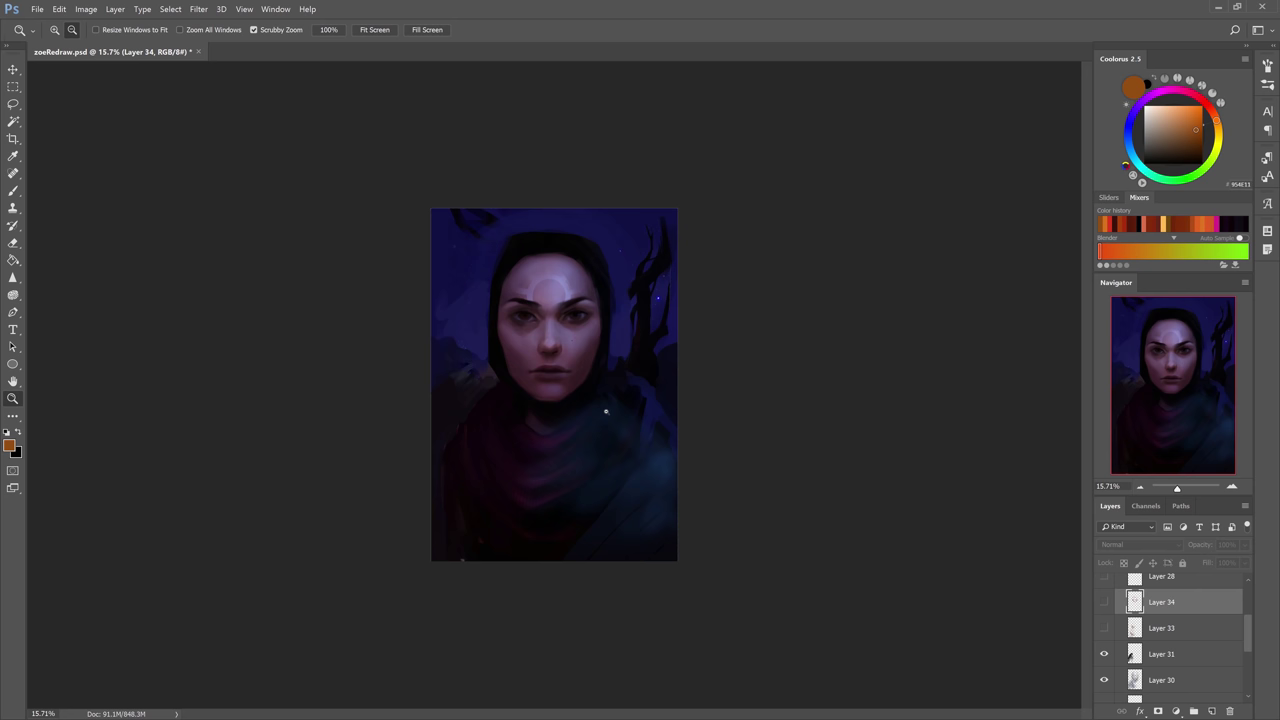
Show and select Layer 33, sample an orange, and dab light near the eye on the warm side with a 40 px Brush.
left_click_drag(584, 383, 746, 540)
key("alt+space")
left_click_drag(887, 116, 950, 116)
left_click(509, 263, "alt")
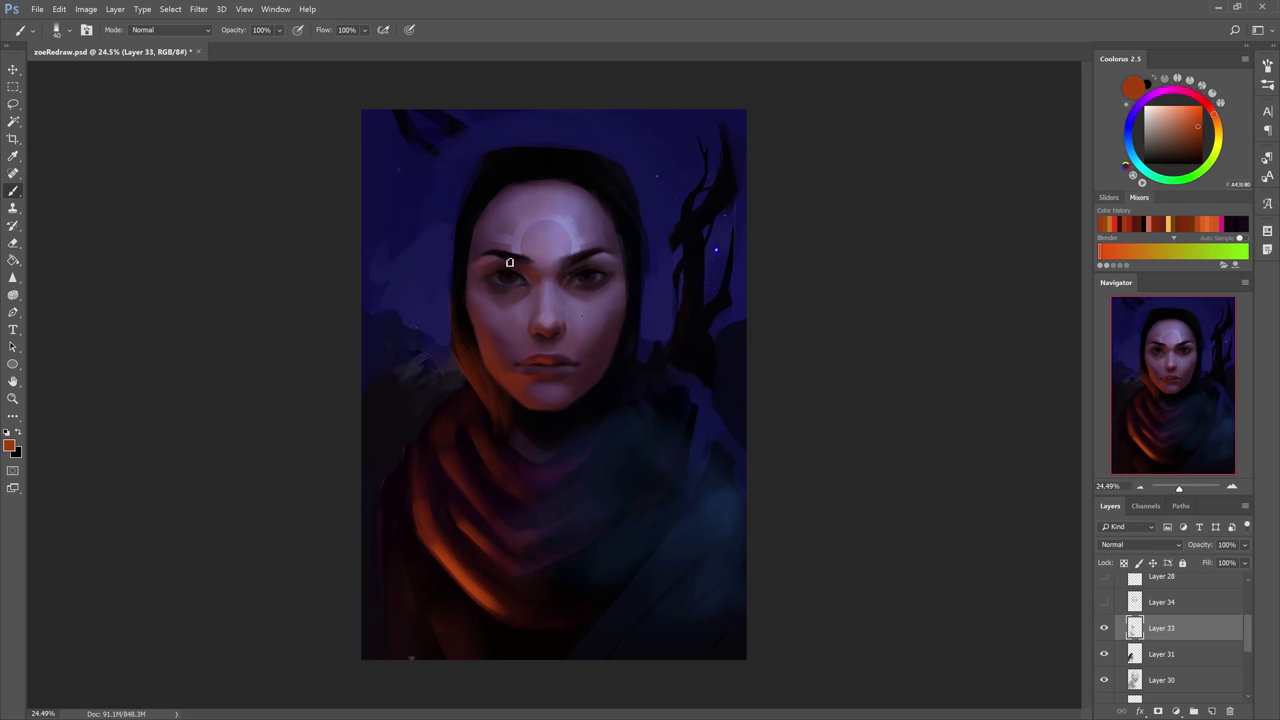
left_click(503, 285)
key(".")
Group the layers from Layer 33 down to Layer 27.
key("z")
scroll(757, 437, "down", 2)
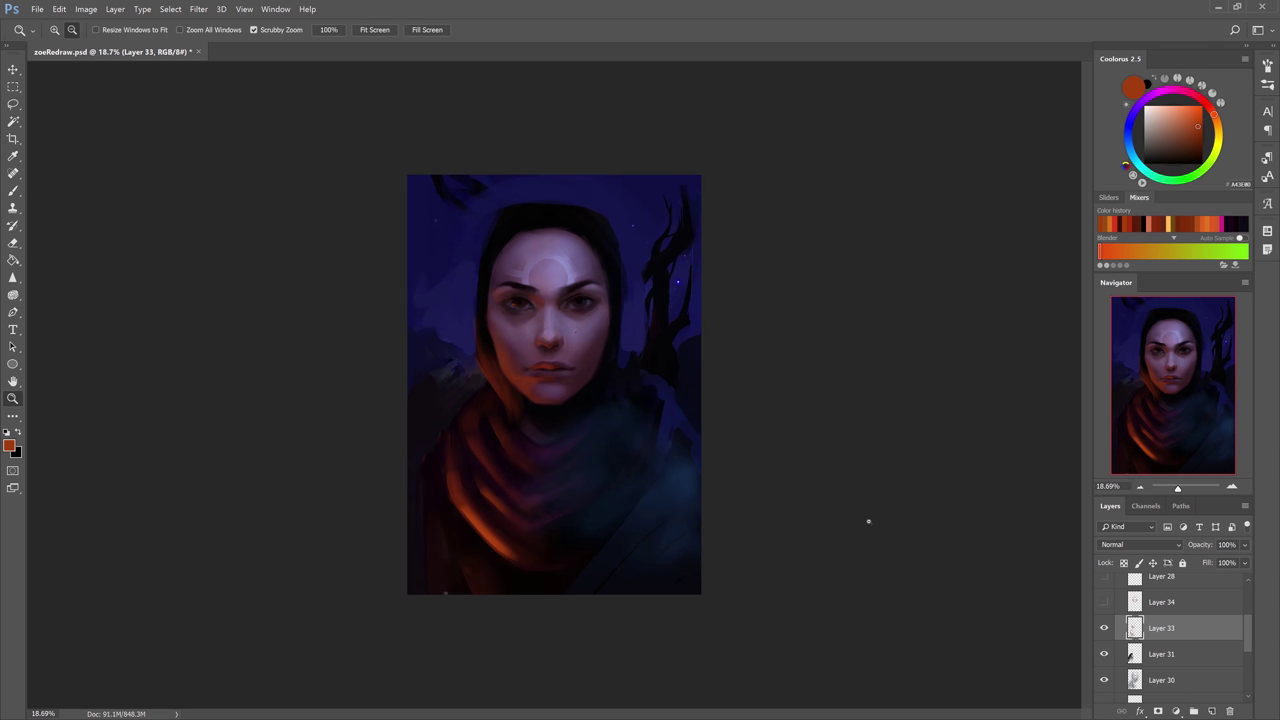
scroll(1172, 670, "down", 3)
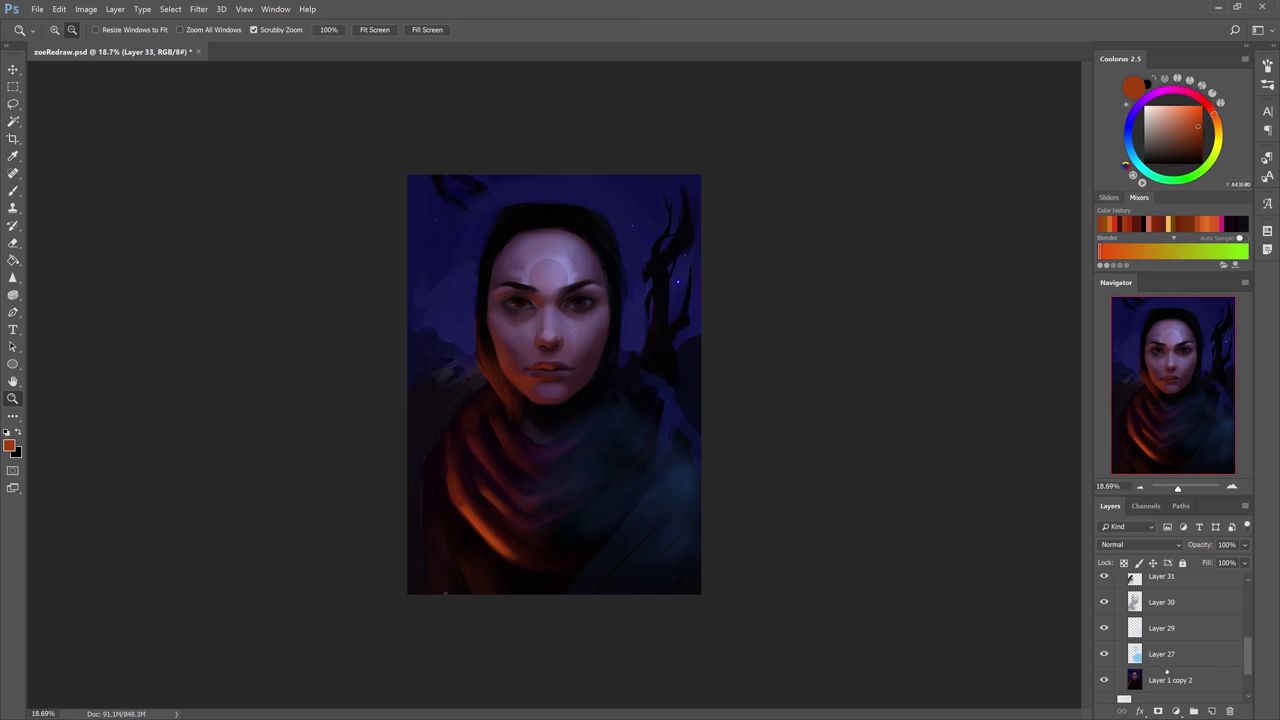
left_click(1167, 672, "shift")
scroll(1165, 650, "up", 1)
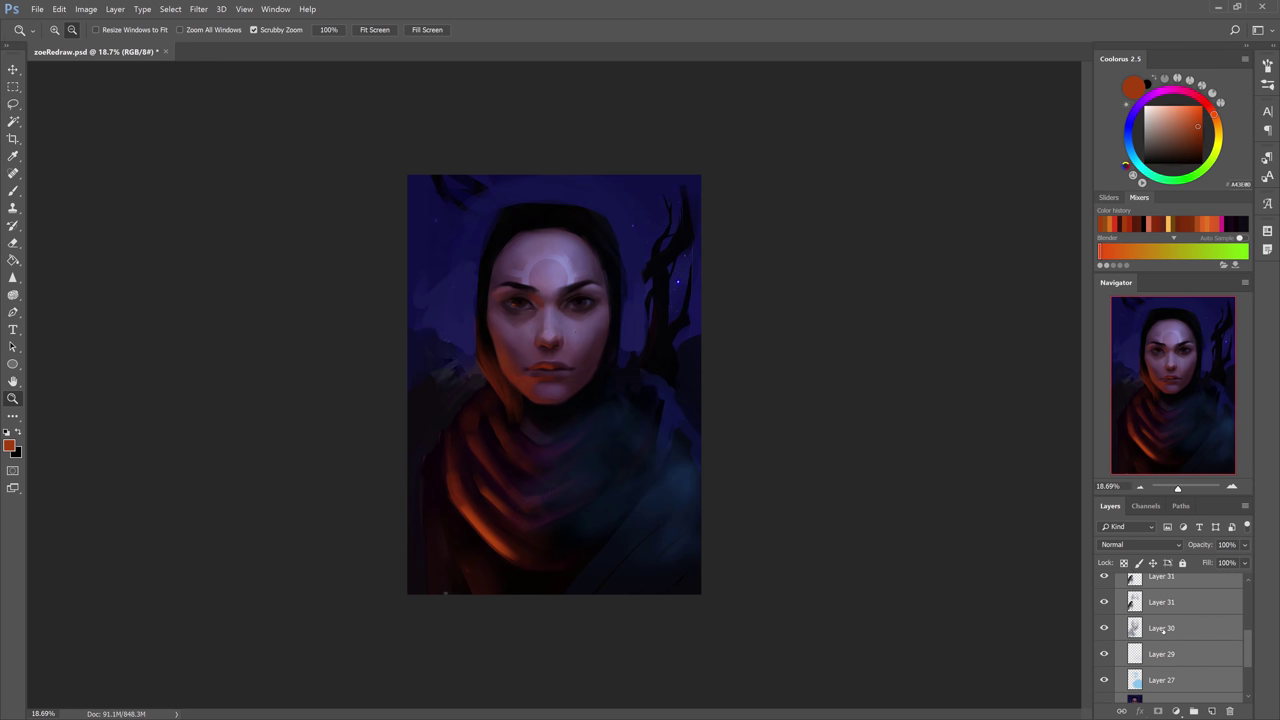
left_click(1162, 680)
scroll(1165, 668, "up", 3)
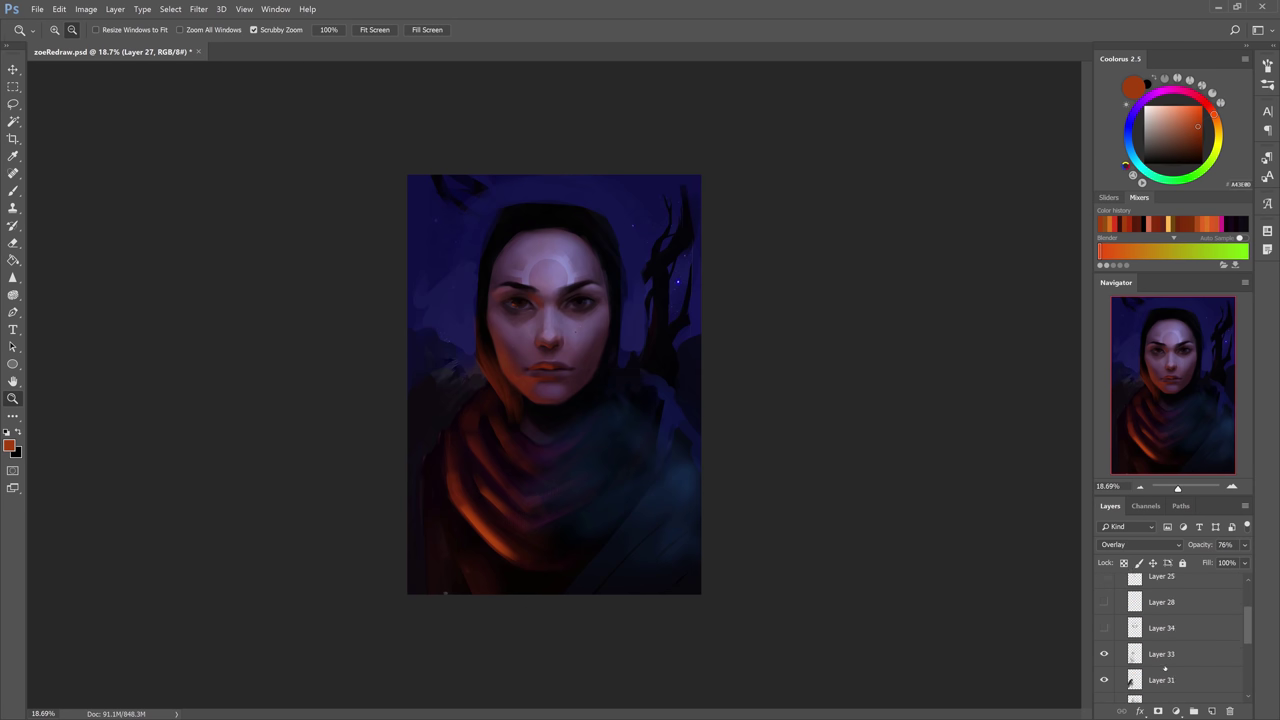
left_click(1162, 655, "shift")
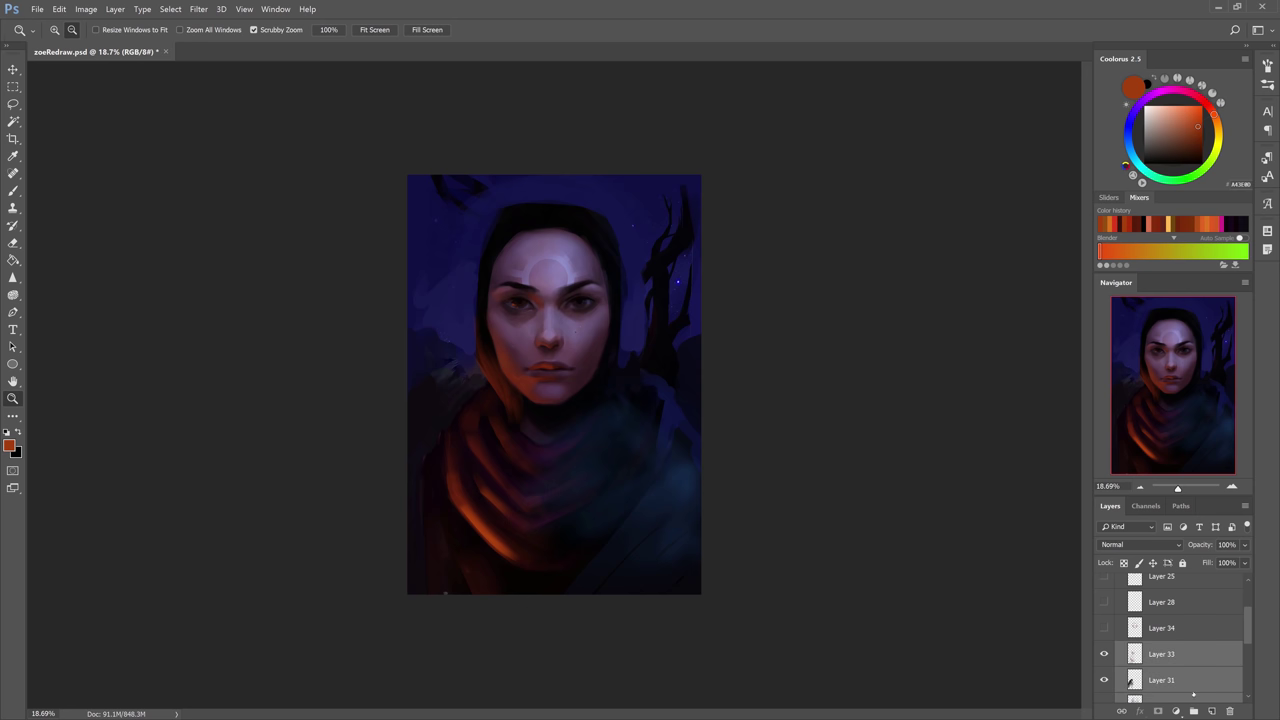
left_click(1193, 711)
Toggle Group 3 repeatedly to compare the original lighting with the repainted version, leaving the group shown.
left_click(1104, 649)
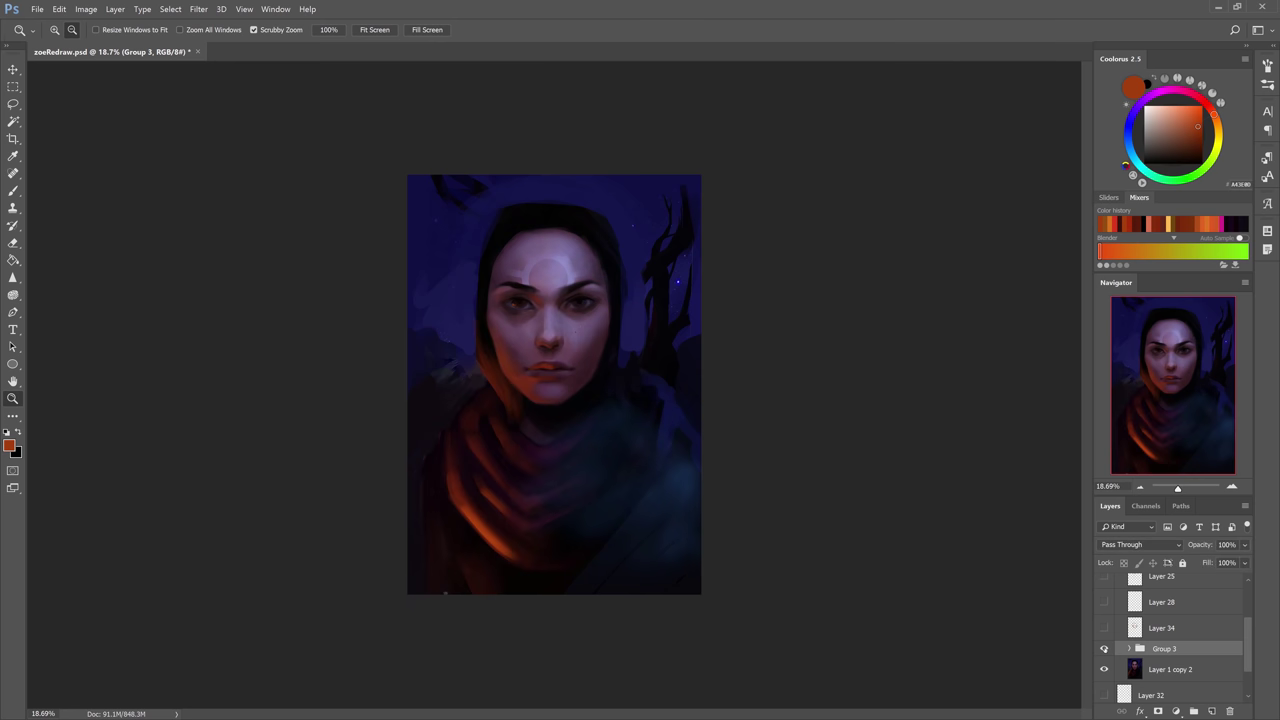
left_click(1104, 649)
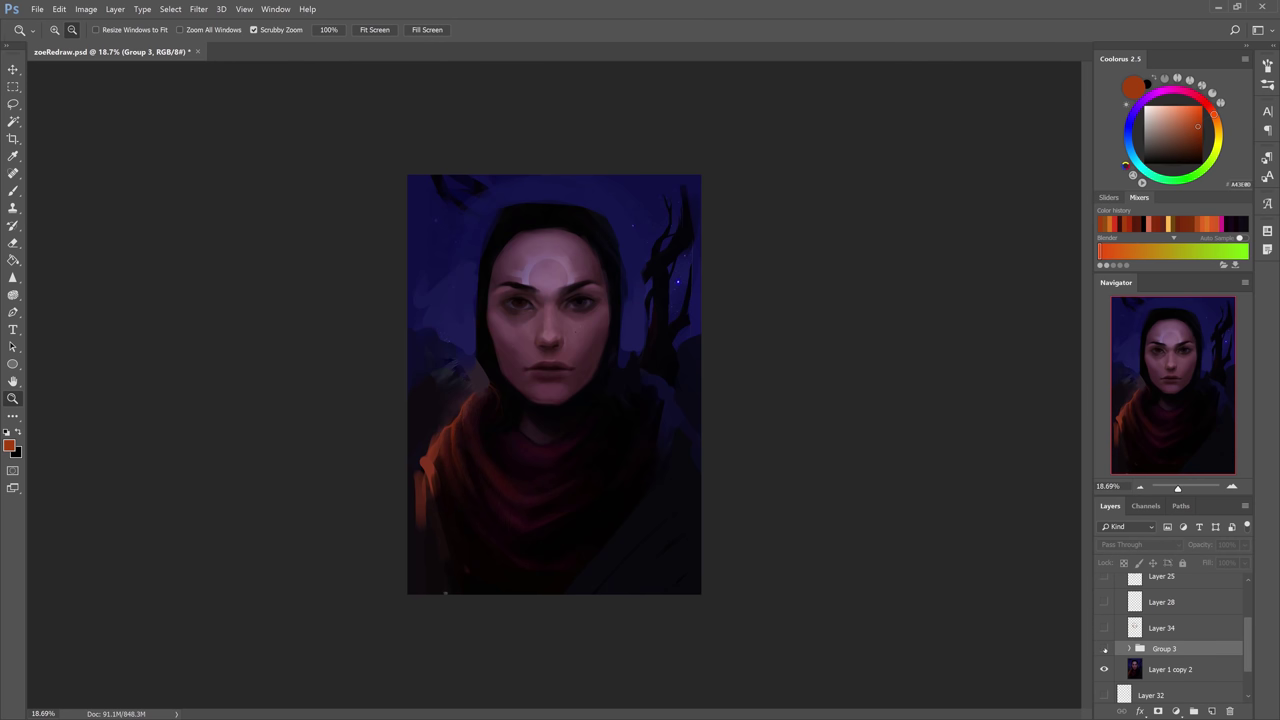
left_click(1104, 649)
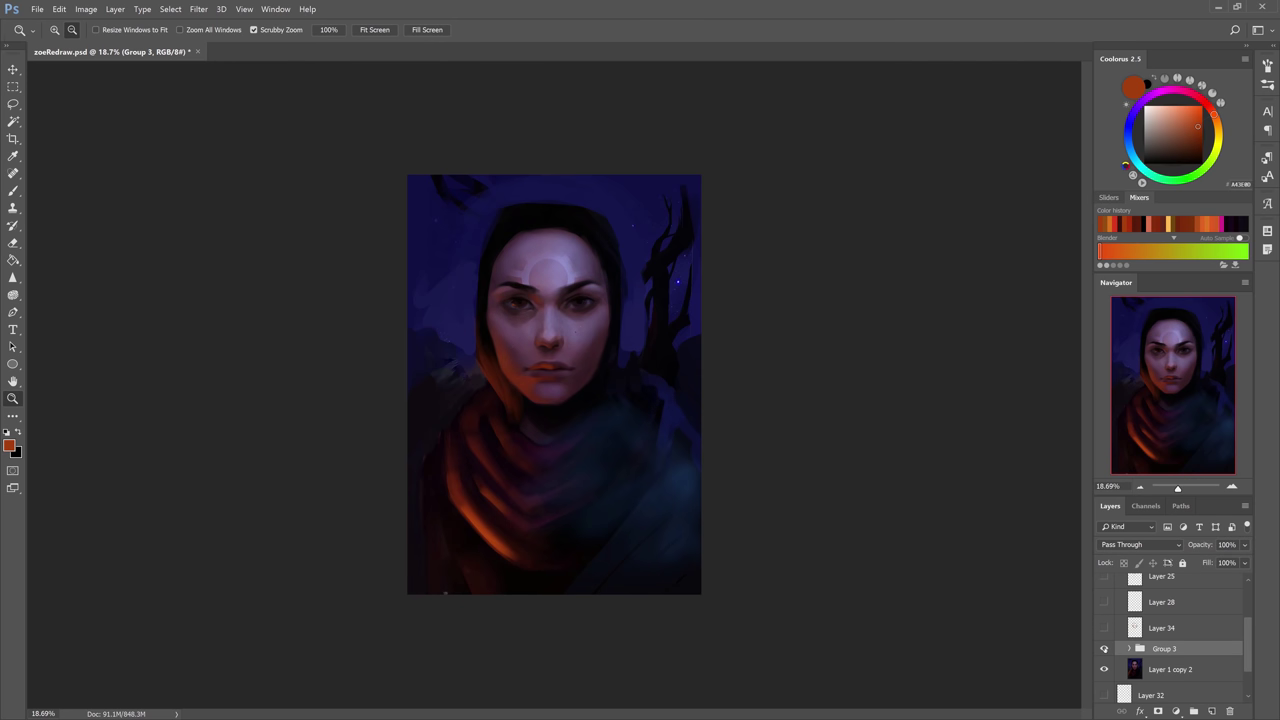
left_click(1104, 649)
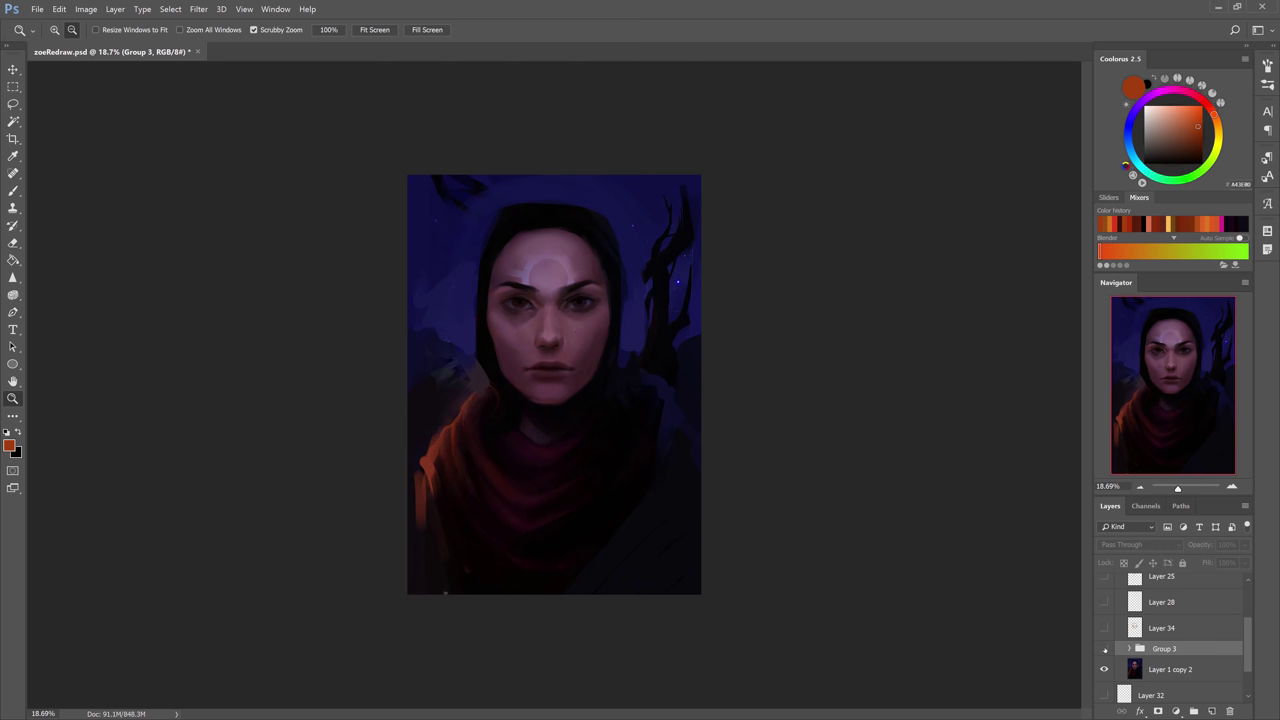
left_click(1104, 649)
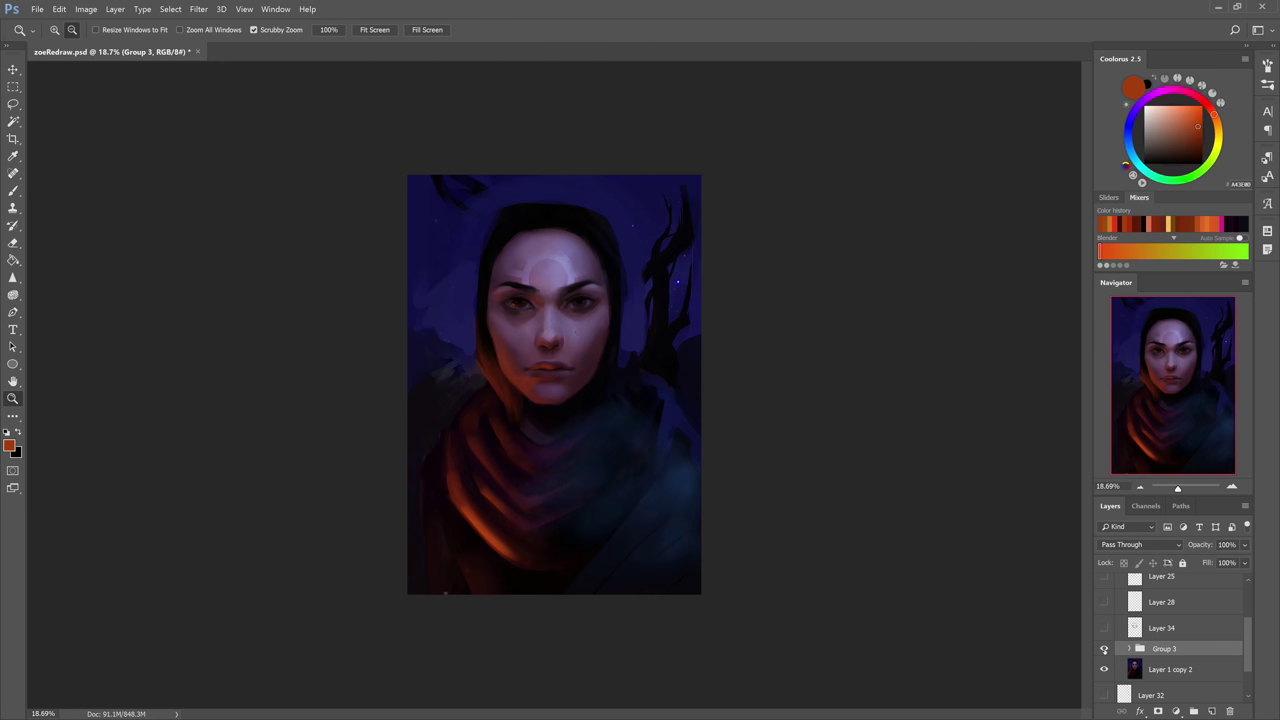
left_click(1104, 649)
left_click(1104, 649)
left_click(1104, 649)
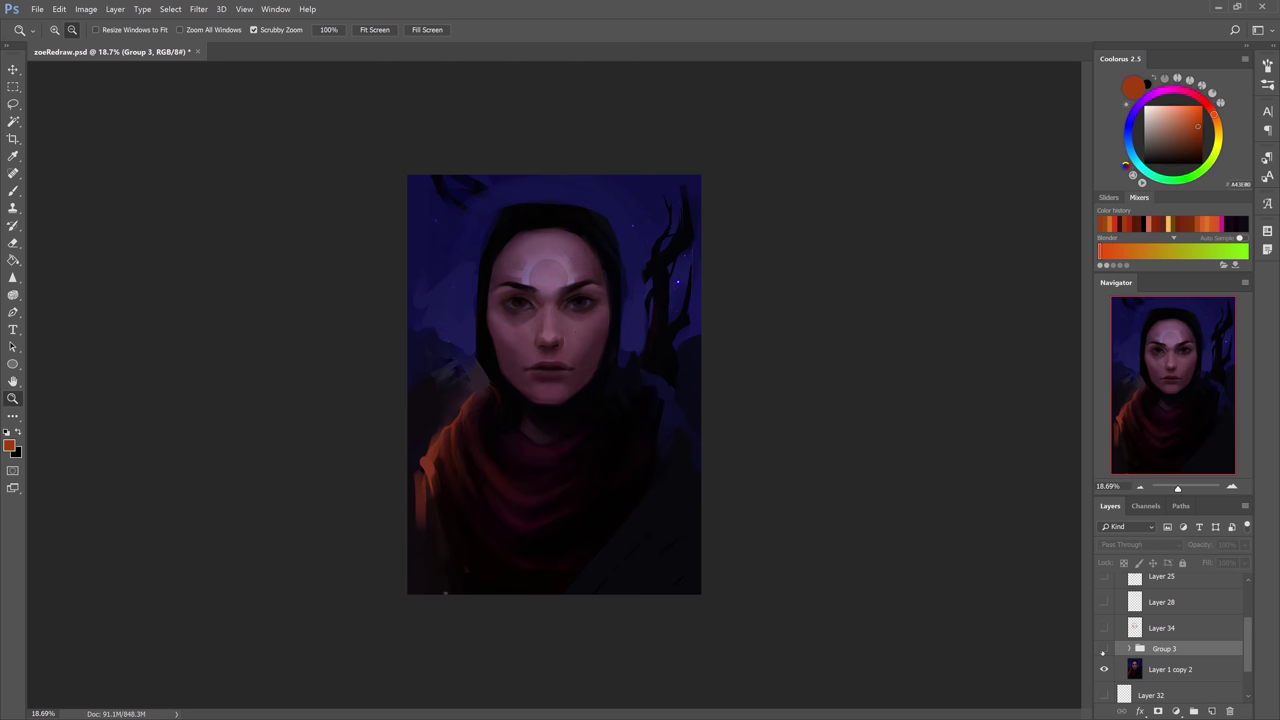
left_click(1104, 649)
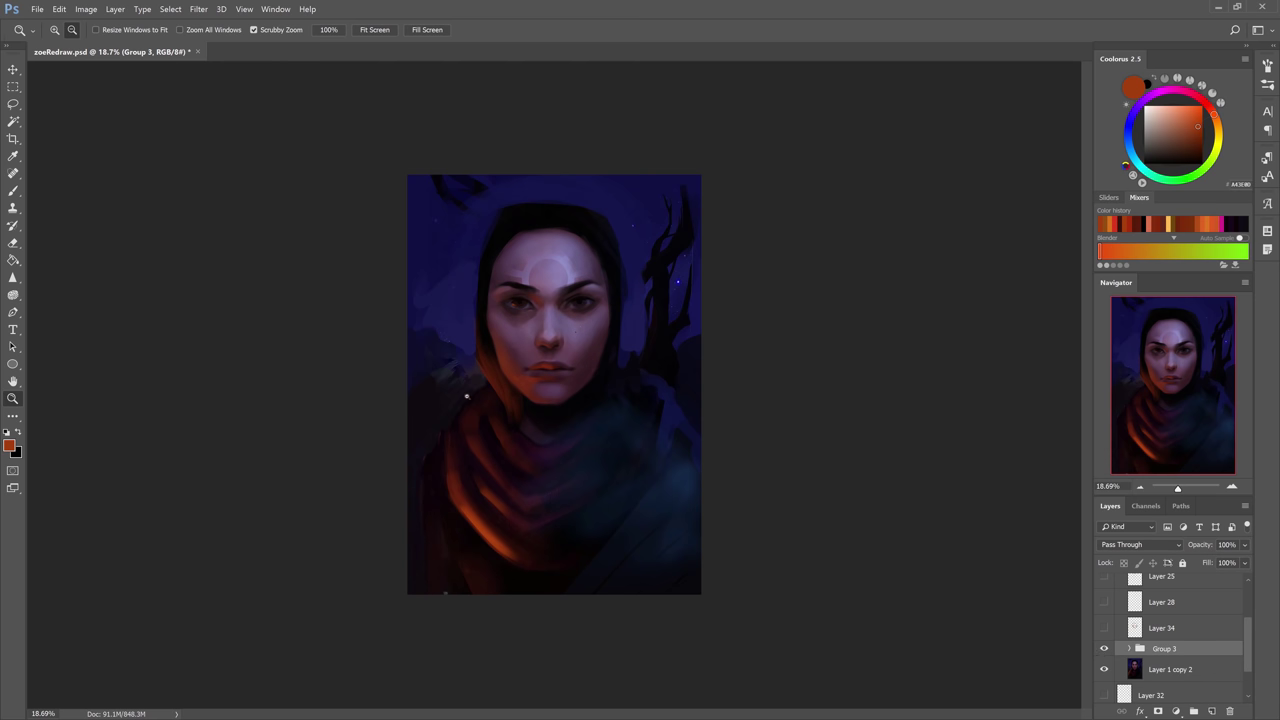
left_click(1104, 649)
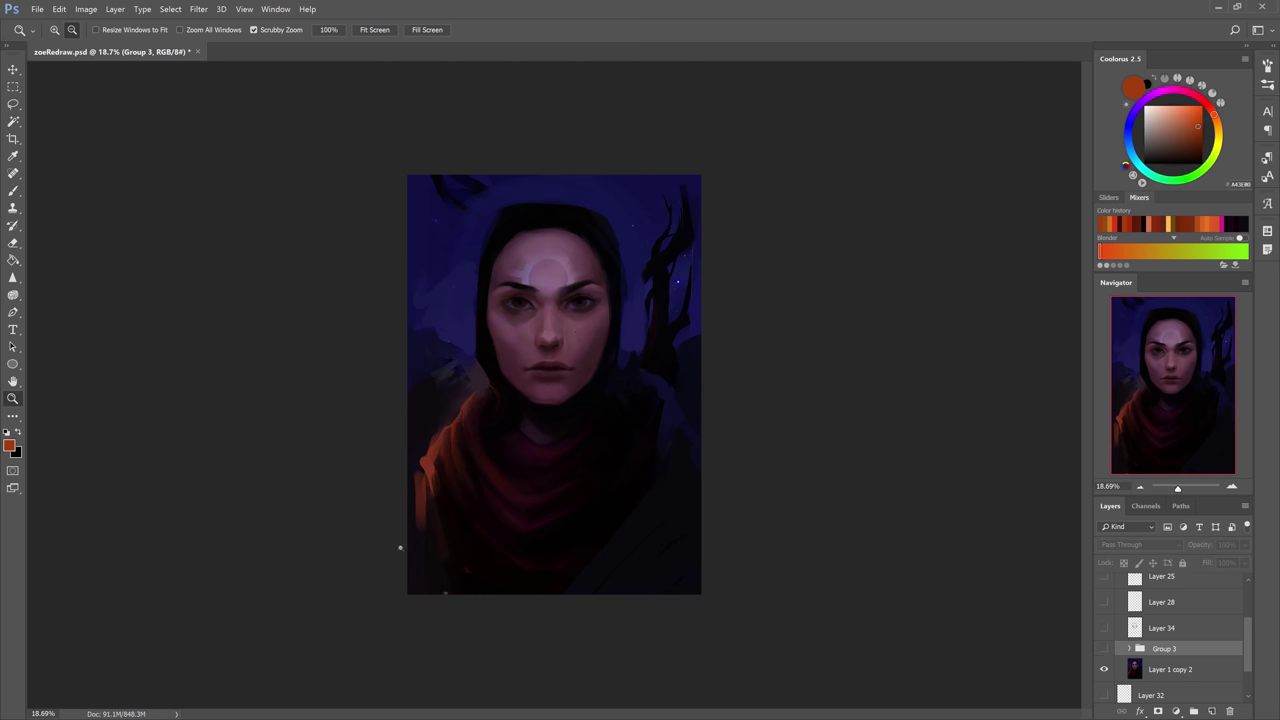
left_click(1104, 649)
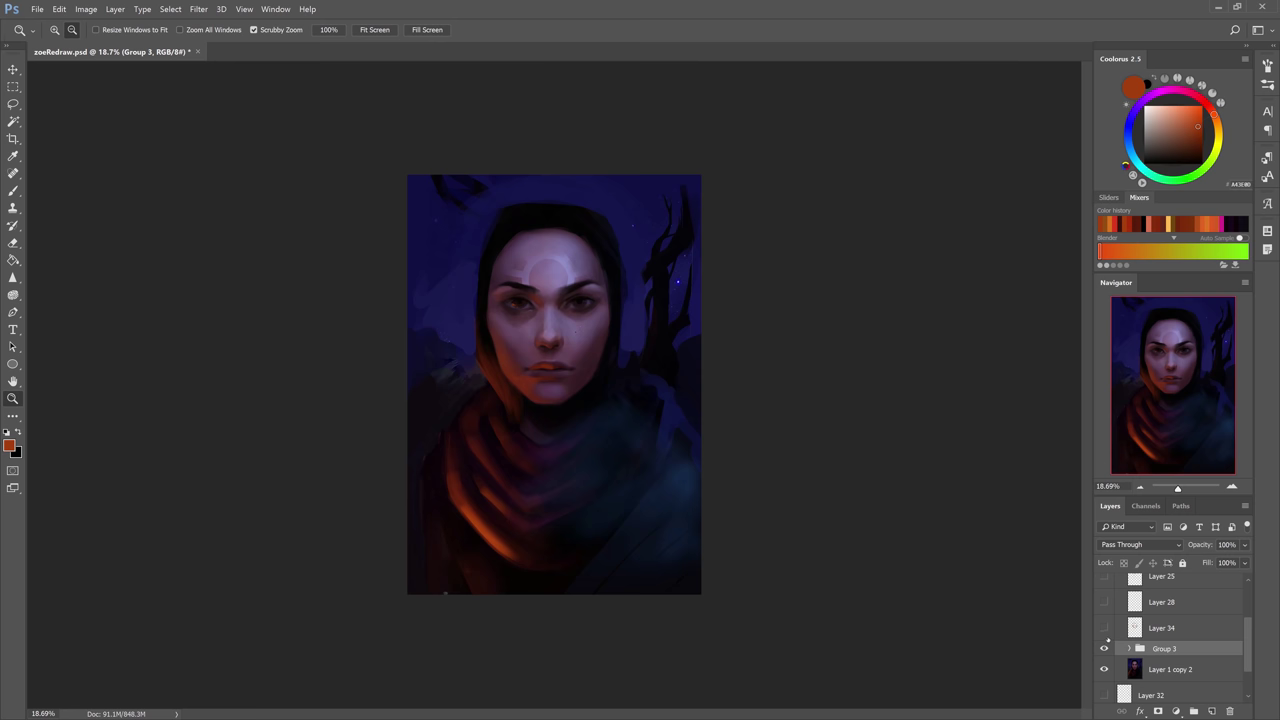
Ungroup the layers in Group 3 and select Layer 32 beneath Layer 1 copy 2.
left_click(1128, 649)
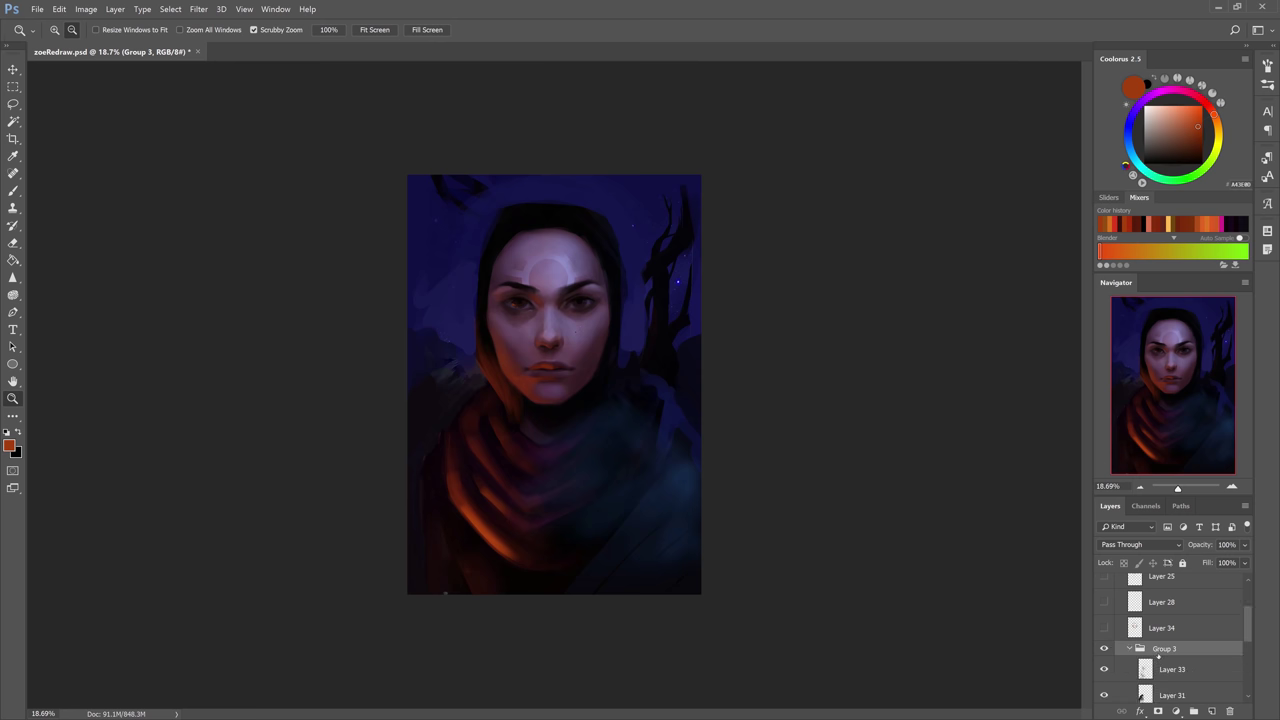
left_click(1163, 662)
scroll(1163, 655, "down", 5)
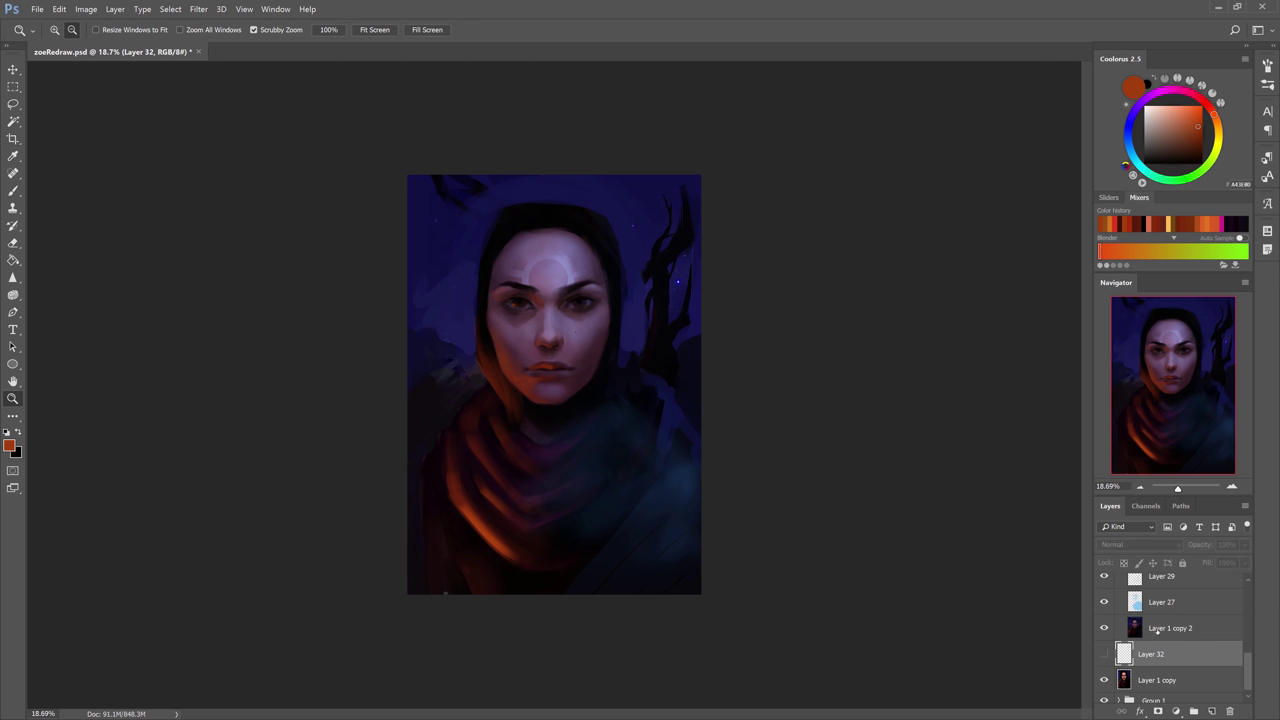
Duplicate Layer 1 copy 2, merge the duplicate with the layers up to Layer 33, and add an empty layer above.
left_click(1160, 636)
key("ctrl+j")
scroll(1160, 645, "up", 3)
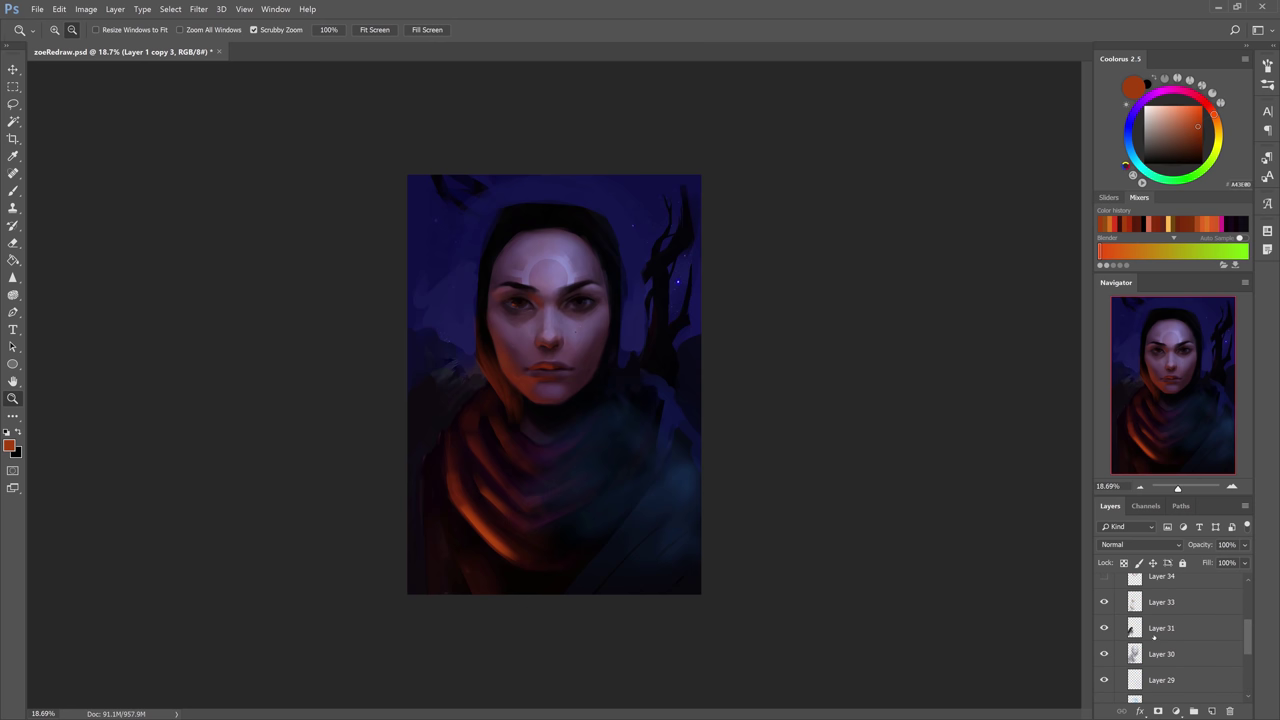
left_click(1158, 608, "shift")
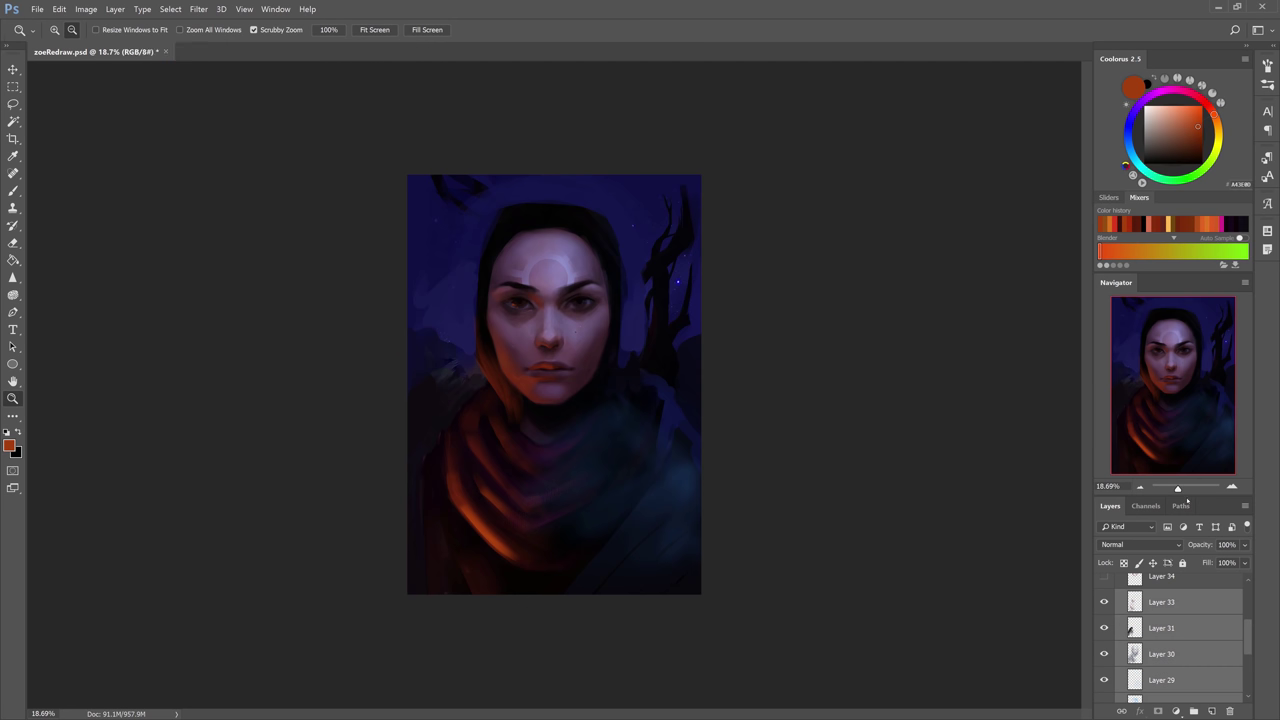
key("ctrl+e")
left_click(1211, 711)
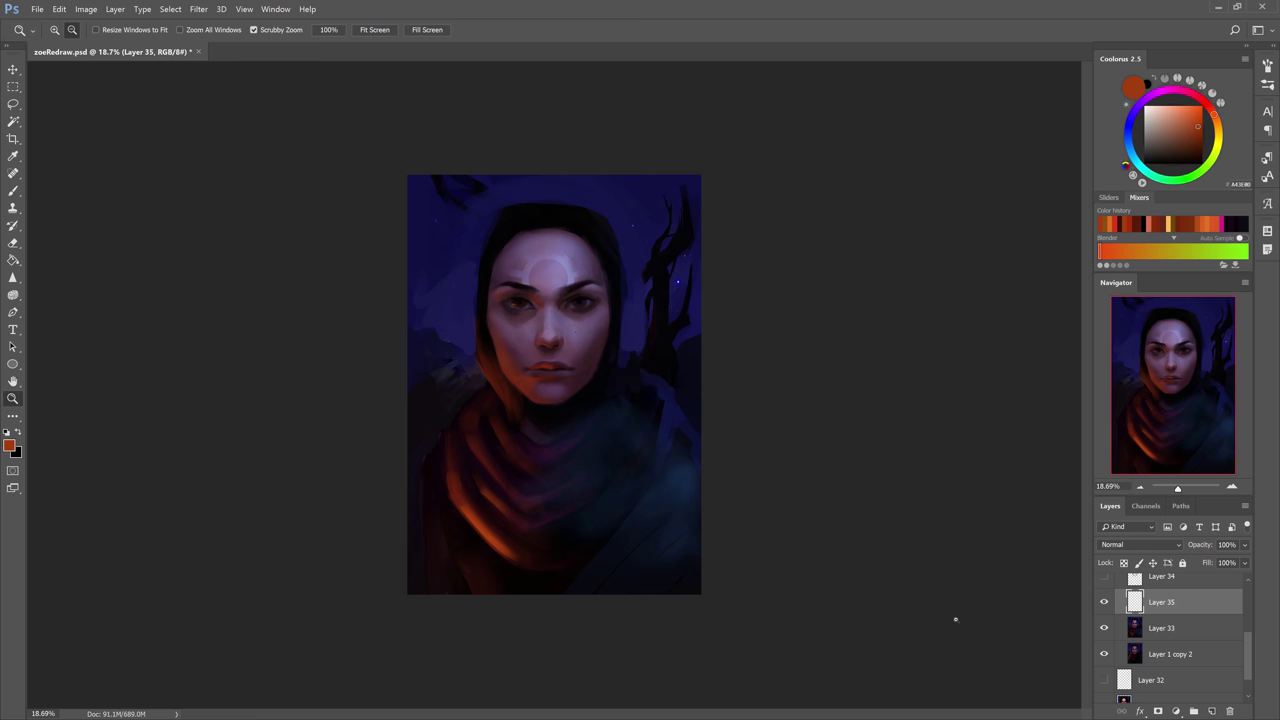
On Layer 33, sample a muted purple skin tone and start an ear on the face's warm side with a 70 px Brush.
left_click_drag(617, 281, 643, 277)
key("b")
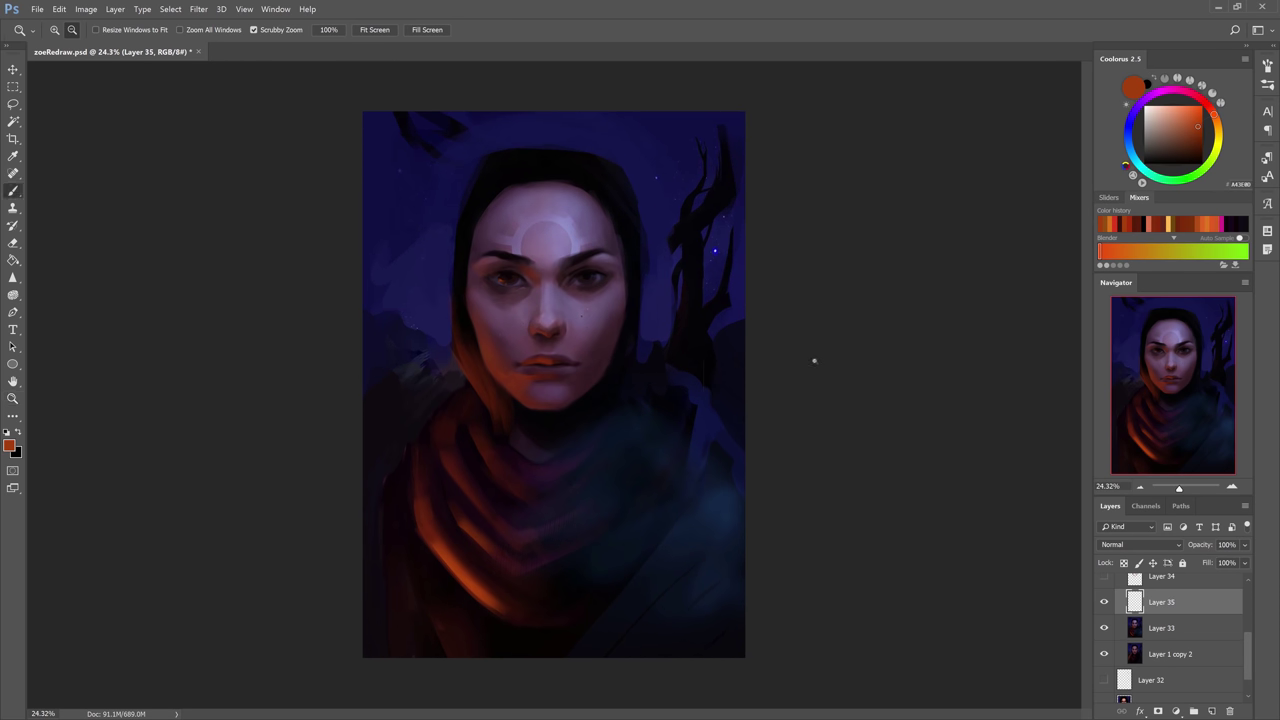
key("alt+bracketleft")
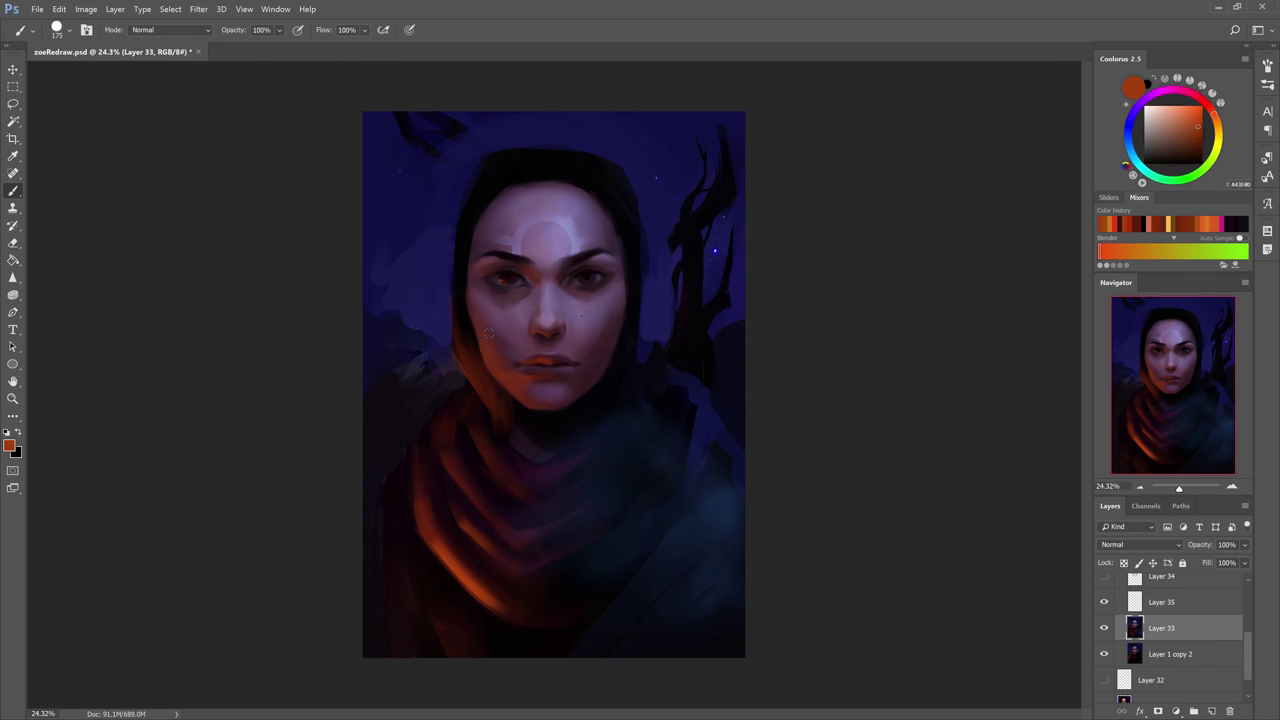
left_click(477, 302, "alt")
key("bracketleft")
key("bracketleft")
key("bracketleft")
key("bracketleft")
key("bracketleft")
key("bracketleft")
left_click_drag(460, 304, 460, 286)
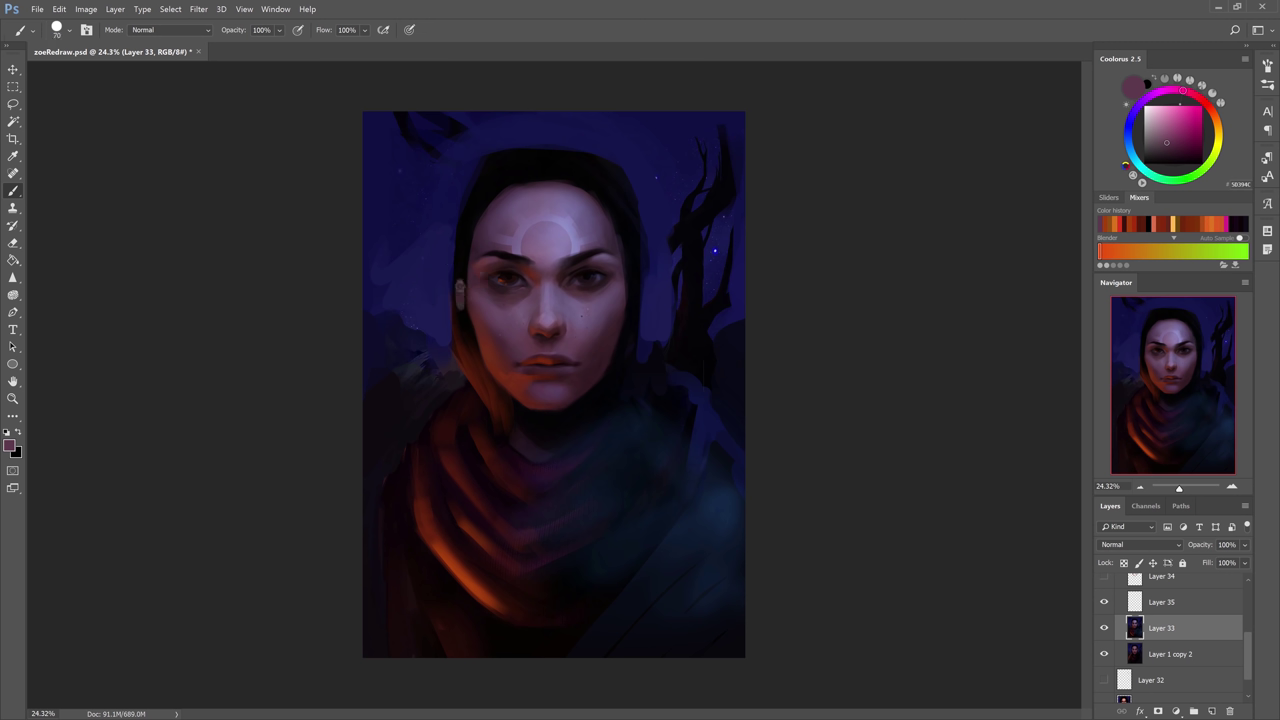
Extend and shade the warm-side ear with reddish and dark purple tones sampled from the adjacent skin.
left_click(469, 327, "alt")
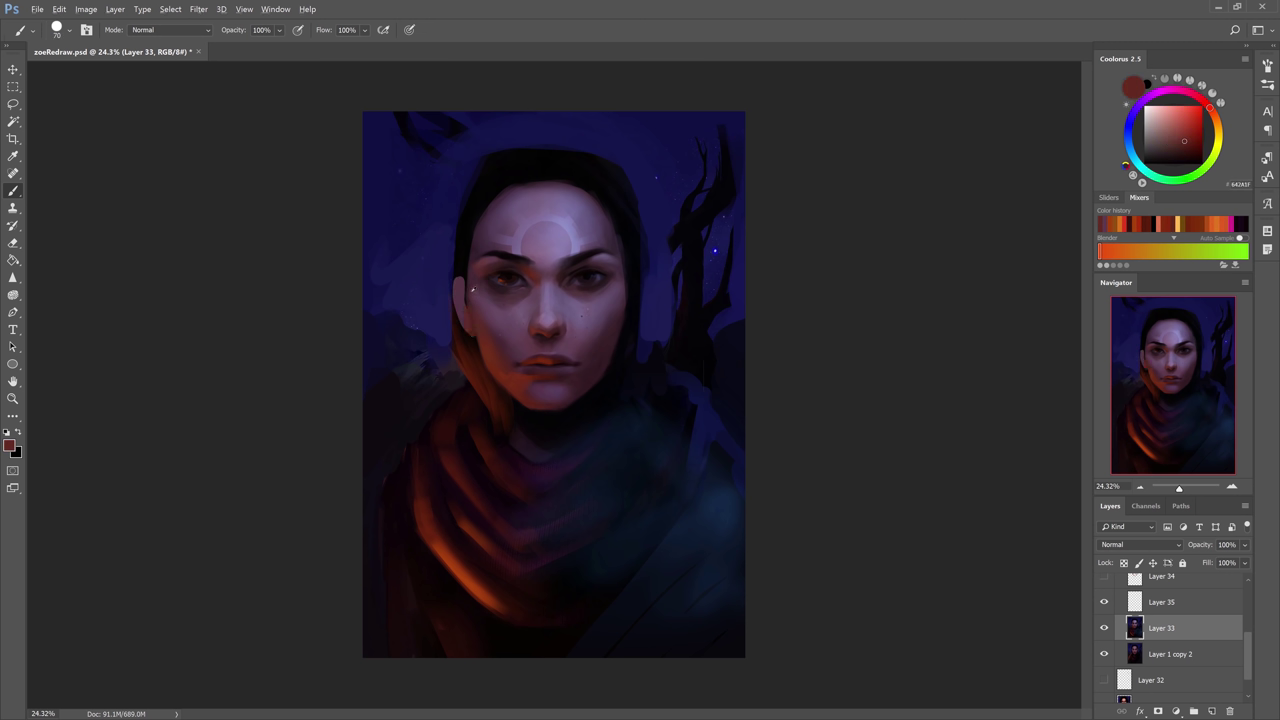
left_click(472, 289, "alt")
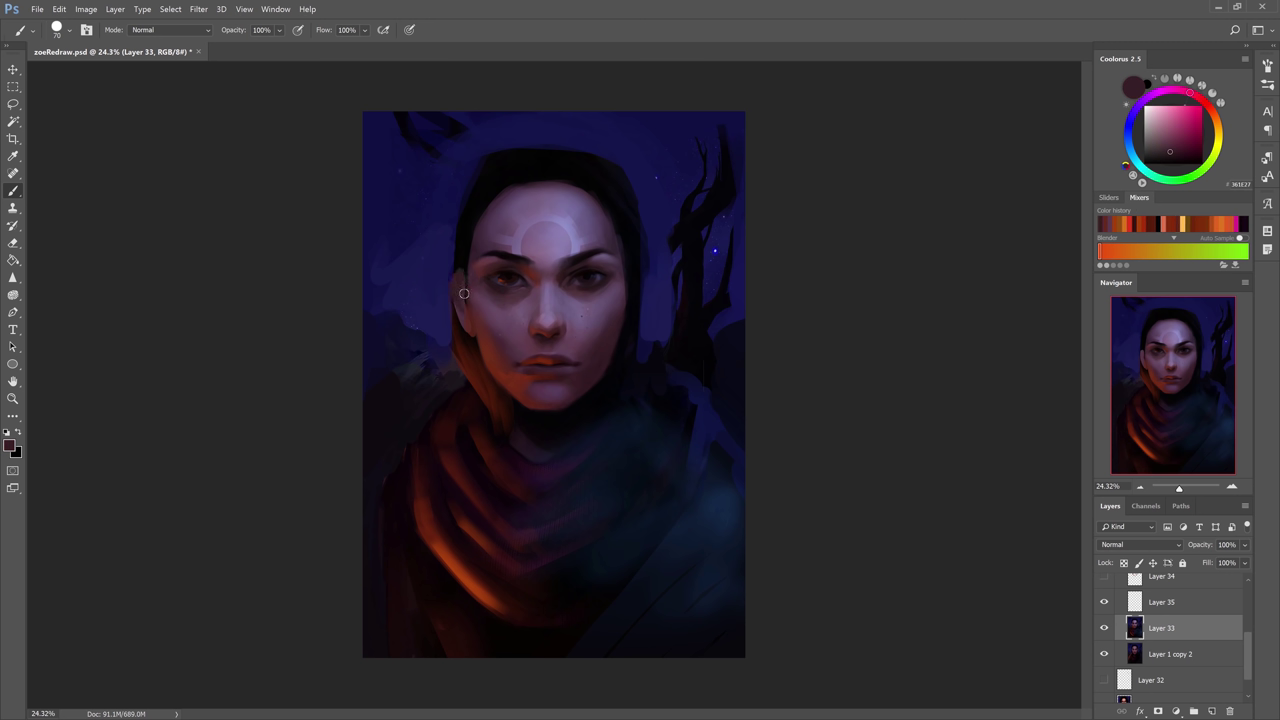
left_click(465, 279, "alt")
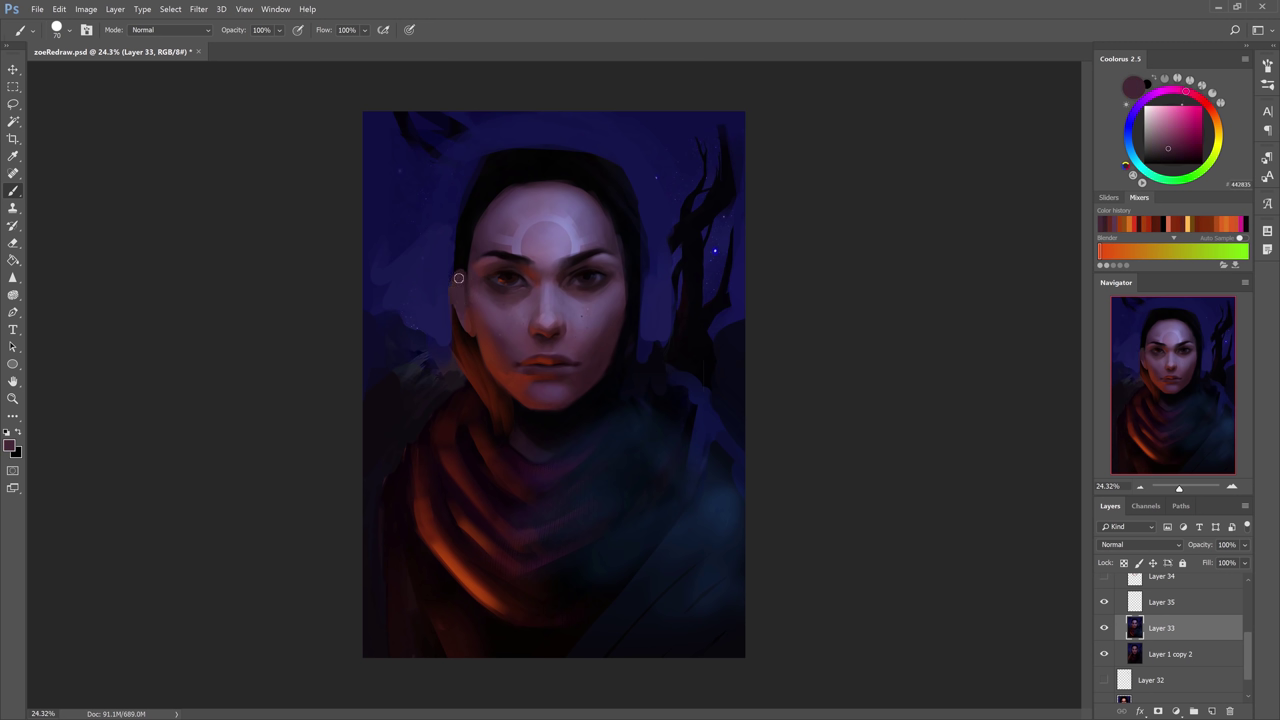
Paint the cool-side ear with sampled purple skin tones and an 80 px Brush, trimming its outer edge with the hood's near-black.
left_click(627, 327, "alt")
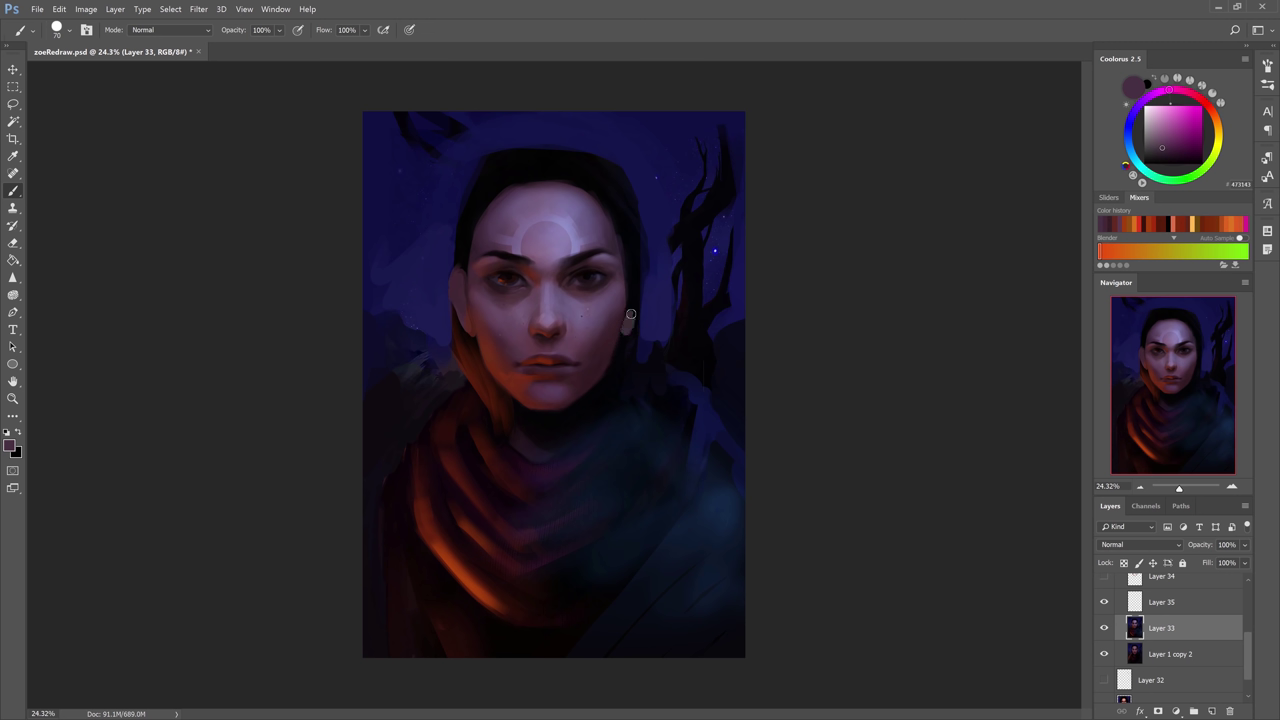
left_click(621, 294, "alt")
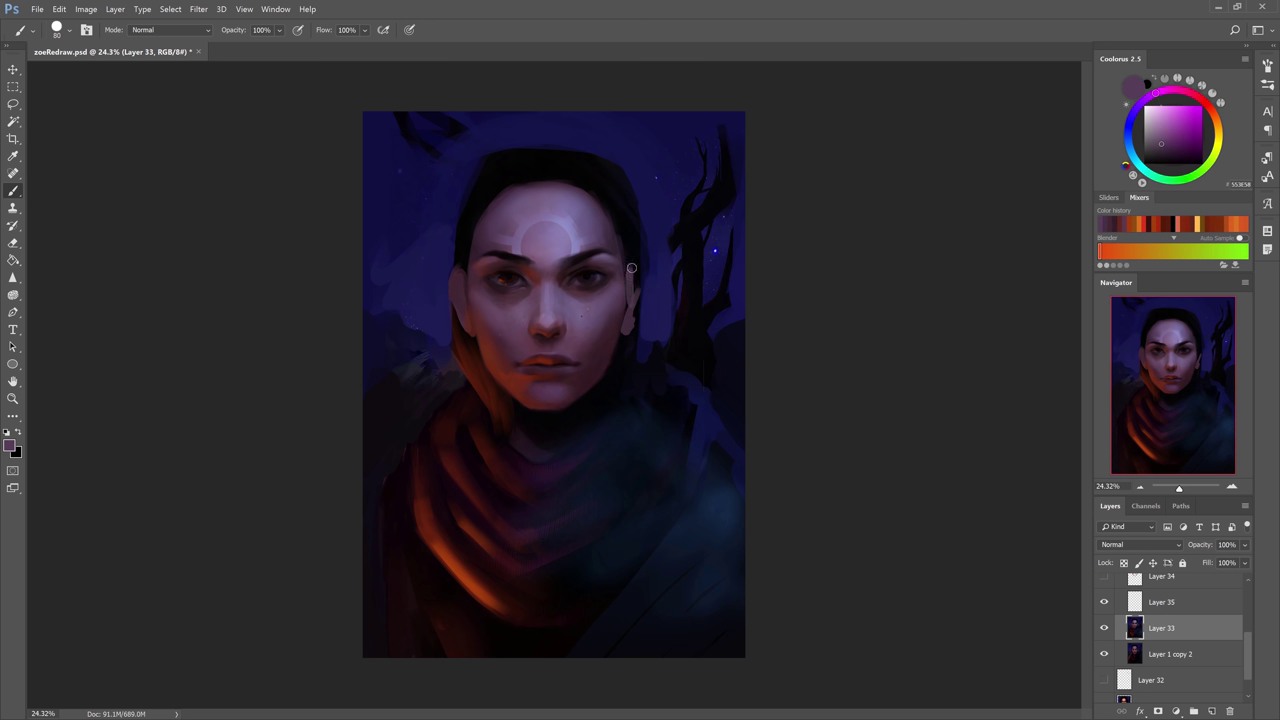
left_click_drag(631, 268, 632, 330)
left_click(630, 334, "alt")
left_click(635, 254, "alt")
left_click_drag(641, 280, 642, 314)
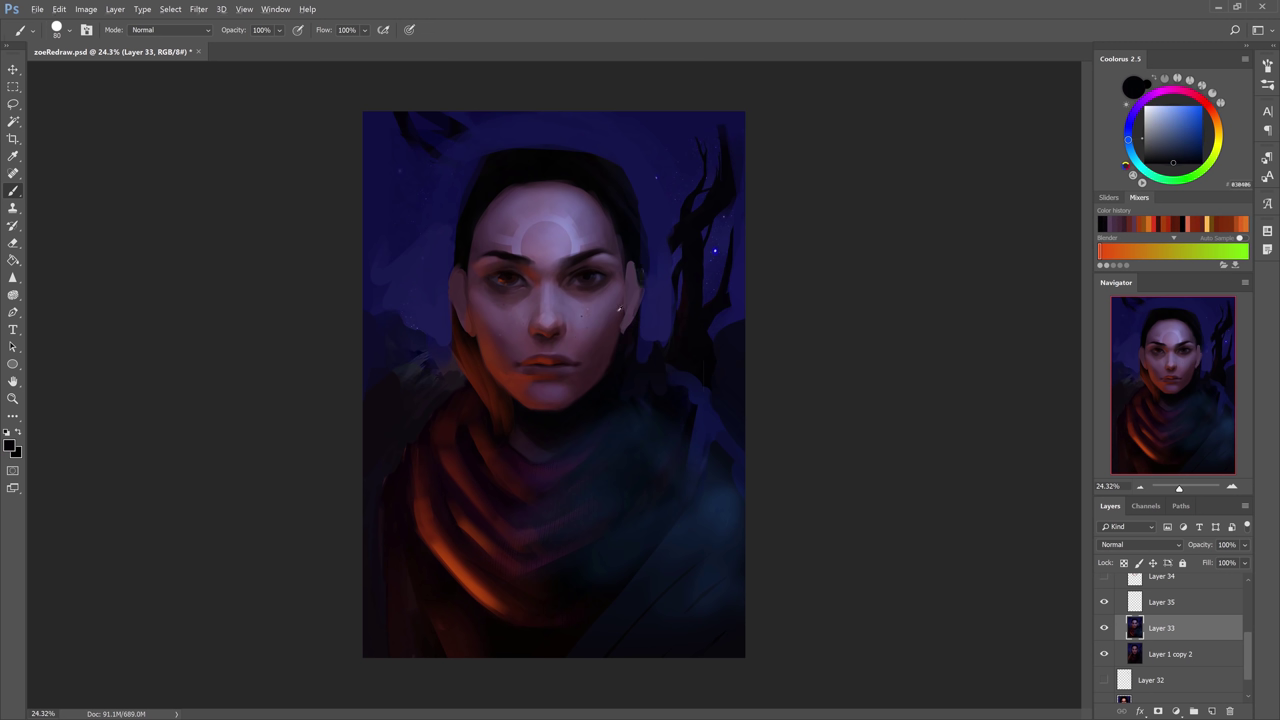
left_click(619, 311, "alt")
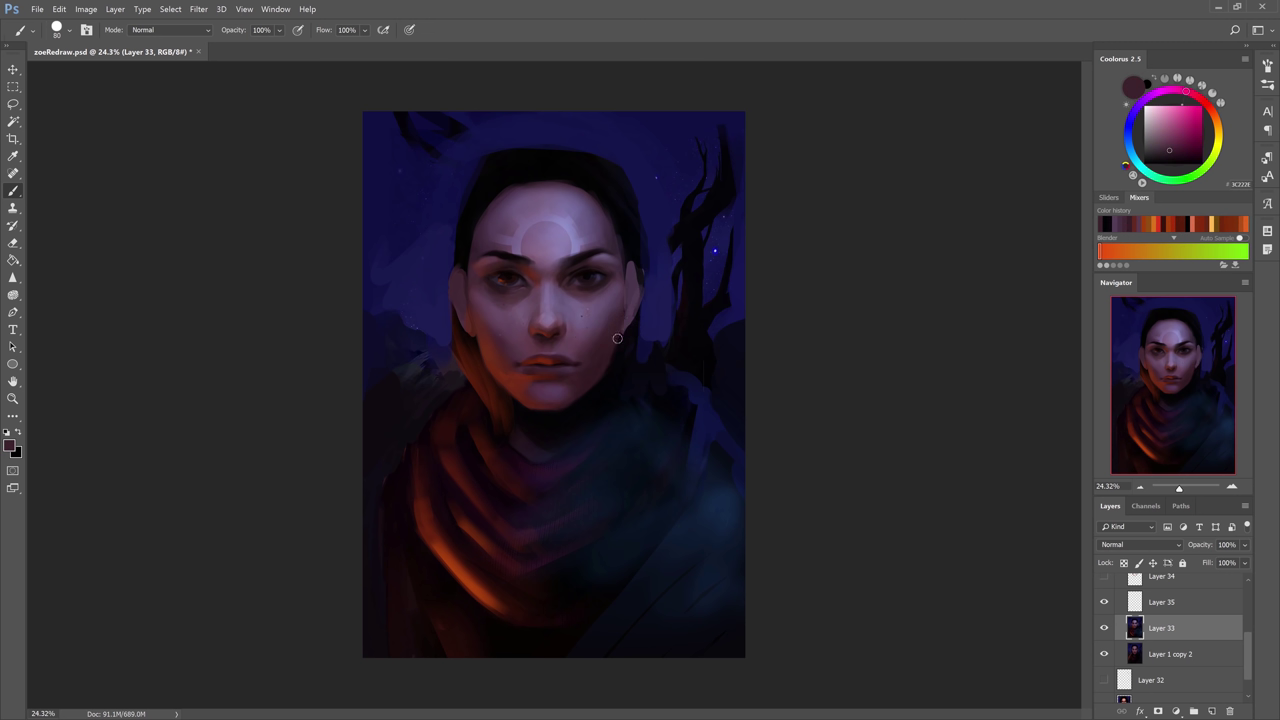
Shade the inner and upper parts of both ears with sampled near-black and dark purple tones.
left_click(463, 270, "alt")
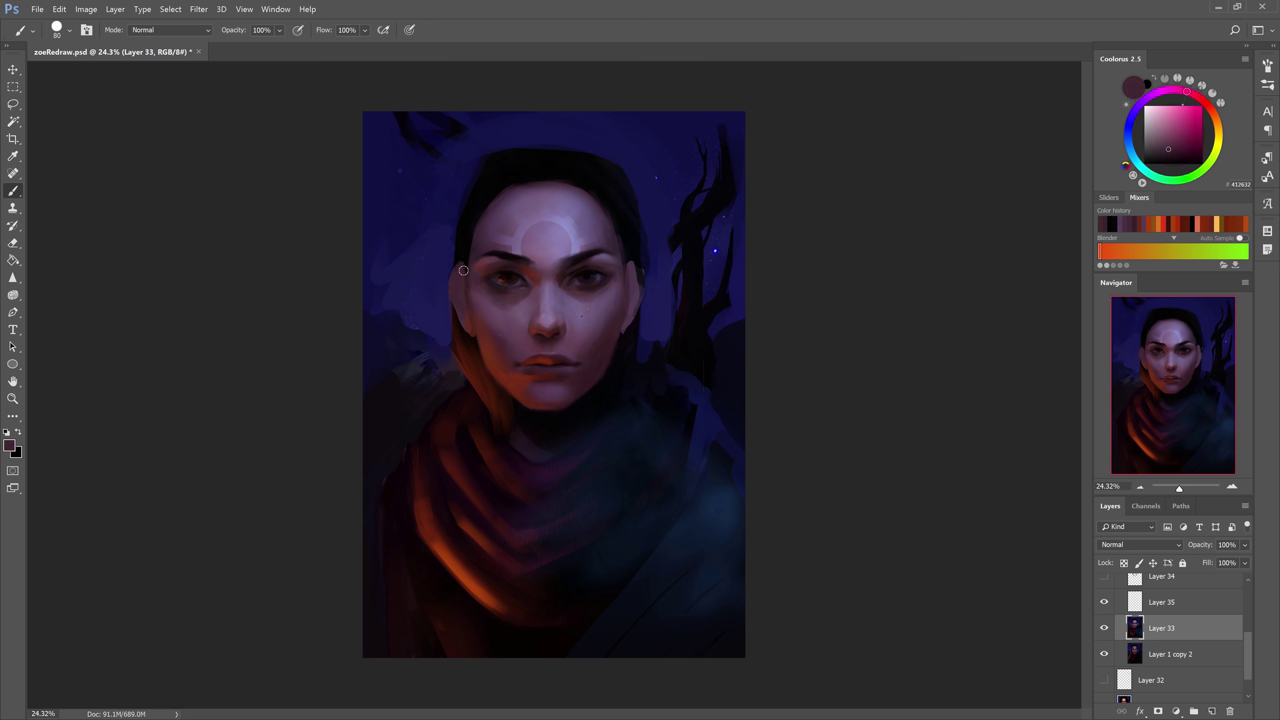
left_click(463, 270, "alt")
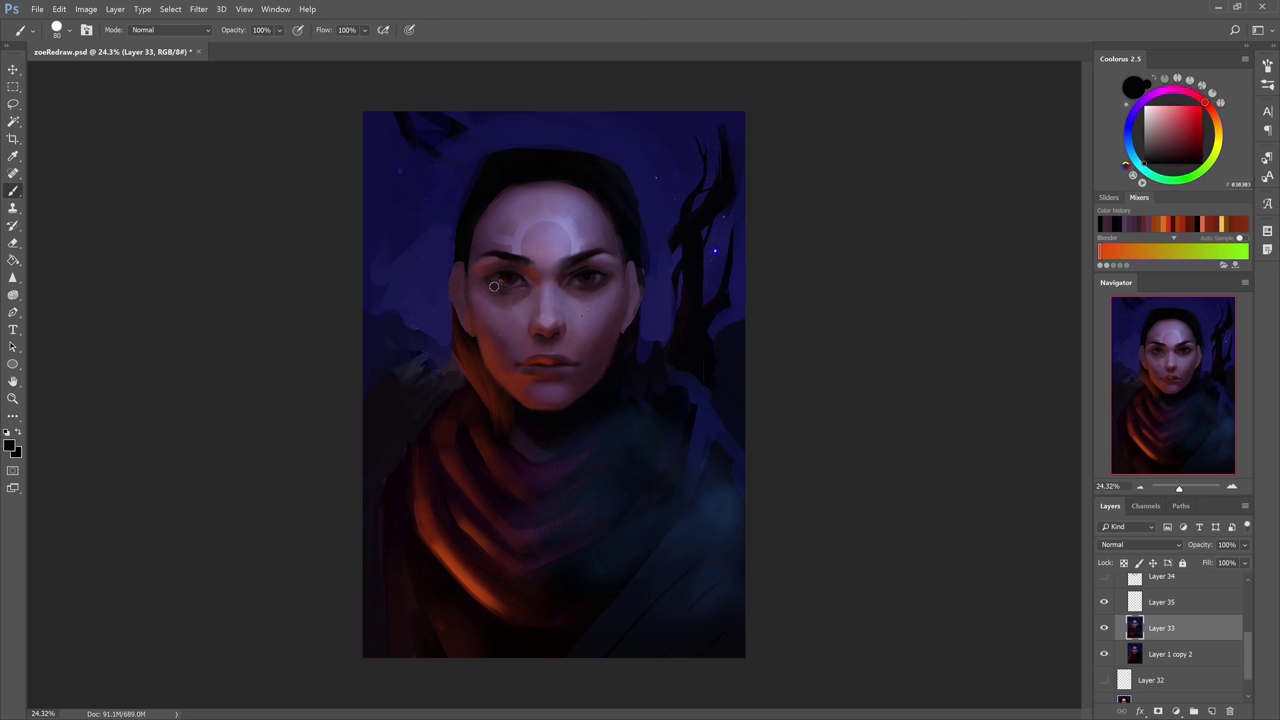
left_click(465, 318, "alt")
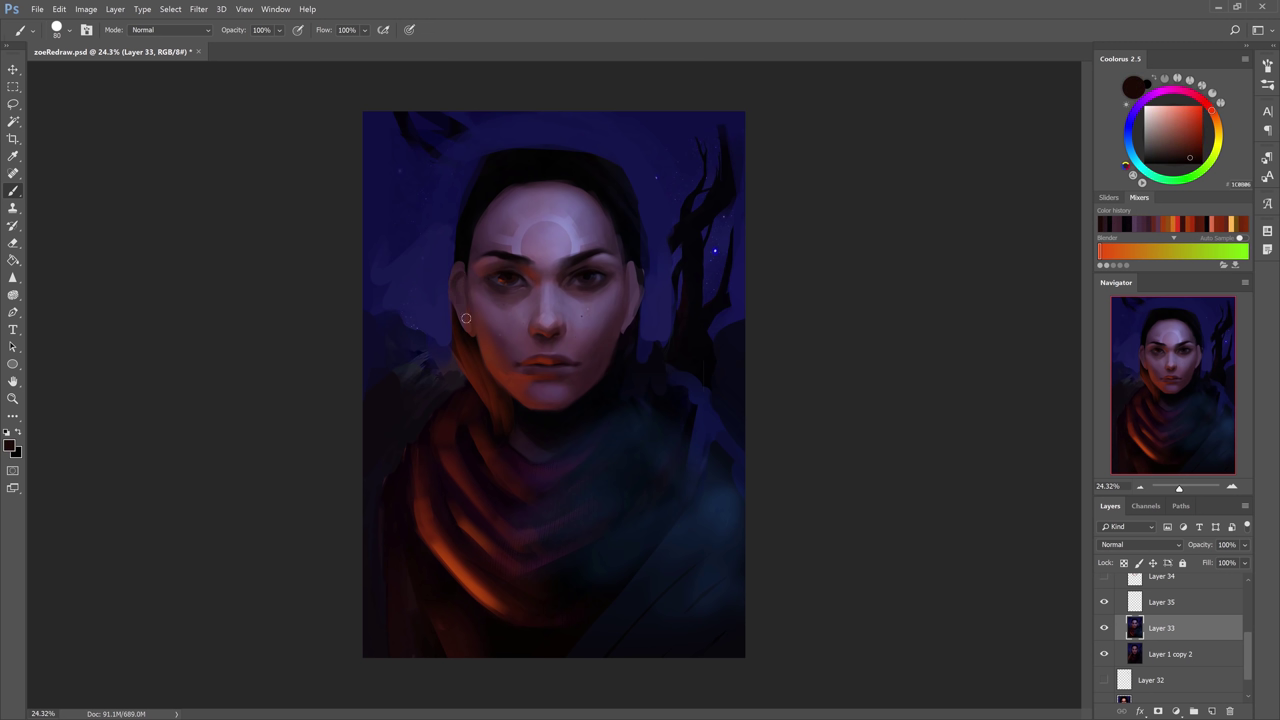
left_click(626, 288, "alt")
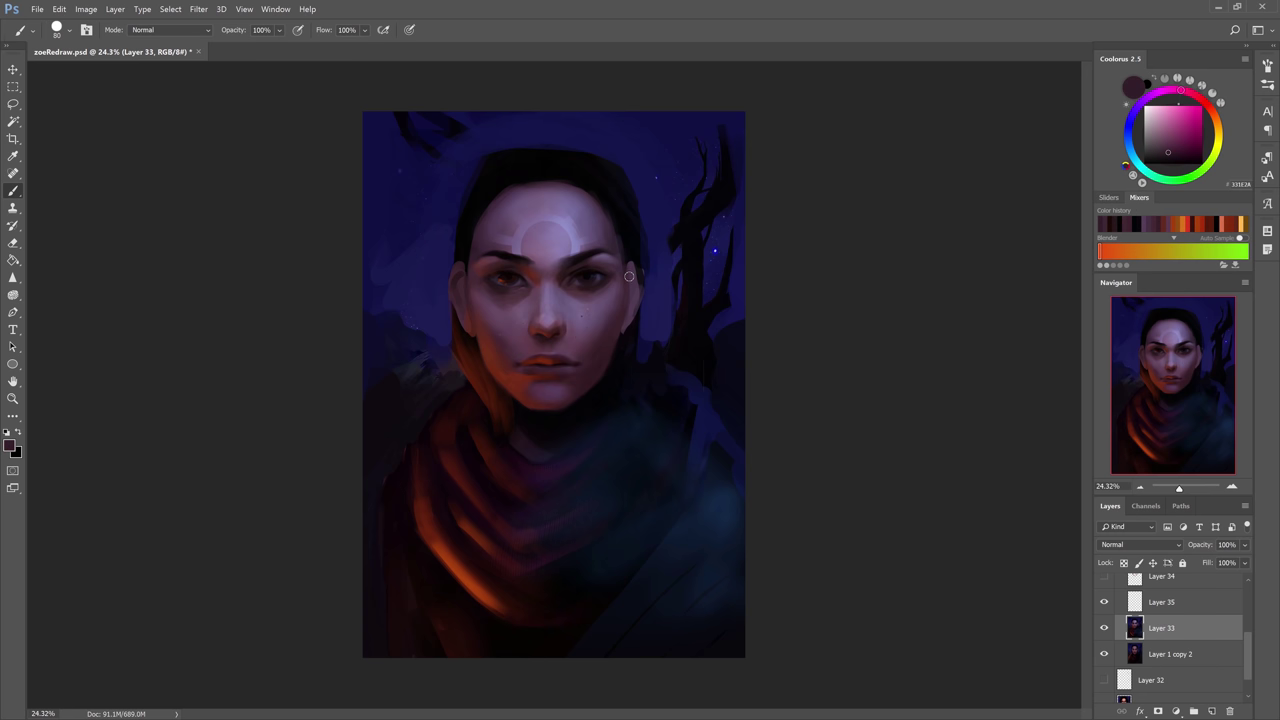
left_click(634, 272, "alt")
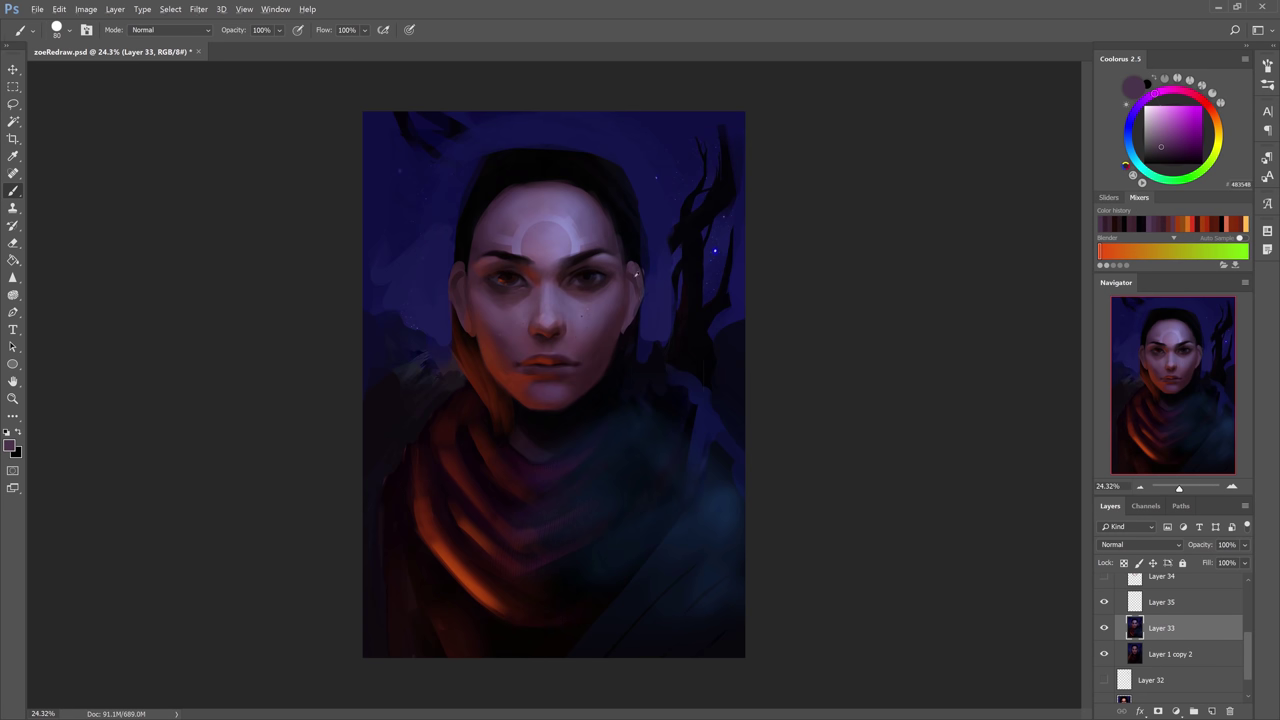
left_click(635, 275, "alt")
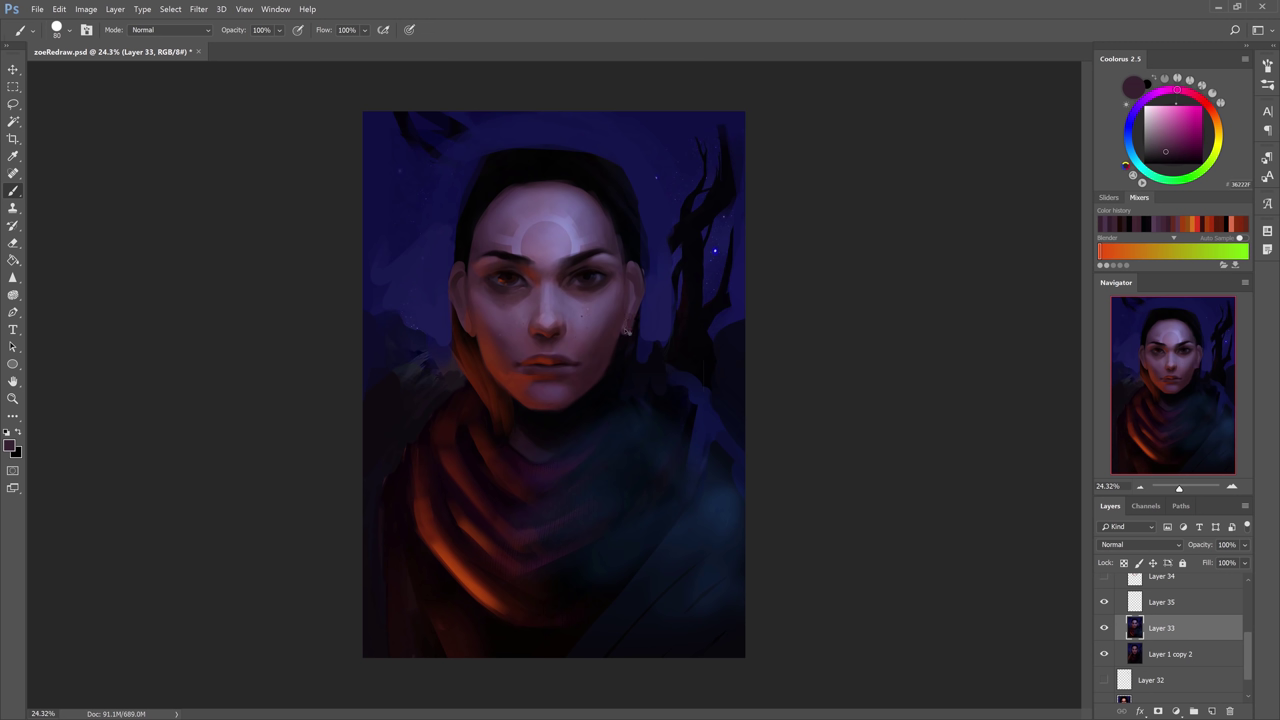
Refine the edges and tops of both ears with sampled dark tones, reducing the Brush from 80 to 50 px.
left_click(461, 318, "alt")
key("bracketleft")
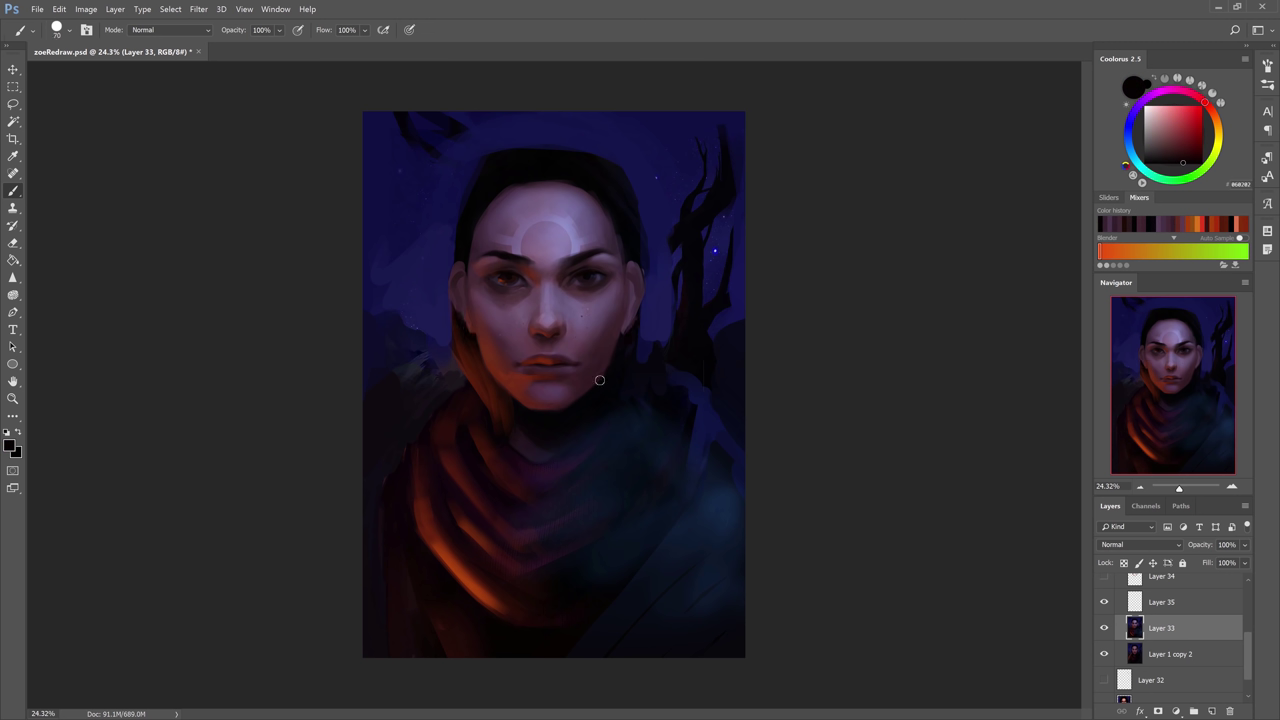
left_click(457, 311, "alt")
key("bracketleft")
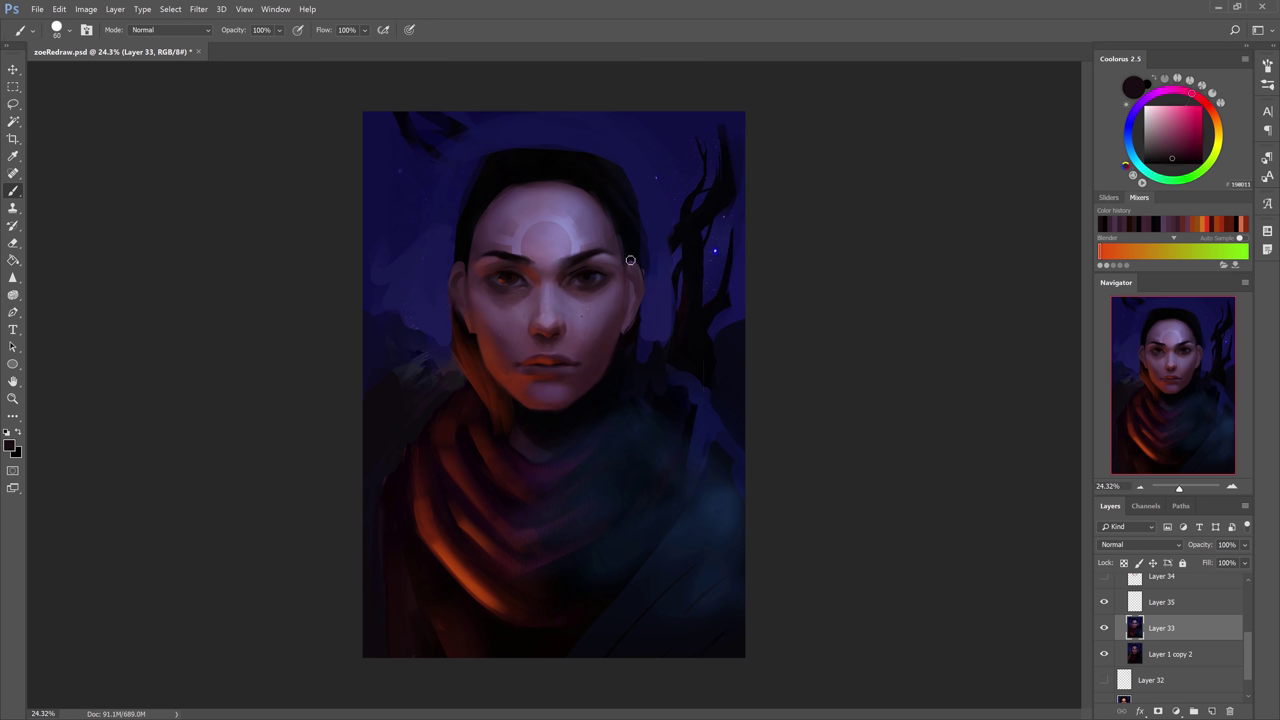
left_click(465, 256, "alt")
key("bracketleft")
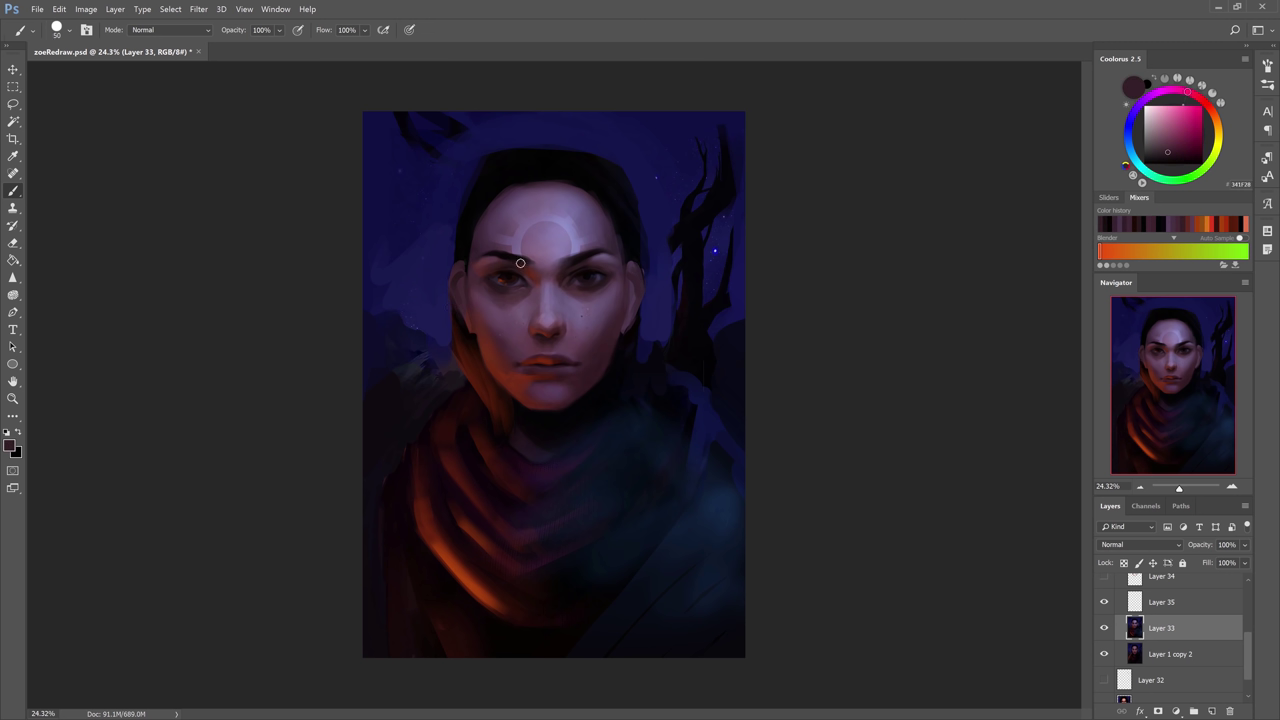
Sample near-black from the eye area and touch up the eyebrow and the dark edges around the ears with a small Brush.
left_click(514, 270, "alt")
key("bracketleft")
key("bracketleft")
key("bracketleft")
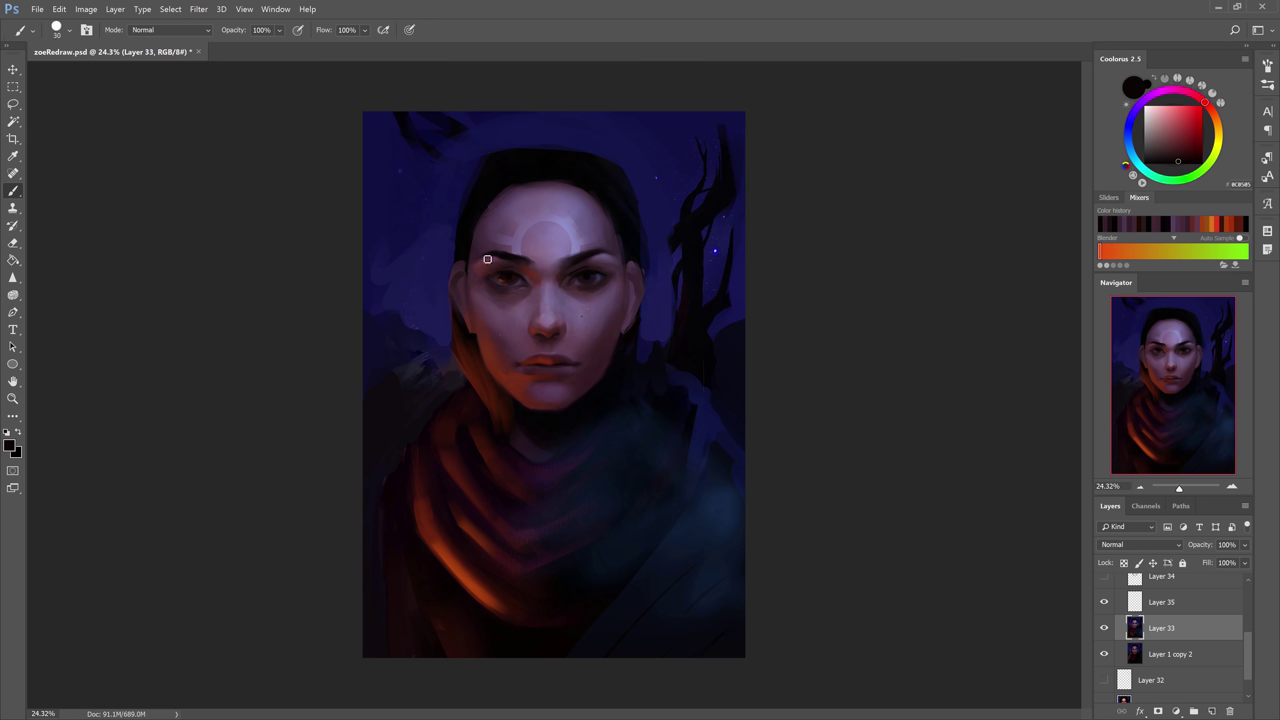
key("bracketright")
left_click_drag(490, 256, 419, 256)
left_click_drag(534, 334, 420, 334)
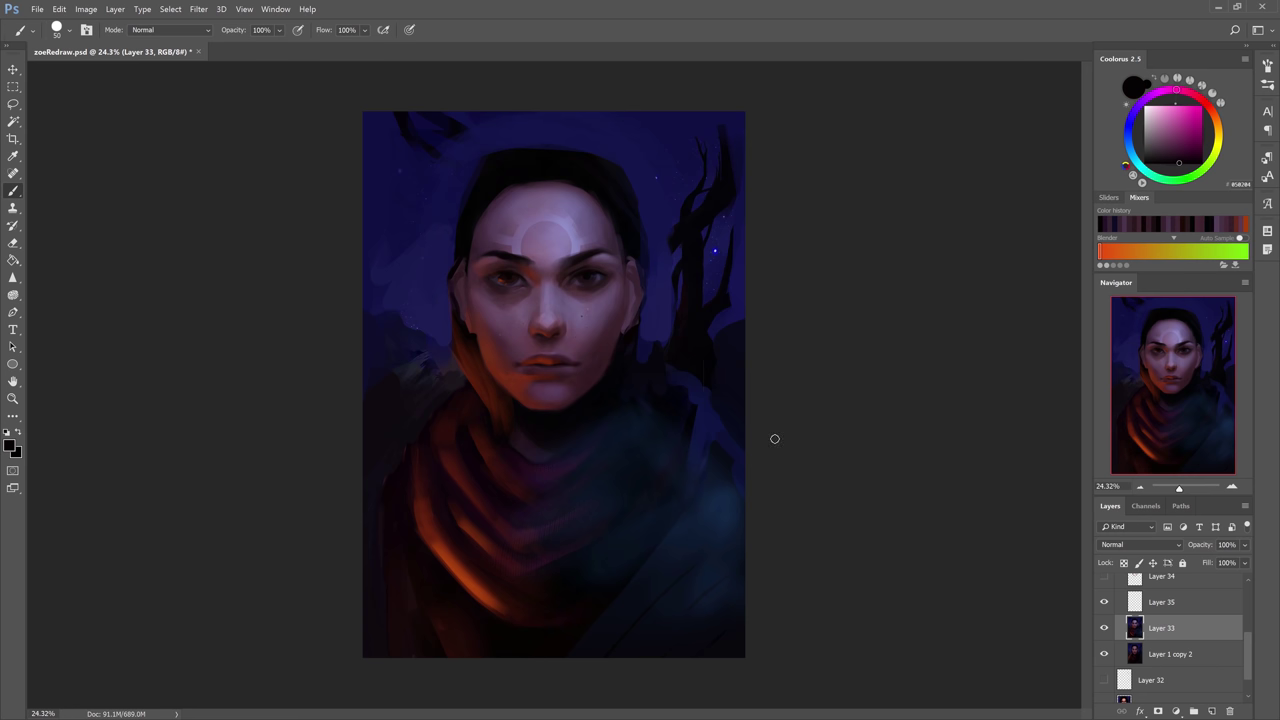
On Layer 33, sample the sky's dark blue and paint away the upper edge of the hood with a 100 px Brush.
left_click(1160, 602)
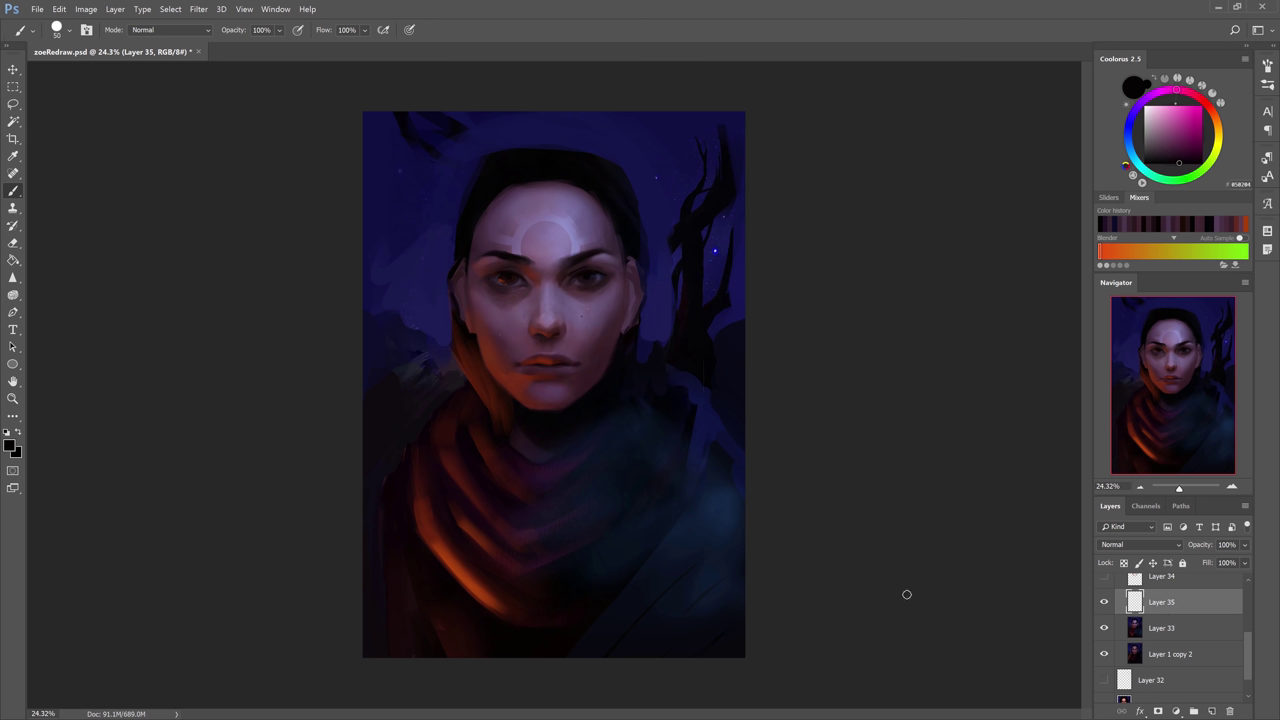
key("alt+bracketleft")
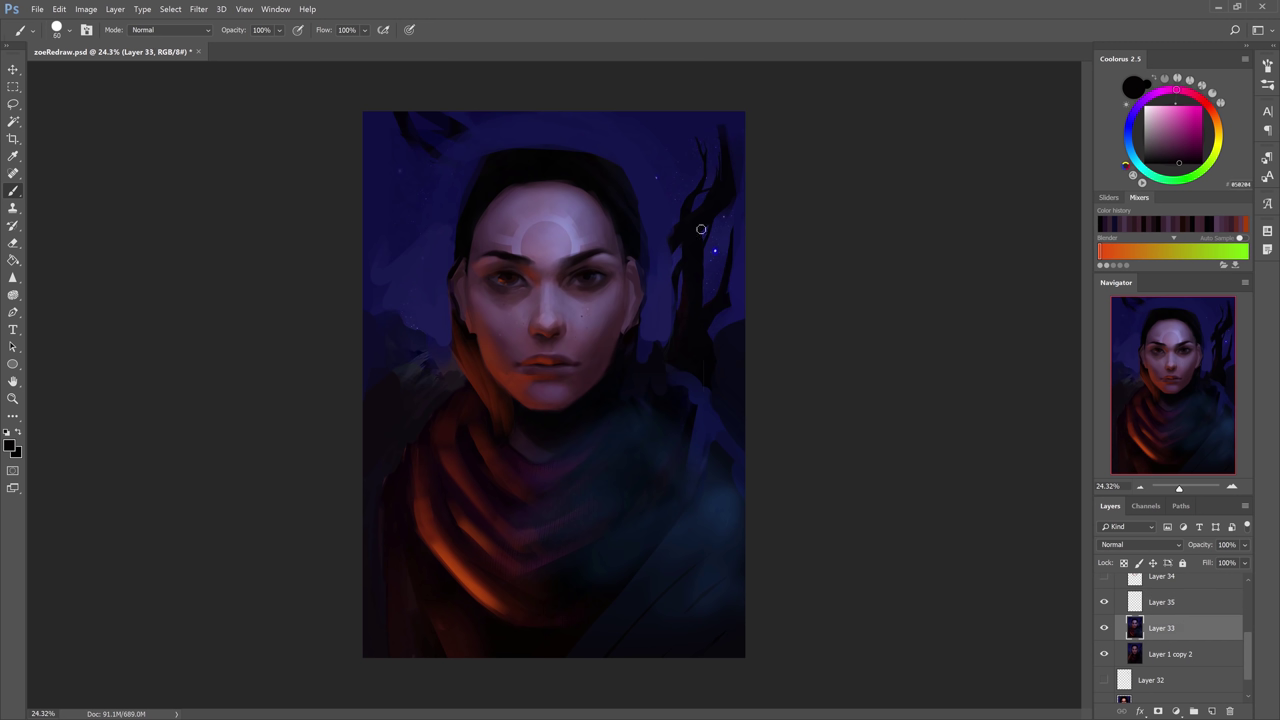
left_click(514, 139, "alt")
key("bracketright")
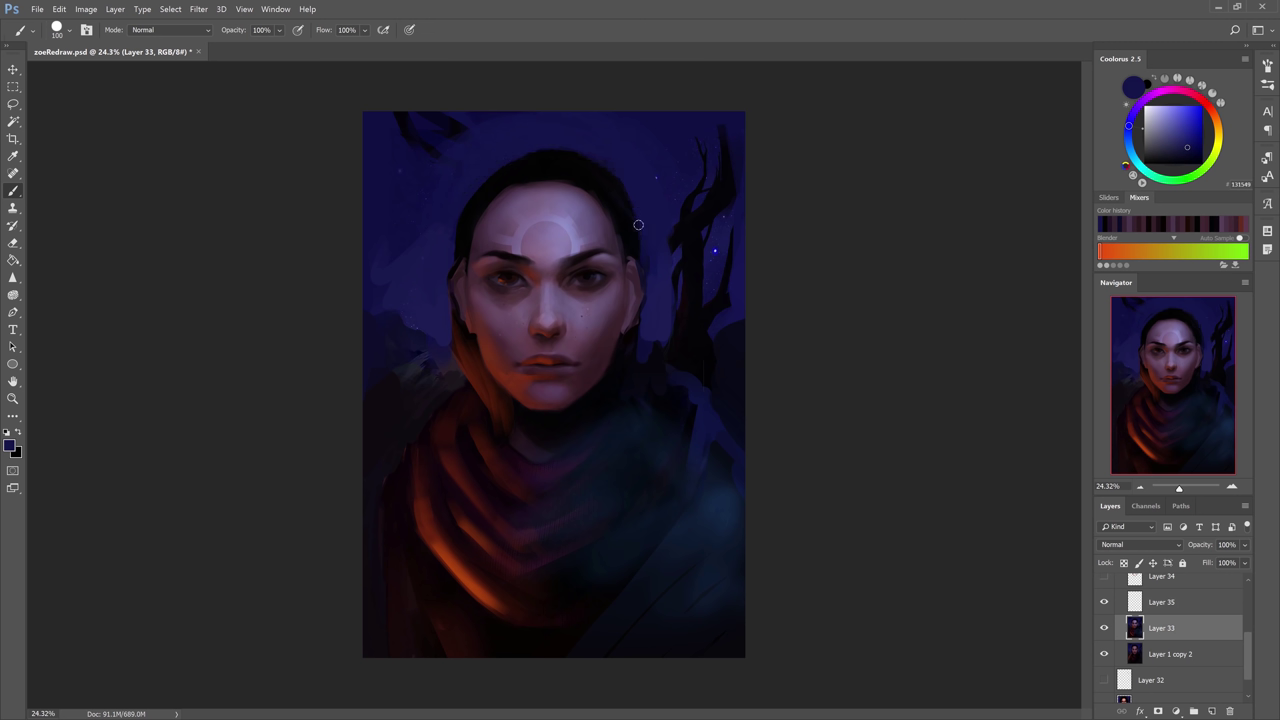
Paint out the hood's sides beside both ears with sampled background blues, enlarging the Brush to 125 px.
left_click(442, 298, "alt")
left_click_drag(449, 266, 452, 346)
left_click(442, 310, "alt")
key("bracketright")
left_click(445, 305, "alt")
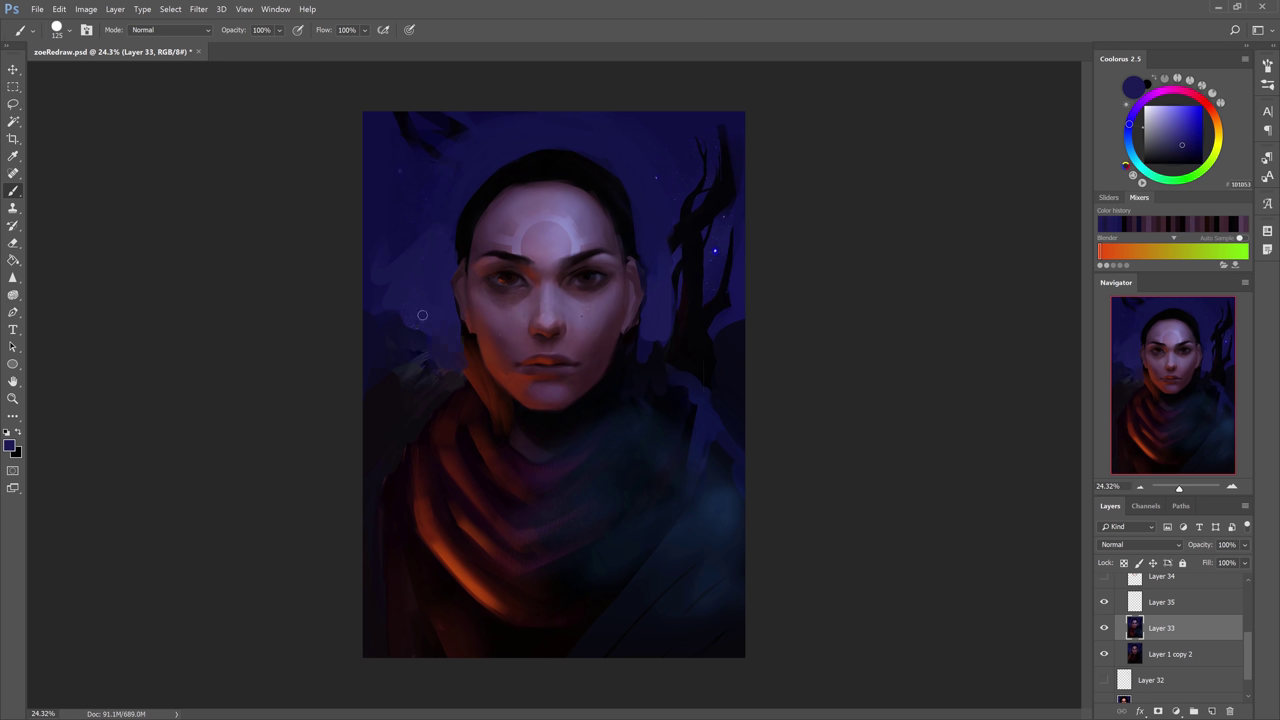
left_click(650, 322, "alt")
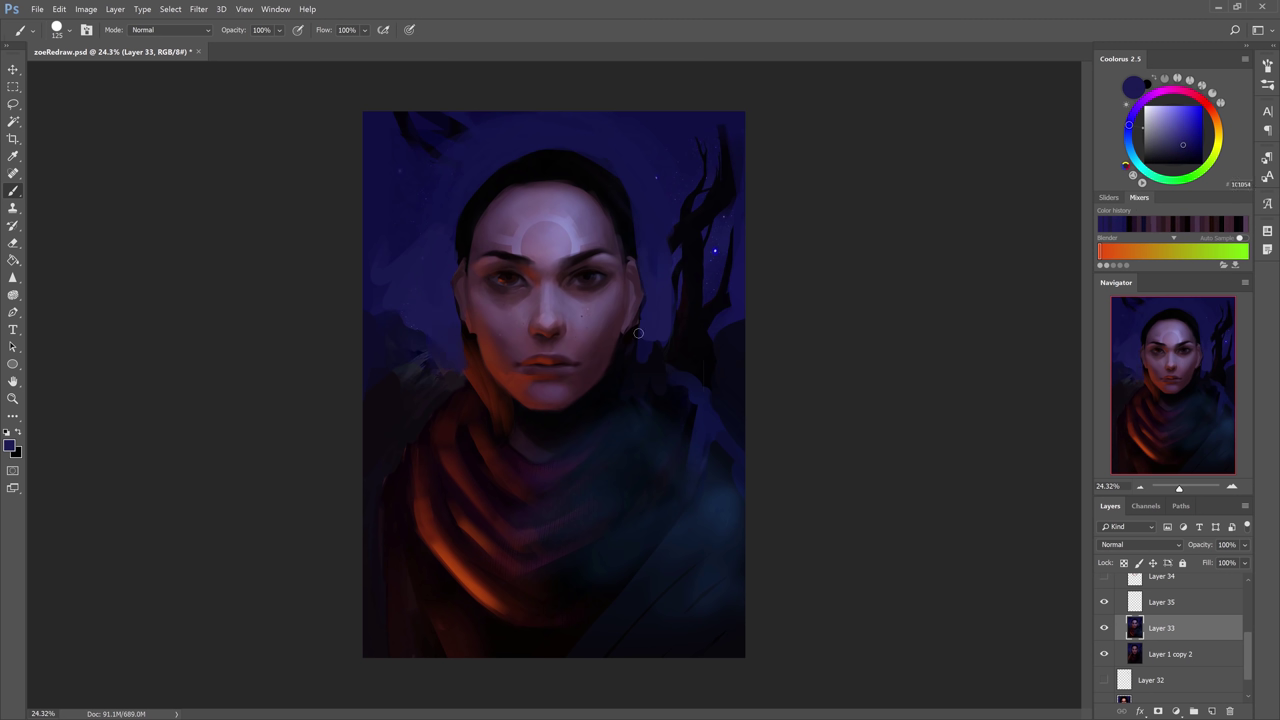
Paste the character reference picture onto Layer 35, enlarge it to about 163%, and place it in the canvas's upper-left corner.
key("alt+bracketright")
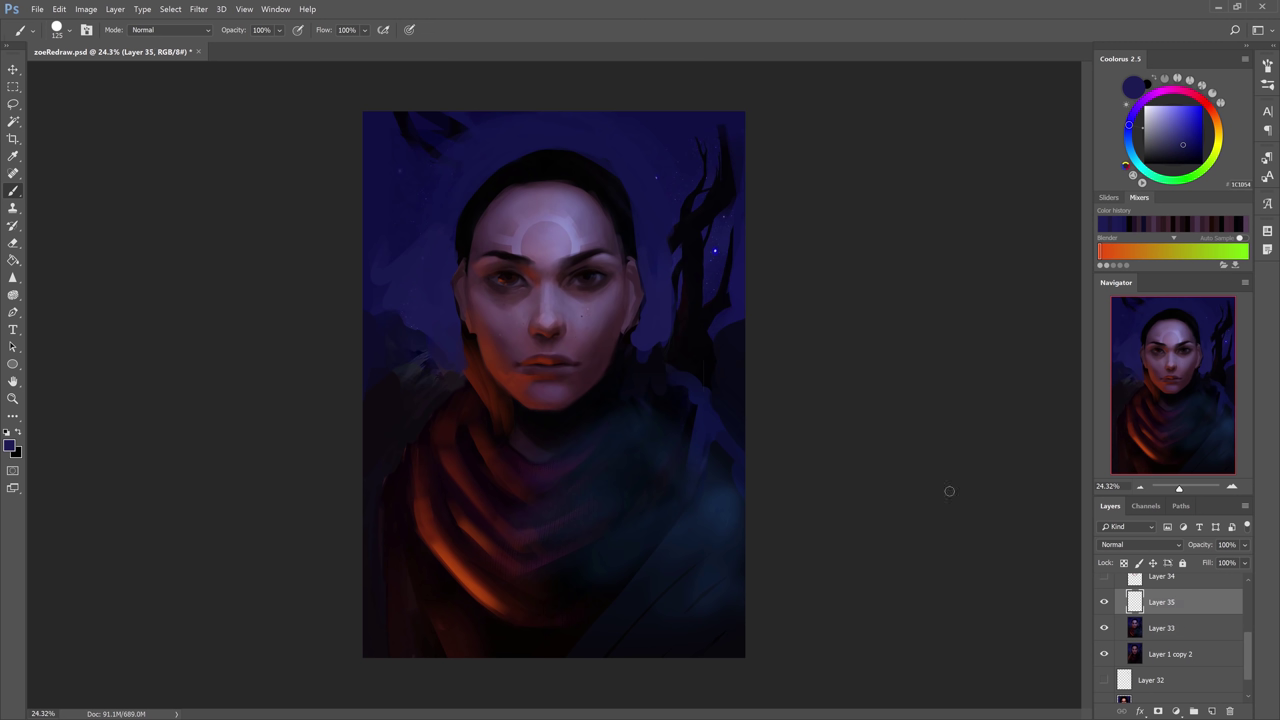
left_click(614, 235, "alt")
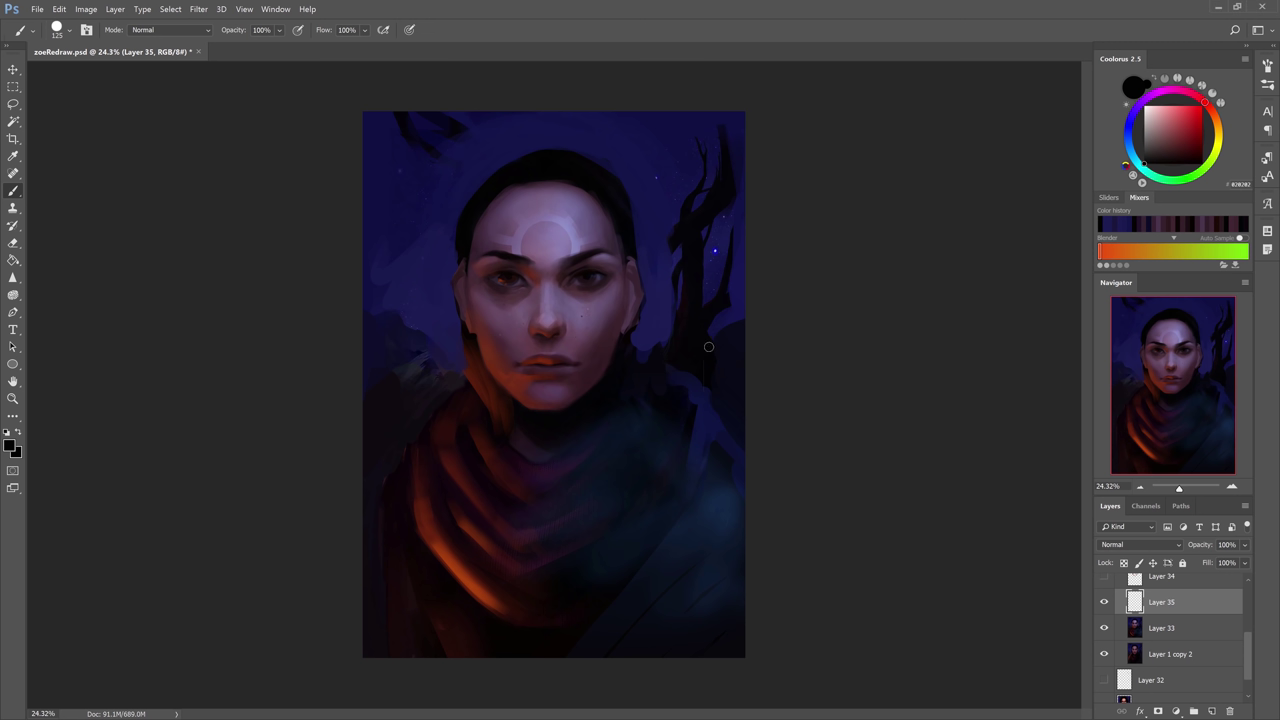
key("ctrl+v")
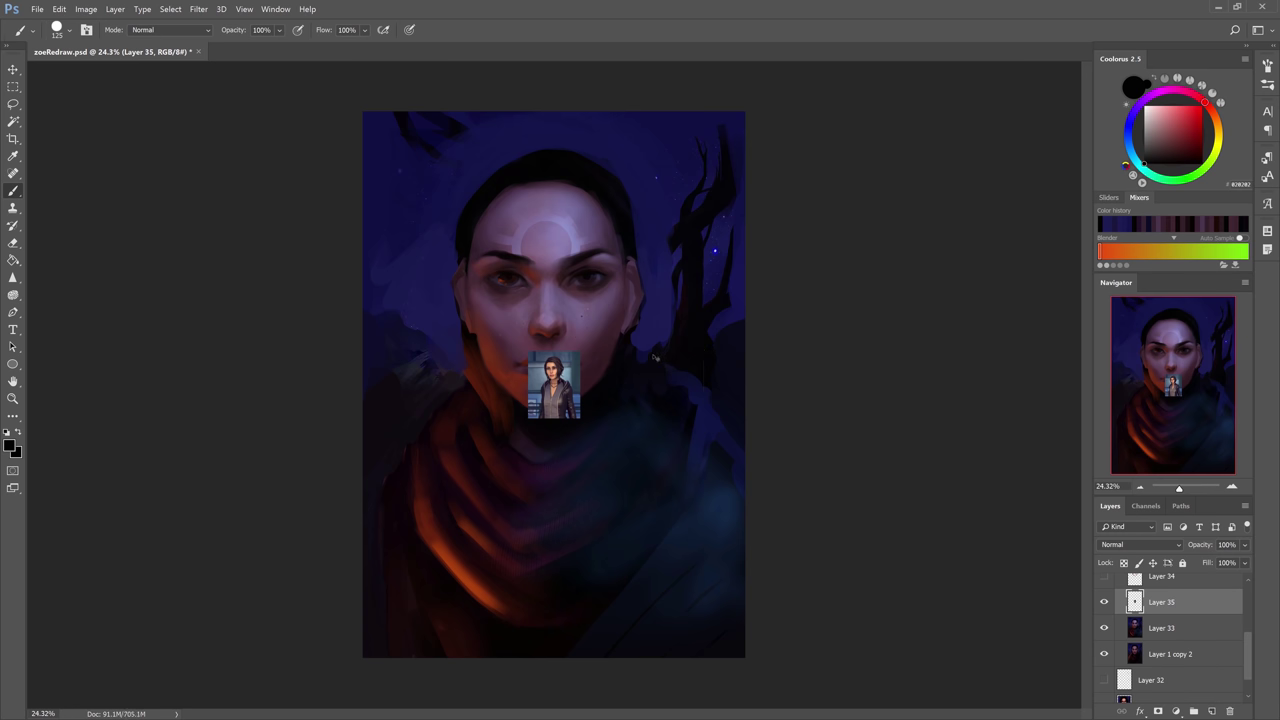
key("ctrl+t")
left_click_drag(553, 385, 443, 221)
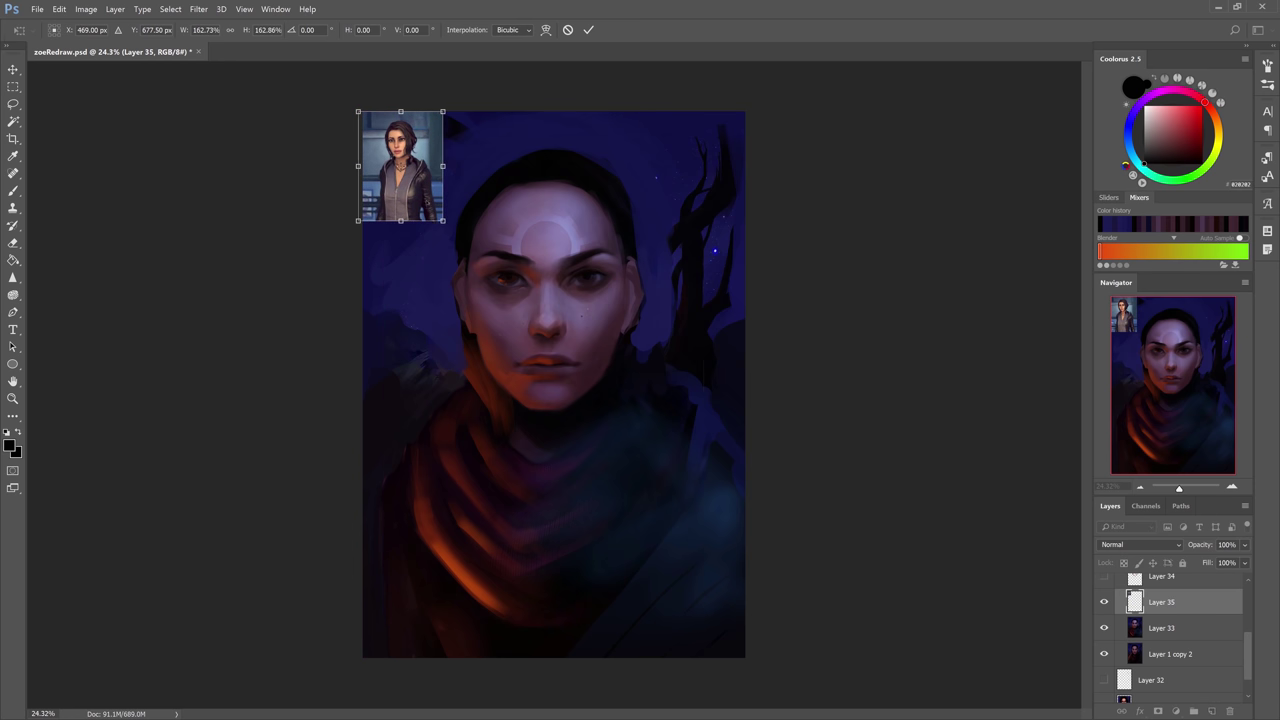
left_click_drag(400, 166, 390, 166)
key("Return")
scroll(549, 390, "up", 1)
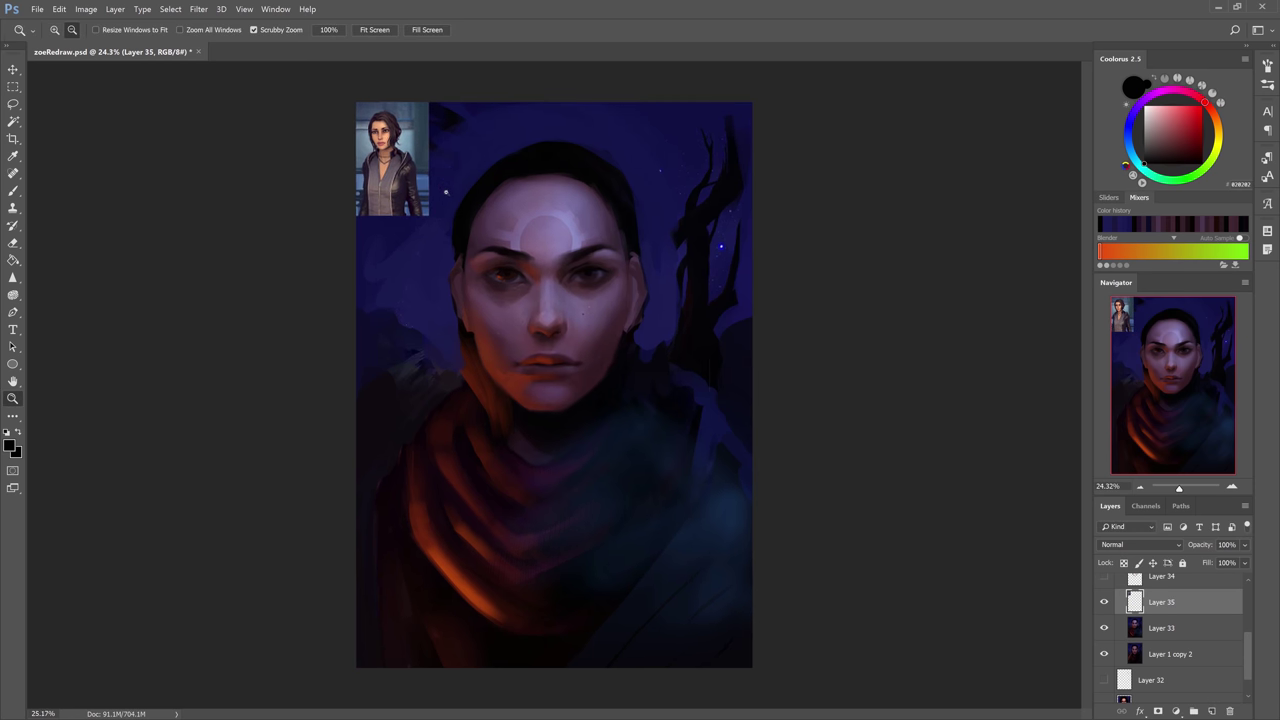
key("b")
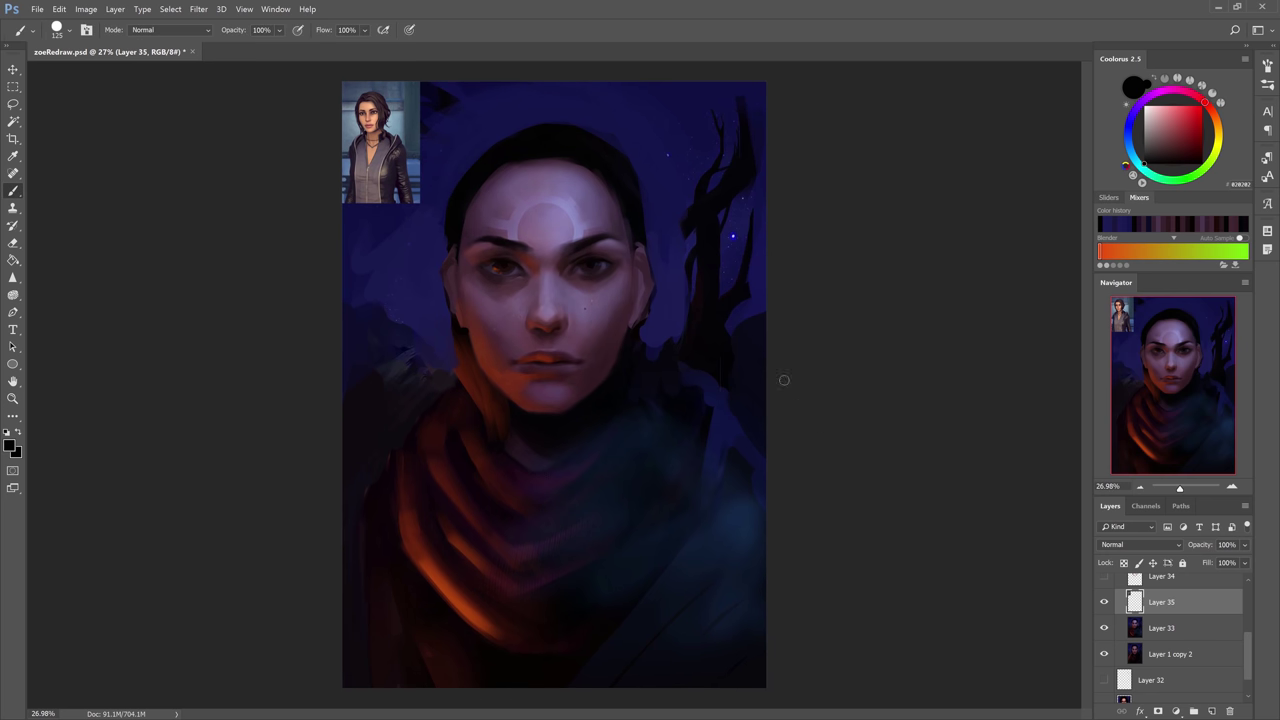
Create a layer above the reference picture and paint a thin near-black hair strand beside the tree-side cheek with a 100 px Brush.
left_click(1211, 710)
left_click(532, 158, "alt")
key("[")
mouse_move(600, 176)
left_mouse_down()
mouse_move(621, 213)
mouse_move(606, 360)
left_mouse_up()
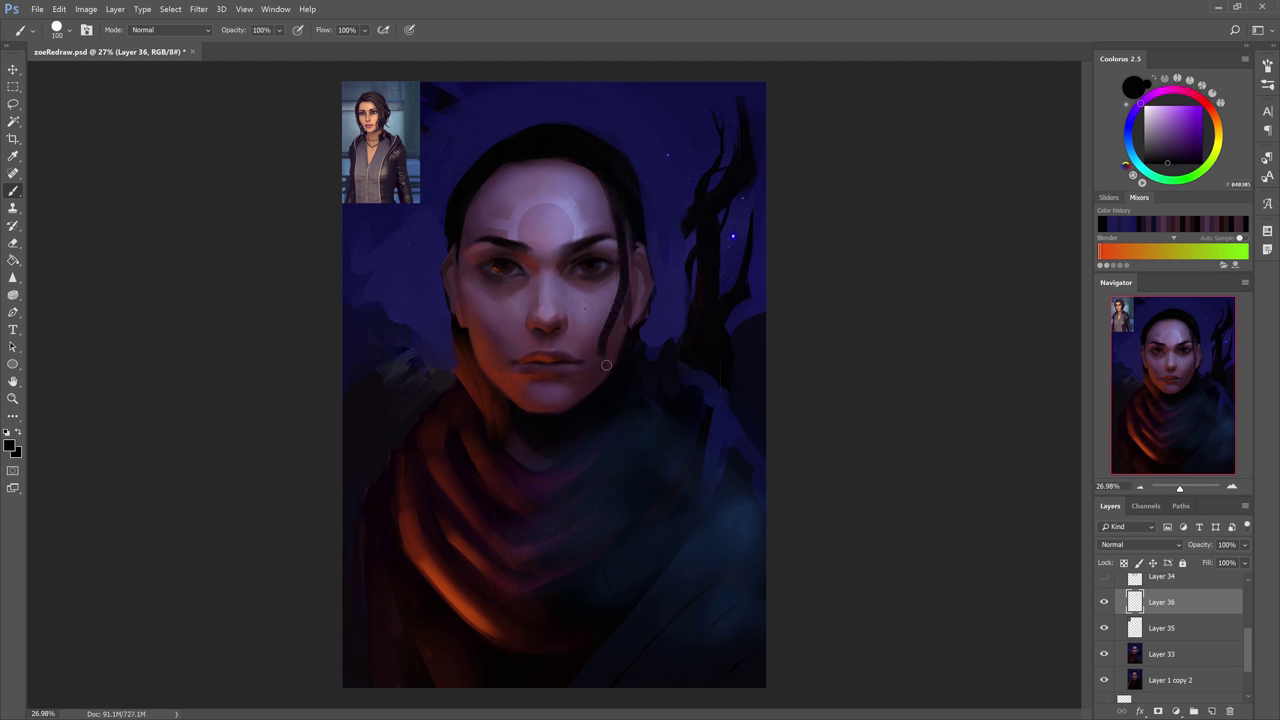
mouse_move(622, 225)
left_mouse_down()
mouse_move(623, 360)
mouse_move(618, 298)
left_mouse_up()
key("e")
key("b")
left_click_drag(628, 294, 612, 360)
Block in the tree-side hair lock down to the scarf with muted purple and sampled dark tones, enlarging the Brush to 125 px or more.
key("]")
left_click(1168, 147)
left_click_drag(634, 246, 617, 396)
left_click_drag(628, 334, 646, 424)
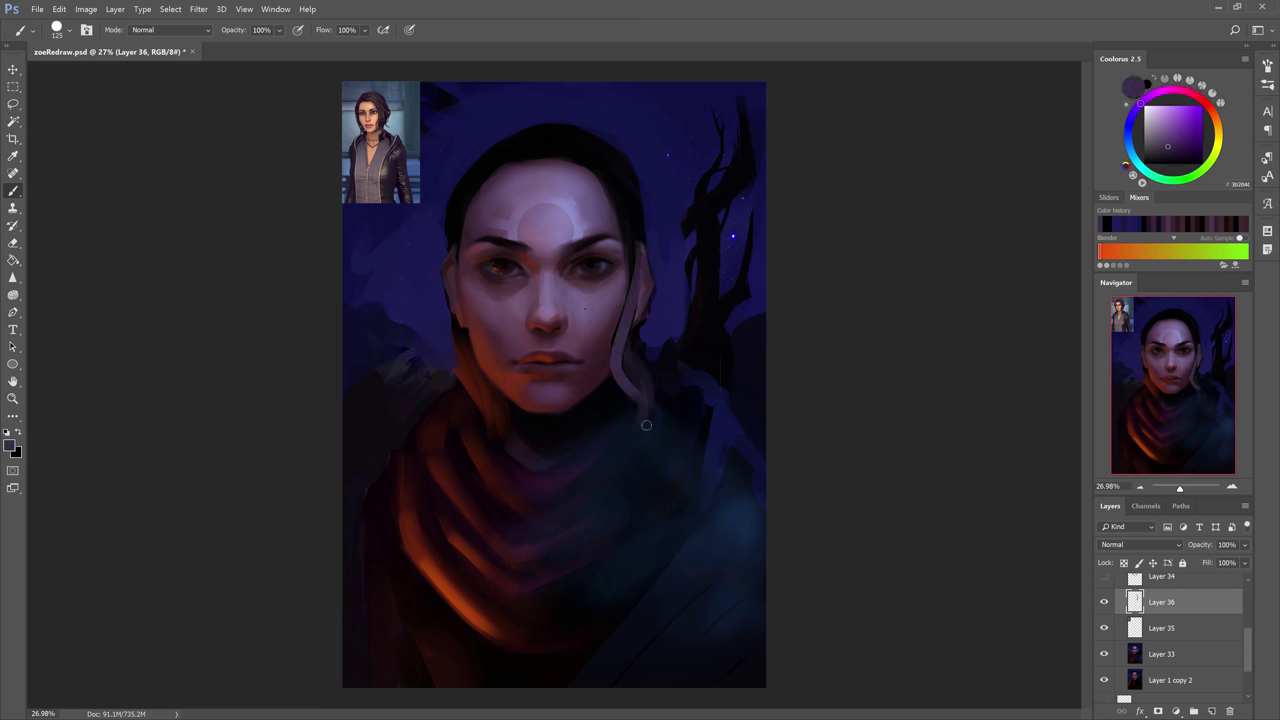
left_click(650, 392, "alt")
left_click_drag(636, 250, 630, 330)
key("]")
mouse_move(652, 214)
left_mouse_down()
mouse_move(634, 359)
mouse_move(629, 193)
mouse_move(662, 305)
mouse_move(631, 199)
mouse_move(638, 366)
left_mouse_up()
Sample near-black from the hair and paint the outer strands towards the tree with an 80 px Brush.
left_click(630, 194, "alt")
left_click(640, 326, "alt")
key("bracketleft")
key("bracketleft")
key("bracketleft")
key("[")
left_click_drag(654, 212, 686, 288)
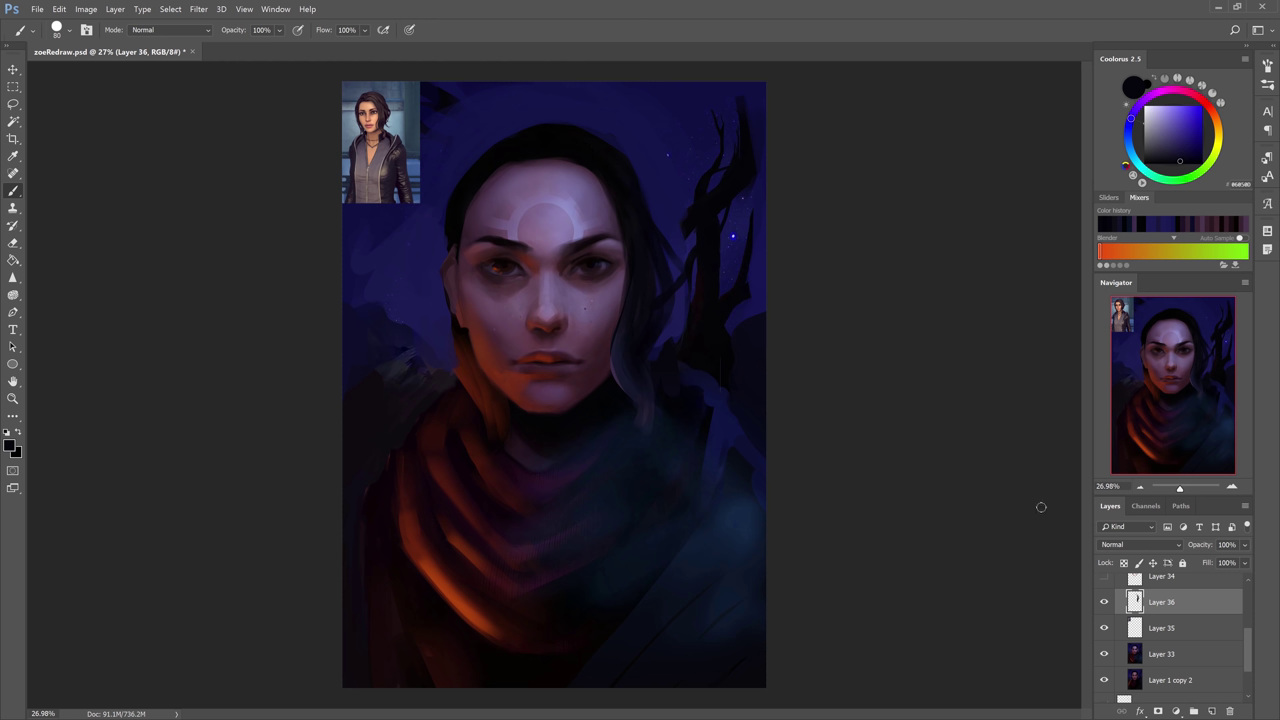
key("alt+bracketleft")
key("alt+bracketleft")
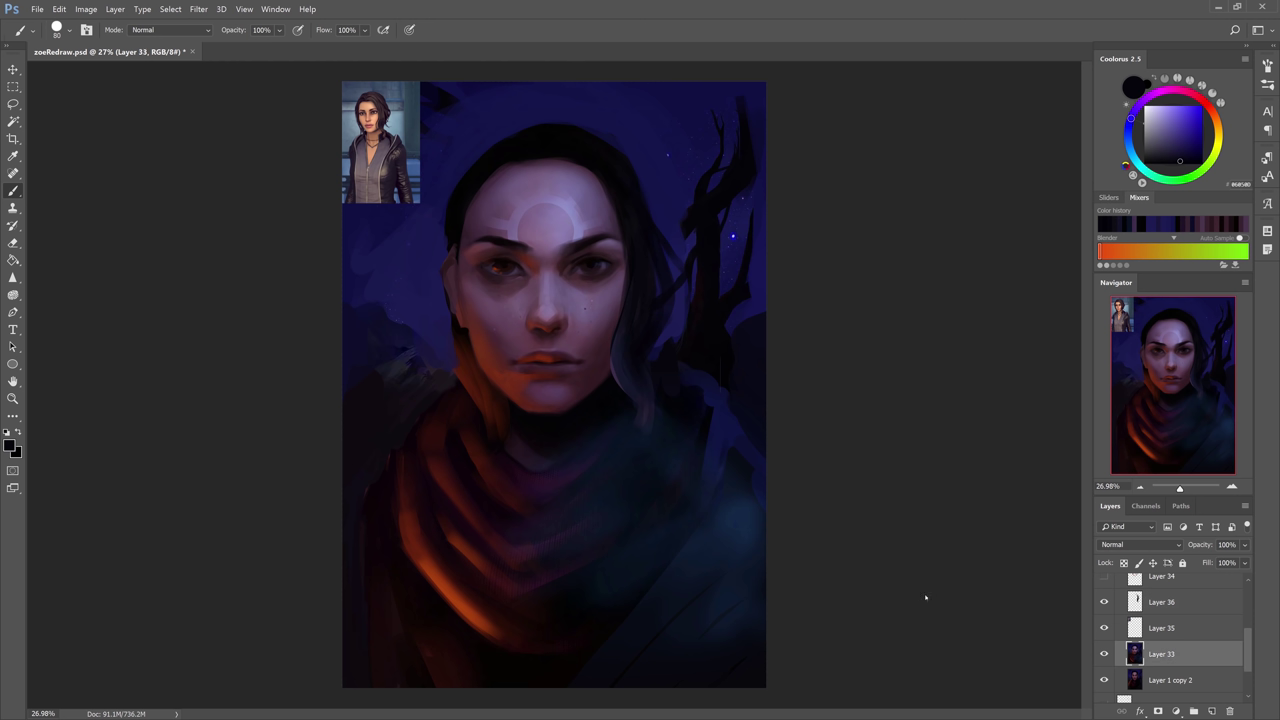
key("i")
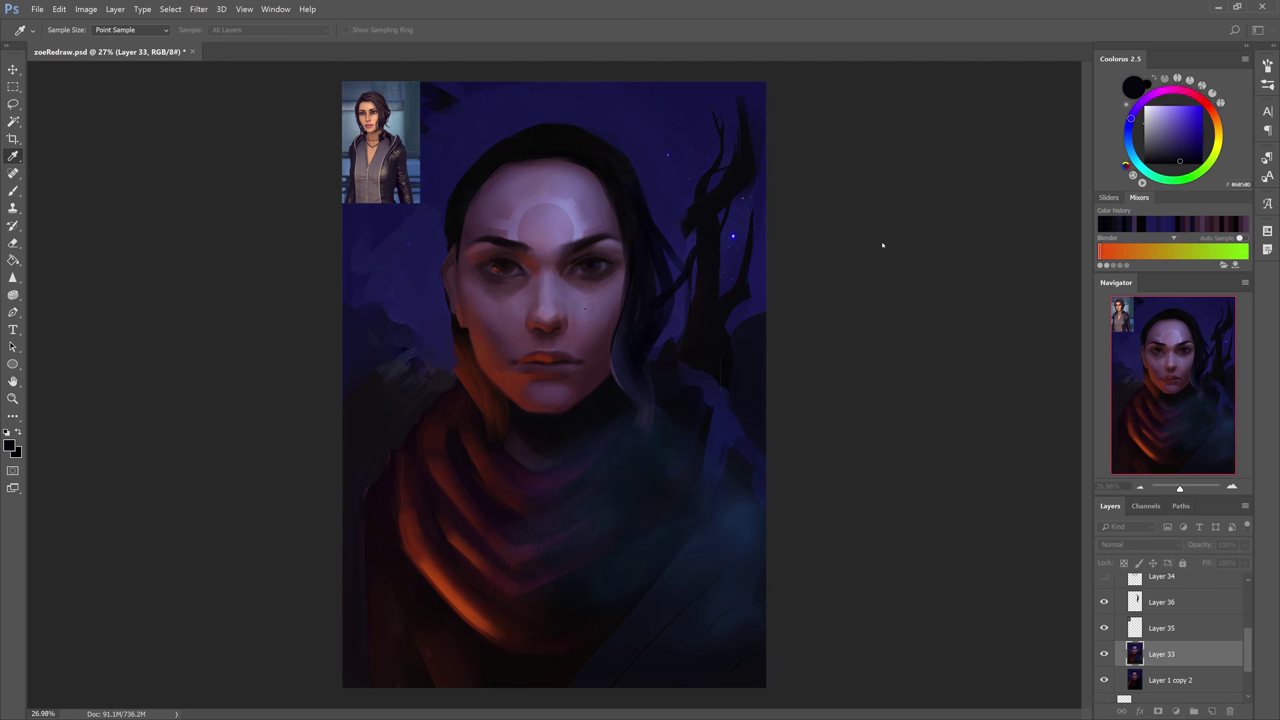
left_click_drag(883, 245, 875, 245)
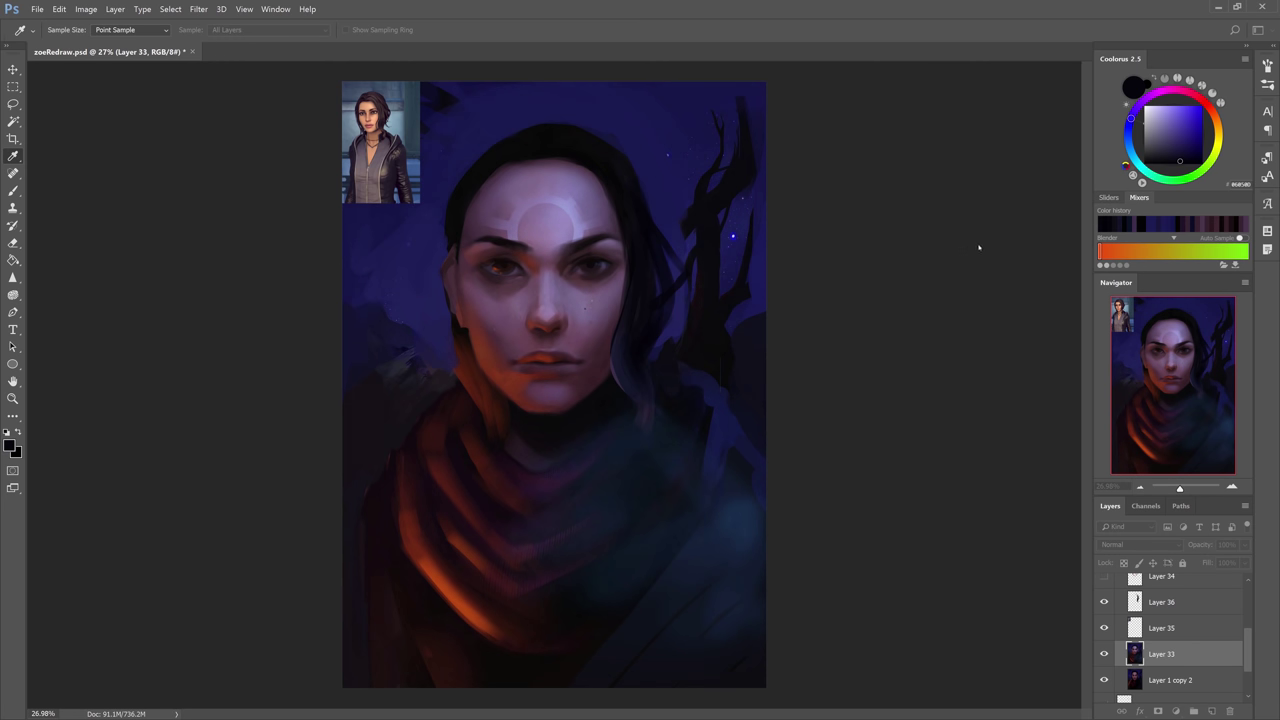
key("ctrl+z")
key("ctrl+z")
key("ctrl+z")
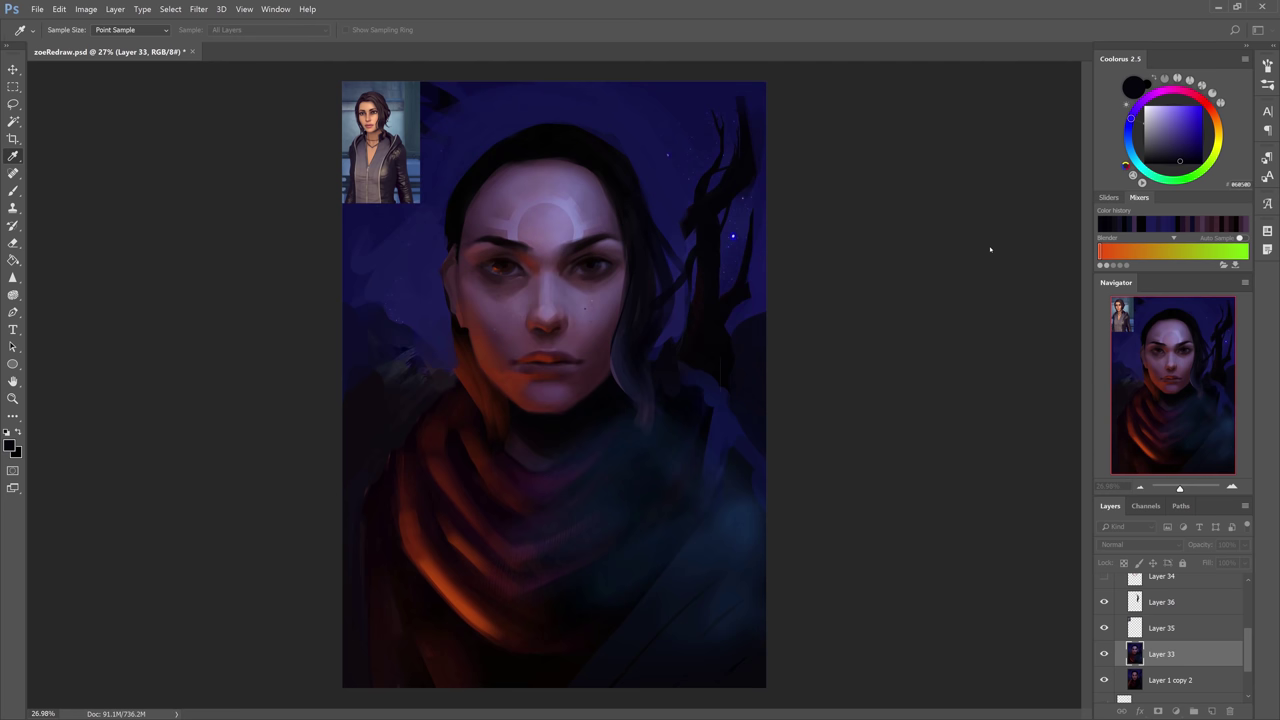
key("ctrl+z")
key("ctrl+z")
key("ctrl+z")
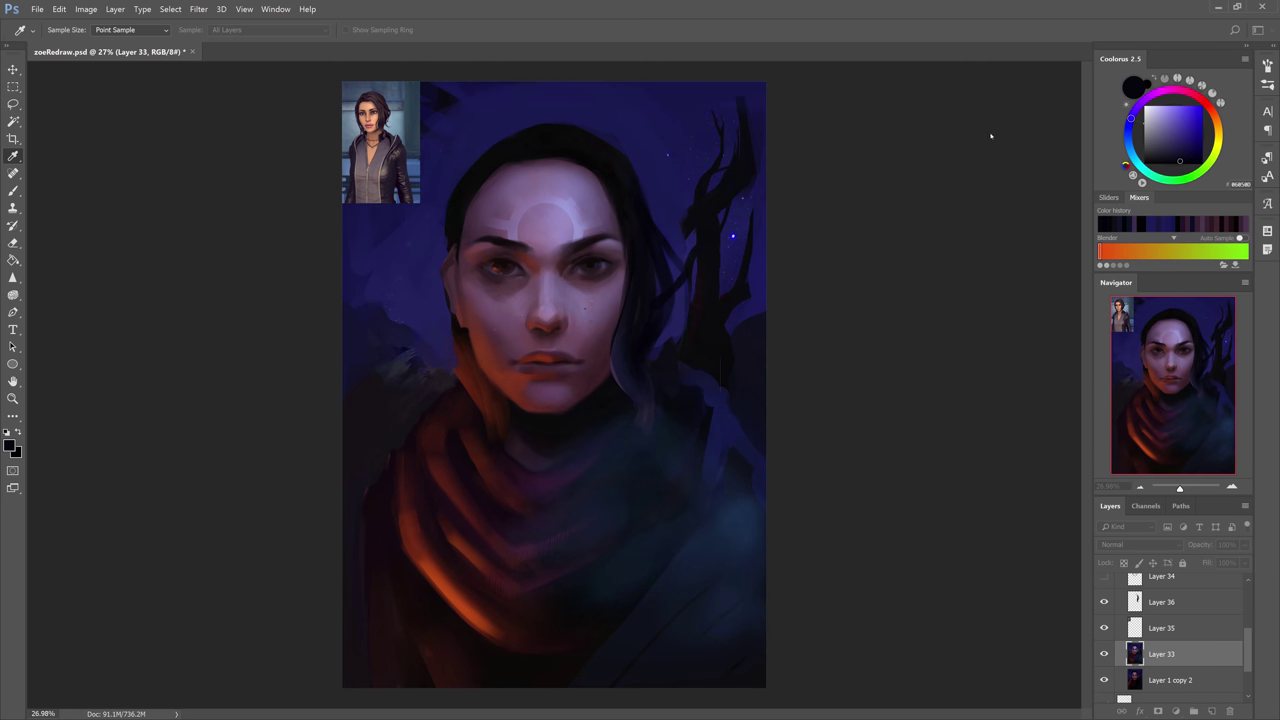
key("b")
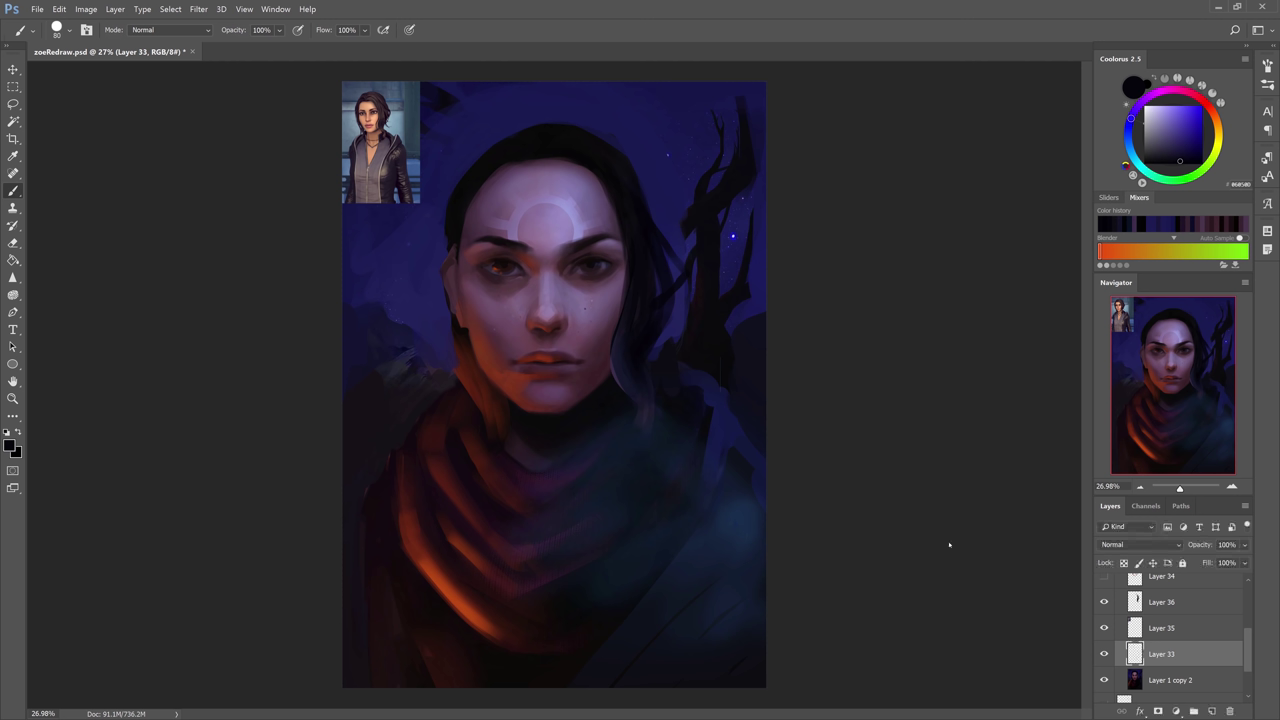
On Layer 36, sample dark hair tones and paint hair from the forehead hairline out towards the tree with a 100 px Brush.
left_click(1161, 602)
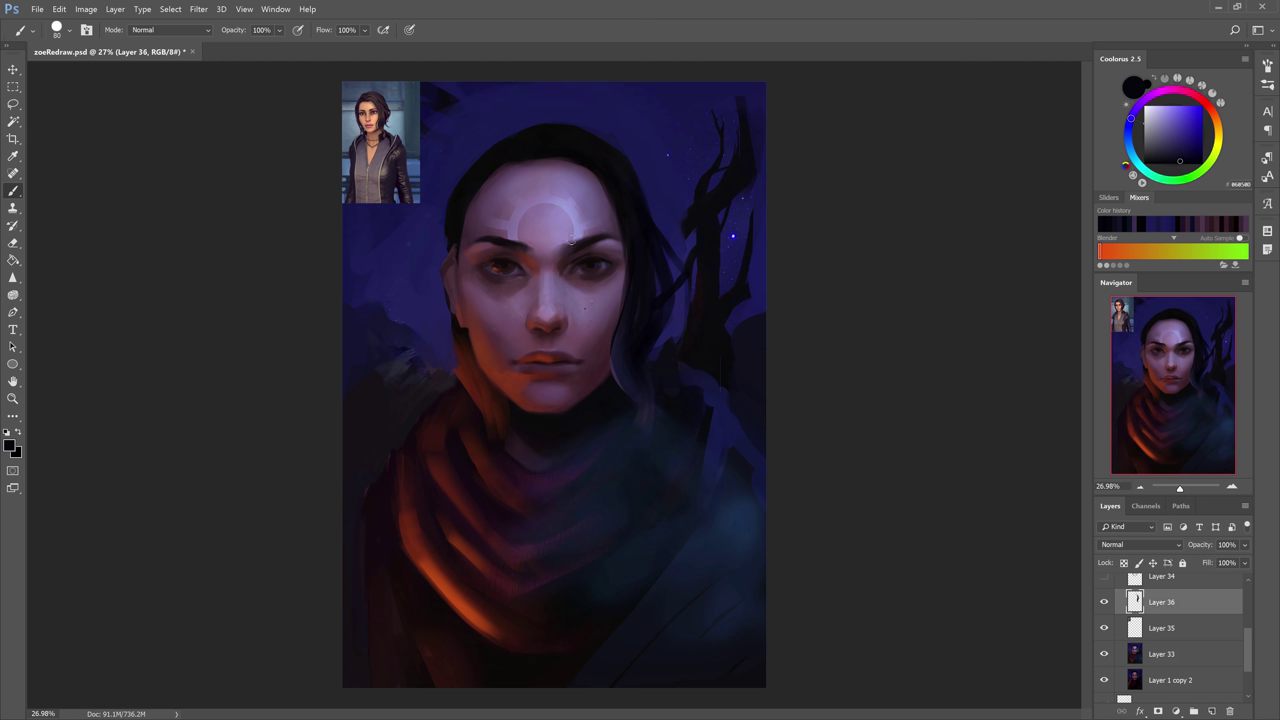
left_click(614, 372, "alt")
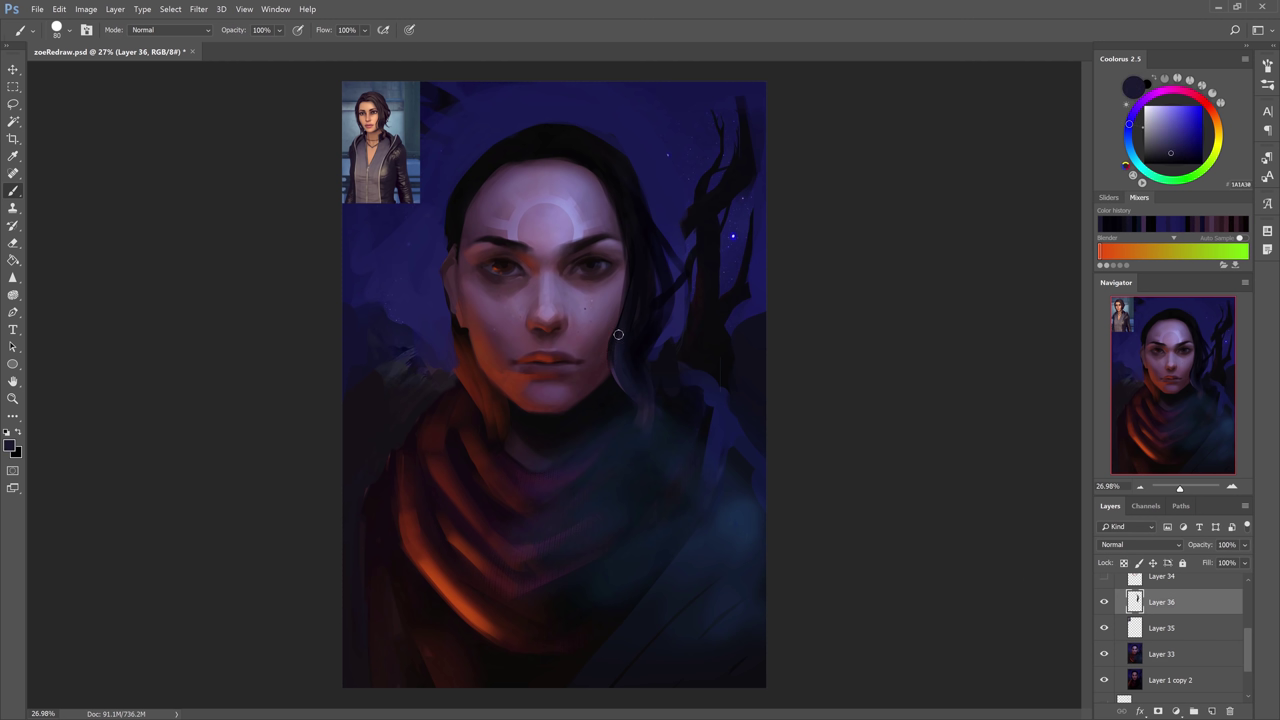
left_click(626, 362, "alt")
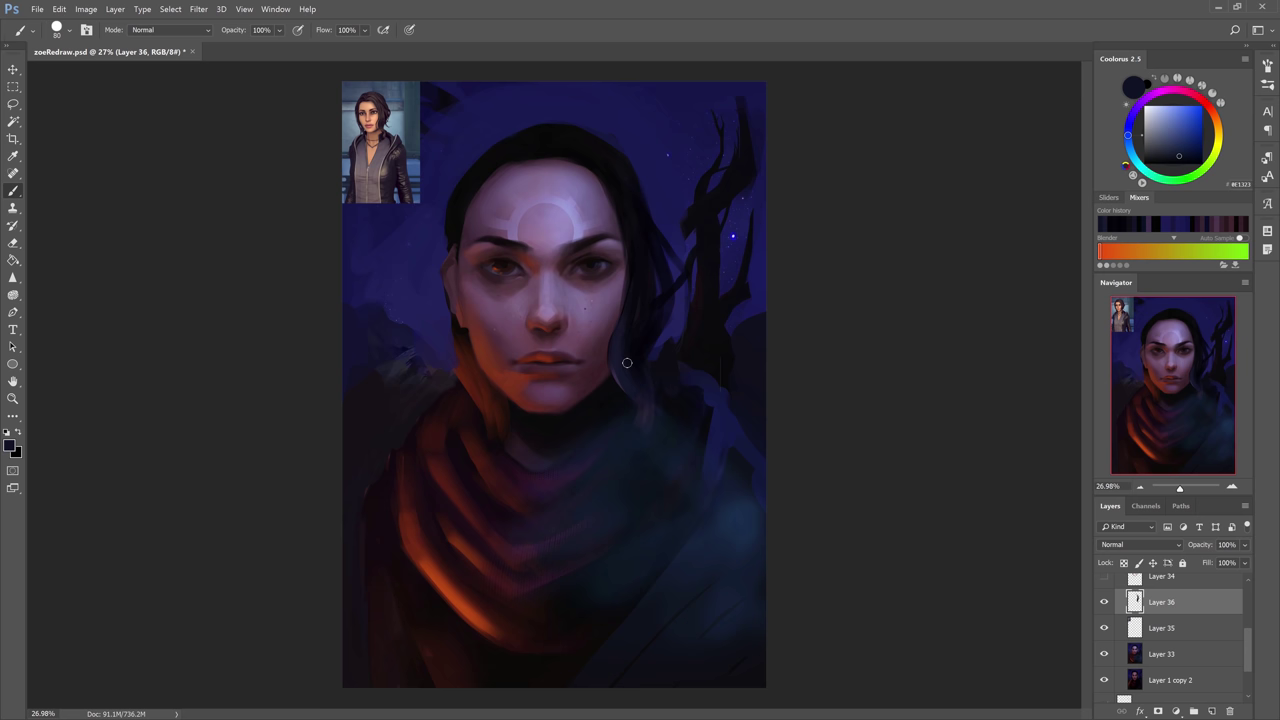
left_click(626, 252, "alt")
key("bracketright")
key("bracketright")
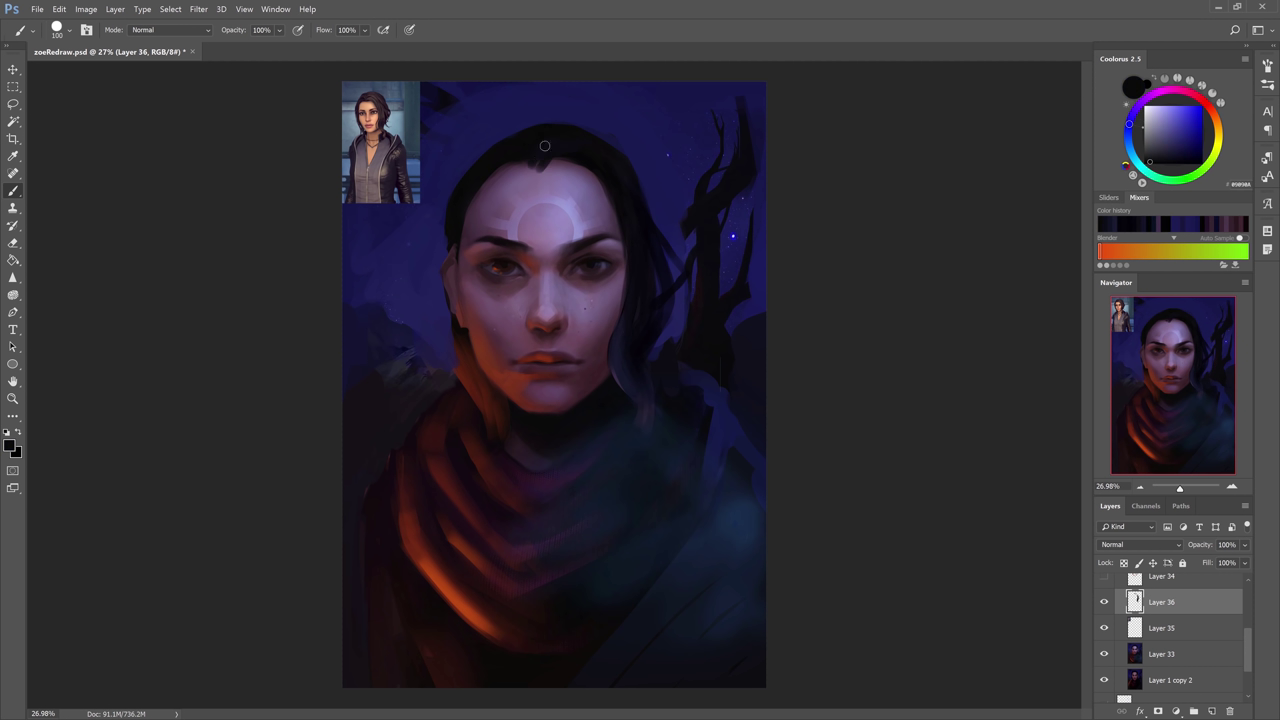
left_click_drag(540, 160, 680, 250)
left_click_drag(672, 298, 680, 334)
Paint dark hair from the crown down over the ear on the warm-lit side to the shoulder, using sampled tones.
mouse_move(558, 120)
left_mouse_down()
mouse_move(508, 134)
mouse_move(446, 250)
mouse_move(428, 386)
left_mouse_up()
key("e")
key("b")
left_click(464, 380, "alt")
left_click(440, 310, "alt")
left_click_drag(446, 324, 433, 388)
left_click_drag(464, 214, 464, 264)
Sample a tone at the hairline, enlarge the Brush, and paint broad hair volume over the crown and tree-side temple.
left_click(530, 164, "alt")
key("bracketright")
key("bracketright")
key("bracketright")
key("bracketright")
key("bracketright")
key("bracketright")
mouse_move(560, 132)
left_mouse_down()
mouse_move(597, 148)
mouse_move(550, 118)
mouse_move(754, 97)
mouse_move(566, 142)
mouse_move(586, 132)
mouse_move(636, 240)
left_mouse_up()
Sample hair tones from the crown and paint finer strands along the tree-side temple and cheek with a smaller Brush.
left_click(566, 141, "alt")
left_click(606, 160, "alt")
key("bracketleft")
key("bracketleft")
key("bracketleft")
key("bracketleft")
key("bracketleft")
key("bracketleft")
key("bracketleft")
mouse_move(620, 250)
left_mouse_down()
mouse_move(532, 256)
mouse_move(612, 316)
left_mouse_up()
Compare the portrait with the hair on Layer 36 hidden and shown.
left_click(549, 256, "alt")
key("e")
key("b")
left_click(1104, 602)
left_click(1104, 602)
key("ctrl+plus")
Hide Layer 36, lasso the whole head including both ears on Layer 33, and copy it to a new layer.
left_click(1180, 653)
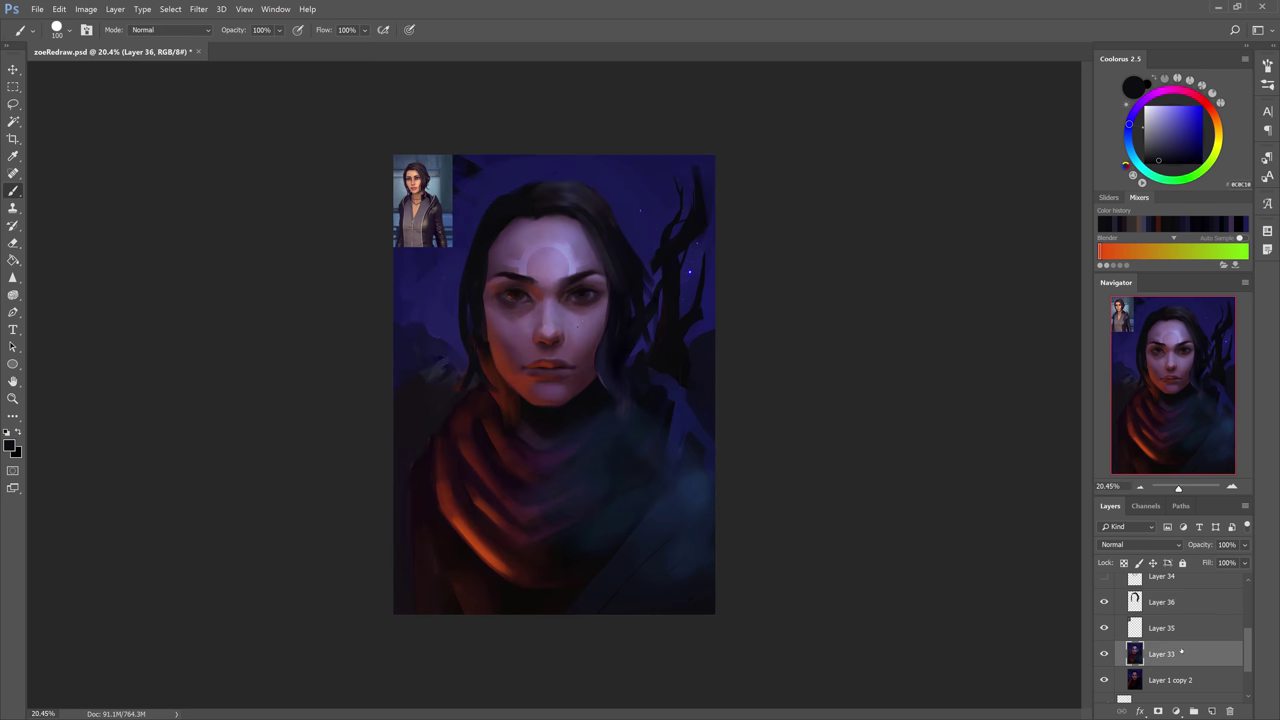
key("bracketright")
key("l")
mouse_move(614, 368)
left_mouse_down()
mouse_move(528, 408)
mouse_move(494, 367)
mouse_move(479, 292)
mouse_move(494, 242)
mouse_move(534, 207)
mouse_move(587, 221)
mouse_move(625, 288)
left_mouse_up()
key("shift")
mouse_move(480, 276)
left_mouse_down()
mouse_move(465, 302)
mouse_move(492, 356)
left_mouse_up()
left_click(1104, 602)
key("shift")
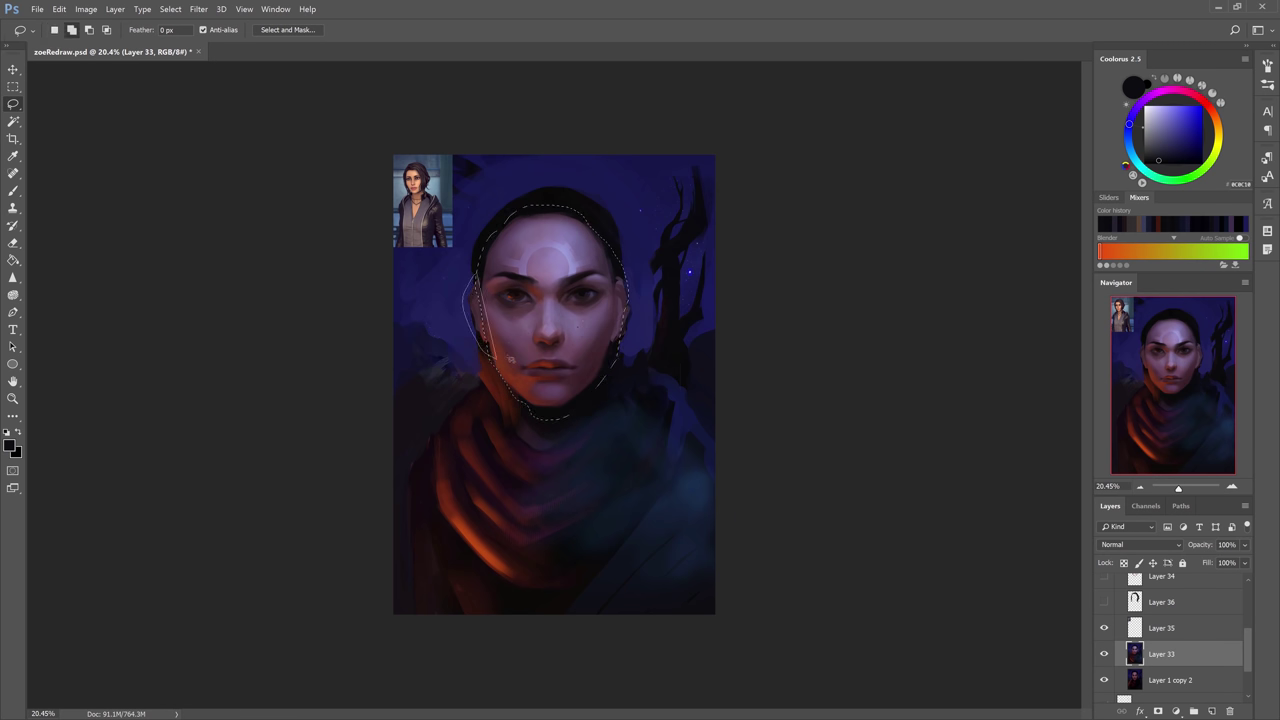
mouse_move(610, 270)
left_mouse_down()
mouse_move(633, 314)
mouse_move(616, 354)
left_mouse_up()
mouse_move(603, 243)
left_mouse_down()
mouse_move(622, 272)
mouse_move(607, 218)
mouse_move(529, 187)
mouse_move(470, 292)
left_mouse_up()
key("ctrl+j")
Scale the copied head down slightly with Free Transform and reposition it over the neck.
key("ctrl+t")
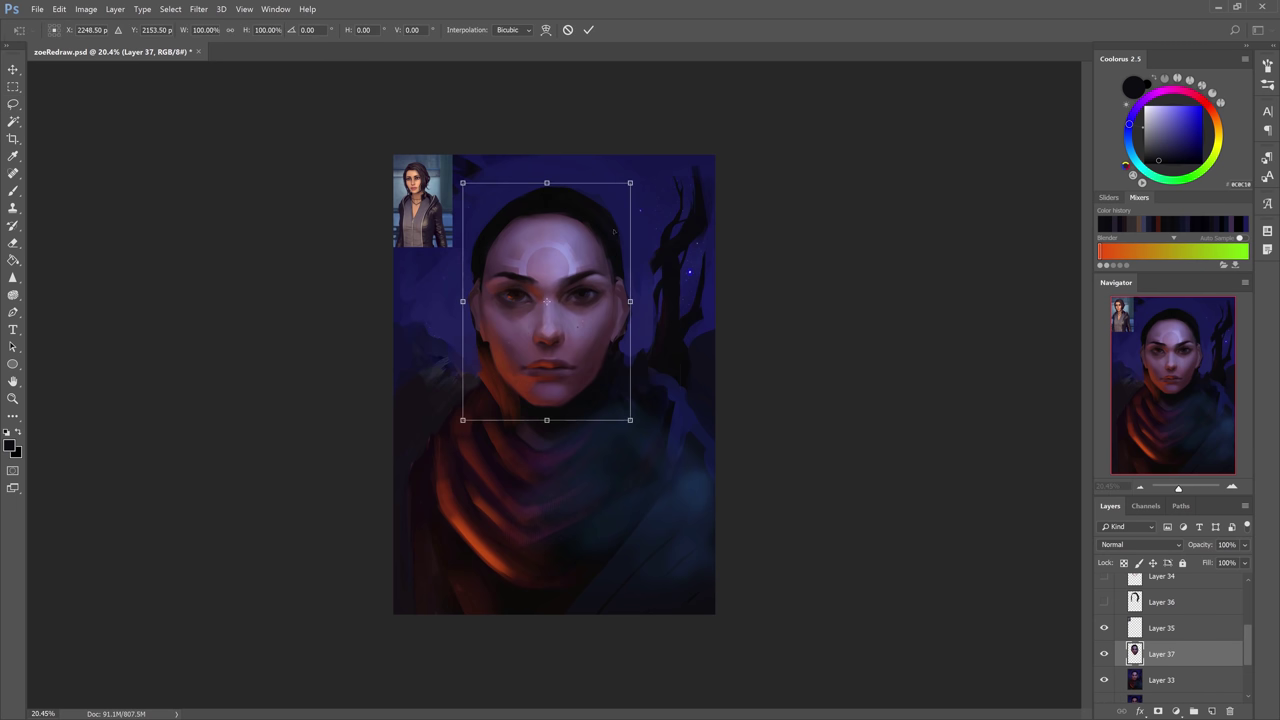
left_click_drag(631, 182, 624, 193)
left_click_drag(600, 242, 605, 241)
key("Return")
Sample the sky blue and paint over the old hood edge around the reduced head with a 175 px Brush.
key("b")
left_click(489, 205, "alt")
mouse_move(489, 211)
left_mouse_down()
mouse_move(590, 200)
mouse_move(620, 258)
left_mouse_up()
left_click_drag(625, 225, 623, 223)
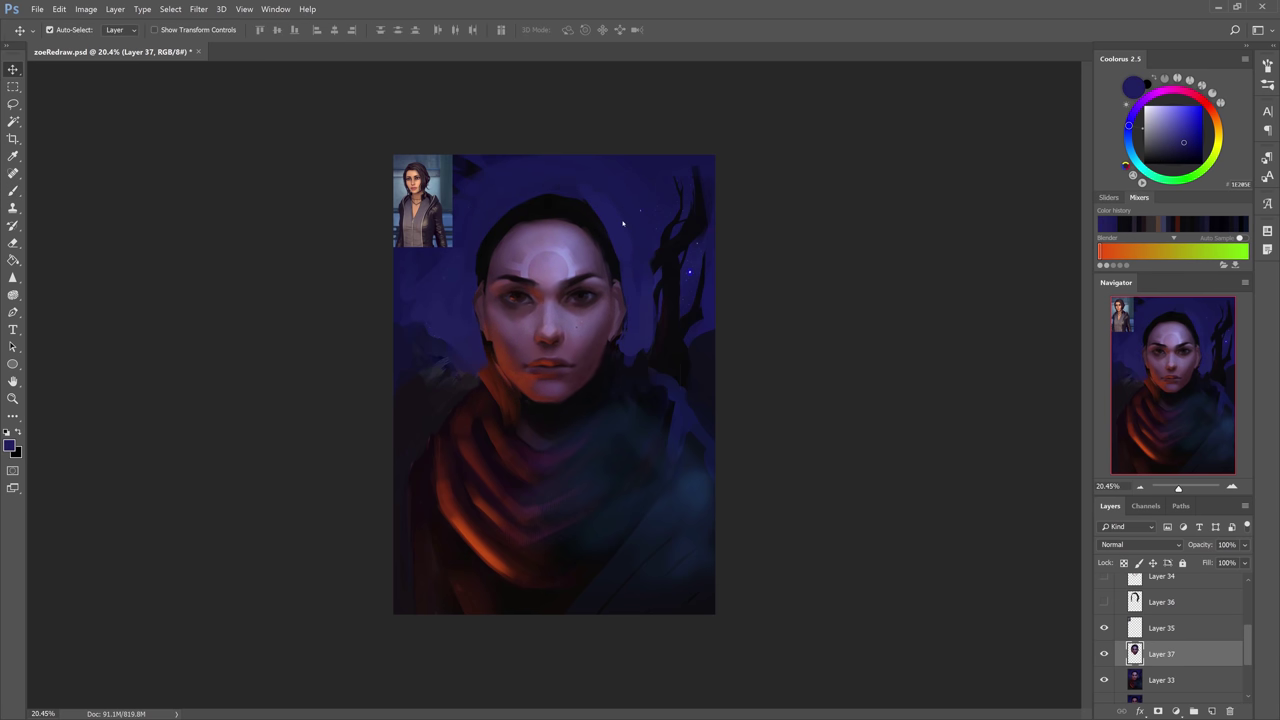
Compare the reduced head on Layer 37 with the original head size by toggling the layer's visibility.
left_click(1104, 655)
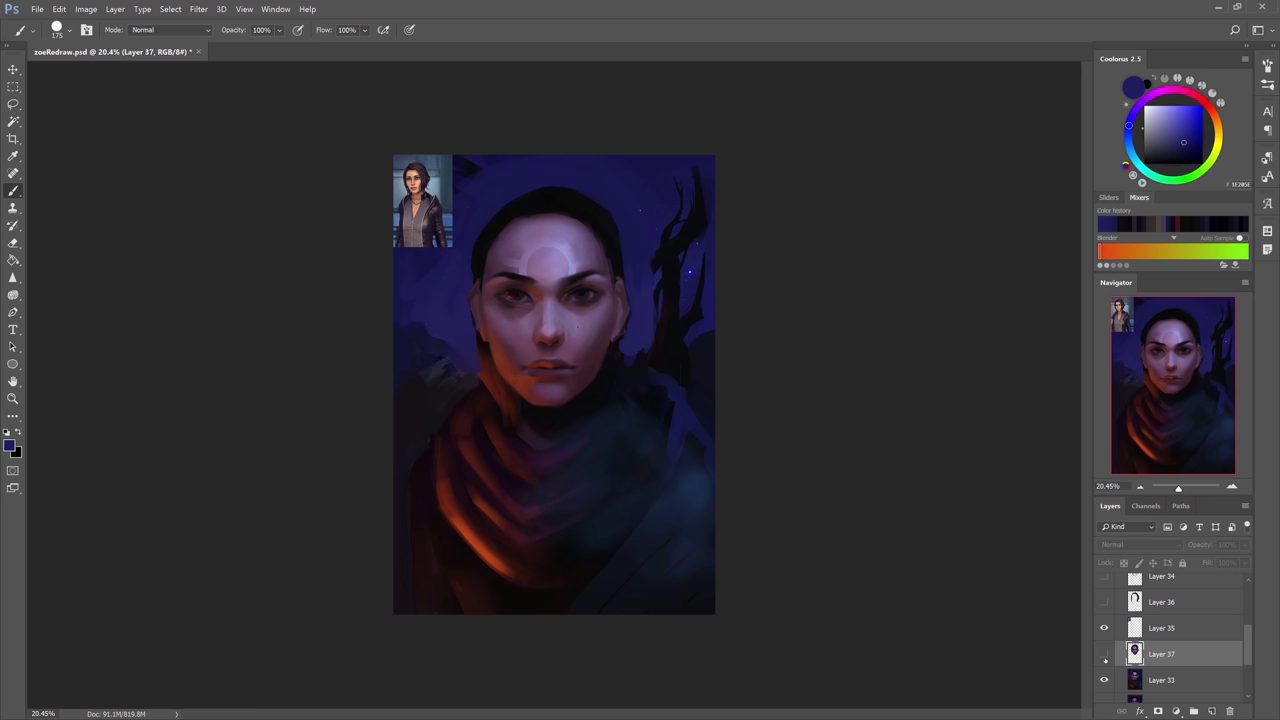
key("ctrl+z")
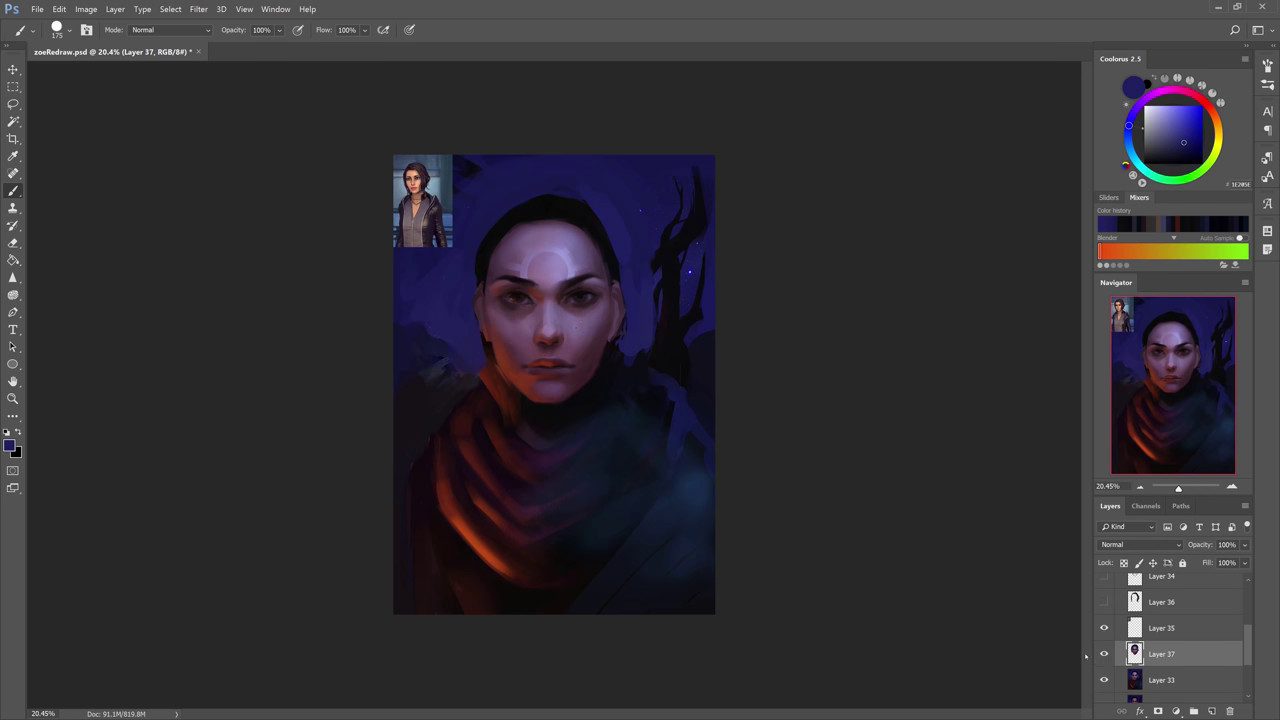
left_click(1104, 653)
On Layer 33, sample near-black and paint a dark shape on the tree-side shoulder with a 175 px Brush.
left_click(1182, 688)
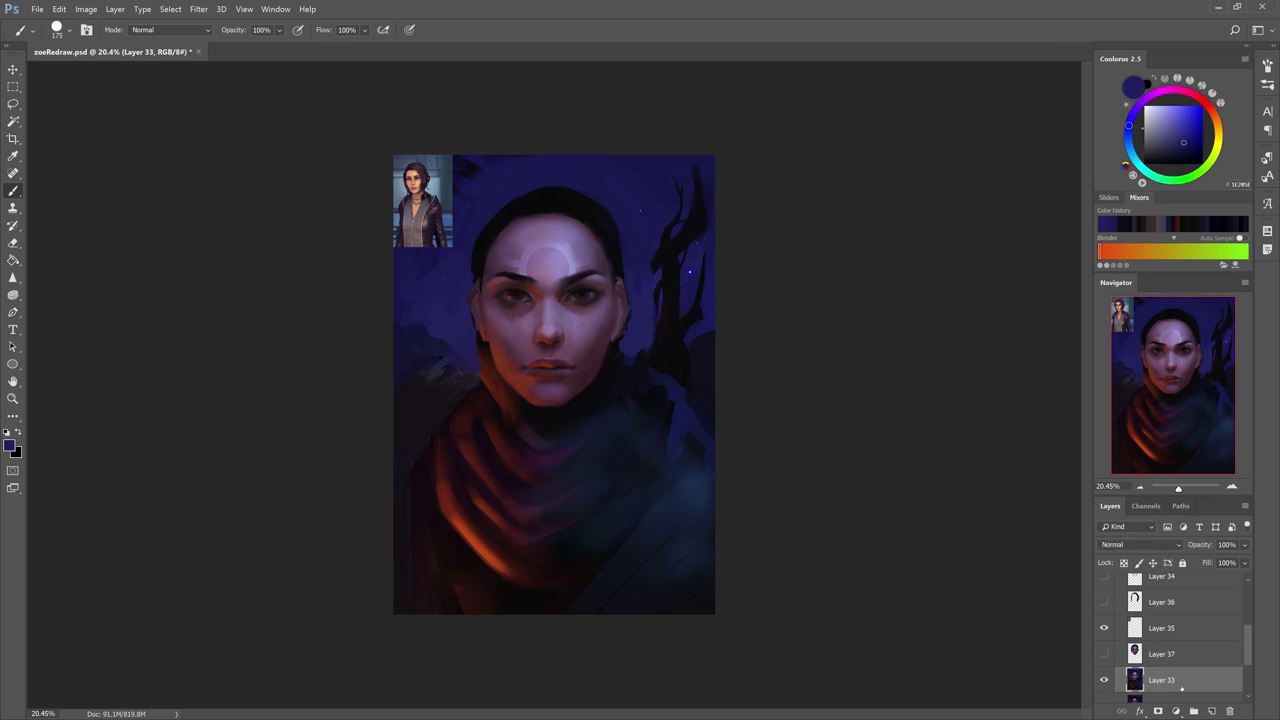
left_click(671, 409, "alt")
mouse_move(677, 398)
left_mouse_down()
mouse_move(665, 453)
mouse_move(681, 406)
left_mouse_up()
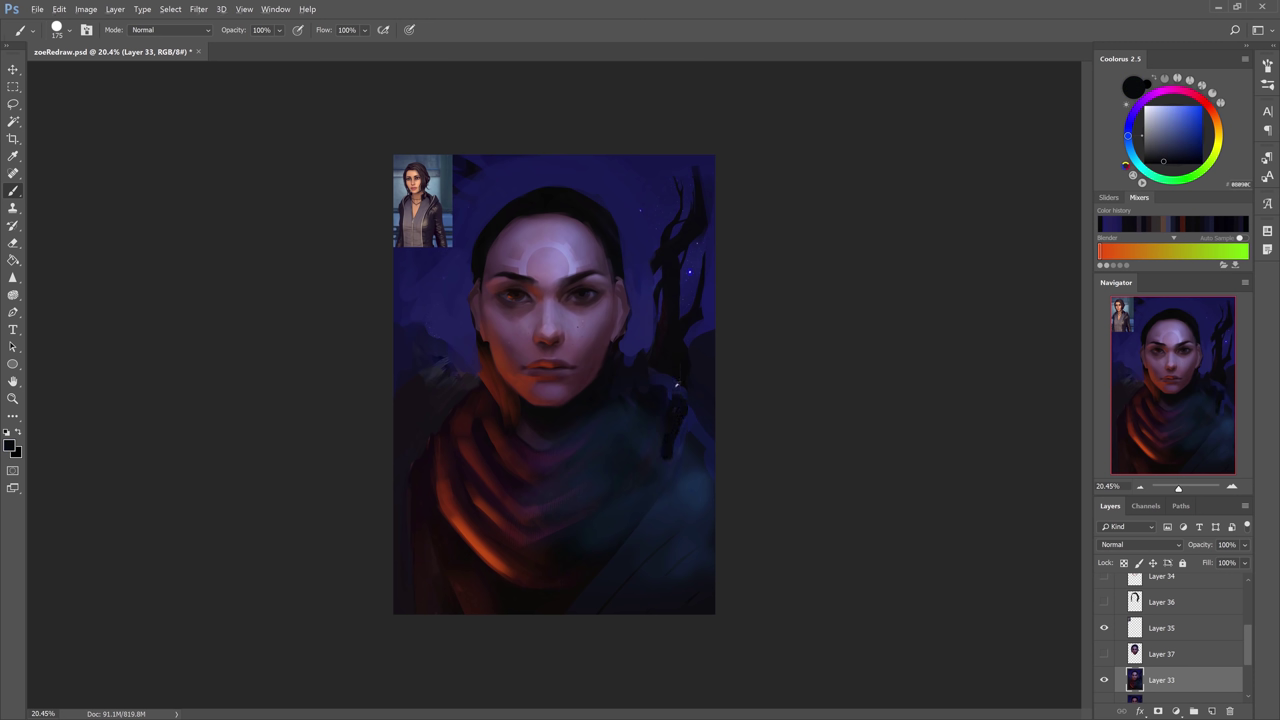
left_click(674, 383, "alt")
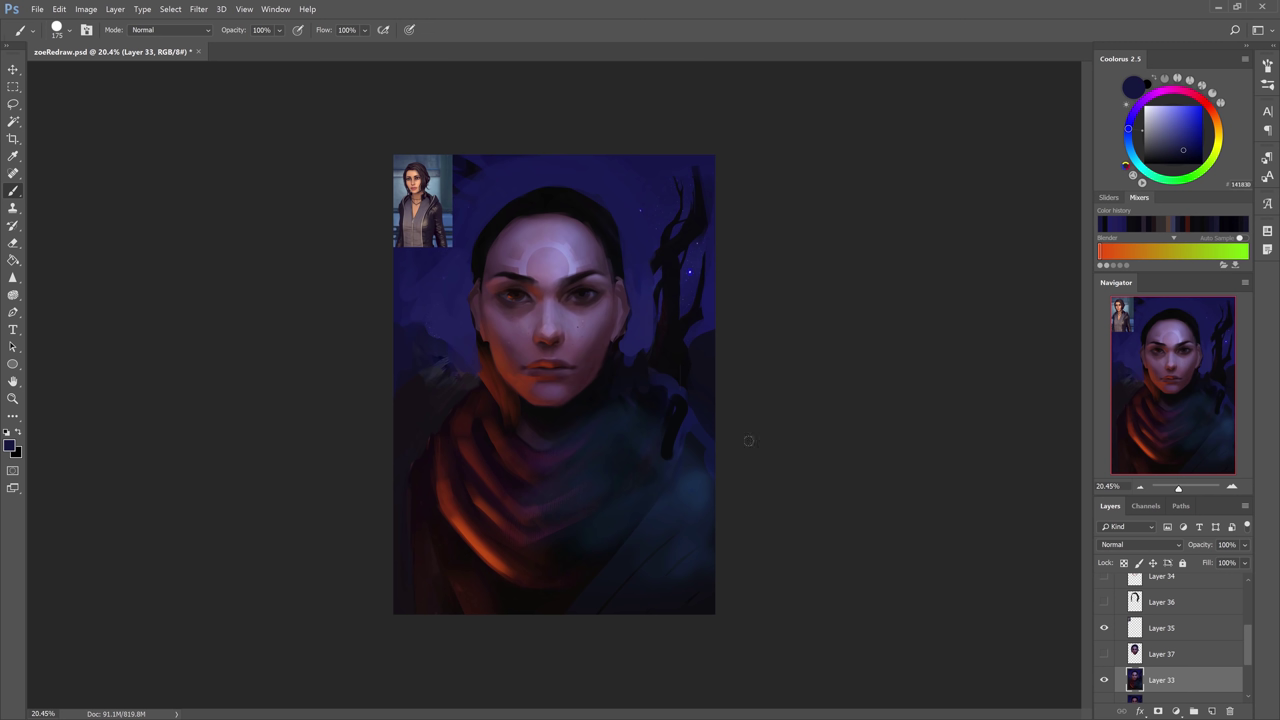
left_click(623, 354, "alt")
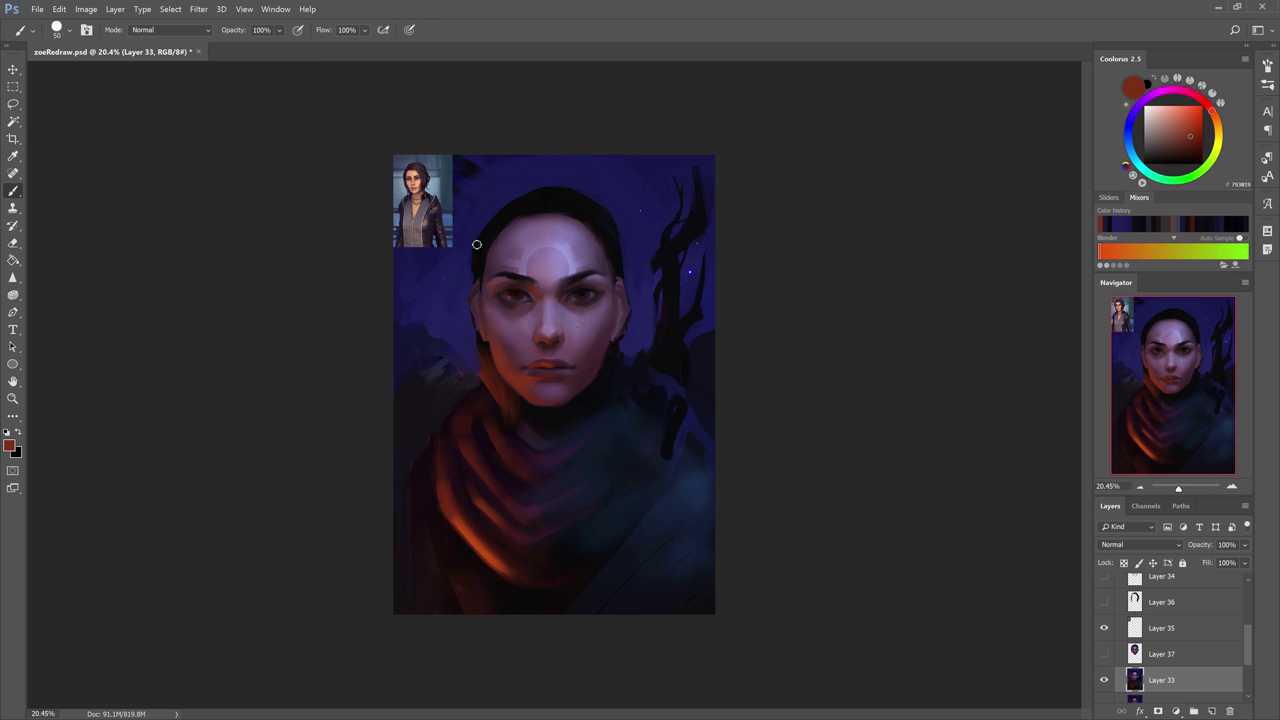
left_click_drag(476, 244, 474, 384)
left_click_drag(418, 293, 418, 480)
left_click_drag(616, 238, 616, 360)
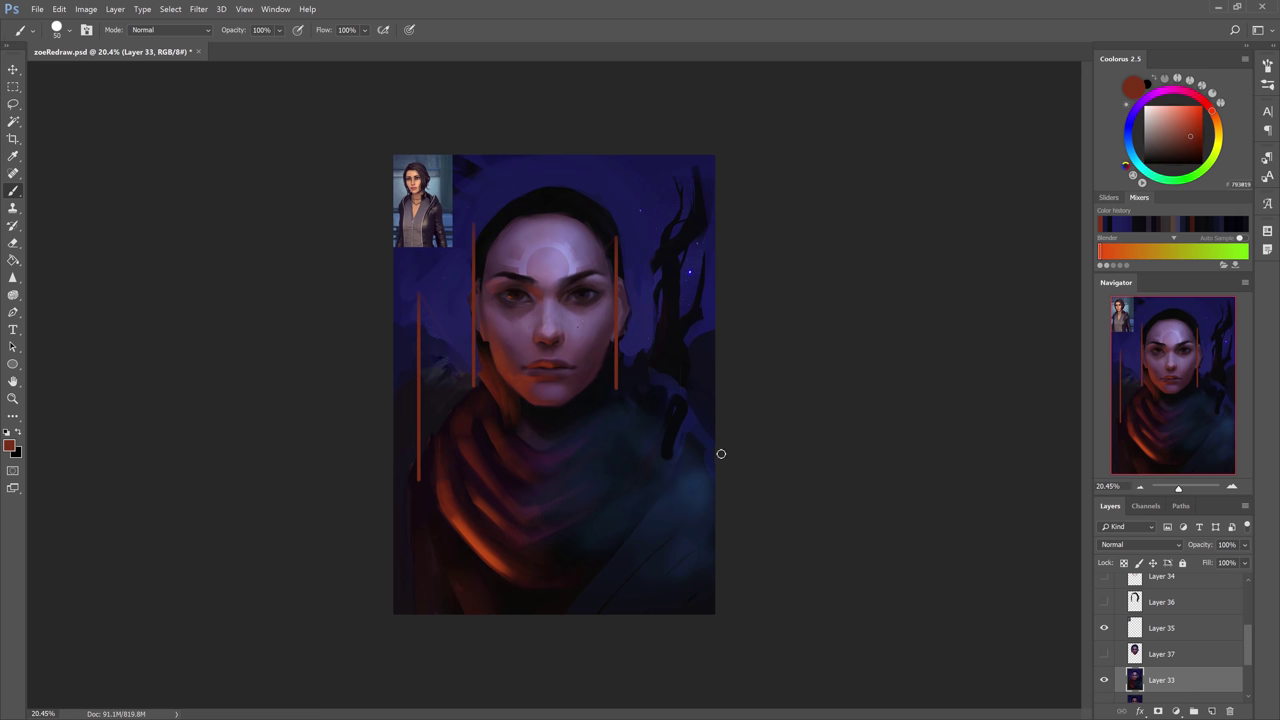
key("ctrl+alt+z")
key("ctrl+alt+z")
key("ctrl+alt+z")
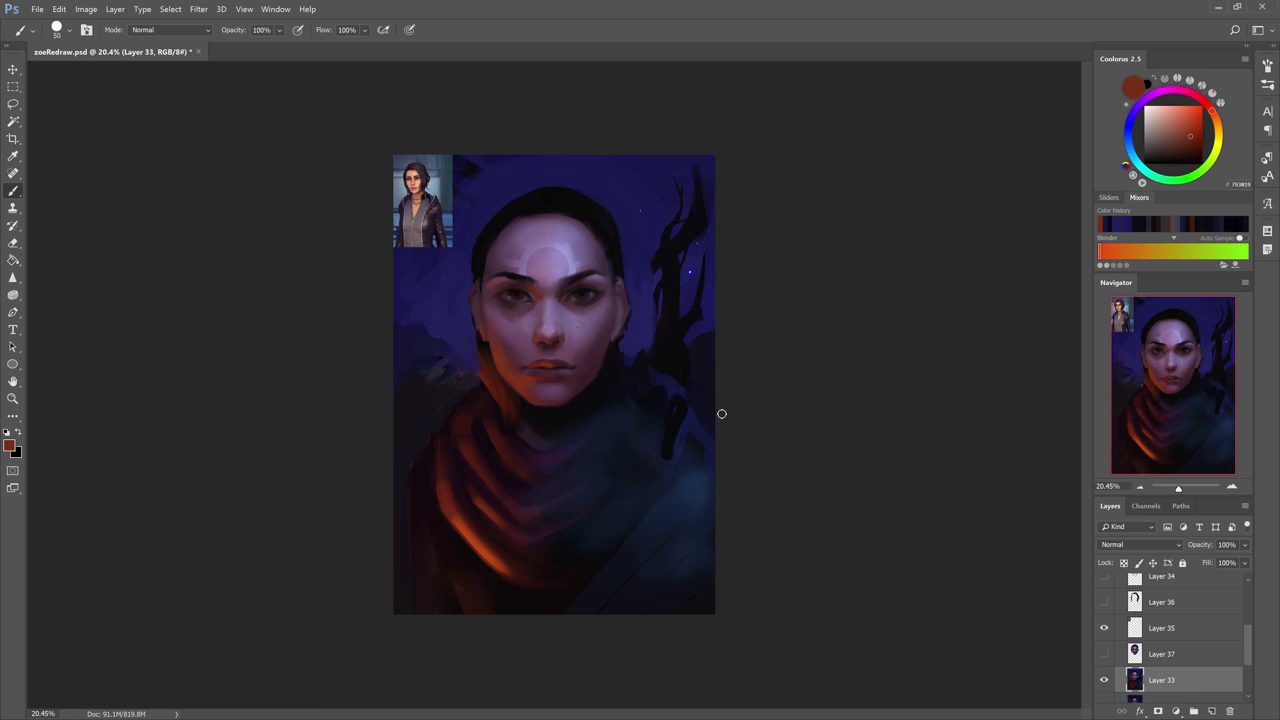
Show Layers 37 and 36, then scale the hair on Layer 36 to about 97% and fit it over the smaller head.
left_click(1104, 653)
left_click(1160, 654)
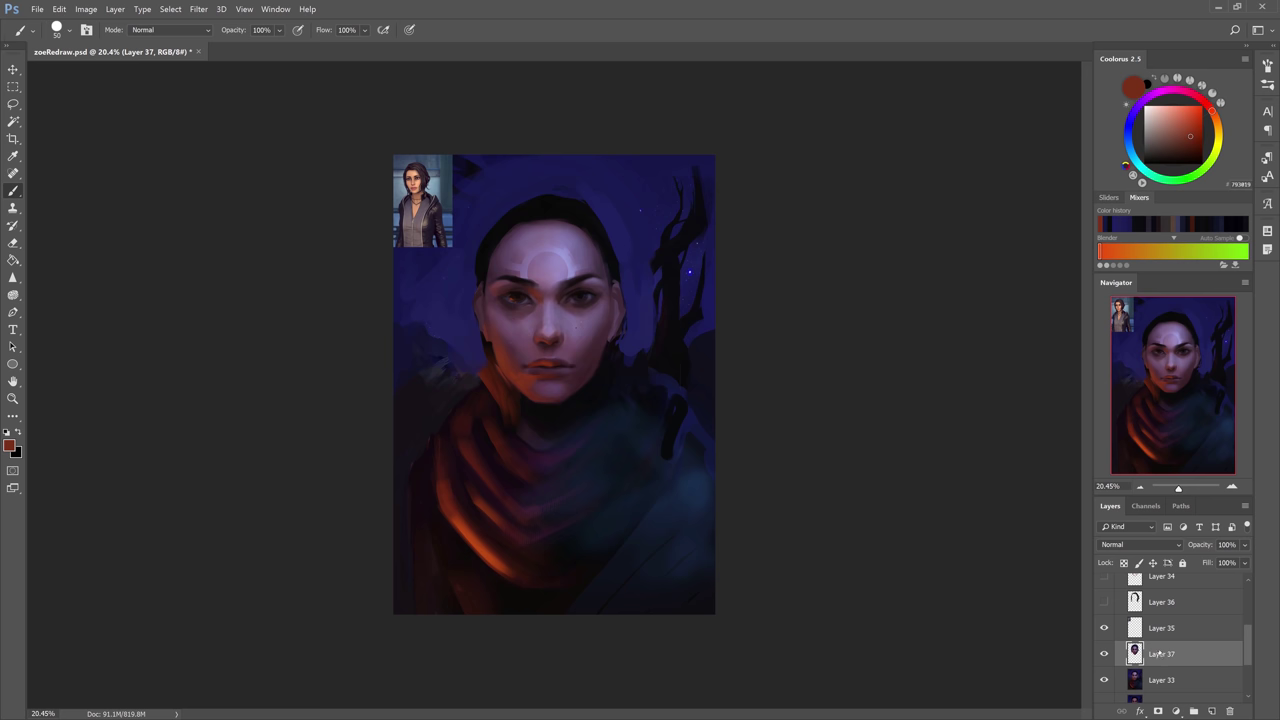
left_click(1104, 601)
left_click(1160, 601)
key("ctrl+t")
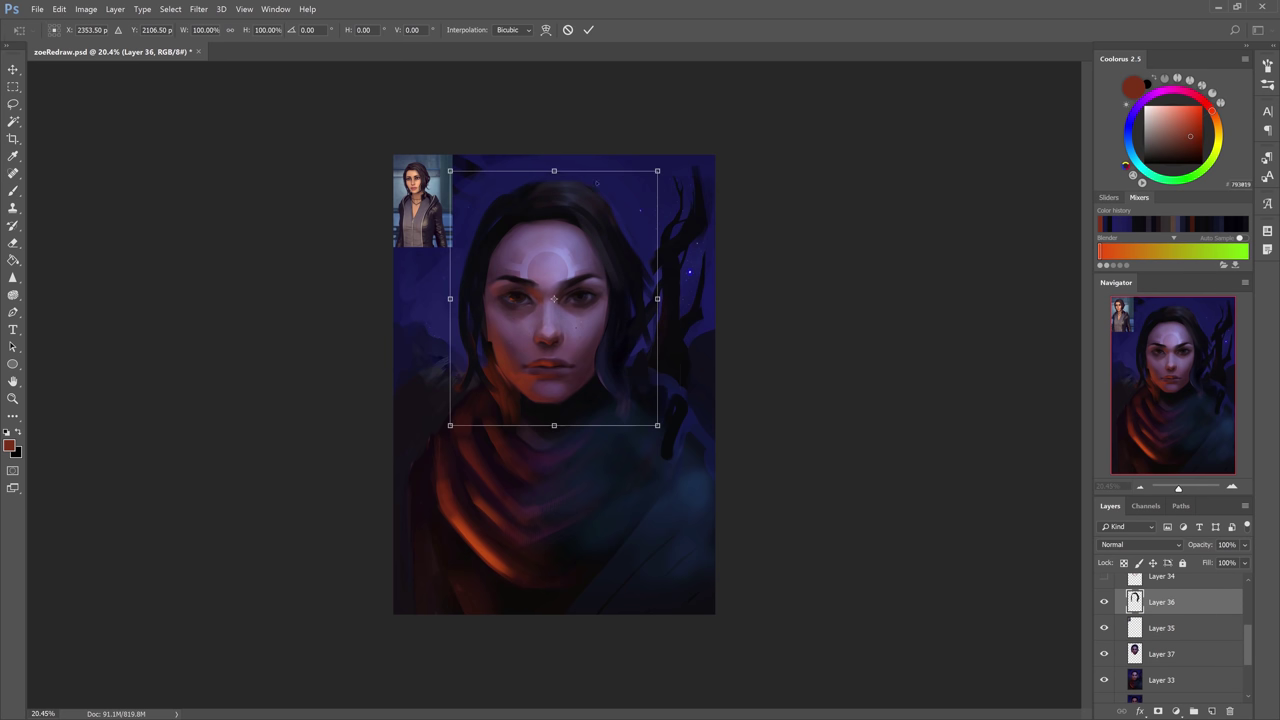
left_click_drag(451, 171, 457, 179)
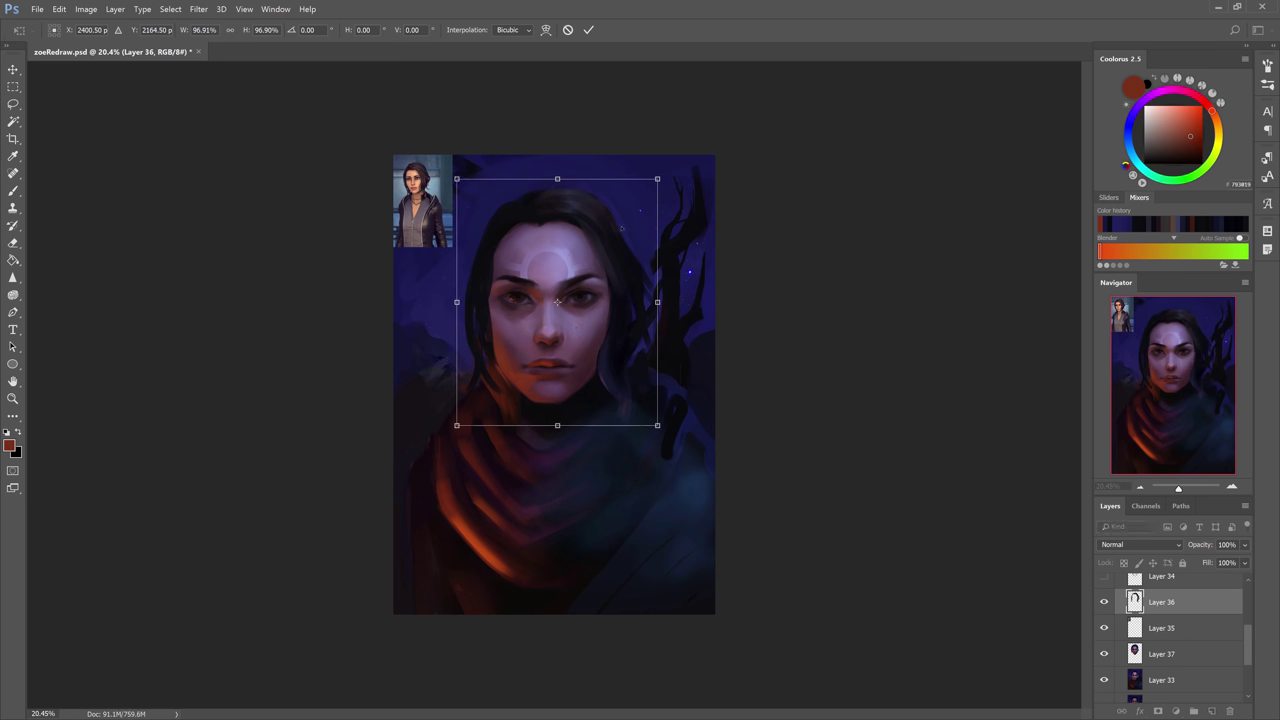
left_click_drag(623, 232, 621, 232)
left_click_drag(554, 305, 556, 303)
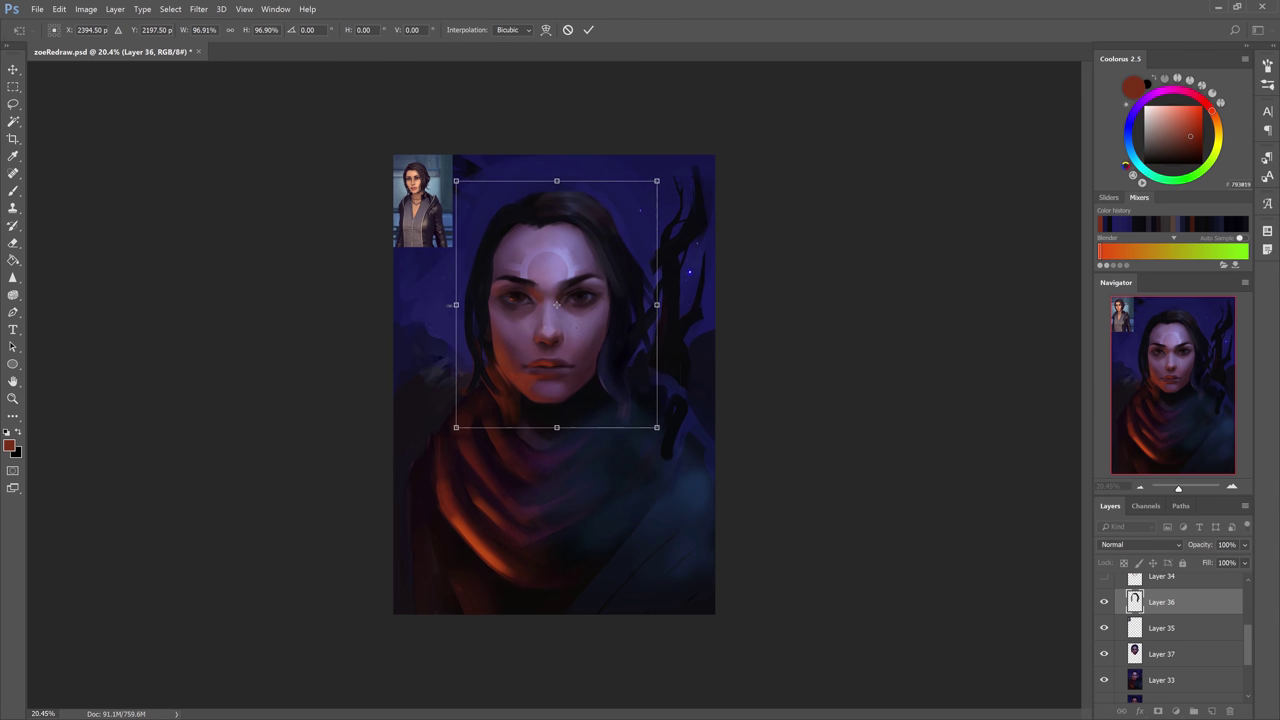
key("Return")
Sample the dark hair colour and fill out the crown's contour on the side nearest the reference picture with a 100 px Brush.
key("b")
key("d")
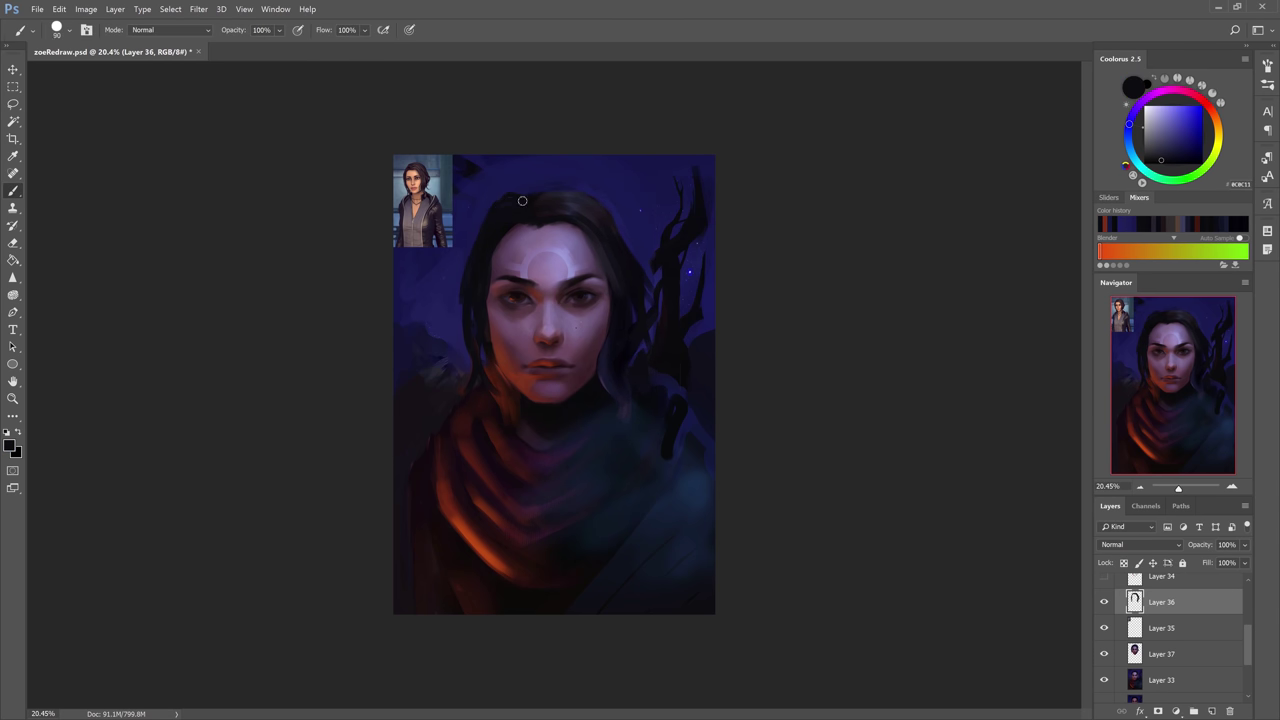
key("]")
left_click(566, 204, "alt")
mouse_move(522, 201)
left_mouse_down()
mouse_move(578, 192)
mouse_move(486, 232)
left_mouse_up()
Paint tree-side hair strands from the temple downward with sampled tones, and erase stray paint beside the jaw.
left_click(471, 300, "alt")
left_click(605, 250, "alt")
left_click_drag(596, 240, 624, 316)
left_click(622, 244, "alt")
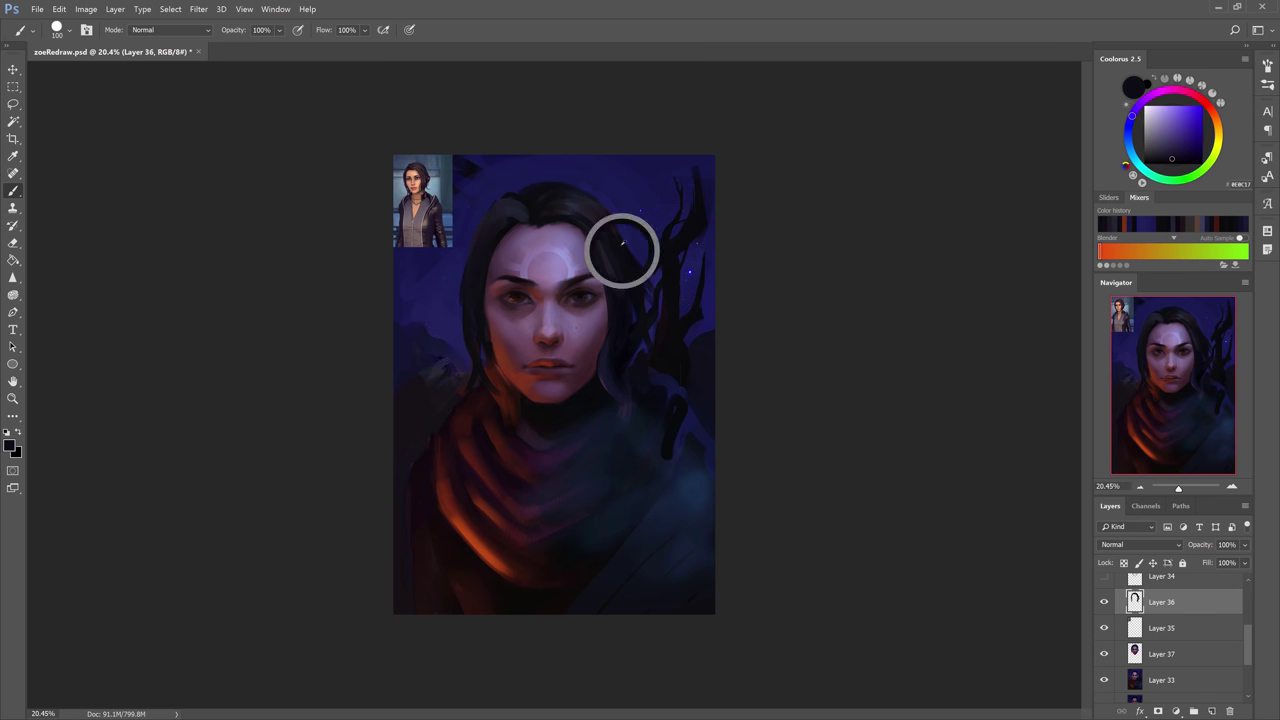
key("e")
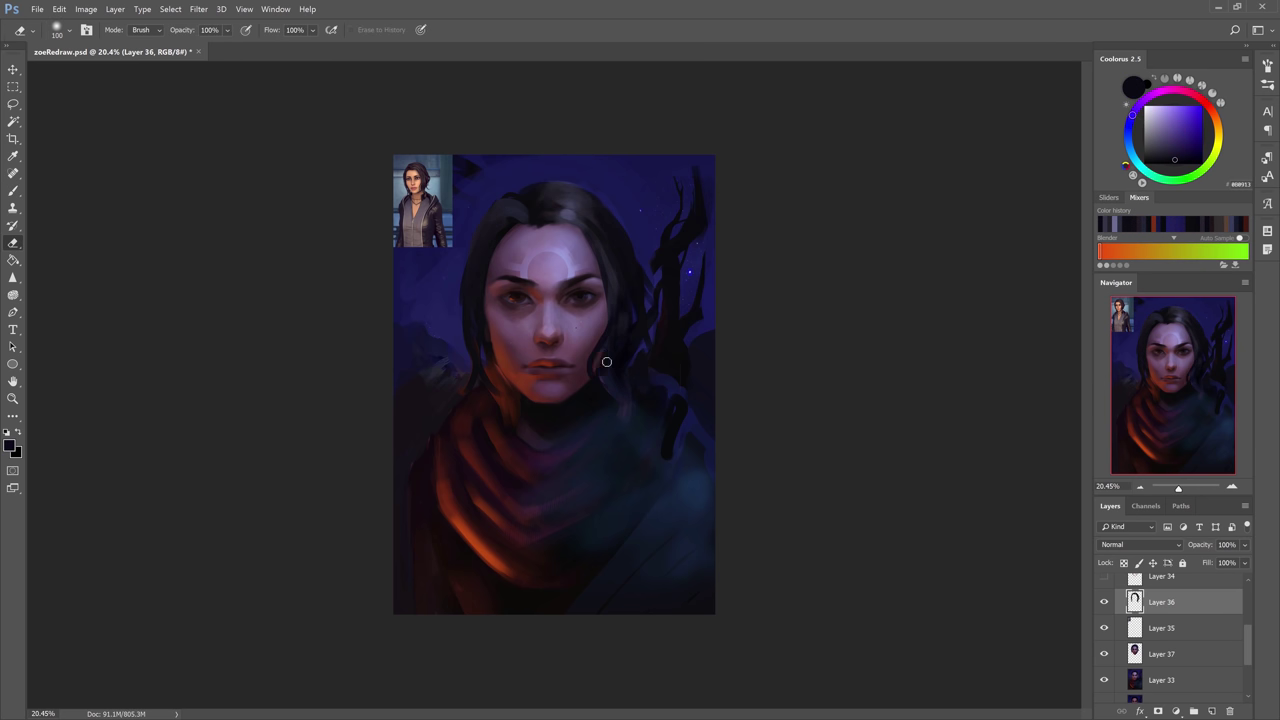
left_click_drag(592, 376, 591, 354)
key("b")
left_click(520, 215, "alt")
mouse_move(520, 216)
left_mouse_down()
mouse_move(497, 238)
mouse_move(505, 317)
left_mouse_up()
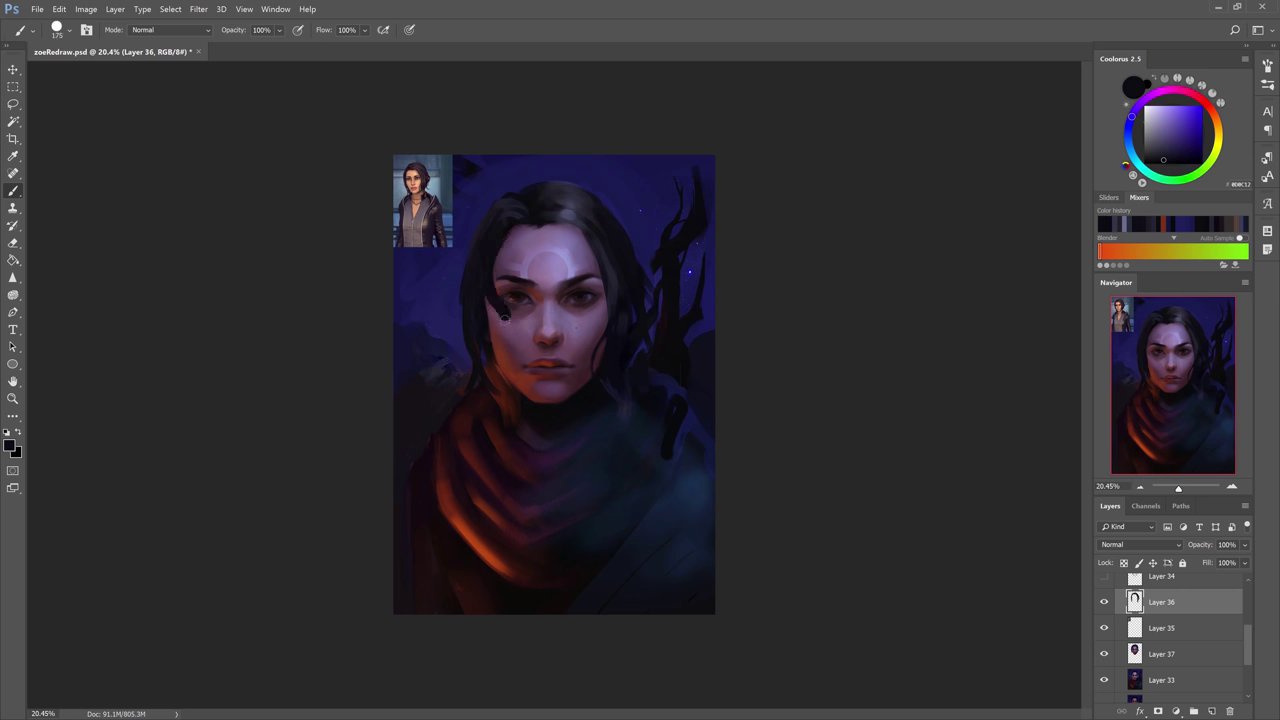
key("ctrl+z")
Reduce the Brush to 70 px, sample the reddish brown of the neck, and paint warm-lit strokes below the hair beside the neck.
key("bracketleft")
key("bracketleft")
key("bracketleft")
key("bracketleft")
key("bracketleft")
key("bracketleft")
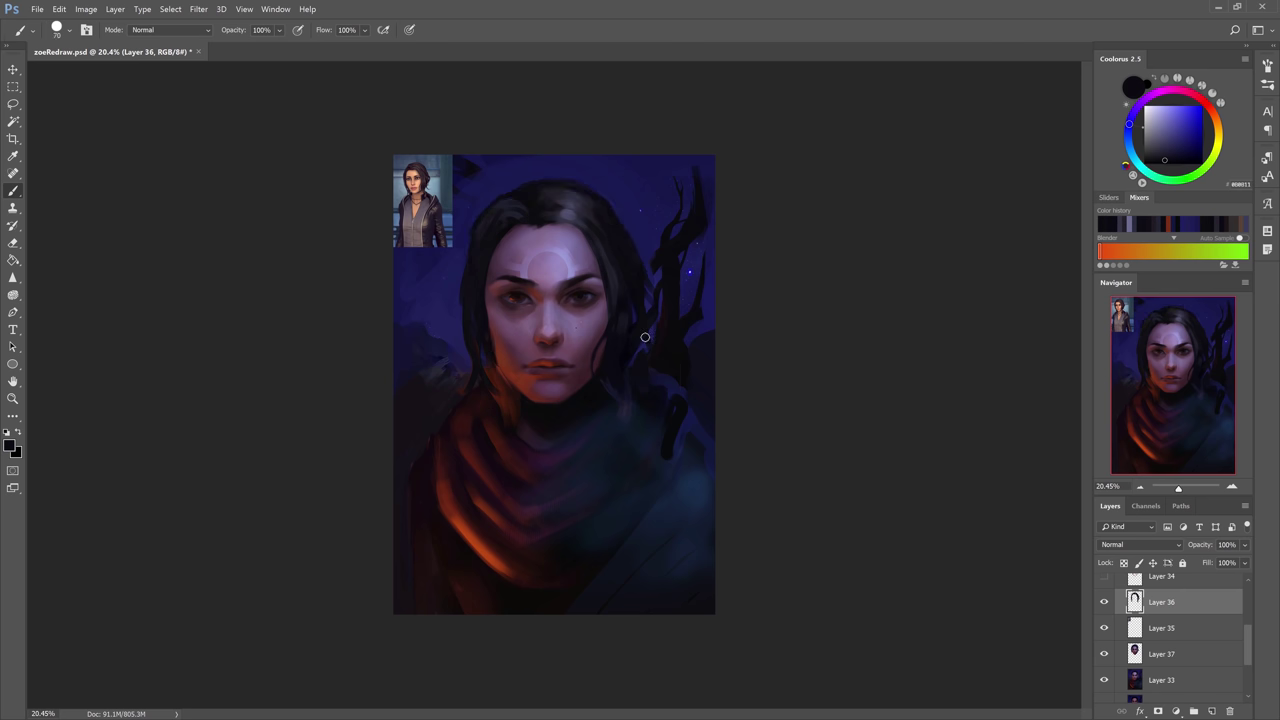
left_click(500, 385, "alt")
mouse_move(487, 377)
left_mouse_down()
mouse_move(485, 401)
mouse_move(499, 394)
mouse_move(508, 412)
left_mouse_up()
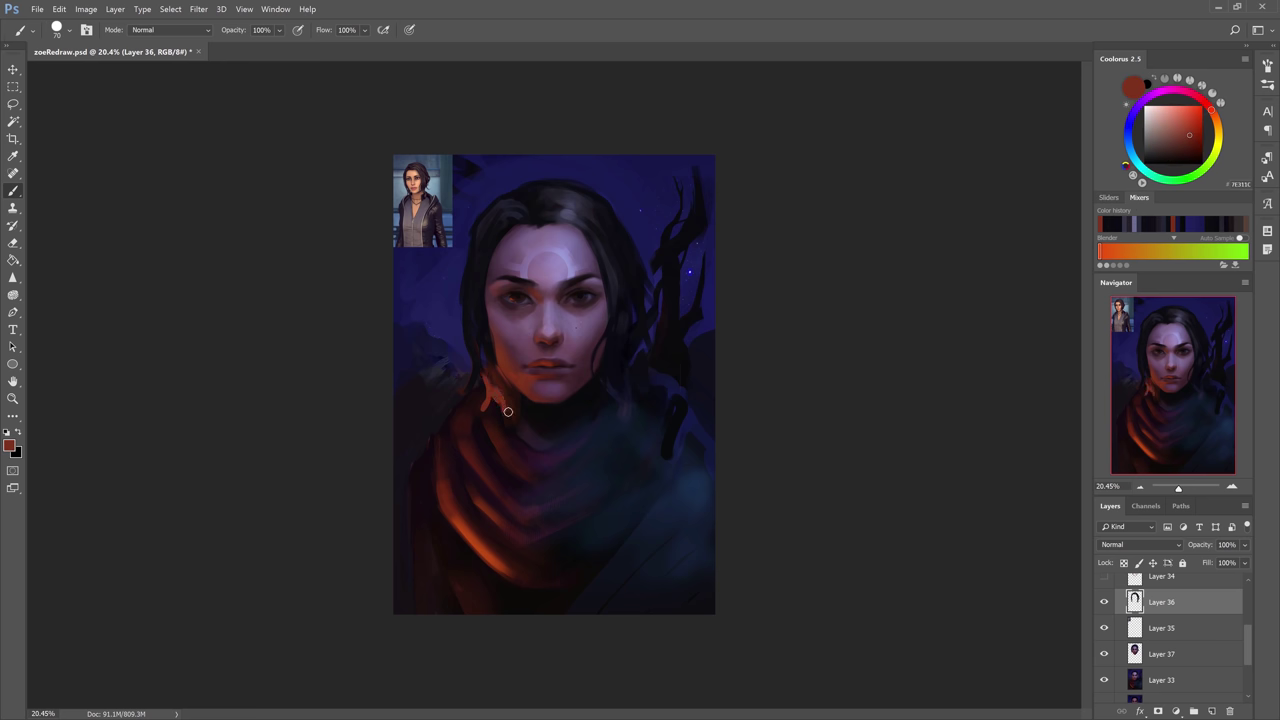
Pick a bright orange and paint glowing hair ends beside the neck under the reference picture's side.
left_click(1193, 122)
left_click(1214, 115)
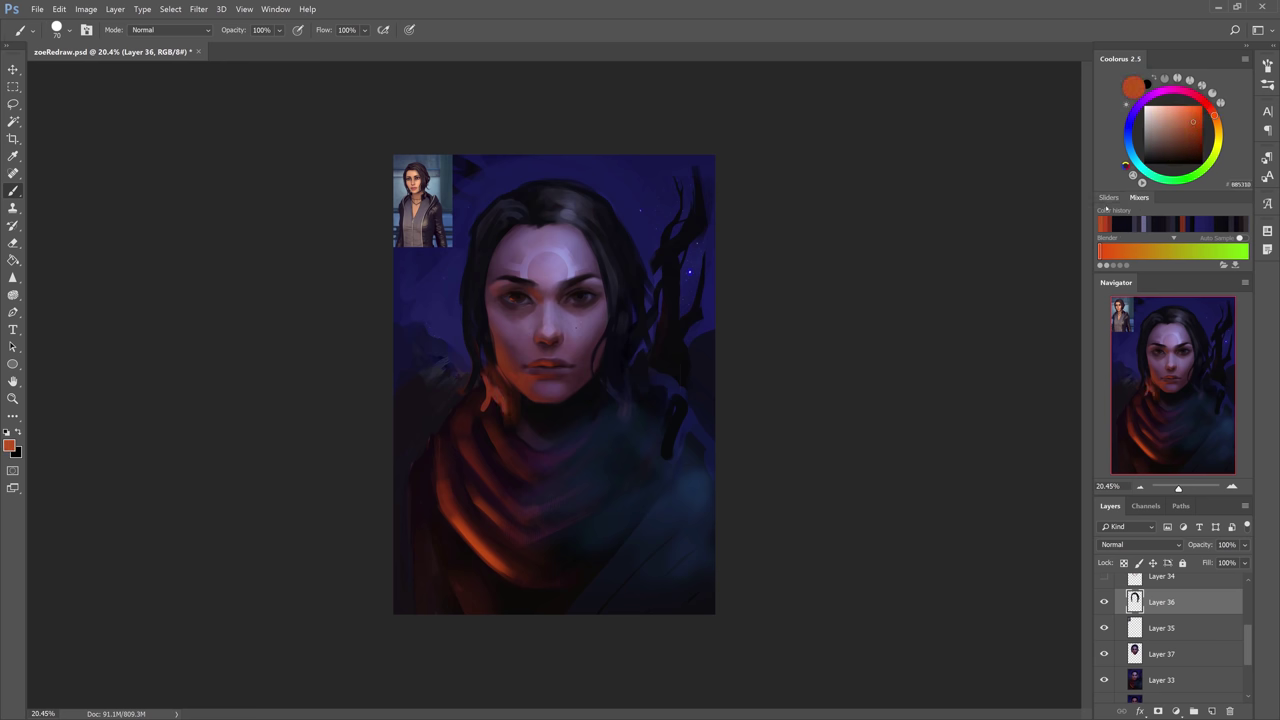
mouse_move(500, 408)
left_mouse_down()
mouse_move(506, 429)
mouse_move(510, 409)
left_mouse_up()
mouse_move(476, 366)
left_mouse_down()
mouse_move(466, 397)
mouse_move(474, 368)
left_mouse_up()
Sample the dark red and orange tones, enlarge the Brush to 125 px, and blend the warm strands from jaw to scarf.
left_click(488, 390, "alt")
key("bracketright")
key("bracketright")
key("bracketright")
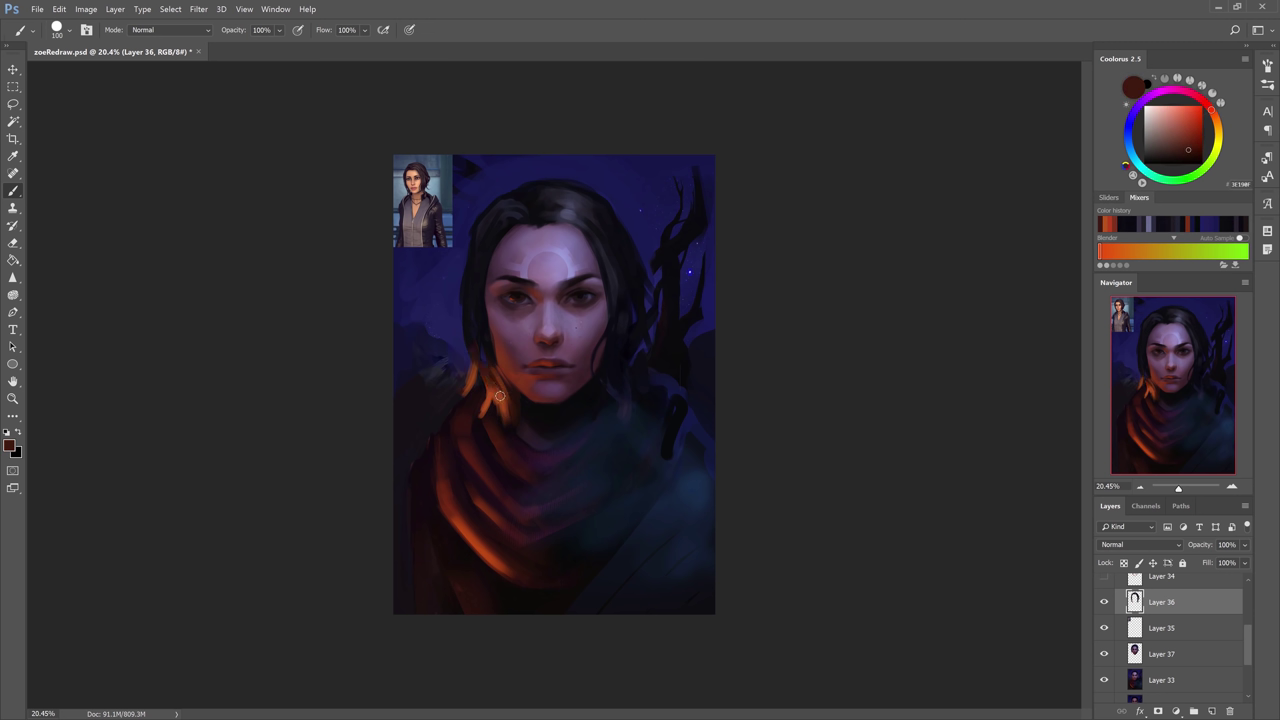
left_click(497, 392, "alt")
key("bracketright")
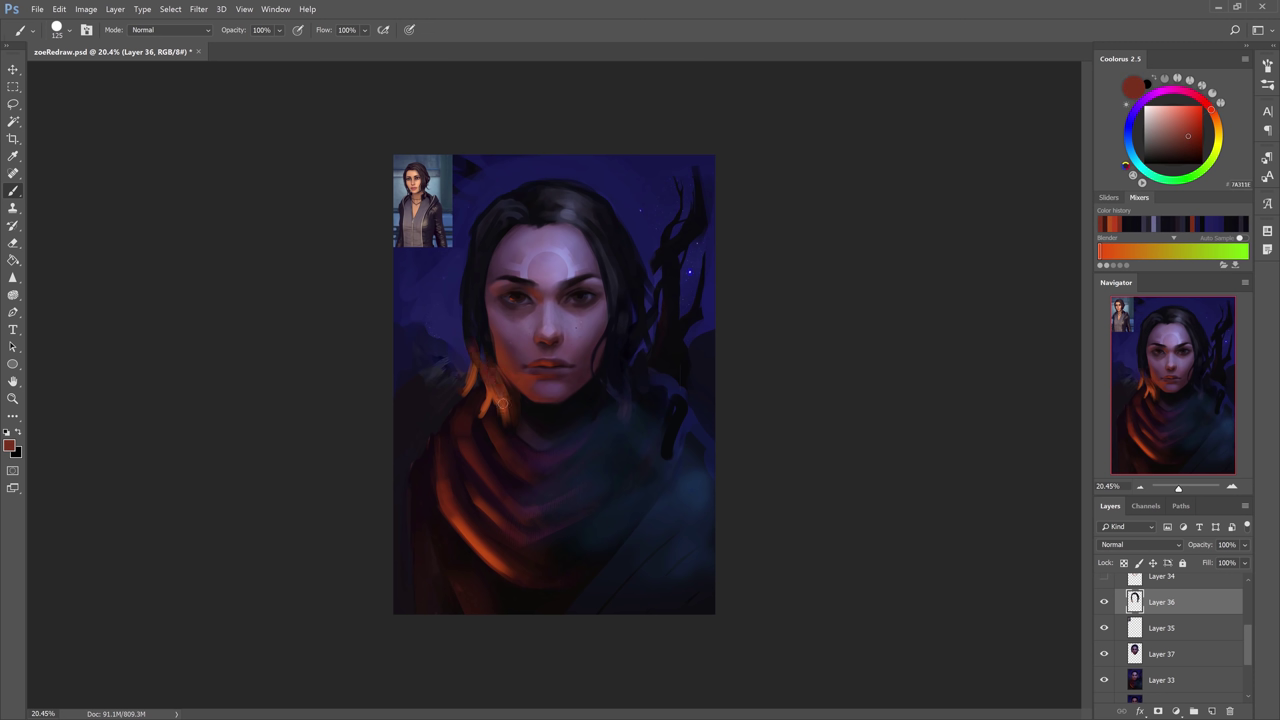
left_click(491, 388, "alt")
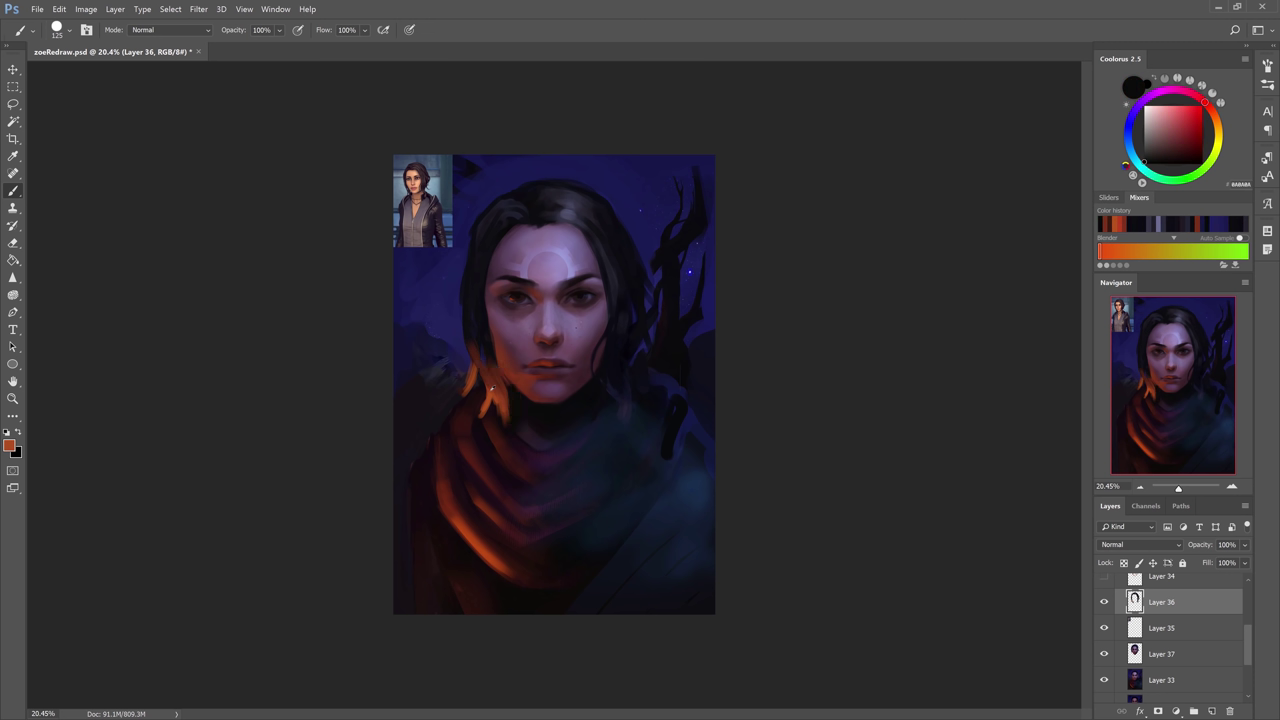
left_click_drag(494, 390, 508, 426)
left_click(519, 380, "alt")
left_click_drag(494, 380, 482, 349)
Sample dark reddish brown tones and paint shaded strokes through the orange hair ends with a 90 px Brush.
left_click(473, 345, "alt")
key("bracketright")
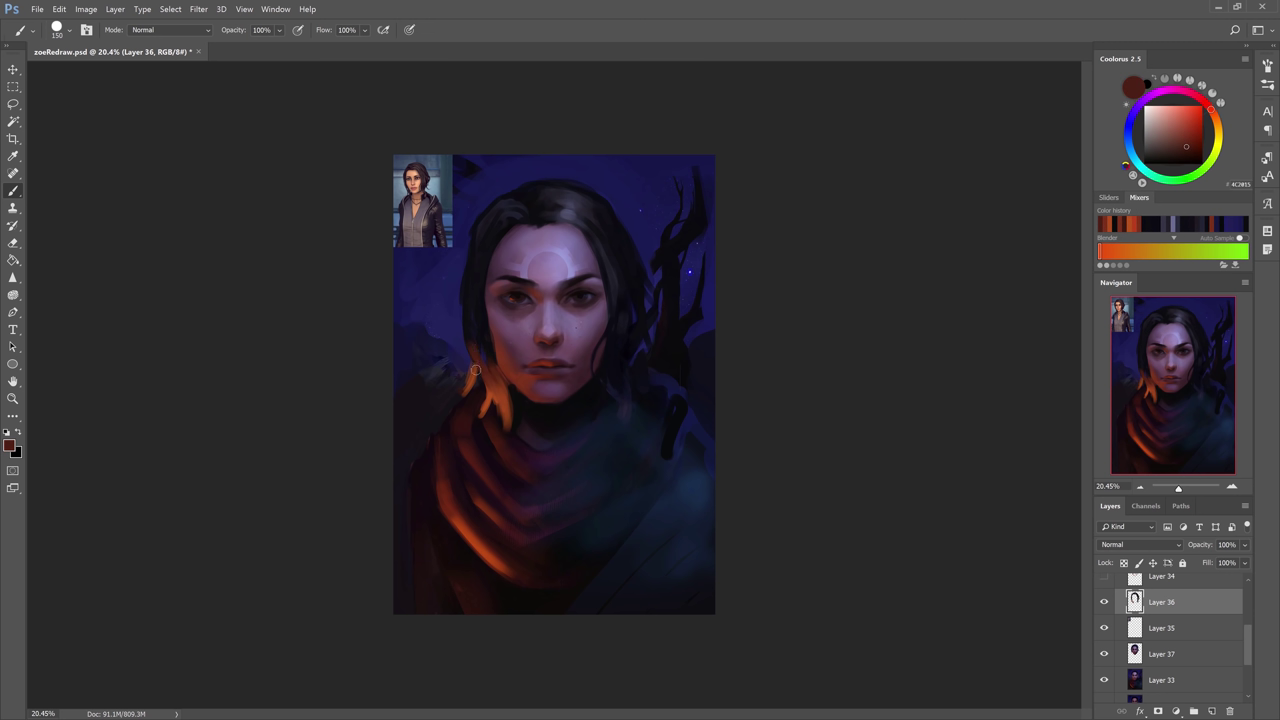
key("bracketleft")
key("bracketleft")
key("bracketleft")
left_click(490, 352, "alt")
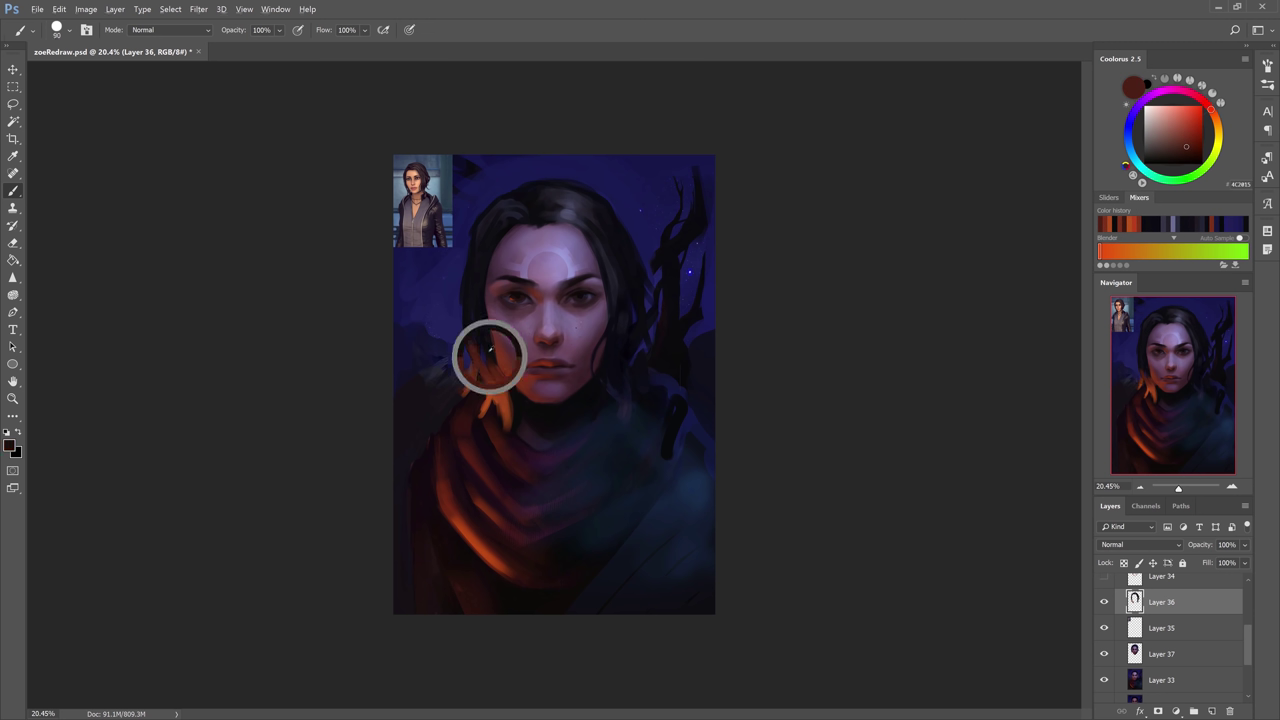
left_click_drag(490, 356, 507, 443)
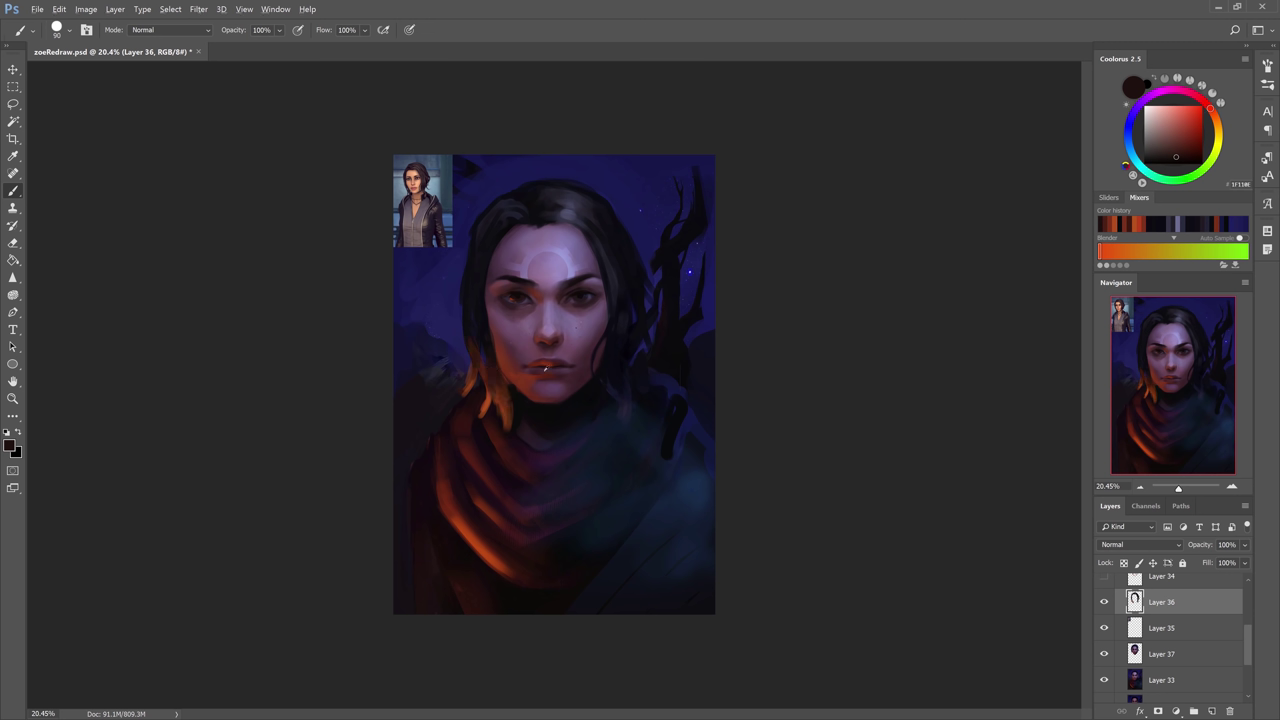
left_click(545, 368, "alt")
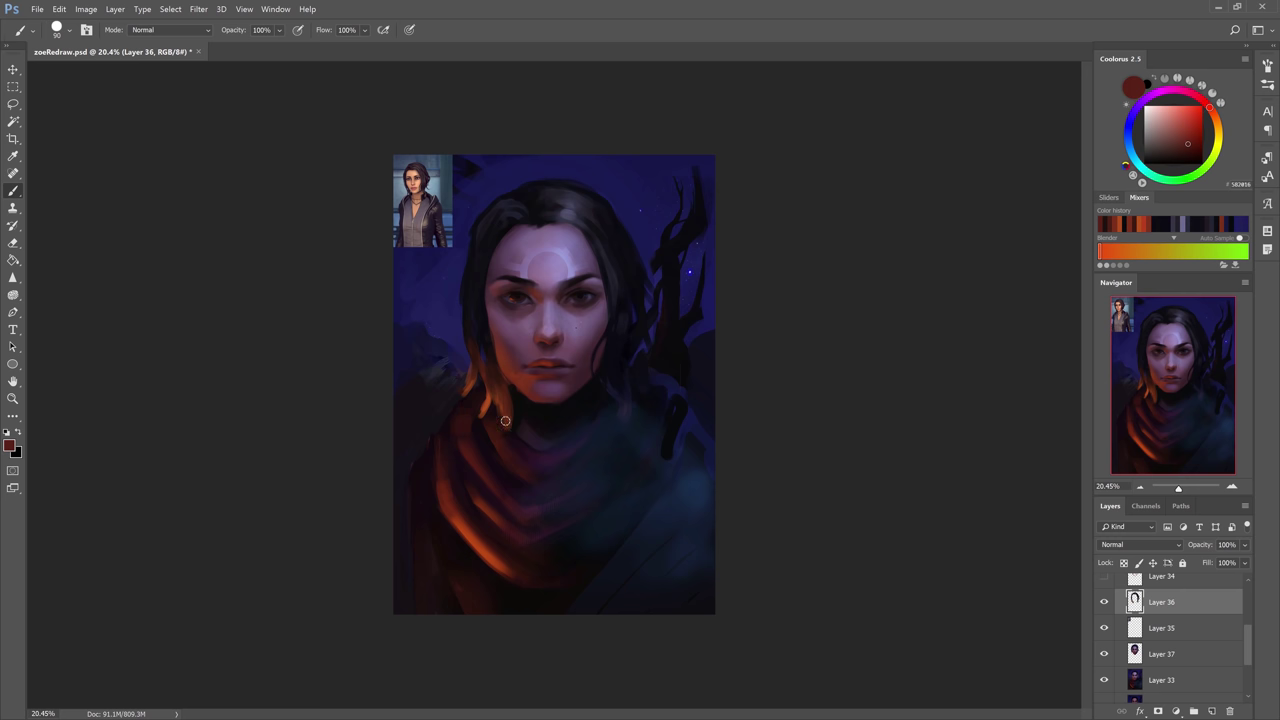
Erase along the edges of the orange hair ends to give them a cleaner tapered shape.
key("e")
mouse_move(469, 366)
left_mouse_down()
mouse_move(460, 399)
mouse_move(469, 362)
mouse_move(463, 387)
mouse_move(489, 386)
mouse_move(510, 438)
mouse_move(506, 406)
mouse_move(502, 452)
left_mouse_up()
key("b")
Sample the orange and paint thin strands down the hair's outer edge with a 35 px Brush, redoing unsatisfactory strokes.
left_click(489, 395, "alt")
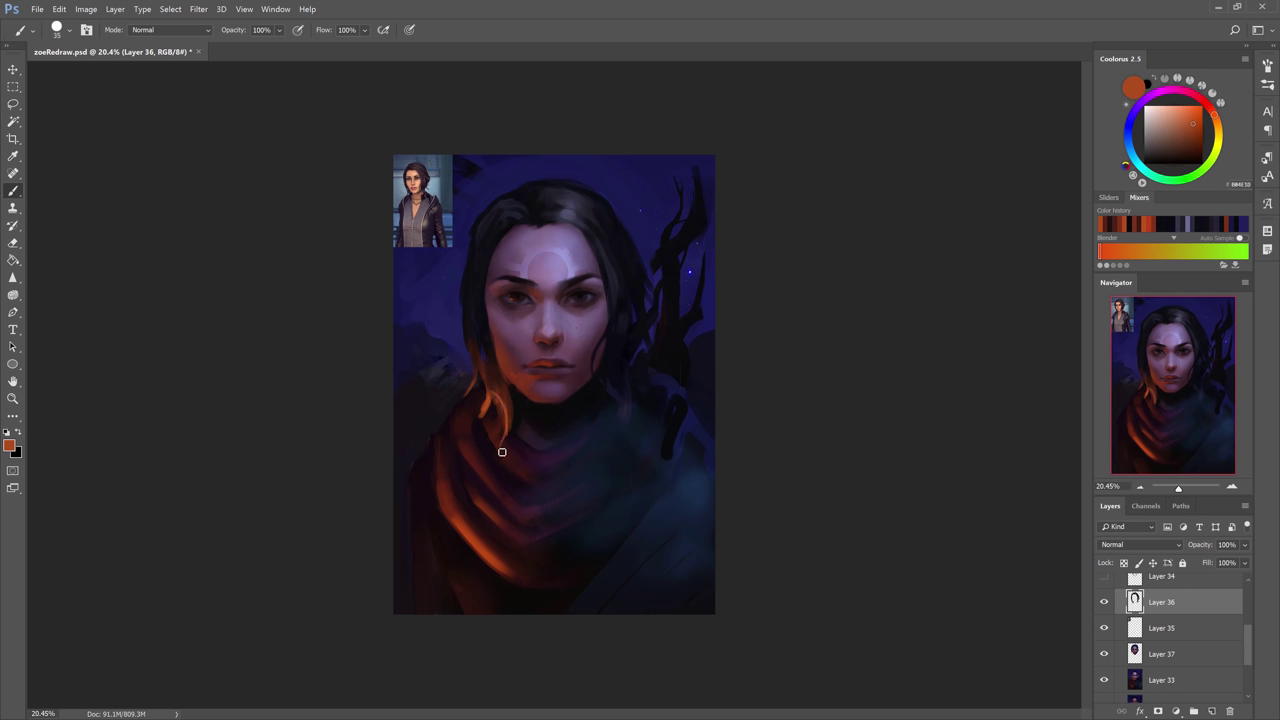
key("ctrl+z")
left_click_drag(482, 354, 506, 429)
key("ctrl+z")
left_click_drag(467, 331, 479, 382)
key("e")
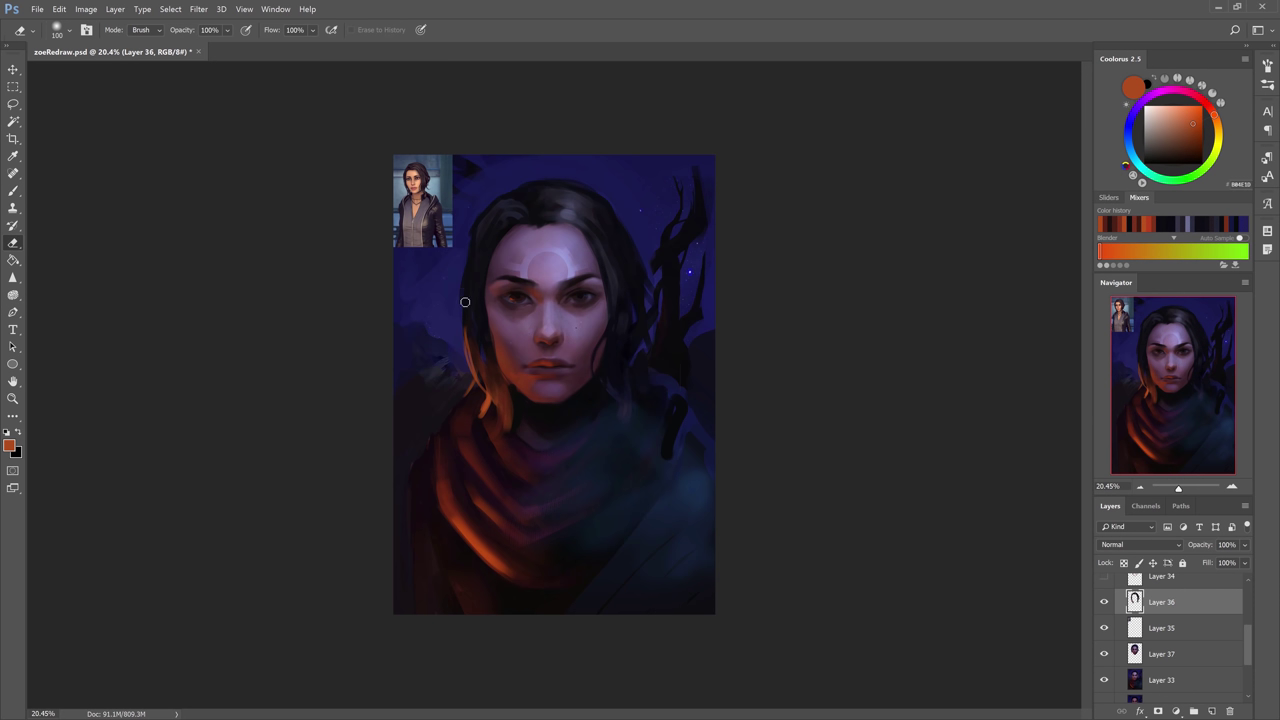
key("b")
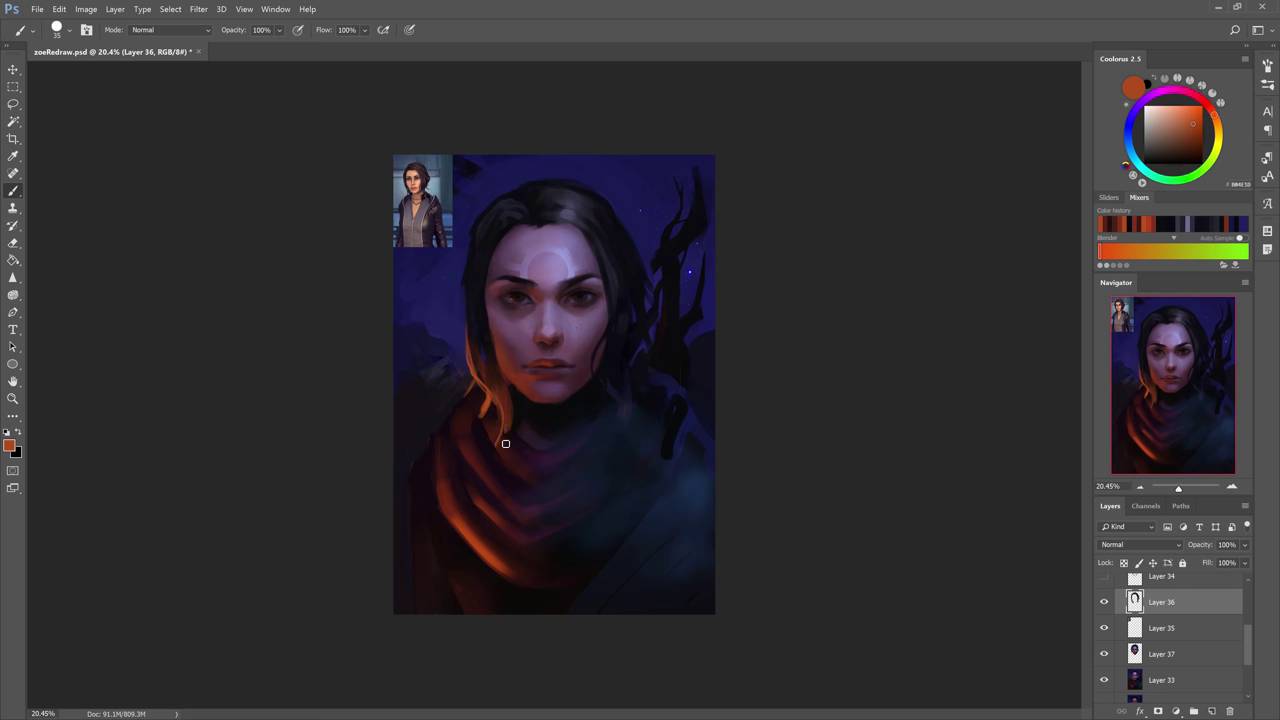
key("e")
key("b")
Sample the near-black hair colour and darken the outer hair edge above the orange strands.
left_click(469, 294, "alt")
key("bracketright")
key("bracketright")
left_click_drag(469, 294, 475, 340)
scroll(874, 429, "down", 1)
Select Layer 37, sample the dark plum shade below the chin, and set the Brush to 60 px.
left_click(531, 398, "ctrl")
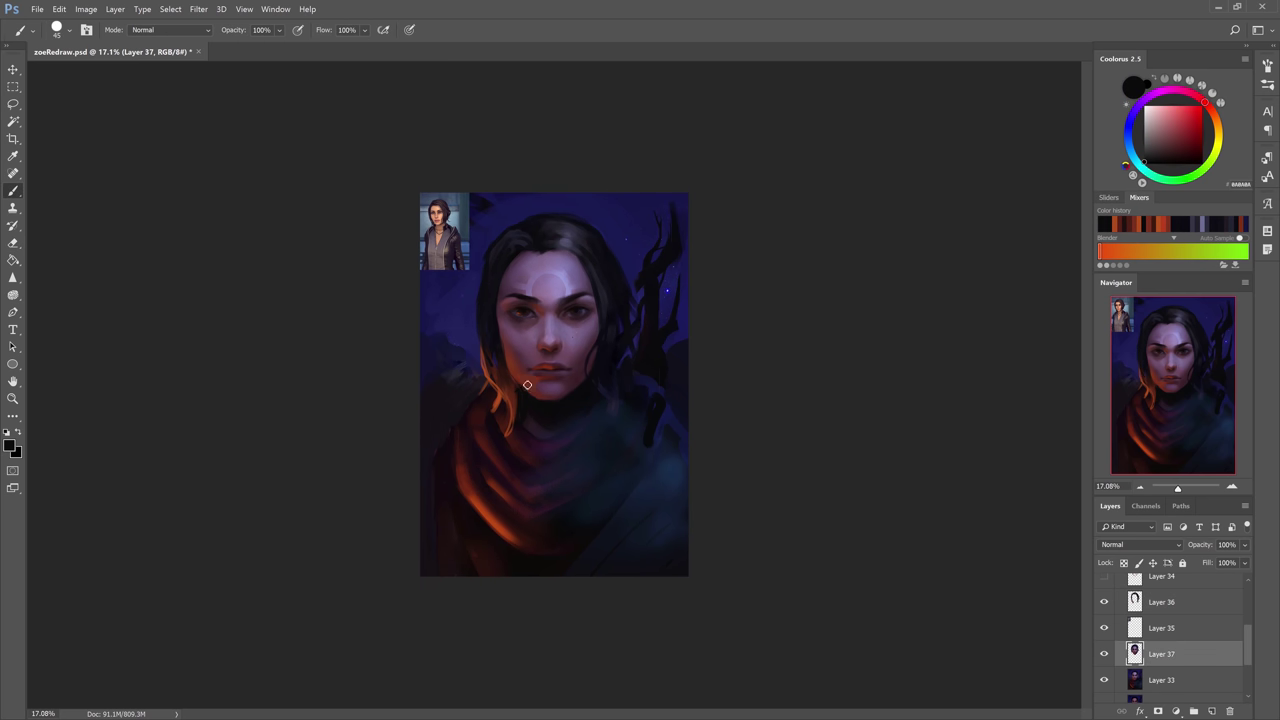
left_click(541, 402, "alt")
left_click_drag(608, 340, 648, 340)
key("bracketright")
key("bracketright")
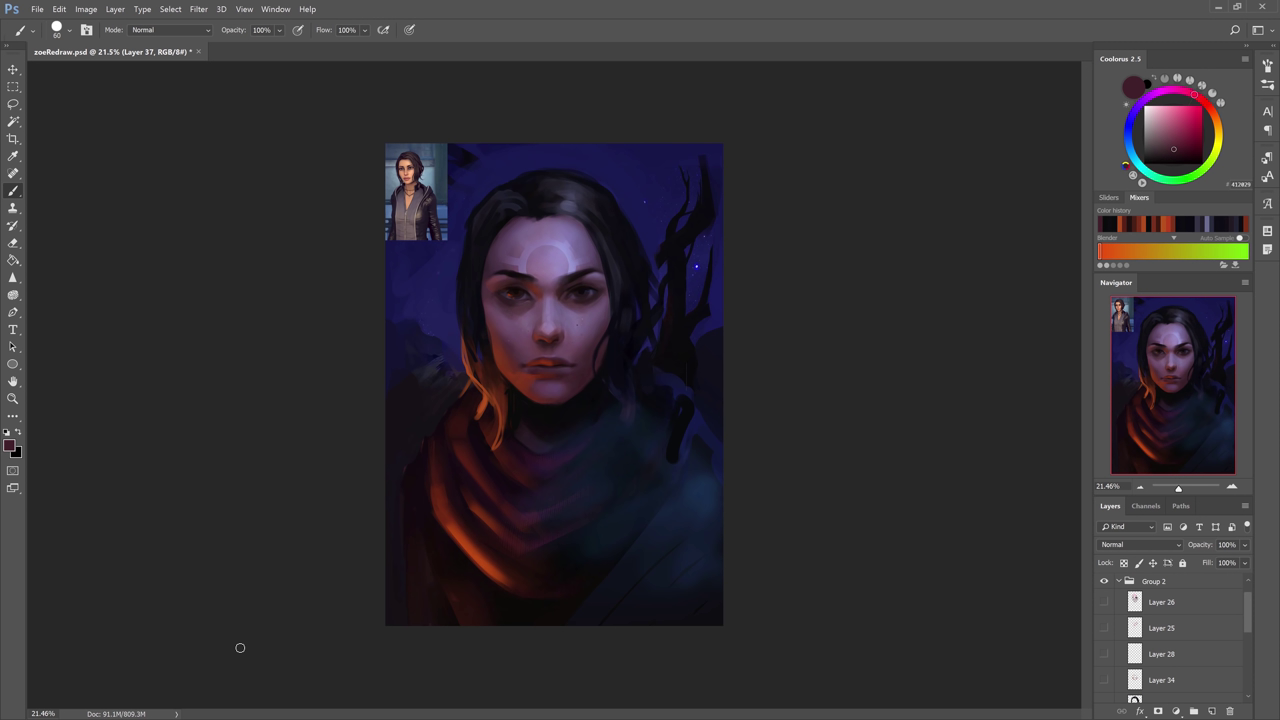
Select Layer 36, sample dark and grey hair tones, and paint strands along the hairline and over the crown.
key("z")
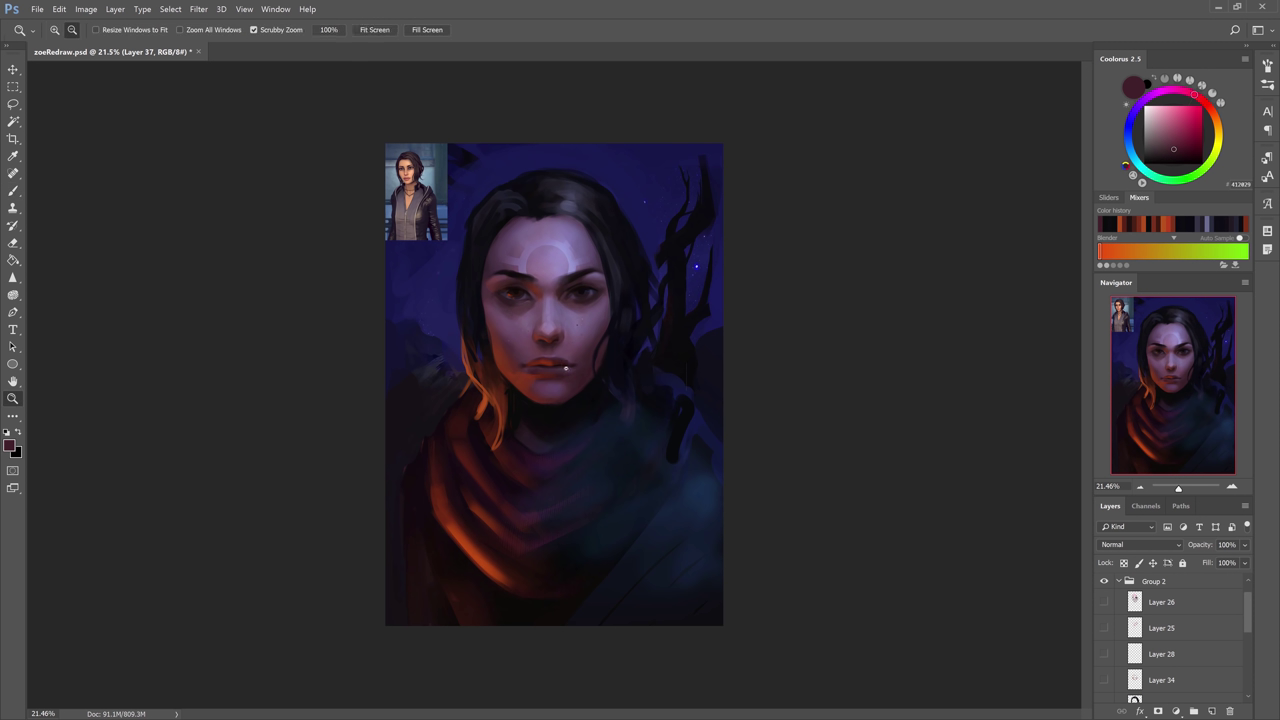
left_click_drag(565, 369, 582, 357)
key("b")
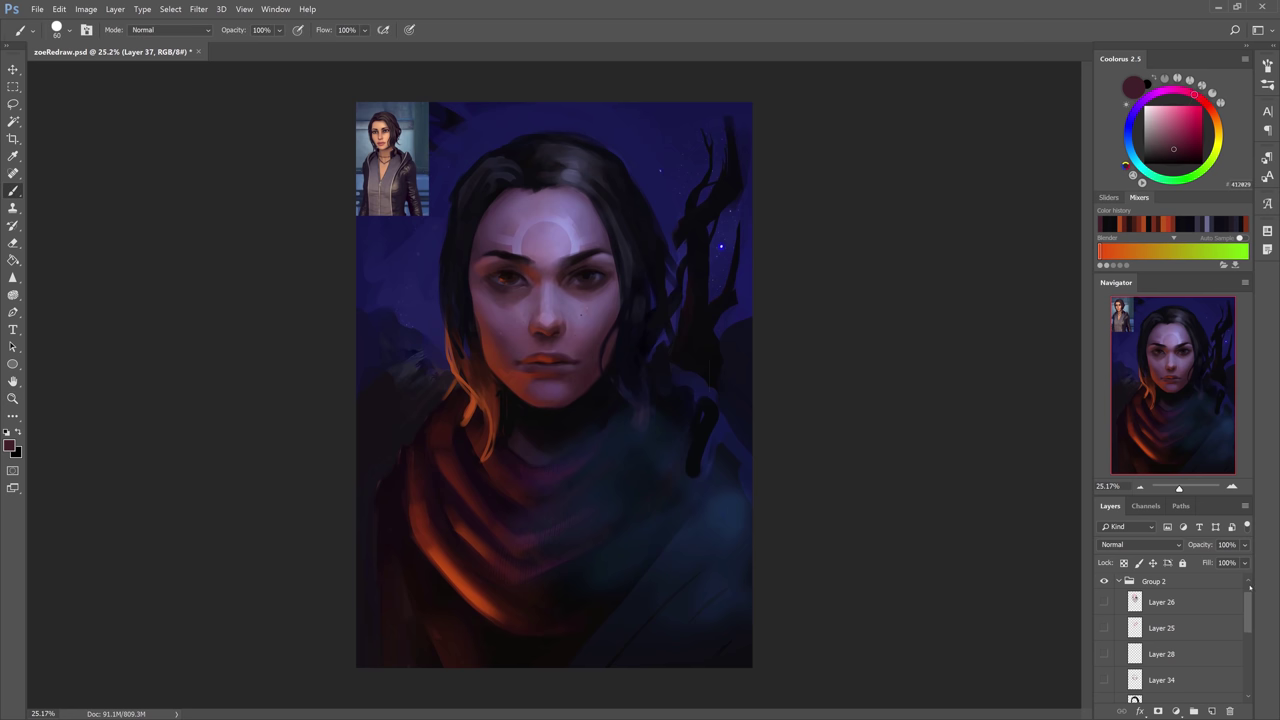
scroll(1211, 638, "down", 5)
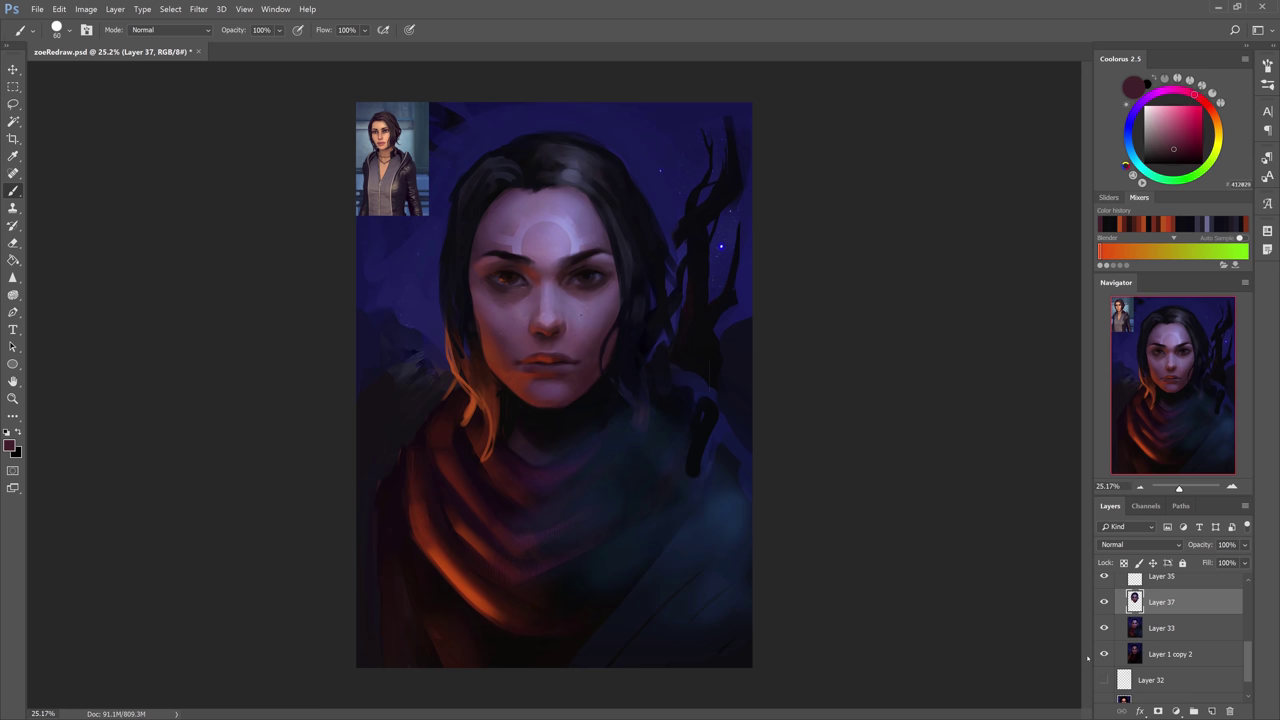
scroll(1148, 627, "up", 2)
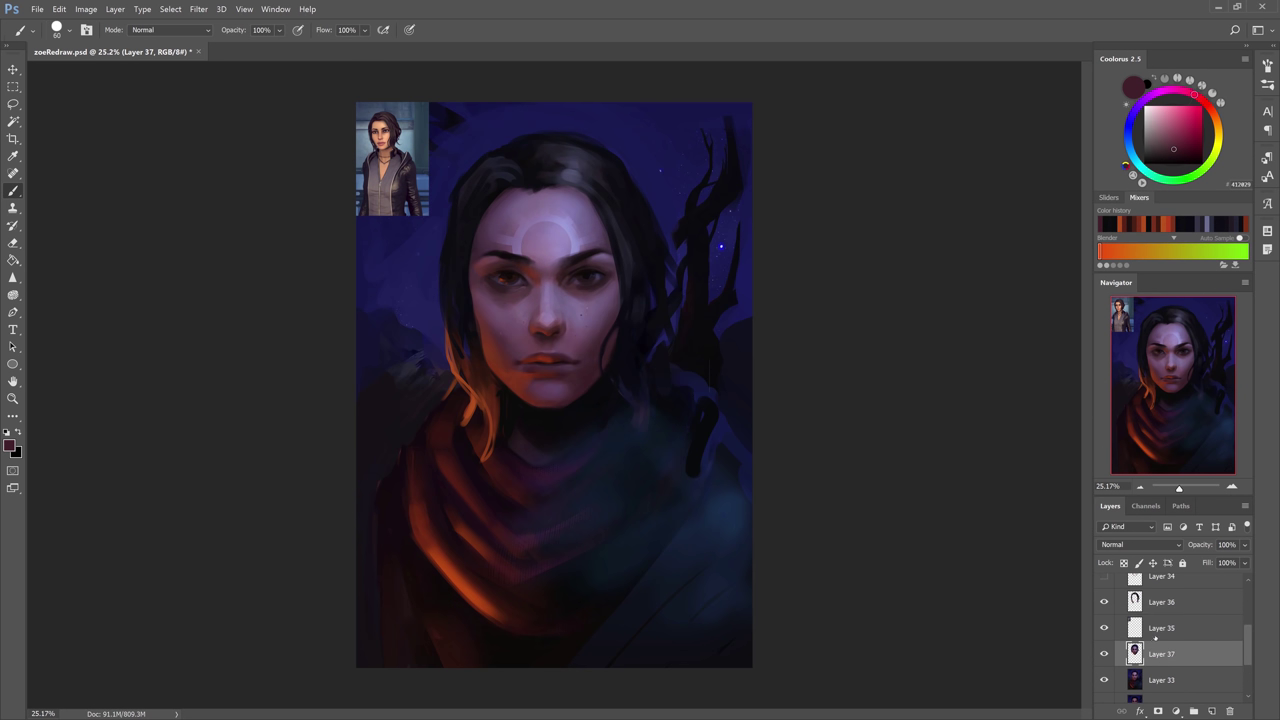
left_click(1165, 602)
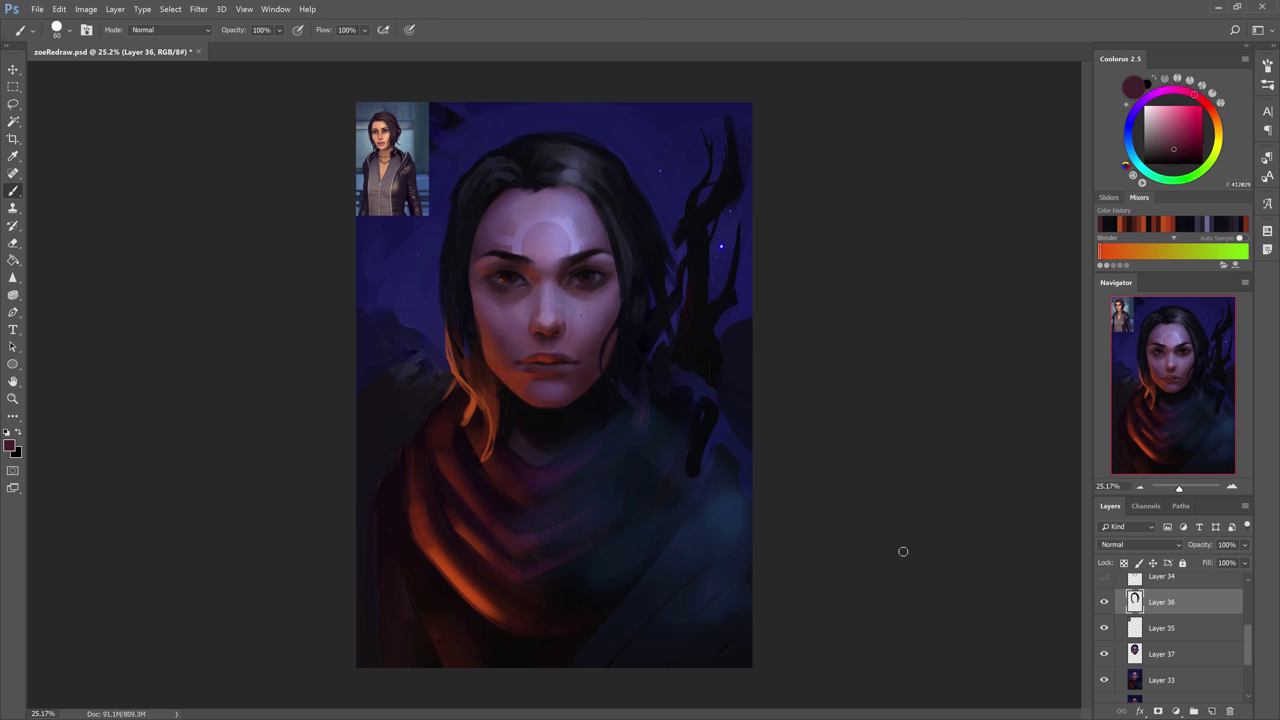
left_click(542, 180, "alt")
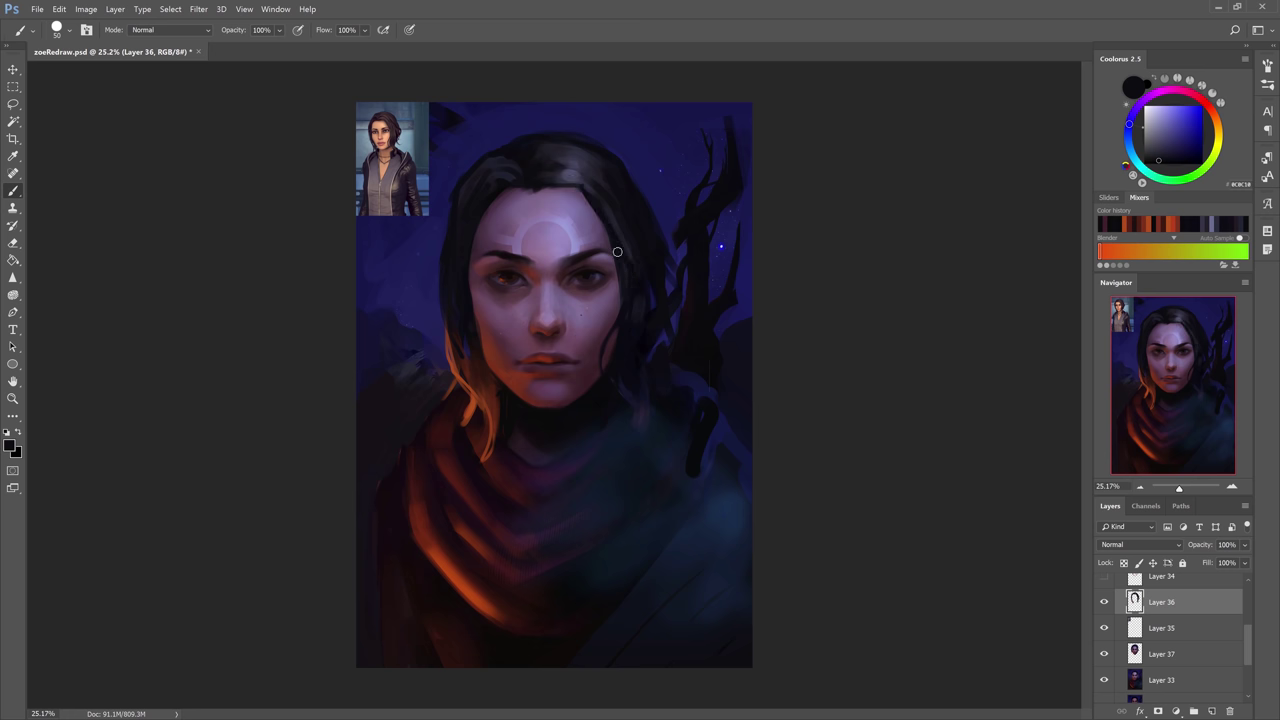
left_click(566, 176, "alt")
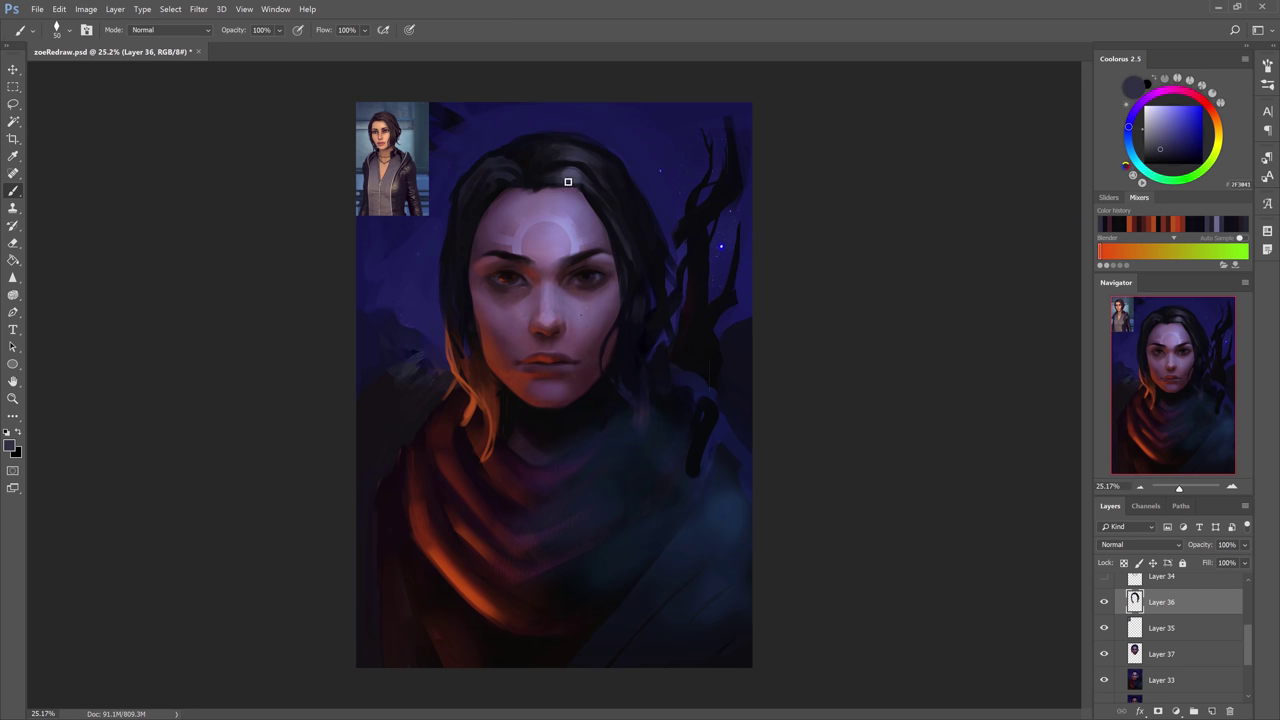
left_click_drag(568, 185, 598, 195)
left_click(583, 149, "alt")
left_click(594, 194, "alt")
mouse_move(583, 149)
left_mouse_down()
mouse_move(537, 156)
mouse_move(592, 194)
mouse_move(576, 148)
mouse_move(511, 164)
mouse_move(519, 179)
mouse_move(474, 231)
left_mouse_up()
Sample further hair tones, broaden the crown's strands on the reference side, and add a small wisp at the forehead parting.
left_click(577, 149, "alt")
left_click(512, 165, "alt")
left_click(517, 180, "alt")
left_click(496, 186, "alt")
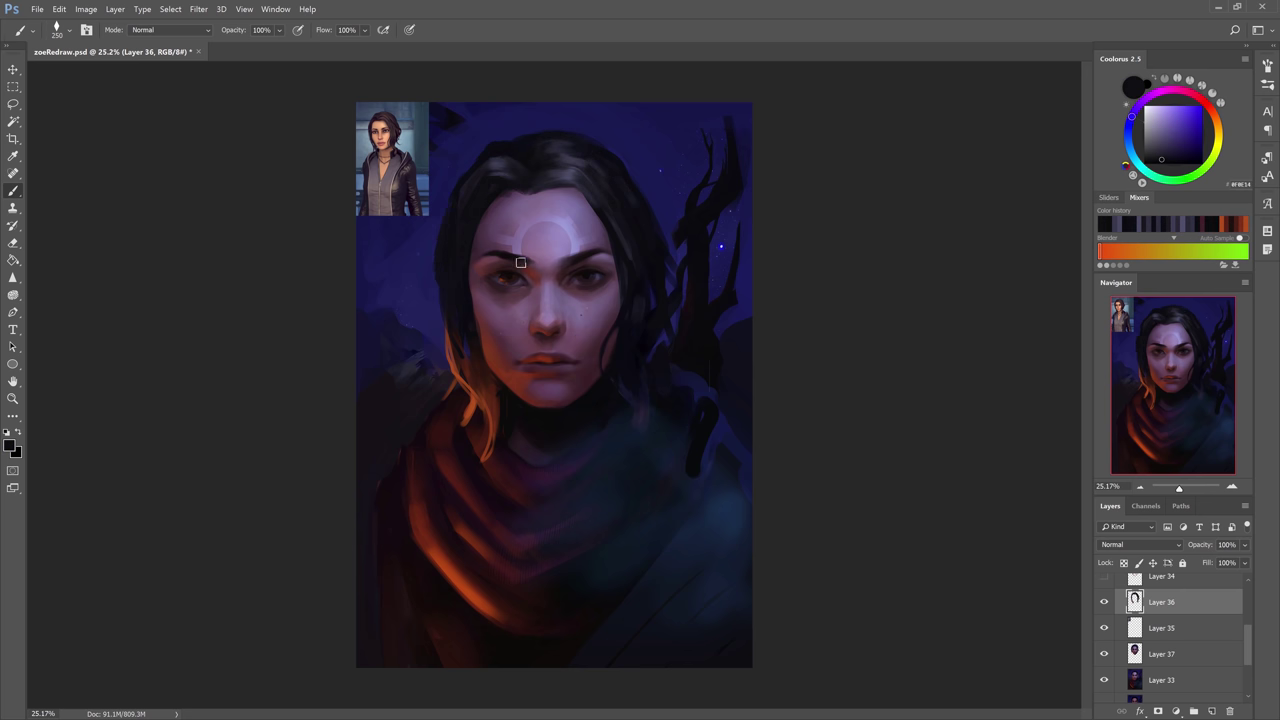
key("v")
key("b")
left_click_drag(556, 187, 543, 197)
Pick a bright red, create a new layer above Layer 36, and hide the new layer.
left_click(1192, 114)
left_click(1207, 104)
left_click(1211, 710)
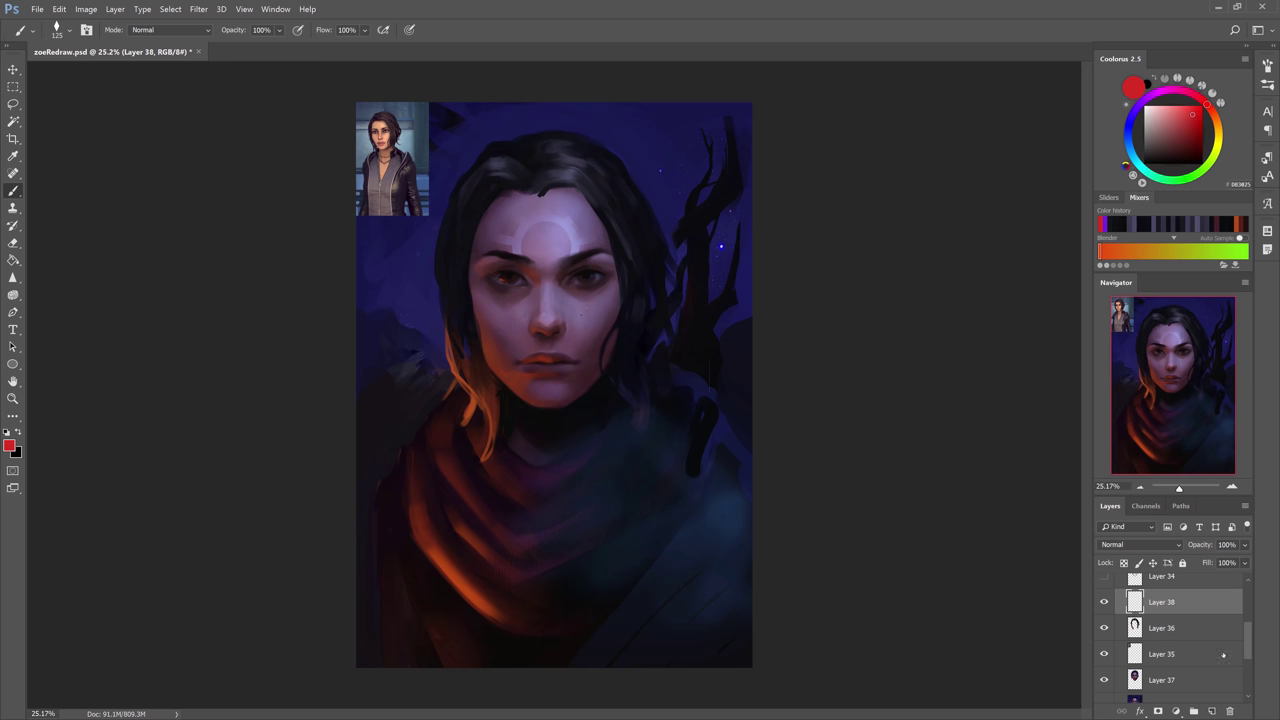
left_click(1104, 602)
Erase the ragged outer hair edge beside the tree on Layer 36.
left_click(1180, 628)
key("e")
left_click_drag(670, 240, 655, 355)
key("b")
Select Layer 33, sample the sky's blue, and paint out the tree and rough sky patches with an 800 px Brush.
left_click_drag(1247, 639, 1247, 670)
left_click(1190, 601)
left_click(722, 280, "alt")
mouse_move(700, 340)
left_mouse_down()
mouse_move(723, 250)
mouse_move(714, 149)
left_mouse_up()
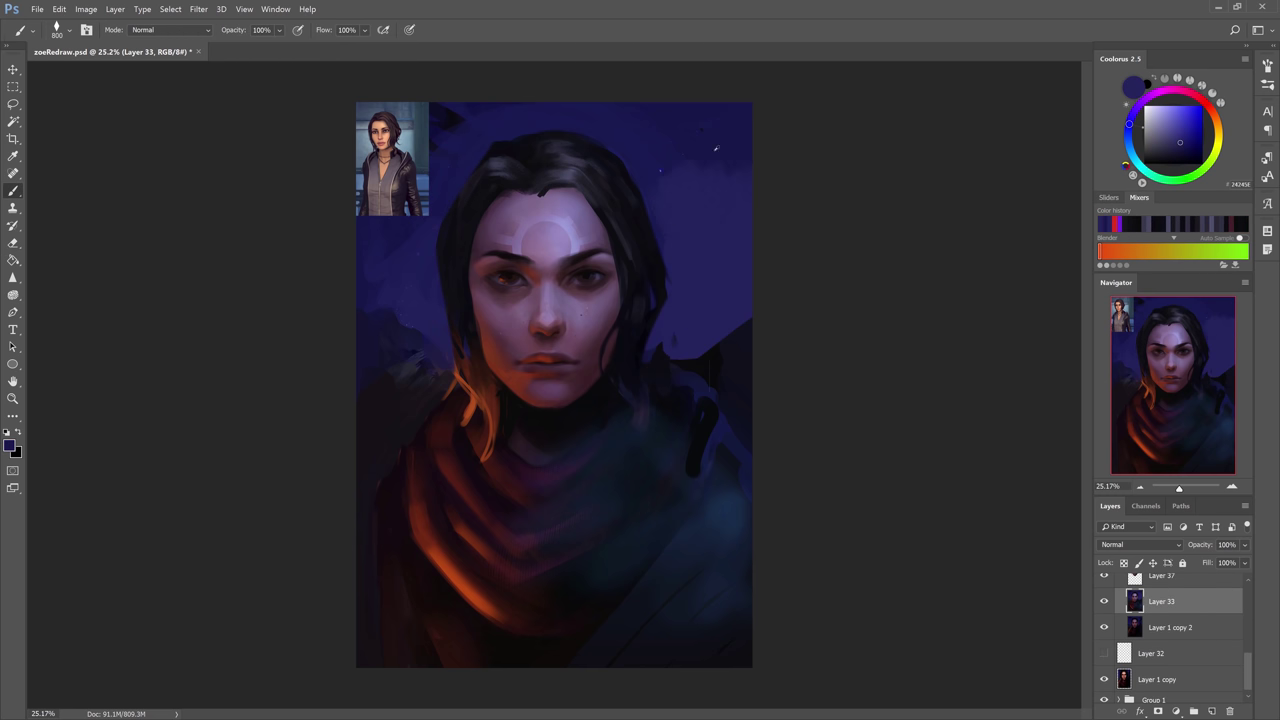
left_click_drag(460, 112, 432, 130)
left_click_drag(722, 225, 700, 352)
Repaint the distant mountain ridges and the sky on both sides of the figure with sampled background tones.
left_click(728, 366, "alt")
left_click_drag(742, 330, 678, 360)
key("bracketleft")
key("bracketleft")
key("bracketleft")
left_click(700, 315, "alt")
left_click_drag(398, 232, 362, 300)
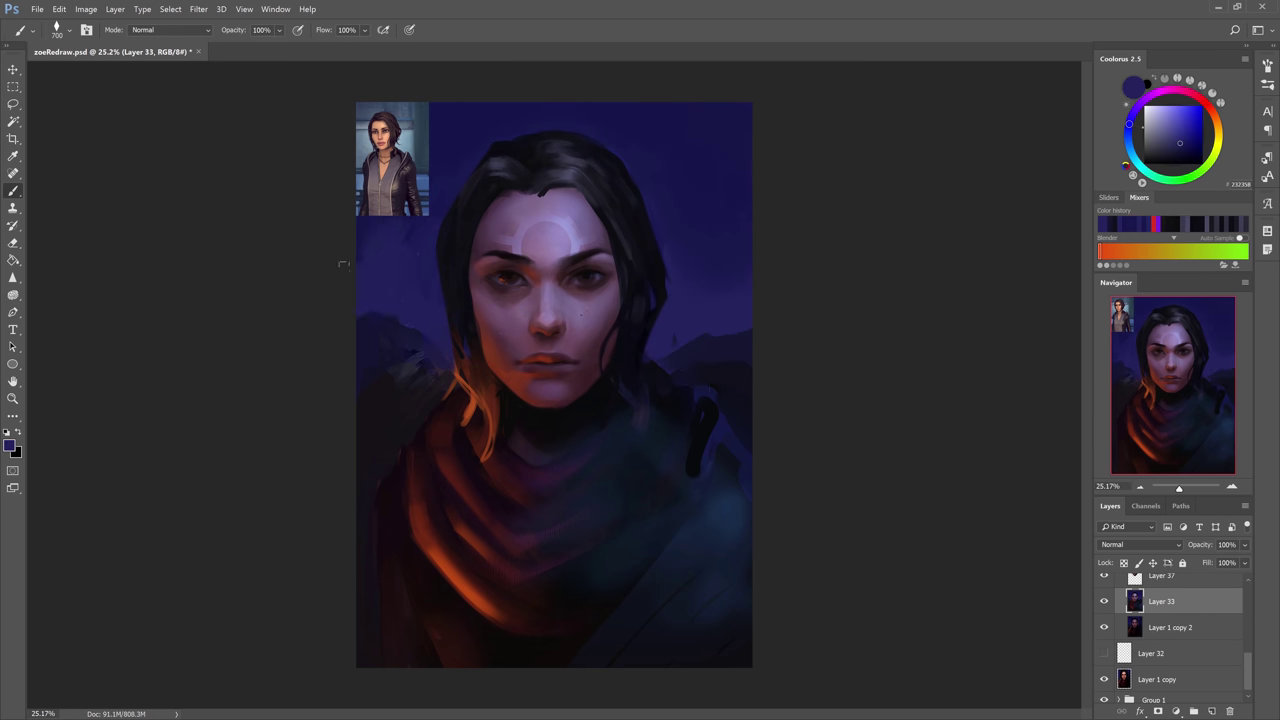
left_click(737, 357, "alt")
left_click_drag(445, 370, 410, 350)
Select Layer 36 and trim the outer hair contour on the reference picture's side from crown to jaw.
left_click_drag(1247, 670, 1247, 649)
left_click(1180, 597)
key("e")
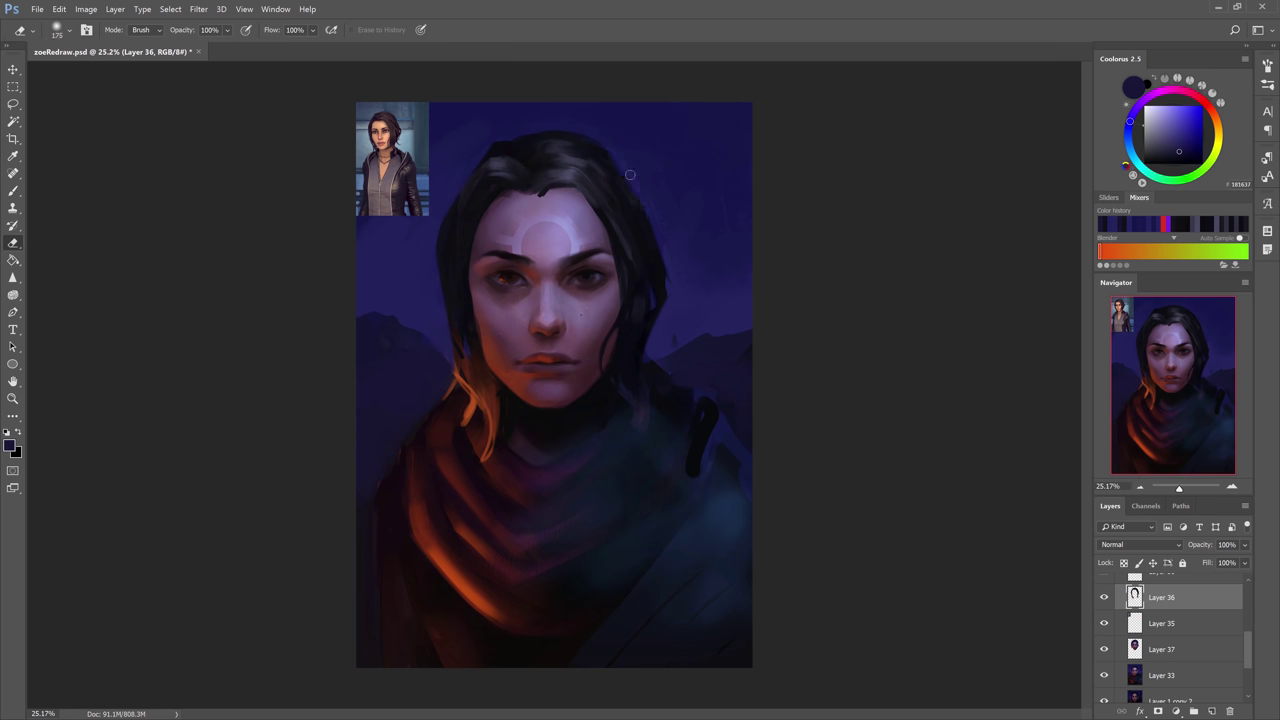
left_click(450, 200, "alt")
left_click_drag(446, 216, 458, 355)
Lasso the orange hair ends beside the neck, adjust their shape and position with Free Transform, and deselect them.
key("l")
key("ctrl+t")
mouse_move(512, 418)
left_mouse_down()
mouse_move(505, 455)
mouse_move(501, 422)
left_mouse_up()
key("Return")
key("ctrl+d")
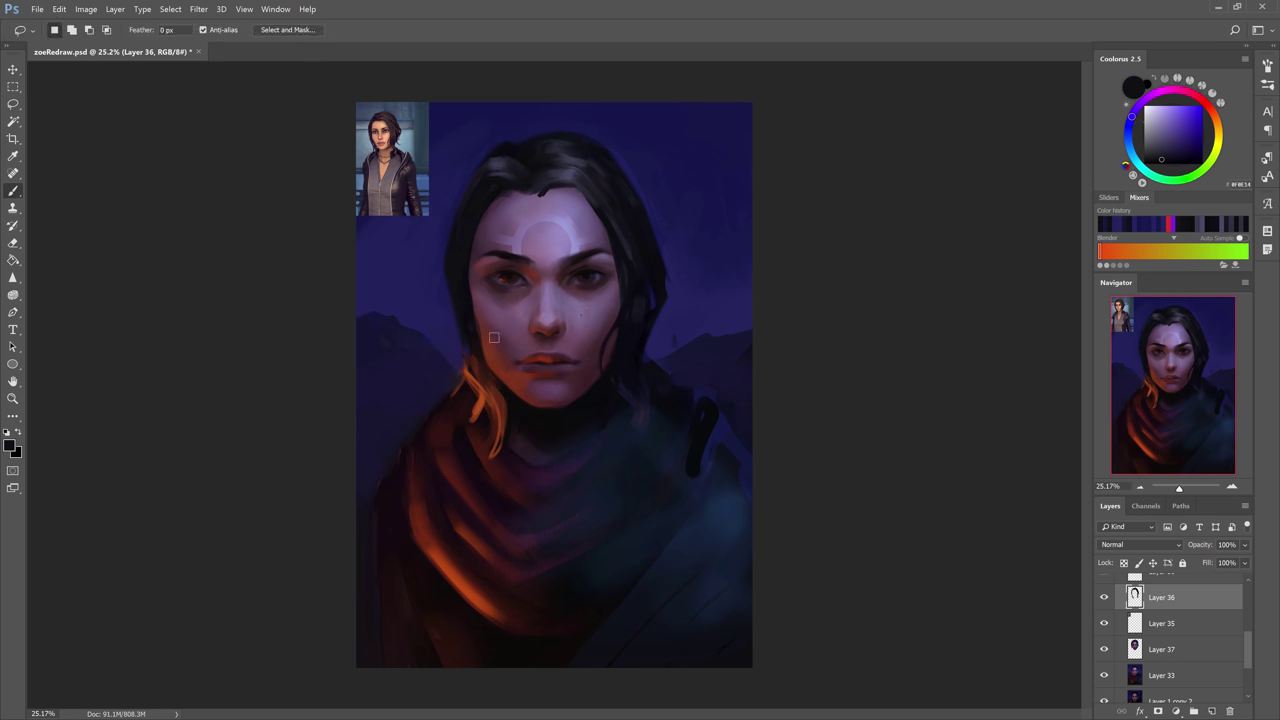
Repaint the hair's wavy outline above the orange strands and add loose curls on the opposite side with sampled tones.
key("b")
left_click_drag(465, 372, 449, 329)
left_click(478, 392, "alt")
left_click(462, 325, "alt")
left_click_drag(445, 268, 478, 184)
mouse_move(662, 255)
left_mouse_down()
mouse_move(686, 317)
mouse_move(662, 350)
left_mouse_up()
Paint sampled grey strands from the crown down the side opposite the reference, and erase the stray forehead wisp.
left_click(596, 200, "alt")
left_click_drag(589, 177, 662, 260)
left_click(640, 240, "alt")
key("e")
left_click_drag(545, 195, 532, 202)
Select Layer 37, sample neck and jaw tones, and refine the shadowed jawline beside the orange strands with a 125 px Brush.
key("b")
left_click(486, 355, "alt")
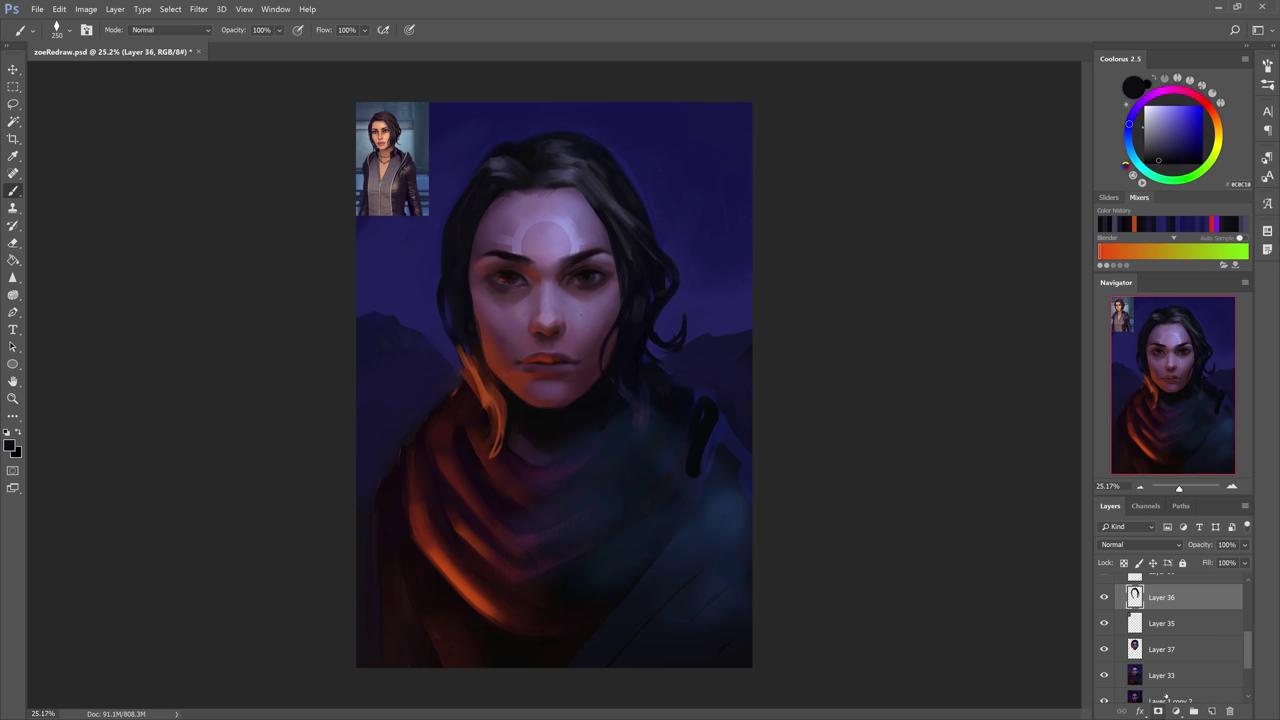
left_click(486, 355, "ctrl")
left_click(534, 417, "alt")
left_click(548, 417, "alt")
left_click(524, 407, "alt")
left_click(523, 406, "alt")
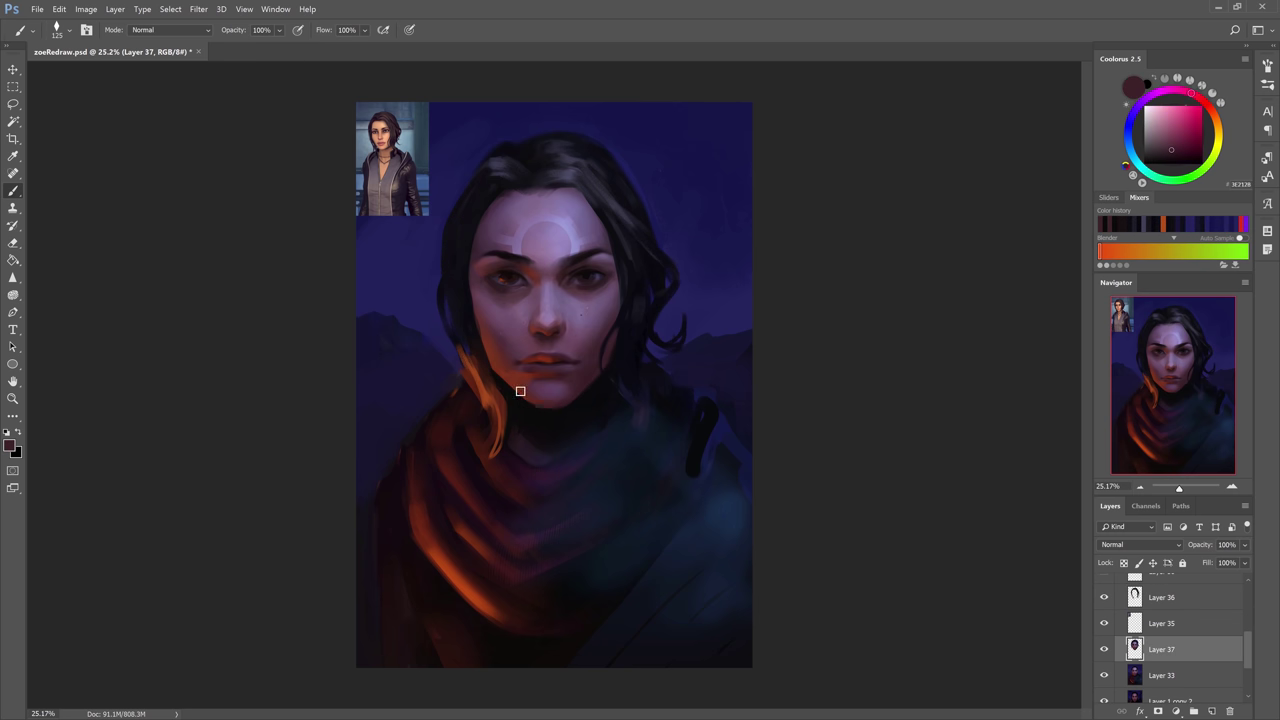
key("bracketleft")
Flip the canvas horizontally, select Layer 36, and sample a near-black tone for a 175 px Brush.
key("ctrl+shift+h")
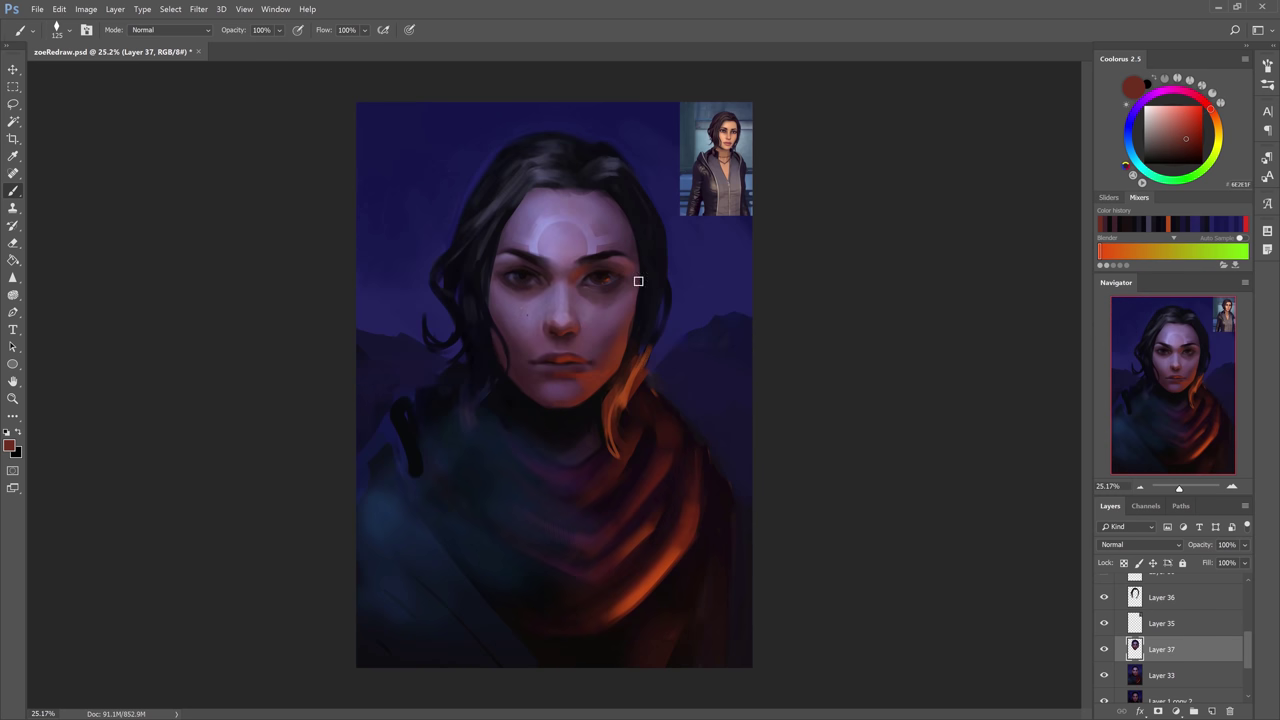
left_click(637, 280, "alt")
key("alt+bracketright")
key("alt+bracketright")
key("bracketright")
key("bracketright")
key("bracketright")
left_click(600, 262, "alt")
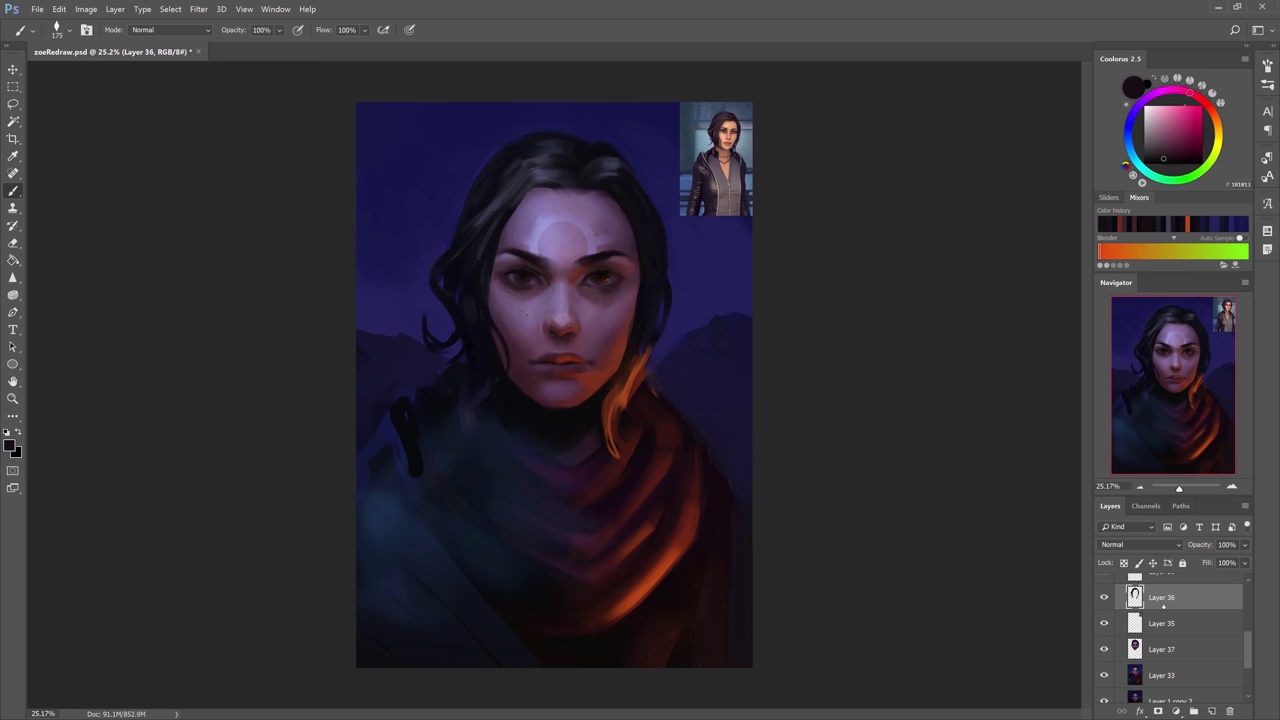
Adjust the position and shape of the orange hair ends on Layer 36 with Free Transform.
left_click(634, 330, "alt")
key("ctrl+t")
left_click_drag(628, 420, 638, 408)
key("Return")
Paint a dark flyaway strand curling outward from the hair opposite the reference picture with a 125 px Brush.
key("bracketleft")
key("bracketleft")
key("bracketleft")
left_click_drag(430, 272, 382, 298)
key("ctrl+z")
left_click_drag(438, 282, 406, 310)
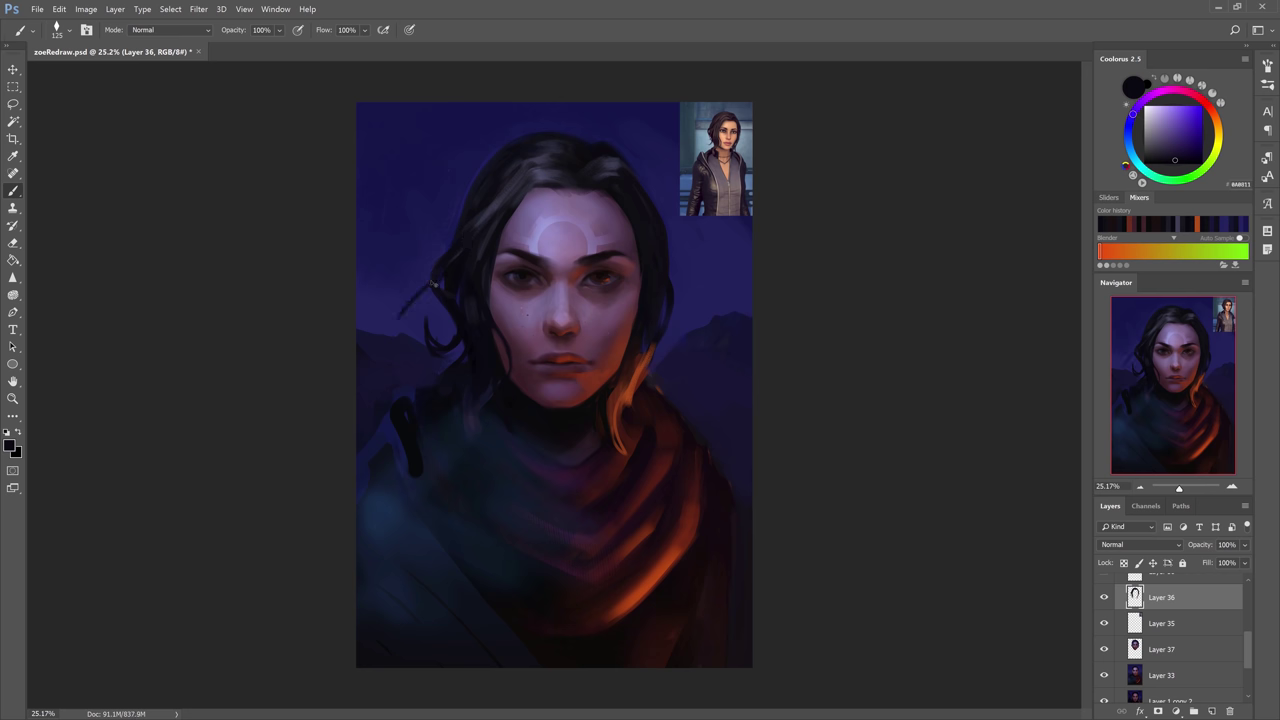
Reduce the Brush to 90 px, paint a thin curling orange strand outside the warm-lit hair, and add dark wisps opposite.
key("bracketleft")
key("bracketleft")
left_click(640, 365, "alt")
left_click_drag(656, 390, 676, 322)
left_click(669, 291, "alt")
left_click_drag(452, 308, 447, 342)
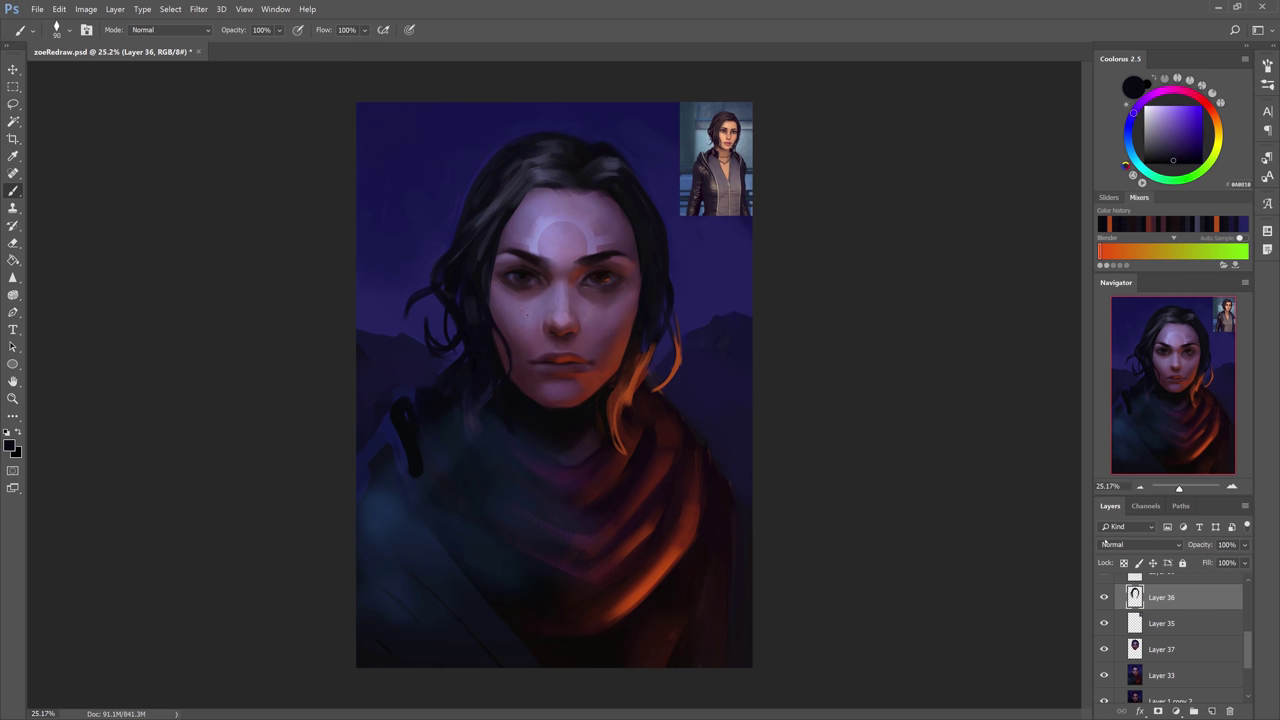
scroll(1158, 630, "up", 1)
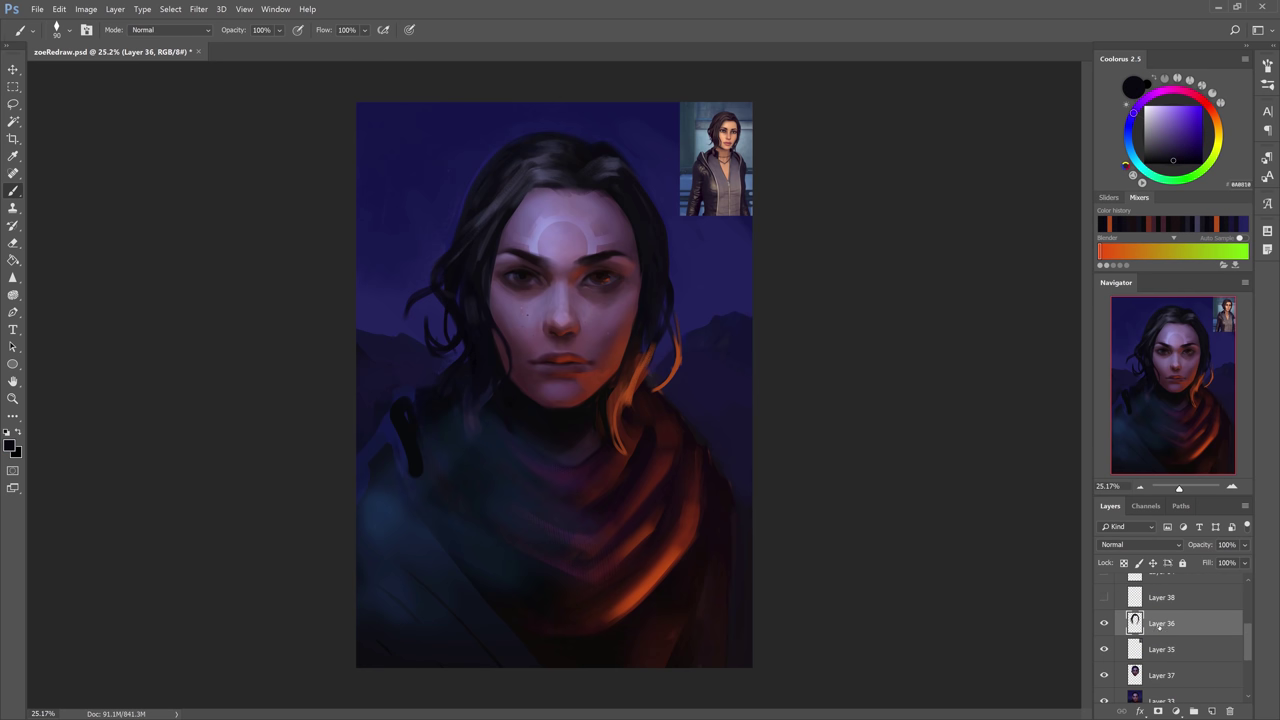
key("e")
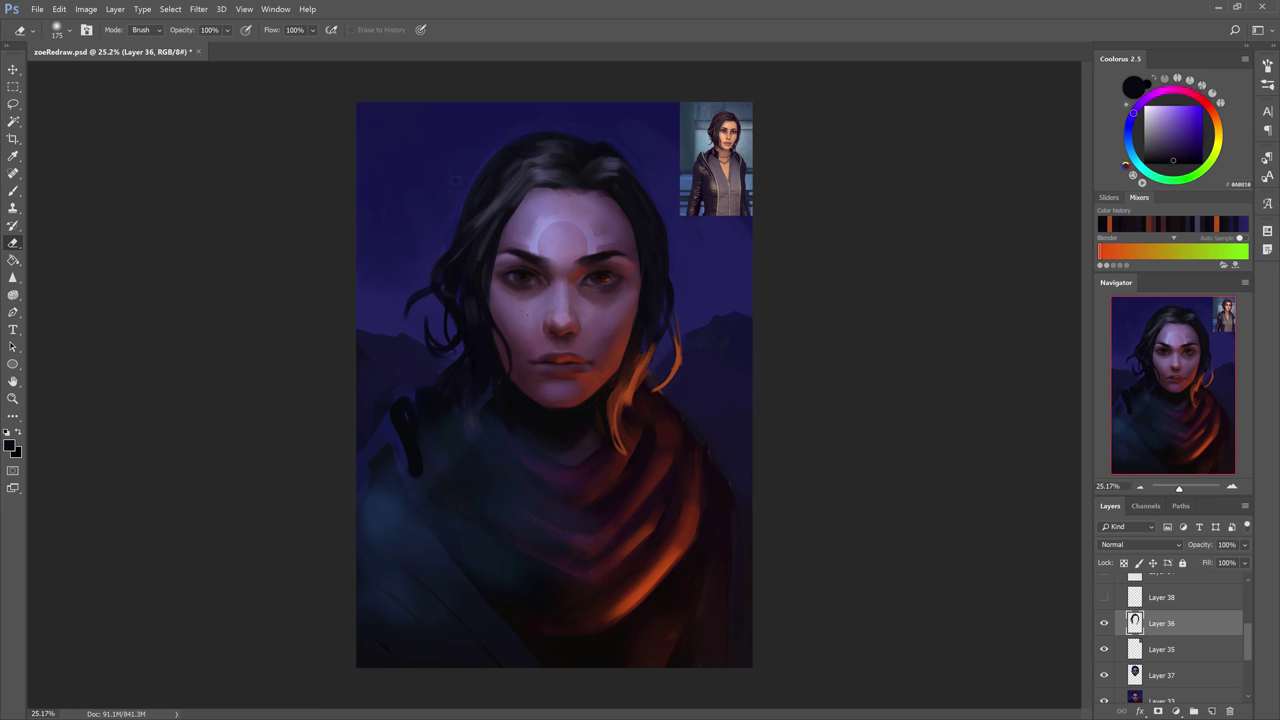
key("b")
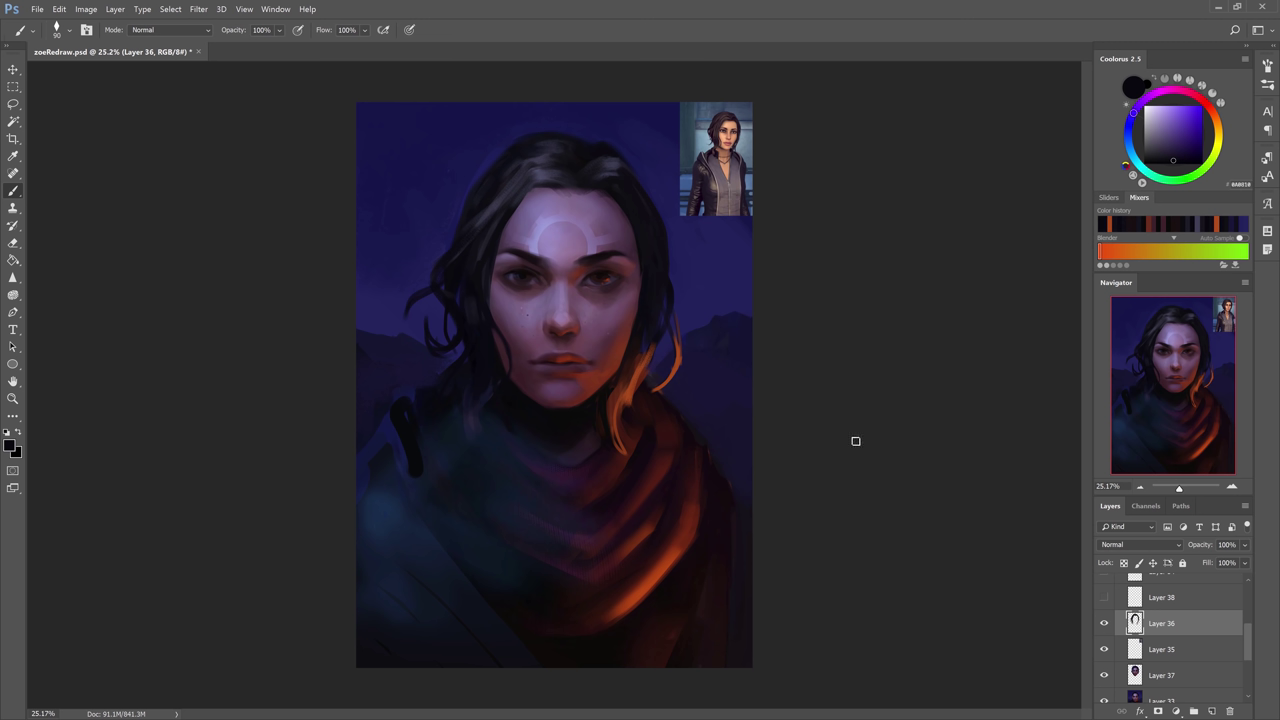
Merge Layer 37 down into Layer 33 and hide the character reference on Layer 35.
left_click(1166, 648)
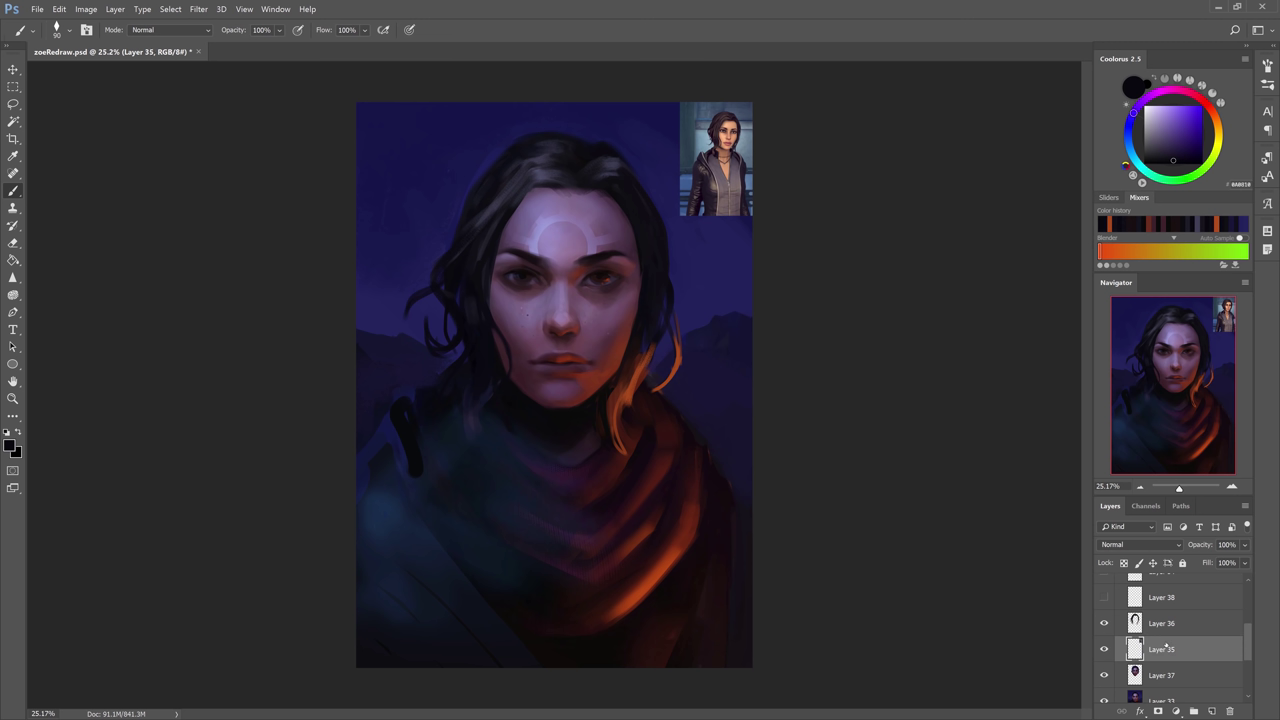
scroll(1166, 648, "down", 1)
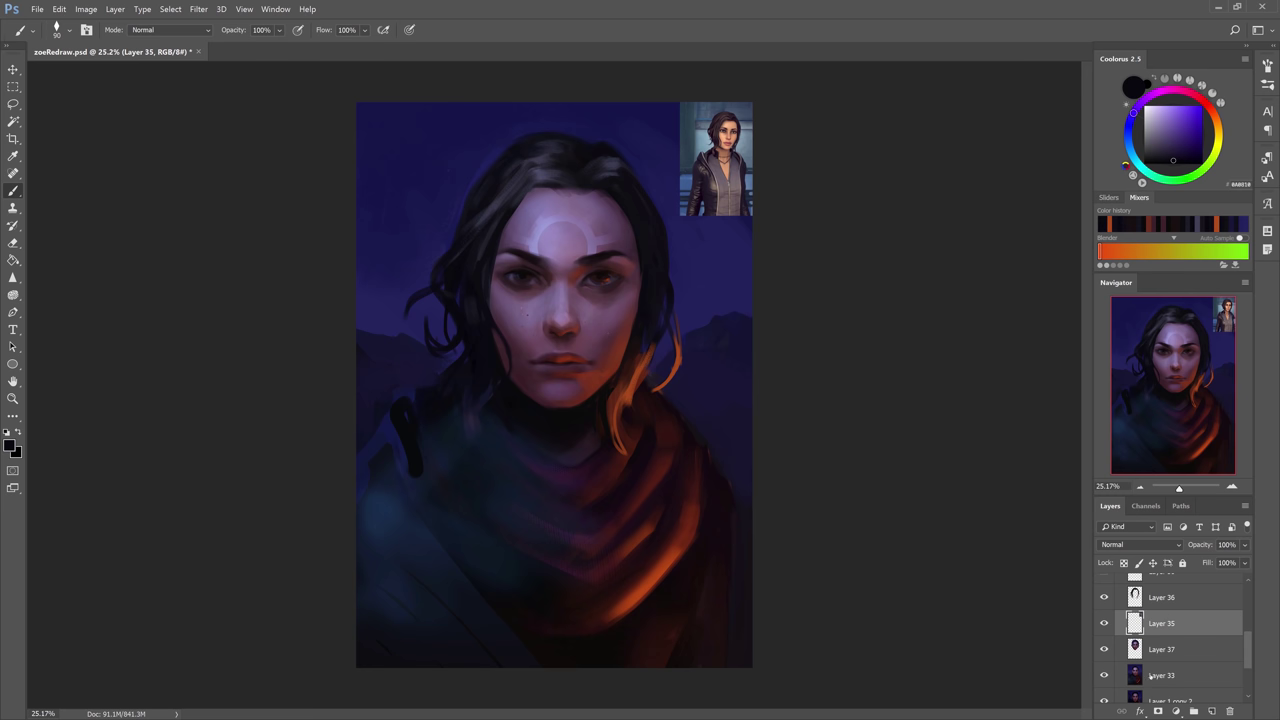
left_click(1168, 669)
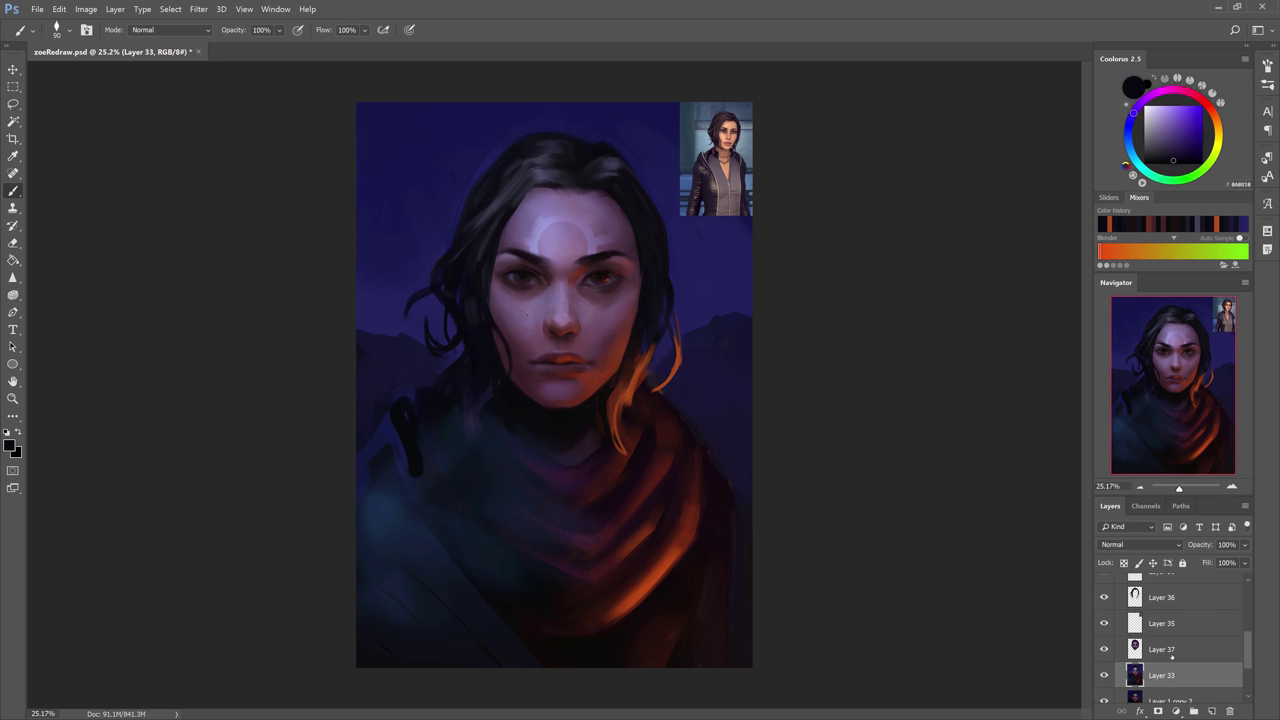
left_click(1175, 656)
key("ctrl+e")
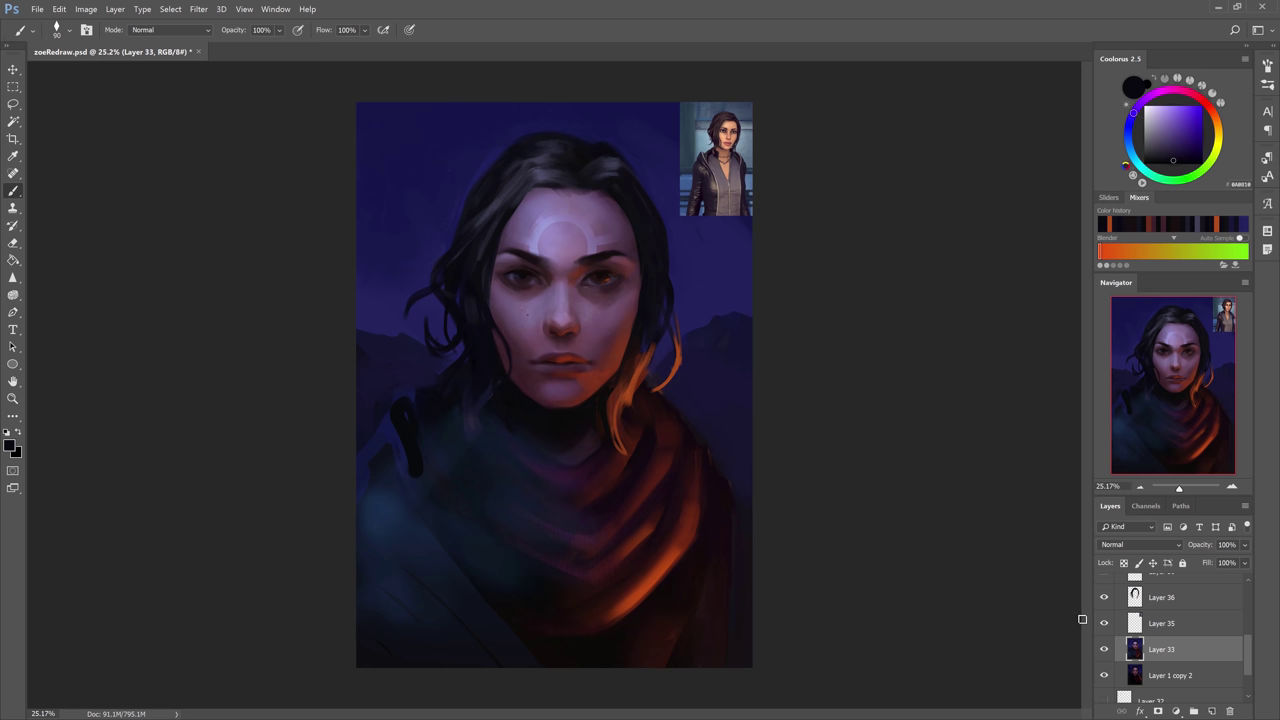
left_click(1104, 623)
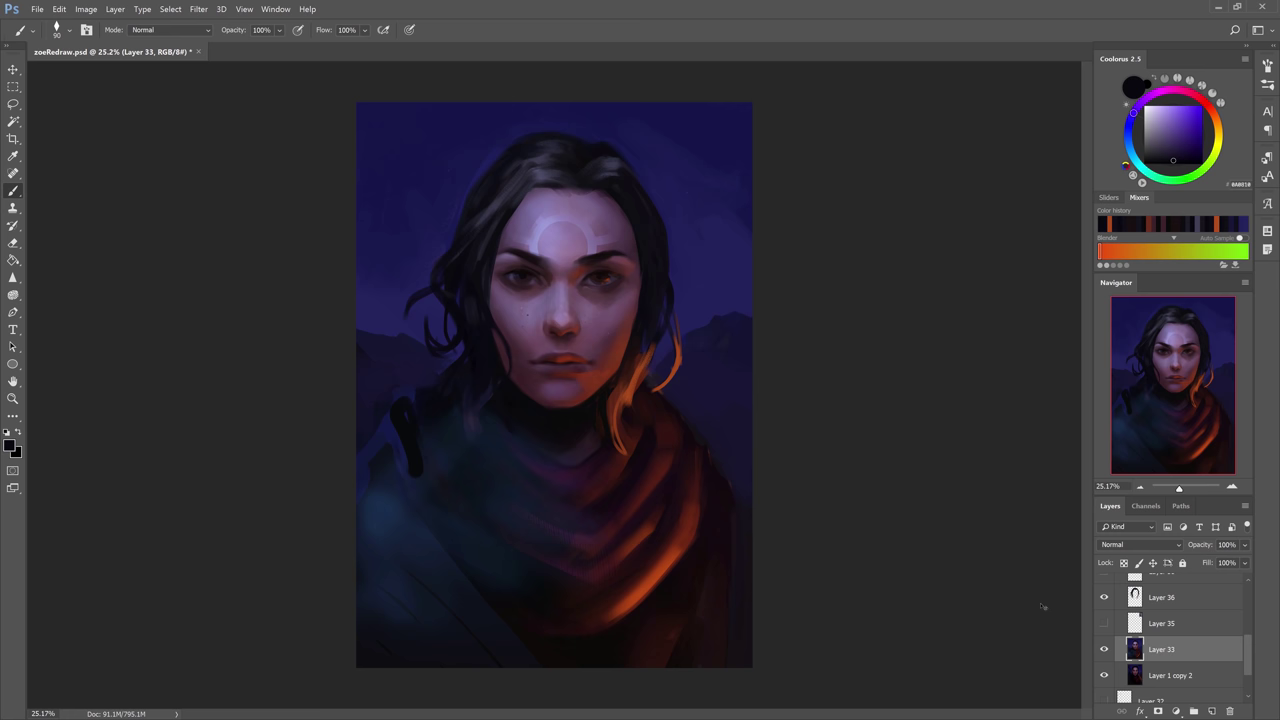
Flip the canvas horizontally and paste a scarf reference picture, fitting it into the dark strip beside the portrait.
key("ctrl+shift+h")
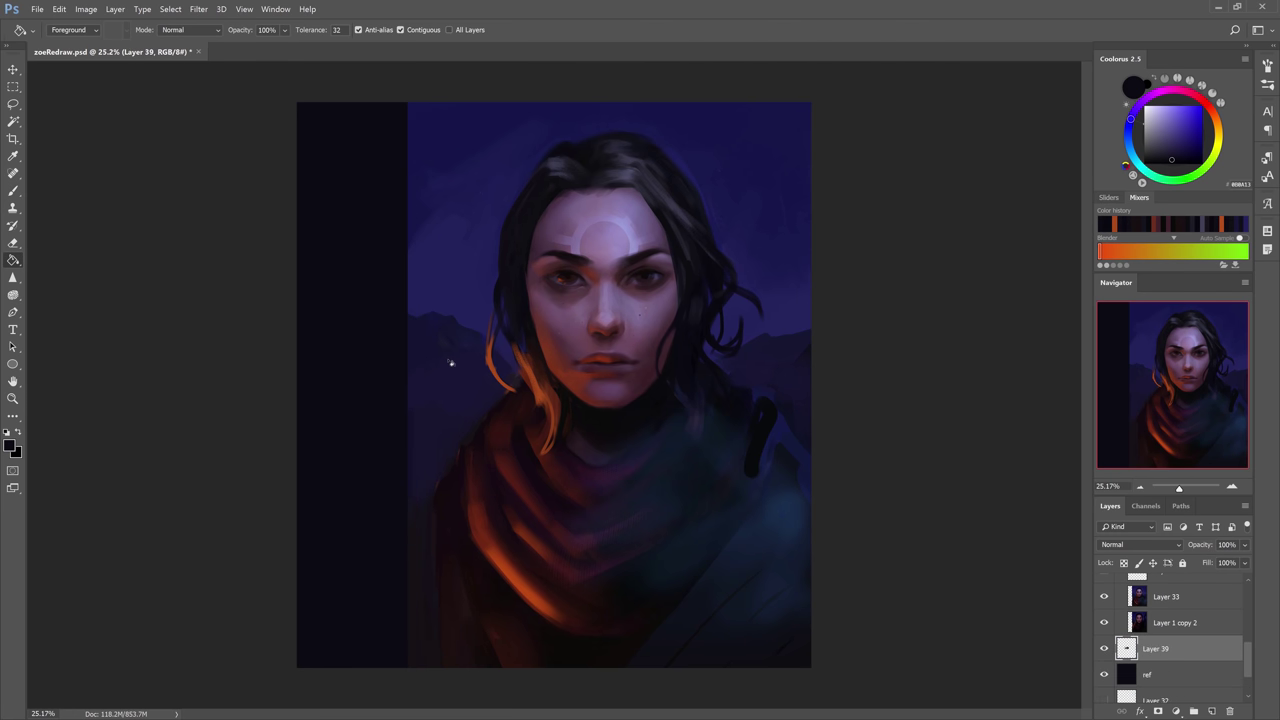
key("ctrl+v")
key("ctrl+t")
left_click_drag(555, 384, 406, 208)
key("Return")
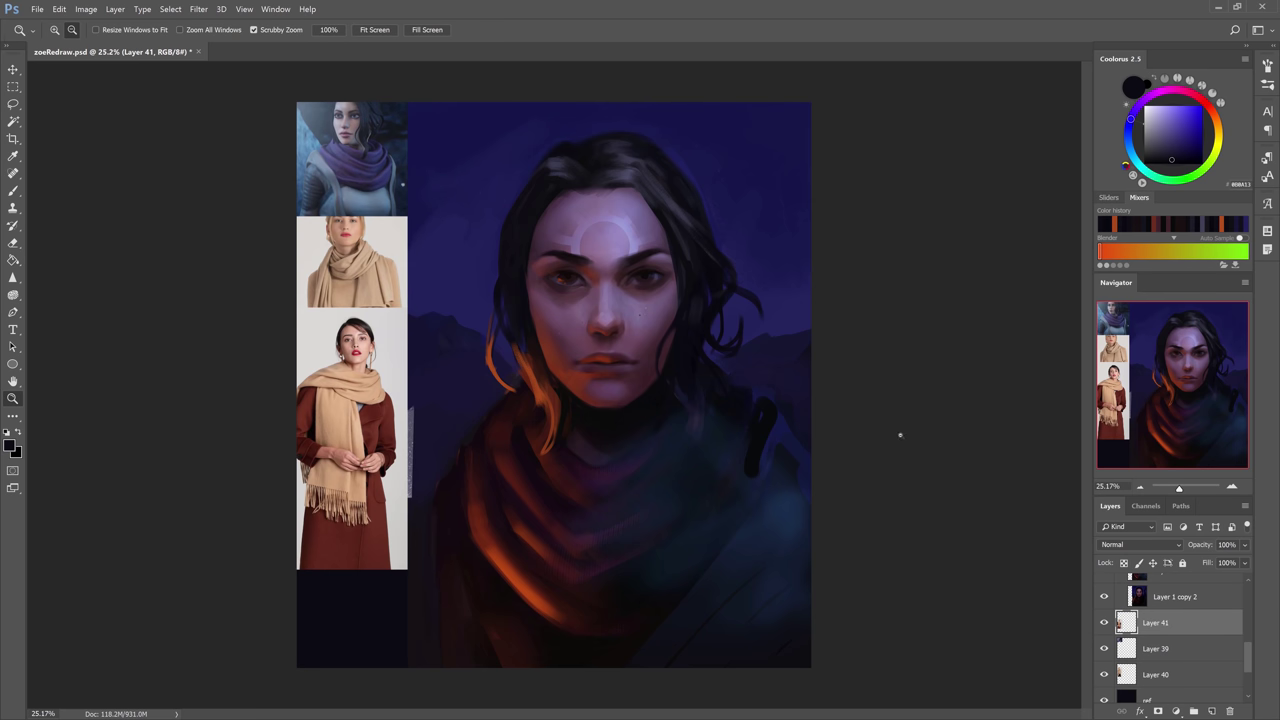
left_click(1188, 675, "shift")
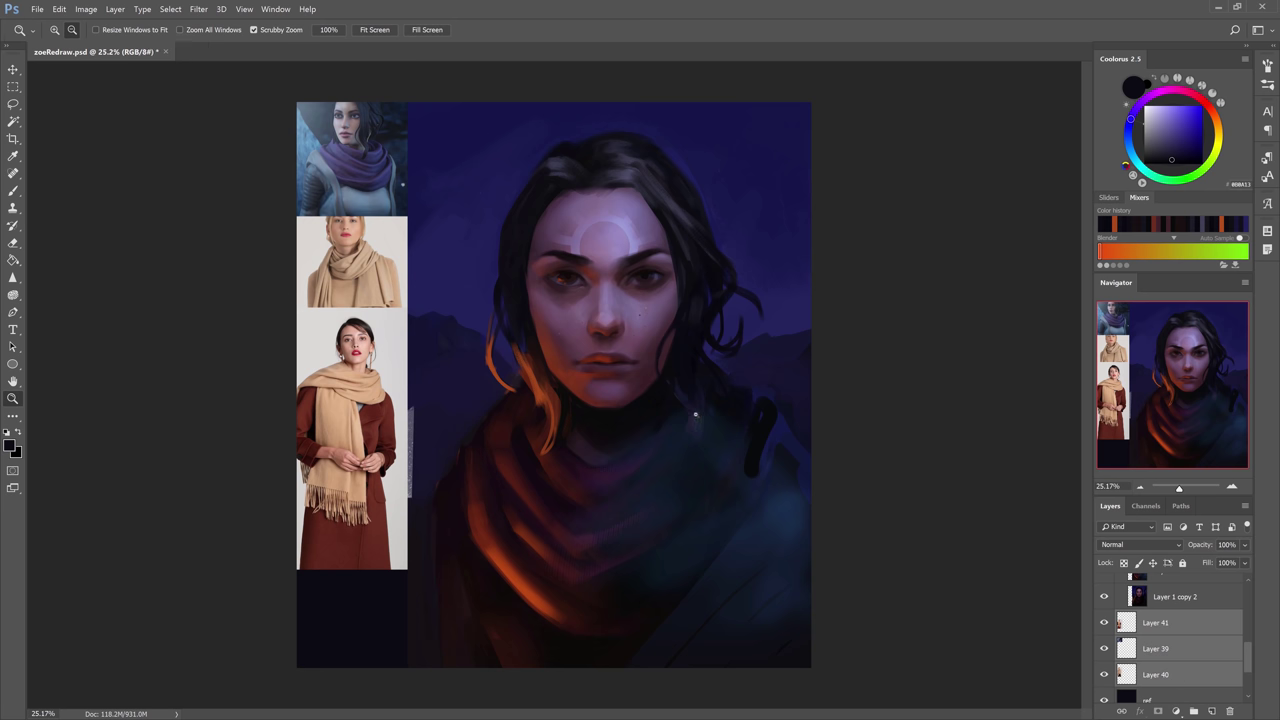
key("ctrl+t")
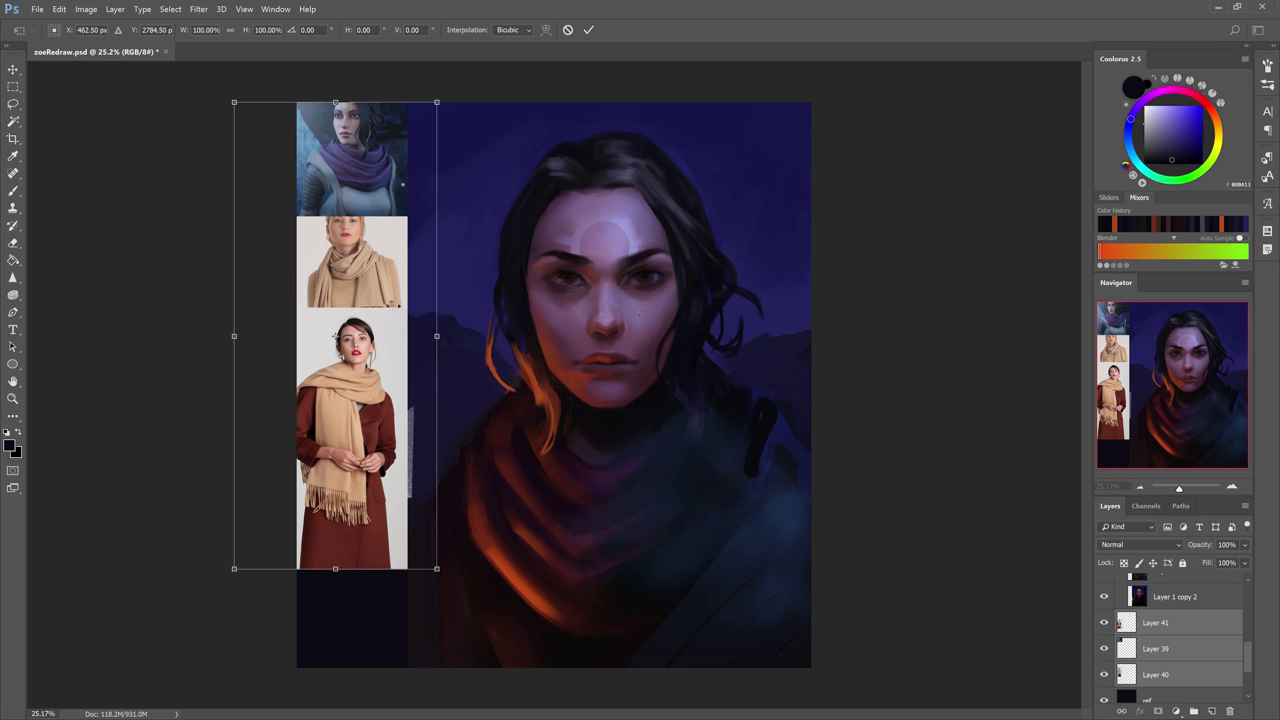
key("Return")
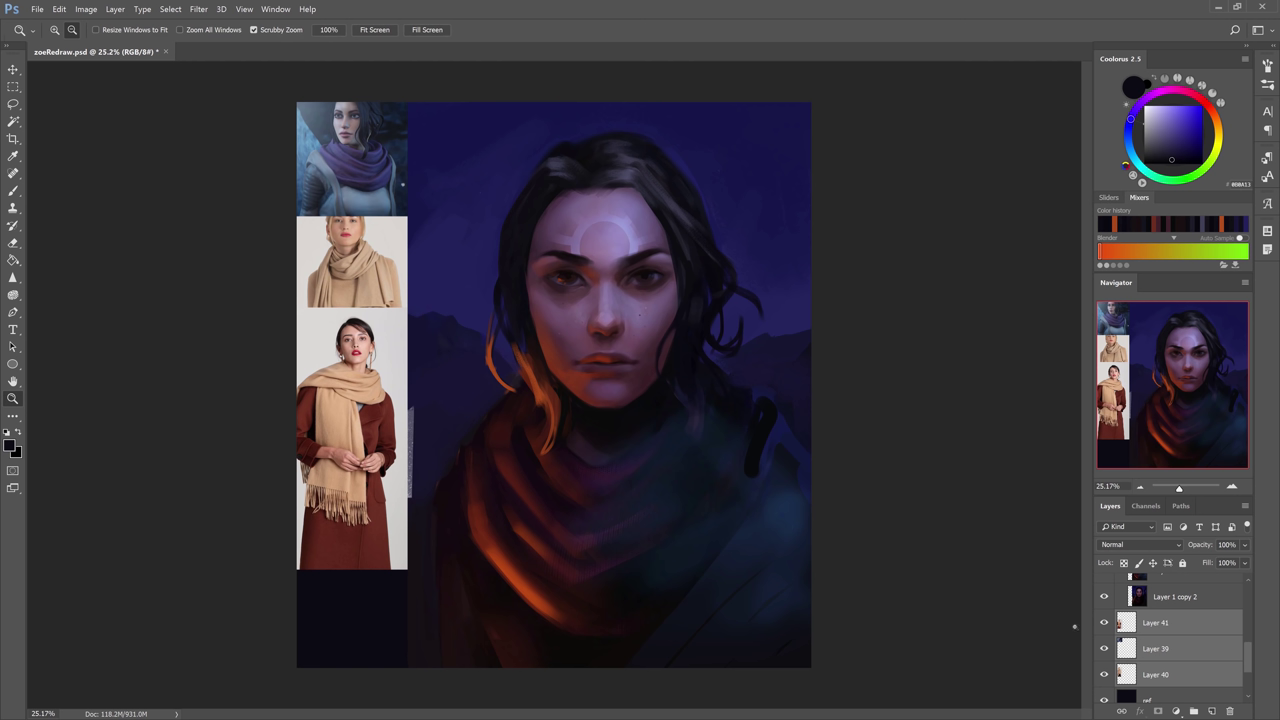
Merge the scarf picture layers 41, 39 and 40 with the dark ref backdrop layer.
left_click(1162, 682)
left_click(1165, 692)
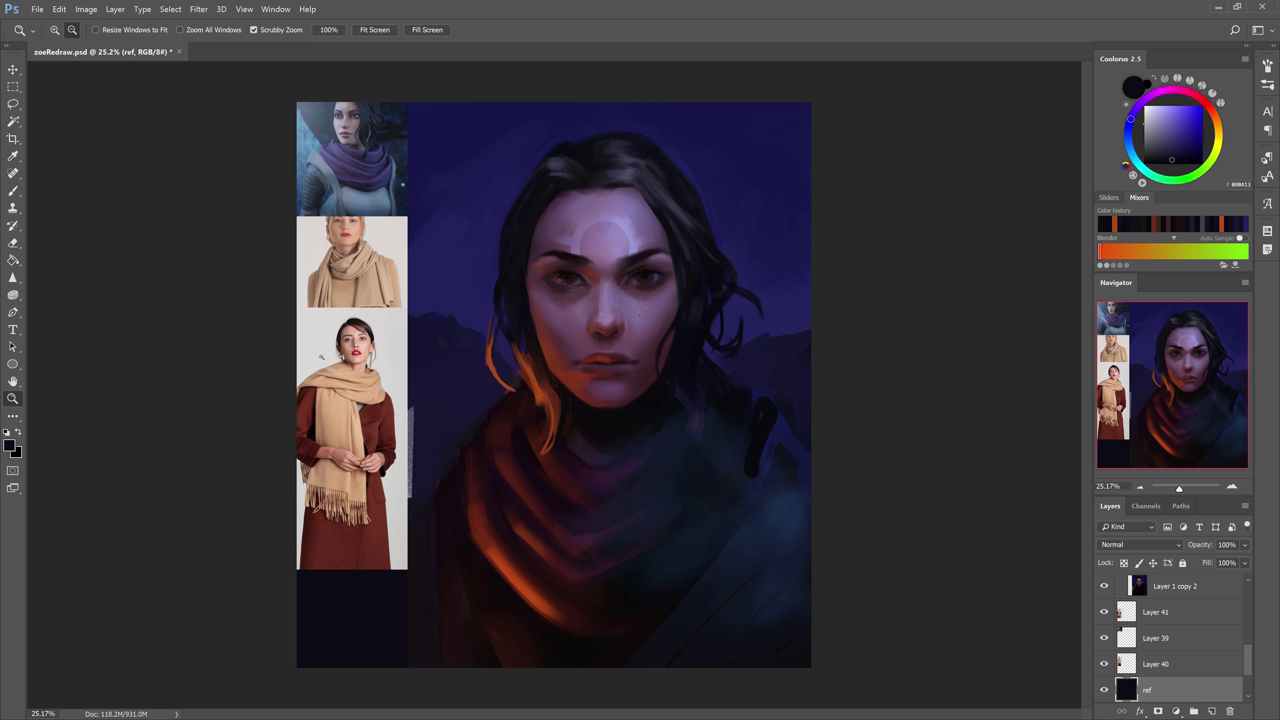
left_click(1109, 605)
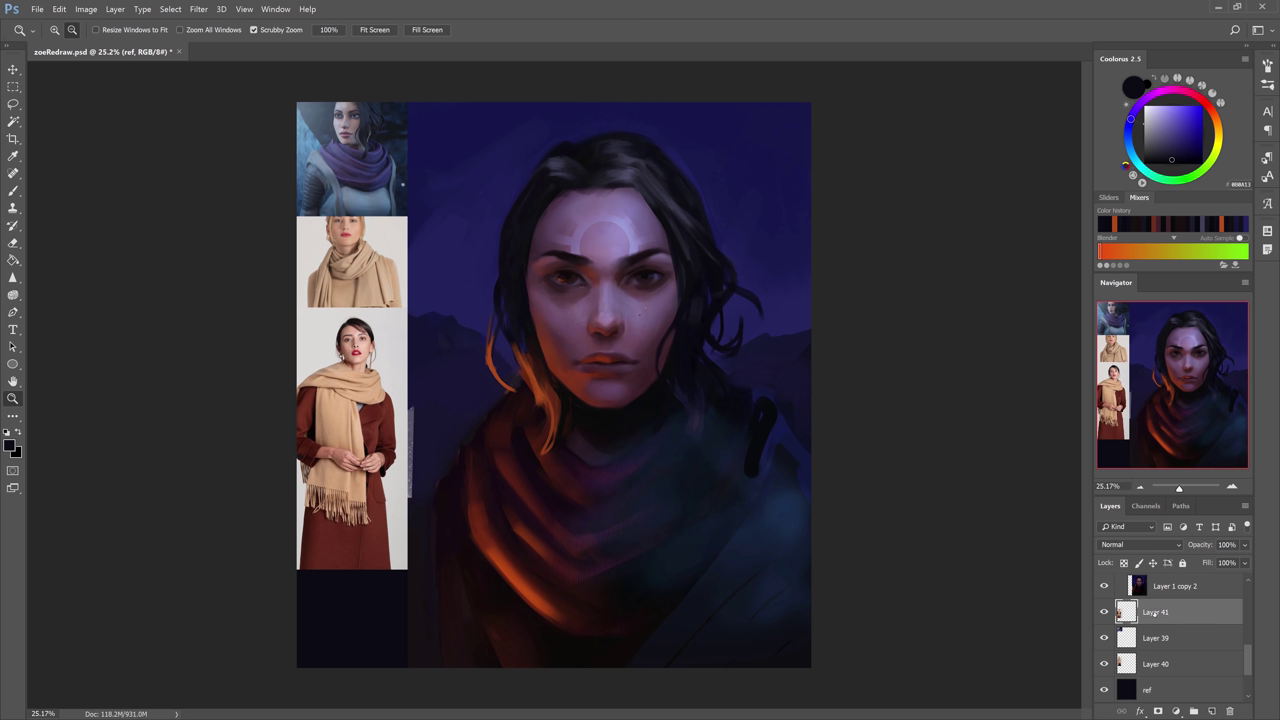
left_click(1160, 666, "shift")
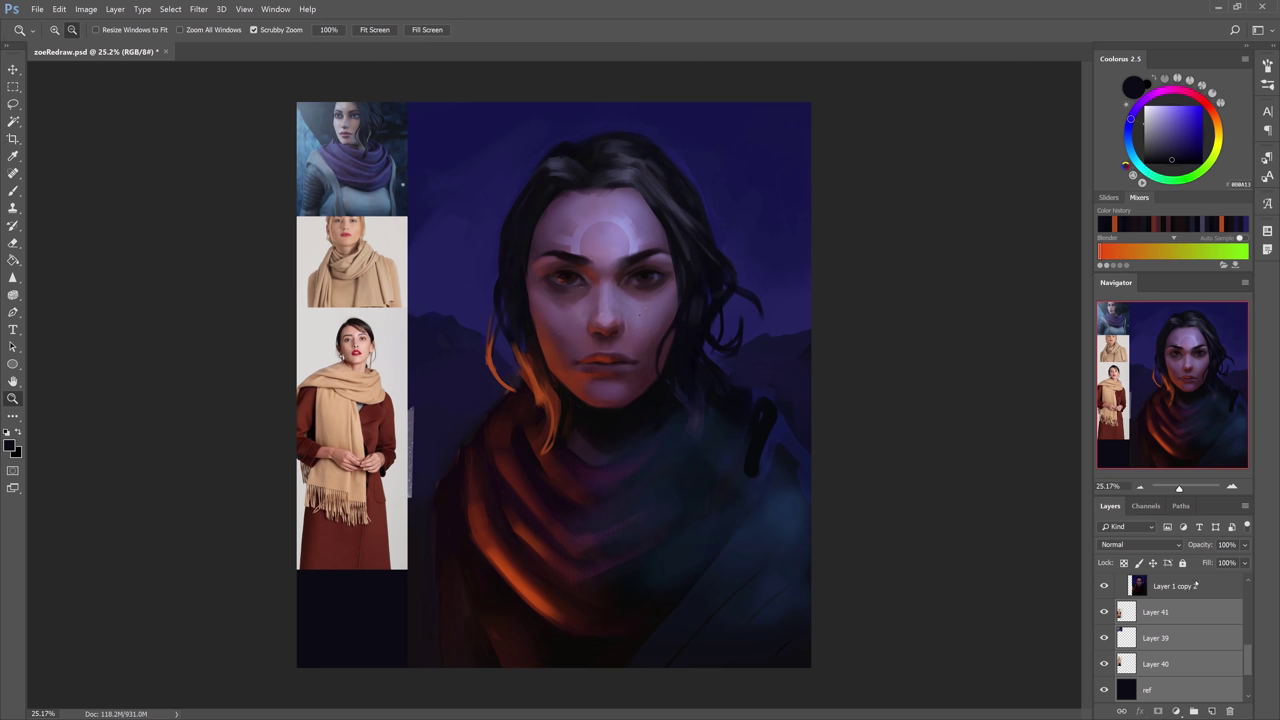
key("ctrl+e")
Create a new layer directly above hair Layer 36 and sample a muted lavender from the face for the Brush.
scroll(1165, 638, "up", 3)
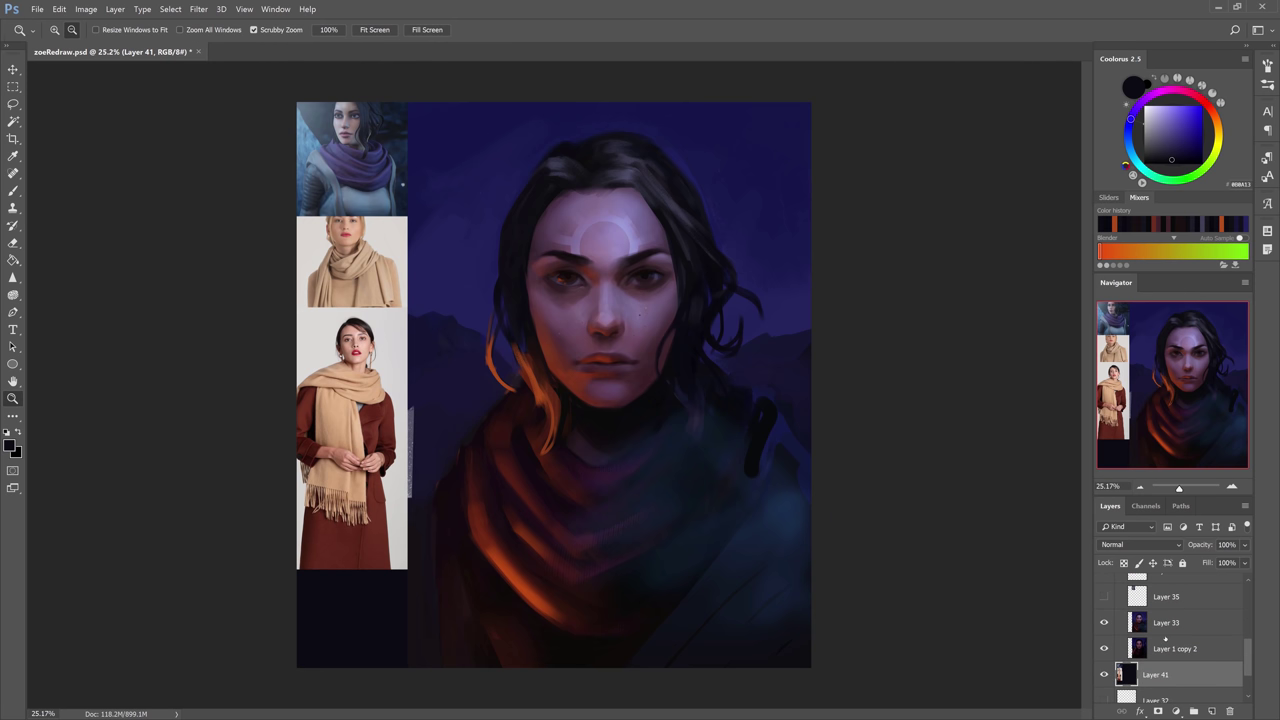
left_click(1166, 645)
scroll(1168, 666, "up", 3)
scroll(1168, 668, "down", 2)
left_click(1175, 654)
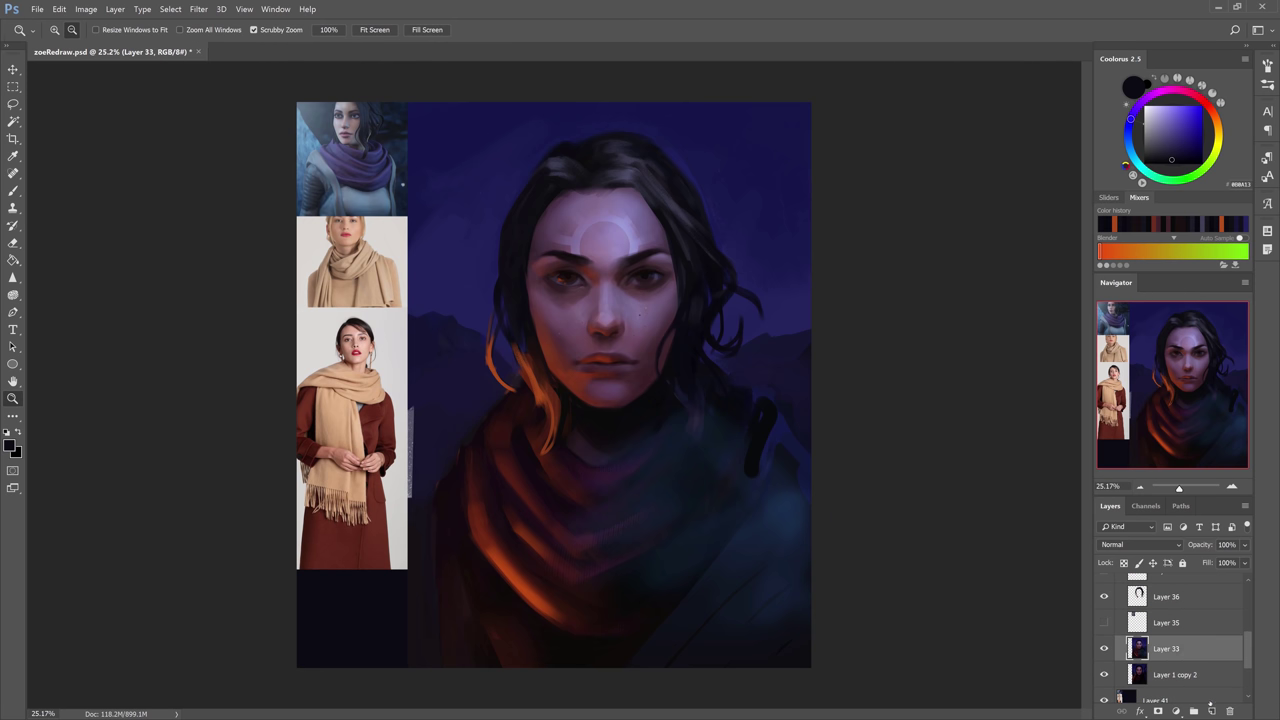
left_click(1211, 706)
key("b")
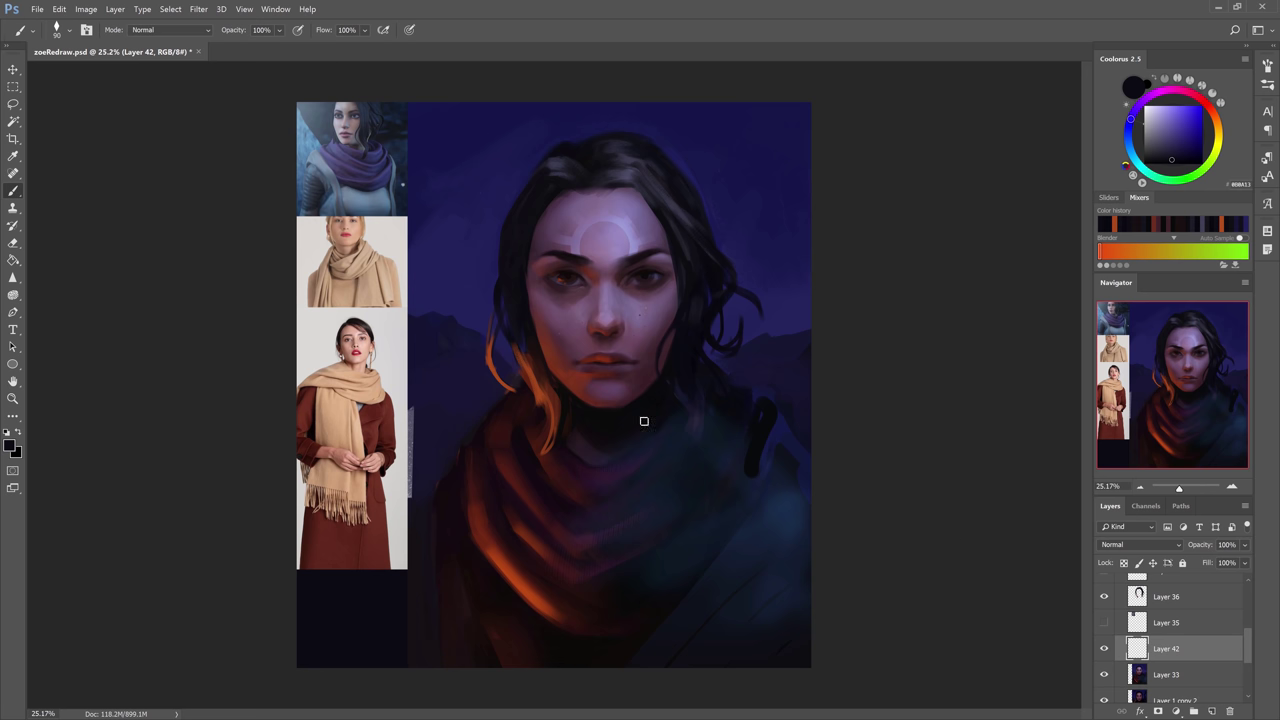
left_click(636, 322, "alt")
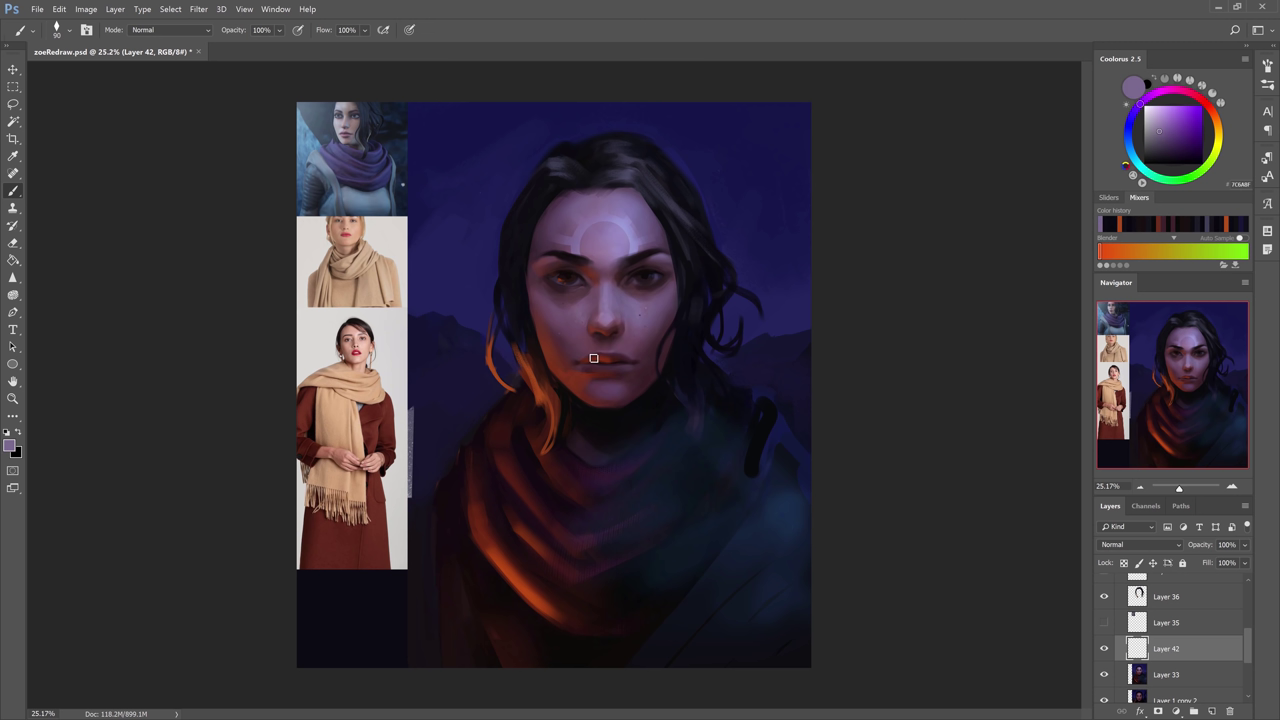
key("ctrl+]")
key("ctrl+]")
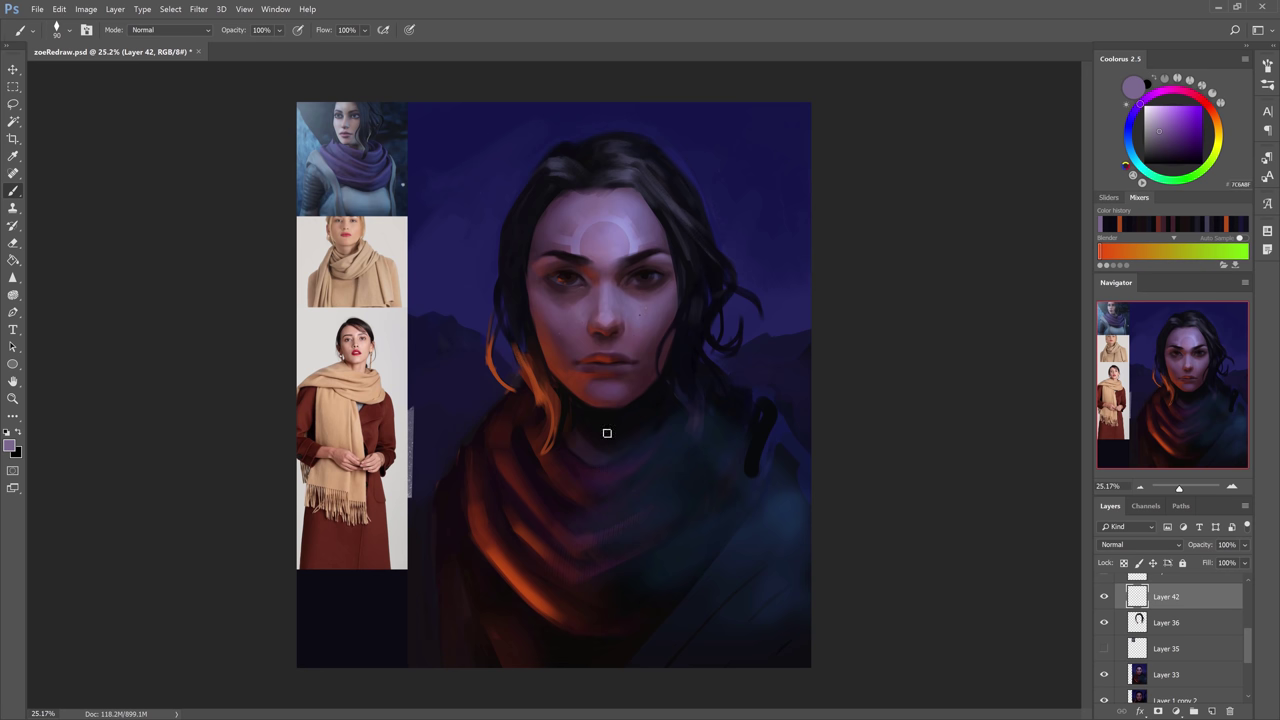
Hide the hair on Layer 36 and sketch lavender neck and shoulder lines on Layer 42, erasing stray strokes.
left_click_drag(560, 382, 598, 475)
left_click_drag(668, 372, 672, 445)
left_click_drag(570, 418, 630, 495)
key("e")
mouse_move(676, 440)
left_mouse_down()
mouse_move(620, 510)
mouse_move(648, 492)
left_mouse_up()
key("b")
left_click_drag(558, 406, 481, 487)
left_click_drag(671, 408, 749, 452)
key("e")
left_click_drag(590, 470, 653, 446)
left_click_drag(518, 436, 440, 525)
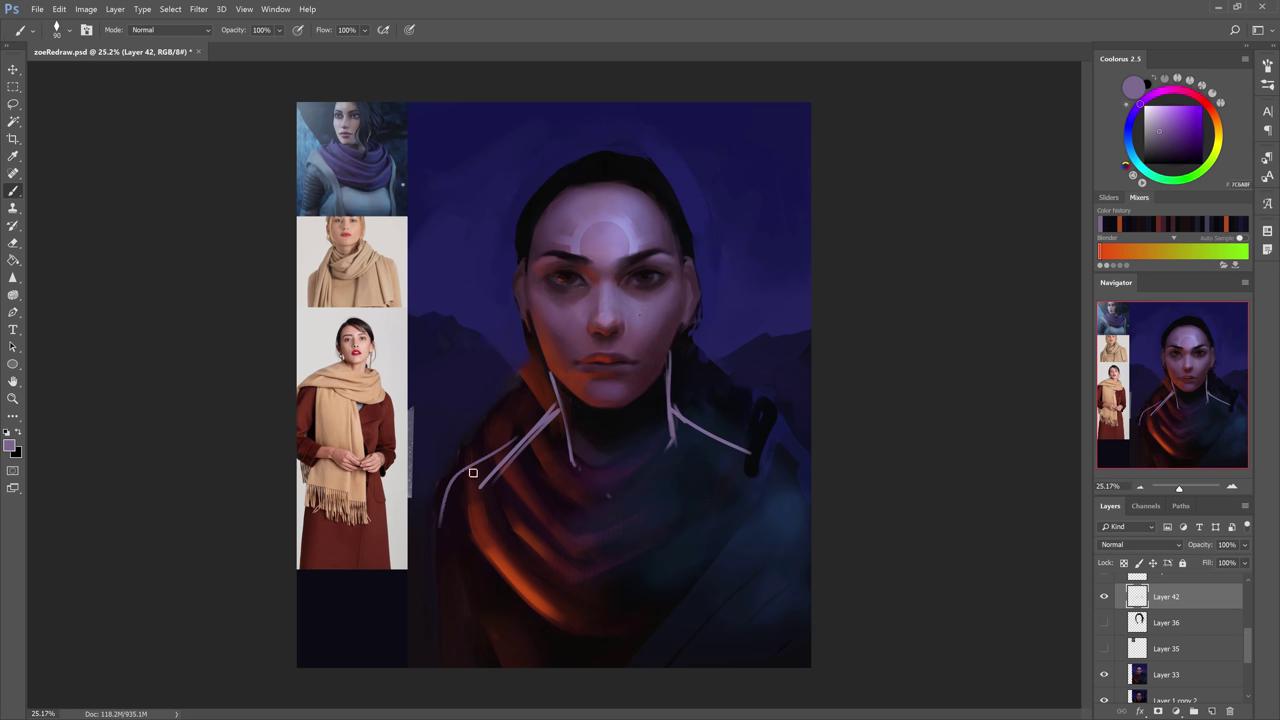
Sketch the collarbones and arm contours in lavender on Layer 42 and connect the neckline with a 125 px Brush.
left_click_drag(474, 470, 464, 666)
key("e")
mouse_move(668, 388)
left_mouse_down()
mouse_move(810, 462)
mouse_move(752, 448)
left_mouse_up()
key("b")
left_click_drag(638, 493, 782, 468)
left_click_drag(597, 498, 484, 480)
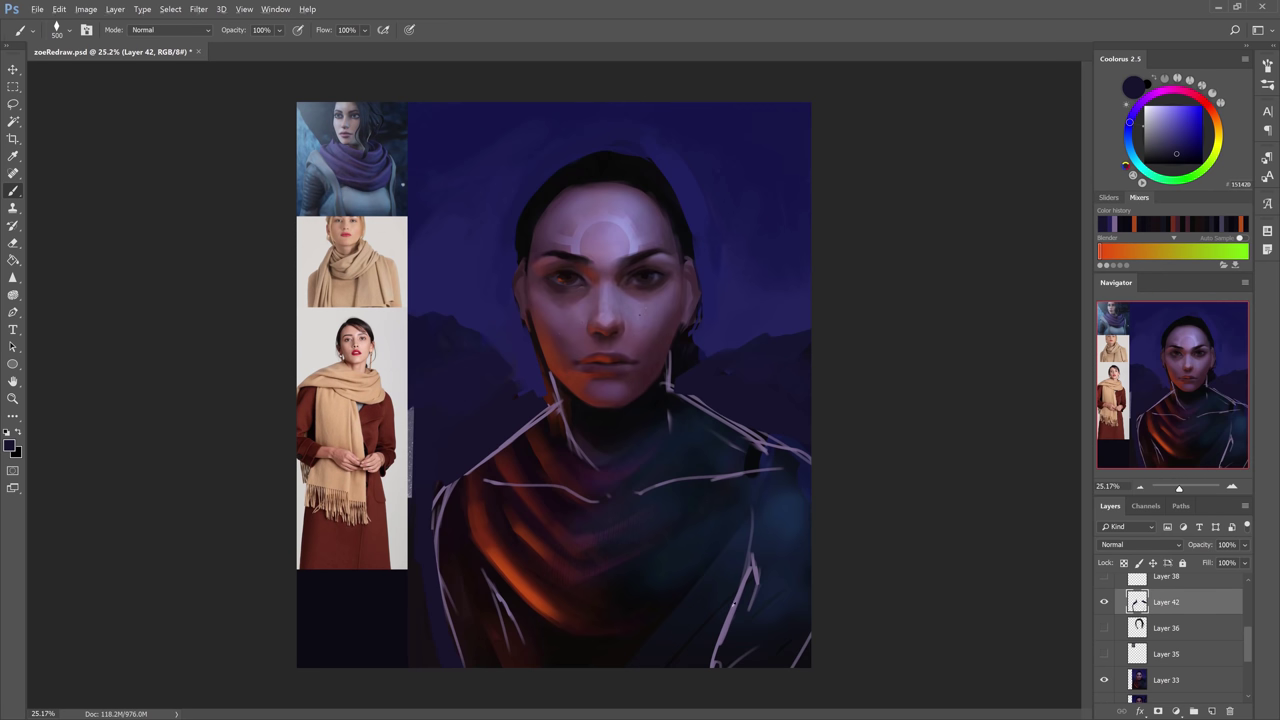
left_click(663, 434, "alt")
left_click(532, 354, "alt")
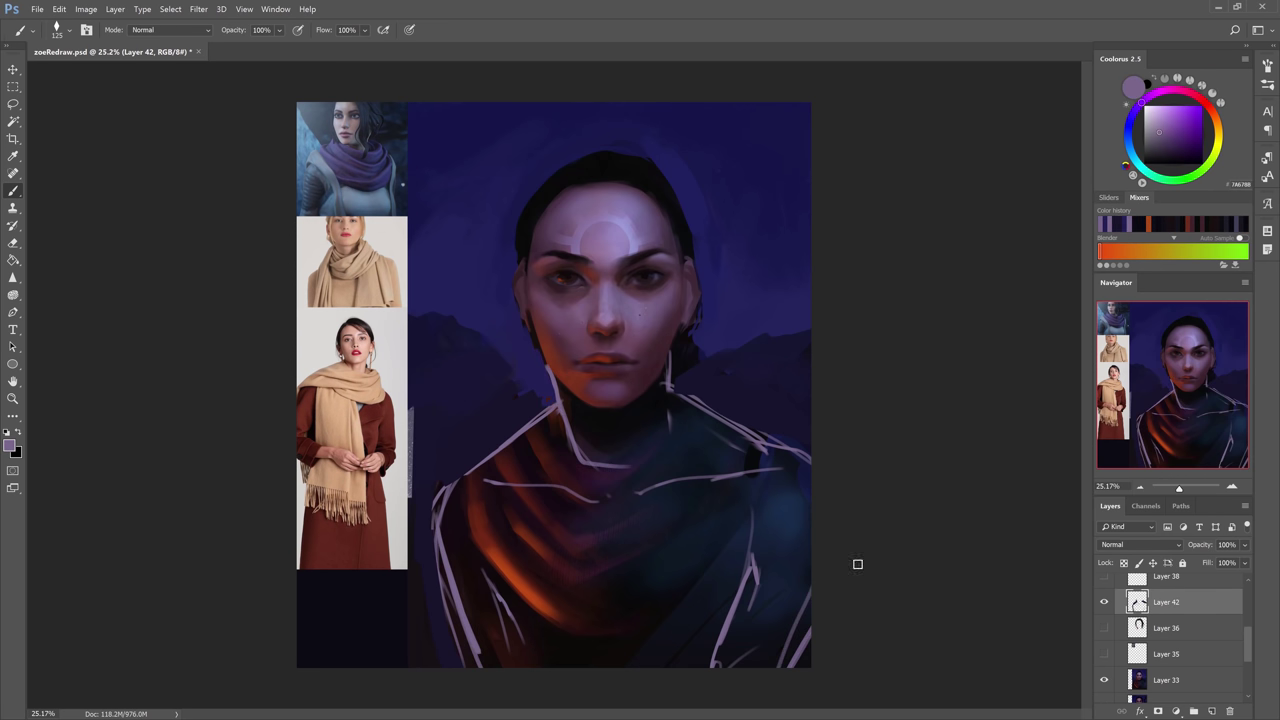
mouse_move(540, 390)
left_mouse_down()
mouse_move(700, 374)
mouse_move(714, 571)
left_mouse_up()
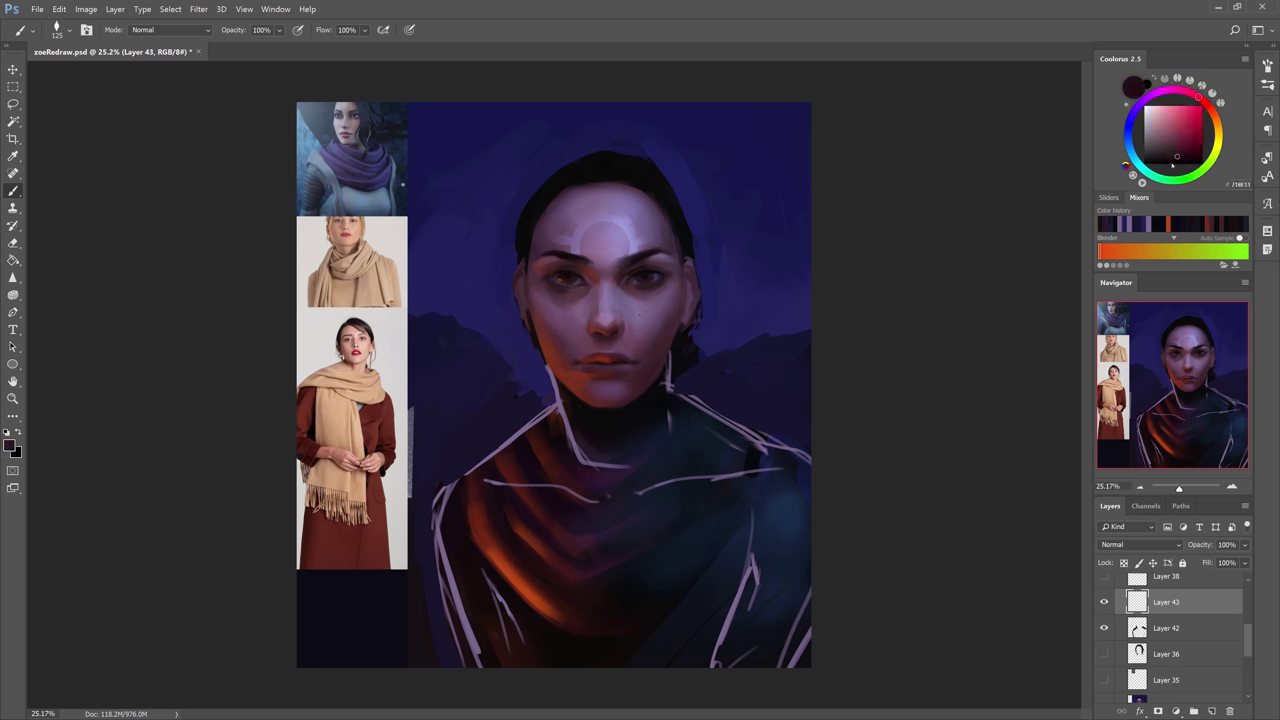
Sketch the scarf's loops around the neck and upper chest in near-black on a new layer above Layer 42.
left_click_drag(530, 390, 543, 451)
mouse_move(614, 500)
left_mouse_down()
mouse_move(700, 414)
mouse_move(700, 391)
mouse_move(698, 440)
left_mouse_up()
mouse_move(556, 384)
left_mouse_down()
mouse_move(548, 412)
mouse_move(566, 462)
left_mouse_up()
left_click_drag(516, 416, 513, 444)
mouse_move(686, 478)
left_mouse_down()
mouse_move(589, 543)
mouse_move(566, 536)
left_mouse_up()
mouse_move(501, 478)
left_mouse_down()
mouse_move(507, 435)
mouse_move(542, 508)
left_mouse_up()
mouse_move(714, 416)
left_mouse_down()
mouse_move(726, 440)
mouse_move(714, 466)
left_mouse_up()
left_click_drag(729, 391, 700, 377)
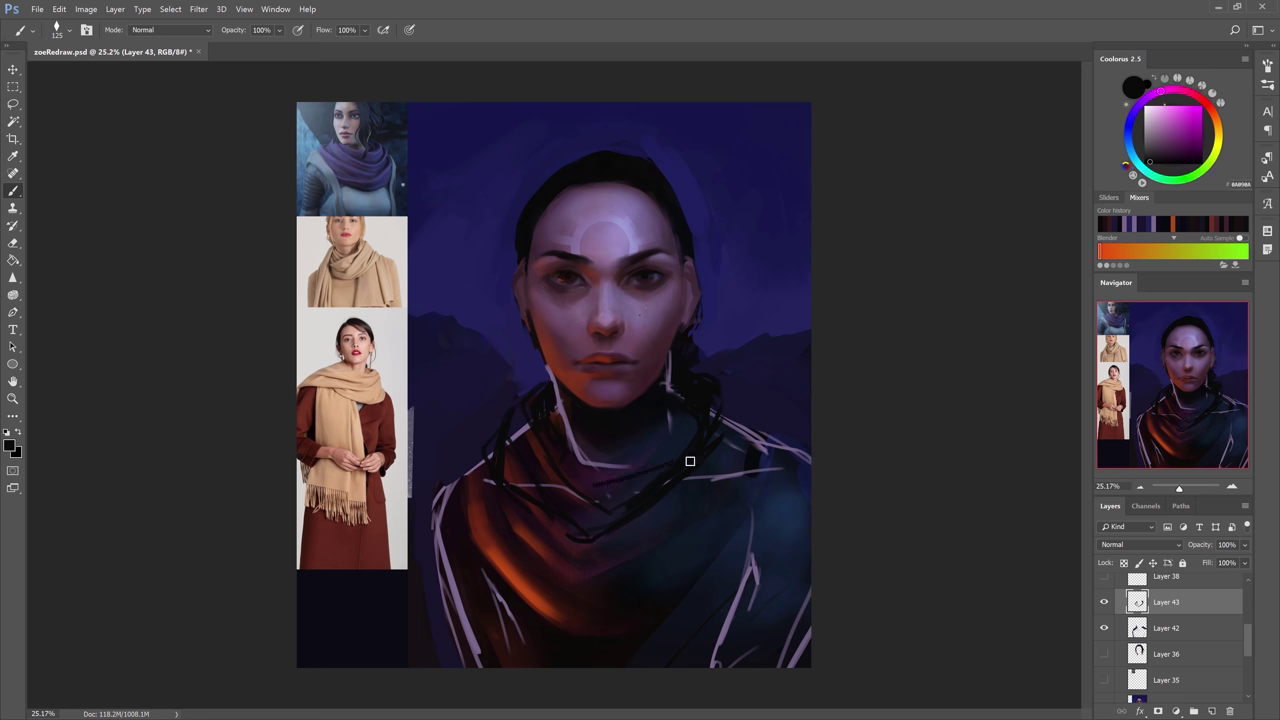
left_click_drag(654, 466, 576, 479)
key("e")
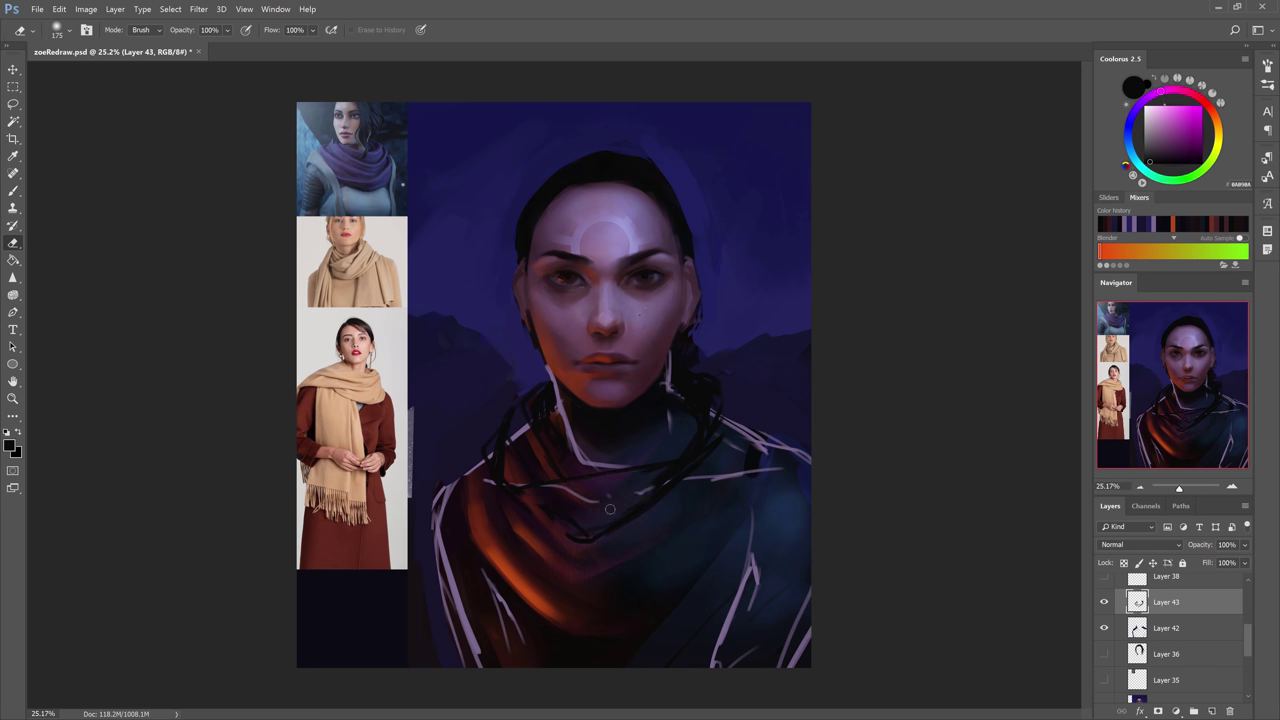
key("b")
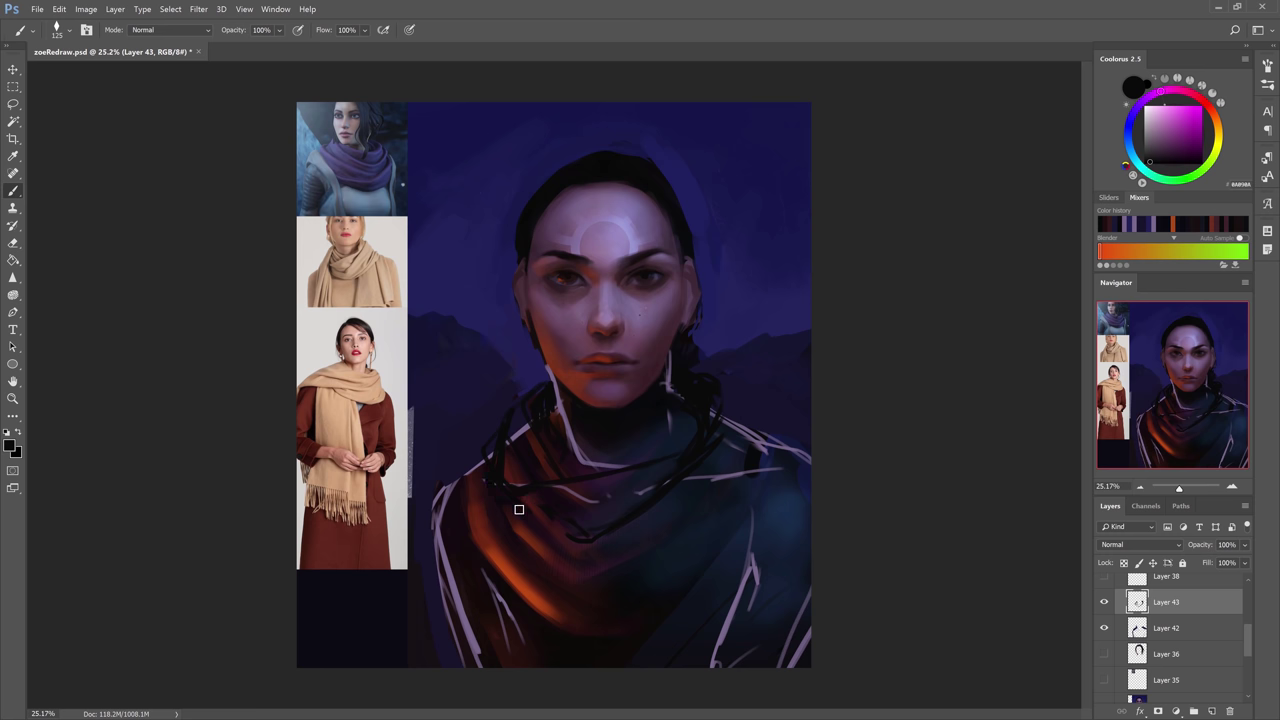
Sketch dark diagonal scarf folds across the chest and loose contours over both shoulders on Layer 43.
left_click_drag(516, 508, 598, 543)
left_click_drag(732, 390, 765, 444)
left_click_drag(472, 484, 558, 613)
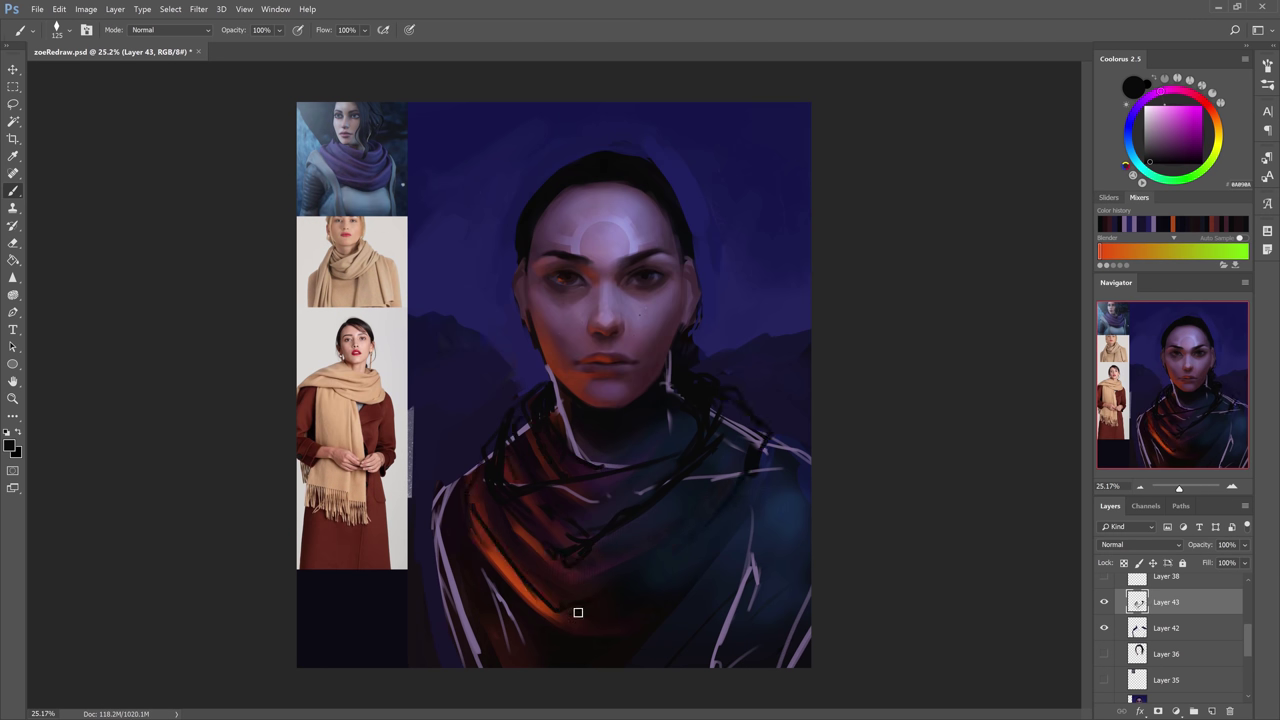
left_click_drag(490, 544, 559, 622)
left_click_drag(750, 496, 722, 587)
left_click_drag(776, 445, 754, 492)
left_click_drag(474, 516, 530, 604)
left_click_drag(440, 498, 456, 470)
left_click_drag(440, 474, 478, 454)
left_click_drag(776, 446, 768, 425)
left_click_drag(504, 606, 524, 644)
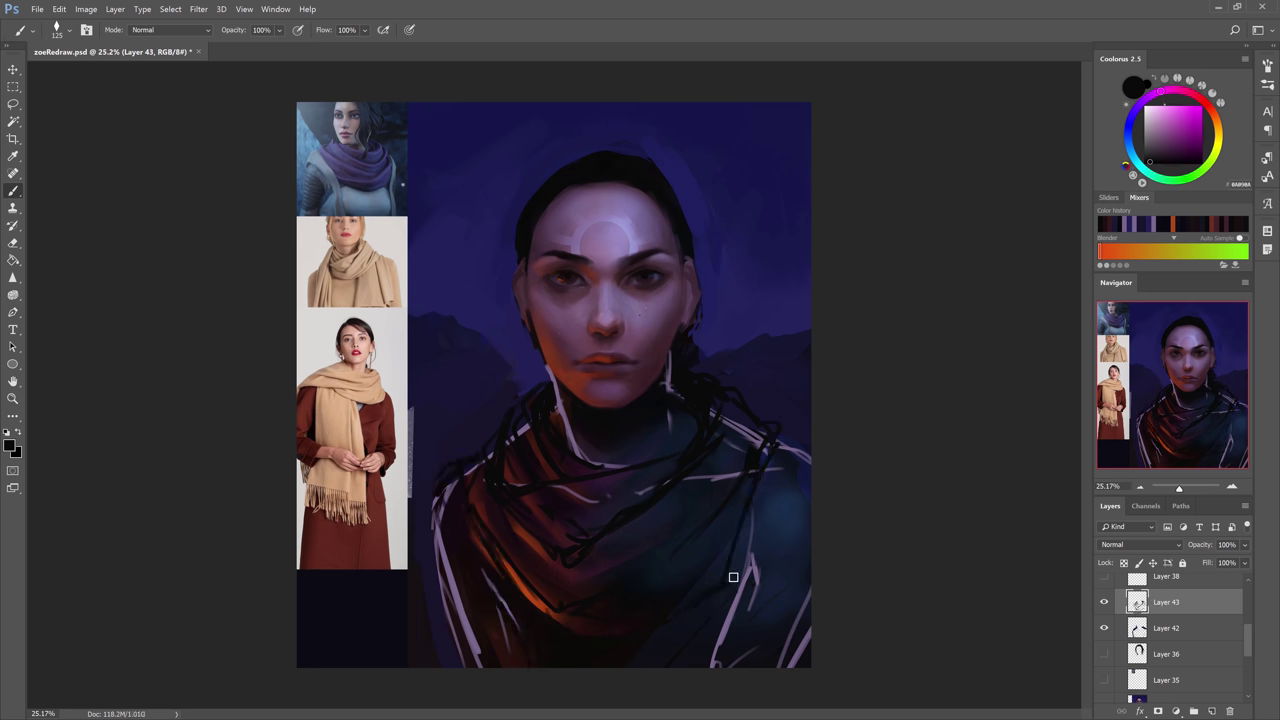
Extend the near-black sketch with crossing garment lines over the blue-lit shoulder and down both arms.
left_click_drag(743, 568, 806, 486)
left_click_drag(780, 428, 810, 442)
left_click_drag(810, 467, 790, 494)
left_click_drag(442, 508, 434, 530)
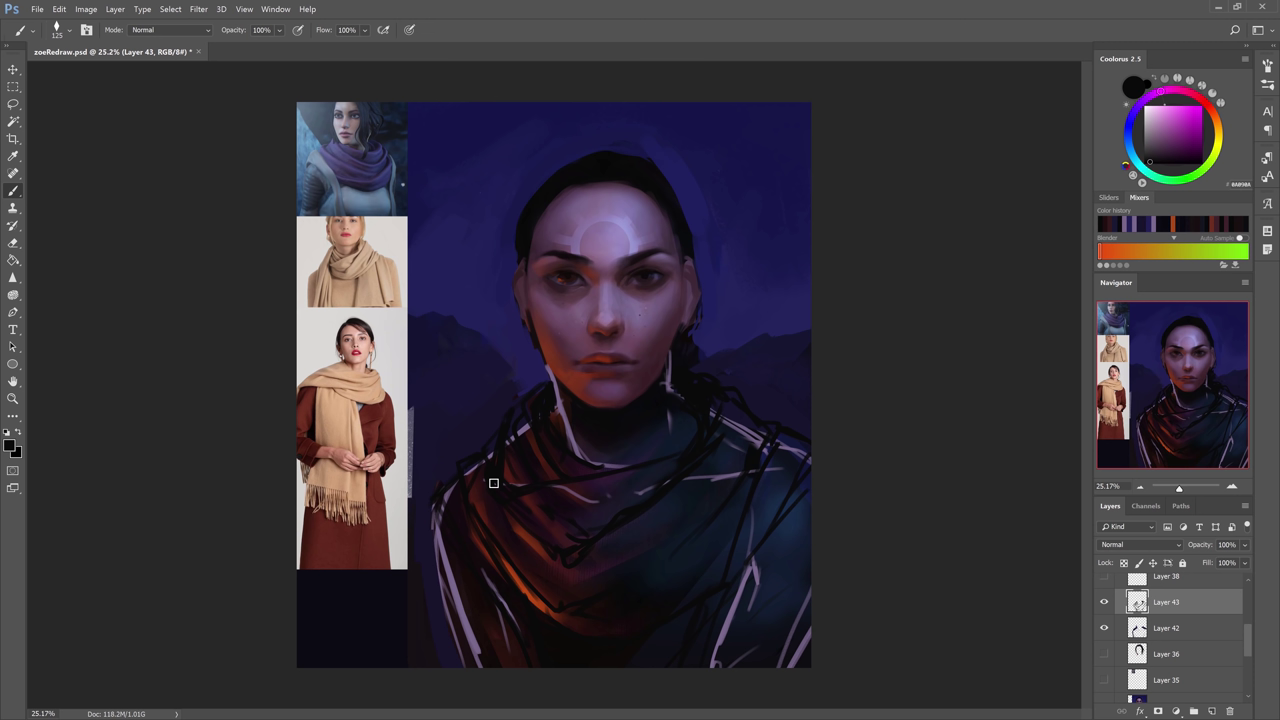
mouse_move(433, 522)
left_mouse_down()
mouse_move(437, 572)
mouse_move(476, 642)
left_mouse_up()
left_click_drag(732, 610, 808, 552)
left_click_drag(714, 665, 736, 604)
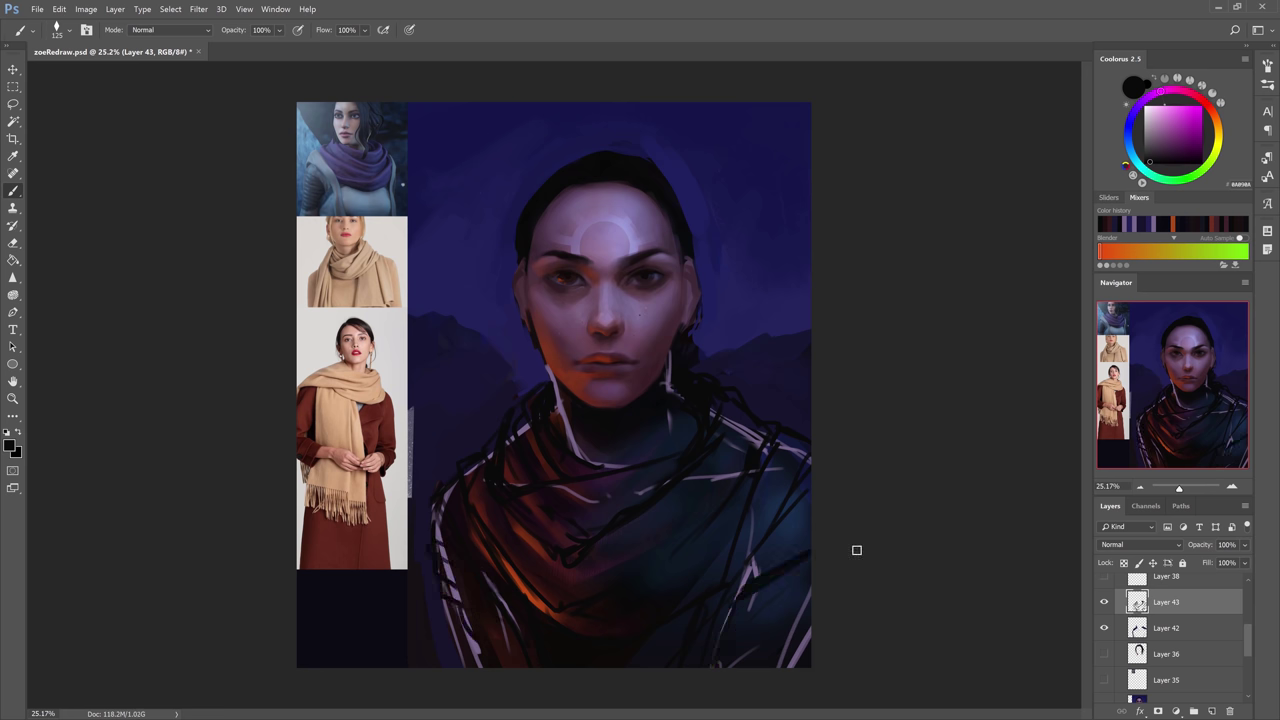
left_click(1178, 628)
left_click(1104, 628)
left_click(1104, 628)
left_click(1178, 602)
key("ctrl+t")
key("Escape")
Create a layer above the scarf sketch and block in the upper neck wrap in dark plum with a 500 px Brush.
key("]")
key("]")
key("]")
key("]")
key("]")
key("]")
key("]")
key("ctrl+shift+alt+n")
left_click(569, 464, "alt")
mouse_move(516, 470)
left_mouse_down()
mouse_move(574, 496)
mouse_move(700, 436)
left_mouse_up()
left_click(660, 470, "alt")
left_click(625, 488, "alt")
left_click_drag(594, 502, 682, 459)
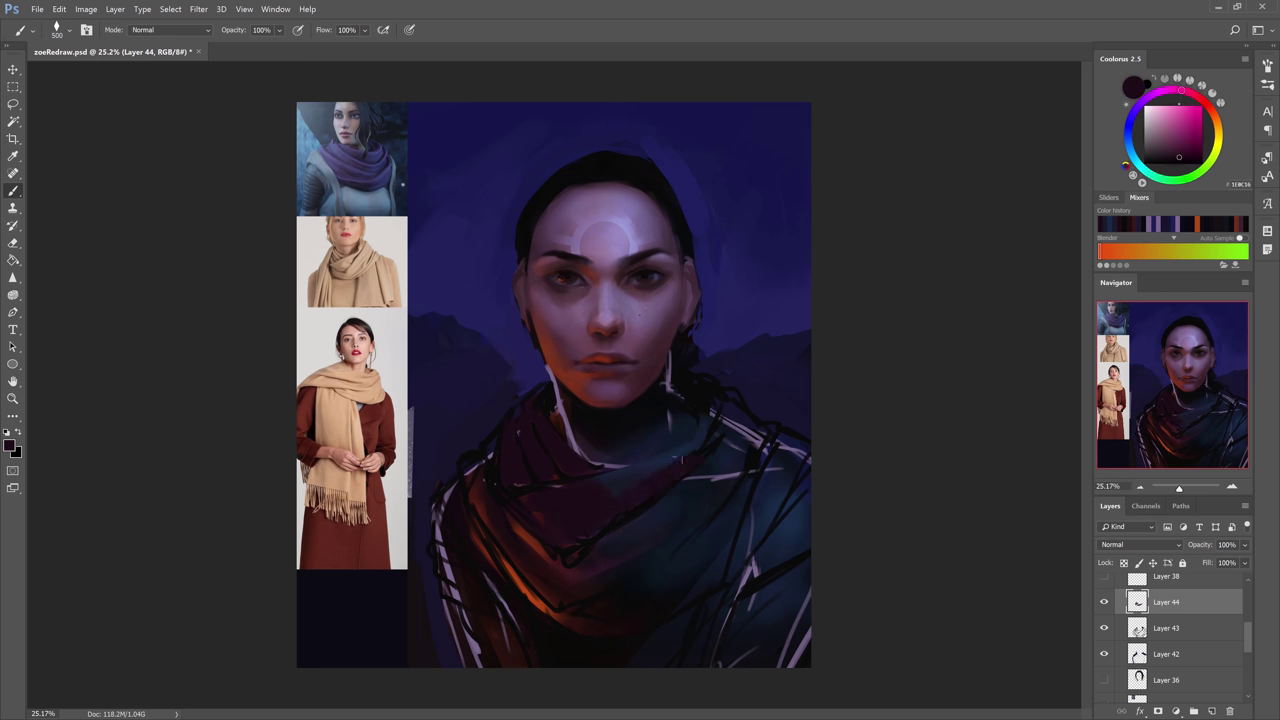
Enlarge the Brush to 700 px and block in dark plum and violet over the scarf's cool-lit side.
key("]")
key("]")
left_click(690, 480, "alt")
mouse_move(600, 545)
left_mouse_down()
mouse_move(716, 470)
mouse_move(636, 538)
left_mouse_up()
left_click(700, 455, "alt")
mouse_move(708, 452)
left_mouse_down()
mouse_move(744, 422)
mouse_move(700, 482)
left_mouse_up()
Paint the lower scarf folds toward the blue-lit shoulder with a smaller Brush, using sampled dark violet and blue tones.
left_click(640, 548, "alt")
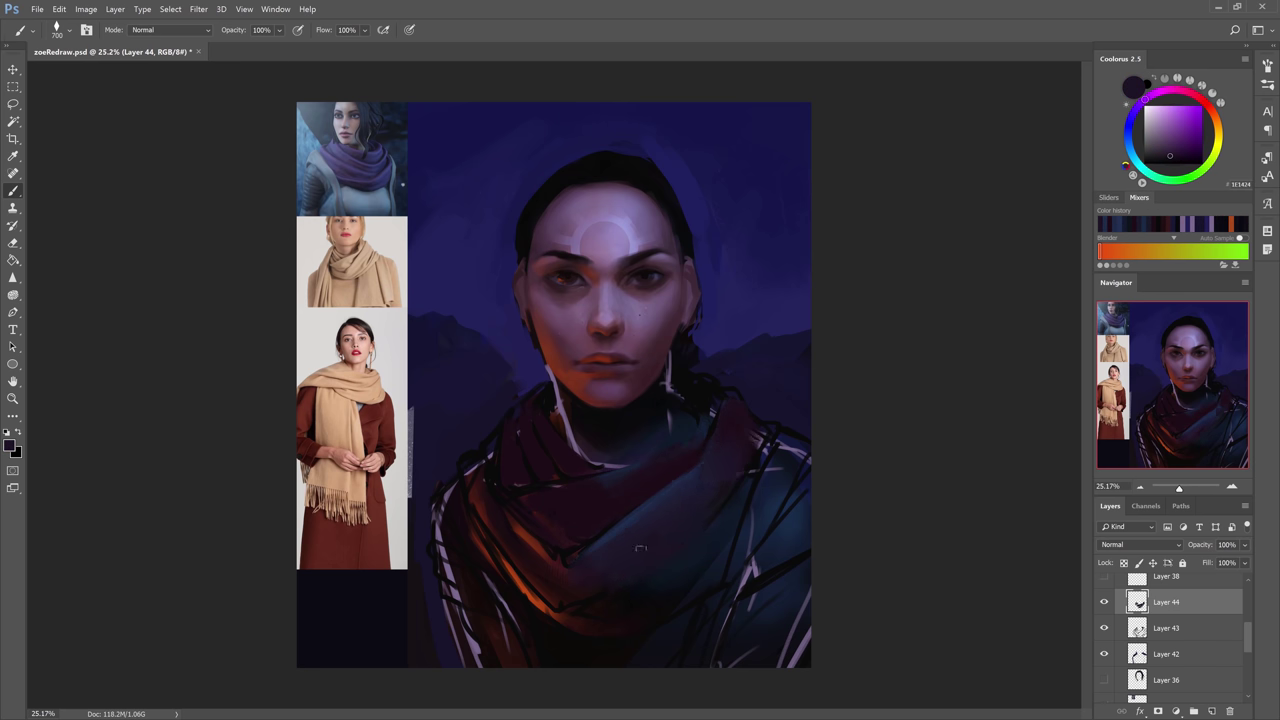
key("[")
key("[")
left_click(640, 548, "alt")
left_click_drag(622, 578, 664, 552)
left_click(725, 470, "alt")
mouse_move(770, 468)
left_mouse_down()
mouse_move(730, 555)
mouse_move(729, 466)
mouse_move(730, 530)
mouse_move(700, 560)
left_mouse_up()
left_click(756, 498, "alt")
left_click(729, 462, "alt")
left_click(760, 500, "alt")
left_click(740, 525, "alt")
Paint a muted orange scarf fold on the warm-lit side and darken the upper wrap below the neck.
key("[")
left_click(521, 499, "alt")
mouse_move(515, 500)
left_mouse_down()
mouse_move(561, 519)
mouse_move(592, 482)
mouse_move(580, 510)
left_mouse_up()
left_click(663, 463, "alt")
left_click(560, 495, "alt")
key("[")
key("[")
mouse_move(550, 428)
left_mouse_down()
mouse_move(533, 455)
mouse_move(618, 468)
left_mouse_up()
left_click(586, 464, "alt")
Paint the bare neck between jaw and scarf with sampled dark purple-brown tones, covering the lavender guidelines.
key("]")
key("]")
left_click(654, 394, "alt")
mouse_move(574, 408)
left_mouse_down()
mouse_move(586, 452)
mouse_move(650, 412)
mouse_move(575, 445)
mouse_move(655, 435)
left_mouse_up()
left_click(590, 425, "alt")
left_click(582, 439, "alt")
mouse_move(588, 405)
left_mouse_down()
mouse_move(603, 437)
mouse_move(690, 410)
mouse_move(674, 396)
left_mouse_up()
left_click(600, 430, "alt")
key("]")
left_click(686, 371, "alt")
left_click(670, 398, "alt")
left_click_drag(550, 368, 586, 454)
left_click(571, 411, "alt")
left_click(560, 414, "alt")
Reduce the Brush to 175 px and define the neck's base and the shadowed edge below the jaw.
key("[")
key("[")
key("[")
key("[")
key("[")
left_click_drag(558, 412, 606, 444)
left_click_drag(668, 388, 670, 354)
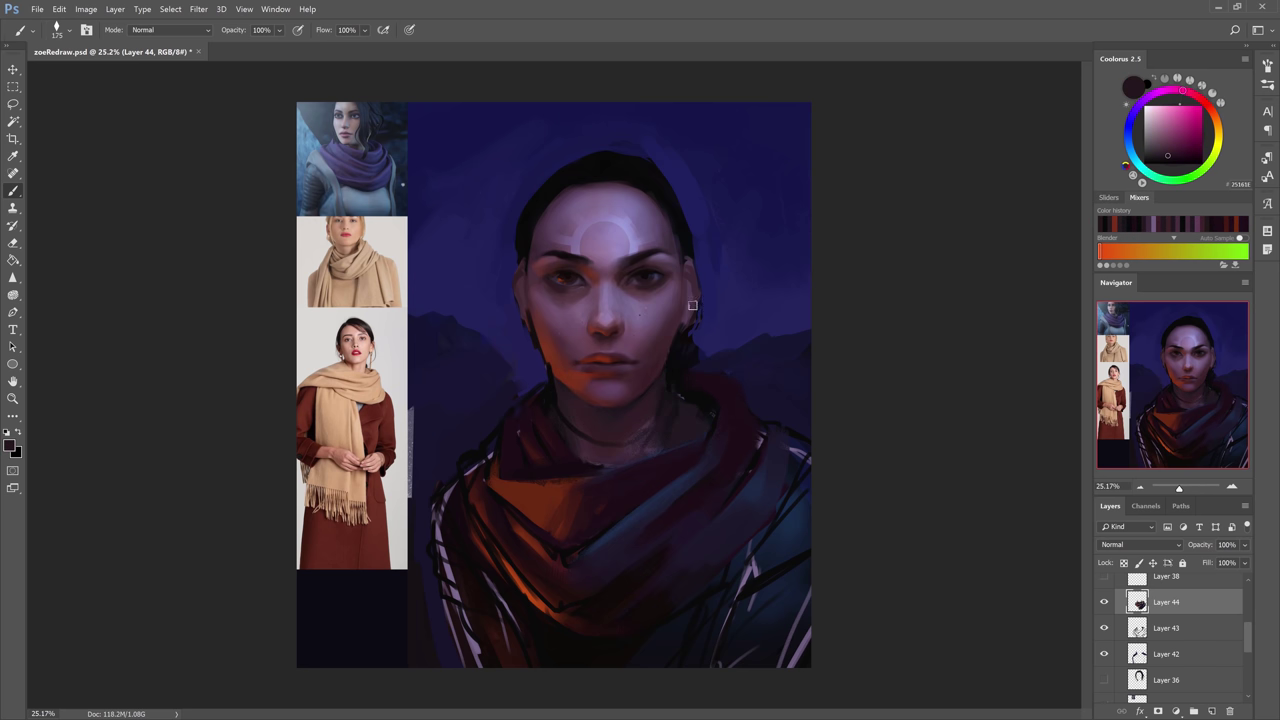
Enlarge the Brush to 600 px and paint the warm-lit lower scarf folds with sampled orange and dark red-brown tones.
left_click(525, 530, "alt")
key("]")
key("]")
key("]")
key("]")
key("]")
key("]")
mouse_move(500, 515)
left_mouse_down()
mouse_move(540, 565)
mouse_move(542, 620)
left_mouse_up()
left_click(482, 489, "alt")
left_click(510, 557, "alt")
left_click_drag(500, 565, 565, 628)
left_click(570, 628, "alt")
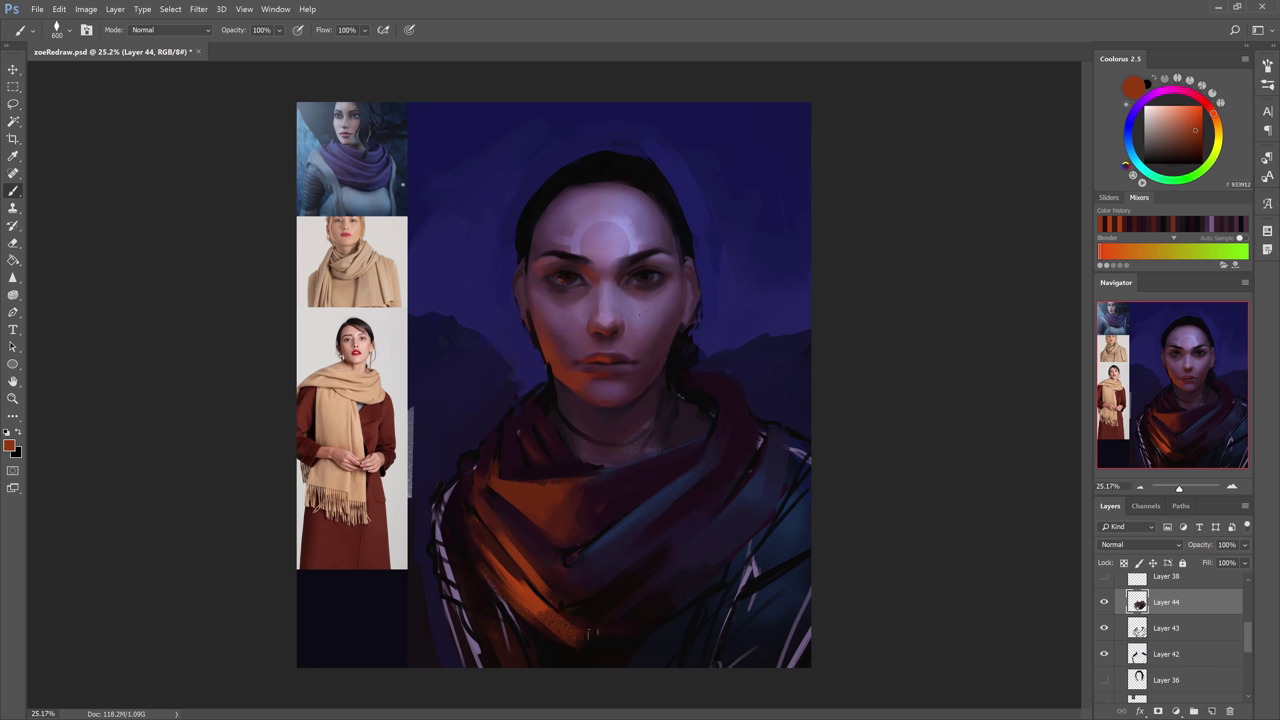
left_click_drag(540, 565, 600, 605)
left_click(592, 505, "alt")
Reduce the Brush to 250 px and darken the scarf's outer edge along the blue-lit shoulder with sampled near-black tones.
left_click(600, 640, "alt")
key("[")
key("[")
key("[")
key("[")
left_click(750, 470, "alt")
left_click_drag(735, 505, 781, 416)
left_click(766, 417, "alt")
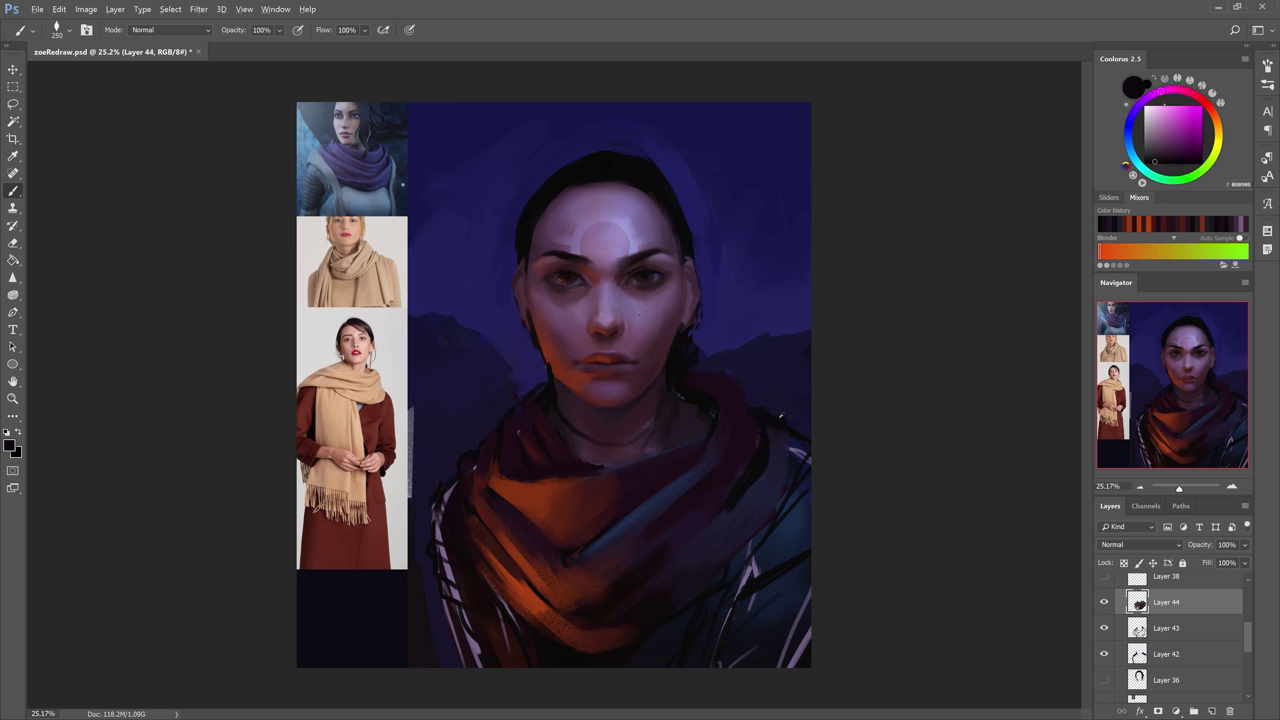
left_click(552, 362, "alt")
Enlarge the Brush to 600 px and block in the blue-lit sleeve below the scarf with sampled navy and black tones.
left_click(775, 560, "alt")
key("]")
key("]")
key("]")
key("]")
left_click_drag(790, 565, 745, 600)
left_click(748, 605, "alt")
mouse_move(775, 600)
left_mouse_down()
mouse_move(763, 633)
mouse_move(800, 650)
mouse_move(745, 615)
mouse_move(740, 658)
mouse_move(804, 594)
left_mouse_up()
left_click(775, 570, "alt")
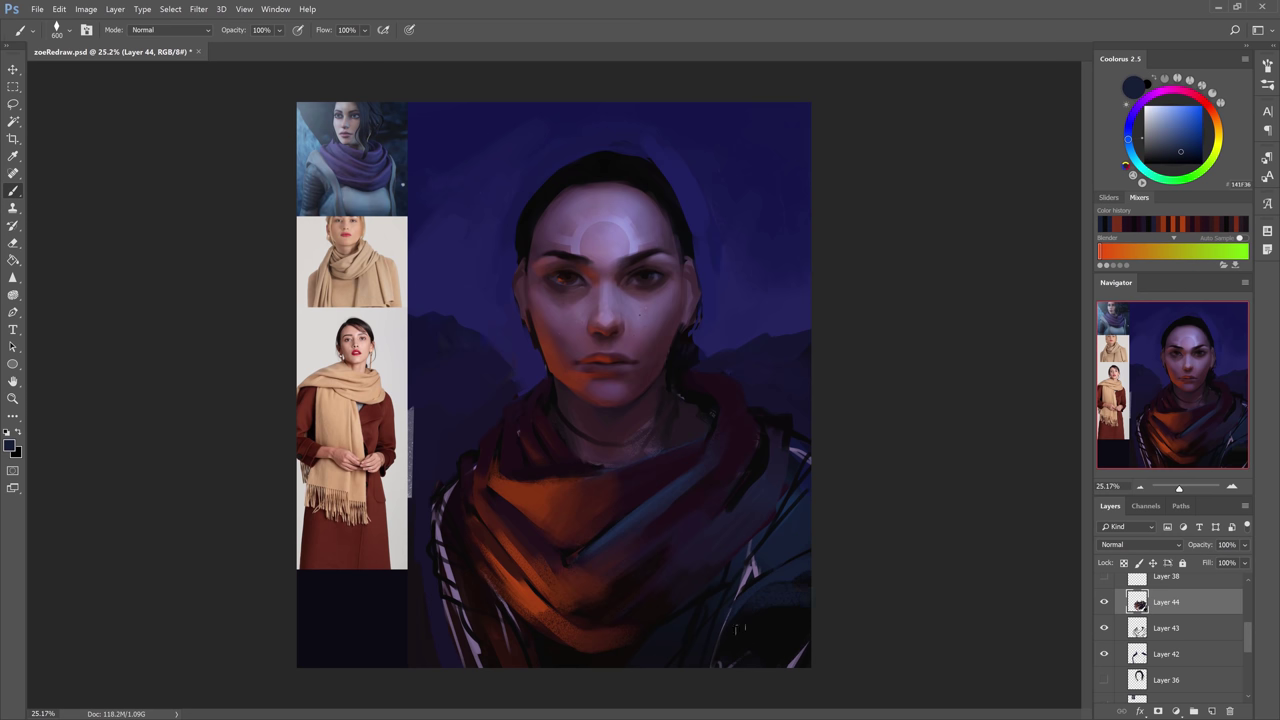
Refine the shadow shapes on the lower blue-lit sleeve with smaller Brush sizes, alternating sampled black and dark navy.
left_click(780, 646, "alt")
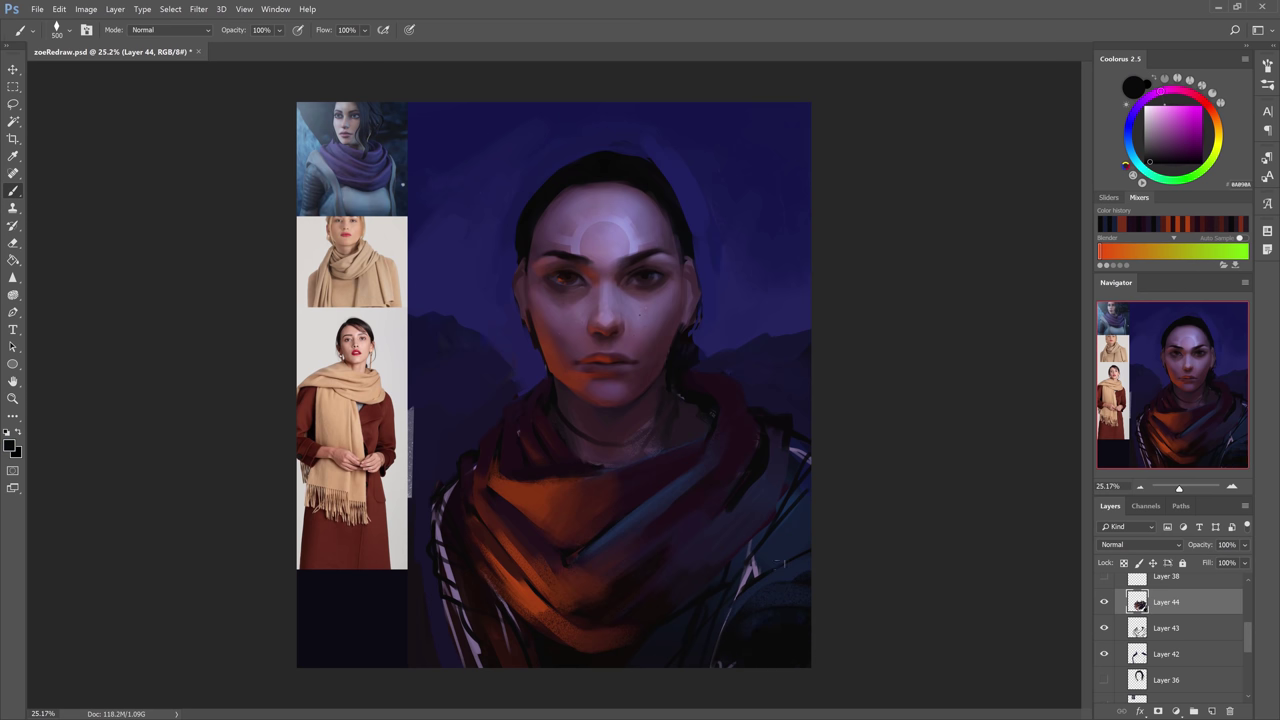
left_click(743, 609, "alt")
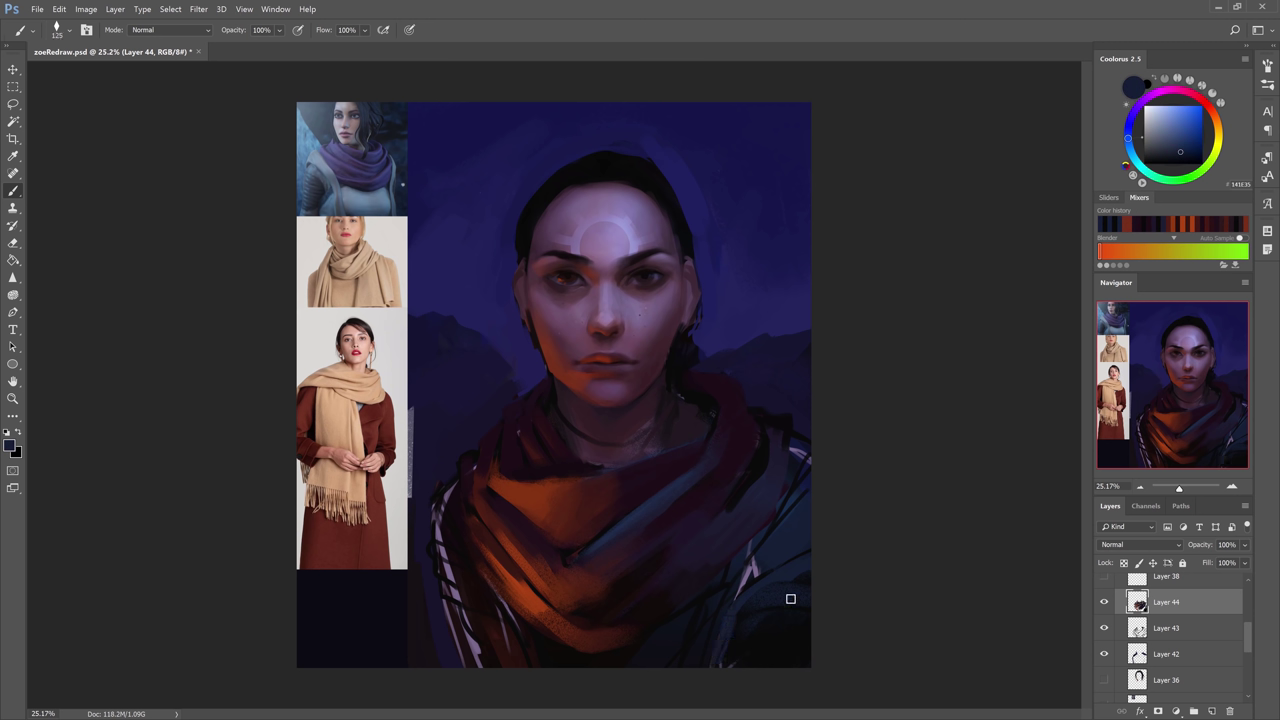
left_click(740, 630, "alt")
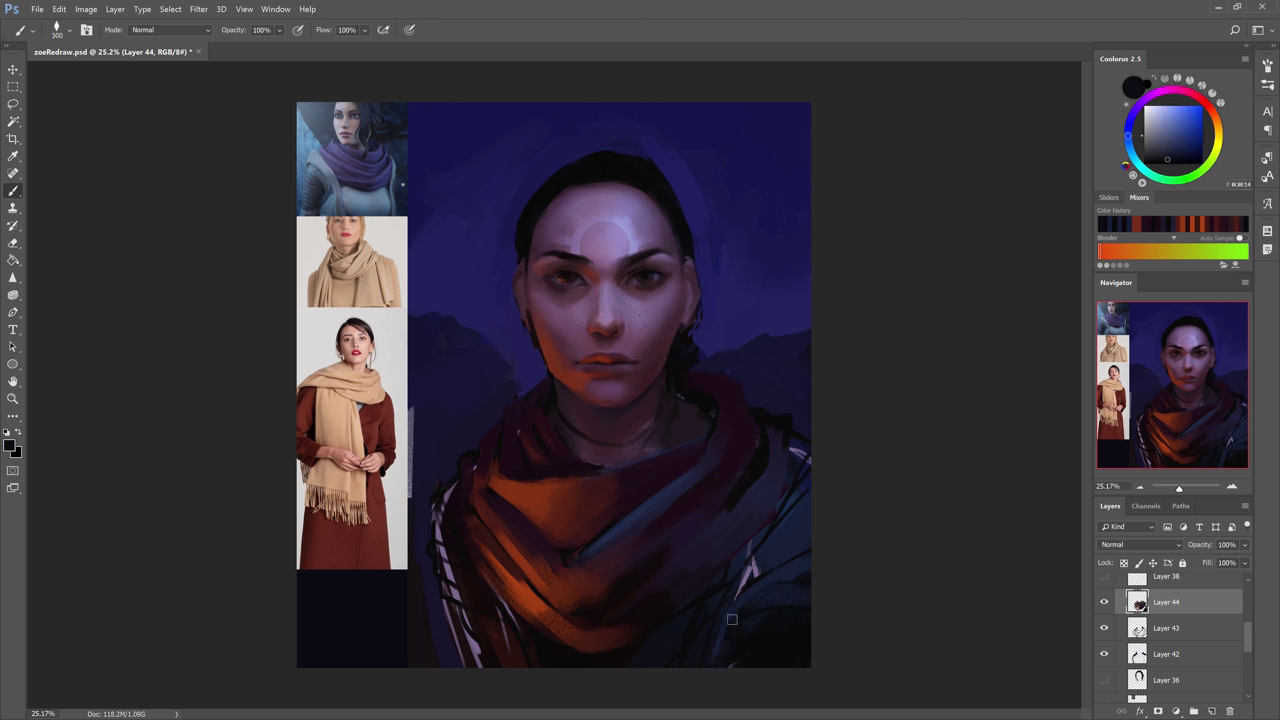
left_click(781, 624, "alt")
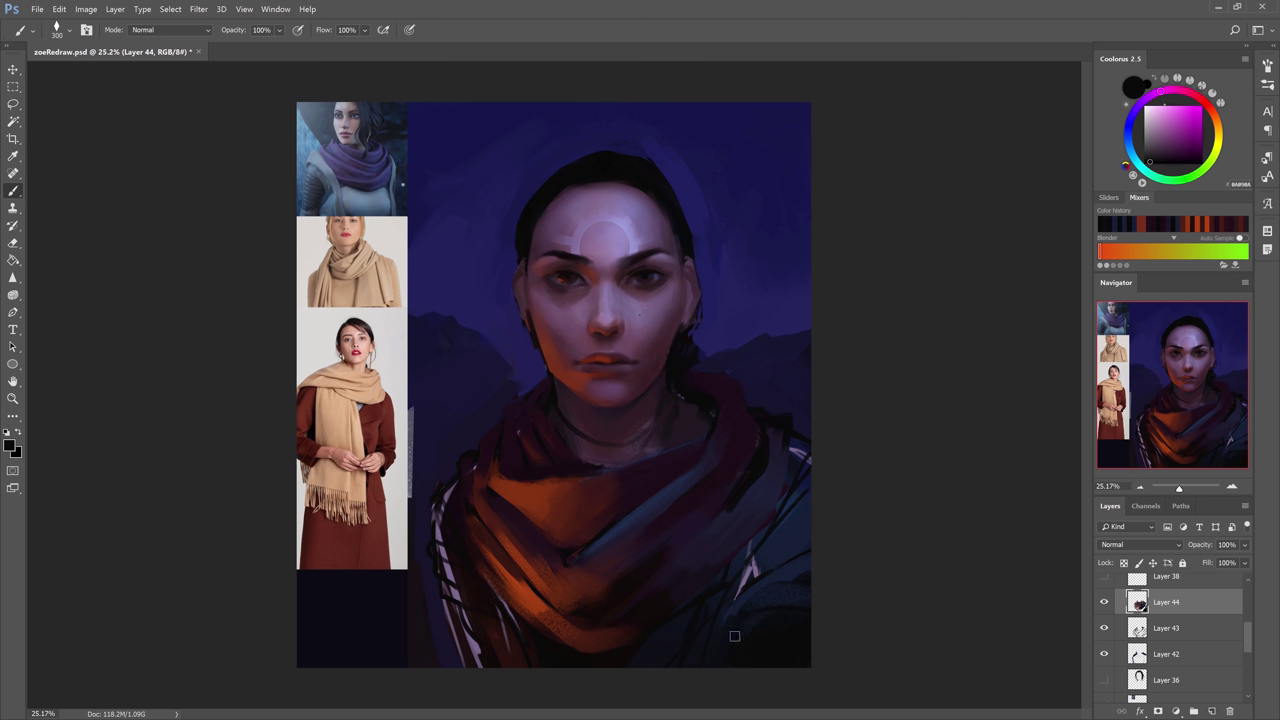
left_click(768, 592, "alt")
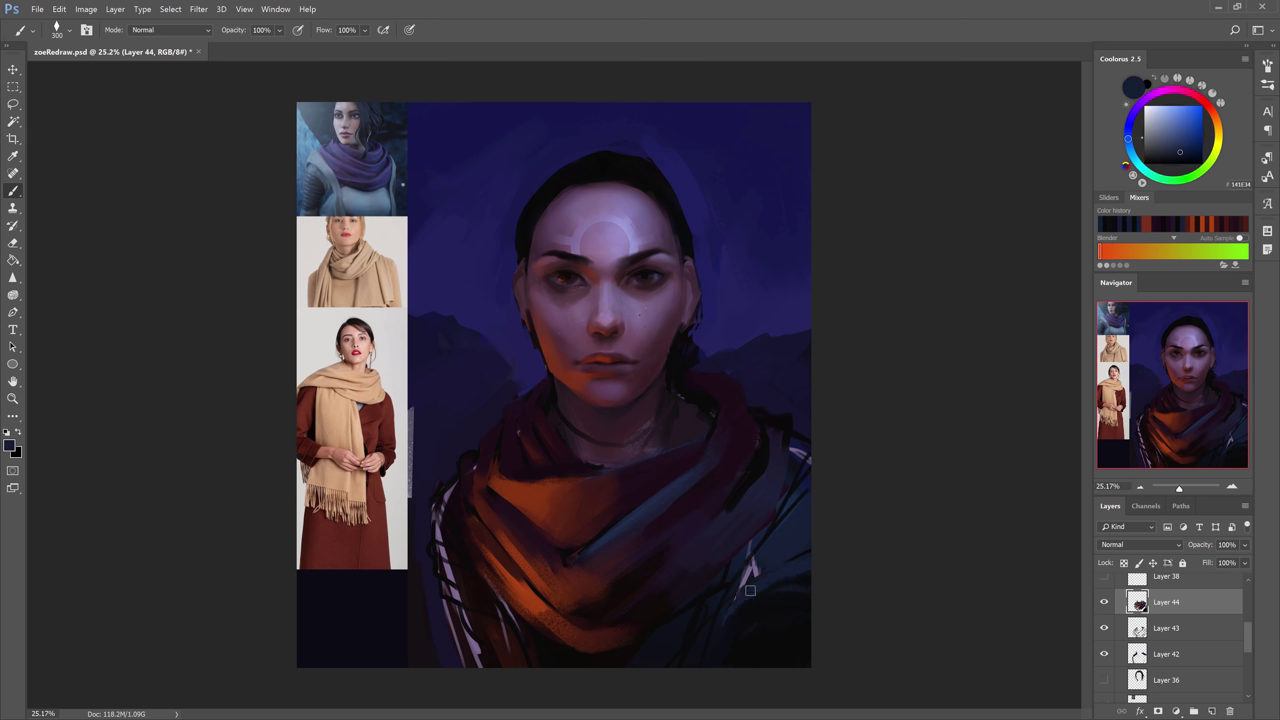
Cover the lavender guidelines between the scarf and the blue-lit sleeve with sampled dark blue strokes.
left_click(786, 514, "alt")
key("]")
left_click_drag(788, 512, 726, 612)
left_click(774, 572, "alt")
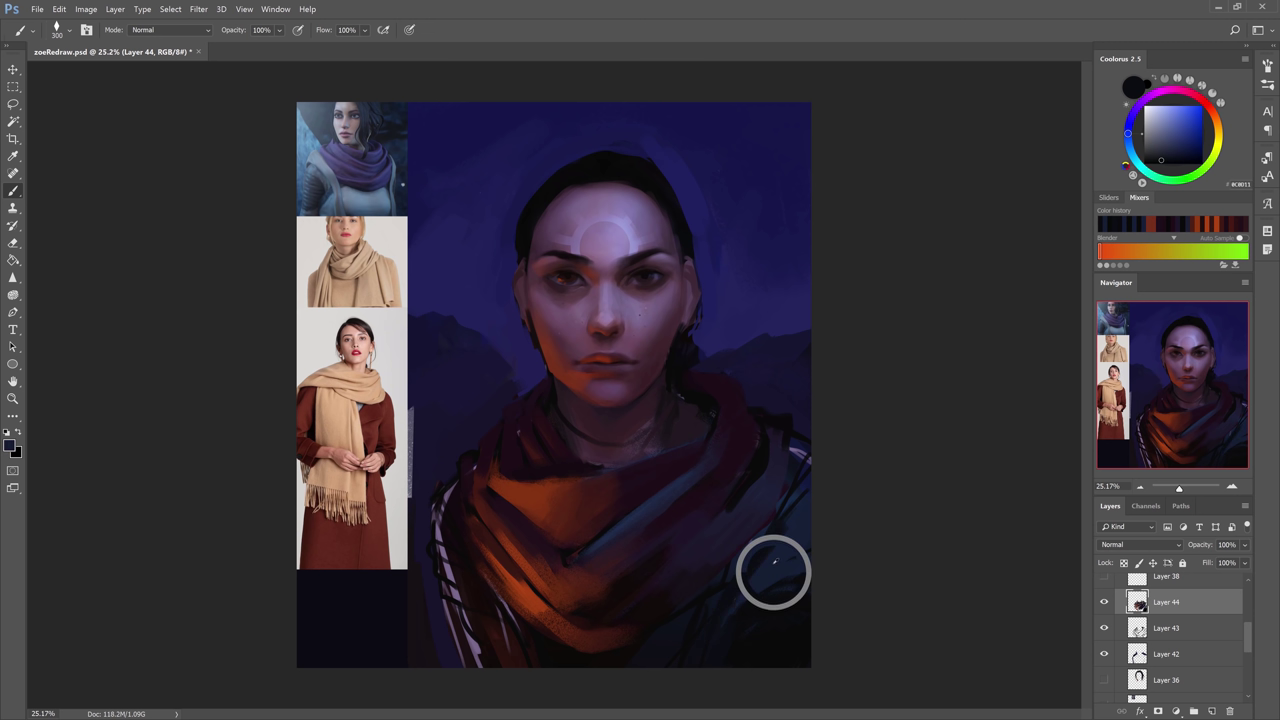
Choose a lighter greyish blue, enlarge the Brush to 1000 px and brighten the blue-lit sleeve.
left_click(1169, 141)
key("]")
key("bracketright")
key("bracketright")
key("bracketright")
key("bracketright")
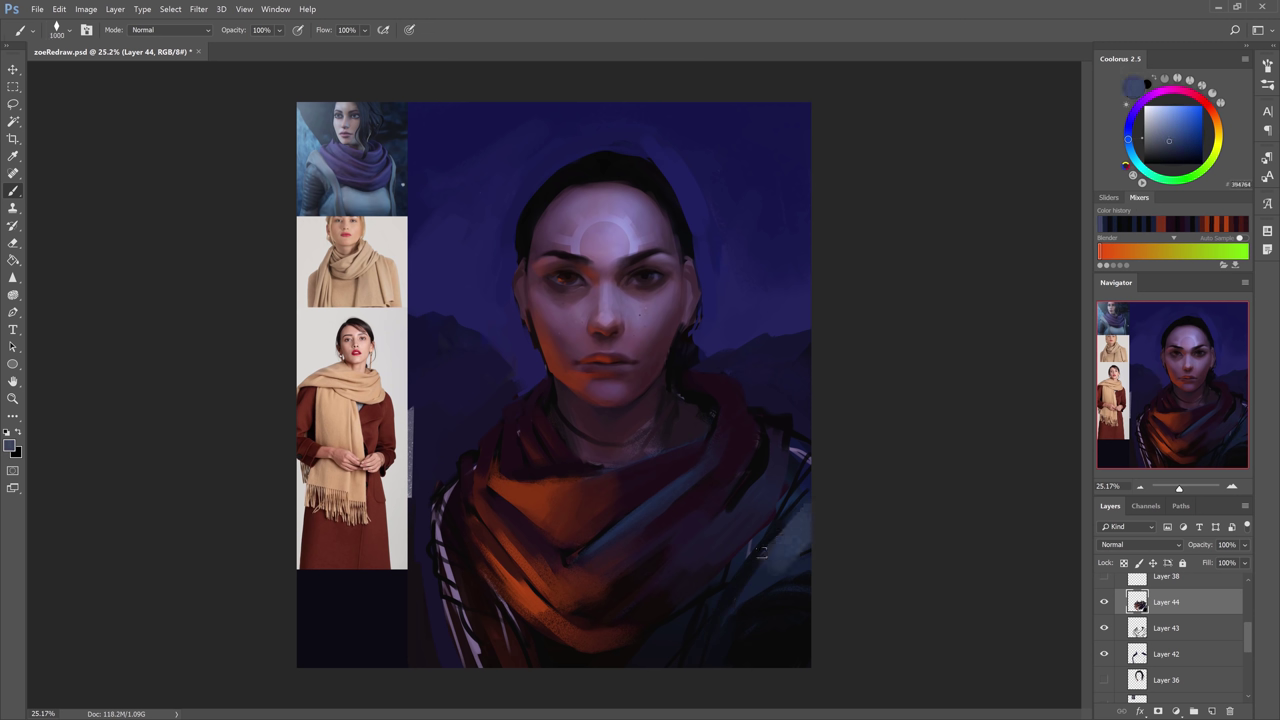
left_click(800, 516, "alt")
left_click(798, 521, "alt")
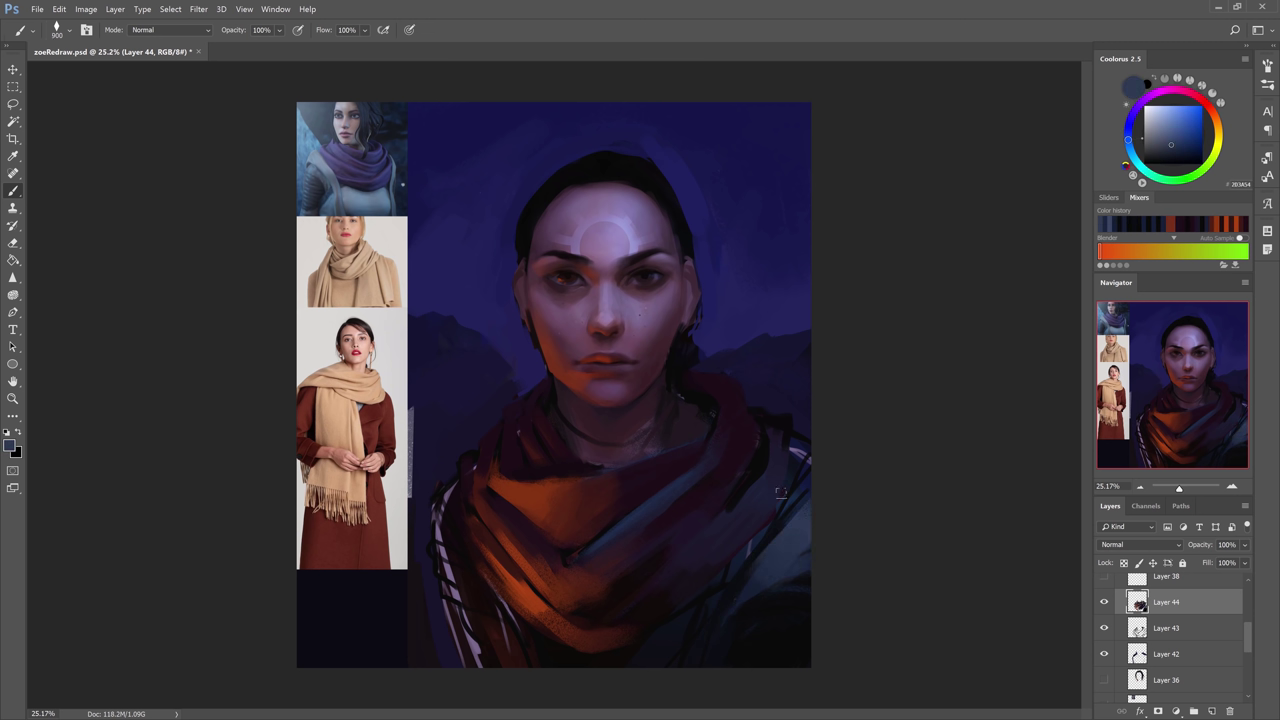
Reduce the Brush to 300 px and paint near-black shadows between scarf and blue-lit shoulder, covering the remaining lavender lines.
key("bracketleft")
key("bracketleft")
key("bracketleft")
key("bracketleft")
left_click(728, 572, "alt")
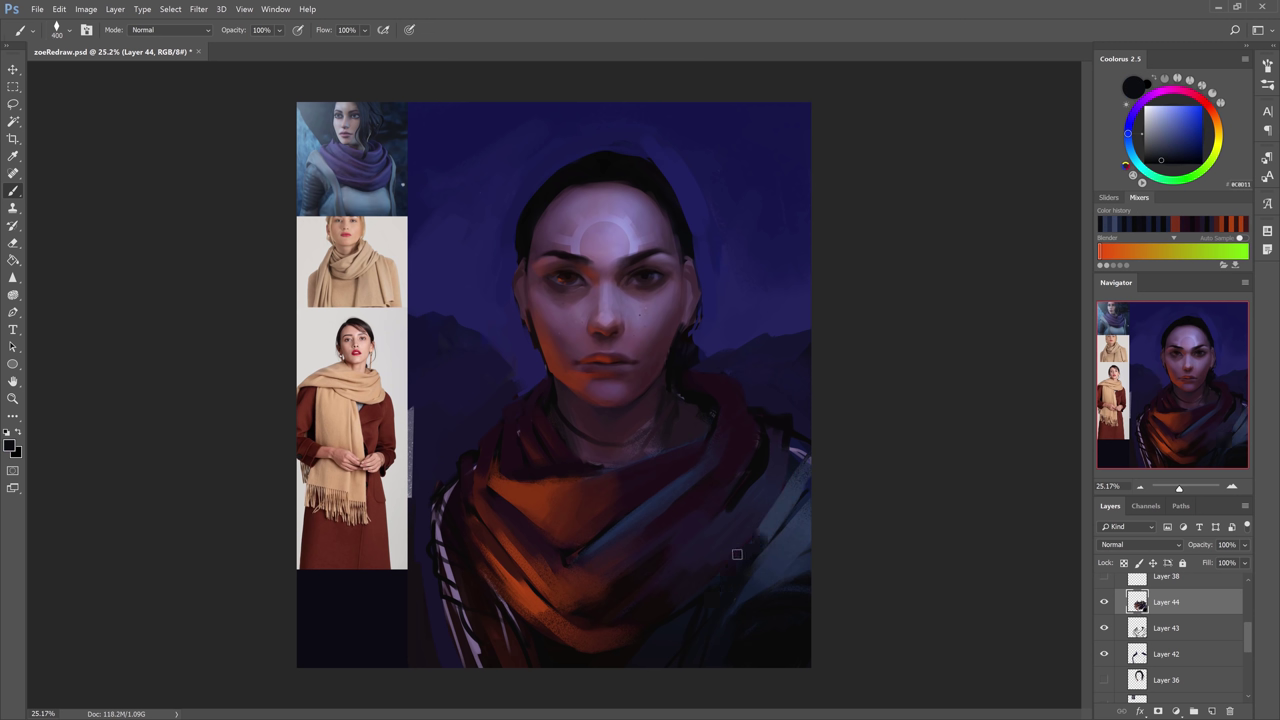
left_click_drag(757, 534, 791, 475)
key("bracketleft")
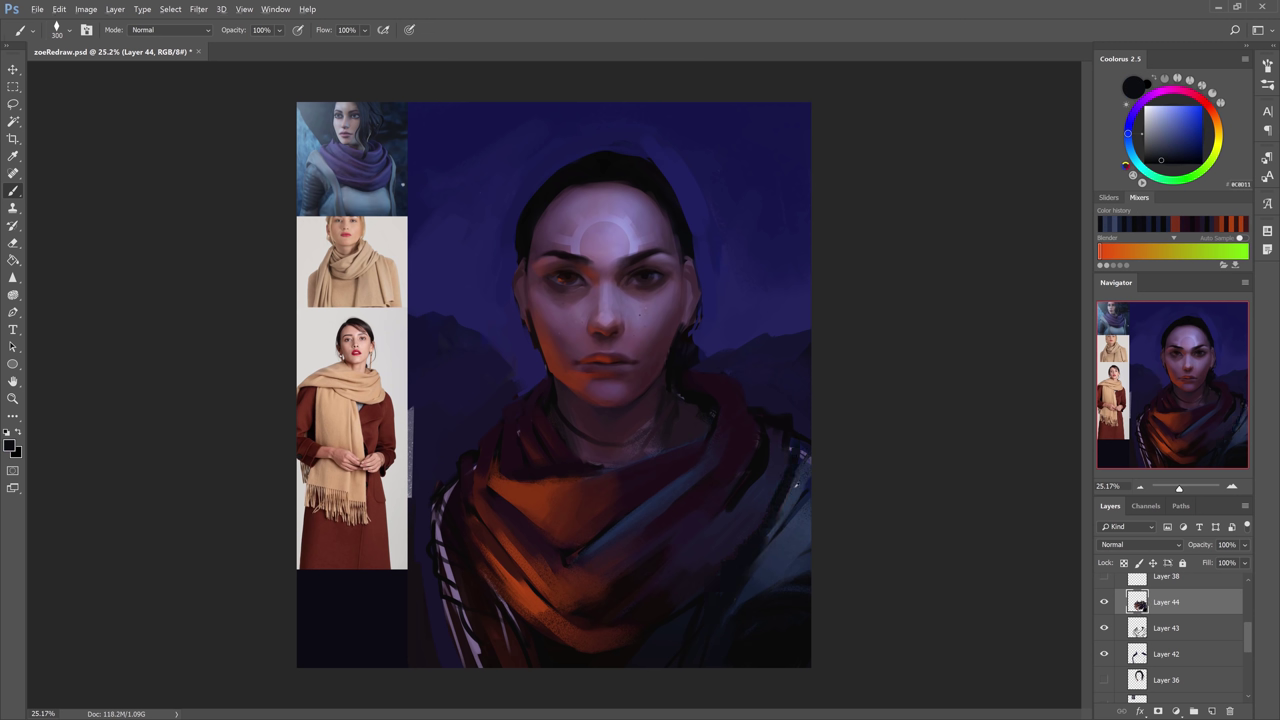
left_click(793, 445, "alt")
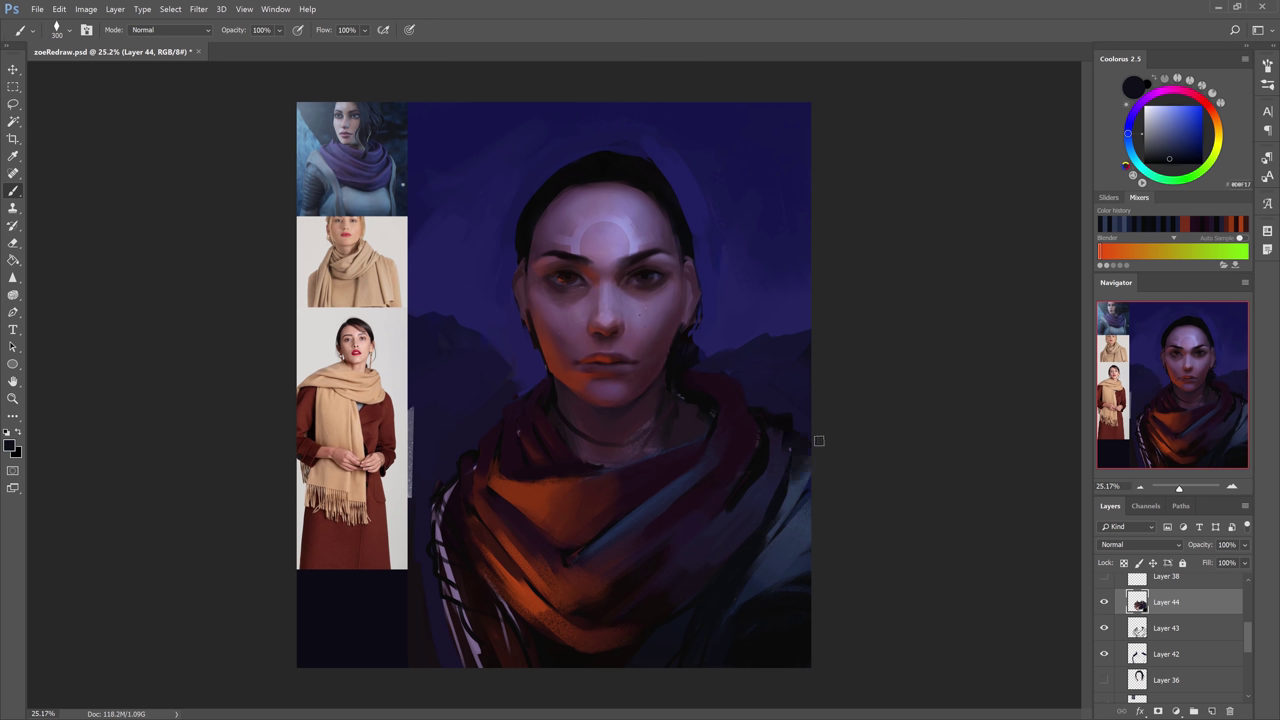
Darken the blue-lit sleeve toward its lower part with sampled navy and near-black strokes, using a 400 px Brush.
mouse_move(808, 498)
left_mouse_down()
mouse_move(768, 546)
mouse_move(788, 546)
mouse_move(743, 606)
mouse_move(749, 637)
left_mouse_up()
left_click(808, 516, "alt")
key("bracketright")
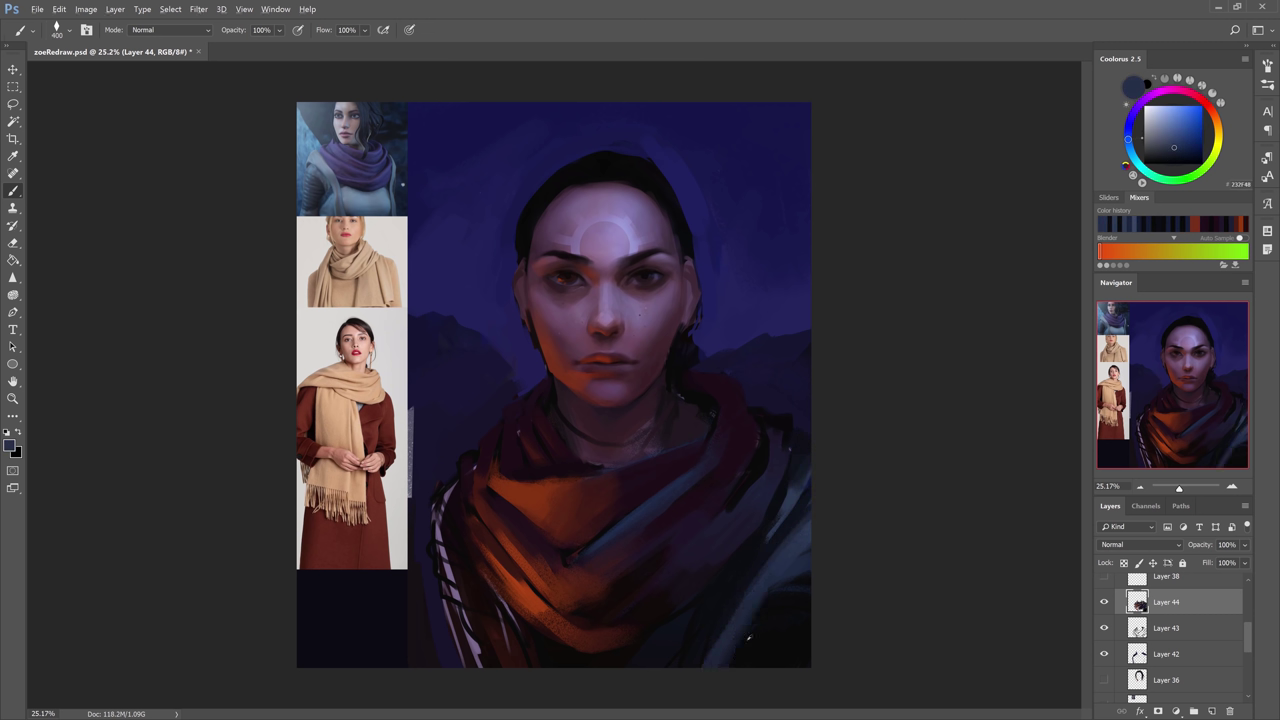
left_click(748, 636, "alt")
left_click(778, 562, "alt")
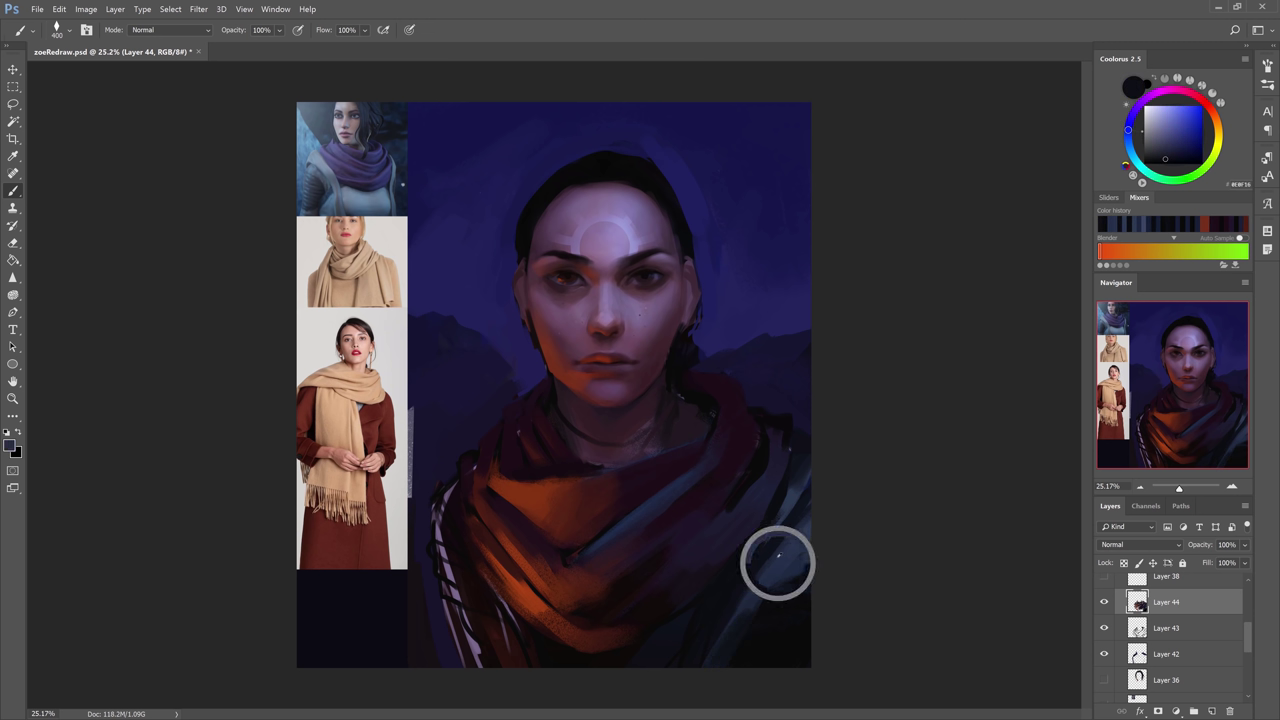
Enlarge the Brush to 500 px and paint near-black tones beneath the scarf and over the warm-lit shoulder's guidelines.
mouse_move(650, 658)
left_mouse_down()
mouse_move(691, 626)
mouse_move(611, 660)
mouse_move(668, 628)
left_mouse_up()
left_click(610, 661, "alt")
key("bracketright")
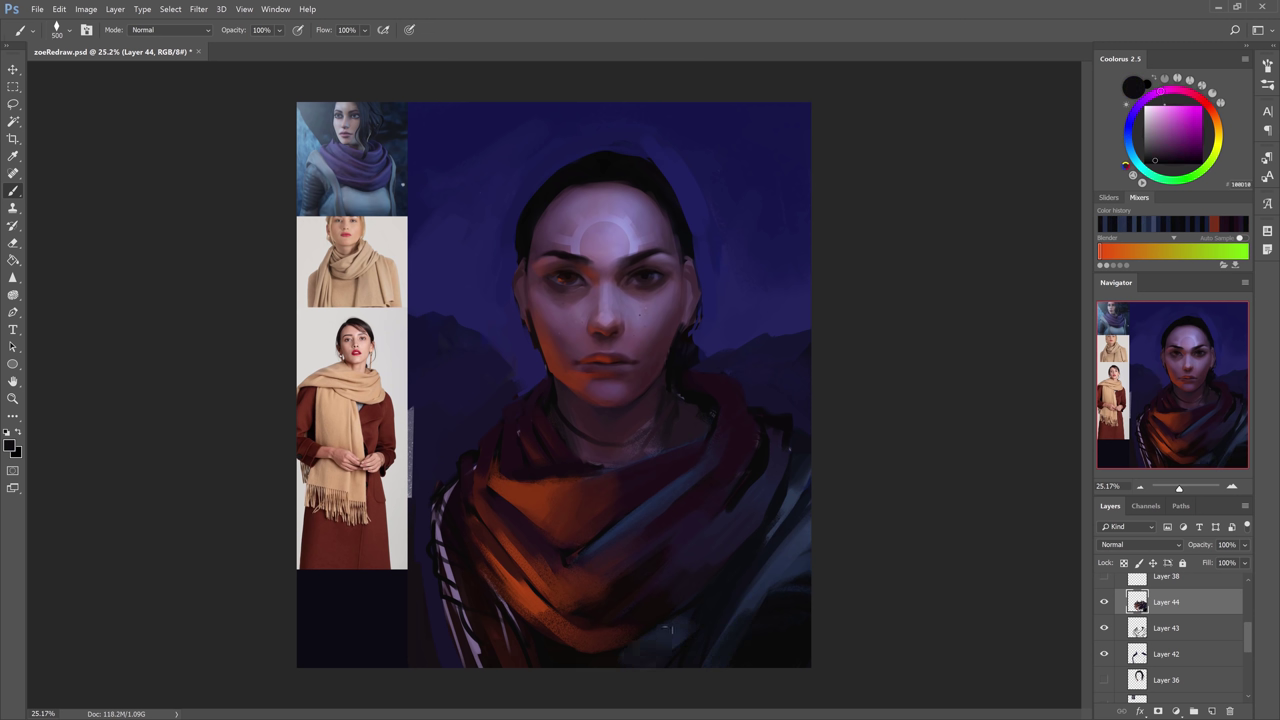
left_click(620, 662, "alt")
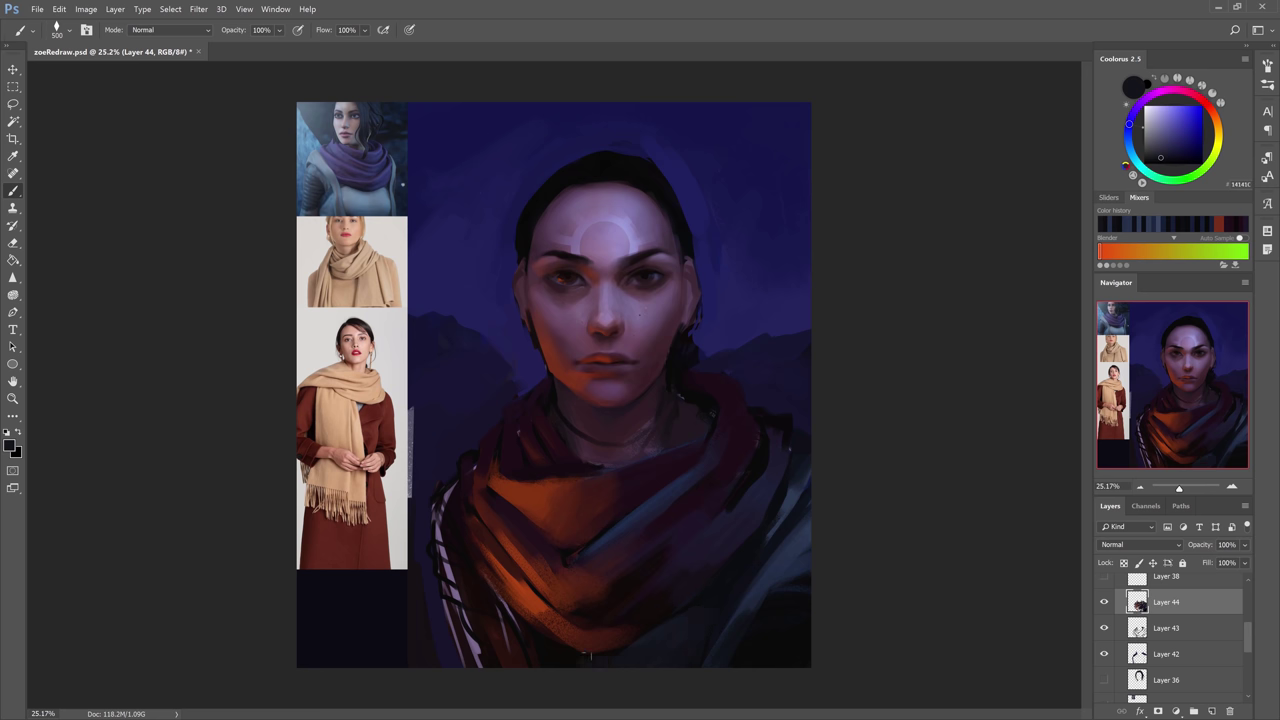
mouse_move(591, 656)
left_mouse_down()
mouse_move(540, 650)
mouse_move(448, 560)
mouse_move(436, 485)
left_mouse_up()
left_click(478, 632, "alt")
left_click(470, 622, "alt")
Reduce the Brush to 300 px and touch up the scarf's blue-lit shoulder edge on Layer 44 with sampled near-black tones.
key("z")
left_click_drag(1017, 508, 985, 508)
key("alt+bracketleft")
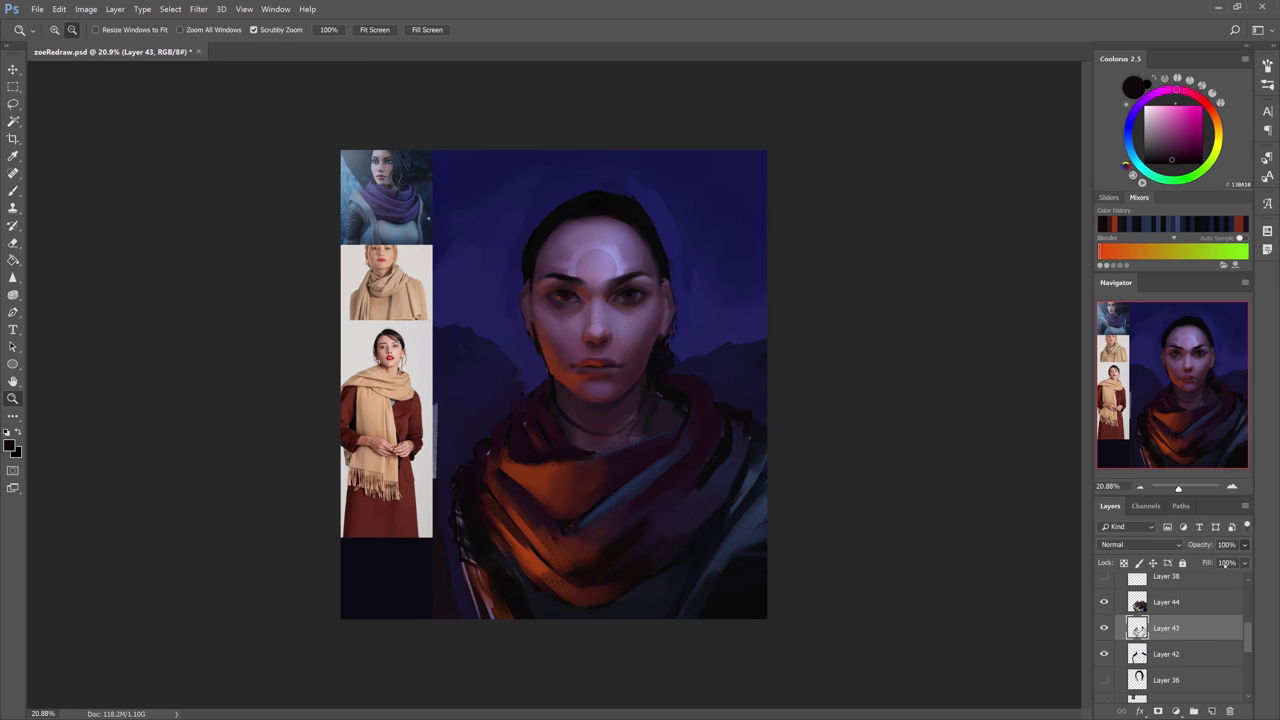
key("alt+bracketright")
key("b")
left_click(663, 397, "alt")
key("e")
key("b")
left_click(711, 422, "alt")
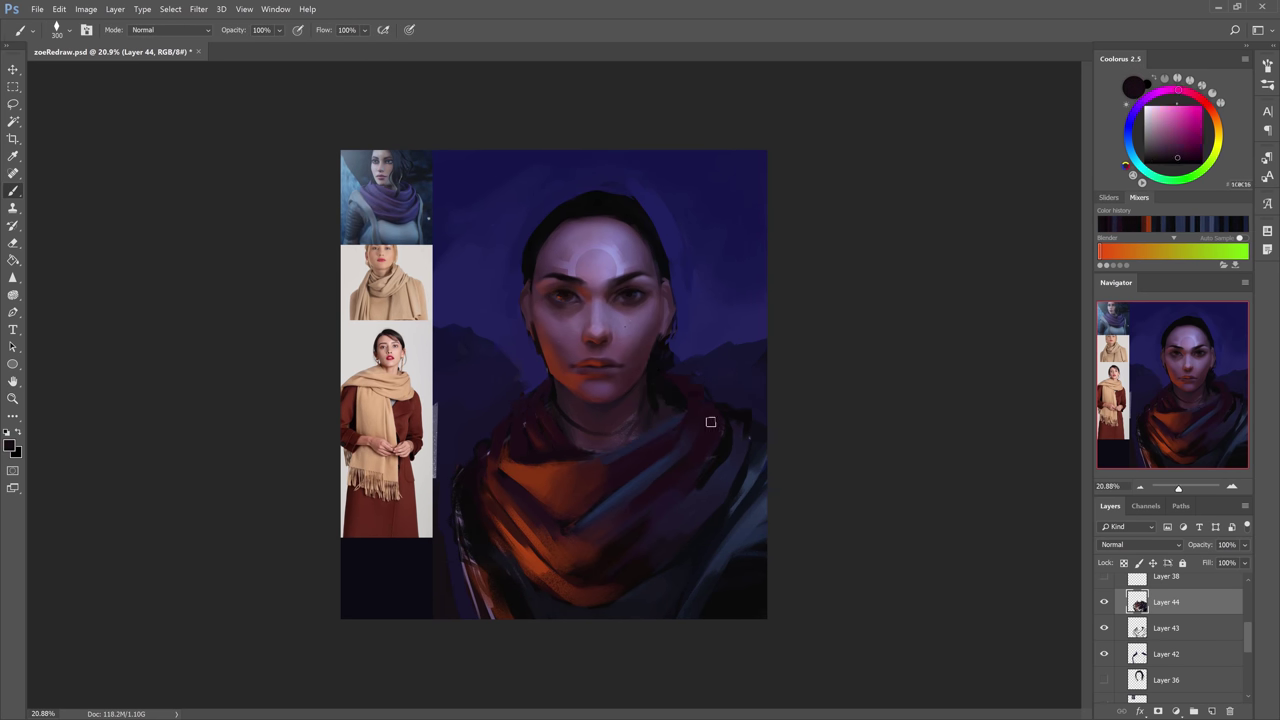
left_click(722, 428, "alt")
Move the hair on Layer 36 above Layer 44 and make it visible.
scroll(1120, 626, "down", 2)
left_click_drag(1130, 628, 1130, 600)
left_click(1104, 612)
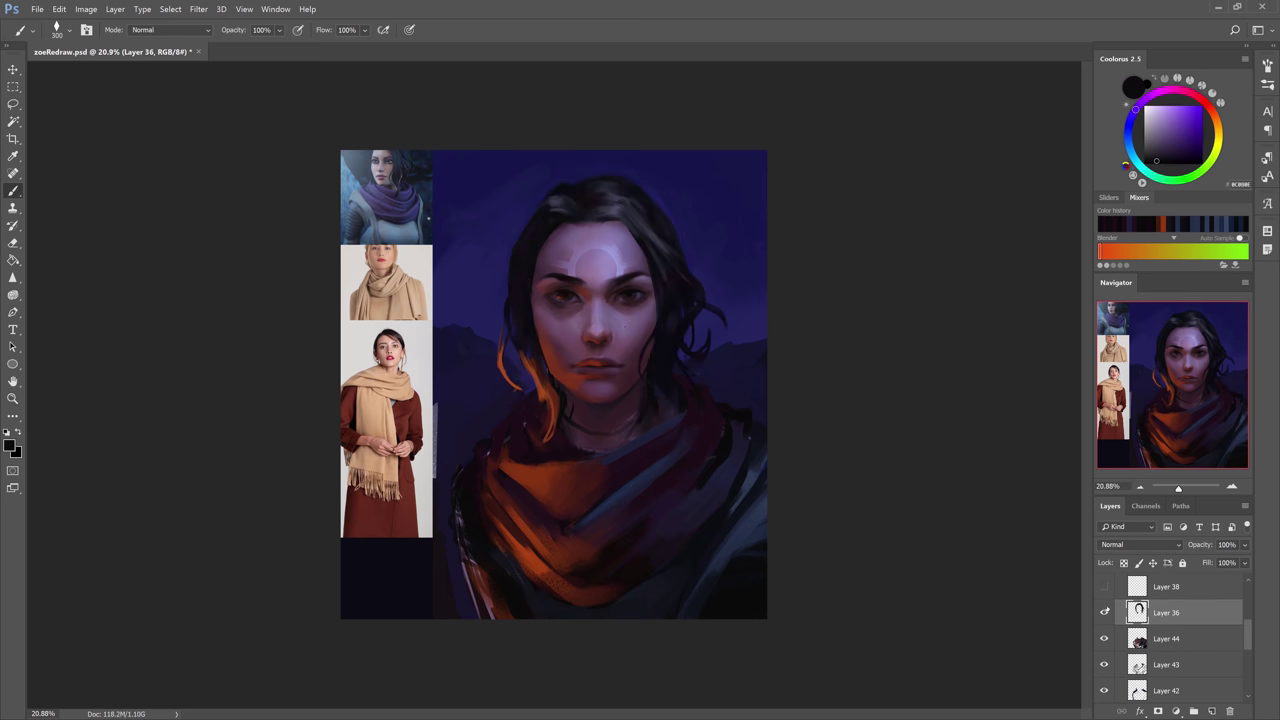
Select Layers 44, 43 and 42, place them below Layer 35 and merge them into one layer.
left_click(1159, 640)
scroll(1160, 645, "down", 3)
left_click(1164, 619, "shift")
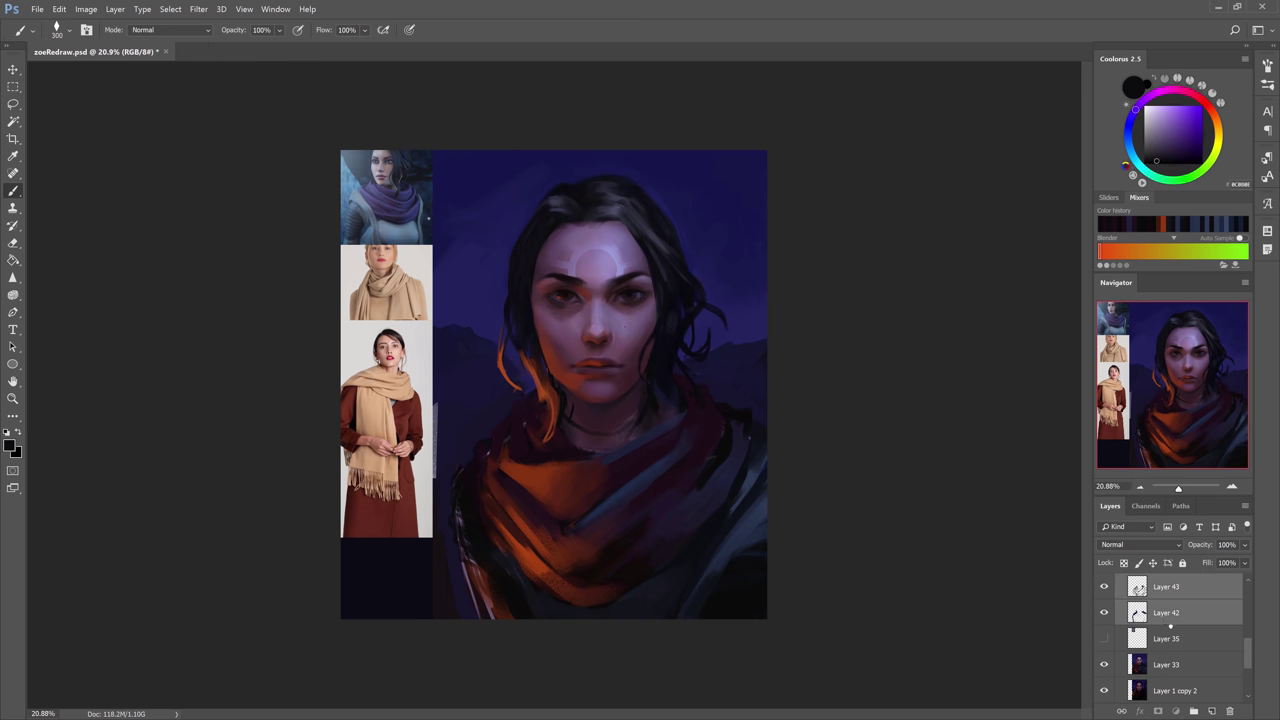
left_click_drag(1164, 619, 1168, 647)
scroll(1167, 637, "up", 1)
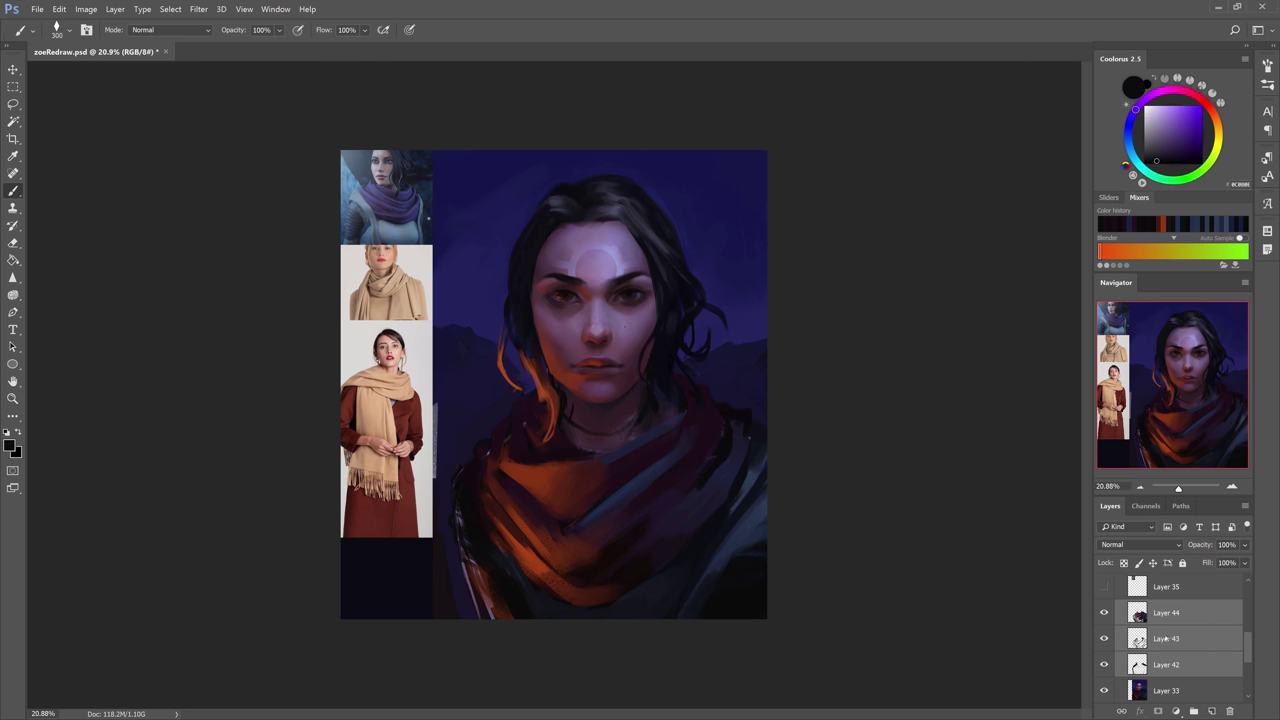
key("ctrl+e")
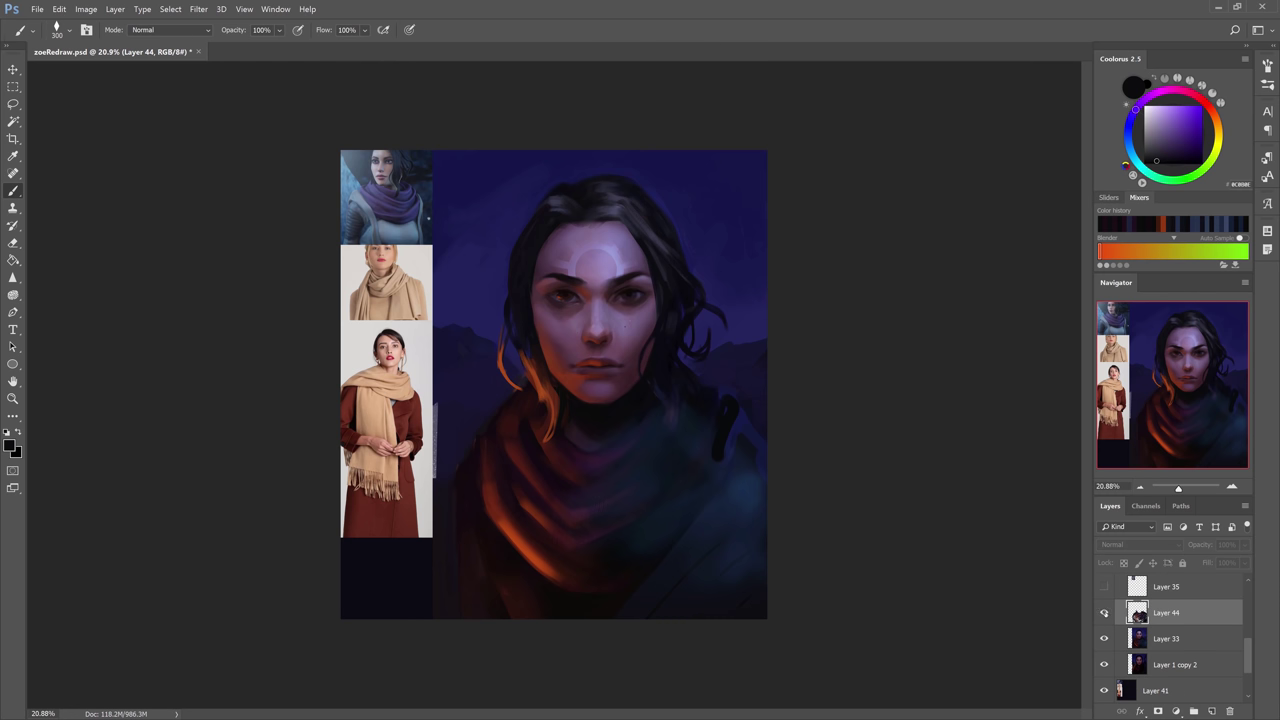
Toggle the merged scarf layer's visibility to compare the repainted scarf with the earlier version.
left_click(1104, 612)
left_click(1104, 613)
left_click(1104, 613)
left_click(1104, 613)
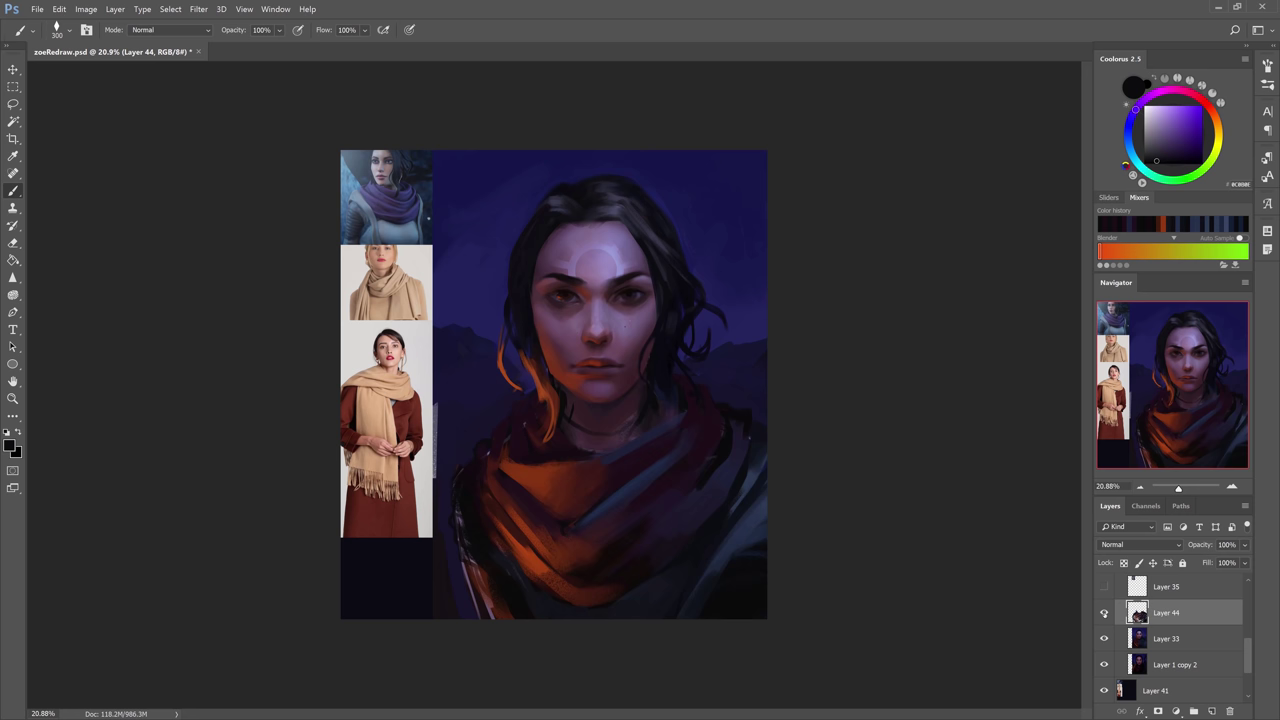
left_click(1104, 613)
left_click(1104, 613)
left_click(1104, 613)
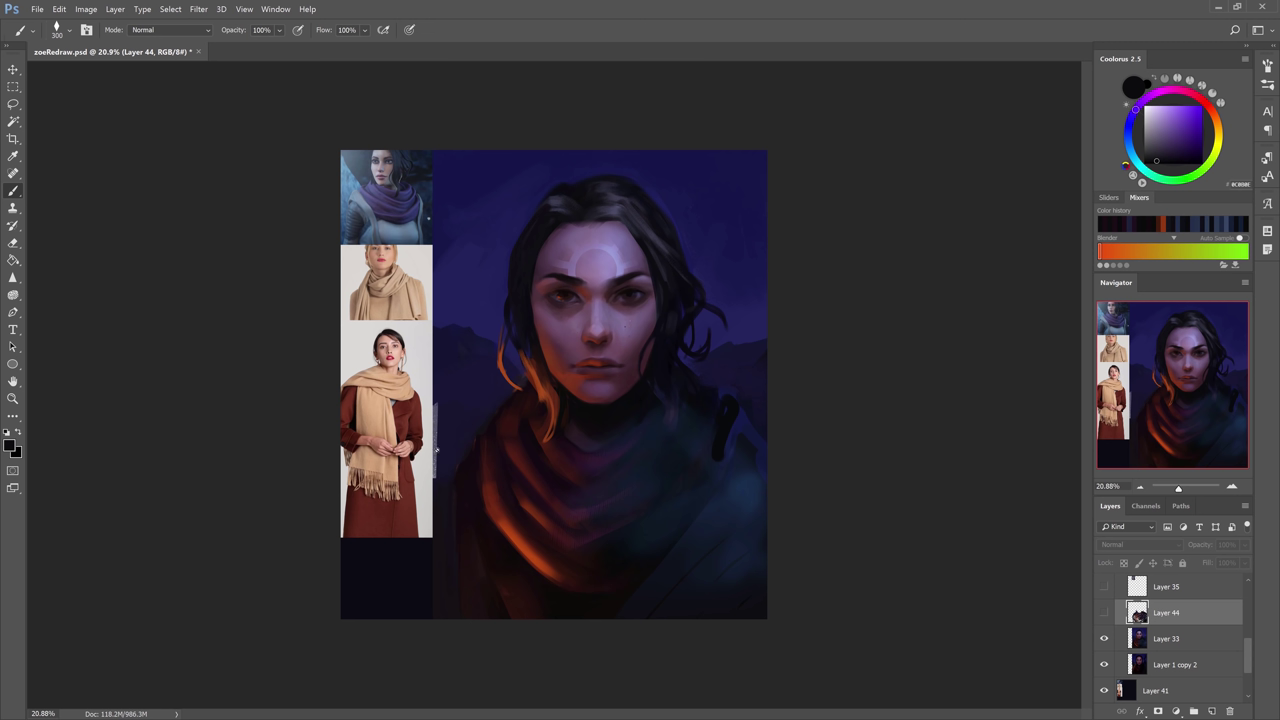
left_click(1104, 612)
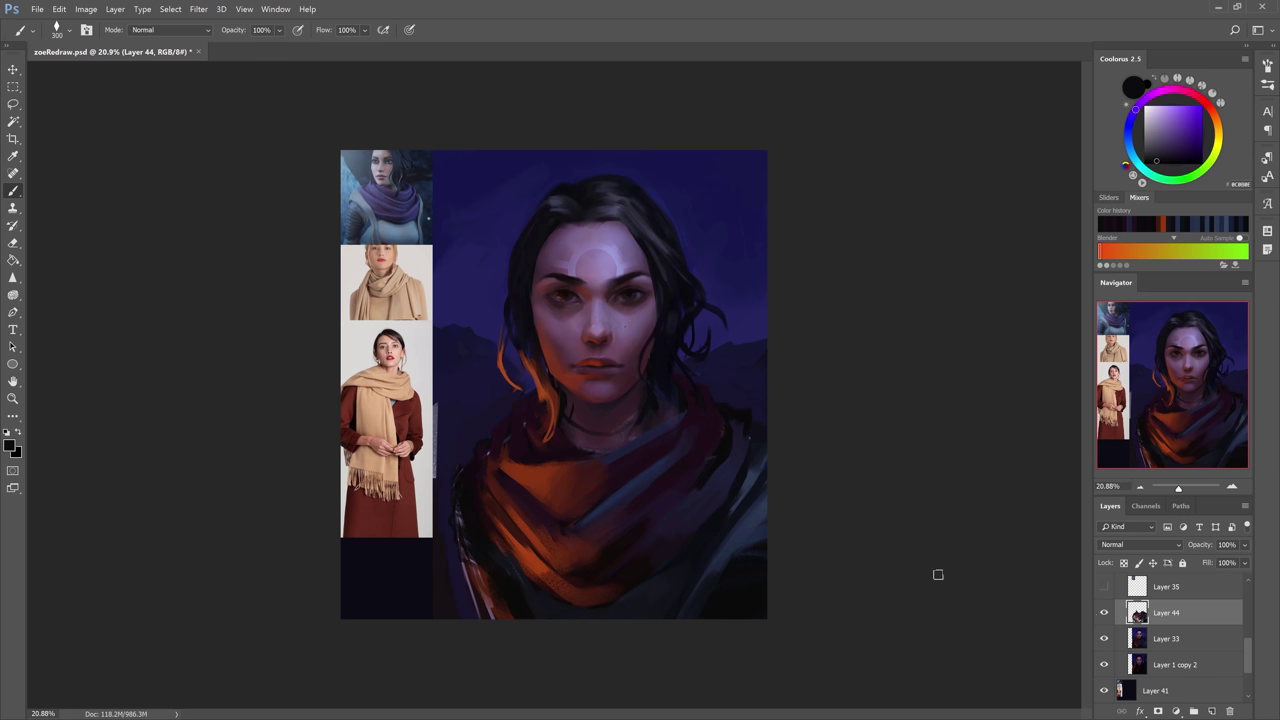
left_click(711, 436, "alt")
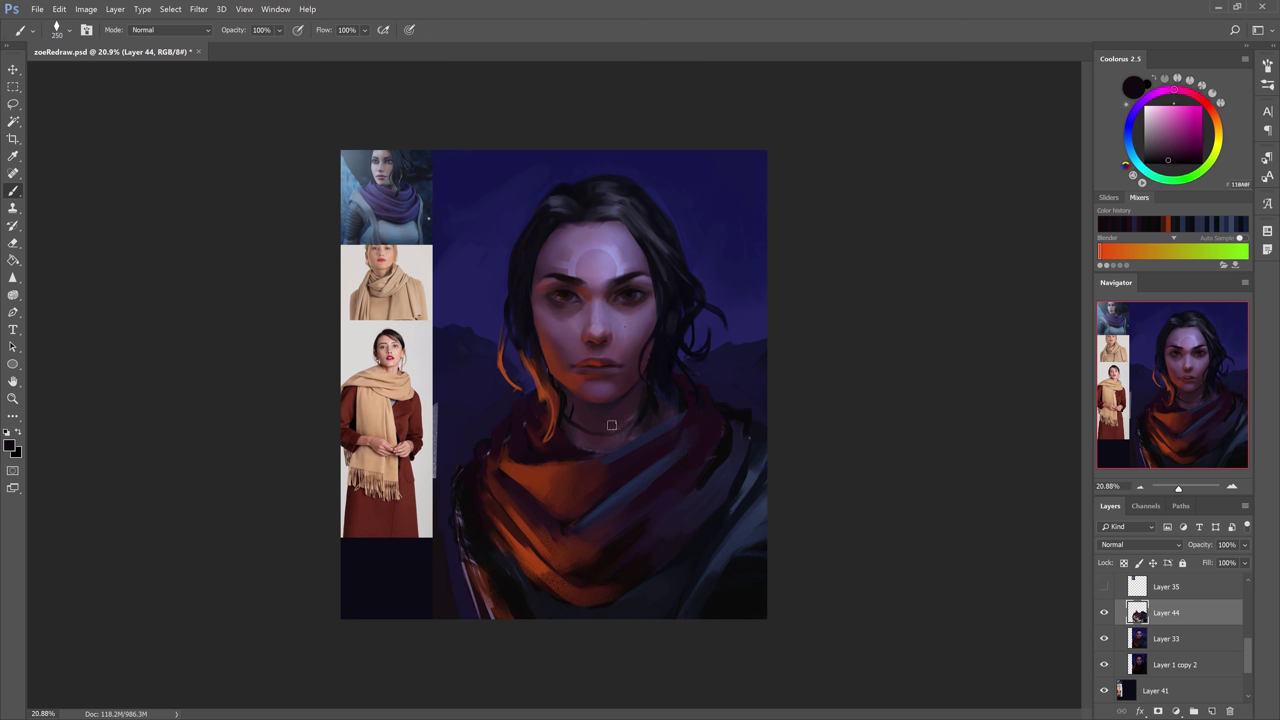
key("bracketleft")
key("bracketleft")
key("bracketleft")
key("bracketleft")
key("bracketleft")
key("bracketleft")
left_click_drag(604, 457, 498, 466)
mouse_move(558, 530)
left_mouse_down()
mouse_move(571, 550)
mouse_move(621, 490)
left_mouse_up()
left_click_drag(486, 500, 550, 545)
key("ctrl+z")
Sketch several loose pointed outline shapes in sampled blue on the sky beside the hair, and undo them.
left_click(748, 484, "alt")
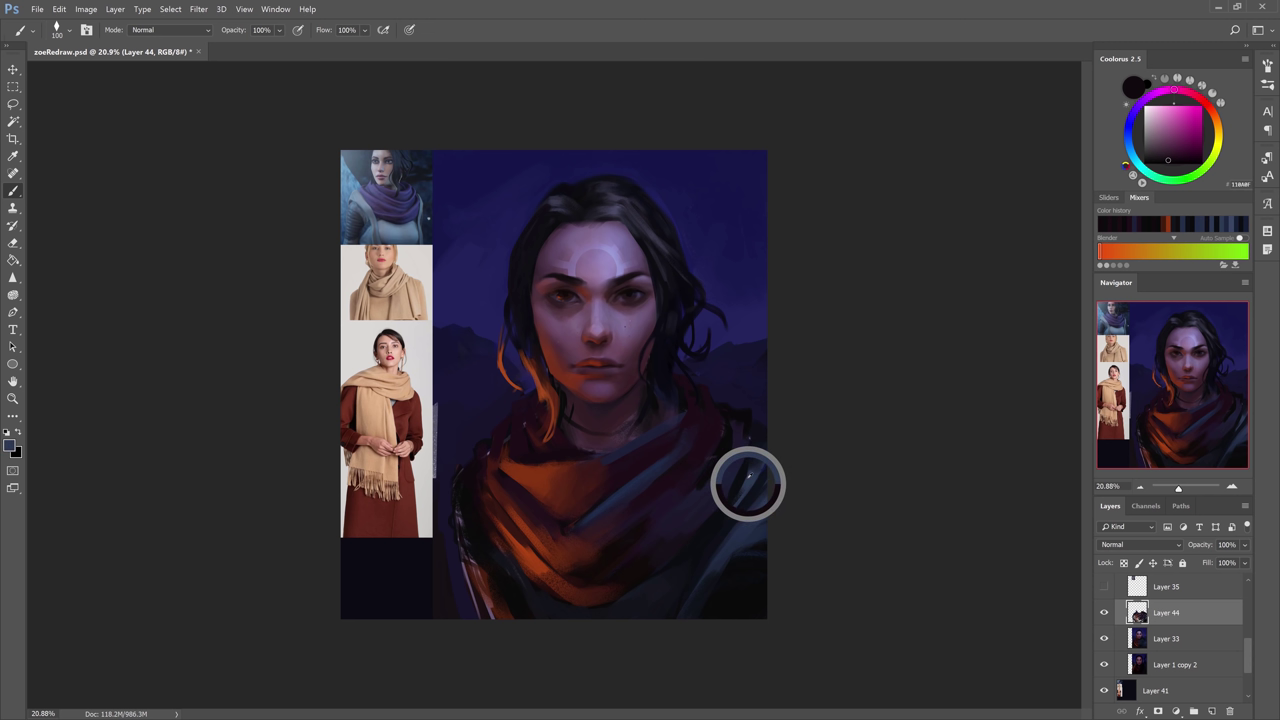
mouse_move(717, 183)
left_mouse_down()
mouse_move(714, 200)
mouse_move(744, 222)
mouse_move(716, 184)
left_mouse_up()
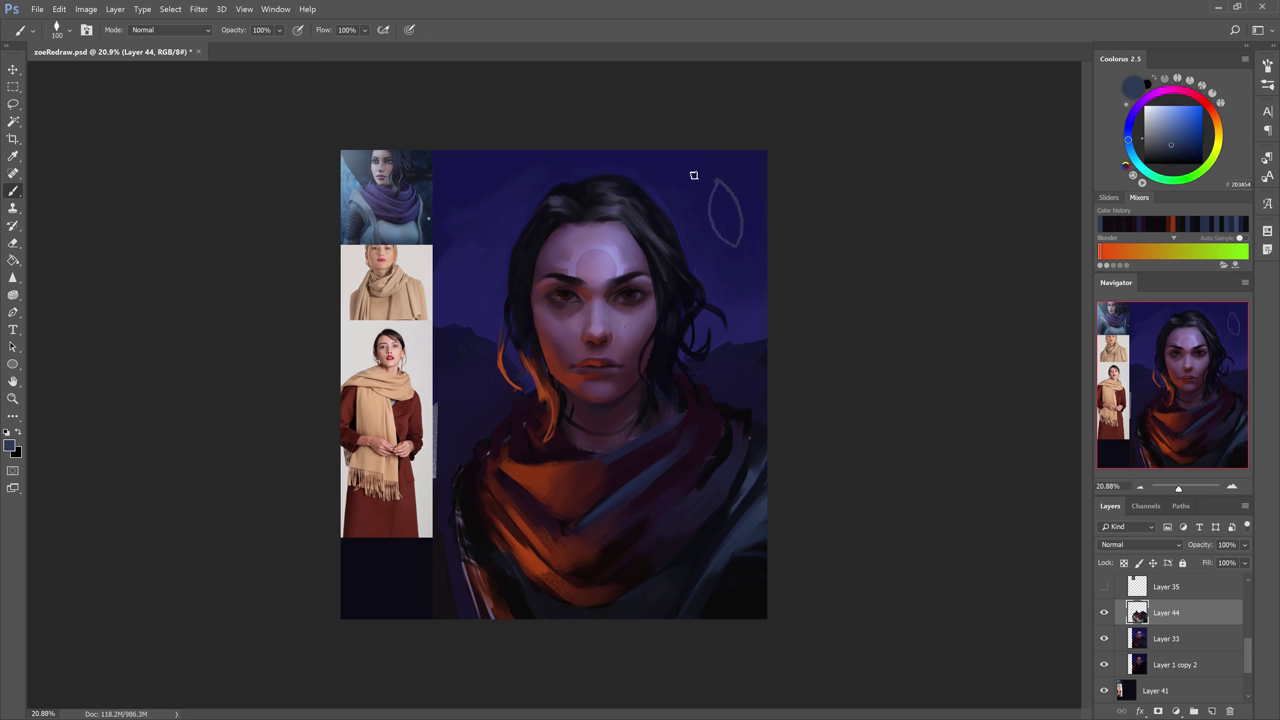
mouse_move(690, 235)
left_mouse_down()
mouse_move(674, 171)
mouse_move(680, 200)
left_mouse_up()
mouse_move(719, 258)
left_mouse_down()
mouse_move(737, 274)
mouse_move(766, 217)
left_mouse_up()
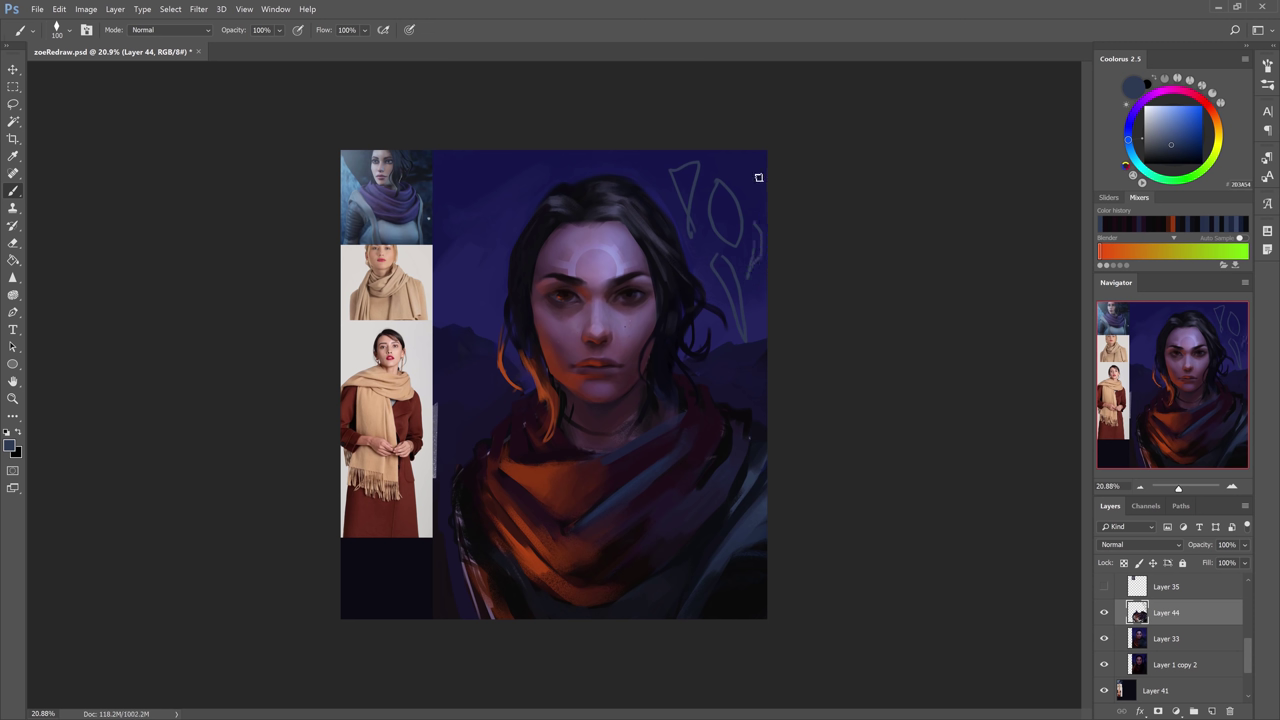
mouse_move(748, 165)
left_mouse_down()
mouse_move(760, 185)
mouse_move(736, 178)
left_mouse_up()
key("ctrl+alt+z")
key("ctrl+alt+z")
key("ctrl+alt+z")
key("ctrl+alt+z")
key("ctrl+alt+z")
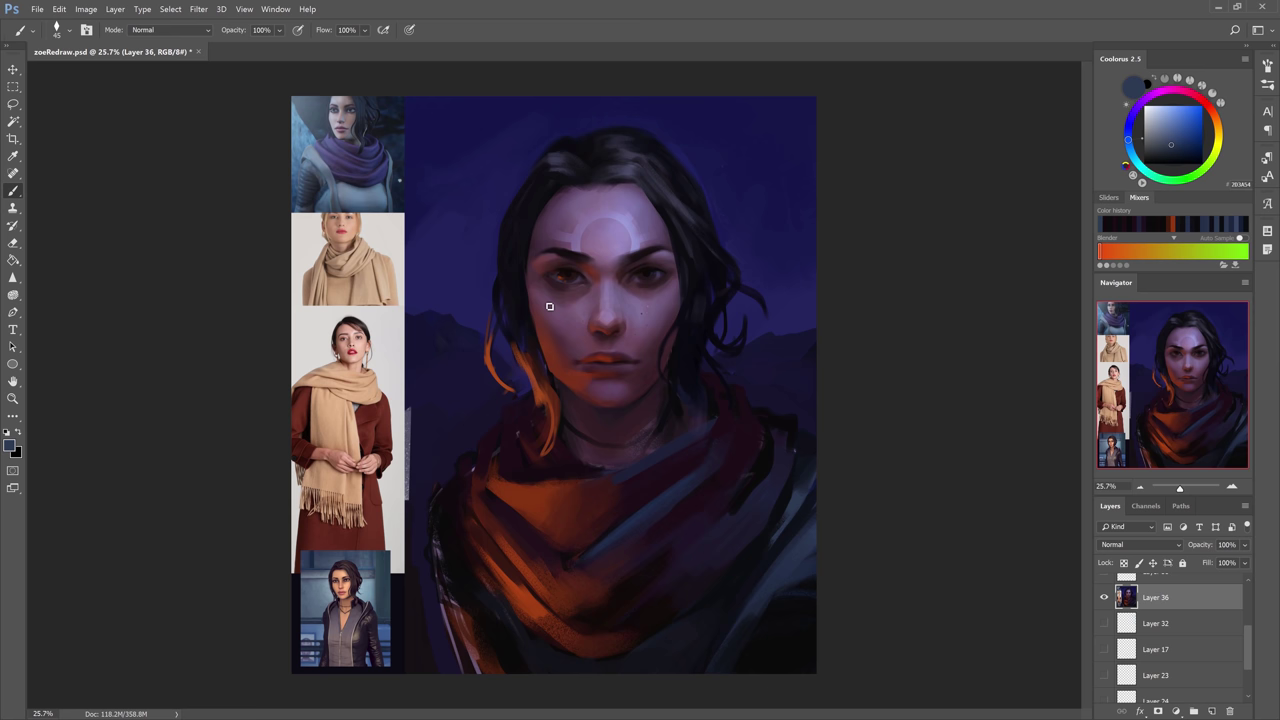
key("z")
left_click_drag(549, 306, 463, 321)
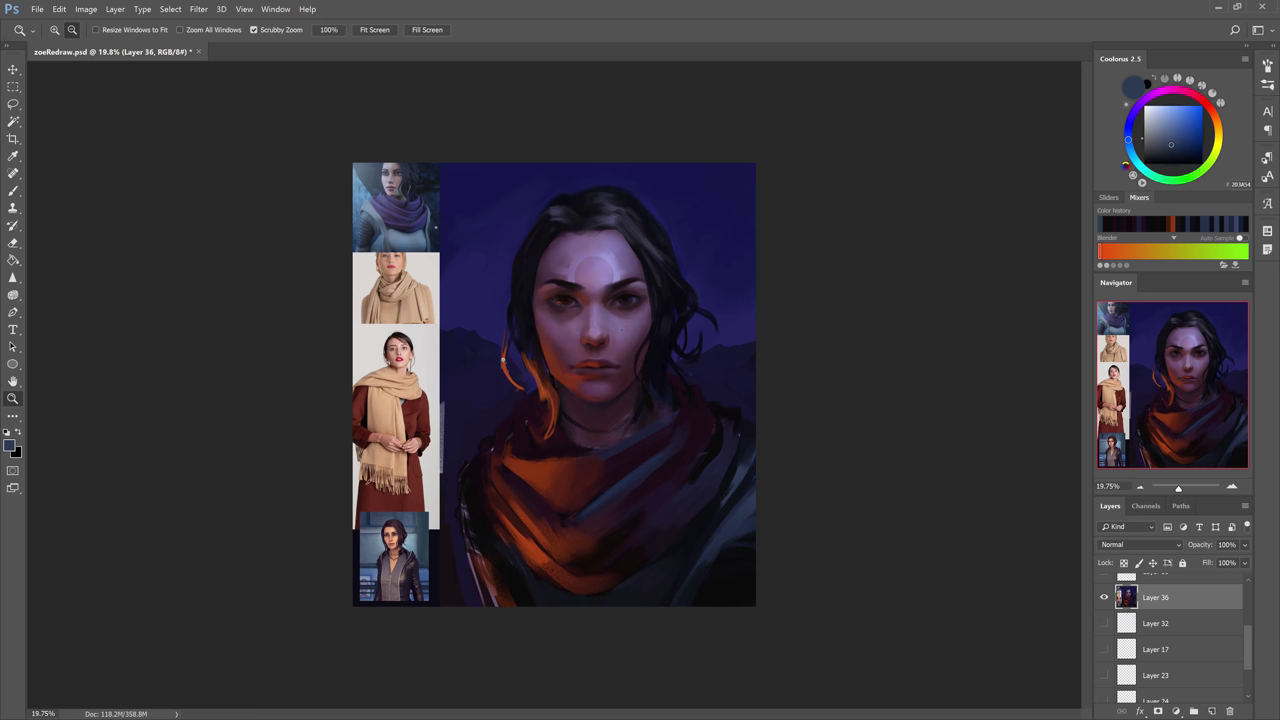
scroll(1129, 607, "down", 3)
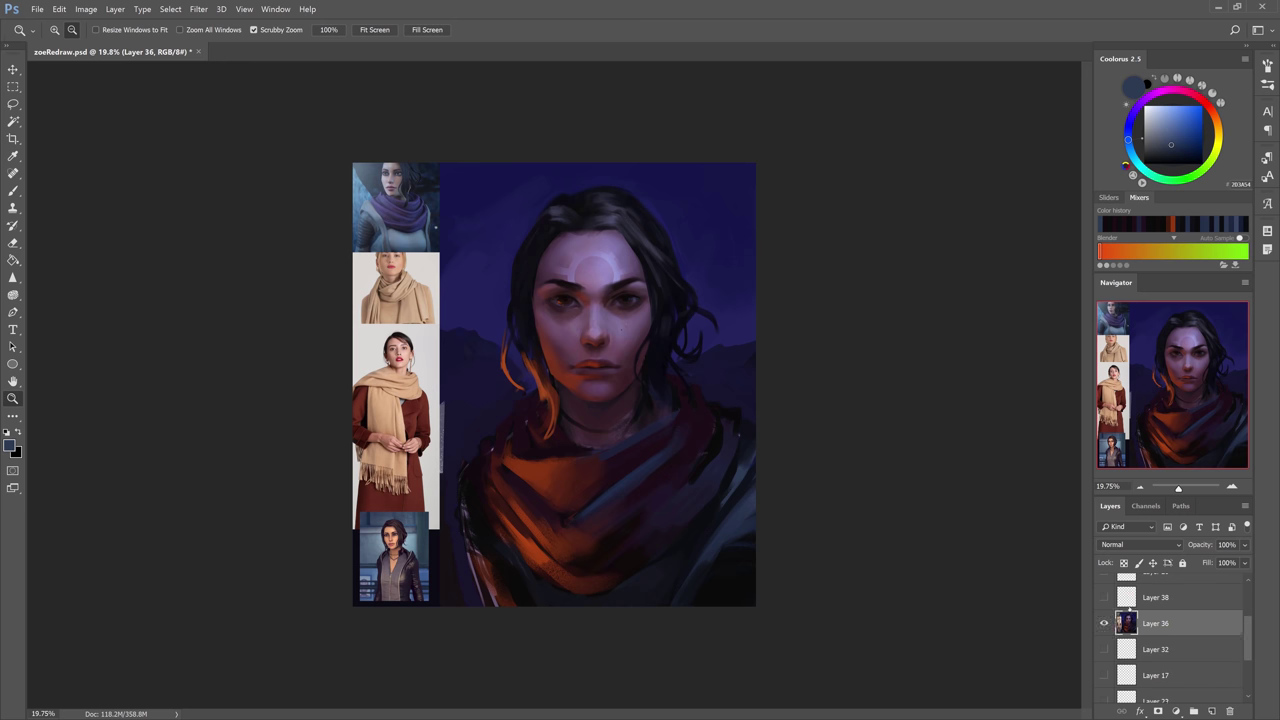
scroll(1146, 627, "up", 2)
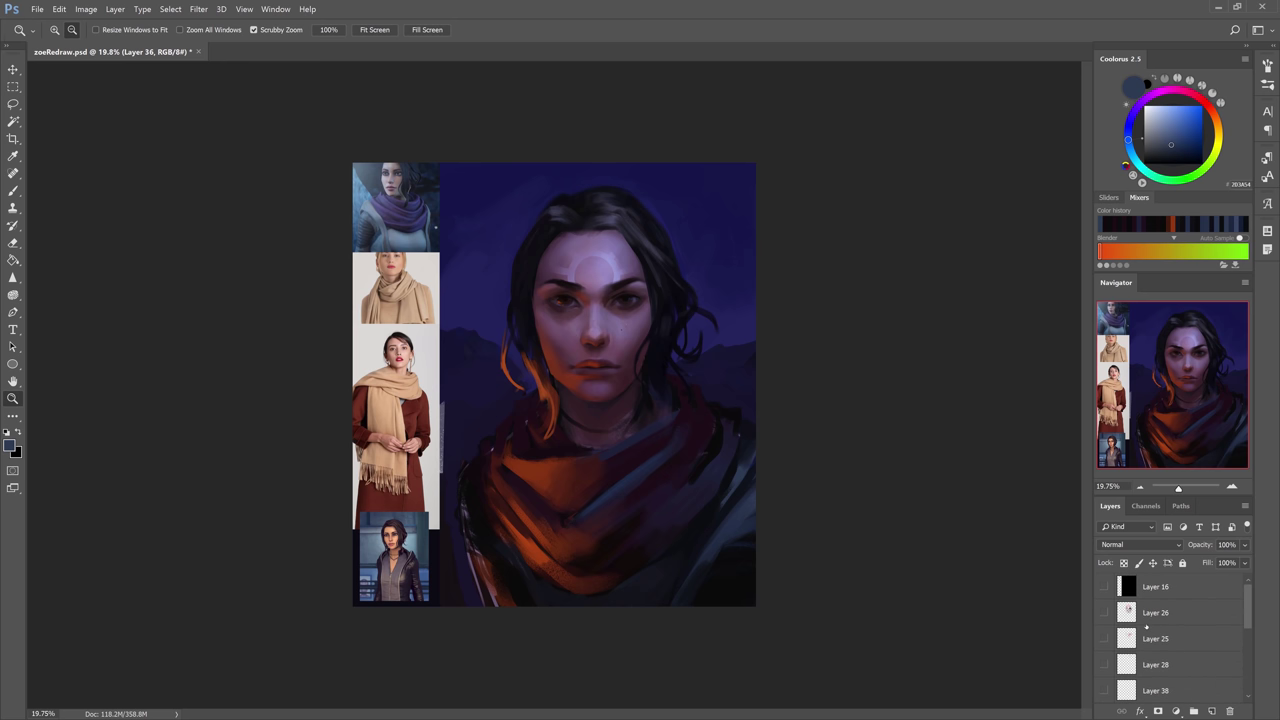
Undo the merge of the portrait layers to bring back Group 2 with its separate layers.
scroll(1146, 626, "down", 2)
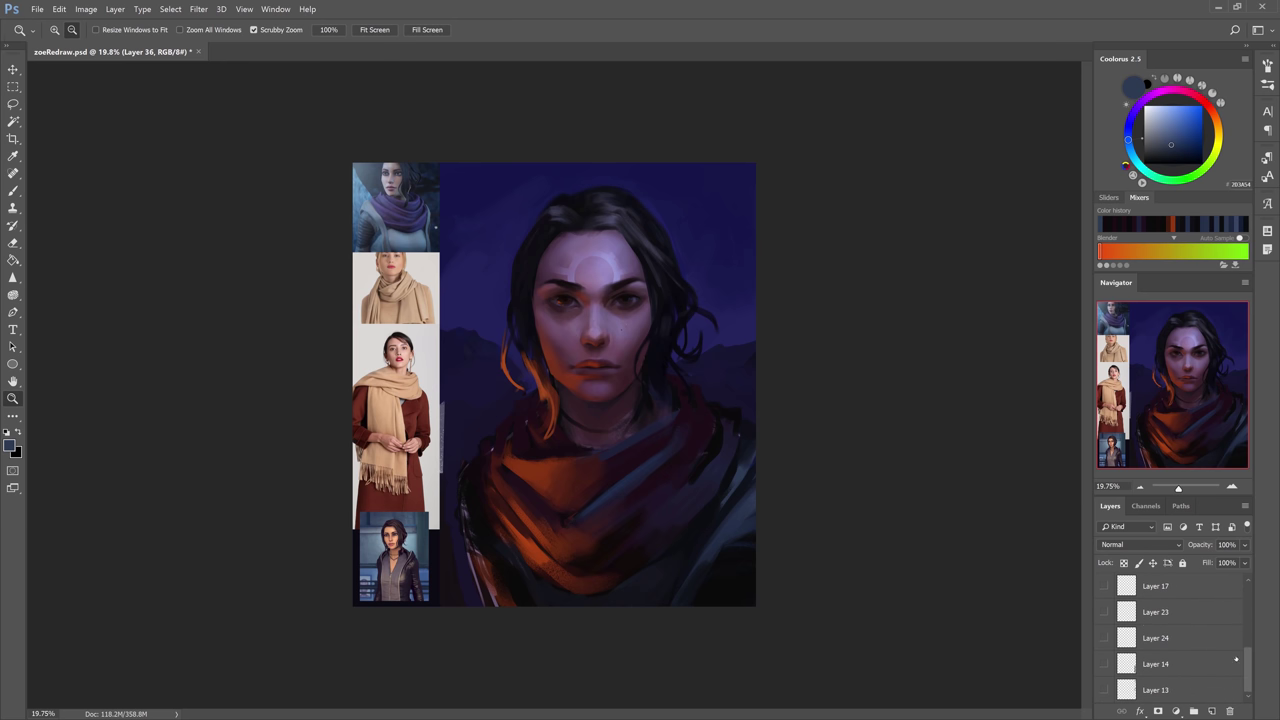
left_click(1200, 664)
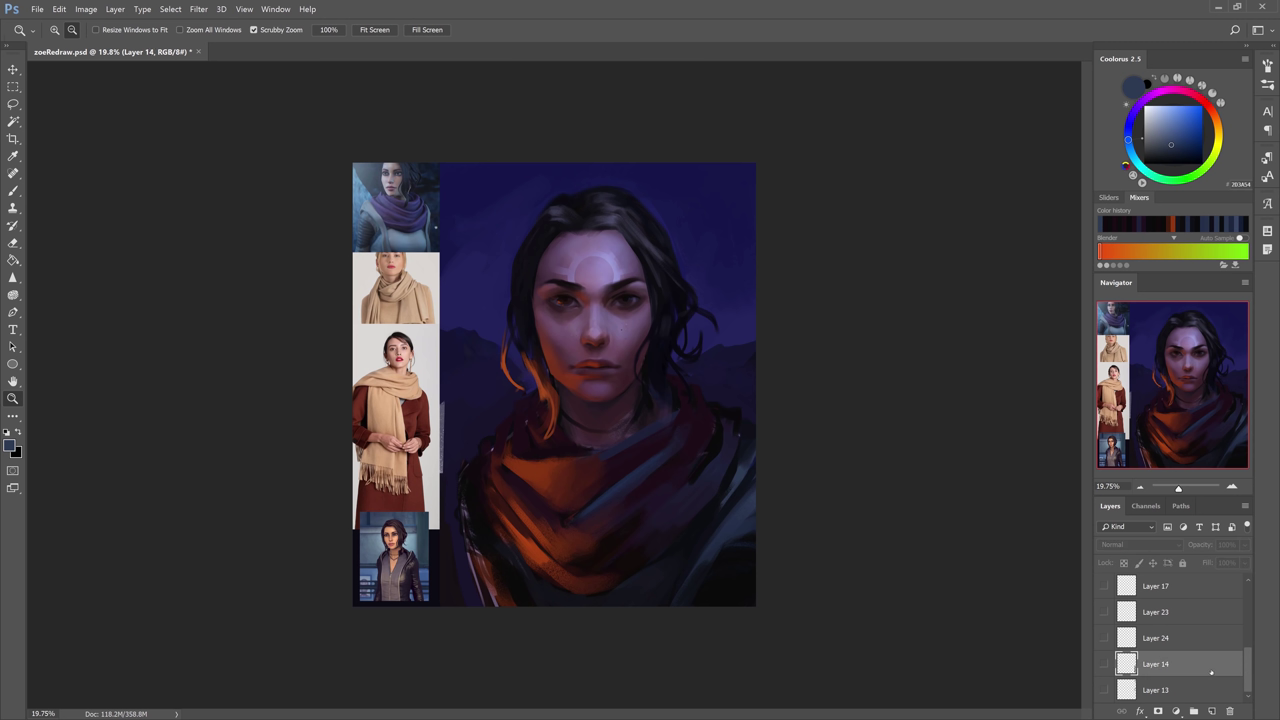
scroll(1200, 660, "up", 3)
left_click(1210, 640)
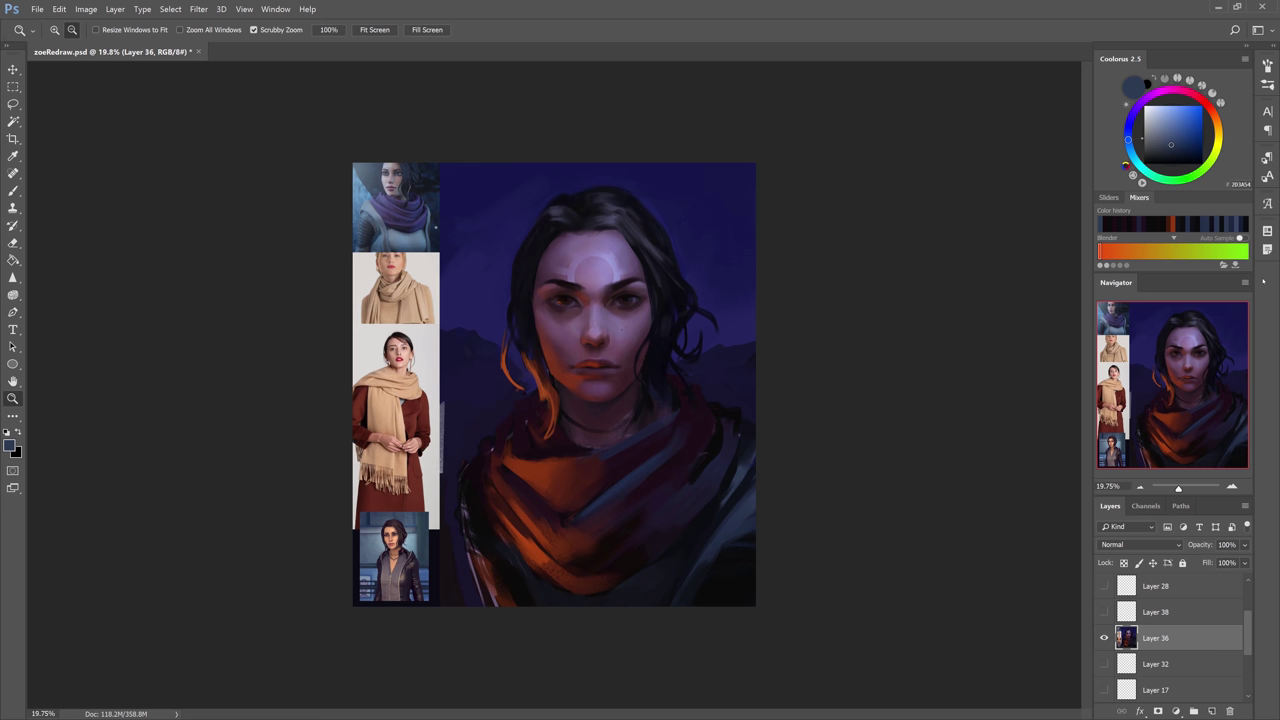
key("ctrl+alt+z")
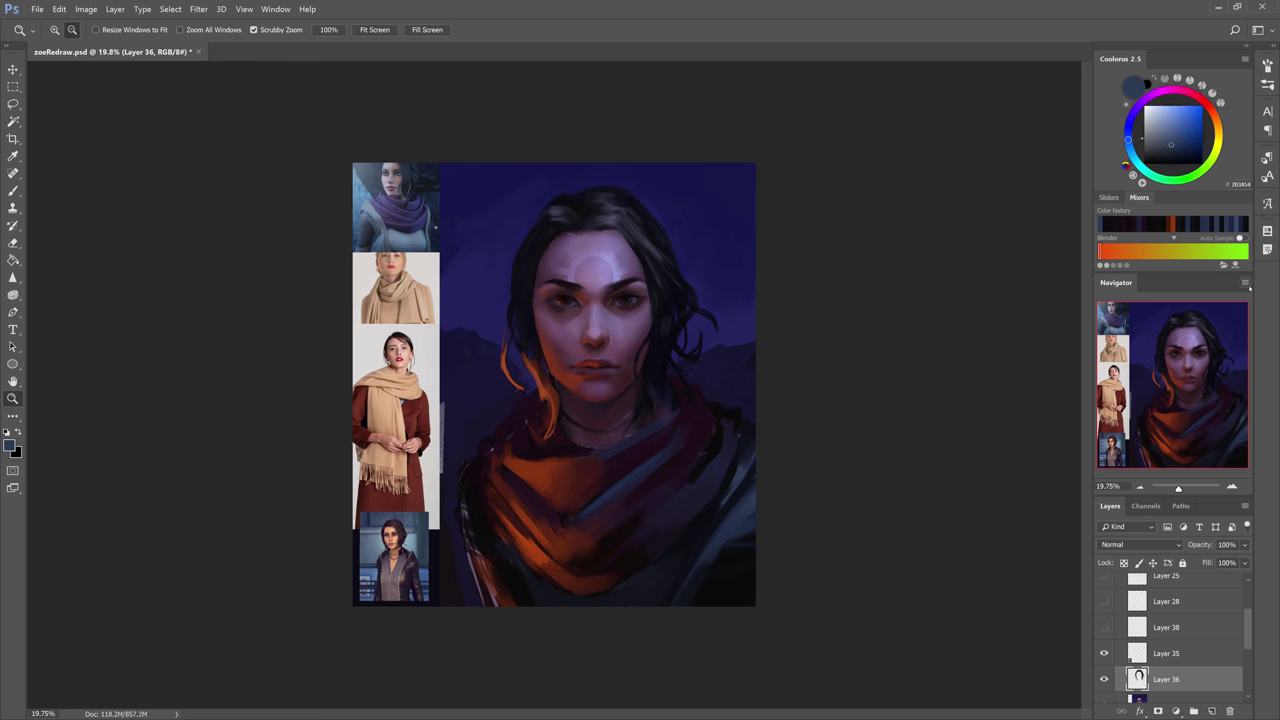
Move Layer 41 into Group 2, below Layer 1 copy 2.
scroll(1199, 610, "up", 1)
scroll(1199, 610, "down", 2)
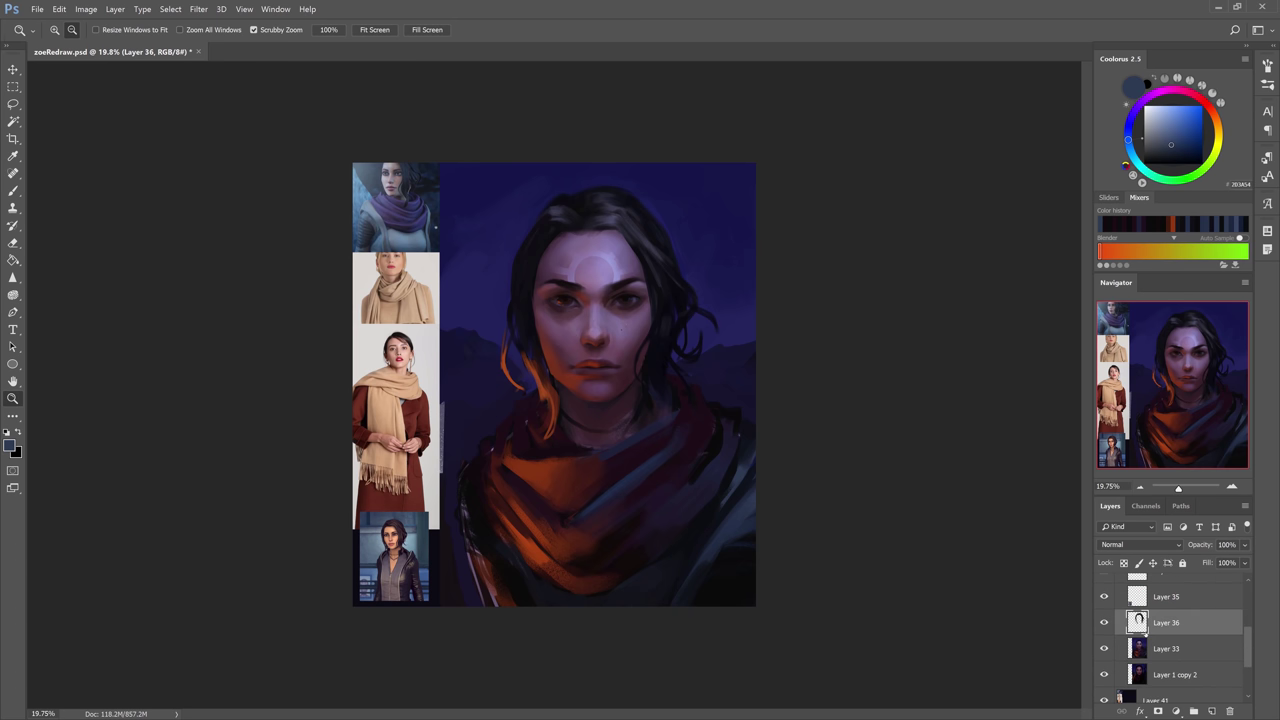
mouse_move(1154, 627)
left_mouse_down()
mouse_move(1160, 600)
mouse_move(1172, 616)
left_mouse_up()
scroll(1174, 617, "up", 2)
scroll(1174, 616, "up", 2)
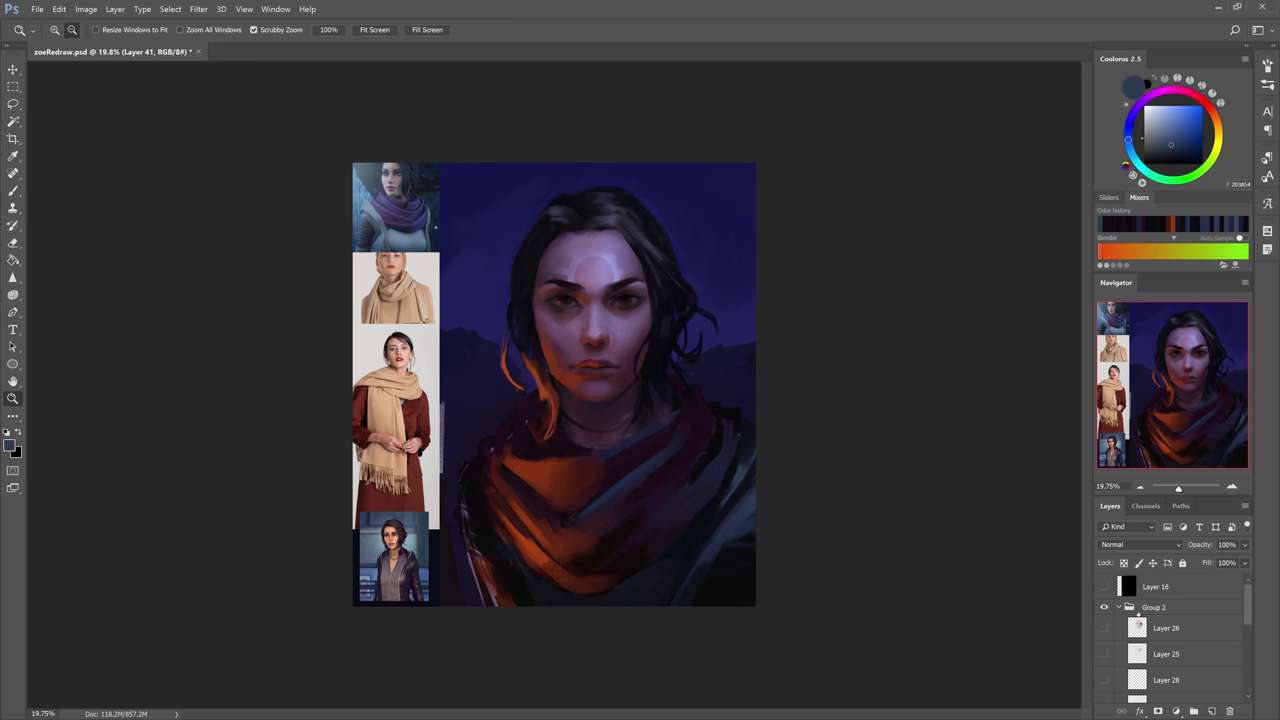
Collapse Group 2 and toggle its visibility repeatedly to compare the repaint with the original portrait at different magnifications.
left_click(1118, 607)
left_click(1120, 607)
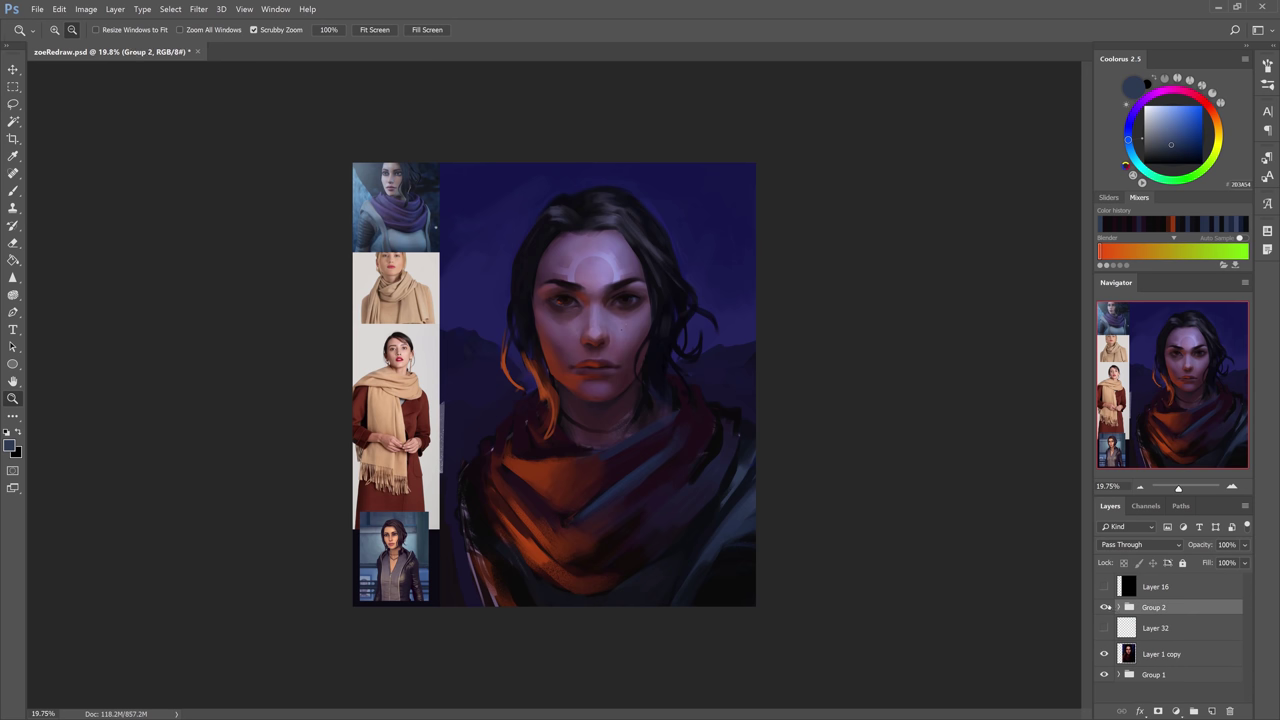
left_click(1105, 607)
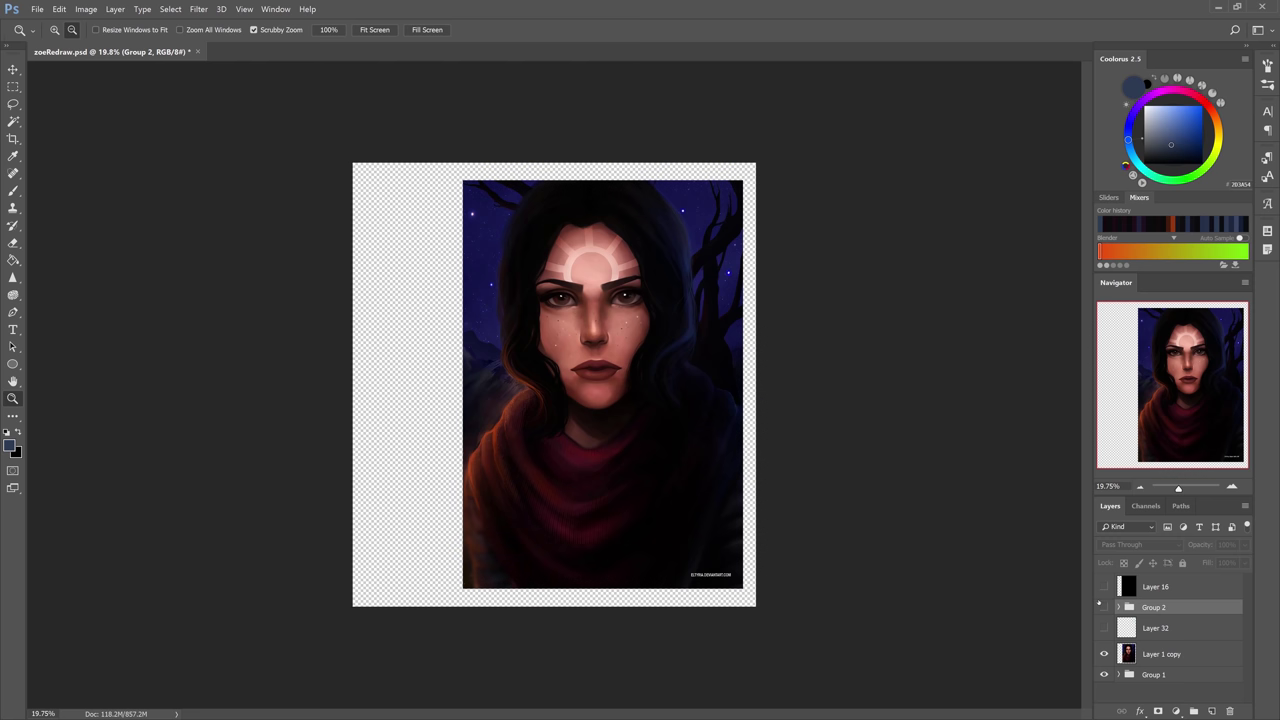
left_click(1104, 607)
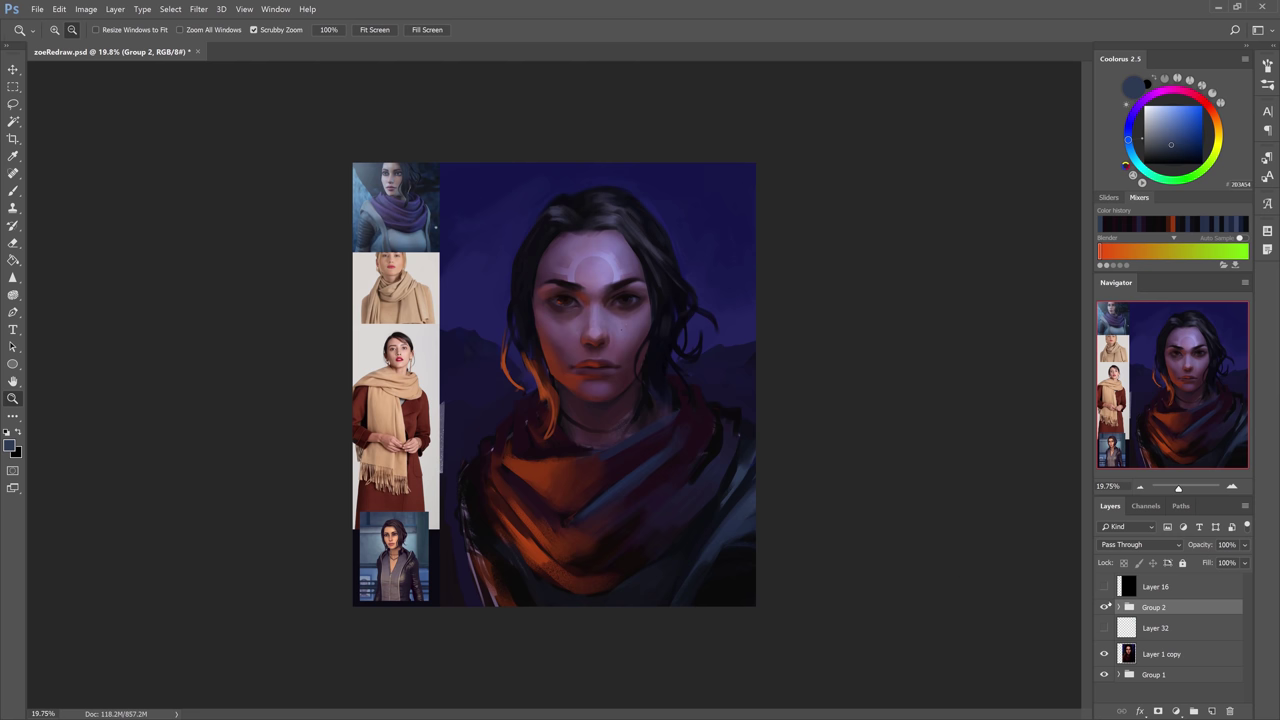
left_click(1104, 607)
left_click(1104, 607)
left_click(1104, 607)
left_click(1104, 607)
left_click(1104, 607)
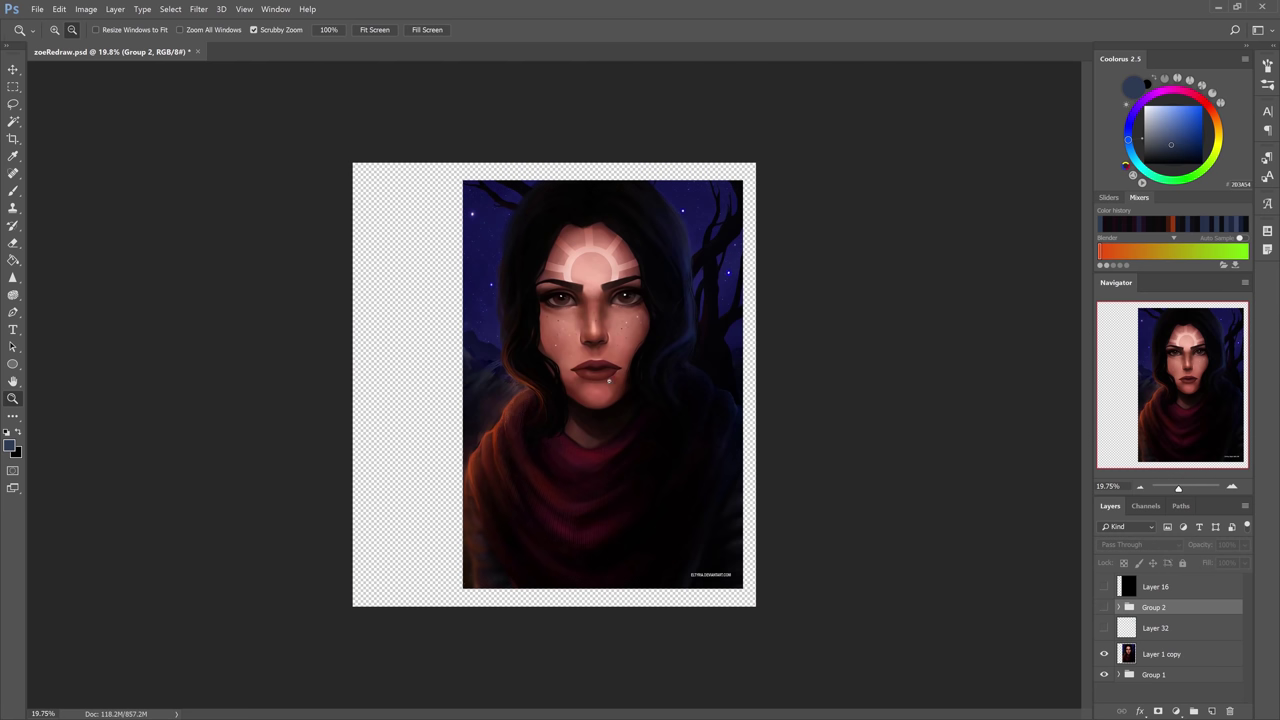
left_click_drag(609, 381, 598, 321)
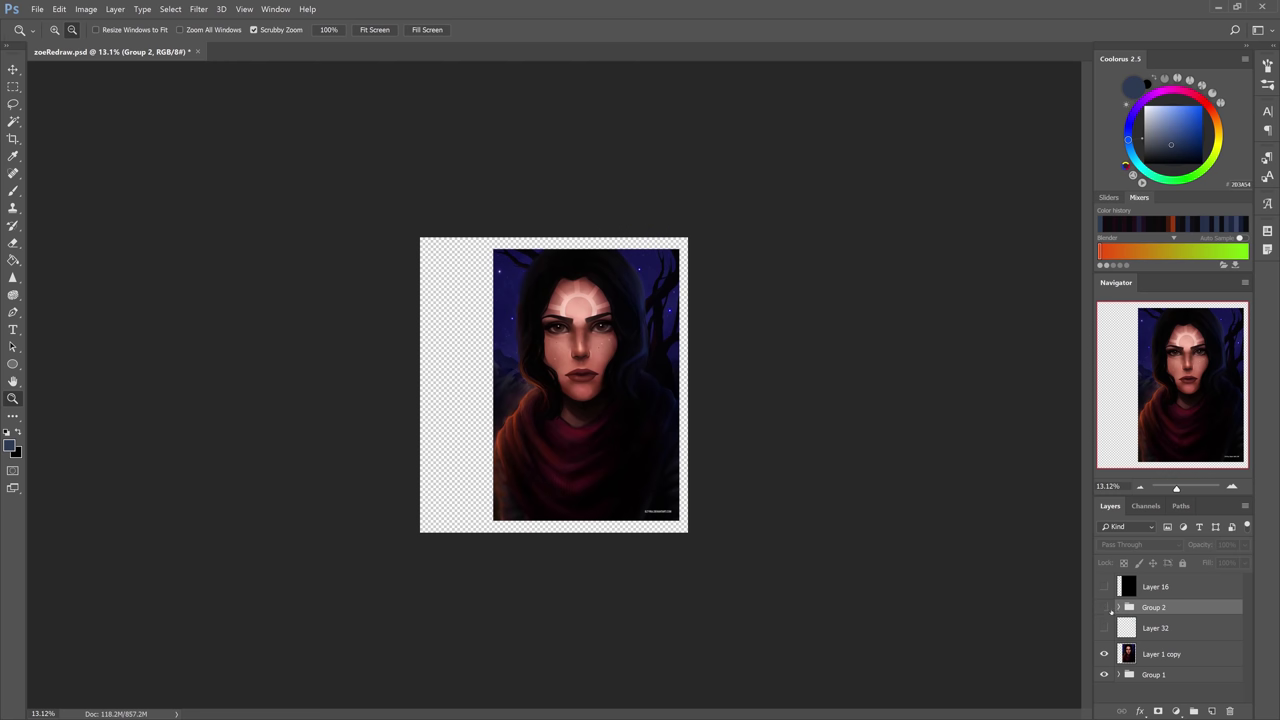
left_click(1104, 607)
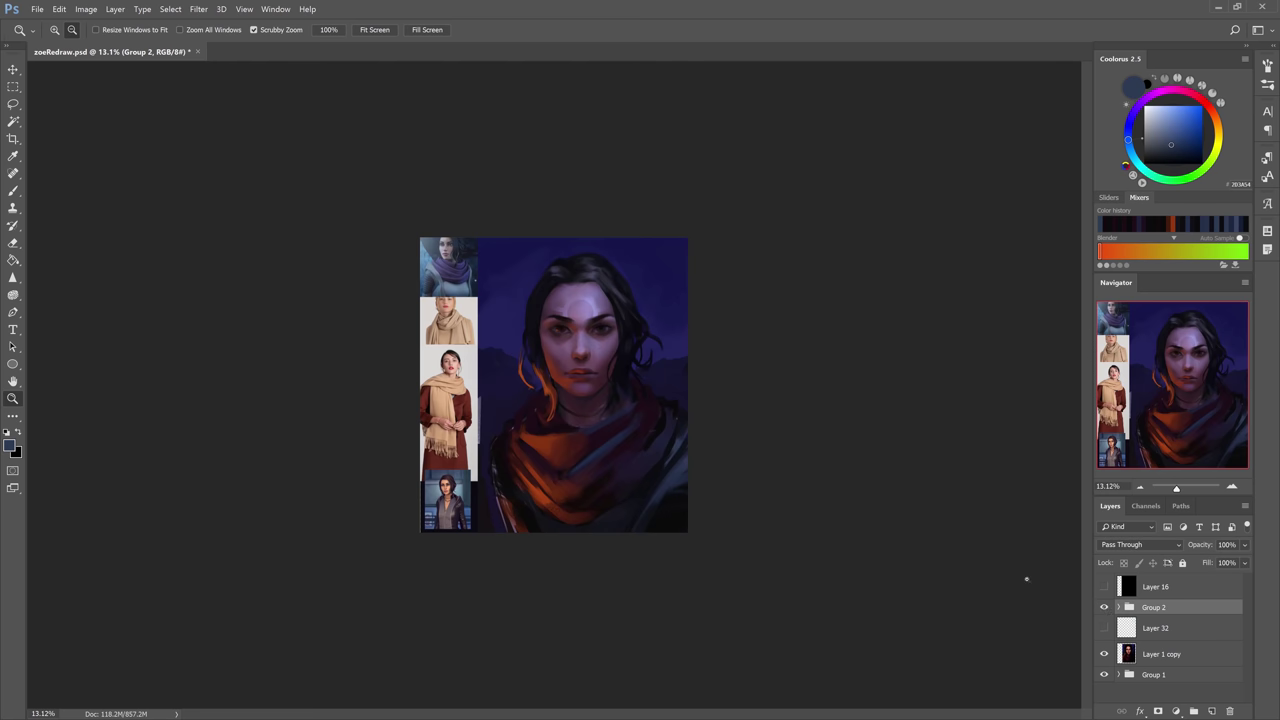
left_click_drag(651, 505, 842, 524)
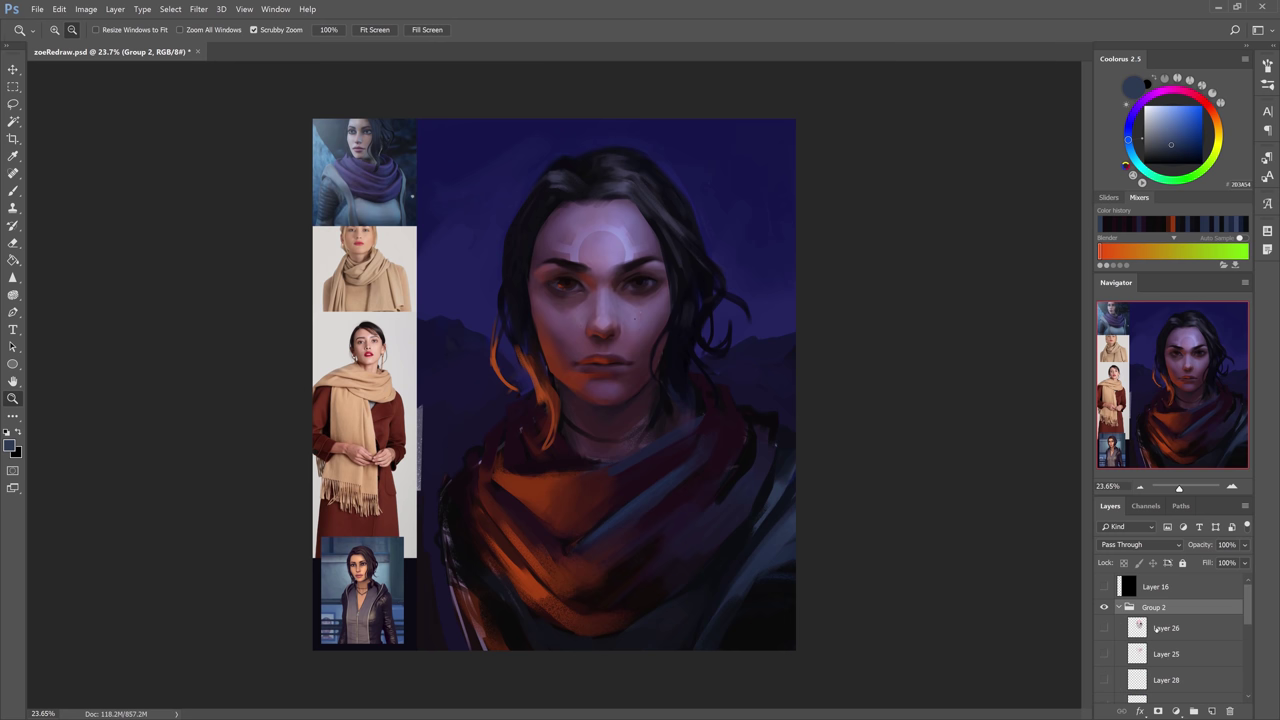
Expand Group 2 and merge the hair on Layer 36 down into Layer 33.
left_click(1117, 608)
left_click(1160, 628)
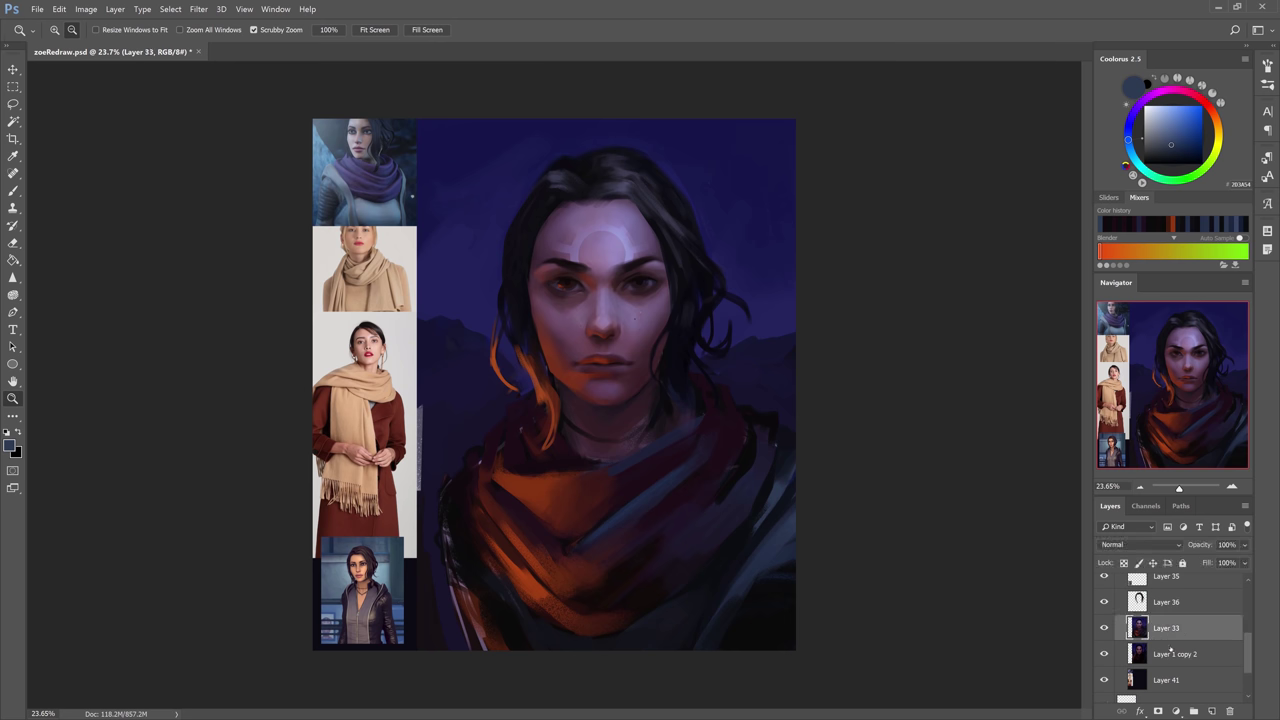
left_click(1160, 603)
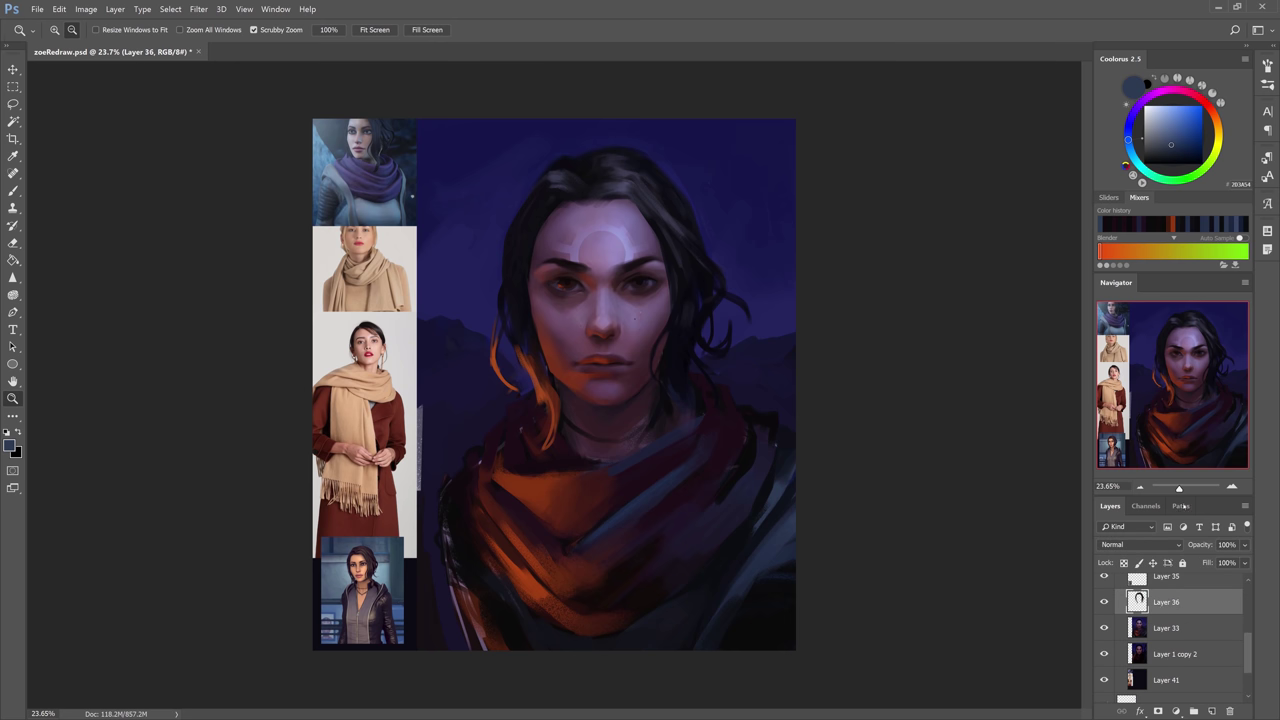
key("Delete")
scroll(1167, 631, "up", 3)
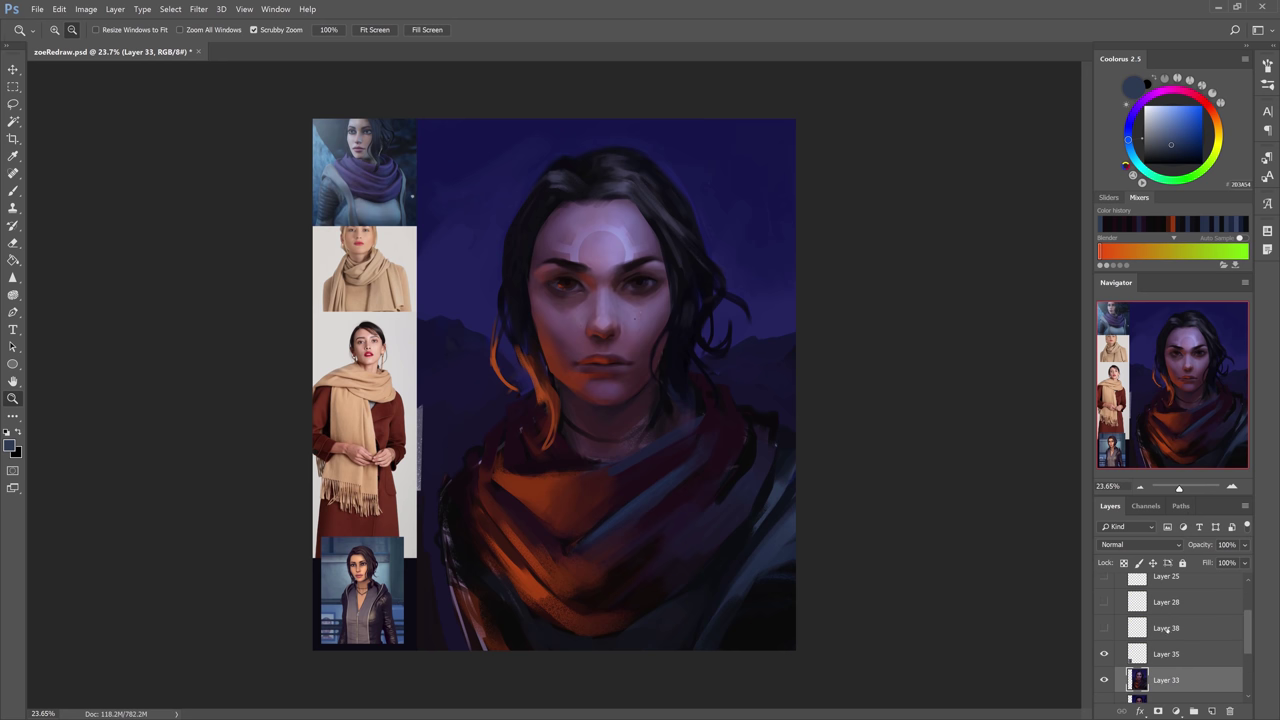
Adjust the hue and colour balance of Layer 33 toward a bluer background and richer oranges in the scarf.
key("i")
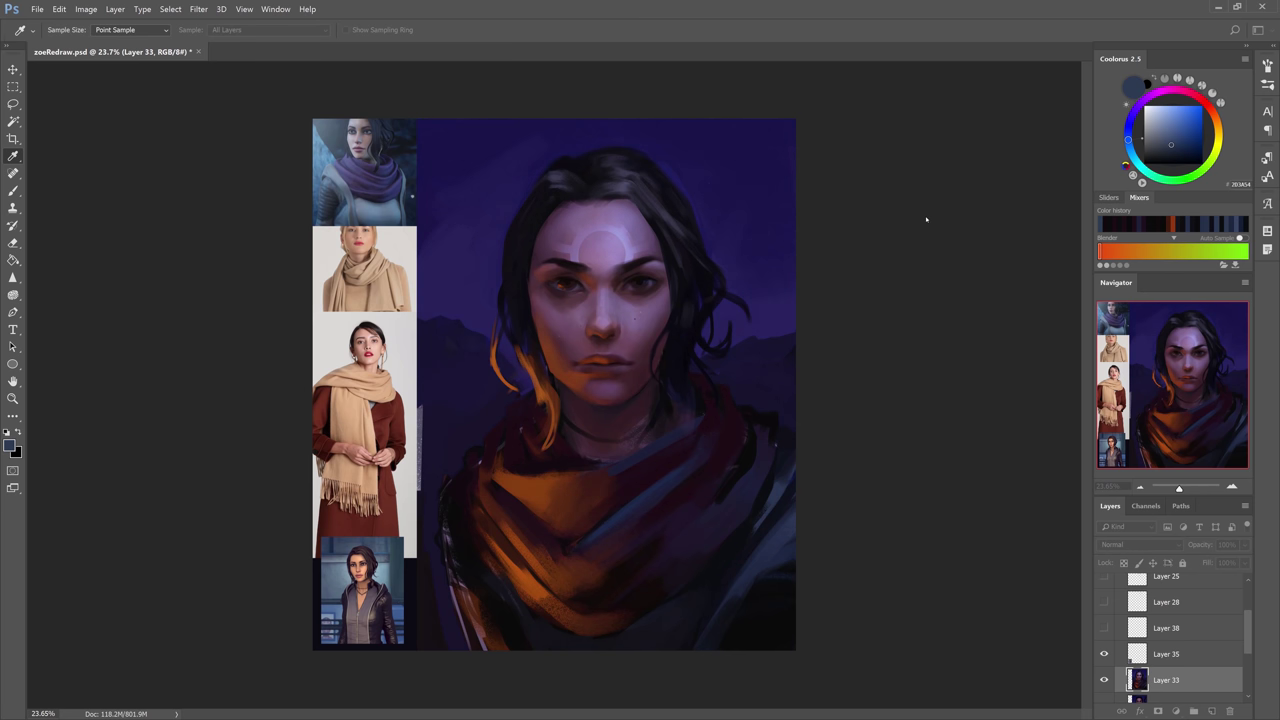
left_click_drag(926, 219, 918, 219)
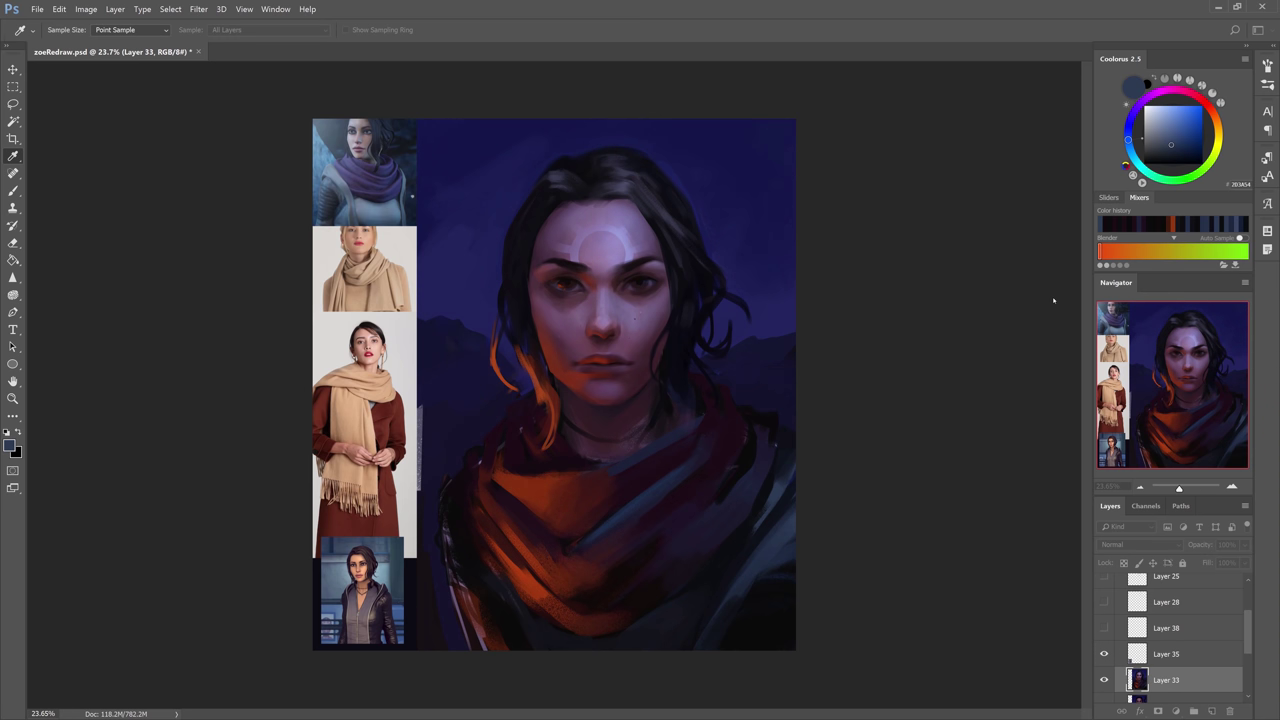
left_click(1054, 157)
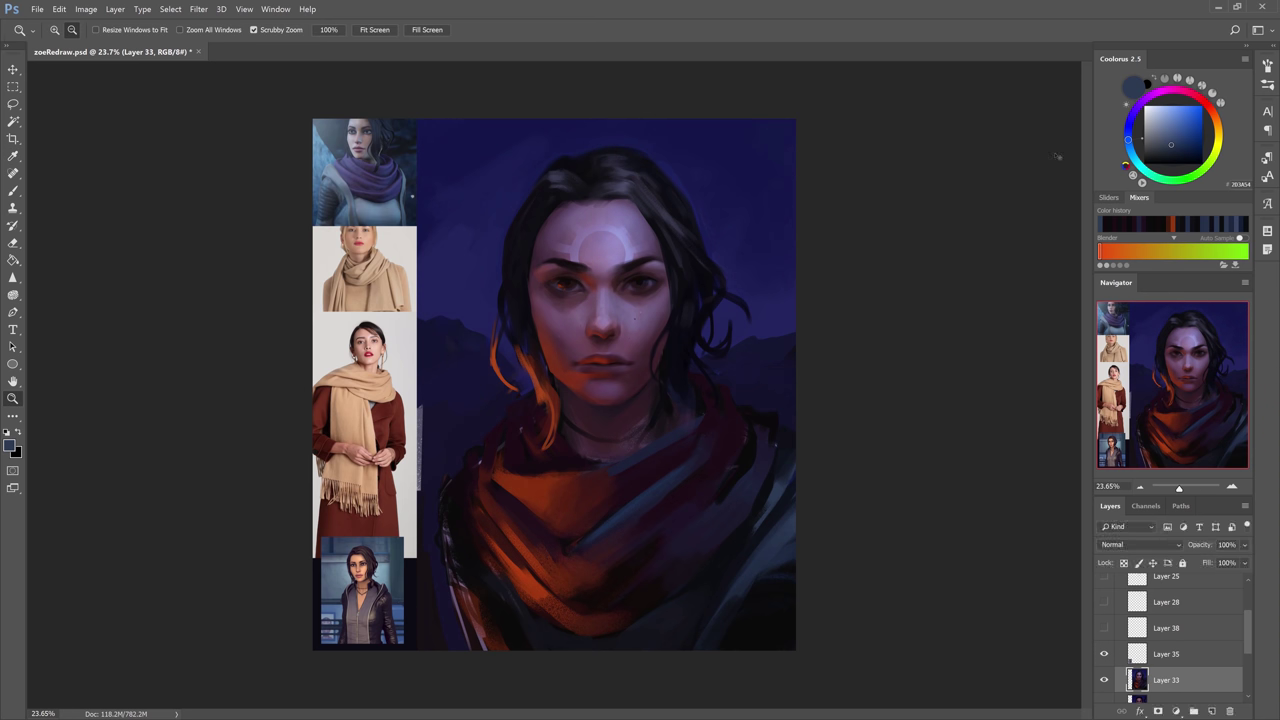
key("ctrl+b")
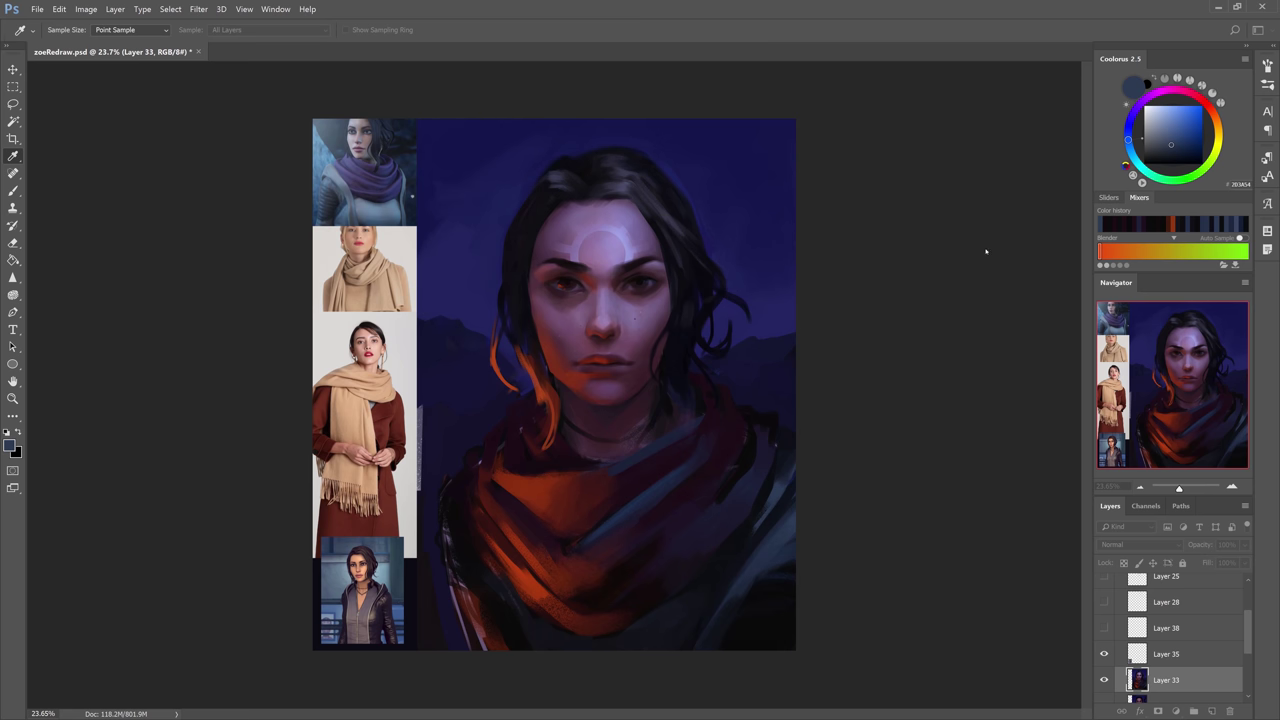
key("b")
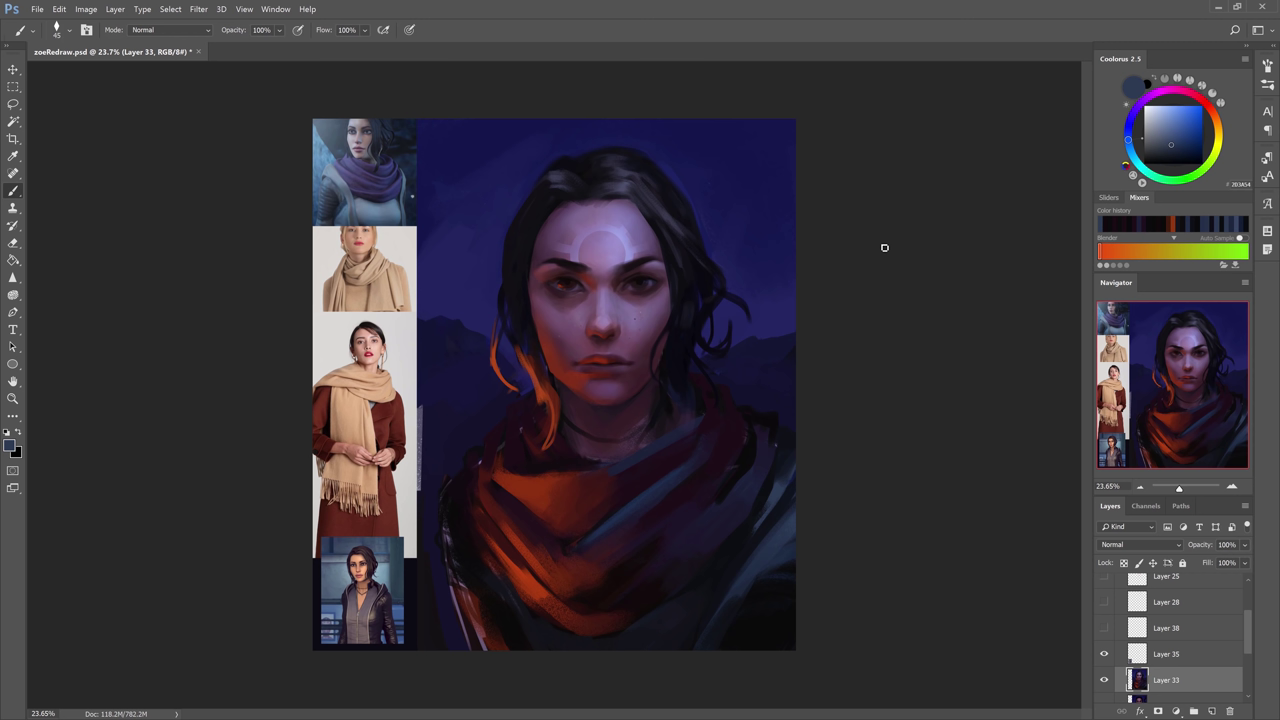
Add a new layer above Layer 33 and paint a sampled pale lavender arc around the forehead circle with a smaller brush.
left_click(1211, 711)
left_click(634, 250, "alt")
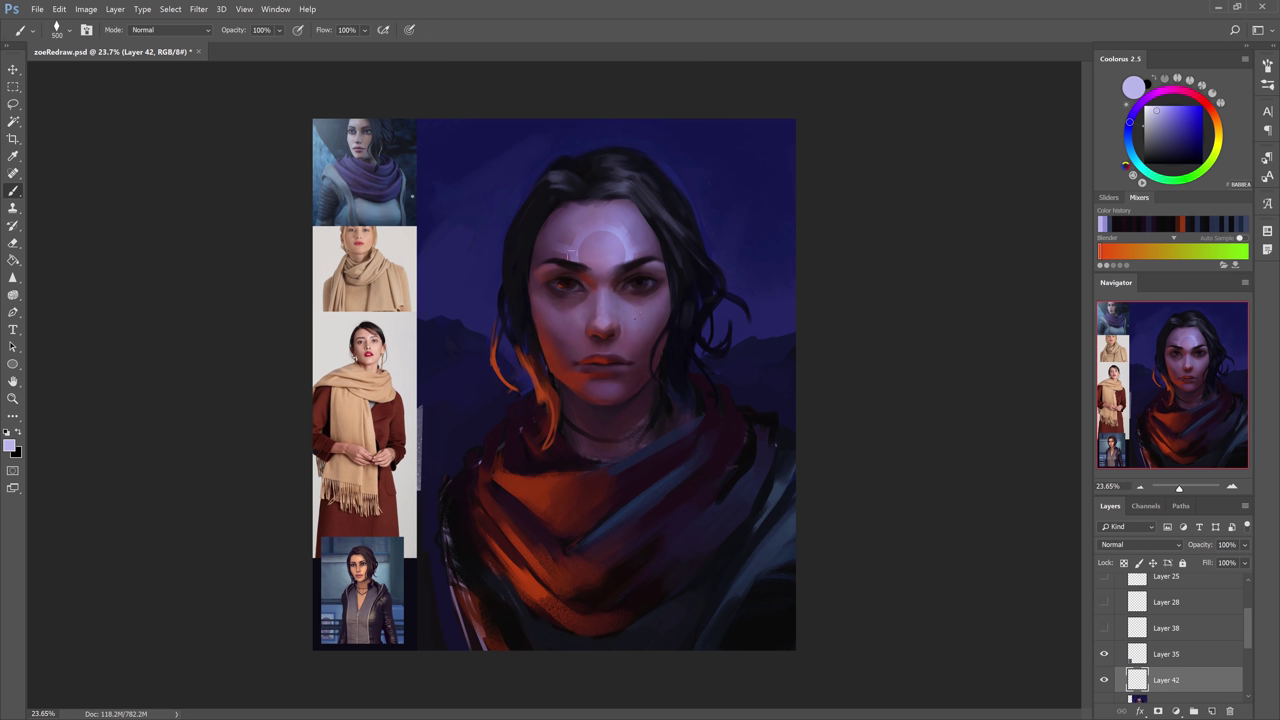
key("[")
key("[")
key("[")
key("[")
key("[")
mouse_move(576, 264)
left_mouse_down()
mouse_move(584, 249)
mouse_move(626, 222)
mouse_move(585, 242)
mouse_move(604, 228)
mouse_move(629, 255)
left_mouse_up()
key("]")
key("]")
key("]")
key("]")
Hide Group 2 to examine the sun emblem on the original portrait's forehead, and show the group again.
scroll(1135, 590, "up", 3)
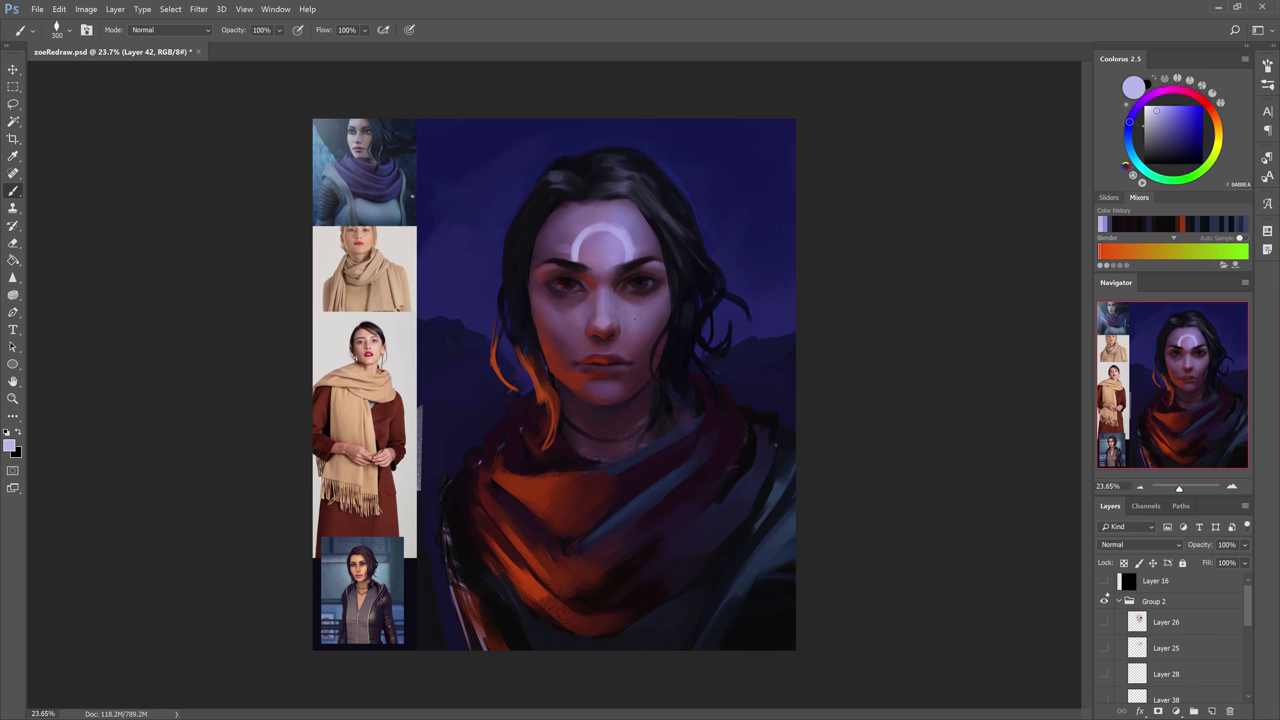
left_click(1117, 606)
left_click(1104, 607)
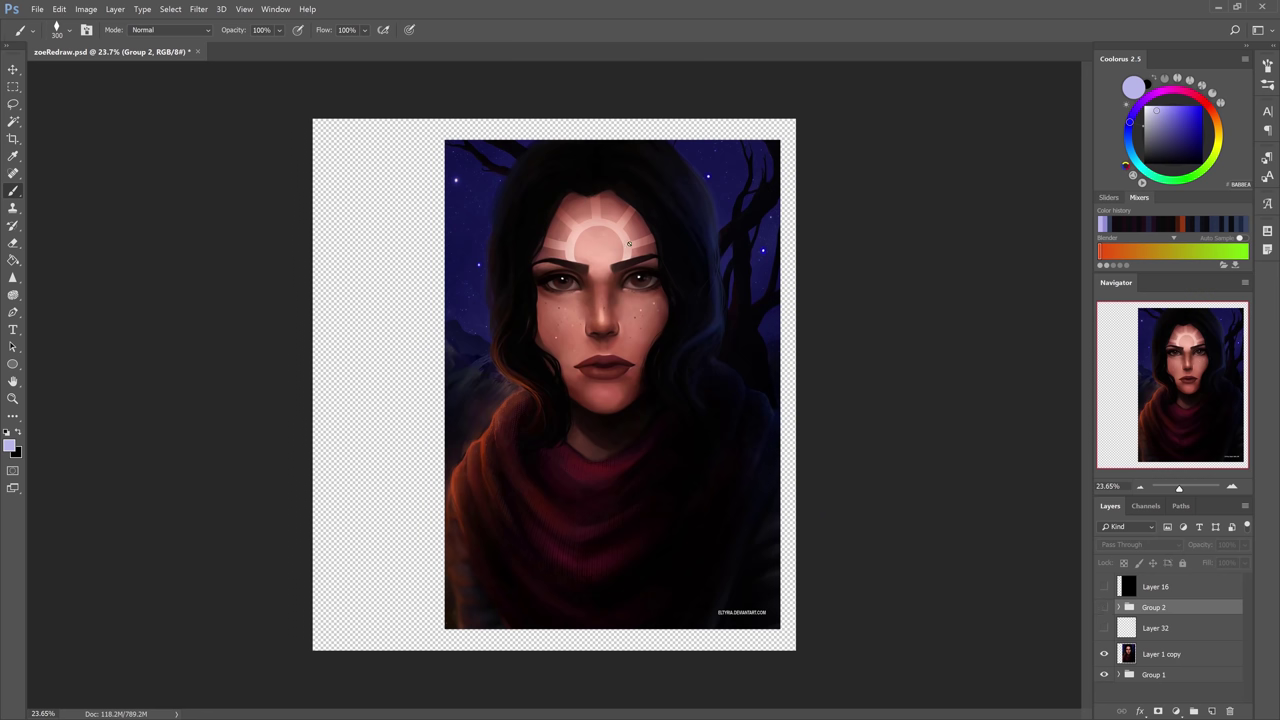
key("z")
mouse_move(573, 234)
left_mouse_down()
mouse_move(630, 270)
mouse_move(635, 261)
mouse_move(612, 262)
left_mouse_up()
key("b")
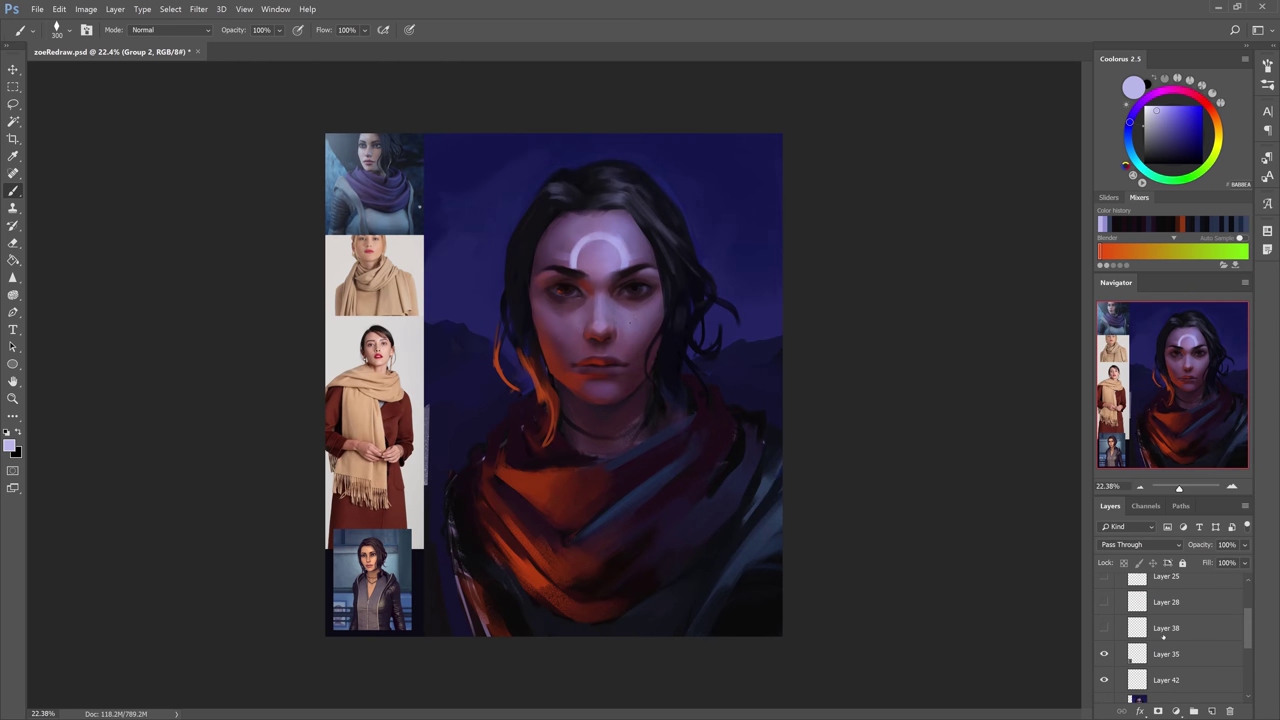
Paint pale lavender rays radiating from the forehead arc on Layer 42 with a 250 px brush.
scroll(1152, 630, "down", 2)
left_click(1166, 602)
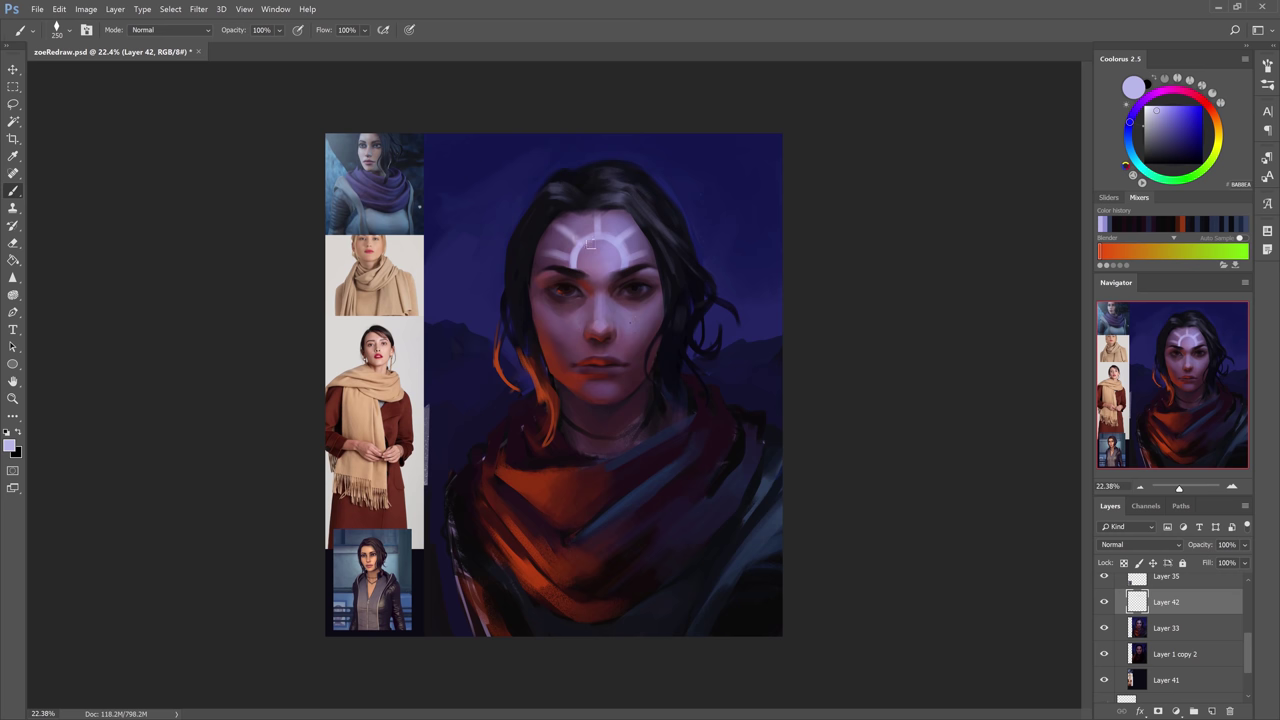
left_click_drag(597, 227, 597, 211)
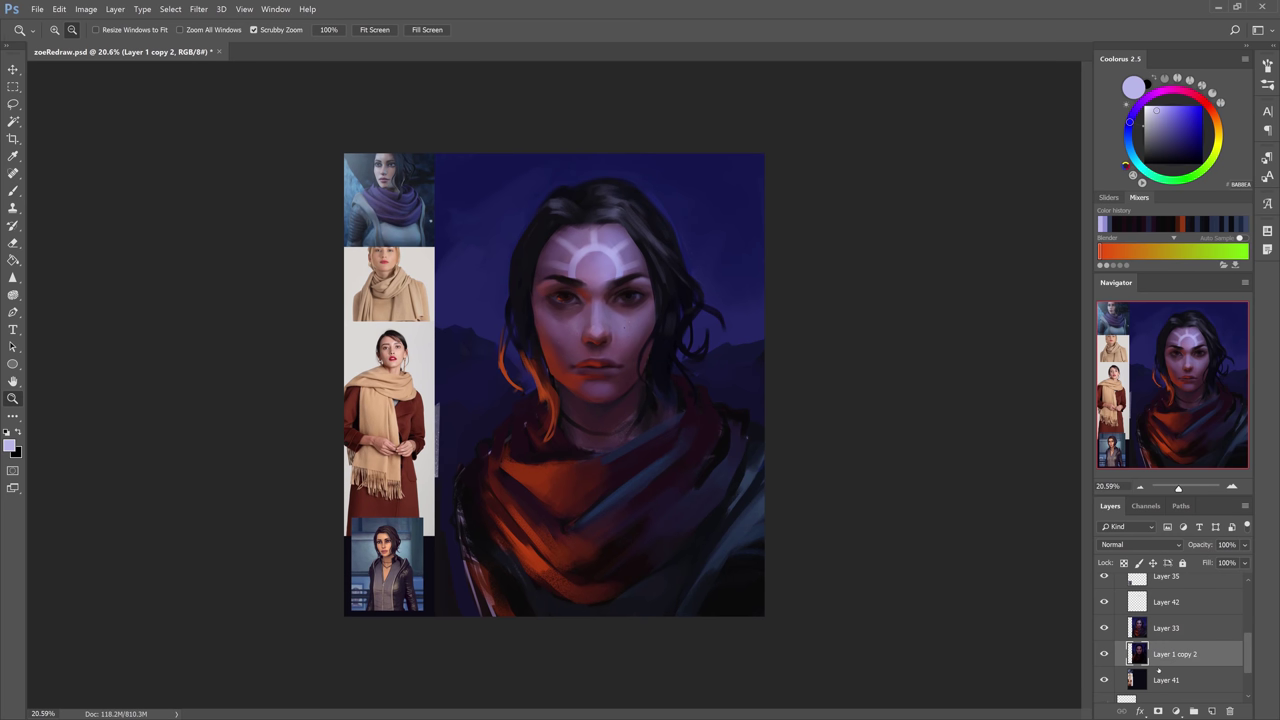
Select Layer 41 beneath Layer 1 copy 2.
left_click(1160, 678)
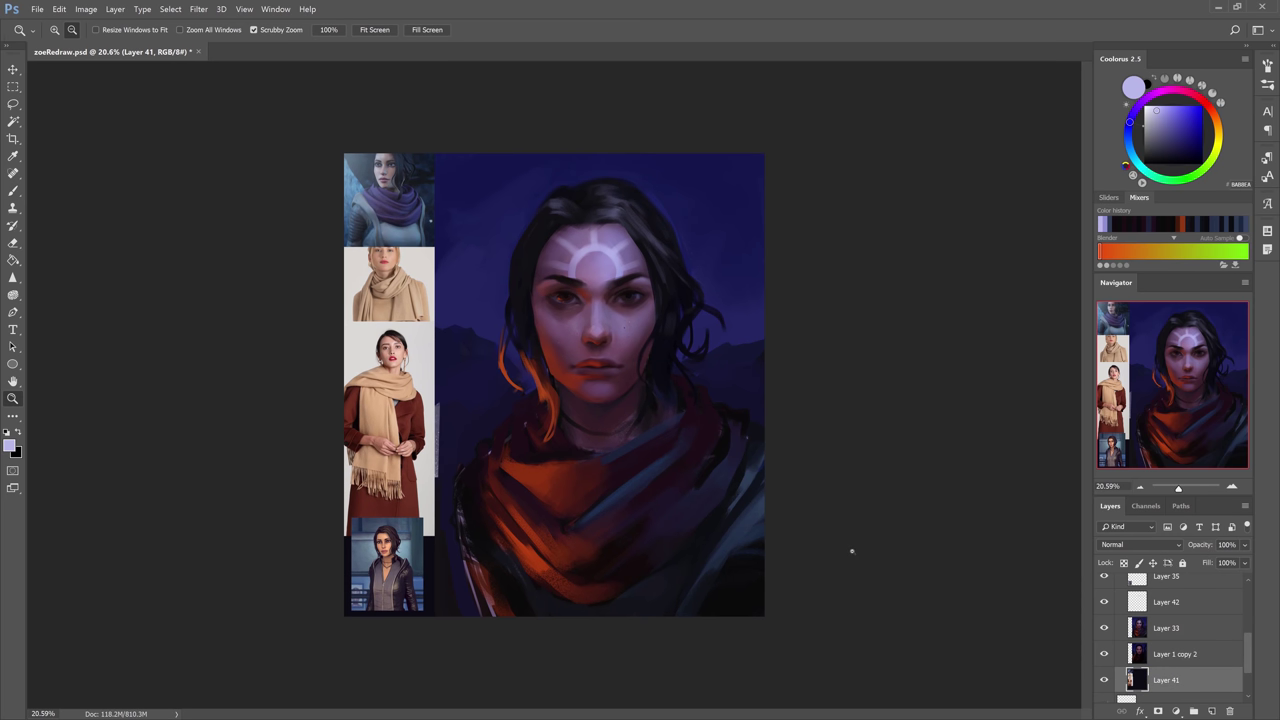
Crop the canvas to the portrait, cutting off the reference photos beside it, with Delete Cropped Pixels turned off.
key("c")
left_click_drag(338, 388, 388, 398)
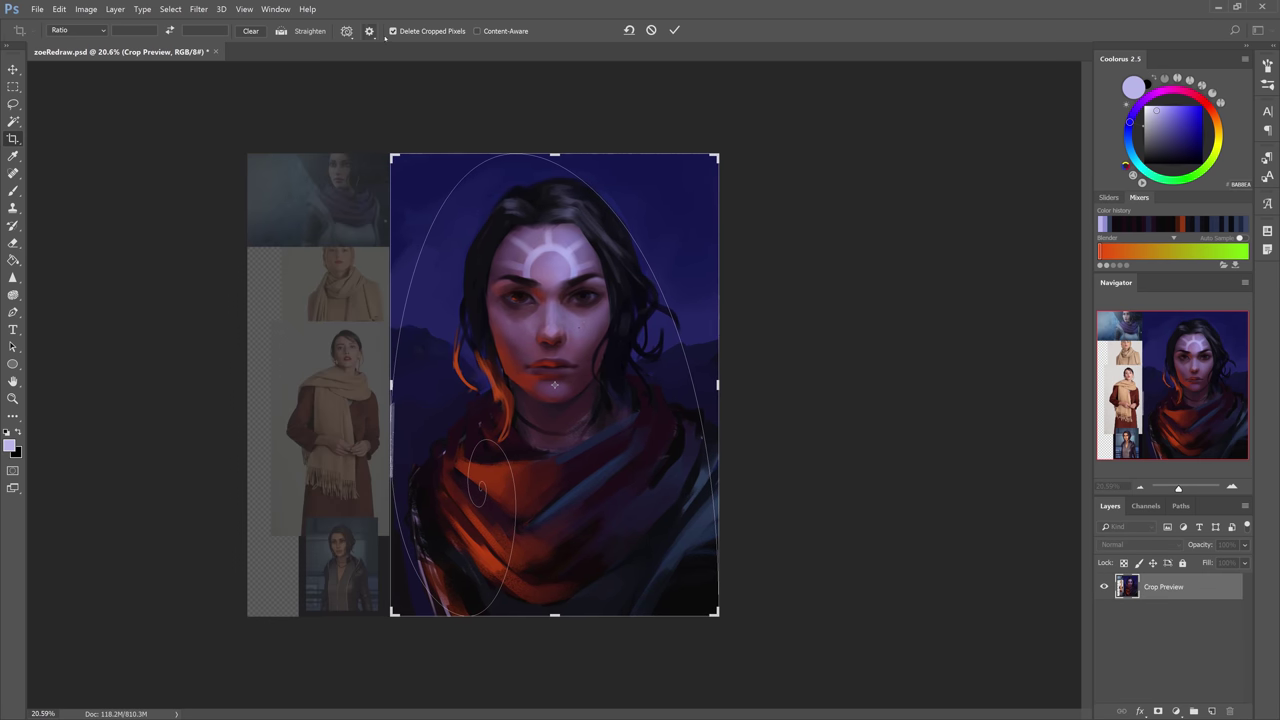
left_click(674, 31)
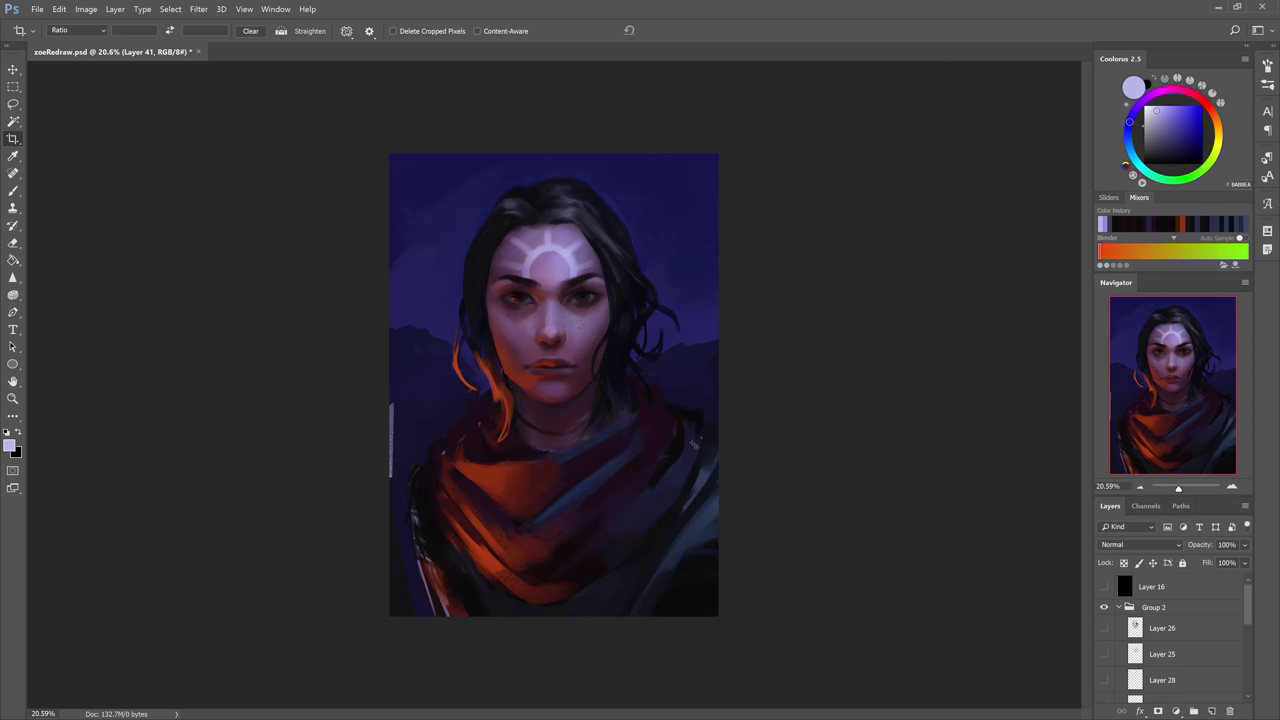
Scale the Group 2 layers from Layer 26 through Layer 1 copy 2 to about 105.4% and shift them slightly right.
left_click(1160, 653)
scroll(1158, 640, "down", 5)
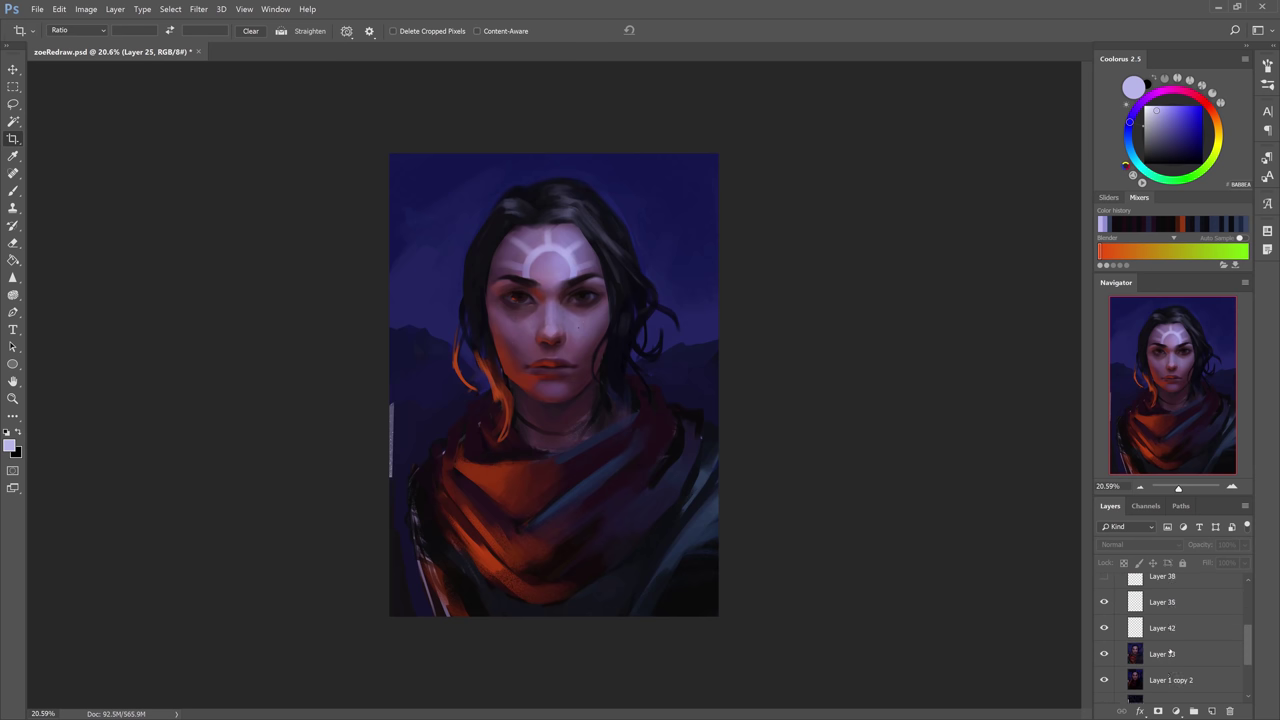
left_click(1157, 625)
scroll(1157, 625, "up", 5)
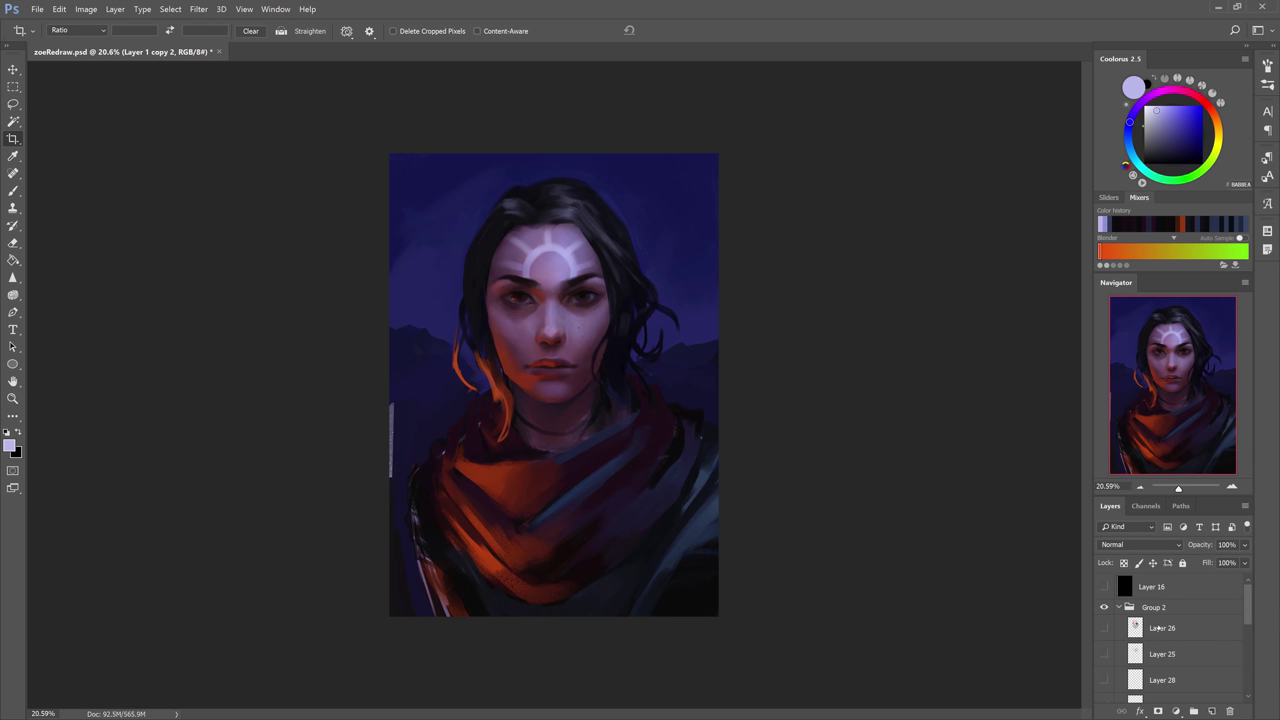
left_click(1160, 627, "shift")
key("ctrl+t")
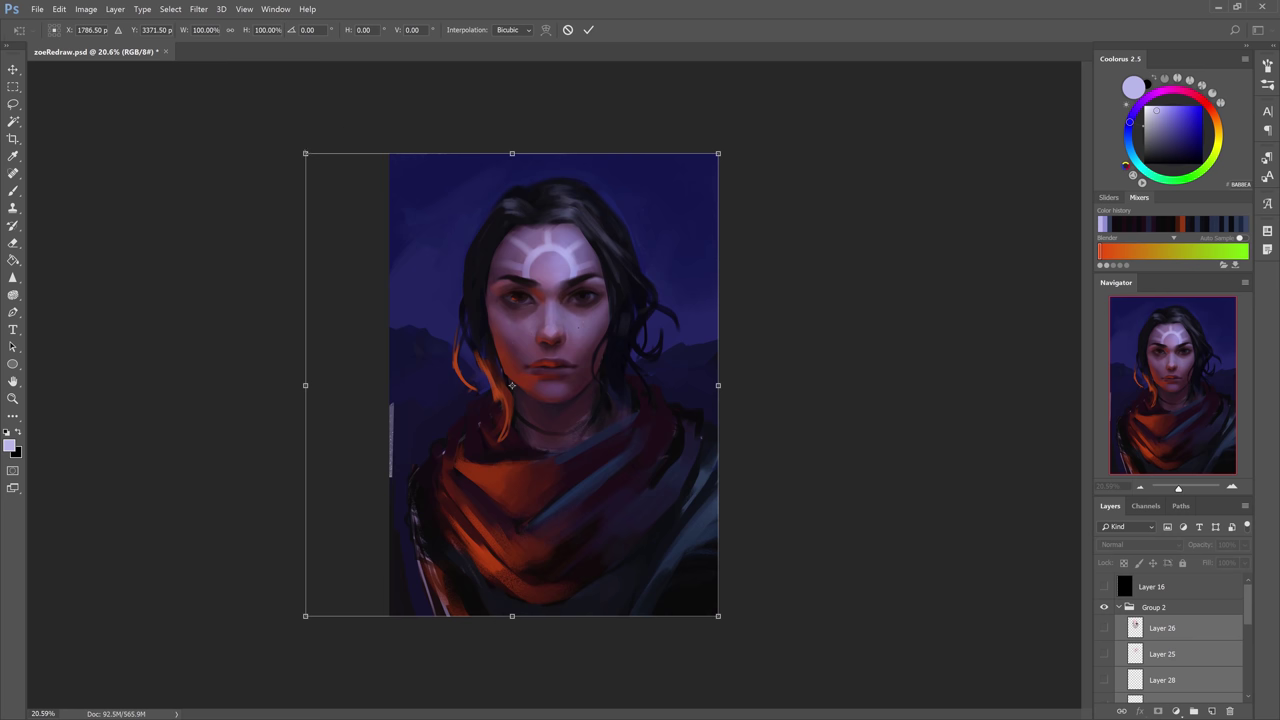
left_click_drag(305, 153, 283, 128)
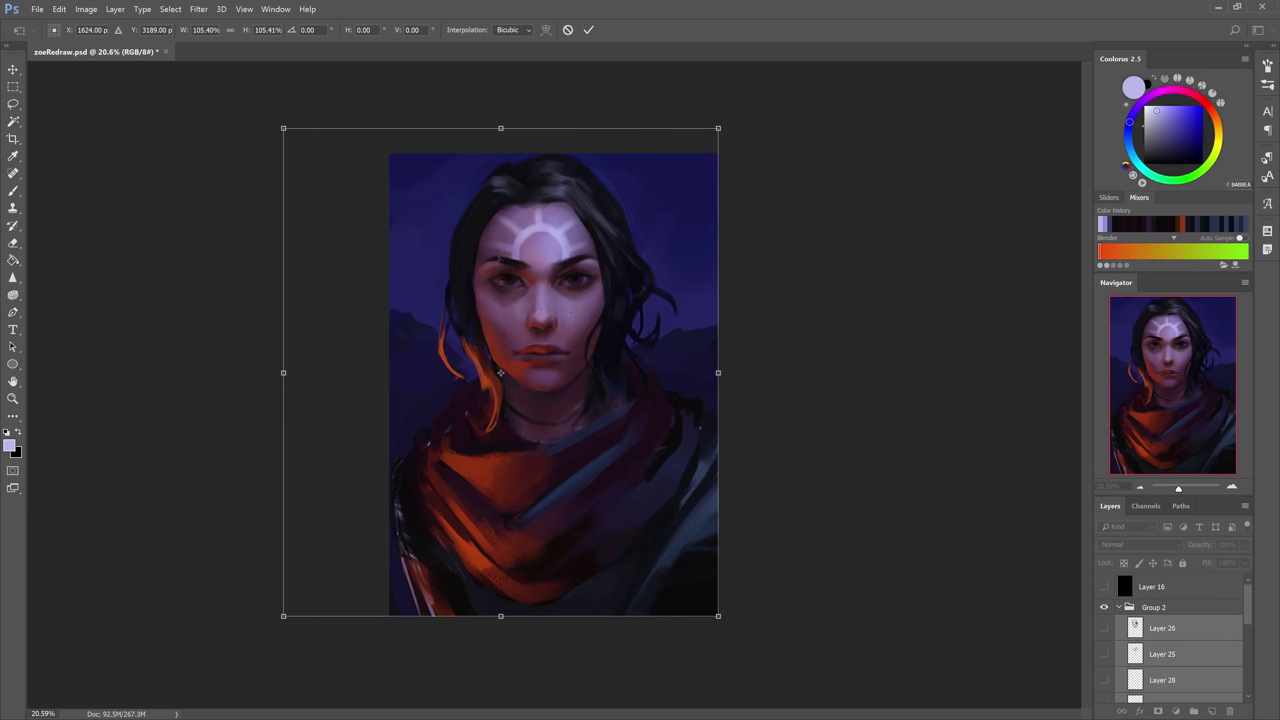
left_click_drag(499, 259, 504, 259)
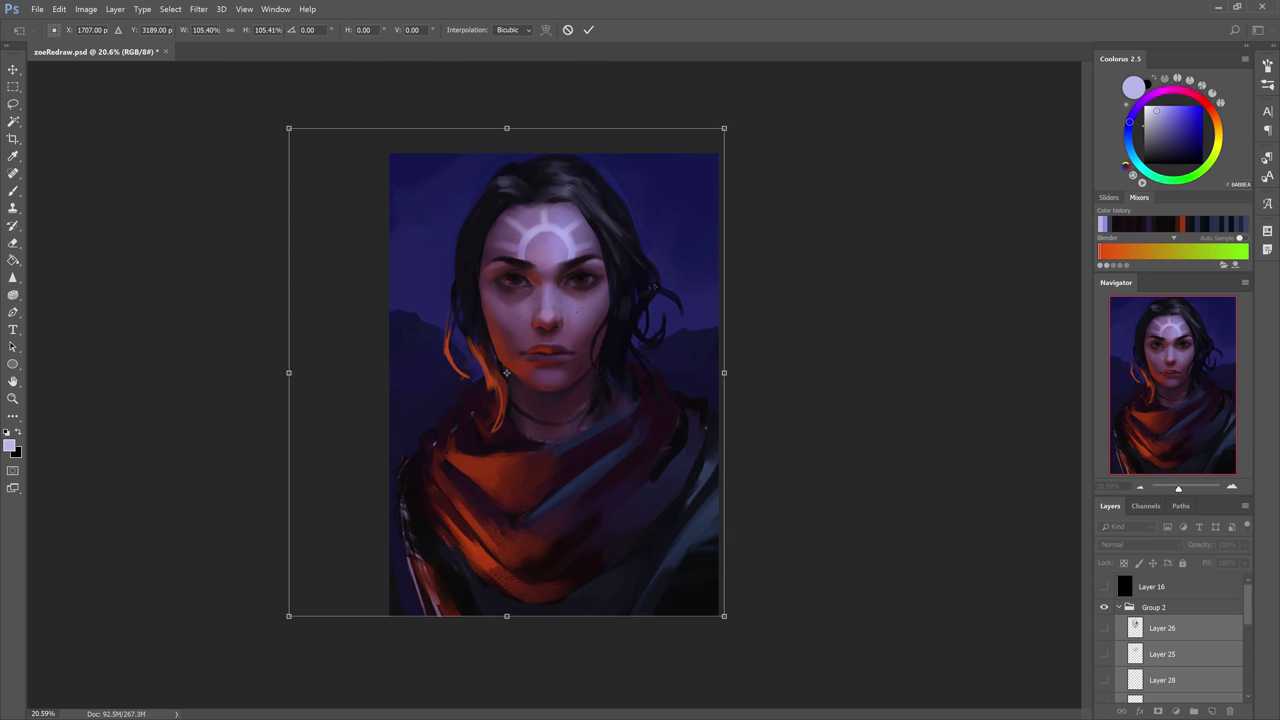
key("Return")
key("c")
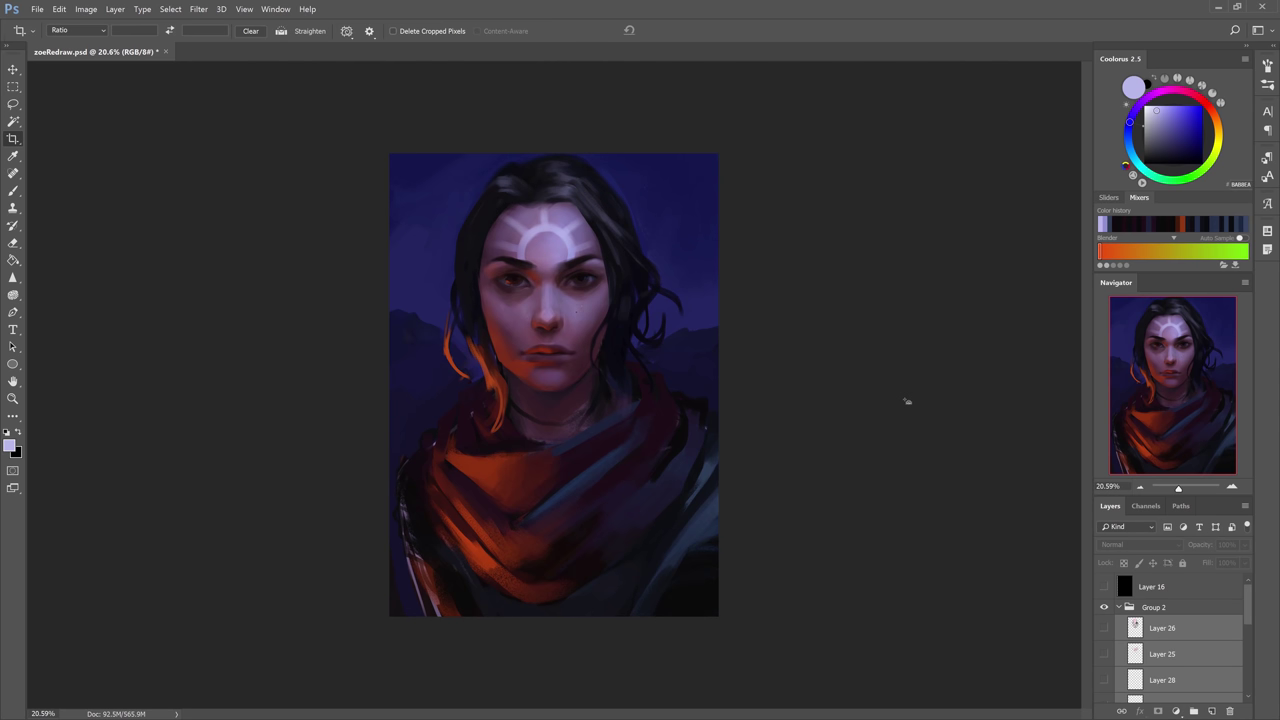
Check Layer 42 by toggling its visibility, and make Layer 33 the active layer for painting.
key("b")
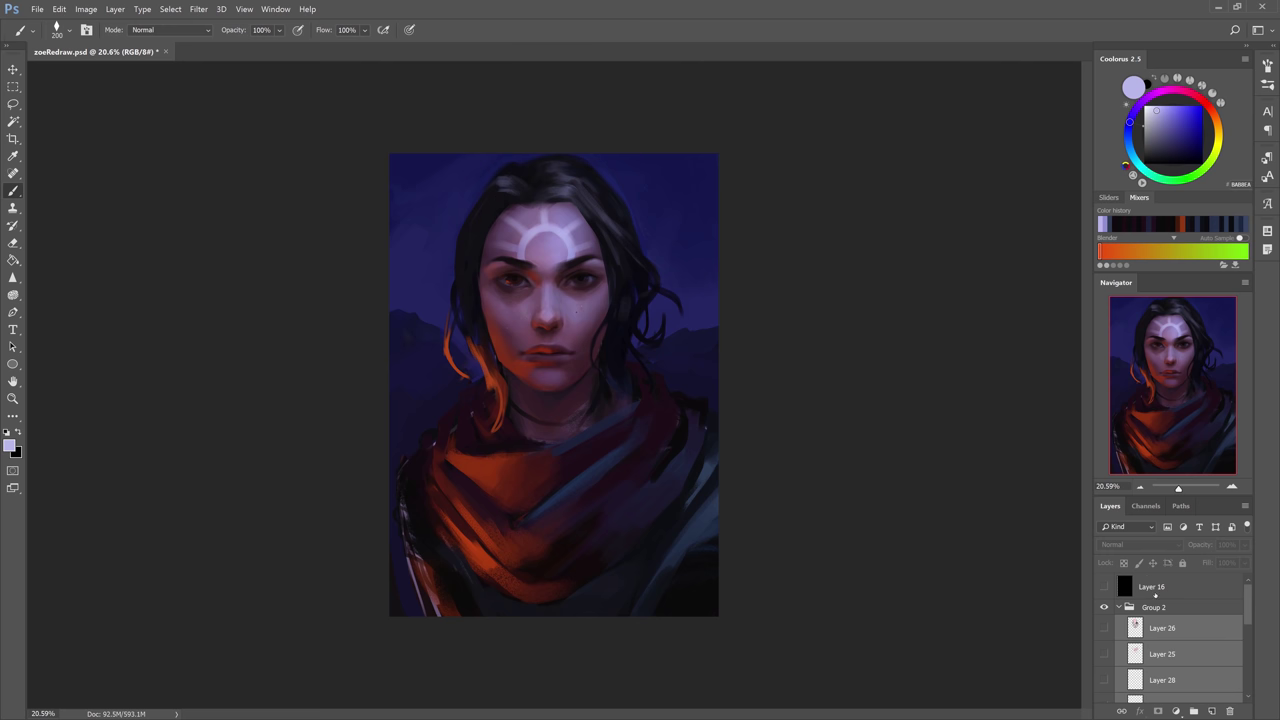
left_click(1154, 626)
scroll(1156, 630, "down", 3)
left_click(1135, 645)
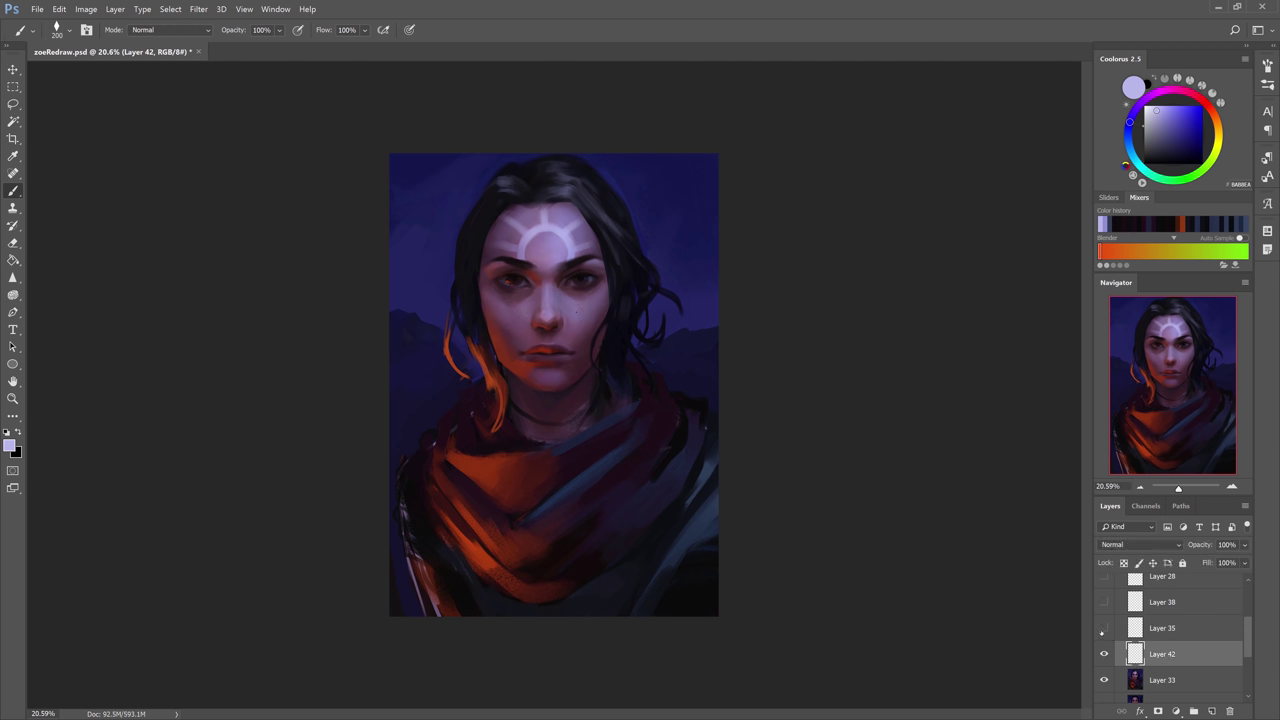
left_click(1104, 654)
left_click(1104, 654)
left_click(1160, 679)
scroll(1140, 665, "down", 2)
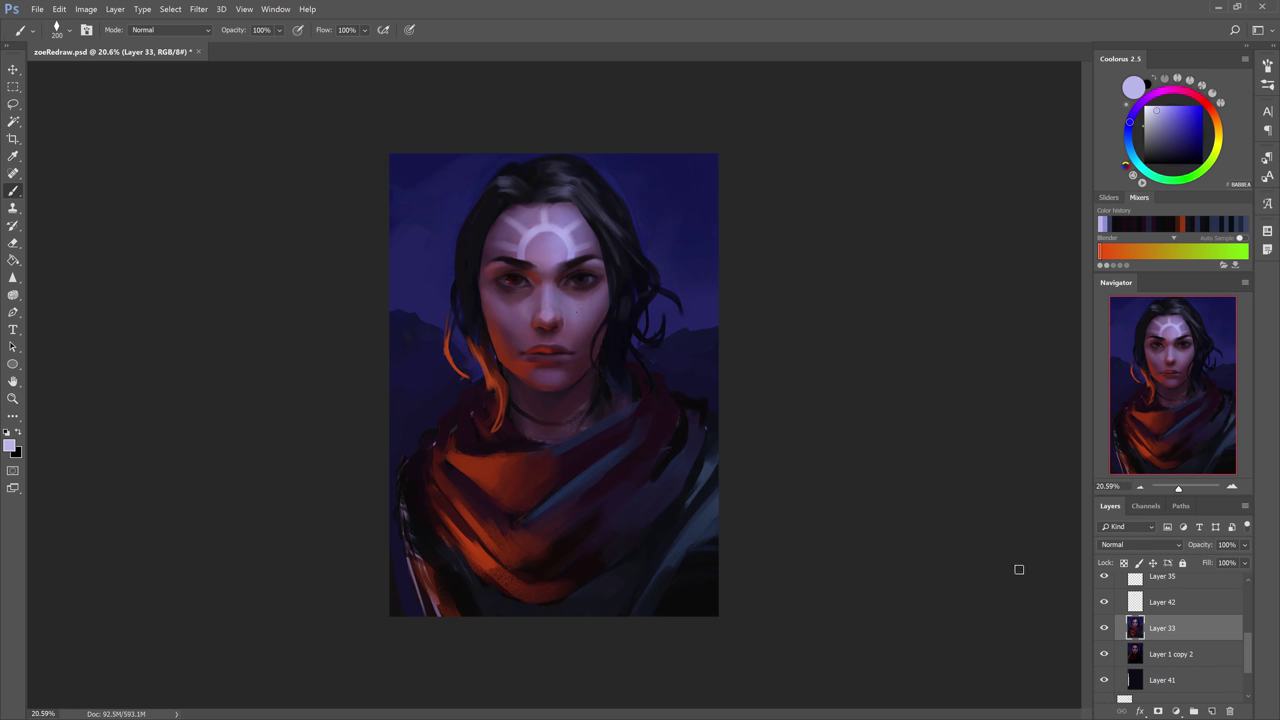
left_click(631, 343, "alt")
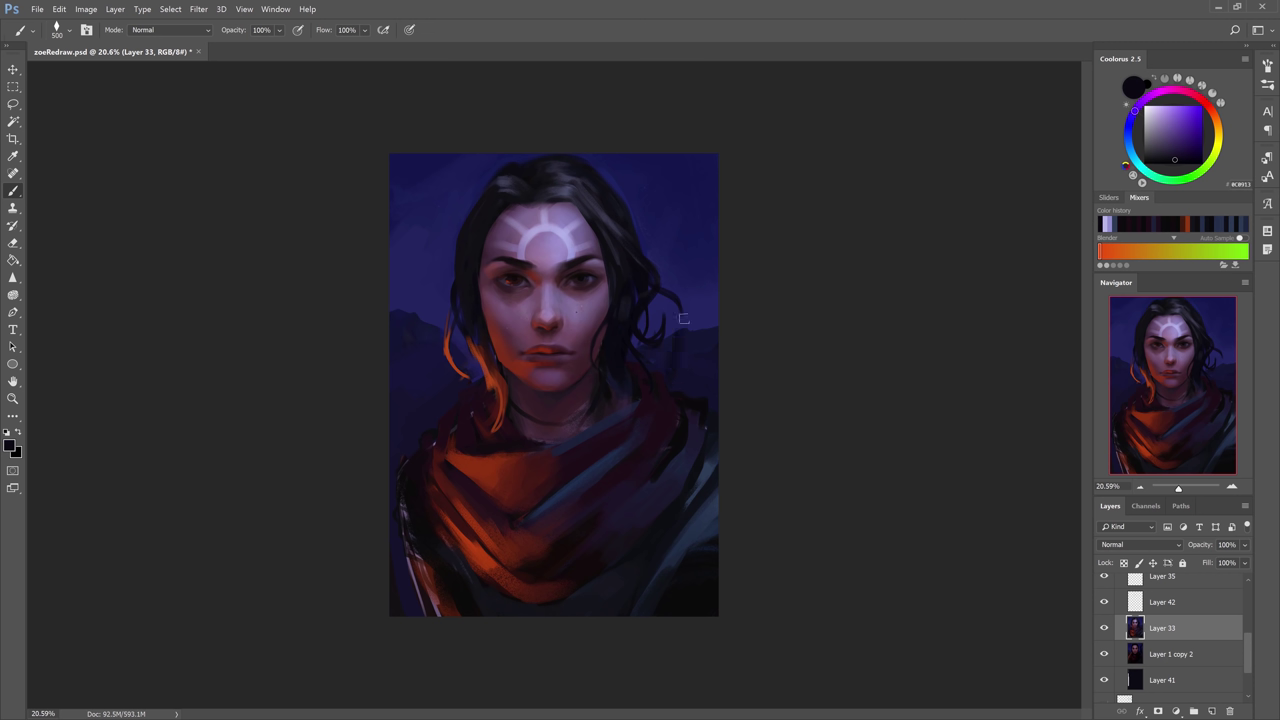
mouse_move(688, 298)
left_mouse_down()
mouse_move(678, 337)
mouse_move(668, 288)
mouse_move(637, 245)
left_mouse_up()
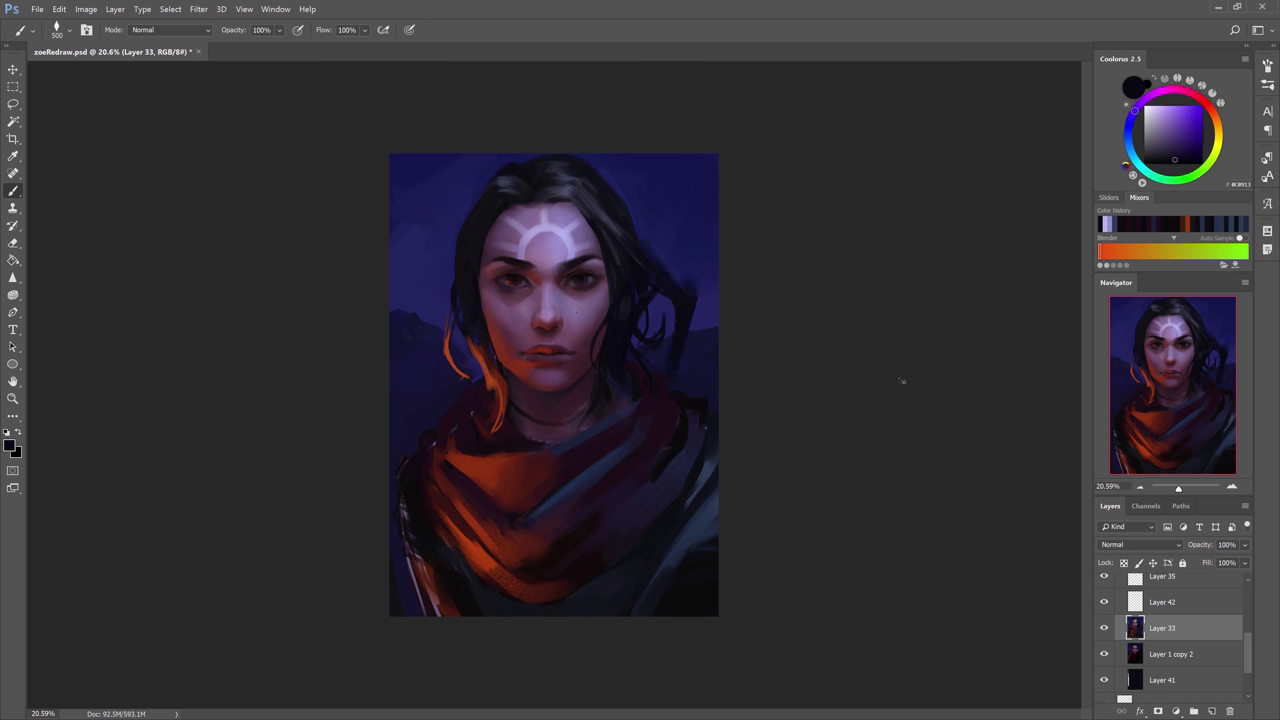
key("ctrl+z")
Add a new layer above Layer 33 and paint a near-black bare tree with forked branches right of the head.
left_click(1211, 710)
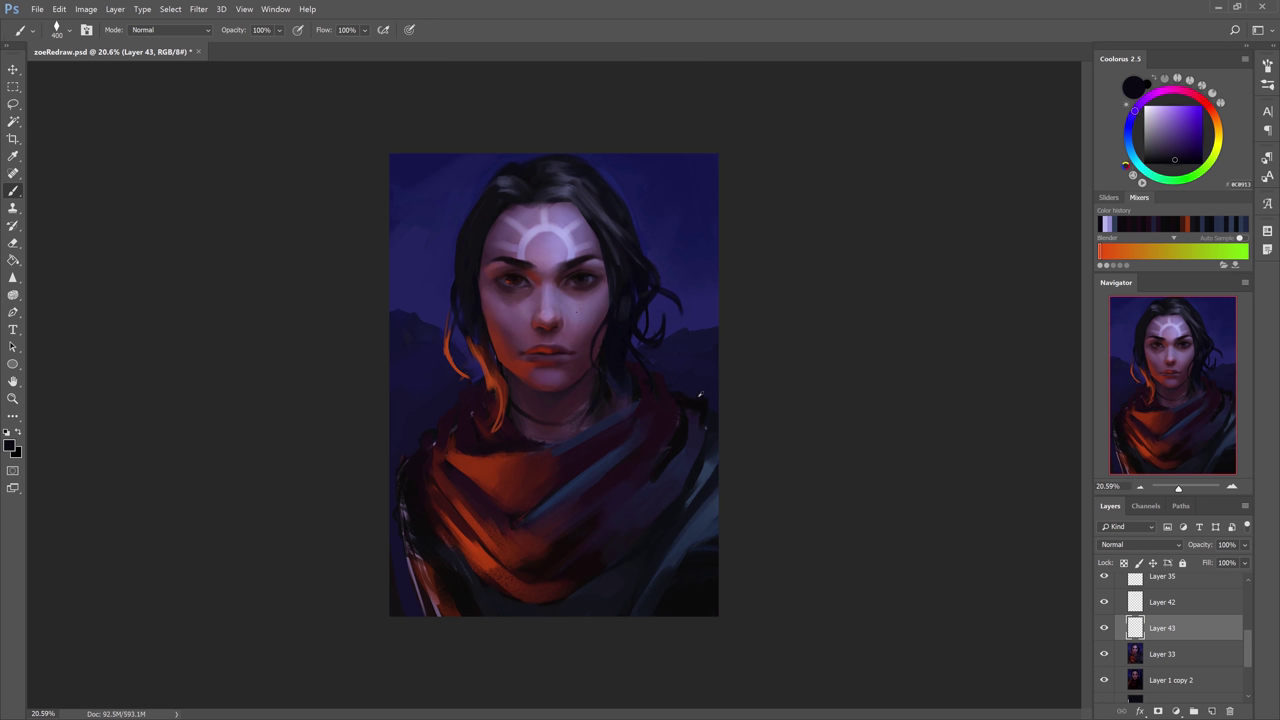
left_click(695, 403, "alt")
key("bracketleft")
mouse_move(675, 366)
left_mouse_down()
mouse_move(679, 331)
mouse_move(659, 305)
mouse_move(676, 355)
mouse_move(688, 260)
left_mouse_up()
left_click_drag(666, 204, 688, 250)
mouse_move(643, 157)
left_mouse_down()
mouse_move(694, 261)
mouse_move(657, 391)
left_mouse_up()
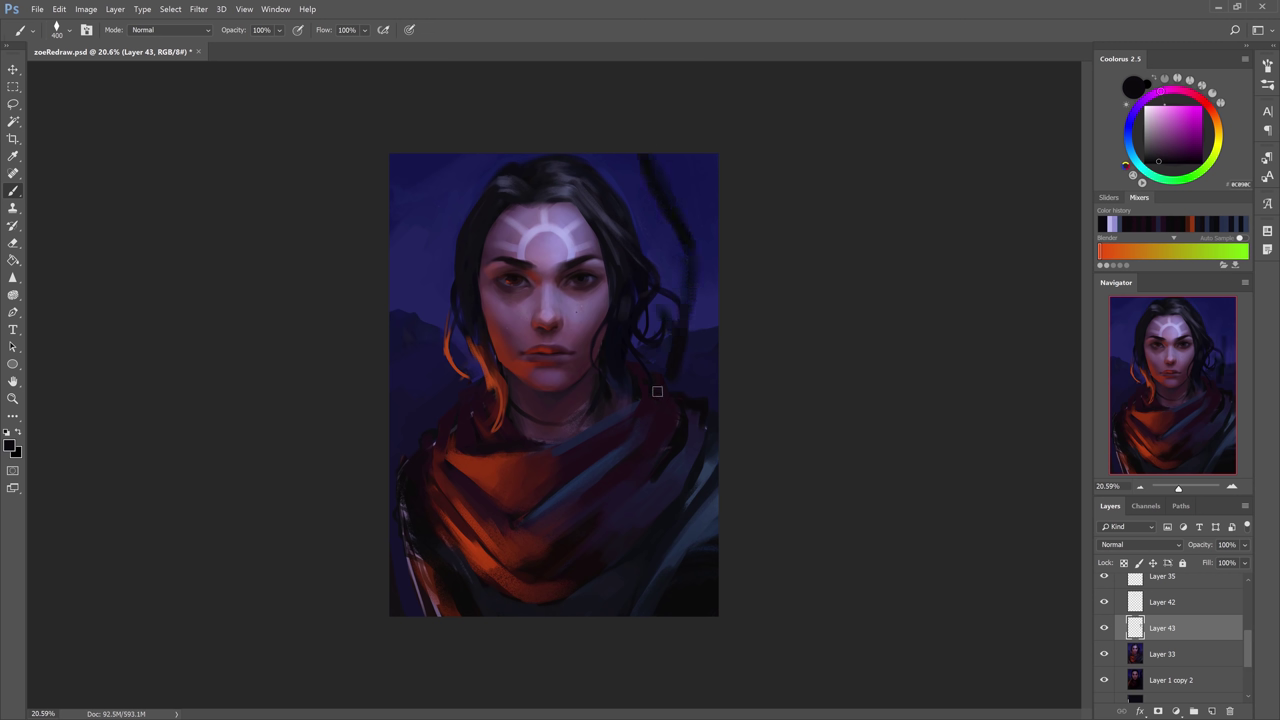
mouse_move(686, 330)
left_mouse_down()
mouse_move(688, 252)
mouse_move(714, 214)
mouse_move(666, 389)
left_mouse_up()
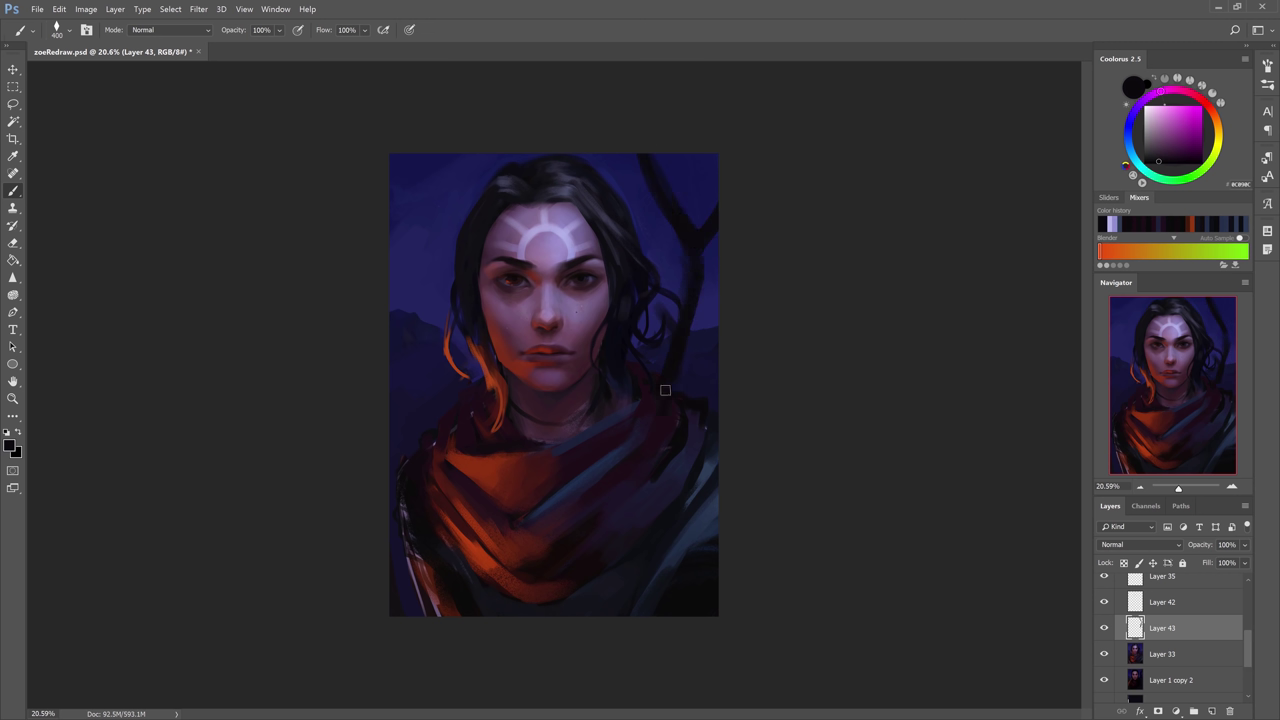
left_click_drag(686, 276, 646, 233)
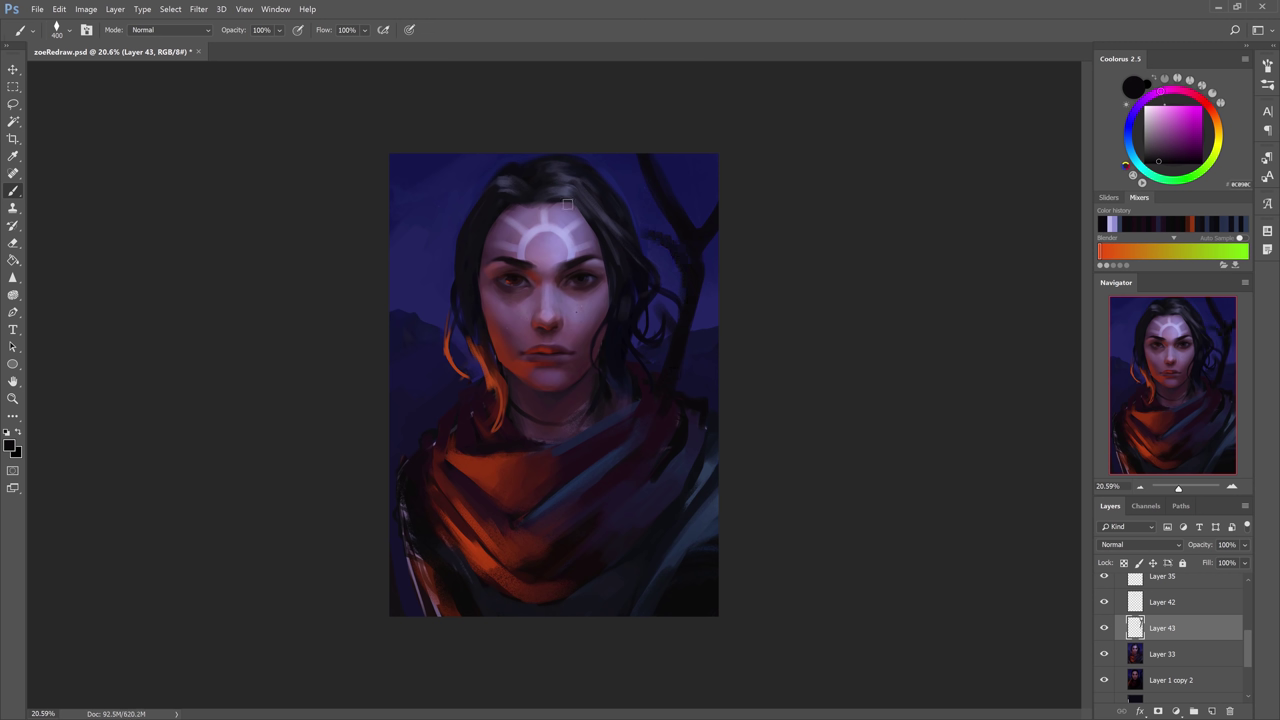
Try painting thinner near-black branches across the top corners of the sky and beside the hair.
mouse_move(572, 171)
left_mouse_down()
mouse_move(444, 172)
mouse_move(411, 193)
mouse_move(418, 156)
left_mouse_up()
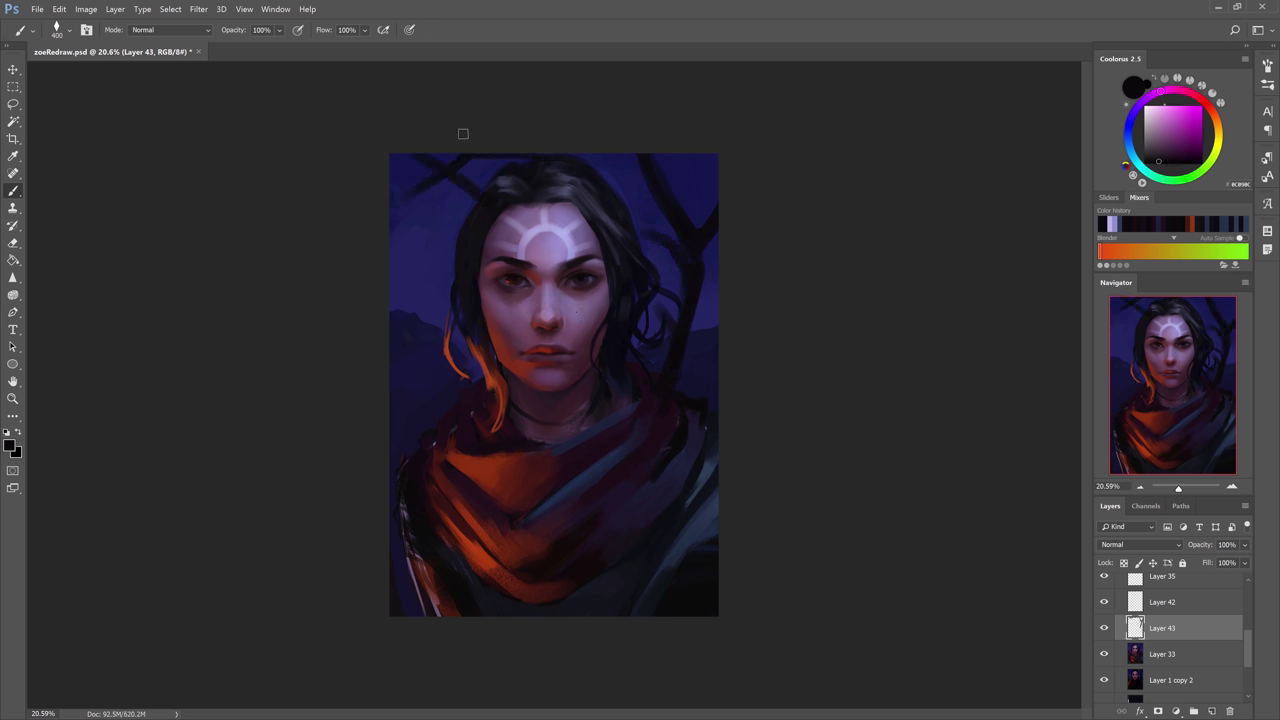
key("ctrl+z")
key("bracketleft")
key("bracketleft")
left_click_drag(483, 196, 405, 157)
left_click_drag(646, 214, 619, 156)
left_click_drag(697, 226, 663, 155)
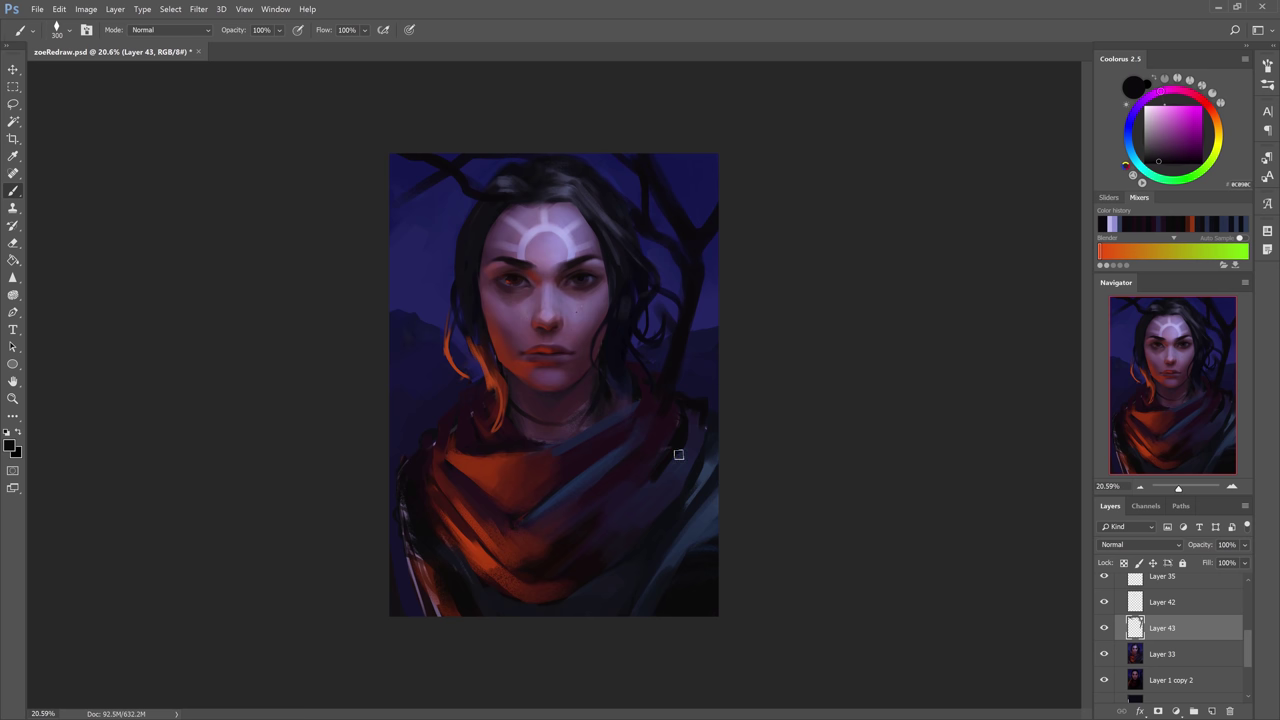
mouse_move(679, 455)
left_mouse_down()
mouse_move(643, 147)
mouse_move(363, 231)
mouse_move(519, 508)
mouse_move(666, 391)
left_mouse_up()
key("ctrl+z")
mouse_move(670, 259)
left_mouse_down()
mouse_move(678, 311)
mouse_move(660, 240)
left_mouse_up()
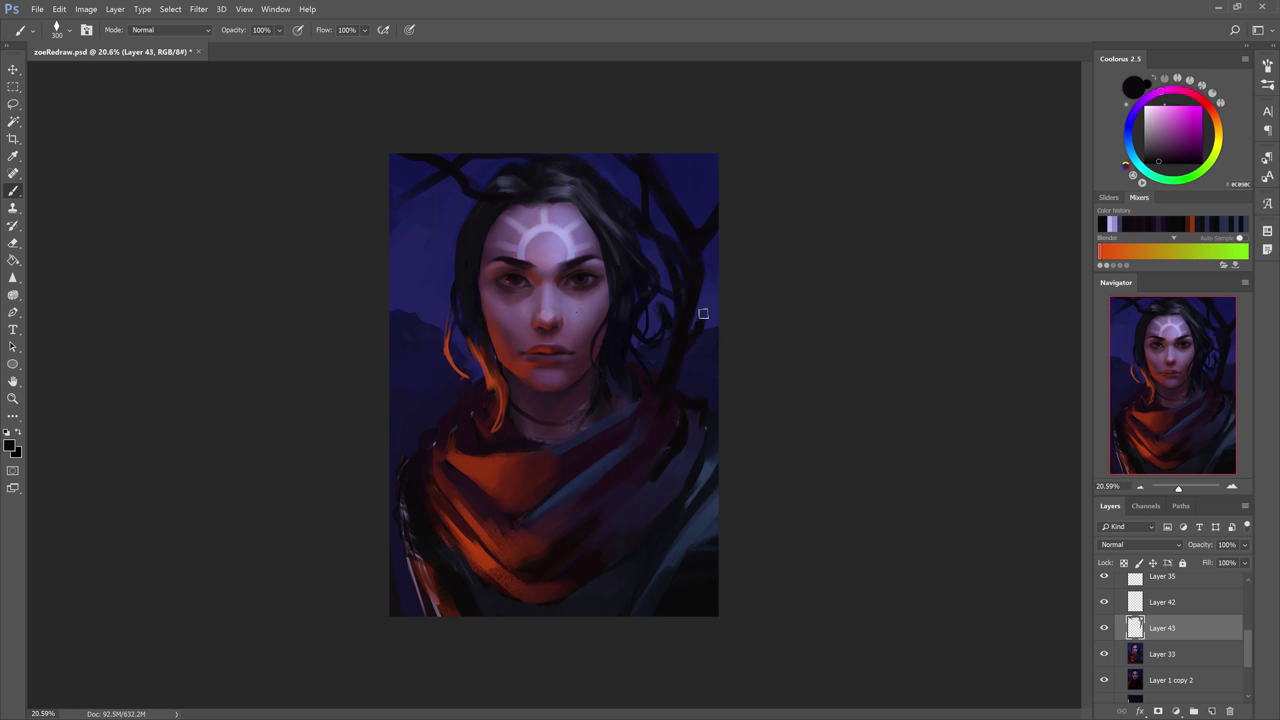
Try erasing part of the tree trunk's edge, and undo the tree strokes made on Layer 43.
key("e")
mouse_move(706, 254)
left_mouse_down()
mouse_move(666, 389)
mouse_move(686, 293)
left_mouse_up()
key("b")
key("ctrl+alt+z")
key("ctrl+alt+z")
key("ctrl+alt+z")
key("ctrl+alt+z")
key("ctrl+alt+z")
key("ctrl+alt+z")
Repaint the near-black tree trunk with upright branches right of the head and try branches in the upper sky.
left_click_drag(686, 390, 674, 217)
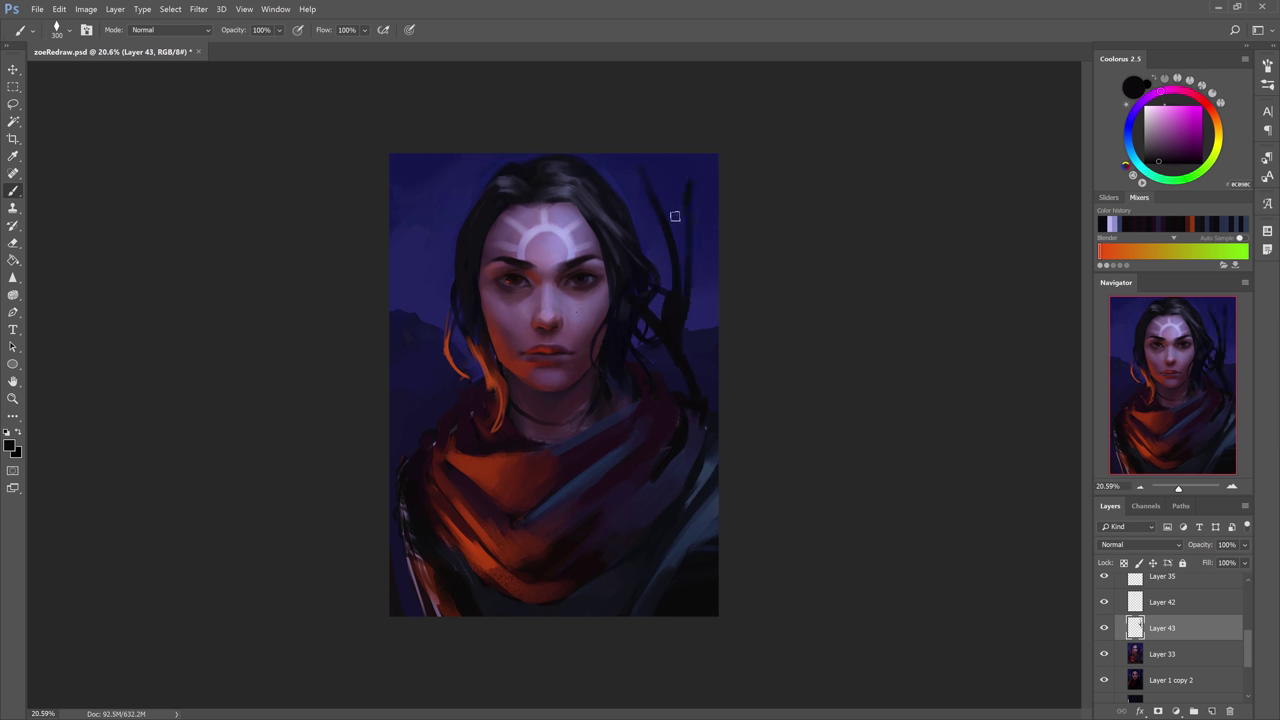
mouse_move(398, 162)
left_mouse_down()
mouse_move(457, 226)
mouse_move(466, 160)
left_mouse_up()
key("ctrl+alt+z")
key("e")
key("b")
mouse_move(694, 156)
left_mouse_down()
mouse_move(689, 361)
mouse_move(687, 293)
mouse_move(704, 353)
mouse_move(700, 298)
left_mouse_up()
key("ctrl+alt+z")
Add thin twigs and small loose leaves around the tree and the upper-left sky with a smaller brush.
key("bracketleft")
key("bracketleft")
key("bracketleft")
key("bracketleft")
key("bracketleft")
key("e")
key("b")
mouse_move(420, 165)
left_mouse_down()
mouse_move(466, 215)
mouse_move(420, 160)
left_mouse_up()
mouse_move(488, 176)
left_mouse_down()
mouse_move(635, 150)
mouse_move(699, 152)
mouse_move(472, 168)
mouse_move(489, 194)
left_mouse_up()
key("ctrl+alt+z")
key("ctrl+alt+z")
key("bracketright")
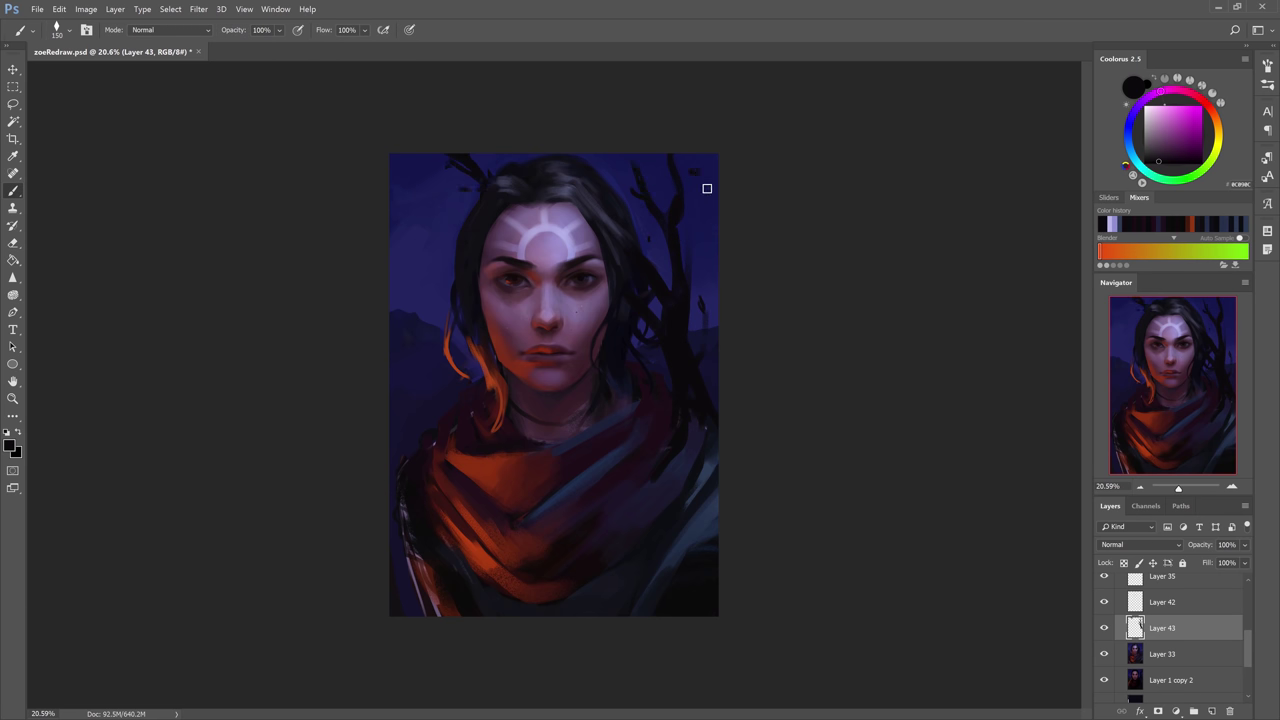
left_click_drag(698, 174, 690, 170)
left_click_drag(627, 158, 642, 192)
left_click_drag(682, 228, 682, 268)
Adjust the tree layer's hue and saturation, and tint the lower background on Layer 33 with a large soft dark red brush.
key("ctrl+u")
key("Return")
left_click(1162, 654)
key("l")
mouse_move(483, 377)
left_mouse_down()
mouse_move(432, 434)
mouse_move(480, 370)
left_mouse_up()
left_click_drag(676, 394, 707, 414)
key("b")
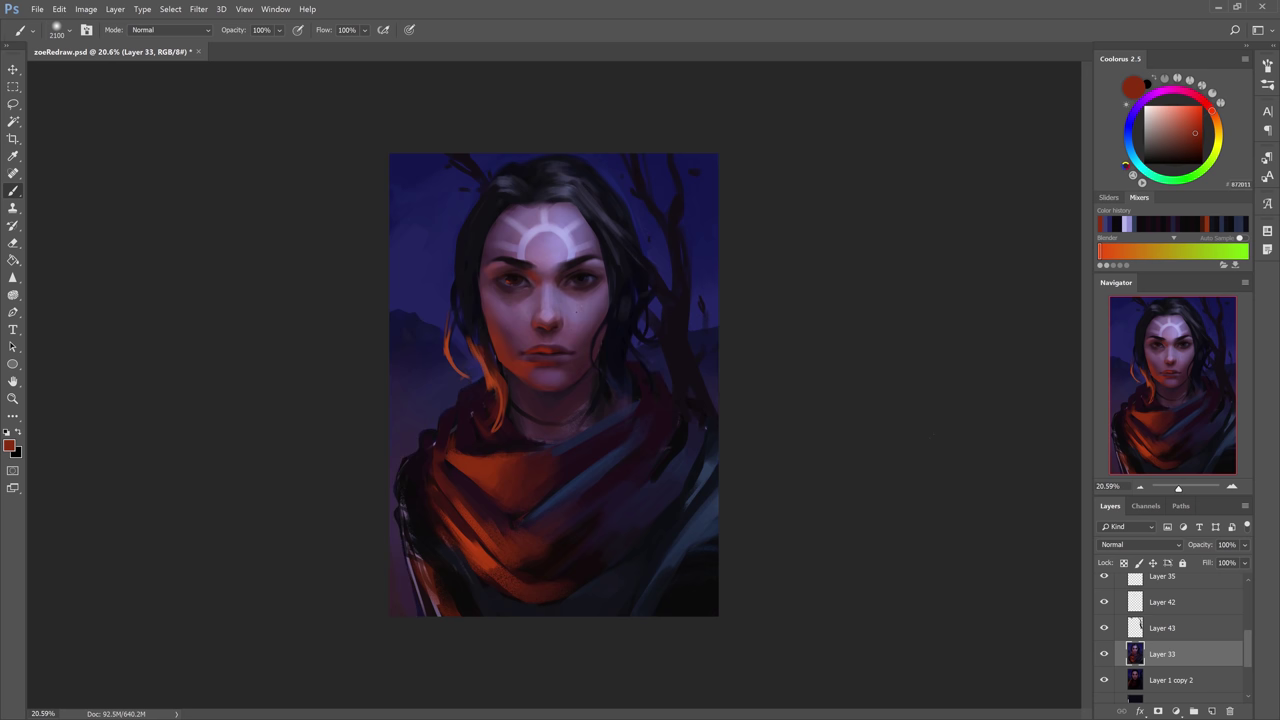
Compare the painting with and without Group 2, and adjust Layer 33's hue and saturation.
scroll(1170, 640, "up", 8)
left_click(1104, 607)
left_click(1104, 607)
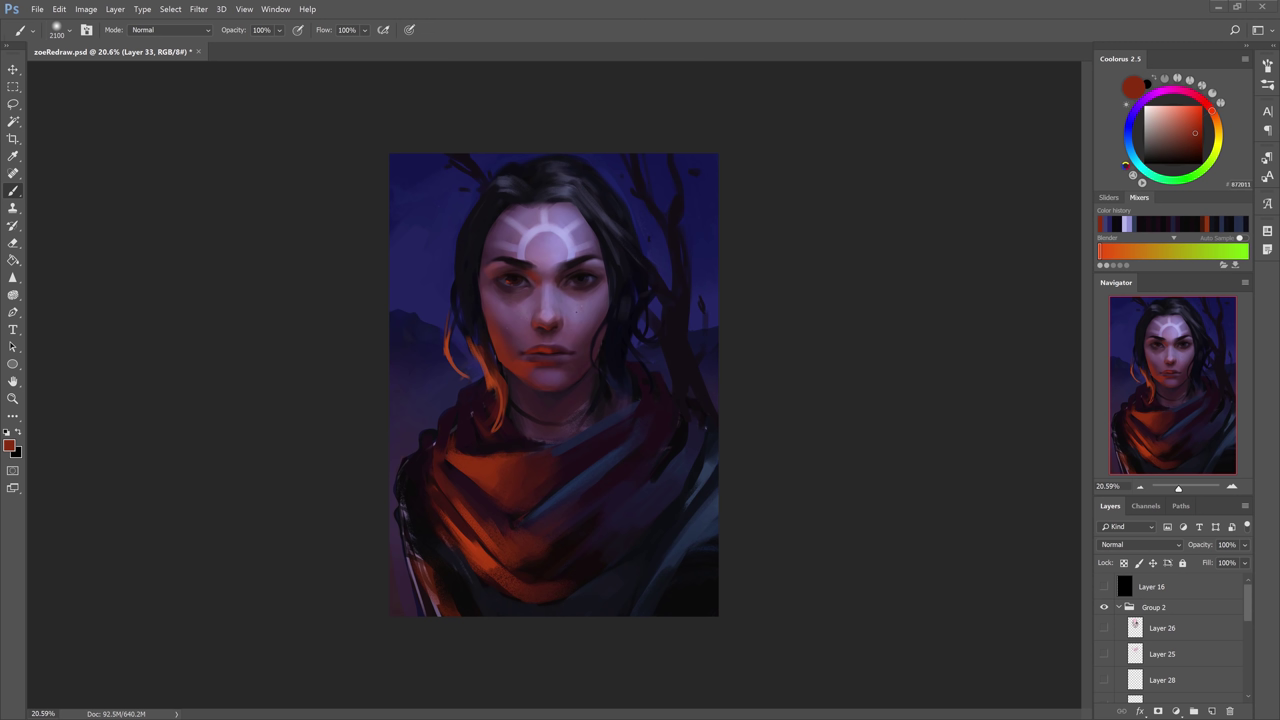
key("z")
left_click_drag(762, 95, 776, 95)
key("ctrl+u")
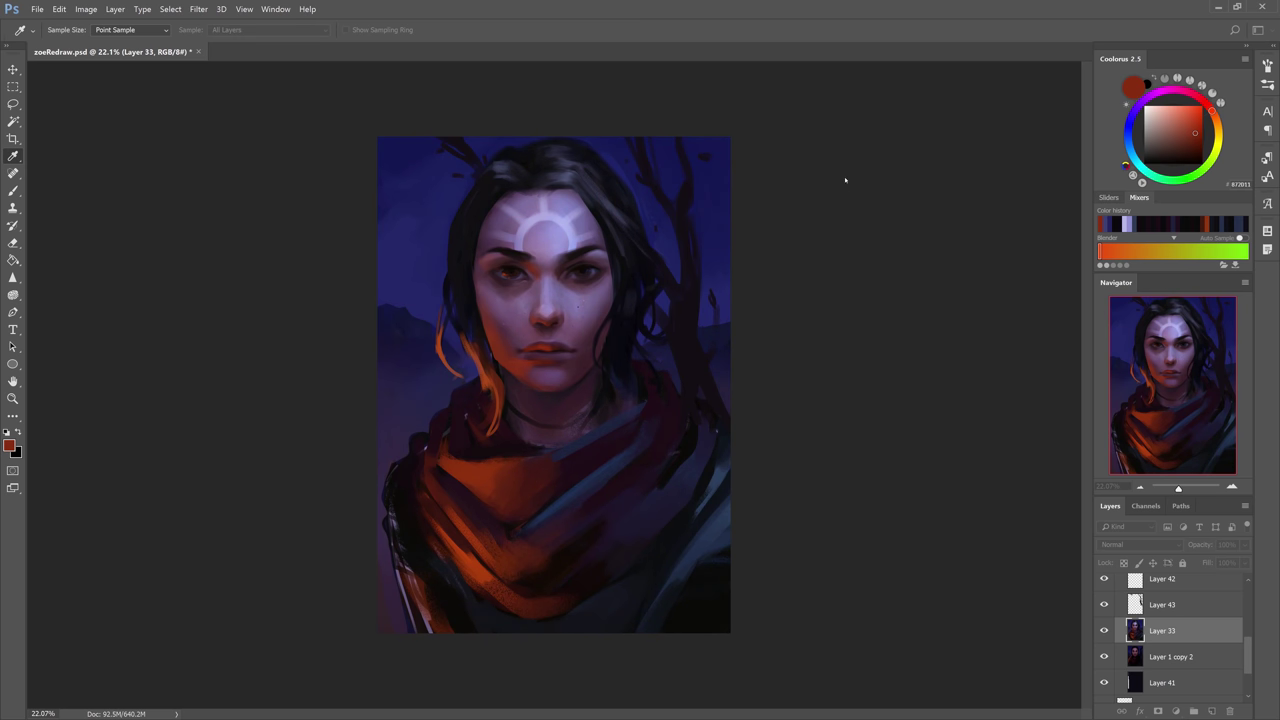
left_click(969, 189)
Retouch the forehead and the eyebrow on the right with a soft brush using colours sampled from the skin and hair.
key("z")
left_click_drag(460, 235, 518, 235)
left_click(530, 258, "alt")
left_click(560, 240, "alt")
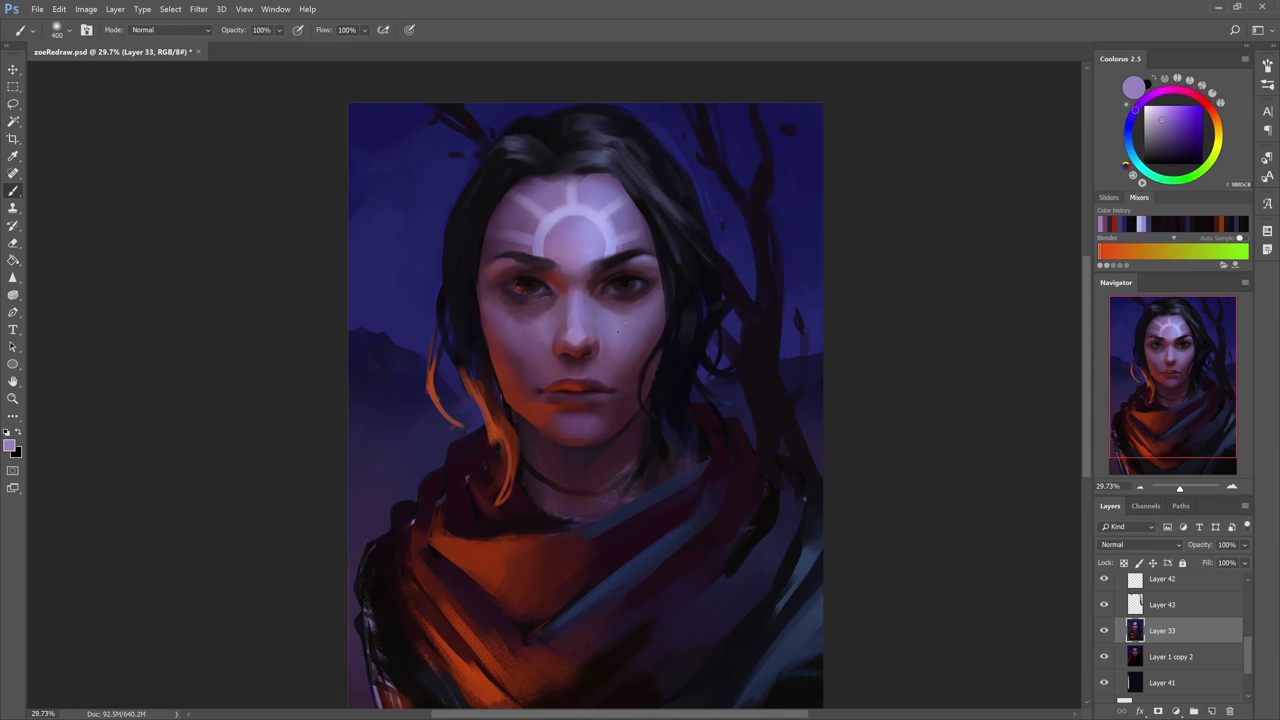
left_click_drag(606, 250, 664, 246)
left_click(640, 258, "alt")
left_click(640, 270, "alt")
left_click(701, 204, "alt")
Refine the eye on the right with a small soft brush, using dark tones sampled around its lids and socket.
left_click(626, 282, "alt")
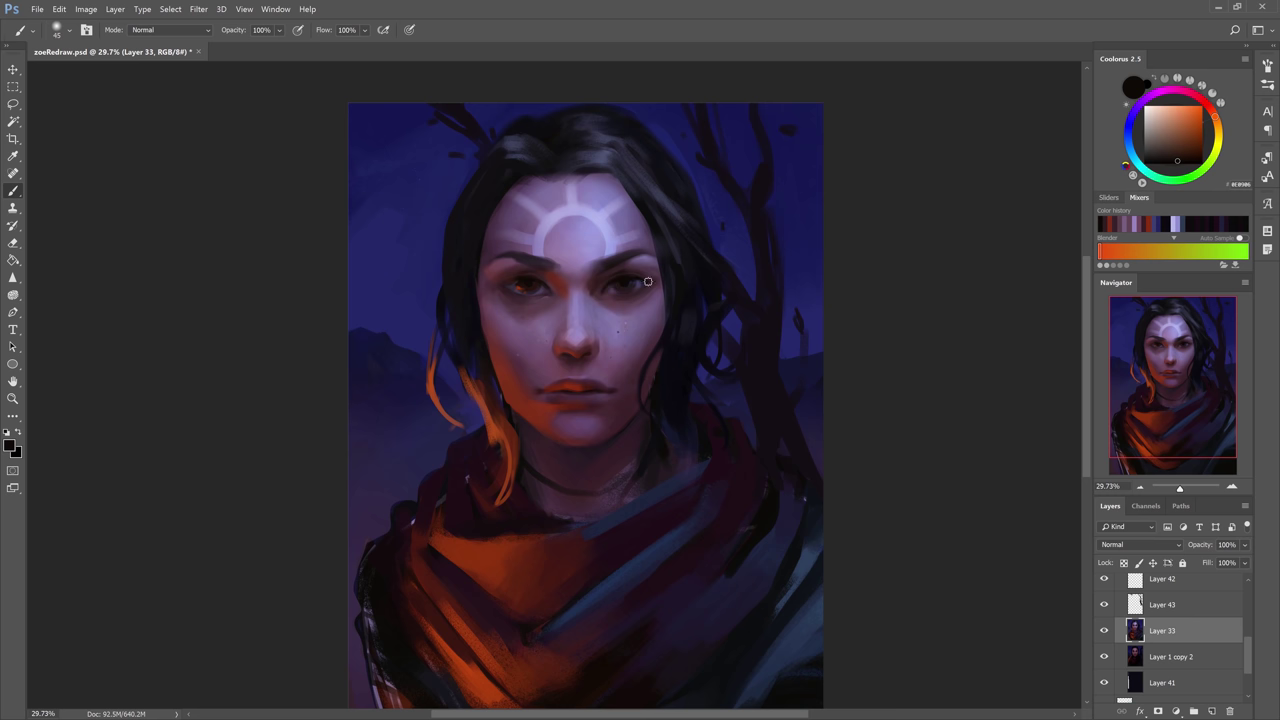
left_click(636, 290, "alt")
left_click(617, 297, "alt")
left_click_drag(617, 292, 604, 286)
left_click(648, 287, "alt")
key("]")
left_click(602, 290, "alt")
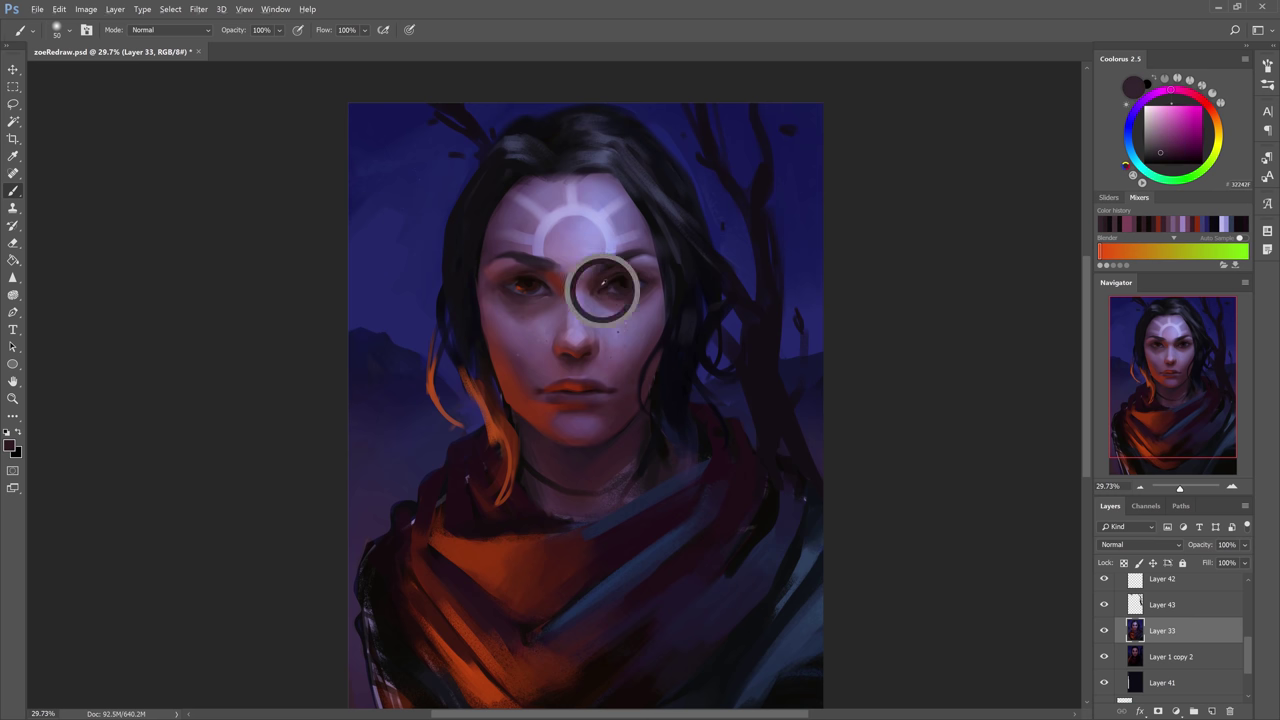
left_click(636, 288, "alt")
key("]")
key("]")
left_click(639, 288)
Darken the orange-lit eye on the left with a small soft brush, using tones sampled from both eyes.
left_click(522, 286, "alt")
left_click(546, 289, "alt")
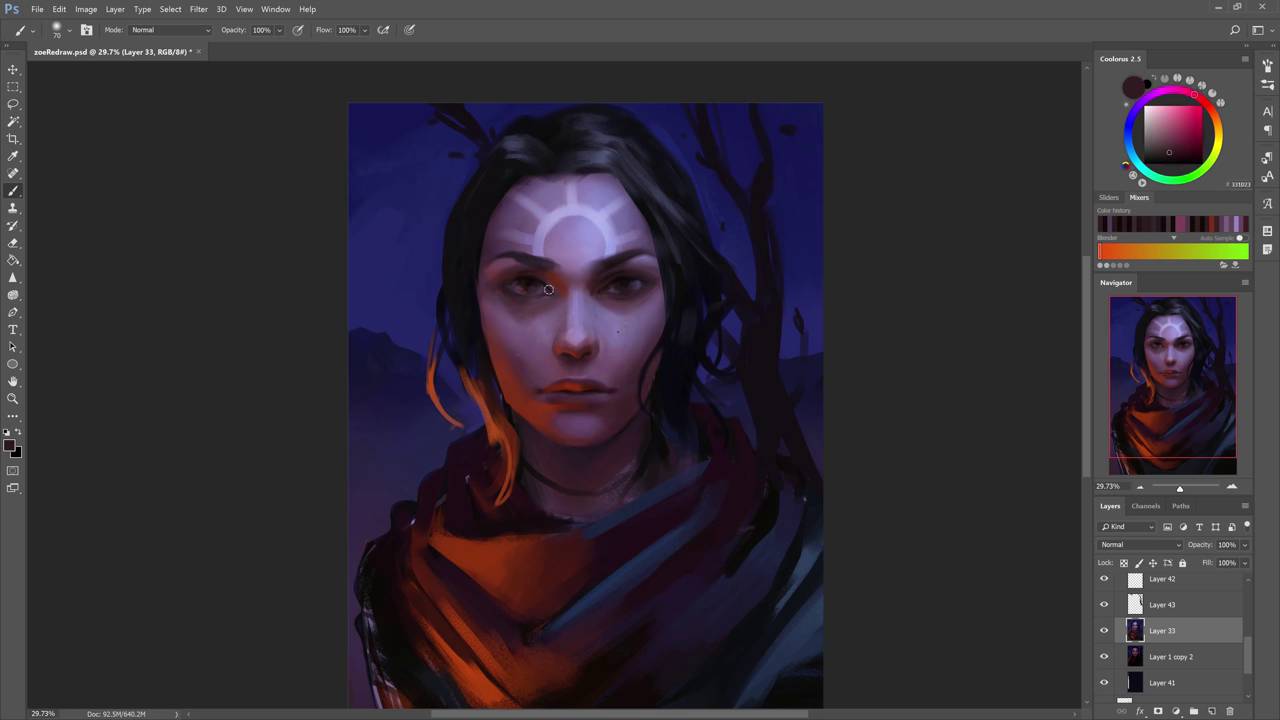
key("bracketleft")
left_click(501, 284, "alt")
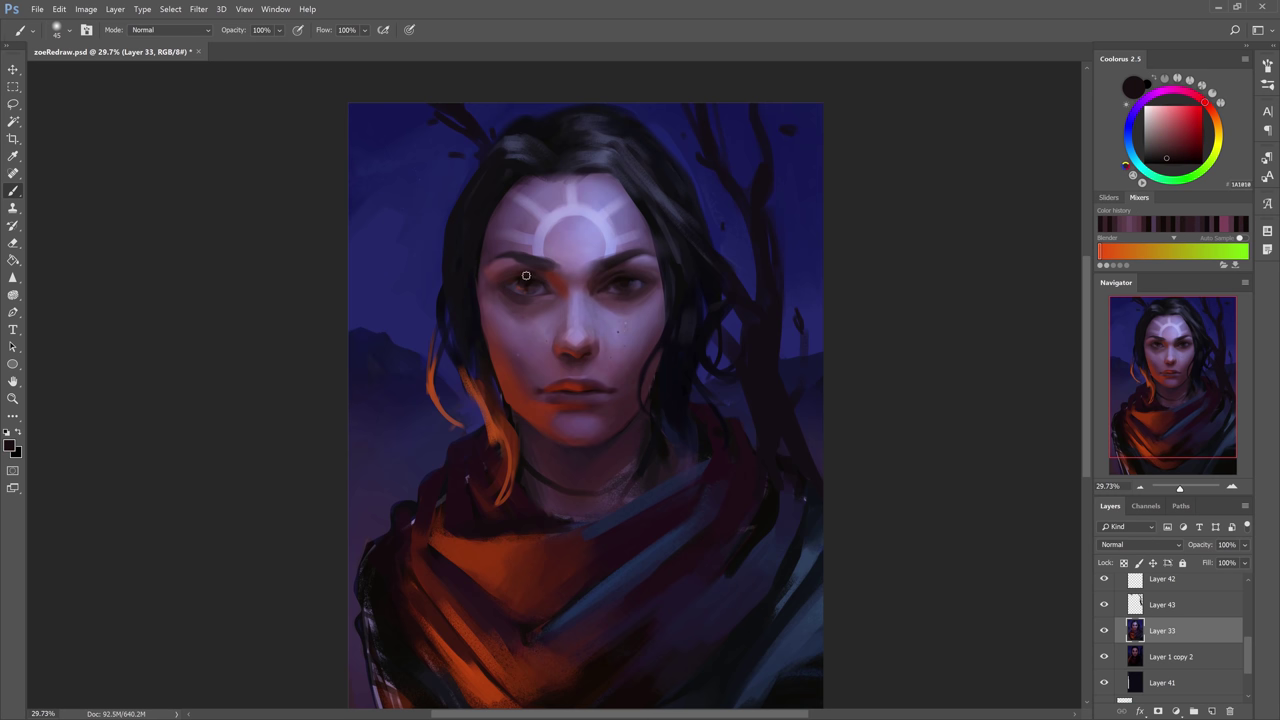
left_click(526, 276, "alt")
left_click(635, 286, "alt")
left_click(551, 293, "alt")
left_click(534, 302, "alt")
left_click(534, 302, "alt")
Soften the shadows beneath both eyes with sampled dark purple tones, varying the soft brush's size.
key("bracketright")
key("bracketright")
key("bracketright")
key("bracketright")
key("bracketright")
key("bracketright")
key("bracketright")
key("bracketright")
key("bracketright")
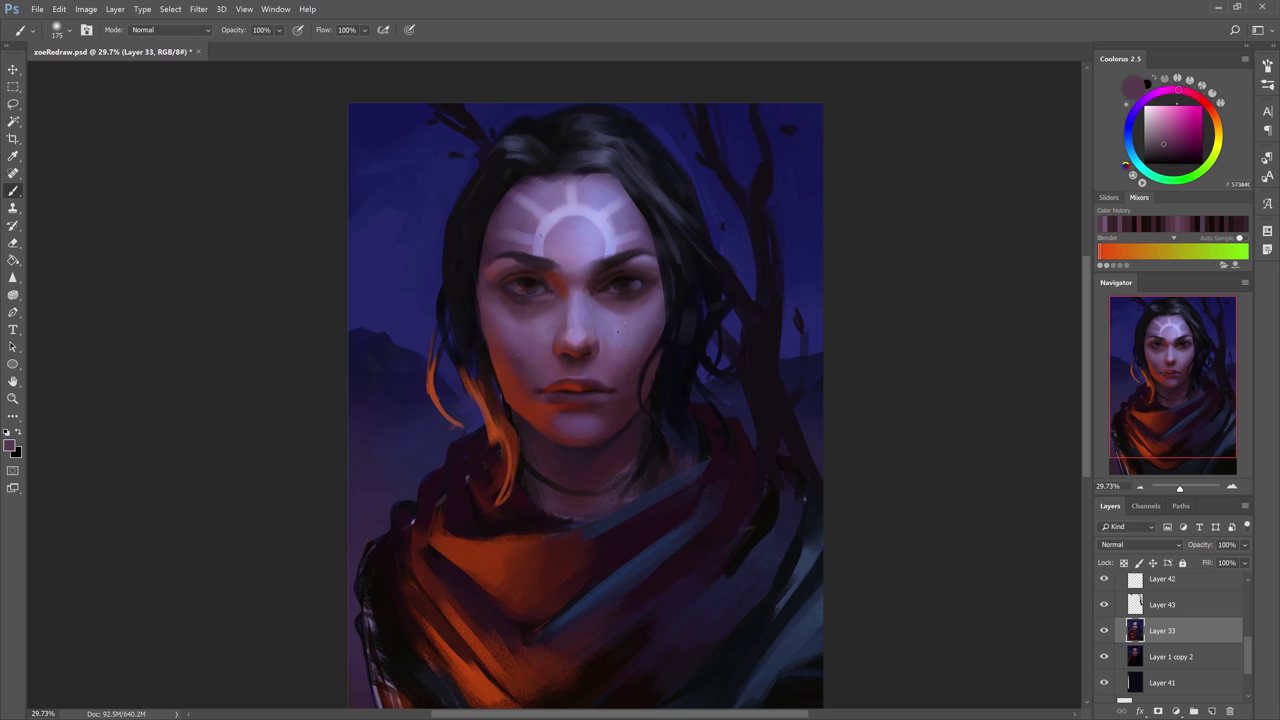
key("bracketleft")
key("bracketleft")
key("bracketleft")
key("bracketleft")
key("bracketleft")
left_click(629, 295, "alt")
left_click(629, 295, "alt")
left_click(520, 297, "alt")
left_click(520, 297, "alt")
left_click(547, 288, "alt")
scroll(714, 190, "down", 2)
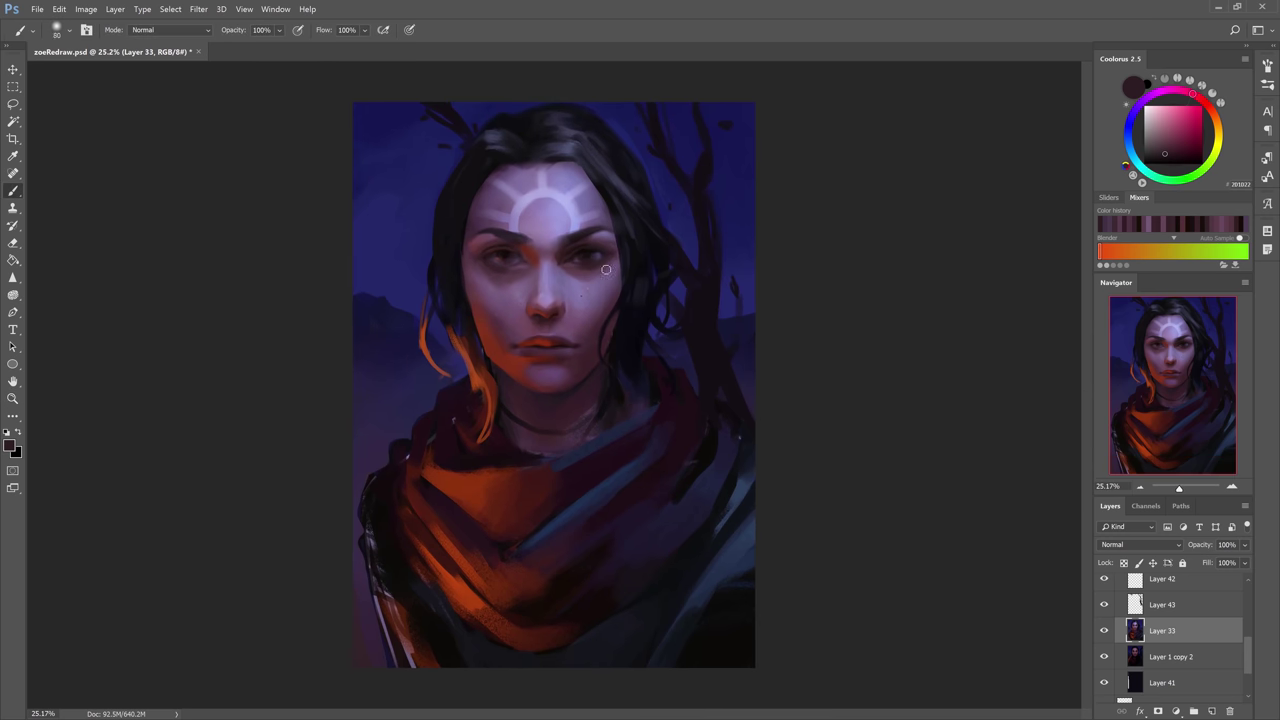
Duplicate Layer 33 and retouch the eyes on the copy with dark tones sampled from them.
left_click(605, 269, "alt")
key("ctrl+j")
left_click(523, 260, "alt")
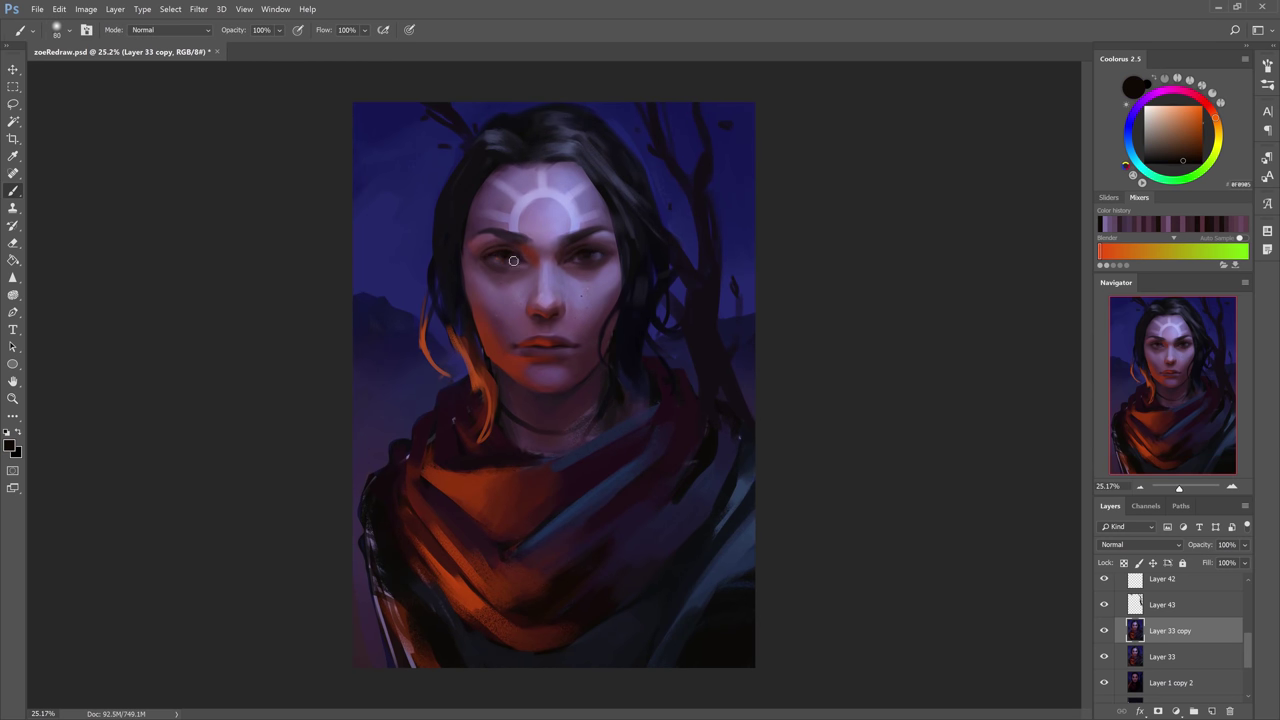
left_click(513, 260, "alt")
left_click(582, 260, "alt")
Sharpen and darken the eyebrows on the Layer 33 copy with a small brush and sampled near-black tones.
scroll(518, 215, "up", 2)
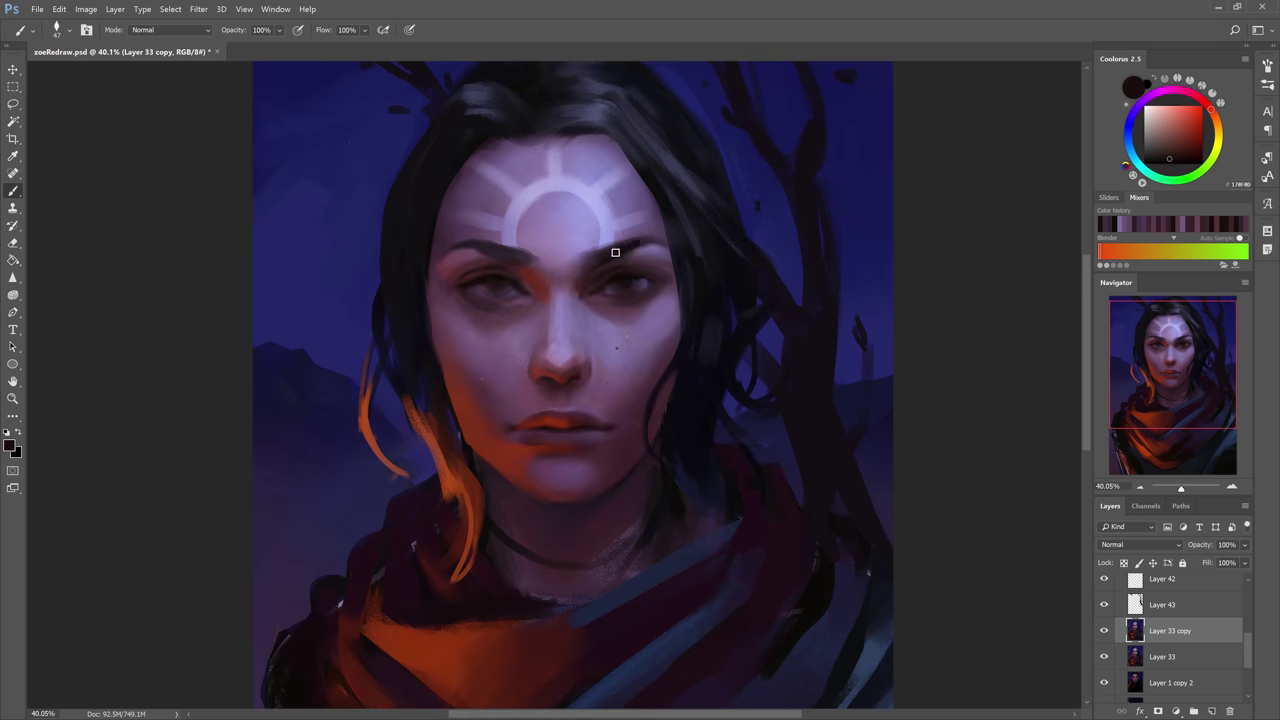
left_click(514, 251, "alt")
left_click(600, 257, "alt")
left_click(628, 257, "alt")
left_click_drag(628, 257, 672, 254)
Soften the brow and eyelid area of the eye on the right with a sampled dark purple, enlarging the brush to 200.
left_click(637, 291, "alt")
key("bracketright")
key("bracketright")
key("bracketright")
key("bracketright")
key("bracketright")
key("bracketright")
key("bracketright")
key("bracketright")
key("bracketright")
key("bracketright")
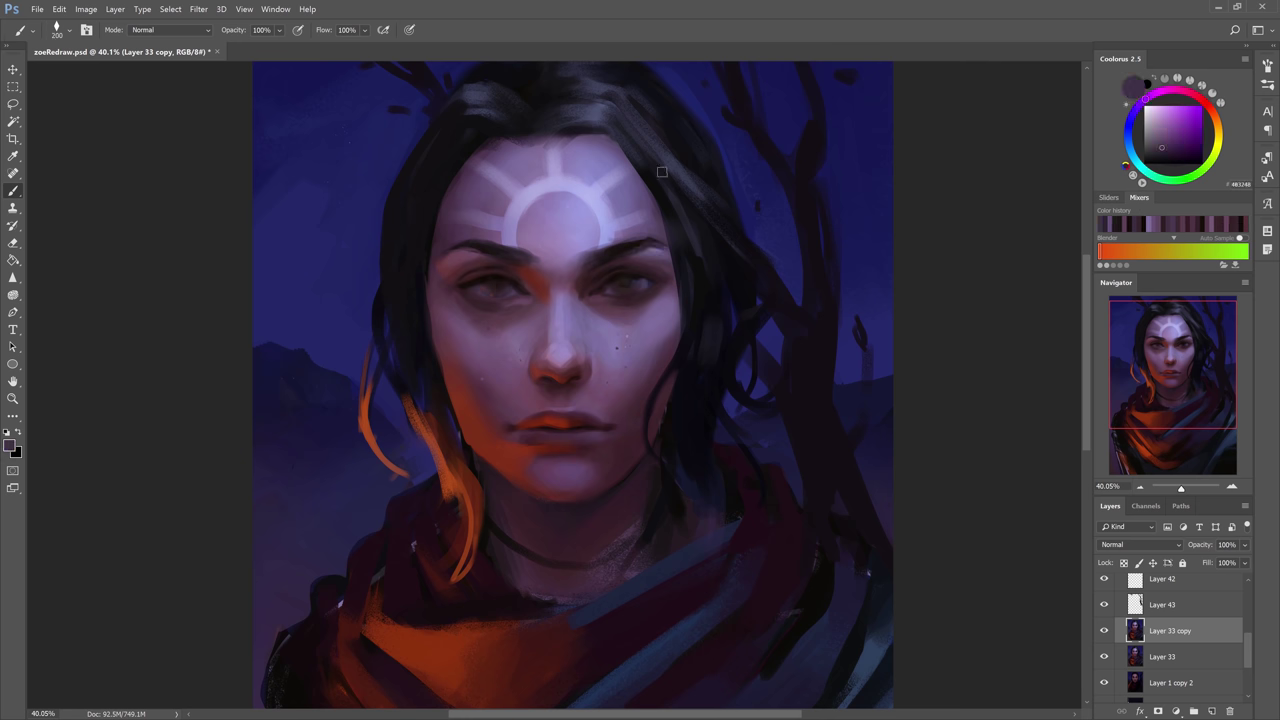
Repaint the underside of the nose with red tones sampled from it, using a soft brush at size 100.
left_click(620, 215, "alt")
left_click(590, 340, "alt")
left_click(576, 364, "alt")
left_click(566, 378, "alt")
key("bracketleft")
key("bracketleft")
key("bracketleft")
key("bracketleft")
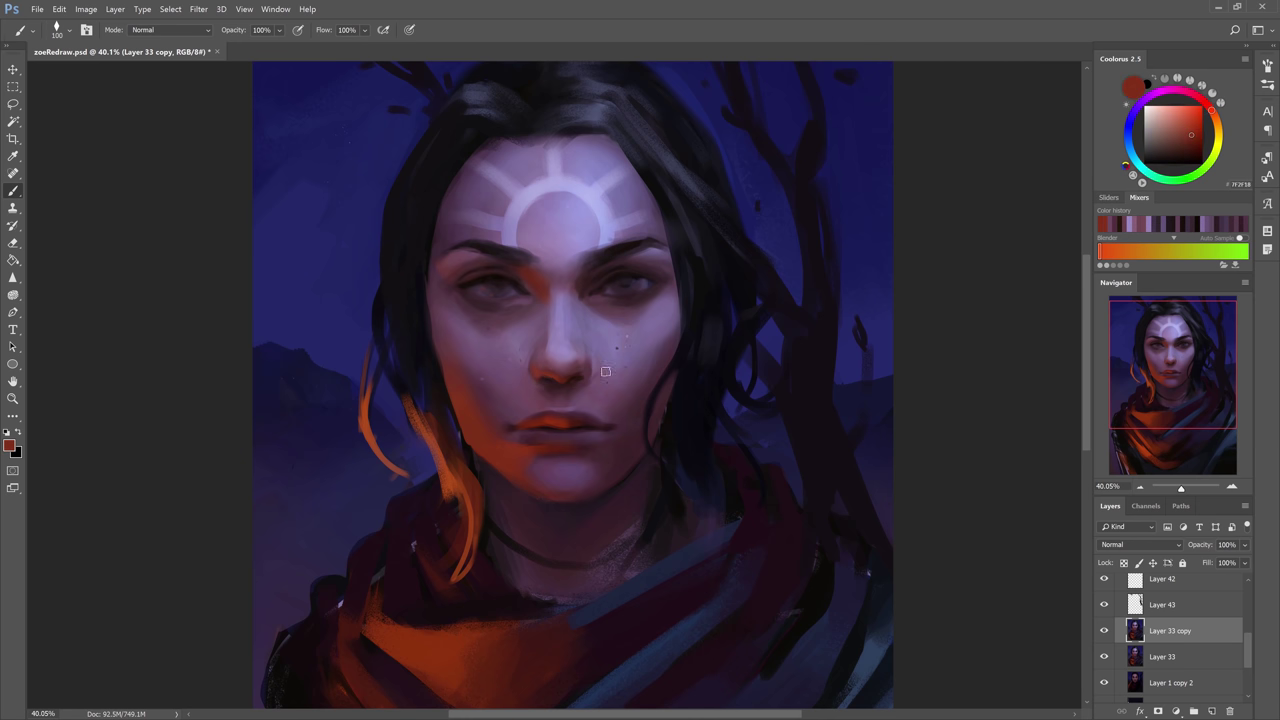
left_click(560, 376, "alt")
left_click_drag(554, 375, 541, 372)
left_click(569, 382, "alt")
Strengthen the orange rim light along the chin and jaw with sampled red tones, reducing the brush to size 90.
mouse_move(524, 484)
left_mouse_down()
mouse_move(475, 428)
mouse_move(547, 495)
left_mouse_up()
left_click(539, 470, "alt")
left_click(563, 494, "alt")
key("bracketleft")
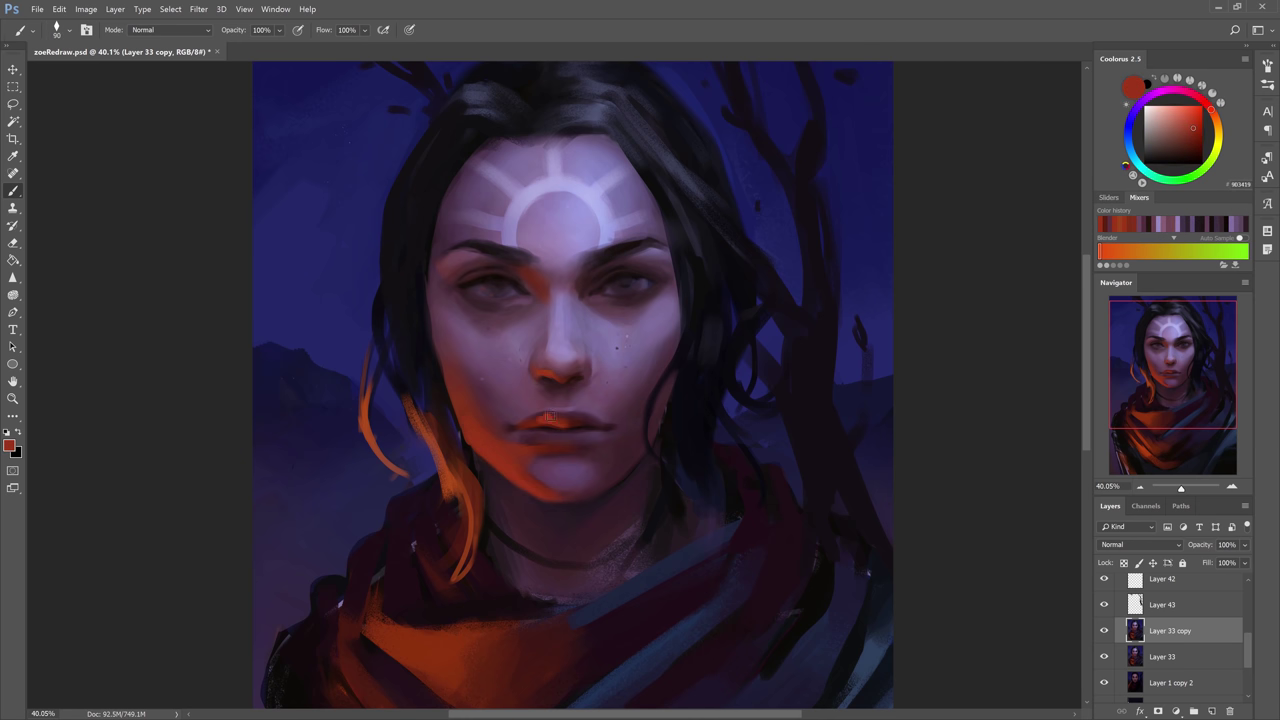
Adjust the portrait's reds with a Selective Color adjustment layer and merge it down into the Layer 33 copy.
key("ctrl+0")
key("bracketright")
key("bracketright")
key("bracketright")
key("bracketright")
key("bracketright")
key("bracketright")
key("bracketright")
key("bracketright")
key("bracketright")
left_click(1175, 710)
left_click(1172, 686)
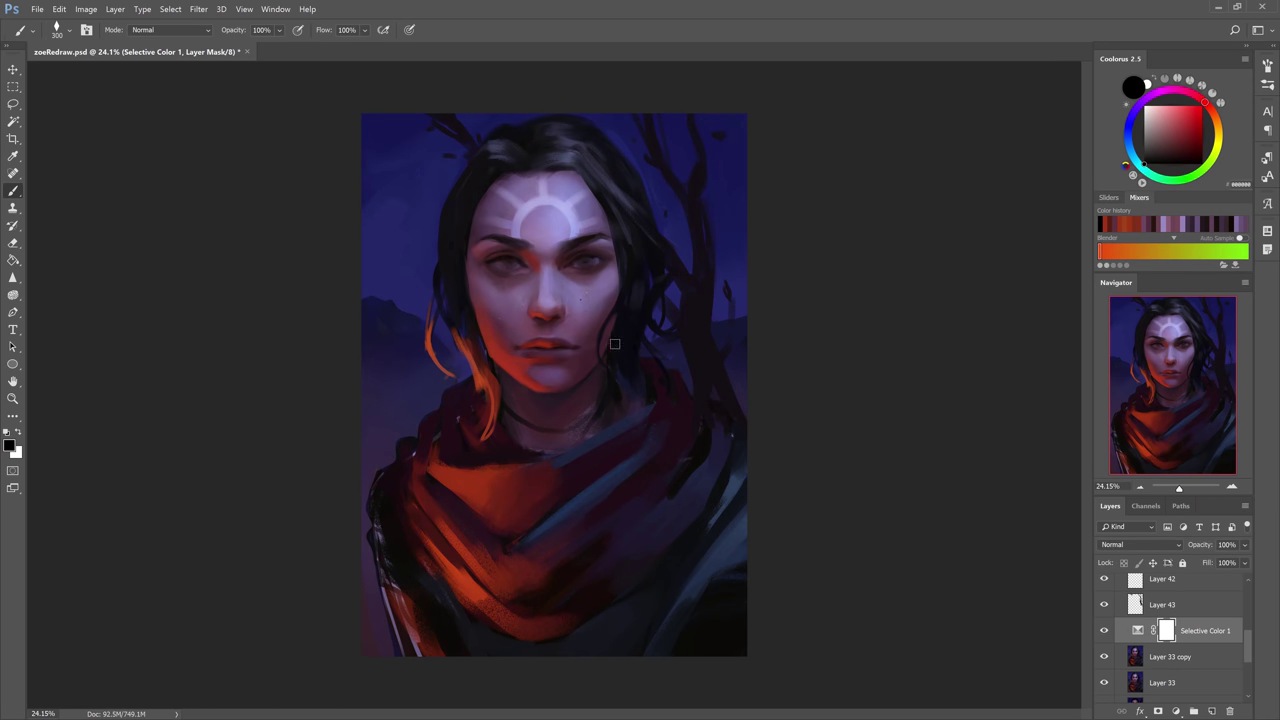
key("ctrl+e")
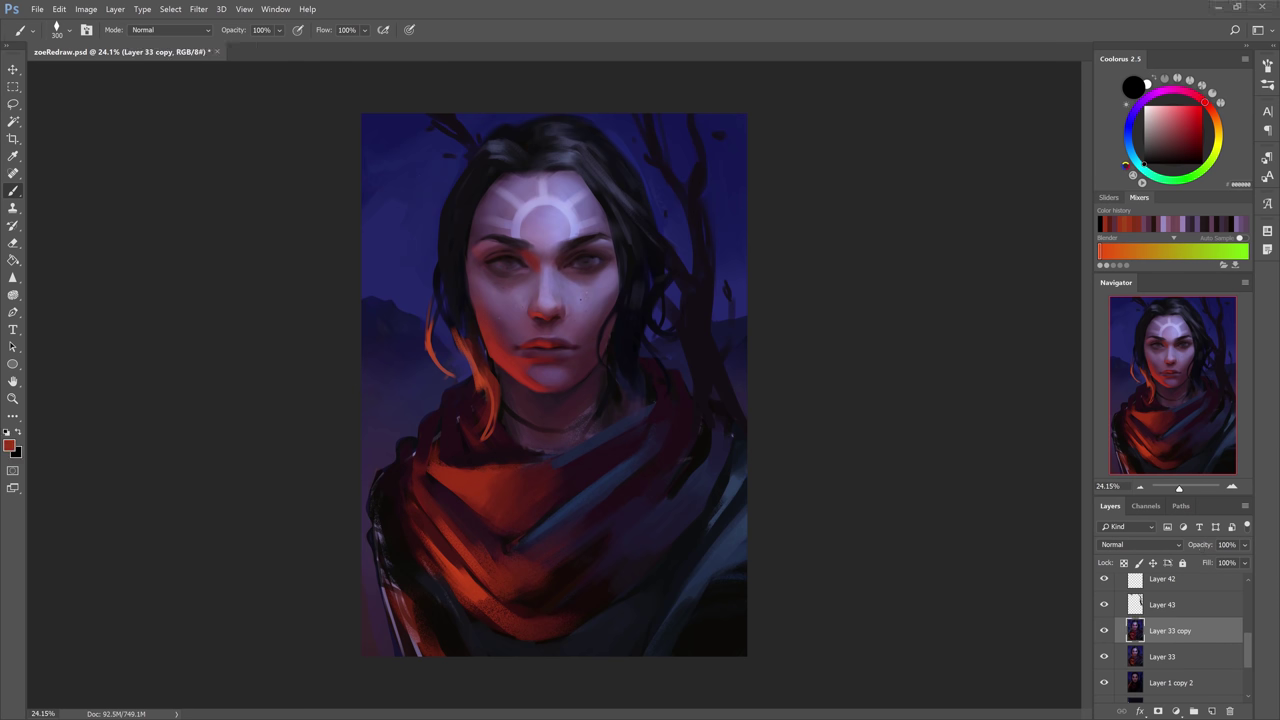
Refine the shadows along the cloak edge and beneath the jaw with sampled dark tones and a smaller brush.
key("ctrl+space")
left_click(379, 617, "alt")
key("bracketleft")
key("bracketleft")
key("bracketleft")
key("bracketleft")
key("bracketleft")
key("bracketleft")
left_click(505, 385, "alt")
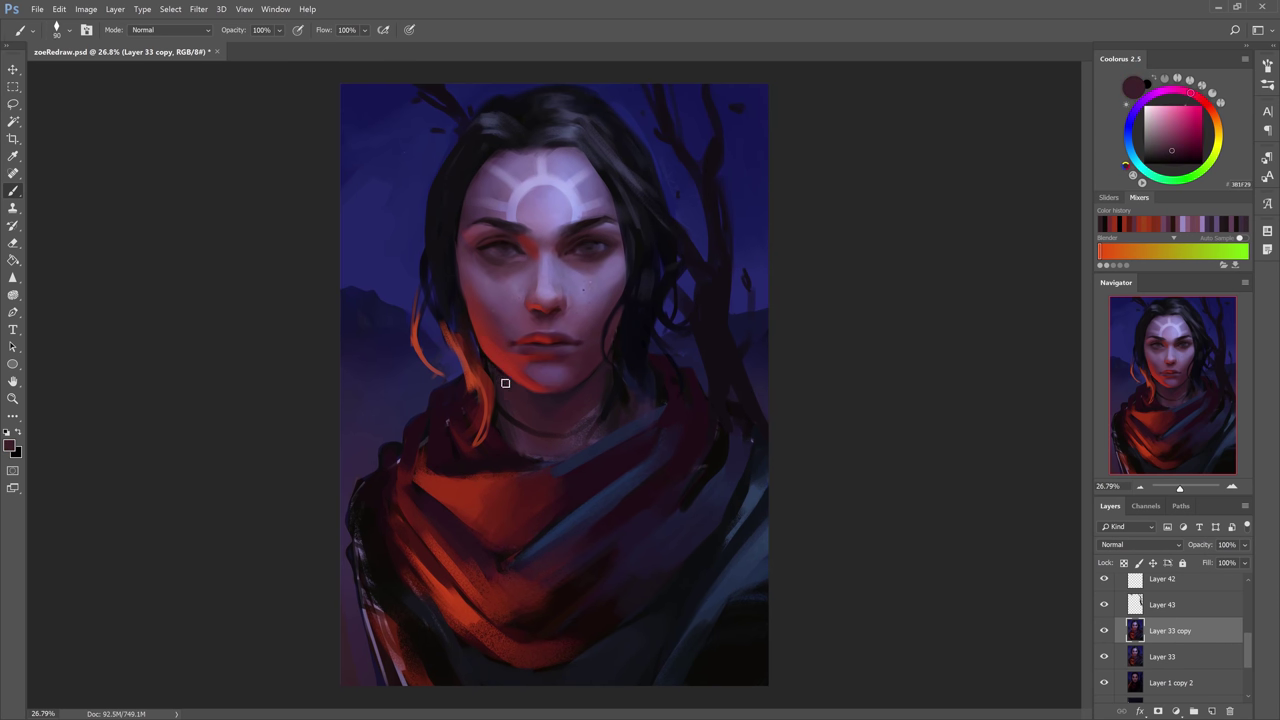
Add a Color Lookup adjustment with a dark blue look above Layer 33 copy and mask it with a radial gradient.
left_click(1176, 711)
left_click(1205, 590)
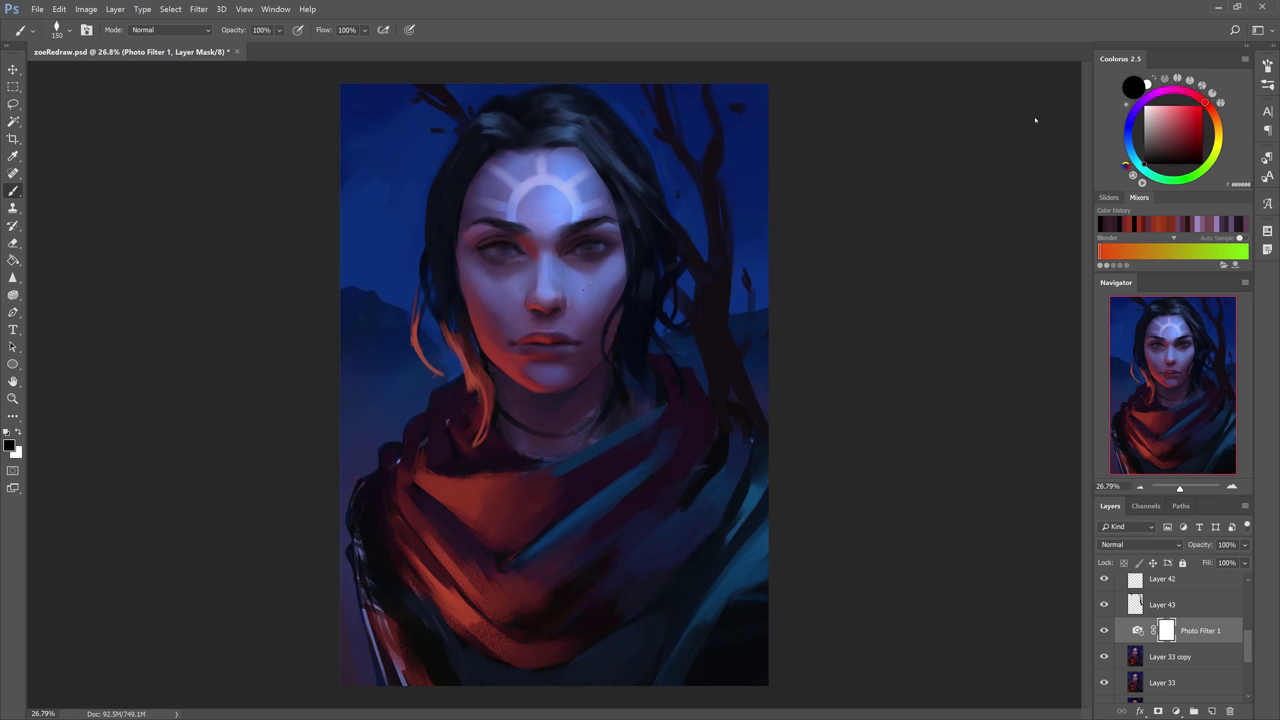
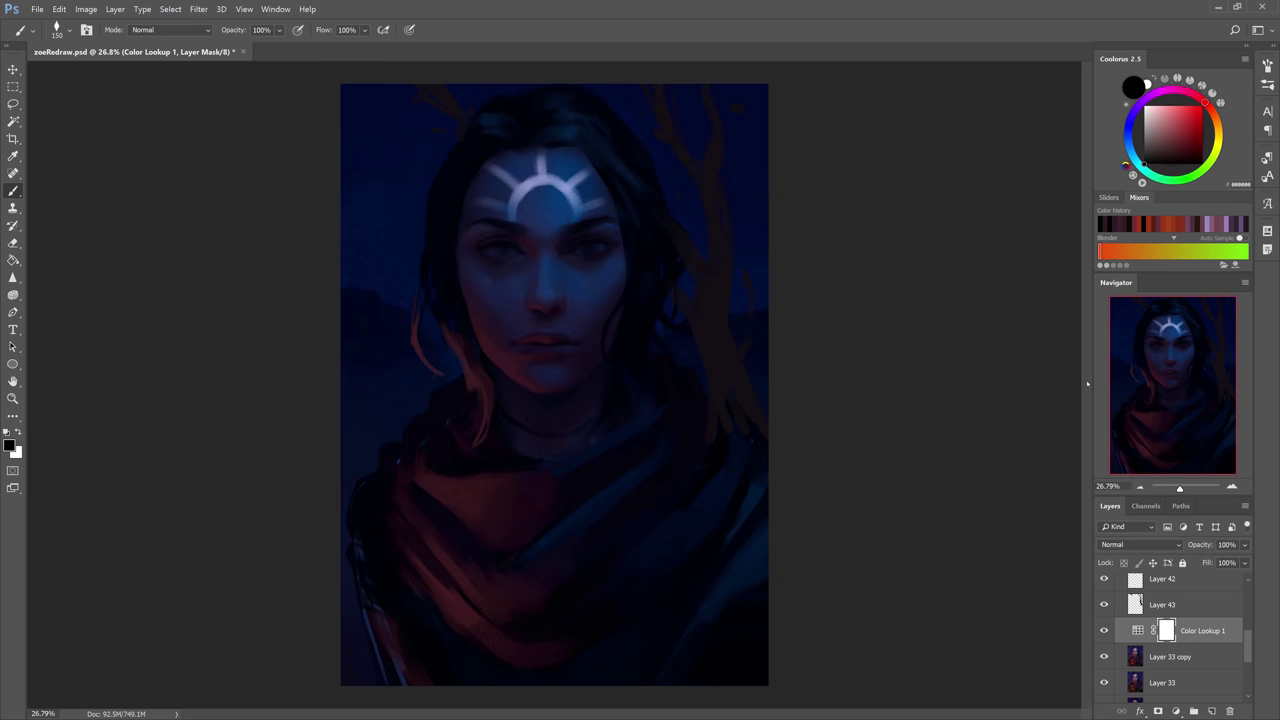
left_click(13, 260)
left_click(141, 30)
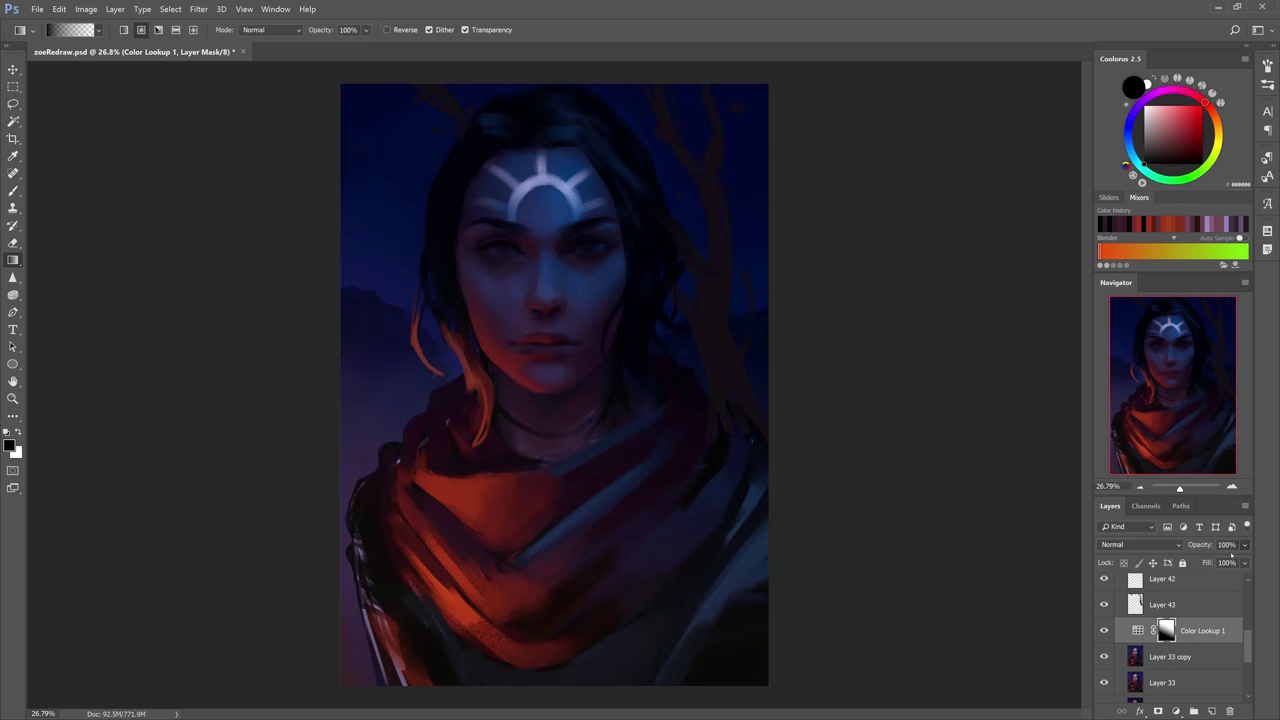
Rework the Color Lookup mask with a white radial gradient over the scarf and set the layer's opacity to 76%.
left_click_drag(1200, 545, 1128, 545)
left_click(1144, 106)
left_click_drag(450, 520, 584, 400)
left_click_drag(1200, 545, 1248, 545)
key("z")
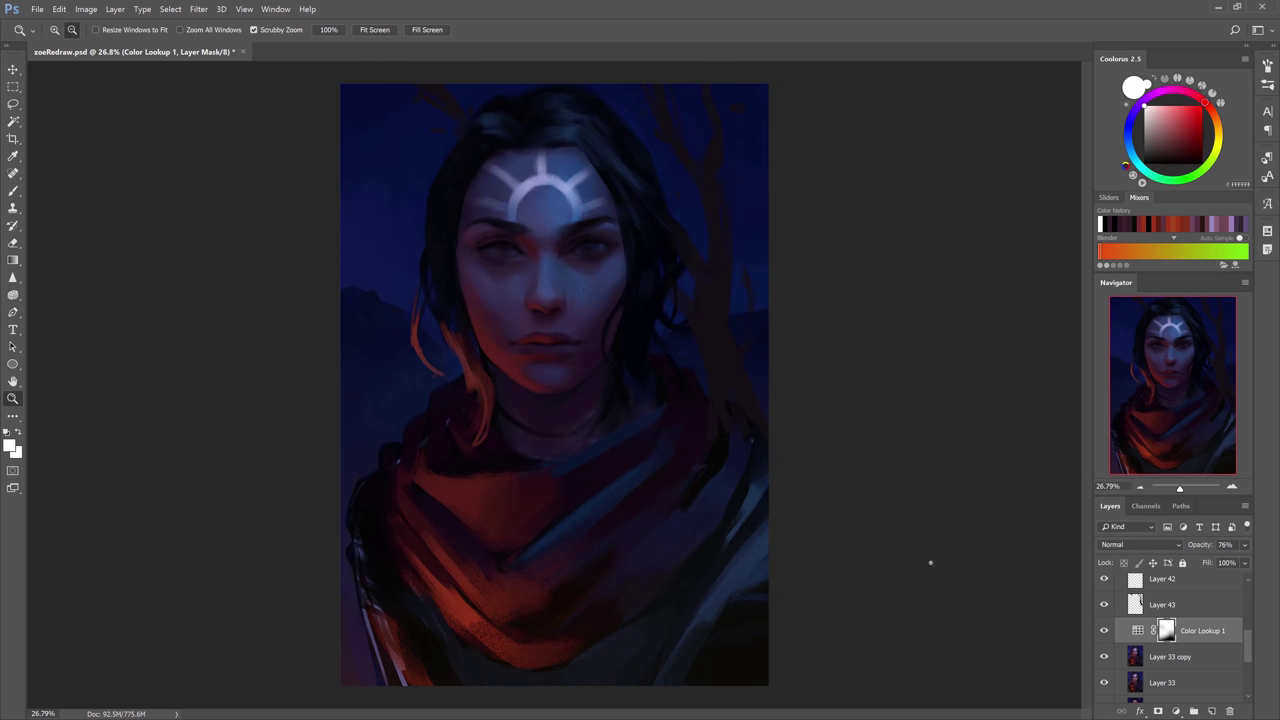
left_click_drag(788, 436, 785, 432)
Try black paint on the Color Lookup mask over the face, and set the layer's opacity to 55%.
key("b")
key("x")
mouse_move(600, 290)
left_mouse_down()
mouse_move(525, 273)
mouse_move(576, 342)
left_mouse_up()
key("z")
left_click_drag(652, 271, 631, 271)
key("ctrl+z")
left_click_drag(1213, 546, 1209, 547)
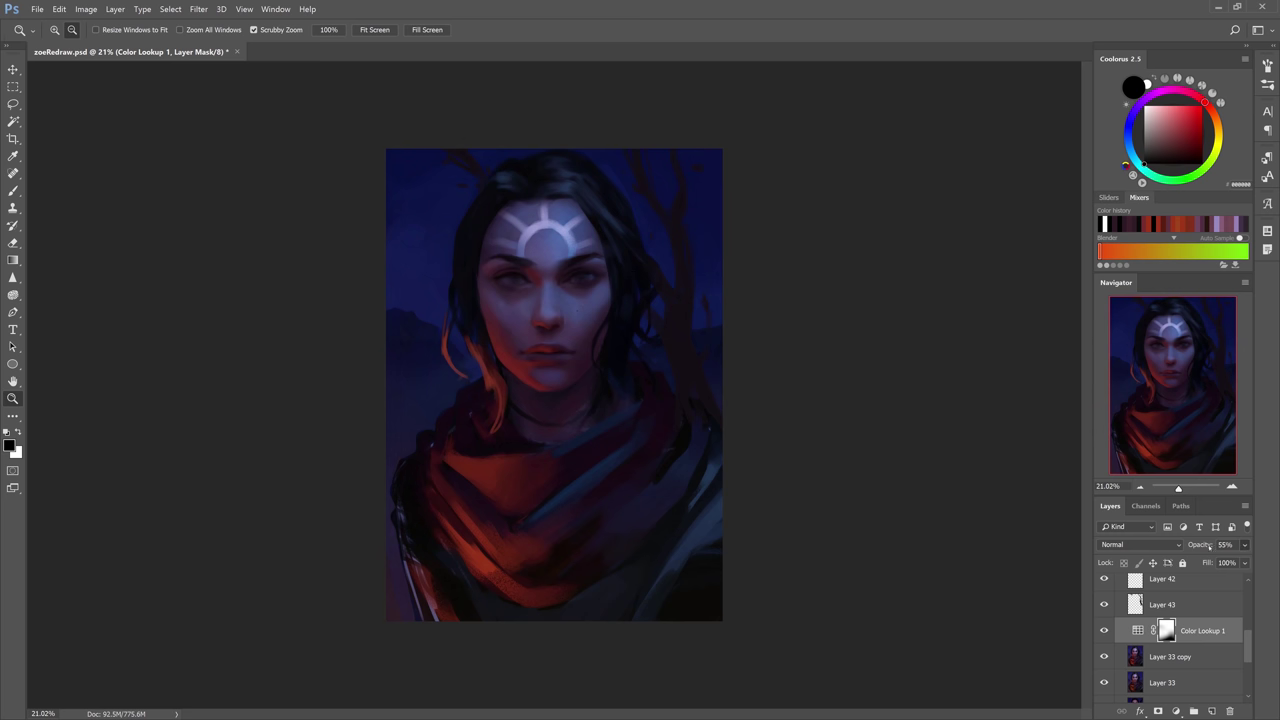
Compare the image with and without the Color Lookup adjustment, leave it hidden, and select Layer 33 copy.
left_click(1104, 631)
left_click(1104, 631)
left_click(1104, 630)
left_click(1170, 656)
Soften the outer ends of both eyebrows with purple skin tones sampled beside them, using a size 100 brush.
left_click_drag(560, 274, 650, 274)
key("b")
left_click(430, 270, "alt")
left_click(417, 263, "alt")
left_click_drag(417, 263, 450, 250)
left_click(640, 258, "alt")
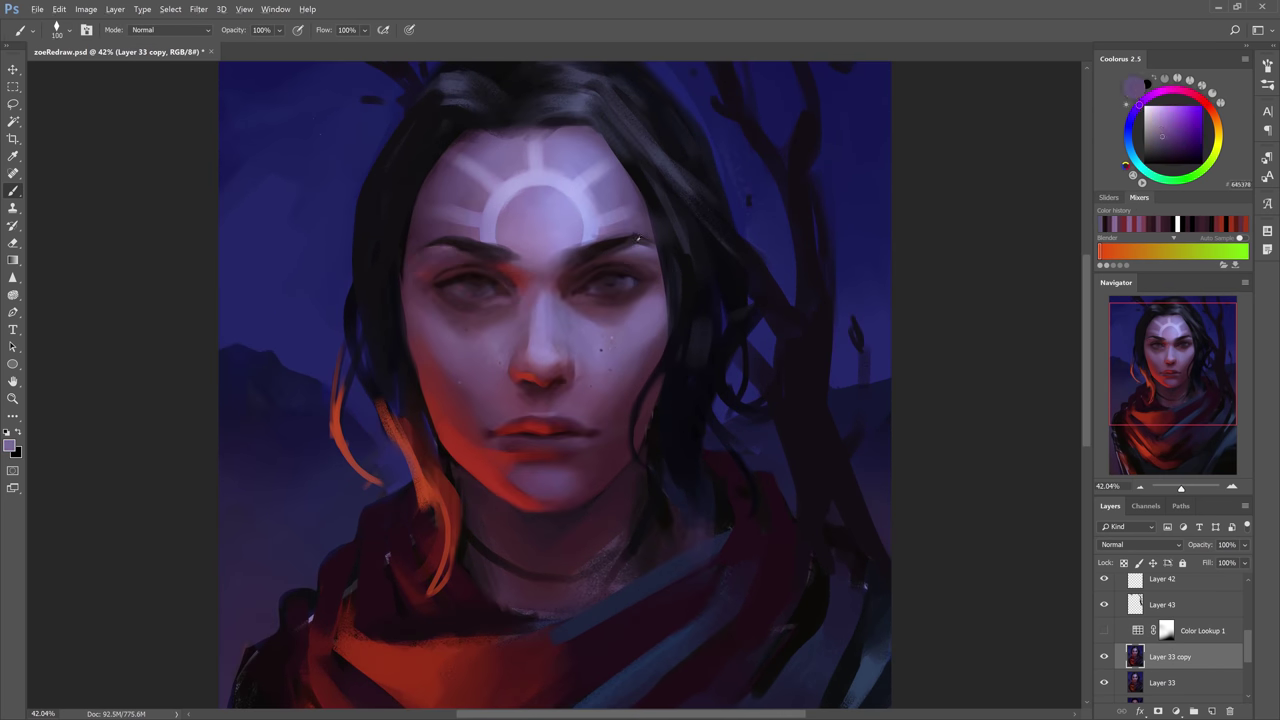
left_click_drag(655, 246, 615, 240)
Refine the eyelids of both eyes and the corner of the mouth with tones sampled from the face.
left_click(606, 290, "alt")
key("[")
key("[")
left_click(486, 293, "alt")
left_click(500, 285, "alt")
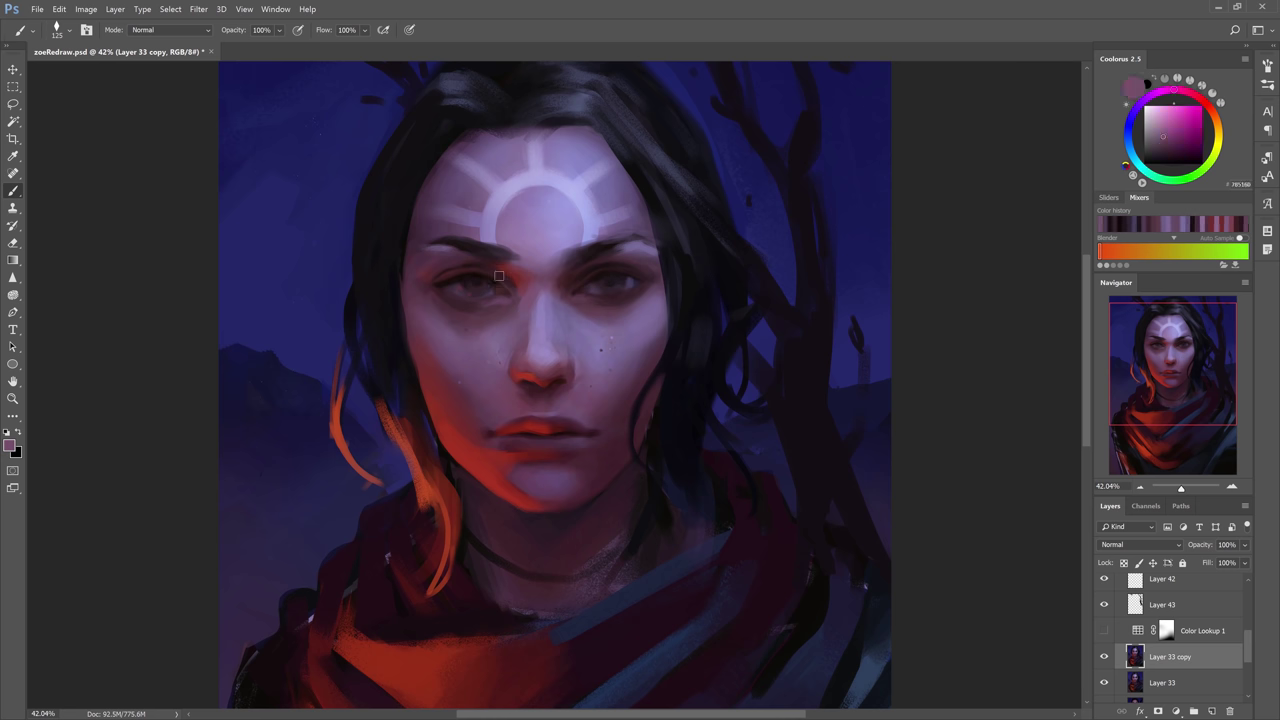
left_click(620, 262, "alt")
left_click(491, 434, "alt")
left_click_drag(536, 356, 500, 356)
Blend the forehead and the bridge of the nose with sampled skin tones, using an enlarged soft brush.
key("]")
key("]")
key("]")
key("]")
key("]")
key("]")
key("]")
left_click(548, 262, "alt")
mouse_move(556, 350)
left_mouse_down()
mouse_move(582, 342)
mouse_move(550, 320)
mouse_move(532, 350)
left_mouse_up()
left_click(560, 314, "alt")
Sharpen the shape and shadow of the nose with sampled tones, using a smaller brush.
key("[")
key("[")
key("[")
key("[")
left_click(566, 340, "alt")
left_click(545, 335, "alt")
left_click(555, 352, "alt")
Add a red glow between the inner brow and nose bridge with a sampled red and a size 250 brush.
key("bracketright")
key("bracketright")
key("bracketright")
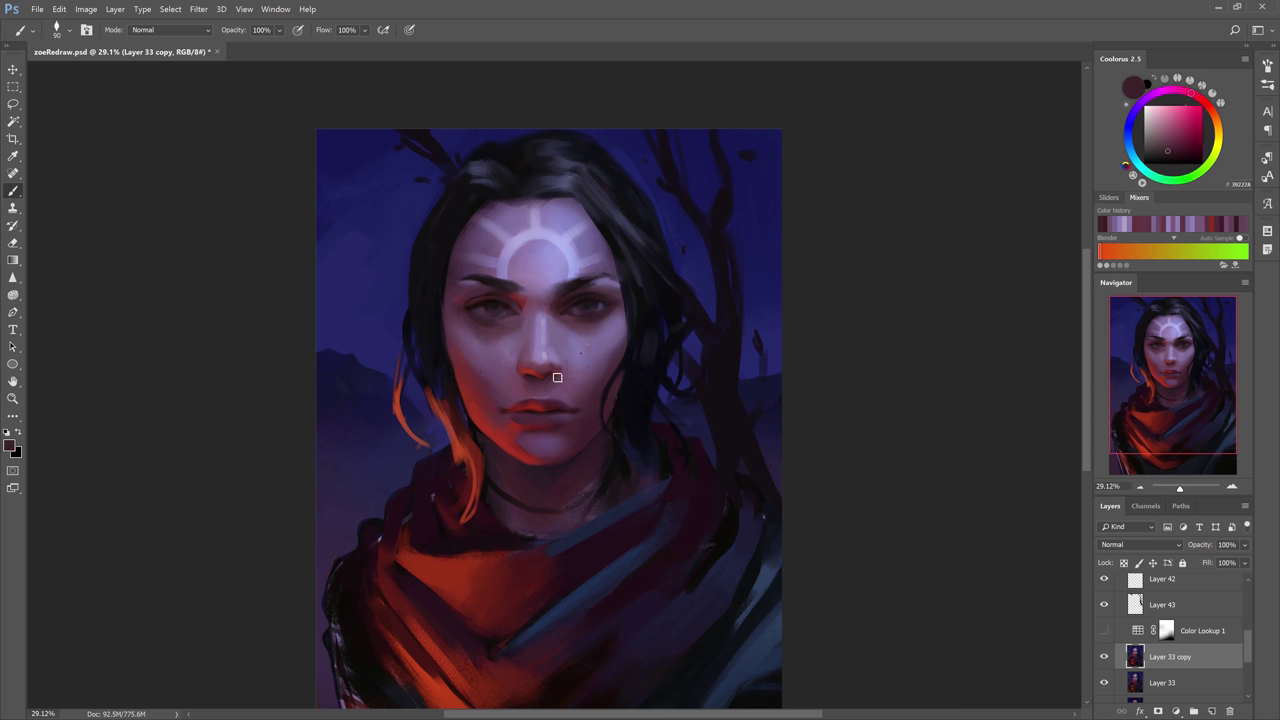
left_click(523, 316, "alt")
left_click(519, 300, "alt")
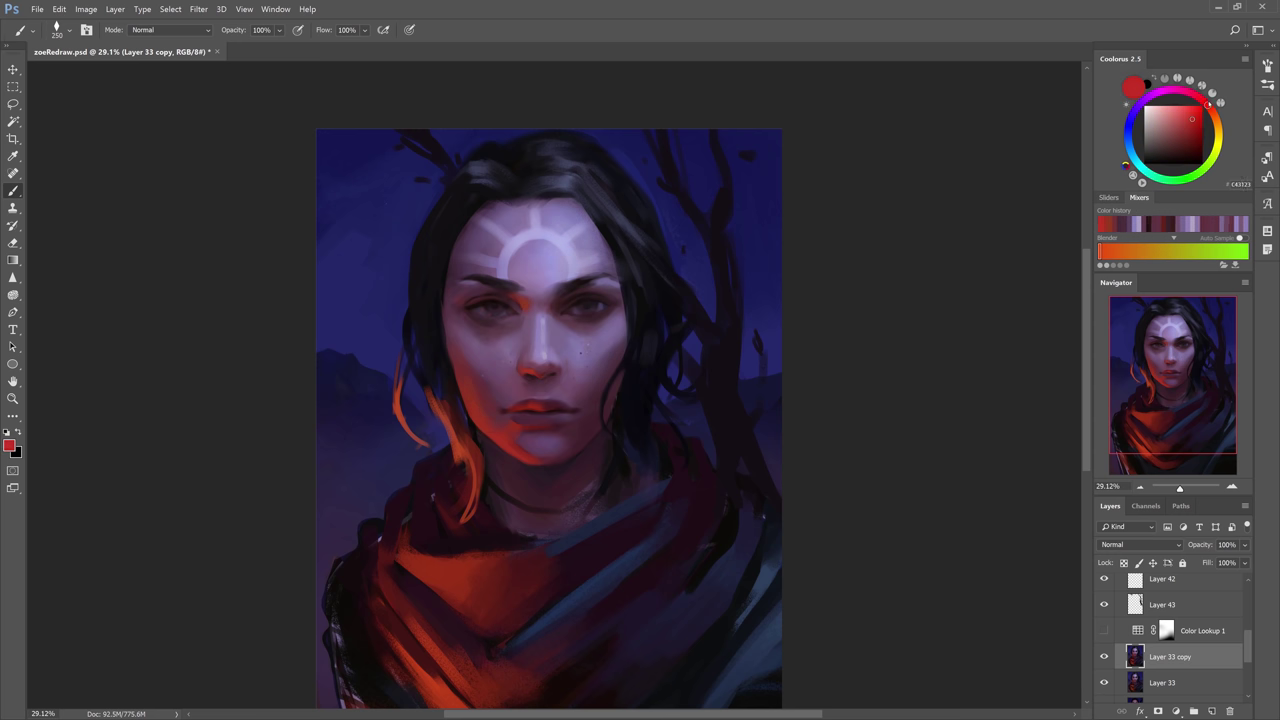
Paint orange light below the eye on the left and refine the brow area with sampled tones and a small brush.
mouse_move(546, 276)
left_mouse_down()
mouse_move(500, 276)
mouse_move(600, 240)
left_mouse_up()
left_click(501, 349, "alt")
key("bracketleft")
key("bracketleft")
key("bracketleft")
key("bracketleft")
key("bracketleft")
key("bracketleft")
key("bracketleft")
left_click_drag(478, 310, 502, 314)
left_click(509, 300, "alt")
left_click(670, 278, "alt")
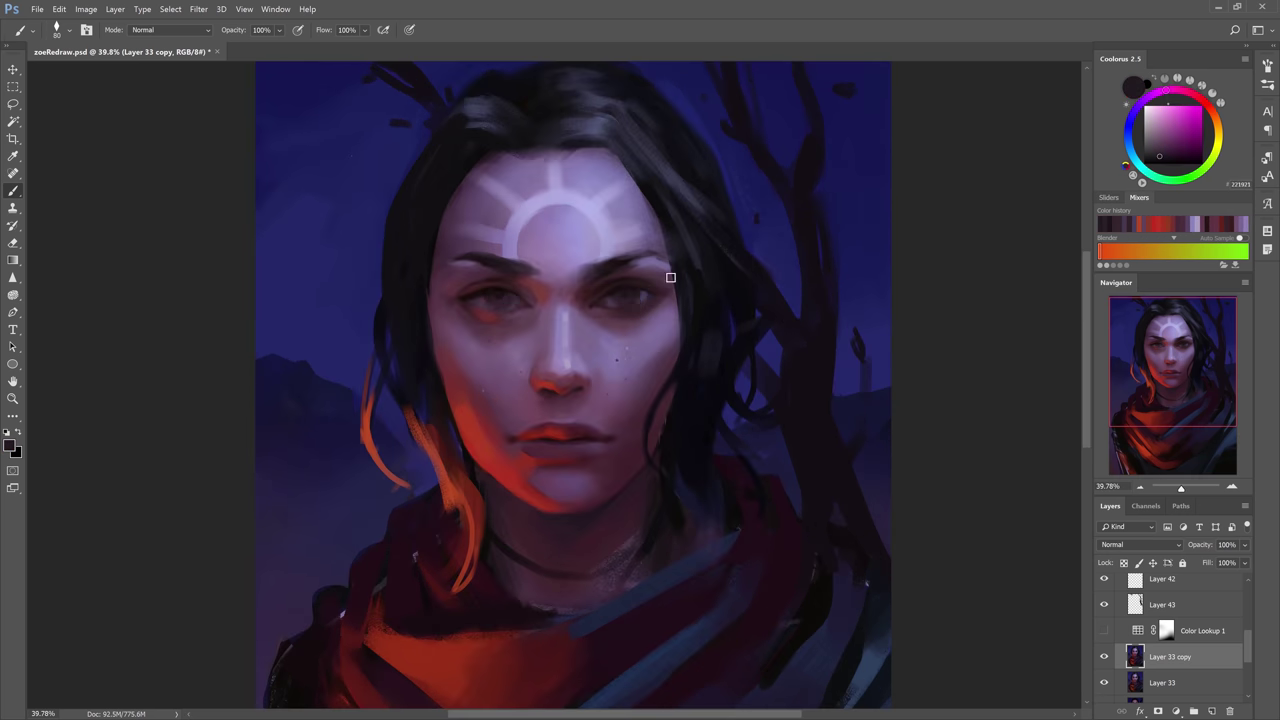
Refine the lips and the eye on the left with sampled dark red tones, using a size 70 brush.
left_click_drag(670, 278, 615, 278)
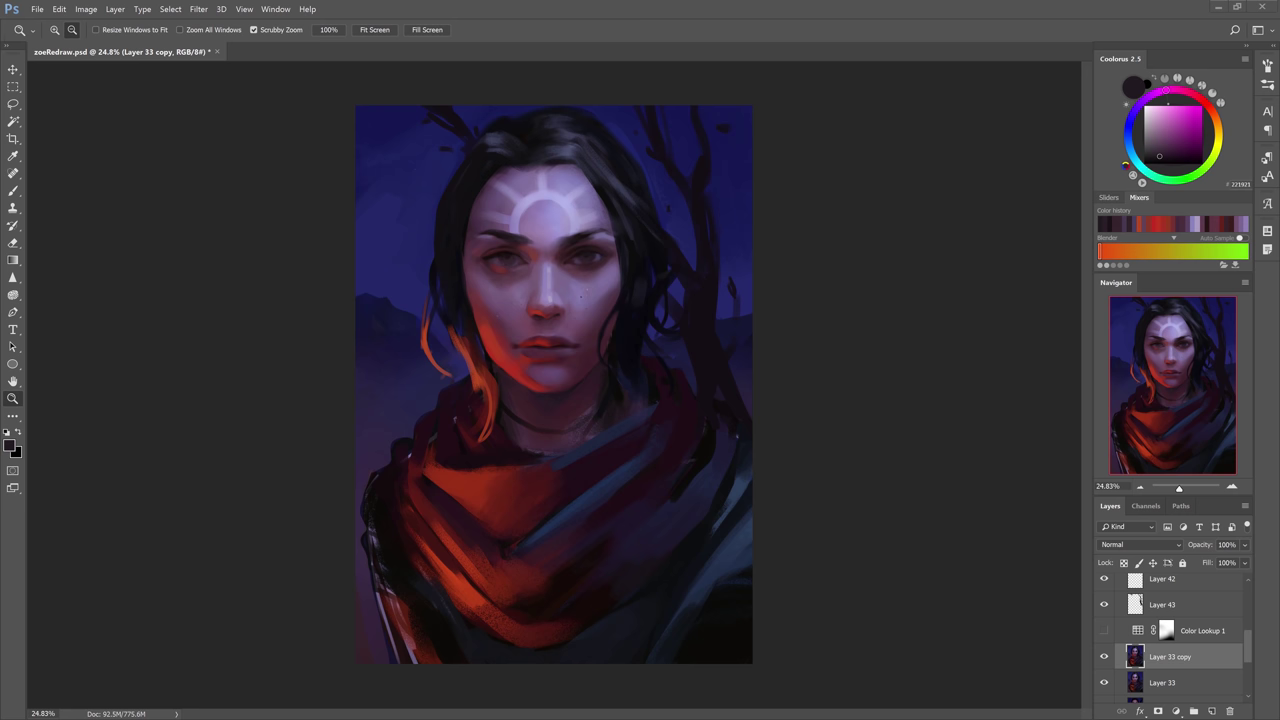
left_click(620, 133, "alt")
left_click(542, 350, "alt")
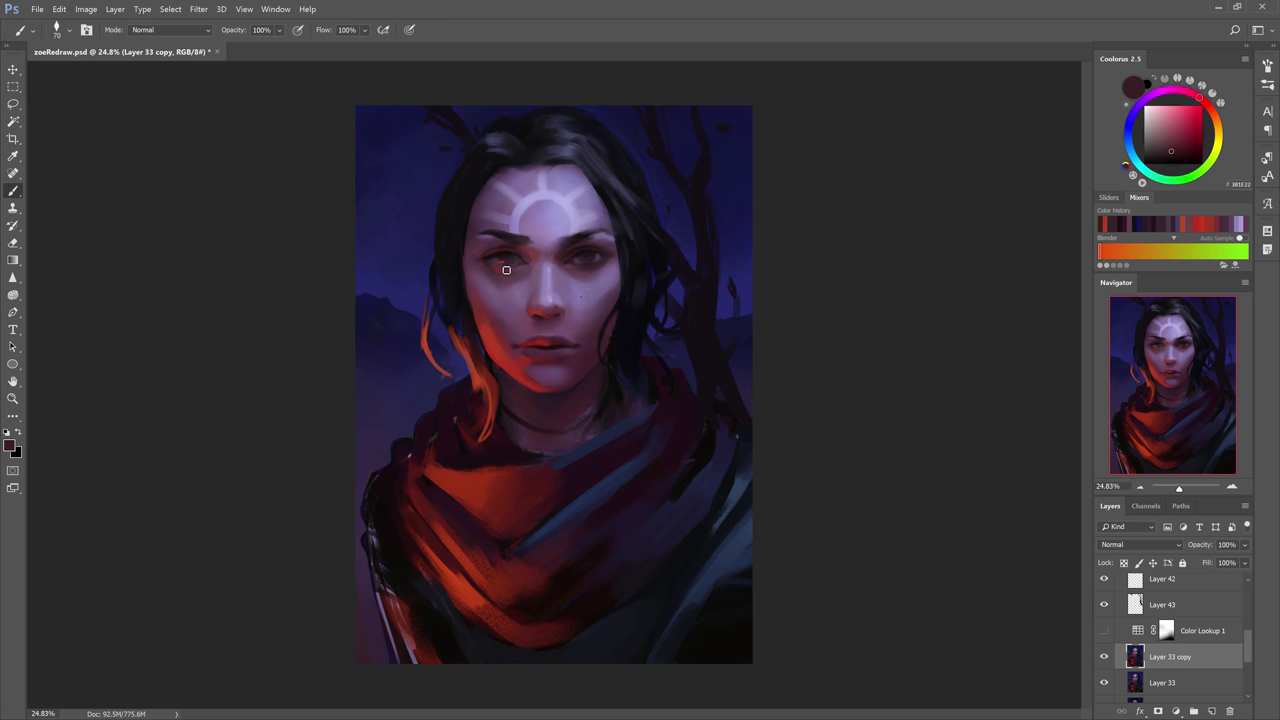
left_click(556, 250, "alt")
Cover the light strokes on the cloak at the lower left with a sampled dark tone and a large brush.
left_click_drag(697, 134, 680, 134)
key("bracketright")
key("bracketright")
key("bracketright")
key("bracketright")
key("bracketright")
key("bracketright")
key("bracketright")
key("bracketright")
key("bracketright")
key("bracketright")
key("bracketright")
left_click(413, 577, "alt")
left_click_drag(465, 527, 420, 615)
left_click(462, 540, "alt")
left_click_drag(450, 530, 491, 640)
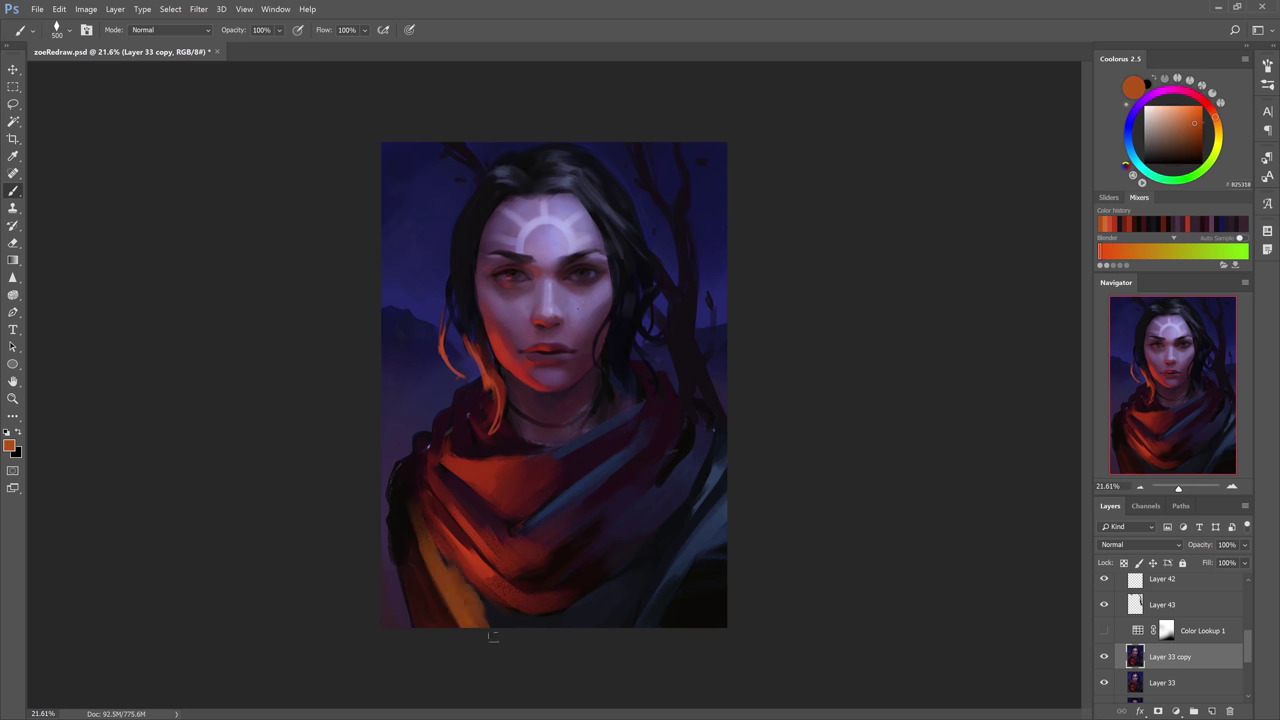
key("ctrl+z")
Darken the upper scarf fold below the neck with sampled dark maroon tones, using a soft brush at size 600.
left_click(556, 475, "alt")
key("bracketright")
key("bracketright")
left_click_drag(545, 472, 455, 495)
key("bracketleft")
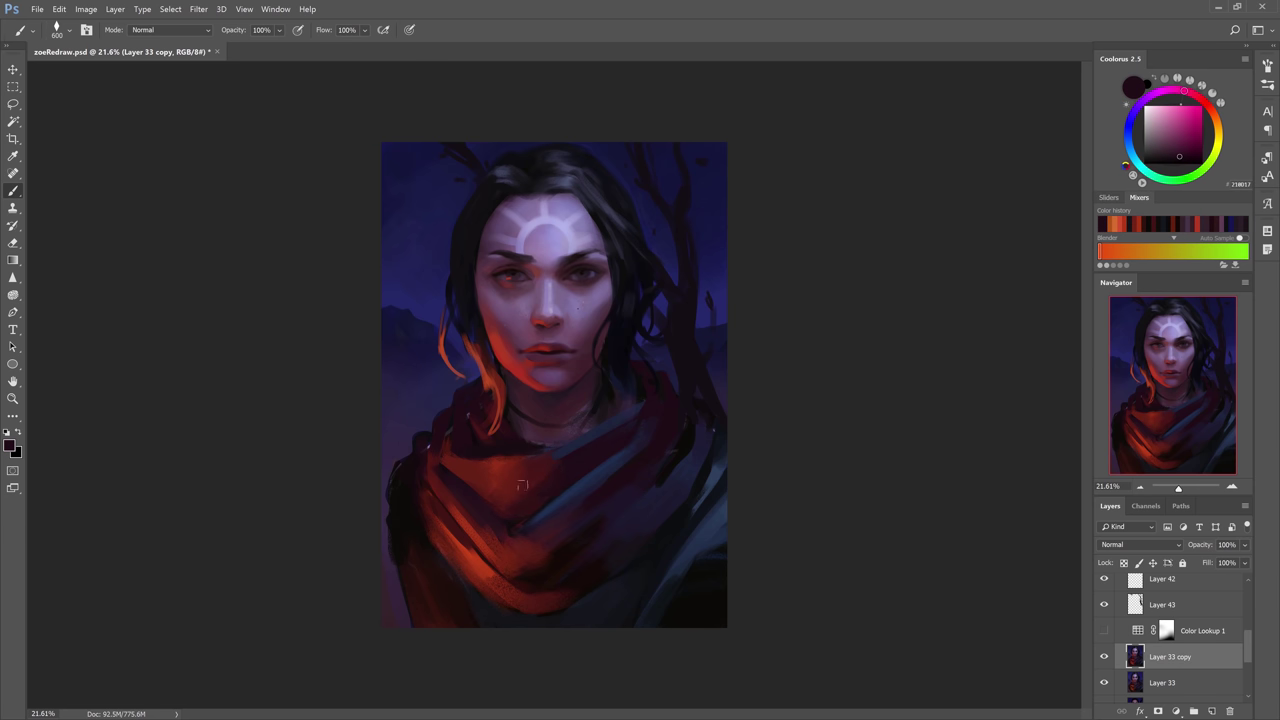
left_click(494, 466, "alt")
left_click(460, 467, "alt")
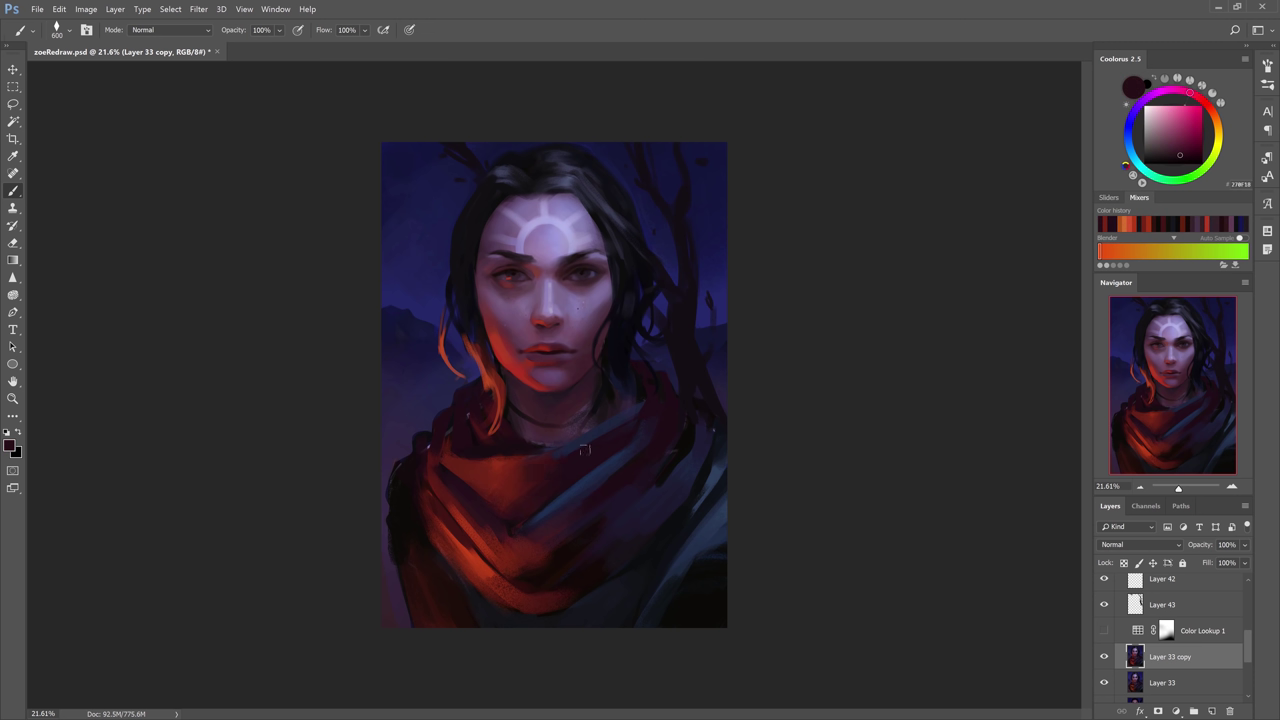
Deepen the shadows in the central and left scarf folds with sampled dark purple and near-black tones.
left_click(560, 534, "alt")
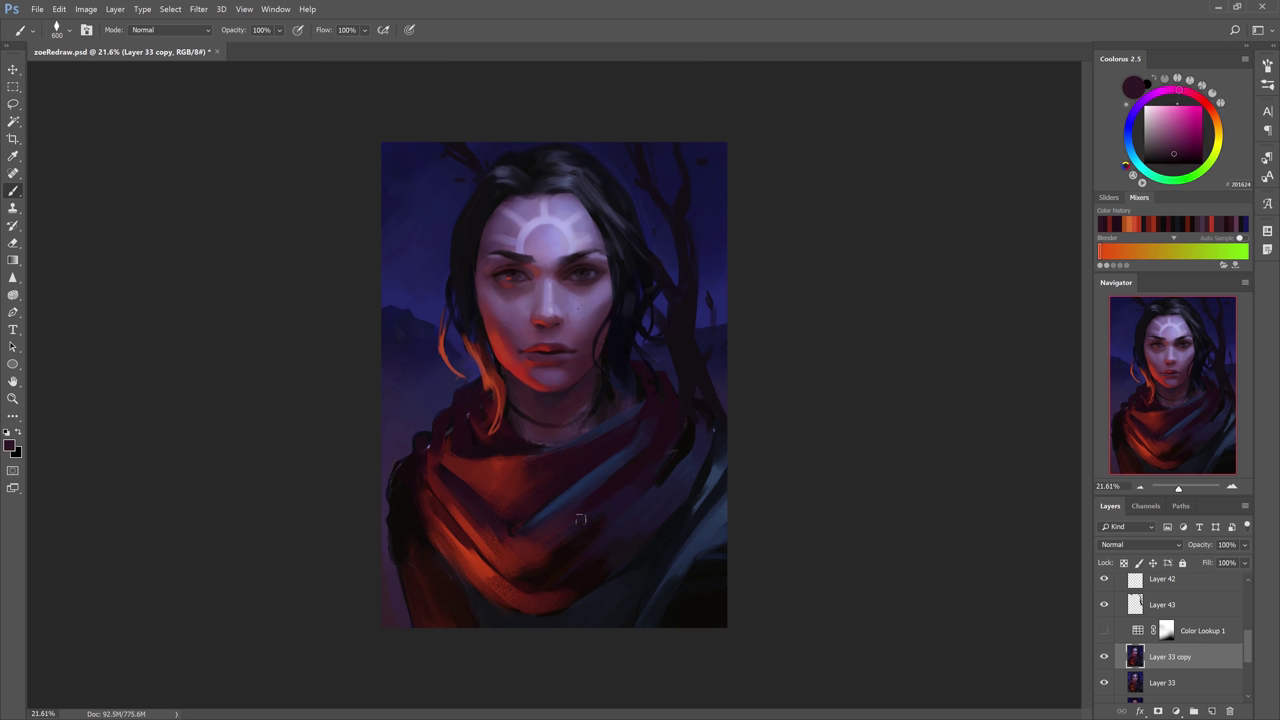
left_click(519, 546, "alt")
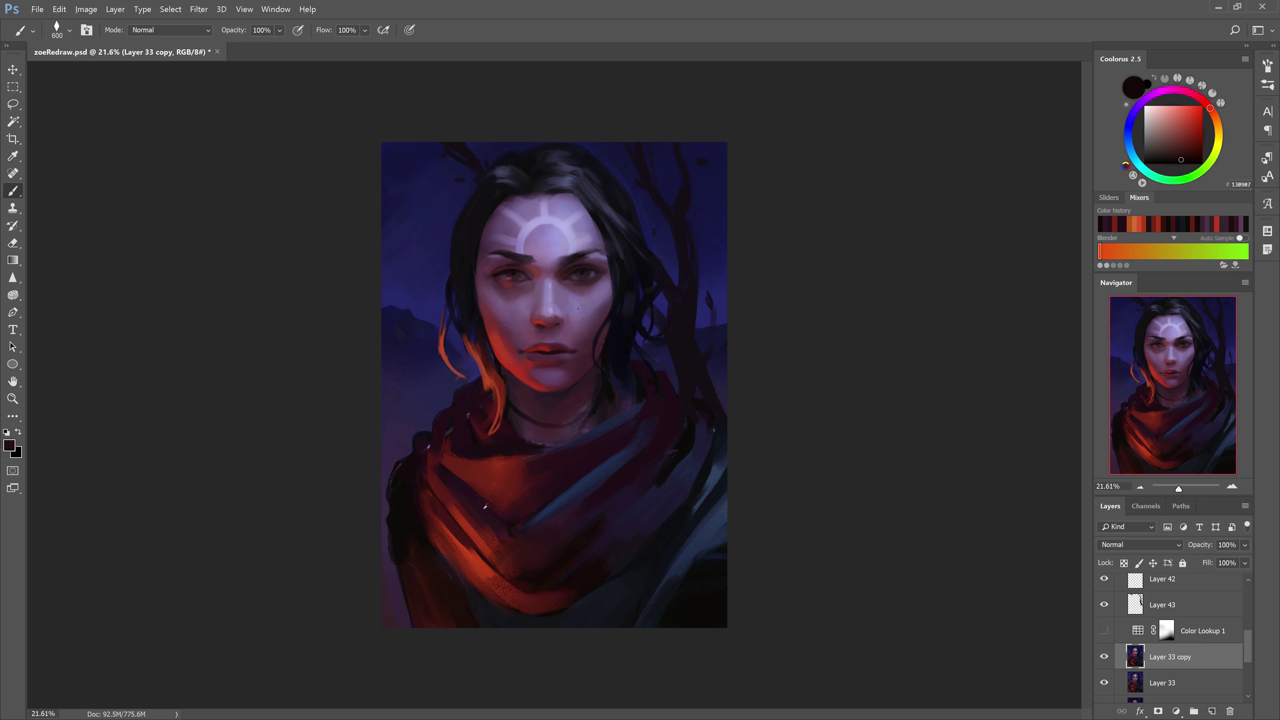
left_click(500, 544, "alt")
left_click_drag(437, 462, 445, 476)
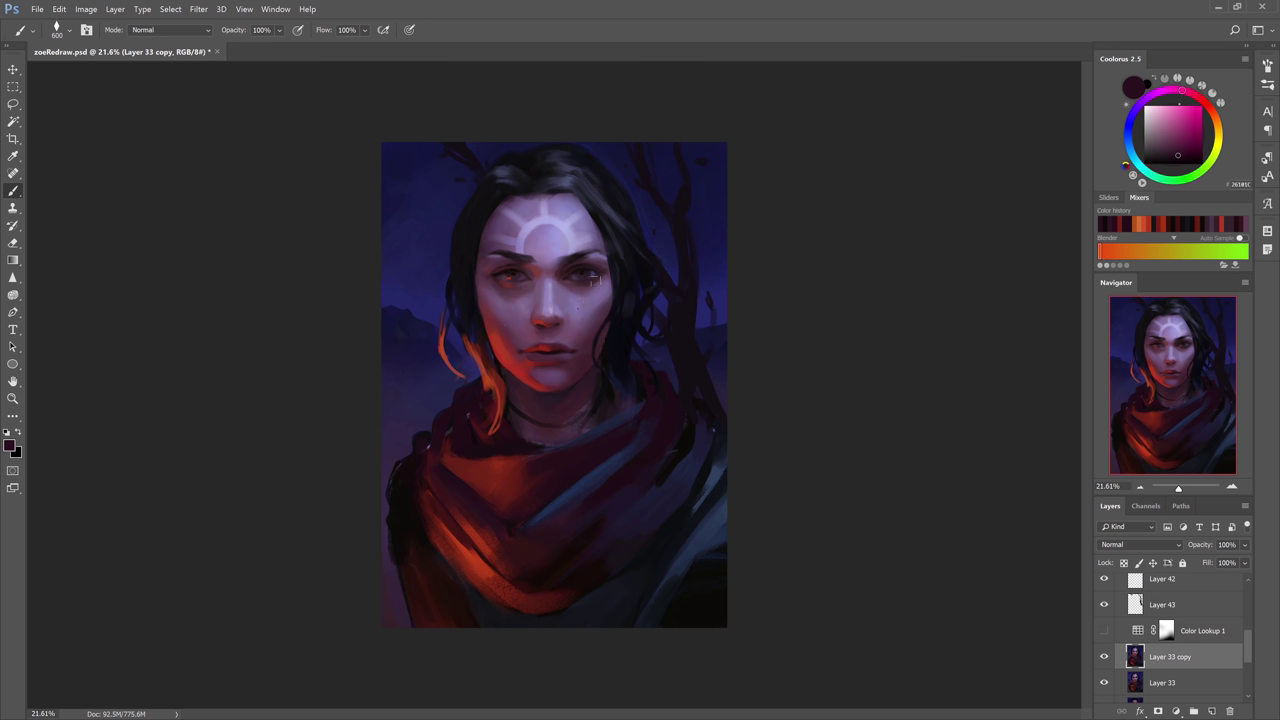
Blend the lit upper scarf fold into its shadow with sampled maroon and dark red tones at brush size 600.
left_click(541, 484, "alt")
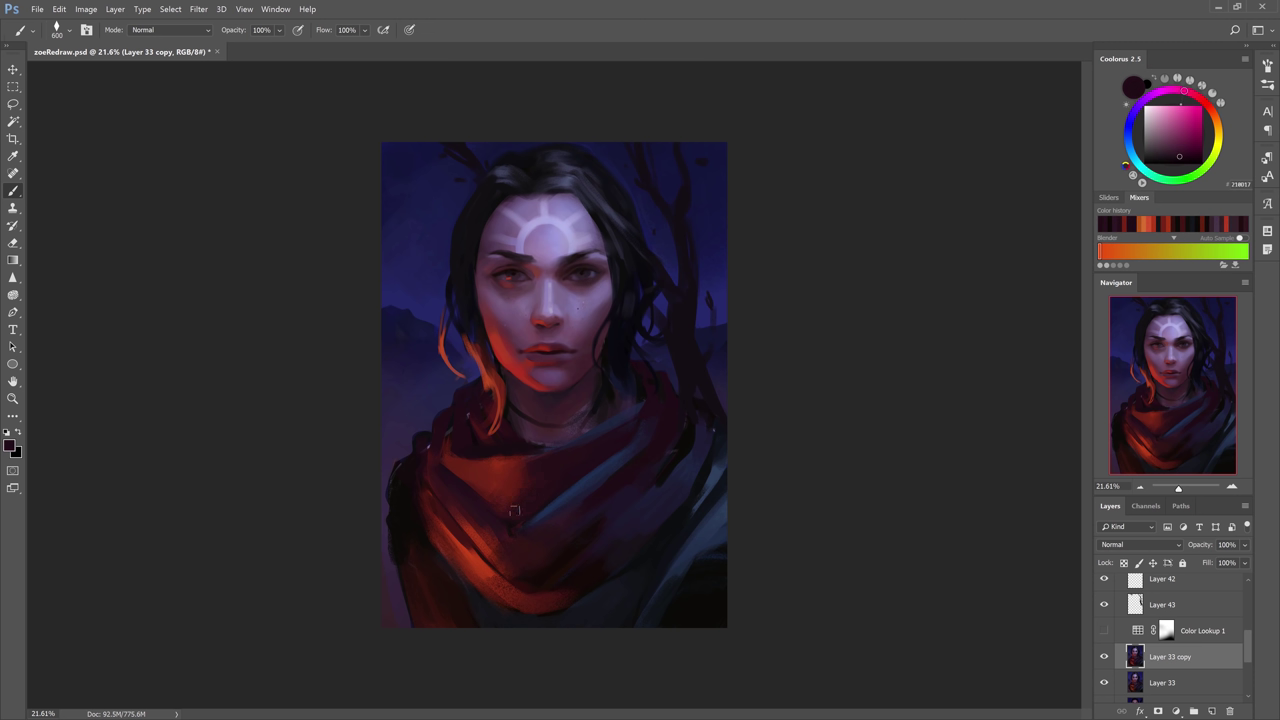
left_click(458, 463, "alt")
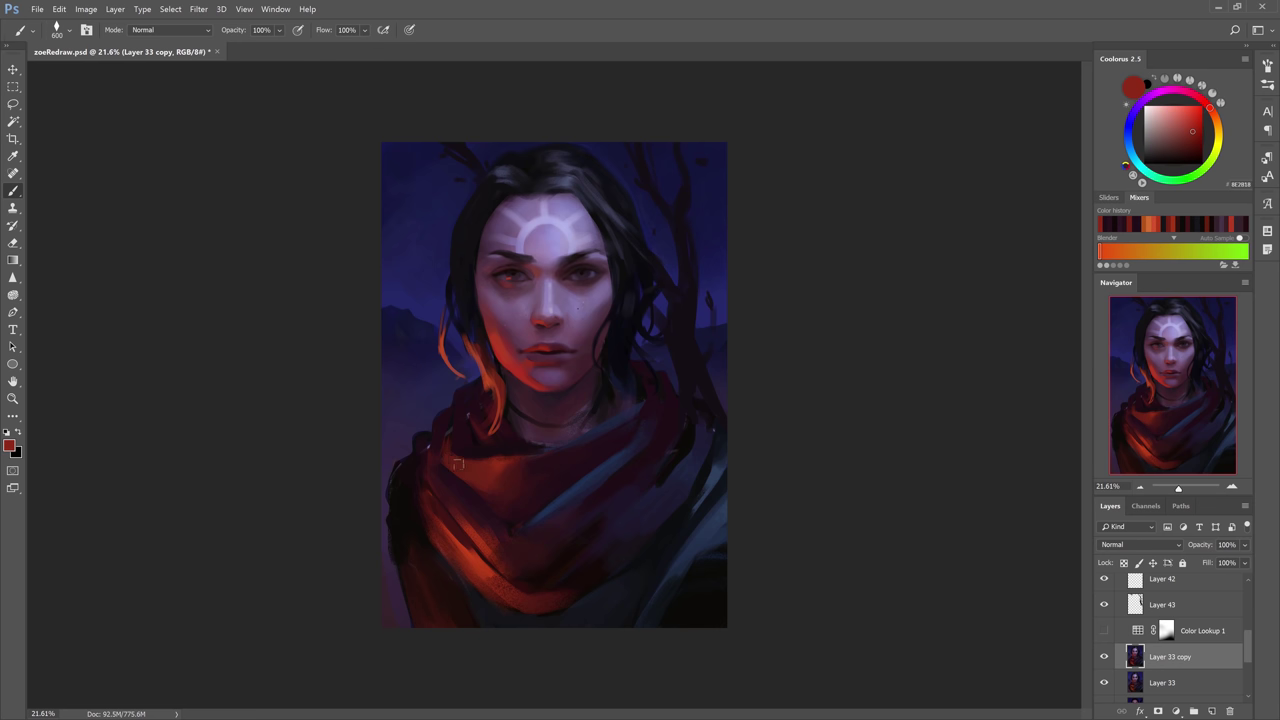
left_click(499, 467, "alt")
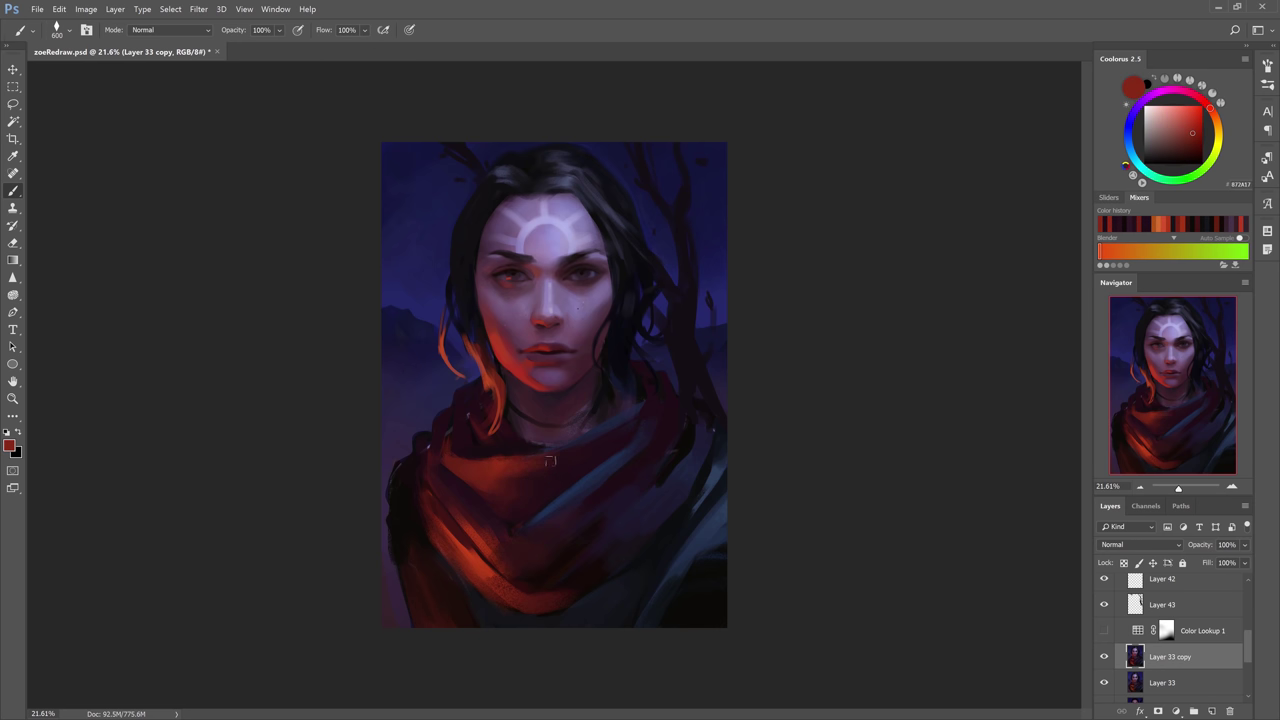
Blend the left and lower scarf folds with sampled dark red and near-black tones at brush size 500.
left_click(566, 462, "alt")
left_click(456, 494, "alt")
mouse_move(466, 526)
left_mouse_down()
mouse_move(508, 568)
mouse_move(429, 501)
mouse_move(482, 578)
mouse_move(522, 606)
mouse_move(447, 545)
mouse_move(480, 576)
left_mouse_up()
key("bracketleft")
left_click(451, 523, "alt")
left_click(422, 481, "alt")
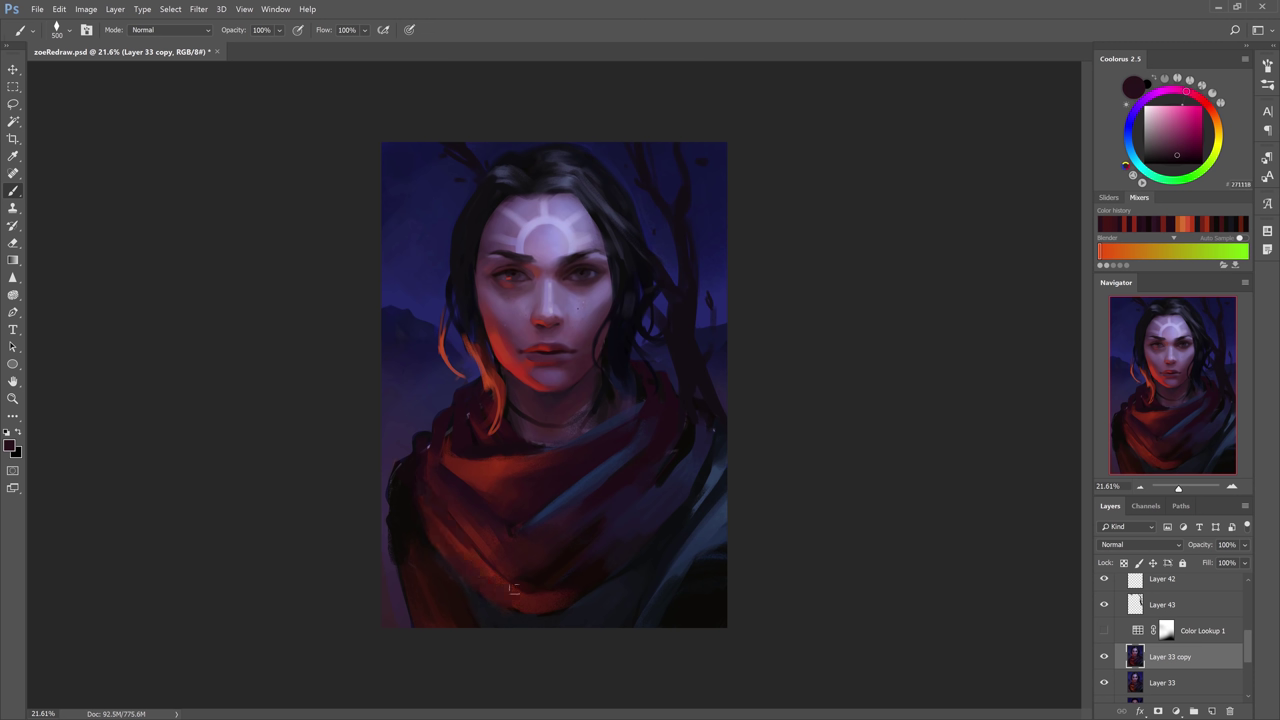
left_click(586, 535, "alt")
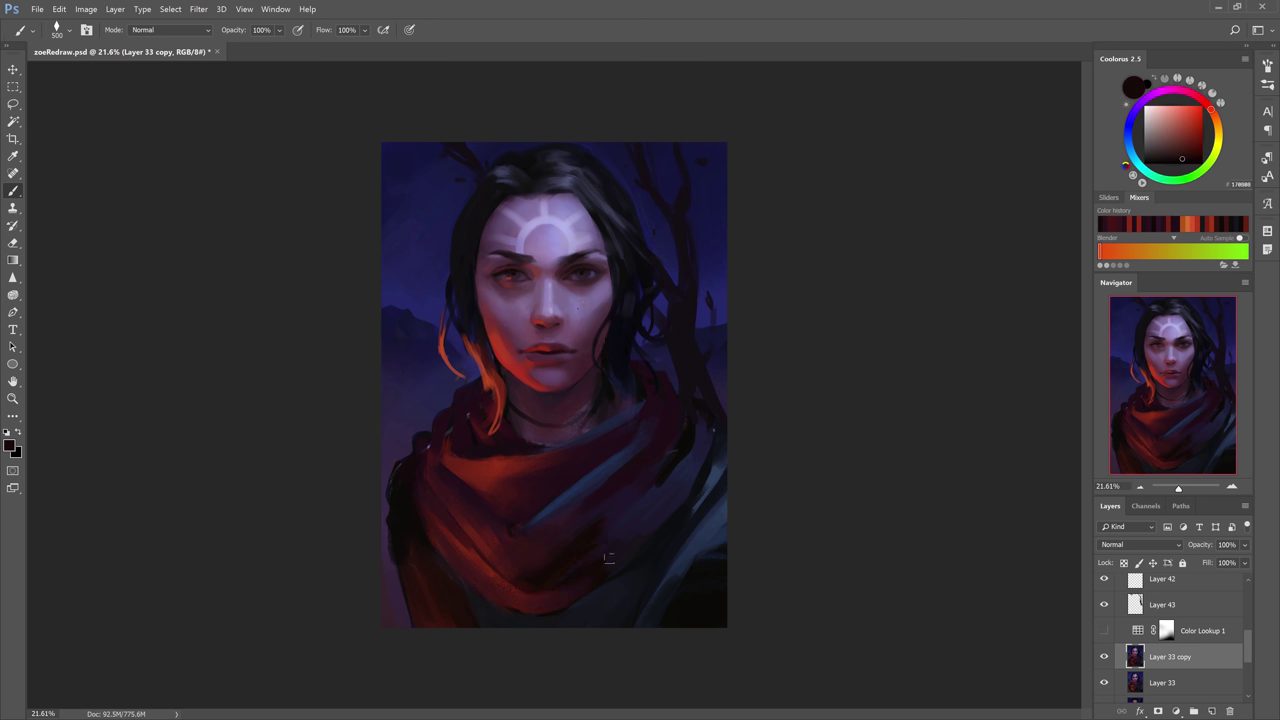
left_click(563, 592, "alt")
left_click(541, 477, "alt")
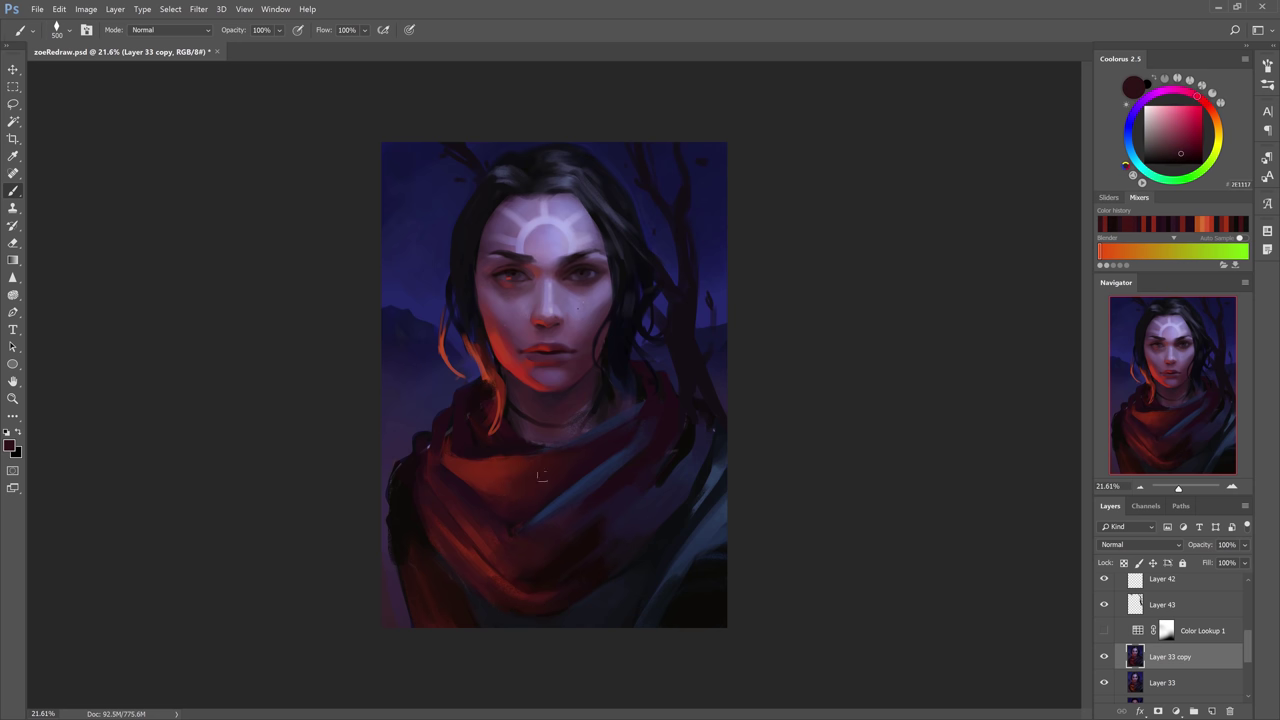
Paint over the light blue highlight on the diagonal scarf fold with sampled dark navy tones at brush size 500.
left_click(629, 458, "alt")
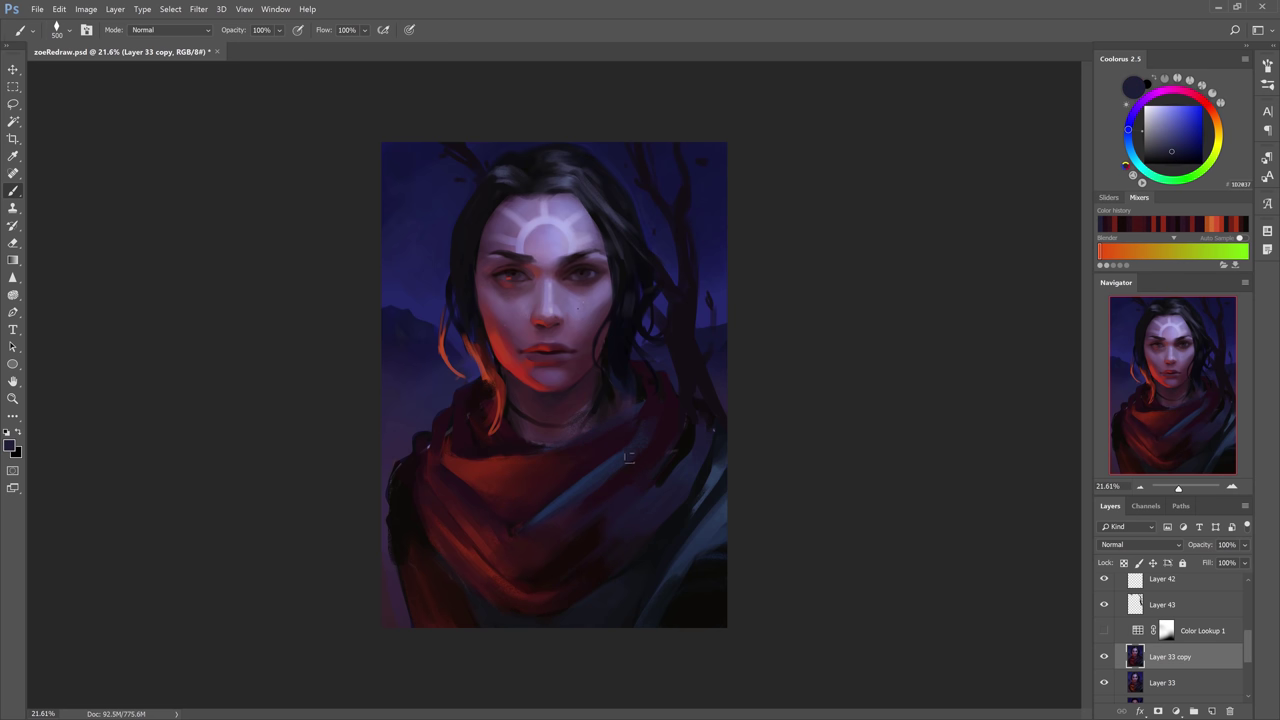
key("bracketright")
left_click(669, 443, "alt")
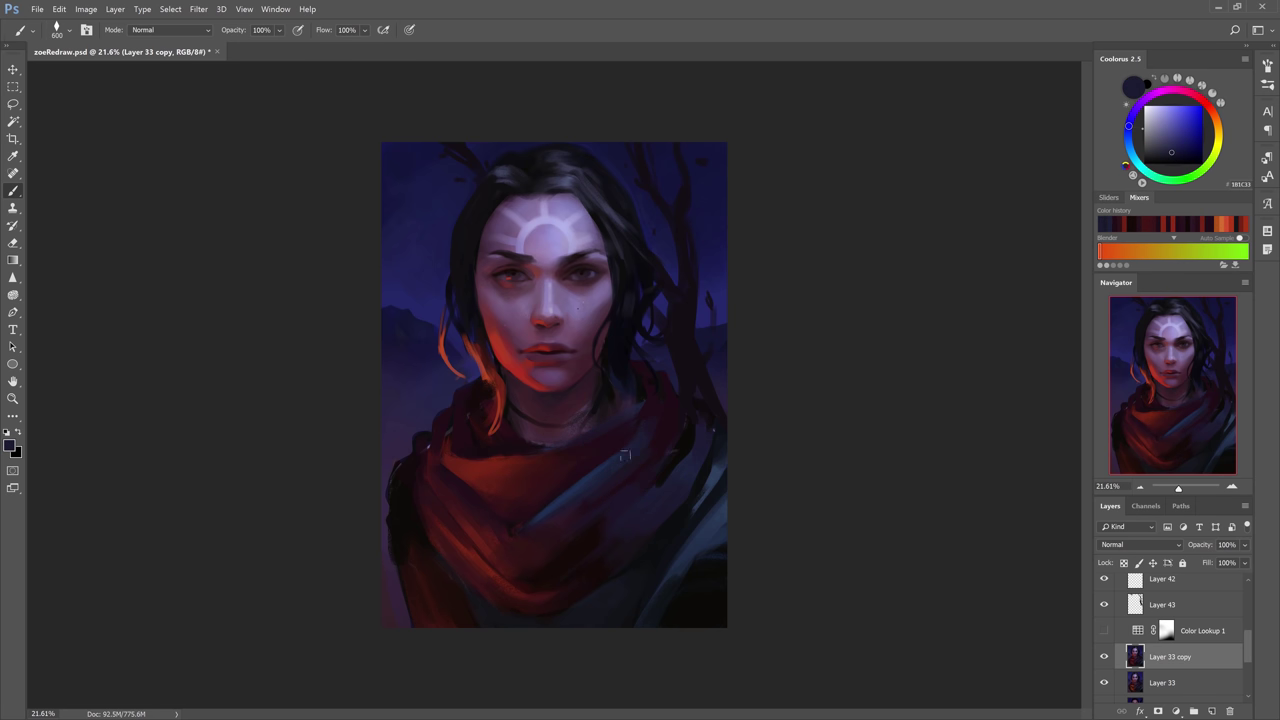
left_click(643, 423, "alt")
key("bracketleft")
key("bracketleft")
left_click_drag(566, 505, 526, 529)
left_click(647, 460, "alt")
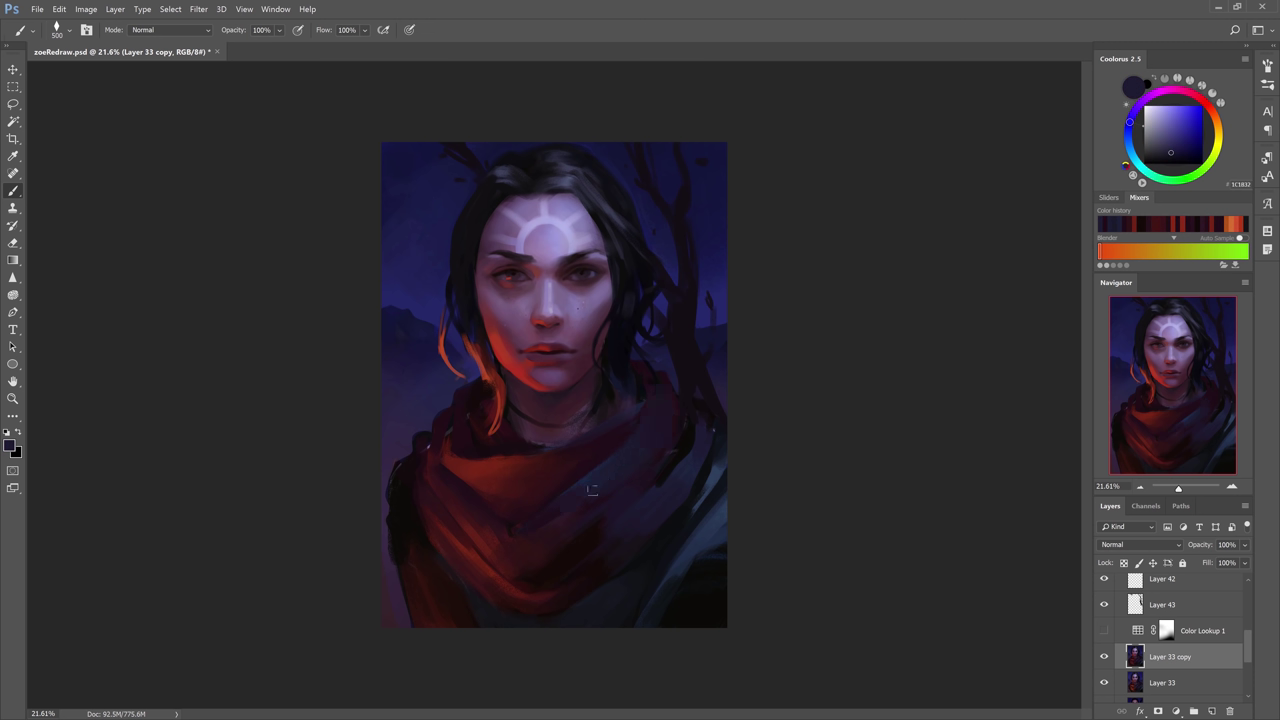
left_click(616, 481, "alt")
left_click(652, 432, "alt")
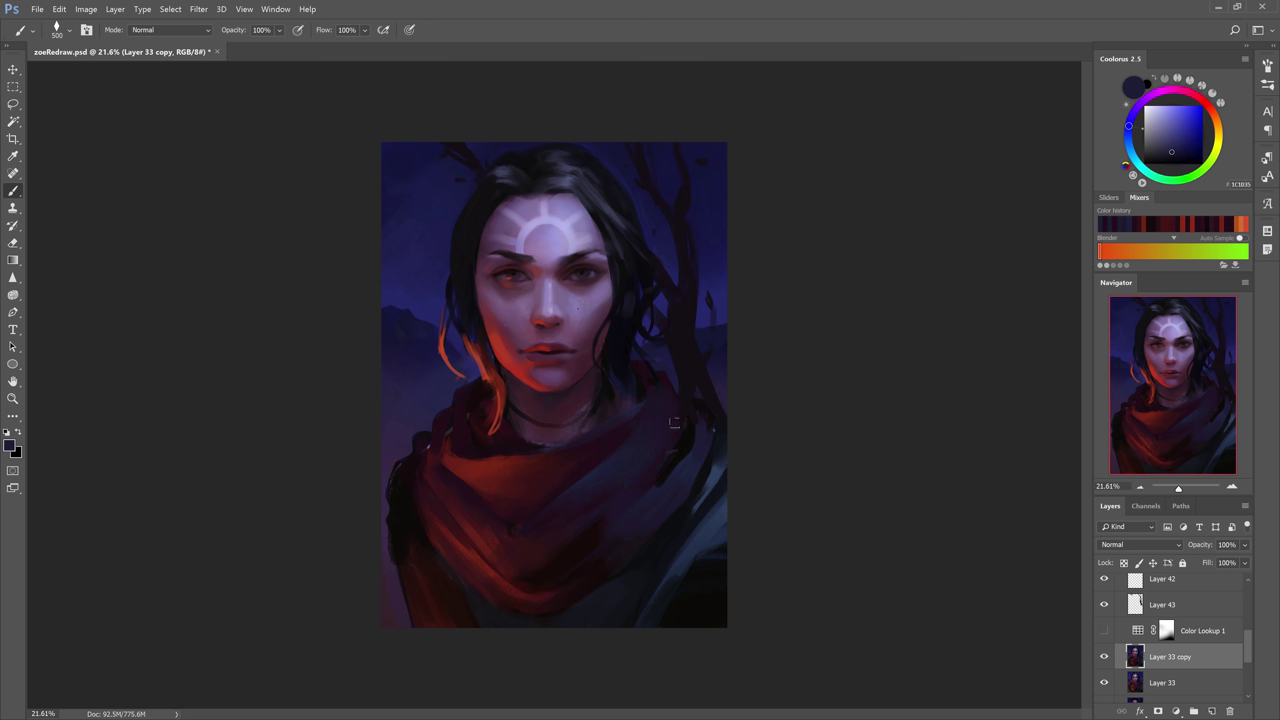
Soften the scarf's upper rim below the neck with sampled dark plum tones at brush size 400.
left_click(618, 436, "alt")
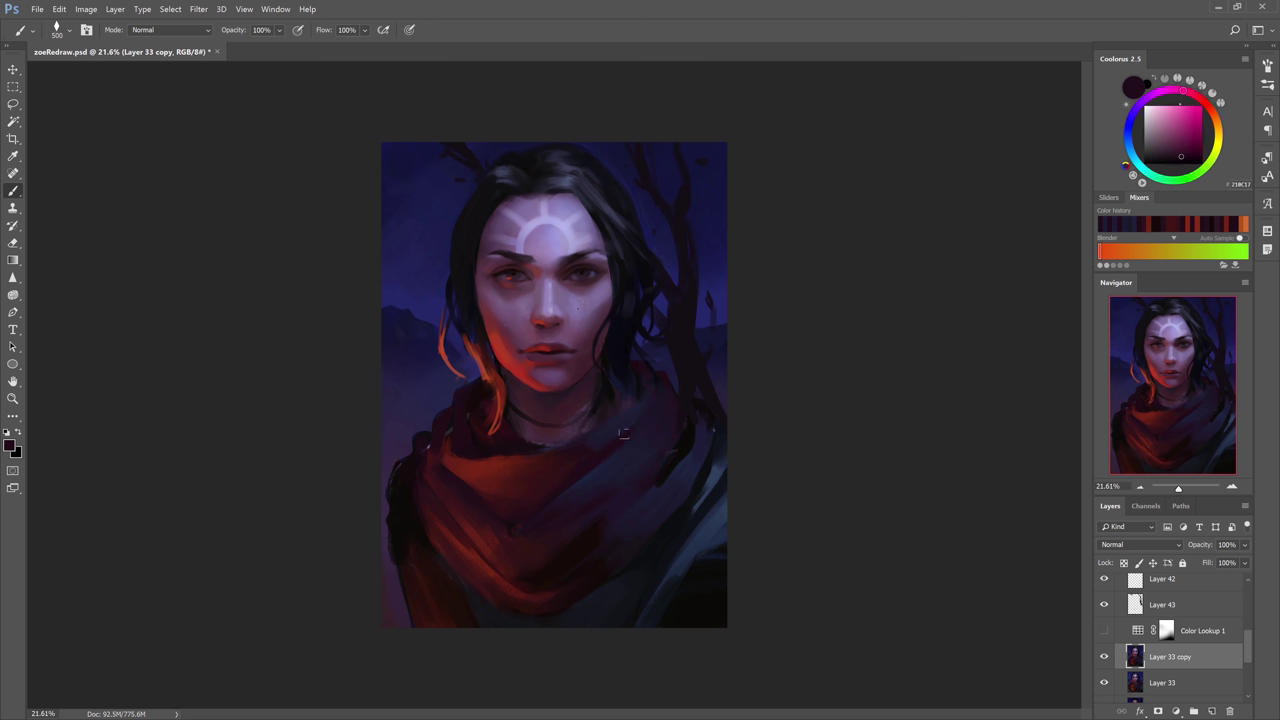
left_click(612, 446, "alt")
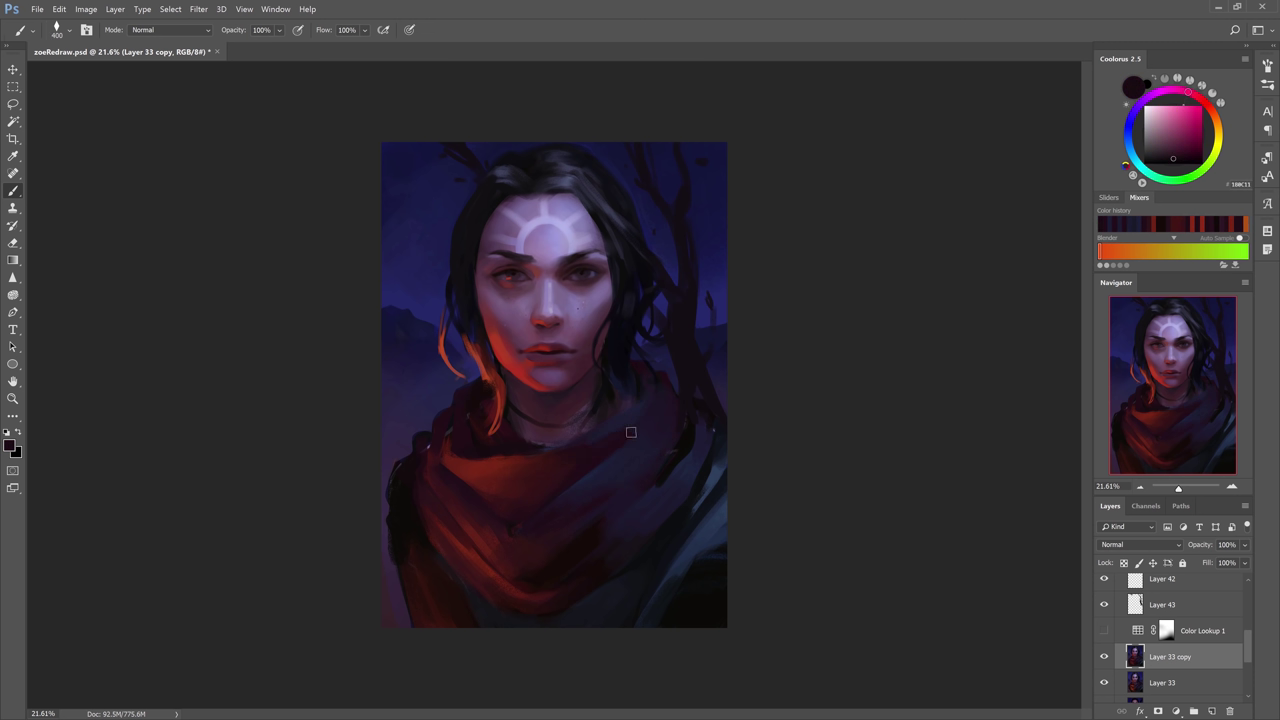
left_click(550, 438, "alt")
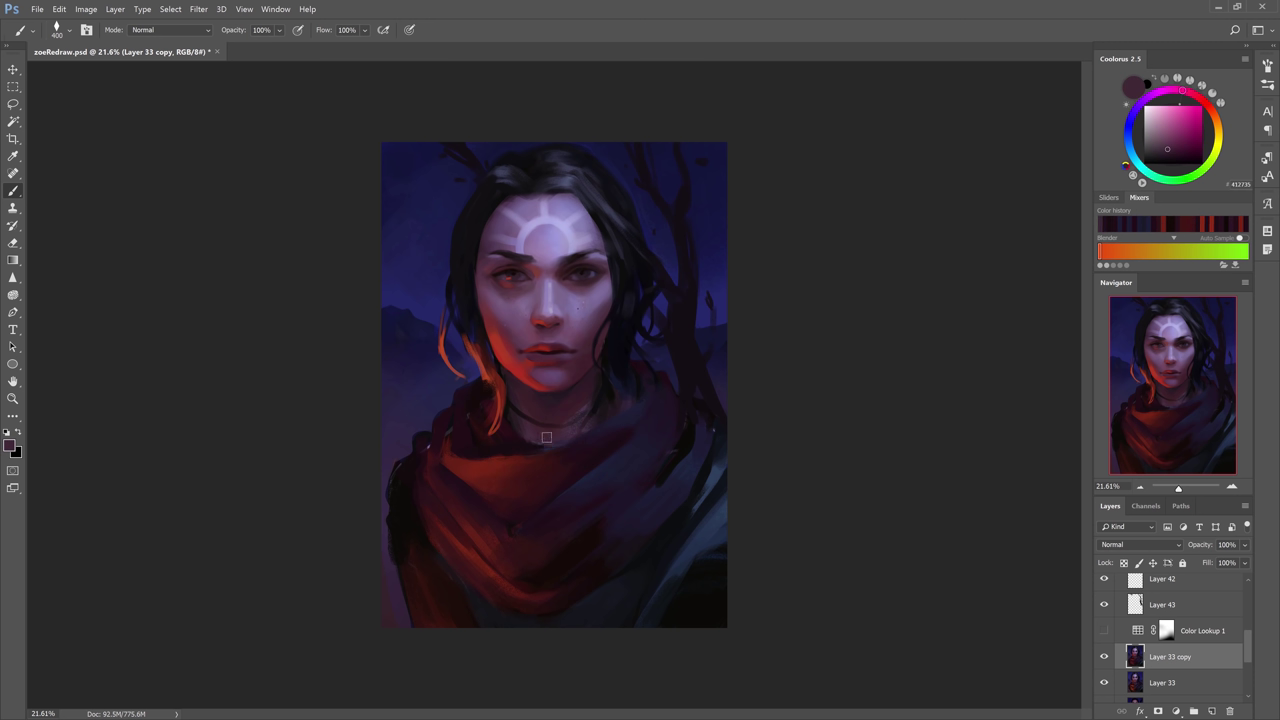
left_click(543, 445, "alt")
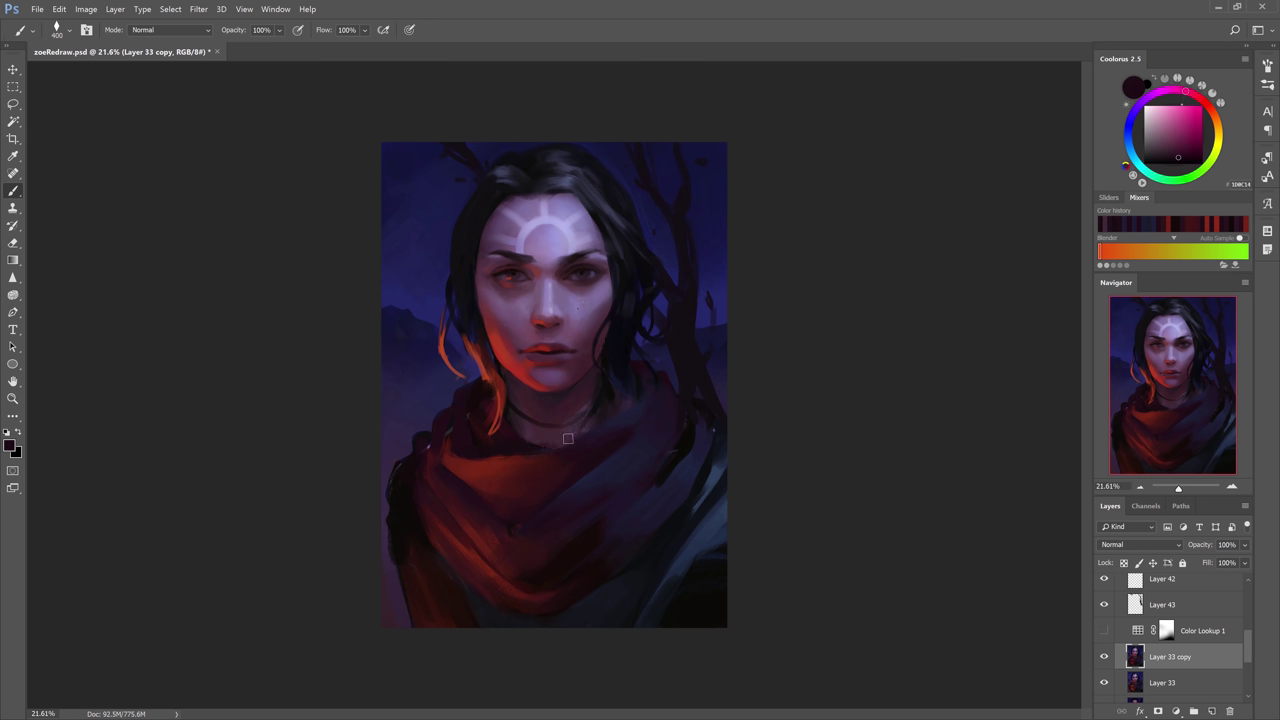
left_click(642, 395, "alt")
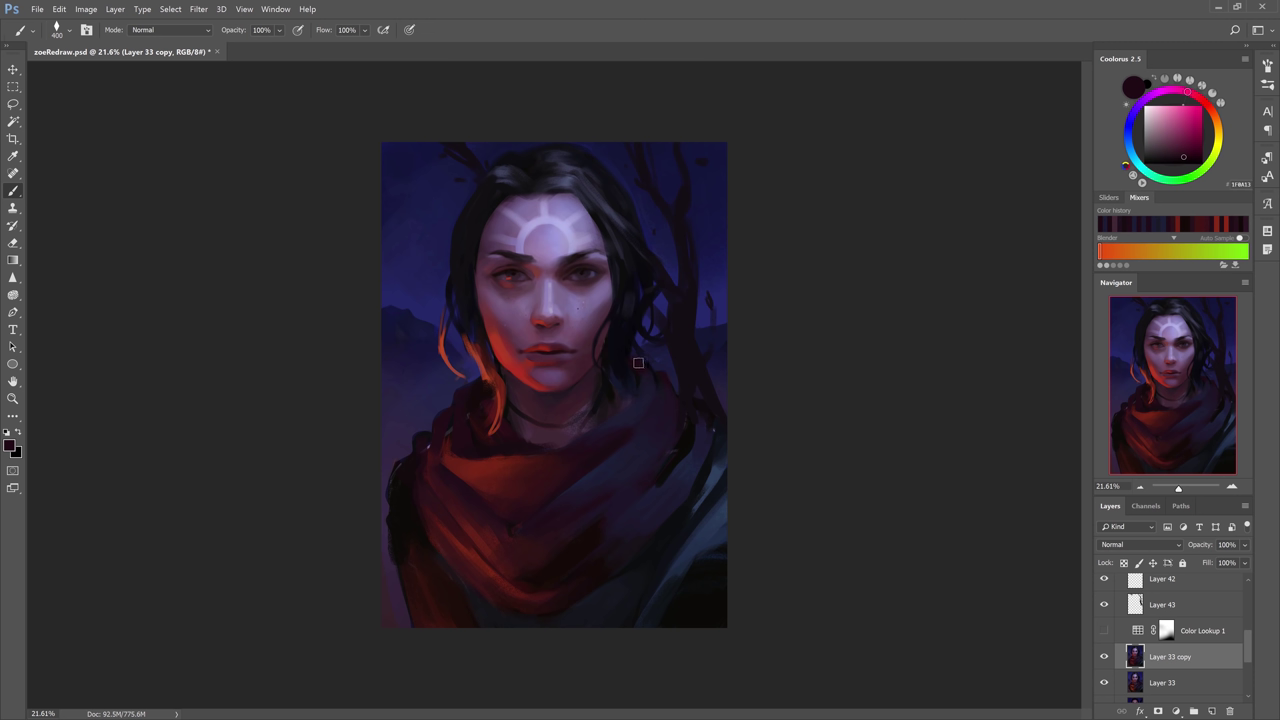
Tone down the black accents on the scarf's right shoulder side with sampled dark tones at brush size 500.
key("bracketleft")
key("bracketright")
key("bracketright")
left_click(669, 395, "alt")
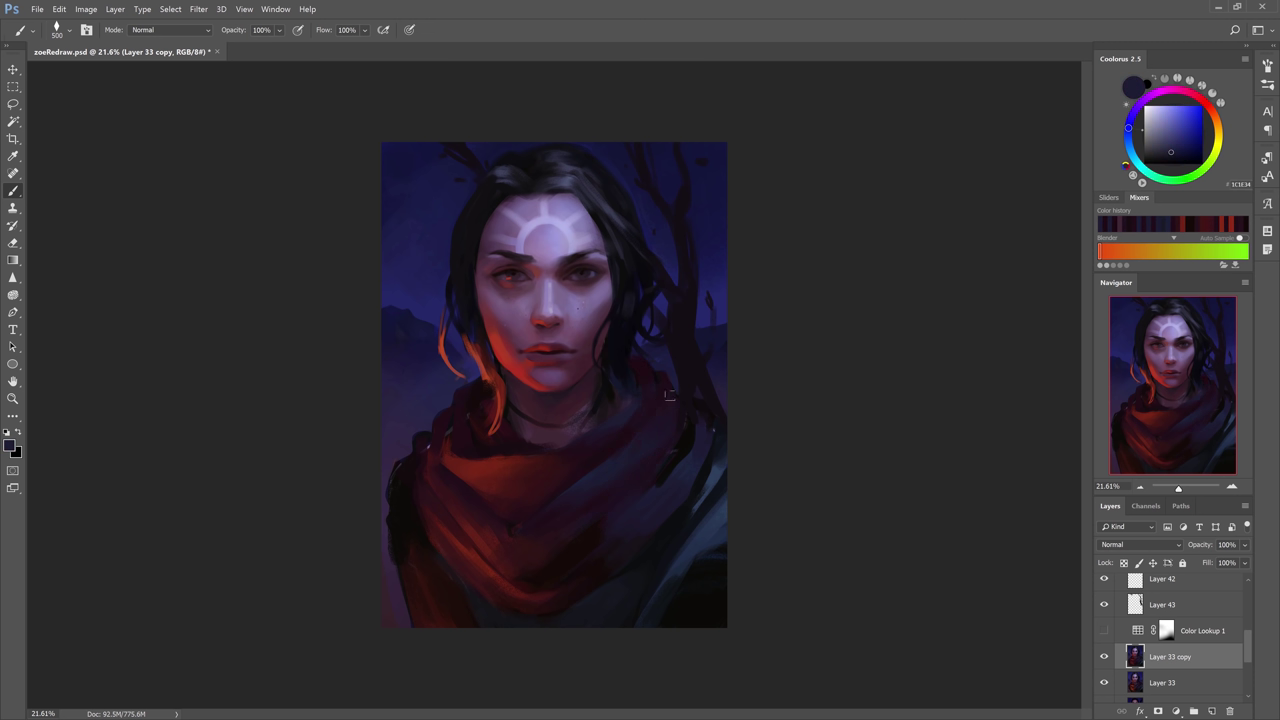
mouse_move(686, 456)
left_mouse_down()
mouse_move(699, 411)
mouse_move(682, 452)
left_mouse_up()
left_click(631, 494, "alt")
left_click(589, 543, "alt")
Refine the shadows and outer corner of the right-hand eye with sampled mauve and near-black tones at brush size 70.
scroll(591, 269, "up", 1)
key("bracketleft")
key("bracketleft")
key("bracketleft")
key("bracketleft")
key("bracketleft")
key("bracketleft")
key("bracketleft")
key("bracketleft")
key("bracketleft")
key("bracketleft")
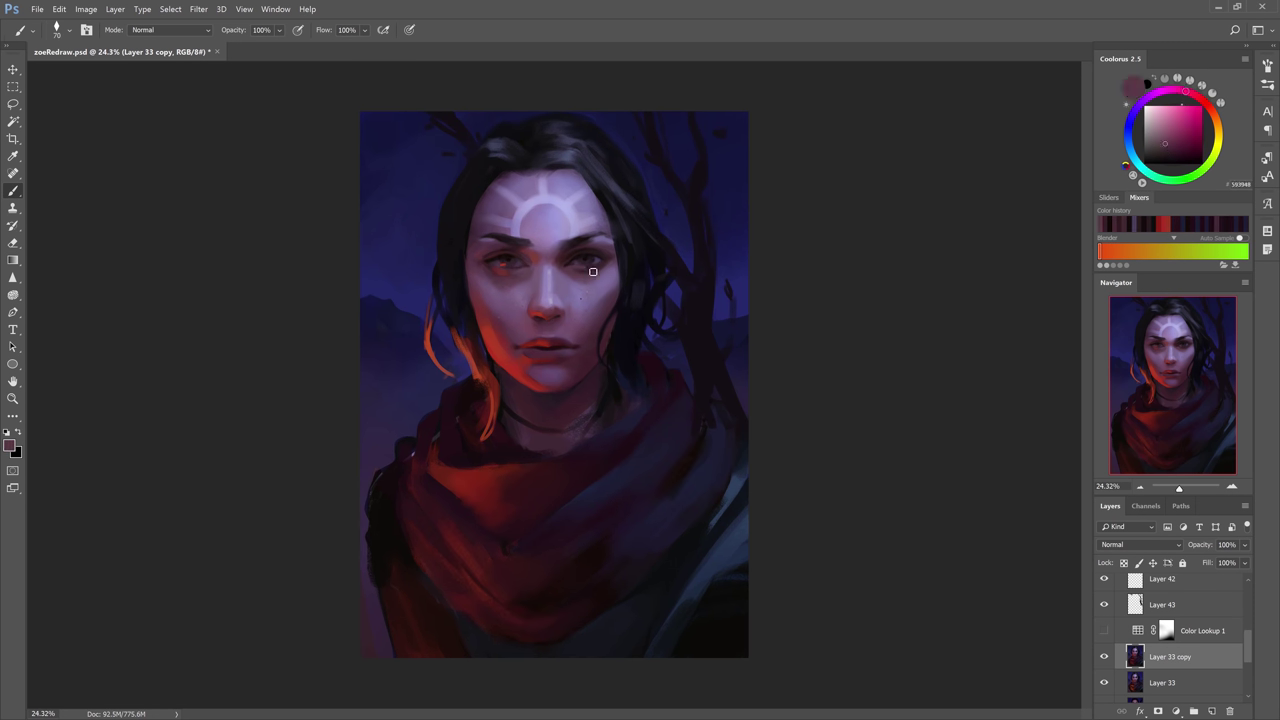
left_click(592, 267, "alt")
left_click(600, 263, "alt")
left_click(606, 258, "alt")
left_click(606, 255, "alt")
left_click(596, 259, "alt")
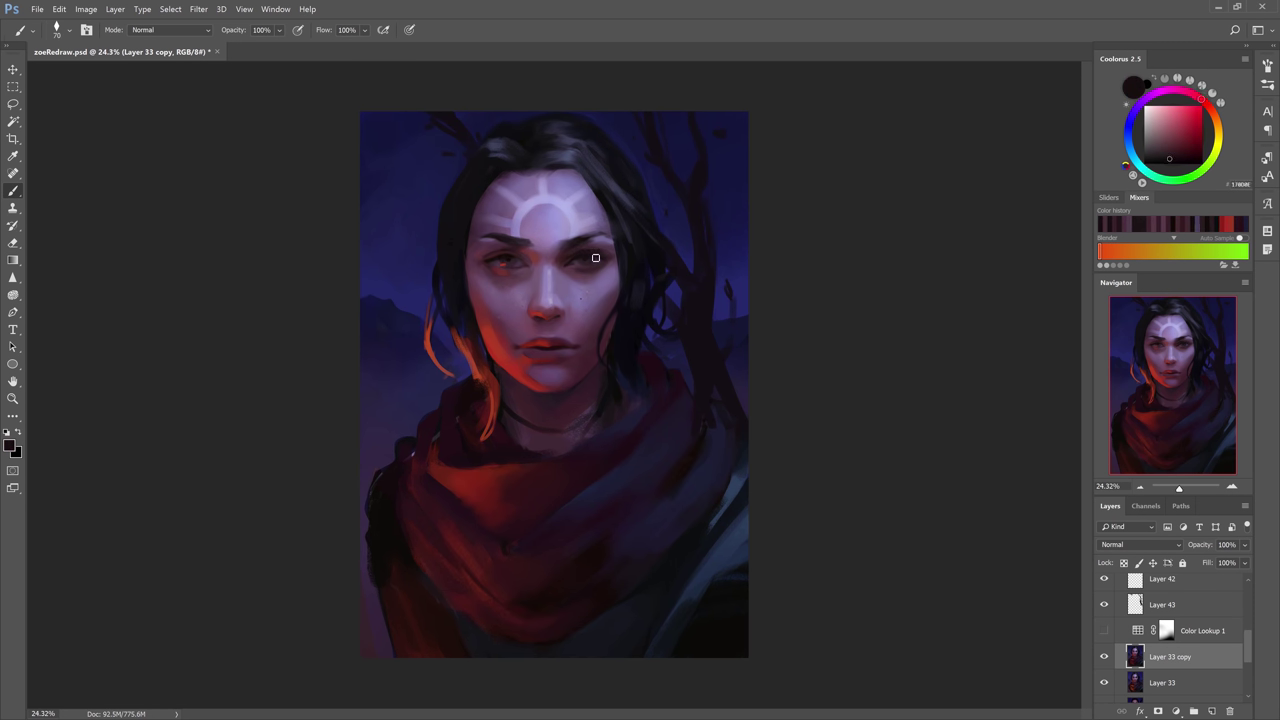
Smooth the right-hand cheek beside the loose hair strand with sampled light purple tones.
key("z")
left_click_drag(530, 276, 521, 276)
key("b")
left_click(590, 305, "alt")
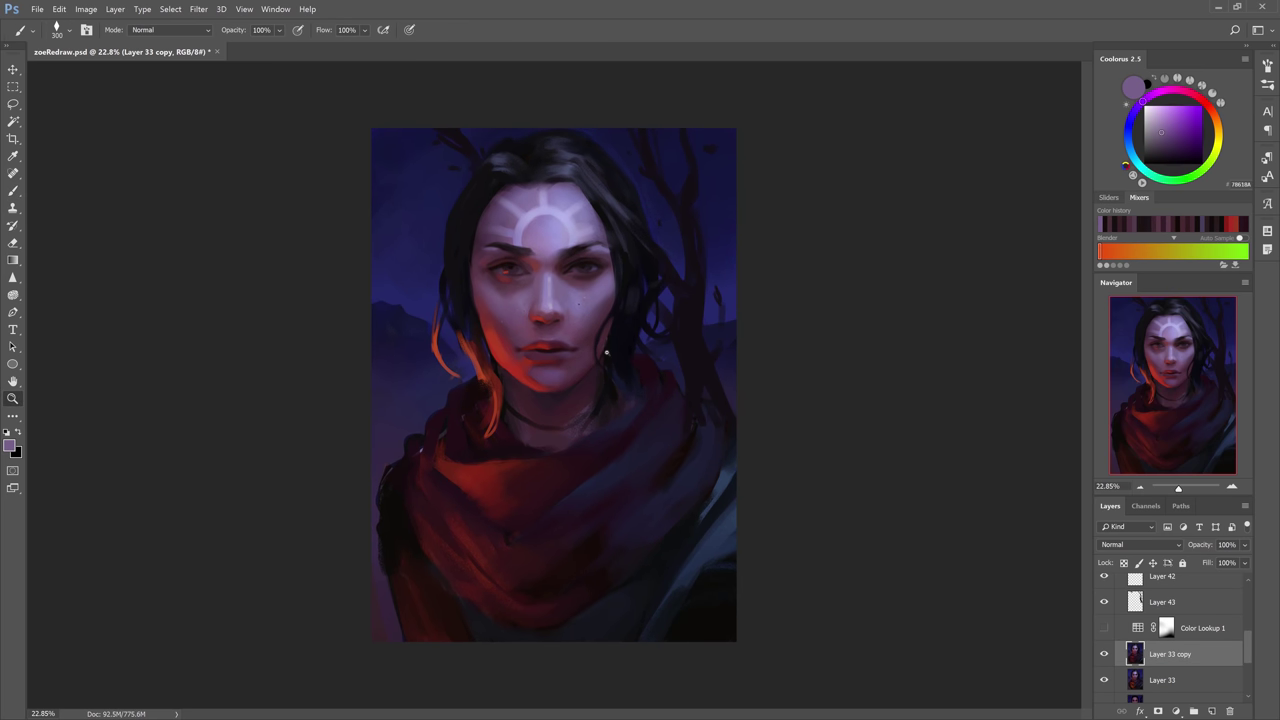
scroll(590, 310, "down", 3)
left_click(596, 320, "alt")
left_click(595, 315, "alt")
key("bracketleft")
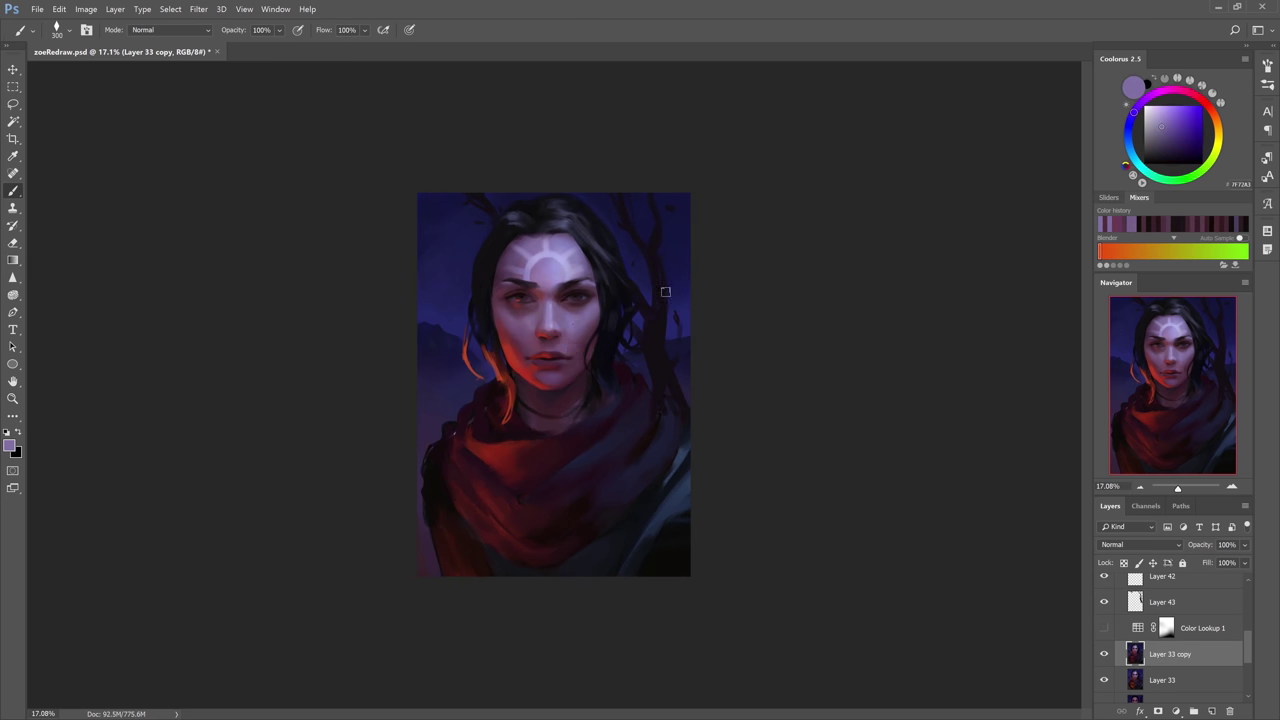
Shade the chin and right-hand jawline with sampled muted plum tones using a larger brush.
left_click(560, 383, "alt")
key("bracketright")
key("bracketright")
key("bracketright")
left_click(560, 383, "alt")
left_click(583, 372, "alt")
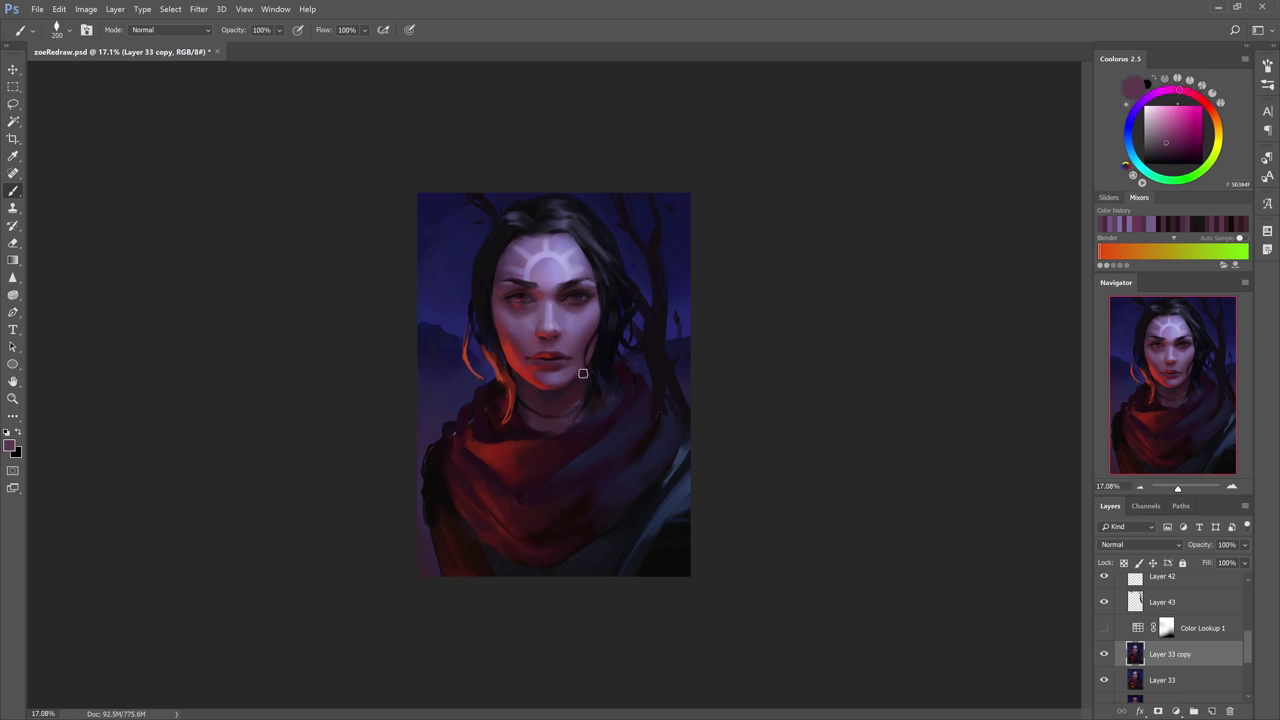
left_click(574, 378, "alt")
left_click(539, 322, "alt")
left_click(562, 388, "alt")
Refine the lower lip and the lit edge of the chin with sampled red and purple tones using a small brush.
scroll(550, 414, "up", 5)
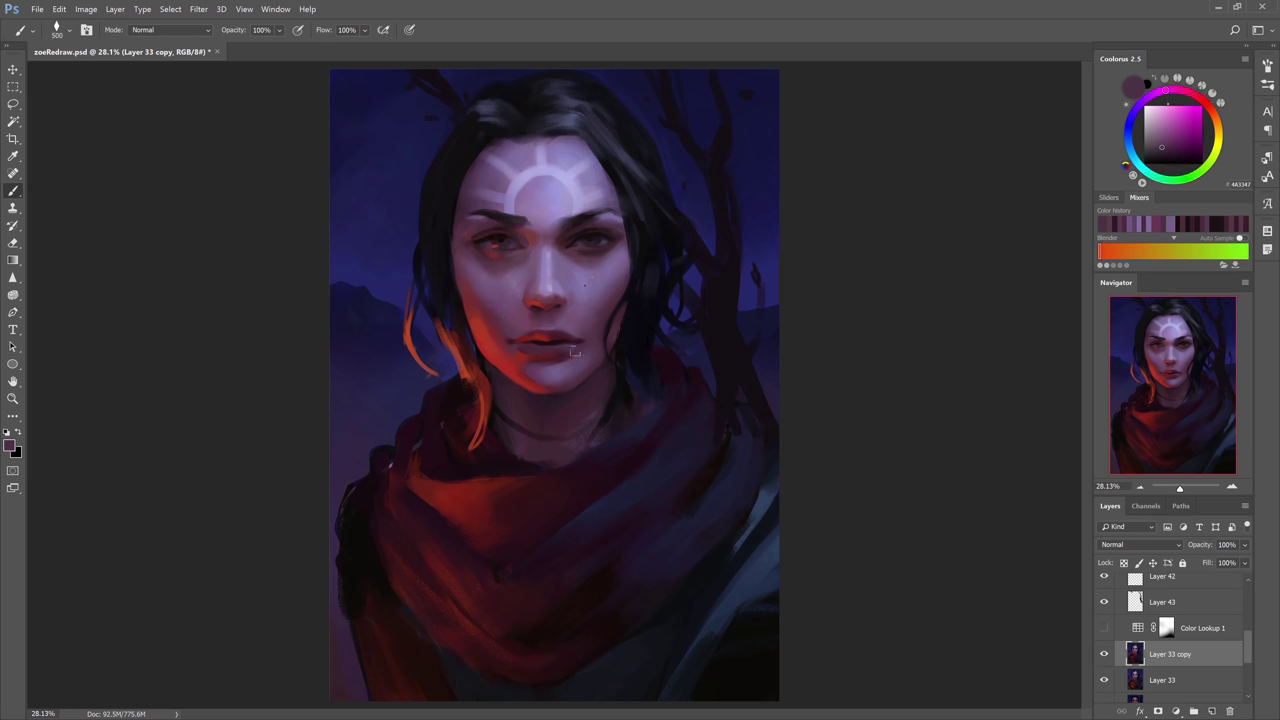
left_click(501, 344, "alt")
key("bracketleft")
key("bracketleft")
key("bracketleft")
key("bracketleft")
left_click(532, 379, "alt")
key("bracketleft")
key("bracketleft")
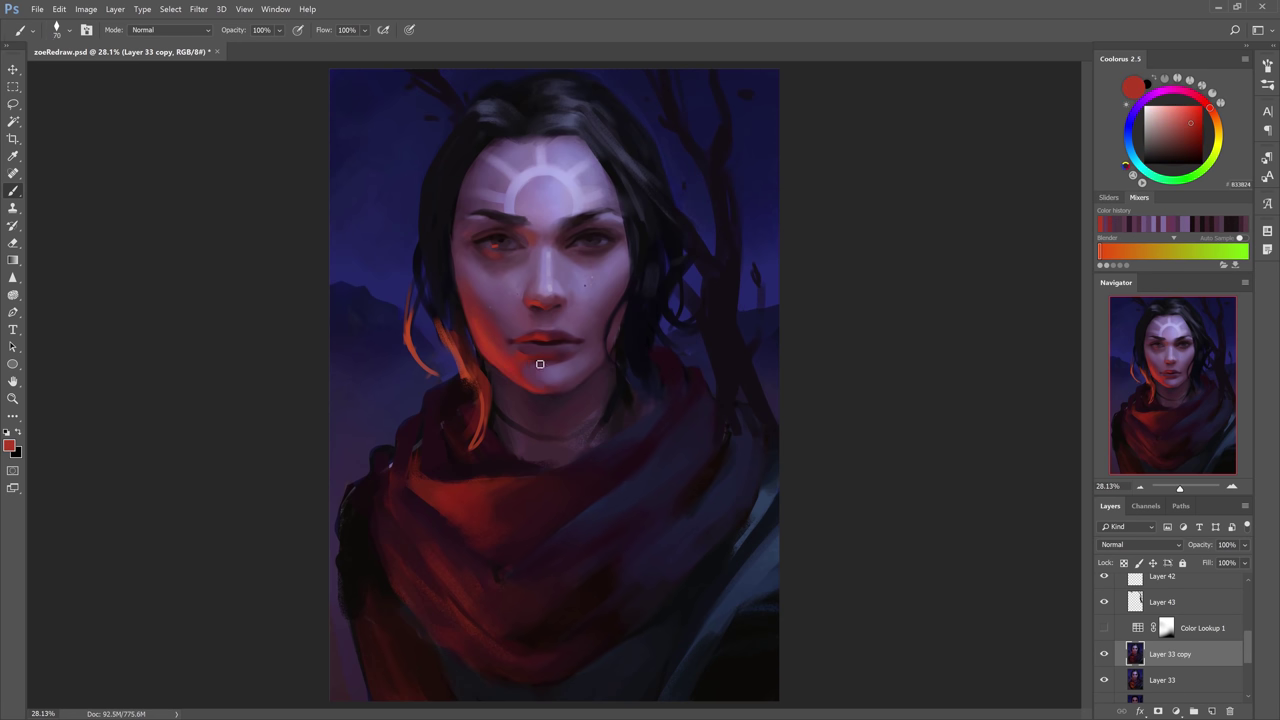
left_click(543, 357, "alt")
key("bracketleft")
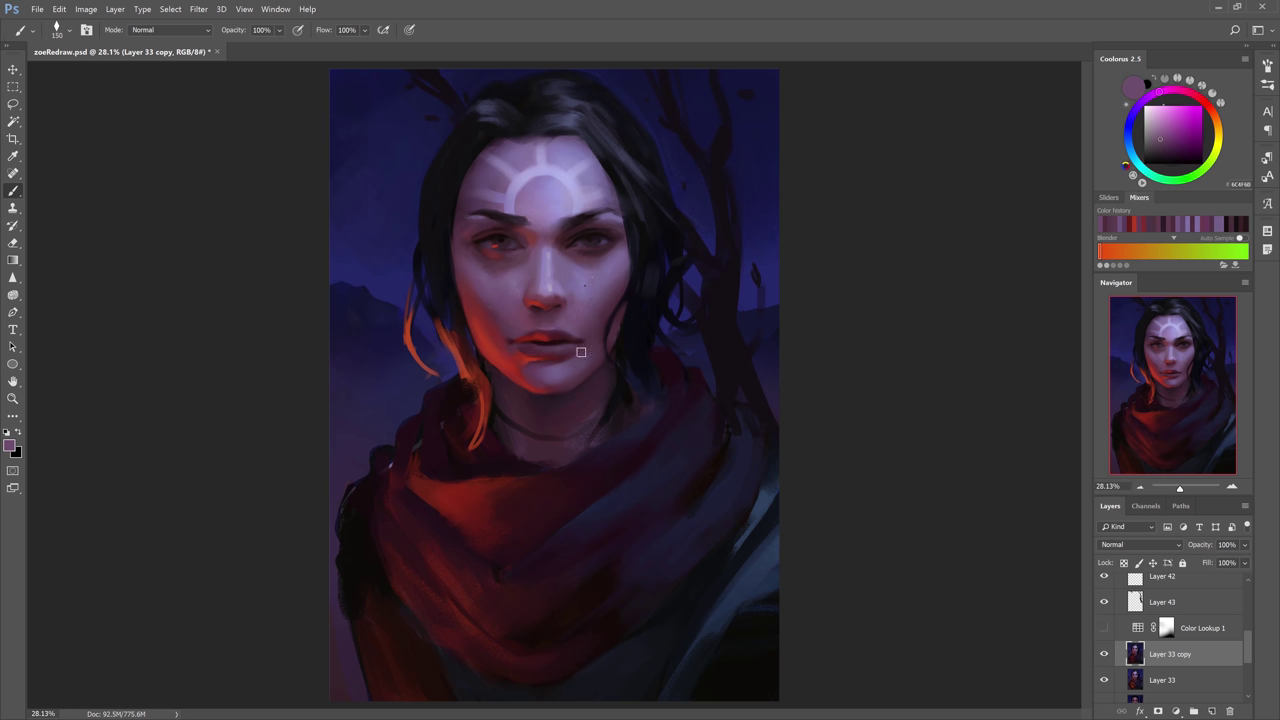
Blend the skin between the nose and upper lip with sampled mauve tones at brush size 125.
left_click(567, 297, "alt")
left_click(562, 312, "alt")
key("bracketright")
key("bracketright")
key("bracketright")
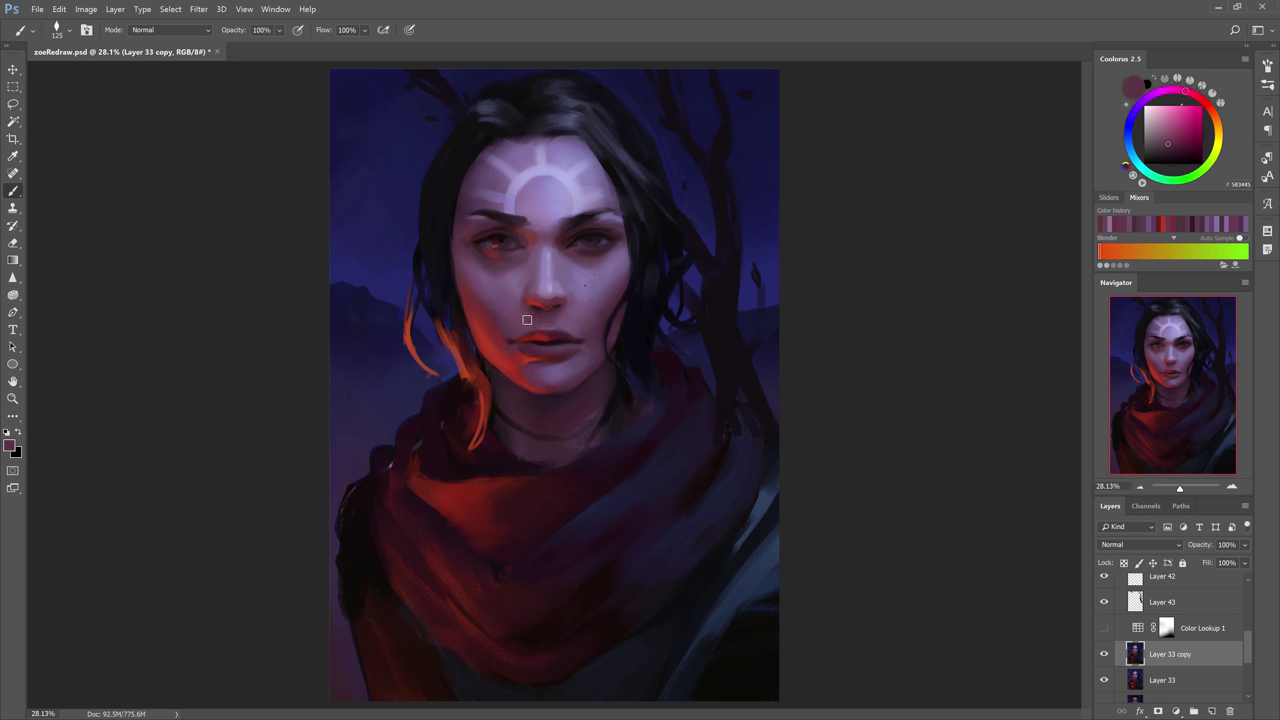
left_click(526, 316, "alt")
Soften the skin beneath and beside the right-hand eye with sampled muted purple and dark mauve tones.
left_click(590, 256, "alt")
left_click(604, 262, "alt")
scroll(604, 262, "down", 2)
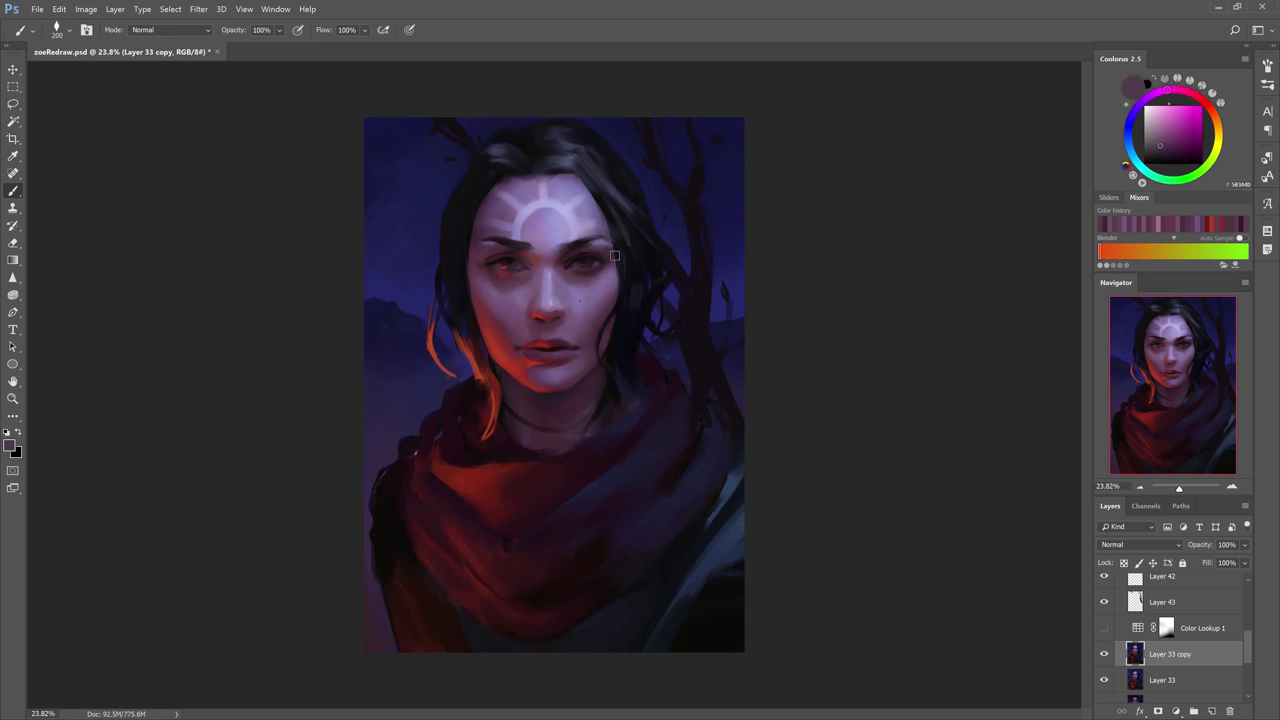
left_click(602, 268, "alt")
key("bracketleft")
key("bracketleft")
key("bracketleft")
key("bracketleft")
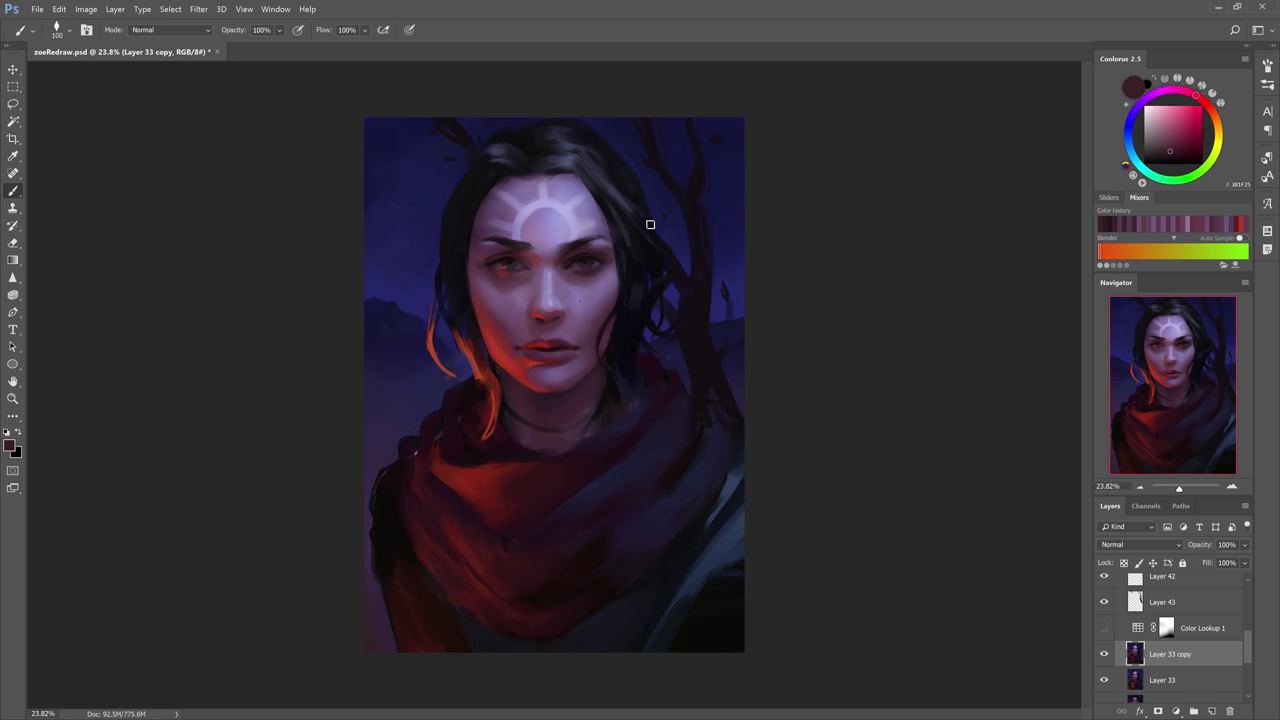
Retouch the left-hand eye and the scarf edge below the lit hair strand with sampled tones.
left_click(514, 266, "alt")
mouse_move(516, 266)
left_mouse_down()
mouse_move(574, 283)
mouse_move(552, 239)
left_mouse_up()
left_click(443, 437, "alt")
key("bracketright")
key("bracketright")
key("bracketright")
key("bracketright")
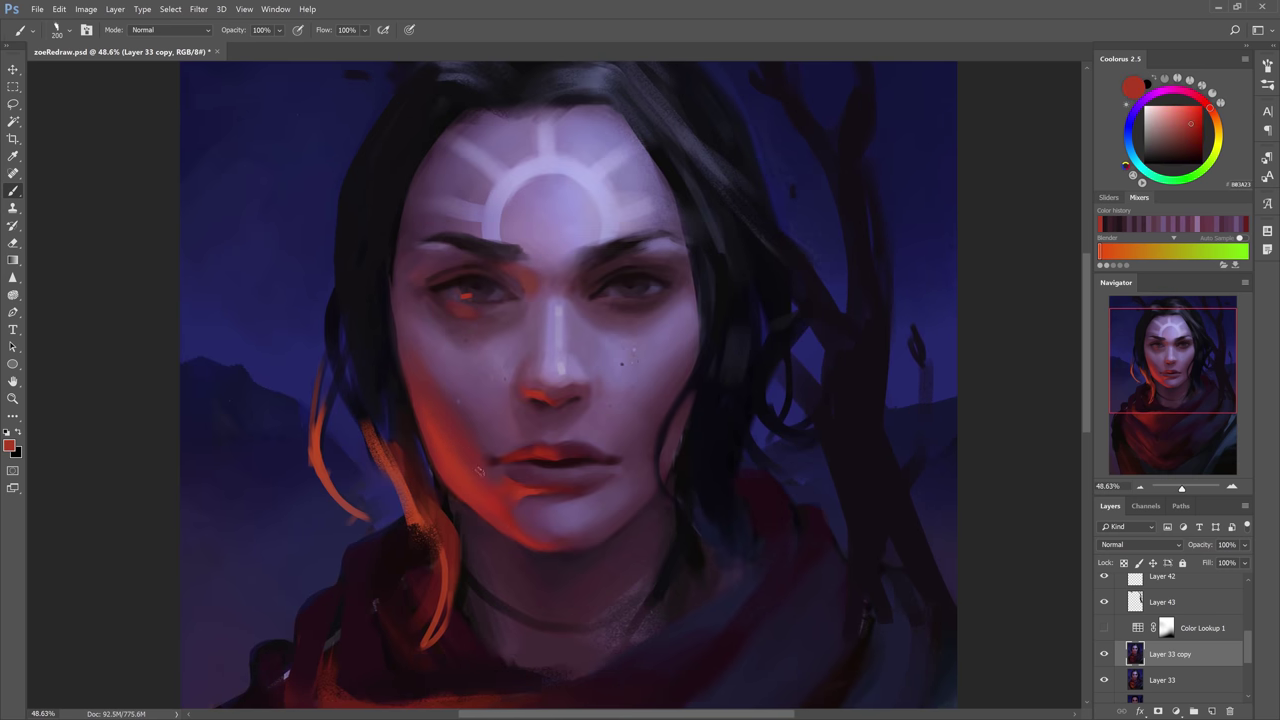
Reselect Layer 33 copy and blend the skin around the left-hand brow and right-hand cheek with sampled tones.
scroll(1160, 640, "up", 4)
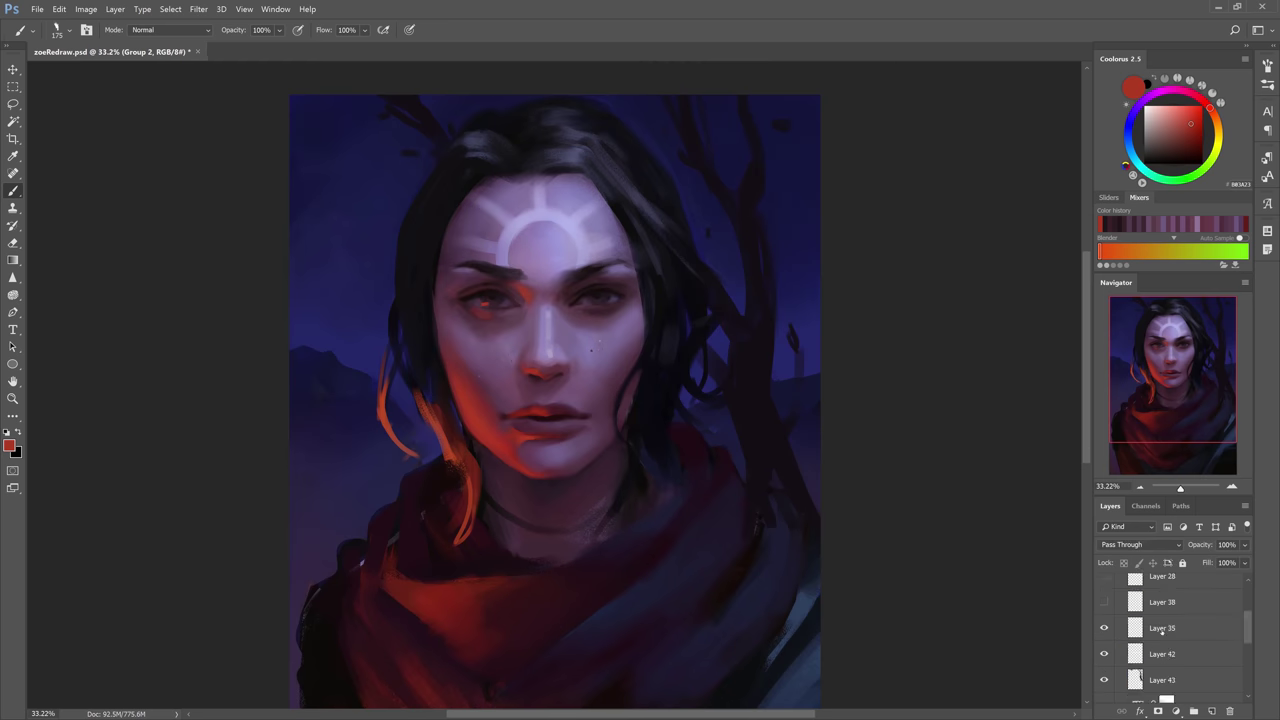
scroll(1160, 630, "down", 4)
left_click(1160, 628)
left_click(498, 278, "alt")
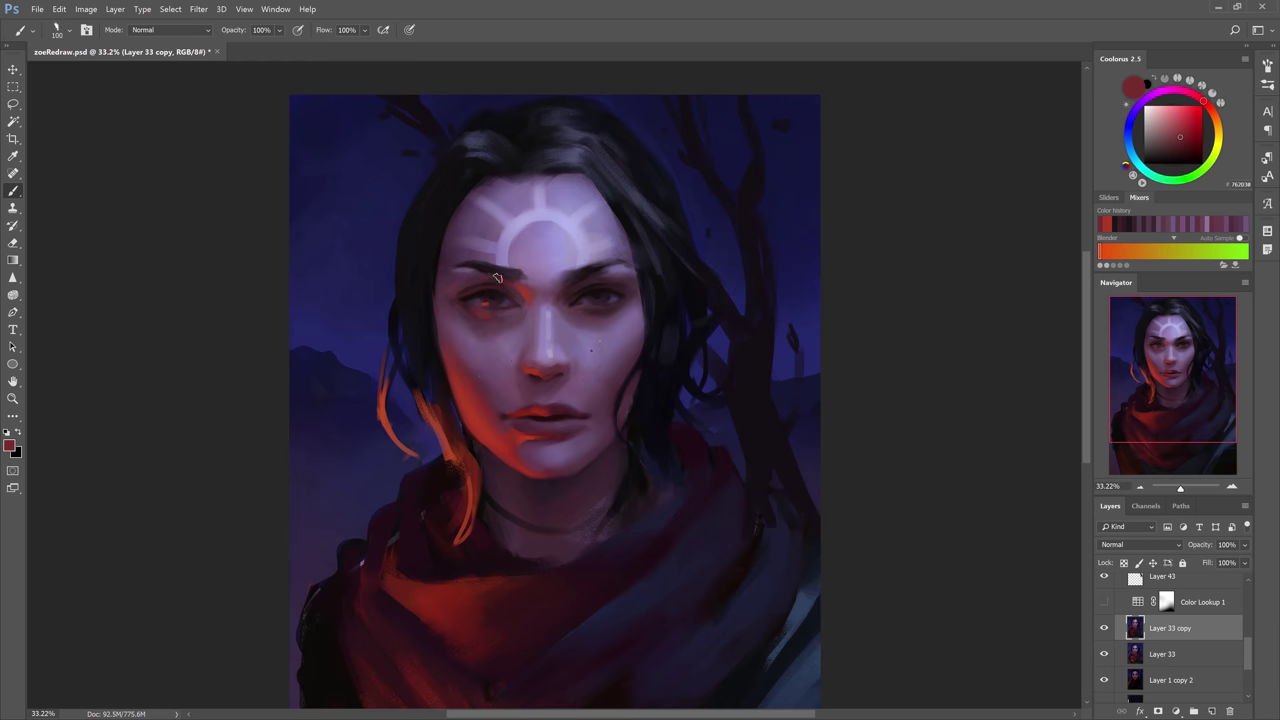
left_click(557, 258, "alt")
left_click(557, 366, "alt")
key("bracketright")
key("bracketright")
key("bracketright")
left_click_drag(632, 318, 634, 342)
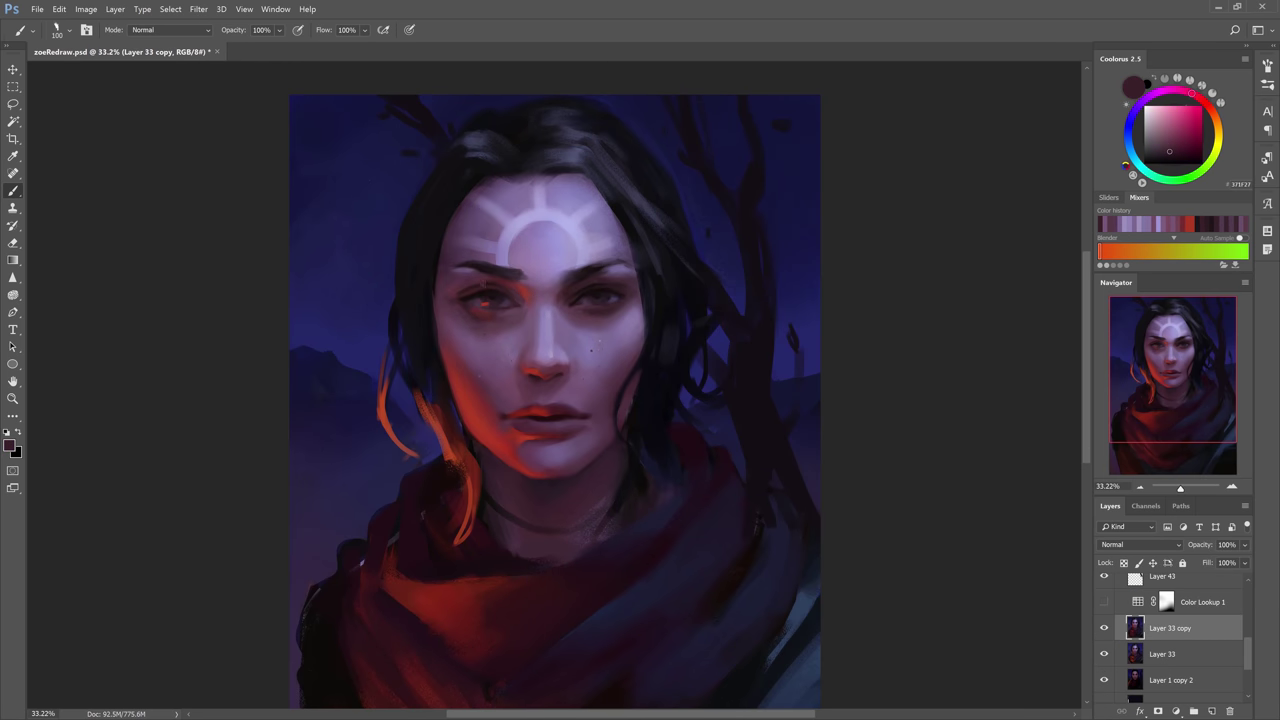
Refine both eyebrows and the shadows around the eyes with sampled dark tones at brush size 70.
key("bracketleft")
key("bracketleft")
key("bracketleft")
left_click(521, 305, "alt")
left_click(609, 302)
left_click(600, 264, "alt")
left_click(525, 280)
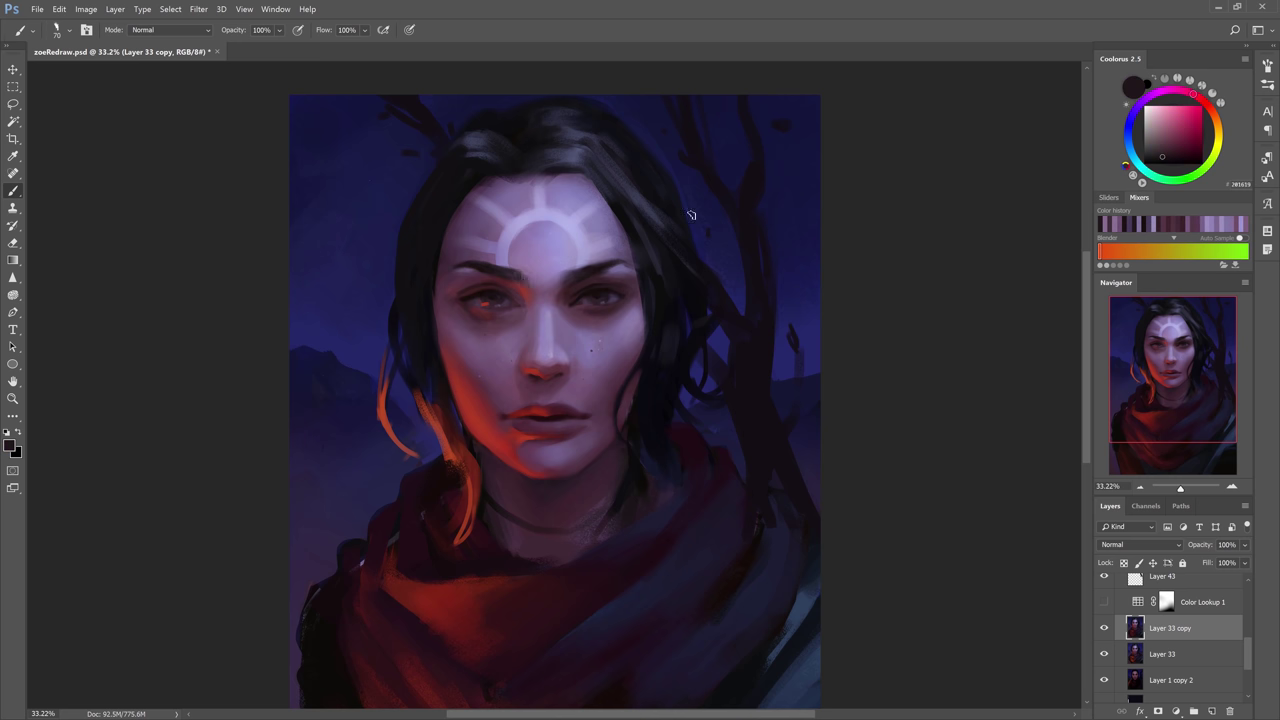
left_click(630, 282, "alt")
left_click(464, 277, "alt")
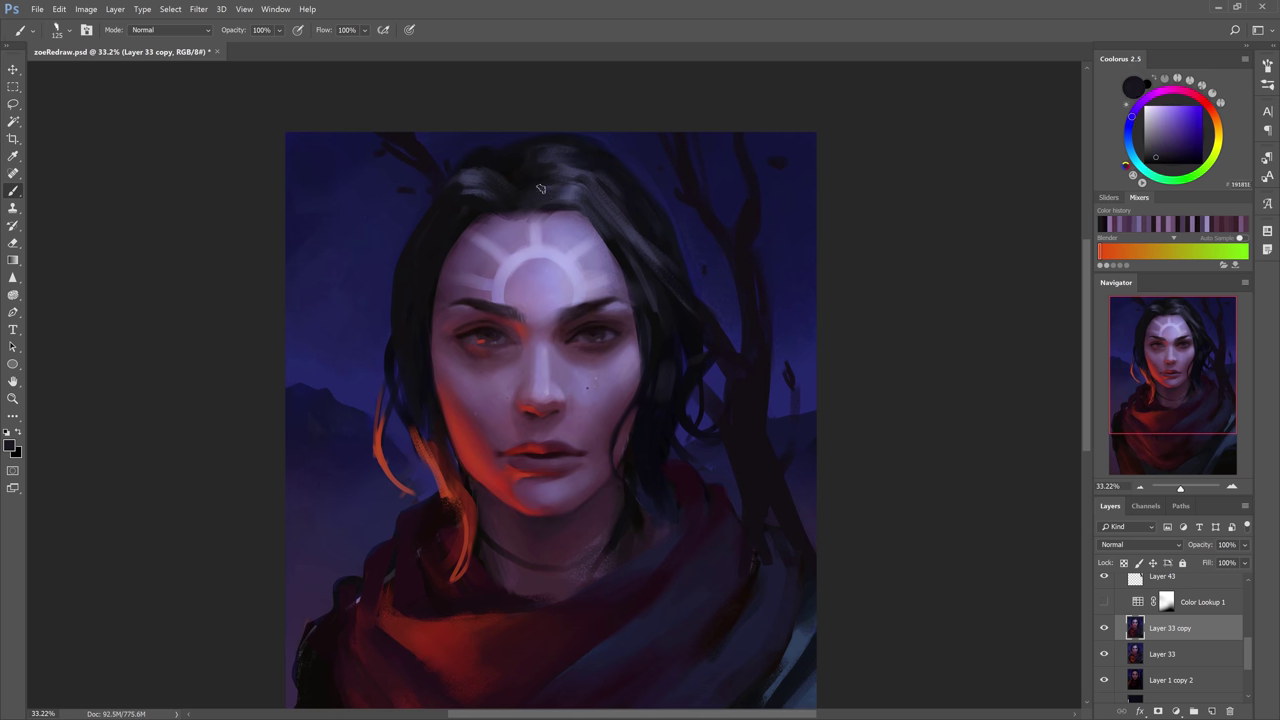
Repaint the hair highlights across the crown with sampled muted plum and near-black tones.
left_click(642, 171, "alt")
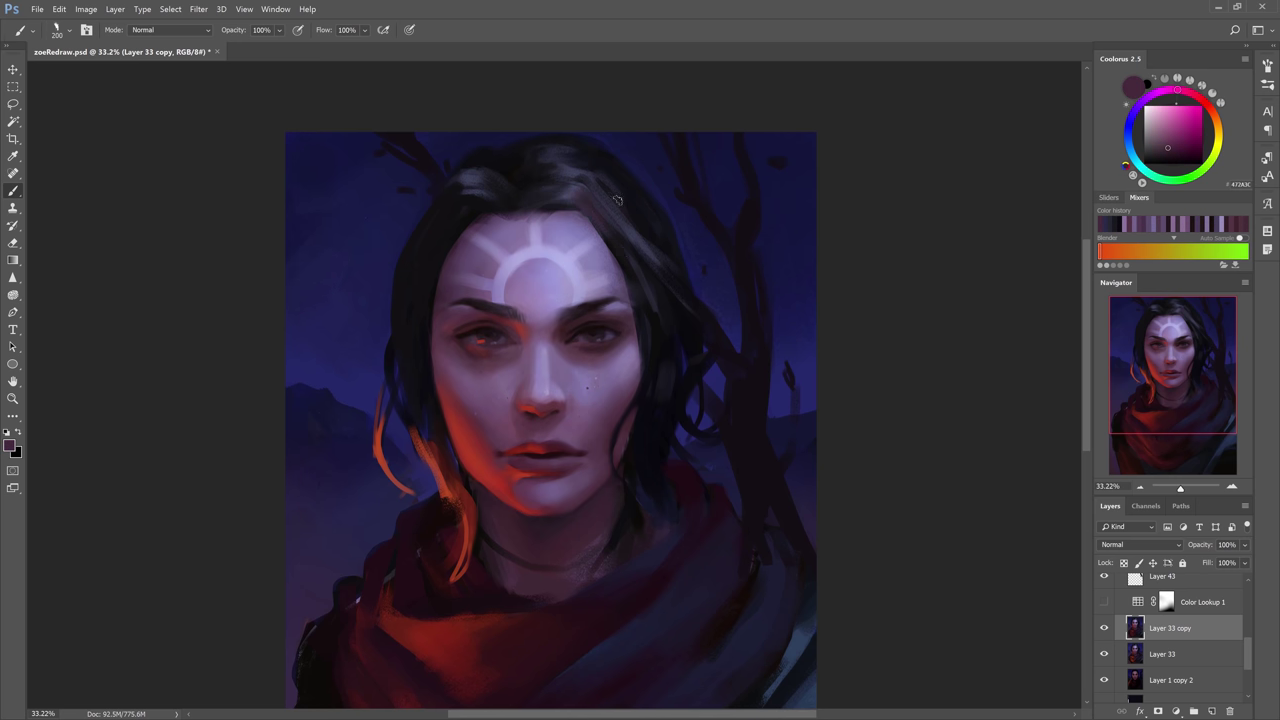
key("bracketleft")
key("bracketleft")
key("bracketleft")
key("bracketleft")
left_click(567, 195, "alt")
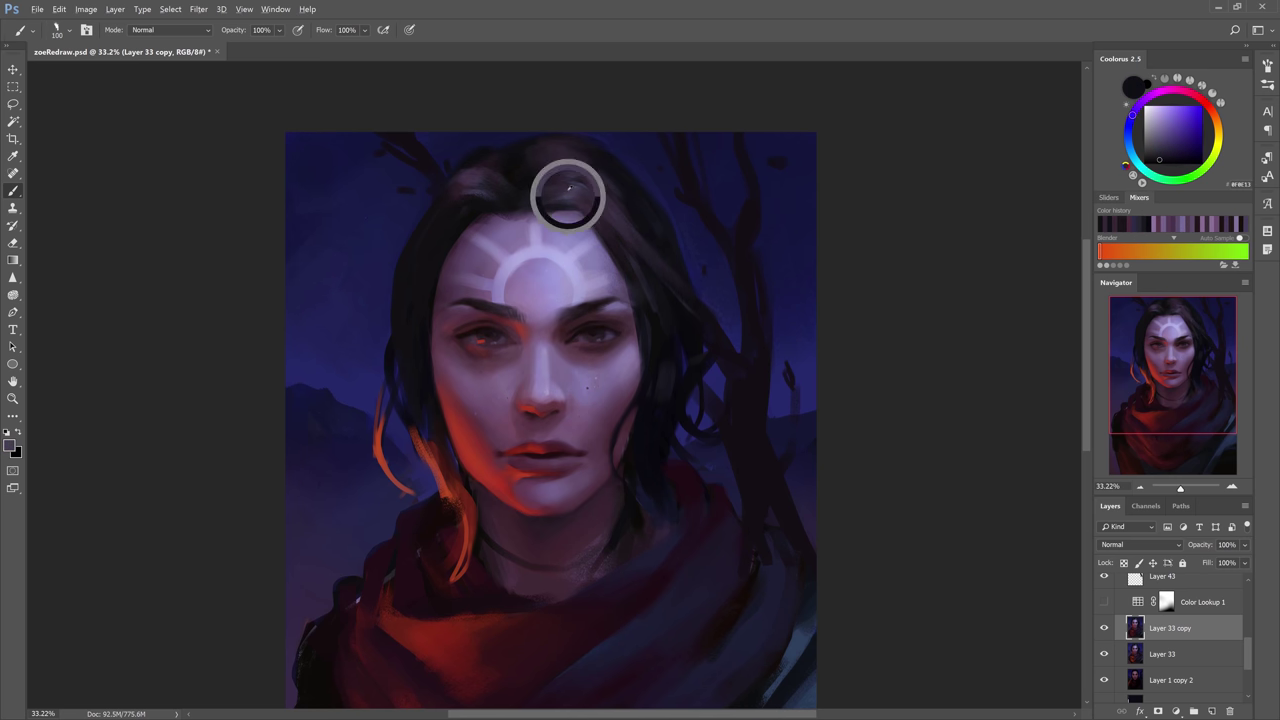
key("bracketleft")
key("bracketleft")
key("bracketleft")
Reshape the underside and right-hand wing of the nose with sampled red and purple tones at brush size 60.
scroll(560, 300, "down", 1)
left_click(541, 364, "alt")
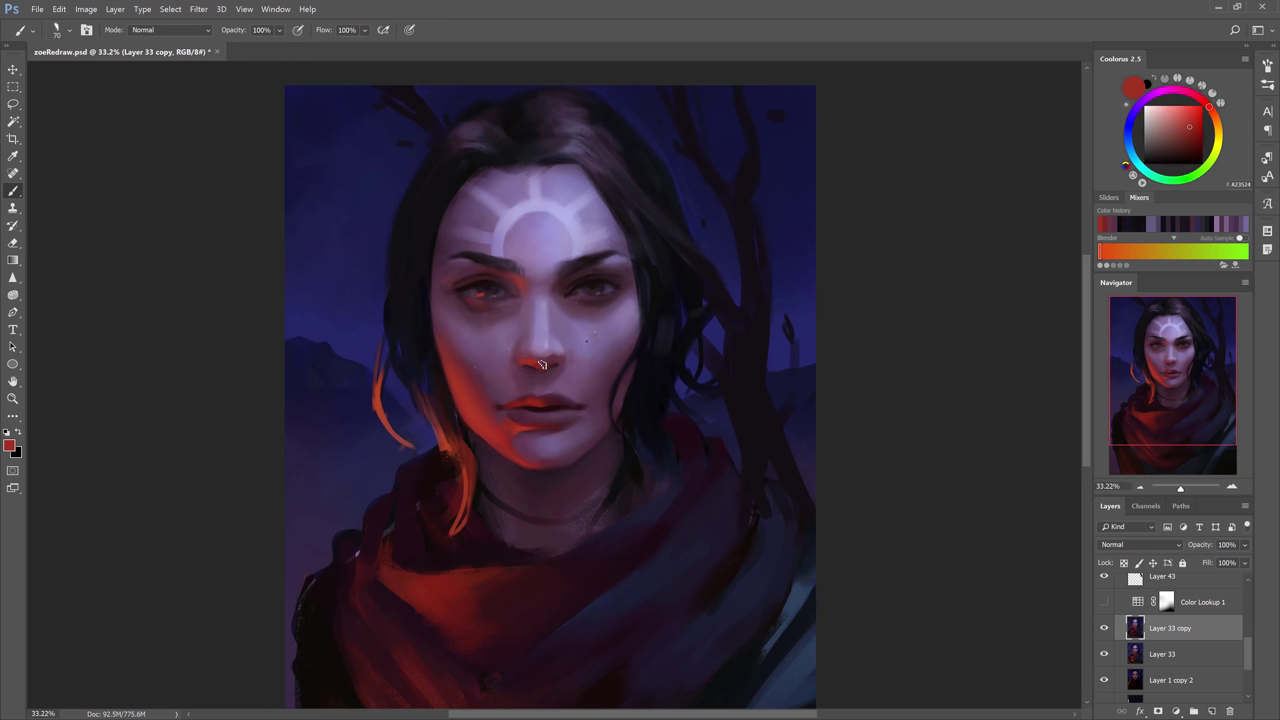
key("bracketleft")
left_click(541, 372, "alt")
left_click(564, 353, "alt")
left_click(568, 357, "alt")
left_click(570, 361, "alt")
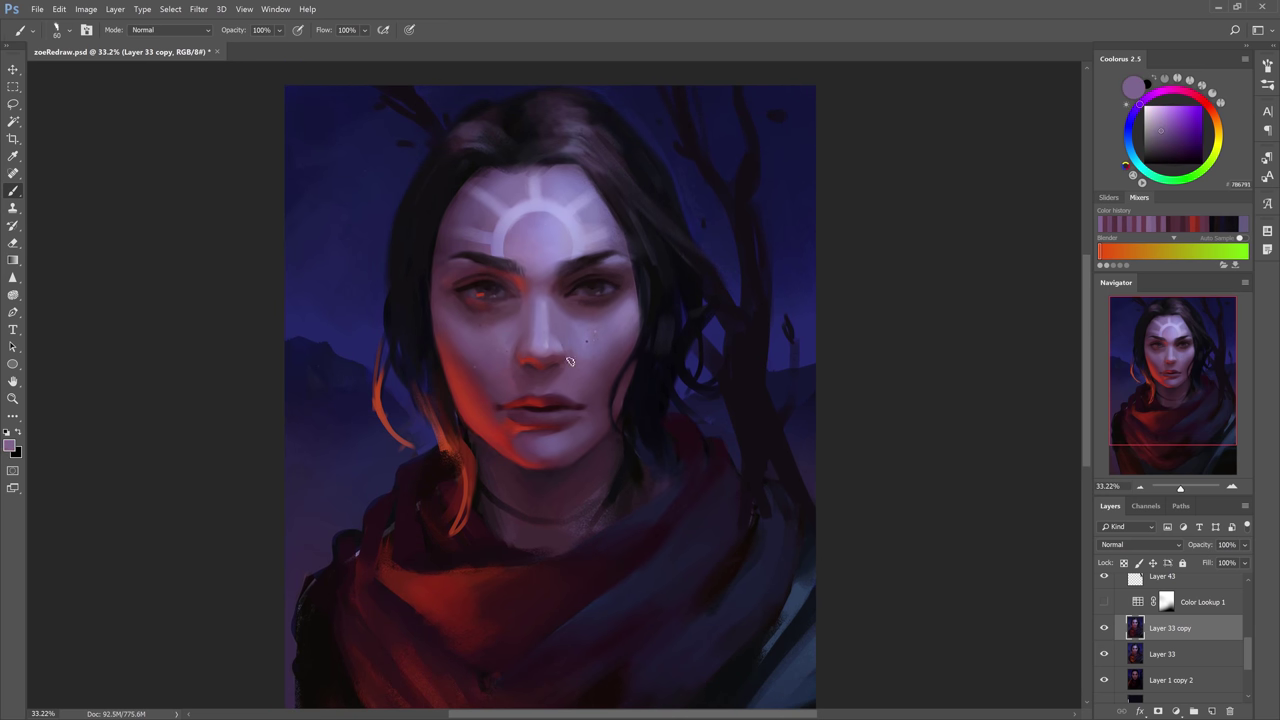
left_click(560, 366, "alt")
Refine the nose tip, nostrils and bridge with sampled red and plum tones at brush size 70.
left_click(583, 308, "alt")
left_click(566, 304, "alt")
key("bracketright")
left_click(528, 358, "alt")
left_click(621, 293, "alt")
left_click(536, 357, "alt")
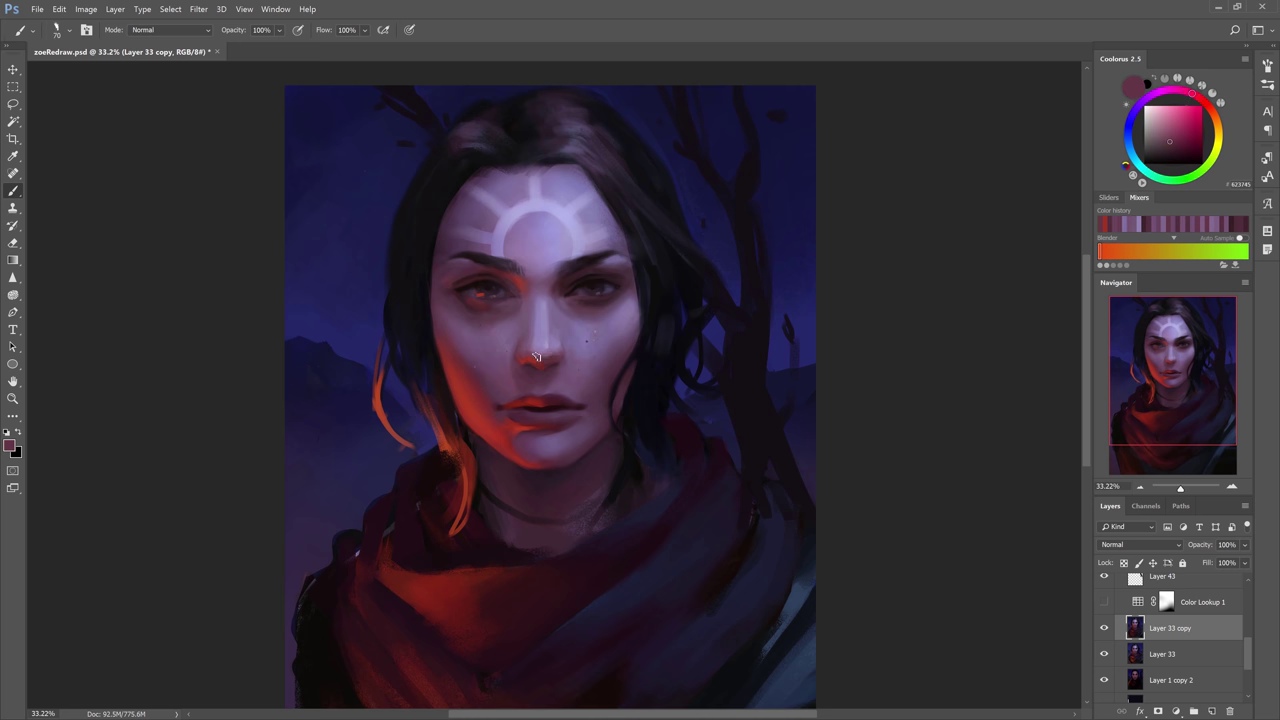
left_click(544, 354, "alt")
left_click(550, 348, "alt")
left_click(532, 336, "alt")
Sharpen the nostril shadow under the nose with sampled dark tones at brush size 25.
key("bracketleft")
key("bracketleft")
key("bracketleft")
key("bracketleft")
key("bracketleft")
key("bracketleft")
key("bracketleft")
left_click(528, 369, "alt")
left_click(694, 275, "alt")
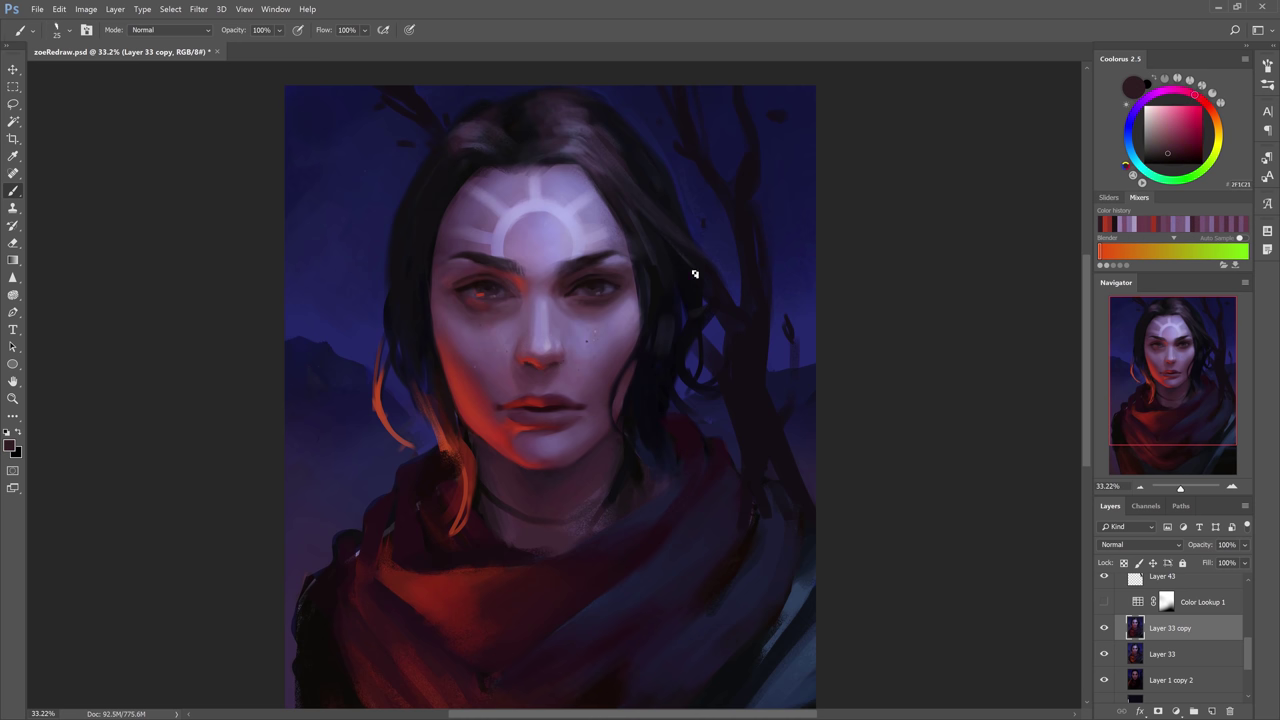
Blend the shadows on the cheek, beside the nose and around both eyes with sampled plum tones at brush size 80.
key("bracketright")
key("bracketright")
key("bracketright")
key("bracketright")
key("bracketright")
key("bracketright")
left_click(568, 352, "alt")
left_click(520, 331, "alt")
left_click(475, 283, "alt")
left_click(605, 281, "alt")
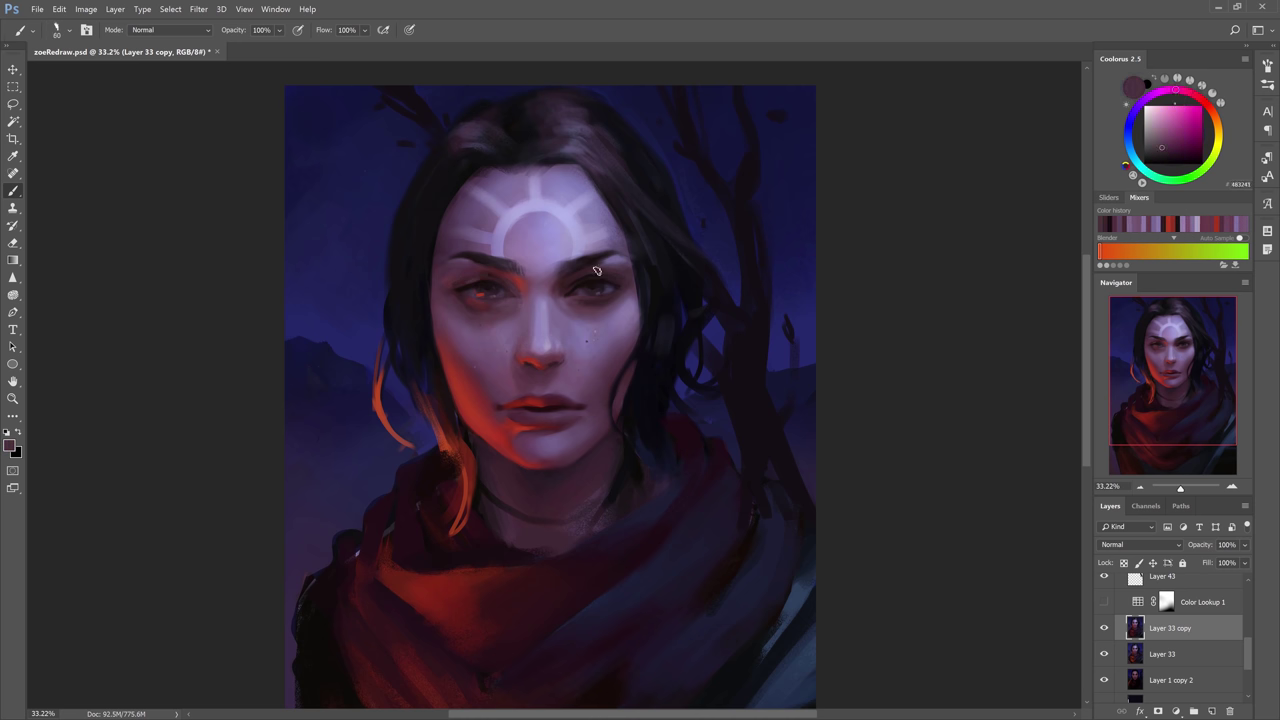
Redefine the lip line and right-hand mouth corner with sampled dark red and plum tones, using brush sizes 45 to 70.
key("bracketleft")
key("bracketleft")
left_click(560, 406, "alt")
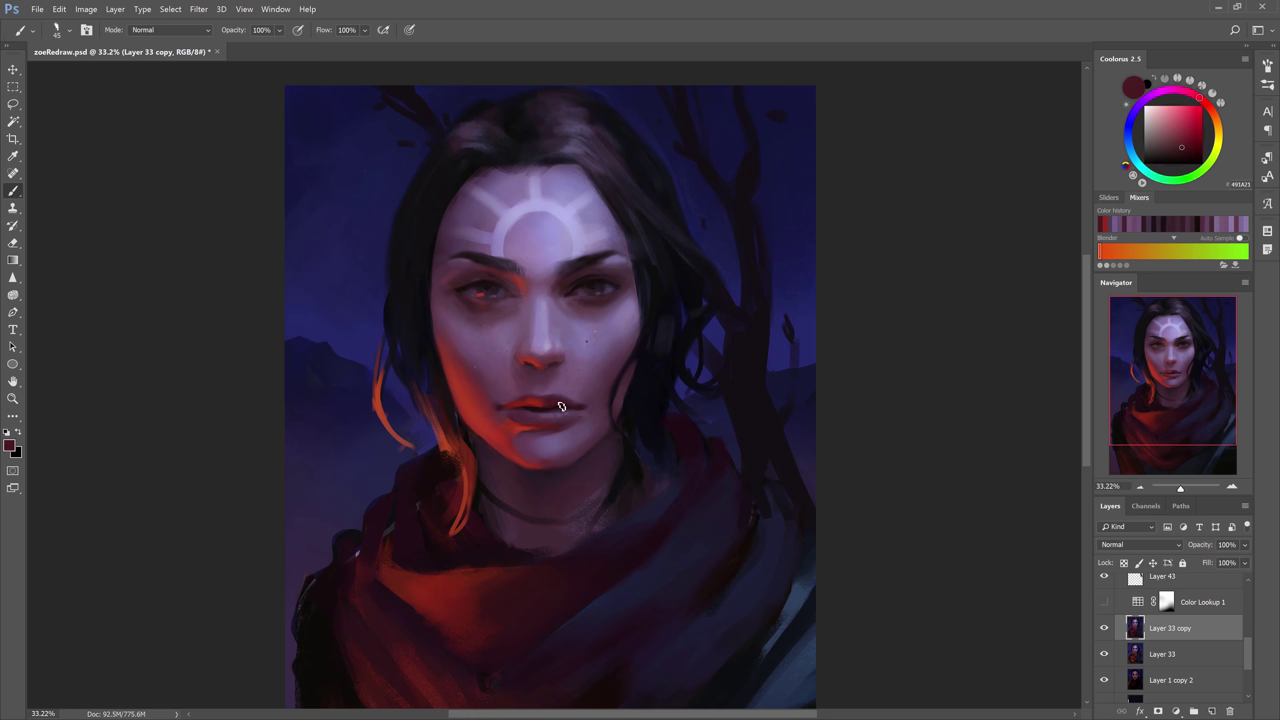
left_click(587, 408, "alt")
key("bracketright")
key("bracketright")
key("bracketright")
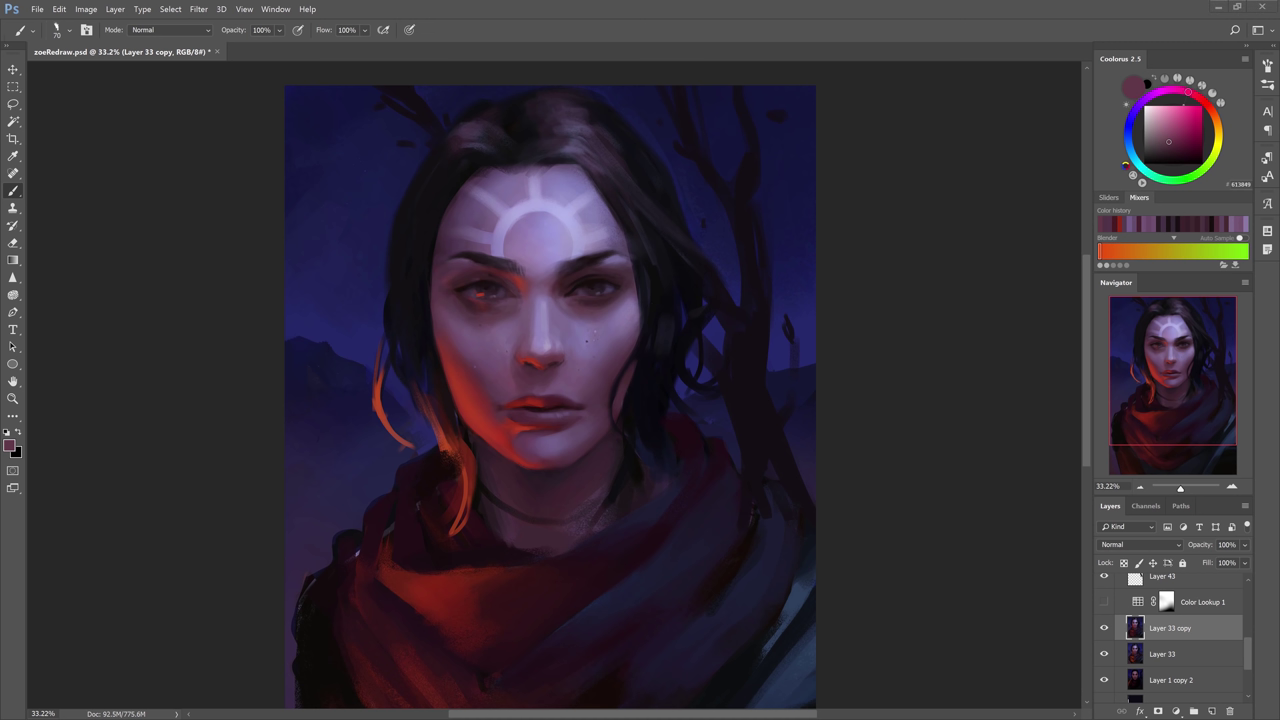
Undo the stray stroke beside the hair and blend the lower face with sampled plum tones at brush size 150.
left_click_drag(378, 428, 356, 500)
key("ctrl+z")
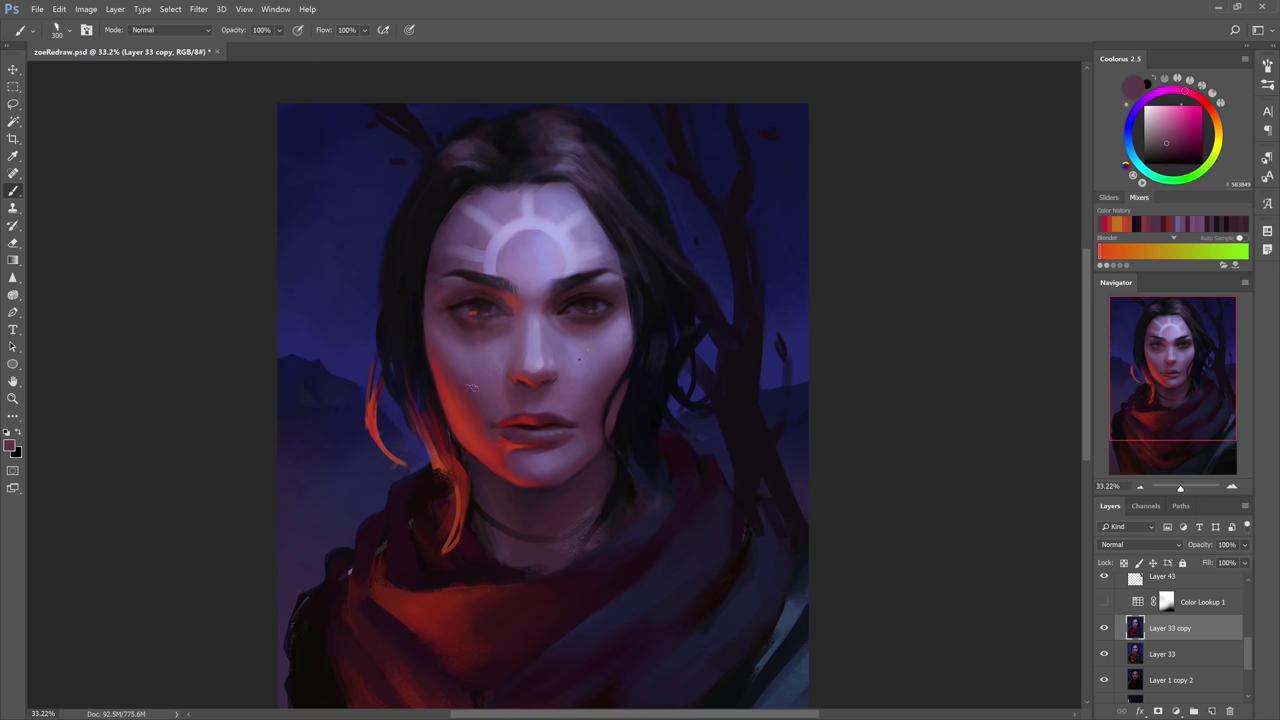
key("bracketright")
key("bracketright")
left_click(536, 443, "alt")
left_click(559, 392, "alt")
key("ctrl+minus")
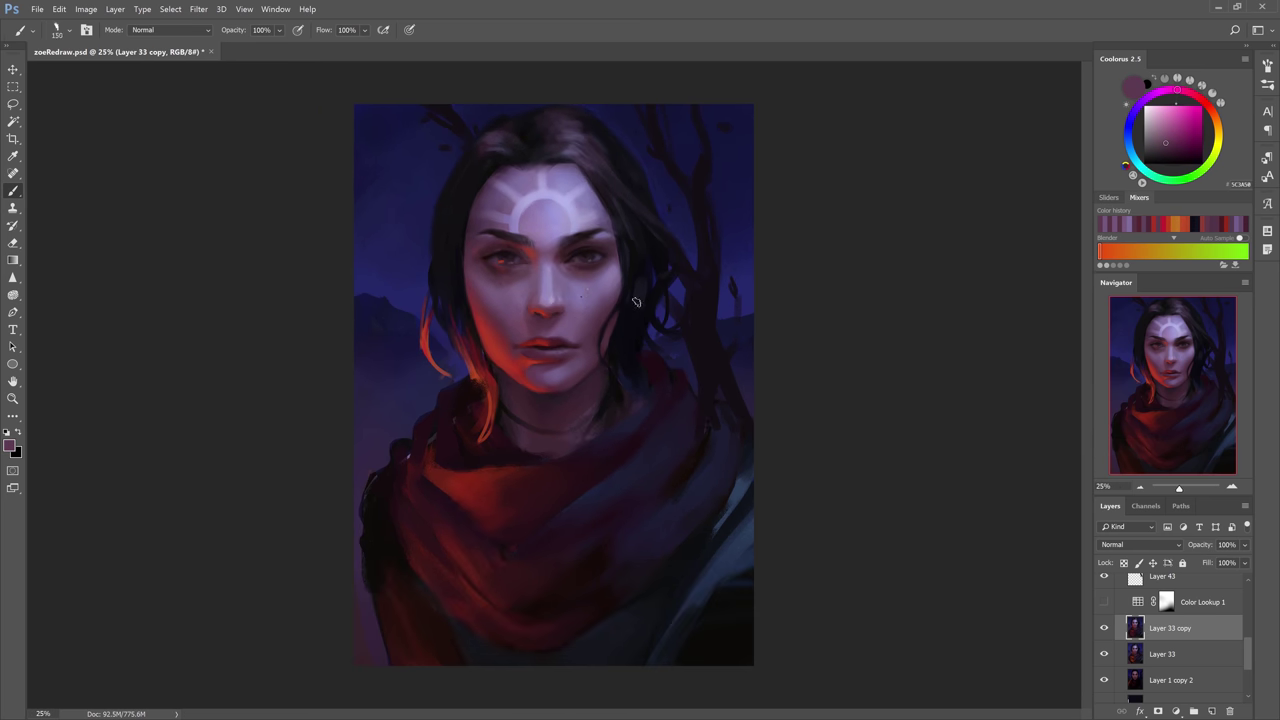
Lasso the mouth, copy it to a separate layer to adjust its placement, compare the result and merge it into Layer 33 copy.
key("l")
mouse_move(552, 333)
left_mouse_down()
mouse_move(506, 343)
mouse_move(512, 360)
mouse_move(540, 377)
mouse_move(588, 360)
left_mouse_up()
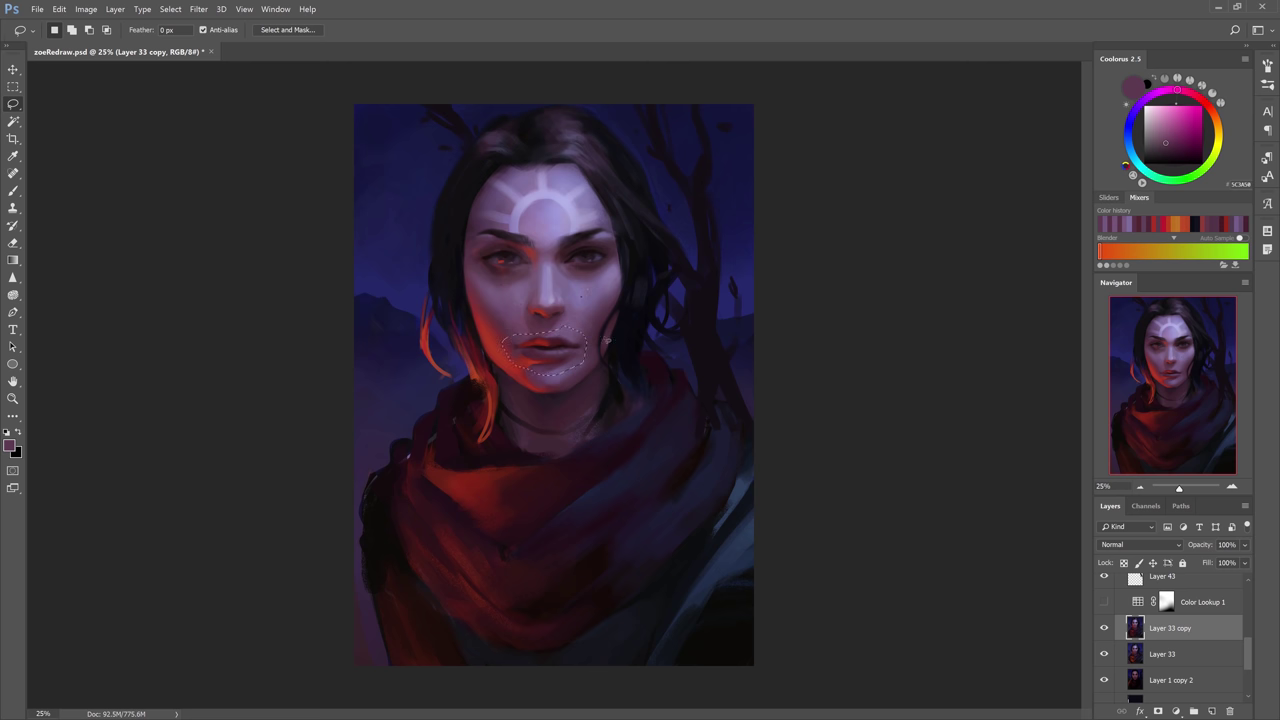
key("ctrl+j")
key("v")
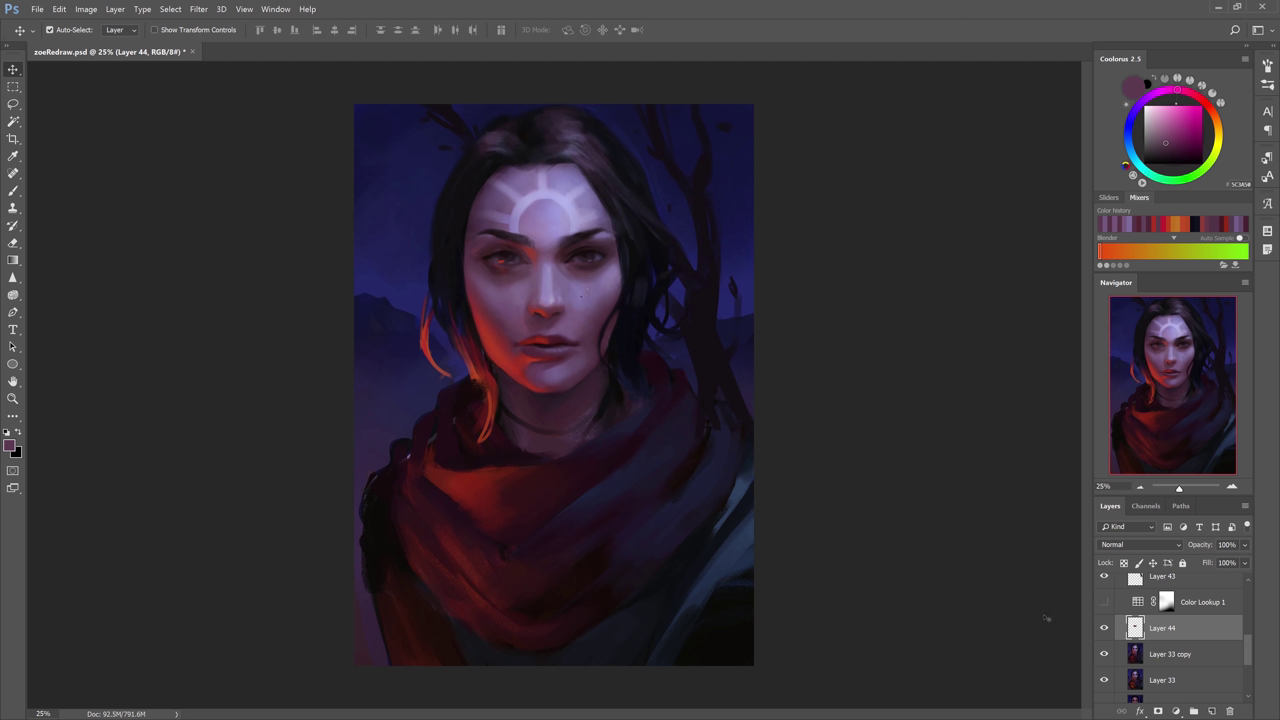
left_click(1104, 627)
left_click(1104, 627)
key("e")
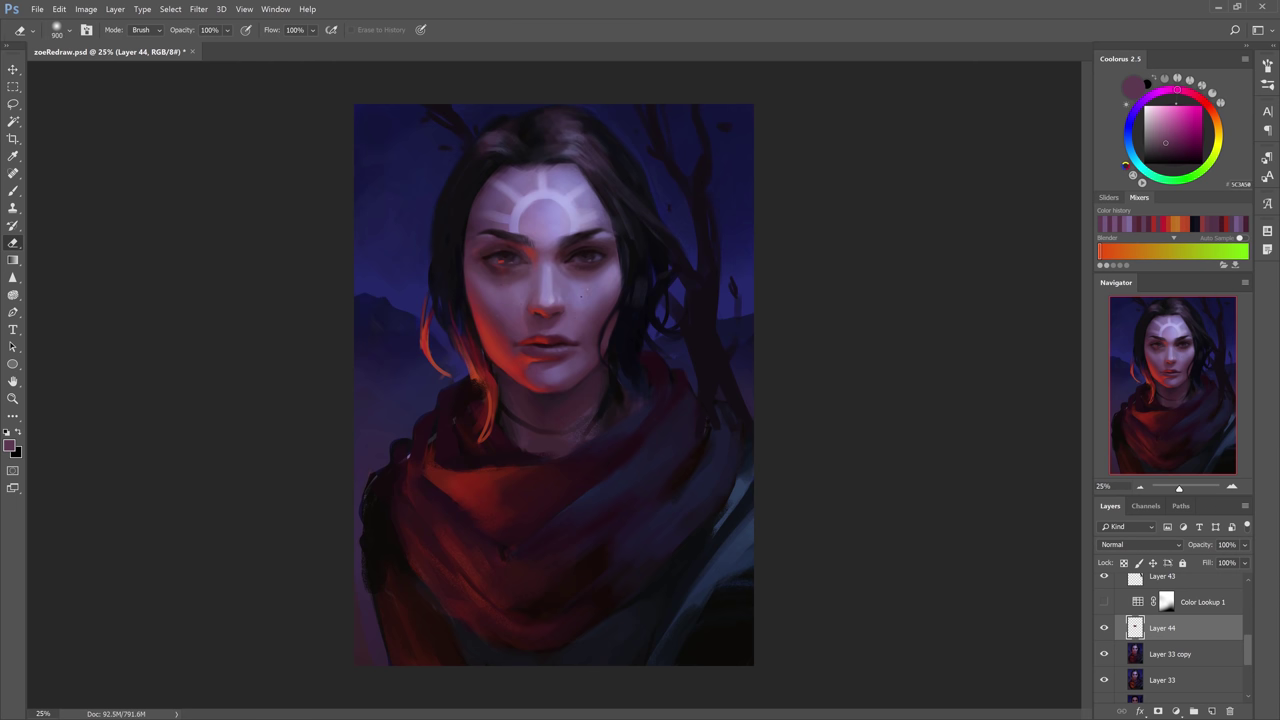
key("b")
key("ctrl+e")
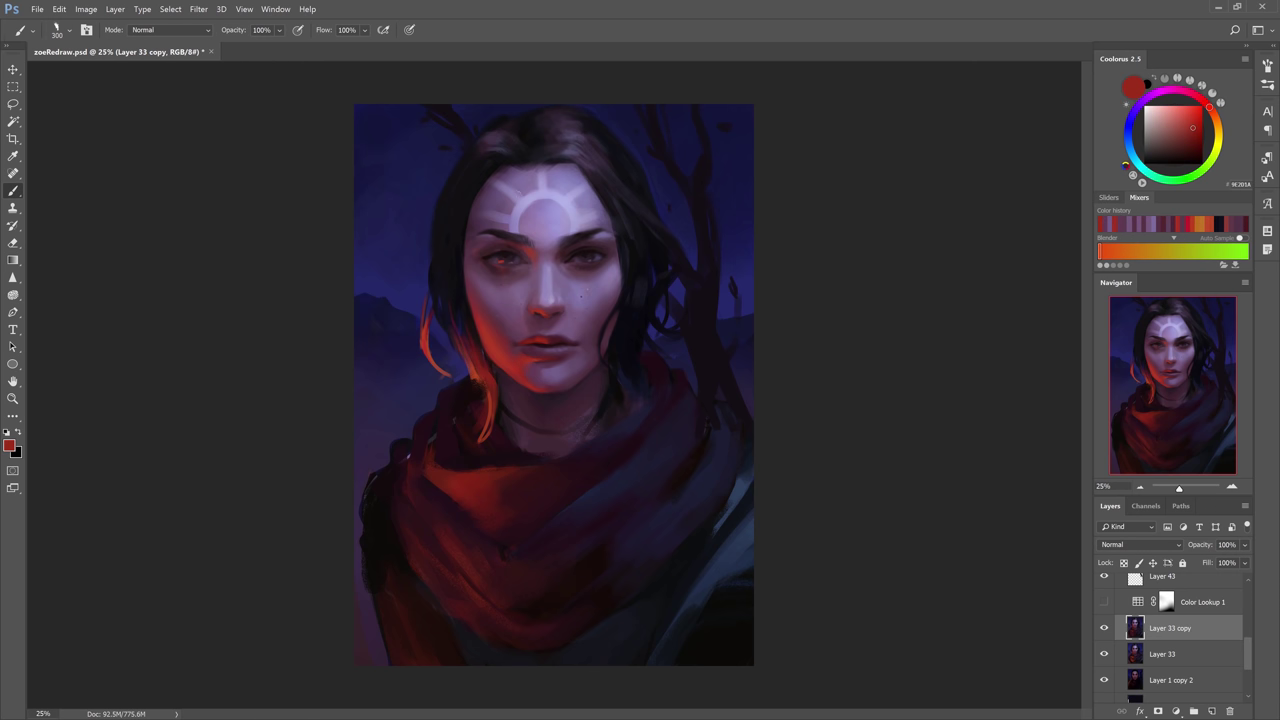
Paint thin dark choker cords across the neck with sampled tones at brush size 70.
left_click(533, 525, "alt")
left_click(530, 405, "alt")
left_click(556, 410, "alt")
mouse_move(506, 388)
left_mouse_down()
mouse_move(556, 410)
mouse_move(556, 430)
left_mouse_up()
left_click_drag(504, 394, 546, 422)
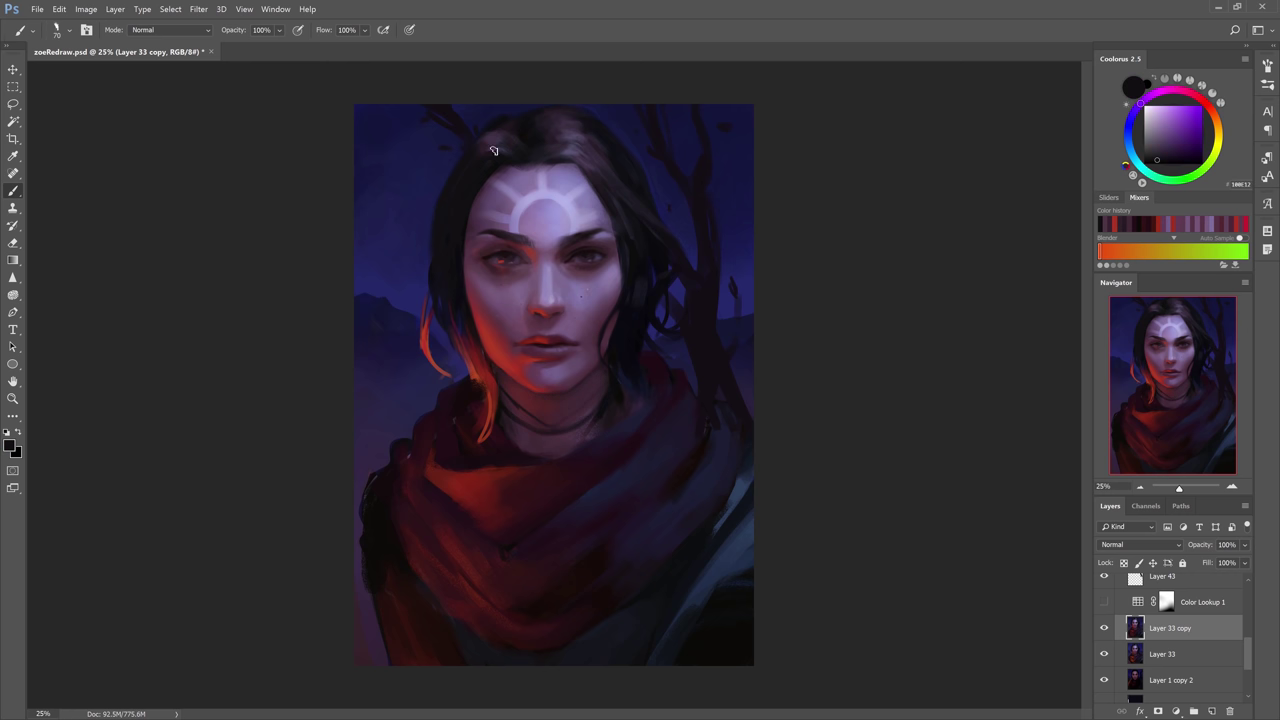
Repaint the left-hand shoulder edge of the cloak with sampled near-black and background tones, finishing at brush size 175.
key("bracketright")
key("bracketright")
key("bracketright")
key("bracketright")
key("bracketright")
key("bracketright")
key("bracketright")
key("bracketright")
key("bracketright")
key("bracketright")
left_click(374, 483, "alt")
key("bracketleft")
key("bracketleft")
key("bracketleft")
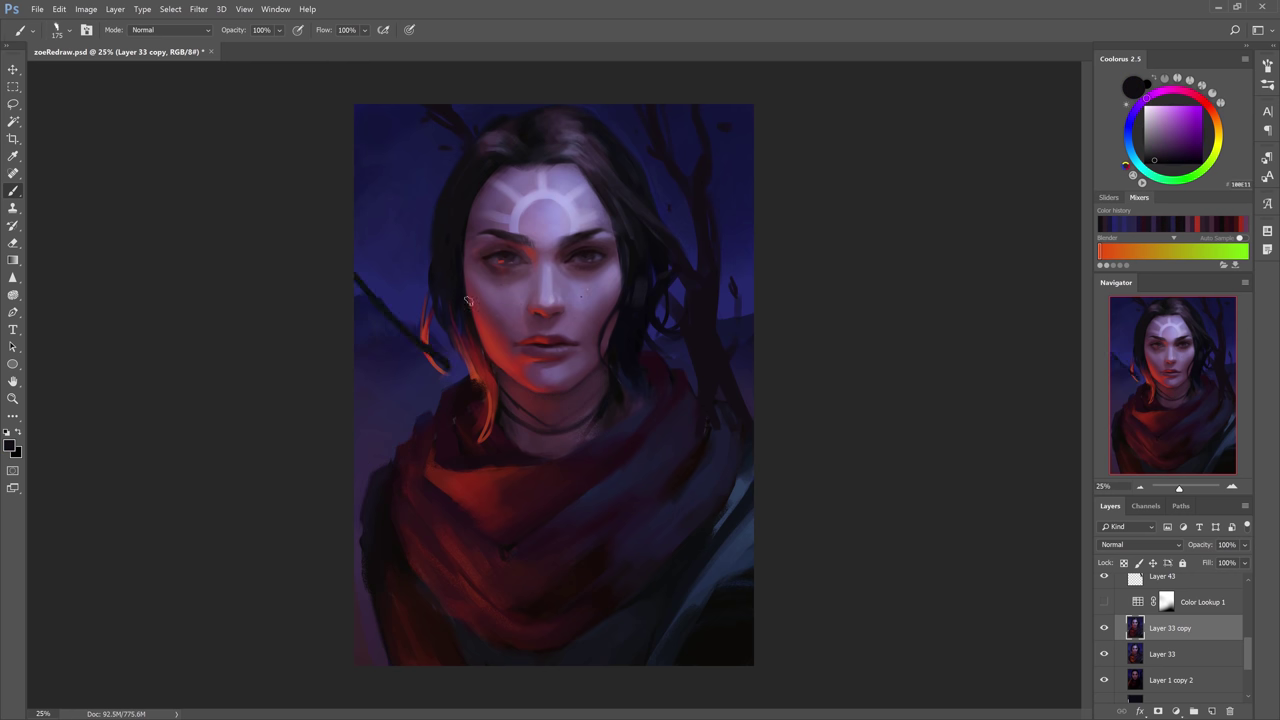
Paint a dark blue mountain ridge behind the left-hand hair strands with sampled background tones at brush size 150.
left_click(449, 296, "alt")
left_click(425, 330, "alt")
mouse_move(408, 334)
left_mouse_down()
mouse_move(438, 346)
mouse_move(362, 356)
left_mouse_up()
left_click(400, 345, "alt")
left_click(443, 349, "alt")
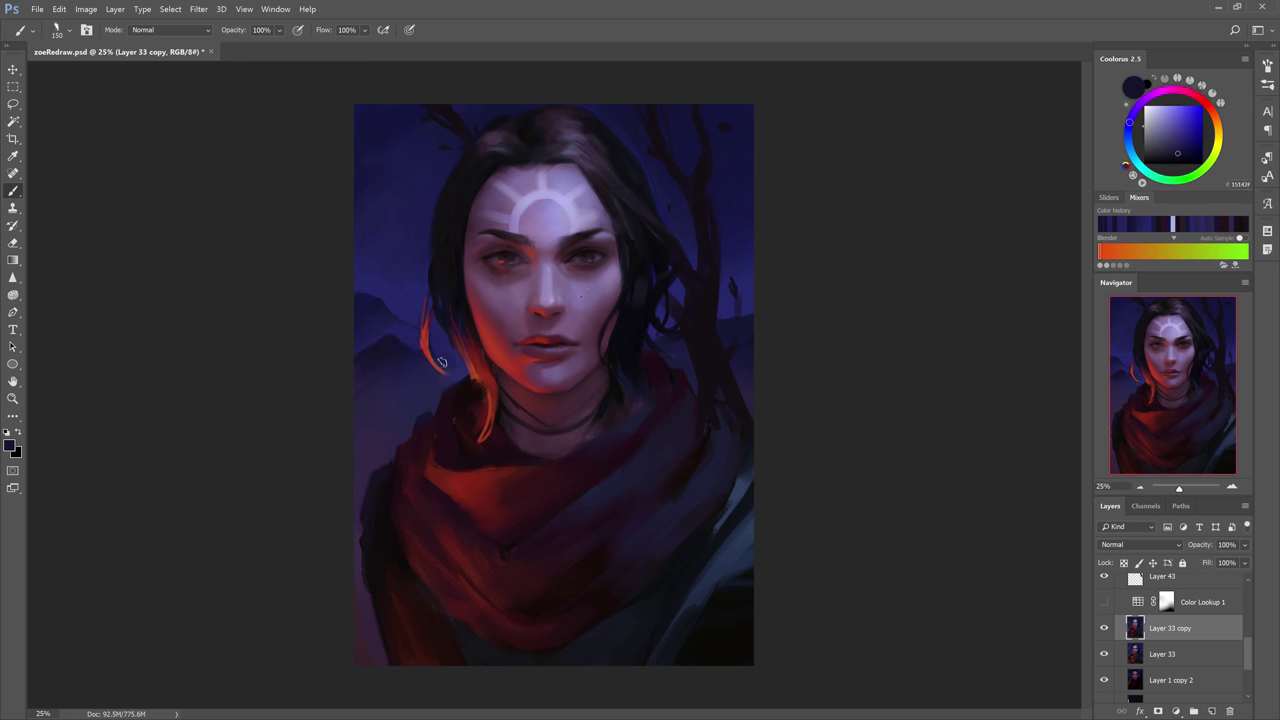
left_click_drag(440, 360, 460, 380)
Paint a blue background glow and distant ridge around the right-hand tree, using brush size 500.
key("bracketleft")
left_click(681, 335, "alt")
key("bracketright")
key("bracketright")
key("bracketright")
key("bracketright")
key("bracketright")
key("bracketright")
key("bracketright")
left_click(1182, 136)
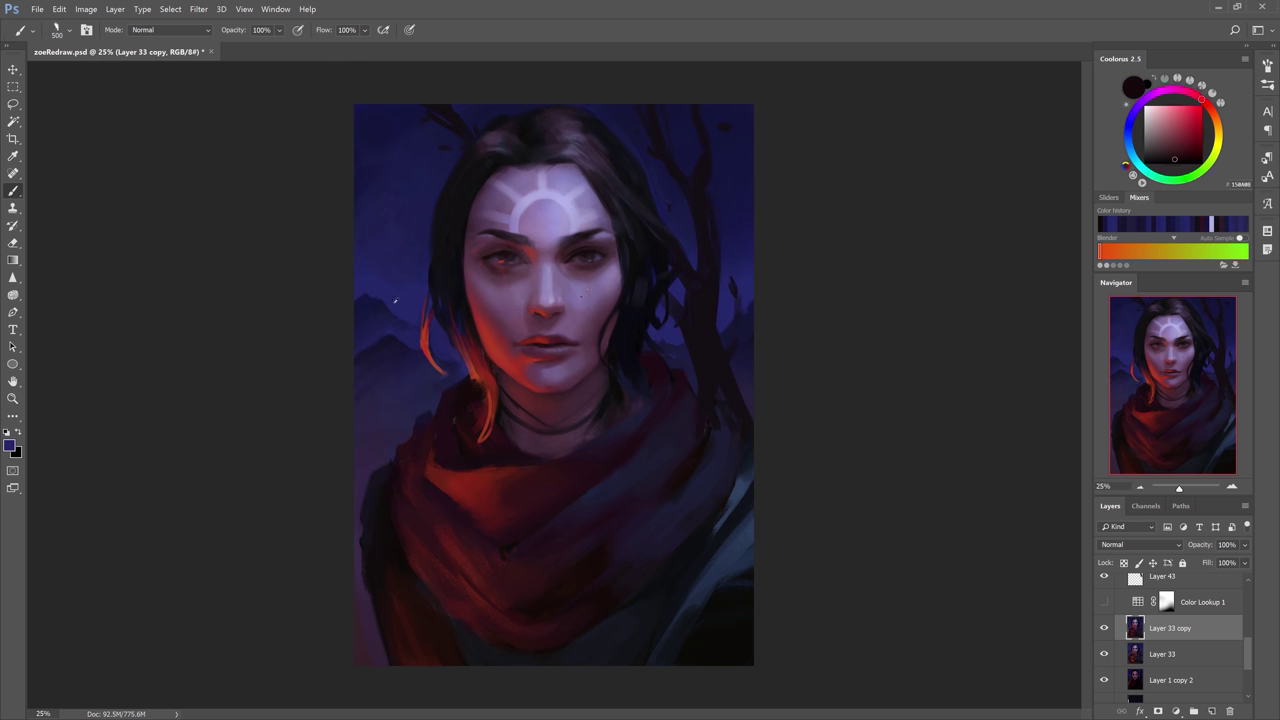
left_click(730, 310, "alt")
left_click_drag(738, 245, 730, 310)
Add blue haze above the left-hand mountains and trim the glowing hair strand with sampled blues at brush size 90.
key("bracketleft")
key("bracketleft")
key("bracketleft")
key("bracketleft")
key("bracketleft")
left_click_drag(445, 328, 409, 309)
left_click(409, 309, "alt")
left_click(420, 318, "alt")
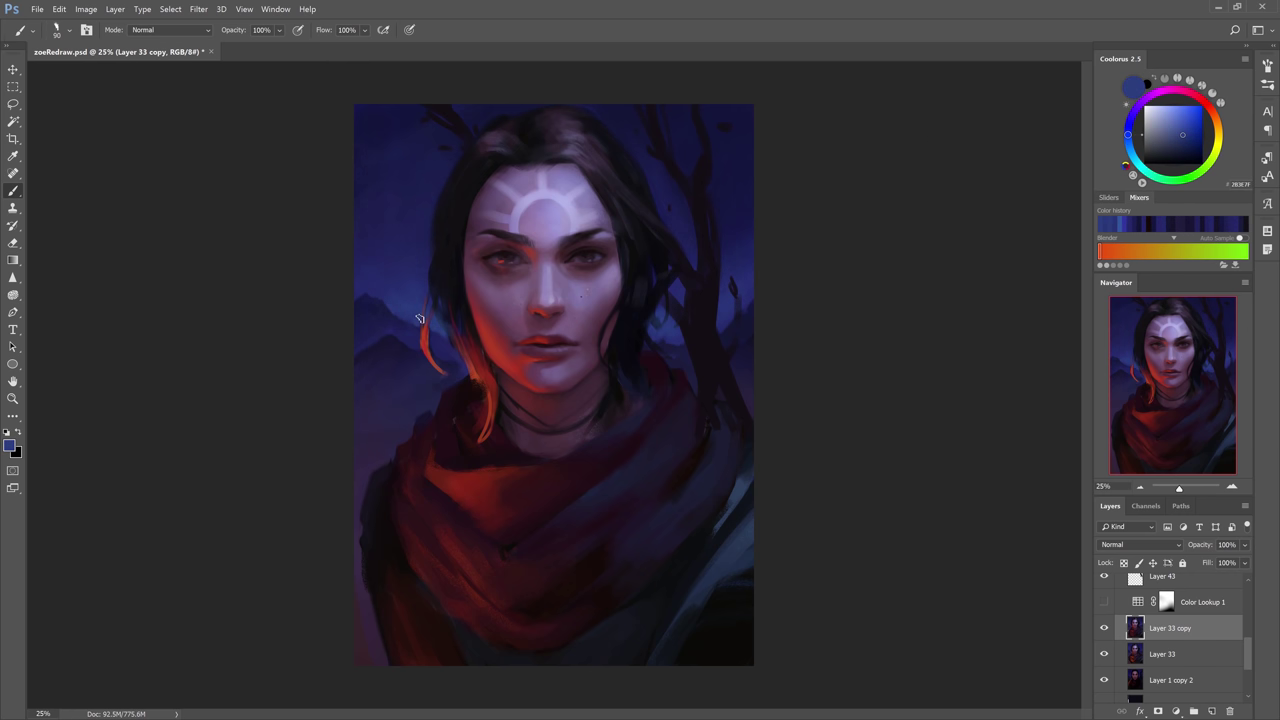
left_click_drag(434, 350, 454, 355)
left_click(454, 355, "alt")
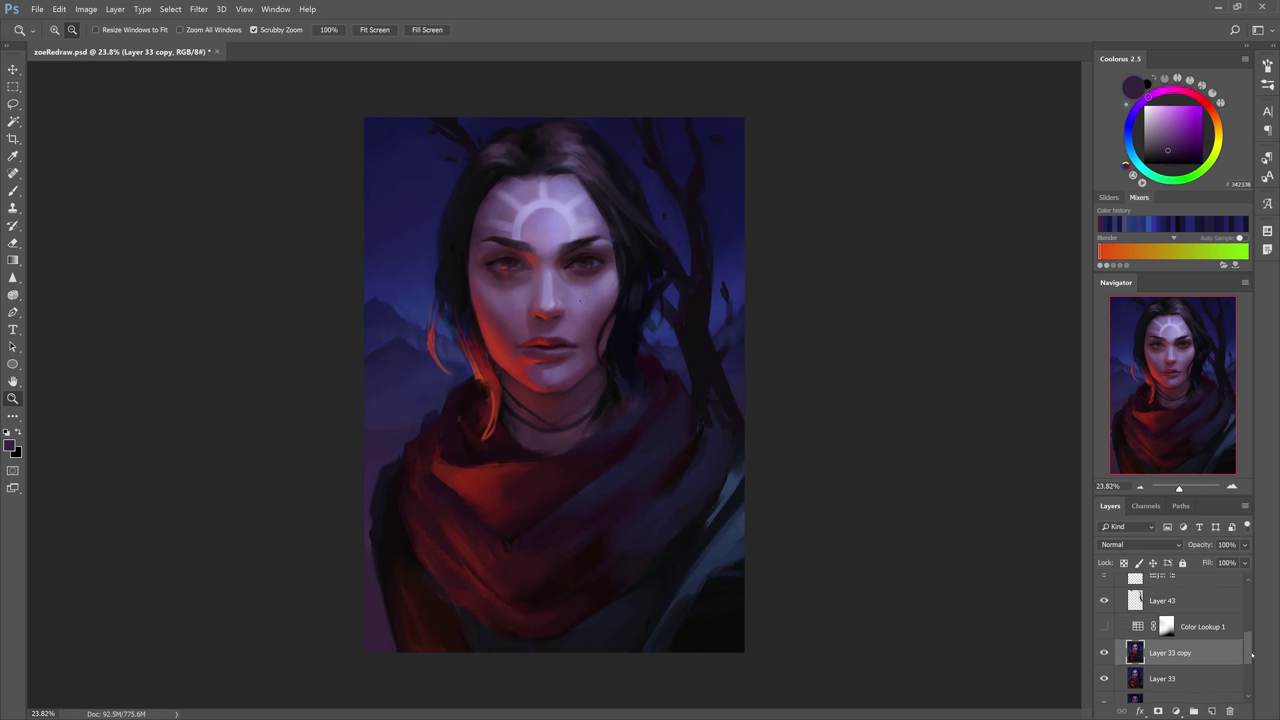
left_click_drag(259, 661, 226, 673)
key("Return")
key("ctrl+z")
mouse_move(800, 389)
left_mouse_down()
mouse_move(754, 389)
mouse_move(785, 389)
left_mouse_up()
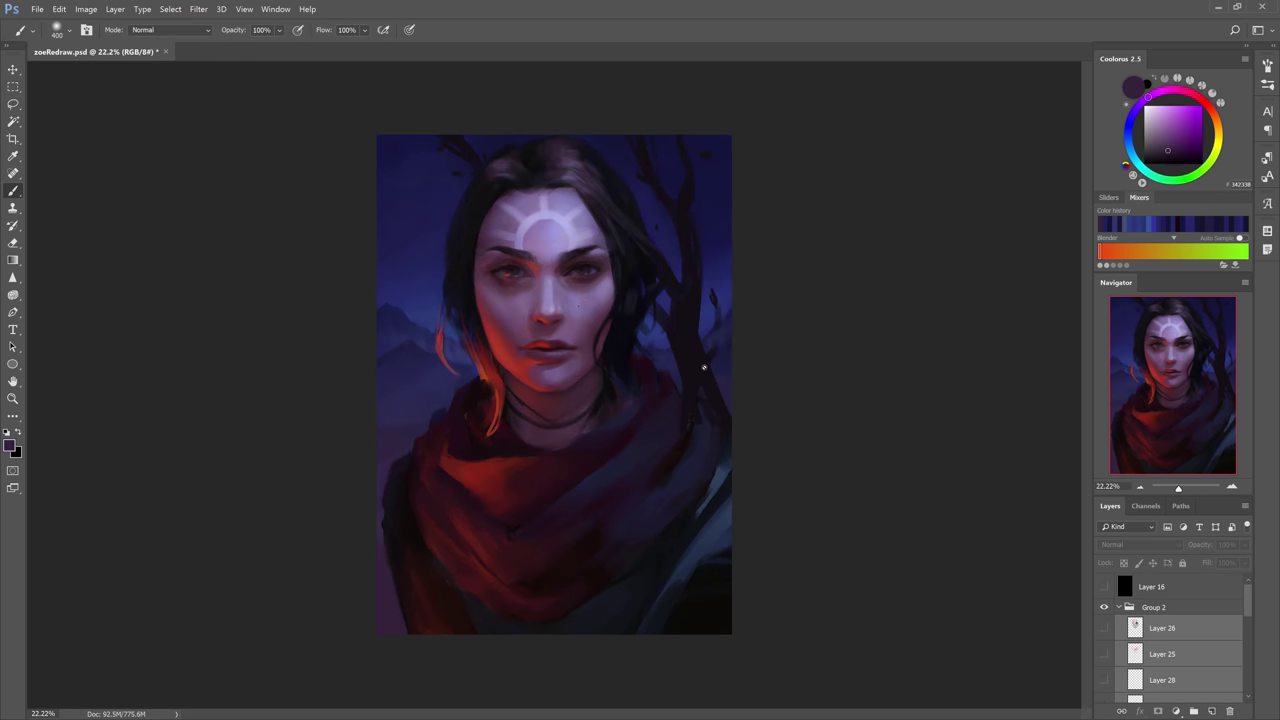
key("ctrl+z")
key("ctrl+z")
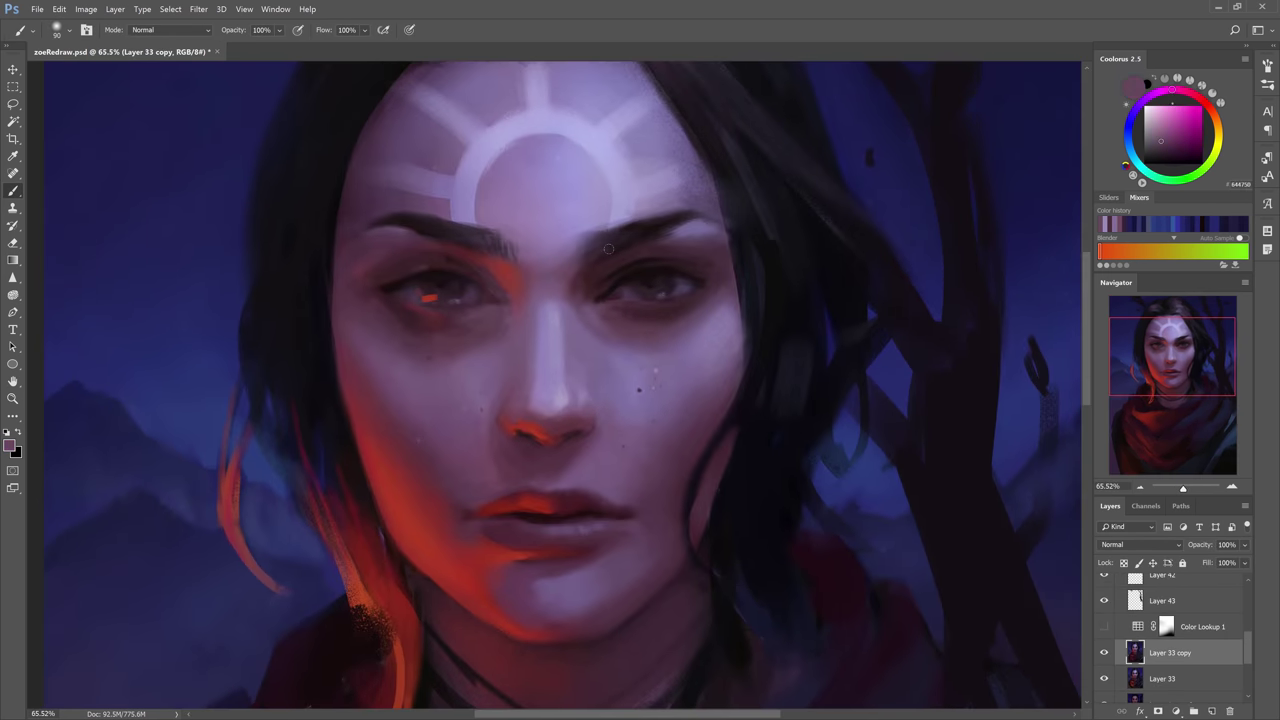
Refine the left-hand eyelid crease and surrounding shadow with sampled plum and red tones at brush size 80.
left_click(391, 269, "alt")
left_click(391, 269, "alt")
left_click(504, 270, "alt")
left_click_drag(356, 264, 399, 252)
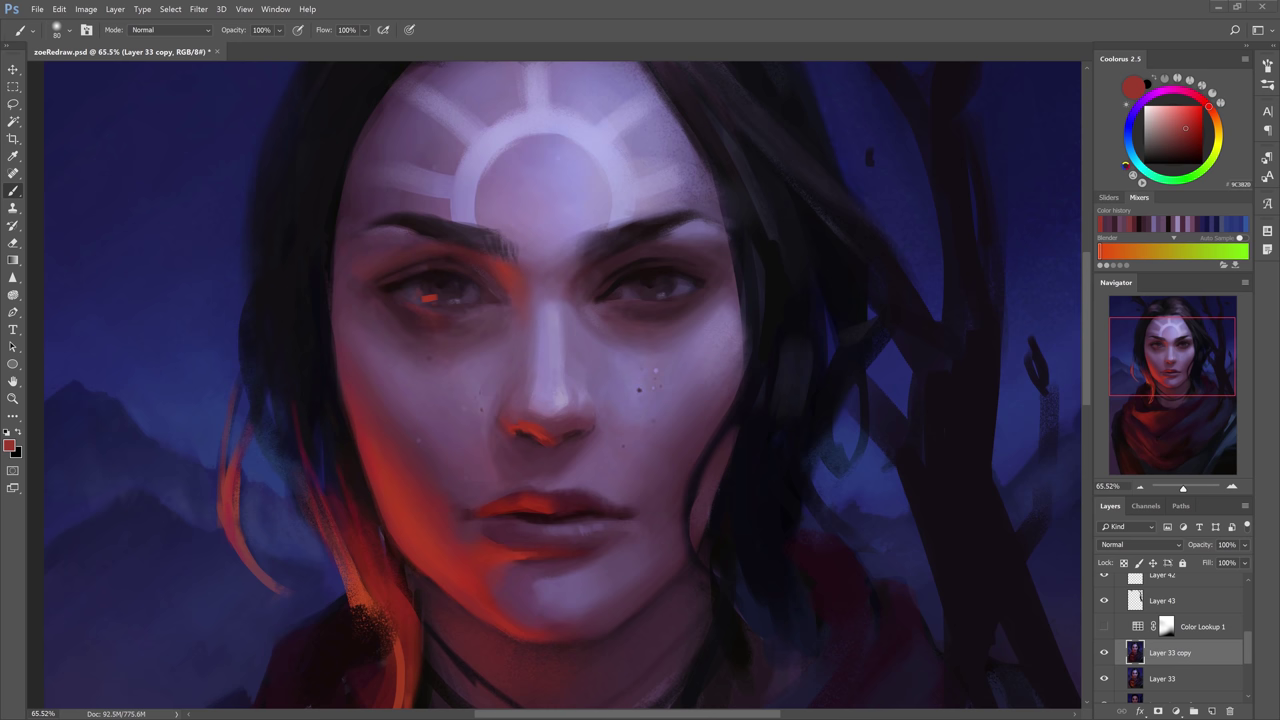
Dot dark and pale lavender freckles across both cheeks with sampled tones at brush size 40.
left_click(640, 389, "alt")
left_click(640, 389, "alt")
left_click_drag(640, 389, 648, 415)
key("[")
left_click(660, 316, "alt")
left_click(697, 404, "alt")
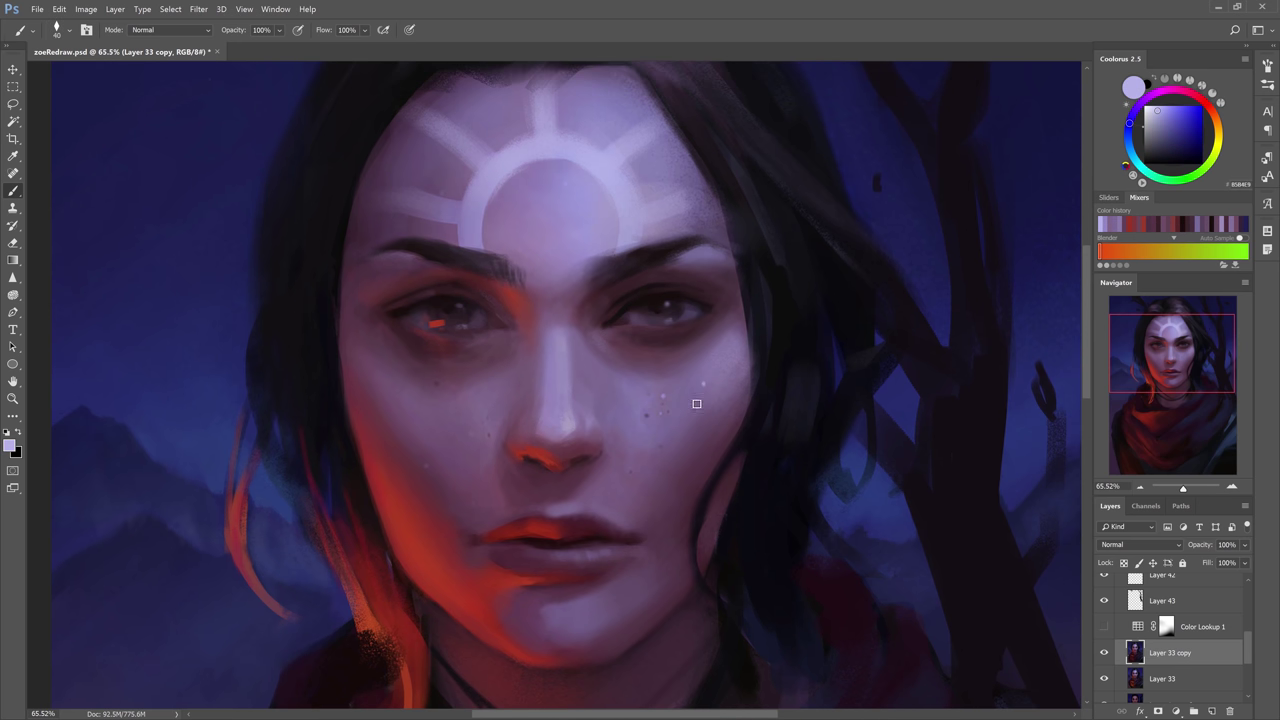
left_click(698, 436)
left_click(386, 388)
left_click(683, 337, "alt")
left_click(660, 363, "alt")
Repaint the glowing hair beside the left-hand cheek with sampled dark red tones at brush size 100.
key("z")
mouse_move(660, 363)
left_mouse_down()
mouse_move(612, 346)
mouse_move(648, 356)
left_mouse_up()
left_click(520, 404, "alt")
left_click_drag(588, 631, 560, 617)
left_click(420, 560, "alt")
left_click(401, 515, "alt")
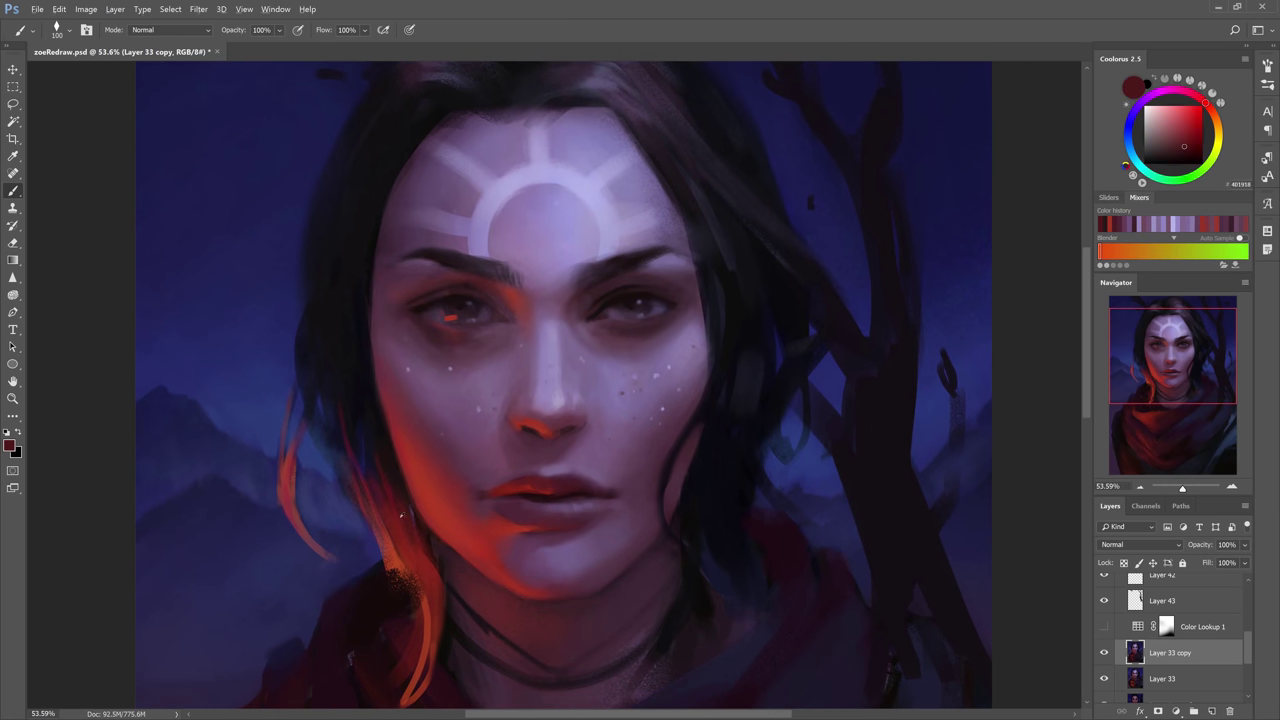
left_click(401, 515, "alt")
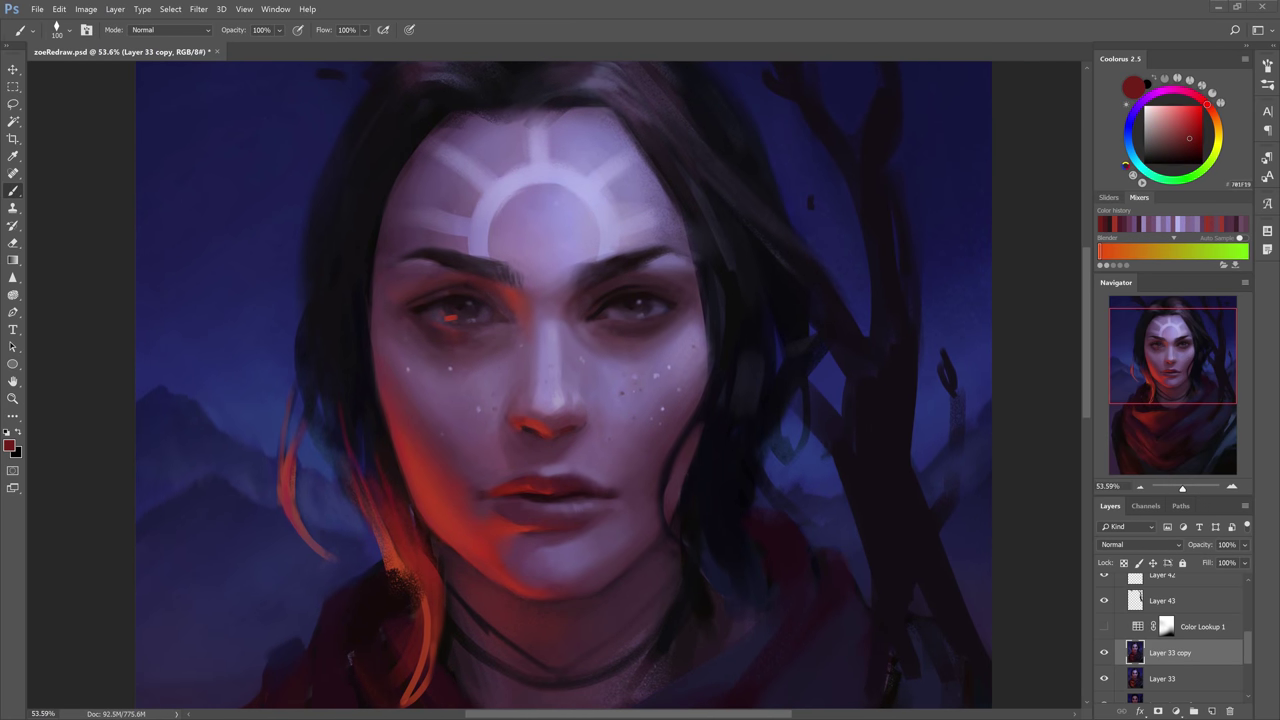
Reshape both eyebrows with sampled skin and near-black tones at brush sizes 80 and 70.
left_click(682, 251, "alt")
left_click(574, 285, "alt")
left_click_drag(700, 258, 610, 258)
left_click(590, 266, "alt")
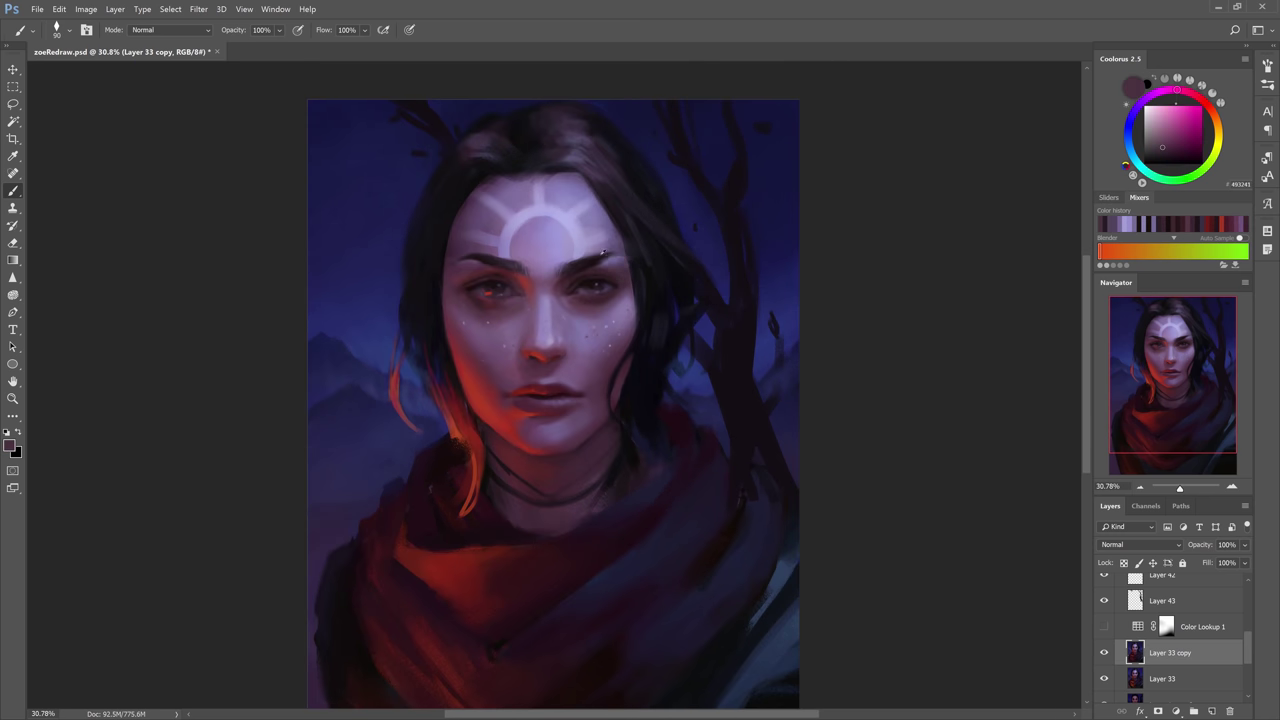
left_click(478, 254, "alt")
left_click(566, 378, "alt")
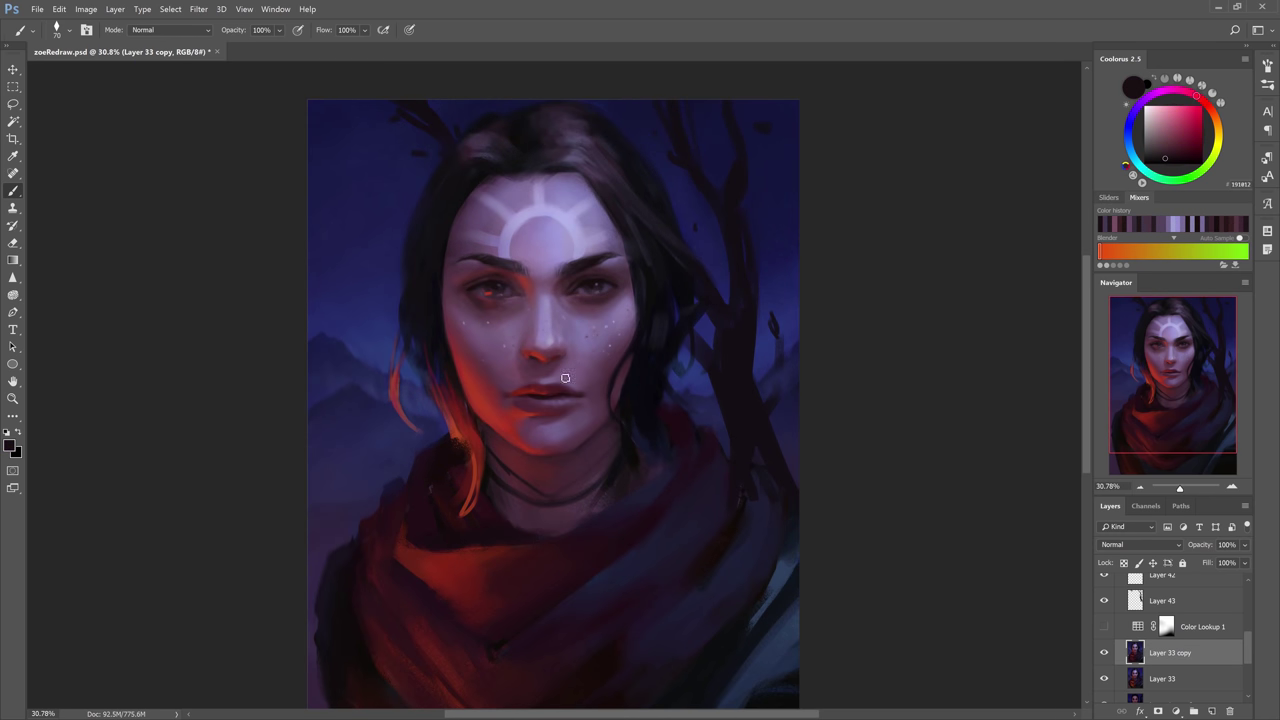
Blend the skin between the nose and mouth with sampled plum tones at brush size 300.
key("bracketright")
key("bracketright")
key("bracketright")
key("bracketright")
key("bracketright")
key("bracketright")
key("bracketright")
key("bracketright")
key("bracketright")
key("bracketright")
key("bracketright")
left_click(569, 360, "alt")
left_click(551, 380, "alt")
left_click(564, 360, "alt")
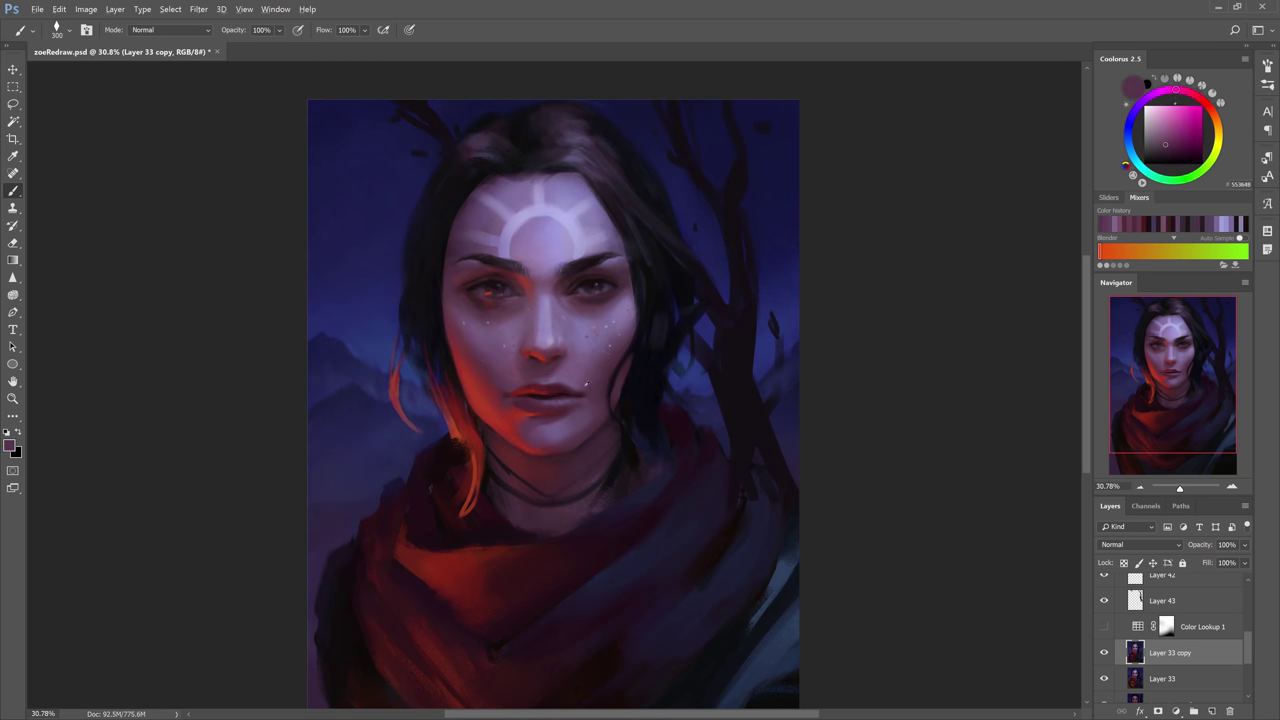
Reduce the brush to size 100, sample a dark plum tone near the nose bridge and flip the canvas horizontally.
scroll(590, 377, "down", 3)
key("bracketleft")
key("bracketleft")
key("bracketleft")
key("bracketleft")
key("bracketleft")
left_click(565, 283, "alt")
key("ctrl+shift+h")
scroll(661, 266, "up", 2)
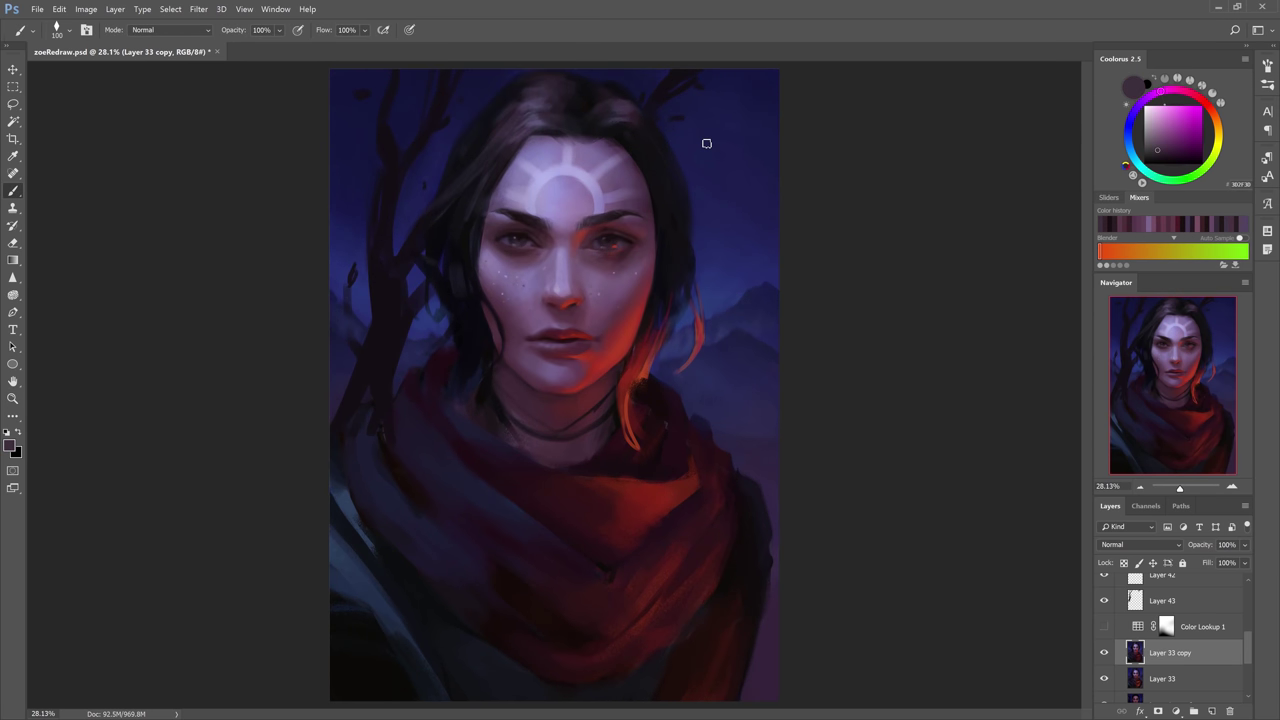
key("l")
left_click_drag(524, 261, 543, 250)
key("ctrl+j")
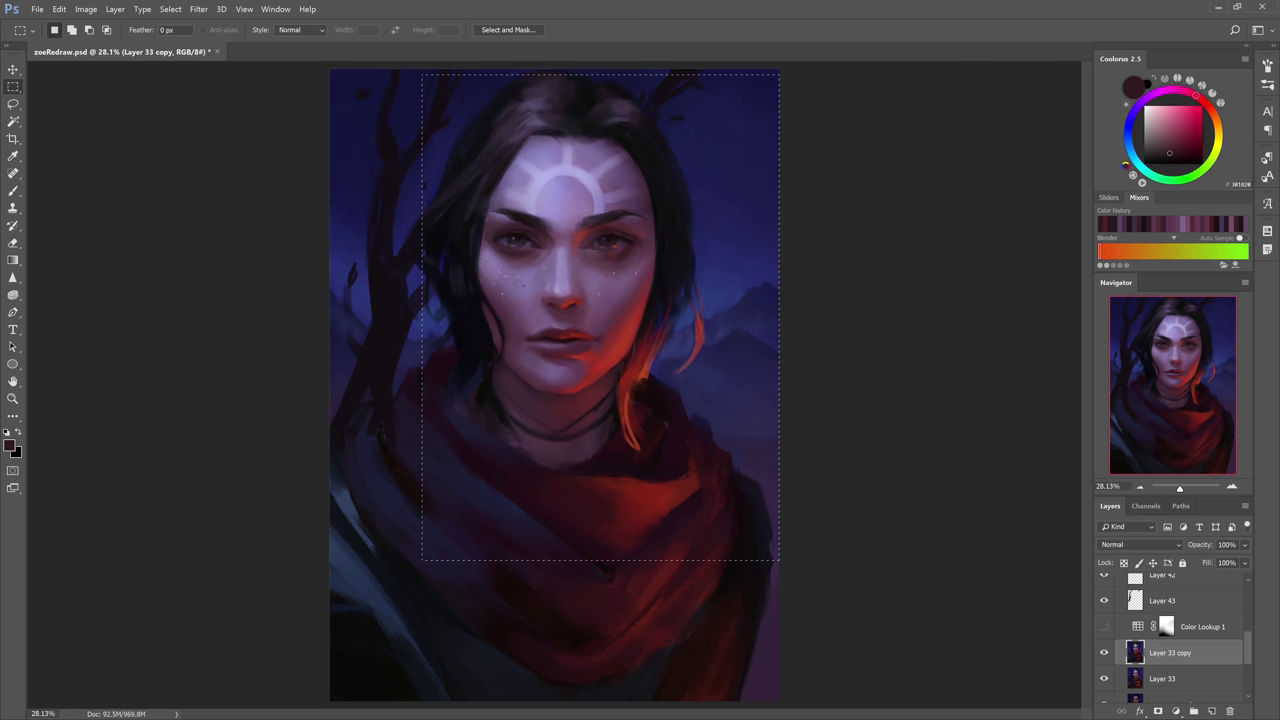
key("ctrl+d")
key("b")
Touch up the mouth corner, face edge and forehead with sampled plum and violet tones.
left_click(591, 346, "alt")
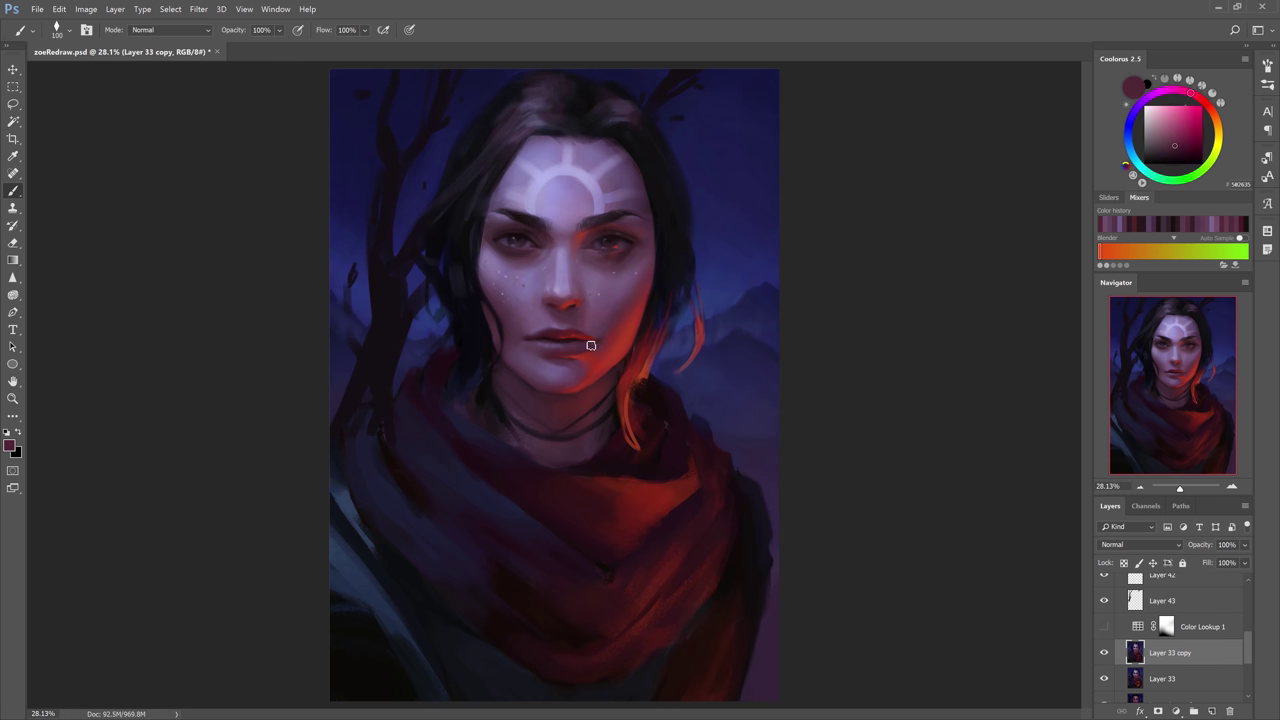
left_click(637, 205, "alt")
left_click(490, 239, "alt")
left_click(490, 222, "alt")
left_click(530, 160, "alt")
Smooth the hair along the left-hand side of the head with sampled dark tones at brush size 400.
key("bracketright")
key("bracketright")
key("bracketright")
key("bracketright")
key("bracketright")
key("bracketright")
key("bracketright")
key("bracketright")
key("bracketright")
key("bracketright")
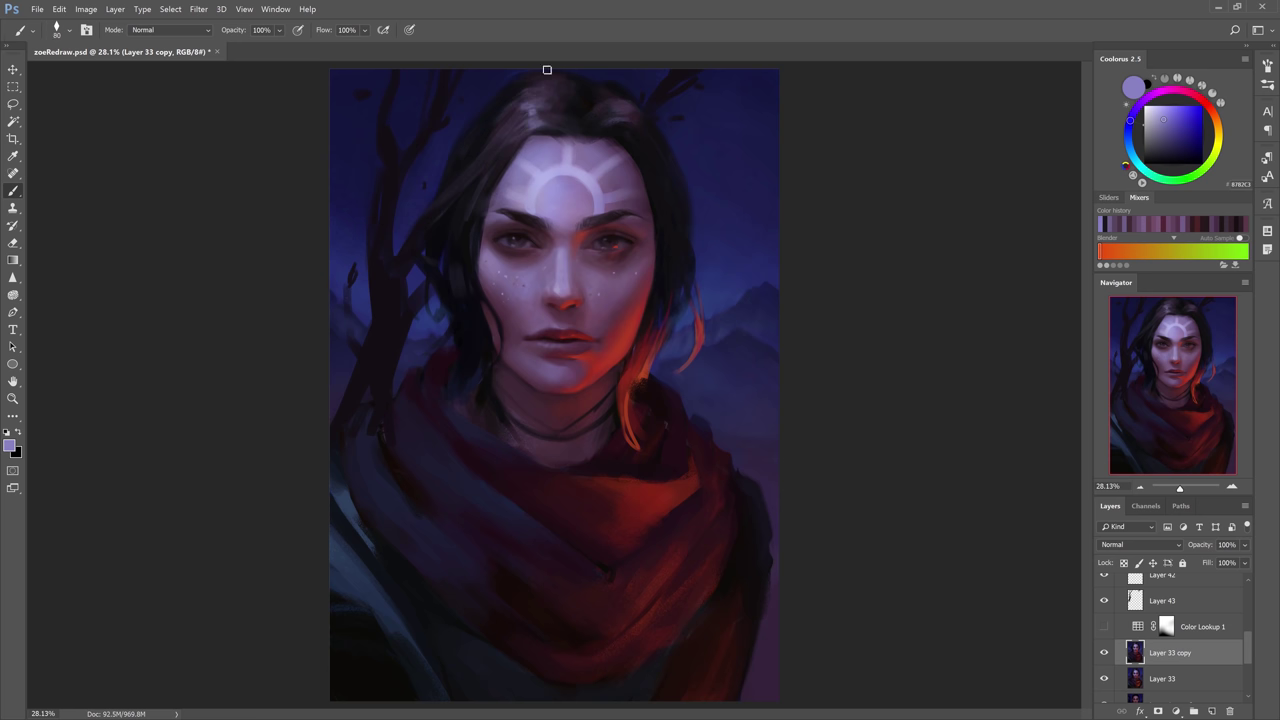
left_click(530, 109, "alt")
left_click_drag(515, 100, 470, 180)
left_click(500, 125, "alt")
left_click_drag(495, 125, 470, 175)
left_click(448, 188, "alt")
Soften the highlights across the crown of the hair with sampled dark tones.
key("bracketleft")
key("bracketleft")
left_click(545, 100, "alt")
left_click_drag(540, 95, 602, 105)
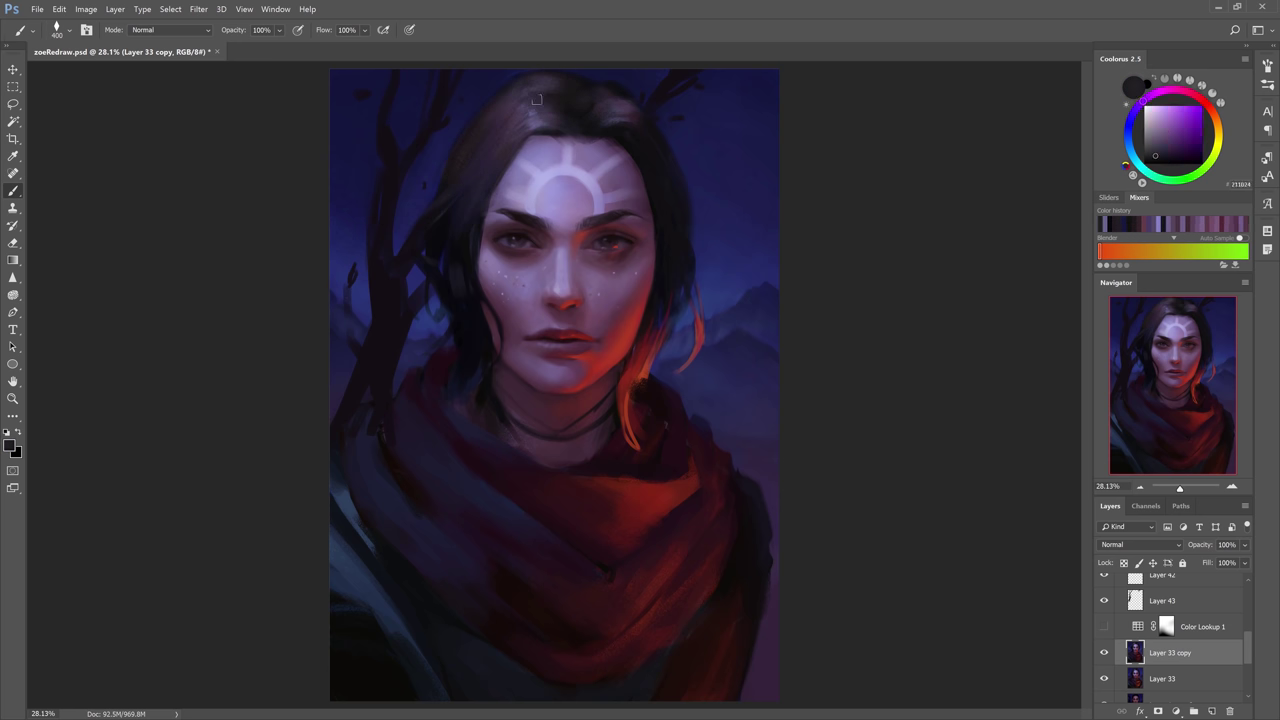
left_click(571, 98, "alt")
left_click(490, 88, "alt")
left_click_drag(510, 86, 560, 88)
Paint over the coat's light folds on the left-hand shoulder with sampled dark blue tones at brush size 400.
left_click(456, 277, "alt")
key("bracketleft")
key("bracketleft")
left_click_drag(420, 670, 340, 505)
left_click(350, 620, "alt")
left_click_drag(355, 570, 365, 480)
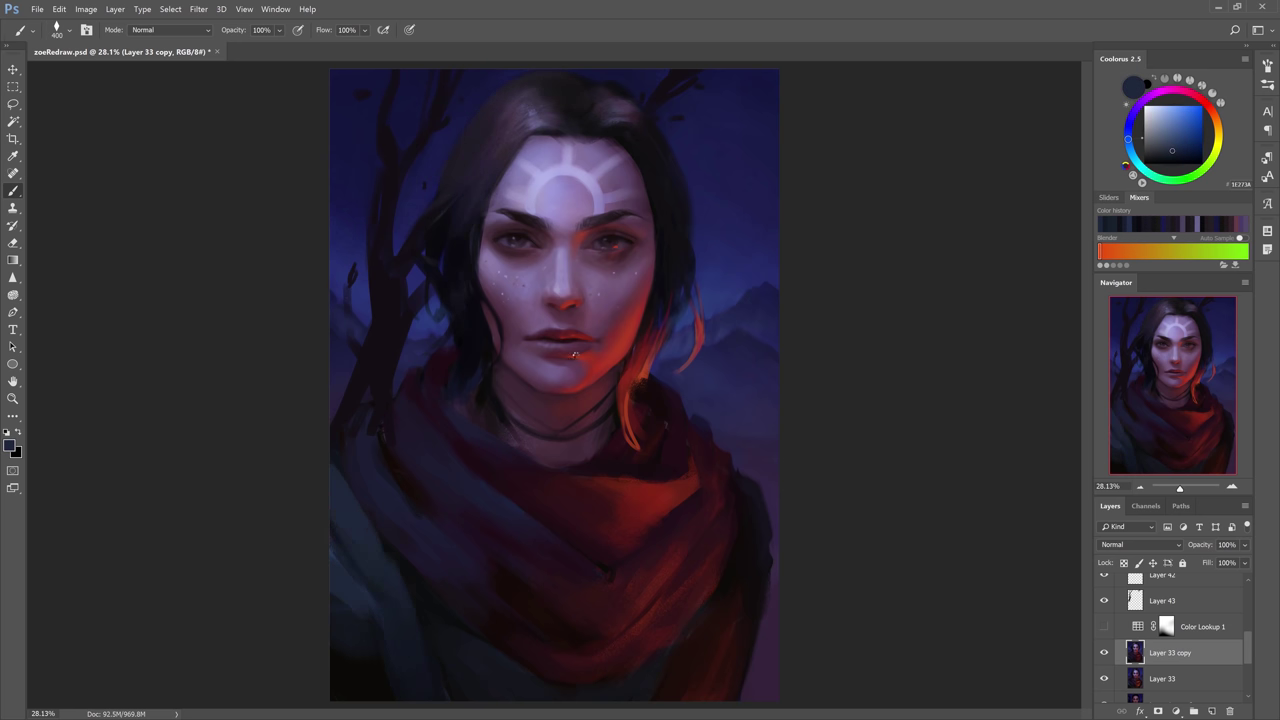
Flip the canvas horizontally and toggle the Color Lookup 1 layer's visibility to compare the grading.
key("ctrl+shift+h")
left_click(393, 312, "alt")
left_click(1104, 626)
left_click(1104, 626)
left_click(543, 180, "alt")
mouse_move(385, 228)
left_mouse_down()
mouse_move(380, 275)
mouse_move(434, 134)
left_mouse_up()
key("ctrl+z")
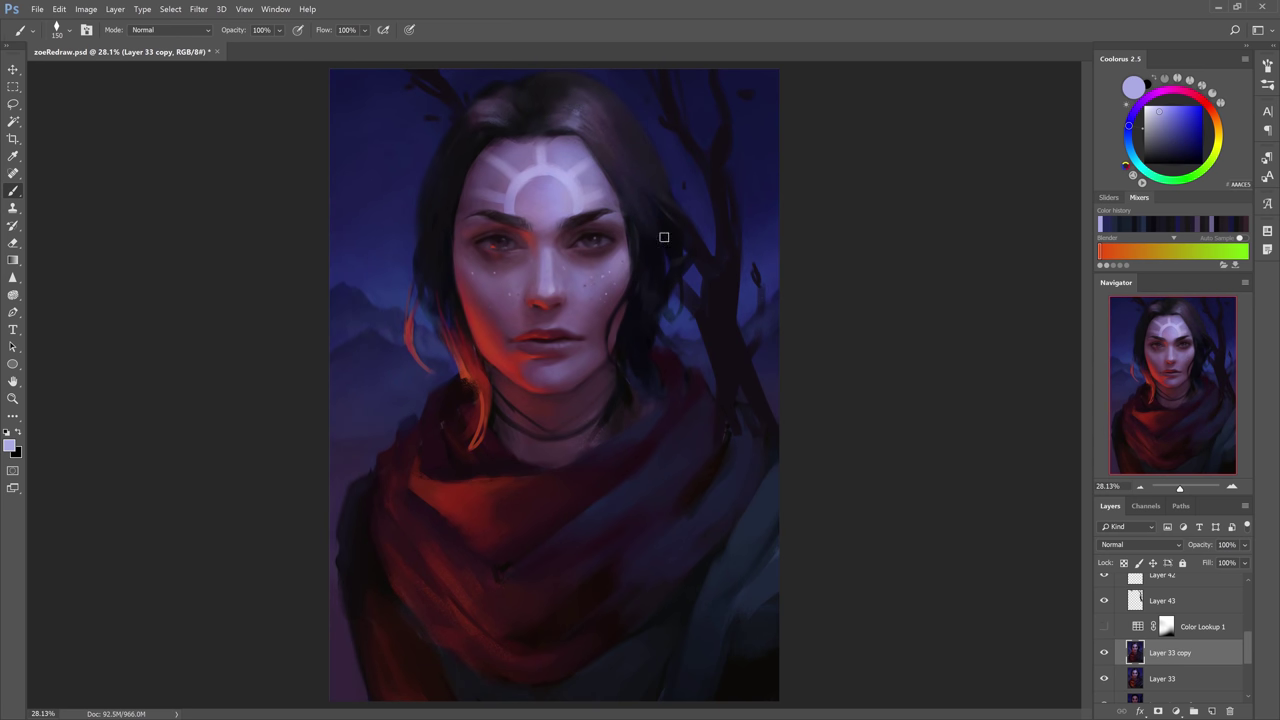
Cover the lower end of the glowing hair lock beside the neck with sampled dark red tones.
left_click(446, 330, "alt")
key("bracketleft")
key("bracketleft")
key("bracketleft")
key("bracketleft")
left_click(443, 457, "alt")
left_click_drag(479, 446, 476, 362)
left_click(540, 397, "alt")
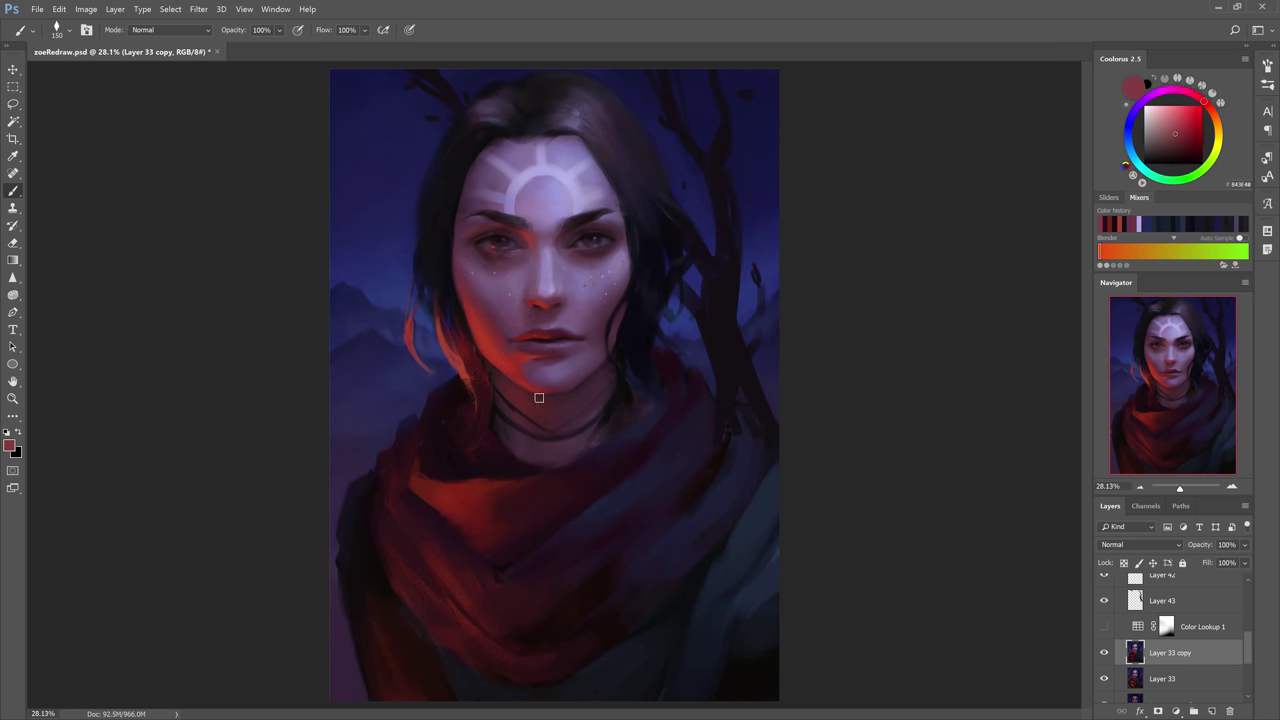
Blend the scarf folds below the neck with sampled red tones and a larger brush.
left_click(502, 456, "alt")
key("bracketright")
key("bracketright")
key("bracketright")
key("bracketright")
key("bracketright")
key("bracketright")
key("bracketright")
key("bracketright")
left_click(480, 516, "alt")
left_click_drag(526, 486, 483, 560)
left_click(528, 386, "alt")
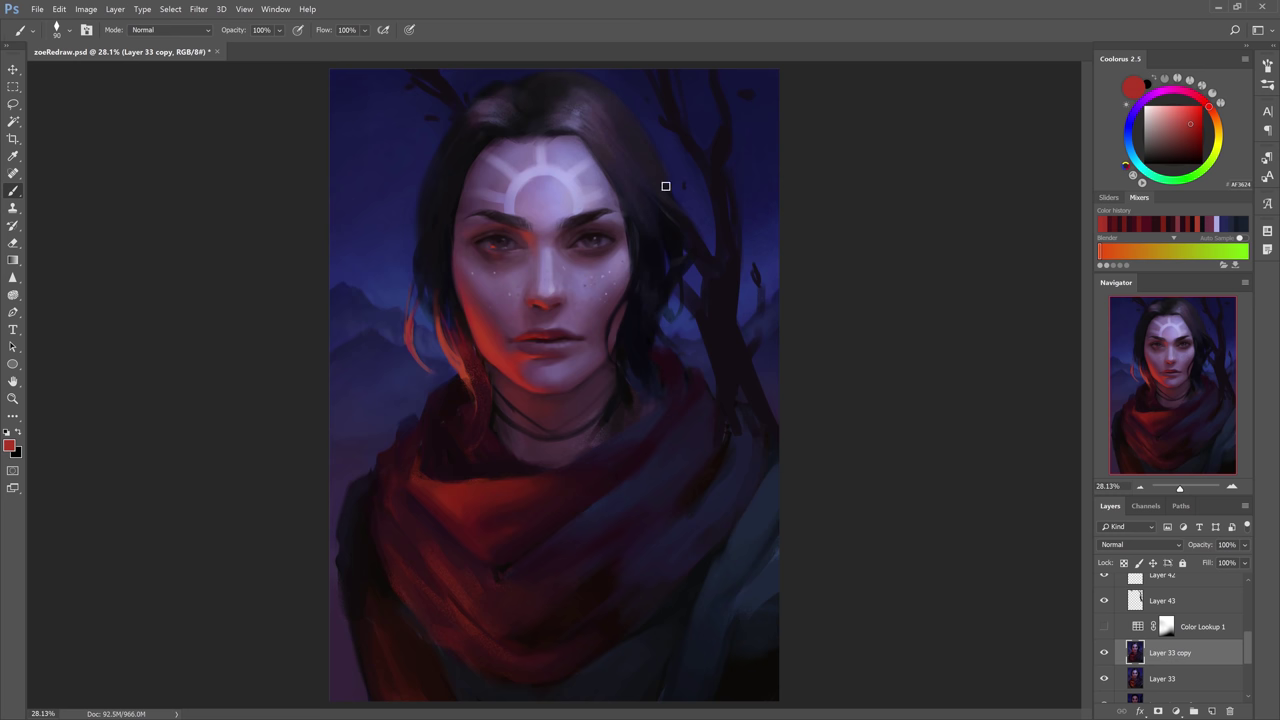
Extend the outer tip of the right-hand eyebrow with a sampled near-black tone at brush size 35.
key("z")
left_click_drag(521, 136, 590, 136)
key("b")
left_click(531, 411, "alt")
left_click(531, 411, "alt")
left_click(677, 263, "alt")
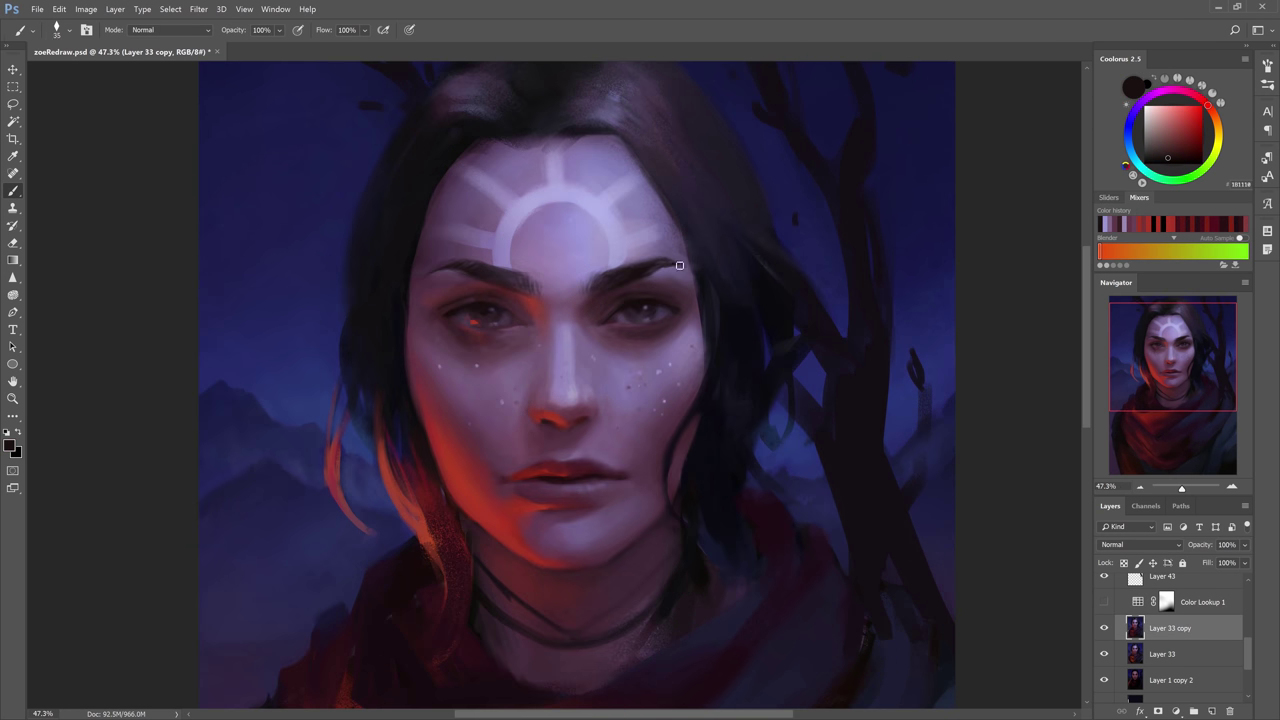
left_click_drag(677, 263, 655, 270)
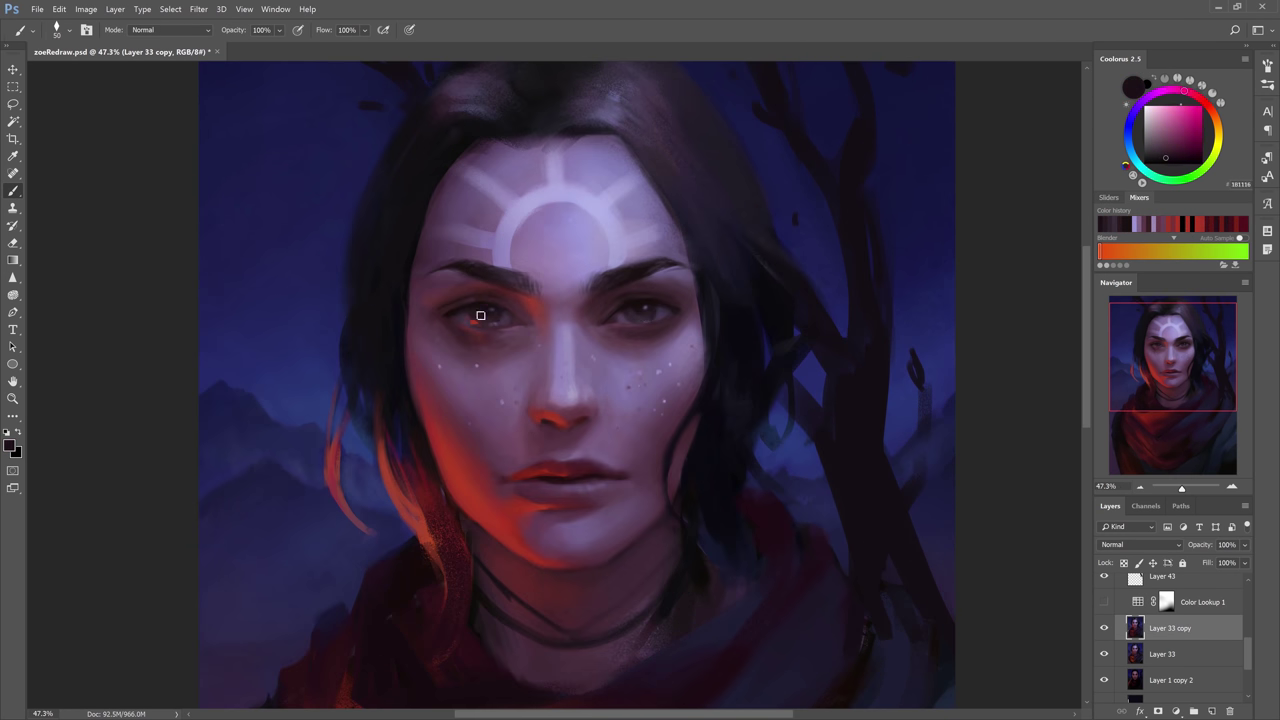
Refine the cheek, under-eye and right-hand temple edge with sampled plum and near-black tones.
left_click(520, 402, "alt")
left_click(626, 355, "alt")
left_click(689, 311, "alt")
left_click(697, 259, "alt")
key("bracketleft")
key("bracketleft")
key("bracketleft")
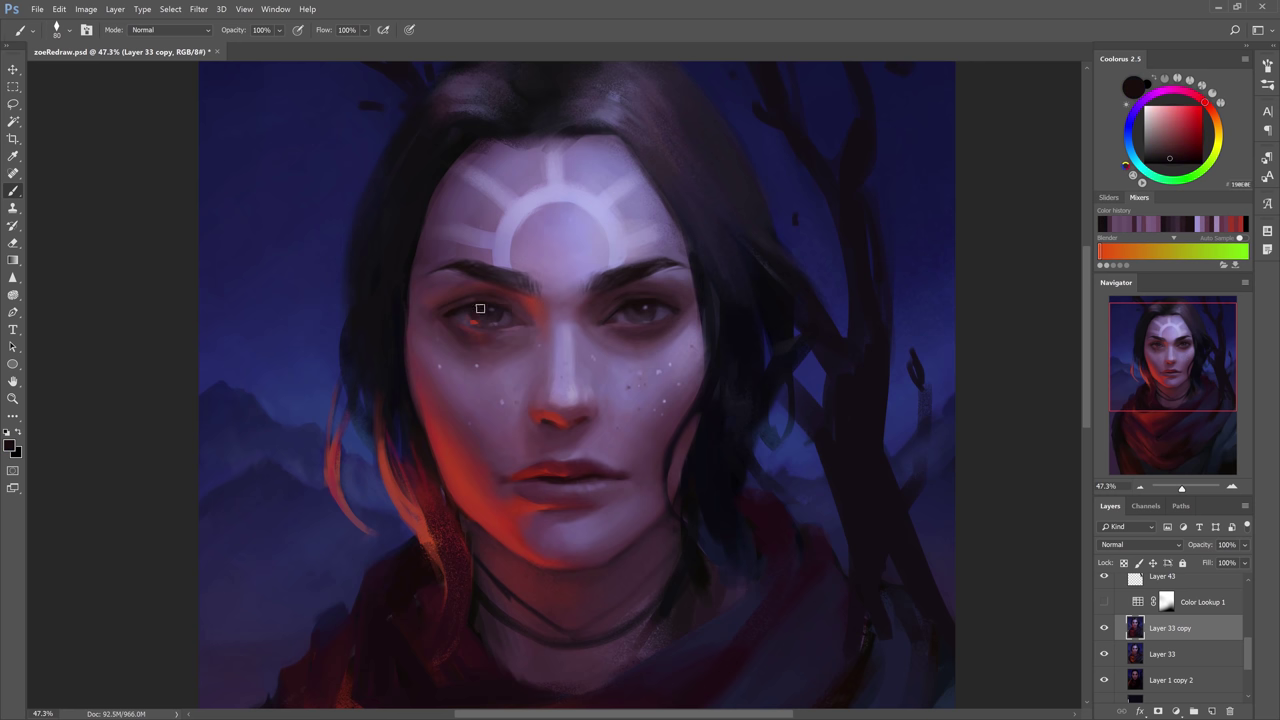
Refine the eyelid shading and the right-hand corner of the lips with sampled plum tones, reducing the brush to size 50.
left_click(432, 312, "alt")
left_click(612, 298, "alt")
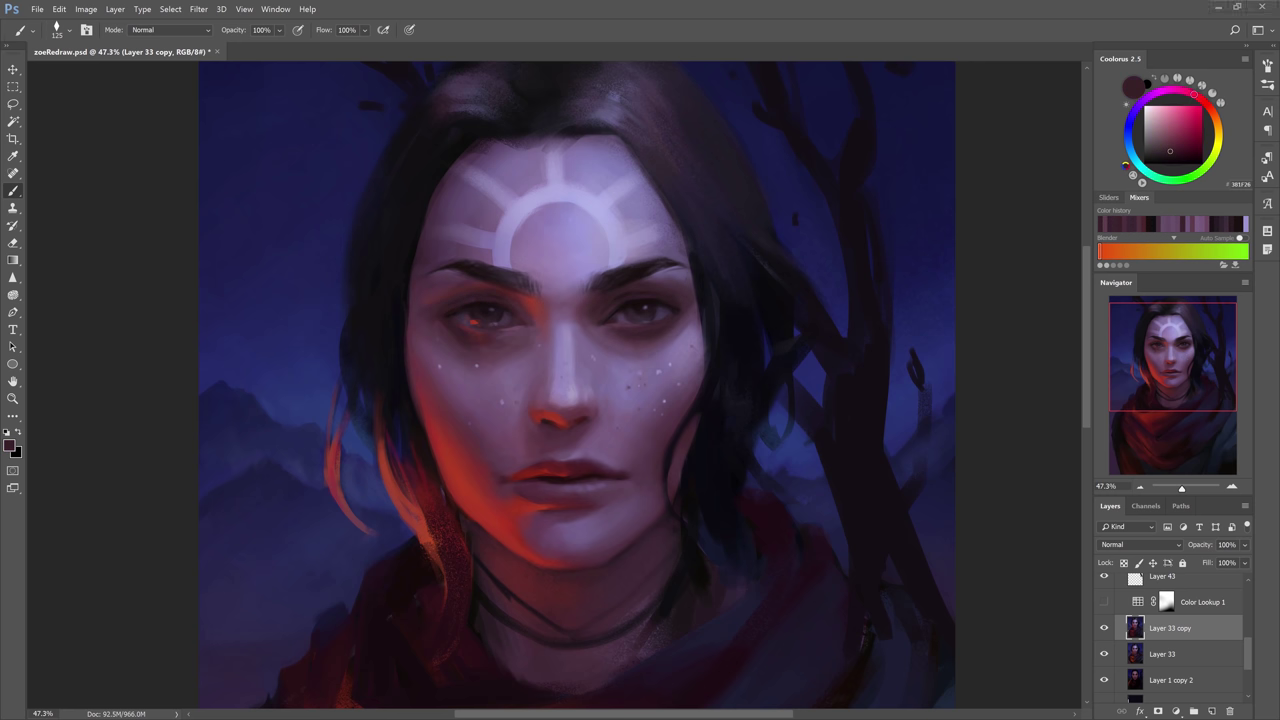
key("bracketleft")
key("bracketleft")
key("bracketleft")
key("bracketleft")
left_click(676, 206, "alt")
left_click(607, 294, "alt")
left_click(614, 478, "alt")
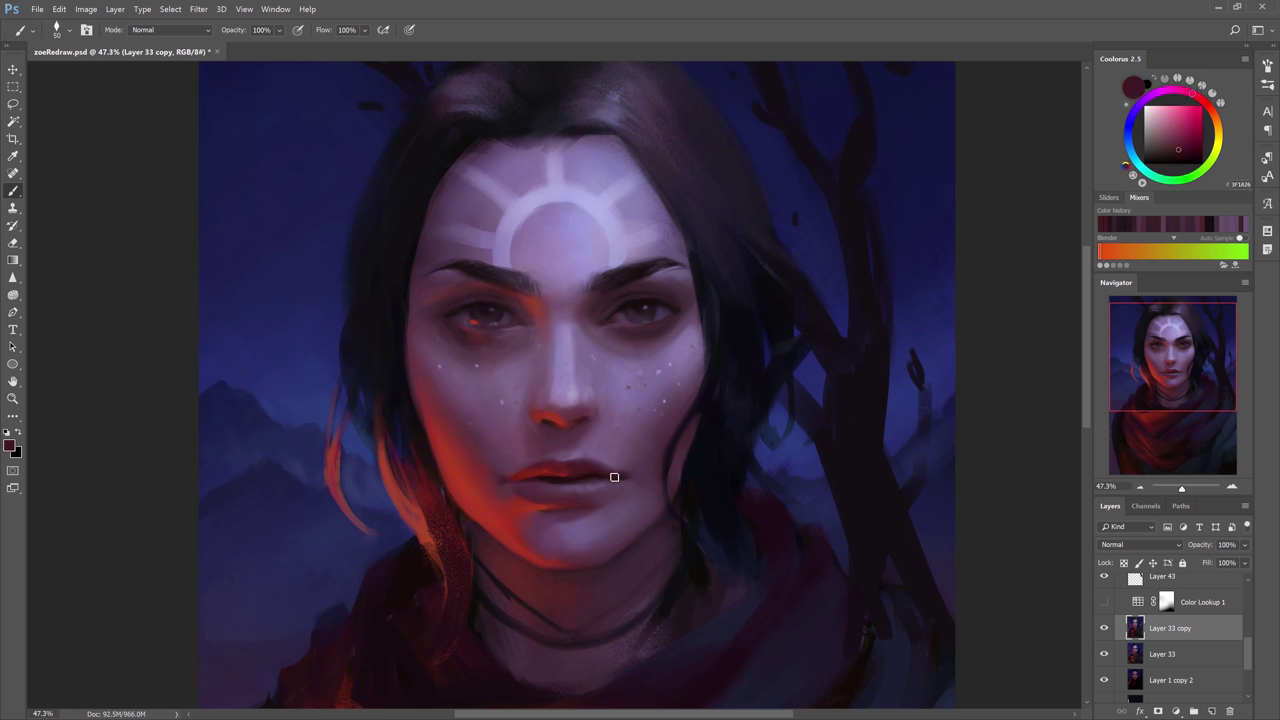
left_click(600, 470, "alt")
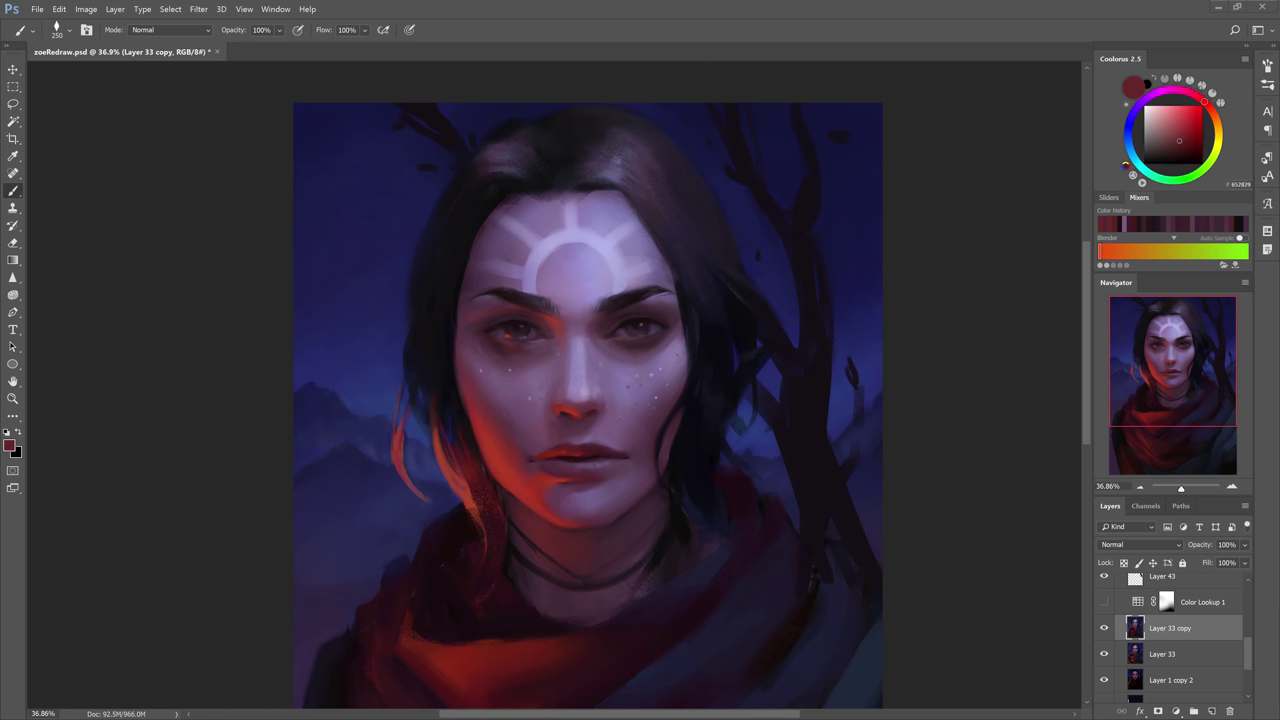
Paint over the choker on the neck with sampled plum skin tones at brush sizes 250 and 300.
mouse_move(484, 516)
left_mouse_down()
mouse_move(552, 546)
mouse_move(608, 532)
mouse_move(558, 524)
left_mouse_up()
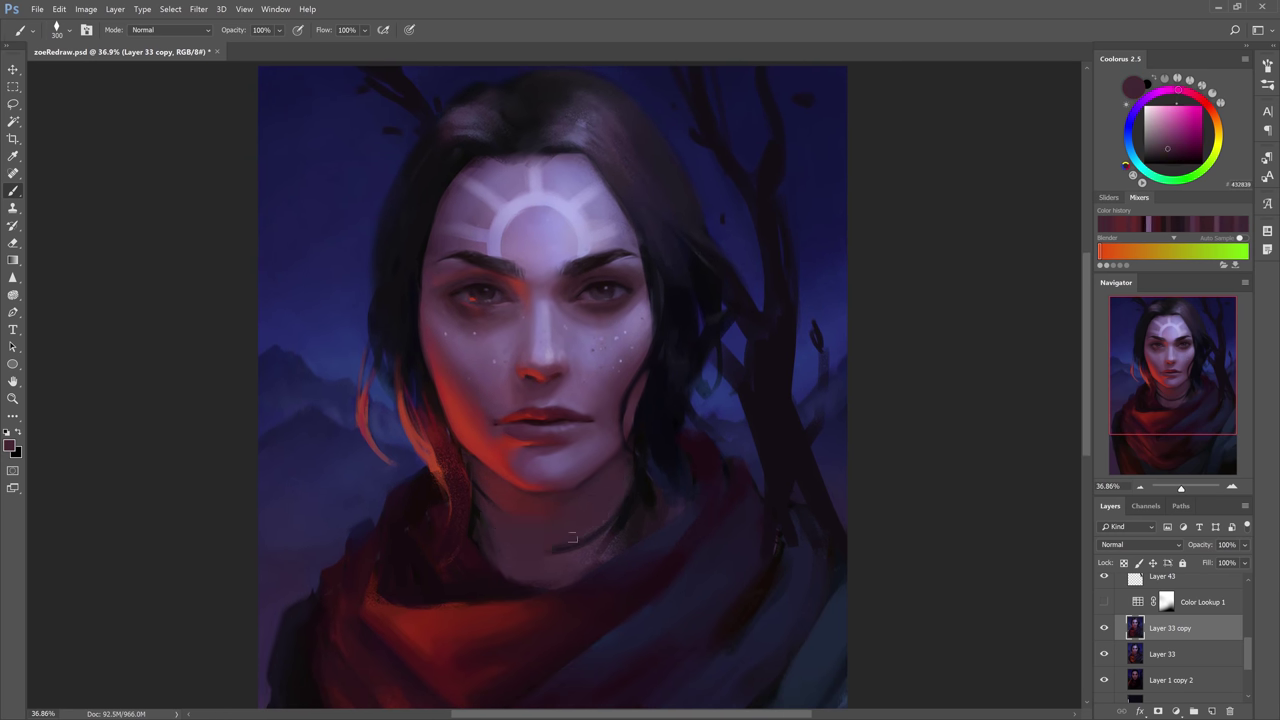
left_click(486, 498, "alt")
left_click_drag(628, 478, 591, 520)
key("bracketright")
key("bracketright")
key("bracketright")
key("bracketright")
key("bracketright")
left_click(473, 513, "alt")
Draw a new dark two-strand choker across the neck, the lower strand dipping to a point.
key("bracketleft")
key("bracketleft")
key("bracketleft")
key("bracketleft")
key("bracketleft")
left_click_drag(478, 514, 608, 526)
left_click(601, 533, "alt")
Refine the skin between the eyes and the upper eyelid with sampled plum tones at brush sizes 70 and 40.
left_click_drag(533, 266, 571, 266)
left_click(512, 301, "alt")
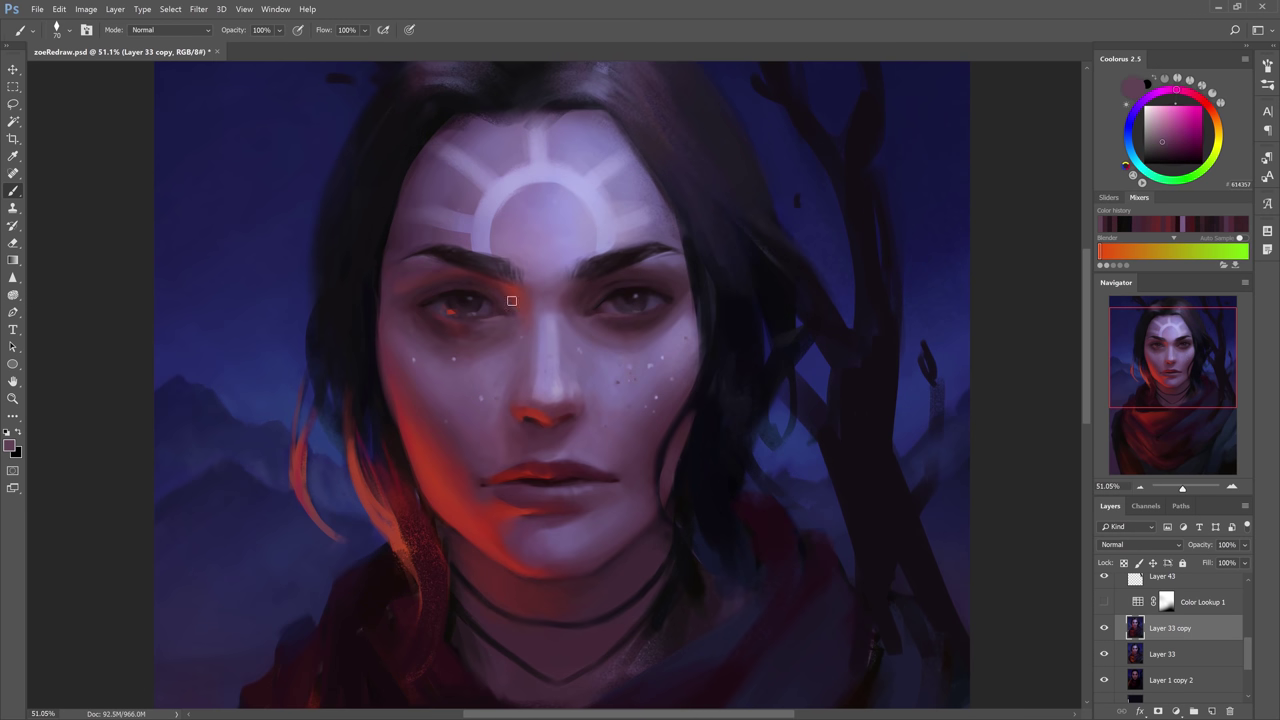
left_click(617, 291, "alt")
left_click(530, 303, "alt")
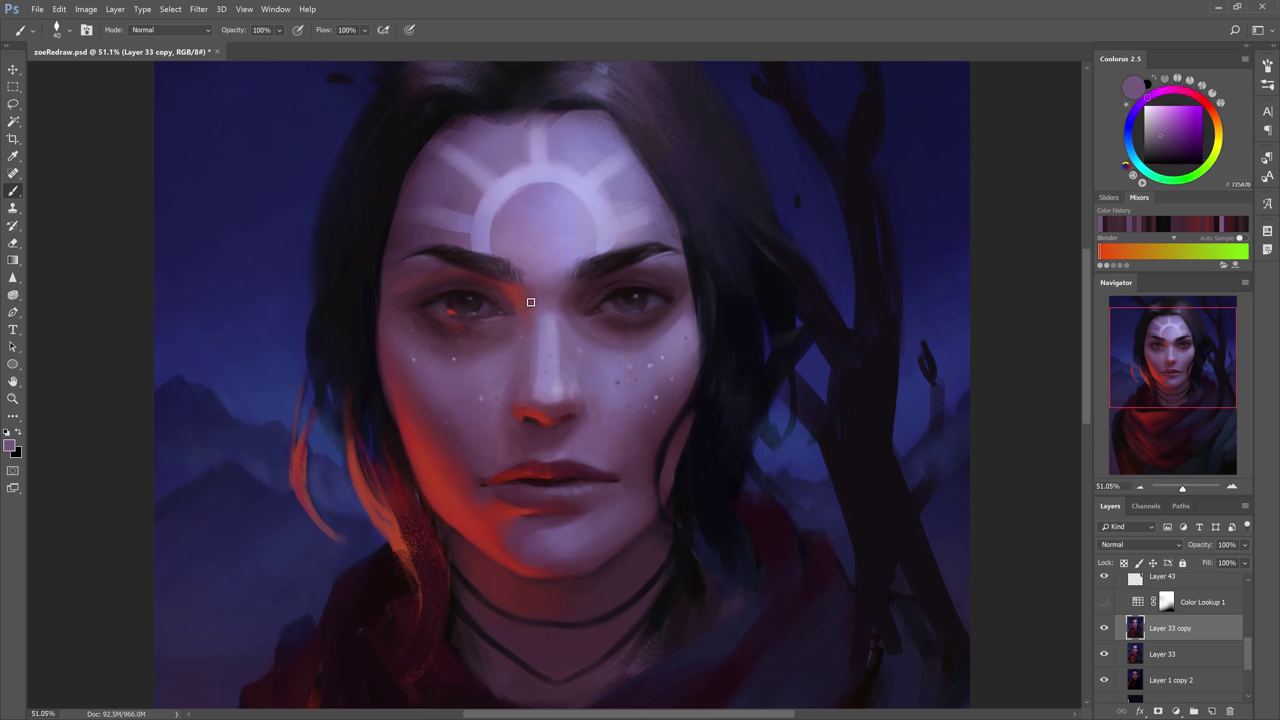
Paint subtle shading on the lower lip and nose tip with sampled plum and mauve tones.
left_click(653, 380, "alt")
key("bracketright")
key("bracketright")
left_click(556, 480, "alt")
left_click_drag(546, 492, 561, 491)
left_click(653, 366, "alt")
left_click_drag(533, 402, 553, 408)
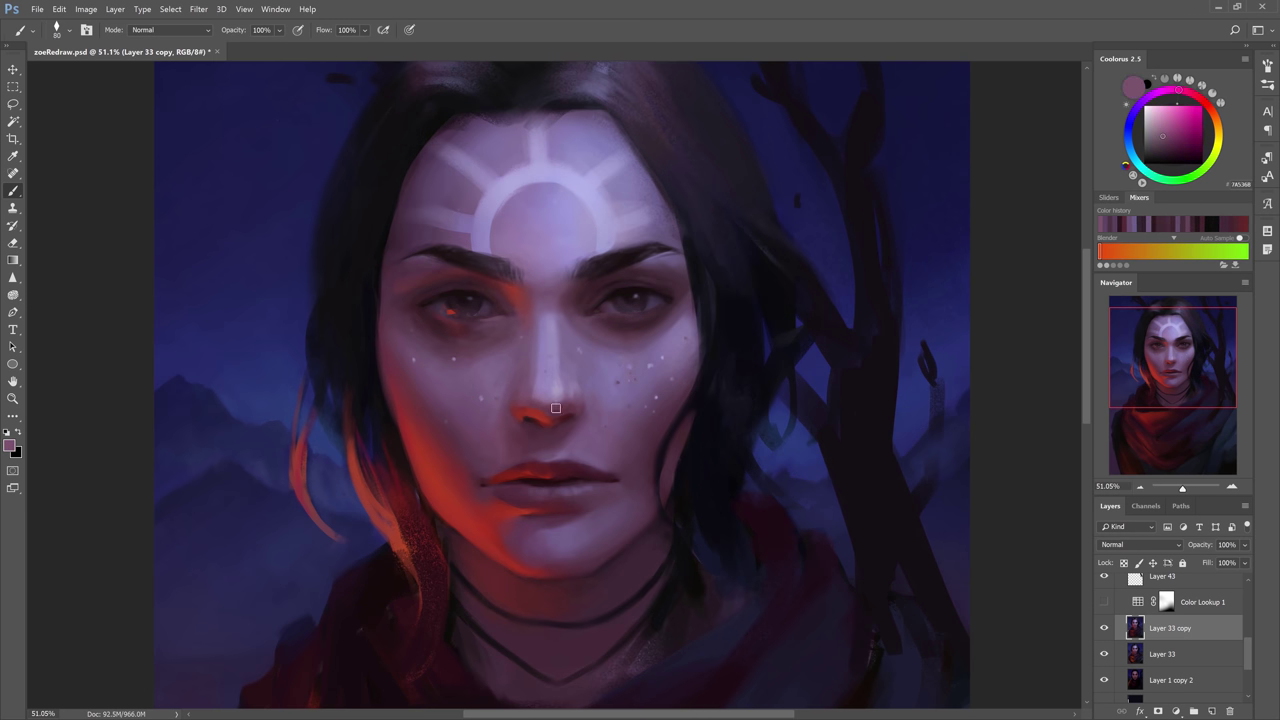
Blend the skin beside the nose, around the right-hand eye and above the lips, enlarging the brush to size 150.
left_click(578, 402, "alt")
left_click(596, 298, "alt")
key("bracketright")
left_click(514, 455, "alt")
key("bracketright")
key("bracketright")
key("bracketright")
key("bracketright")
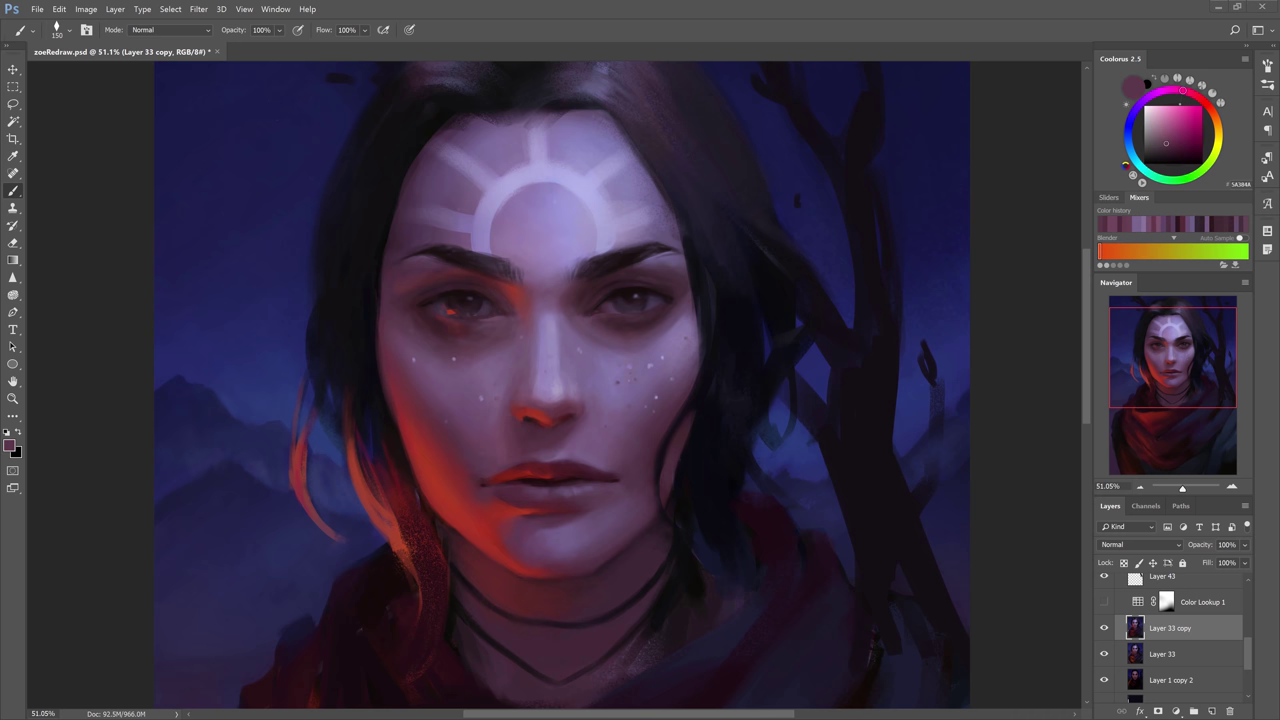
Shade the left-hand forehead edge and blend the forehead emblem's right-hand side with sampled tones at brush size 125.
left_click(388, 314, "alt")
left_click(462, 264, "alt")
left_click(449, 351, "alt")
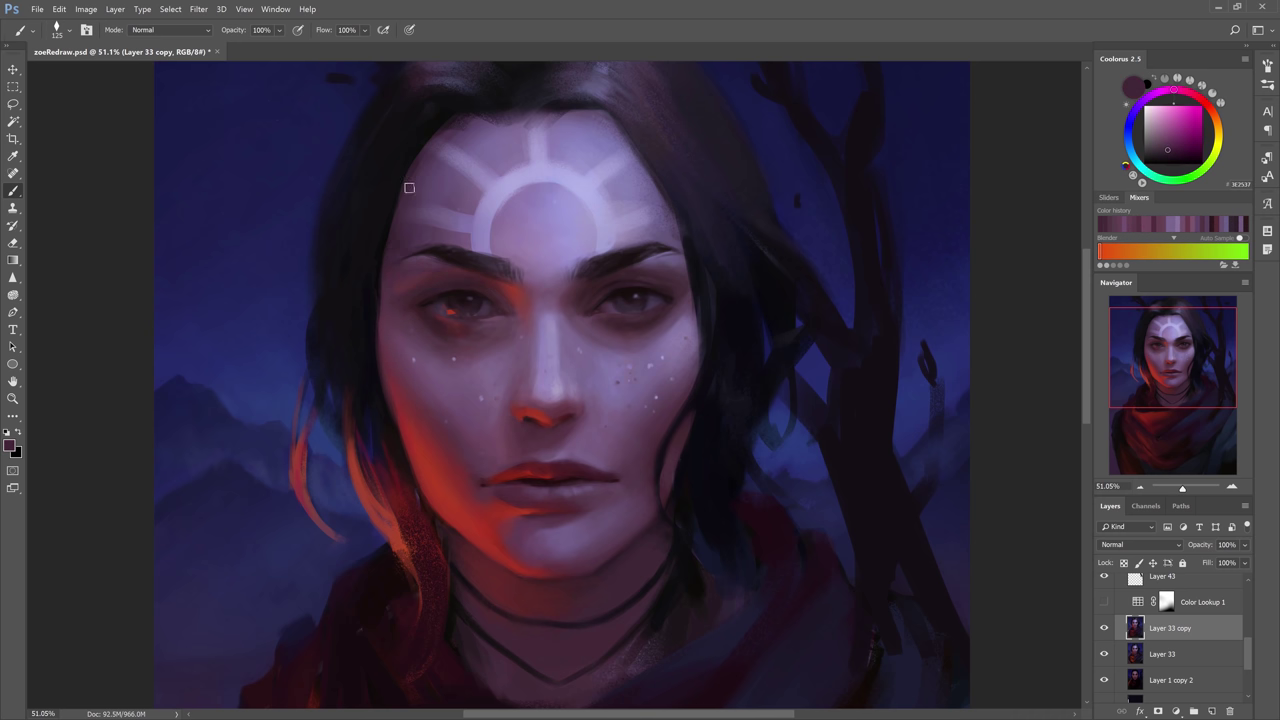
left_click_drag(409, 189, 397, 247)
key("bracketleft")
left_click(594, 210, "alt")
left_click_drag(582, 200, 606, 222)
Refine the right-hand cheek and the adjoining hair edge with sampled plum tones at brush size 125.
left_click(671, 316, "alt")
left_click(683, 423, "alt")
mouse_move(654, 280)
left_mouse_down()
mouse_move(680, 386)
mouse_move(703, 362)
left_mouse_up()
left_click(674, 411, "alt")
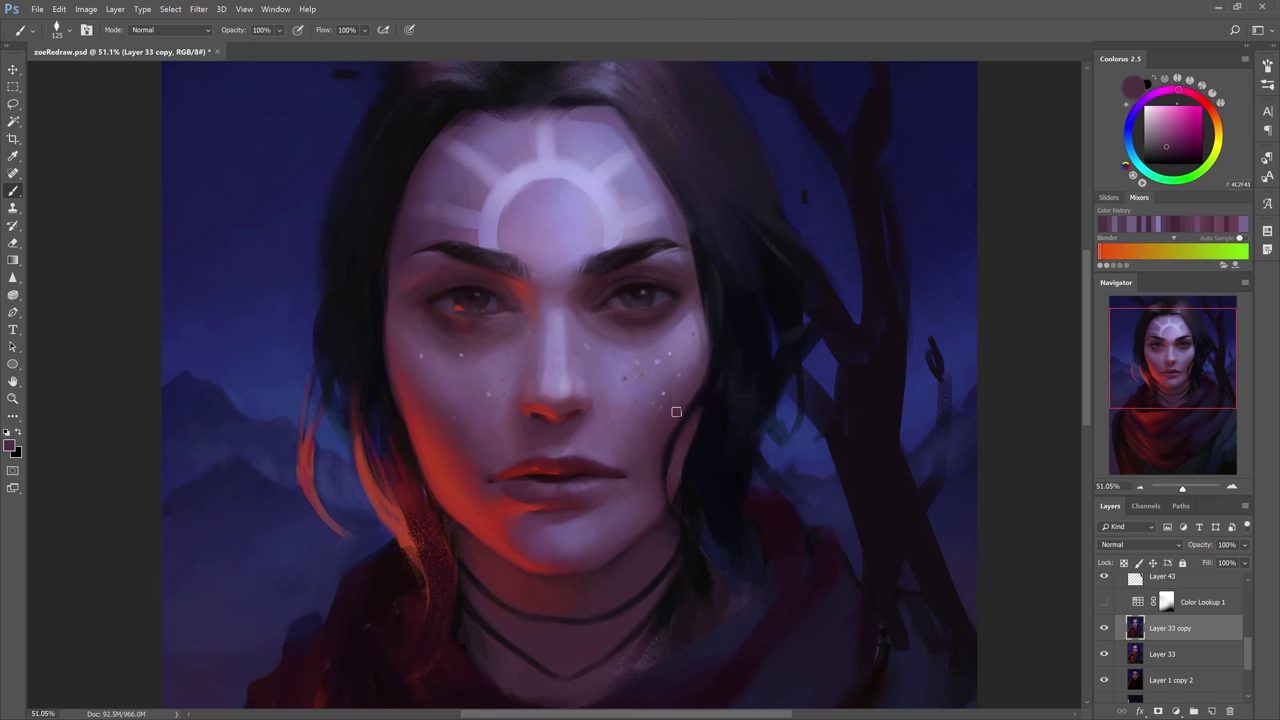
left_click(676, 390, "alt")
left_click(666, 371, "alt")
mouse_move(723, 270)
left_mouse_down()
mouse_move(683, 270)
mouse_move(706, 362)
left_mouse_up()
Repaint the hair on the right-hand side of the head with sampled dark violet tones at brush size 300.
left_click(581, 211, "alt")
key("bracketright")
key("bracketright")
key("bracketright")
key("bracketright")
left_click(630, 191, "alt")
mouse_move(630, 191)
left_mouse_down()
mouse_move(686, 234)
mouse_move(717, 300)
left_mouse_up()
left_click(732, 334, "alt")
mouse_move(722, 228)
left_mouse_down()
mouse_move(755, 276)
mouse_move(655, 158)
left_mouse_up()
left_click(653, 161, "alt")
left_click(620, 140, "alt")
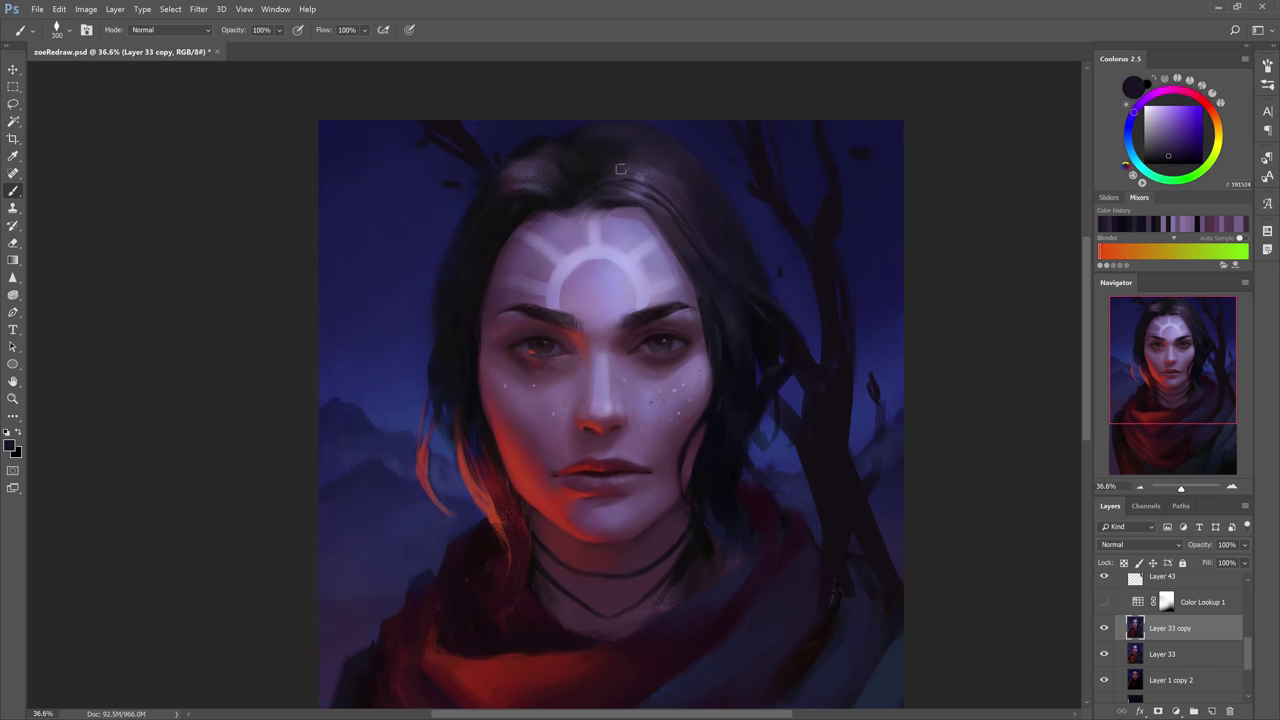
Rework the crown highlights on both sides of the parting with sampled dark hair tones.
left_click_drag(545, 175, 515, 174)
left_click(640, 174, "alt")
key("bracketleft")
left_click_drag(640, 174, 622, 158)
left_click(648, 147, "alt")
Darken the right-hand hair ends above the scarf and touch up the left-hand outer hair with sampled near-black tones.
left_click(747, 283, "alt")
left_click_drag(717, 529, 689, 446)
key("e")
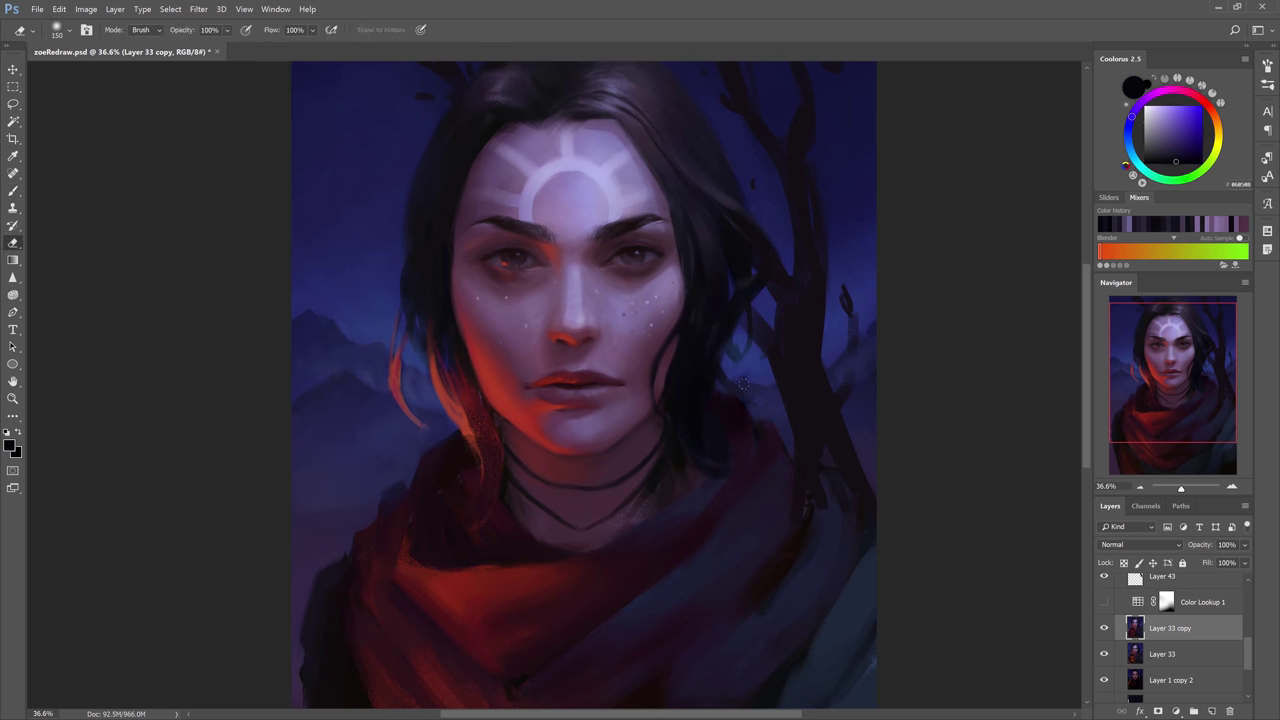
key("b")
left_click(749, 494, "alt")
mouse_move(749, 494)
left_mouse_down()
mouse_move(794, 397)
mouse_move(738, 397)
left_mouse_up()
key("bracketright")
key("bracketright")
key("bracketright")
key("bracketright")
key("bracketright")
left_click(415, 240, "alt")
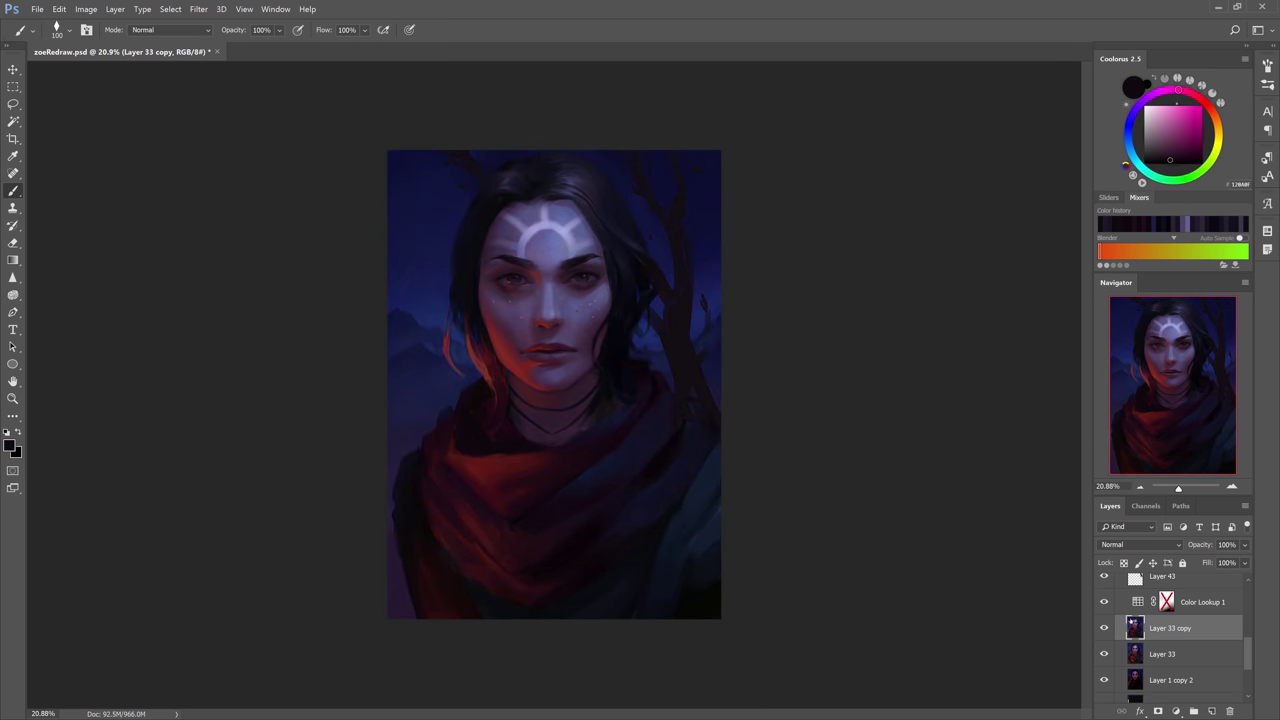
Show the Color Lookup 1 adjustment layer and disable its layer mask so the grade covers the whole painting.
key("bracketleft")
key("bracketleft")
left_click(1104, 602)
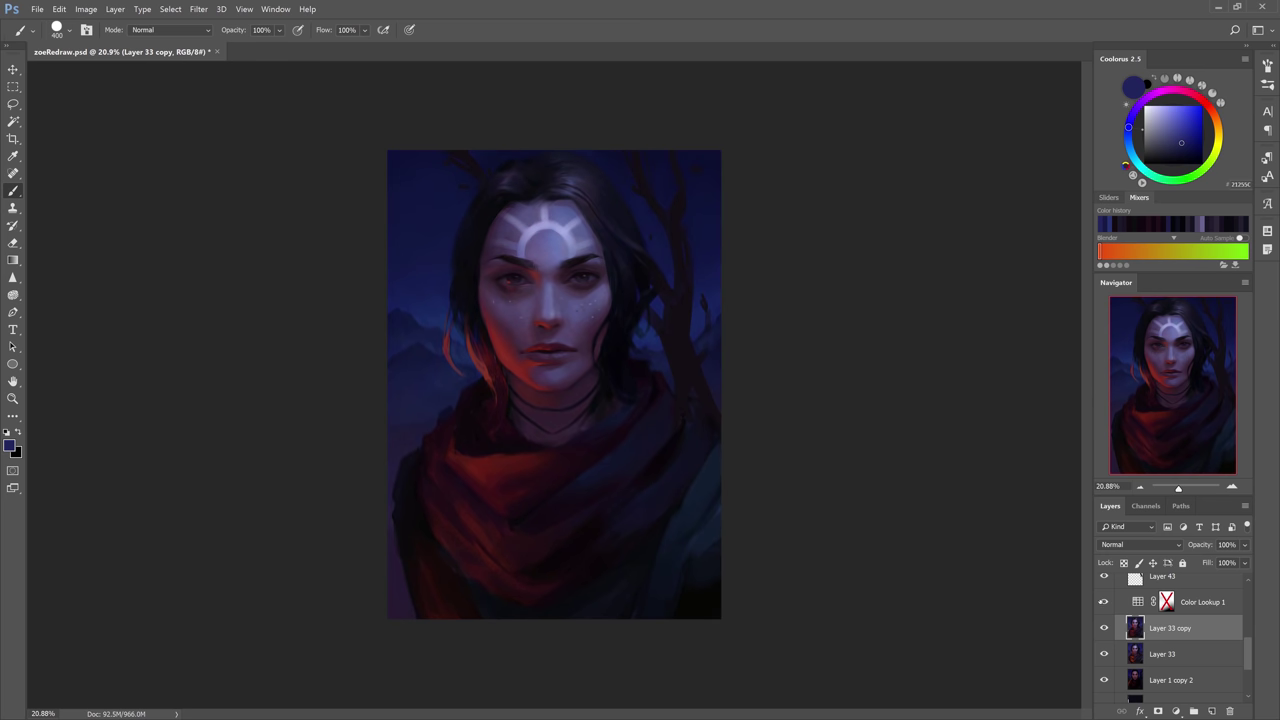
left_click(1166, 602)
left_click(1166, 602, "shift")
Check the painting's values in greyscale by temporarily showing the Color-mode Layer 16 at the top of the stack.
scroll(1170, 628, "up", 3)
scroll(1170, 628, "down", 3)
left_click(1170, 628)
scroll(1170, 620, "up", 10)
left_click(1104, 586)
key("v")
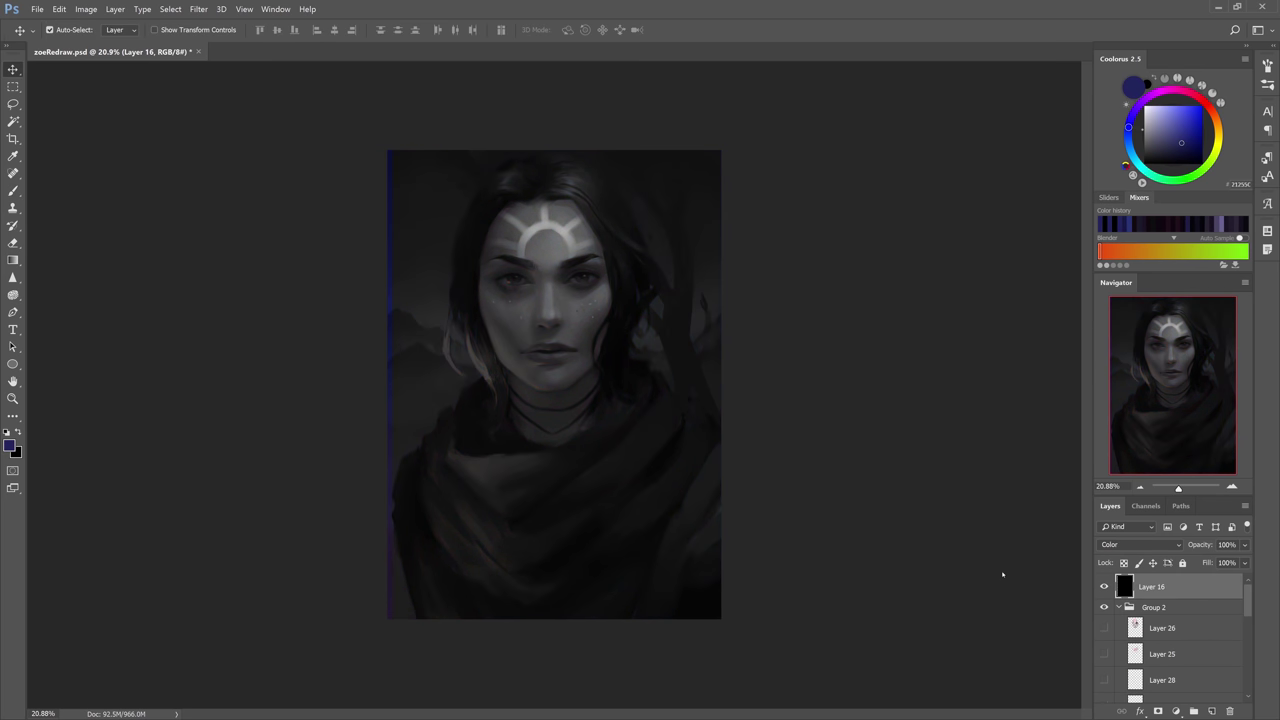
scroll(1170, 628, "down", 10)
key("z")
left_click_drag(1002, 574, 940, 574)
Reorder the stack so Color Lookup 1 sits directly above Layer 43, and select the adjustment layer.
left_click_drag(1170, 602, 1170, 636)
scroll(1199, 628, "up", 2)
left_click(1199, 654)
scroll(1199, 633, "down", 1)
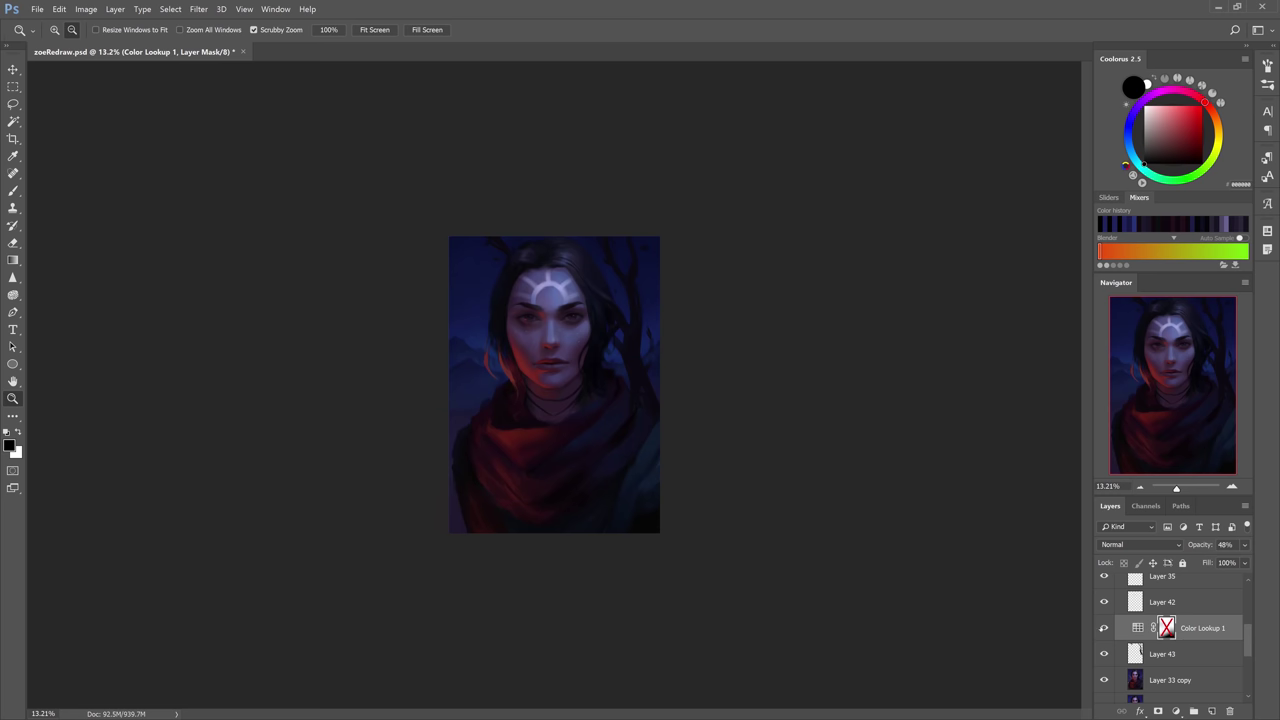
Set the opacity of the Color Lookup 1 adjustment layer to 59%.
left_click(1104, 628)
left_click(1104, 628)
left_click_drag(1218, 562, 1242, 560)
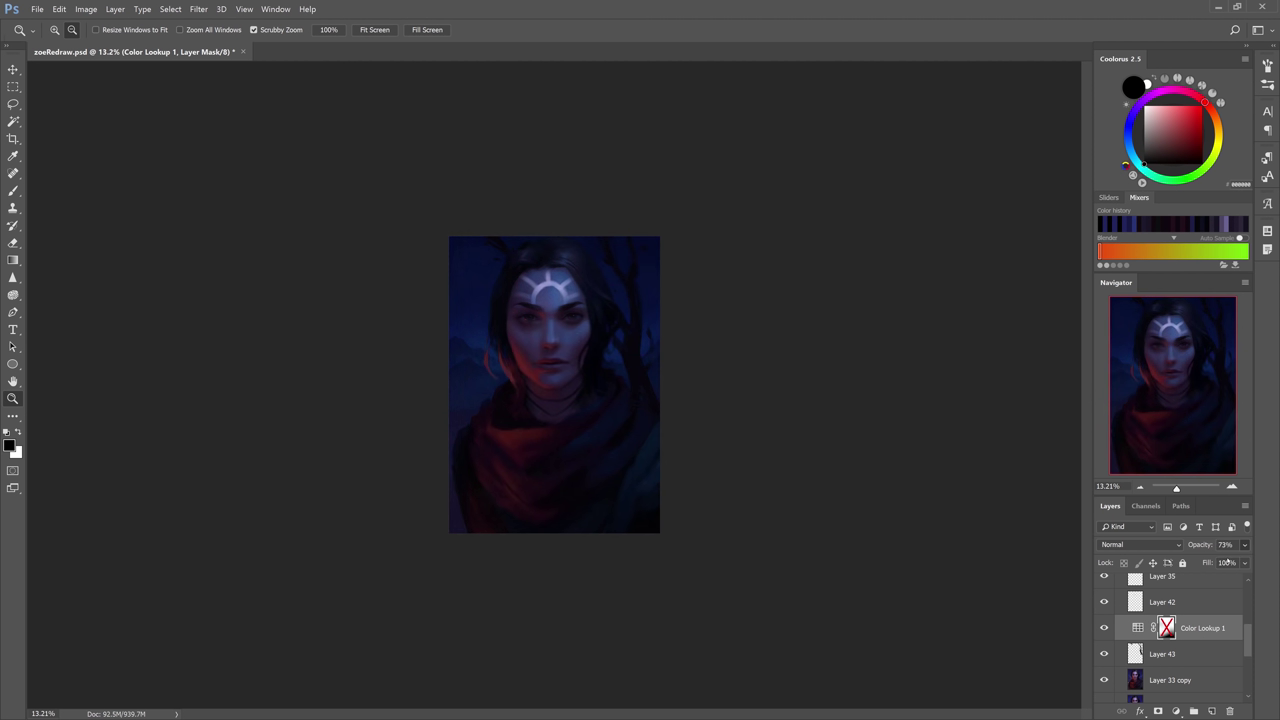
key("4")
key("7")
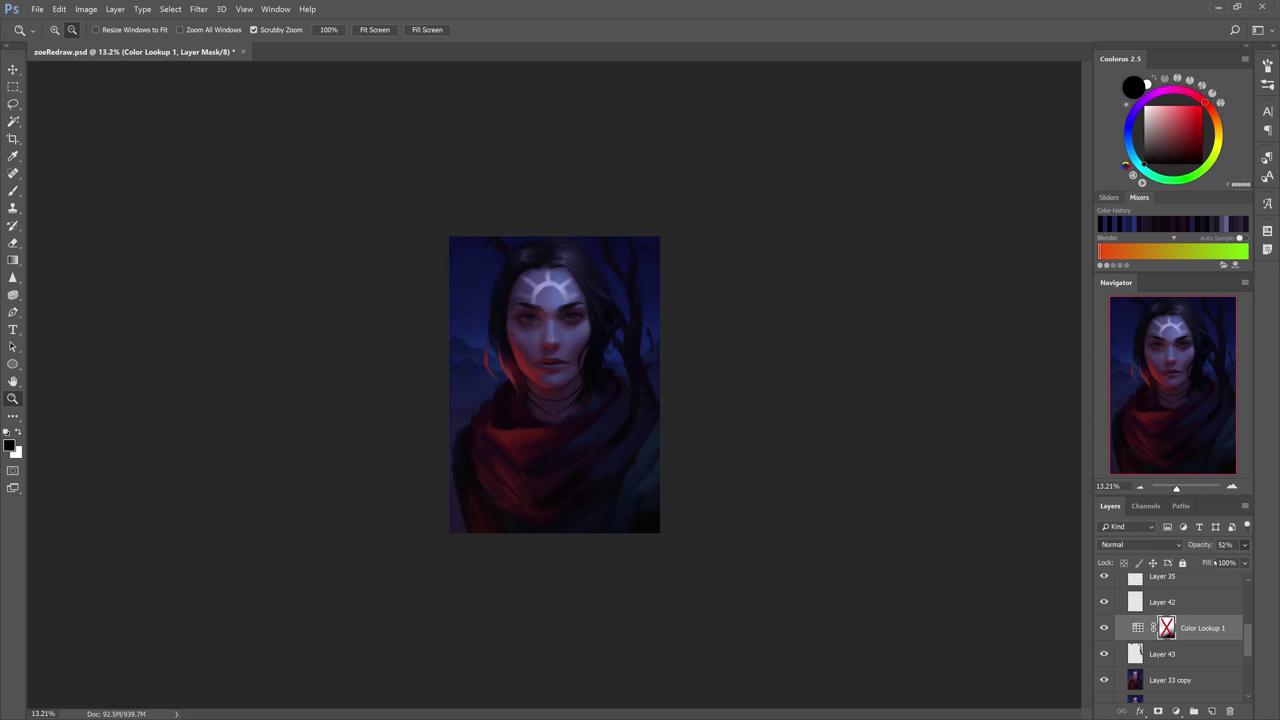
left_click(1138, 628)
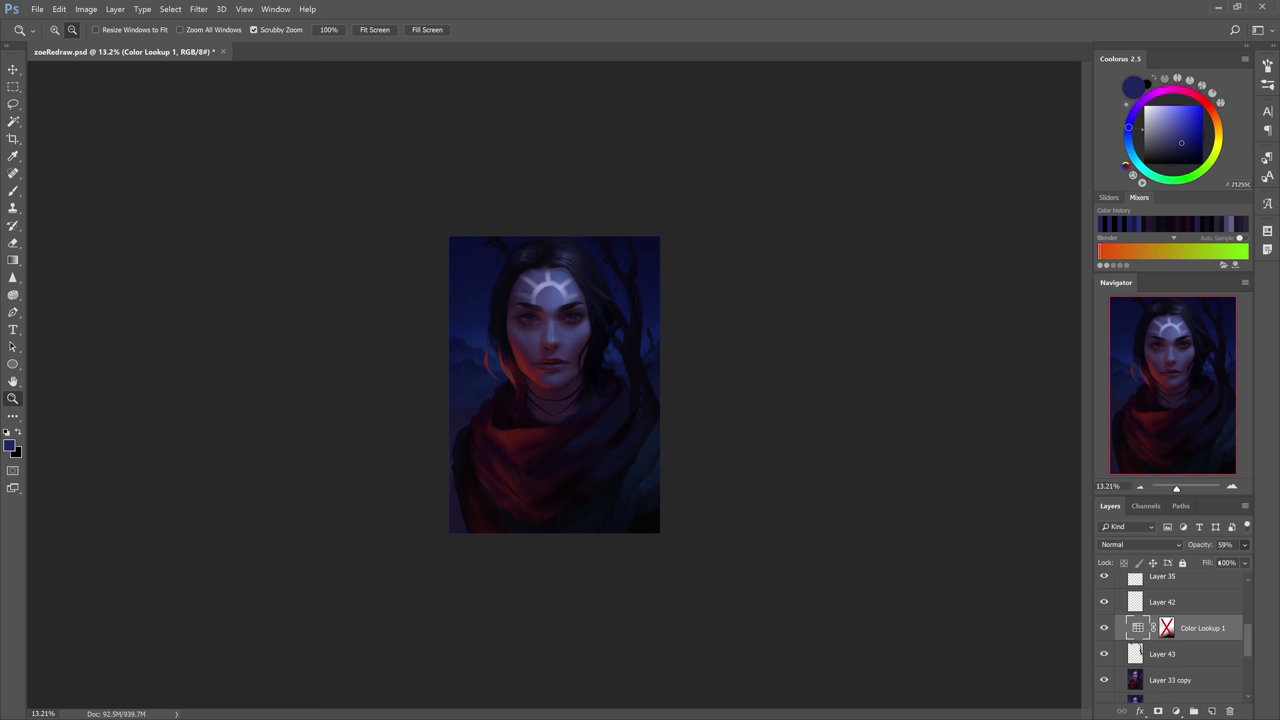
key("4")
key("8")
Compare the portrait with and without the Color Lookup 1 adjustment, leaving it shown.
left_click(1103, 628)
left_click(1103, 628)
left_click(1103, 628)
scroll(648, 433, "up", 2)
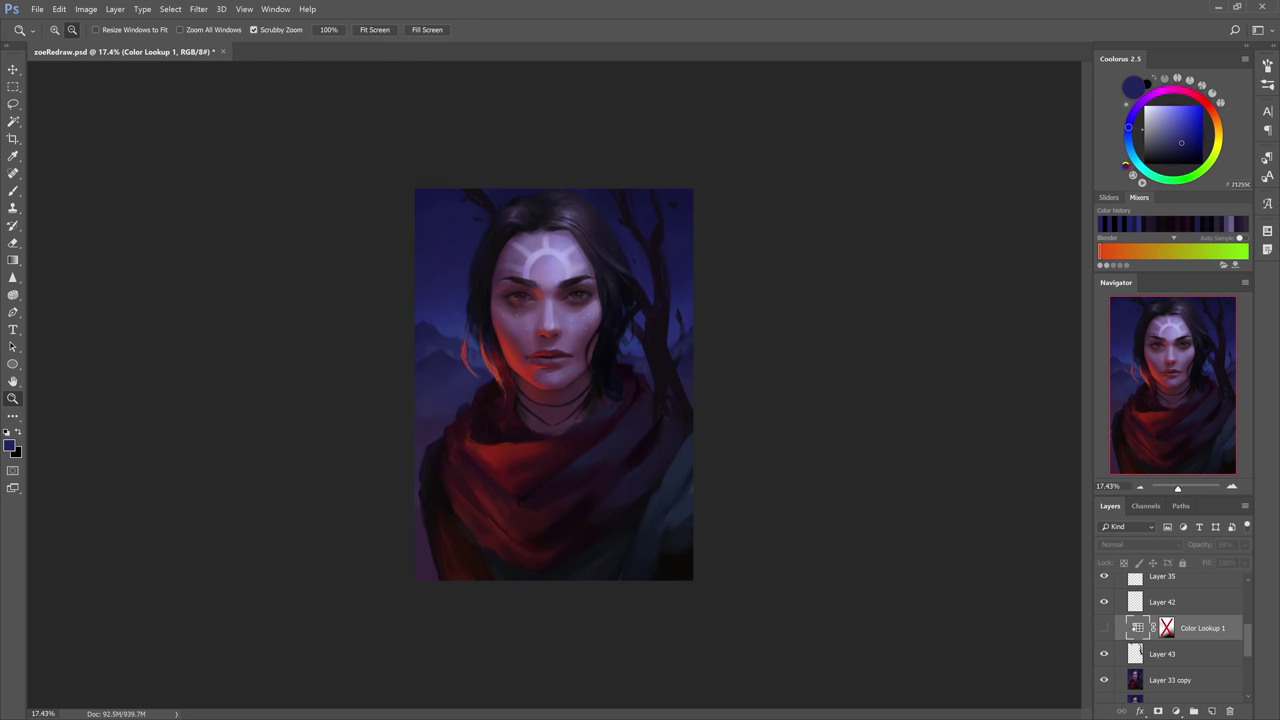
left_click(1103, 628)
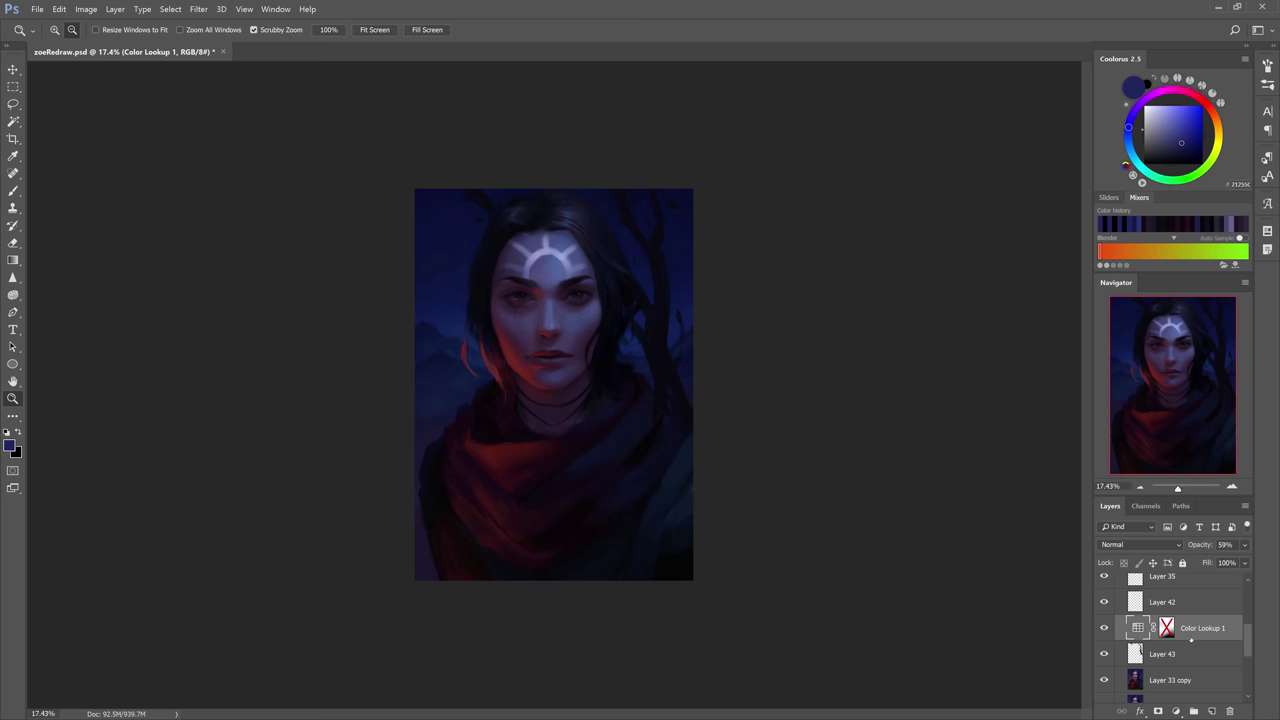
Duplicate the Color Lookup 1 adjustment and merge its colour grade into the painted layers beneath it.
key("ctrl+j")
left_click(1196, 652)
scroll(1197, 651, "down", 2)
left_click_drag(1197, 605, 1186, 628)
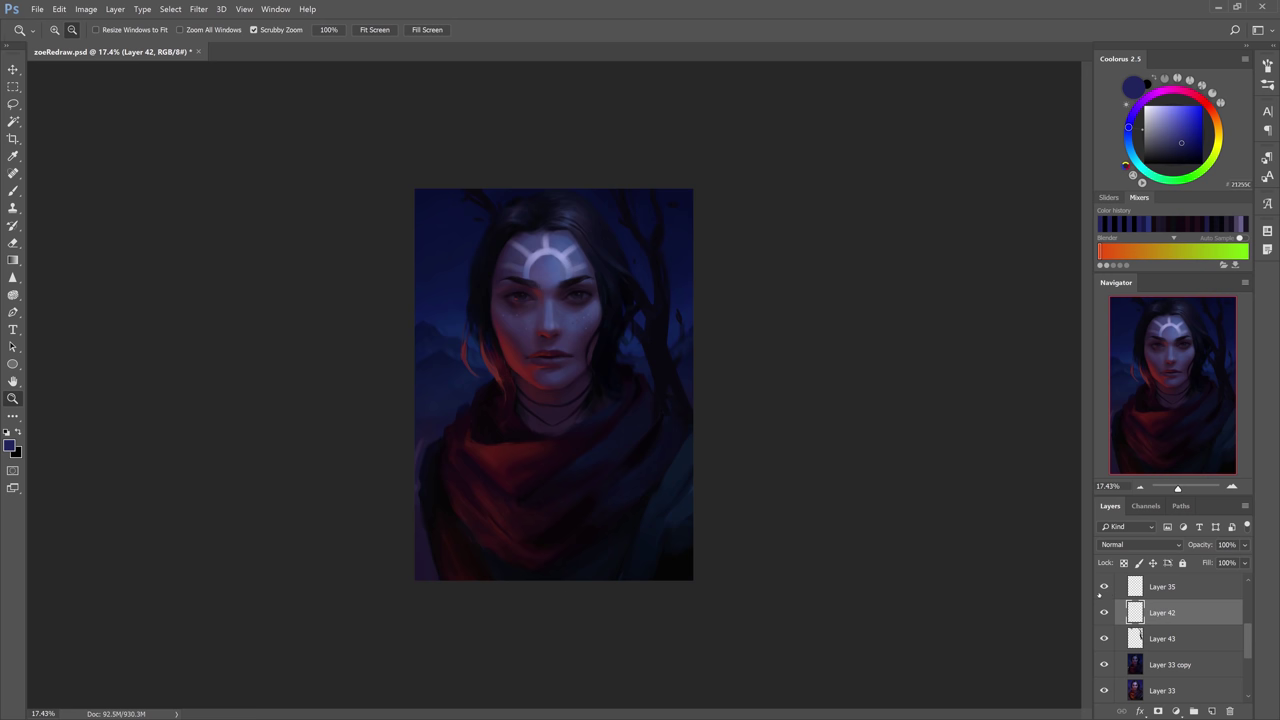
Toggle Layer 42's visibility to check its contribution, and inspect the neighbouring Layer 35.
left_click(1102, 607)
left_click(1102, 607)
scroll(1245, 635, "up", 2)
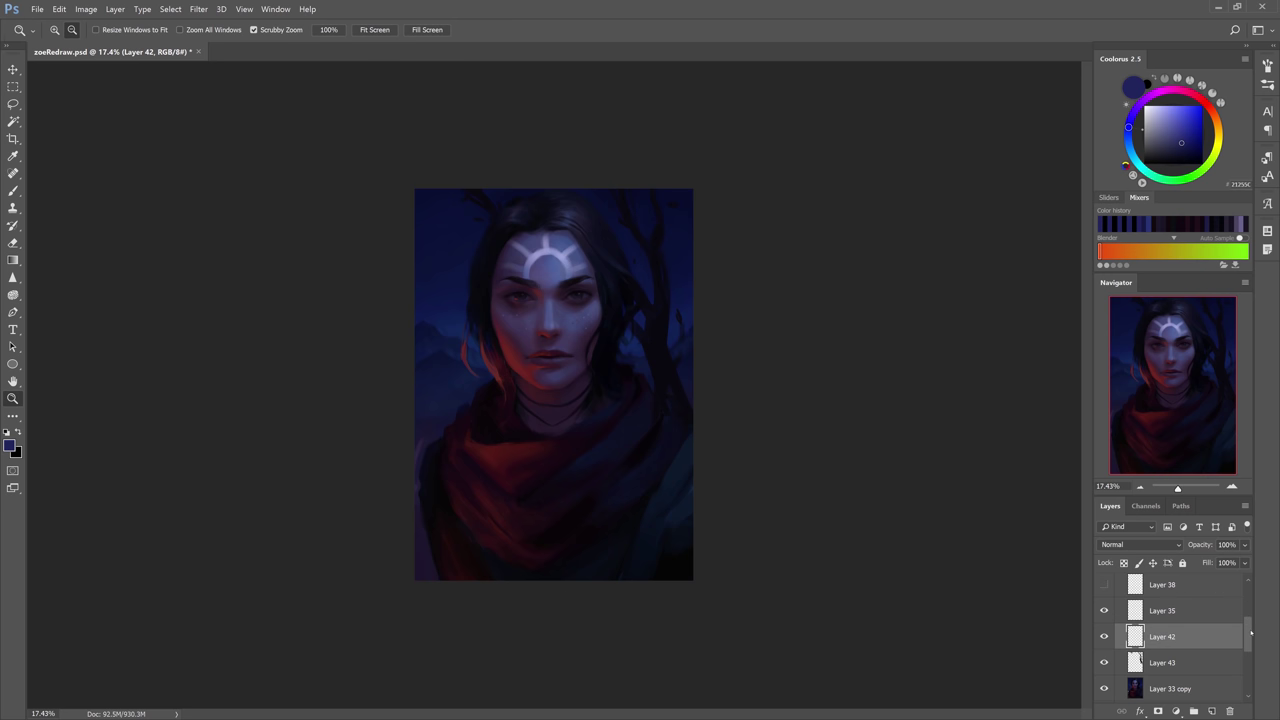
left_click_drag(1251, 632, 1247, 637)
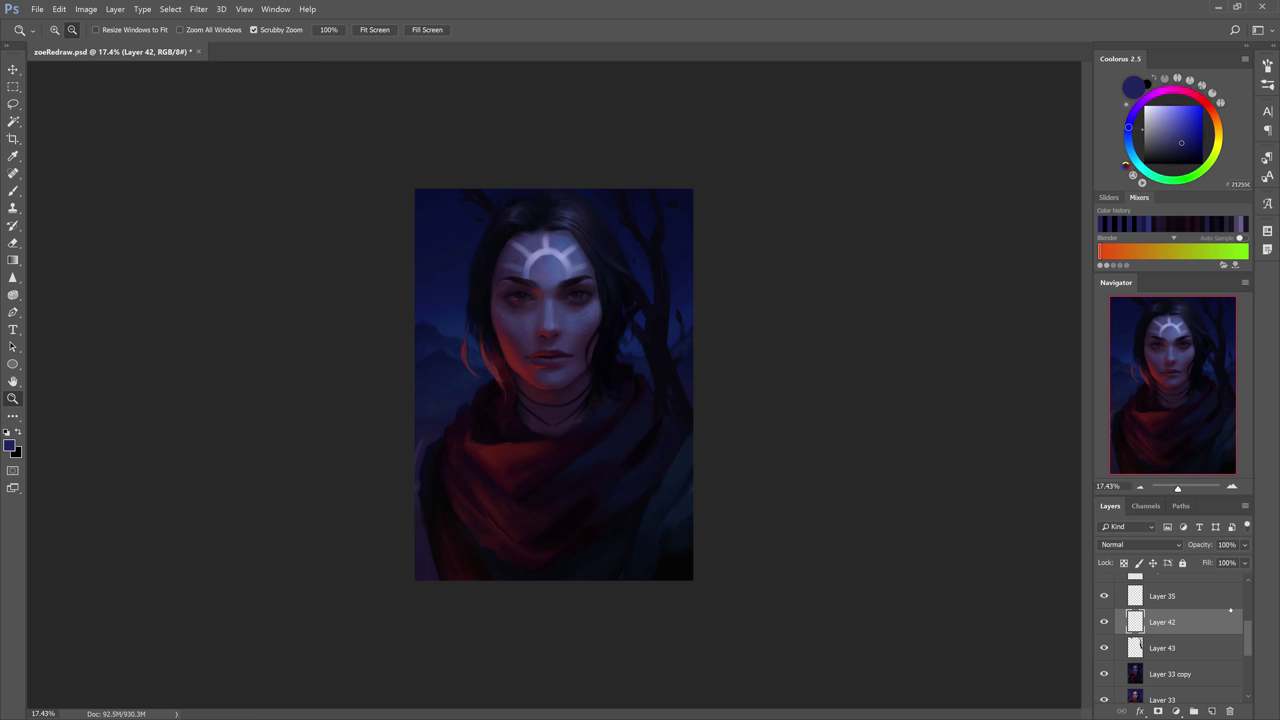
left_click(1204, 604)
scroll(1220, 620, "up", 1)
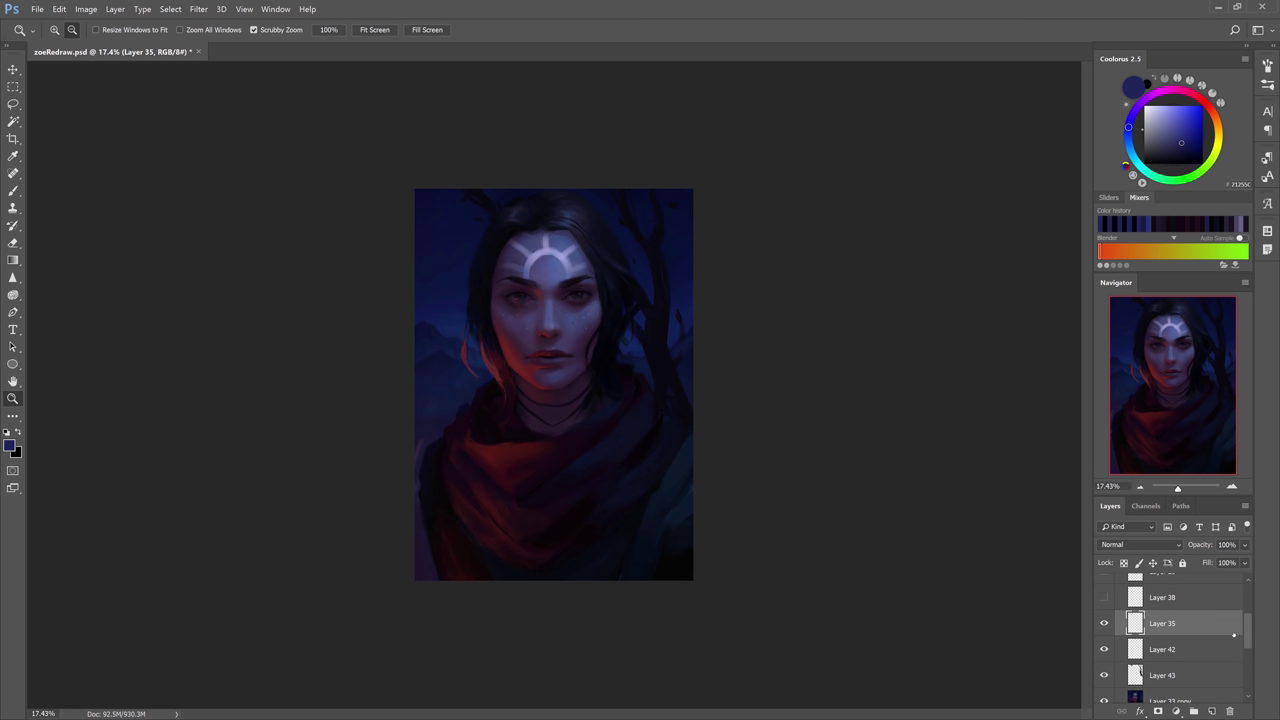
Clear Layer 33 and Layer 1 copy 2 from beneath Layer 33 copy, and select Layer 33 copy for painting.
scroll(1197, 623, "down", 2)
left_click(1185, 654)
left_click(1177, 628)
key("b")
left_click(1177, 654)
Paint dark fold details on the lower right-hand sleeve with sampled dark blue tones at brush size 150.
left_click(721, 567, "alt")
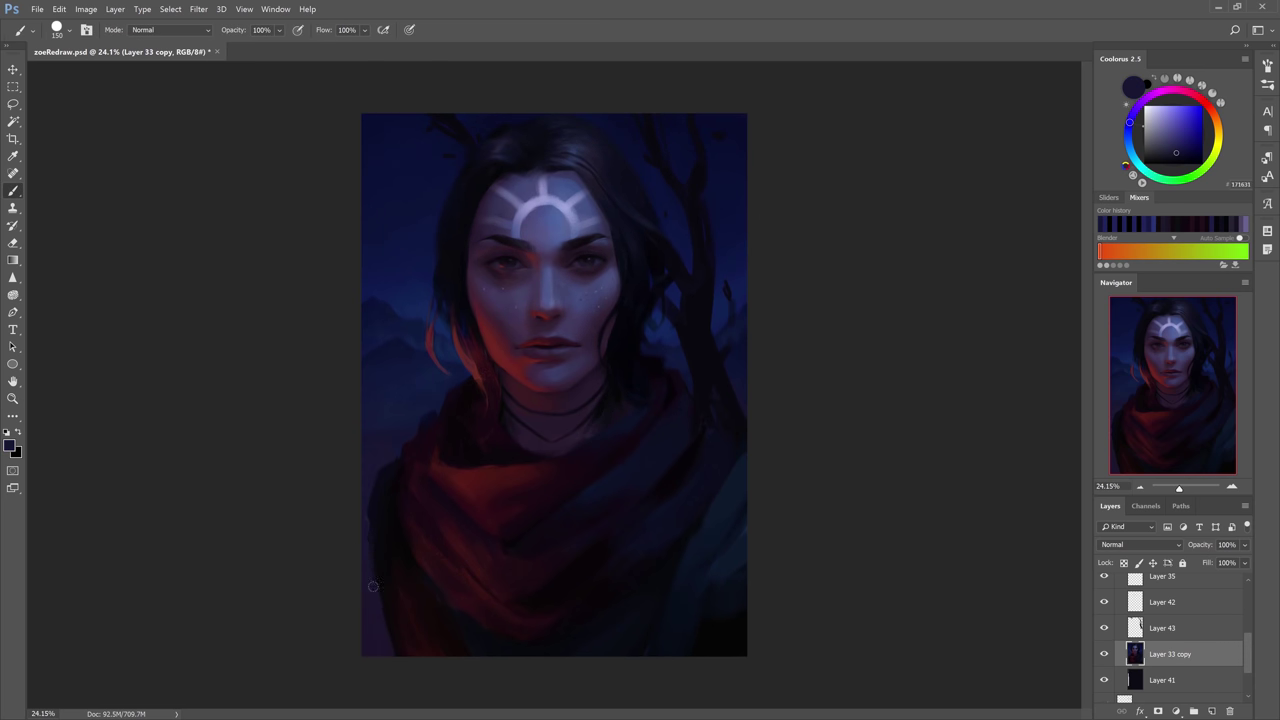
left_click(721, 567, "alt")
left_click(709, 646, "alt")
left_click(709, 640, "alt")
On Layer 43, extend the right-hand tree trunk and add a bare branch in the left-hand sky with near-black.
key("alt+bracketright")
key("bracketright")
left_click_drag(700, 330, 732, 410)
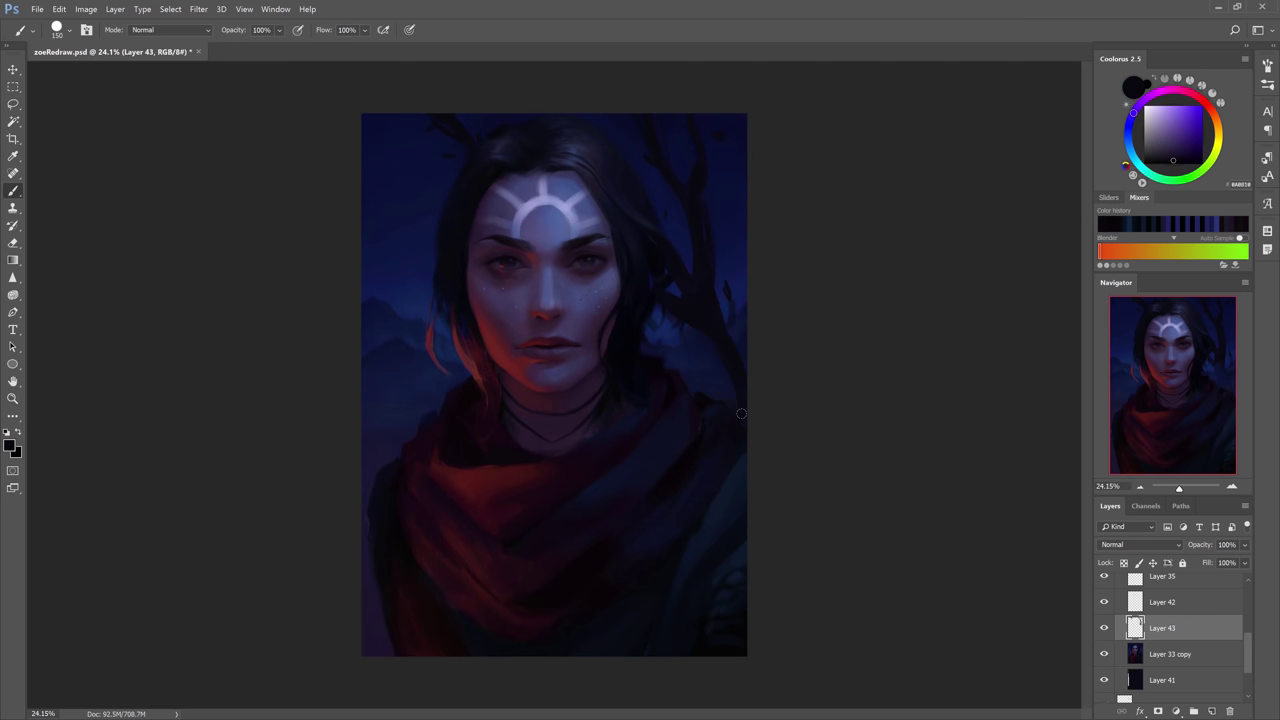
left_click_drag(736, 340, 722, 285)
left_click_drag(429, 215, 363, 226)
key("e")
On Layer 33 copy, rework the hair around the crown and right-hand side with sampled dark blue tones at brush size 90.
key("alt+bracketleft")
key("z")
mouse_move(451, 187)
left_mouse_down()
mouse_move(506, 194)
mouse_move(524, 232)
left_mouse_up()
key("b")
left_click(520, 218, "alt")
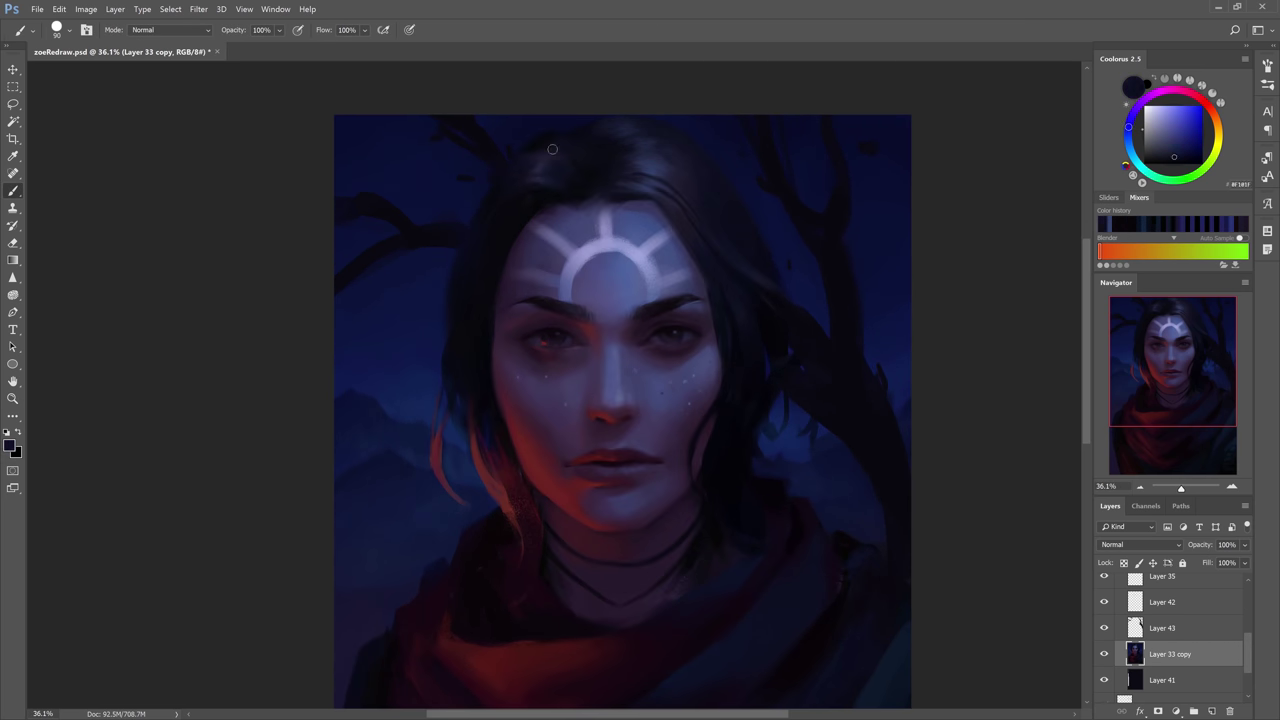
left_click_drag(676, 230, 700, 285)
left_click(746, 348, "alt")
left_click_drag(746, 348, 709, 267)
Touch up the skin below the right-hand eye with a sampled muted violet at brush size 50.
left_click(609, 449, "alt")
left_click(646, 286, "alt")
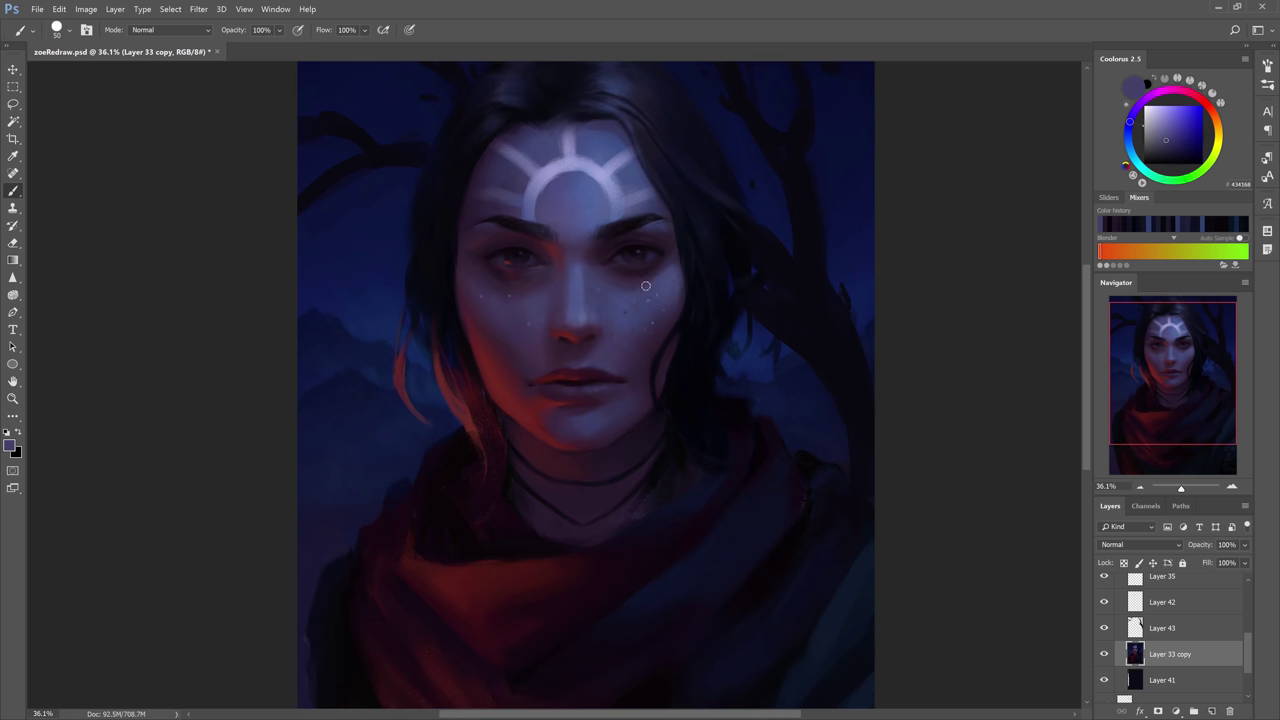
key("bracketleft")
key("bracketleft")
key("bracketleft")
key("bracketleft")
Refine the orange-lit strands on the left-hand side and clean their outer edge with sampled orange and background blue.
left_click(490, 385, "alt")
key("period")
left_click_drag(446, 397, 463, 423)
left_click_drag(397, 377, 404, 398)
left_click(406, 314, "alt")
key("ctrl+0")
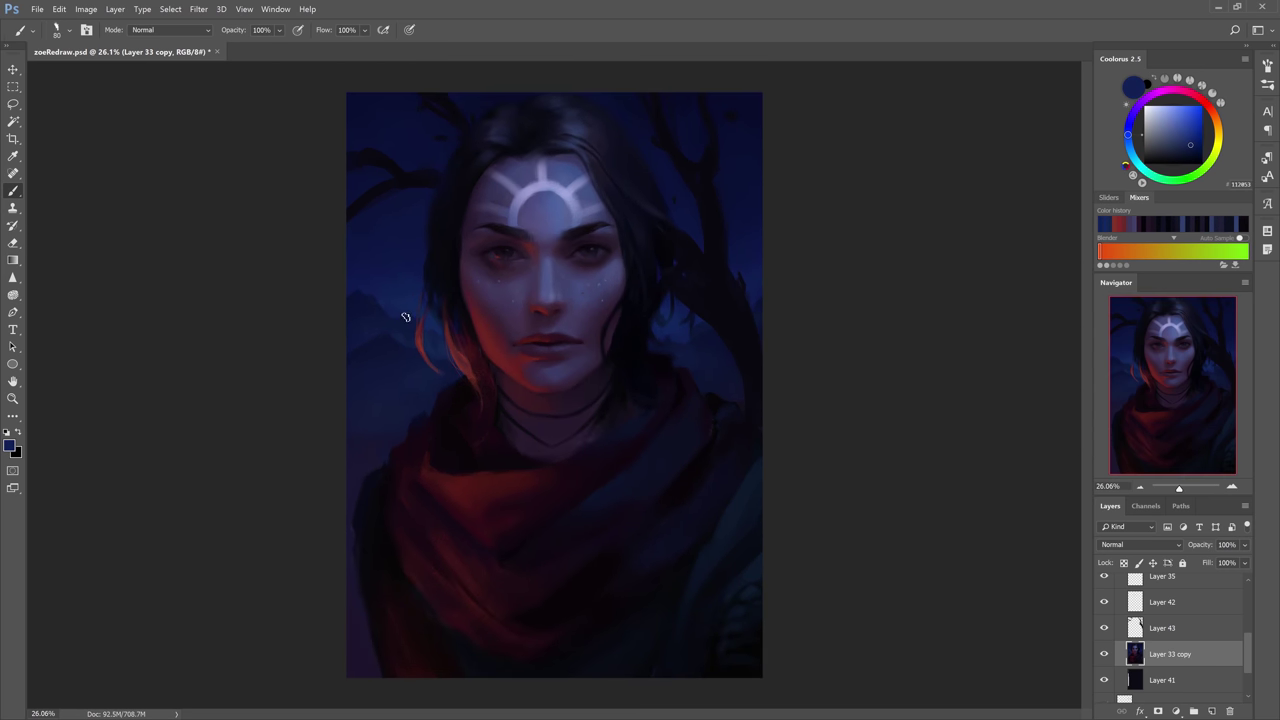
Touch up the hair edge on the right-hand side, the crown and the left-hand hairline with sampled dark tones.
left_click(690, 344, "alt")
left_click(677, 294, "alt")
left_click(529, 157, "alt")
left_click(478, 207, "alt")
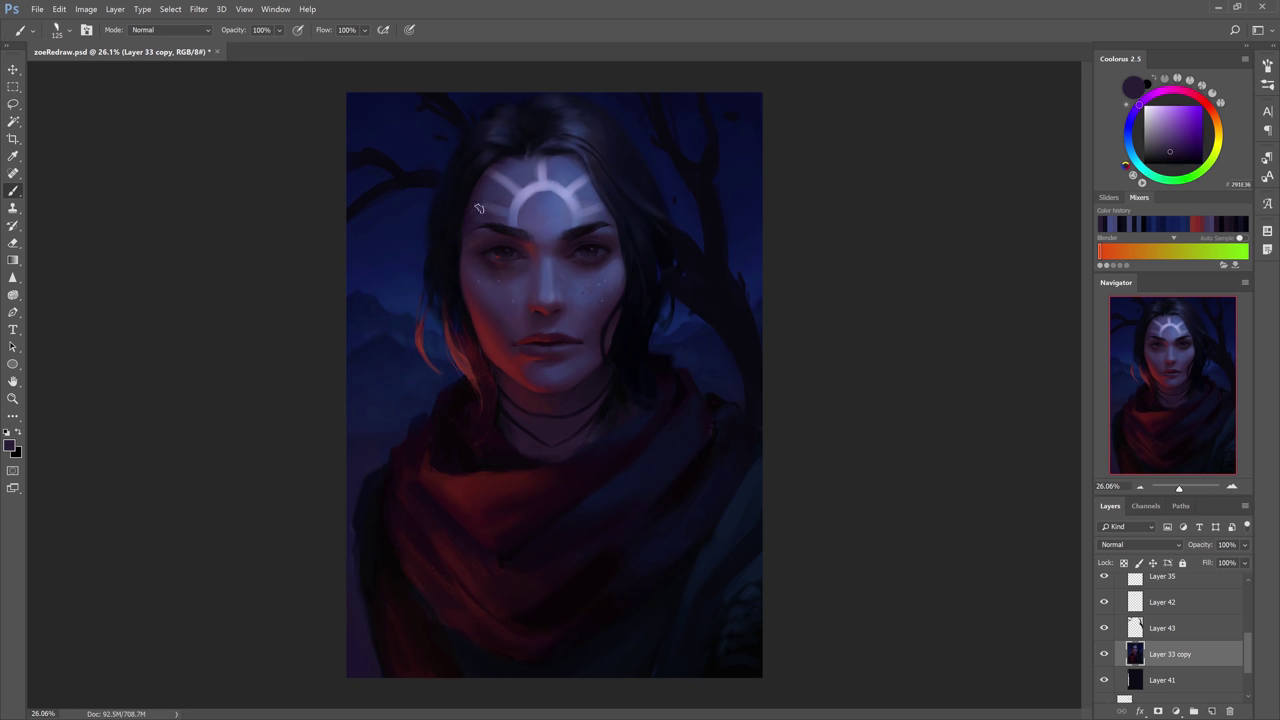
key("bracketright")
left_click(454, 278, "alt")
Refine the shading around the nose and right-hand eye with sampled plum tones at brush size 45.
key("bracketleft")
key("bracketleft")
key("bracketleft")
key("bracketleft")
left_click(560, 308, "alt")
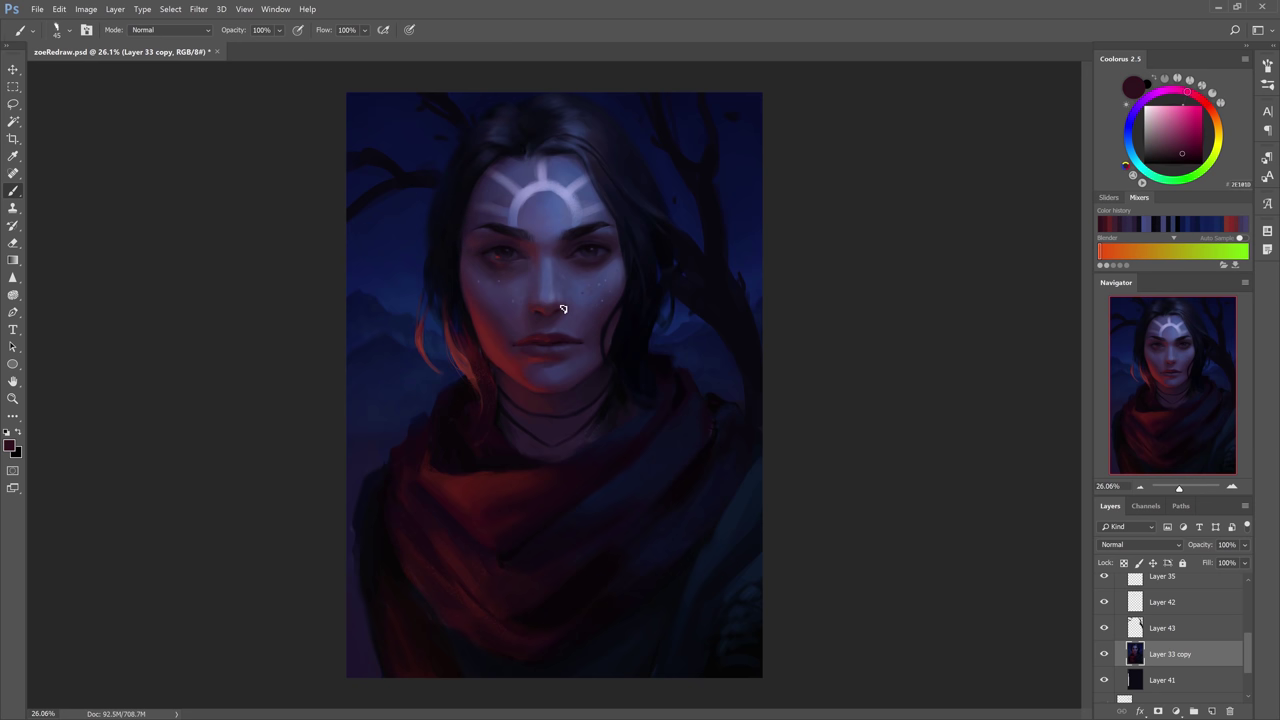
left_click(609, 245, "alt")
Darken the scarf opening beside the left-hand side of the neck with sampled dark tones at brush size 200.
key("bracketright")
key("bracketright")
key("bracketright")
key("bracketright")
left_click(506, 429, "alt")
left_click(504, 432, "alt")
left_click(469, 409, "alt")
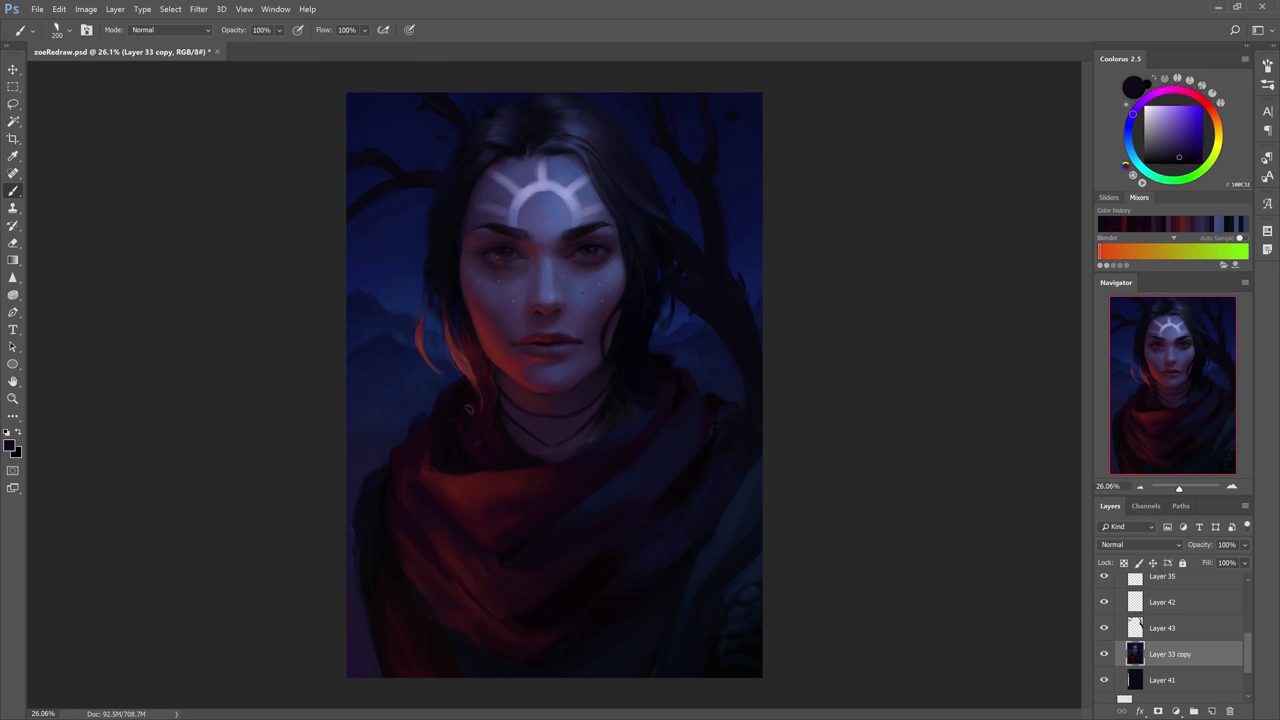
left_click_drag(484, 404, 492, 428)
Redraw the thin orange-lit hair strands beside the left-hand cheek and jaw with sampled tones at brush size 35.
left_click(485, 365, "alt")
key("bracketleft")
key("bracketleft")
key("bracketleft")
key("bracketleft")
key("bracketleft")
key("bracketleft")
key("bracketleft")
key("bracketleft")
key("bracketleft")
left_click(450, 316, "alt")
left_click(452, 338, "alt")
left_click(448, 306, "alt")
left_click_drag(446, 316, 446, 342)
left_click(624, 308, "alt")
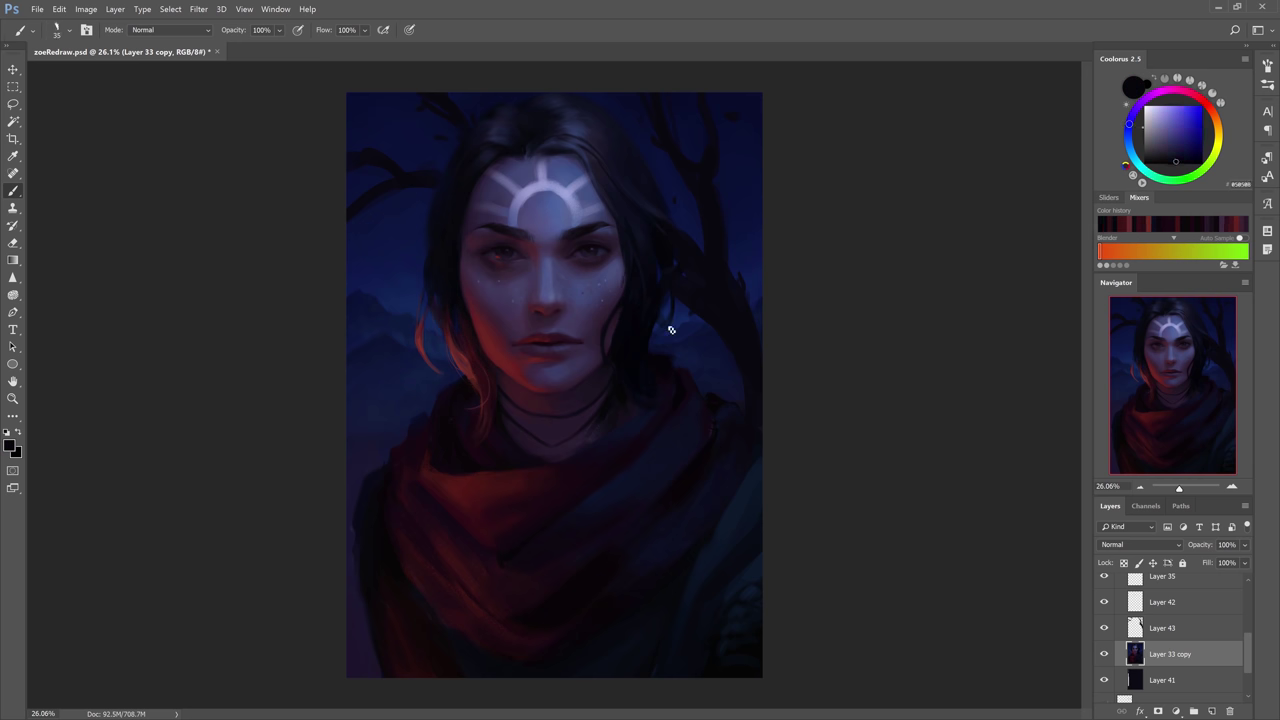
Rework the crown and right-hand hair highlights with sampled muted blue tones at brush size 150.
left_click(583, 146, "alt")
key("bracketright")
key("bracketright")
key("bracketright")
key("bracketright")
key("bracketright")
key("bracketright")
key("bracketright")
key("bracketright")
left_click(478, 172, "alt")
left_click(634, 197, "alt")
left_click(580, 137, "alt")
left_click_drag(580, 137, 600, 162)
left_click(642, 207, "alt")
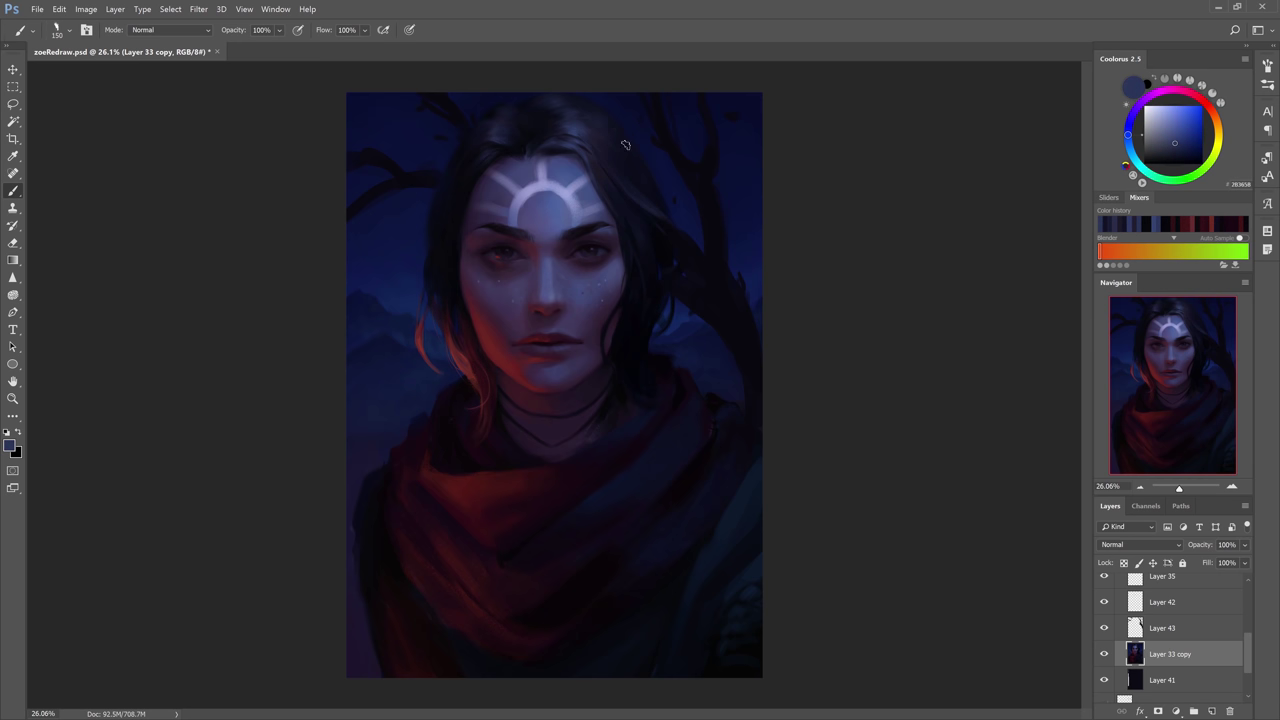
left_click(626, 146, "alt")
Fill out the right-hand hair and blend its ends into the neck and scarf with sampled near-black tones.
left_click(617, 309, "alt")
key("bracketright")
key("bracketright")
left_click_drag(644, 226, 646, 256)
left_click(646, 256, "alt")
left_click(658, 400, "alt")
left_click_drag(640, 378, 640, 394)
Smooth the right-hand shoulder and darken the left-hand cloak edge with sampled near-black tones, using a size 300 brush there.
left_click(711, 410, "alt")
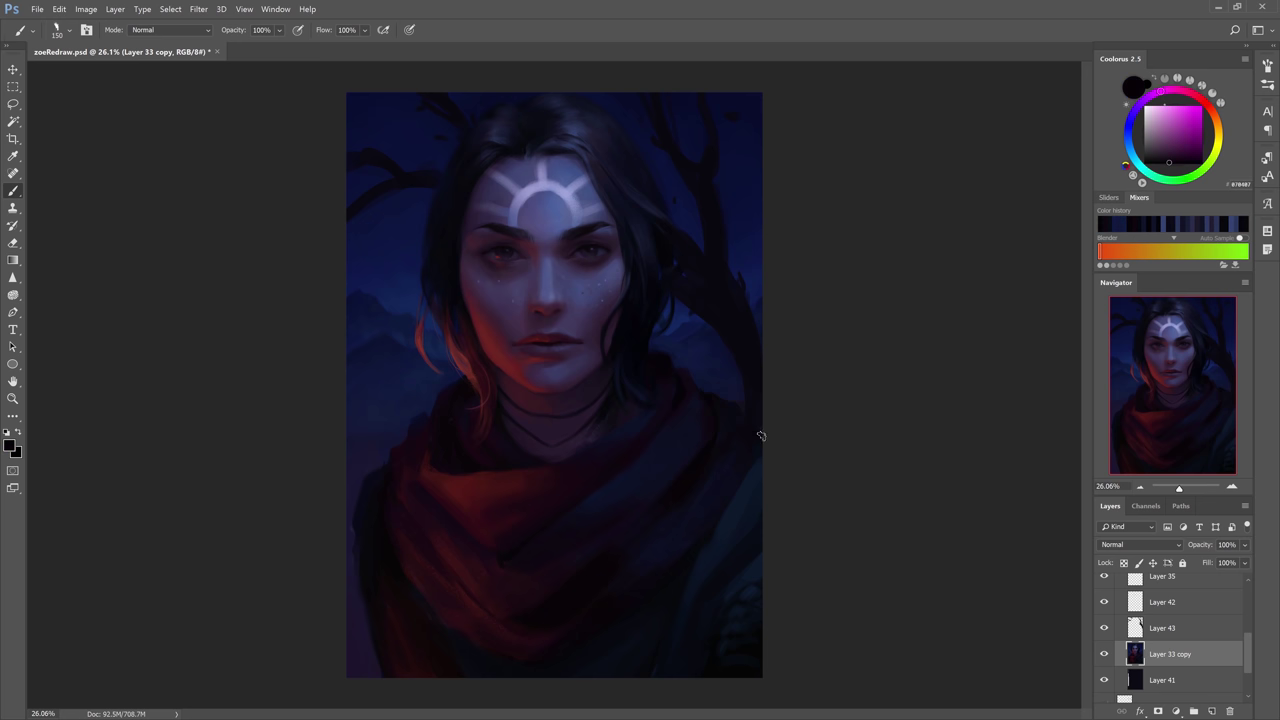
left_click_drag(725, 510, 716, 532)
left_click(654, 657, "alt")
key("period")
left_click_drag(368, 584, 360, 480)
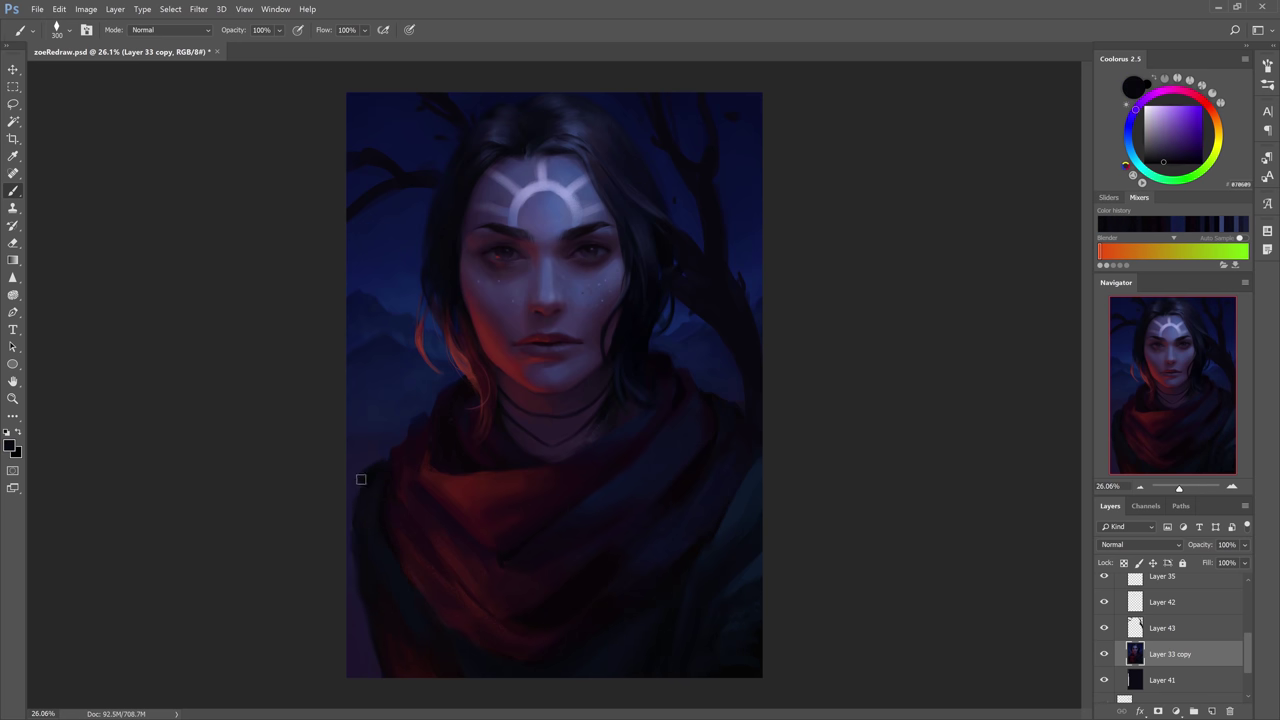
Blend the scarf's central and right-hand folds with sampled dark navy and near-black tones, using a size 600 brush.
left_click(1184, 151)
left_click(647, 474)
key("ctrl+z")
key("comma")
left_click(648, 414, "alt")
left_click(574, 478, "alt")
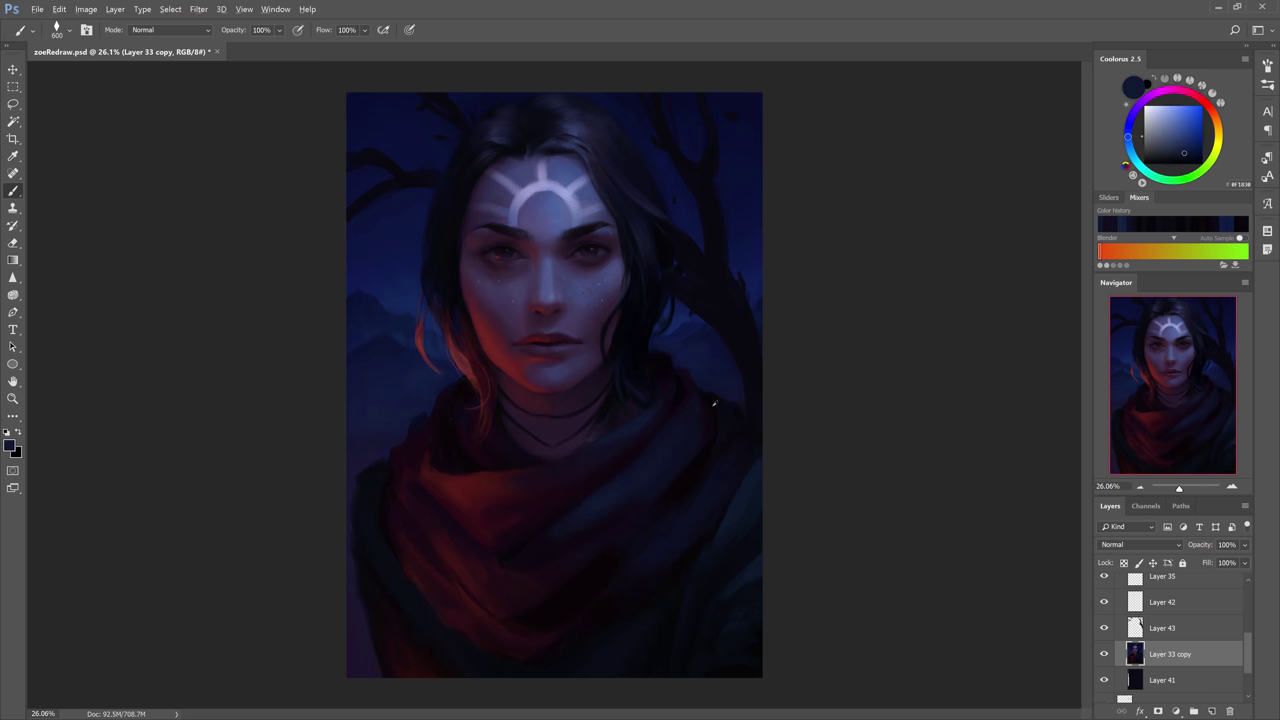
left_click(714, 403, "alt")
left_click_drag(592, 442, 616, 434)
Rework the scarf's lower folds with sampled dark red tones at brush size 300.
left_click(560, 606, "alt")
left_click_drag(544, 590, 504, 586)
left_click(498, 556, "alt")
left_click(480, 634, "alt")
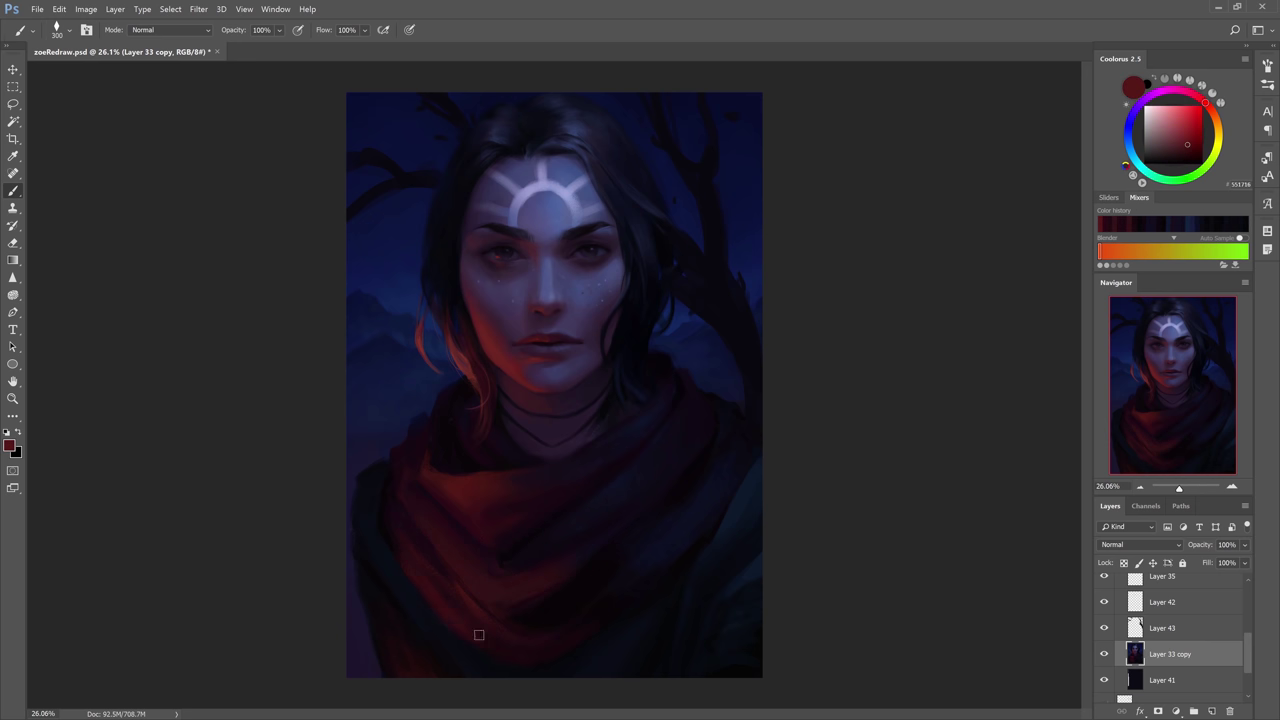
left_click(540, 582, "alt")
Dot small stars into the night sky on both sides of the head with a sampled muted light blue at brush size 60.
key("bracketright")
key("bracketright")
key("bracketright")
key("bracketright")
key("bracketright")
key("bracketright")
key("bracketright")
left_click(516, 160, "alt")
key("bracketright")
key("bracketright")
key("bracketright")
key("bracketright")
left_click(683, 179)
left_click(749, 177)
left_click(386, 220)
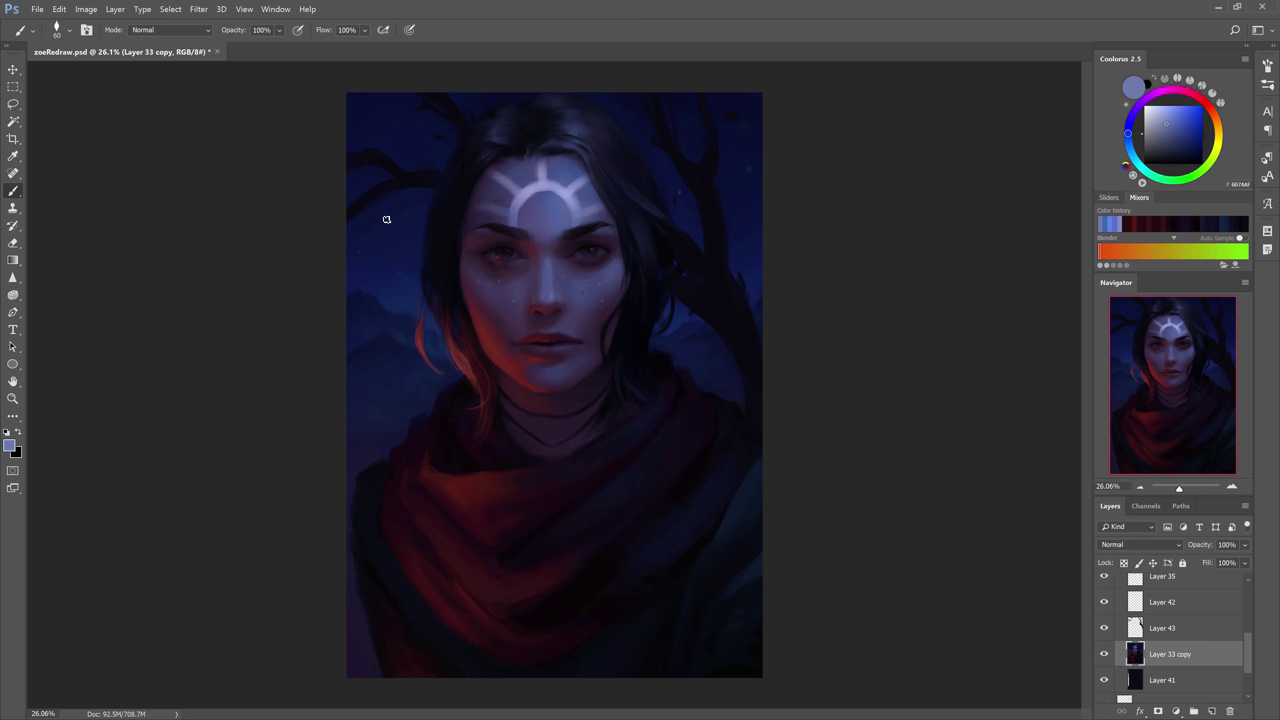
left_click(745, 221)
Soften the left-hand mountains and sky with sampled deep blue tones at brush size 400.
left_click(357, 328, "alt")
left_click(367, 310, "alt")
left_click(402, 343, "alt")
left_click(414, 270, "alt")
left_click(389, 302, "alt")
left_click(392, 325, "alt")
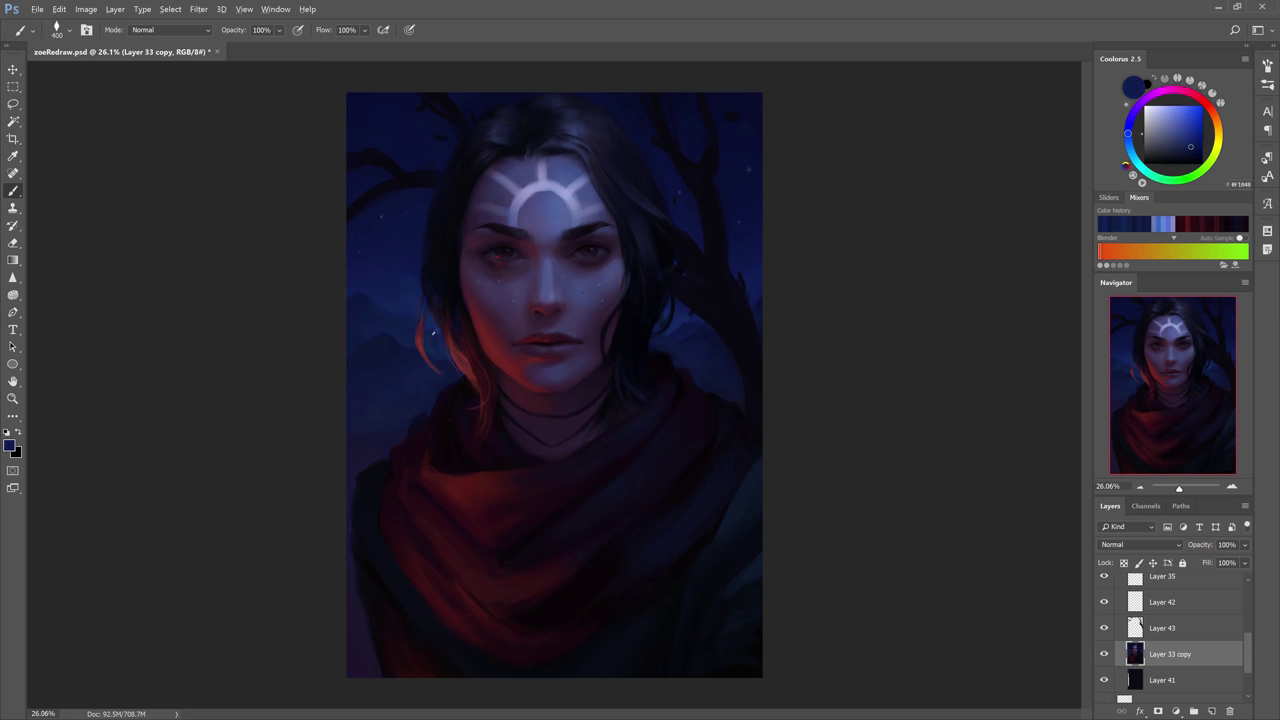
left_click(394, 347, "alt")
left_click(397, 354, "alt")
Paint diagonal slopes into the left-hand mountains with sampled blues at brush size 250.
key("bracketleft")
key("bracketleft")
key("bracketleft")
key("bracketleft")
key("bracketleft")
key("bracketleft")
key("bracketleft")
key("bracketleft")
key("bracketleft")
key("bracketleft")
left_click(386, 349, "alt")
mouse_move(386, 349)
left_mouse_down()
mouse_move(374, 437)
mouse_move(403, 334)
left_mouse_up()
left_click(374, 437, "alt")
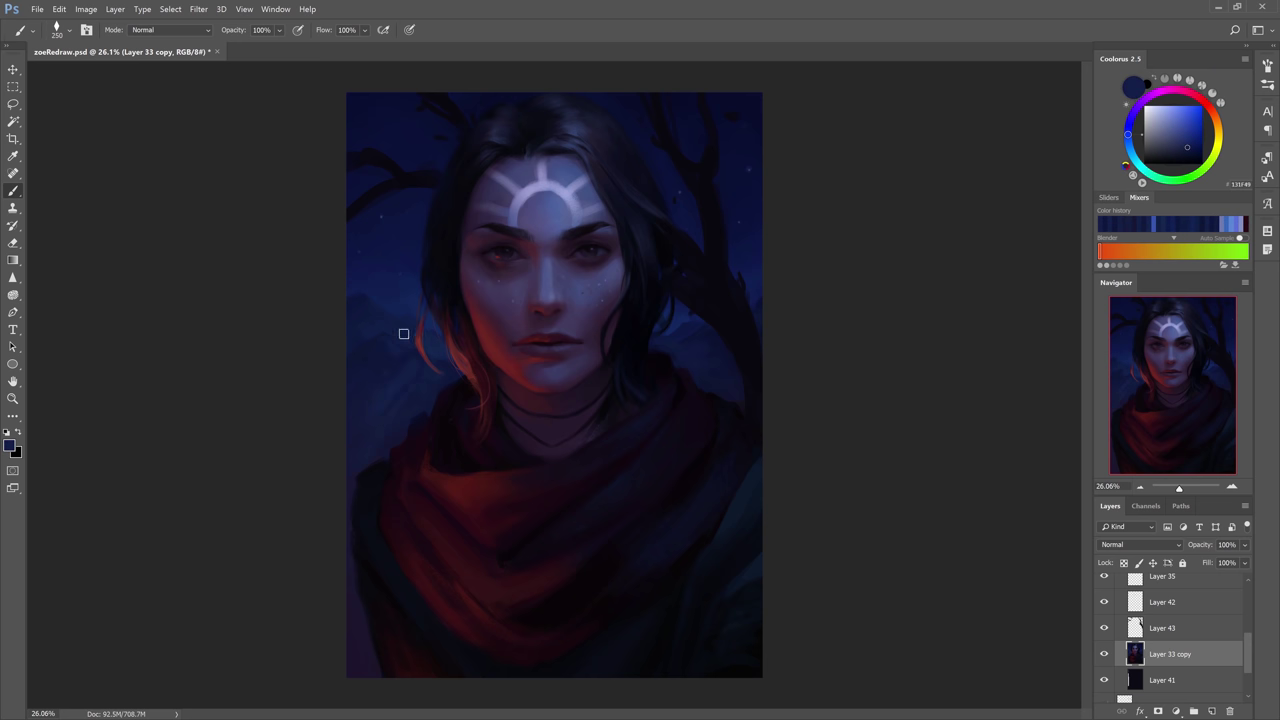
Repaint the mountain ridge between the right-hand hair and the tree trunk with sampled blues.
left_click(680, 299, "alt")
left_click(680, 299, "alt")
left_click(658, 348, "alt")
key("z")
left_click_drag(504, 208, 600, 208)
key("bracketleft")
key("bracketleft")
key("bracketleft")
key("bracketleft")
key("bracketleft")
key("bracketleft")
Refine the right-hand tree trunk with small twigs in sampled near-black tones at brush size 45.
left_click(710, 394, "alt")
left_click(526, 250, "alt")
key("z")
left_click_drag(526, 250, 586, 250)
key("bracketleft")
key("bracketleft")
left_click(711, 297, "alt")
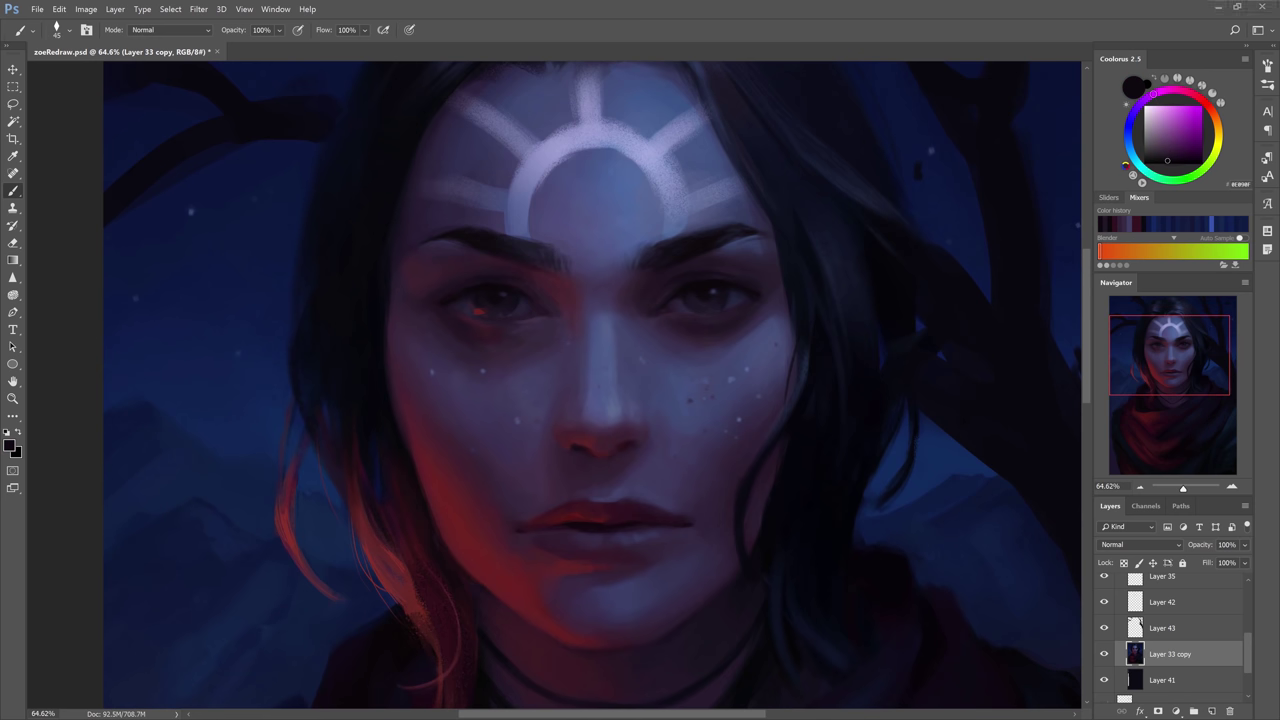
Hide Group 2 and examine the original portrait's face, hair, scarf and overall composition.
left_click(1118, 607)
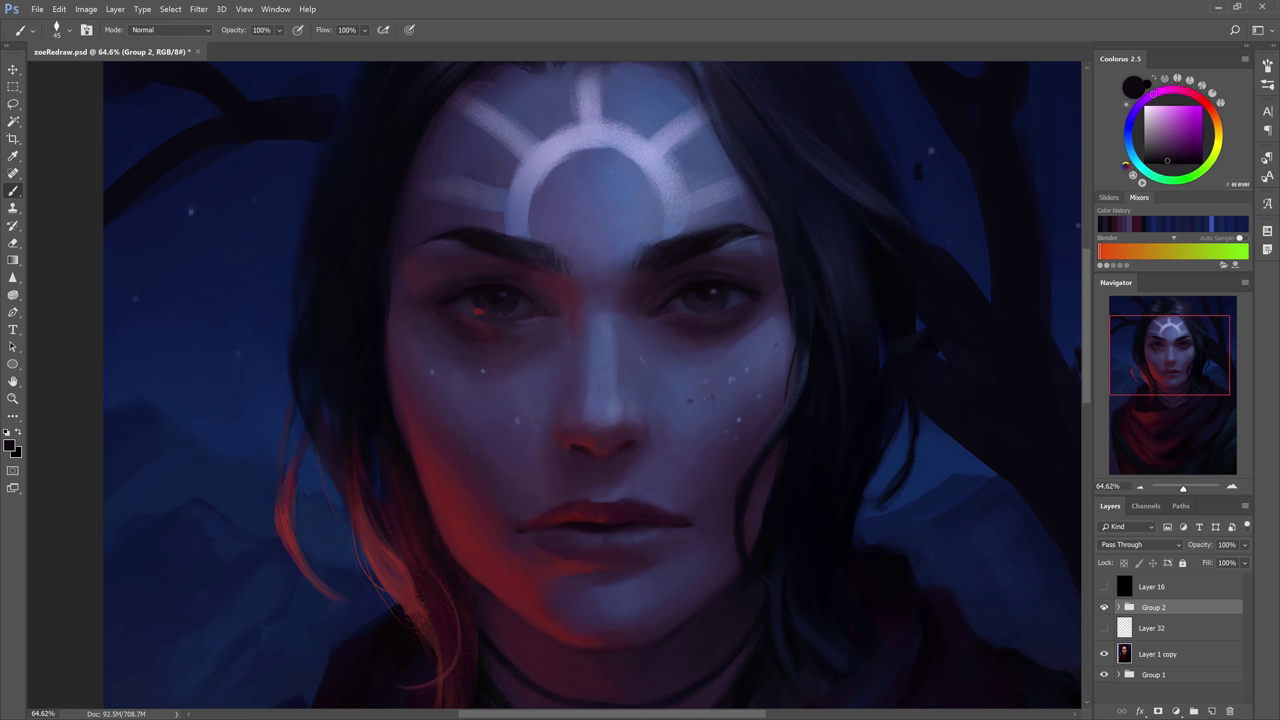
left_click(1104, 607)
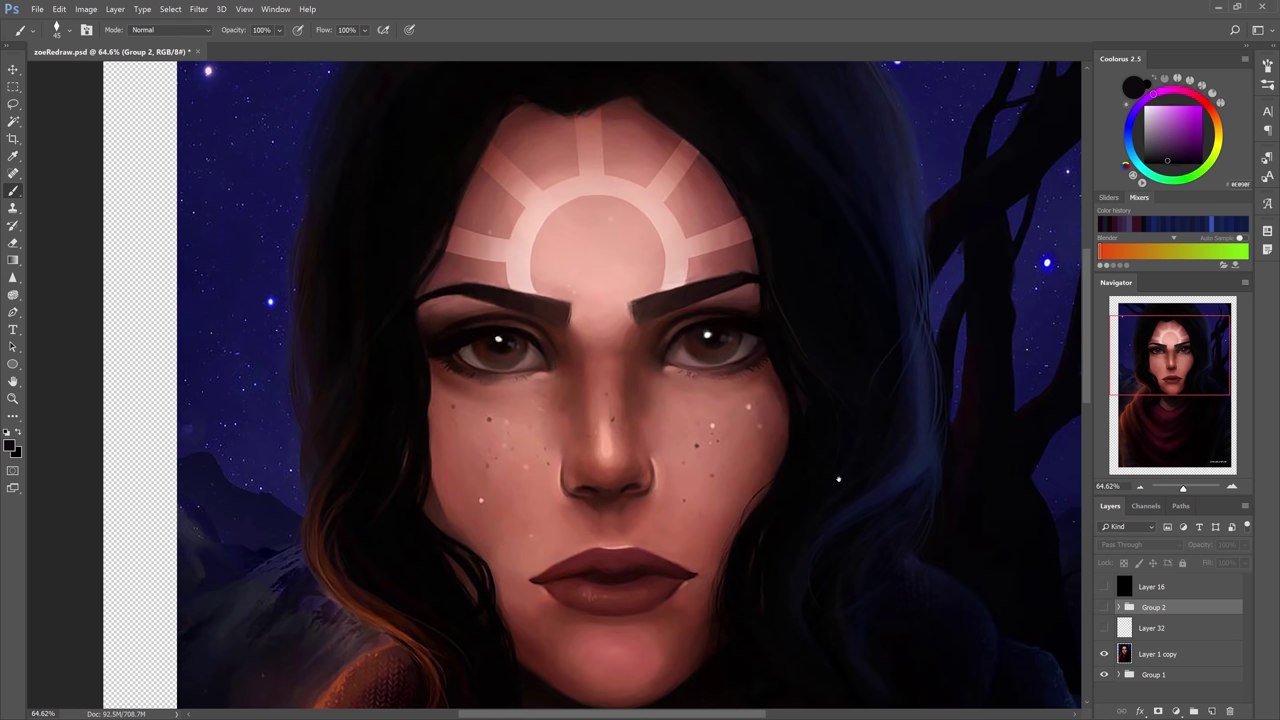
left_click_drag(838, 479, 814, 460)
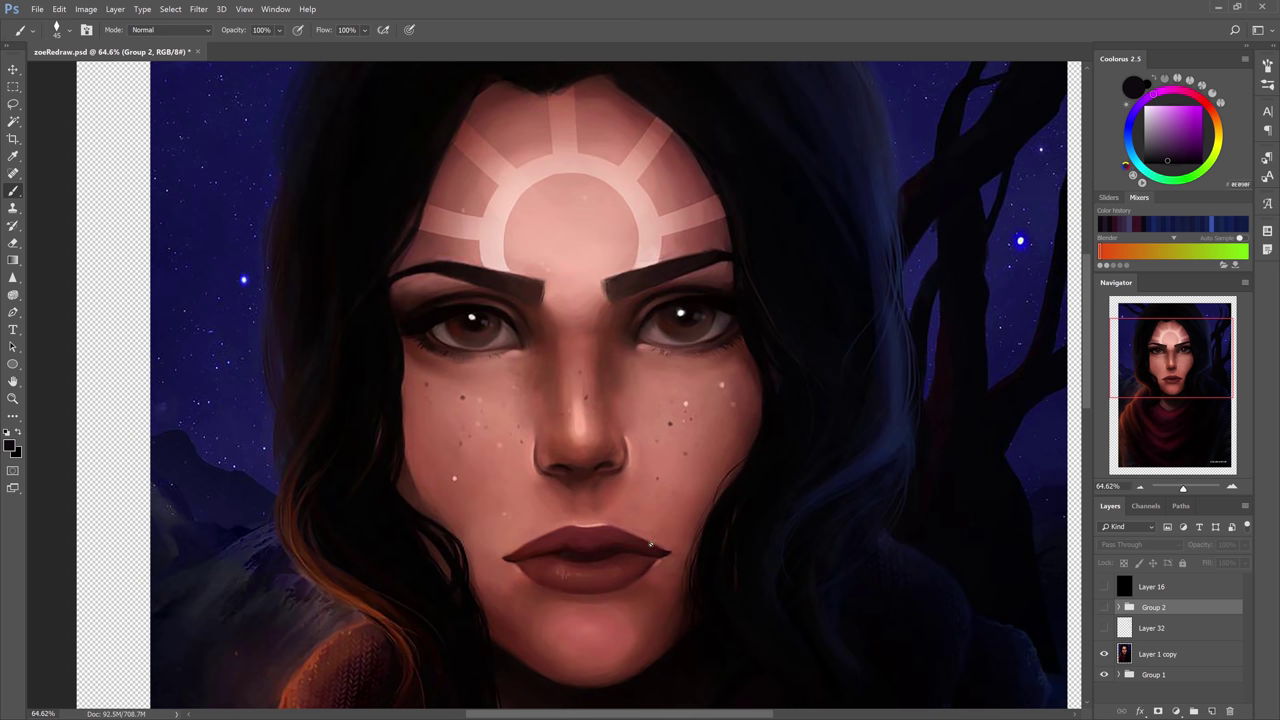
left_click_drag(645, 539, 646, 514)
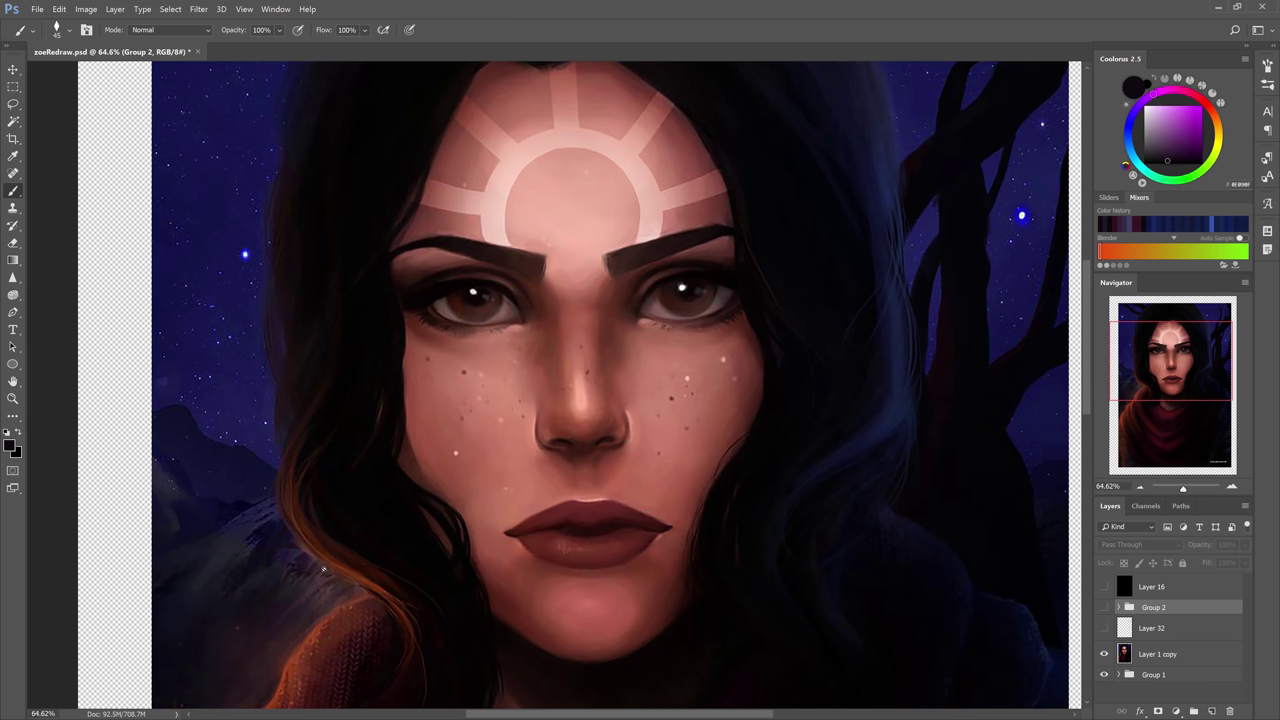
left_click_drag(405, 659, 425, 541)
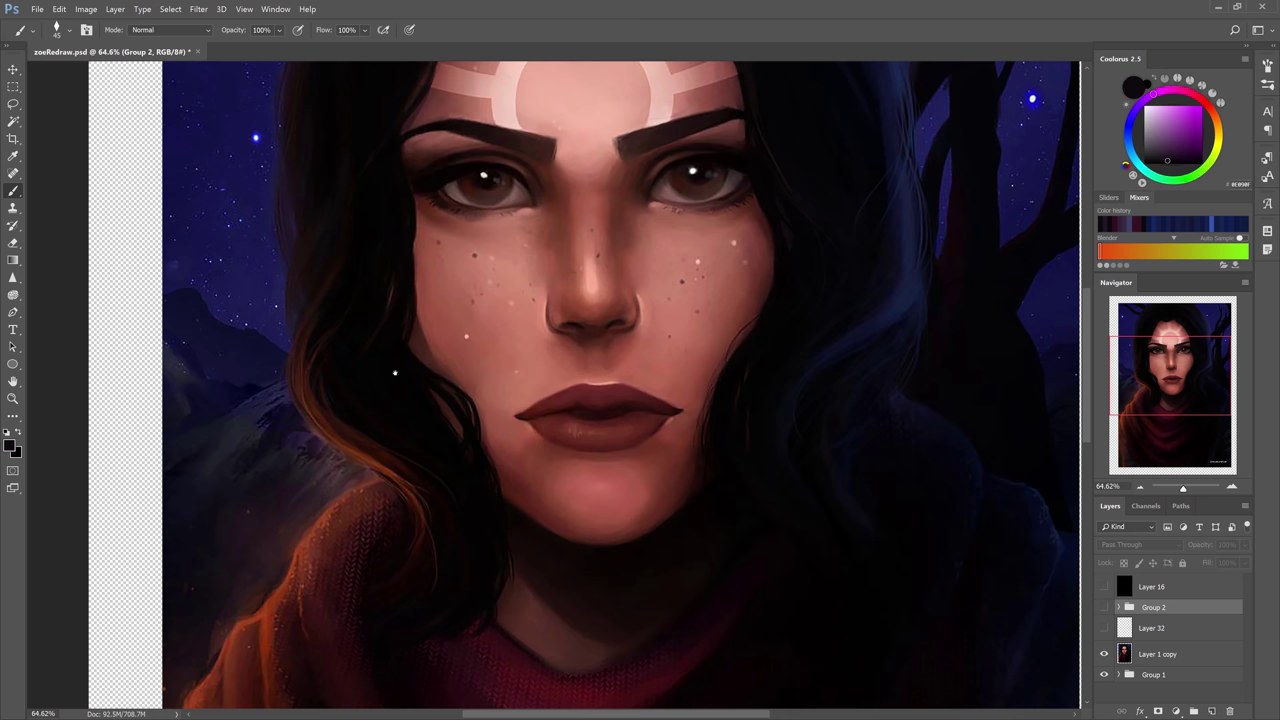
left_click_drag(394, 373, 414, 479)
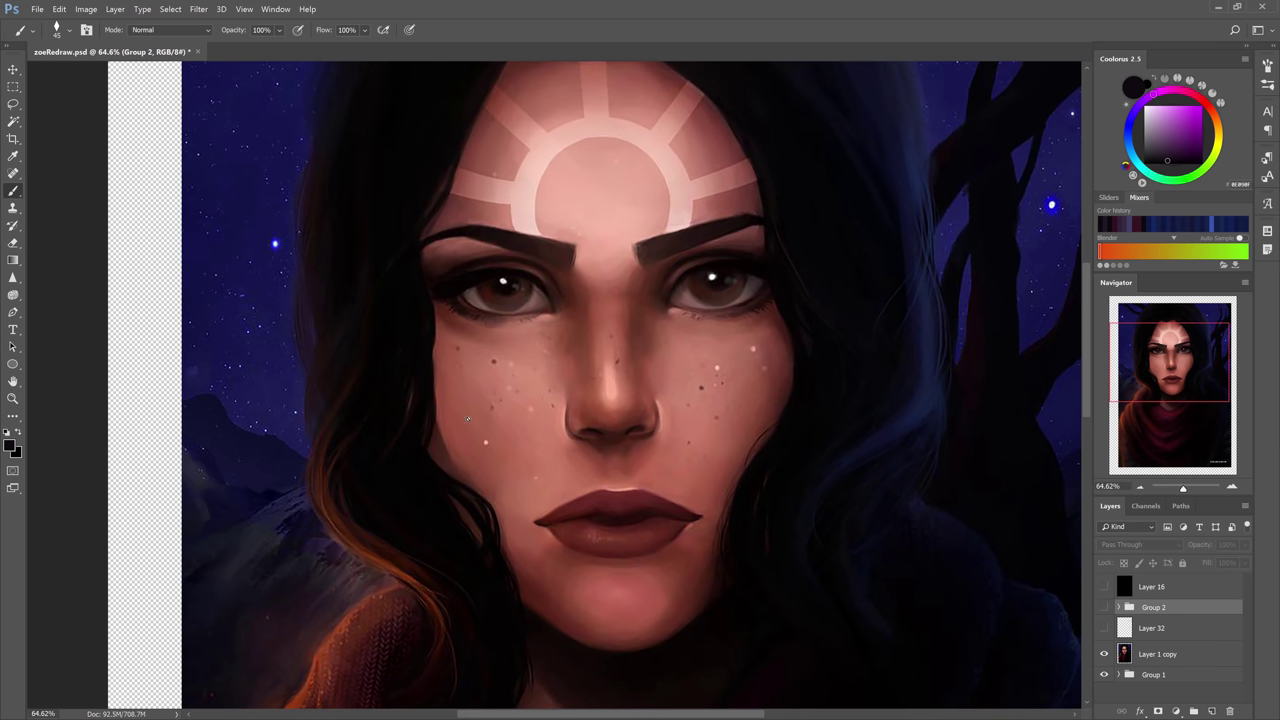
left_click_drag(467, 419, 429, 453)
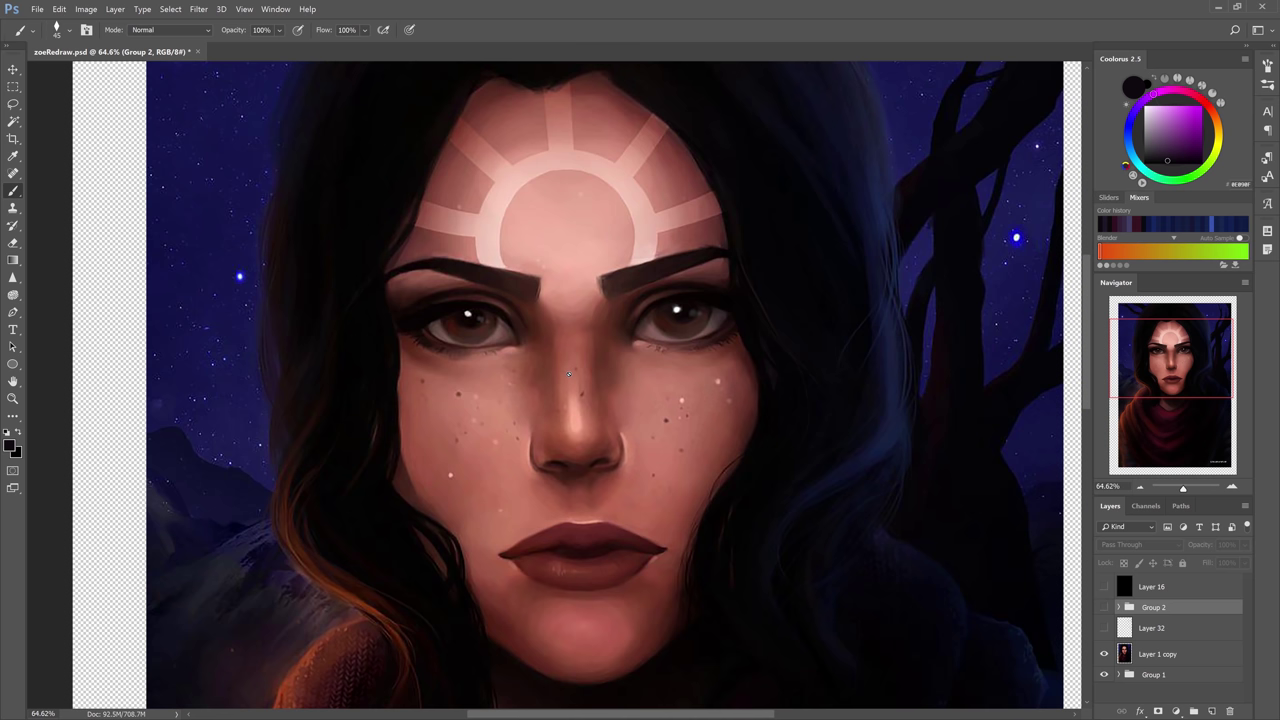
key("z")
left_click_drag(652, 394, 597, 388)
scroll(597, 388, "up", 1)
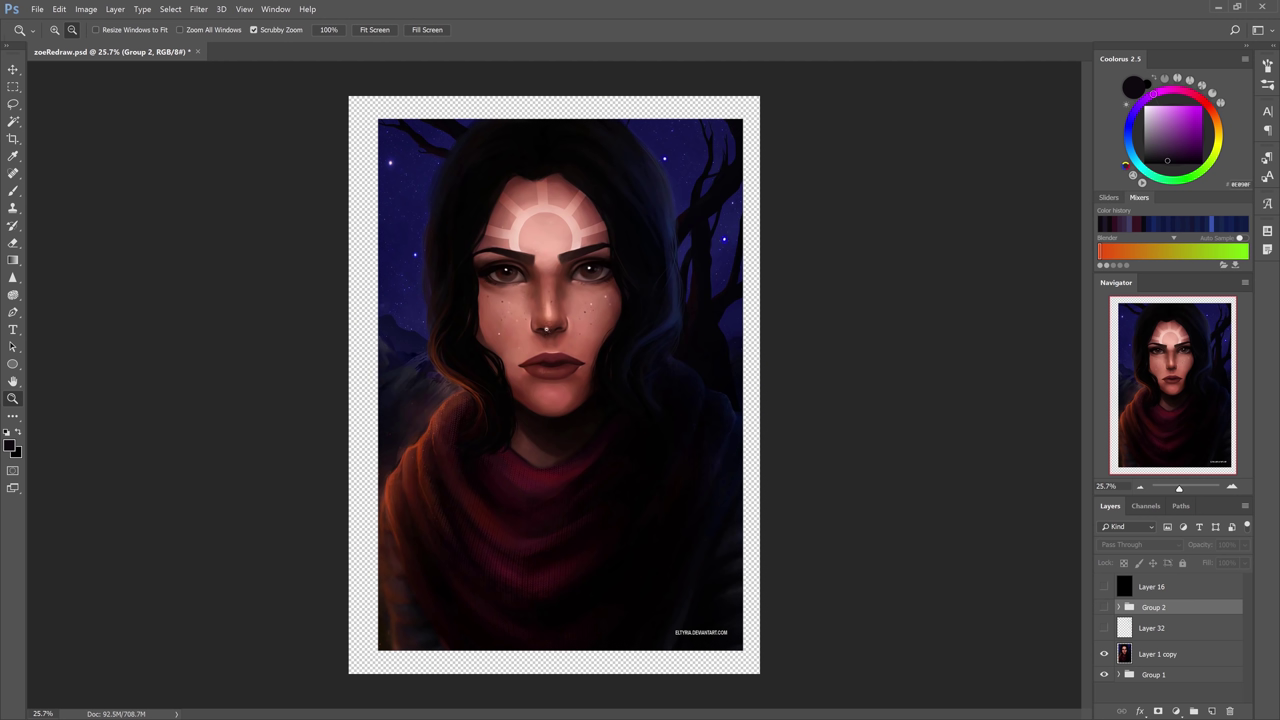
left_click_drag(660, 440, 682, 440)
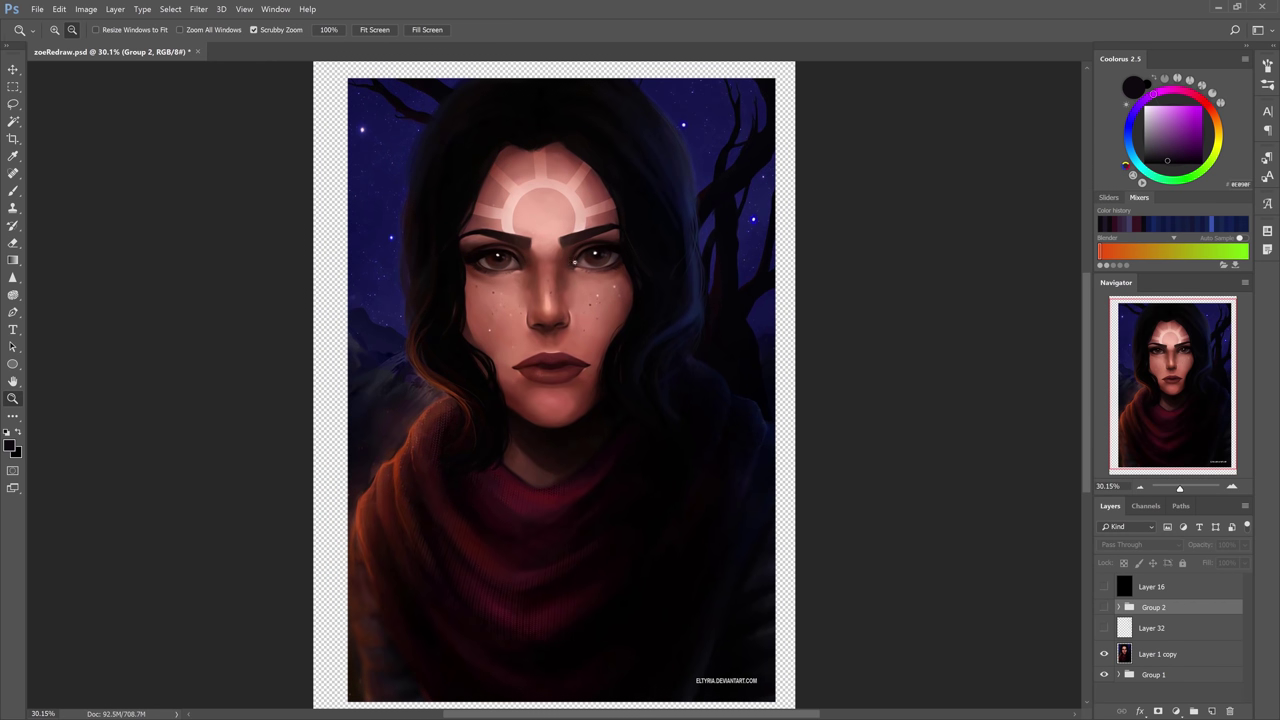
left_click_drag(524, 230, 578, 230)
Toggle Group 2's visibility to compare the redraw with the original portrait, finishing with the redraw shown.
left_click(1103, 607)
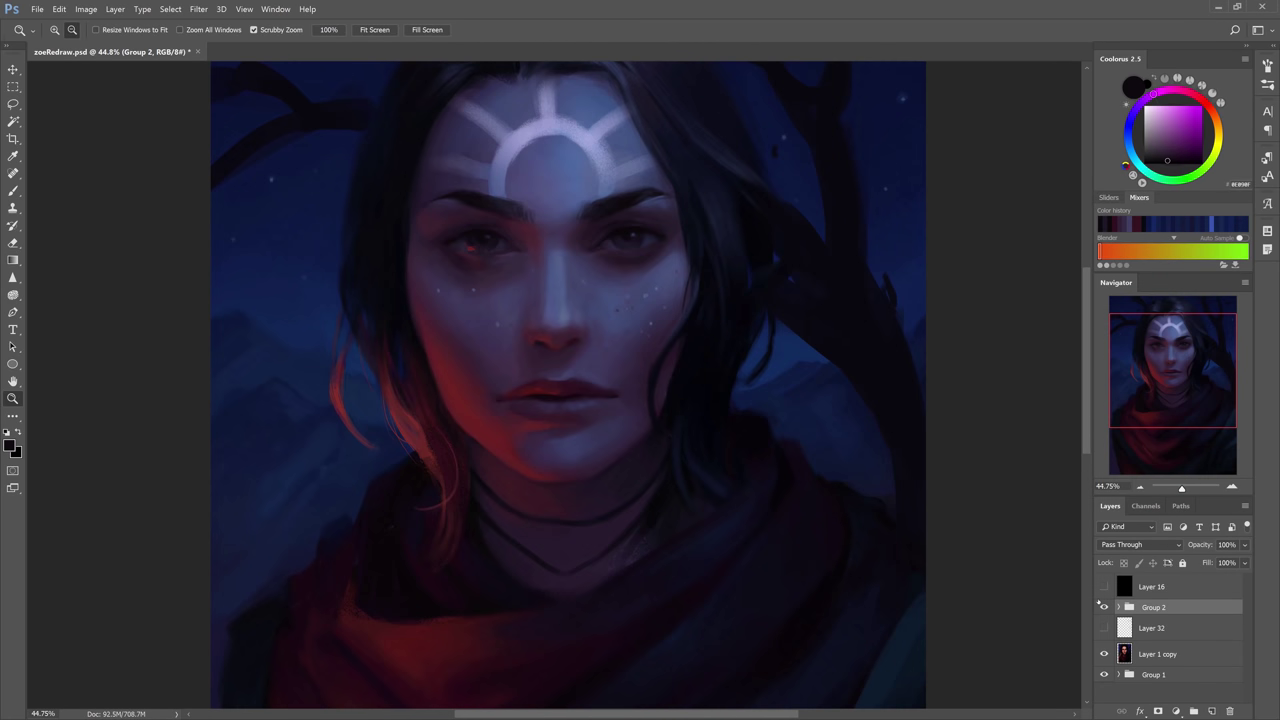
left_click_drag(720, 335, 734, 363)
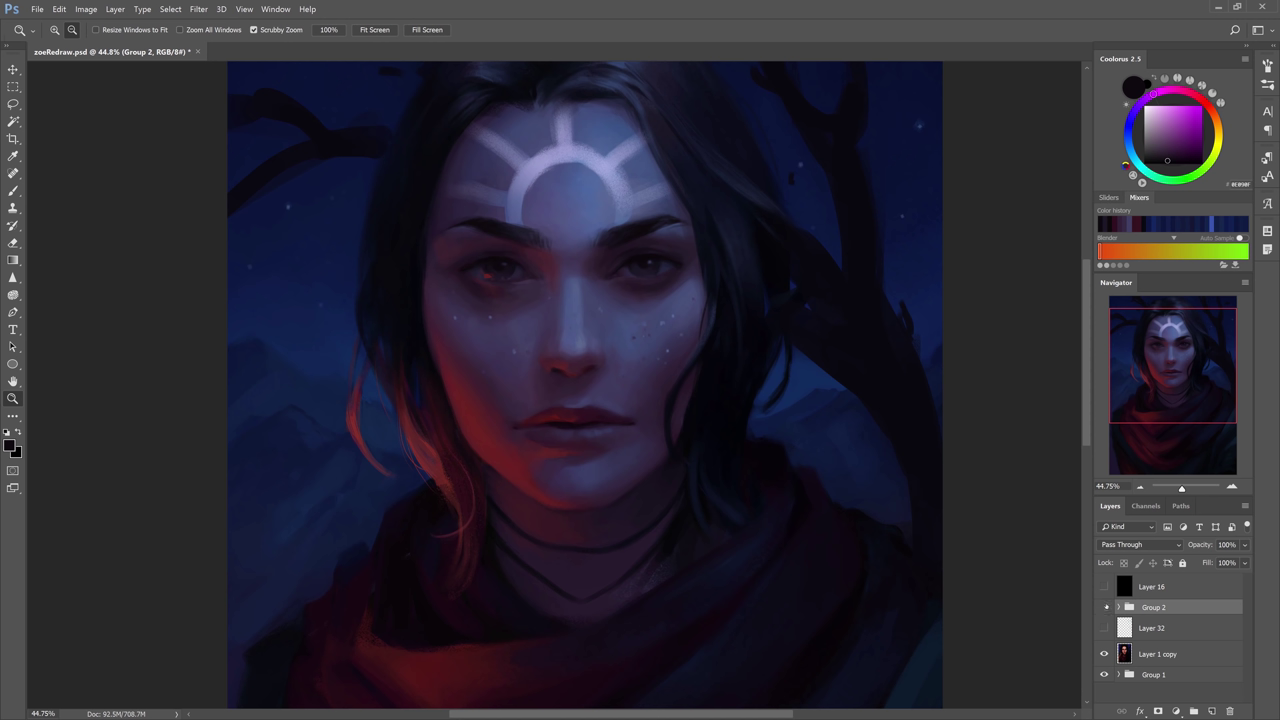
left_click(1106, 607)
key("ctrl+comma")
left_click_drag(985, 454, 913, 424)
left_click_drag(533, 252, 547, 246)
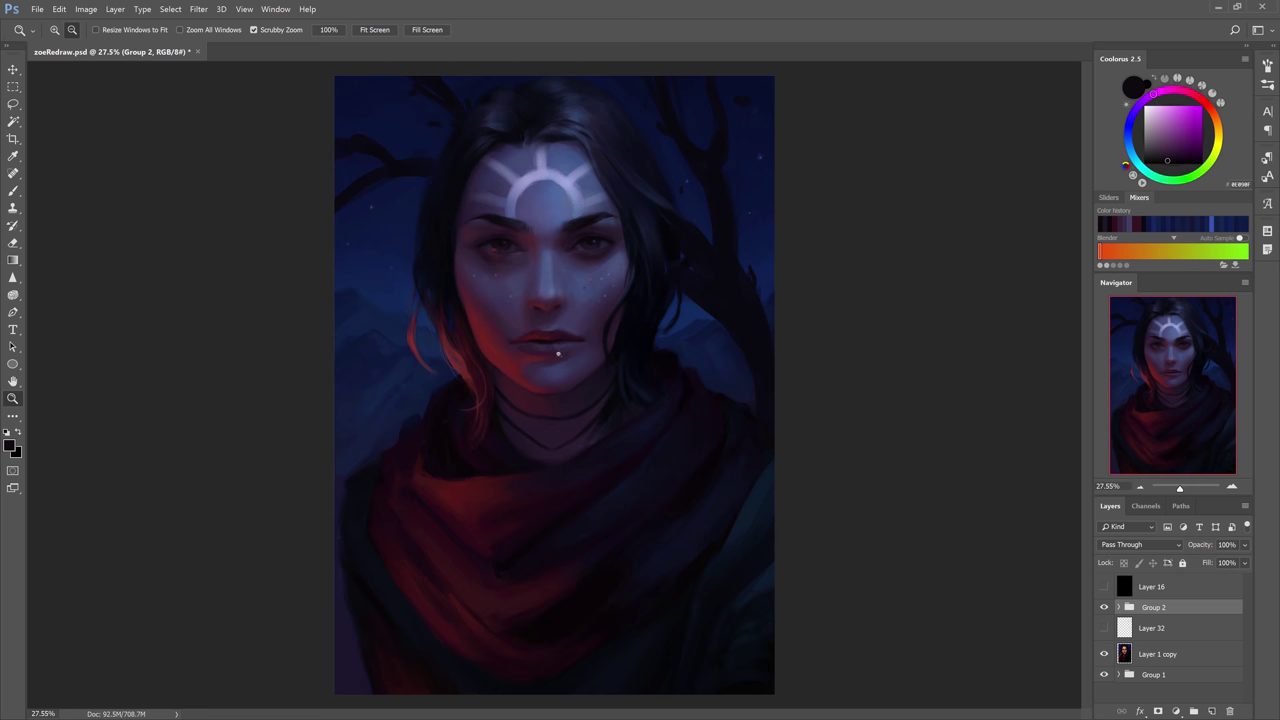
left_click_drag(527, 332, 691, 377)
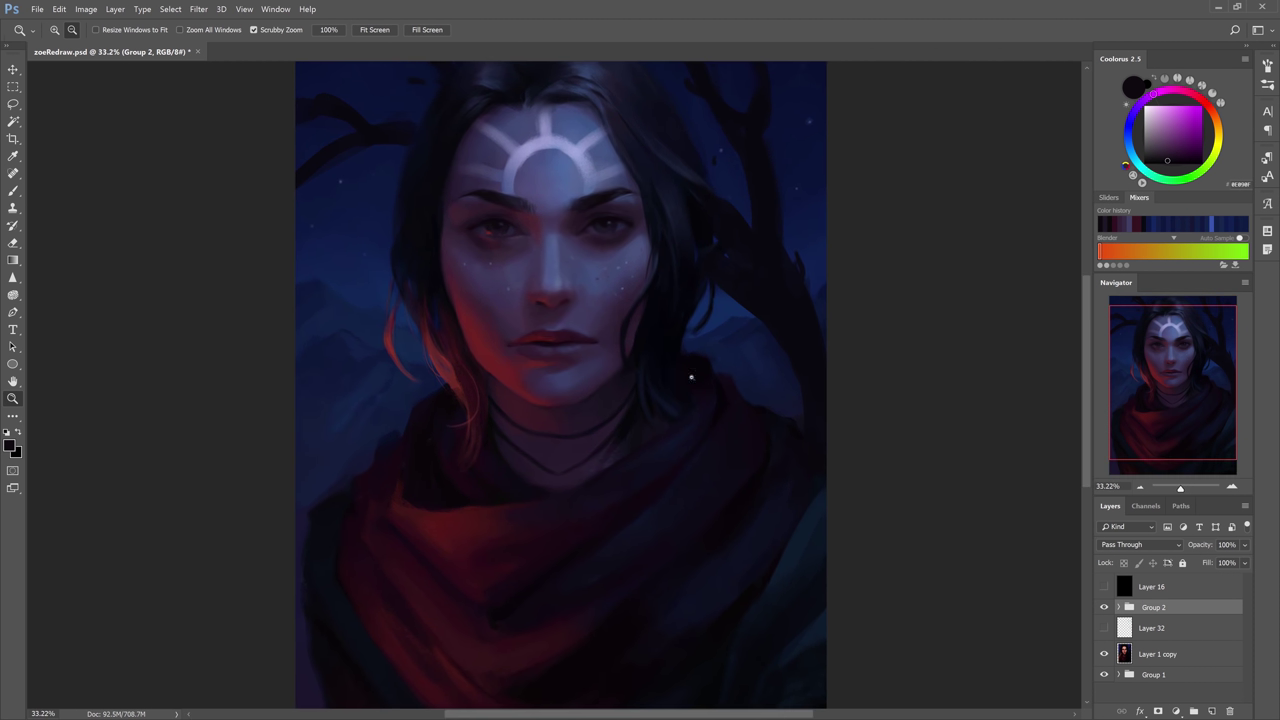
left_click(1103, 607)
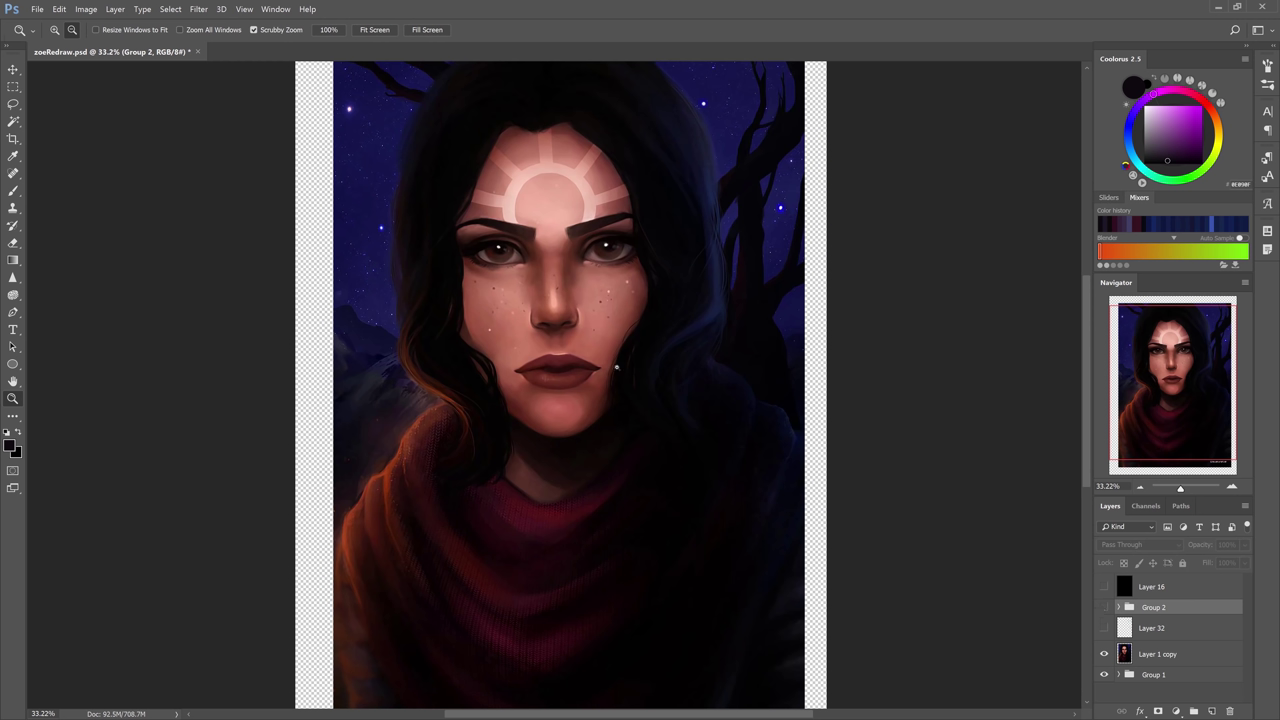
left_click_drag(552, 392, 541, 381)
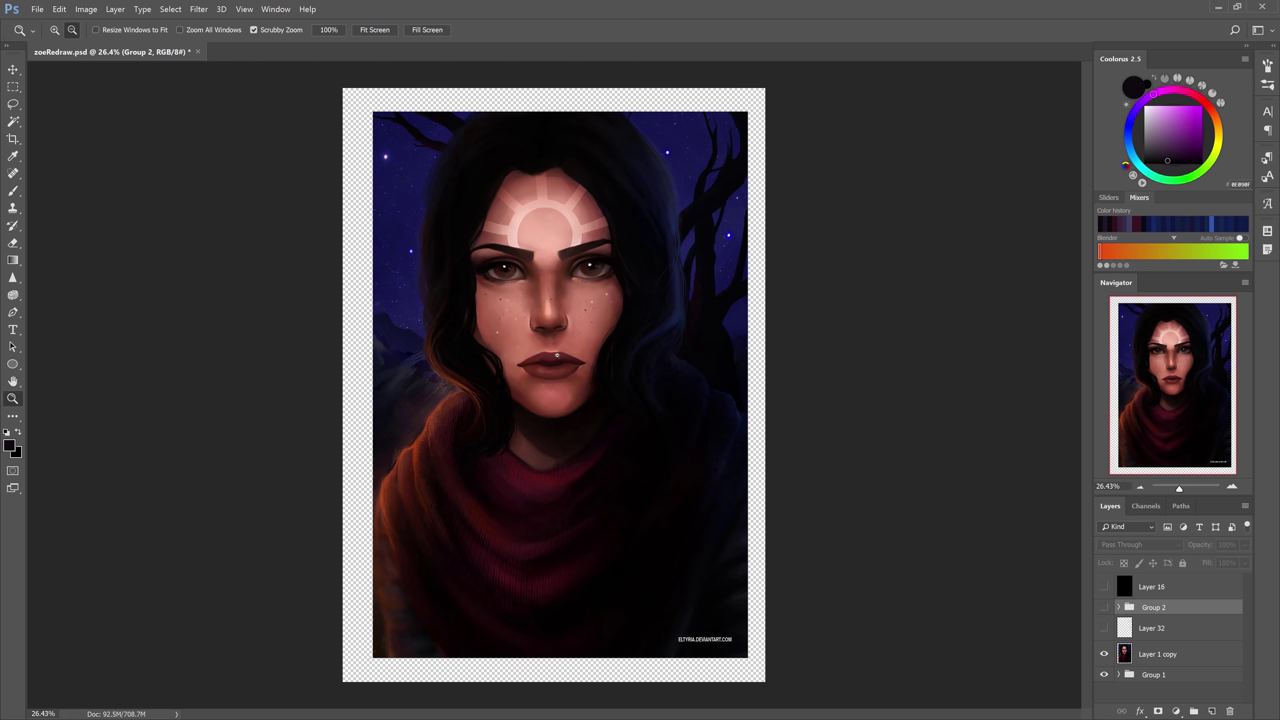
left_click(1104, 607)
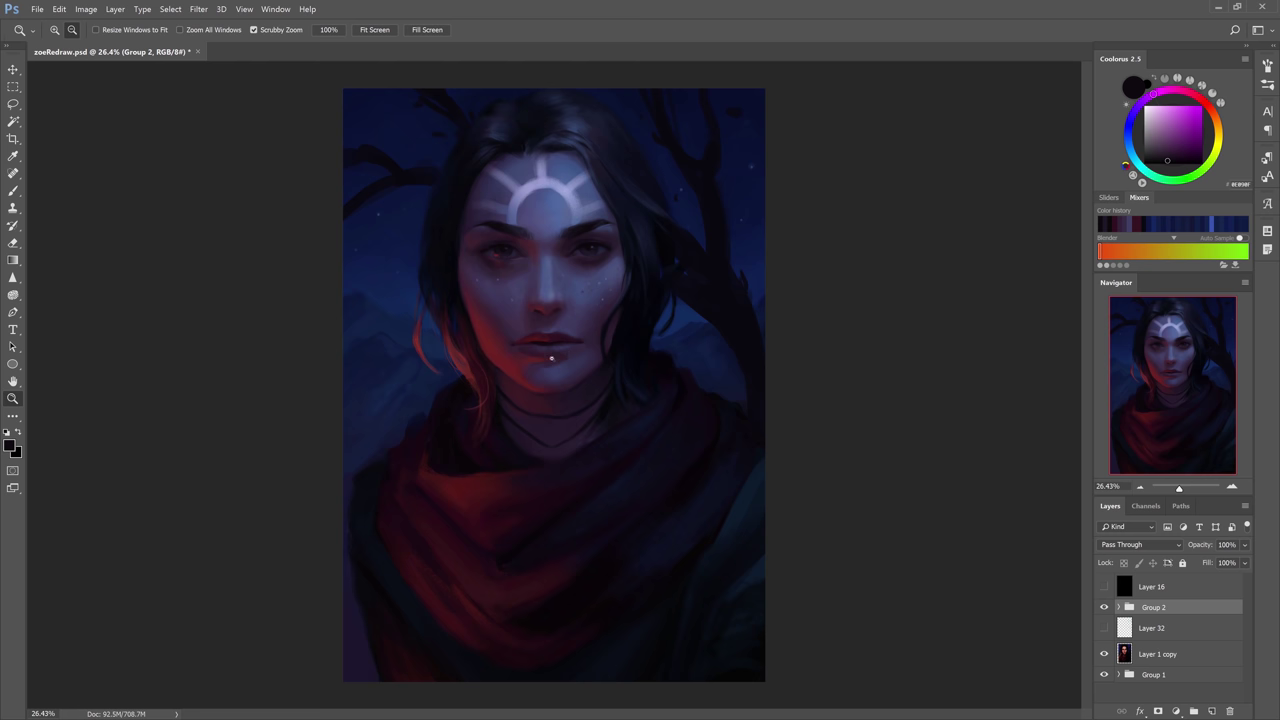
left_click_drag(552, 357, 603, 377)
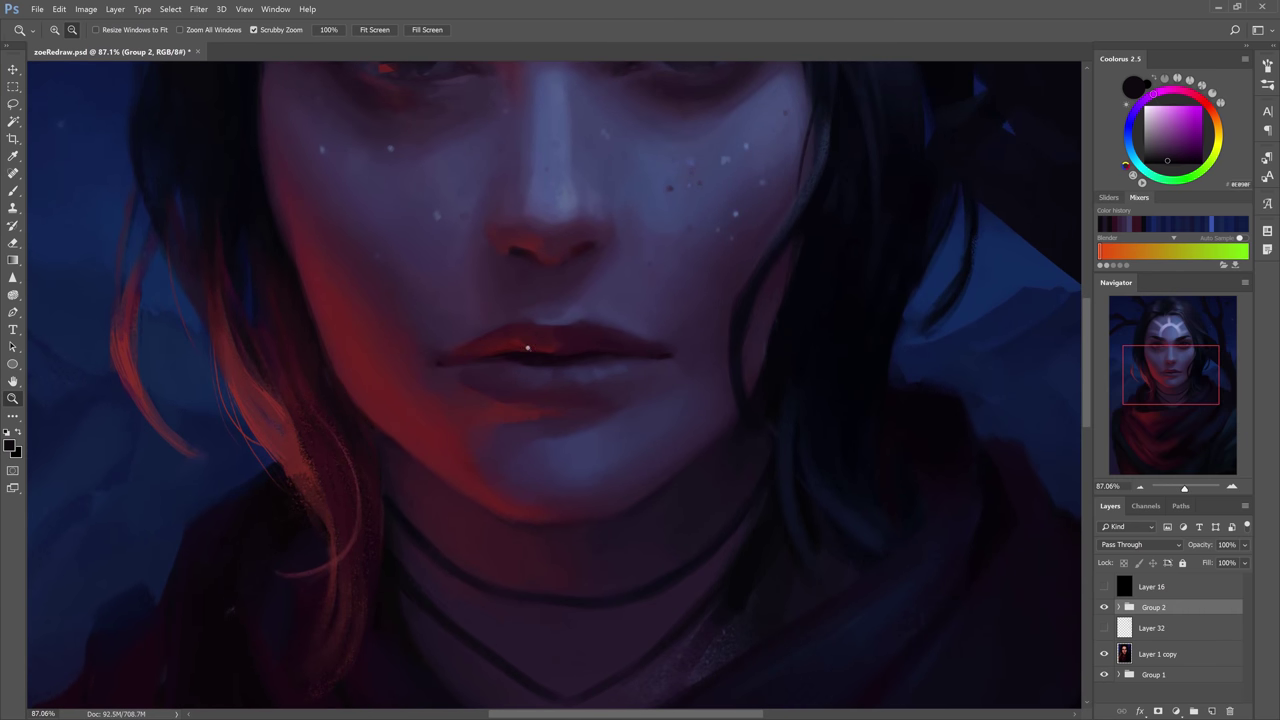
left_click_drag(657, 378, 632, 350)
Make Layer 33 copy in Group 2 active and touch up the lower lip with a sampled muted blue at brush size 5.
key("b")
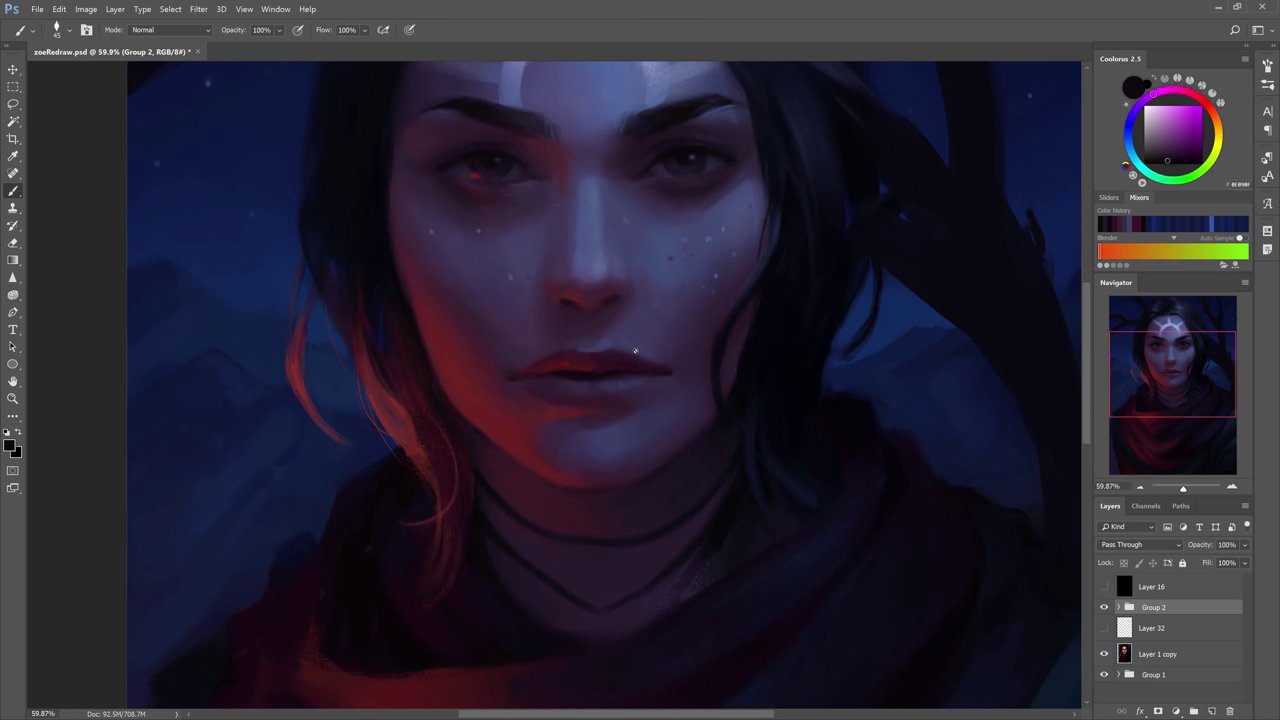
left_click(1118, 607)
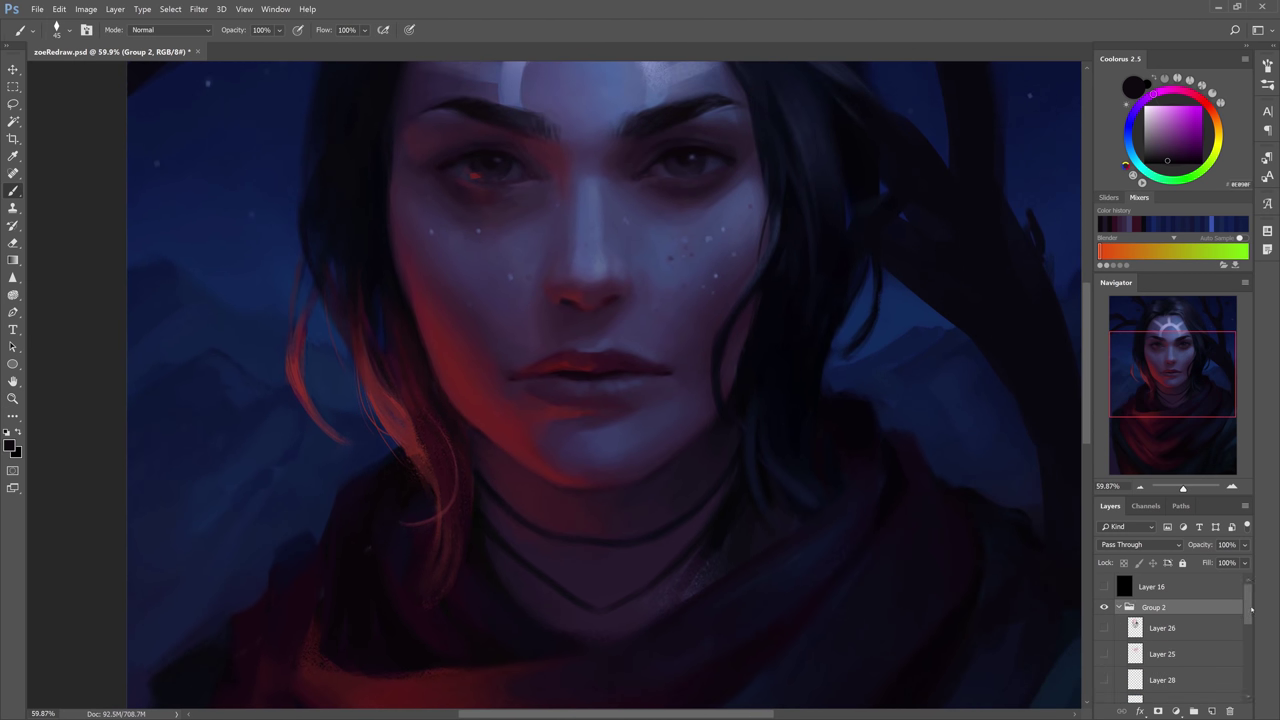
left_click_drag(1246, 598, 1246, 630)
left_click(1214, 694)
scroll(1160, 670, "down", 2)
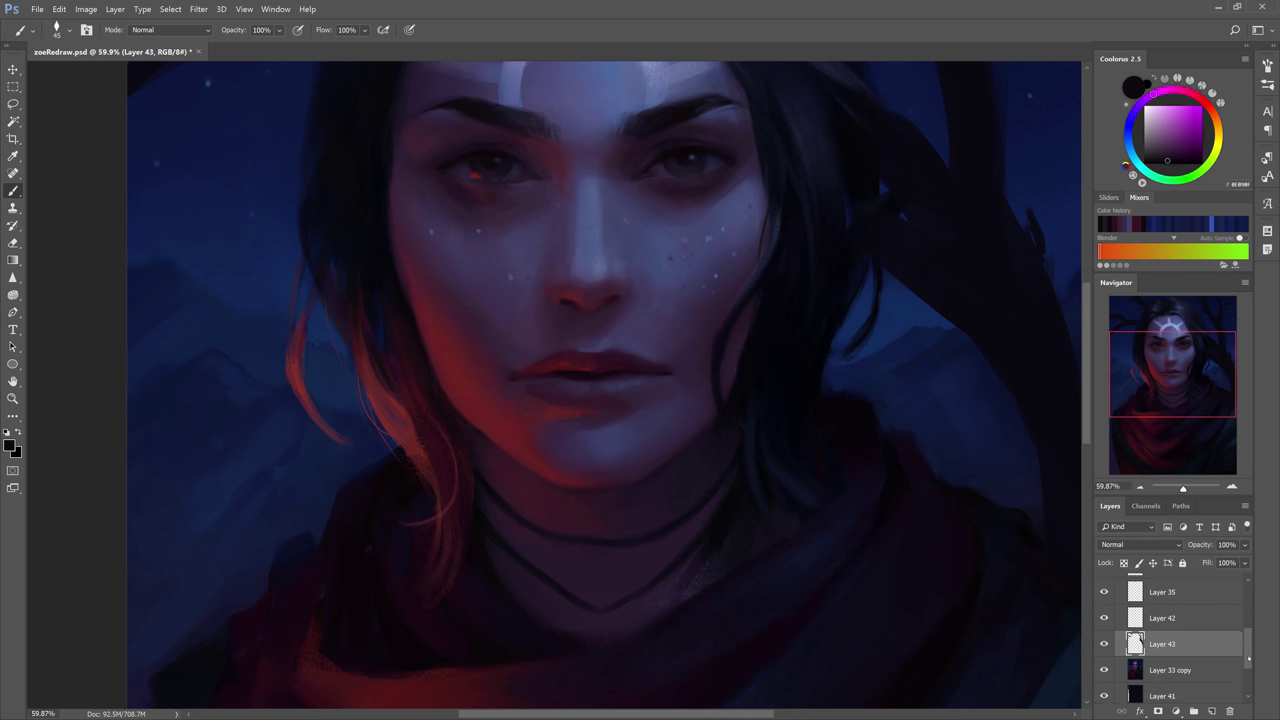
left_click(1165, 663)
key("bracketleft")
key("bracketleft")
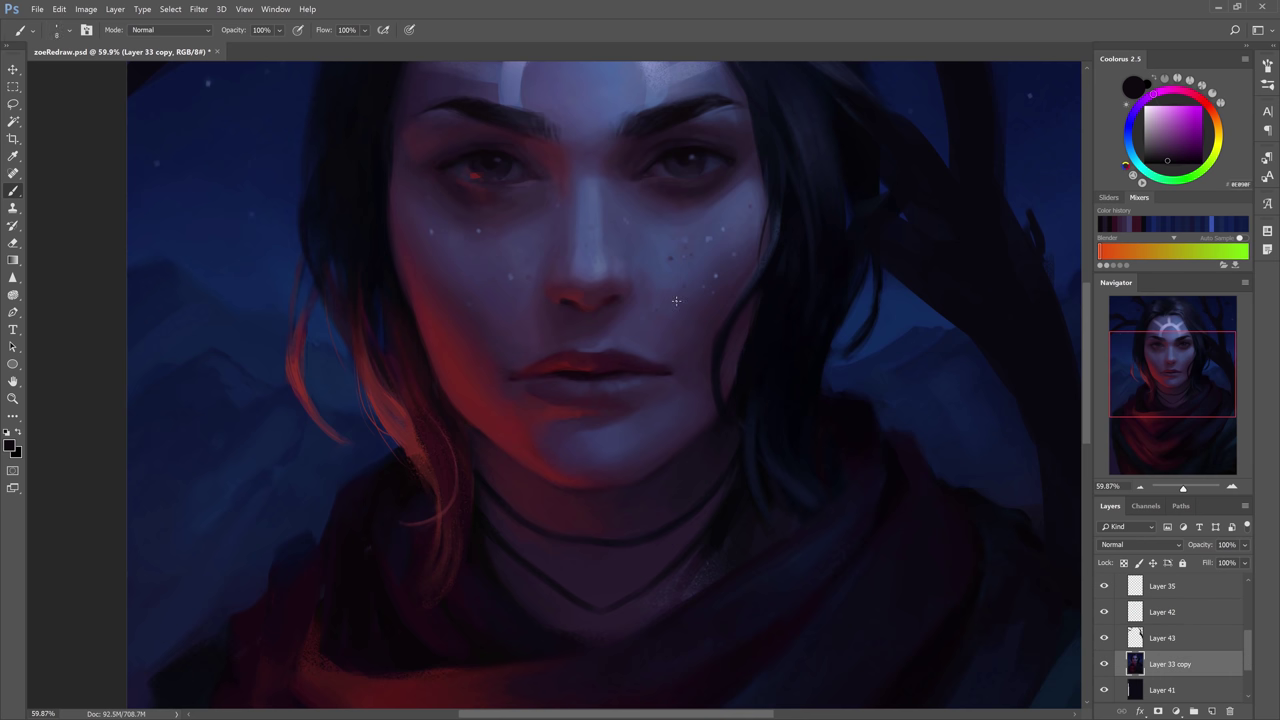
left_click(674, 298, "alt")
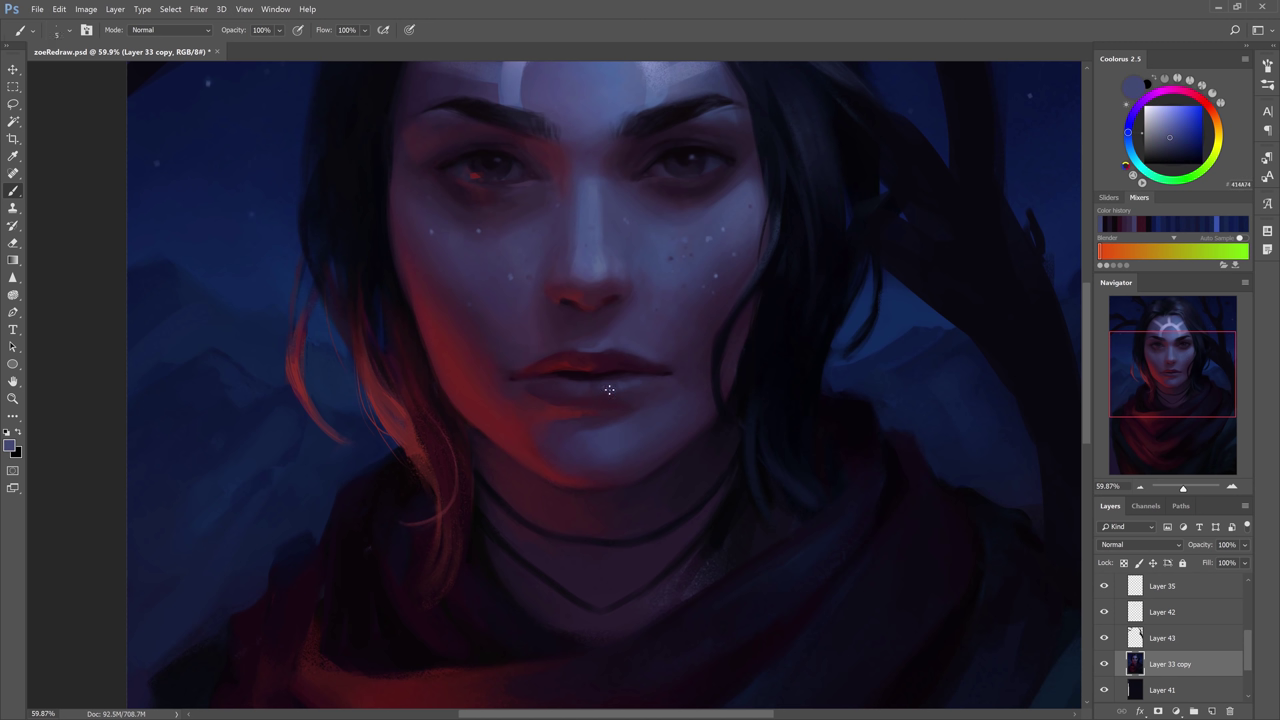
mouse_move(609, 391)
left_mouse_down()
mouse_move(631, 385)
mouse_move(565, 391)
left_mouse_up()
Detail the right-hand eye's upper lid with a sampled near-black tone at brush size 15.
key("z")
mouse_move(722, 339)
left_mouse_down()
mouse_move(689, 337)
mouse_move(706, 322)
left_mouse_up()
left_click_drag(690, 263, 628, 288)
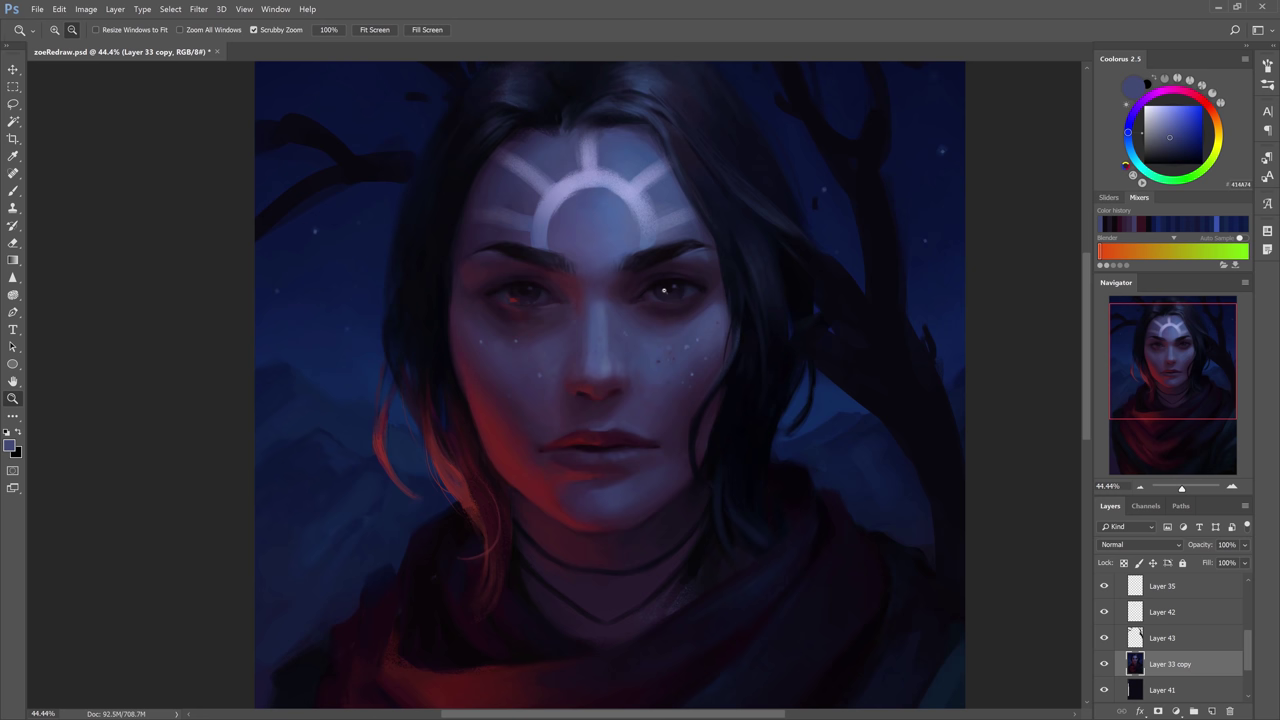
left_click_drag(642, 258, 690, 262)
key("b")
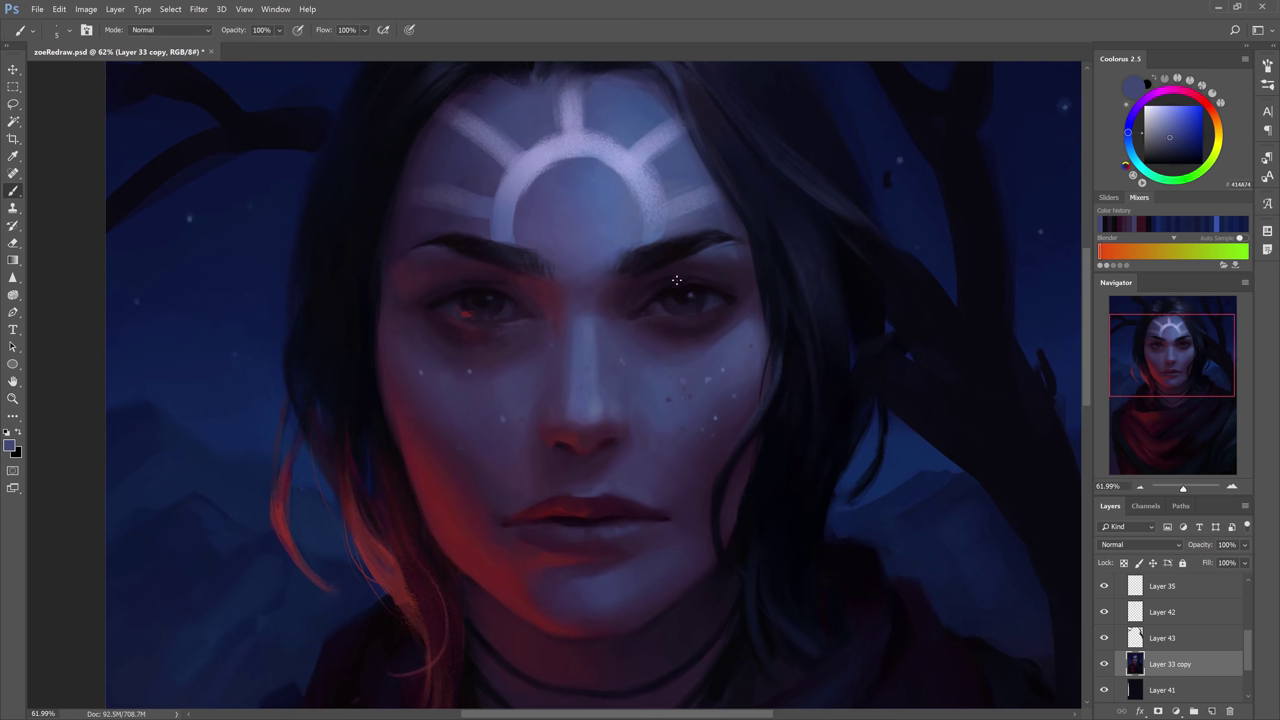
left_click(708, 291, "alt")
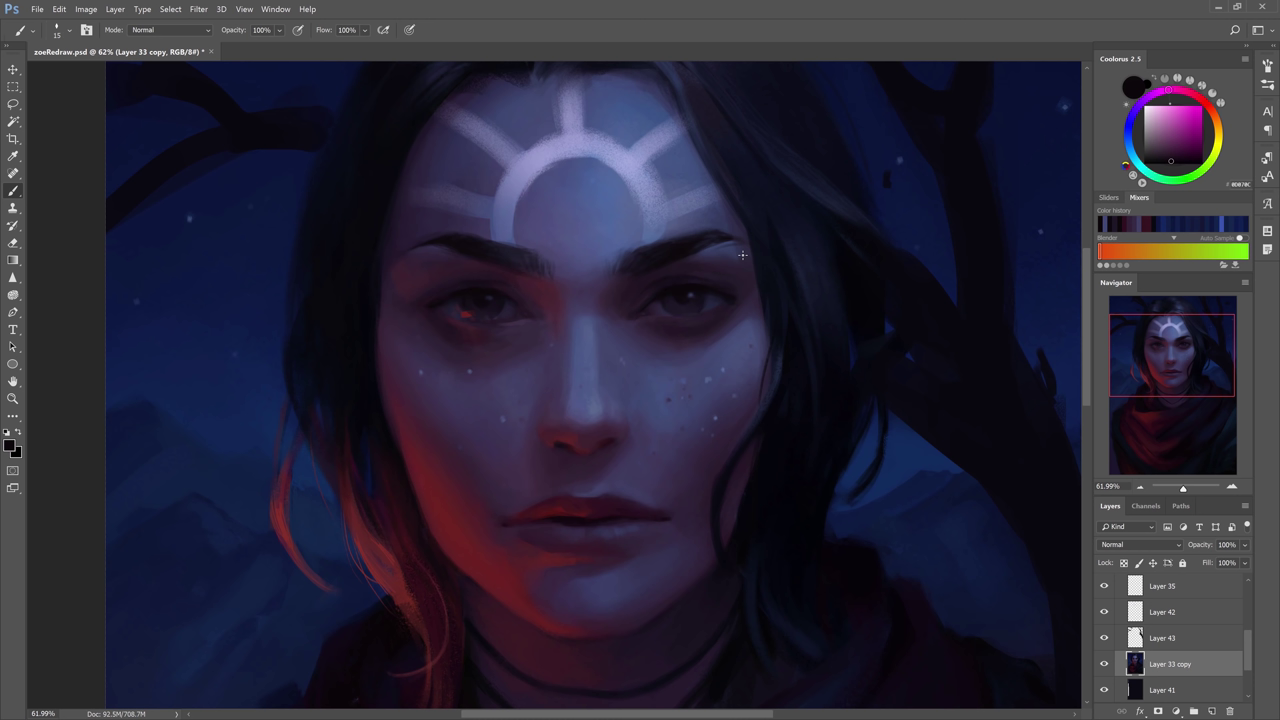
Draw a rough ellipse around the eyes and forehead, undo it, and check the whole face.
mouse_move(765, 158)
left_mouse_down()
mouse_move(528, 107)
mouse_move(451, 414)
mouse_move(853, 312)
mouse_move(567, 92)
mouse_move(426, 366)
left_mouse_up()
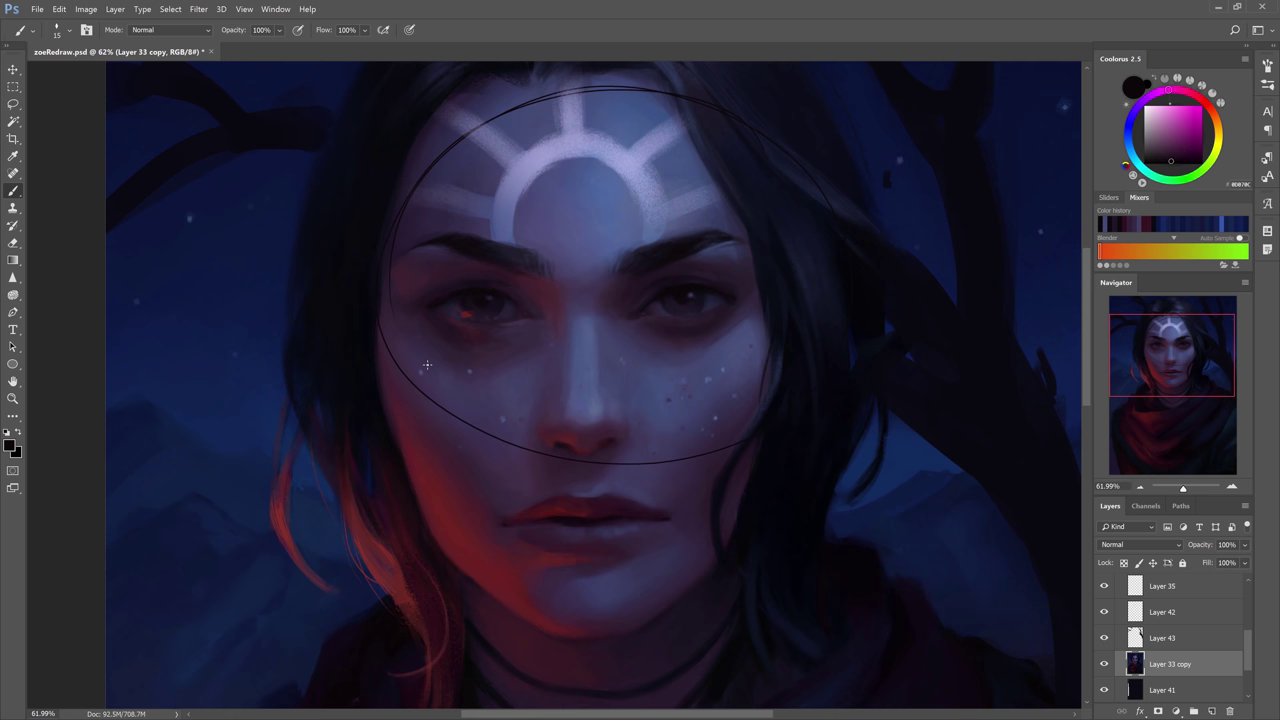
key("ctrl+z")
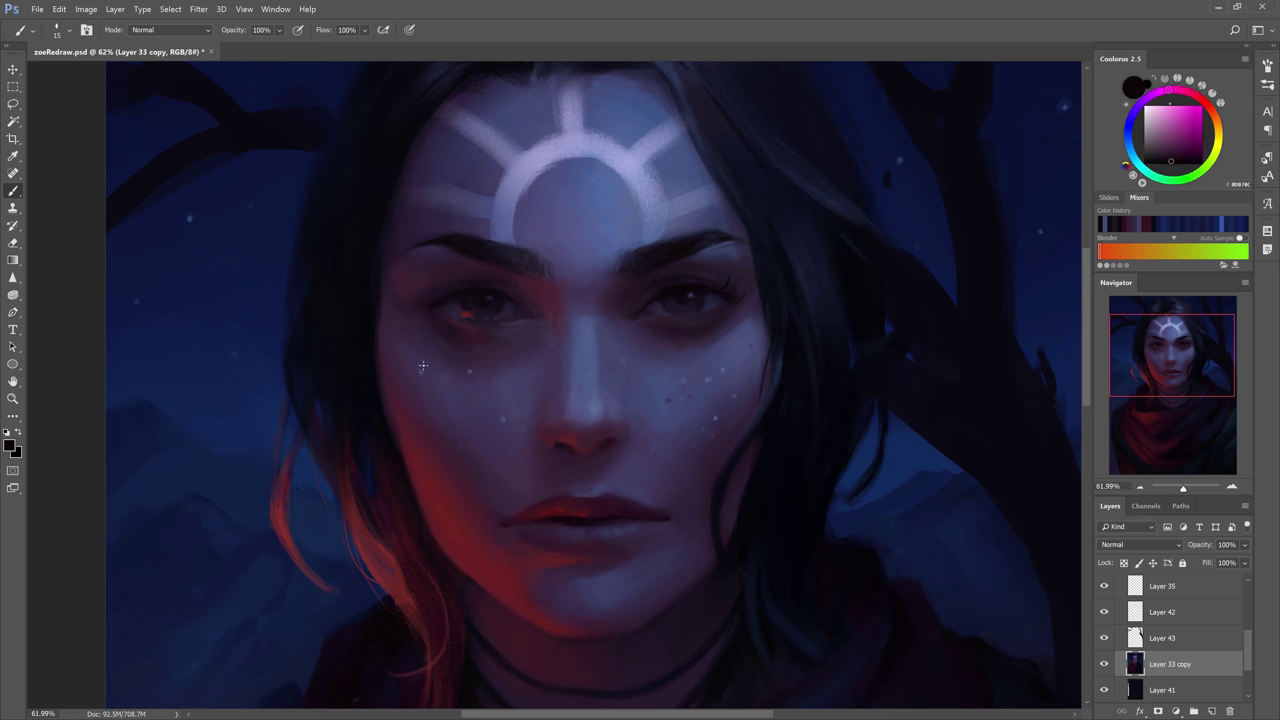
key("z")
left_click_drag(600, 344, 550, 341)
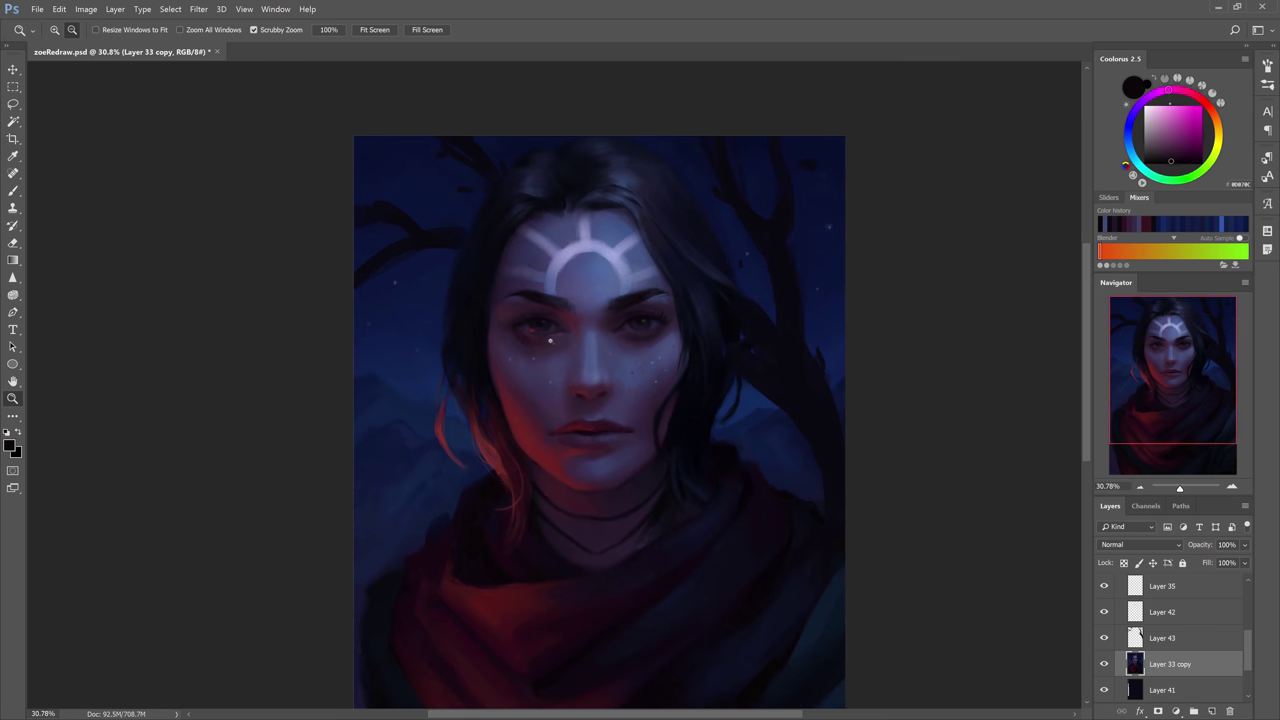
left_click_drag(556, 283, 622, 299)
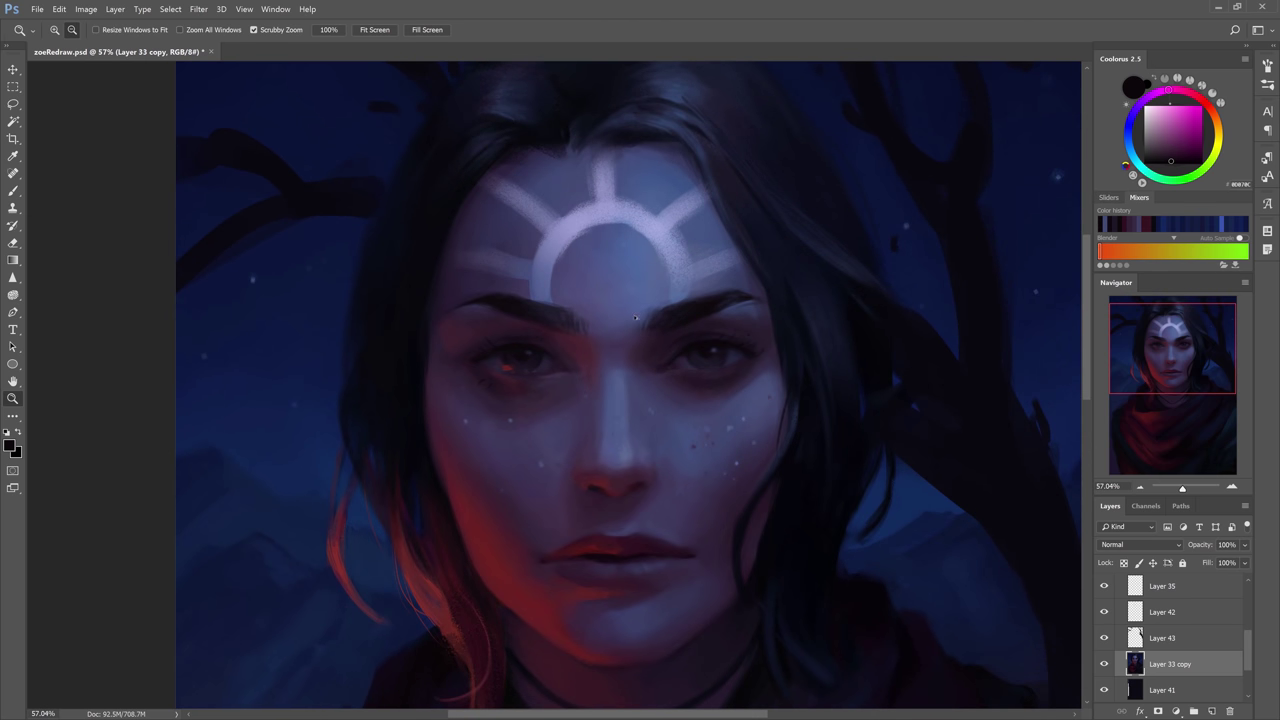
Touch up the outer end of the right-hand eyebrow with the near-black tone, setting the brush size to 25.
key("b")
left_click_drag(728, 298, 700, 280)
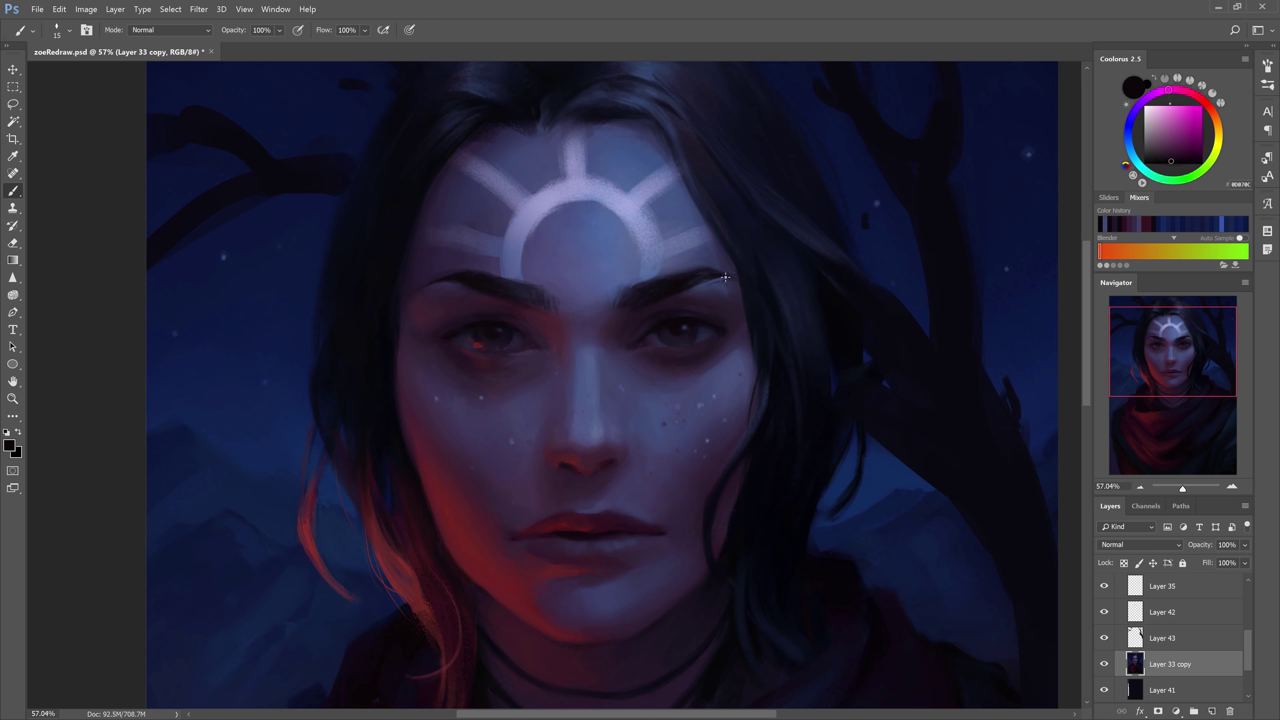
key("]")
key("]")
key("]")
key("]")
key("]")
key("bracketleft")
key("bracketleft")
key("bracketleft")
key("bracketleft")
key("bracketright")
key("bracketright")
key("bracketright")
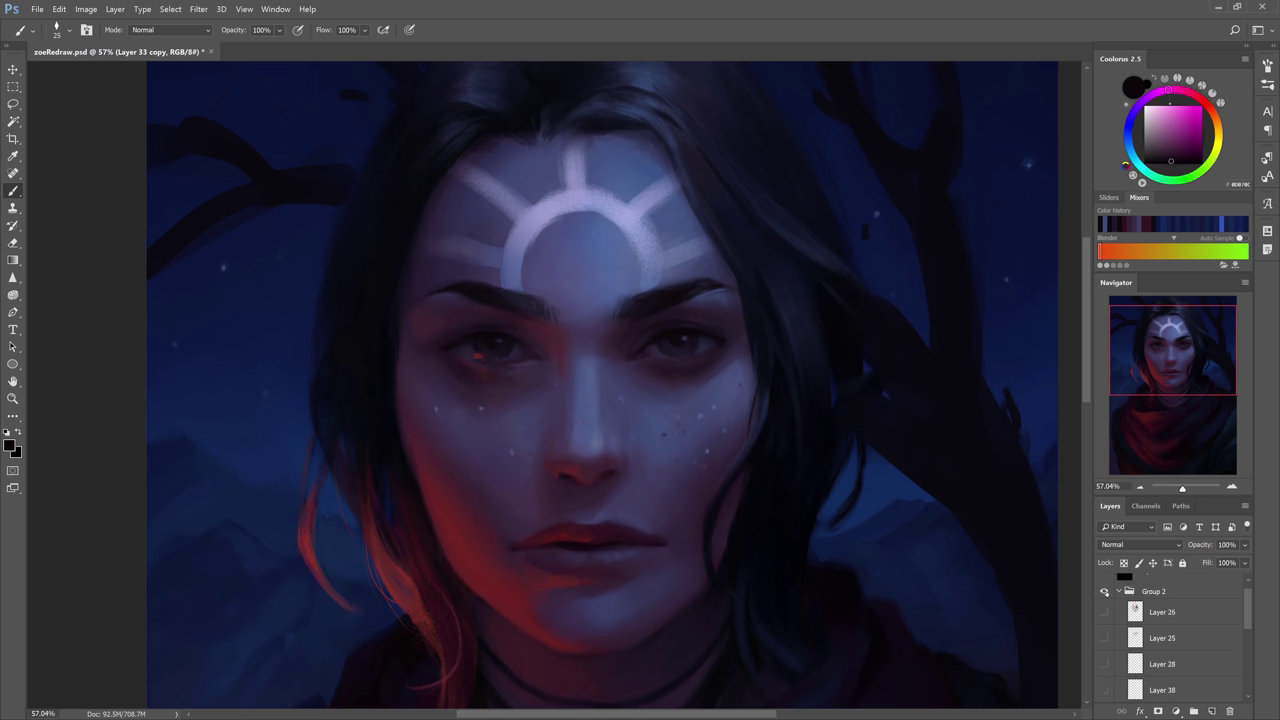
Hide Group 2 and study the original portrait's eyes, sampling their bright highlights and the dark upper lid.
left_click(1104, 591)
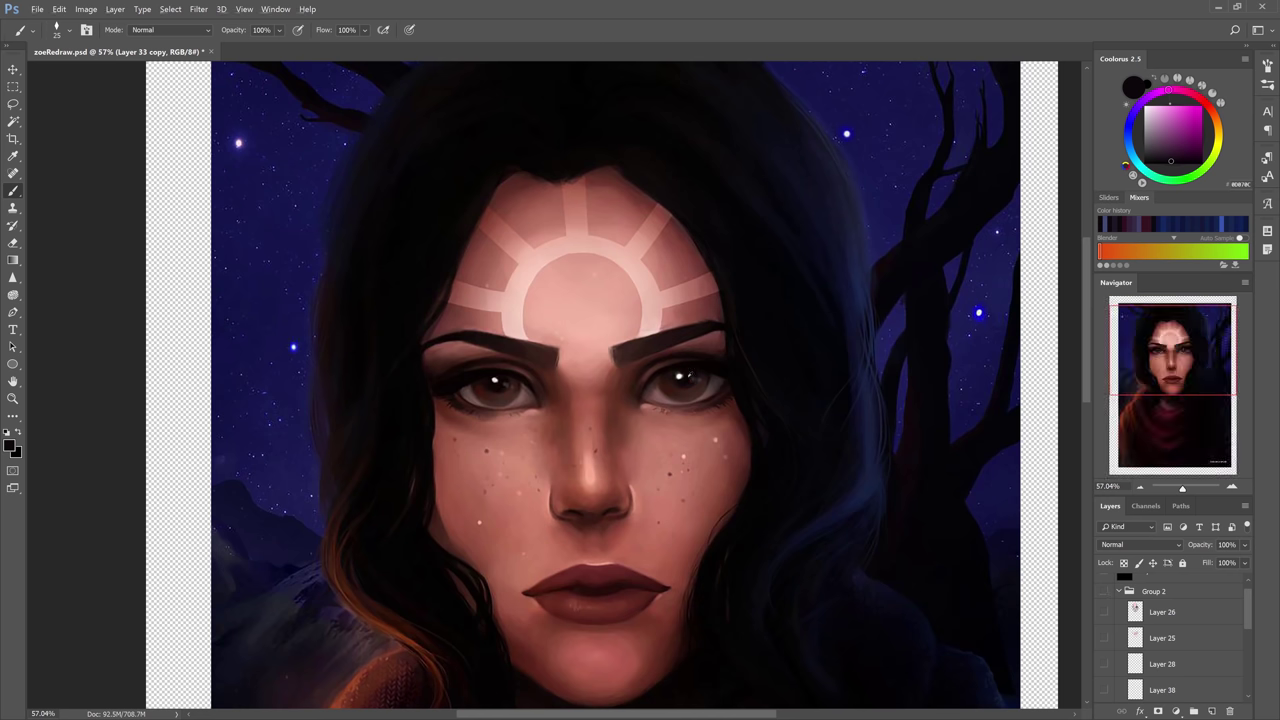
left_click(680, 377, "alt")
left_click(497, 379, "alt")
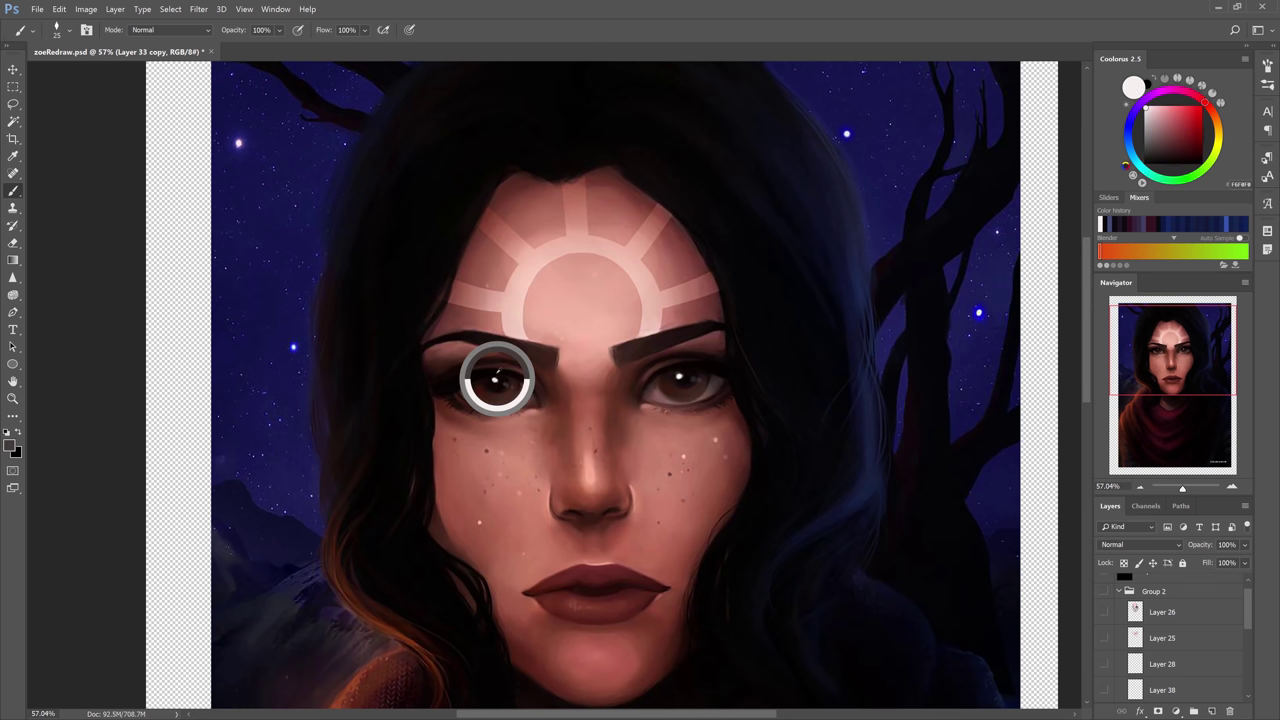
left_click(495, 379, "alt")
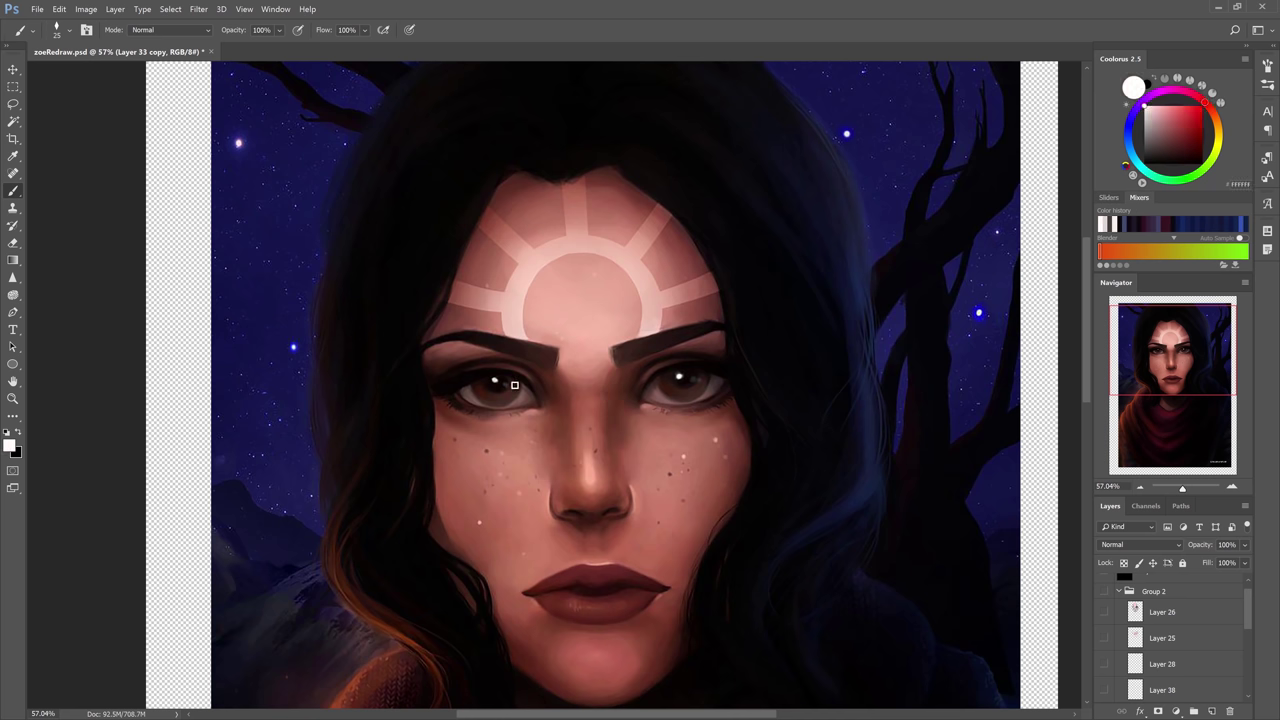
key("z")
left_click_drag(590, 414, 568, 409)
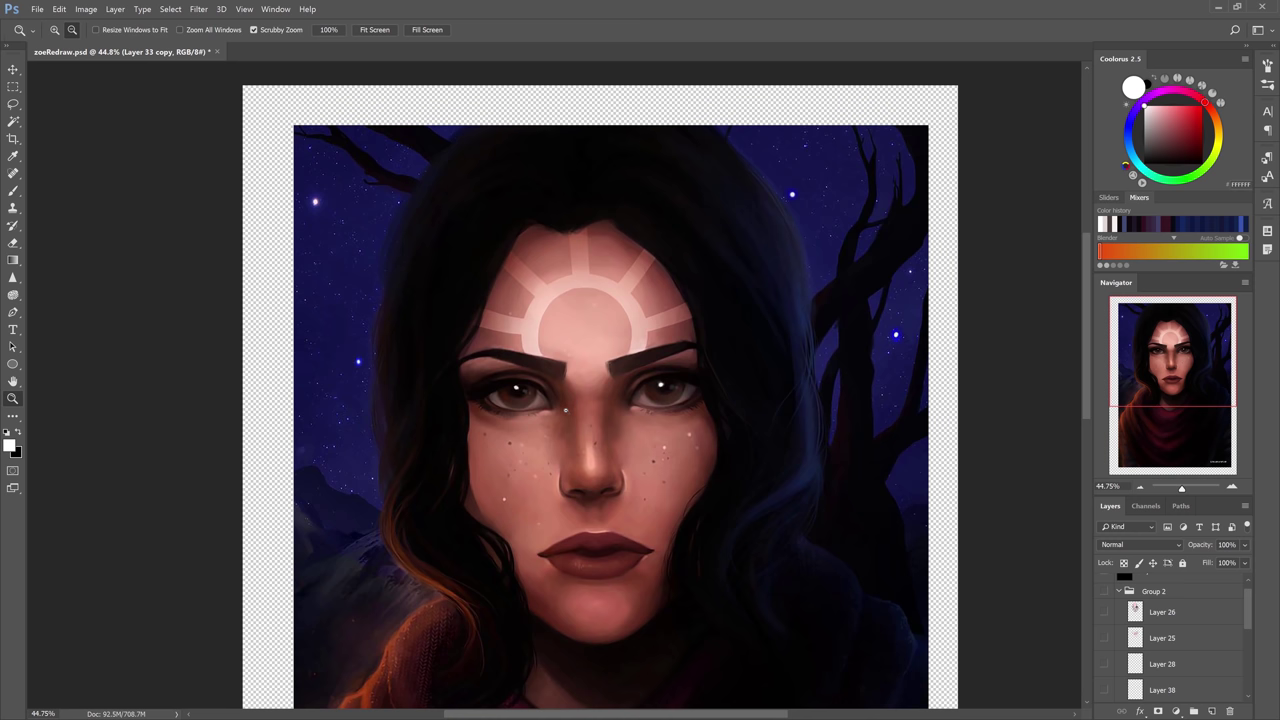
left_click_drag(567, 409, 574, 410)
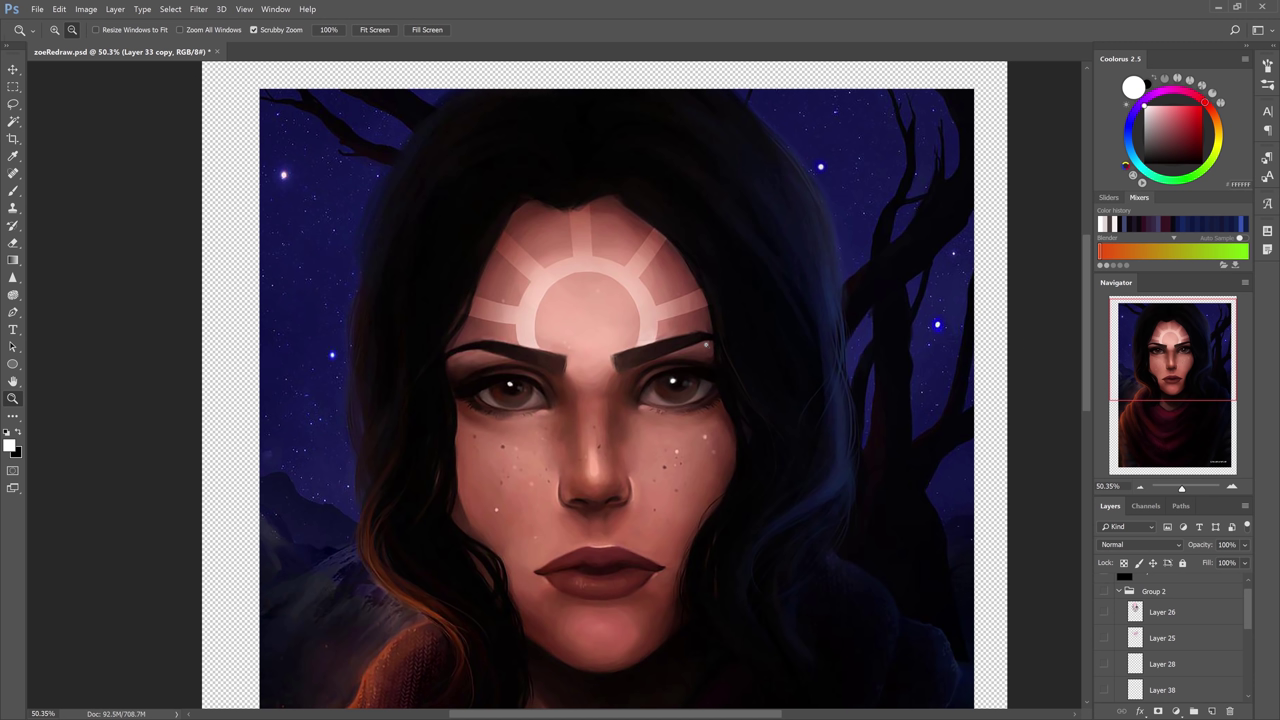
key("b")
left_click(706, 360, "alt")
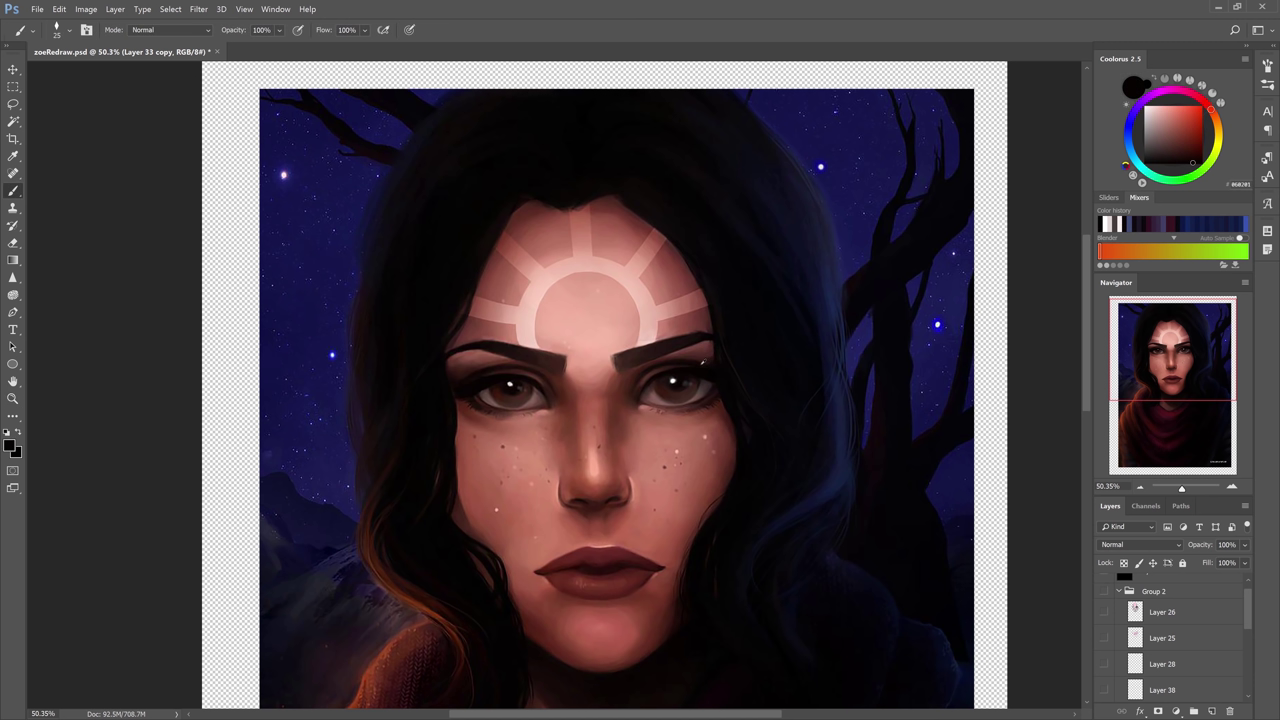
left_click(669, 384, "alt")
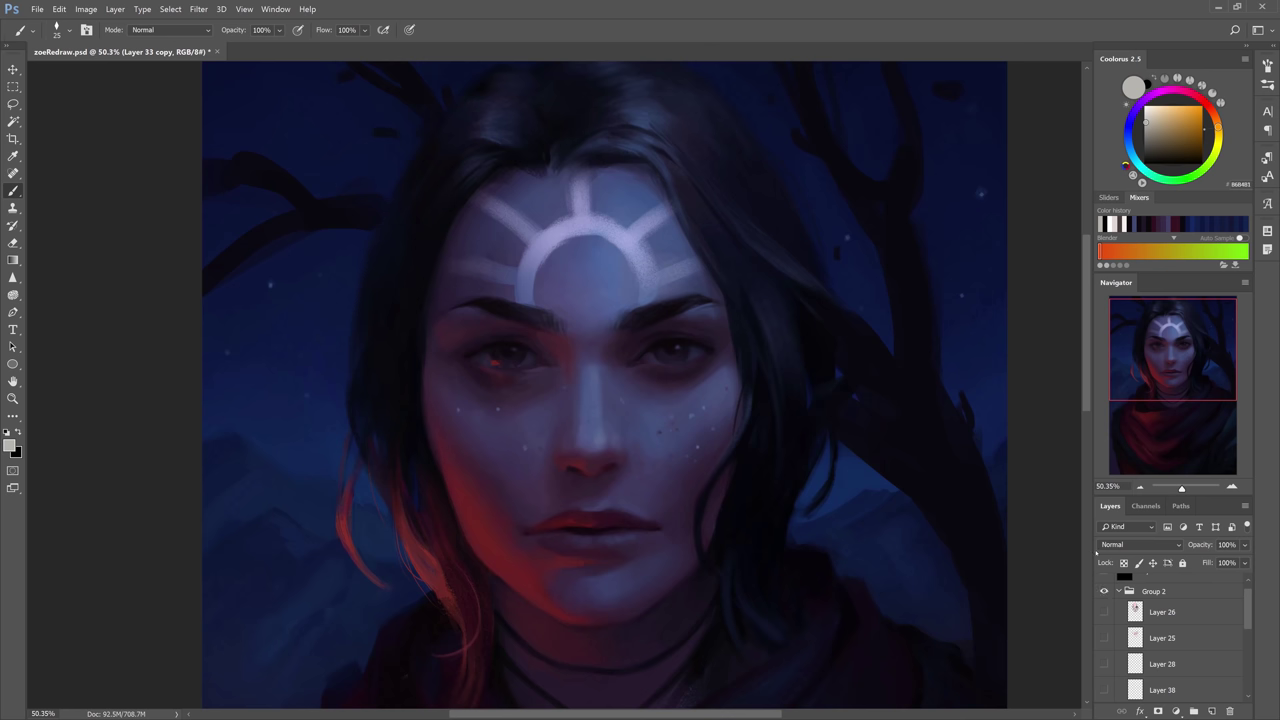
Tone down the red glow in the left-hand eye on Layer 33 copy with a sampled, deepened red at brush size 50.
scroll(1160, 625, "down", 3)
scroll(1008, 577, "up", 1)
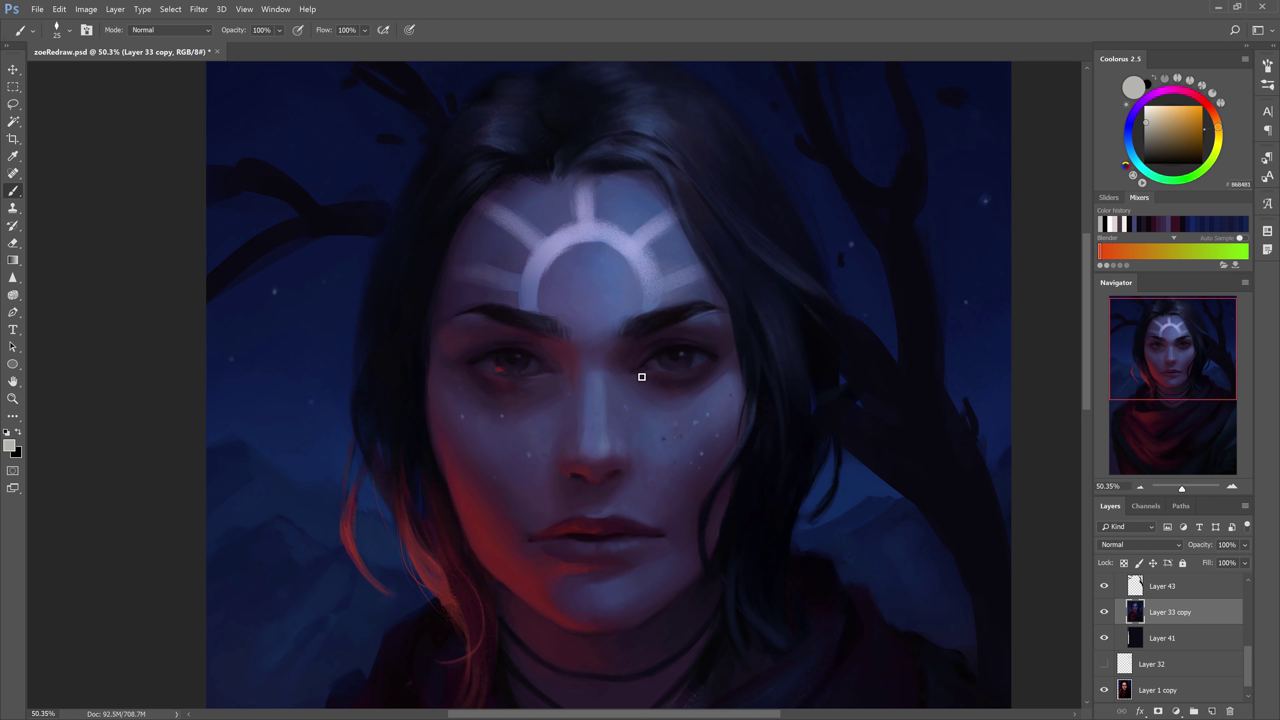
key("bracketright")
key("bracketright")
key("bracketright")
key("bracketright")
key("bracketright")
left_click(676, 359, "alt")
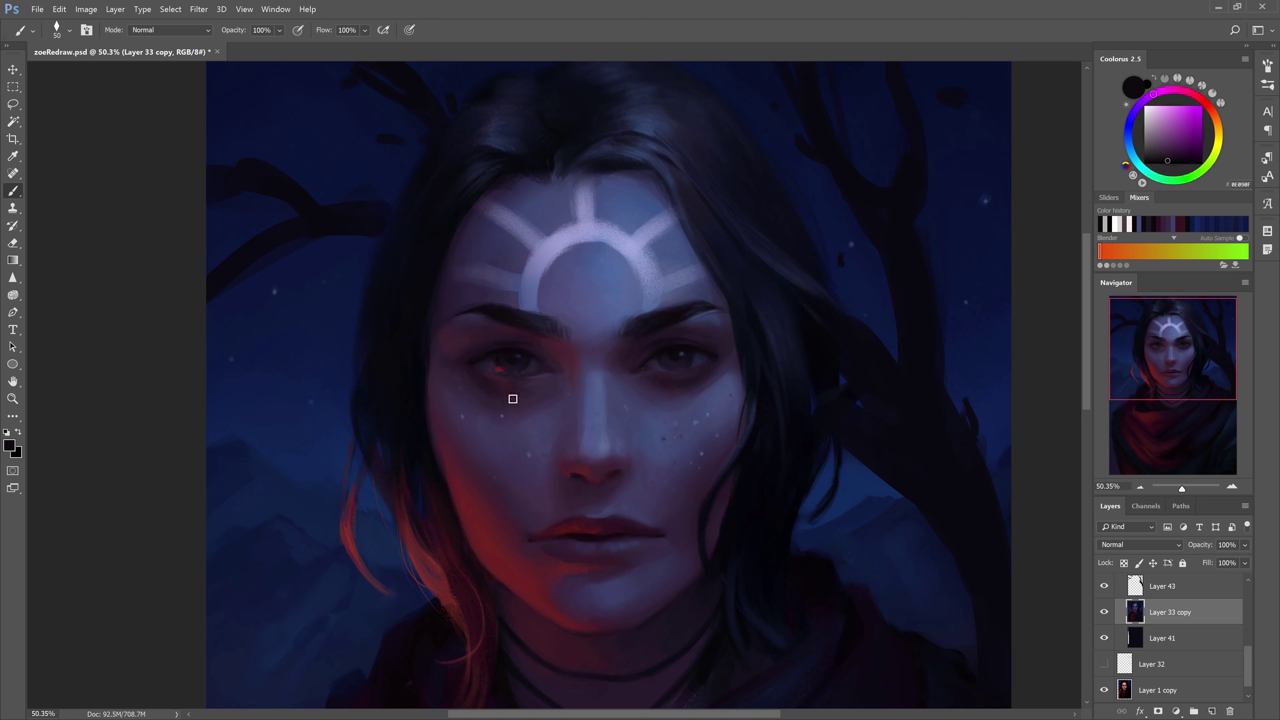
left_click(498, 368, "alt")
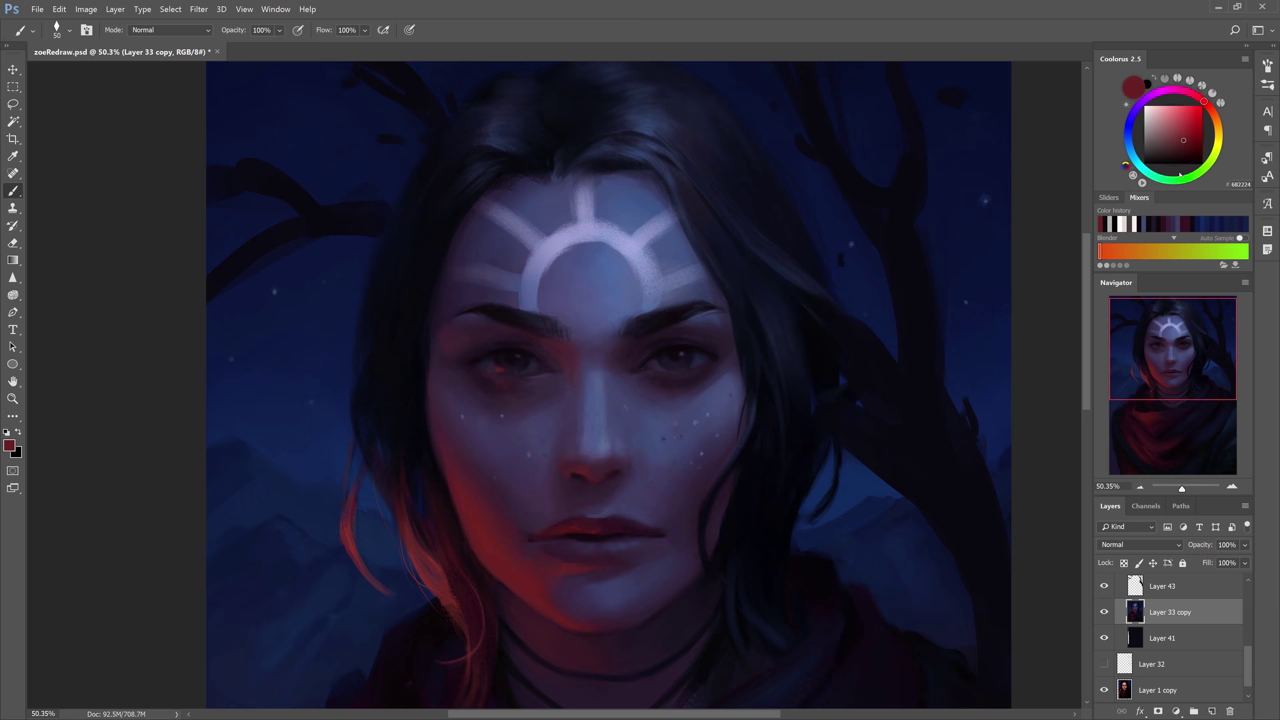
left_click(1191, 142)
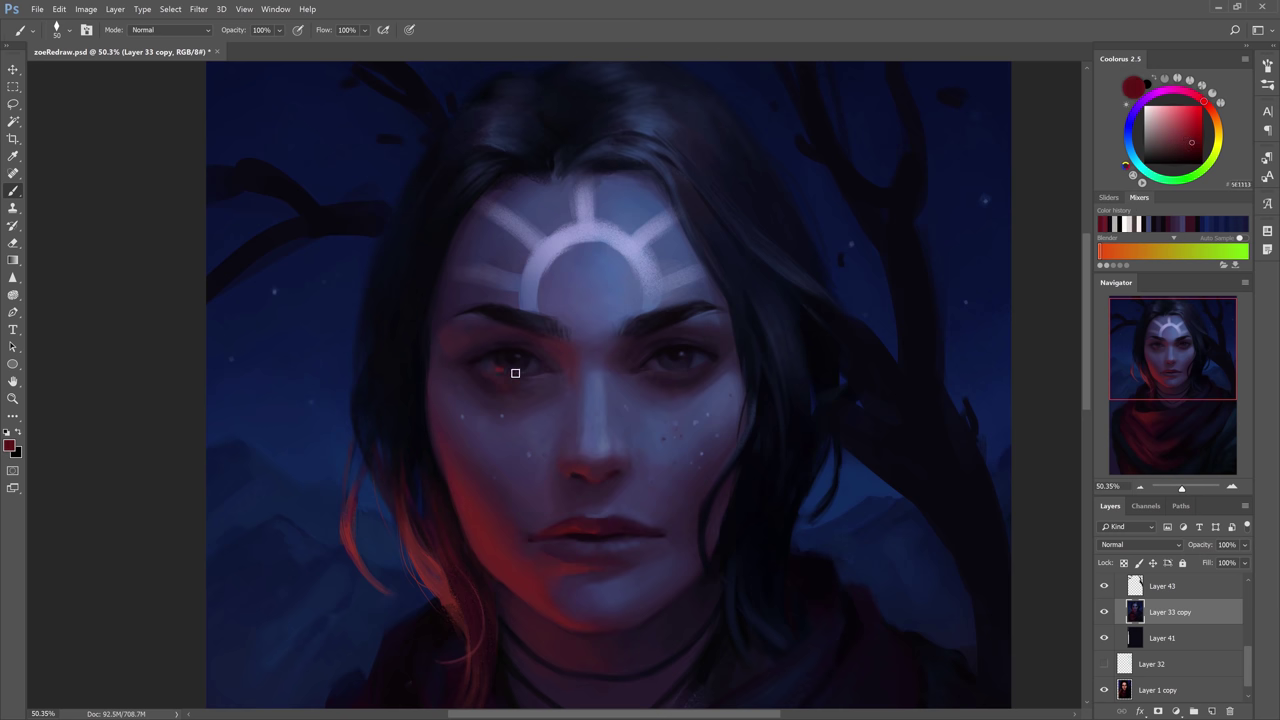
Blend the shadows beneath both eyes with sampled dark purples at brush size 90, undoing a stroke under the right-hand eye.
scroll(491, 366, "up", 1)
left_click(495, 391, "alt")
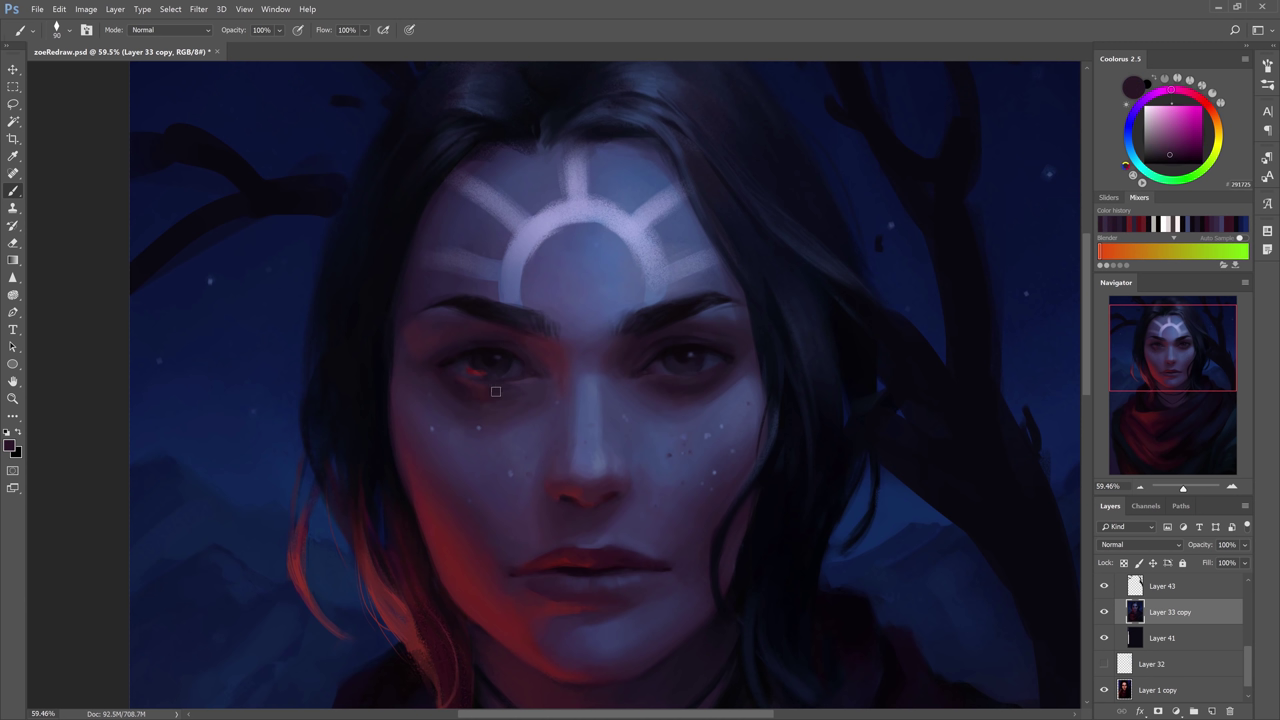
left_click(696, 384, "alt")
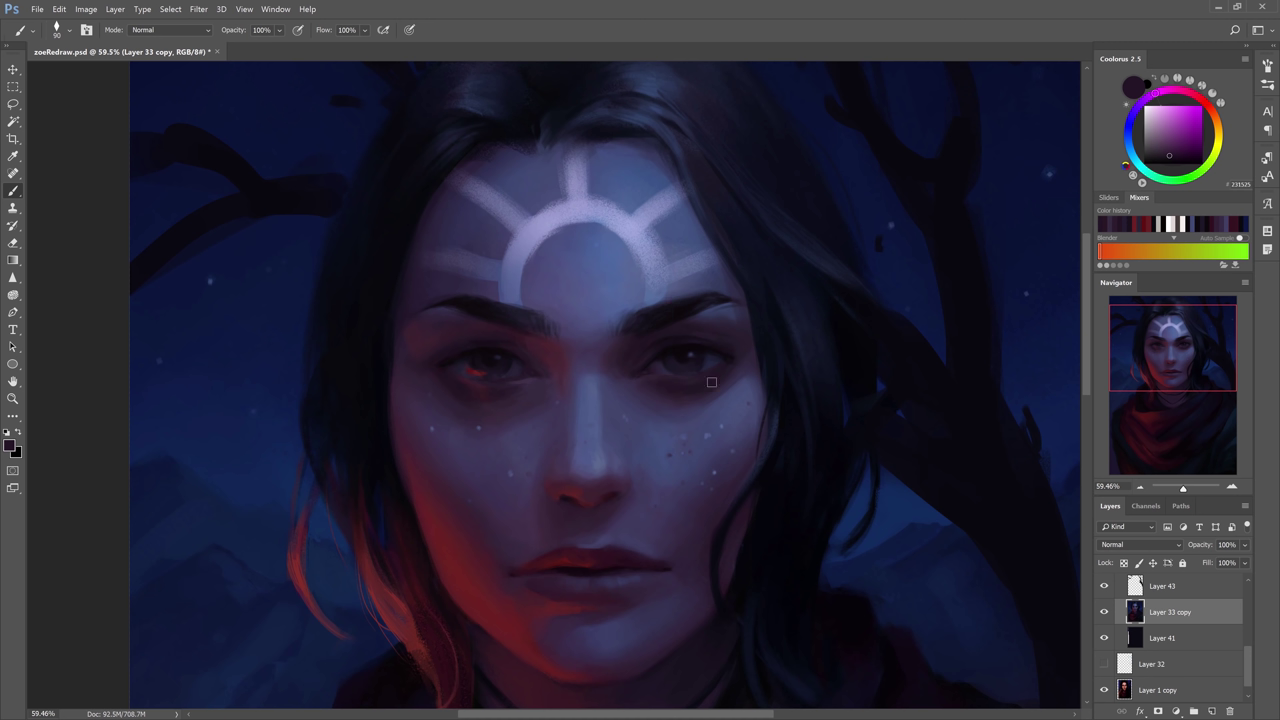
left_click(677, 384, "alt")
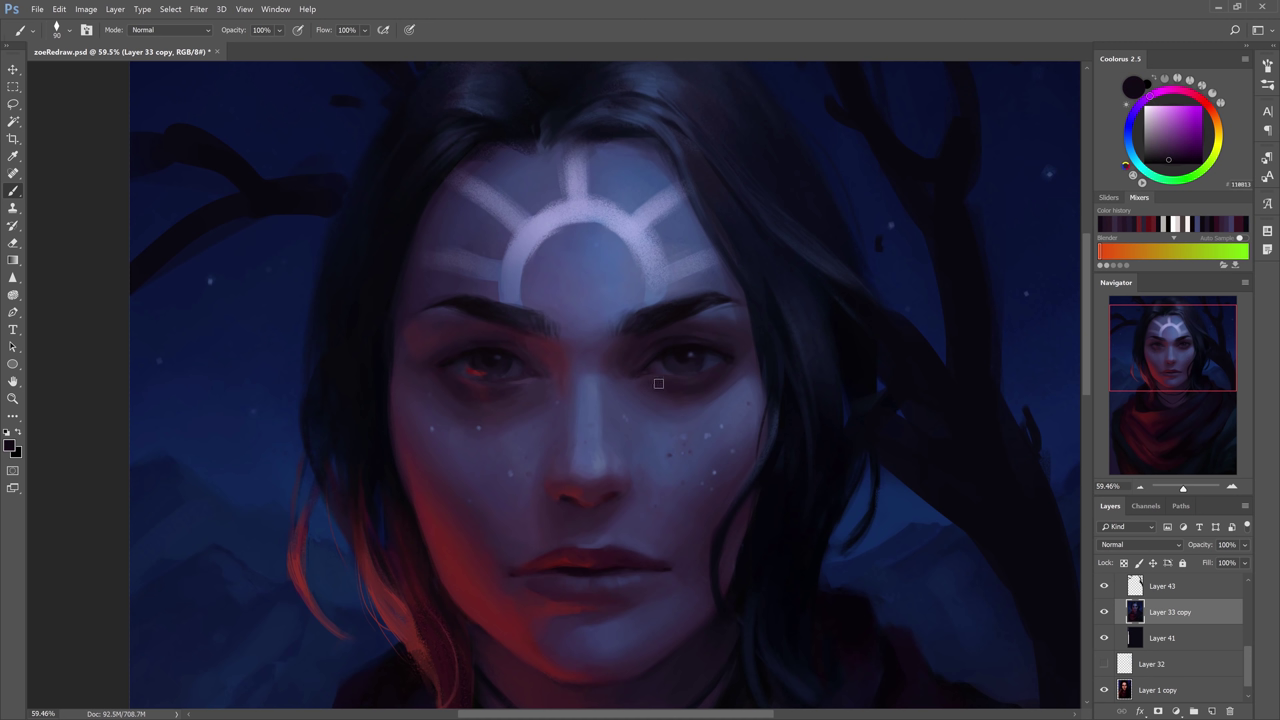
mouse_move(659, 384)
left_mouse_down()
mouse_move(688, 391)
mouse_move(727, 373)
mouse_move(686, 386)
left_mouse_up()
key("ctrl+z")
left_click(471, 396, "alt")
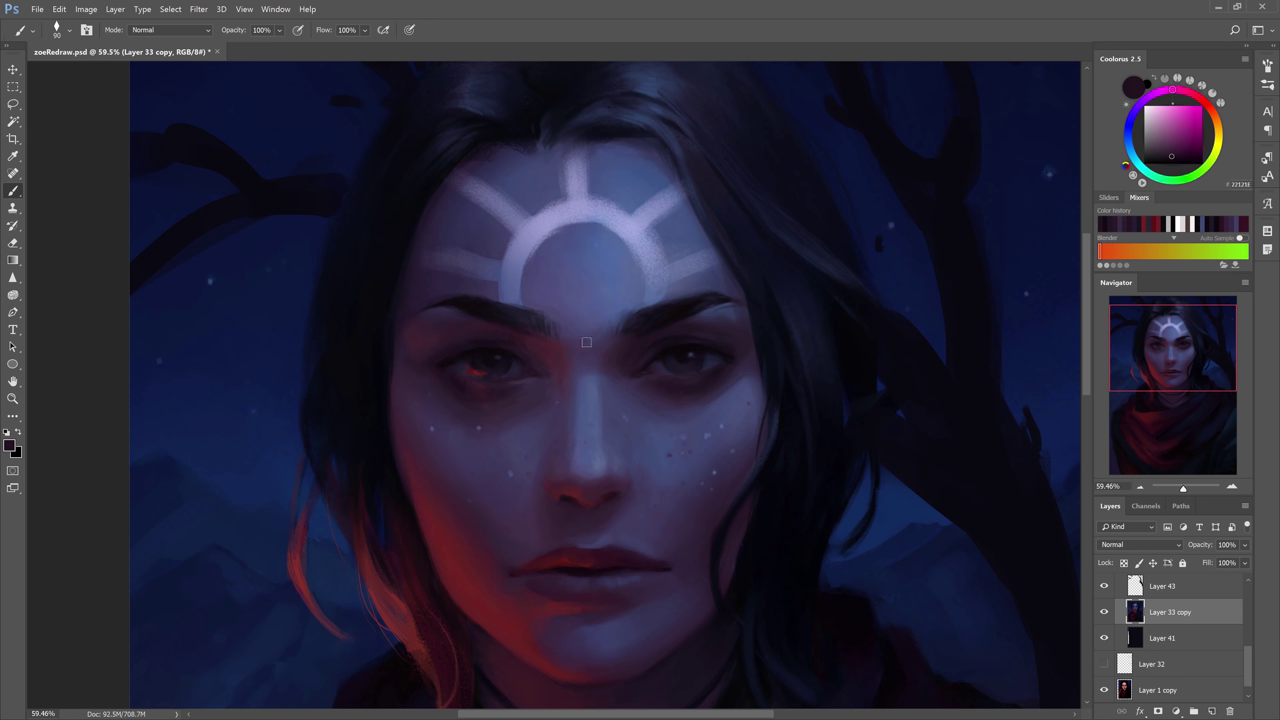
Refine the lower-lid shadows of both eyes with sampled dark purples at brush sizes 60 and 25.
left_click(522, 392, "alt")
left_click(512, 392, "alt")
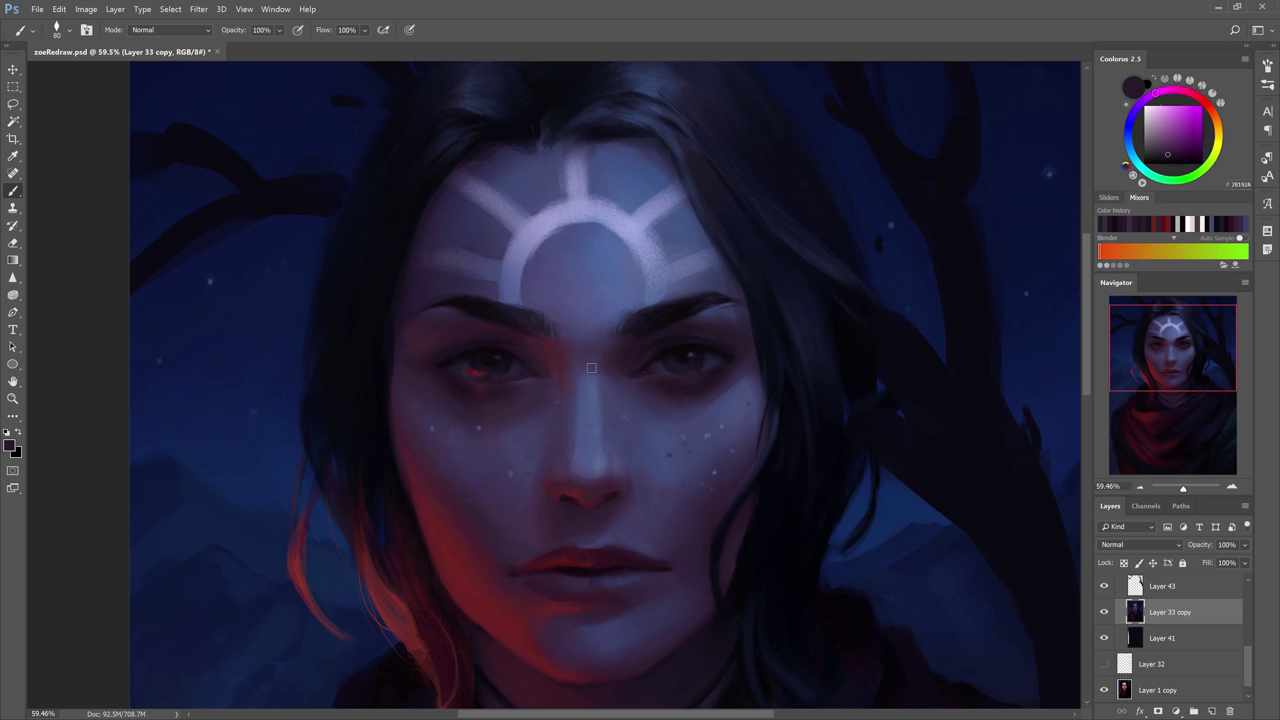
left_click(694, 386, "alt")
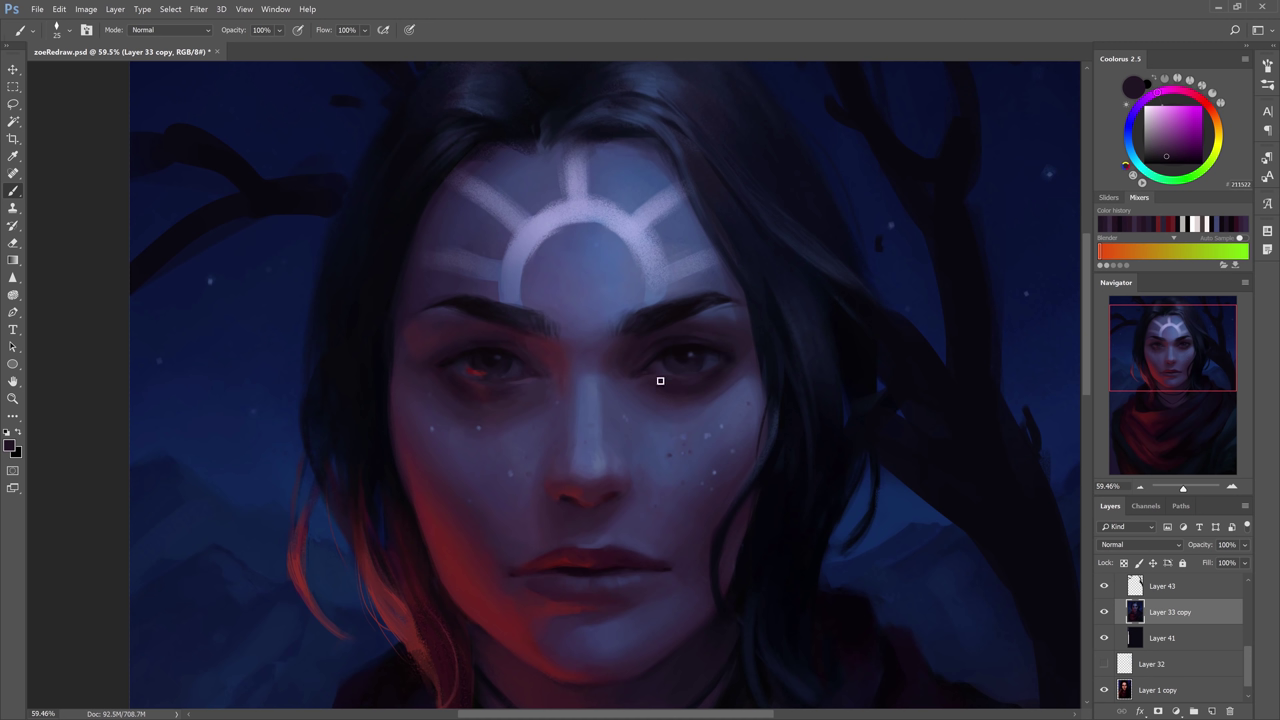
left_click(696, 387, "alt")
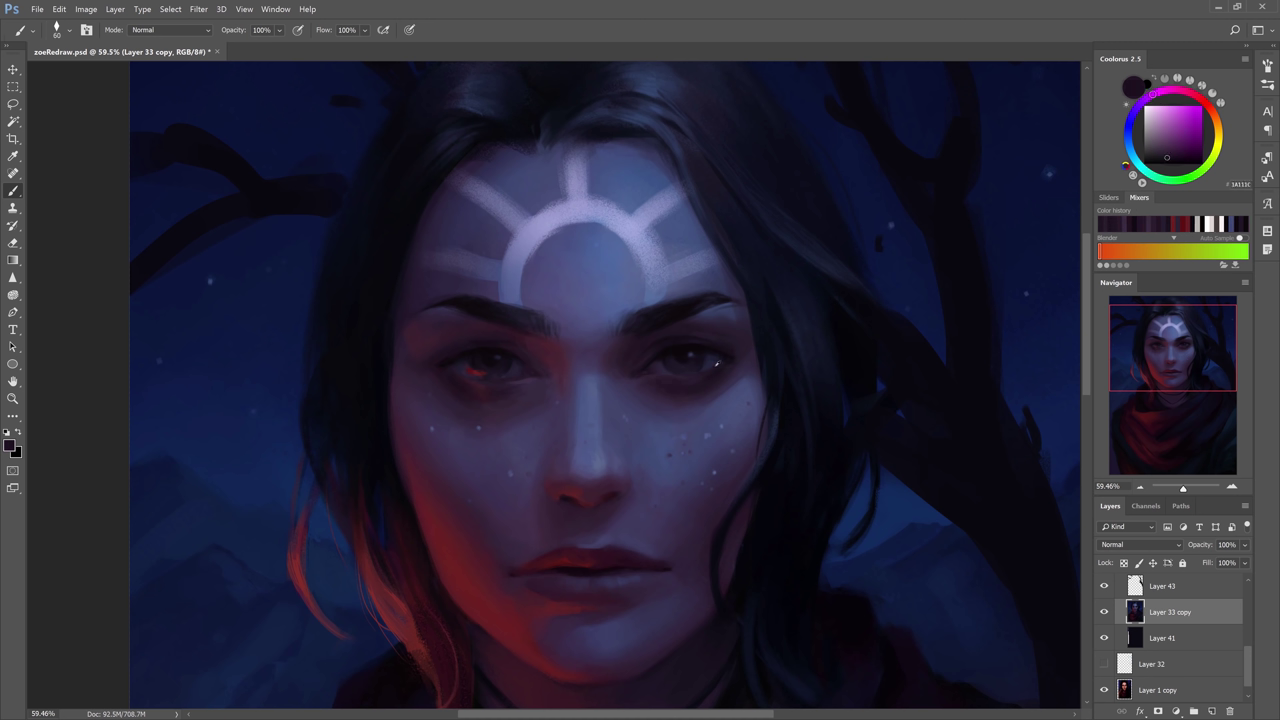
Soften the inner corner and lower lid of the left-hand eye with sampled dark purples at brush size 60.
left_click(515, 377, "alt")
left_click(534, 374, "alt")
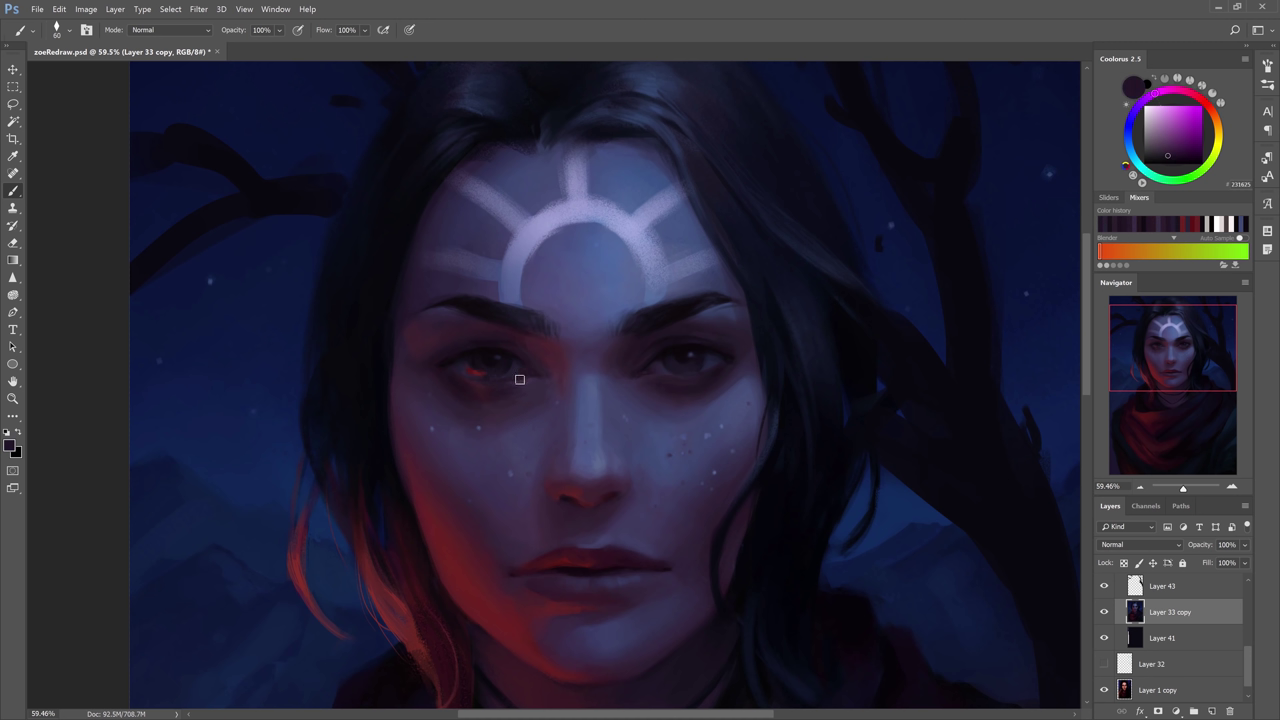
left_click(516, 372, "alt")
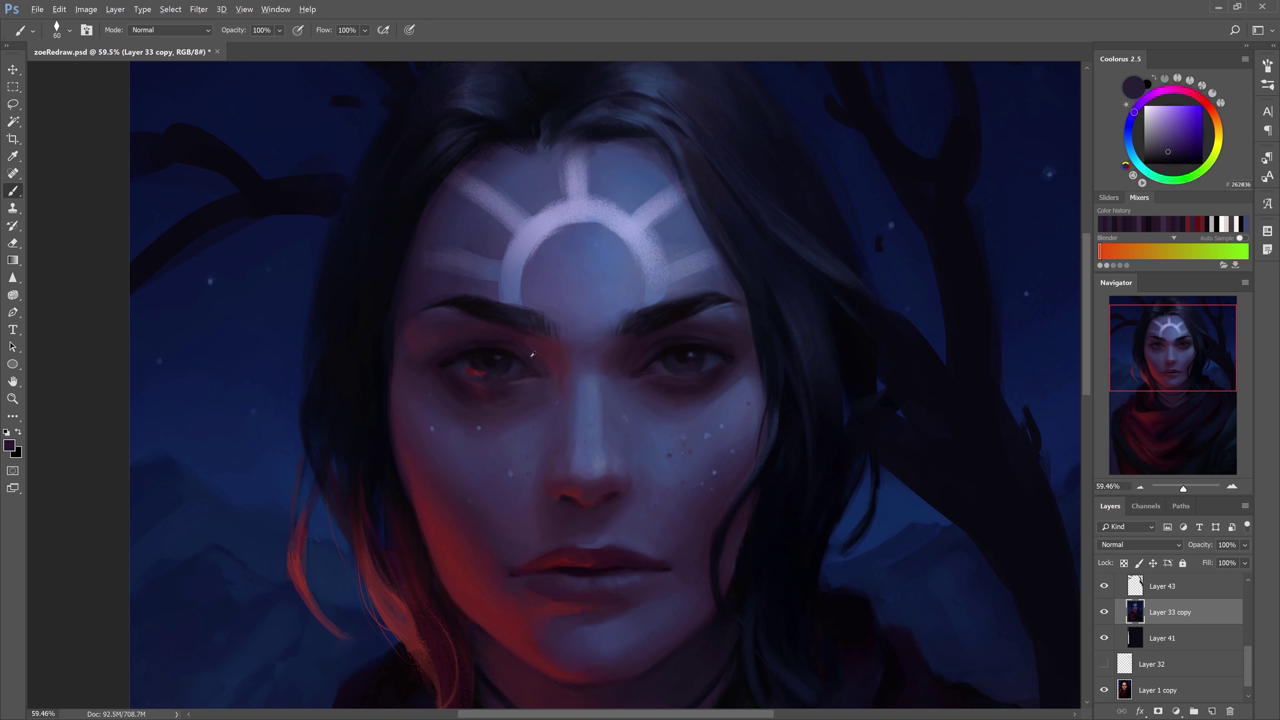
left_click(531, 353, "alt")
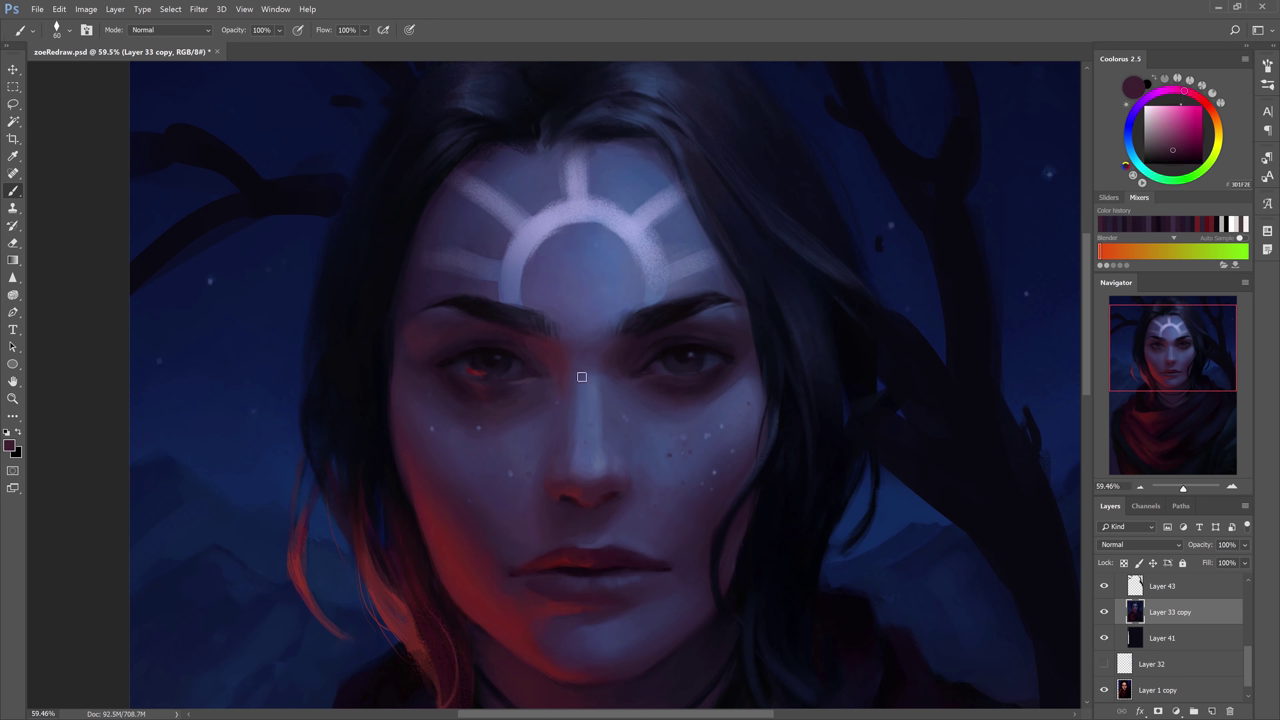
left_click(468, 388, "alt")
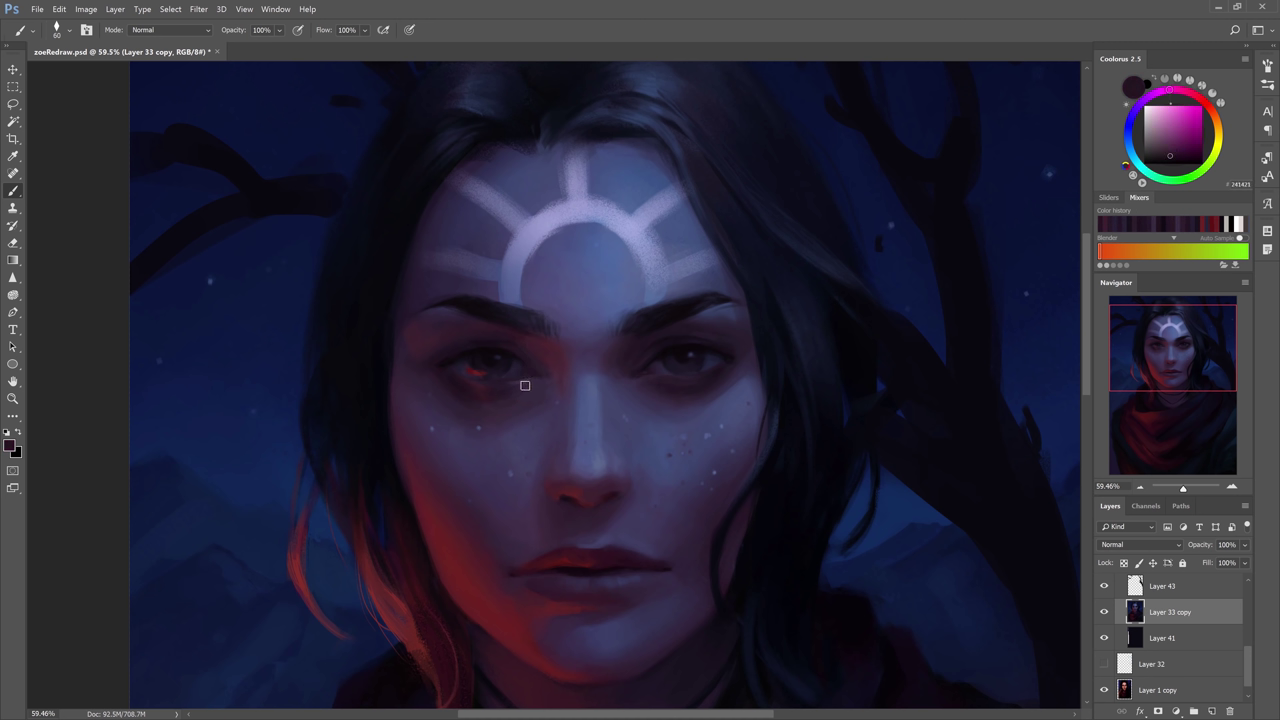
Shade the right-hand eye's upper lid and inner corner with dark purples sampled along the lid at brush size 60.
left_click(660, 342, "alt")
left_click(693, 338, "alt")
left_click(654, 352, "alt")
left_click(708, 334, "alt")
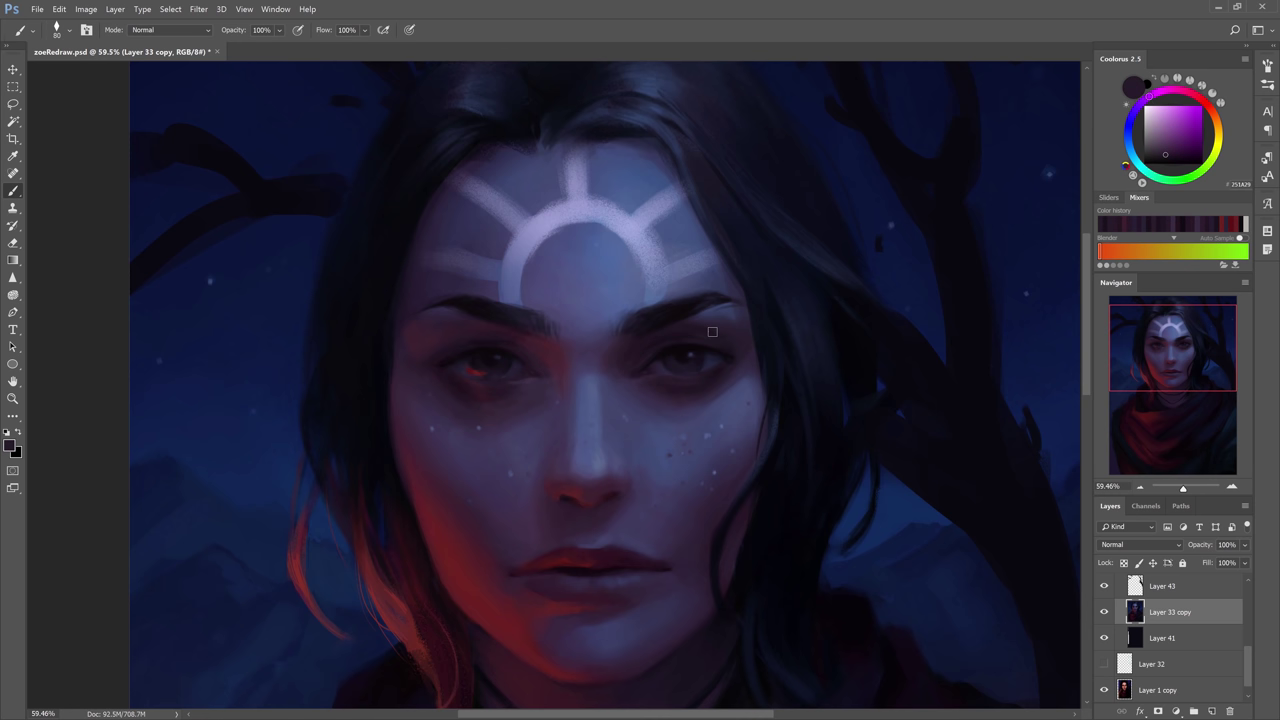
Blend the area between the nose bridge and the right-hand eye with sampled muted purples at brush size 125.
key("bracketright")
key("bracketright")
key("bracketright")
key("bracketright")
left_click(635, 421, "alt")
key("bracketright")
left_click(659, 374, "alt")
left_click(626, 382, "alt")
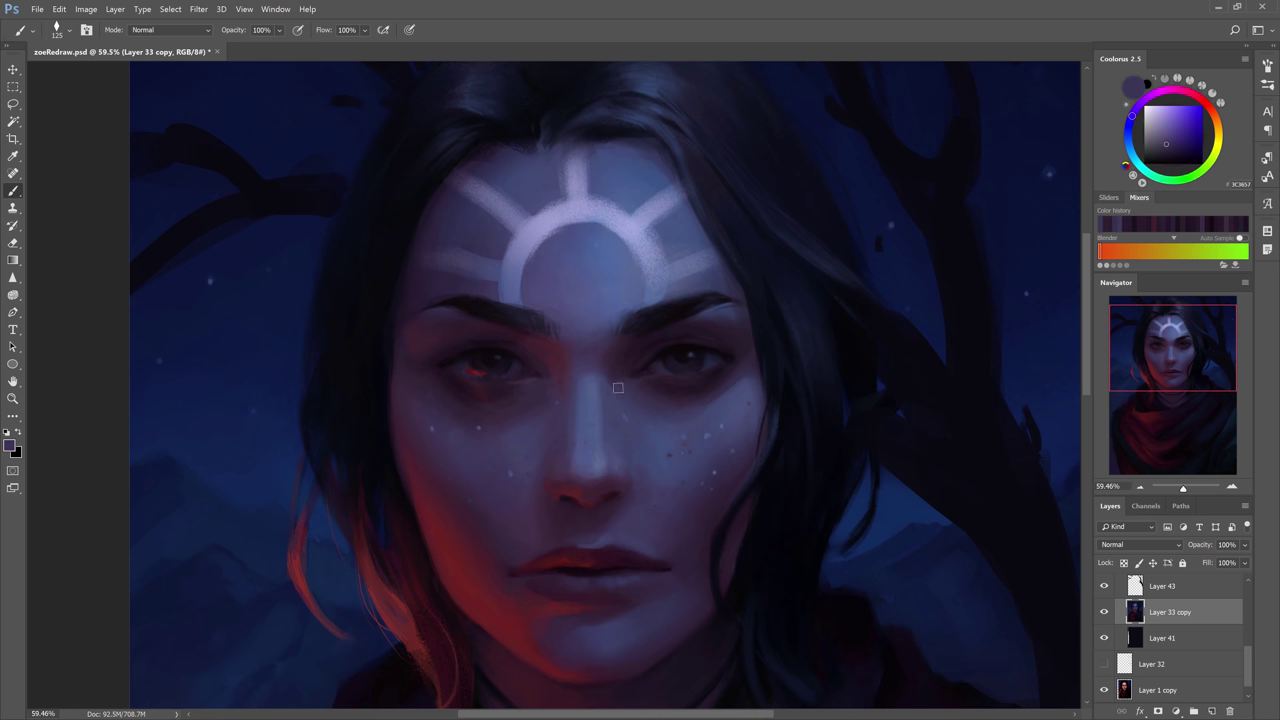
left_click(600, 357, "alt")
left_click(634, 380, "alt")
Soften the outer corner and temple beside the right-hand eye with sampled purples and blues at brush sizes 90 and 60.
key("bracketleft")
key("bracketleft")
left_click(771, 337, "alt")
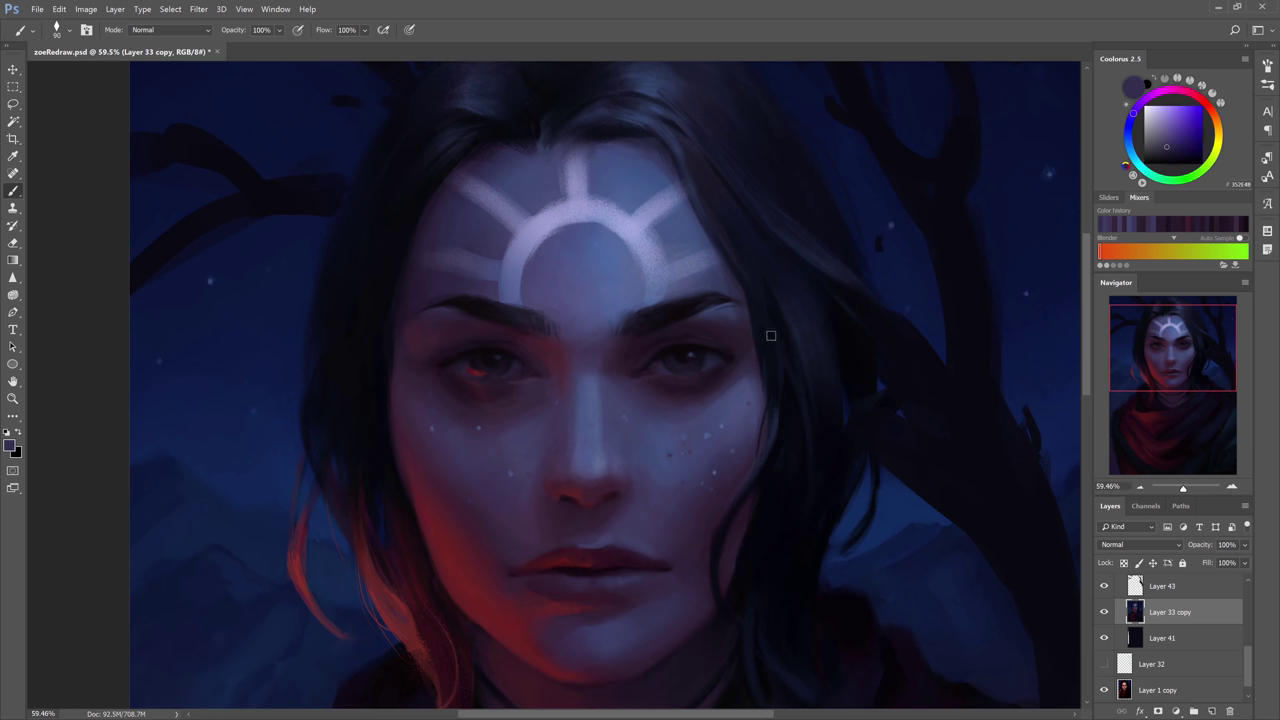
left_click(736, 323, "alt")
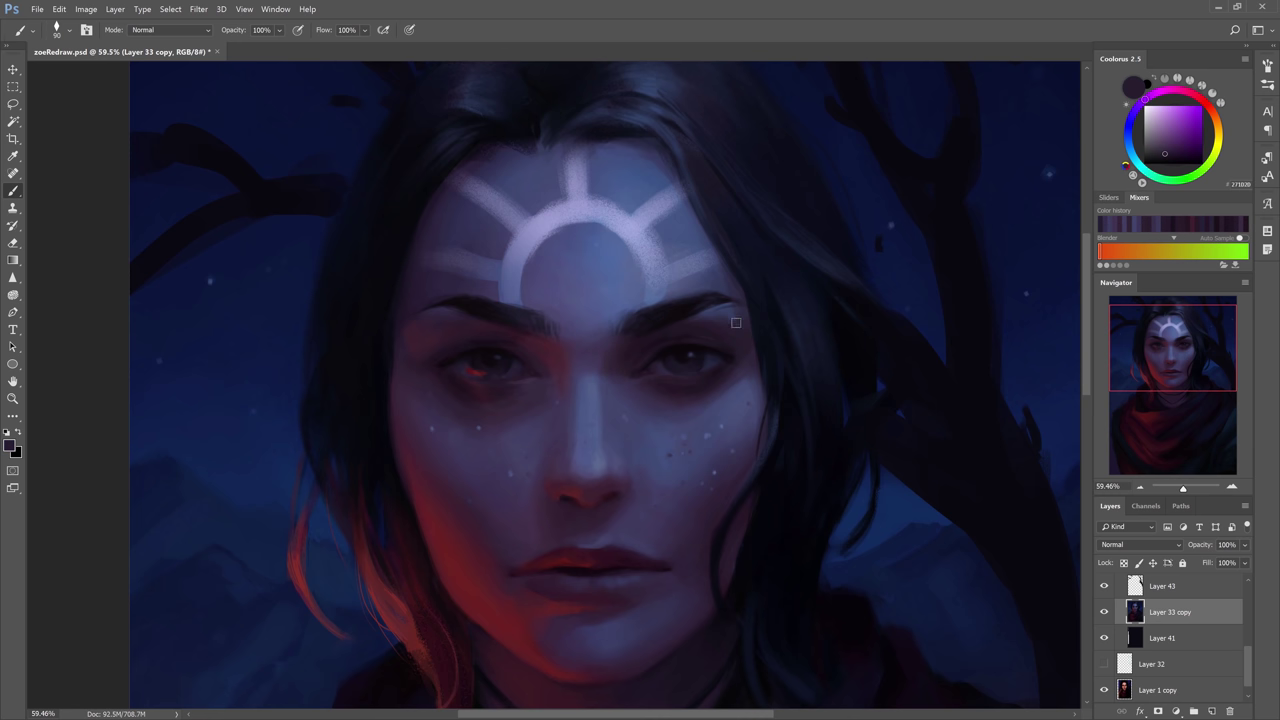
left_click(744, 375, "alt")
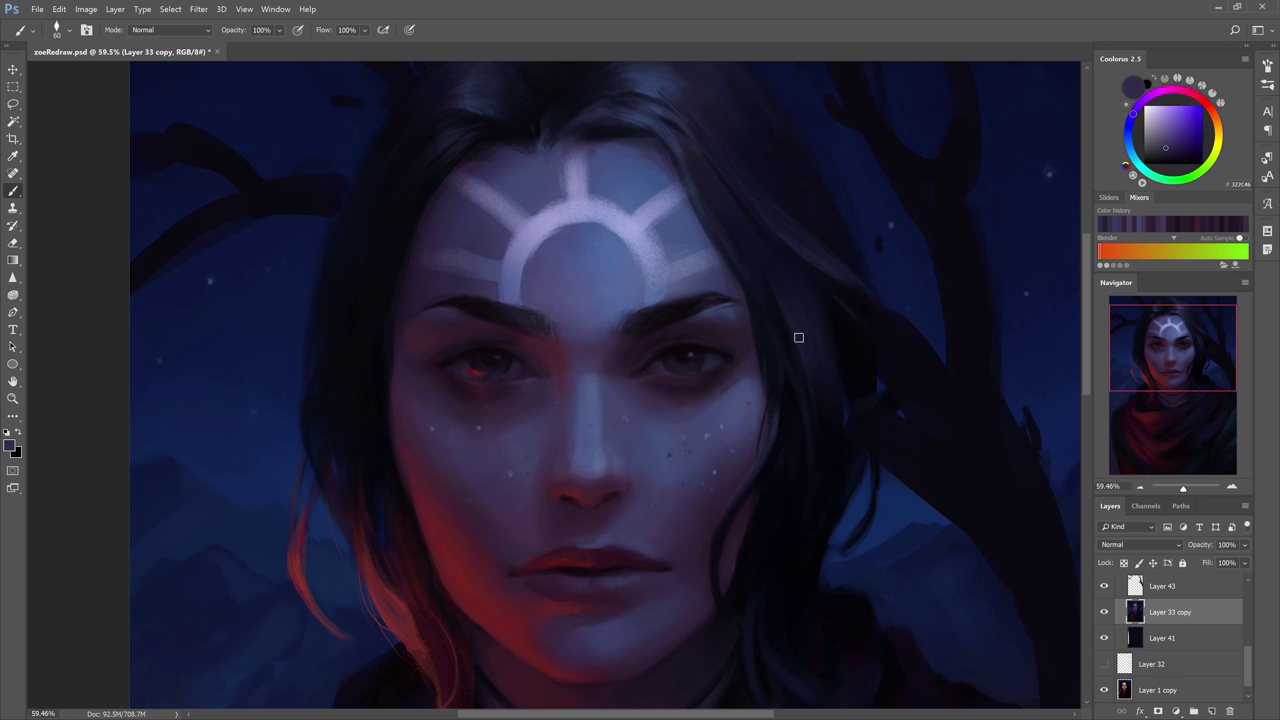
left_click(736, 390, "alt")
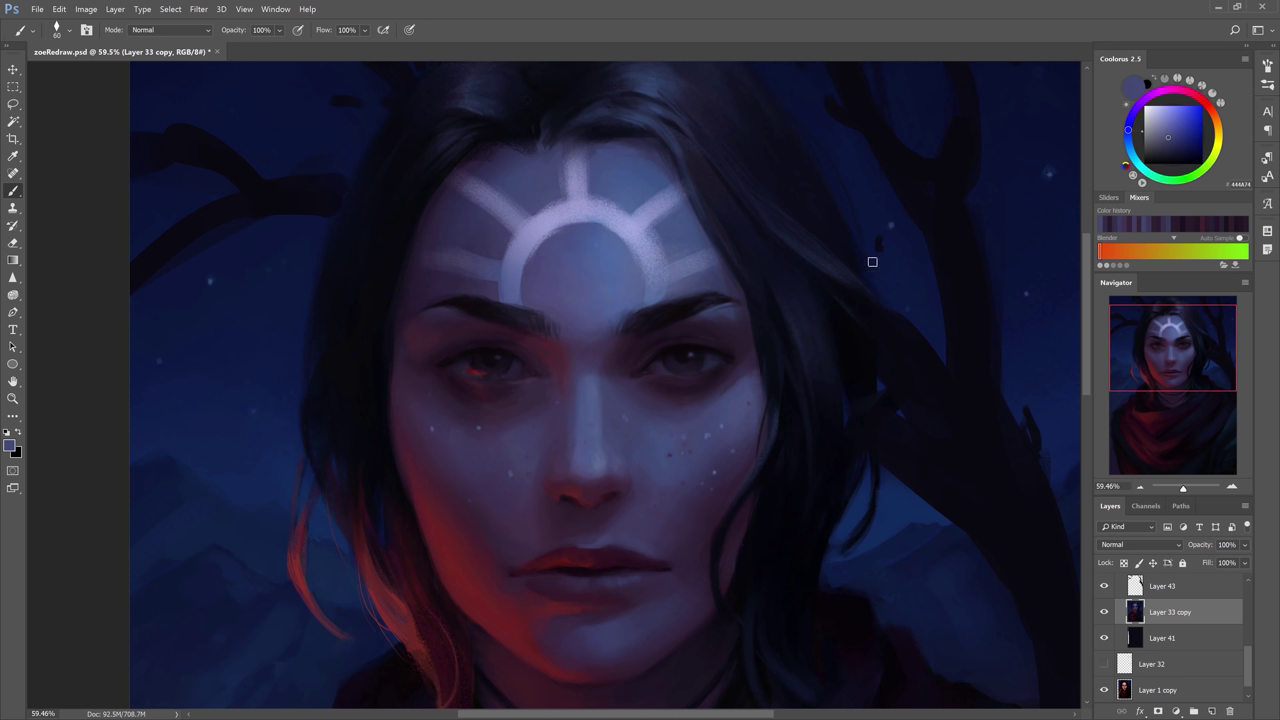
Smooth the right-hand cheek below the eye and over the freckles with sampled muted blues at brush size 100.
key("bracketright")
key("bracketright")
key("bracketright")
key("bracketright")
left_click(745, 389, "alt")
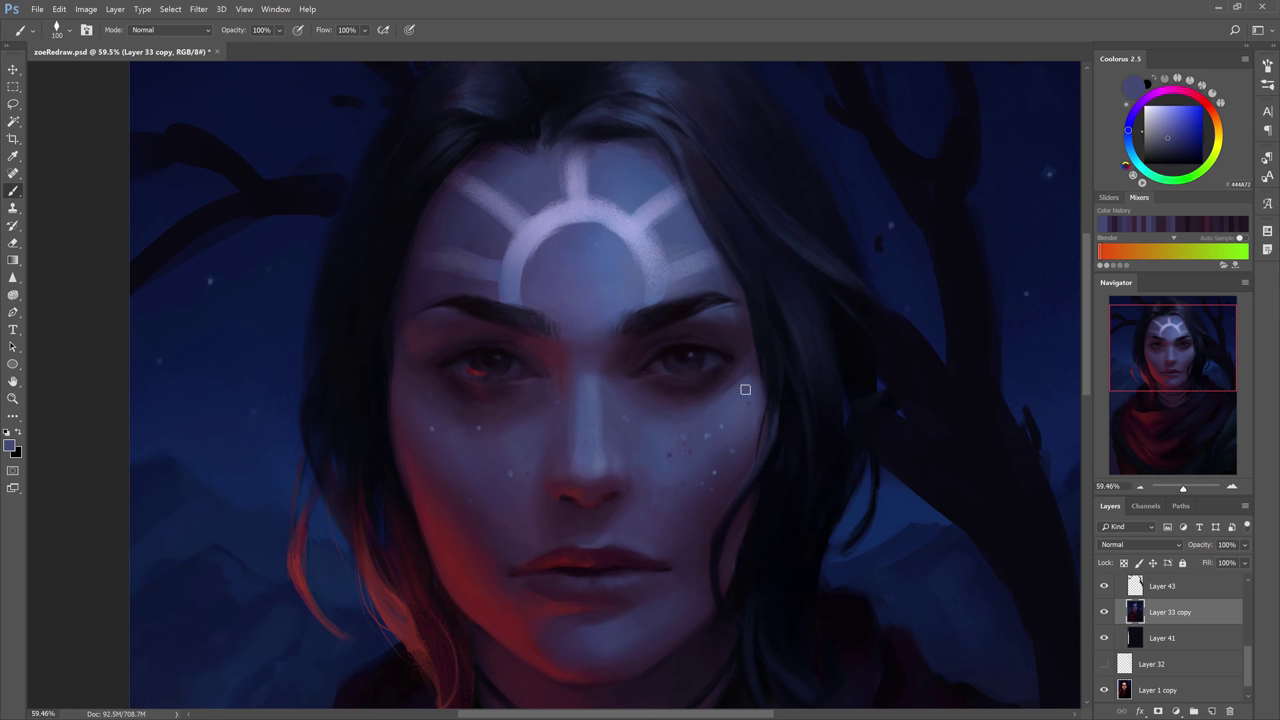
left_click(718, 413, "alt")
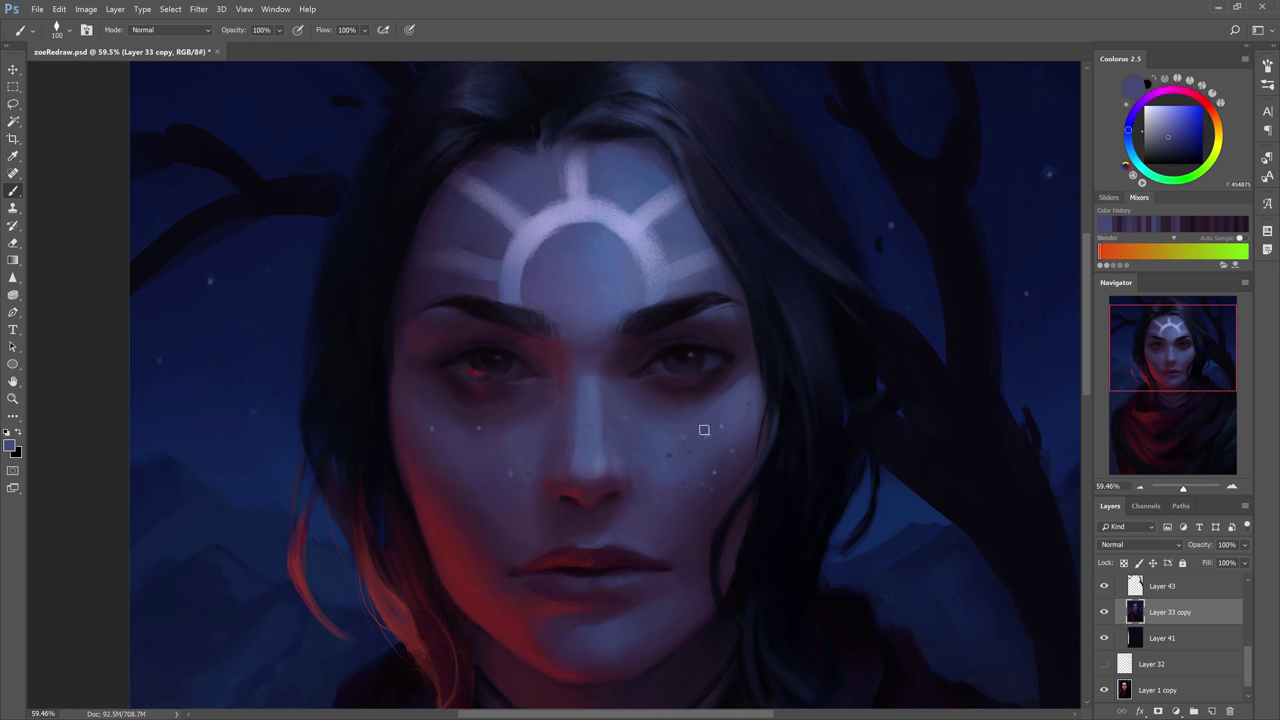
Refine the left-hand eye's upper lid with sampled dark purples at brush sizes 60 and 45.
key("bracketleft")
key("bracketleft")
key("bracketleft")
key("bracketleft")
left_click(489, 349, "alt")
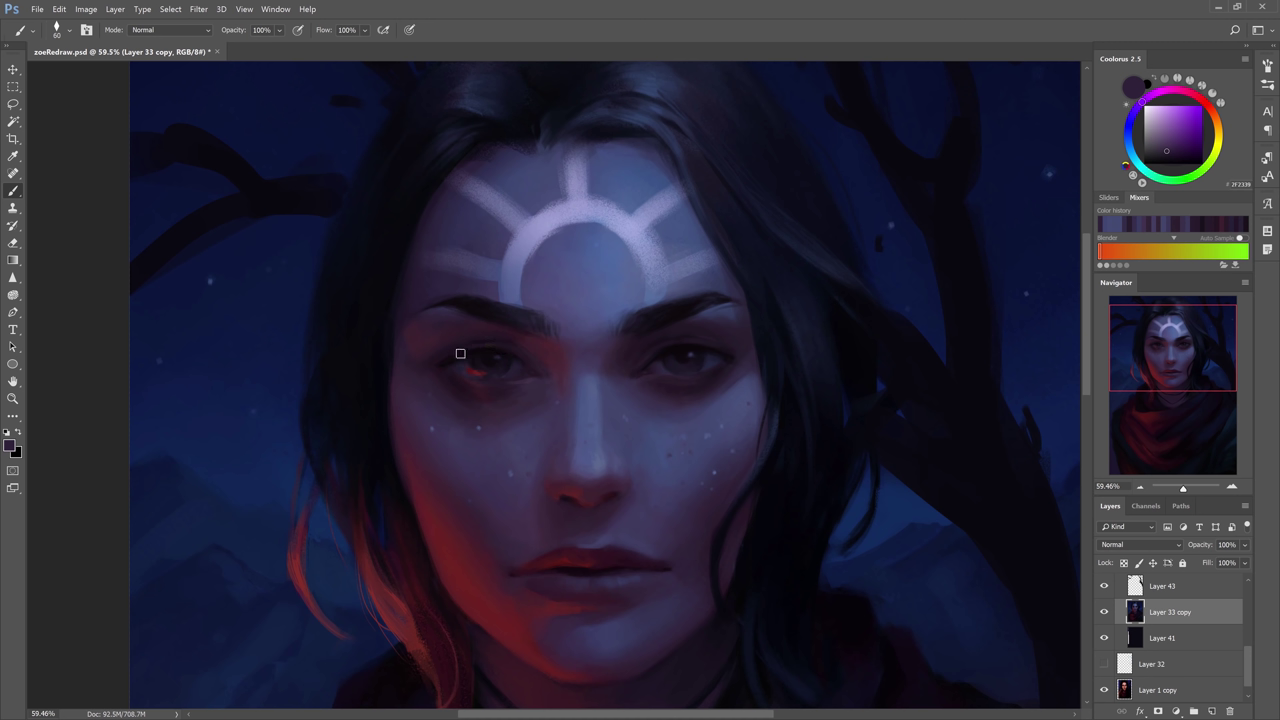
left_click(473, 346, "alt")
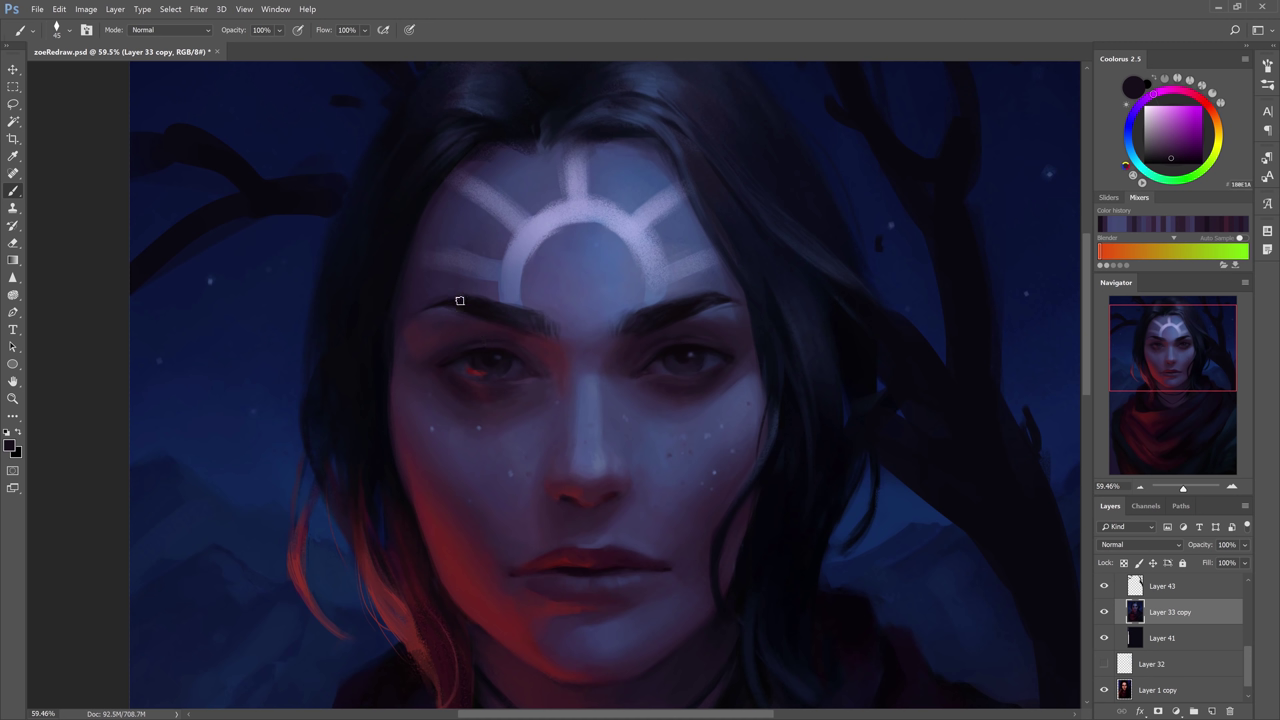
Undo a trial stroke below the left-hand eyebrow and sample a dark tone beneath the right-hand eyebrow.
left_click_drag(459, 300, 463, 333)
key("ctrl+z")
left_click(710, 326, "alt")
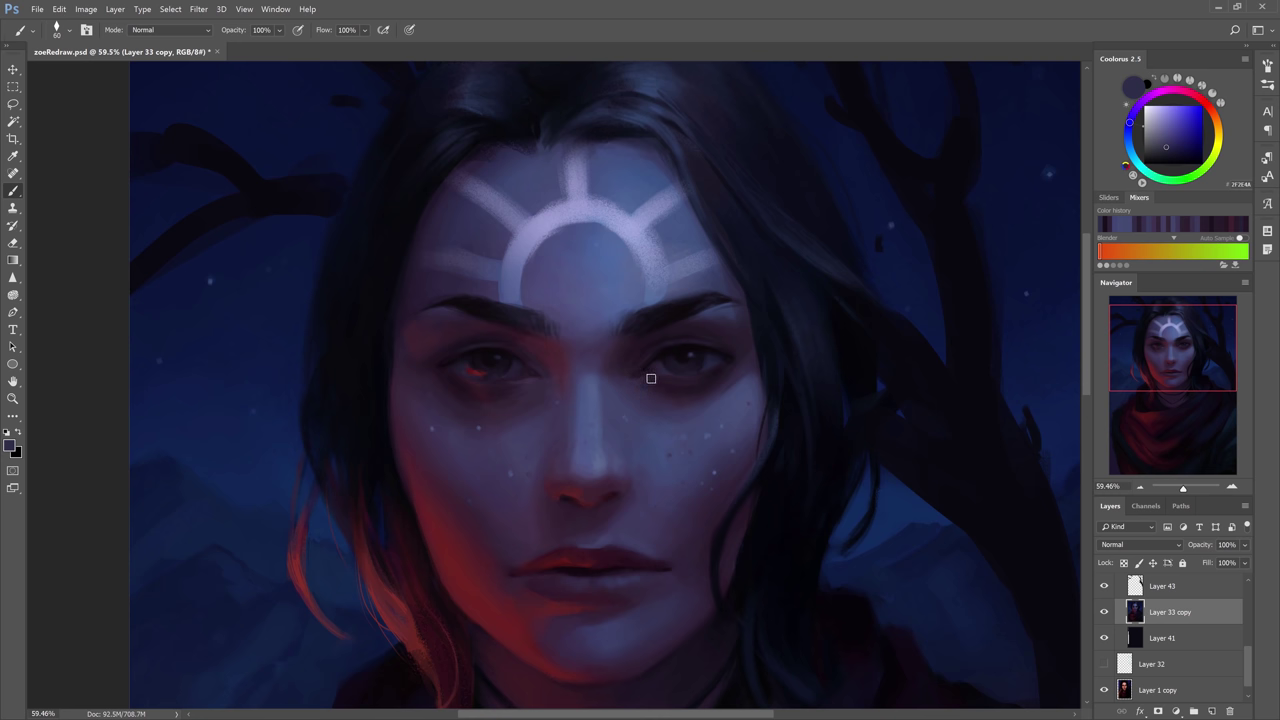
Refine the shadows and lids around both eyes with sampled dark purples at brush sizes 40 and 50.
left_click(531, 379, "alt")
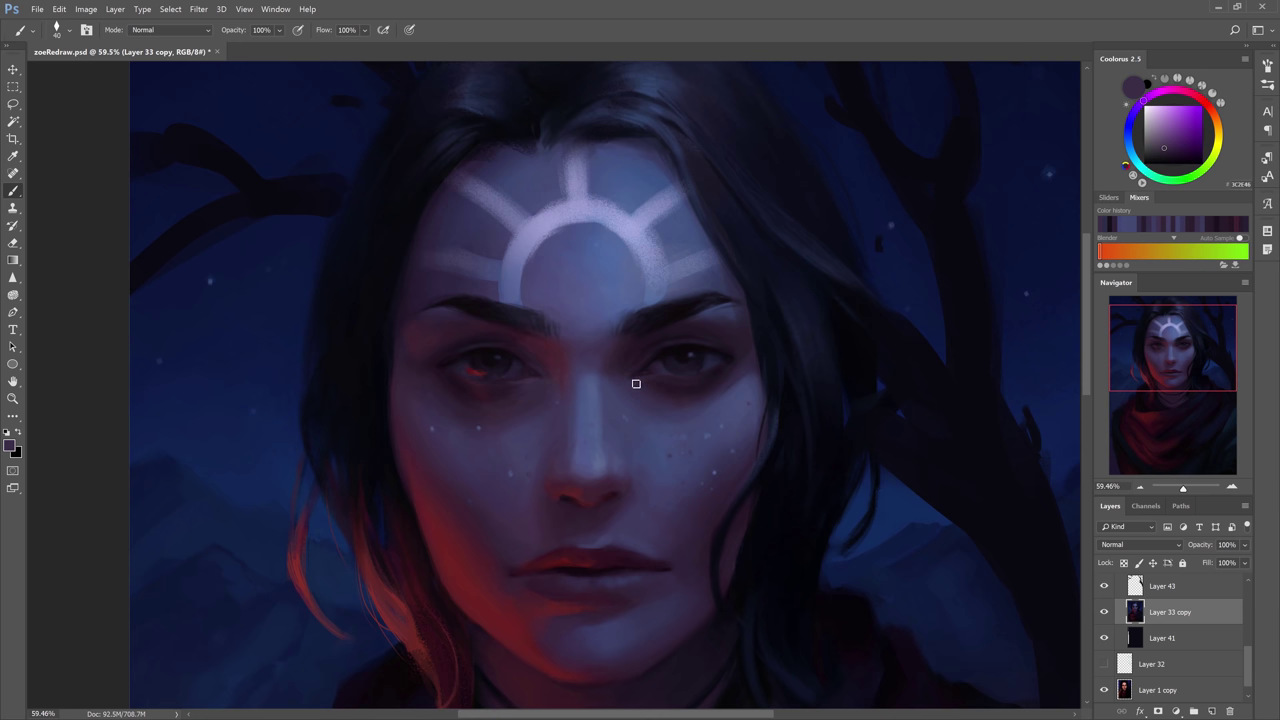
left_click(637, 384, "alt")
key("[")
left_click(456, 350, "alt")
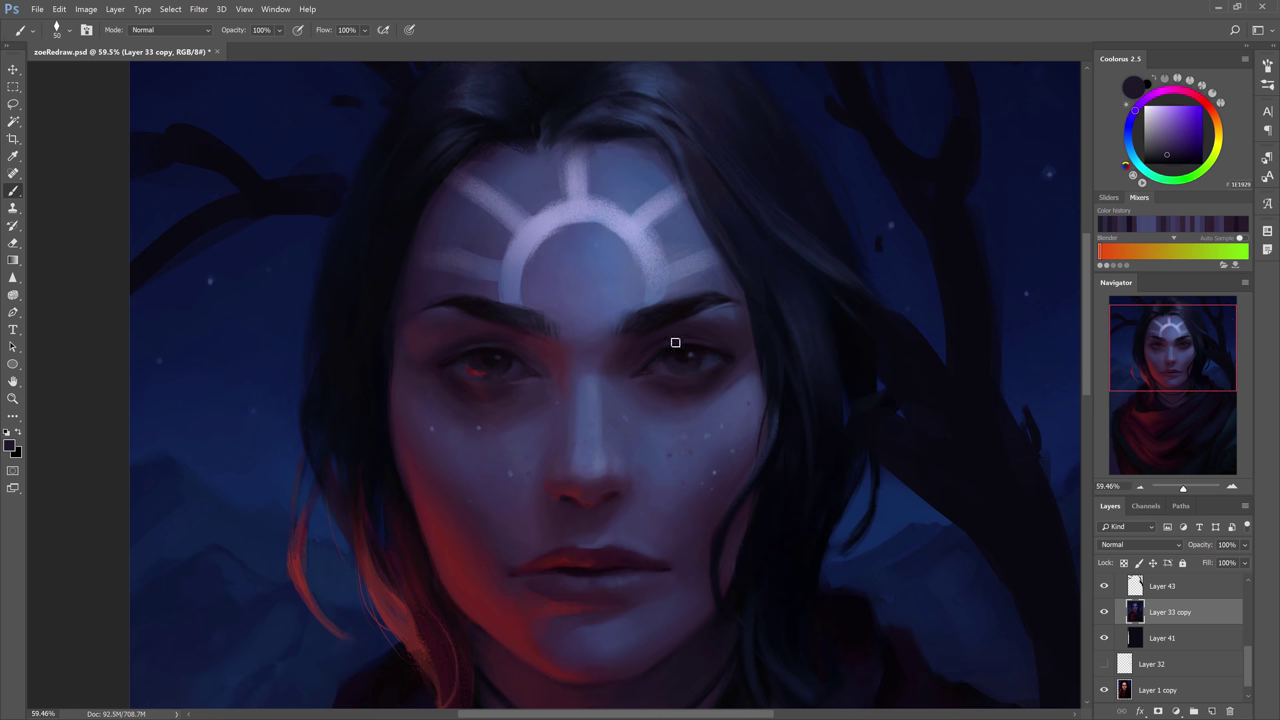
left_click(691, 357, "alt")
left_click(666, 217, "alt")
Darken the right-hand hair edge against the tree with a sampled near-black tone at brush size 90.
left_click_drag(806, 307, 770, 307)
left_click(859, 329, "alt")
key("]")
key("]")
left_click_drag(859, 329, 836, 317)
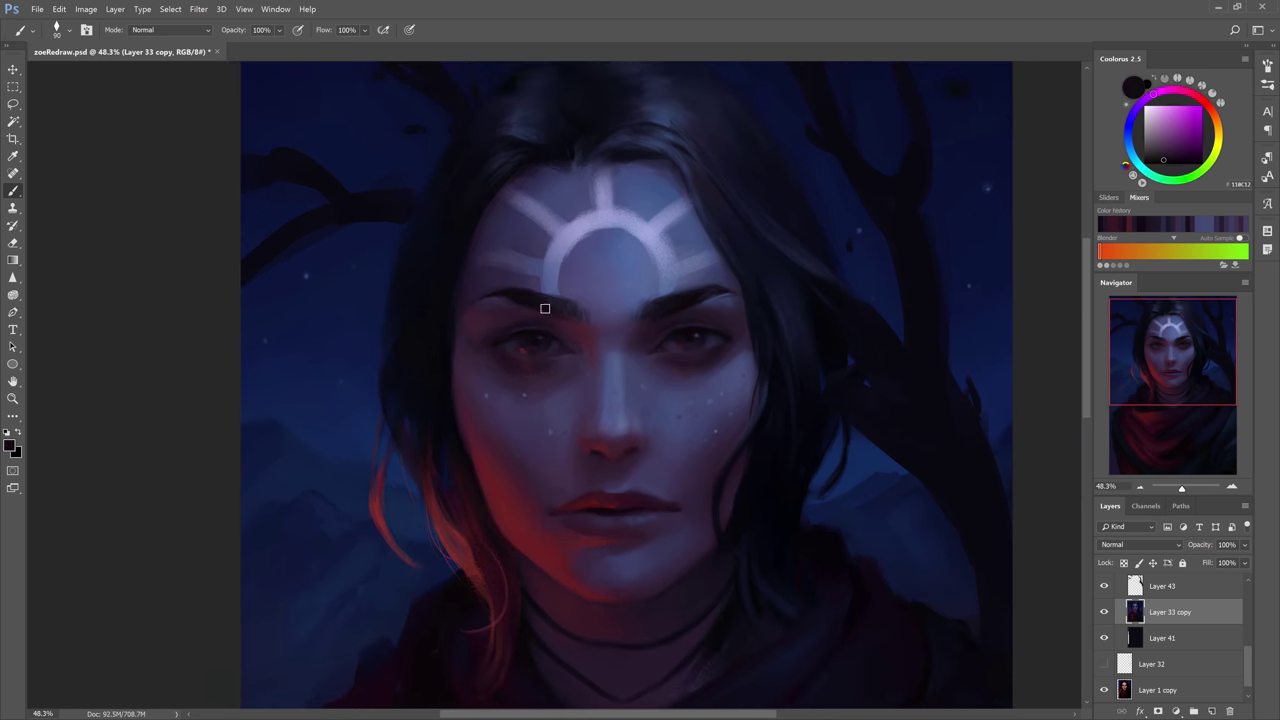
Refine the left-hand eyebrow and upper lid with sampled dark tones at brush size 40.
left_click(546, 309, "alt")
left_click_drag(500, 330, 525, 330)
key("[")
key("[")
key("[")
left_click(538, 397, "alt")
left_click(694, 274, "alt")
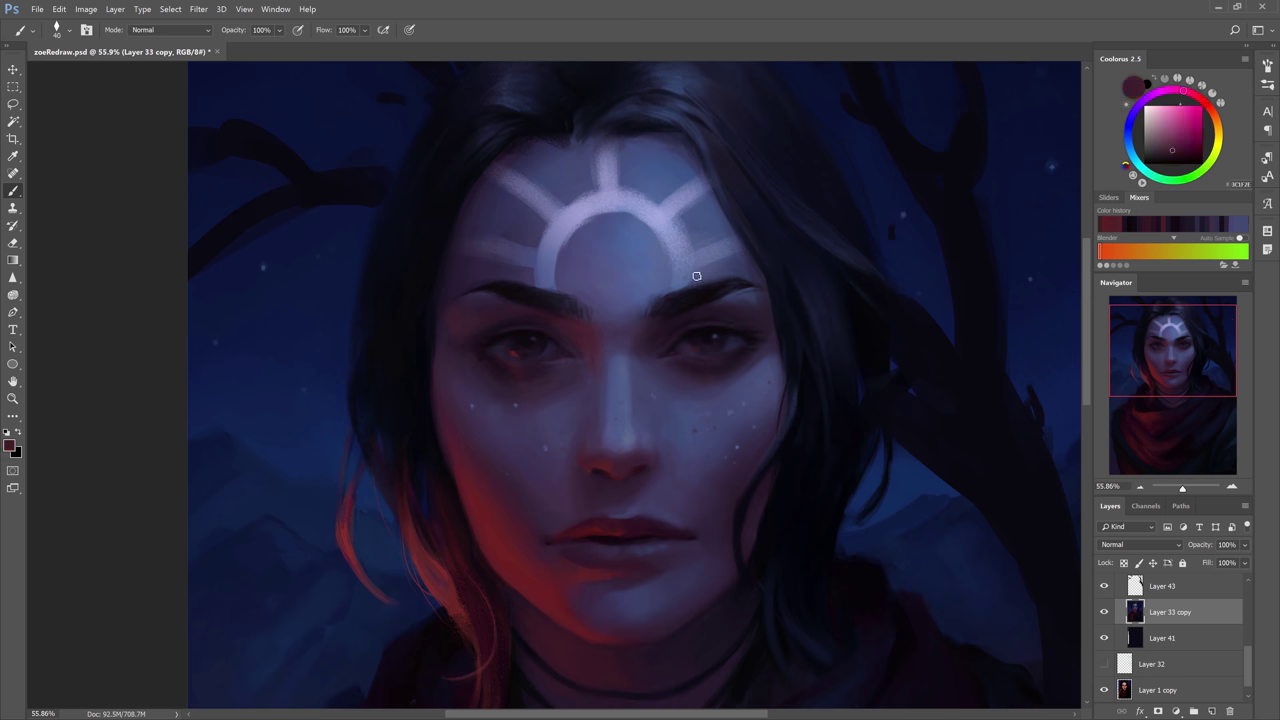
Soften the shadow between the left-hand eye and the nose bridge with a sampled purple and a larger brush.
left_click_drag(784, 295, 768, 295)
left_click(585, 362, "alt")
key("]")
key("]")
key("]")
key("]")
key("]")
key("]")
left_click(585, 362, "alt")
key("z")
left_click_drag(900, 243, 823, 243)
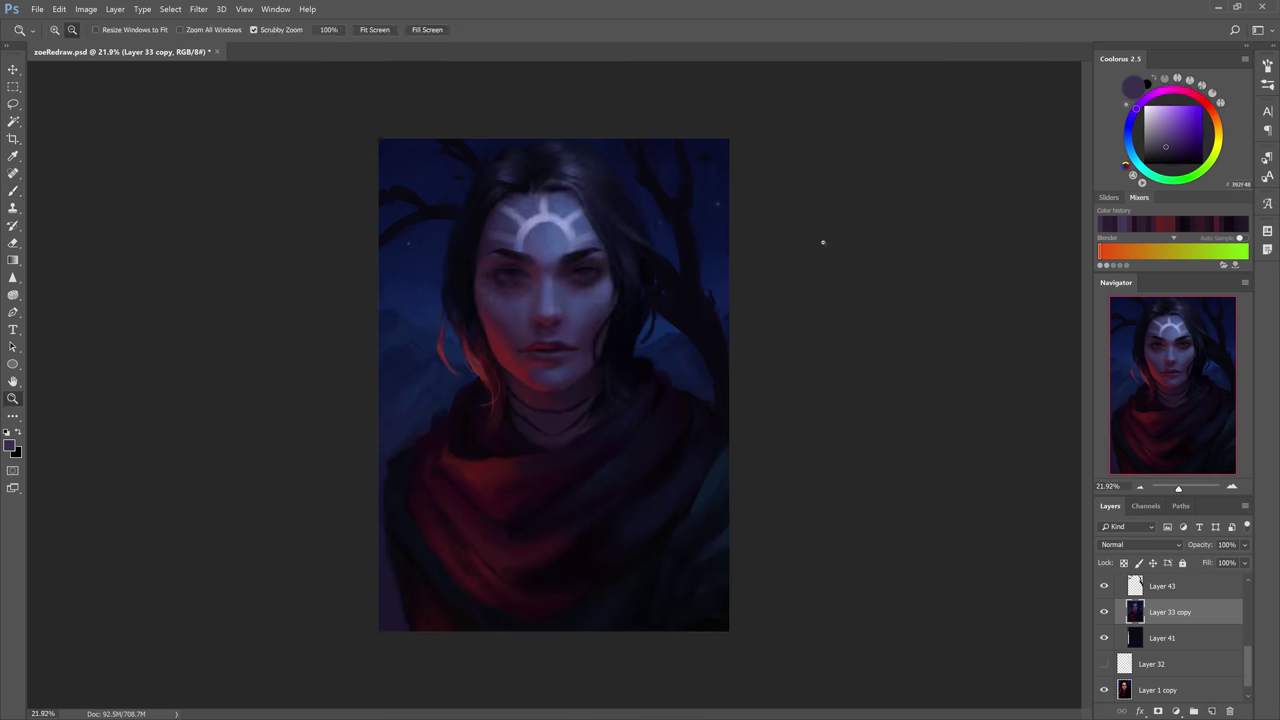
key("ctrl+0")
scroll(1170, 635, "up", 3)
scroll(1170, 635, "down", 2)
Rework the ring and rays of the forehead sun emblem on Layer 42 by erasing and painting with sampled blue.
left_click(1162, 603)
key("e")
key("z")
left_click_drag(900, 249, 975, 249)
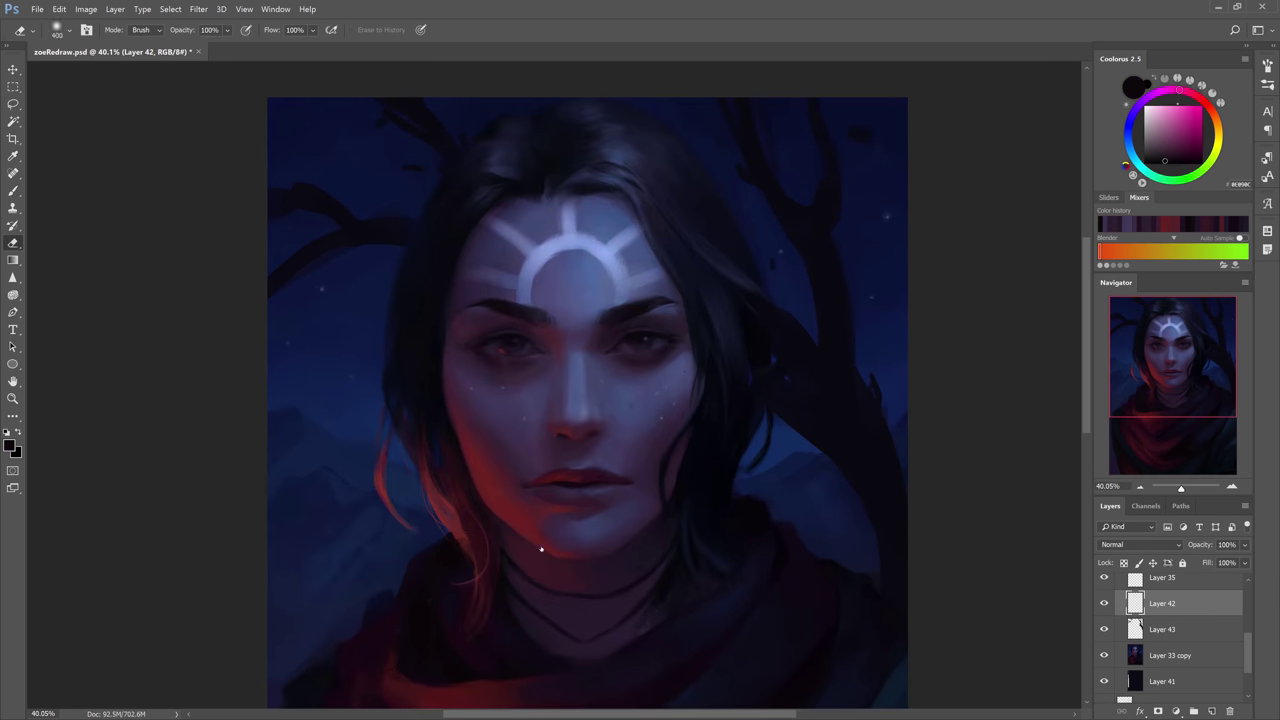
key("comma")
left_click_drag(547, 263, 599, 266)
left_click_drag(570, 215, 630, 238)
key("b")
left_click(488, 272, "alt")
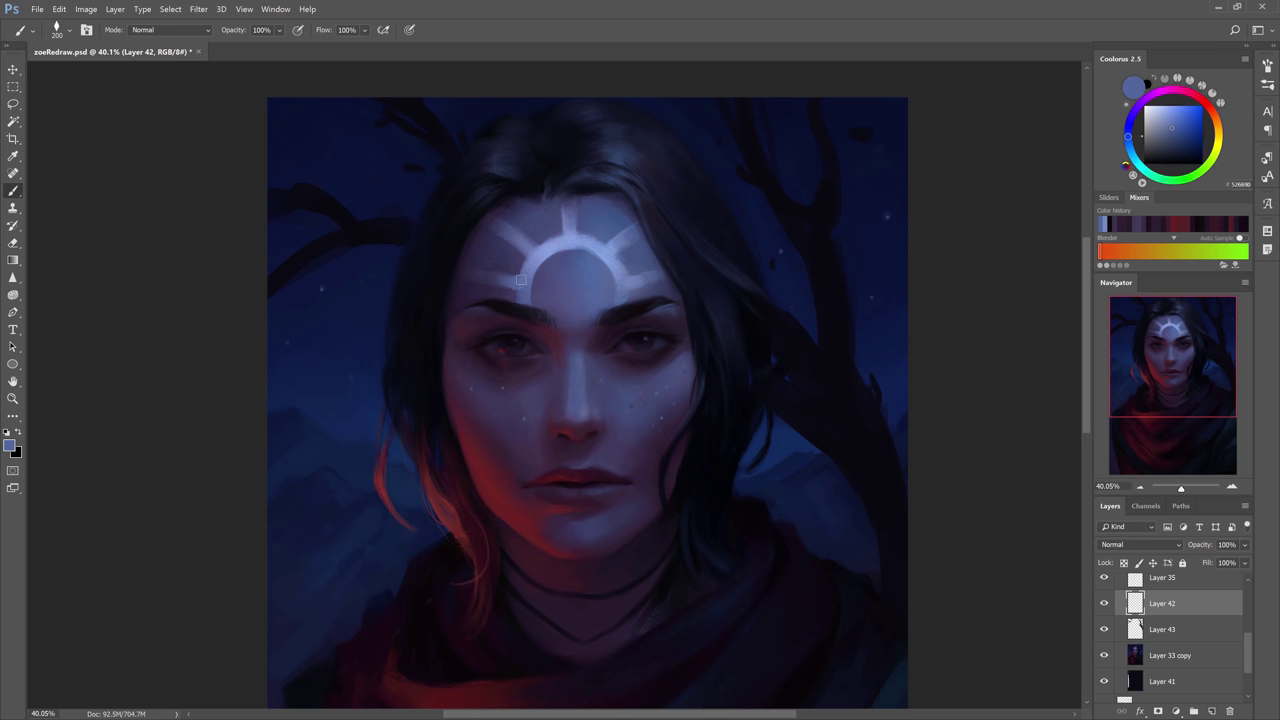
Merge Layer 35 into Layer 42, cancel the trial transform, and reduce the brush size to 70.
scroll(1170, 629, "up", 2)
left_click(1162, 629)
key("ctrl+e")
key("ctrl+t")
left_click_drag(857, 700, 823, 449)
key("Escape")
scroll(823, 450, "up", 5)
key("bracketleft")
key("bracketleft")
key("bracketleft")
key("bracketleft")
key("bracketleft")
key("bracketleft")
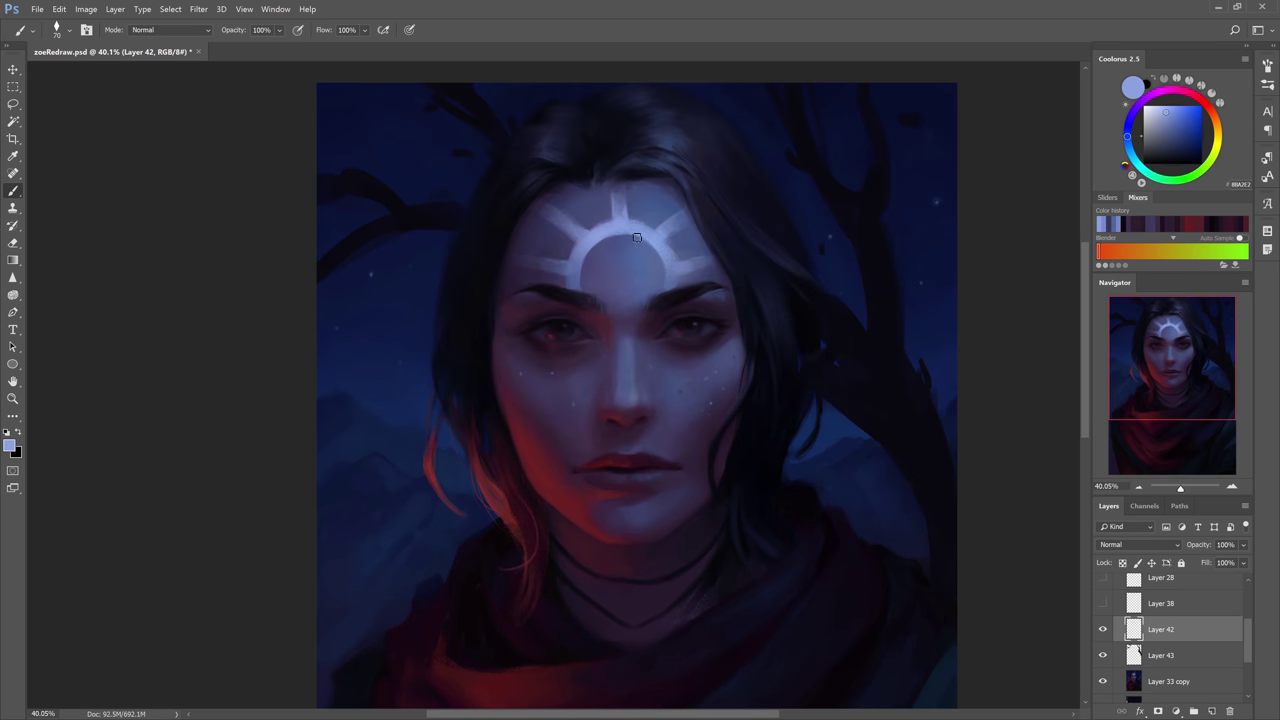
Reshape the sun emblem's central ray with sampled light blues on Layer 42 and undo the last trial change.
left_click(689, 214, "alt")
left_click(640, 228, "alt")
left_click_drag(624, 218, 625, 182)
key("z")
left_click_drag(683, 124, 594, 120)
key("ctrl+z")
key("e")
key("b")
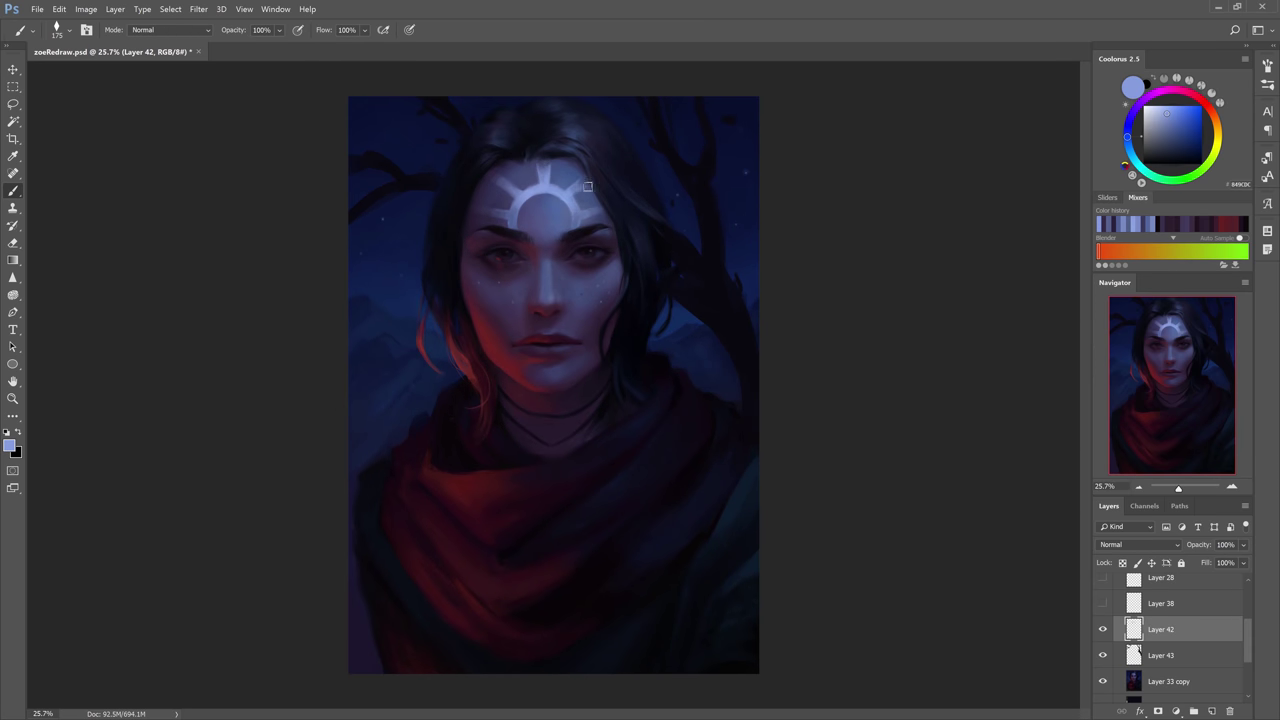
Refine the emblem's left-hand rays with sampled blues and a lasso selection around them.
left_click(510, 188, "alt")
left_click(497, 181, "alt")
key("e")
key("l")
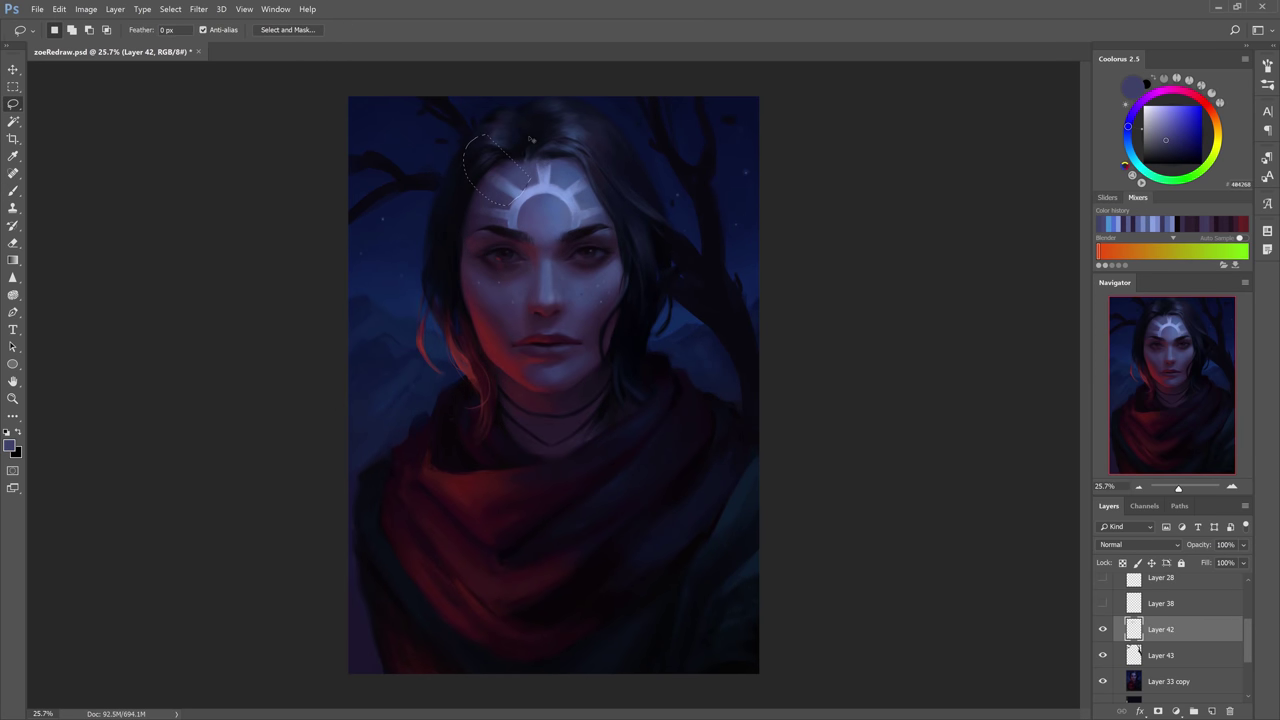
key("b")
left_click(504, 176, "alt")
Dot pale blue freckles beneath both eyes at brush size 50 on Layer 42 and clean them up with the eraser.
key("bracketleft")
key("bracketleft")
key("bracketleft")
key("bracketleft")
key("bracketleft")
key("bracketleft")
key("bracketleft")
key("bracketleft")
key("bracketleft")
left_click(497, 293)
left_click(516, 294)
left_click(474, 281)
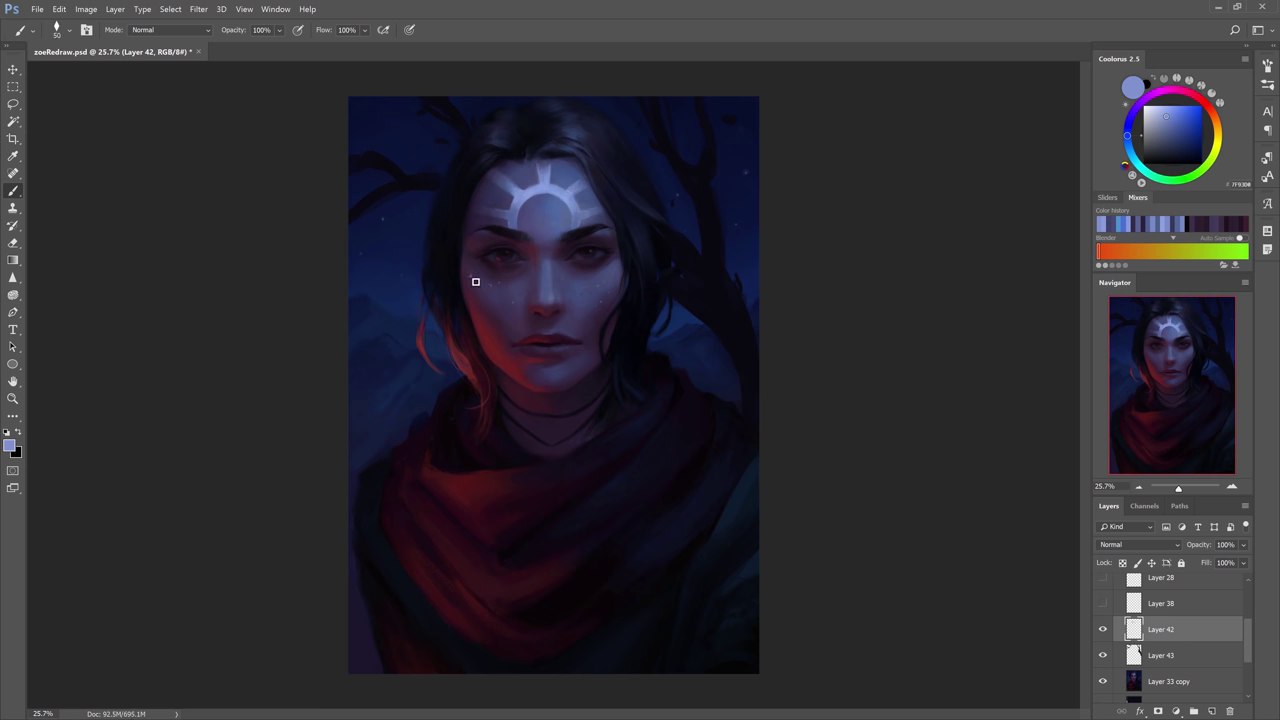
left_click(473, 269)
left_click(595, 287)
left_click(575, 263)
key("e")
key("b")
key("e")
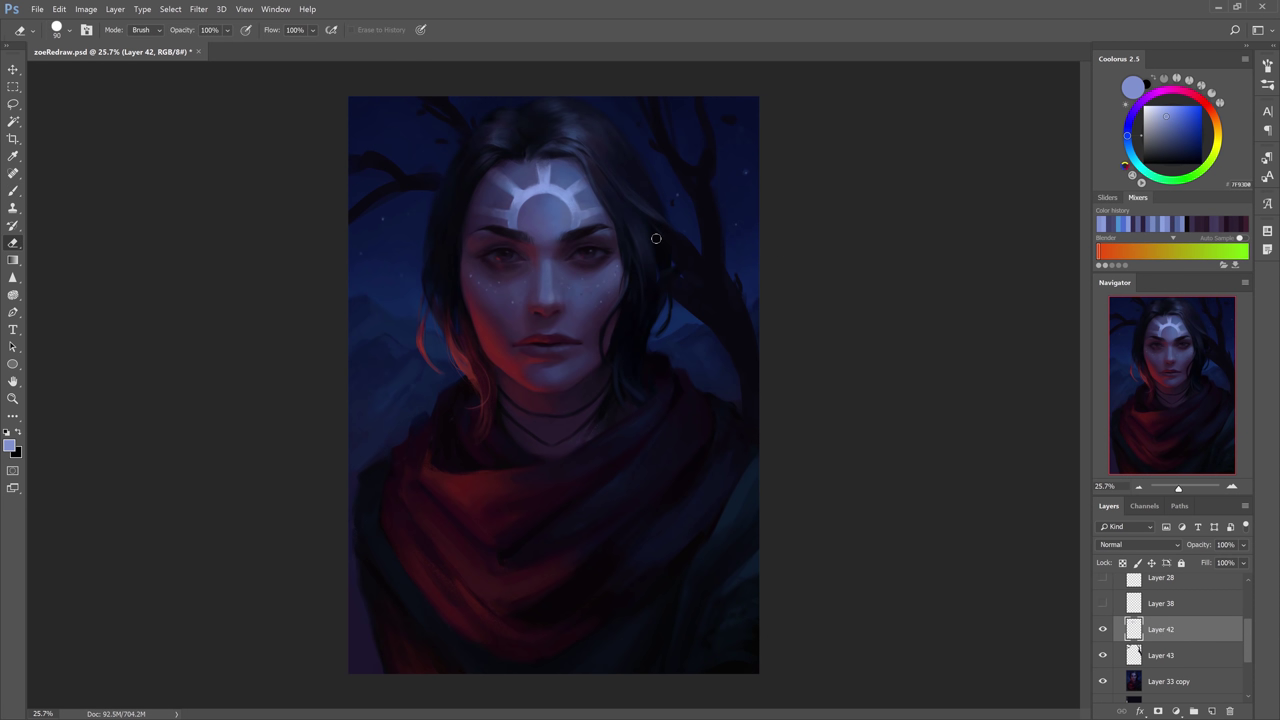
Break up the dark cords around the neck on Layer 33 copy with sampled purples at brush size 150.
key("b")
left_click(640, 270, "ctrl")
left_click(610, 330, "alt")
left_click(506, 428, "alt")
left_click(540, 437)
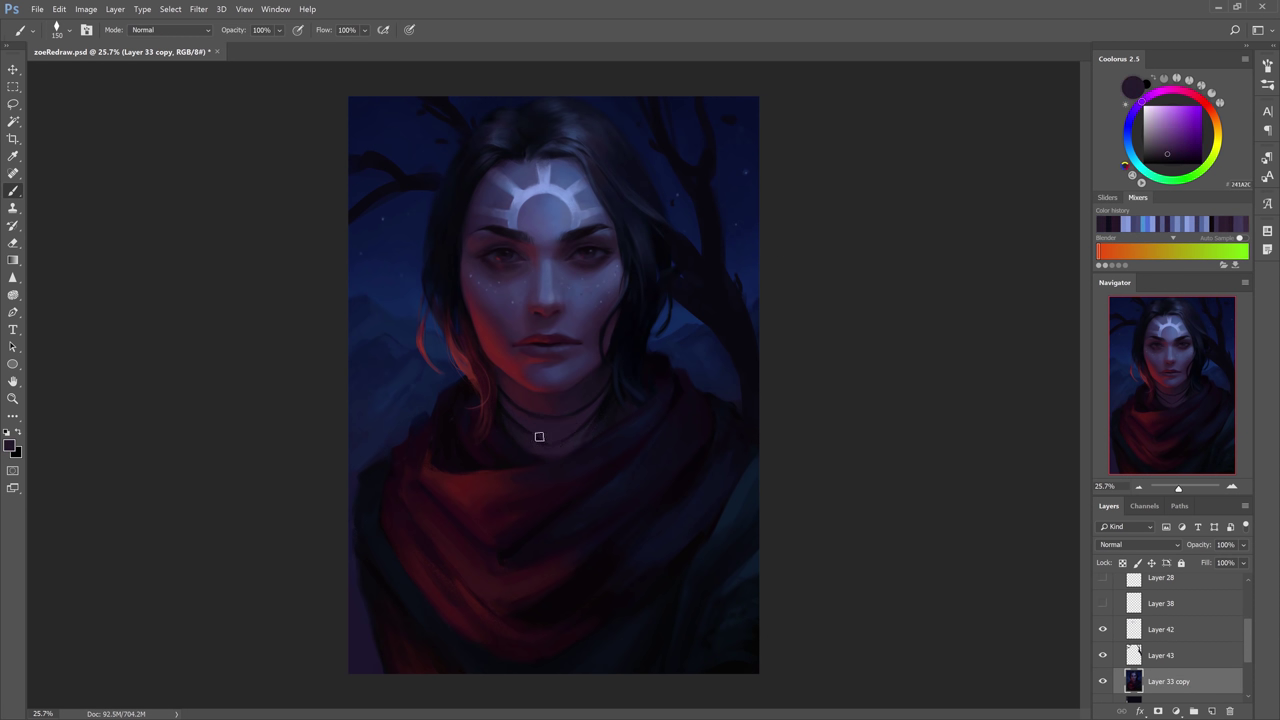
left_click(523, 411, "alt")
left_click(523, 411)
left_click(560, 440, "alt")
left_click(571, 443)
Deepen the right-hand hair beside the jaw and scarf with sampled near-black tones, starting at brush size 90.
left_click(617, 339, "alt")
left_click(617, 339, "alt")
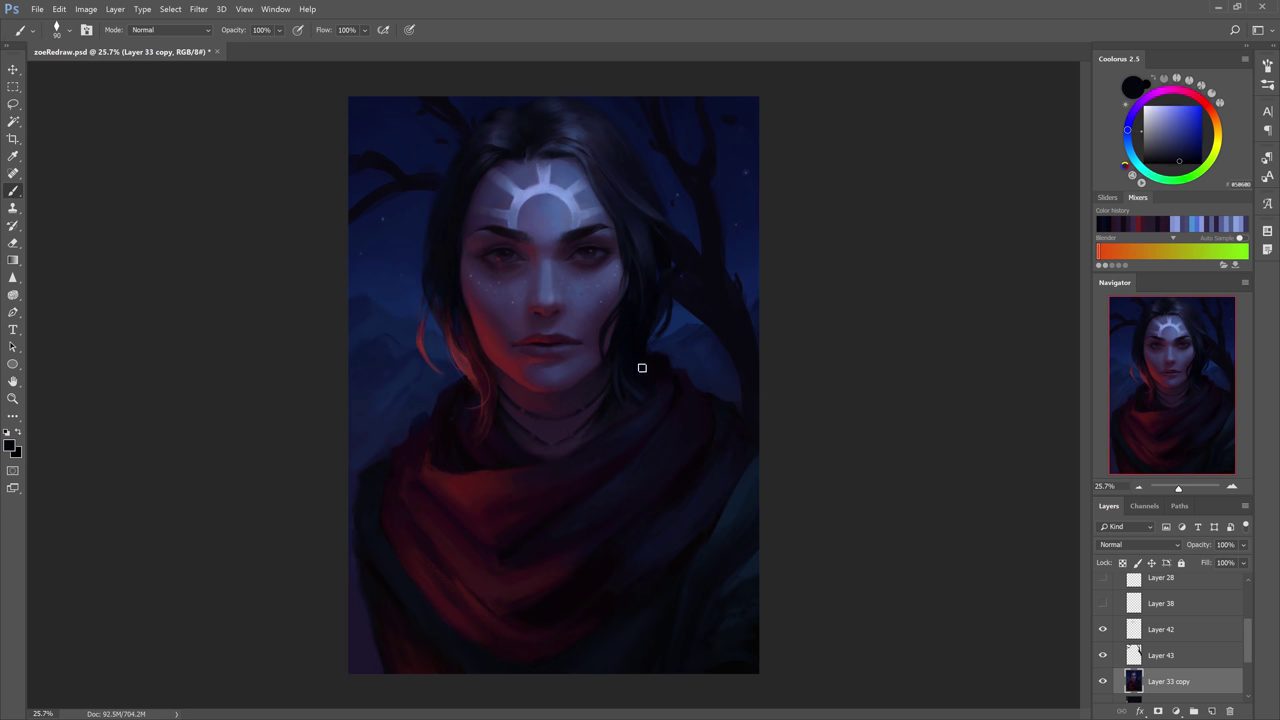
key("bracketright")
key("bracketright")
key("bracketright")
key("bracketright")
key("bracketright")
left_click(579, 140, "alt")
left_click(648, 396, "alt")
Repaint the scarf's lit folds with sampled deep reds using a brush size of 600.
left_click(427, 470, "alt")
key("bracketright")
left_click(471, 500, "alt")
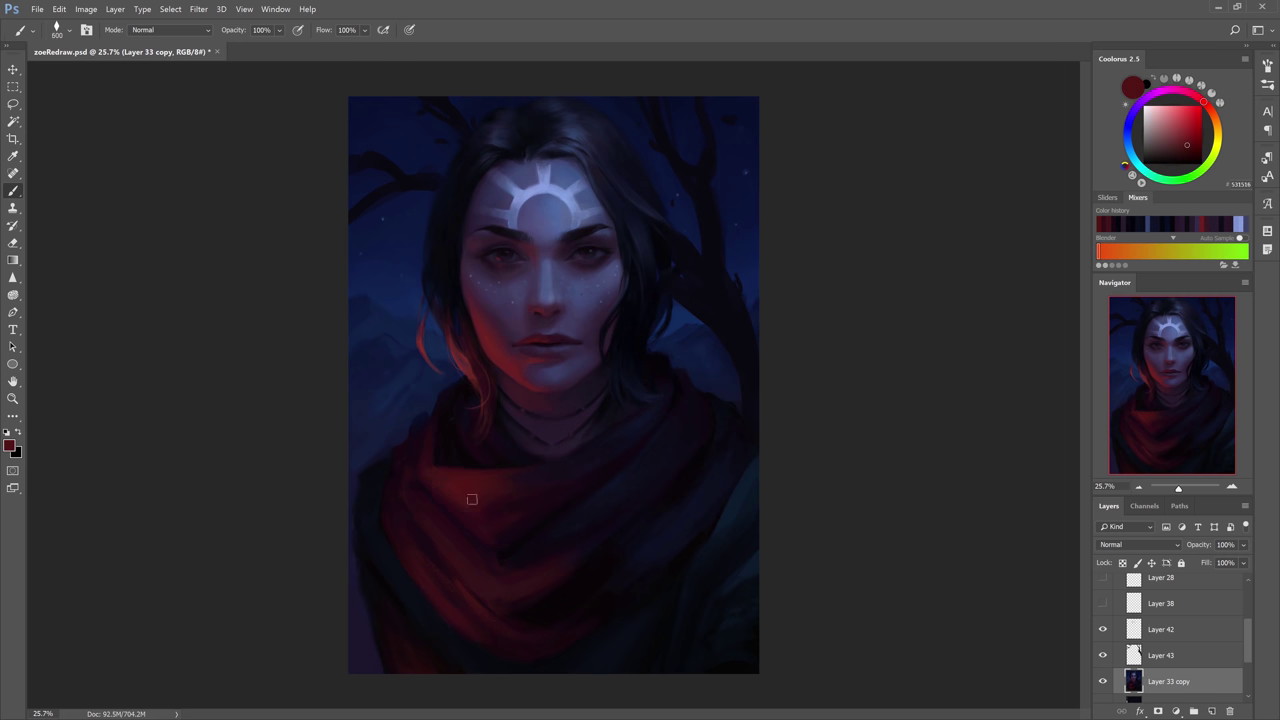
left_click(496, 648)
left_click(486, 571, "alt")
left_click_drag(470, 506, 497, 594)
left_click_drag(482, 476, 470, 611)
Deepen the scarf's lower and upper folds with sampled dark crimsons at brush size 200.
left_click(470, 611, "alt")
left_click(431, 591, "alt")
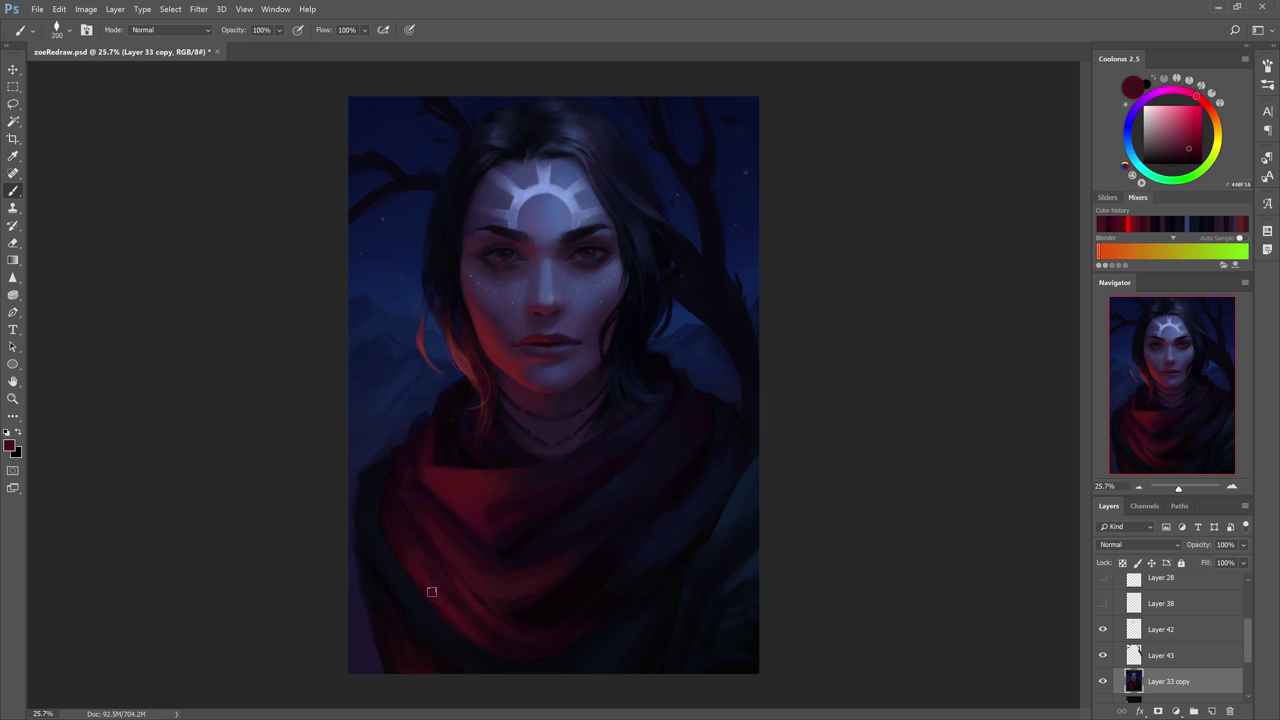
left_click_drag(640, 454, 594, 454)
left_click(594, 454, "alt")
left_click(541, 481, "alt")
Lasso the sky and mountain areas on both sides of the figure as one combined selection.
key("l")
mouse_move(480, 371)
left_mouse_down()
mouse_move(460, 362)
mouse_move(398, 518)
left_mouse_up()
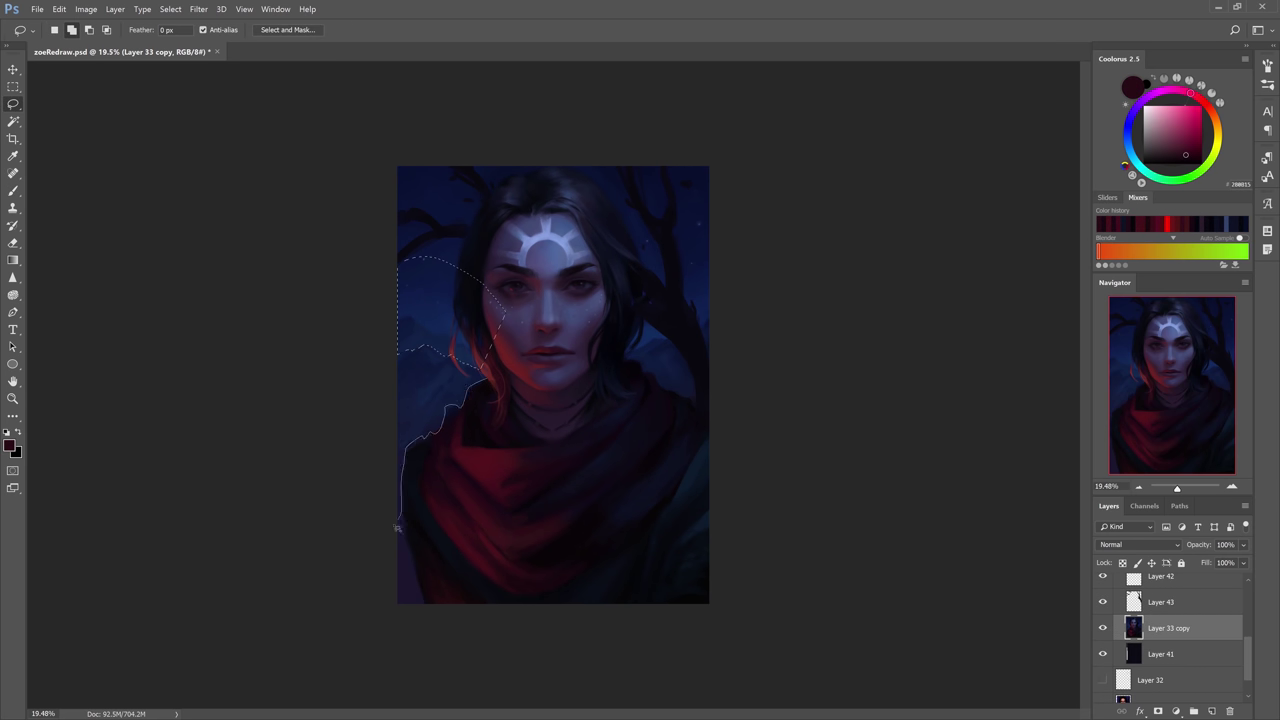
left_click_drag(624, 356, 694, 398)
Paint soft blue mist over the selected mountains on a new layer with a soft brush, then clear the selection.
key("ctrl+shift+alt+n")
key("b")
left_click(545, 255, "alt")
key("bracketleft")
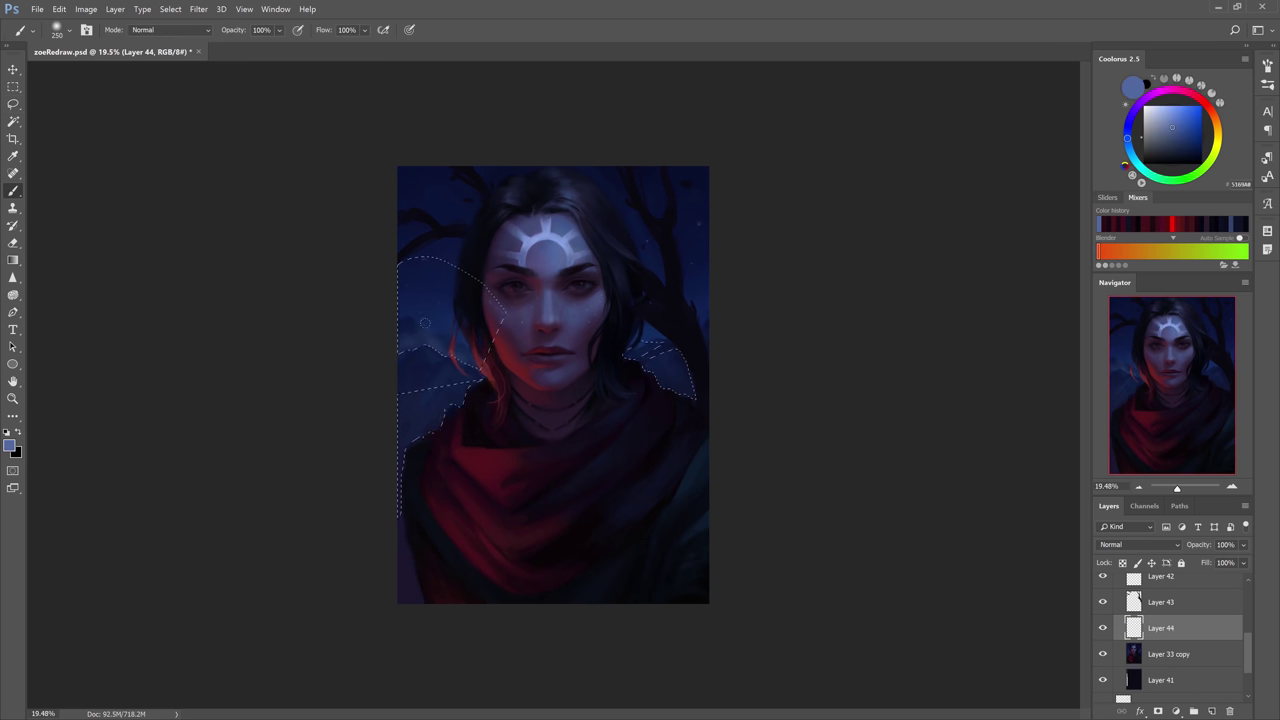
key("ctrl+h")
key("bracketleft")
left_click_drag(658, 344, 664, 358)
key("d")
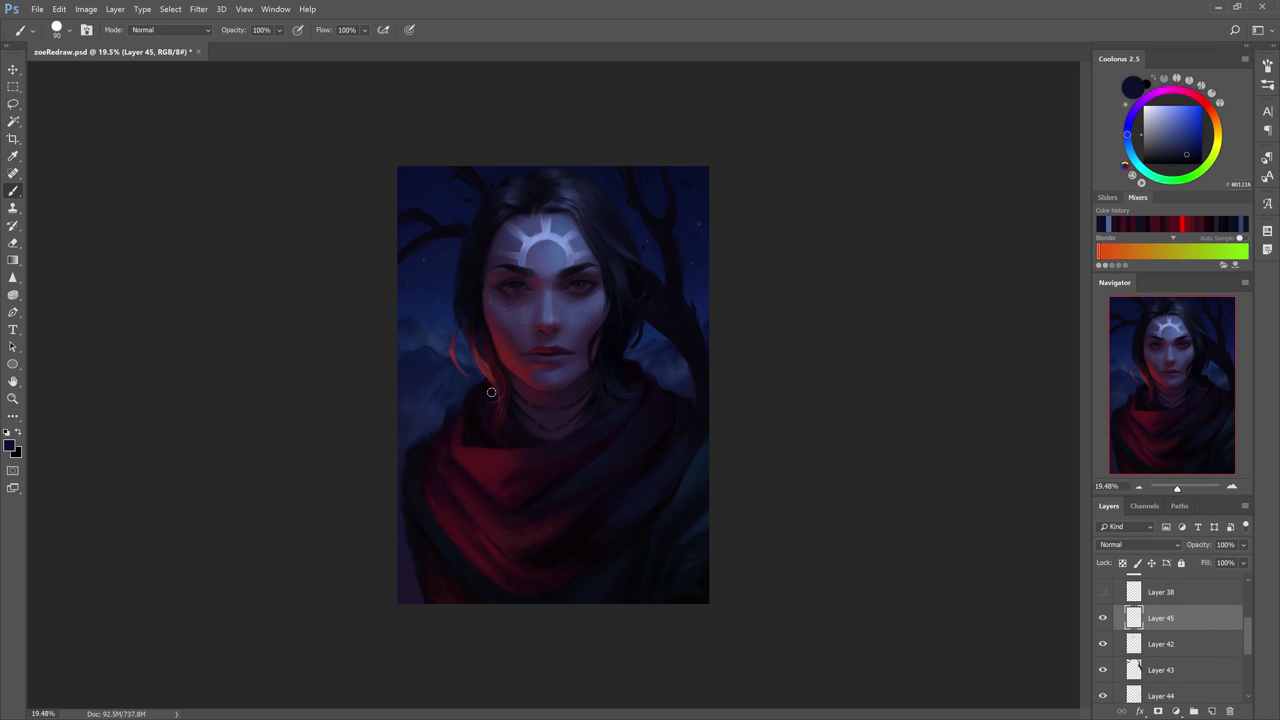
Dot small stars across the night sky on Layer 45 with sampled blues at brush sizes 30 and 25.
key("c")
left_click(671, 33)
key("b")
left_click(530, 232, "alt")
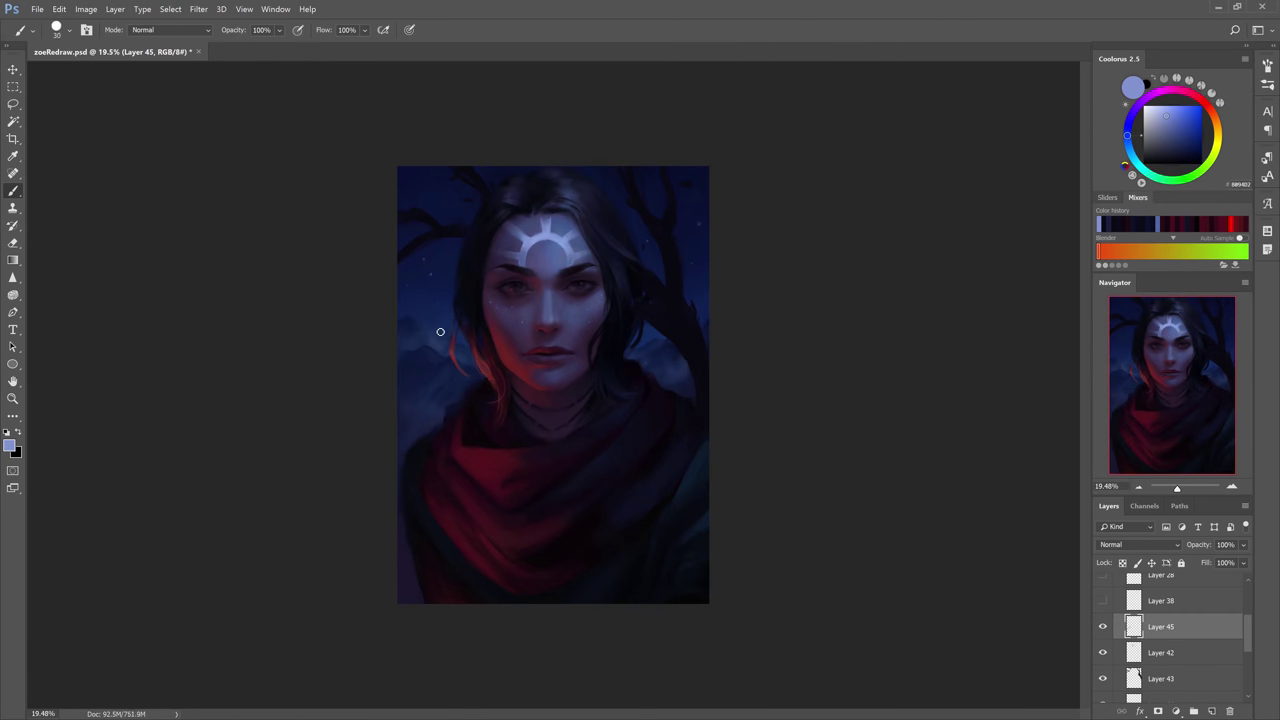
key("bracketleft")
left_click(697, 241, "alt")
left_click(685, 308, "alt")
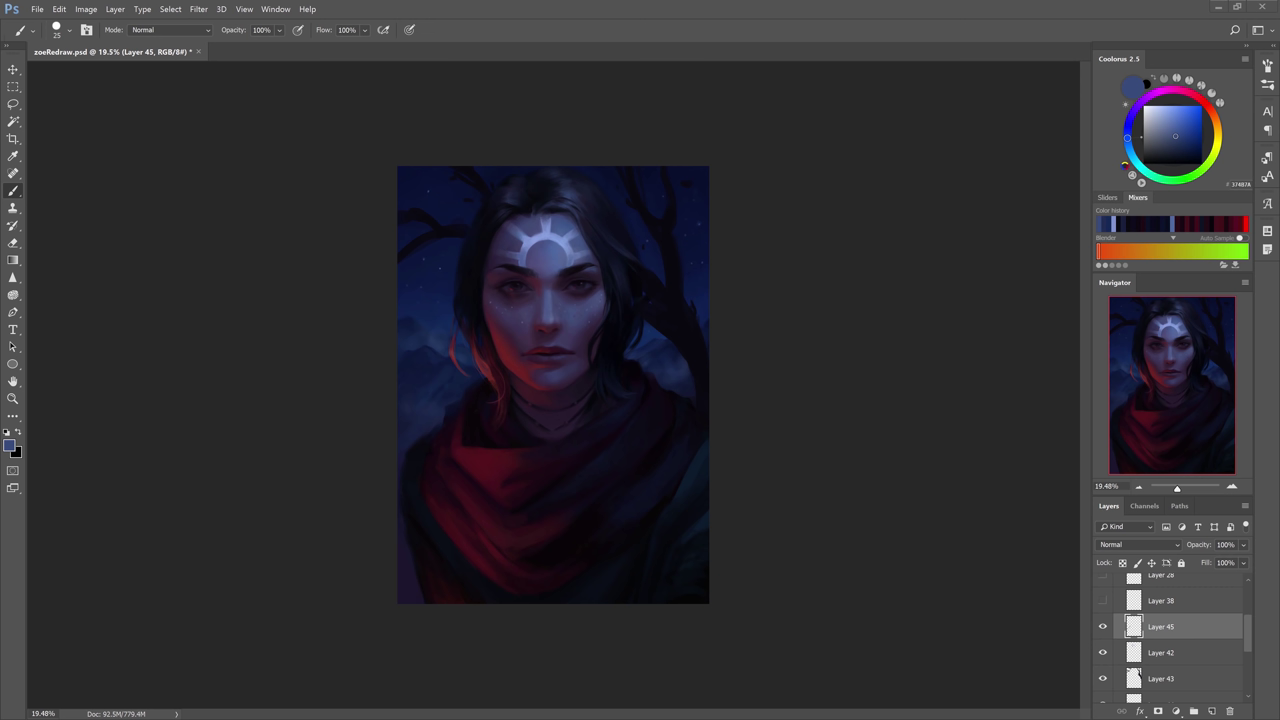
Mirror the canvas horizontally and carve the left-hand tree on Layer 43 into thinner branches with eraser and brush.
key("F1")
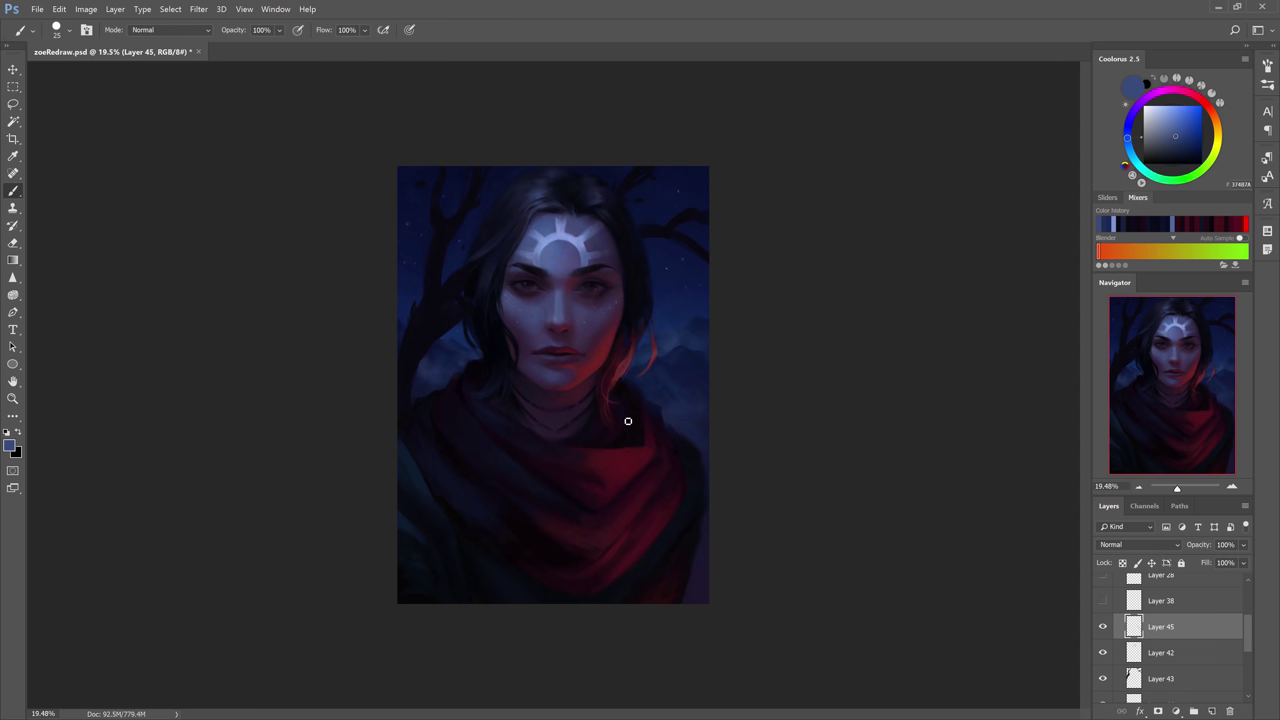
left_click(425, 372, "ctrl")
left_click(425, 372, "alt")
key("e")
key("b")
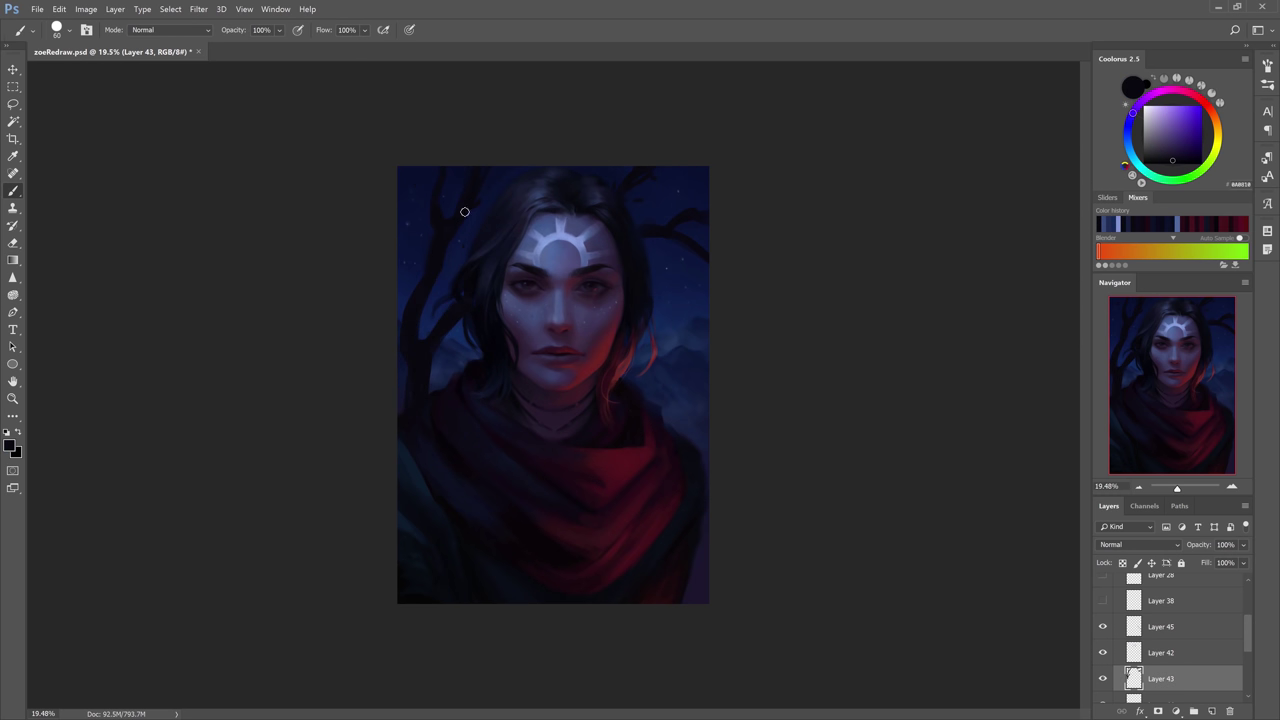
Extend the background tree branches on both sides on Layer 43 with sampled dark tones at brush size 70.
key("bracketright")
left_click(451, 321, "alt")
left_click_drag(436, 248, 418, 316)
left_click(432, 209, "alt")
left_click(662, 229, "alt")
key("bracketright")
key("bracketright")
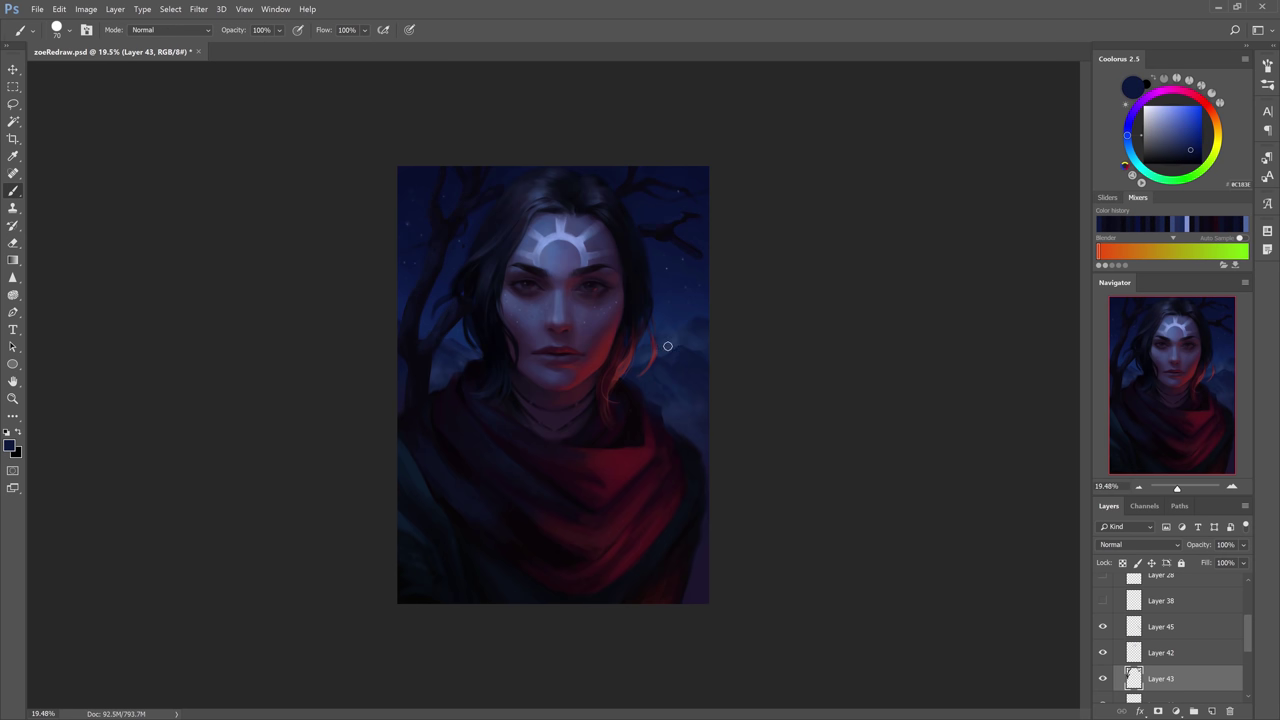
Tint the right-hand branches with a sampled dark red at brush size 70.
left_click(655, 181, "alt")
left_click(678, 242, "alt")
left_click_drag(658, 241, 671, 240)
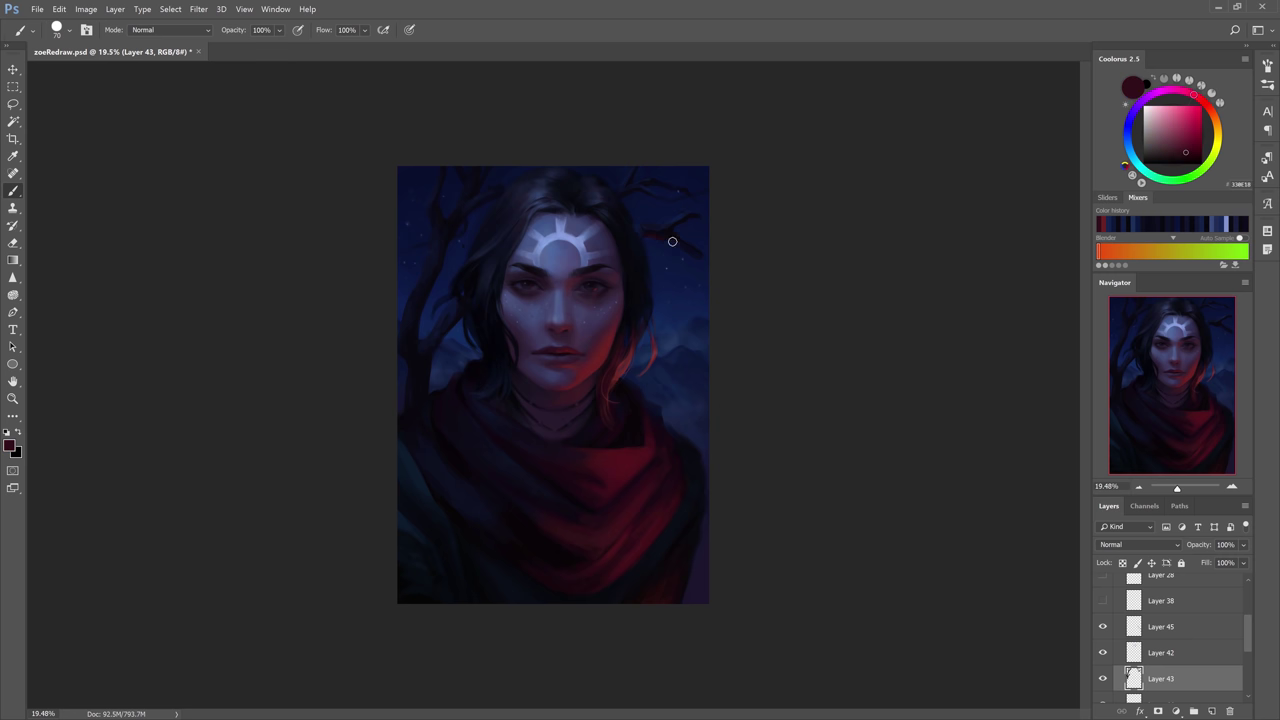
left_click(646, 231, "alt")
Refine the left-hand tree branches on Layer 43 with sampled dark tones and the eraser at size 125.
left_click(420, 374, "alt")
key("bracketleft")
left_click(444, 321, "alt")
left_click(444, 321, "alt")
key("e")
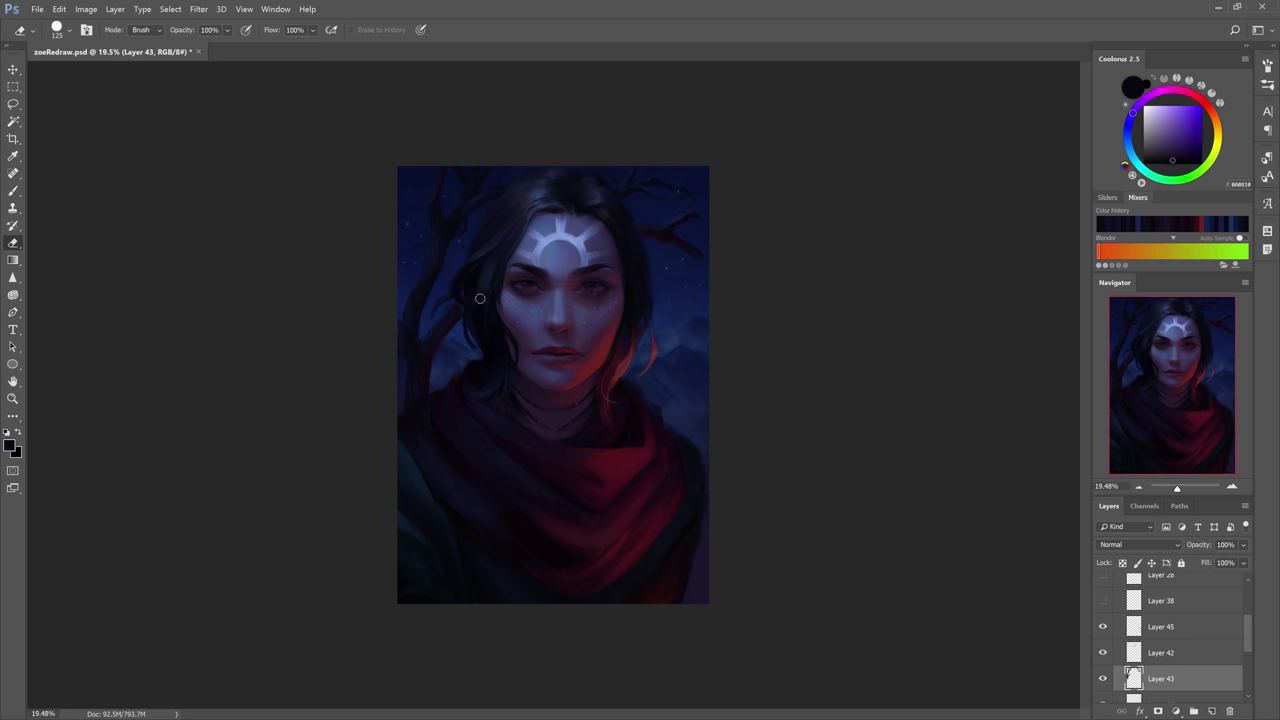
Flip the canvas back horizontally and clean up the branches on Layer 43 with sampled darks and a size 200 eraser.
key("b")
key("F2")
left_click(620, 246, "alt")
key("bracketleft")
key("bracketleft")
left_click(686, 340, "alt")
key("e")
key("alt+bracketleft")
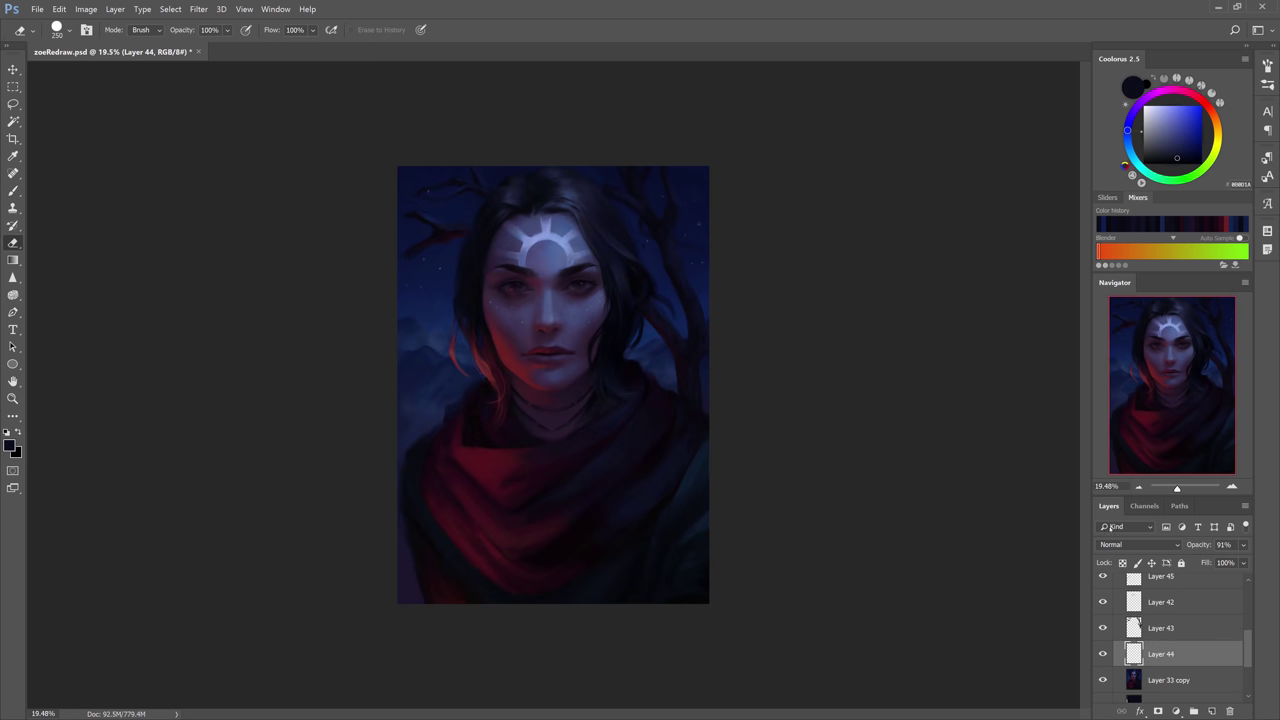
key("alt+bracketright")
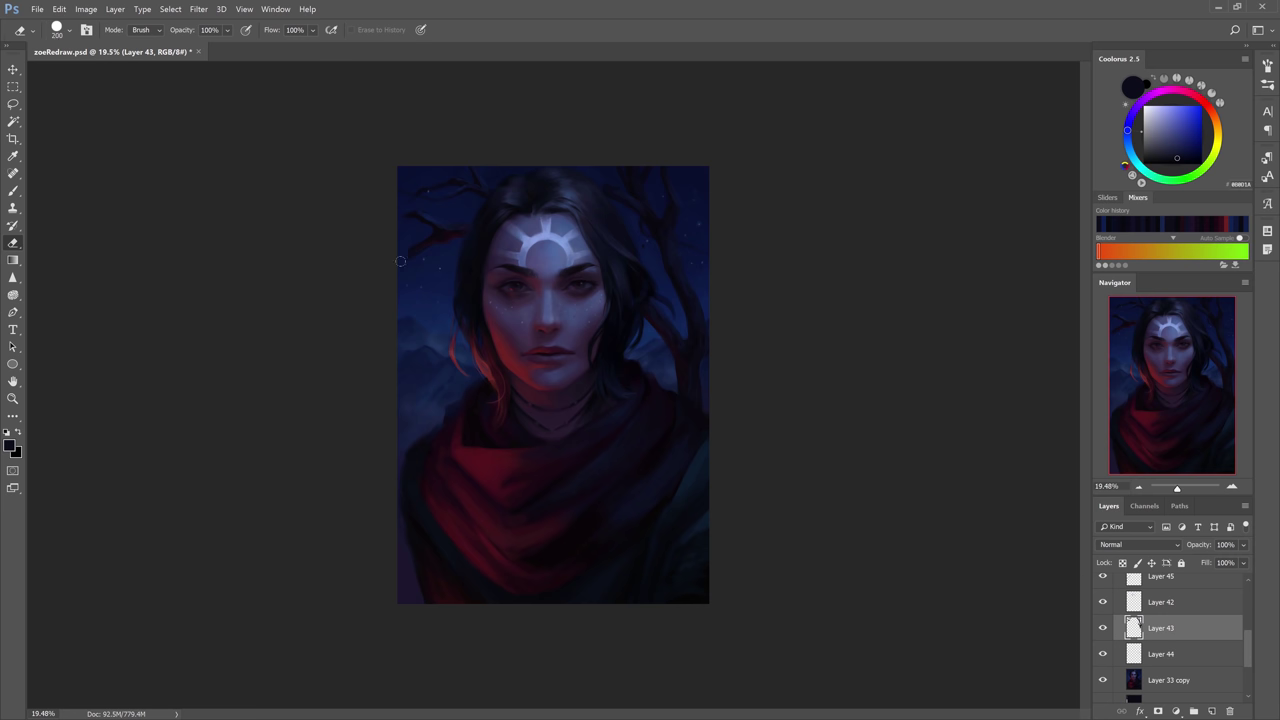
Paint the right-hand tree trunk down to the shoulder on Layer 43 with sampled dark tones at brush size 70.
key("b")
left_click(437, 214, "alt")
left_click(679, 375, "alt")
left_click(686, 406, "alt")
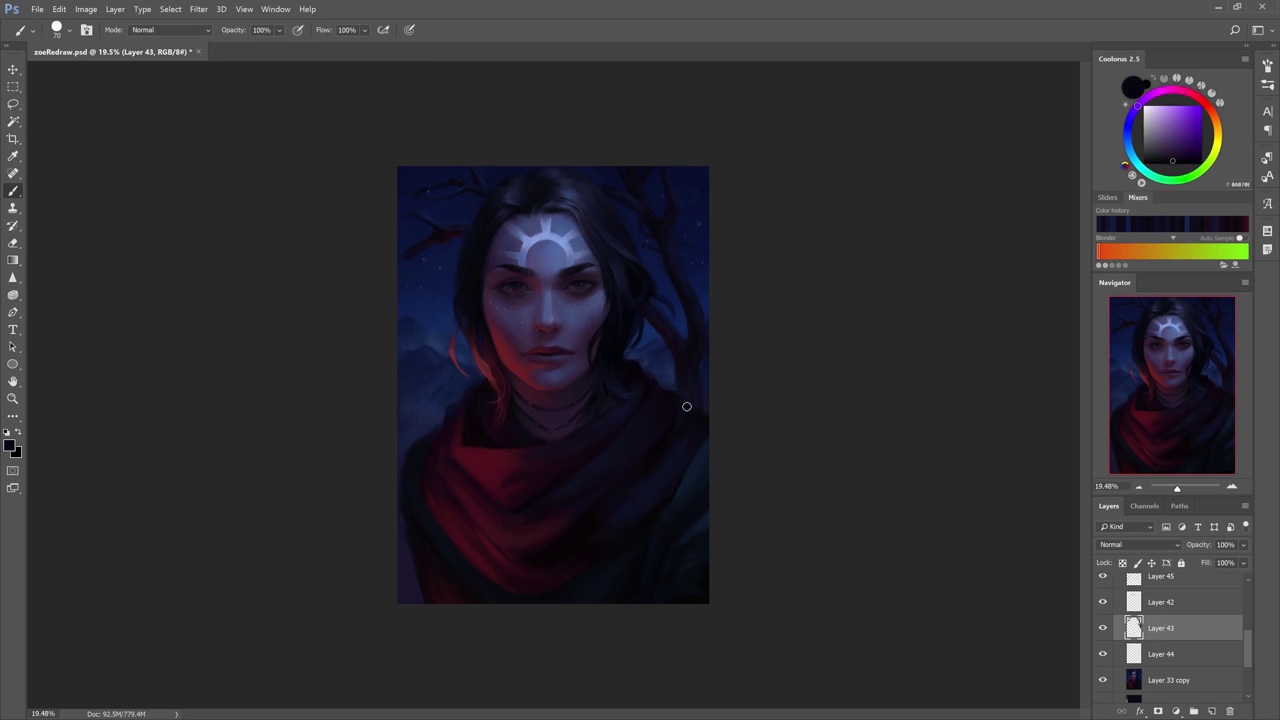
left_click(651, 320, "alt")
key("i")
key("Return")
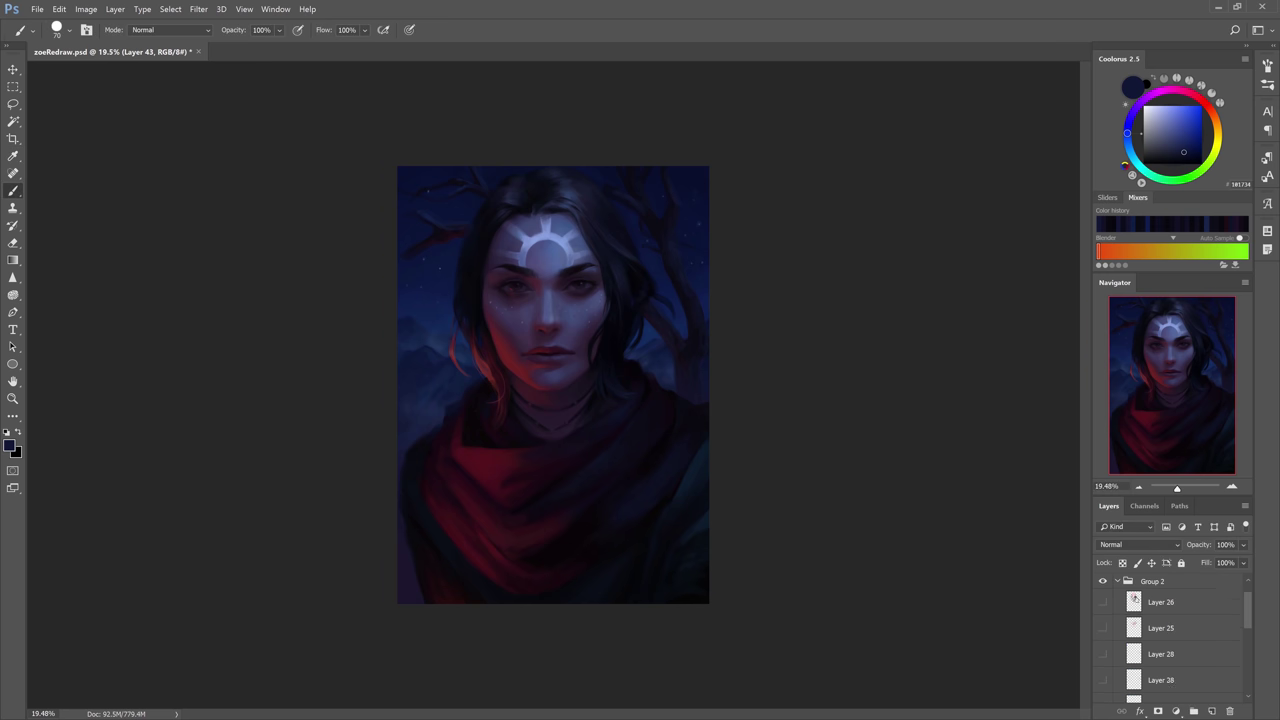
Dot tiny orange sparks beside the left-hand shoulder on new Layer 46 with a brush reduced to size 20.
key("alt+bracketleft")
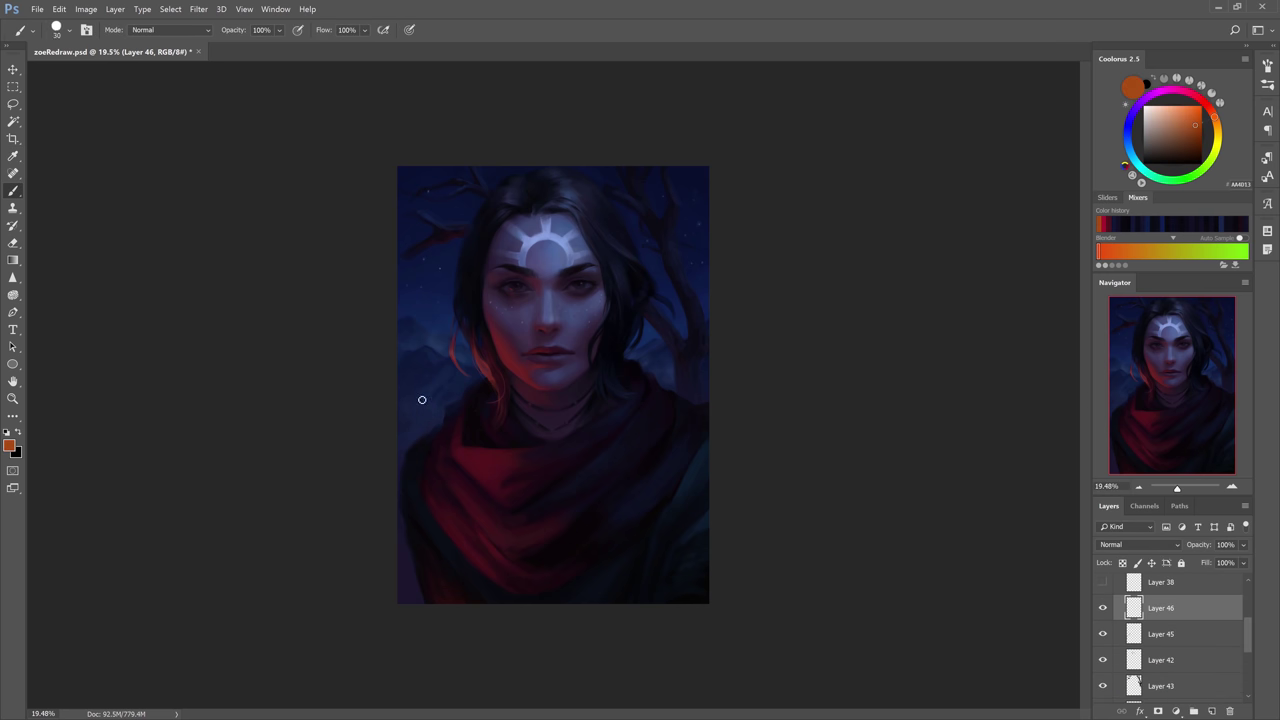
key("bracketleft")
key("bracketleft")
key("bracketleft")
left_click(419, 397)
left_click(410, 429)
left_click(429, 561, "alt")
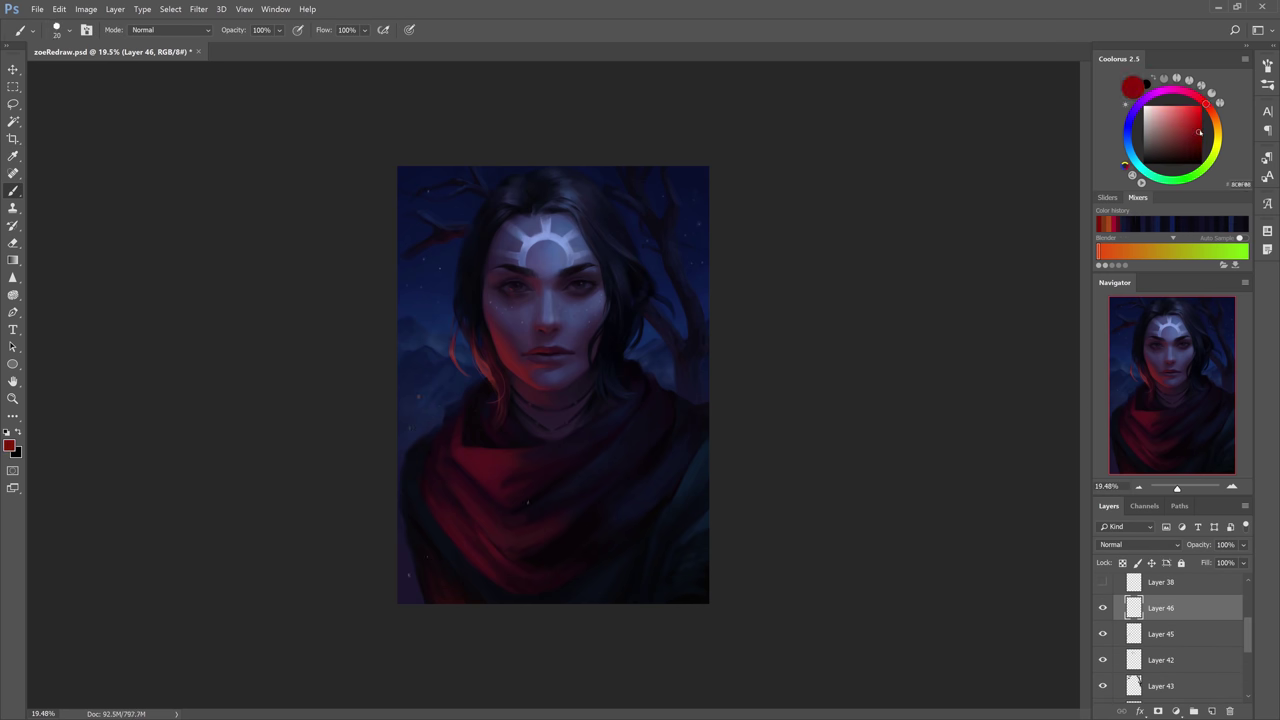
Scatter orange and red embers over the scarf edge and lower background on Layer 46, up to brush size 45.
left_click(410, 429, "alt")
left_click(452, 453)
key("bracketright")
key("bracketright")
key("bracketright")
key("bracketright")
key("bracketright")
left_click(452, 453, "alt")
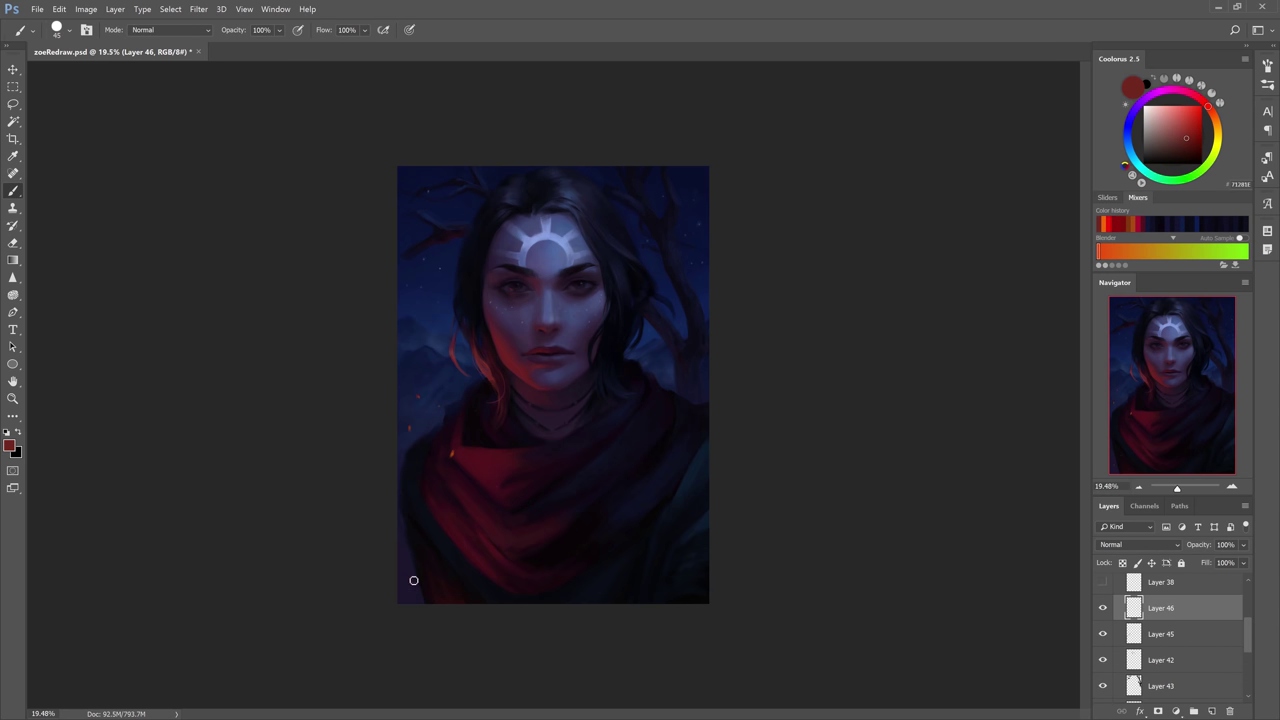
left_click(618, 582)
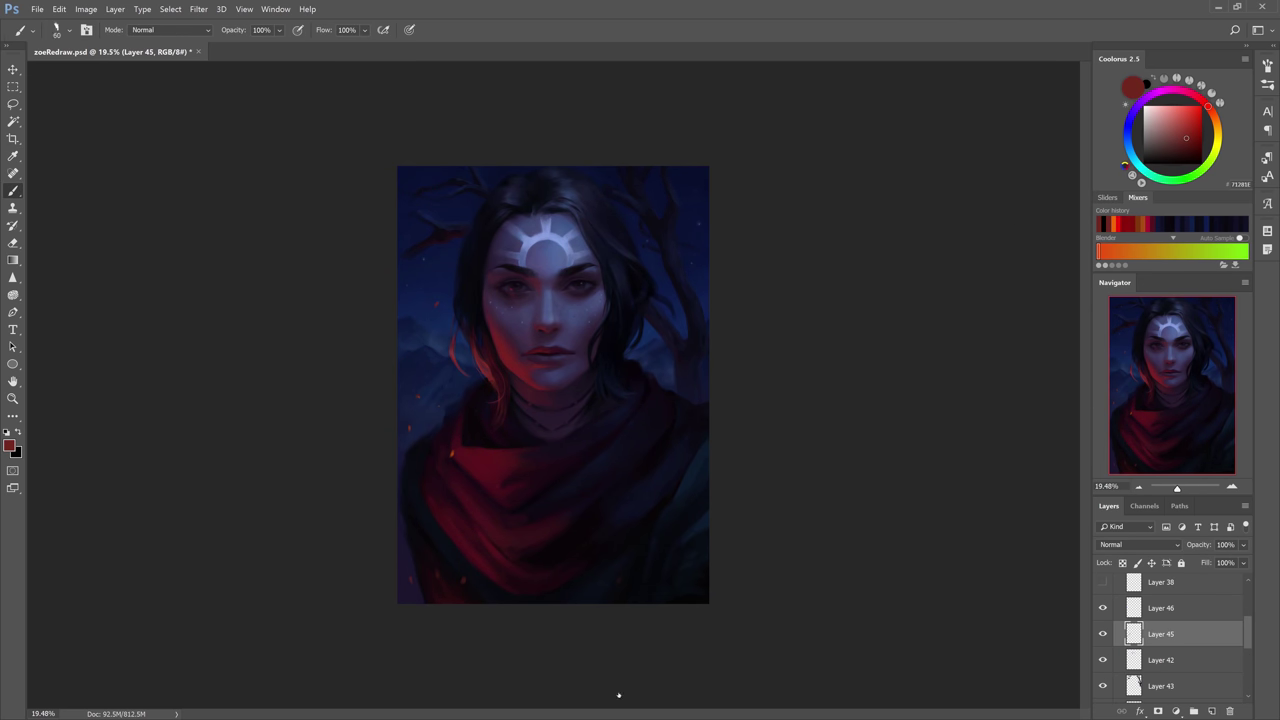
Strengthen the red rim light along the jaw and cheek on Layer 45 with brighter reds at brush sizes 60 to 250.
scroll(508, 358, "up", 3)
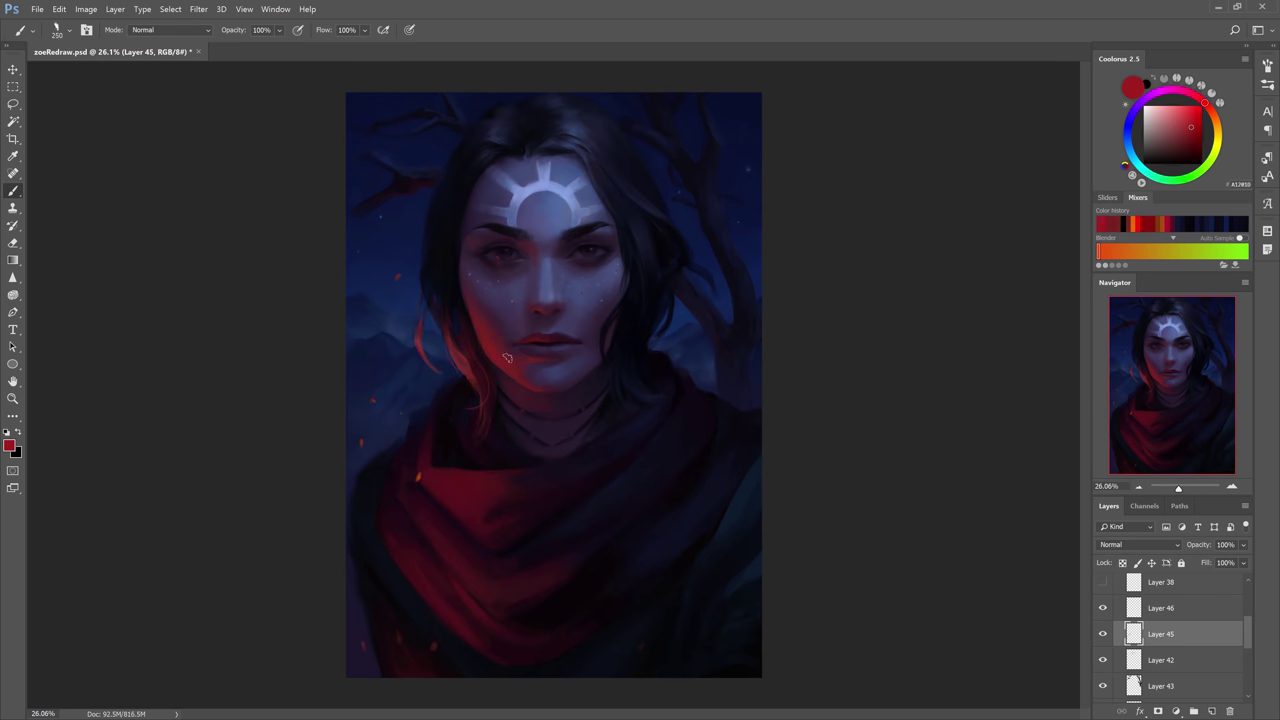
left_click(1194, 119)
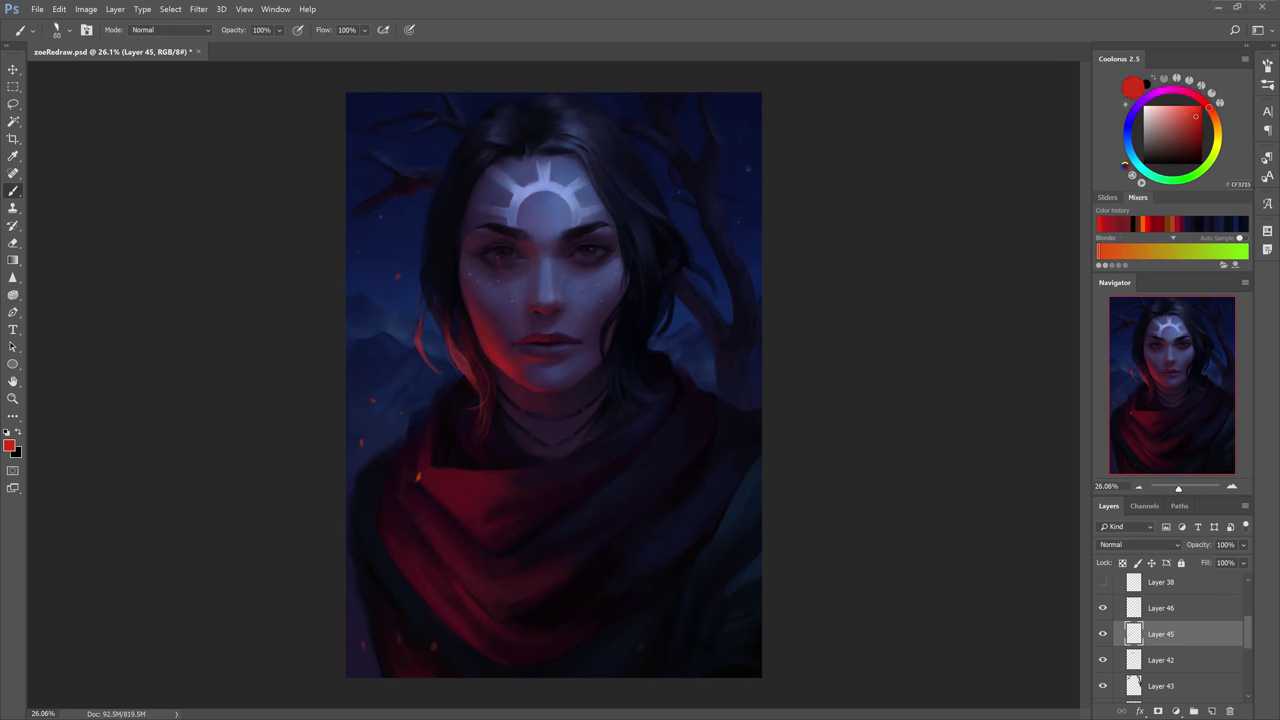
left_click(483, 329, "alt")
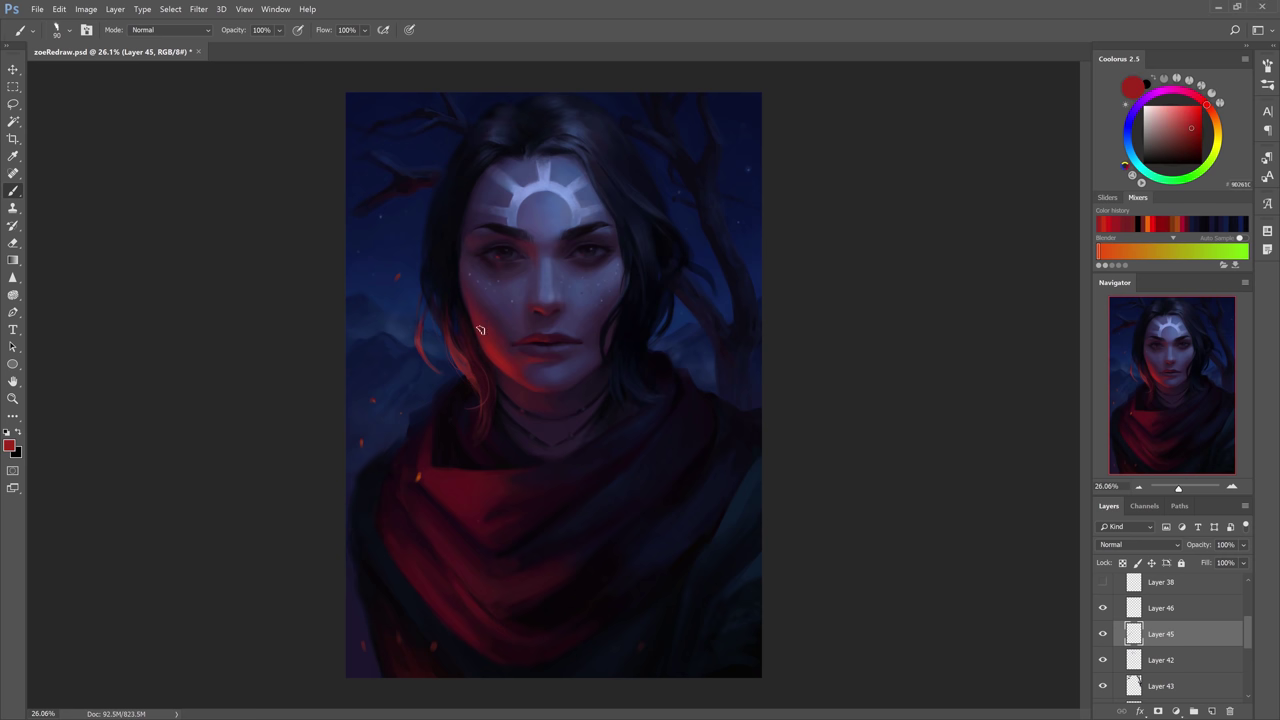
left_click(450, 322, "alt")
Paint fine red-lit strands in the left-hand hair on Layer 45 with sampled reds, reducing the brush to size 25.
key("bracketright")
key("bracketright")
key("bracketright")
key("bracketright")
key("bracketright")
left_click(430, 338, "alt")
left_click(434, 299, "alt")
key("bracketleft")
key("bracketleft")
key("bracketleft")
key("bracketleft")
key("bracketleft")
key("bracketleft")
key("bracketleft")
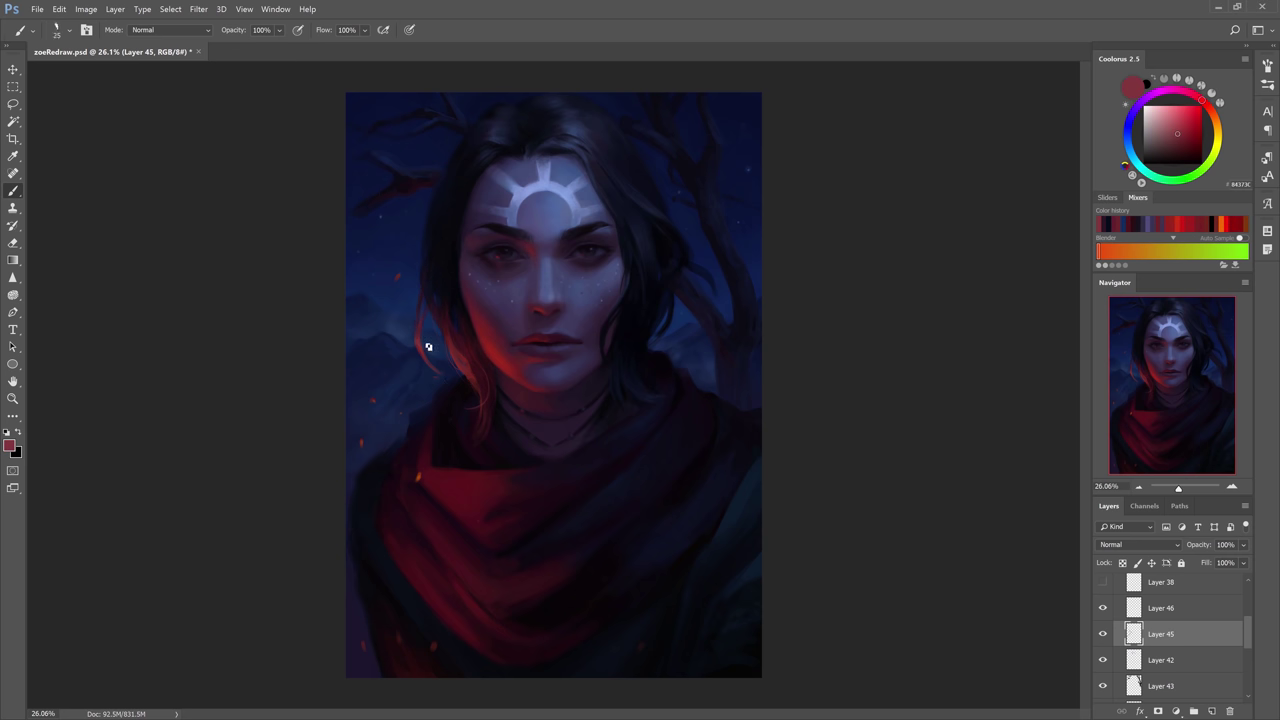
left_click(458, 356, "alt")
Paint dark loose strands on the right-hand side of the hair with sampled dark blues at brush size 50.
left_click(491, 134, "alt")
left_click(698, 269, "alt")
left_click(694, 329, "alt")
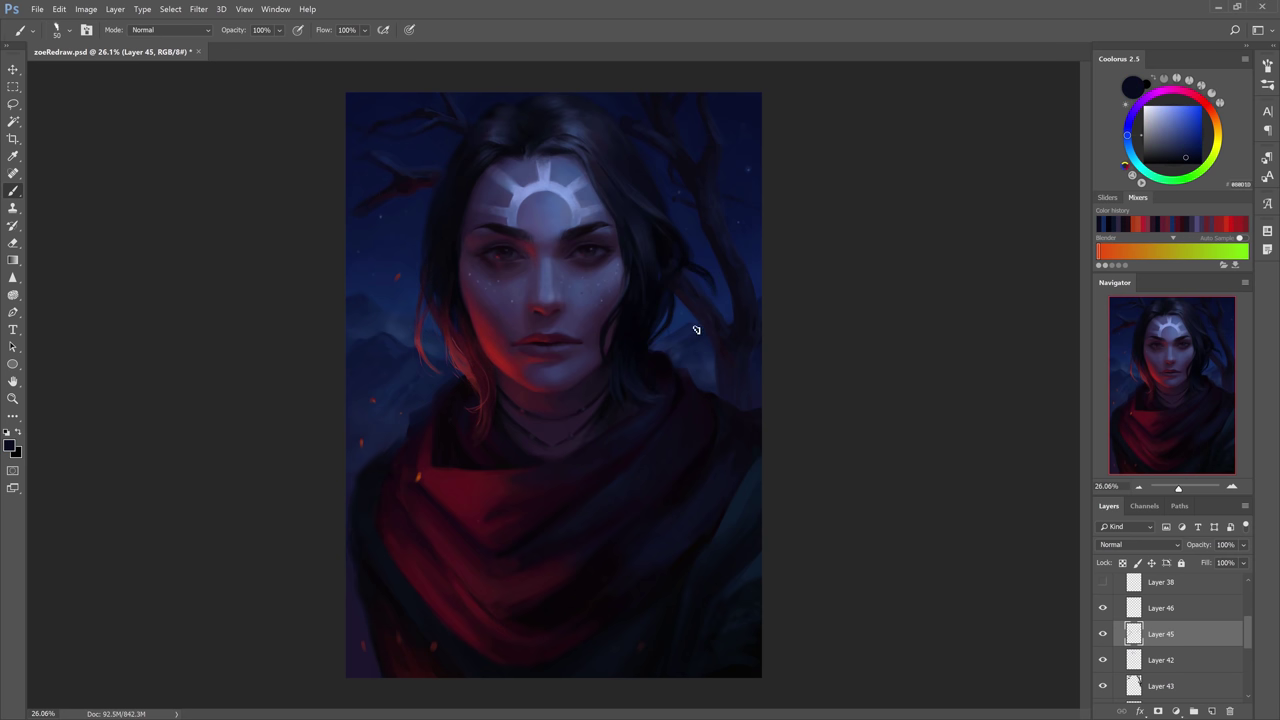
left_click(682, 347, "alt")
left_click(483, 329, "alt")
Mute the upper background branches on Layer 45 with a sampled night-sky tone and an enlarged brush.
key("z")
mouse_move(648, 180)
left_mouse_down()
mouse_move(604, 178)
mouse_move(652, 160)
mouse_move(619, 154)
left_mouse_up()
left_click(650, 160, "alt")
key("bracketright")
key("bracketright")
key("bracketright")
key("bracketright")
key("bracketright")
key("bracketright")
Enrich the lit scarf folds on Layer 45 with sampled crimson tones at brush size 125 and smaller.
key("z")
left_click(449, 530, "alt")
left_click(475, 462, "alt")
key("bracketright")
left_click(474, 519, "alt")
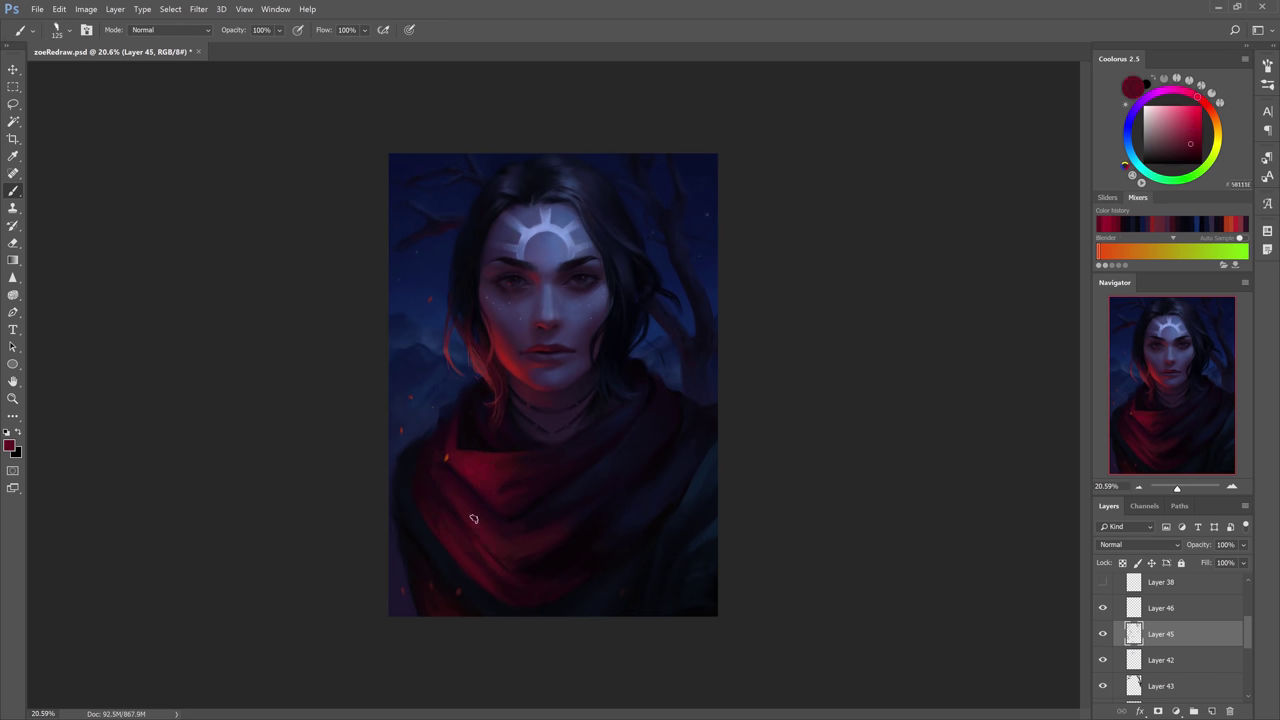
left_click(464, 508, "alt")
key("bracketleft")
key("bracketleft")
key("bracketleft")
key("bracketleft")
key("bracketleft")
key("bracketleft")
Blend the dark cloak and scarf edges with sampled shadow tones, starting at brush size 500.
left_click(646, 410, "alt")
left_click(640, 594, "alt")
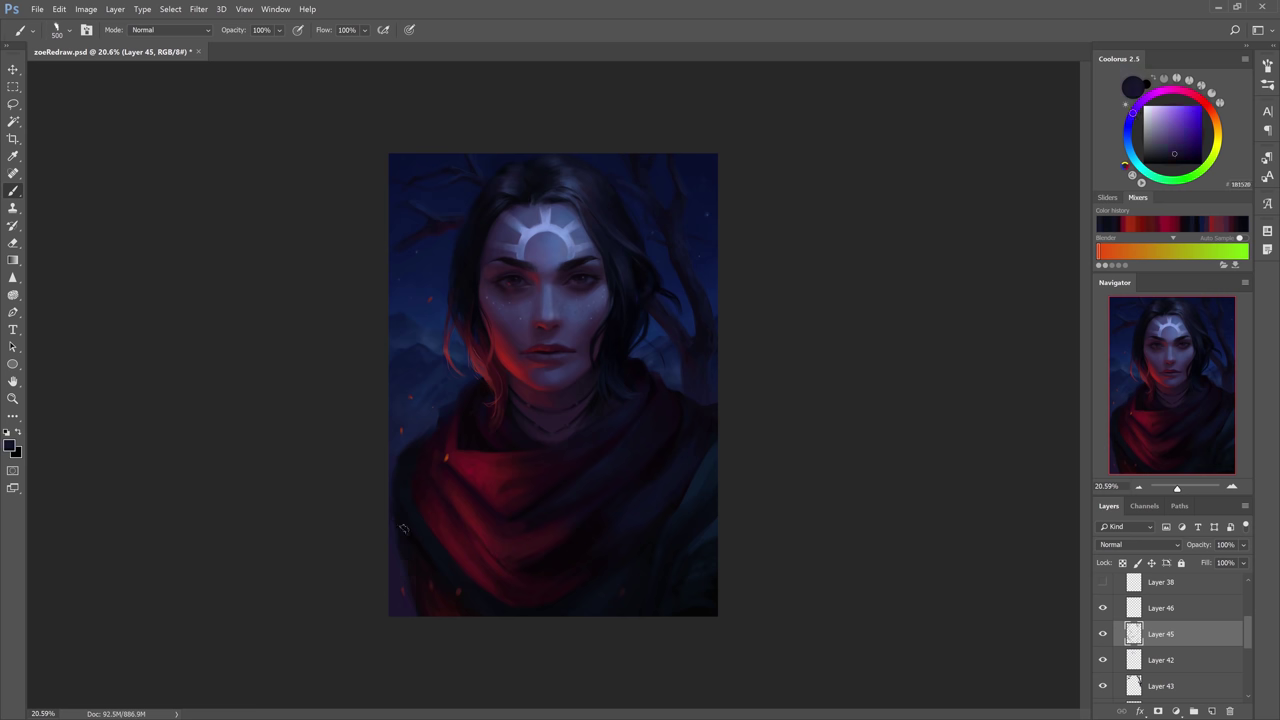
left_click(451, 564)
left_click(476, 590, "alt")
left_click(422, 547, "alt")
key("bracketleft")
key("bracketleft")
key("bracketleft")
Refine the jaw's red light and the nose's cool tones with sampled colors at brush sizes 175 and 125.
left_click(511, 352, "alt")
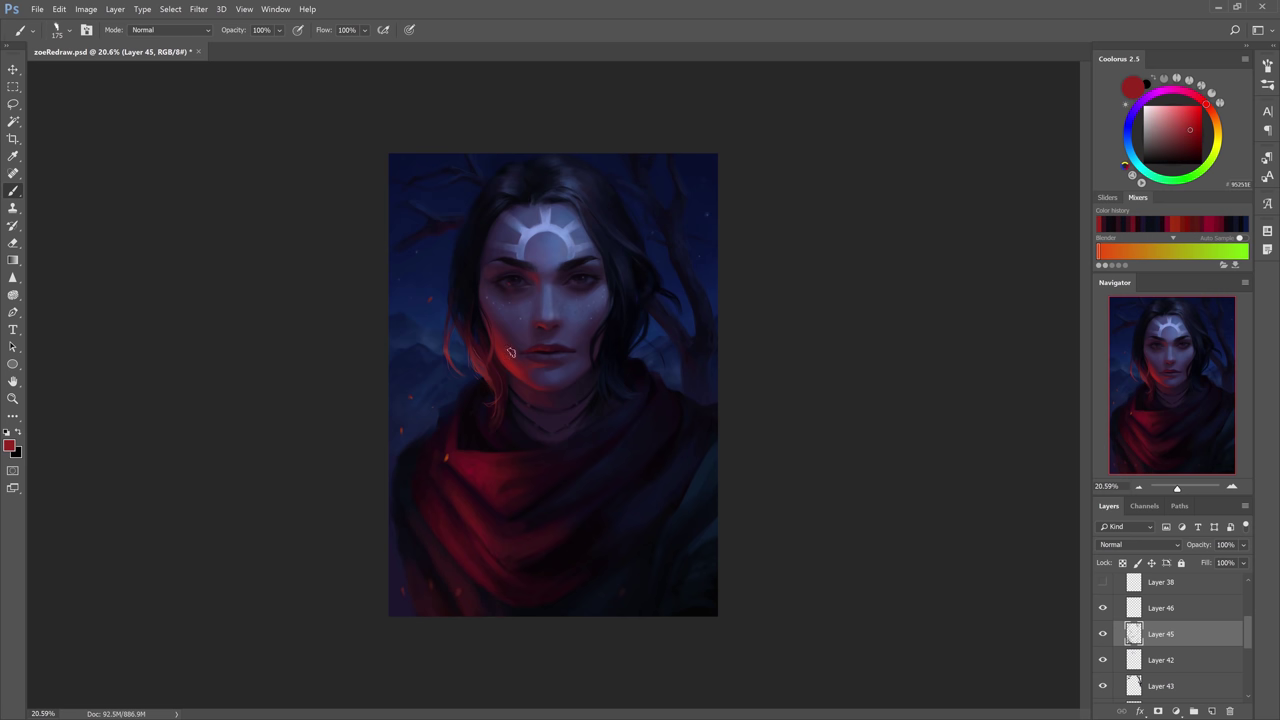
key("z")
left_click_drag(535, 351, 567, 351)
left_click(557, 265, "alt")
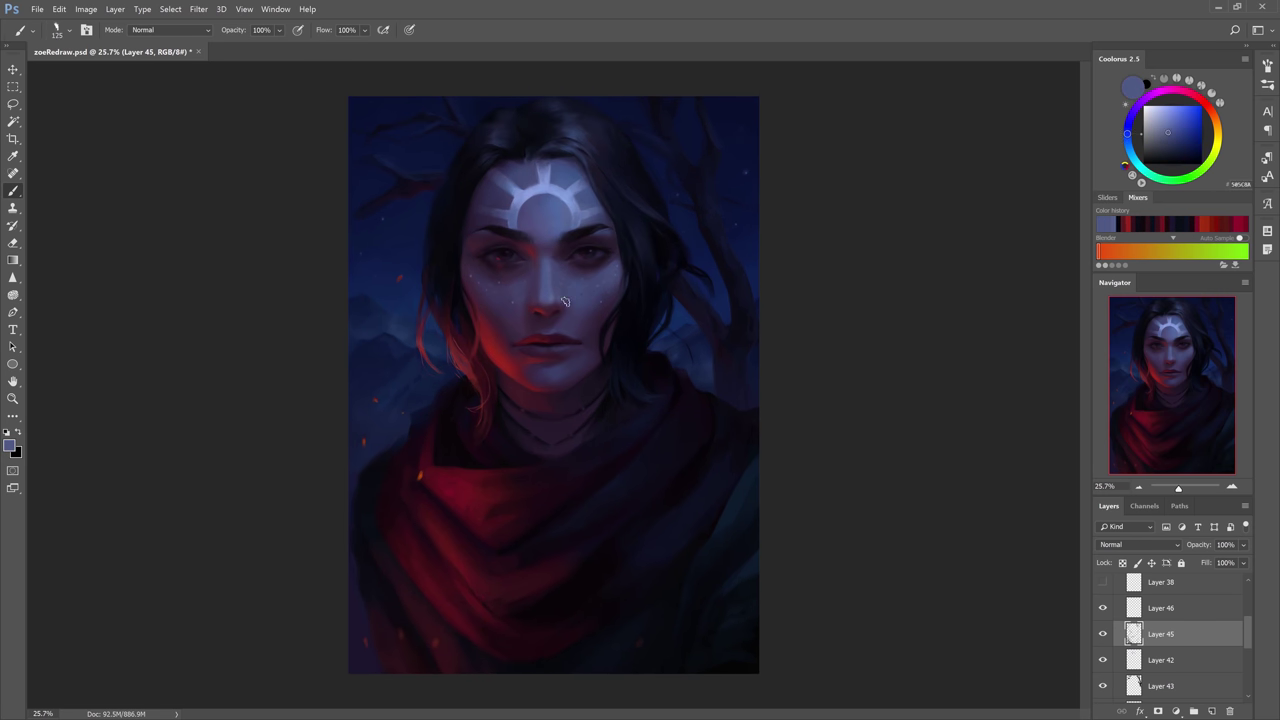
scroll(554, 385, "down", 1)
key("bracketleft")
Add more orange embers over the scarf and cloak on Layer 45 with a sampled orange at brush size 60.
left_click(417, 567, "alt")
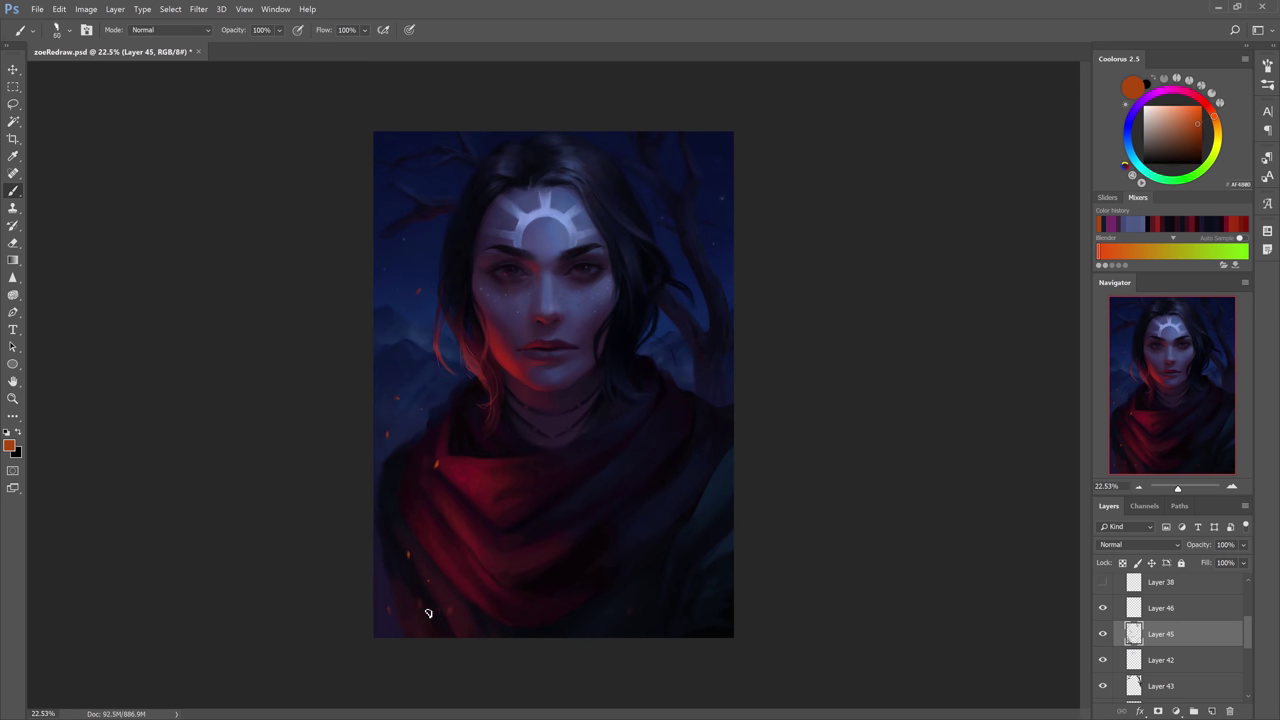
left_click(417, 444, "alt")
key("bracketright")
key("bracketright")
key("bracketright")
key("bracketright")
Touch up the scarf's right-hand edge and the upper-left branches with sampled dark tones at brush size 80.
left_click(670, 376, "alt")
left_click(480, 172, "alt")
left_click(453, 218, "alt")
left_click(440, 200, "alt")
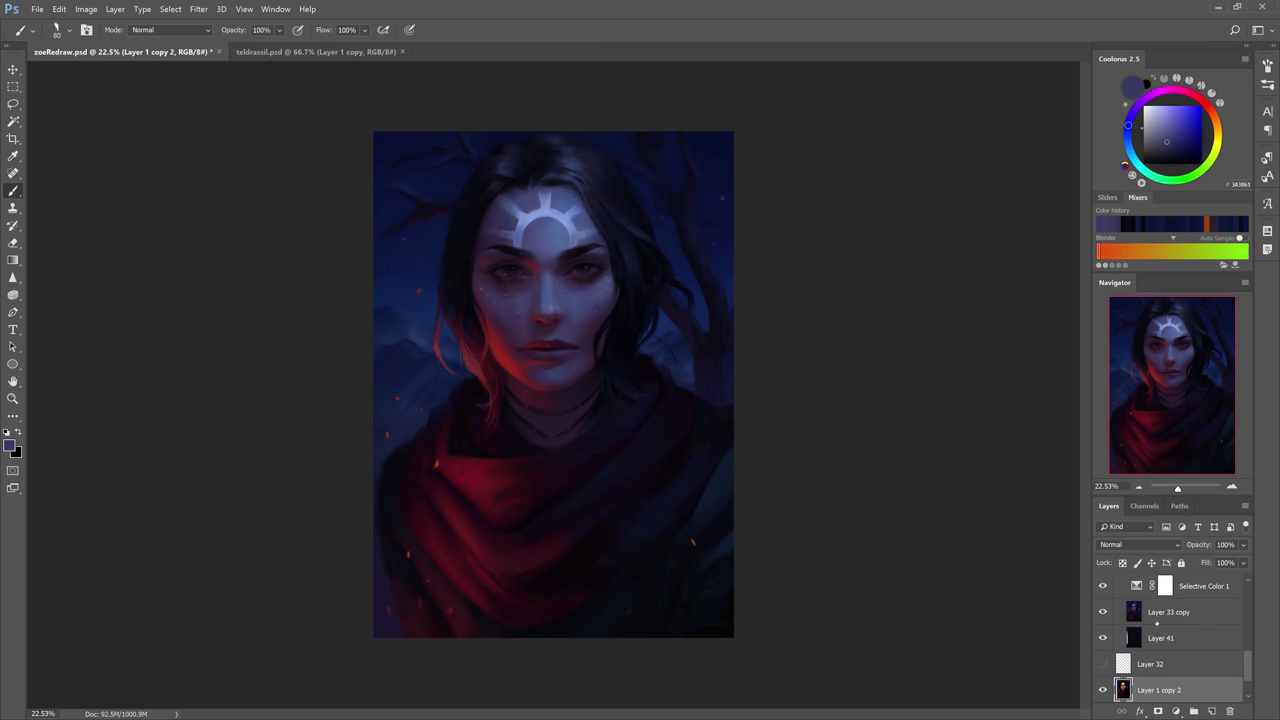
Redraw the two dark necklace cords across the neck on Layer 45 with sampled darks at brush sizes 35 to 90.
scroll(615, 521, "up", 3)
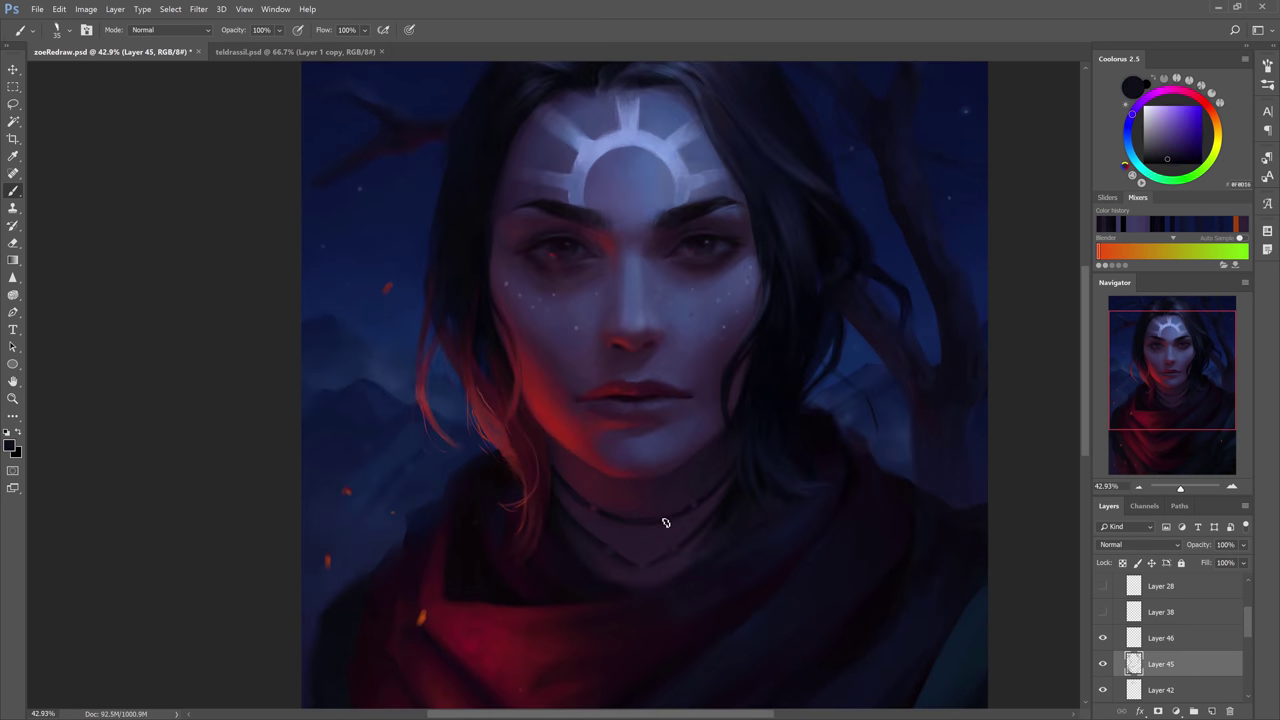
left_click(687, 516, "alt")
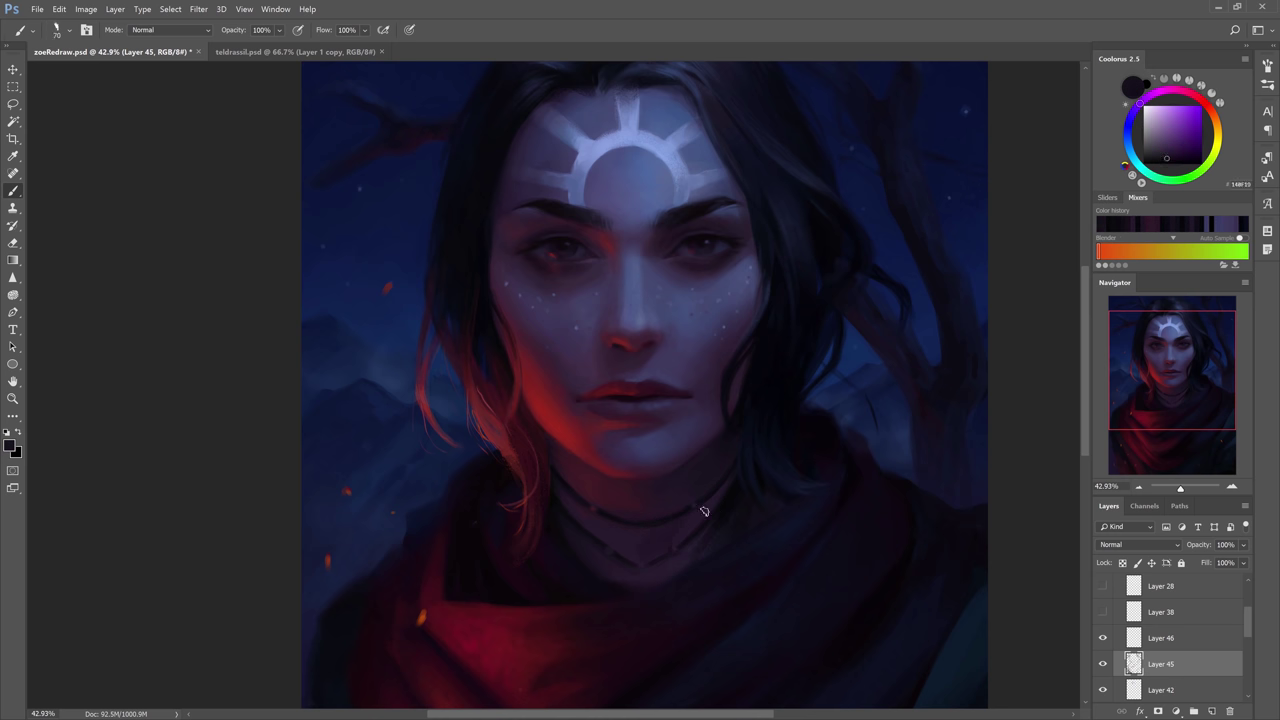
left_click(690, 540, "alt")
left_click_drag(690, 540, 646, 566)
left_click(563, 511, "alt")
left_click_drag(563, 511, 600, 537)
left_click(563, 526, "alt")
key("bracketright")
key("bracketright")
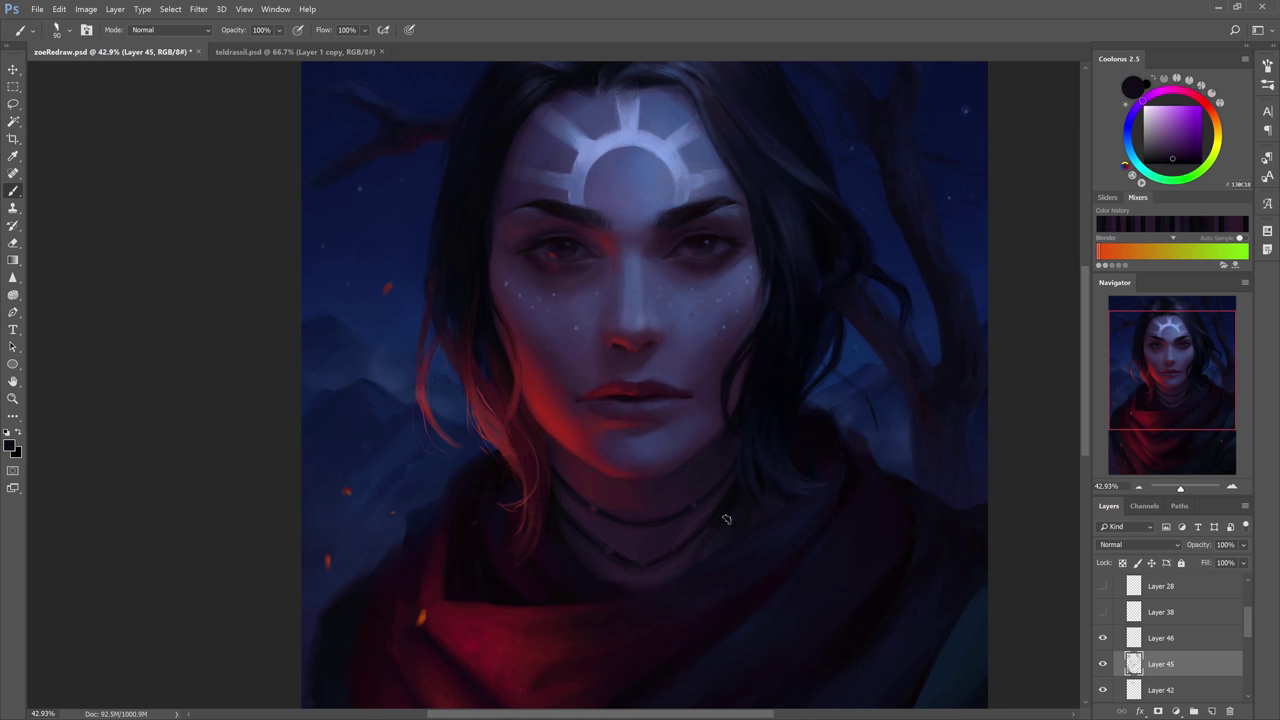
Clean up the background around the hair and treetops on Layer 45 with sampled dark blues at brush size 70.
scroll(727, 519, "down", 3)
left_click(727, 519, "alt")
left_click(741, 304, "alt")
key("bracketleft")
key("bracketleft")
left_click(745, 374, "alt")
left_click(462, 102, "alt")
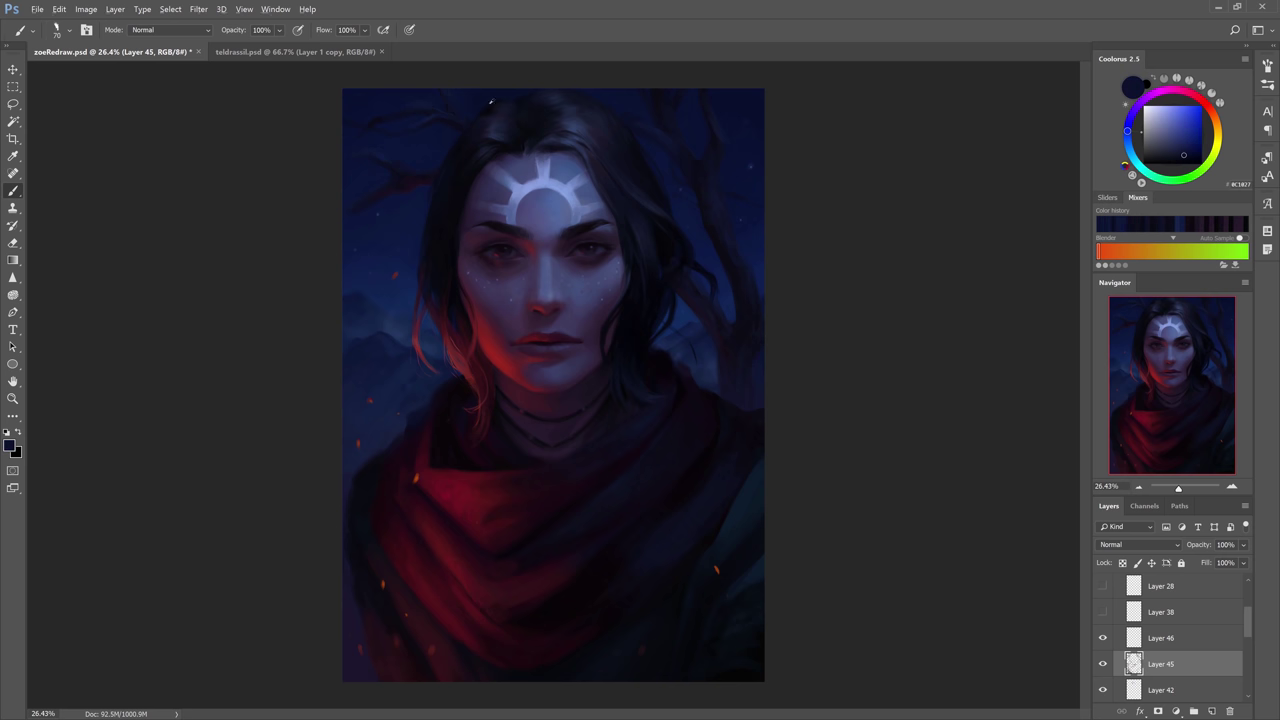
left_click(490, 101, "alt")
left_click(757, 77, "alt")
Refine the hair's outline and loose strands on both sides with sampled tones at brush size 35.
key("bracketleft")
key("bracketleft")
key("bracketleft")
key("bracketleft")
key("bracketleft")
key("bracketleft")
key("bracketleft")
left_click(666, 211, "alt")
left_click(620, 222, "alt")
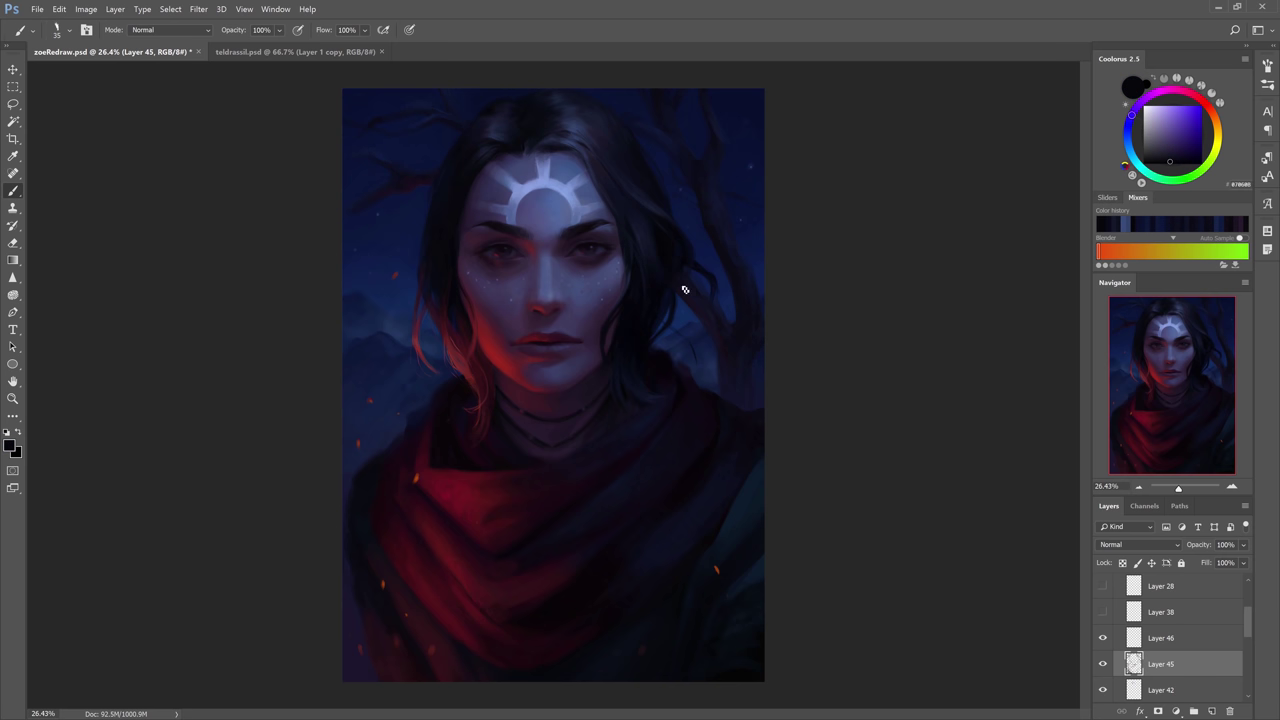
left_click(423, 277, "alt")
left_click(418, 341, "alt")
Rework the hair ends, neck and cheek shading on Layer 45 with sampled dark tones at brush sizes 90 to 175.
left_click(606, 366, "alt")
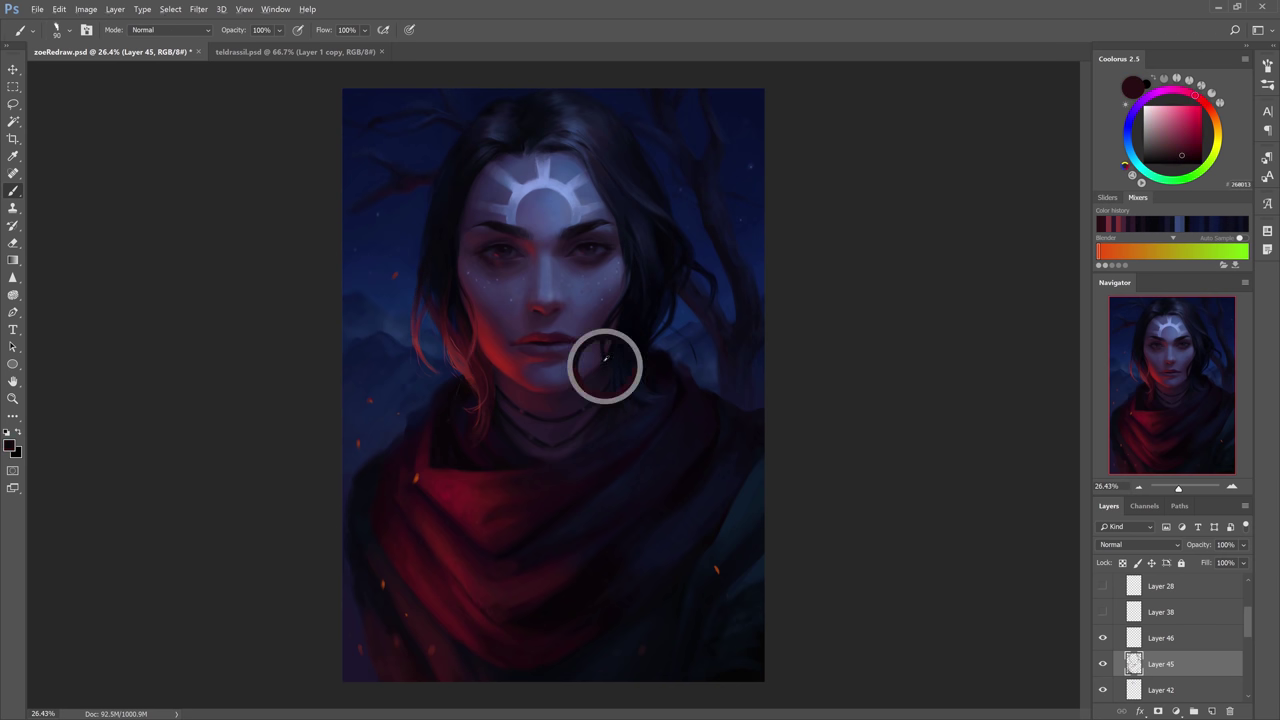
left_click_drag(516, 219, 946, 269)
left_click(610, 567, "alt")
key("bracketright")
key("bracketright")
key("bracketright")
key("bracketright")
key("bracketright")
key("bracketright")
key("bracketright")
key("bracketright")
key("bracketright")
key("bracketright")
key("bracketright")
left_click(649, 416, "alt")
scroll(648, 416, "down", 2)
key("bracketright")
key("bracketright")
key("bracketright")
key("bracketright")
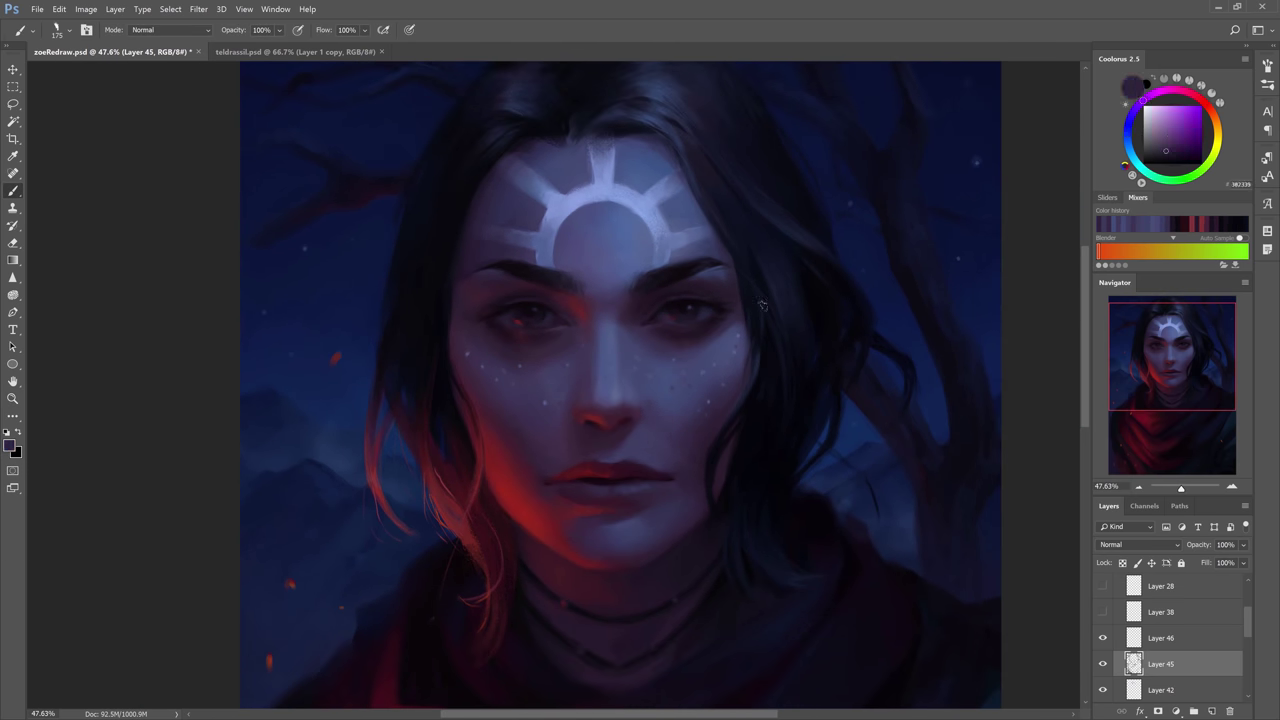
Refine the shading beside the nose and along the right-hand hairline with sampled muted purples at brush sizes 40 to 45.
left_click(646, 415, "alt")
key("bracketleft")
key("bracketleft")
key("bracketleft")
key("bracketleft")
key("bracketleft")
key("bracketleft")
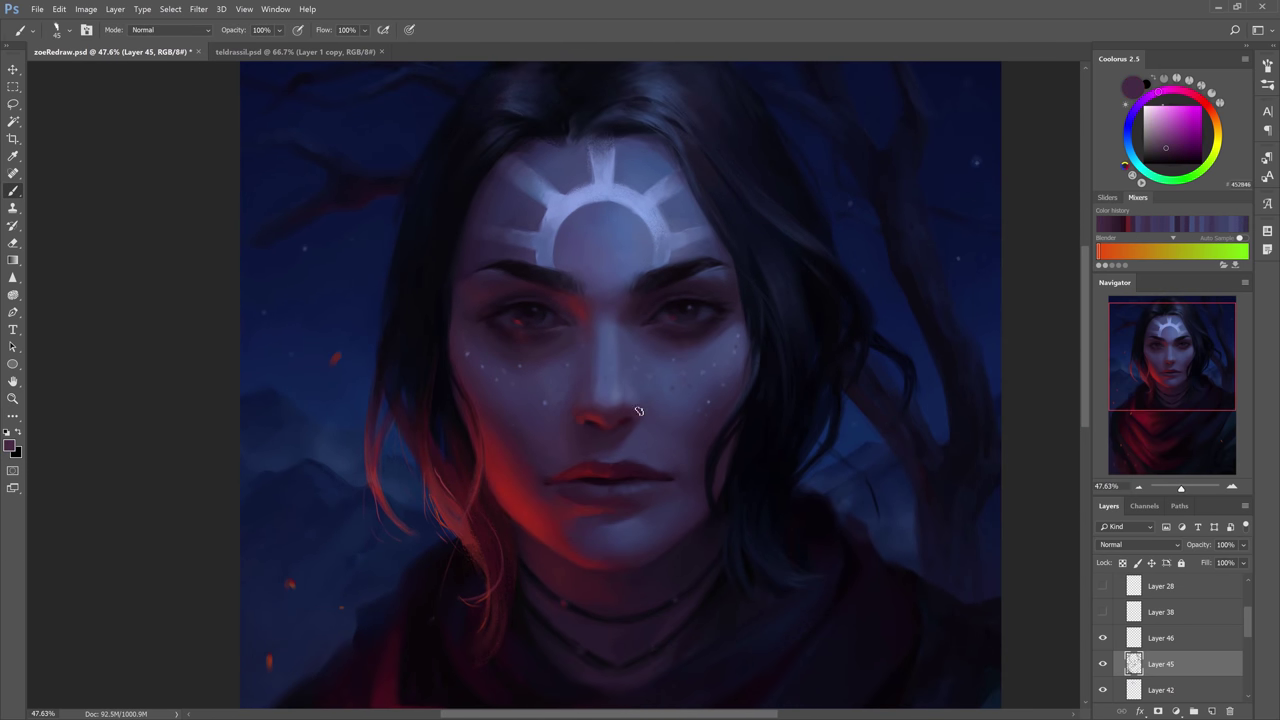
left_click(746, 232, "alt")
key("bracketleft")
key("bracketleft")
key("bracketleft")
left_click(741, 318, "alt")
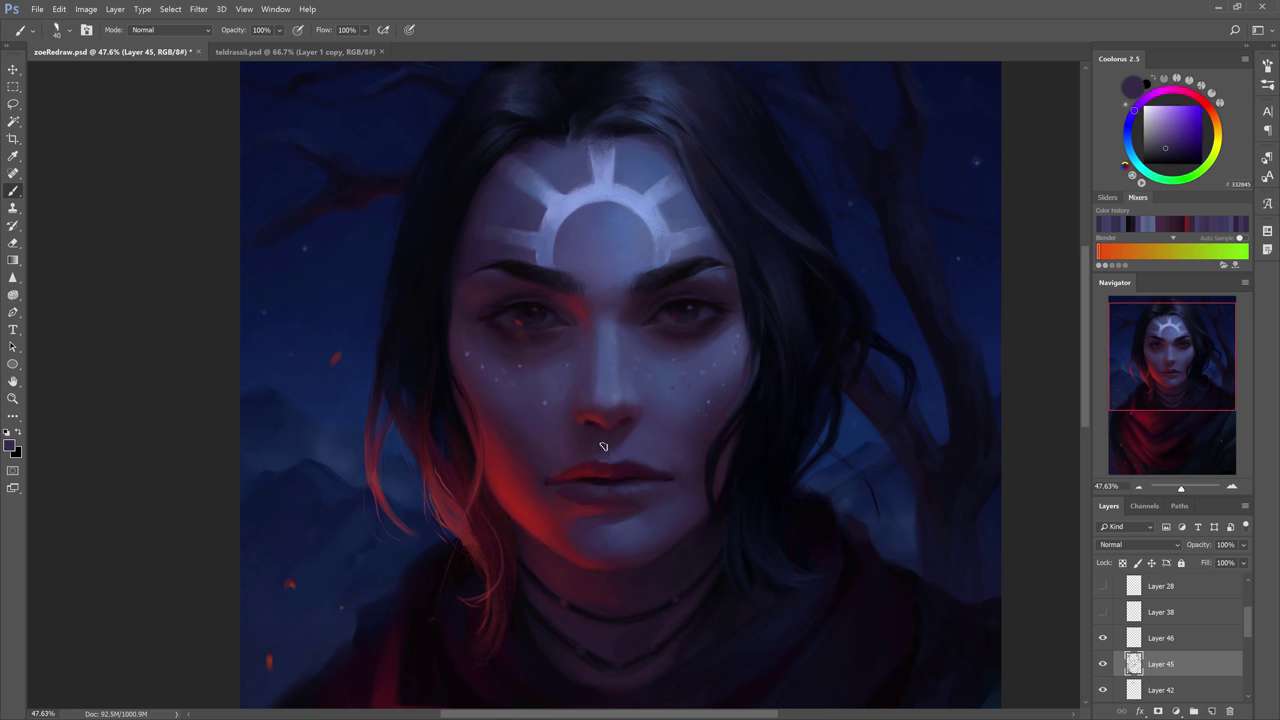
Blend the nose and the adjoining cheek with sampled blue-violet skin tones at brush sizes 80 to 130.
scroll(689, 481, "down", 2)
scroll(700, 395, "up", 1)
left_click(676, 426, "alt")
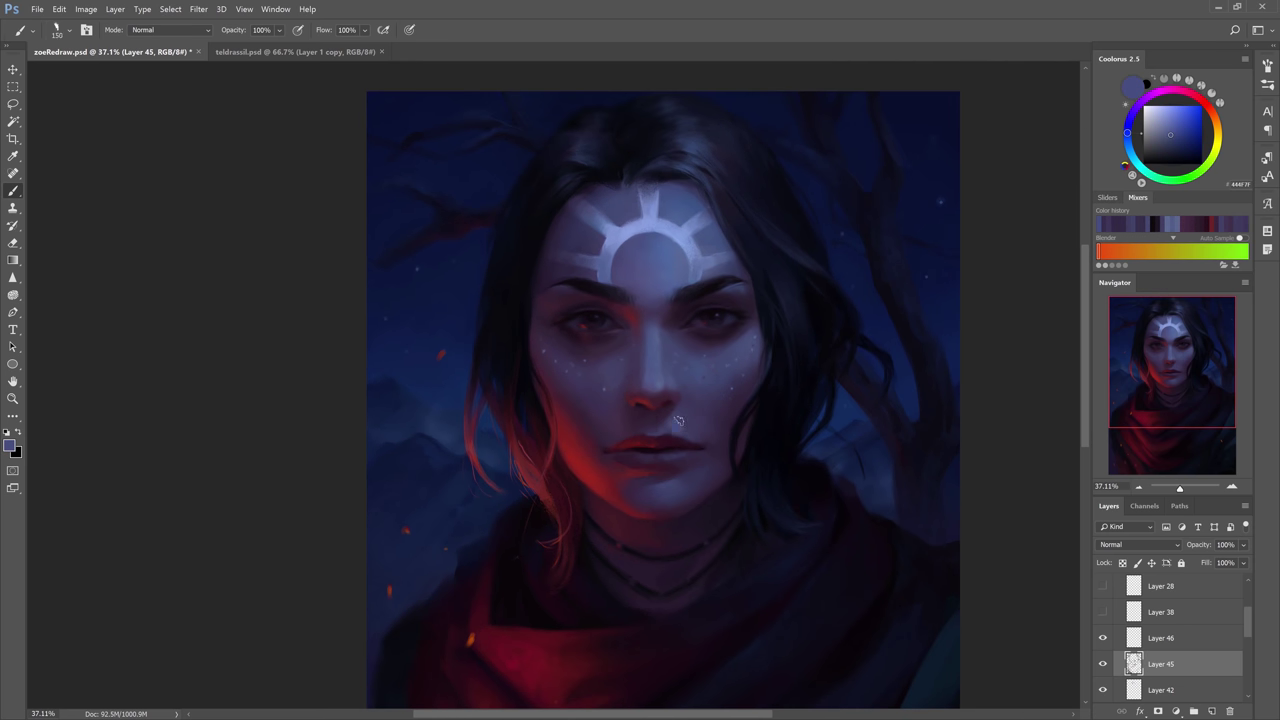
key("bracketright")
key("bracketright")
left_click(680, 376, "alt")
left_click(640, 381, "alt")
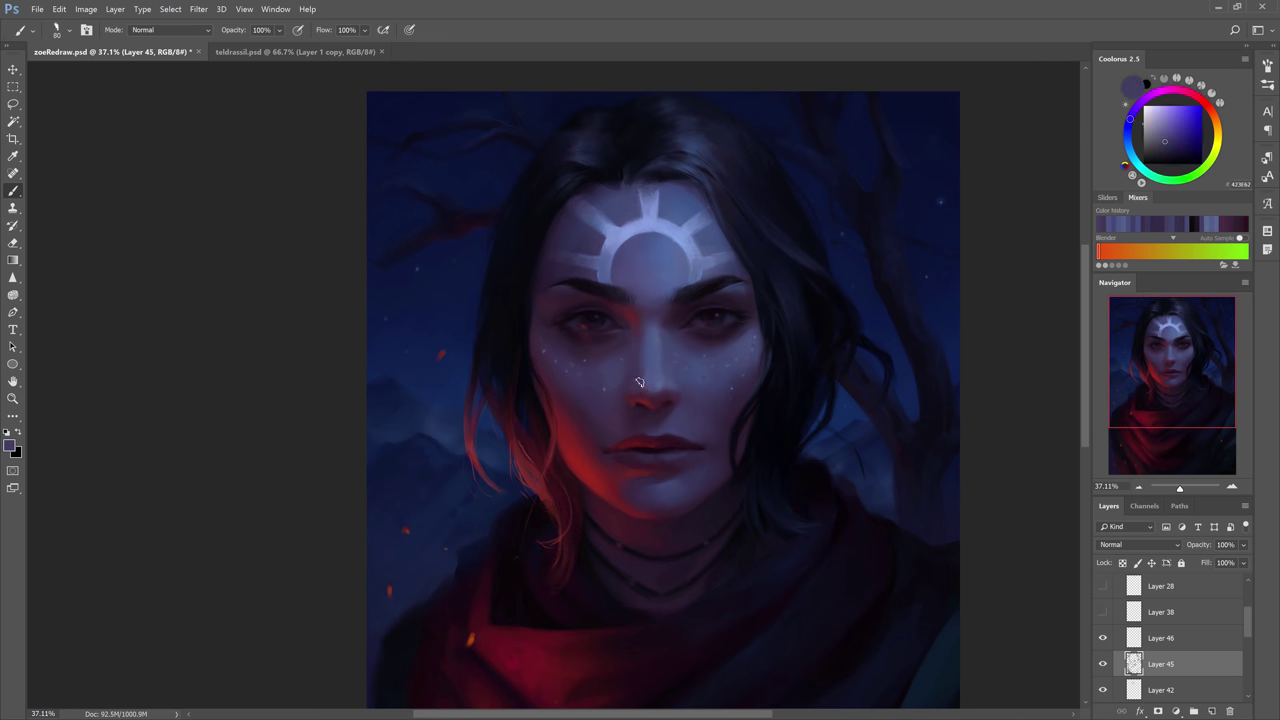
left_click(646, 340, "alt")
Clean up the sun emblem's rays and surrounding forehead with sampled blues using a round brush at sizes 45 to 80.
key("period")
left_click(588, 257, "alt")
key("period")
left_click(698, 268, "alt")
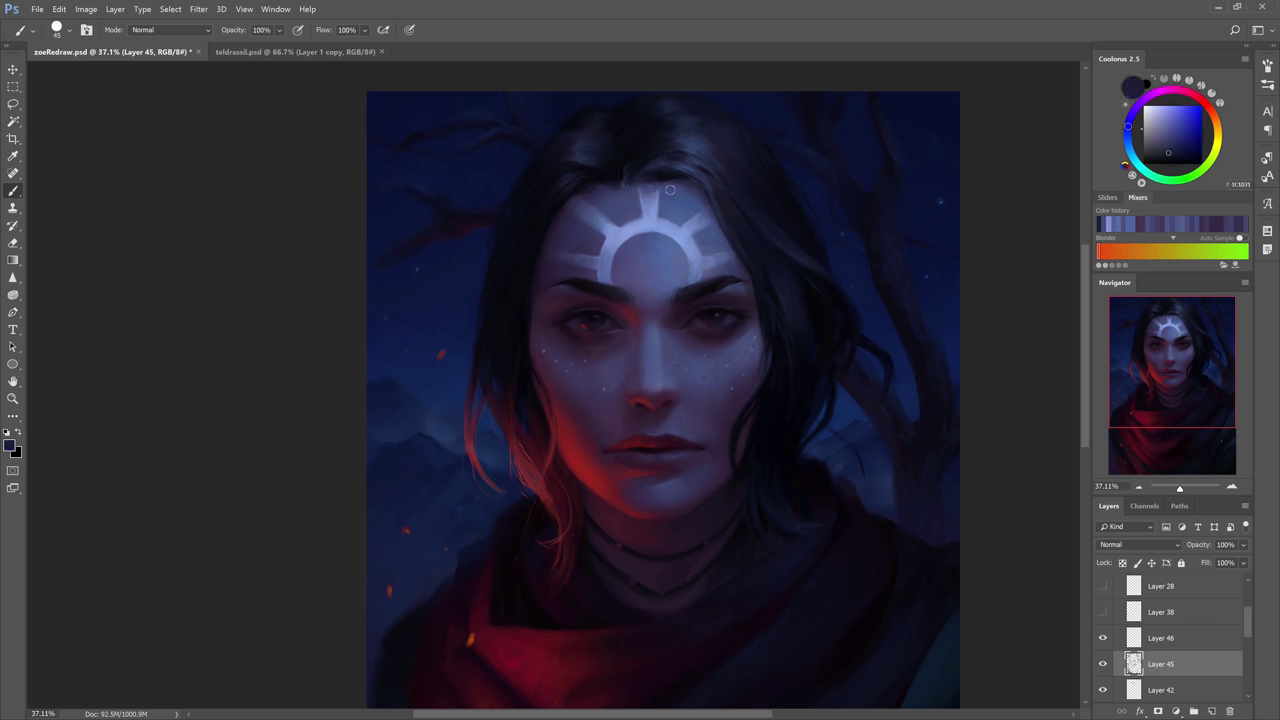
left_click(679, 234, "alt")
left_click_drag(650, 204, 649, 188)
left_click_drag(604, 228, 576, 208)
left_click(565, 256, "alt")
left_click_drag(718, 224, 446, 211)
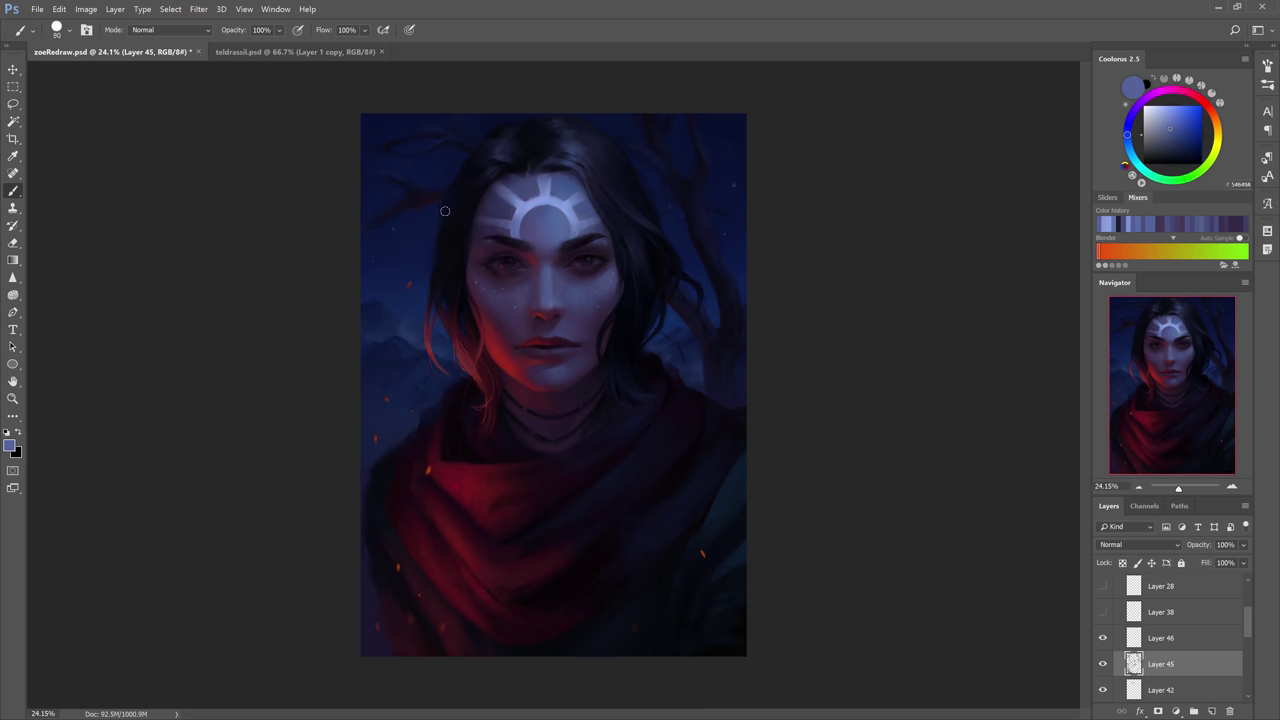
Smooth the night background around the hair with sampled dark blues at brush size 250.
left_click(446, 211, "alt")
left_click(740, 178, "alt")
left_click(466, 304, "alt")
key("period")
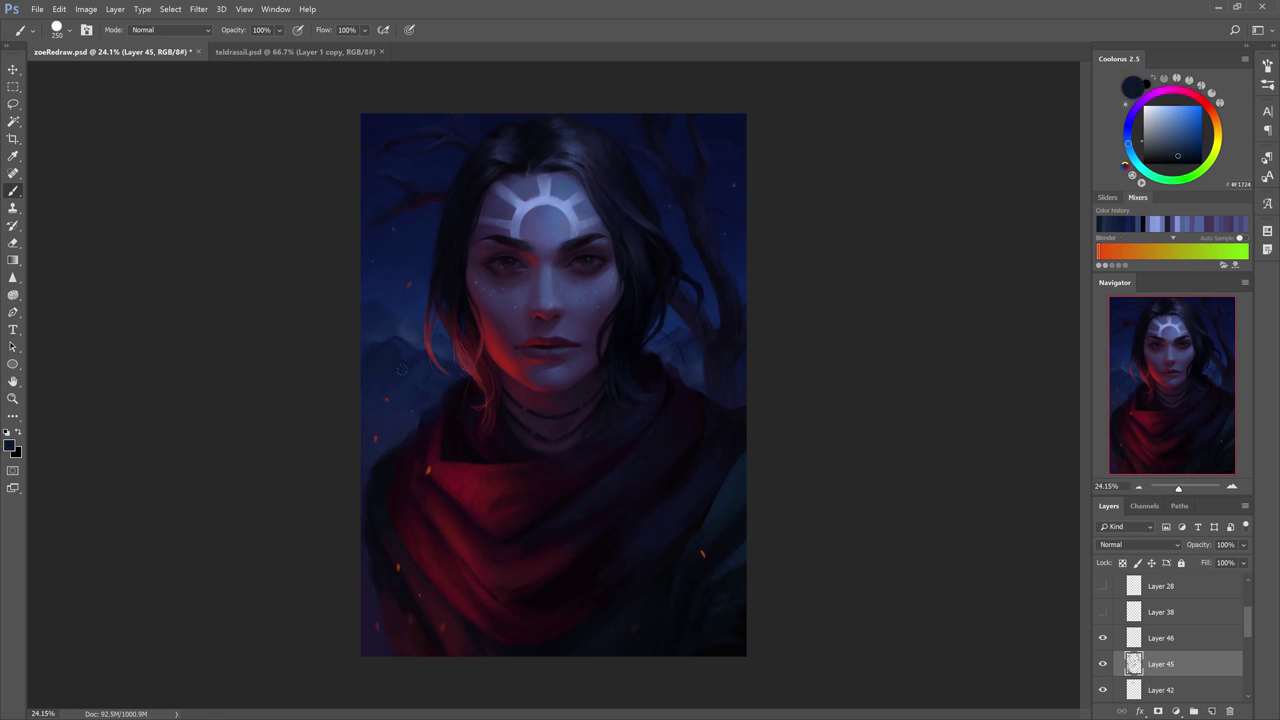
Merge Layer 45 with the layers beneath it, down to just above Layer 41.
scroll(1131, 662, "down", 3)
left_click(1131, 662, "shift")
key("ctrl+e")
Rotate the lassoed embers on Layer 46 by -41.40°, move them across the lower scarf, and sample a scarf red at brush size 20.
left_click(1133, 652)
key("l")
key("ctrl+t")
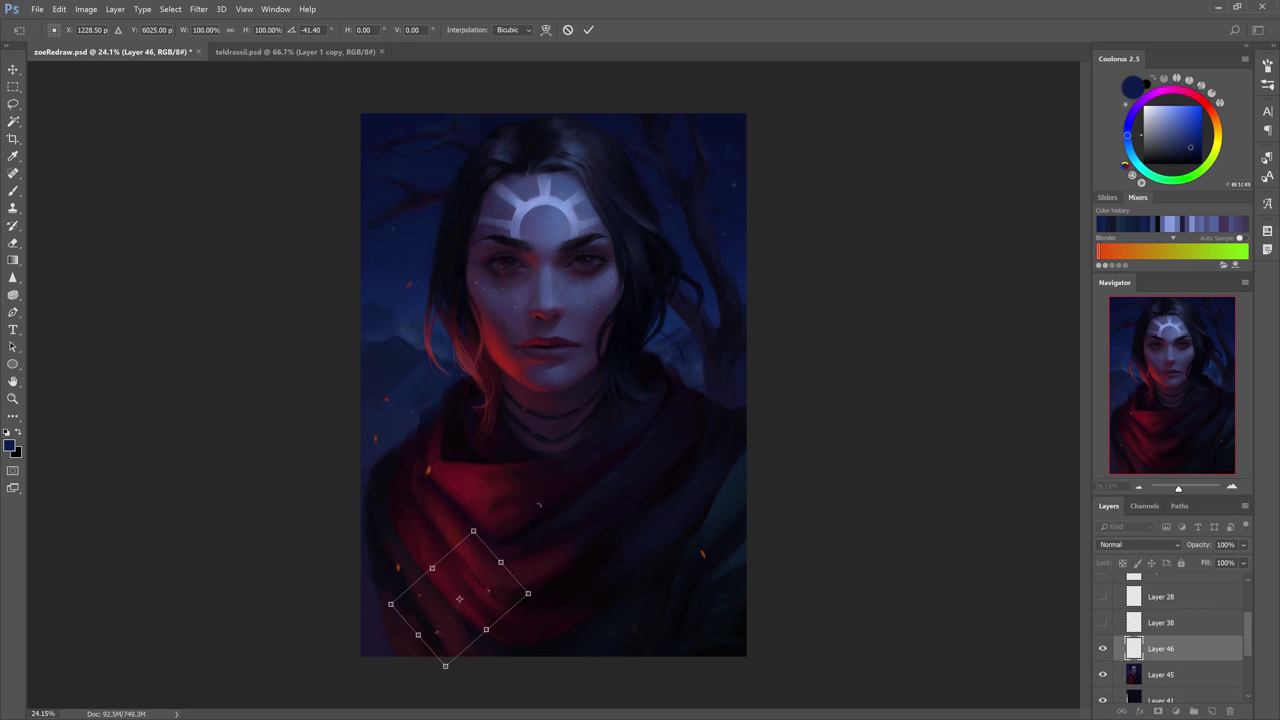
left_click_drag(460, 598, 655, 620)
key("Return")
key("ctrl+t")
key("b")
left_click(508, 532, "alt")
key("bracketleft")
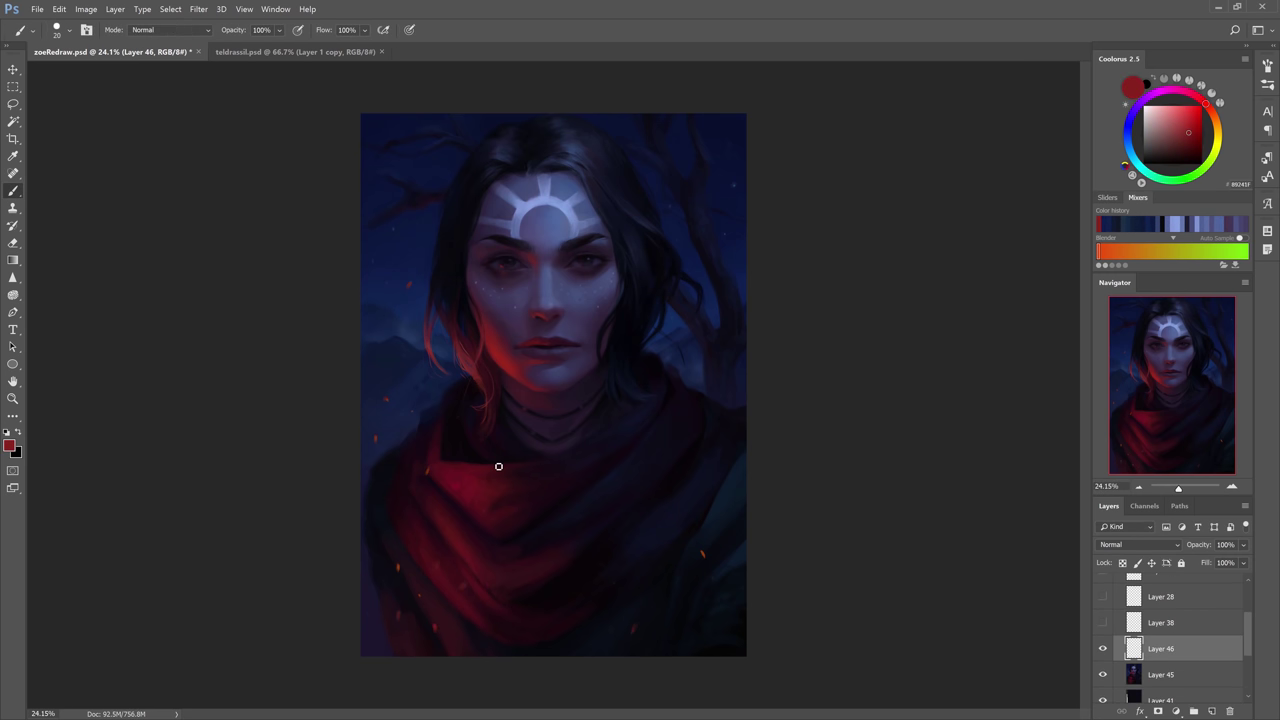
Retouch the scarf's upper folds and shoulder on Layer 45 with sampled reds and darks at brush size 100.
key("alt+bracketleft")
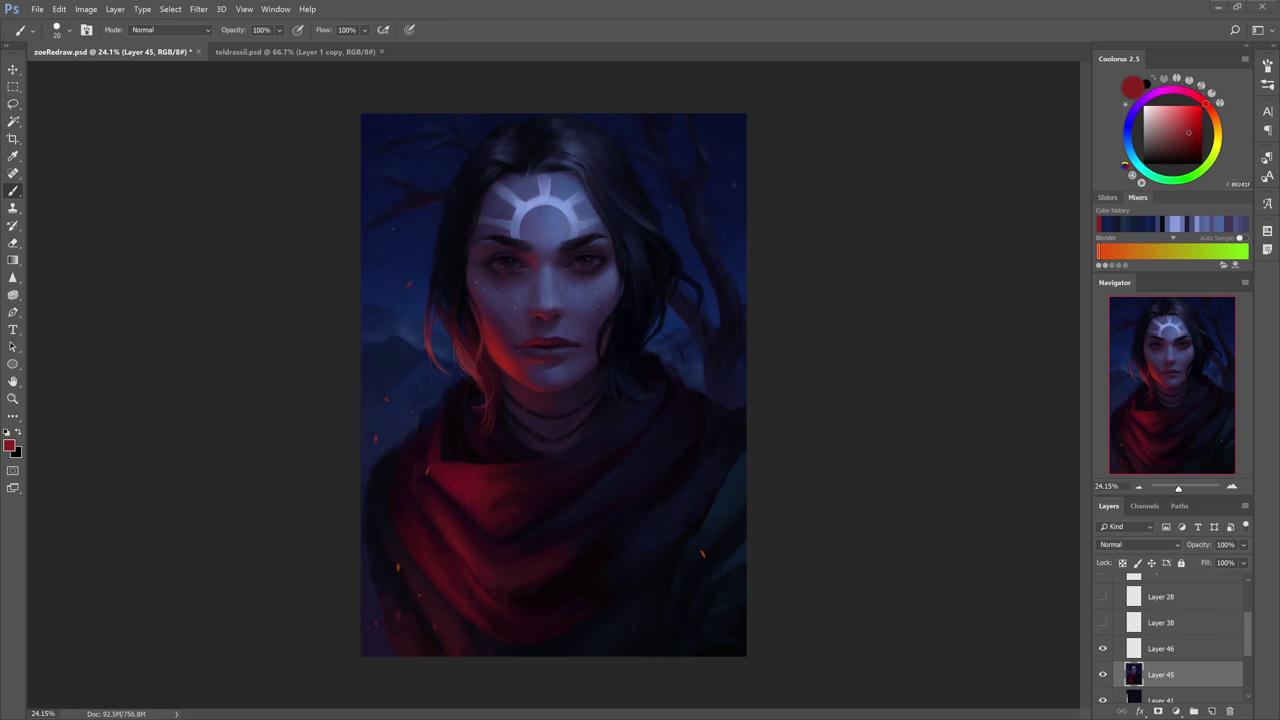
key("bracketright")
key("bracketright")
key("bracketright")
key("bracketright")
key("bracketright")
key("bracketright")
key("bracketright")
left_click(450, 475, "alt")
left_click(579, 407, "alt")
left_click(680, 474, "alt")
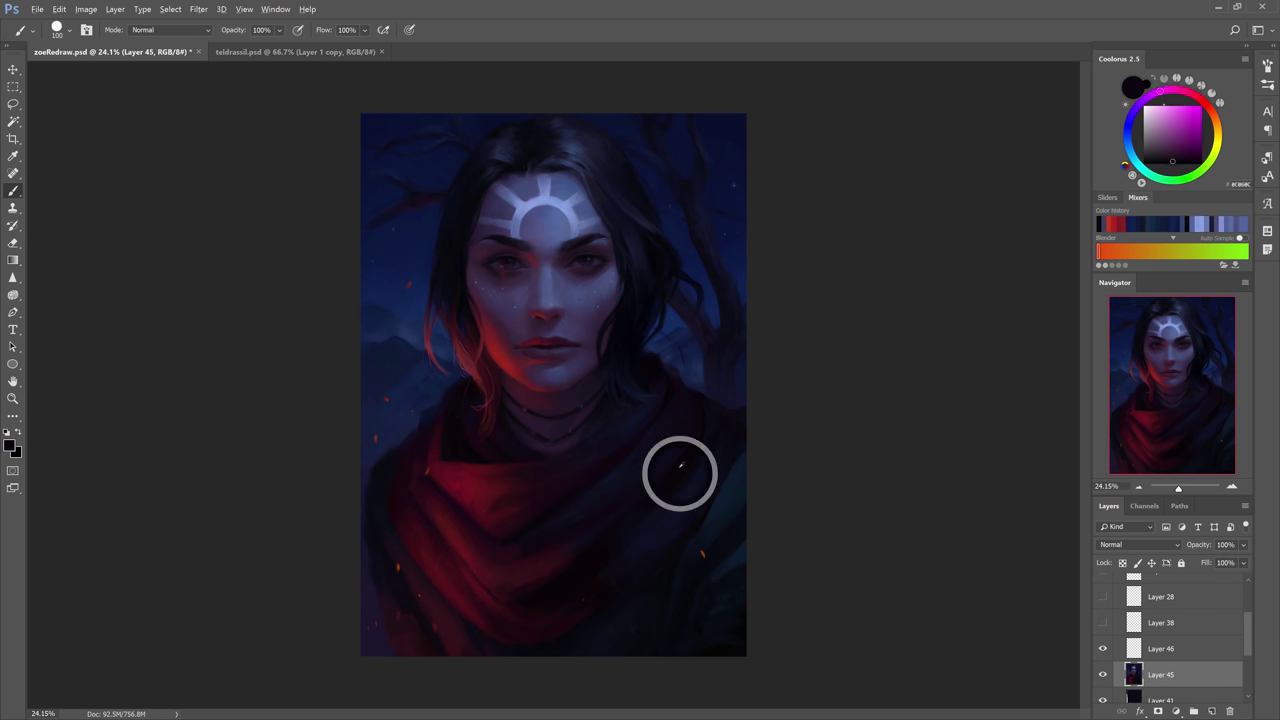
Deepen the lower scarf folds and dark cloak with sampled reds and near-blacks using a flat brush at size 150.
left_click(590, 575, "alt")
key("period")
left_click(471, 494, "alt")
left_click(432, 569, "alt")
left_click(648, 571, "alt")
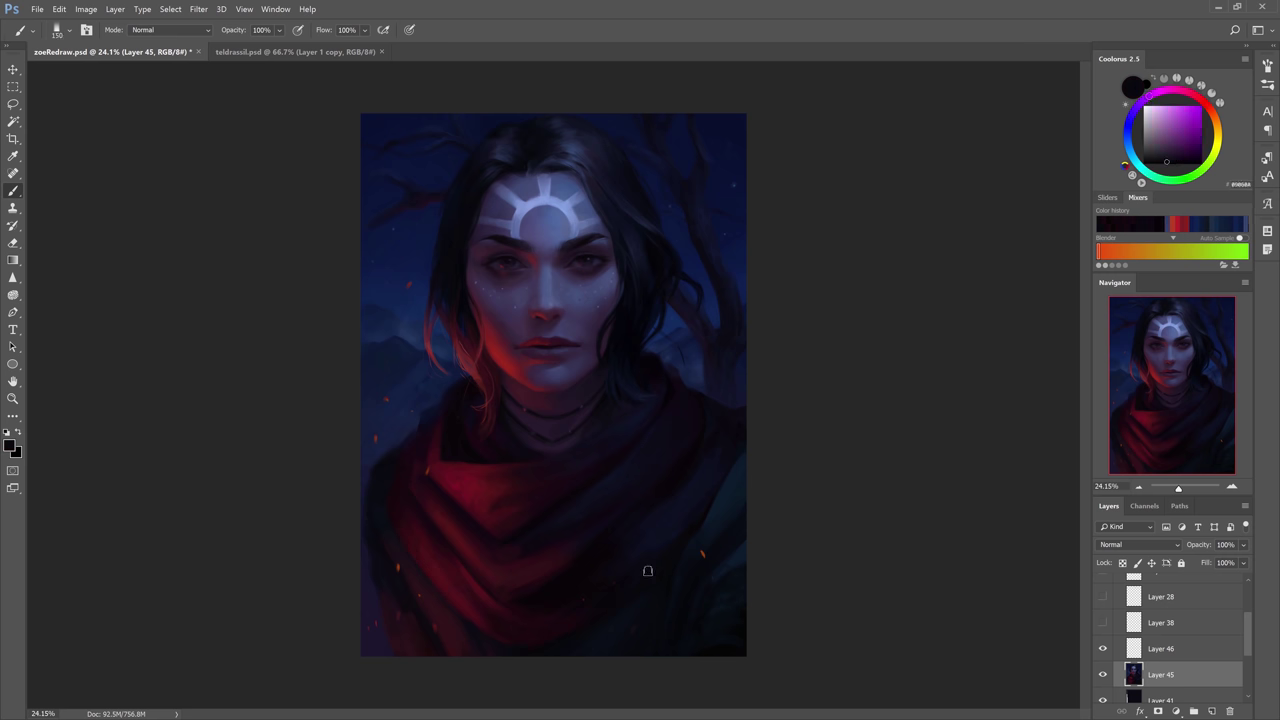
left_click(708, 600, "alt")
left_click(708, 600, "alt")
Refine the distant mountain ridge beside the hair with sampled dark blue at brush size 25.
left_click(400, 340, "alt")
key("space")
key("space")
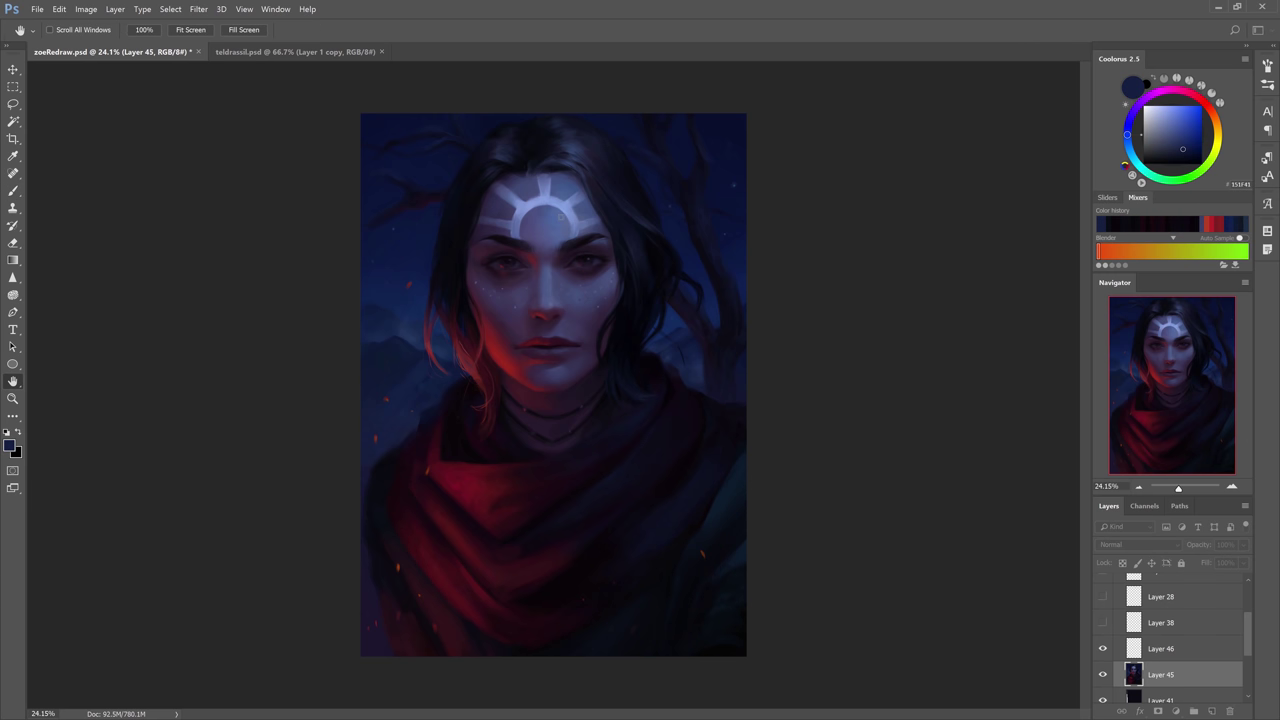
left_click(884, 297, "ctrl+space")
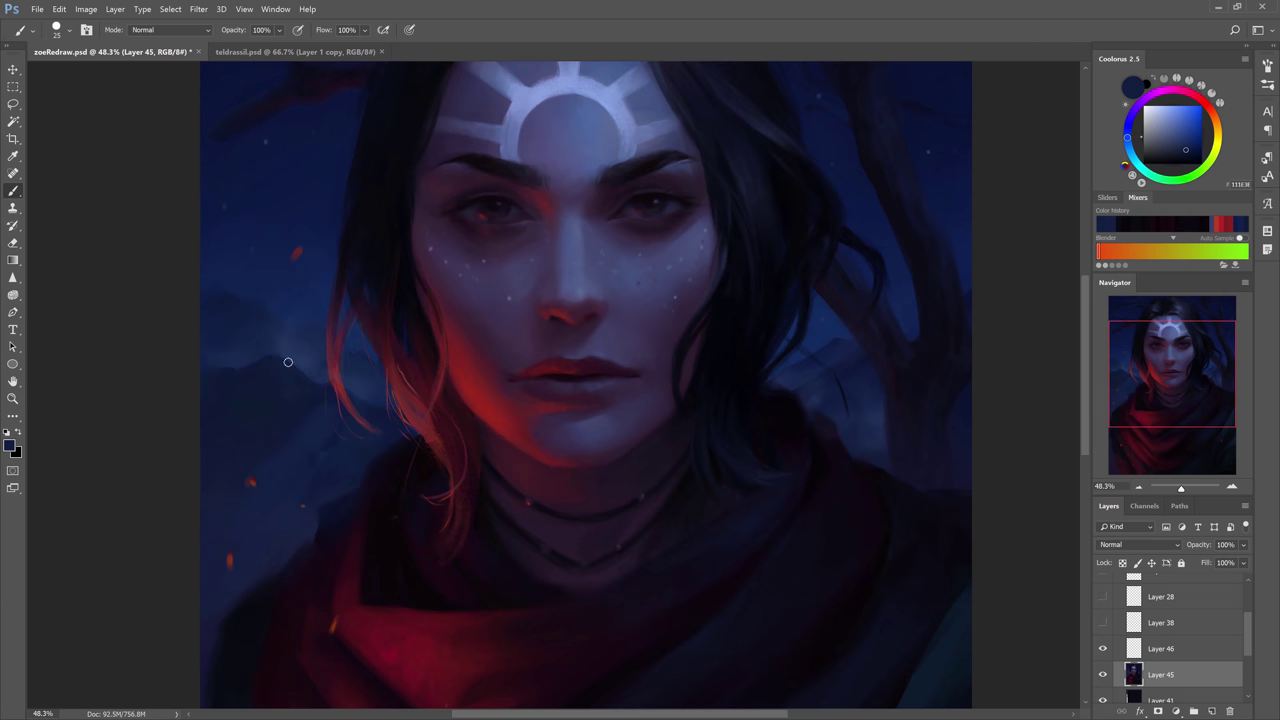